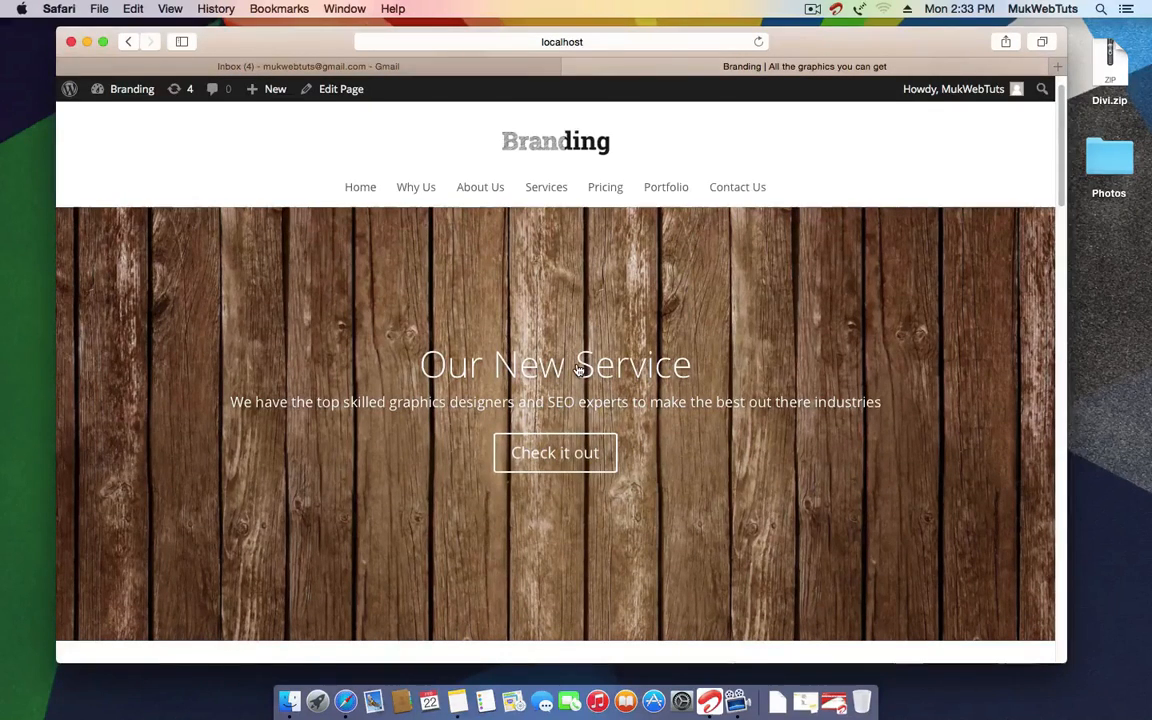
{"action": "scroll", "coordinate": [578, 370], "scroll_direction": "down", "scroll_amount": 2}
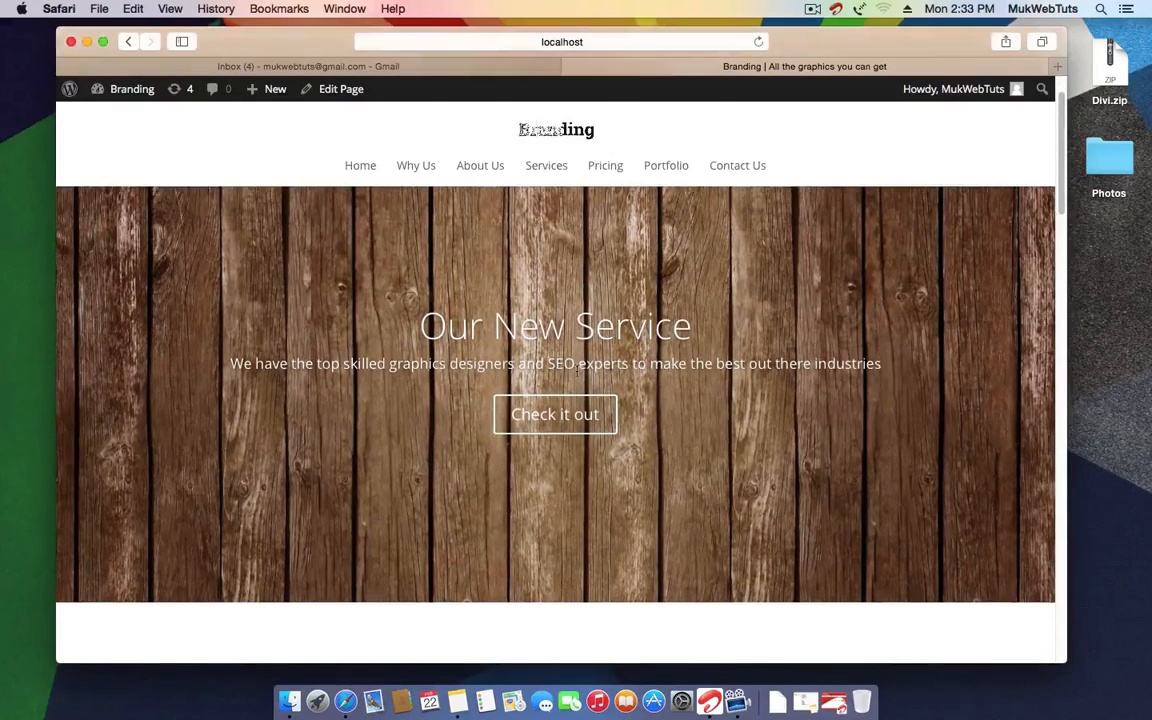
Step: Scroll up and down through the open browser page
{"action": "scroll", "coordinate": [578, 370], "scroll_direction": "up", "scroll_amount": 3}
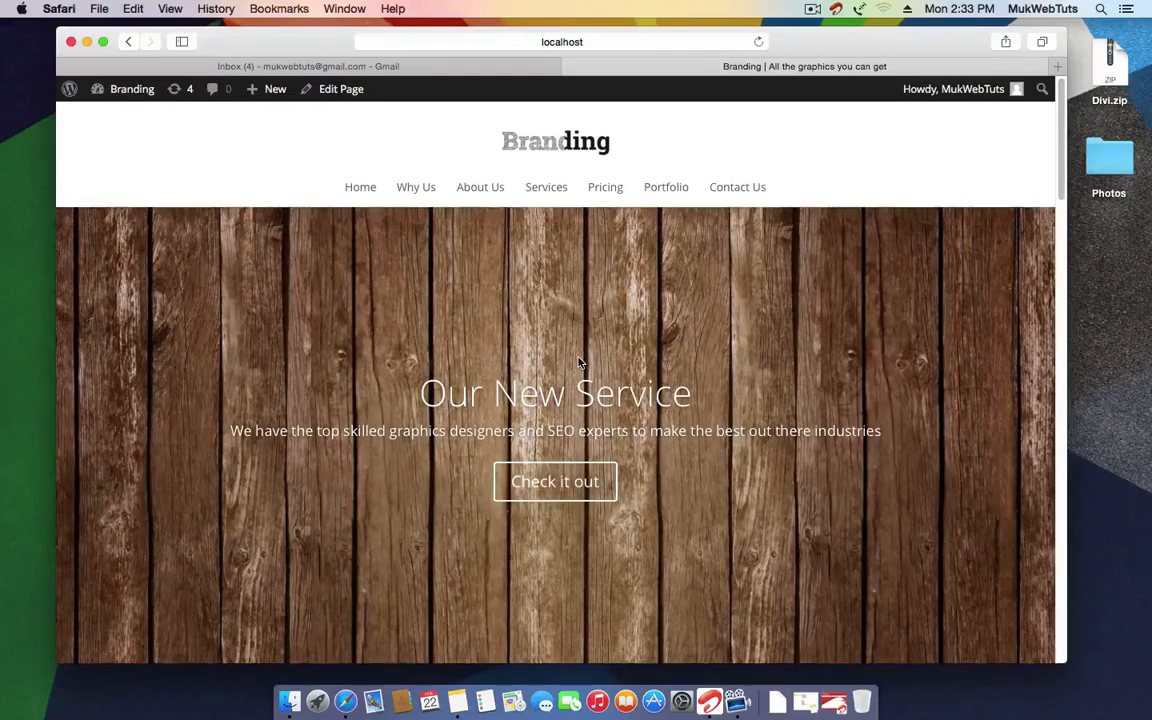
{"action": "scroll", "coordinate": [560, 451], "scroll_direction": "down", "scroll_amount": 2}
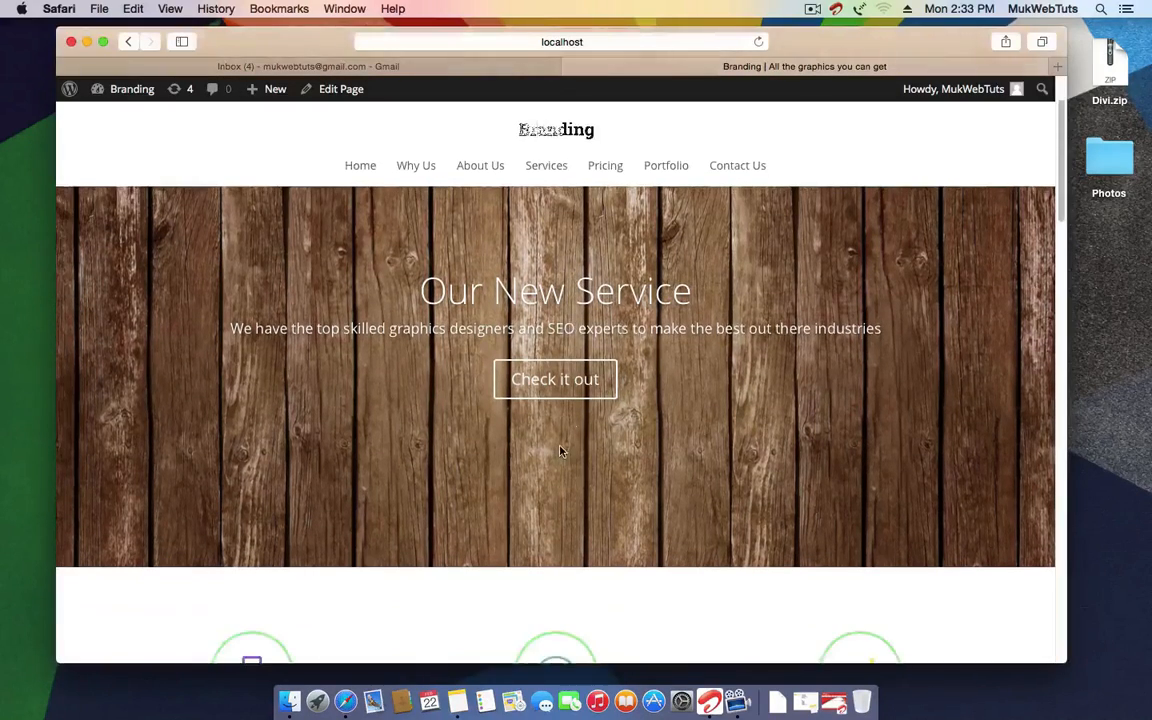
{"action": "scroll", "coordinate": [560, 451], "scroll_direction": "down", "scroll_amount": 3}
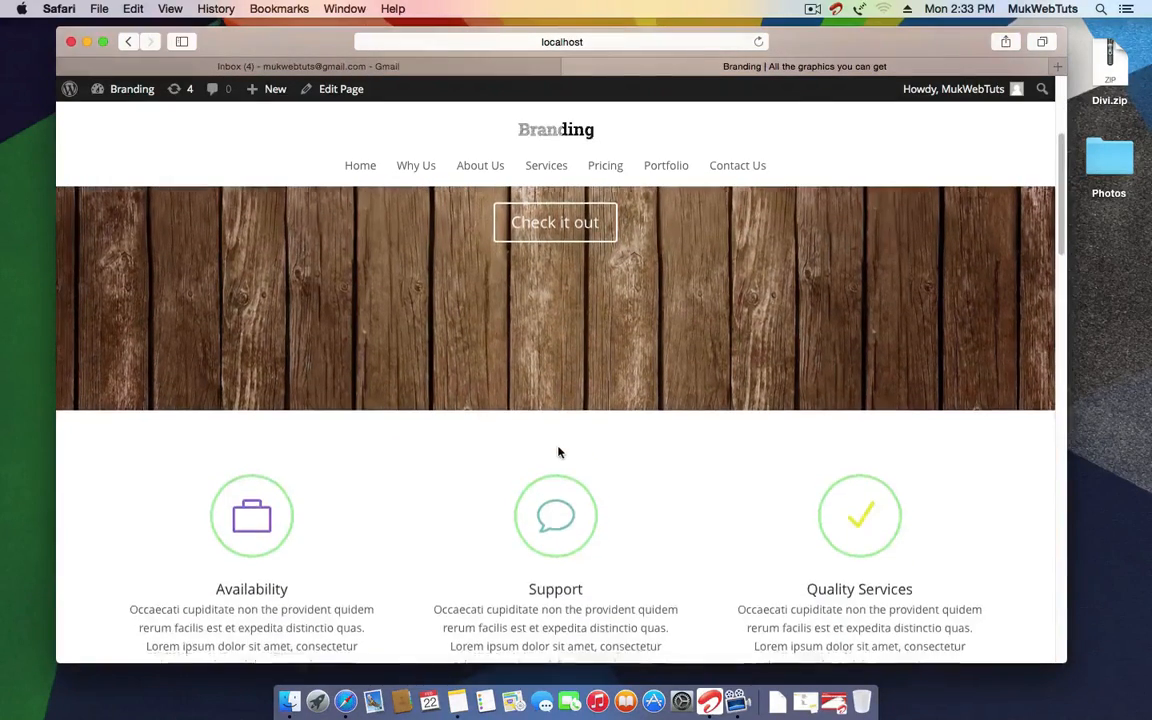
{"action": "scroll", "coordinate": [559, 452], "scroll_direction": "down", "scroll_amount": 3}
{"action": "scroll", "coordinate": [535, 452], "scroll_direction": "up", "scroll_amount": 4}
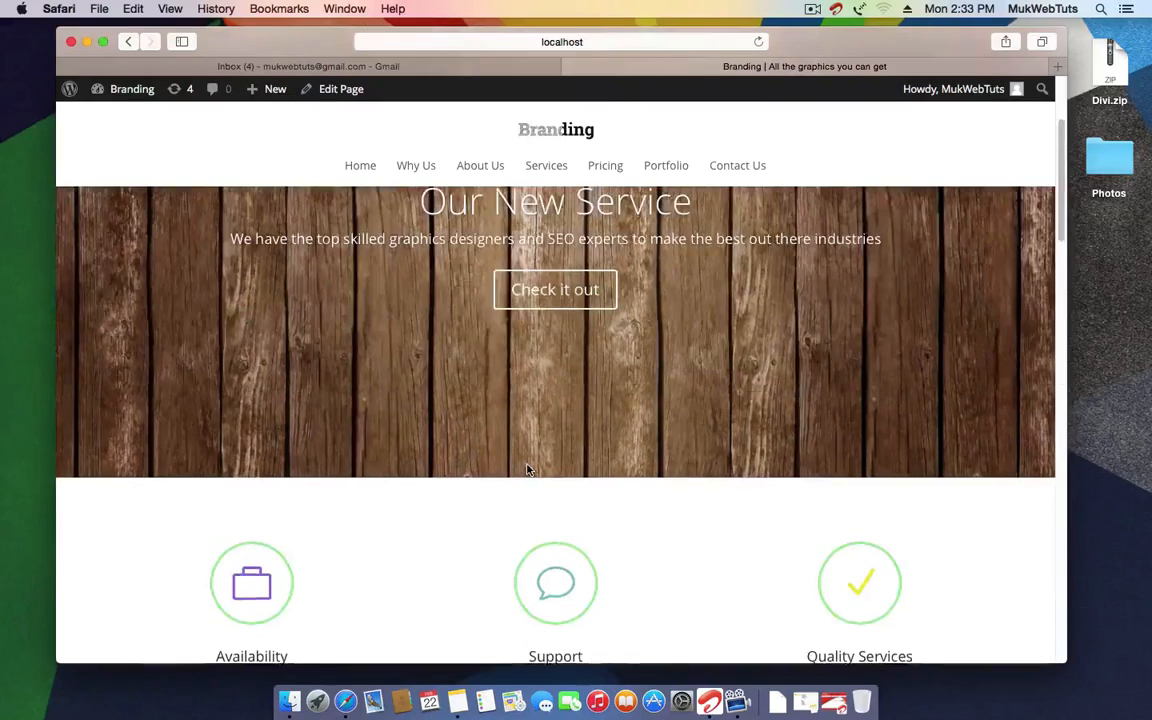
{"action": "scroll", "coordinate": [528, 470], "scroll_direction": "up", "scroll_amount": 4}
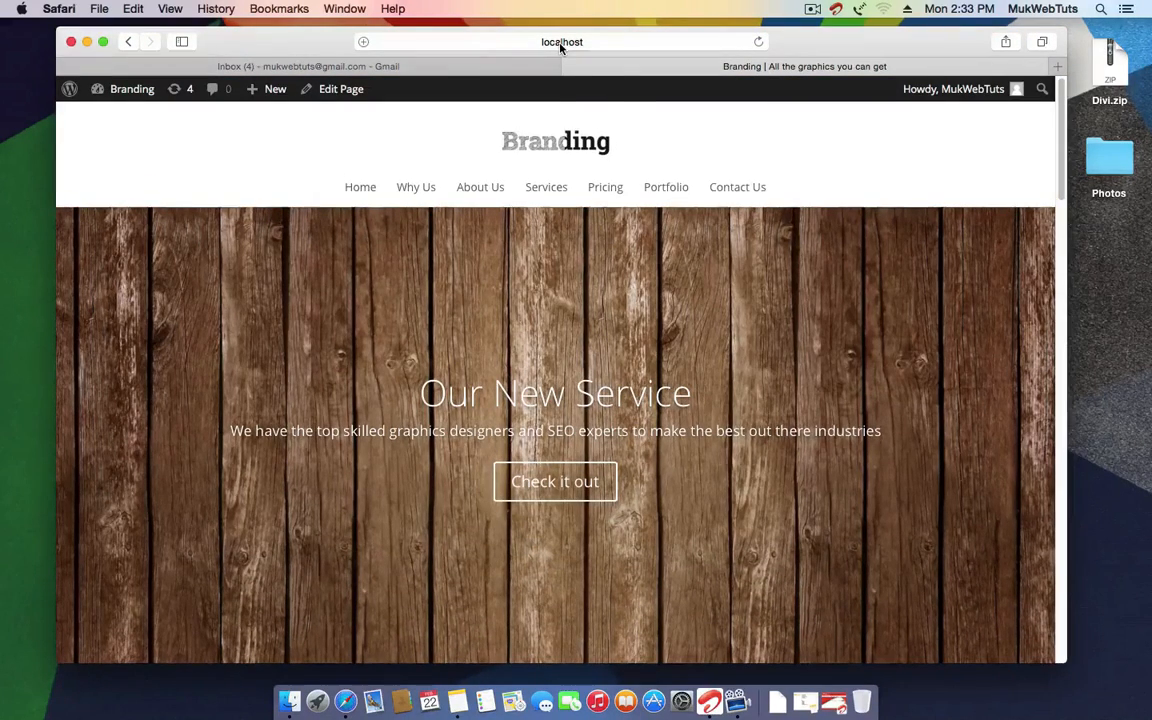
{"action": "scroll", "coordinate": [566, 254], "scroll_direction": "down", "scroll_amount": 3}
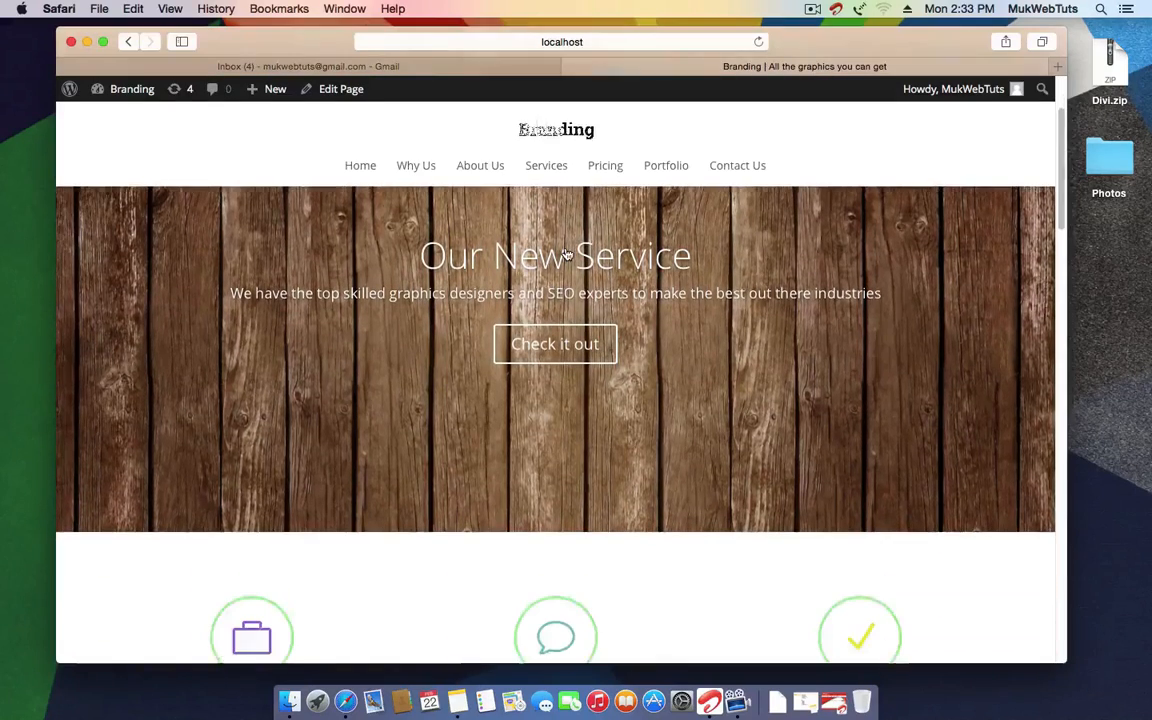
{"action": "scroll", "coordinate": [566, 254], "scroll_direction": "down", "scroll_amount": 5}
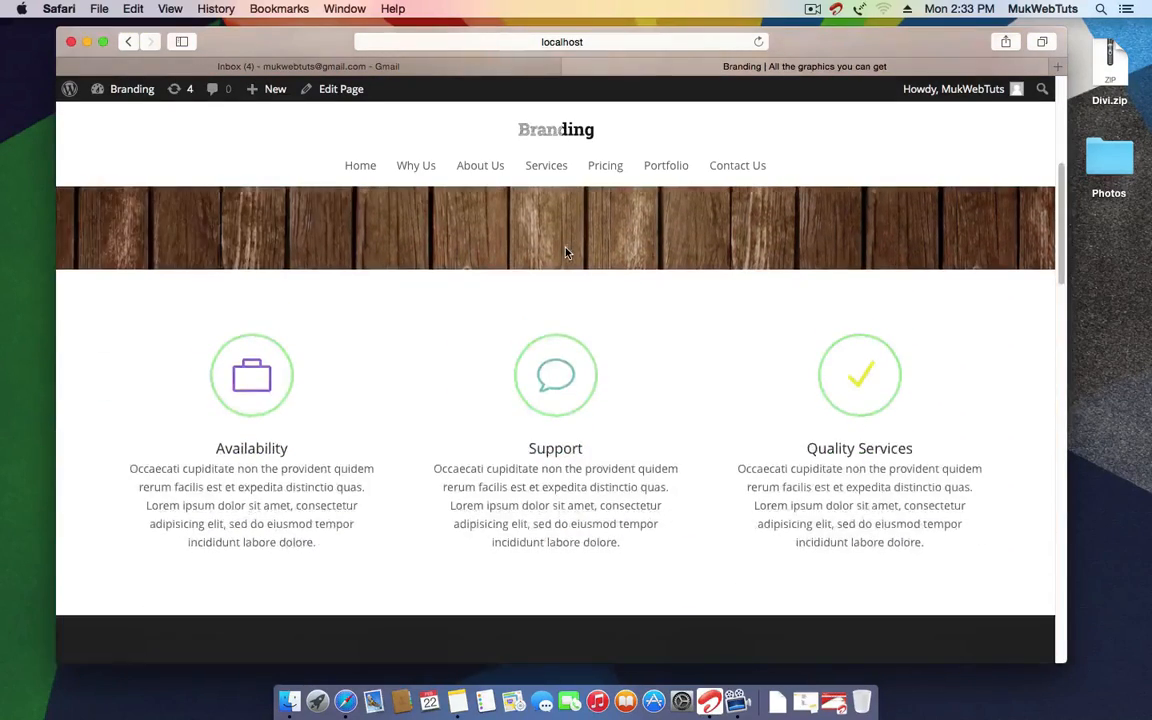
{"action": "scroll", "coordinate": [555, 348], "scroll_direction": "down", "scroll_amount": 8}
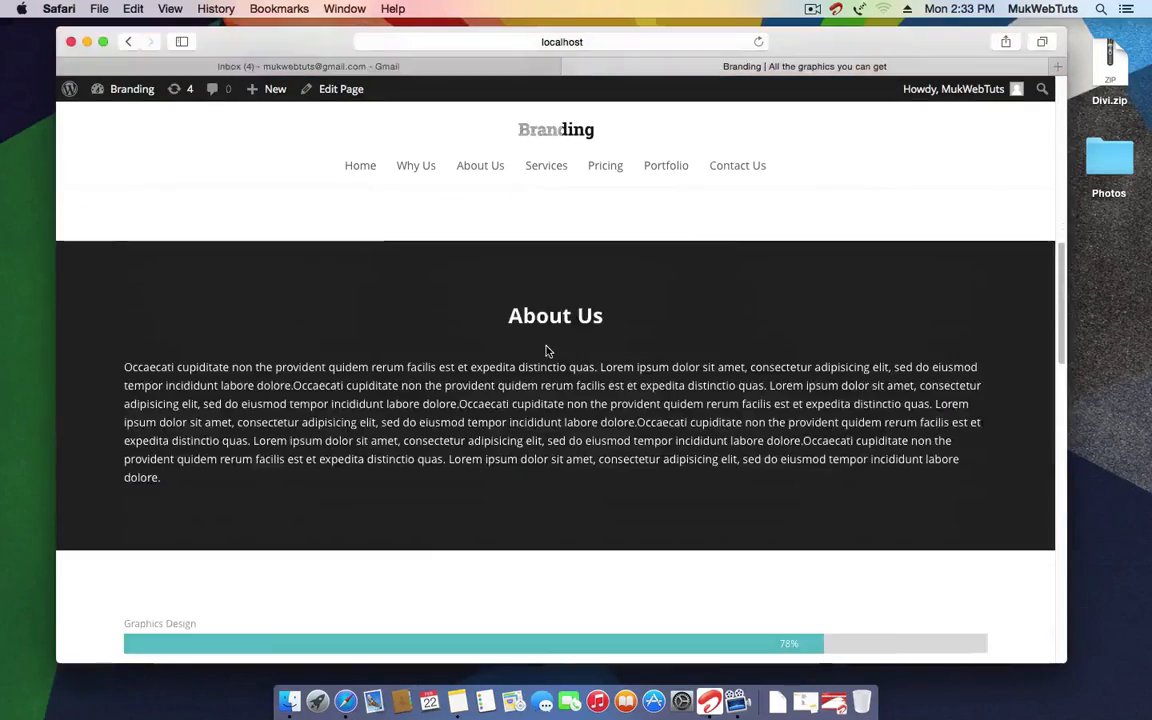
{"action": "scroll", "coordinate": [548, 365], "scroll_direction": "down", "scroll_amount": 10}
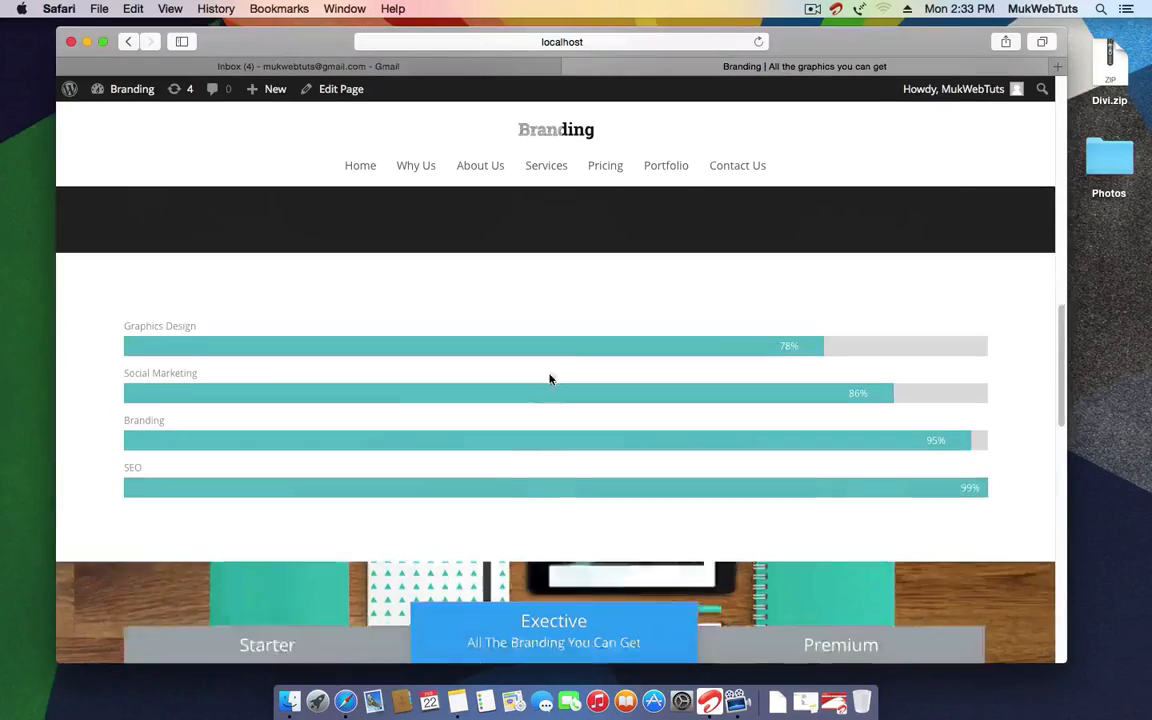
{"action": "scroll", "coordinate": [550, 381], "scroll_direction": "down", "scroll_amount": 5}
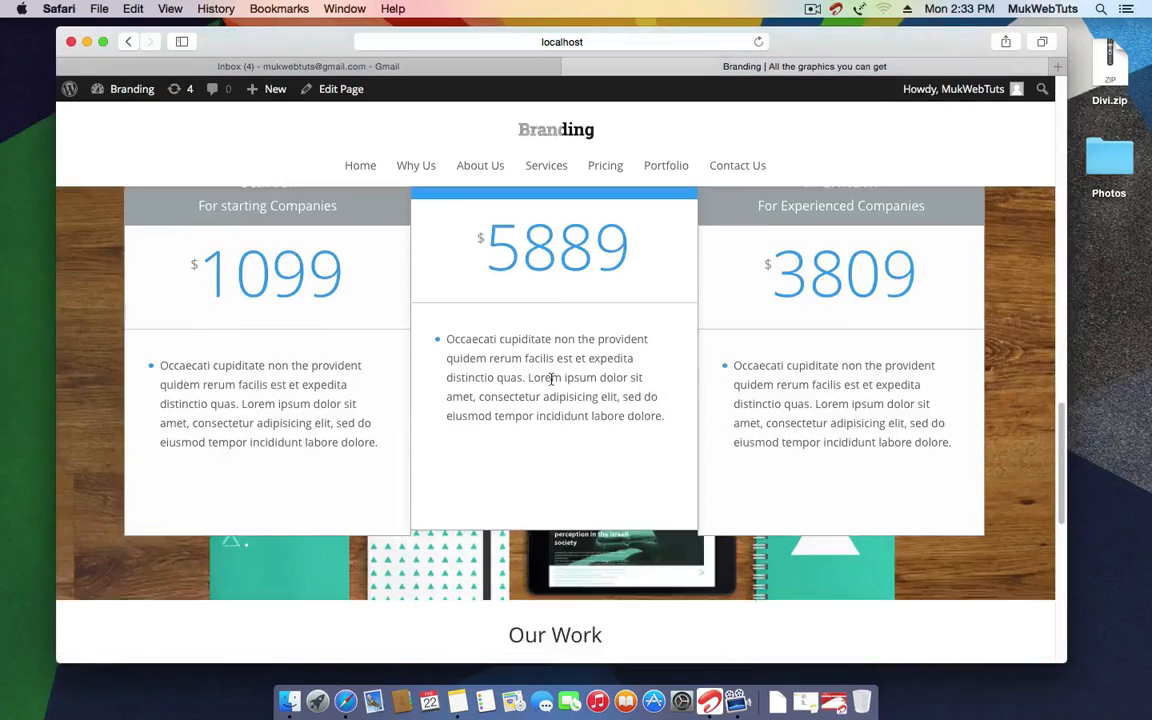
{"action": "scroll", "coordinate": [550, 384], "scroll_direction": "down", "scroll_amount": 4}
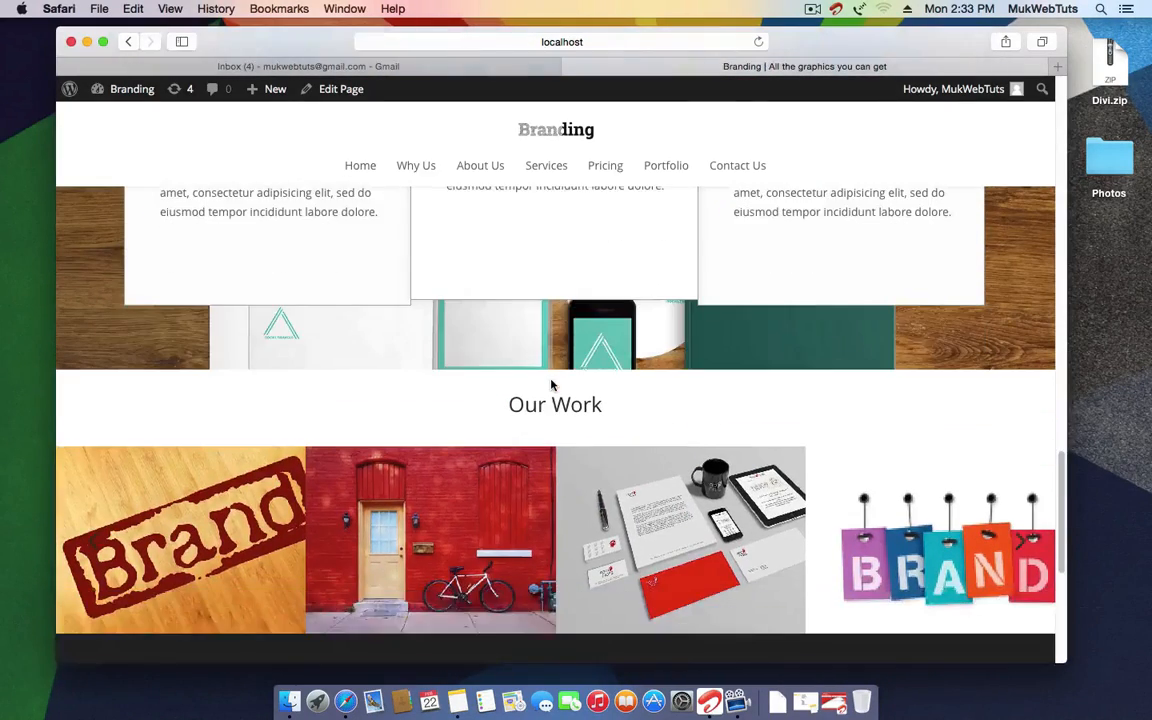
{"action": "scroll", "coordinate": [551, 384], "scroll_direction": "down", "scroll_amount": 3}
{"action": "scroll", "coordinate": [549, 390], "scroll_direction": "up", "scroll_amount": 6}
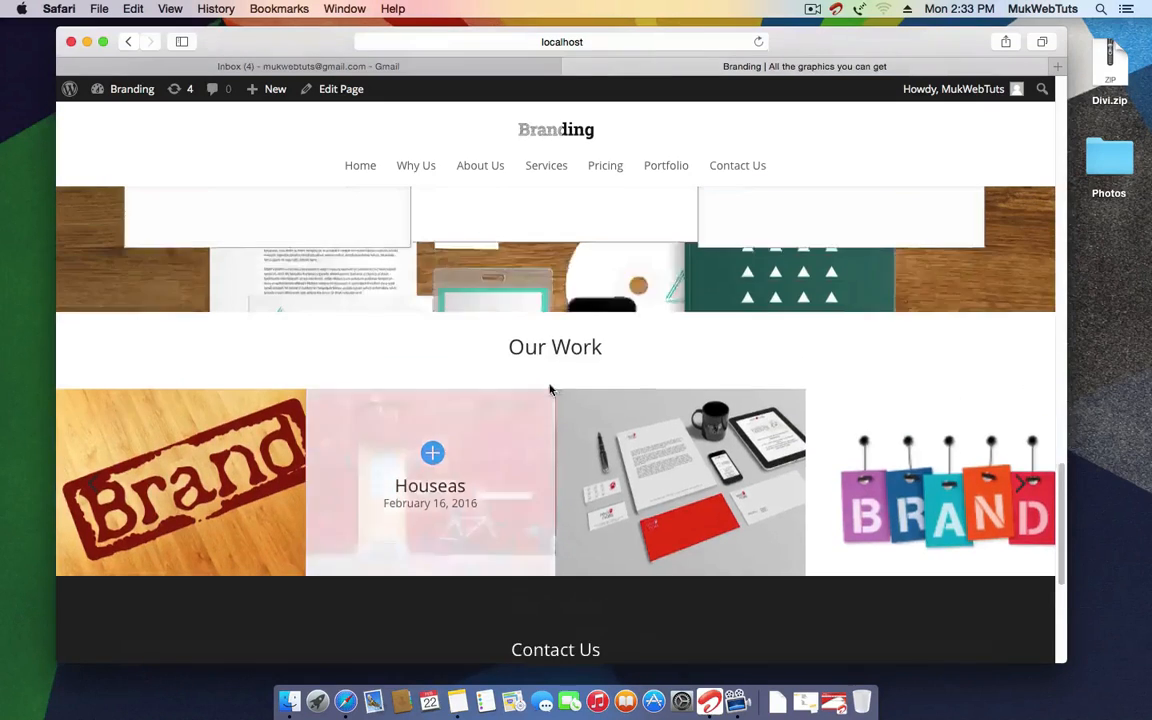
{"action": "scroll", "coordinate": [549, 390], "scroll_direction": "up", "scroll_amount": 2}
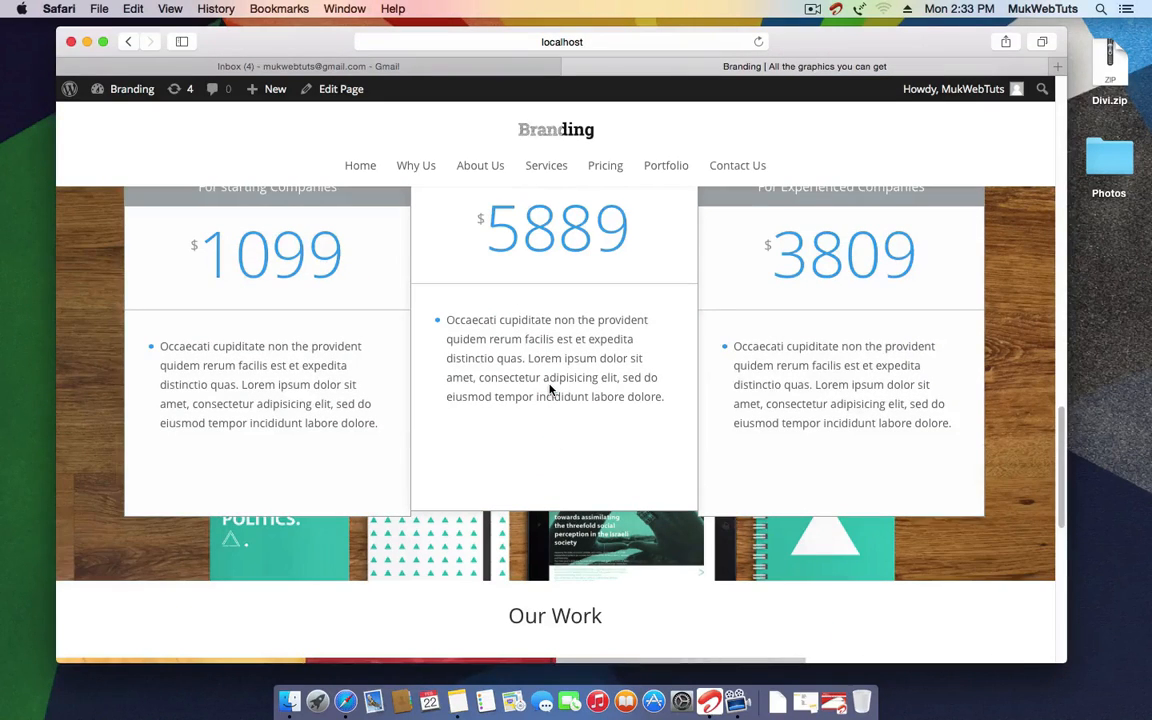
{"action": "scroll", "coordinate": [549, 384], "scroll_direction": "up", "scroll_amount": 5}
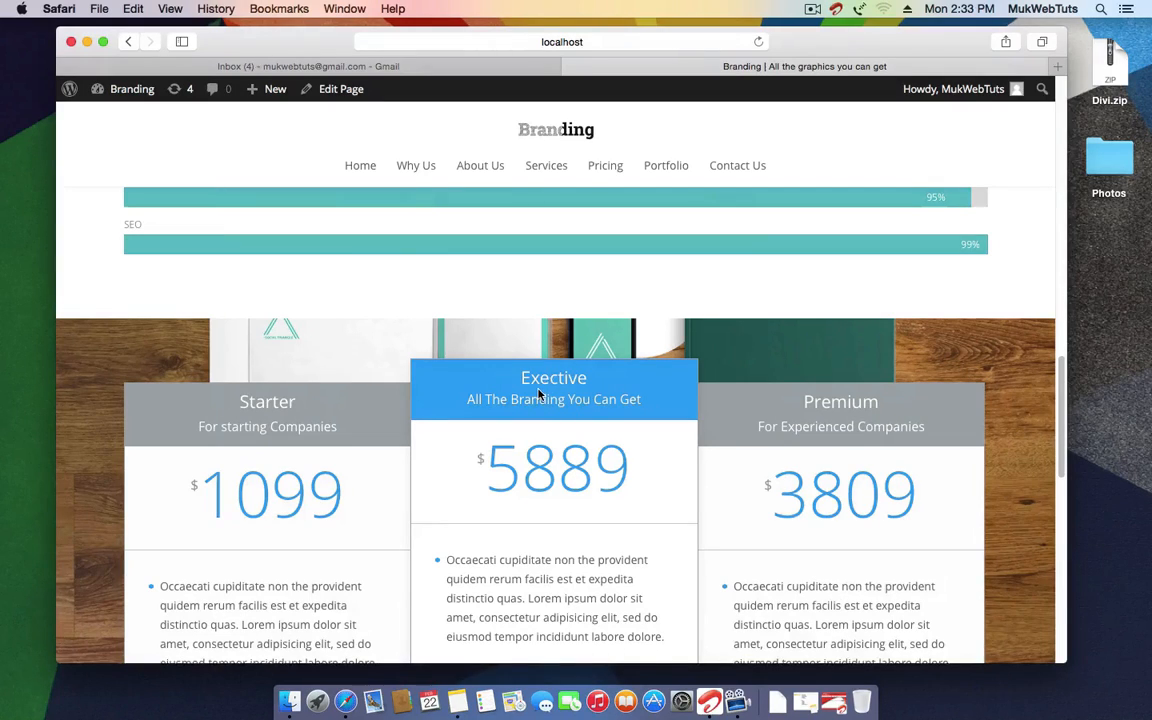
{"action": "scroll", "coordinate": [545, 388], "scroll_direction": "up", "scroll_amount": 10}
{"action": "scroll", "coordinate": [538, 392], "scroll_direction": "up", "scroll_amount": 15}
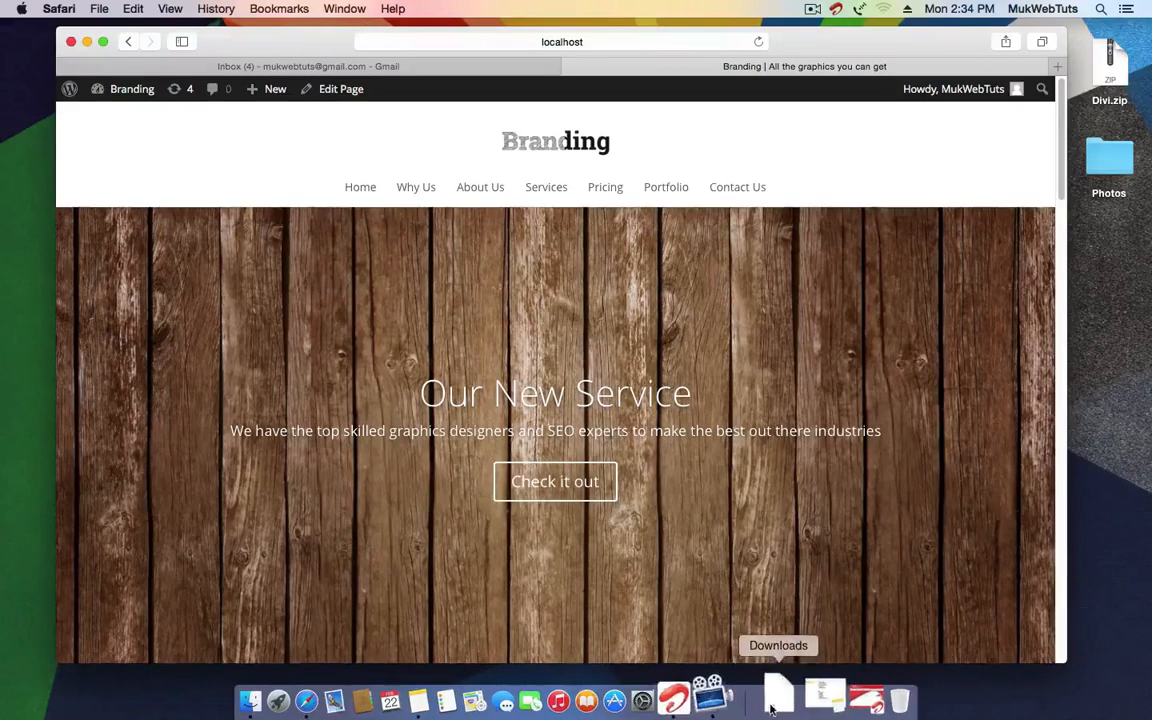
Step: Restore the Web Hosting note and highlight its Web Hosting and Install Divi steps, noting Divi.zip
{"action": "left_click", "coordinate": [808, 690]}
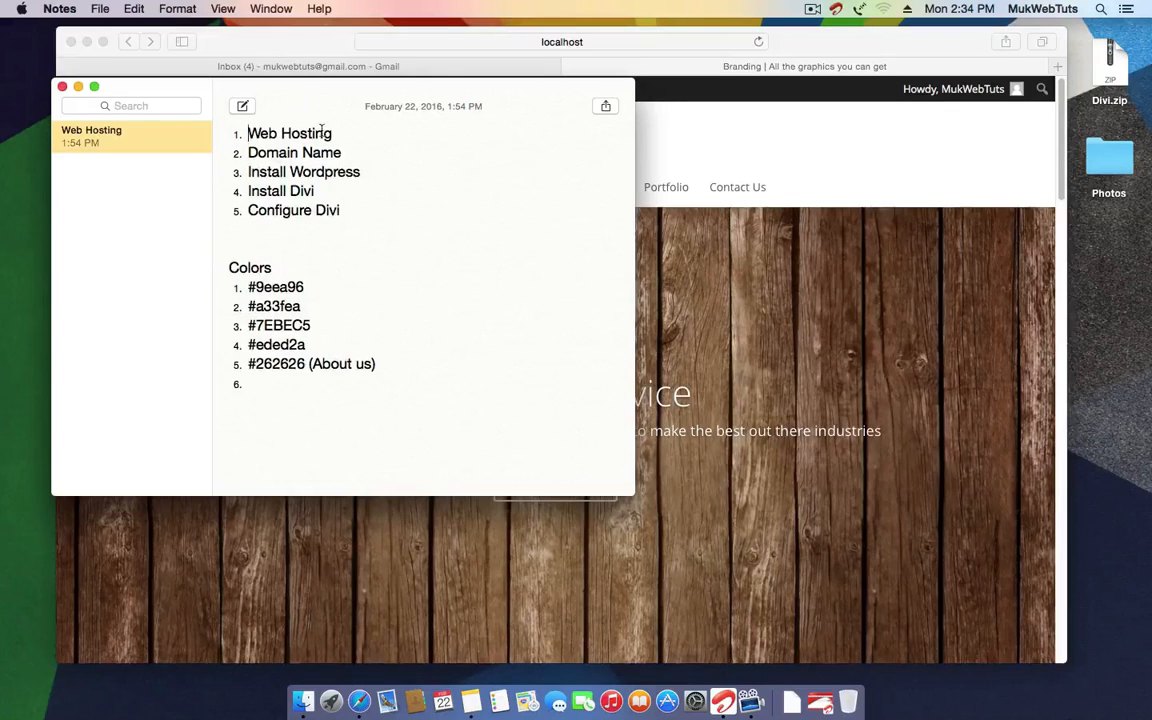
{"action": "left_click_drag", "start_coordinate": [249, 133], "coordinate": [356, 173]}
{"action": "left_click_drag", "start_coordinate": [248, 191], "coordinate": [316, 191]}
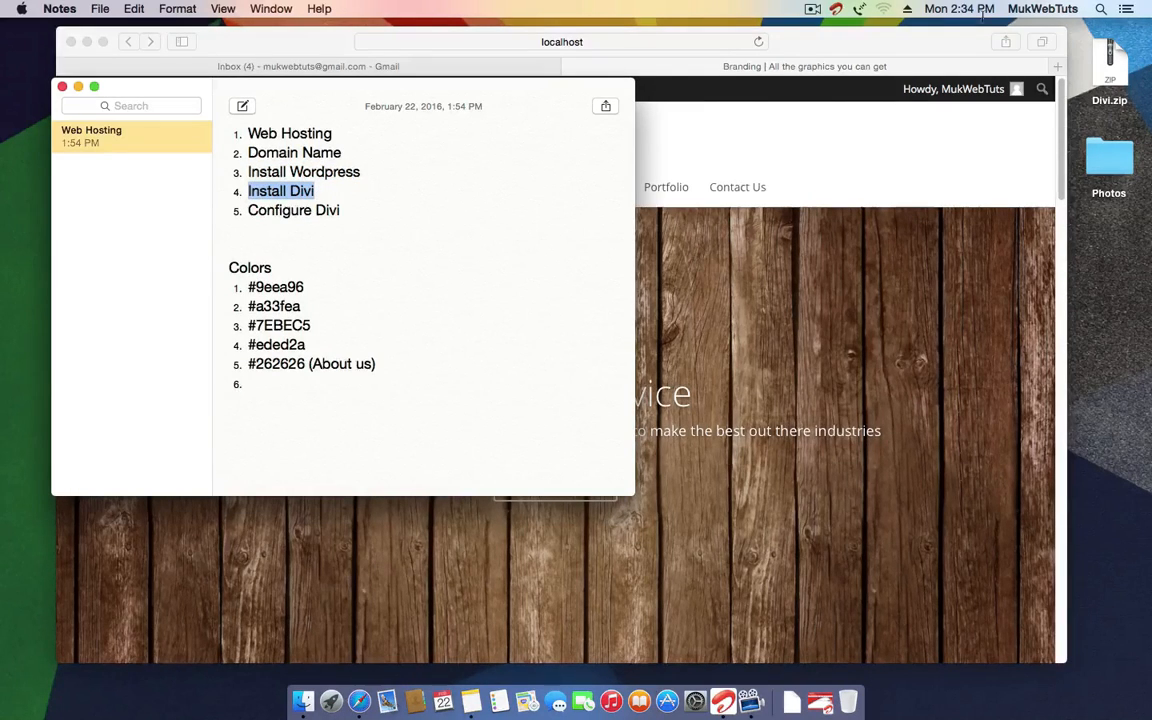
{"action": "left_click", "coordinate": [1108, 80]}
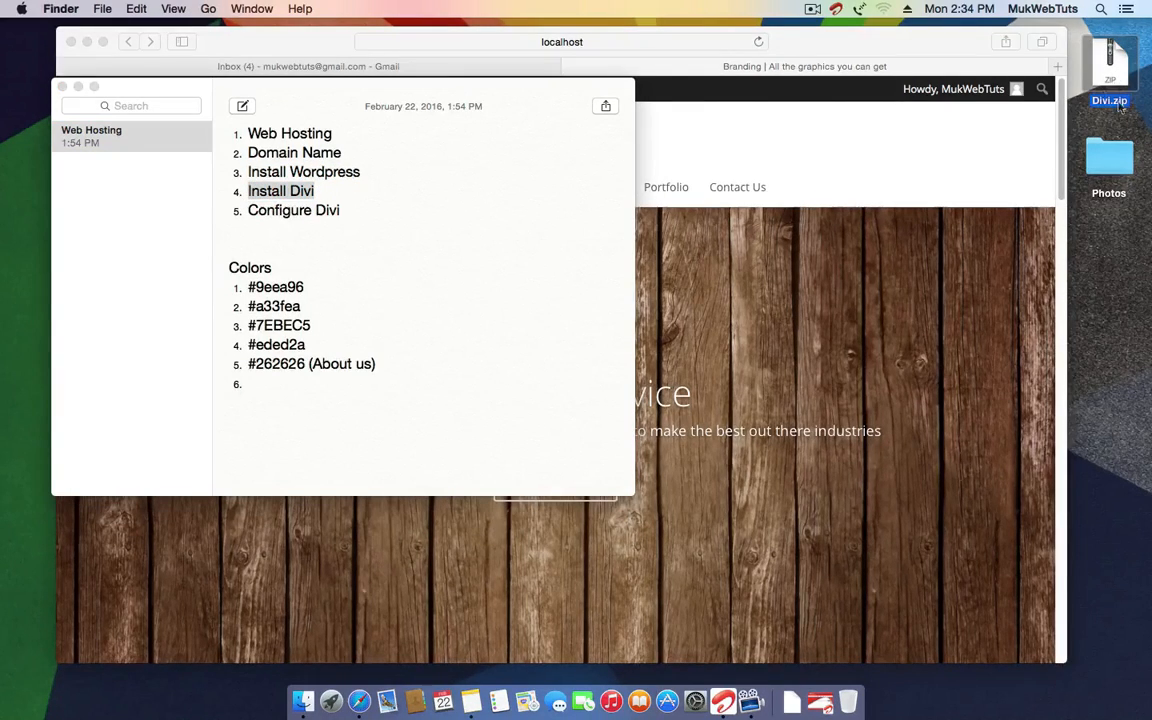
{"action": "left_click", "coordinate": [1121, 174]}
{"action": "left_click", "coordinate": [1097, 67]}
Step: Highlight the Configure Divi step, then the Colors section and its heading
{"action": "left_click", "coordinate": [232, 195]}
{"action": "left_click", "coordinate": [248, 208]}
{"action": "left_click_drag", "start_coordinate": [248, 208], "coordinate": [360, 213]}
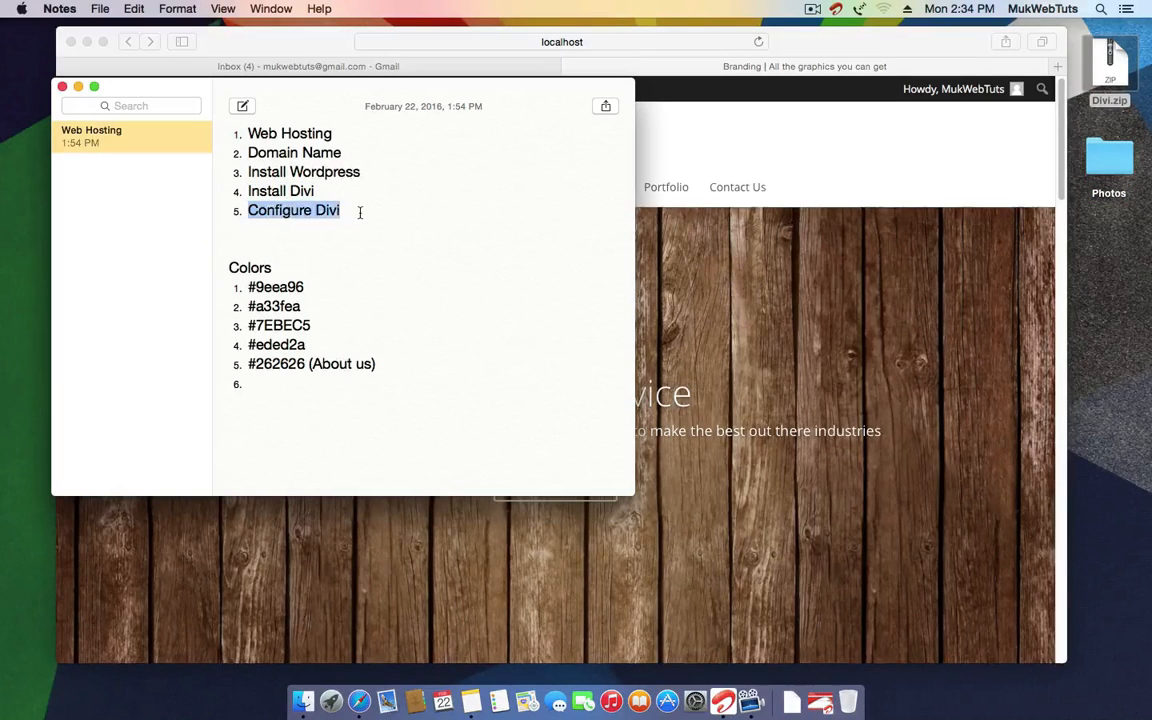
{"action": "left_click", "coordinate": [357, 213]}
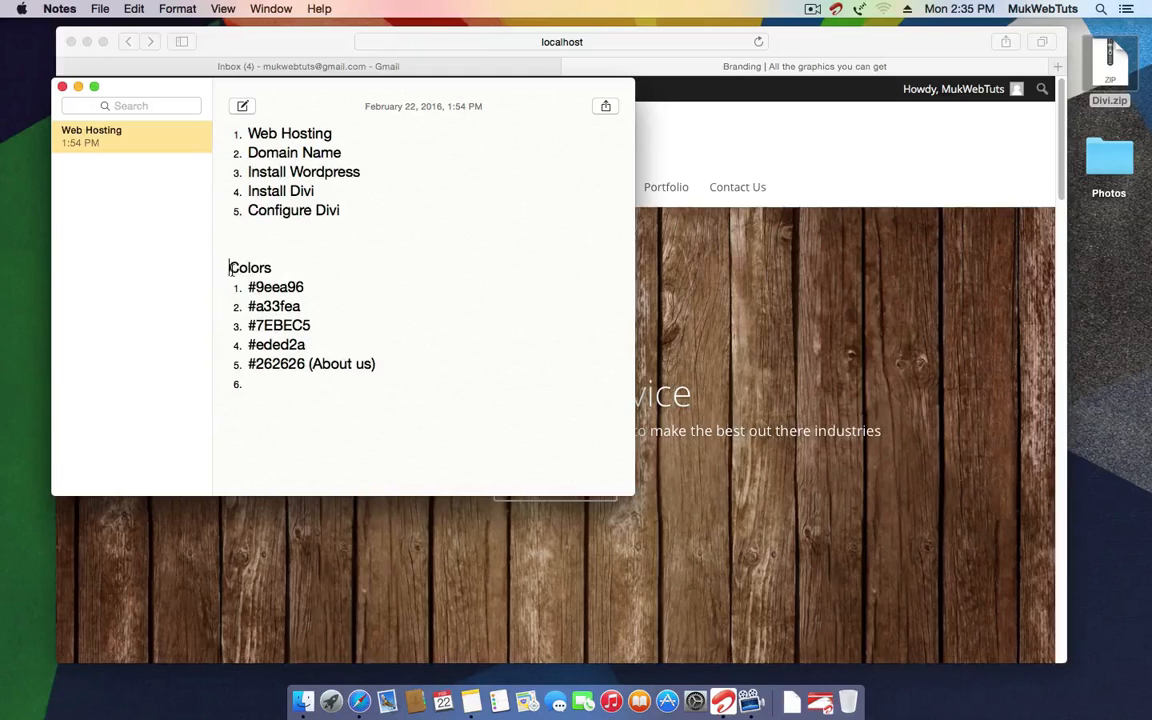
{"action": "left_click_drag", "start_coordinate": [222, 262], "coordinate": [399, 388]}
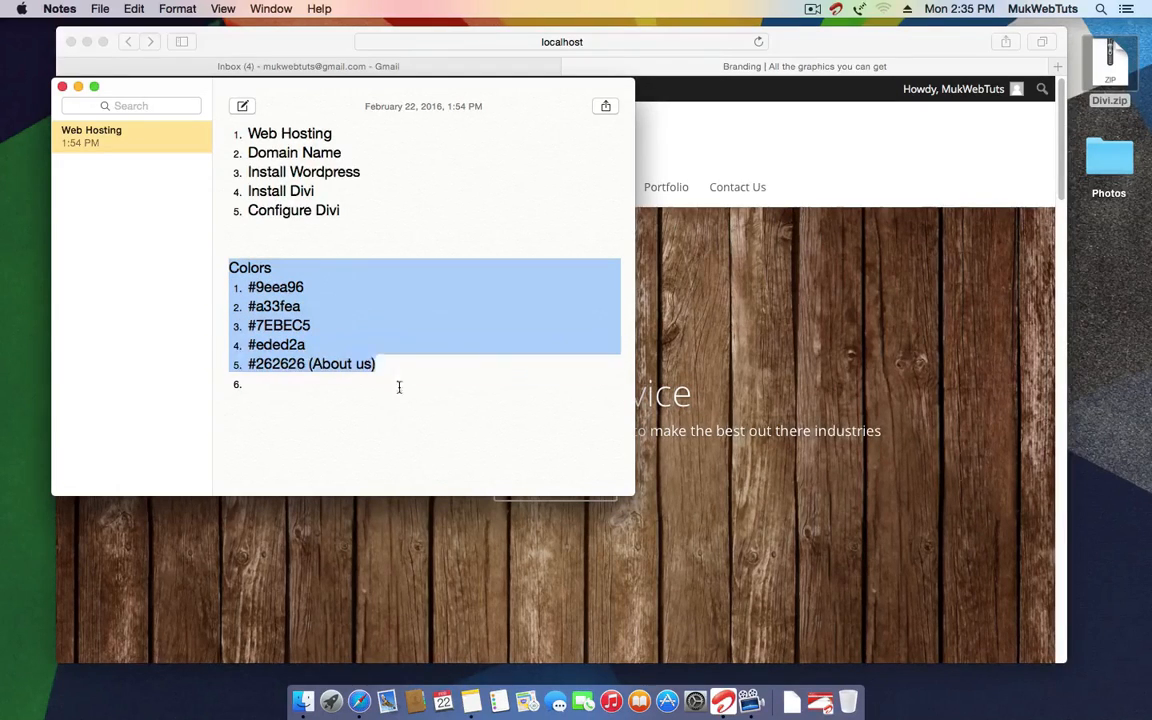
{"action": "left_click_drag", "start_coordinate": [421, 440], "coordinate": [290, 273]}
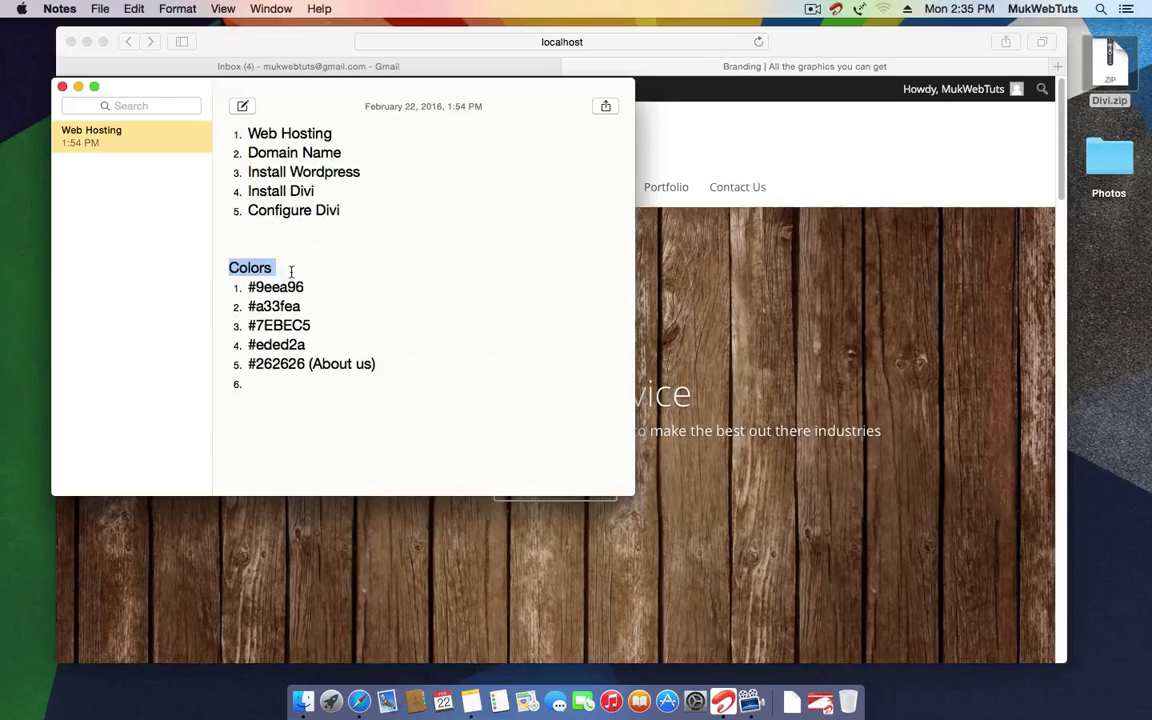
{"action": "left_click", "coordinate": [292, 271]}
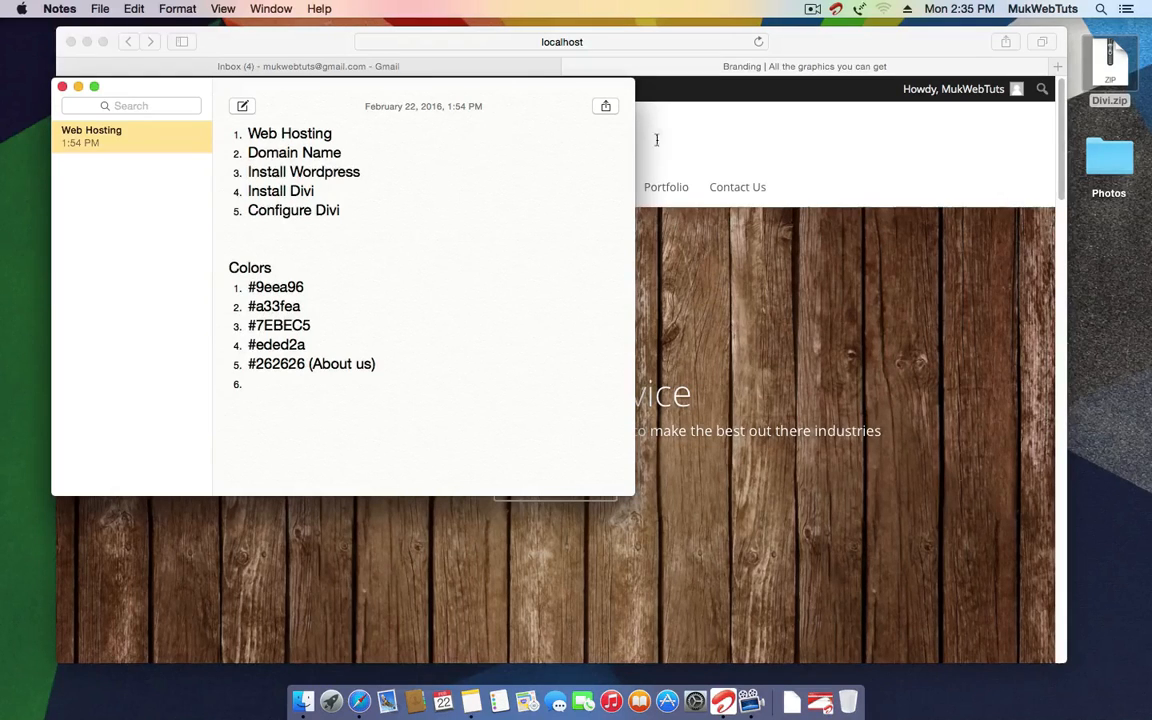
Step: Load phethost.tk in a new tab via 'pheth' and scroll through its homepage
{"action": "left_click", "coordinate": [817, 127]}
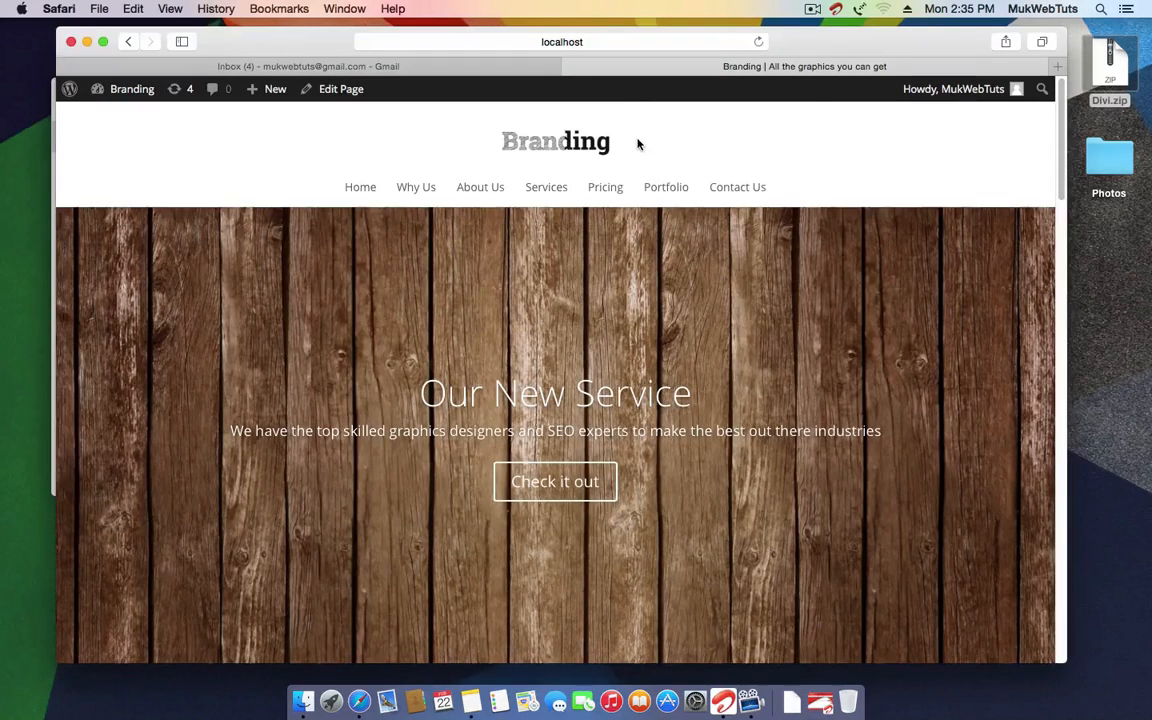
{"action": "scroll", "coordinate": [616, 280], "scroll_direction": "down", "scroll_amount": 5}
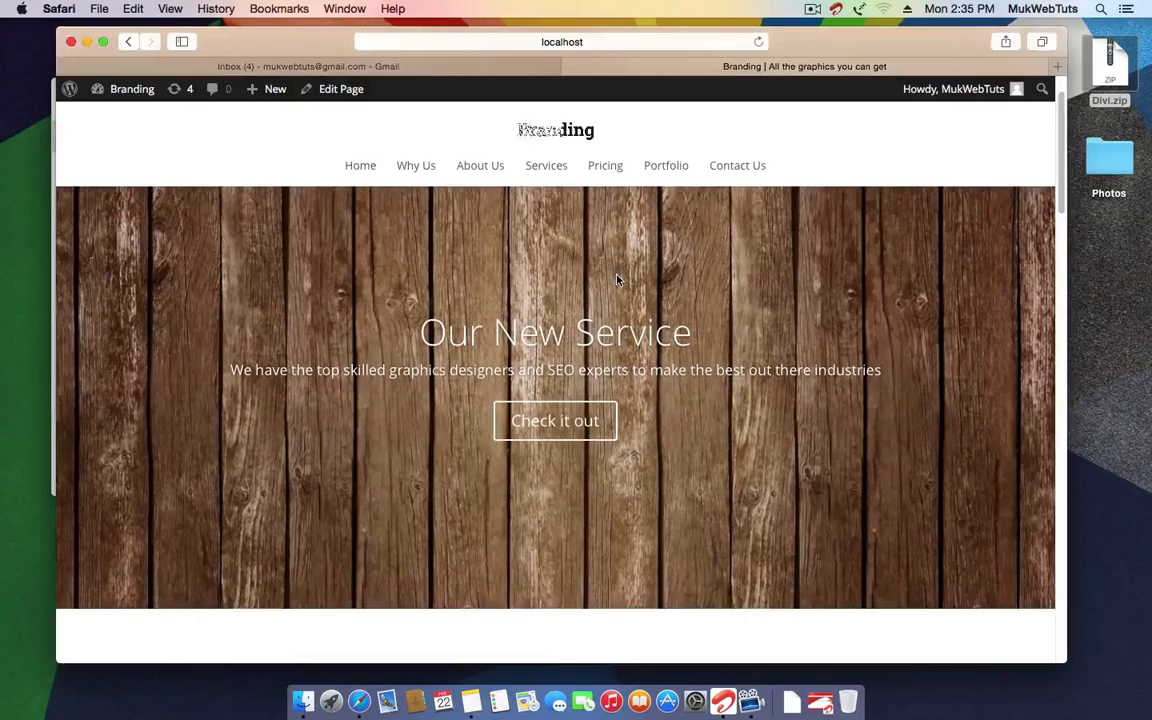
{"action": "scroll", "coordinate": [616, 280], "scroll_direction": "up", "scroll_amount": 5}
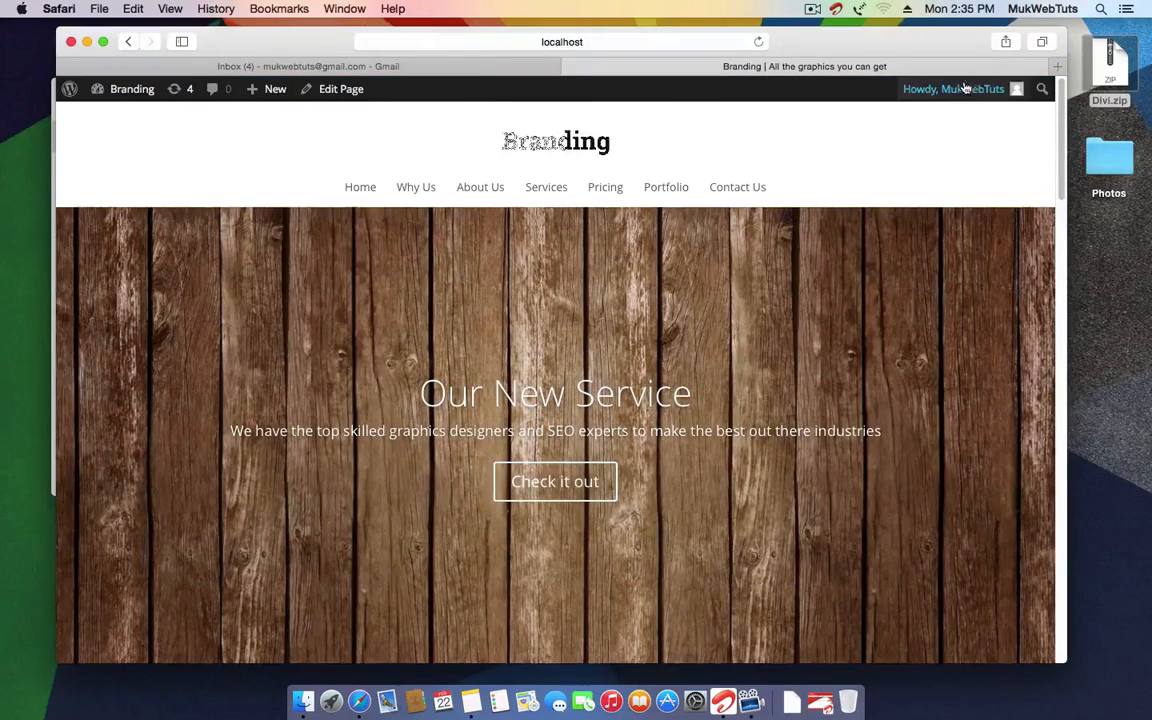
{"action": "left_click", "coordinate": [1057, 66]}
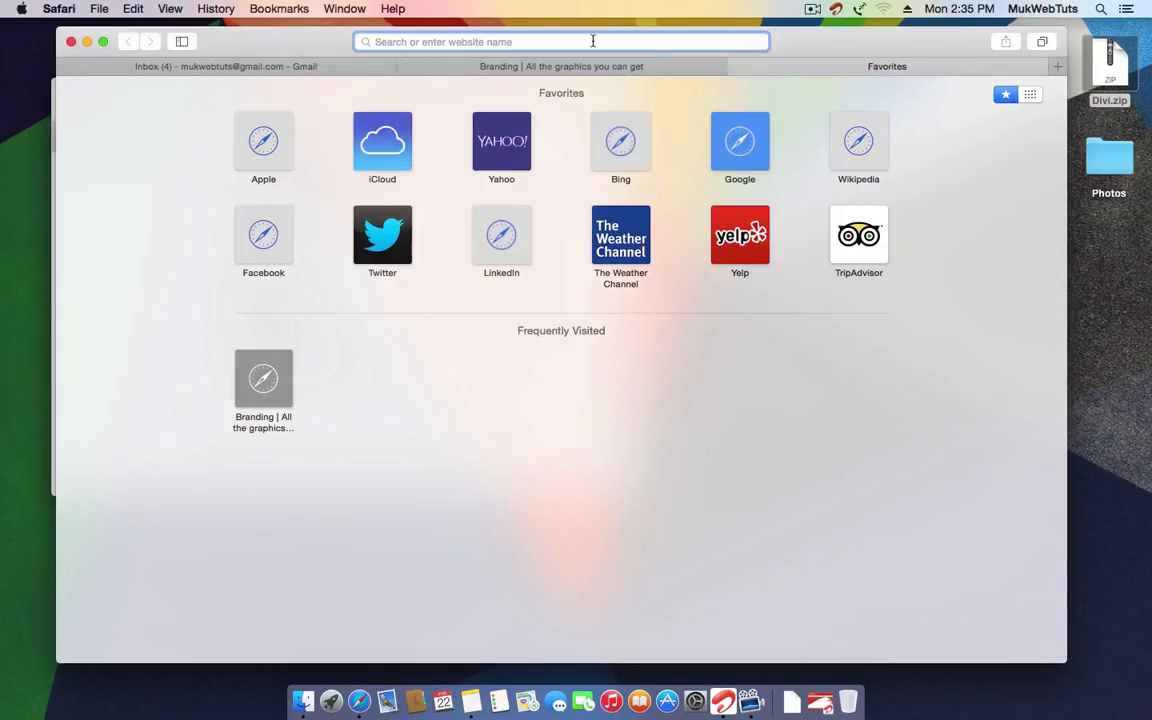
{"action": "type", "text": "phethost.tk"}
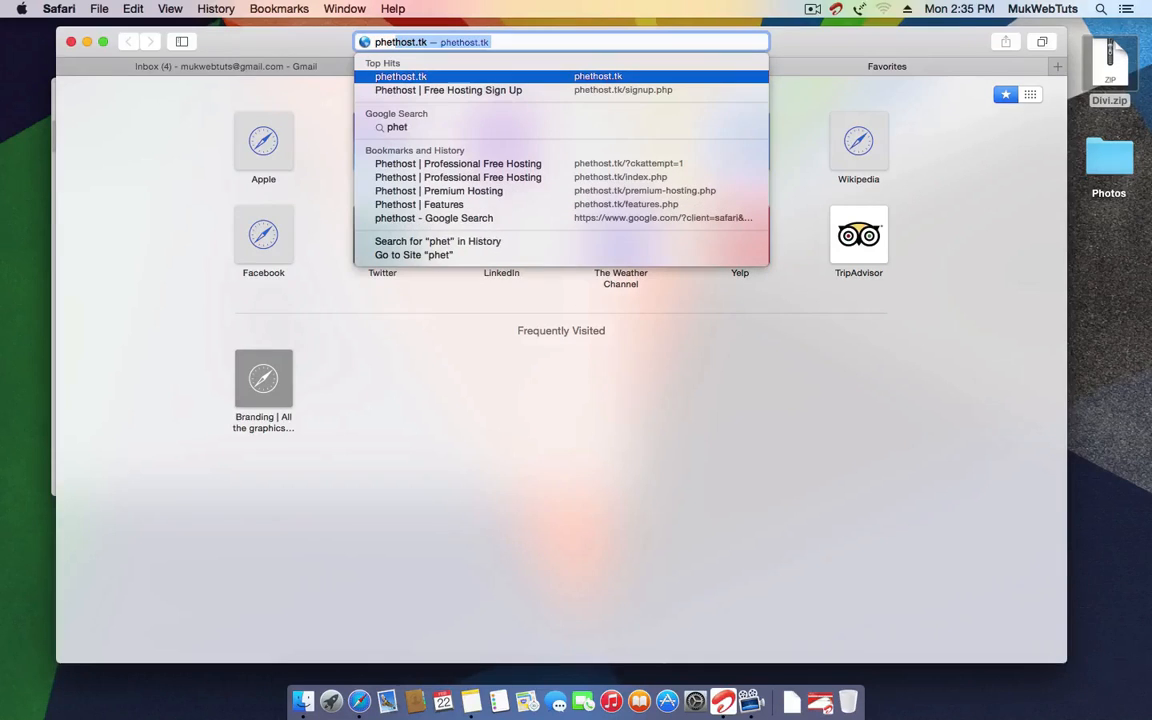
{"action": "key", "text": "Return"}
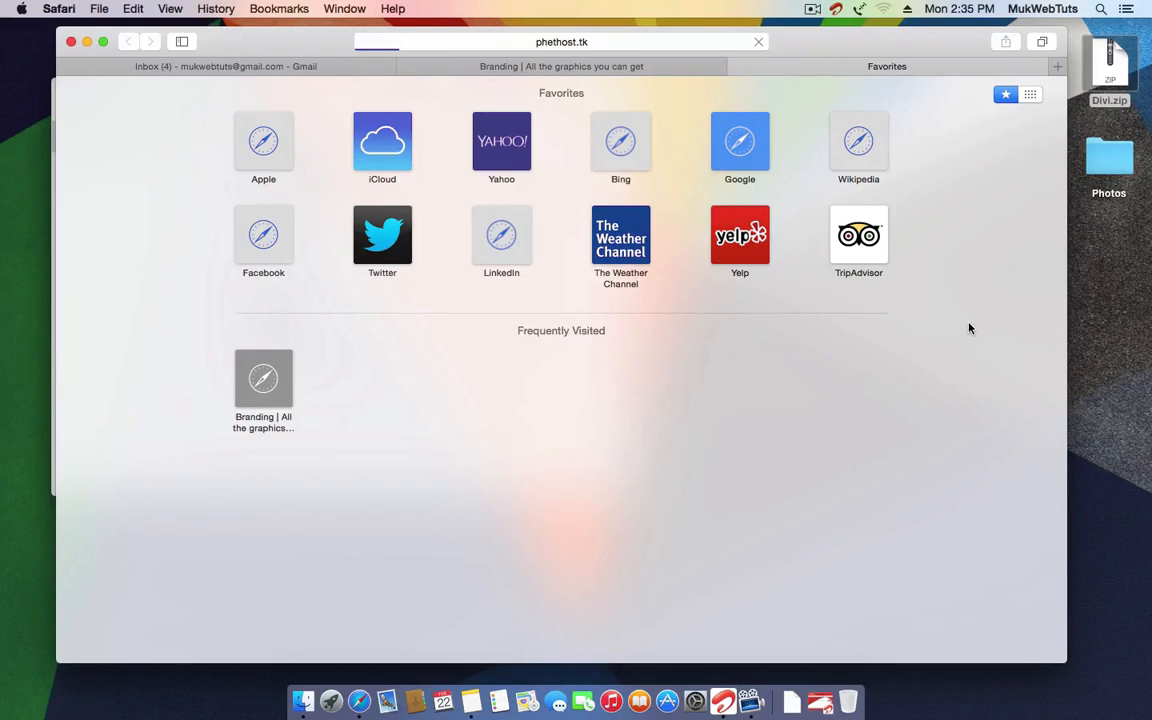
{"action": "scroll", "coordinate": [617, 242], "scroll_direction": "down", "scroll_amount": 1}
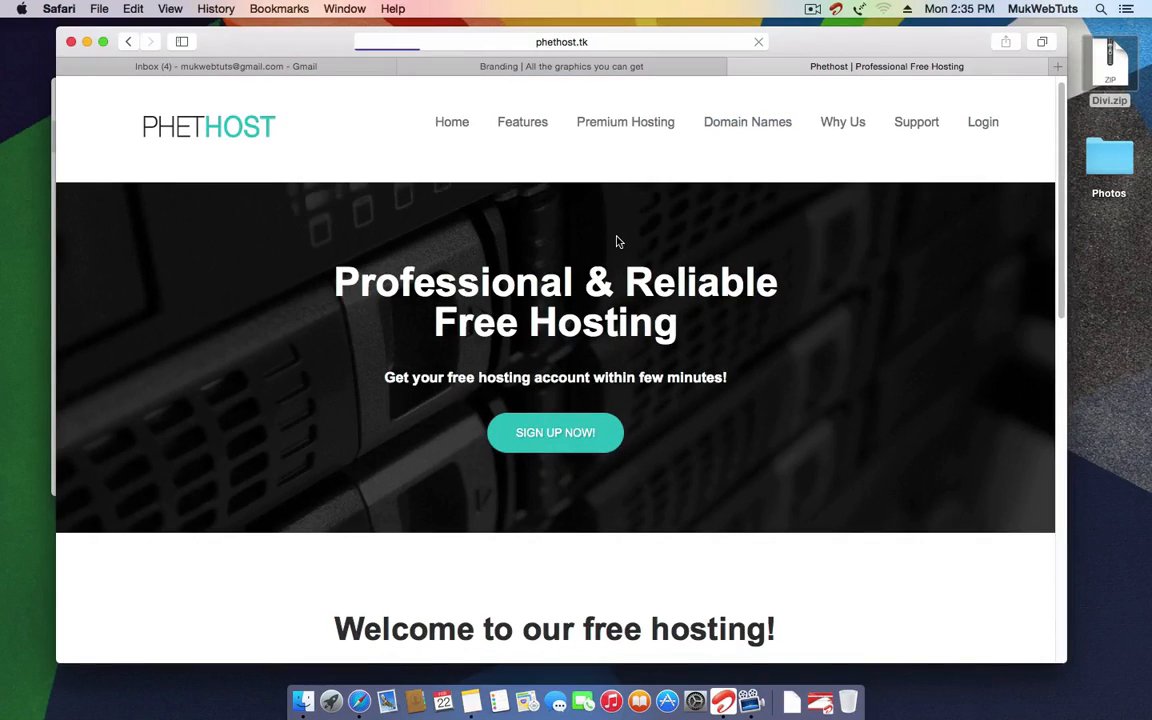
{"action": "scroll", "coordinate": [566, 361], "scroll_direction": "down", "scroll_amount": 5}
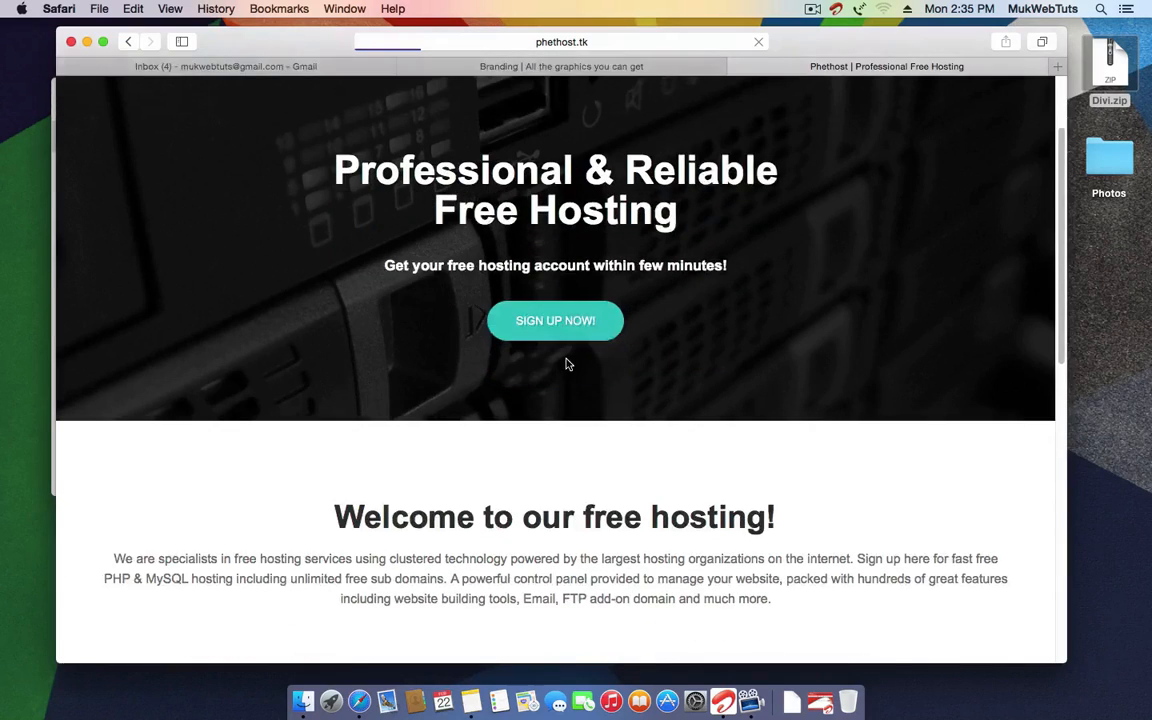
{"action": "scroll", "coordinate": [566, 362], "scroll_direction": "down", "scroll_amount": 2}
{"action": "scroll", "coordinate": [566, 364], "scroll_direction": "up", "scroll_amount": 6}
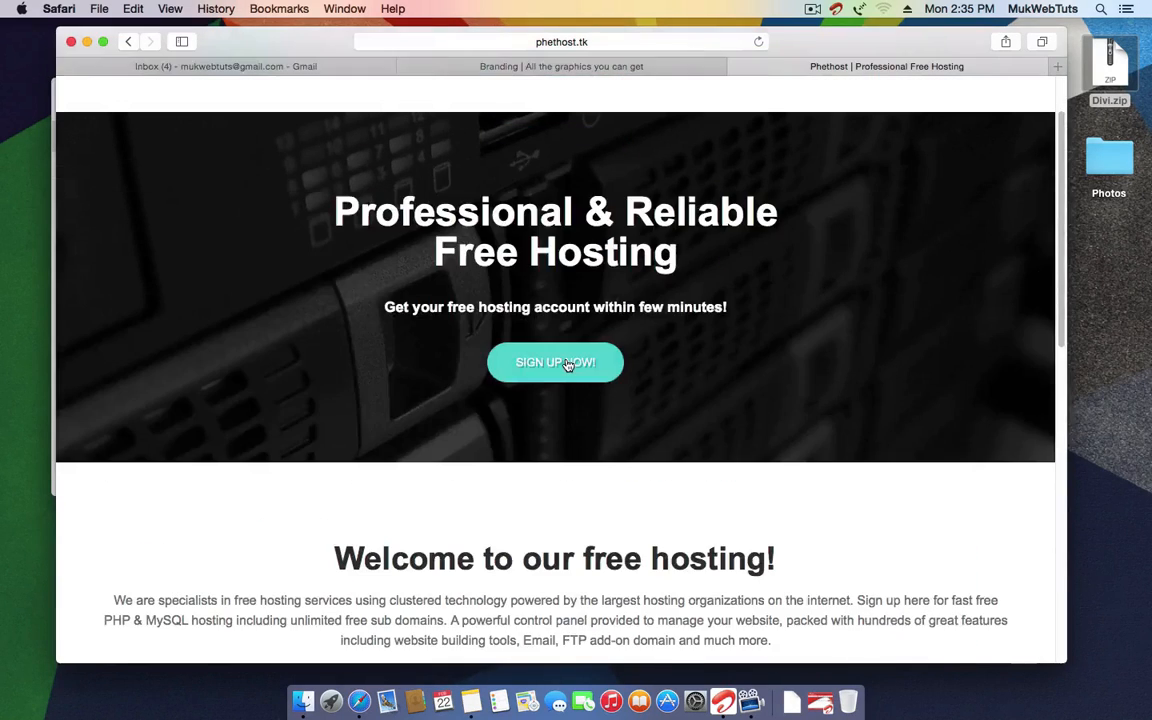
{"action": "scroll", "coordinate": [566, 366], "scroll_direction": "up", "scroll_amount": 2}
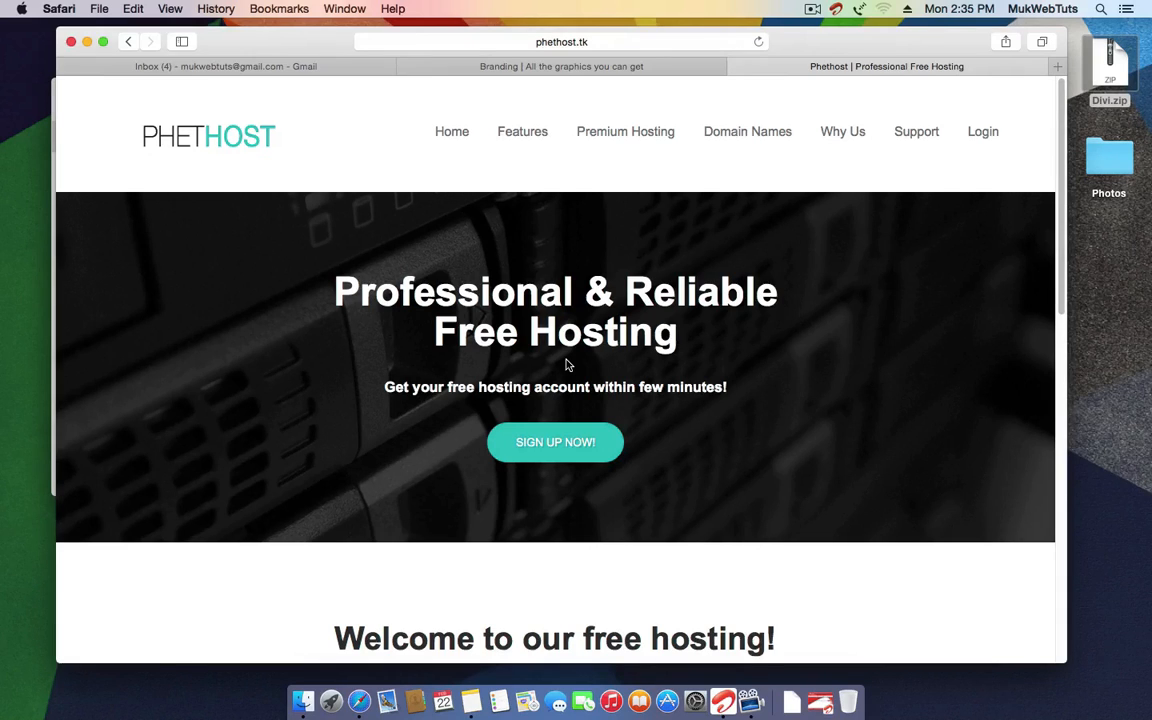
Step: Load hostgator.com in a new tab via 'host', scroll it, and go to its Domains page
{"action": "left_click", "coordinate": [1057, 66]}
{"action": "type", "text": "host"}
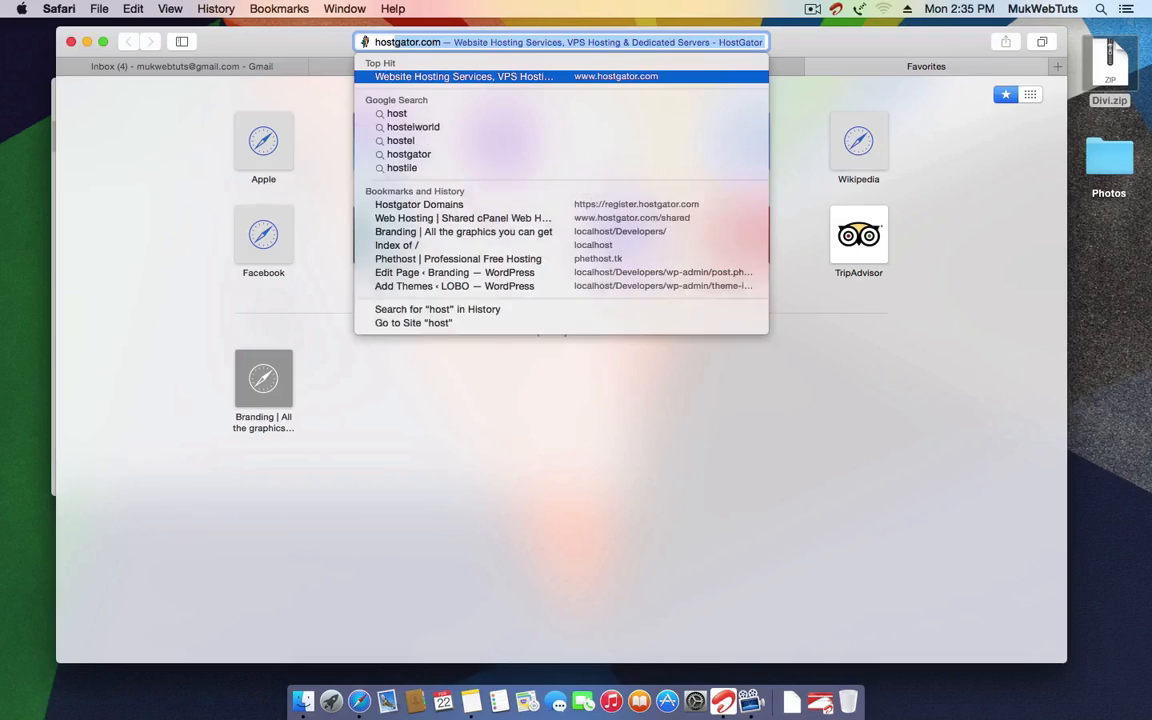
{"action": "key", "text": "Return"}
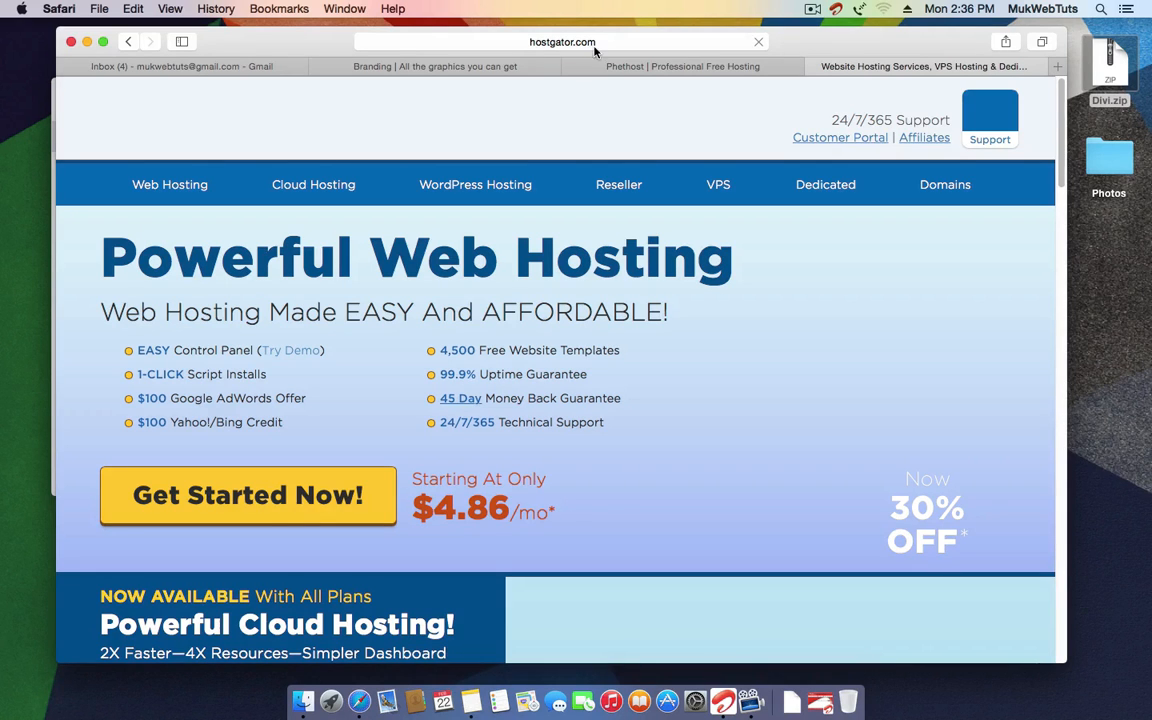
{"action": "scroll", "coordinate": [545, 260], "scroll_direction": "down", "scroll_amount": 4}
{"action": "scroll", "coordinate": [530, 400], "scroll_direction": "down", "scroll_amount": 2}
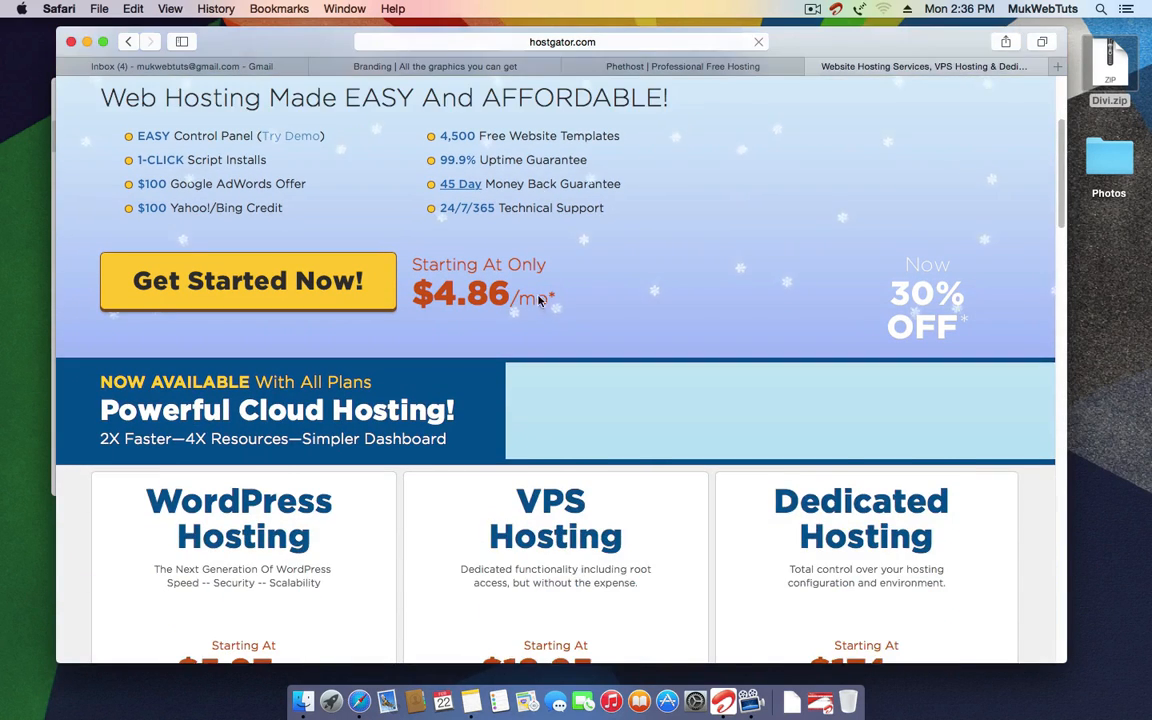
{"action": "scroll", "coordinate": [525, 447], "scroll_direction": "down", "scroll_amount": 4}
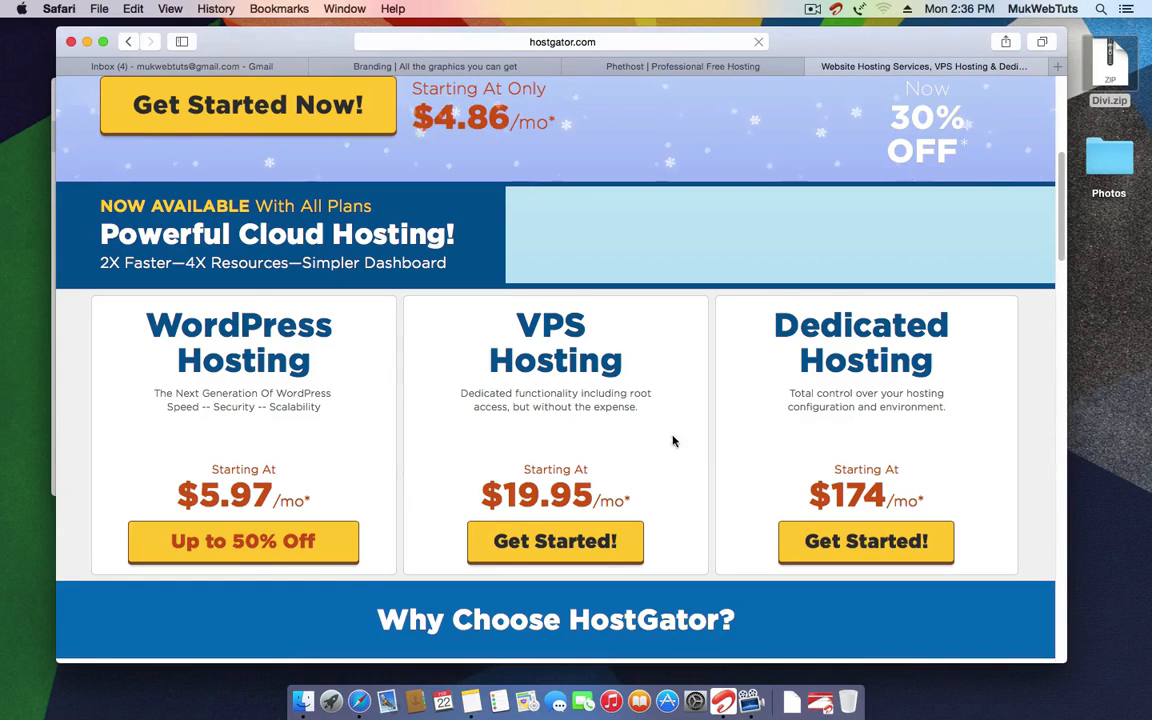
{"action": "scroll", "coordinate": [746, 442], "scroll_direction": "down", "scroll_amount": 3}
{"action": "scroll", "coordinate": [684, 485], "scroll_direction": "up", "scroll_amount": 15}
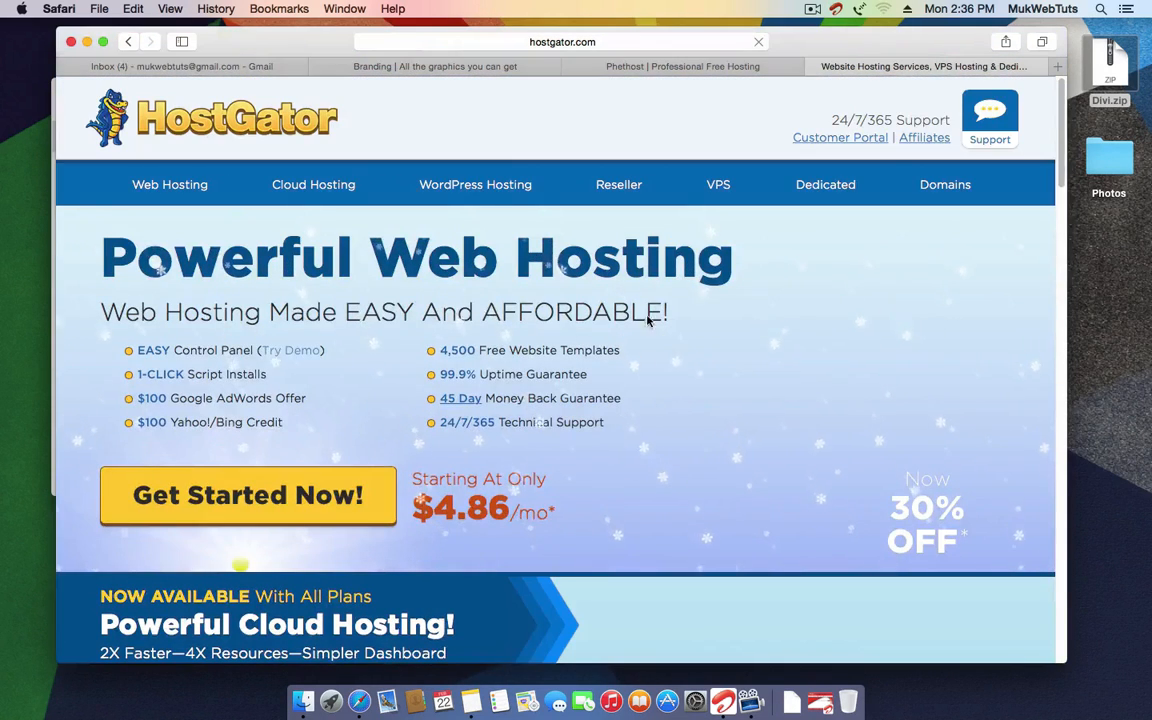
{"action": "left_click", "coordinate": [940, 196]}
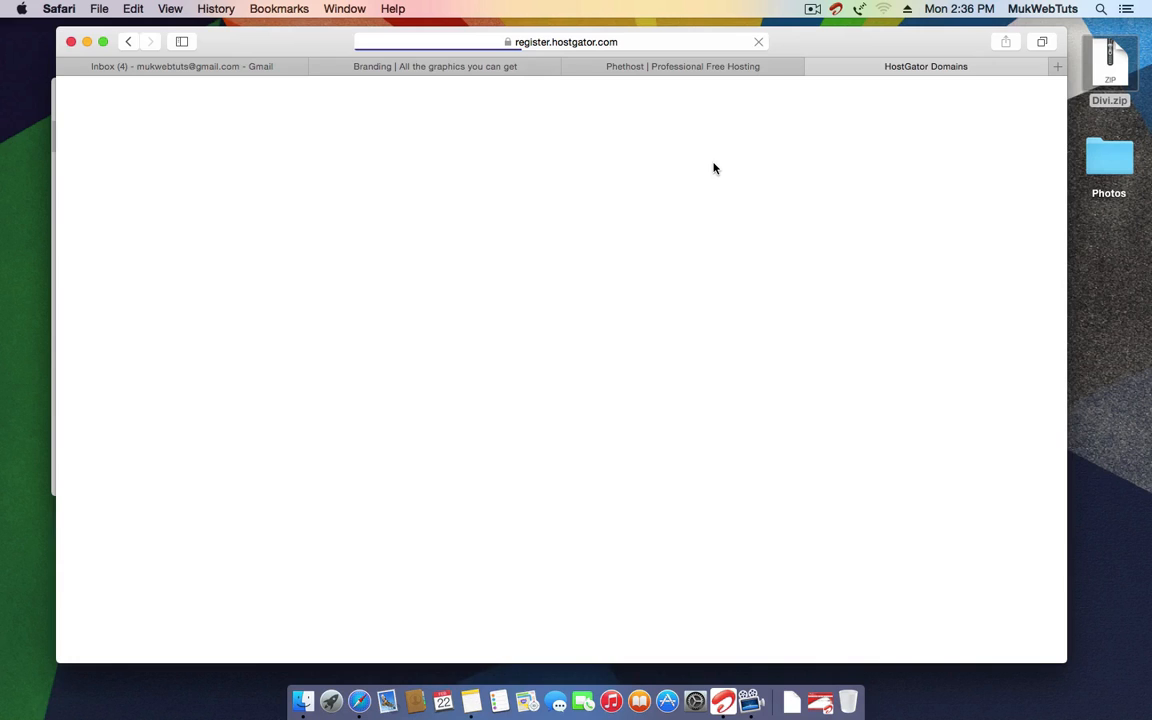
Step: Start Phethost's free hosting sign-up, glancing at the HostGator domains page along the way
{"action": "left_click", "coordinate": [648, 68]}
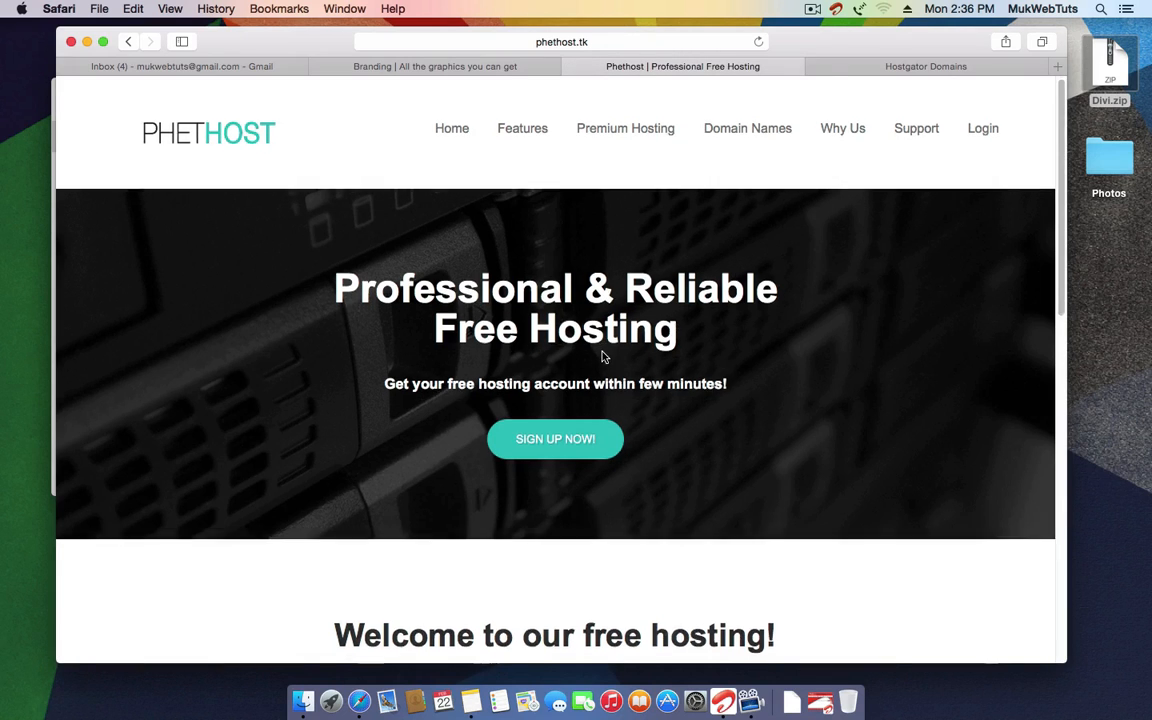
{"action": "scroll", "coordinate": [603, 356], "scroll_direction": "down", "scroll_amount": 1}
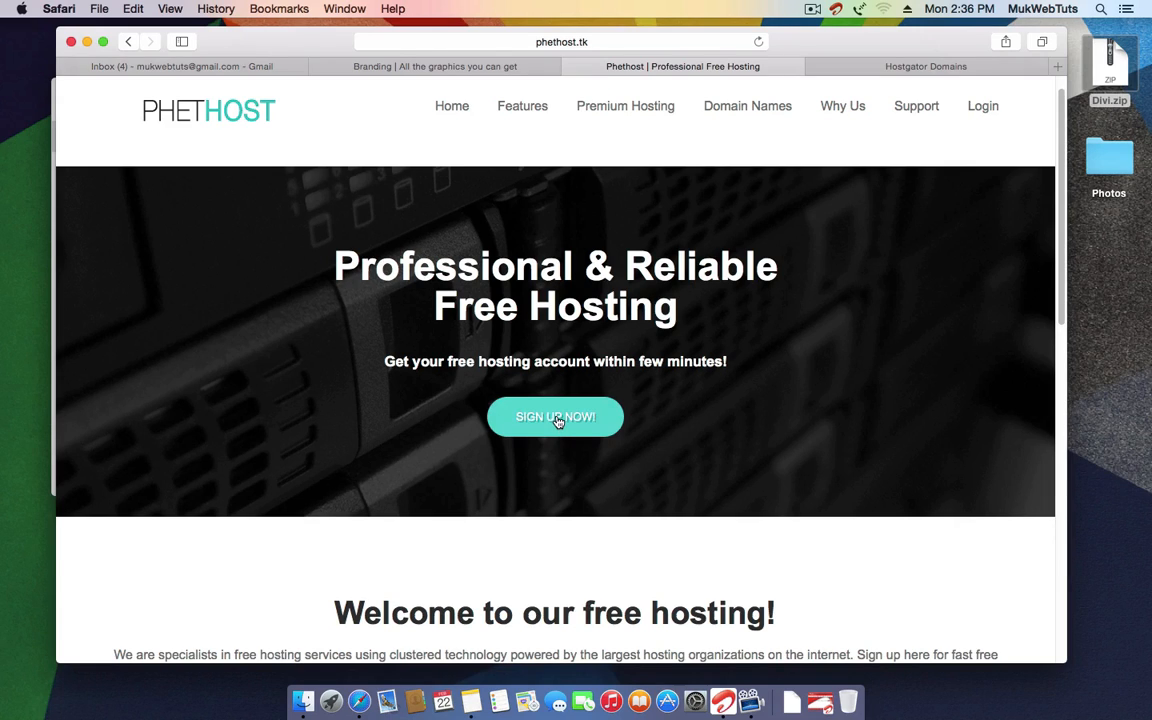
{"action": "left_click", "coordinate": [556, 418]}
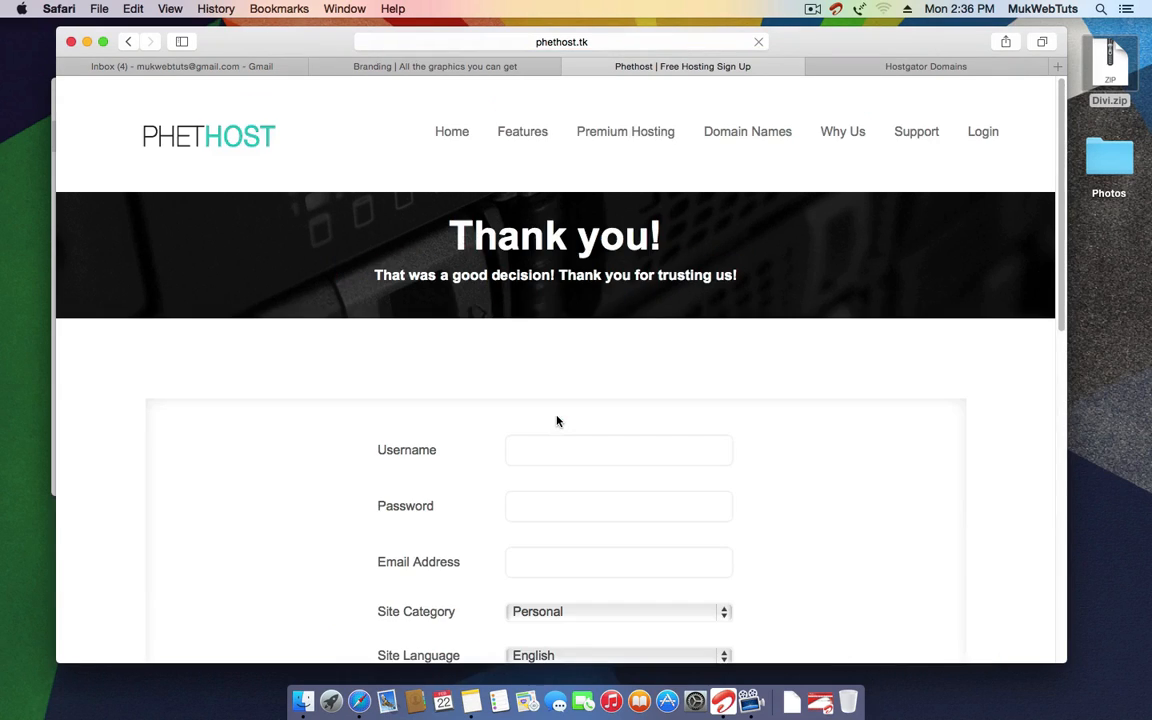
{"action": "scroll", "coordinate": [557, 421], "scroll_direction": "down", "scroll_amount": 2}
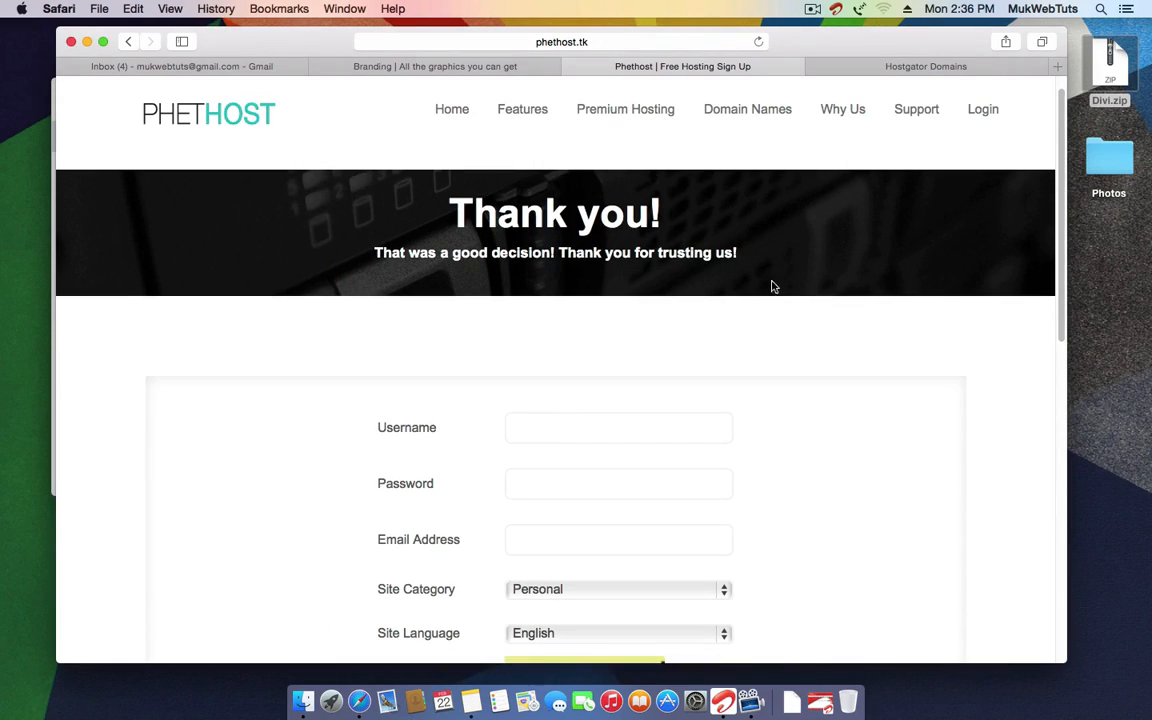
{"action": "left_click", "coordinate": [874, 68]}
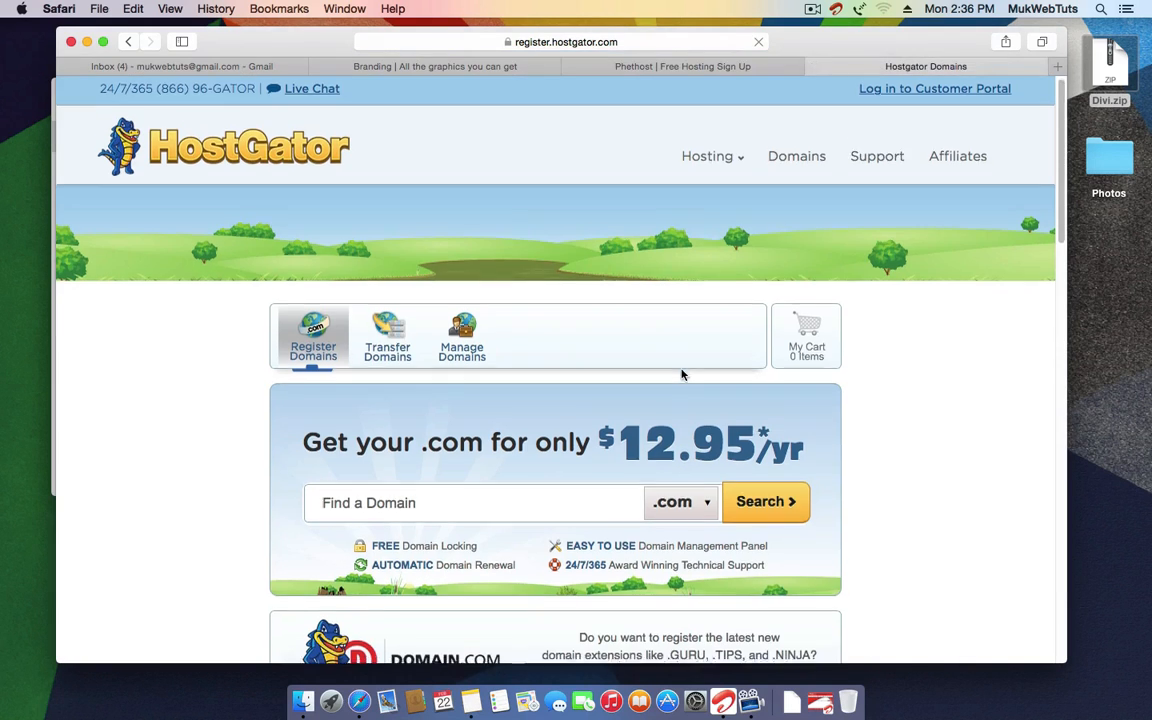
{"action": "scroll", "coordinate": [607, 363], "scroll_direction": "down", "scroll_amount": 5}
{"action": "scroll", "coordinate": [663, 406], "scroll_direction": "down", "scroll_amount": 3}
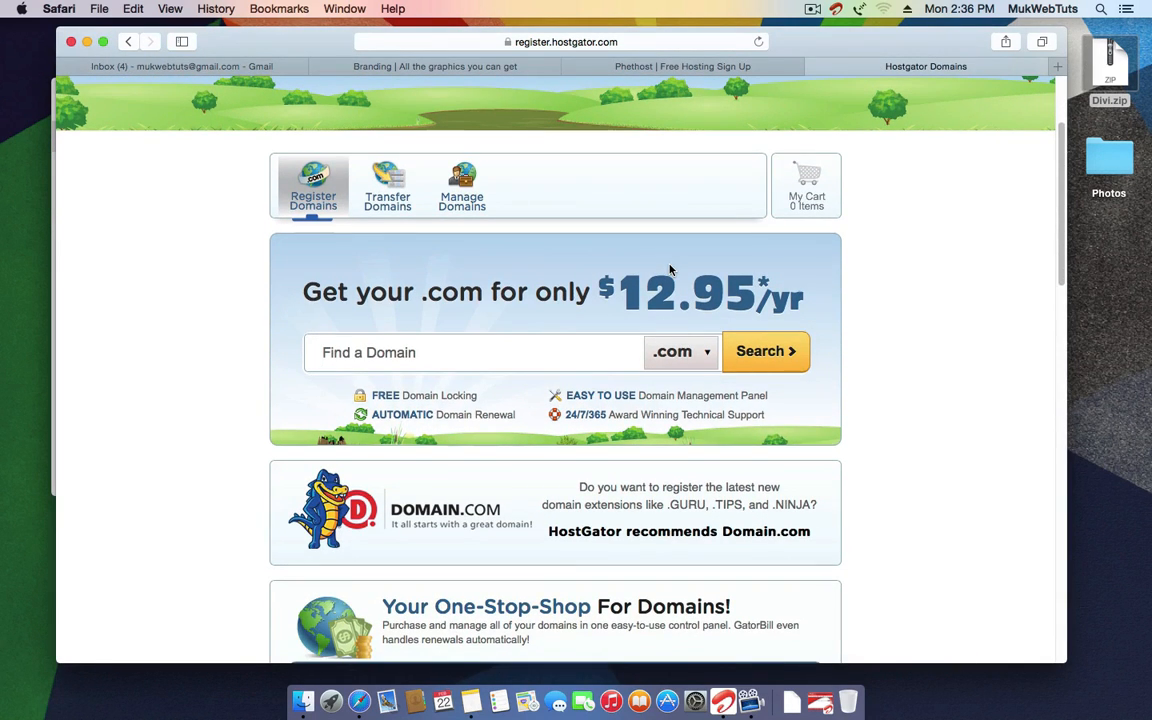
{"action": "left_click", "coordinate": [686, 69]}
{"action": "scroll", "coordinate": [563, 411], "scroll_direction": "down", "scroll_amount": 3}
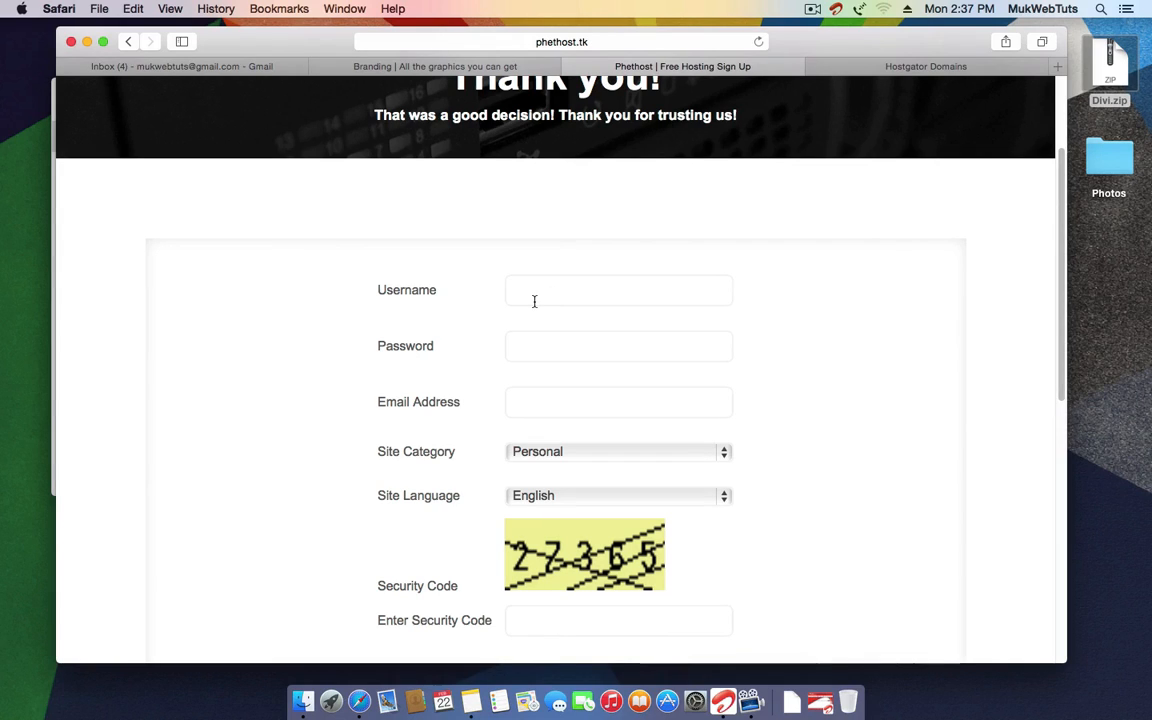
Step: Fill in the account username, password and e-mail address fields
{"action": "type", "text": "MukWe"}
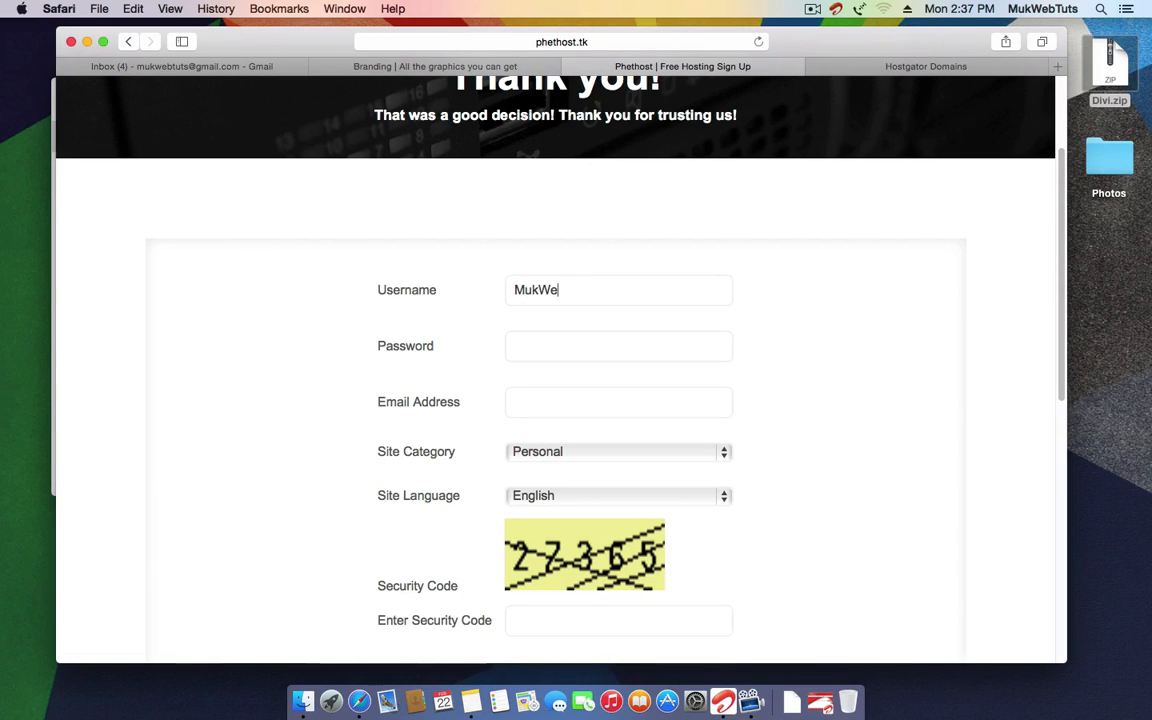
{"action": "type", "text": "bTuts"}
{"action": "type", "text": "••••"}
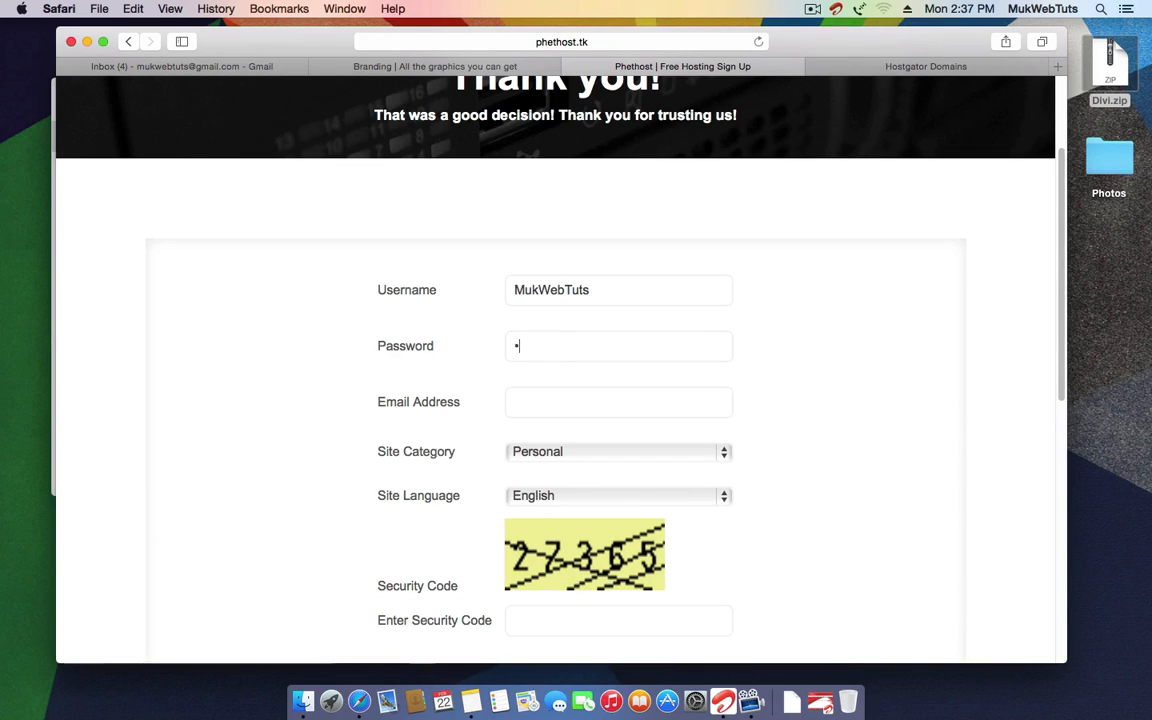
{"action": "type", "text": "••••"}
{"action": "double_click", "coordinate": [577, 344]}
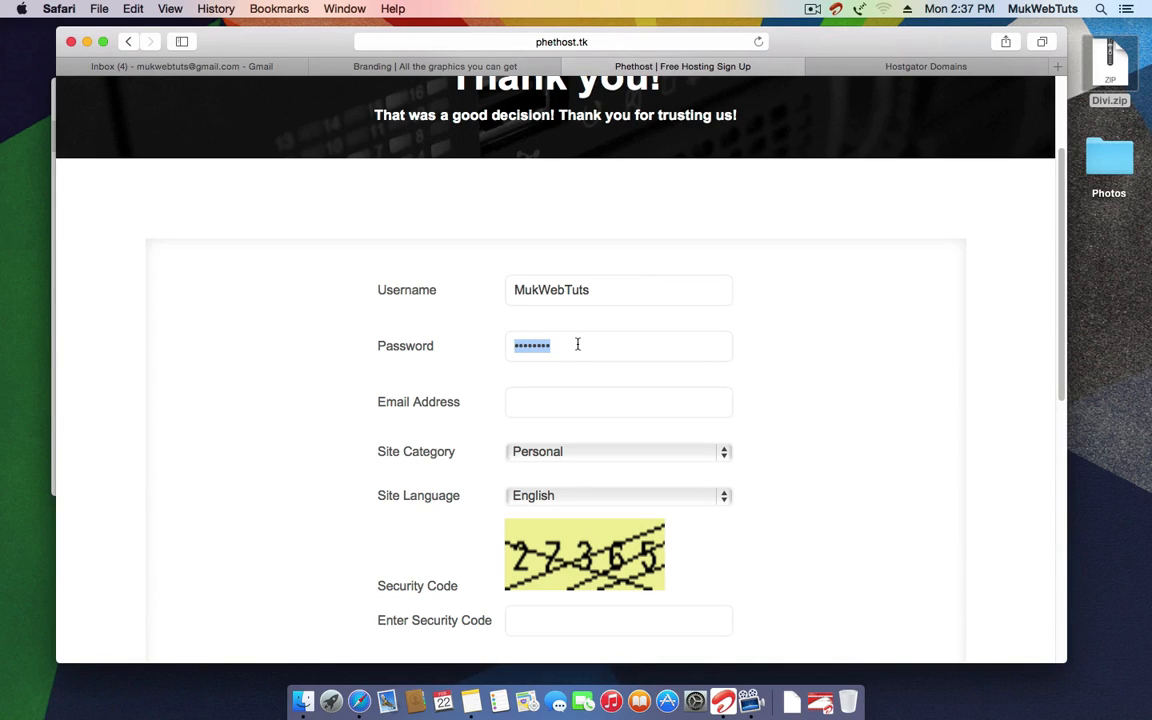
{"action": "type", "text": "•••"}
{"action": "left_click", "coordinate": [591, 400]}
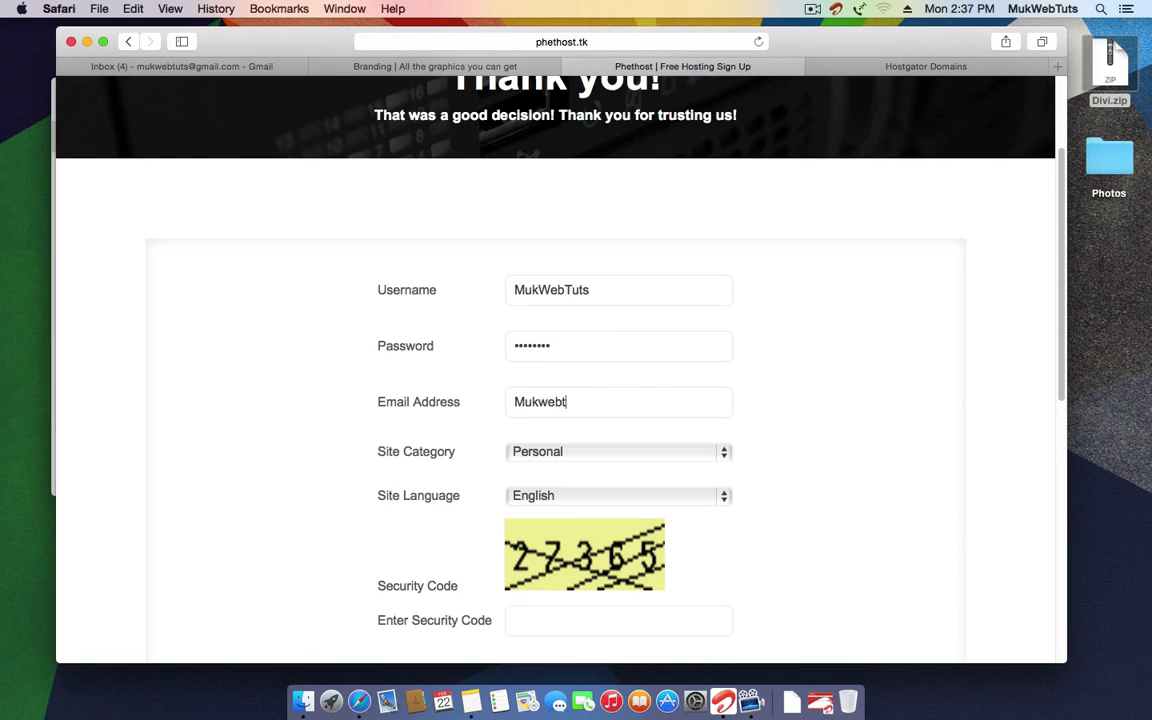
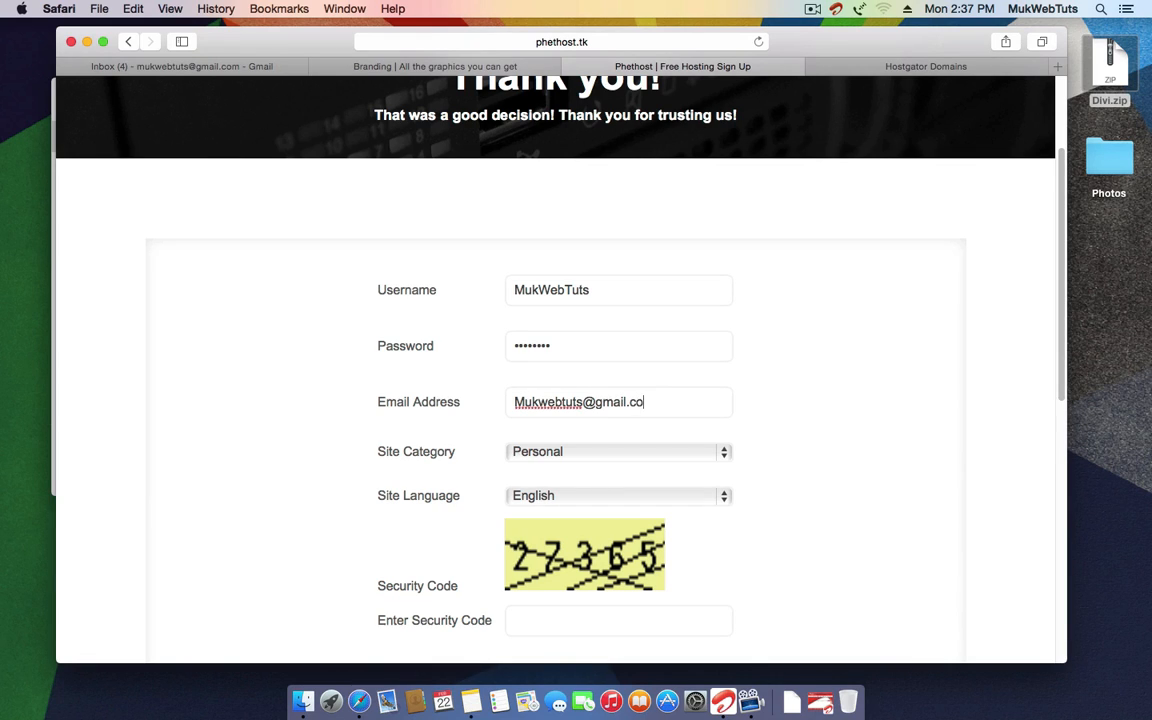
Step: Choose Business as the site category, enter the security code, and register
{"action": "left_click", "coordinate": [561, 453]}
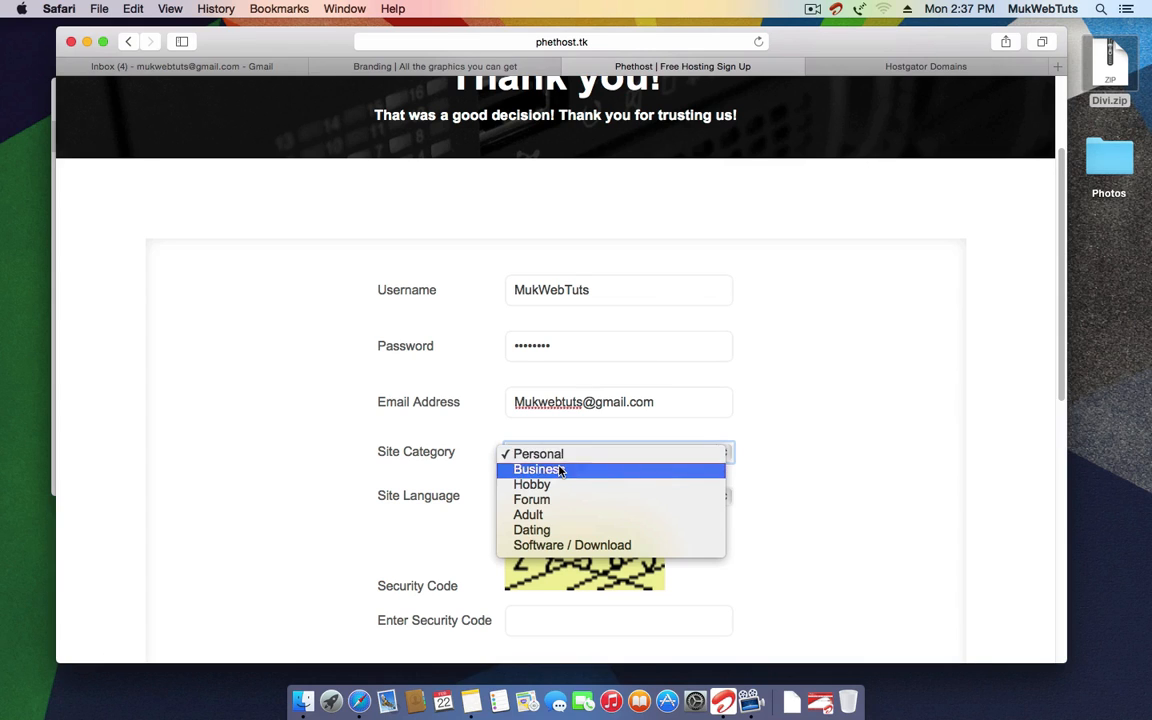
{"action": "left_click", "coordinate": [561, 470]}
{"action": "scroll", "coordinate": [620, 468], "scroll_direction": "down", "scroll_amount": 1}
{"action": "scroll", "coordinate": [540, 490], "scroll_direction": "down", "scroll_amount": 3}
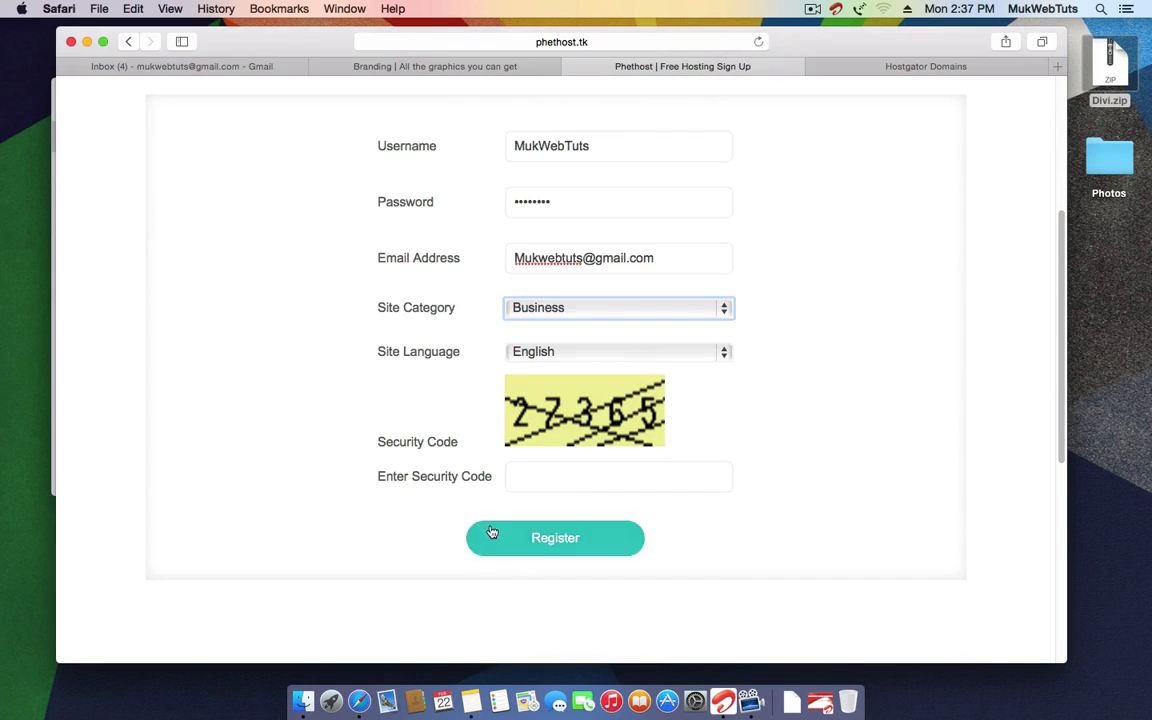
{"action": "left_click", "coordinate": [540, 465]}
{"action": "type", "text": "2"}
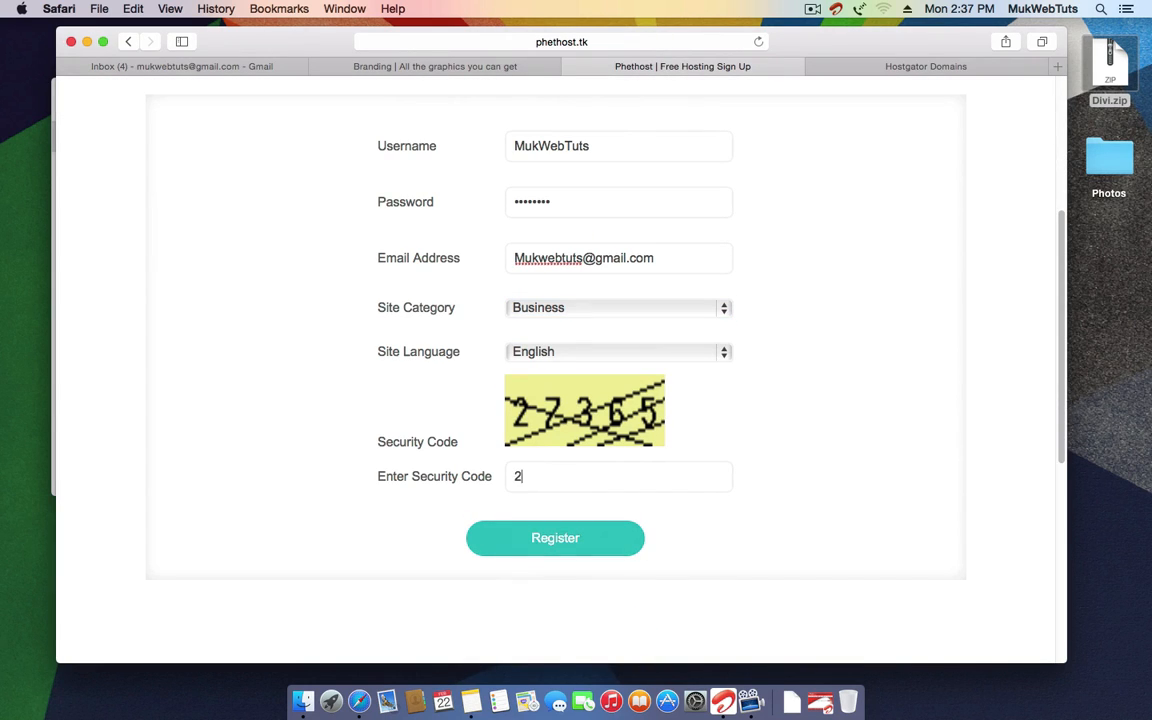
{"action": "type", "text": "7365"}
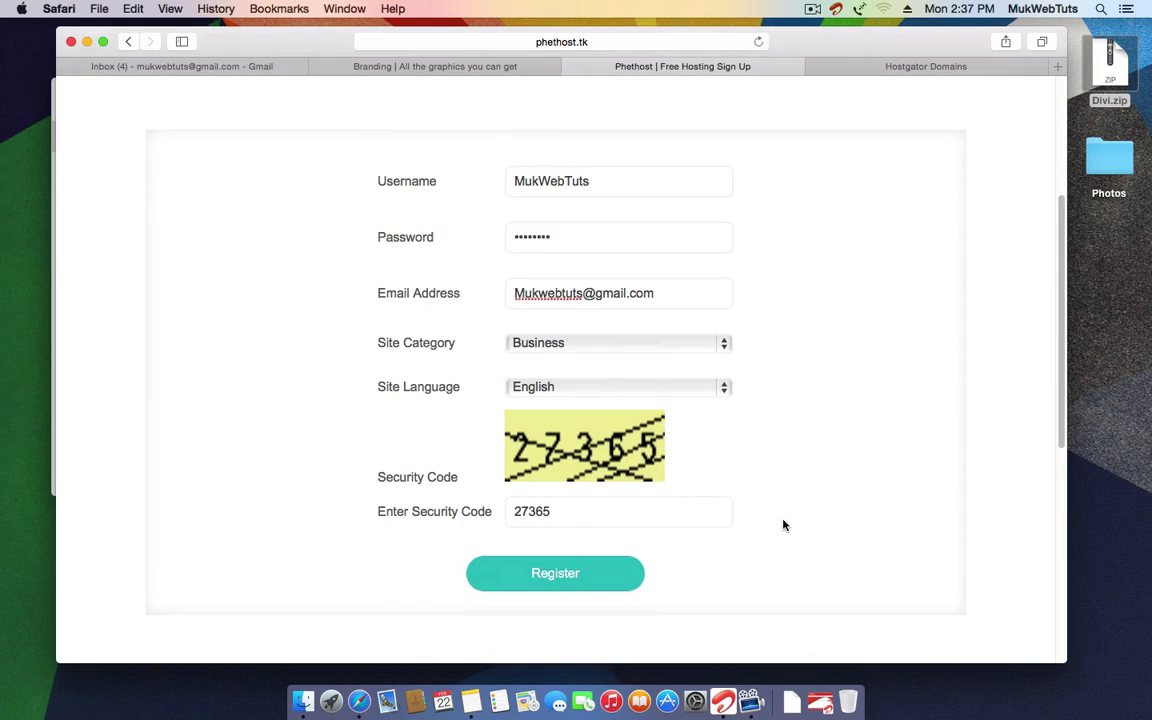
{"action": "left_click", "coordinate": [528, 548]}
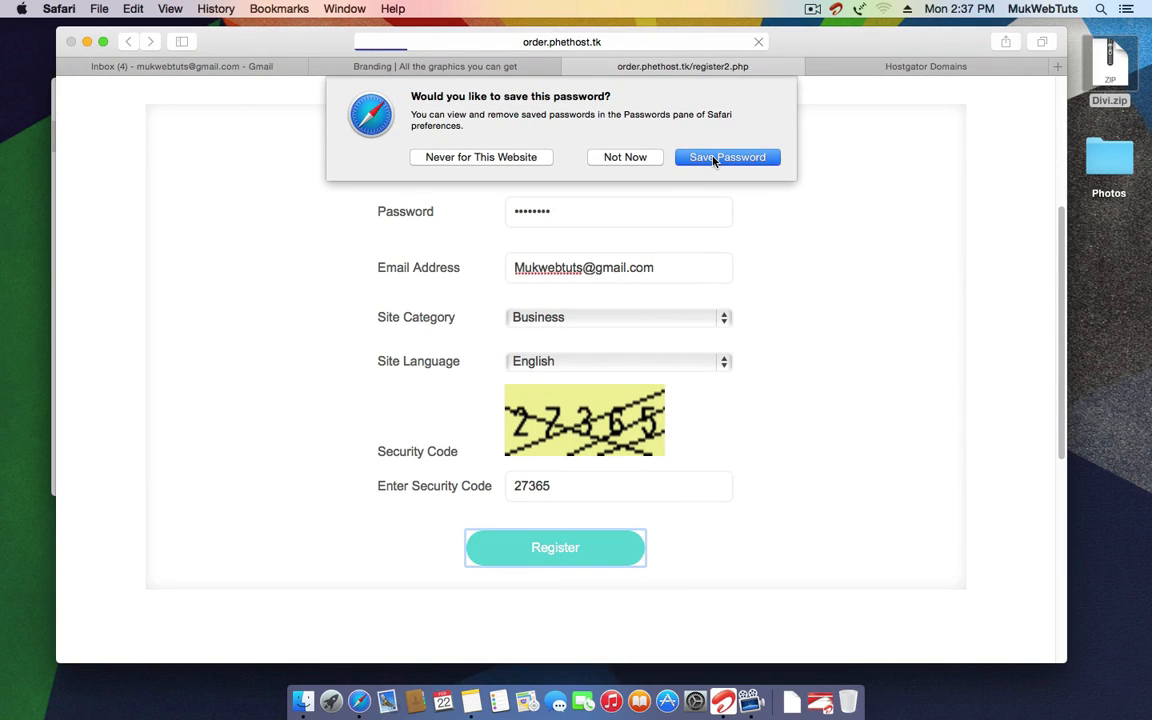
Step: Decline saving the password, read the activation notice, and close that tab
{"action": "left_click", "coordinate": [632, 158]}
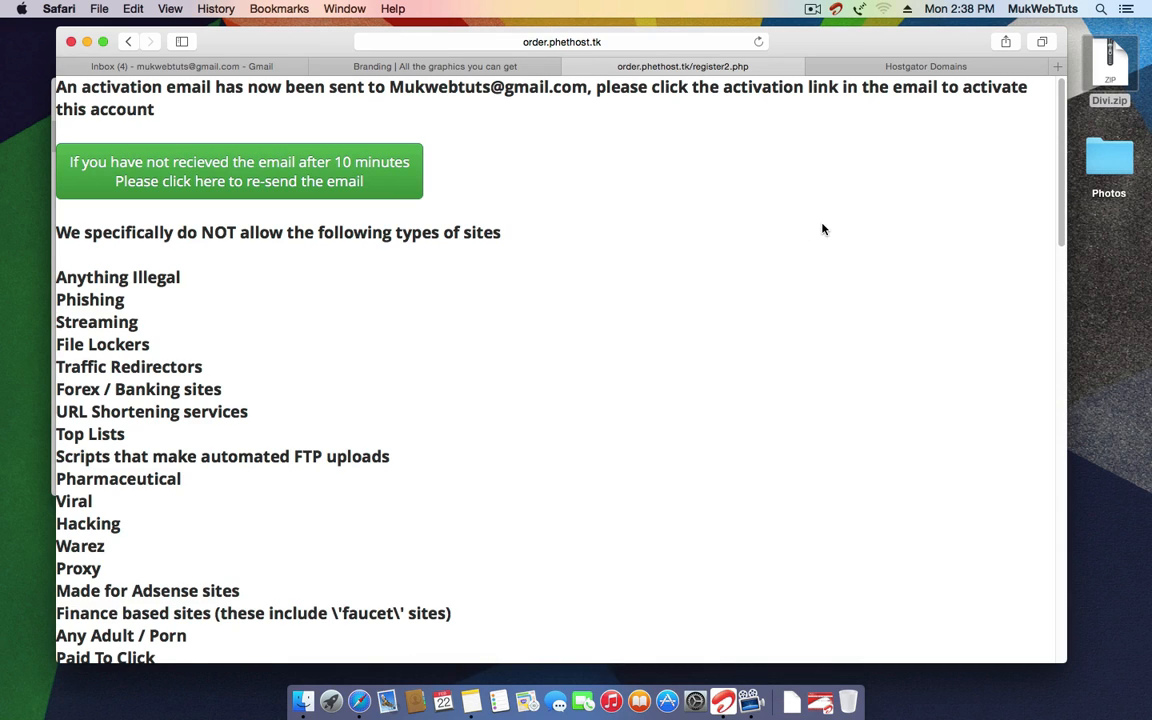
{"action": "left_click_drag", "start_coordinate": [136, 87], "coordinate": [262, 72]}
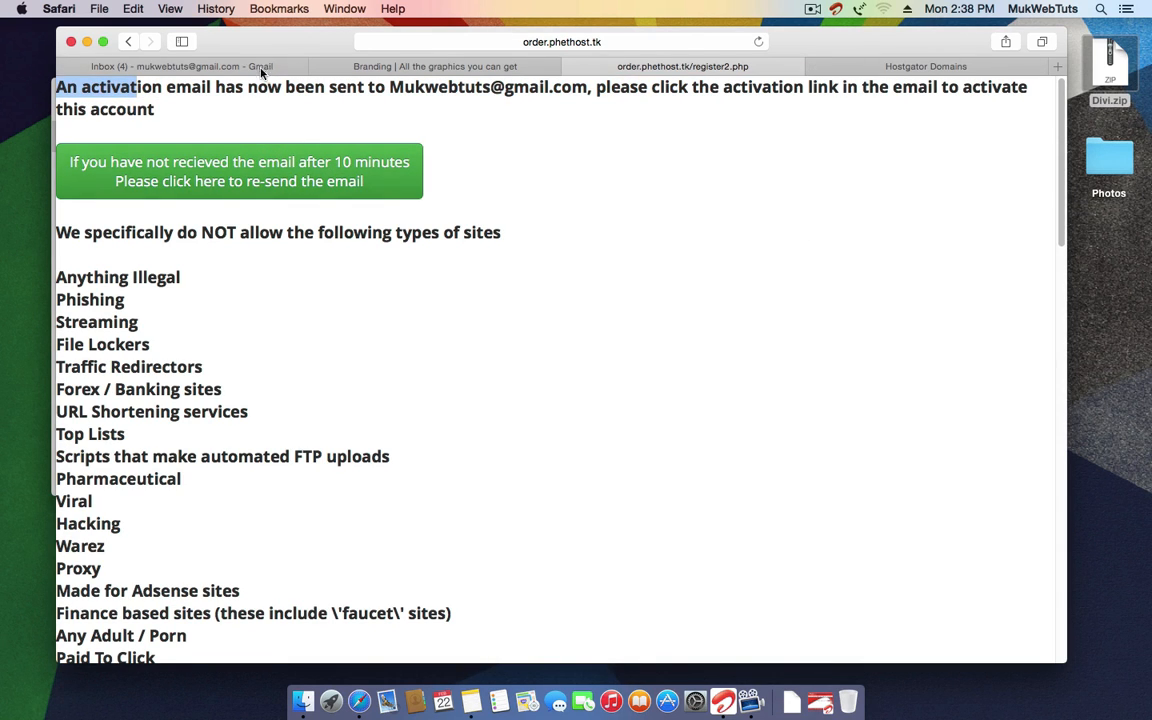
{"action": "left_click", "coordinate": [151, 60]}
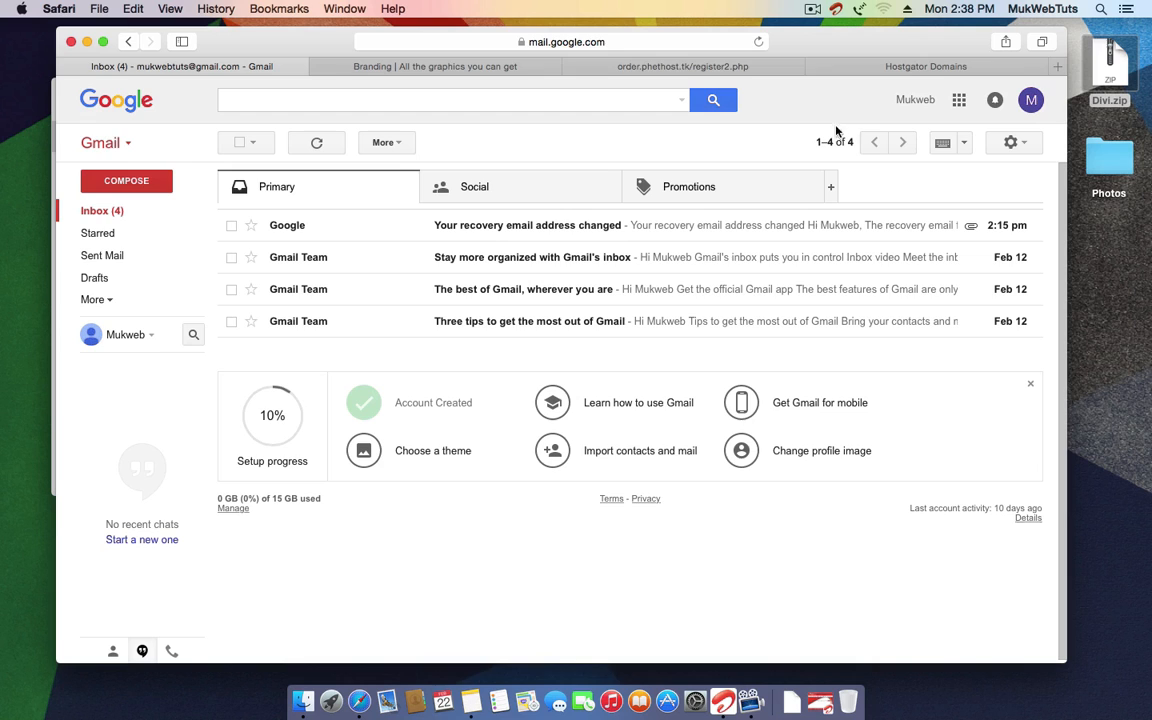
{"action": "left_click", "coordinate": [646, 67]}
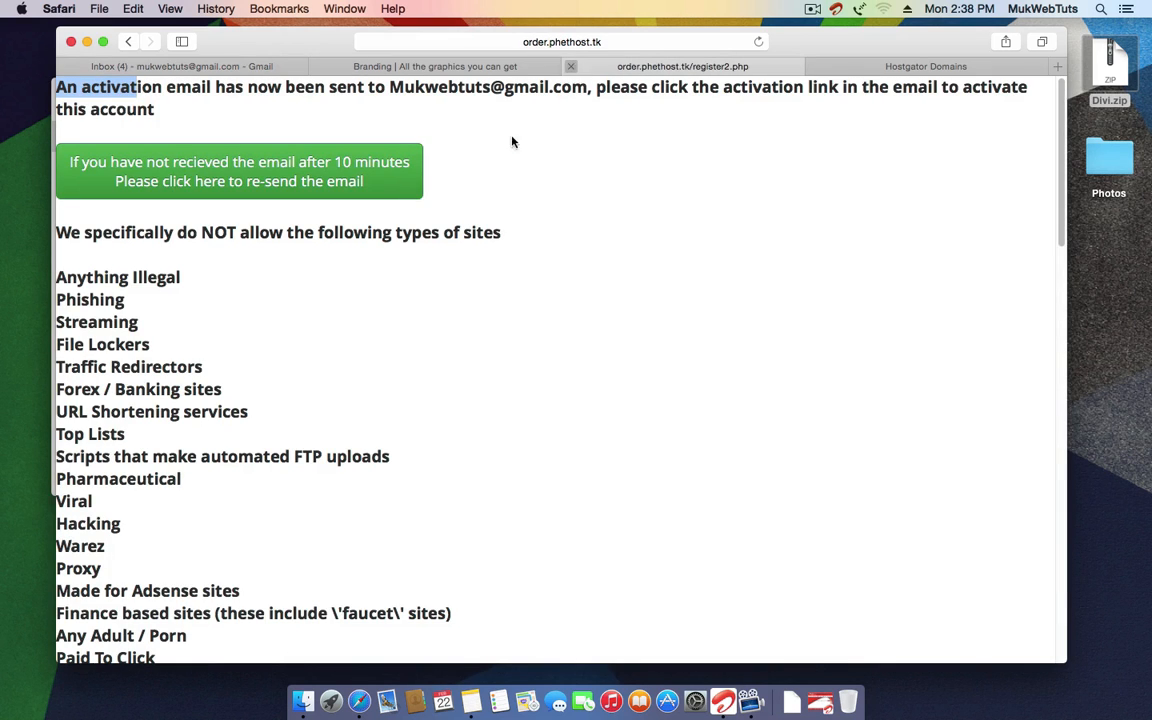
{"action": "key", "text": "super+w"}
Step: Refresh the Gmail inbox, open the phethost.tk activation email, and follow its activation link
{"action": "left_click", "coordinate": [303, 68]}
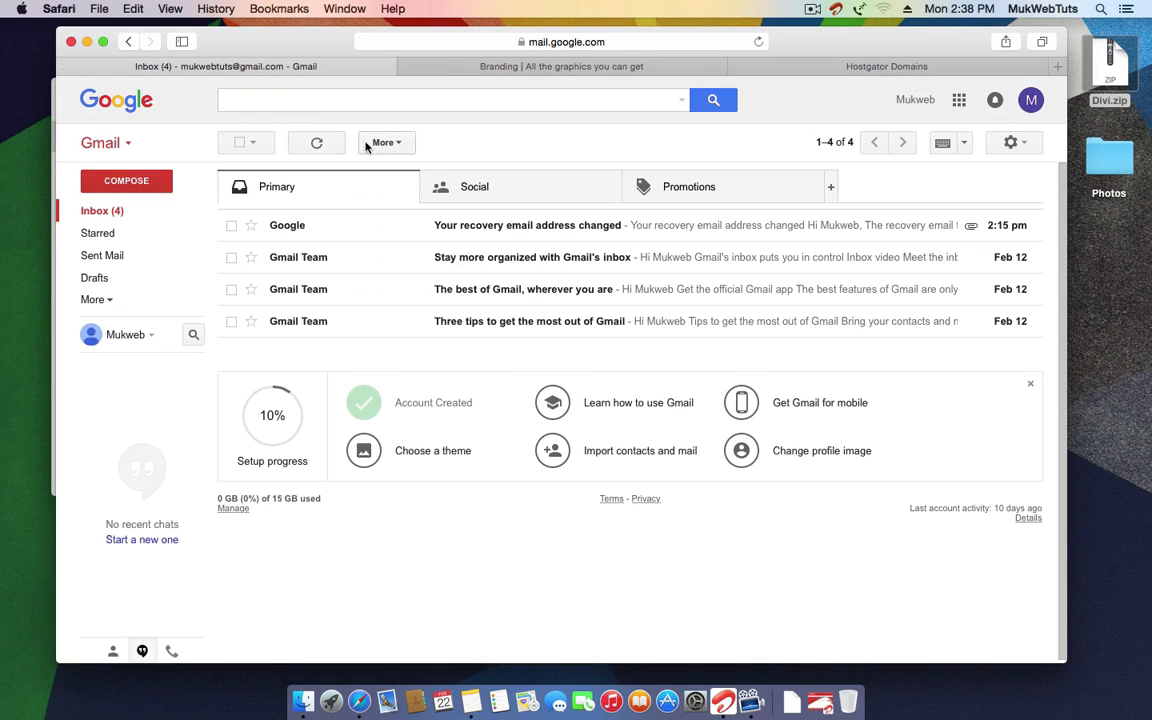
{"action": "left_click", "coordinate": [316, 142]}
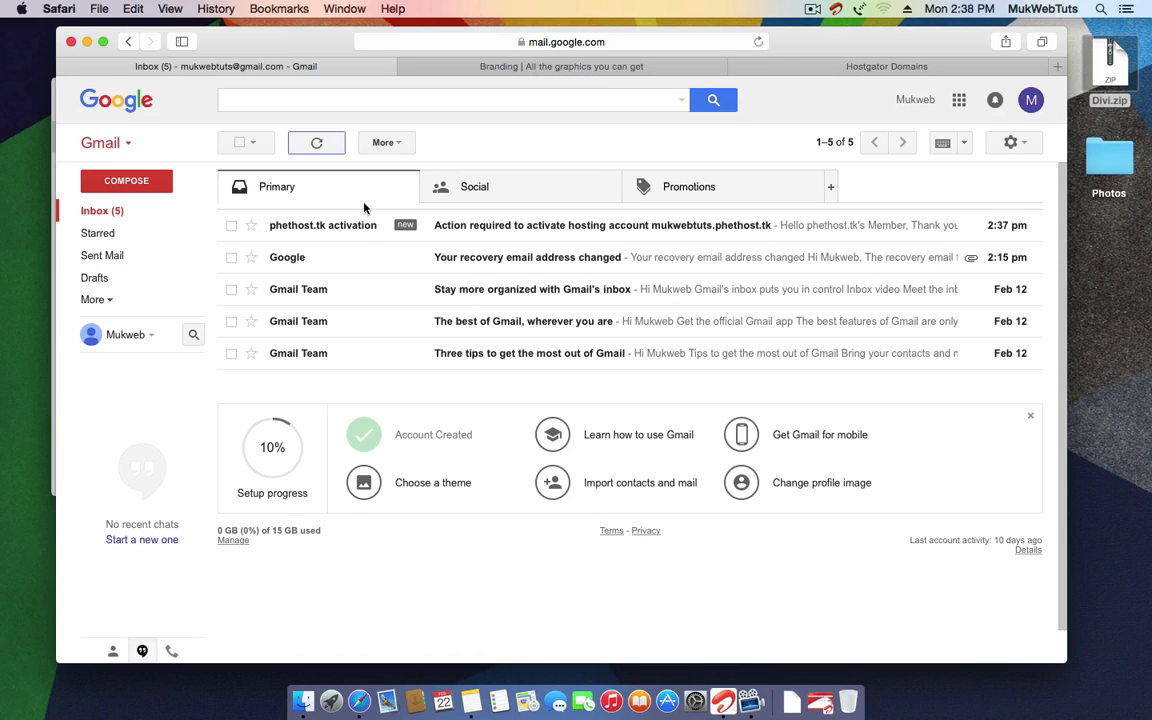
{"action": "left_click", "coordinate": [313, 227]}
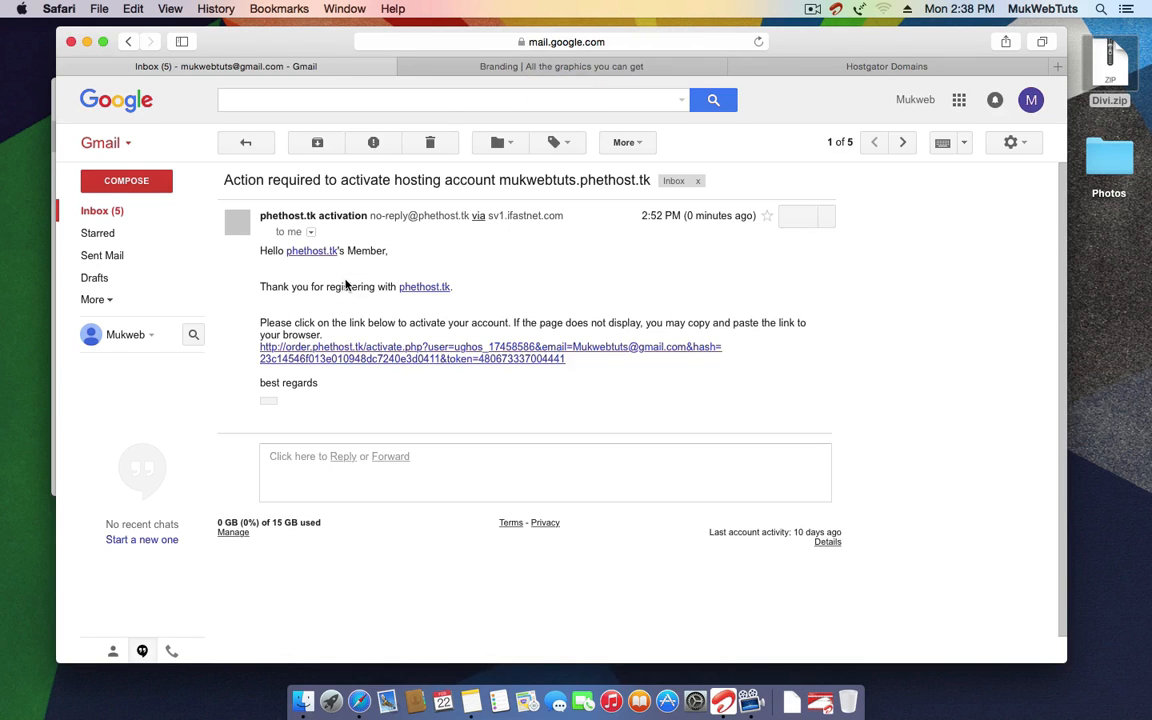
{"action": "scroll", "coordinate": [350, 290], "scroll_direction": "down", "scroll_amount": 1}
{"action": "left_click", "coordinate": [381, 330]}
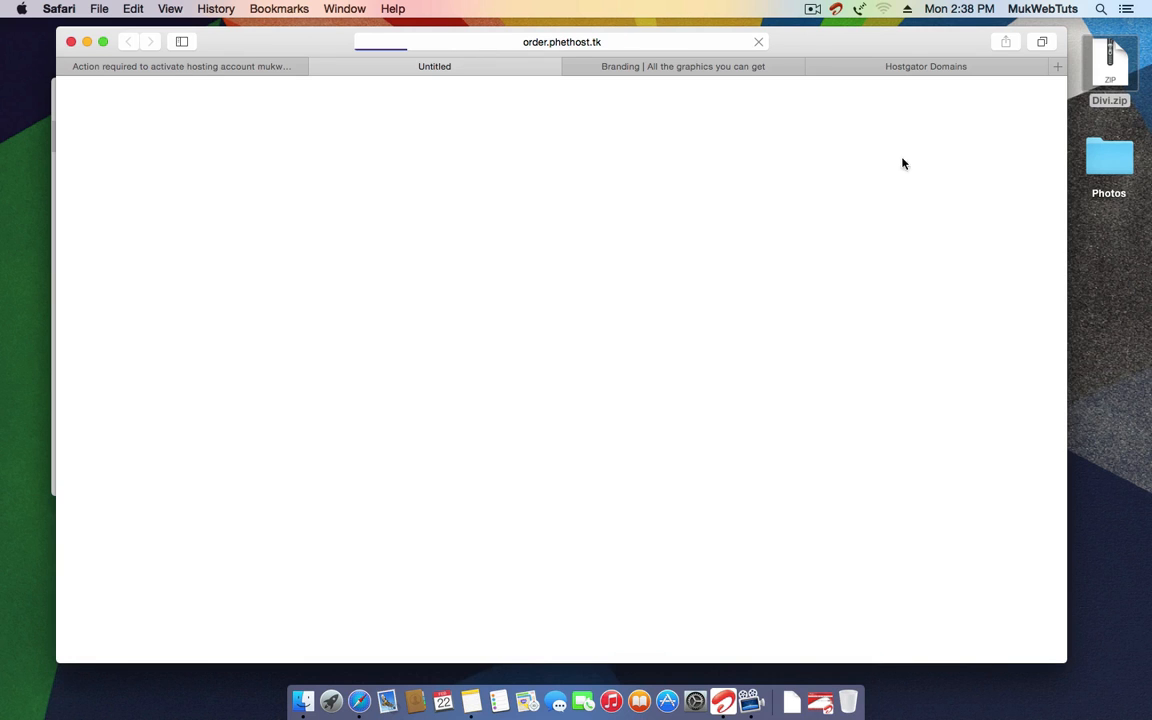
{"action": "left_click", "coordinate": [910, 67]}
{"action": "scroll", "coordinate": [728, 324], "scroll_direction": "down", "scroll_amount": 8}
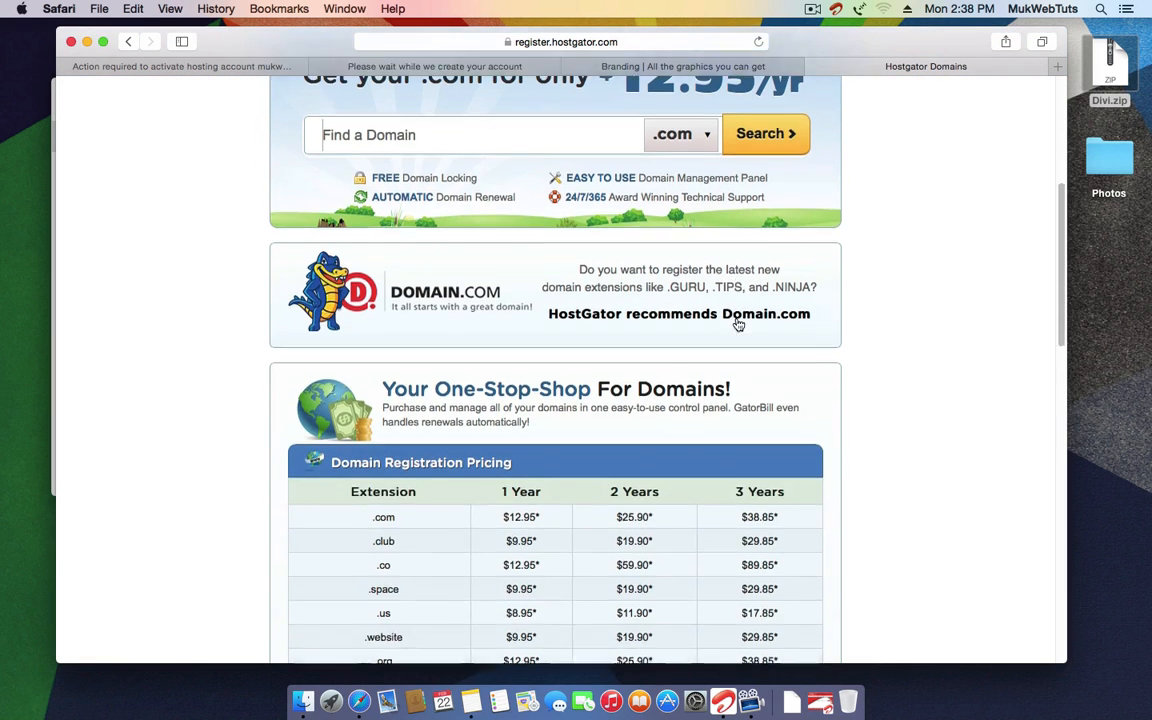
{"action": "scroll", "coordinate": [771, 411], "scroll_direction": "up", "scroll_amount": 10}
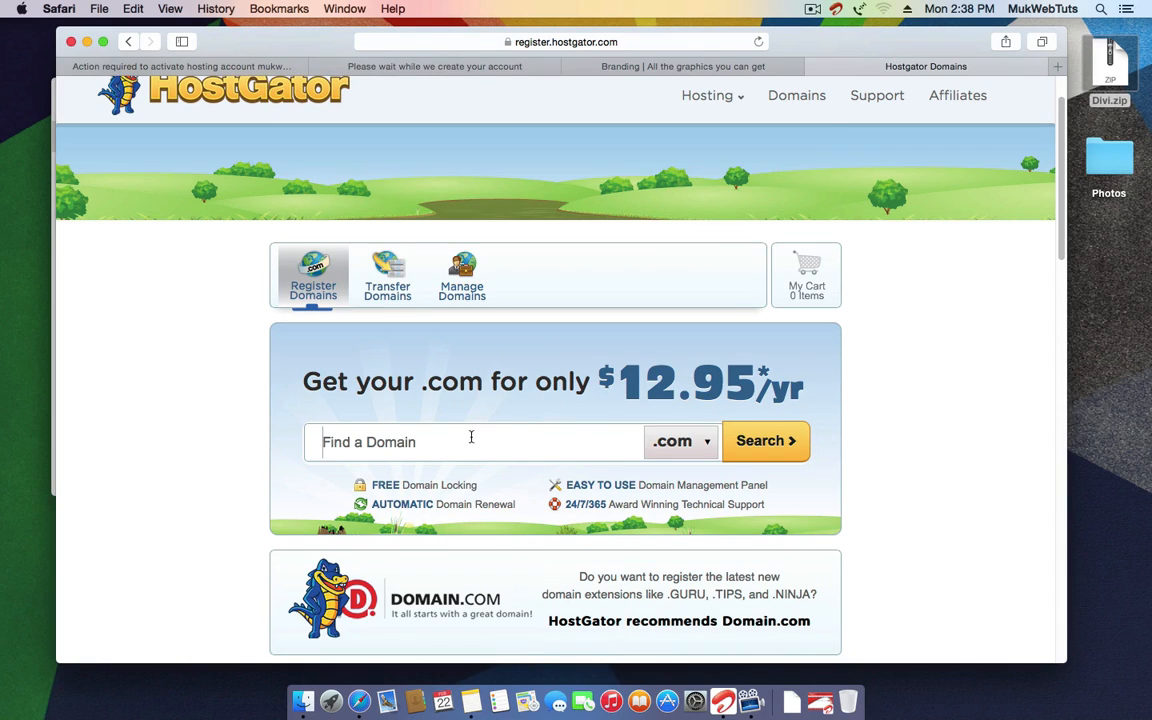
{"action": "scroll", "coordinate": [660, 300], "scroll_direction": "up", "scroll_amount": 2}
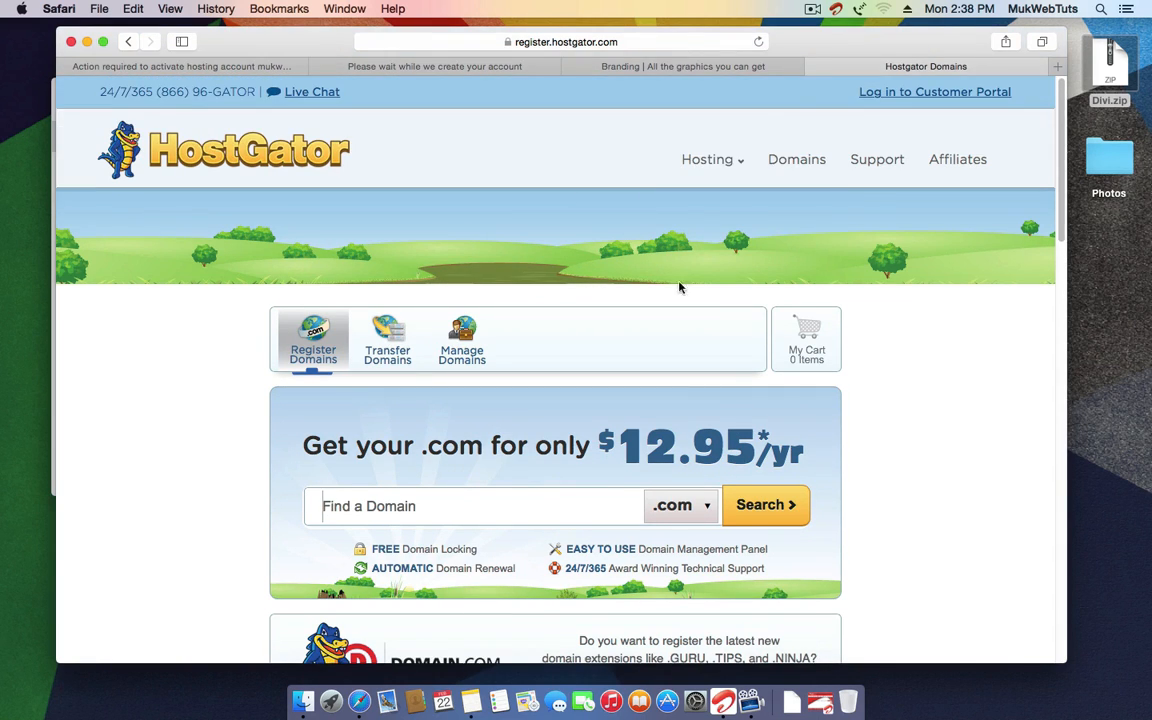
{"action": "left_click", "coordinate": [663, 67]}
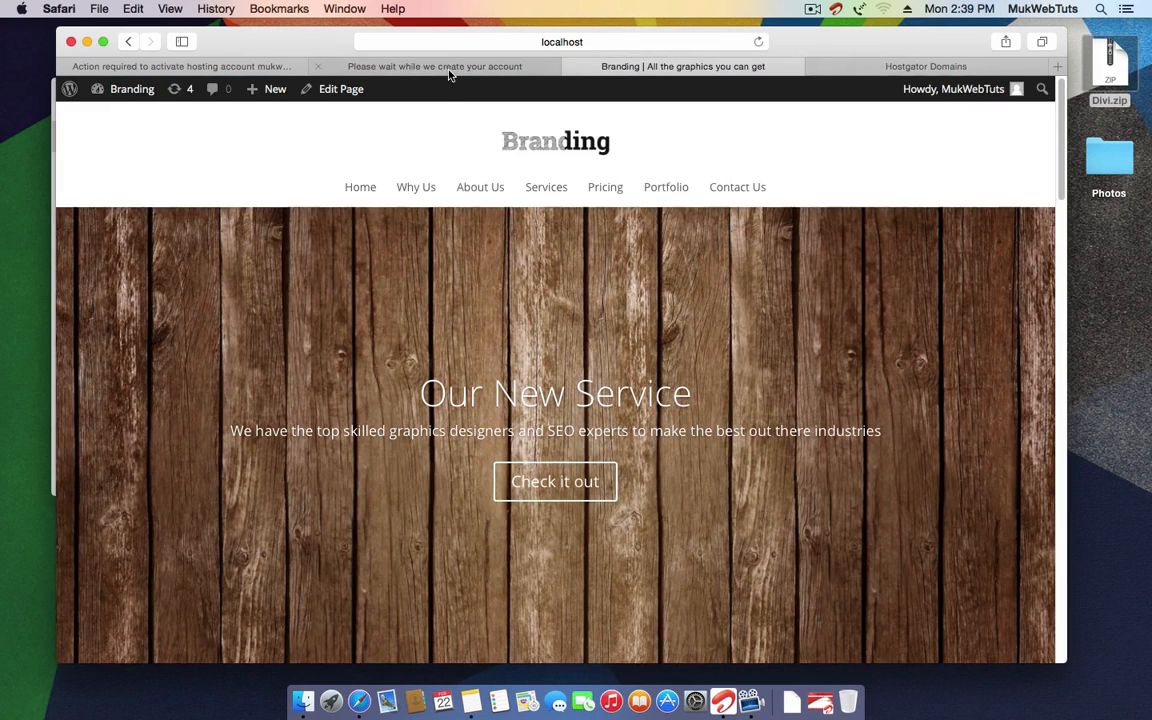
{"action": "scroll", "coordinate": [537, 247], "scroll_direction": "down", "scroll_amount": 10}
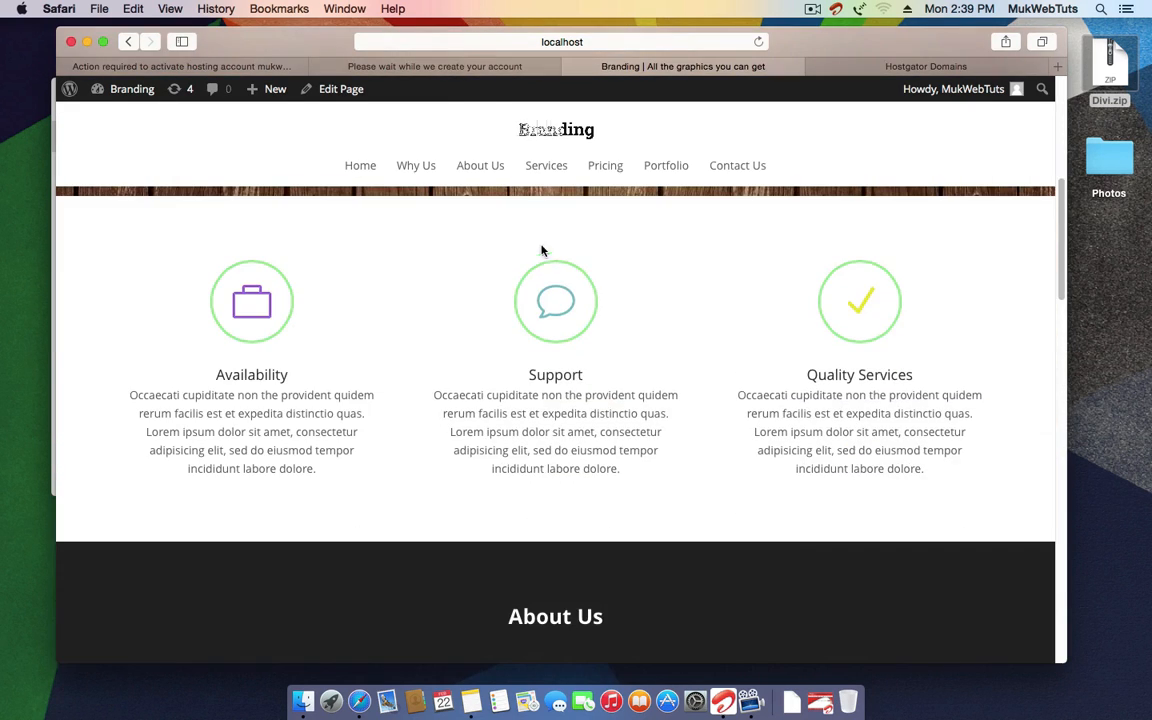
{"action": "left_click", "coordinate": [462, 66]}
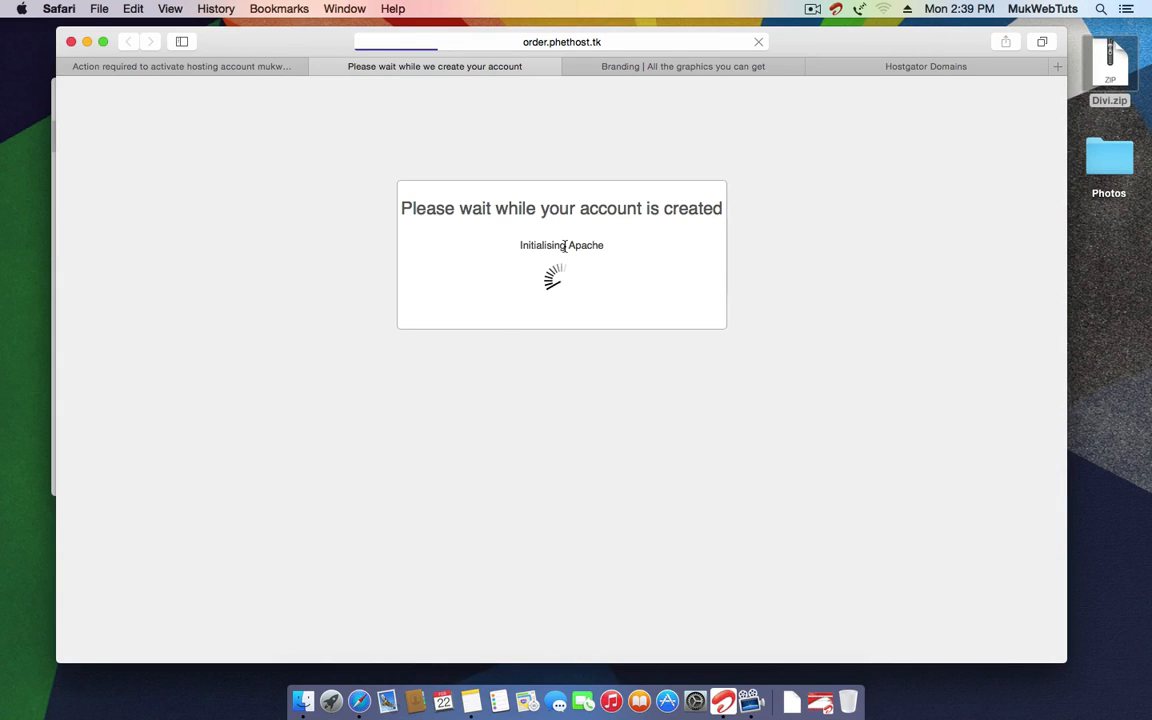
Step: Review the Web Hosting and Domain Name steps in the note, then bring Safari forward
{"action": "left_click", "coordinate": [460, 695]}
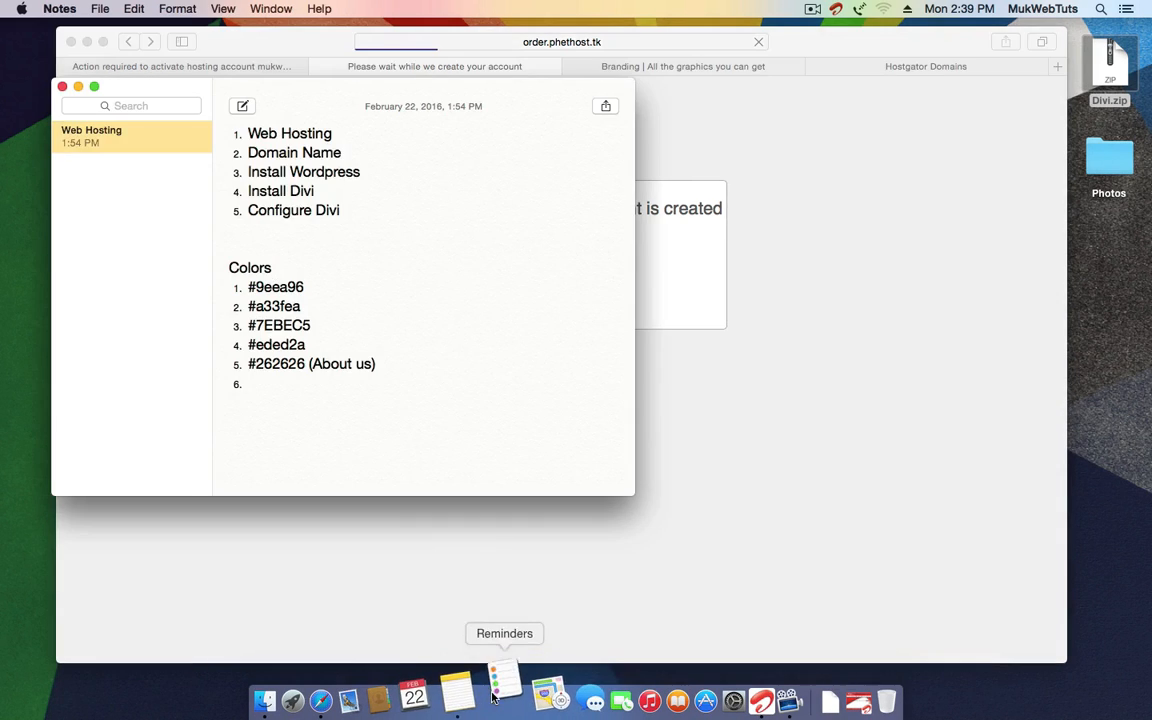
{"action": "right_click", "coordinate": [505, 690]}
{"action": "left_click", "coordinate": [510, 622]}
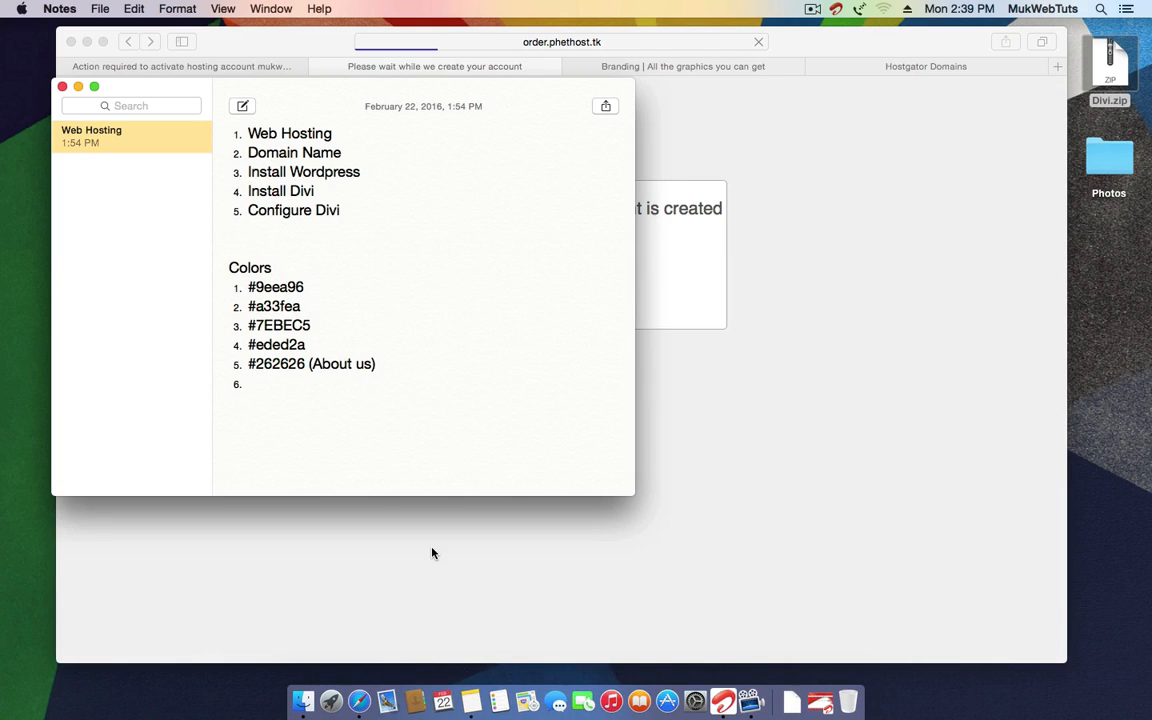
{"action": "left_click_drag", "start_coordinate": [247, 130], "coordinate": [333, 132]}
{"action": "left_click", "coordinate": [245, 154]}
{"action": "left_click_drag", "start_coordinate": [247, 153], "coordinate": [361, 153]}
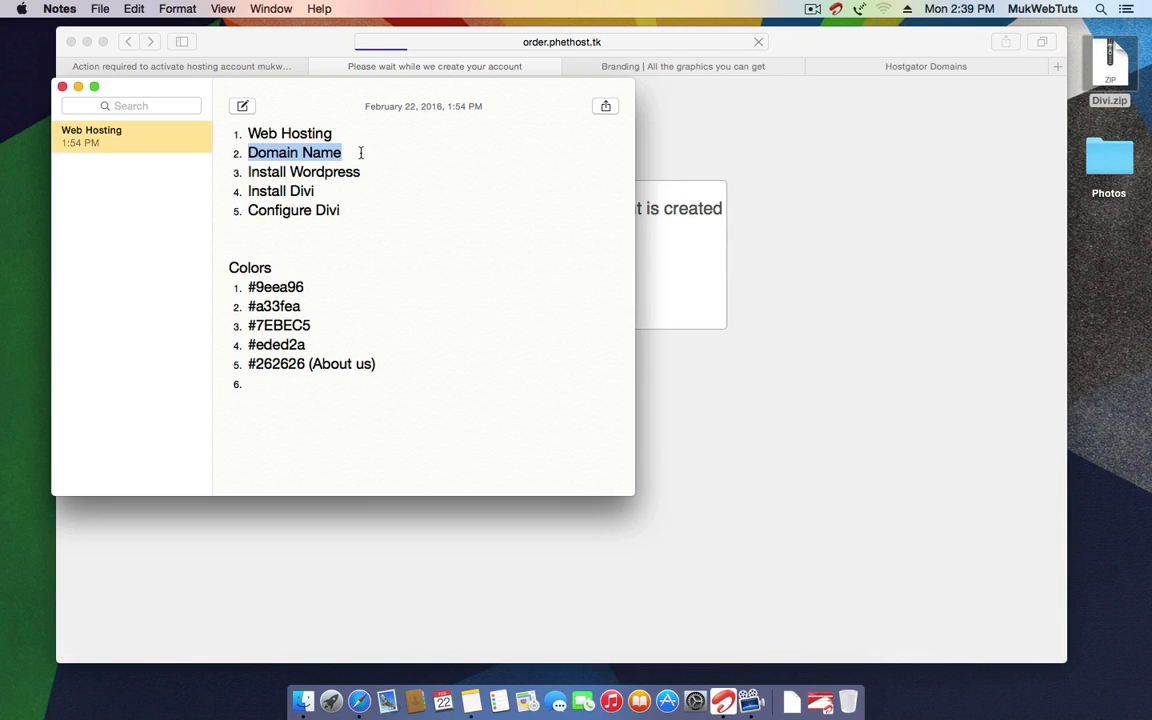
{"action": "left_click", "coordinate": [363, 158]}
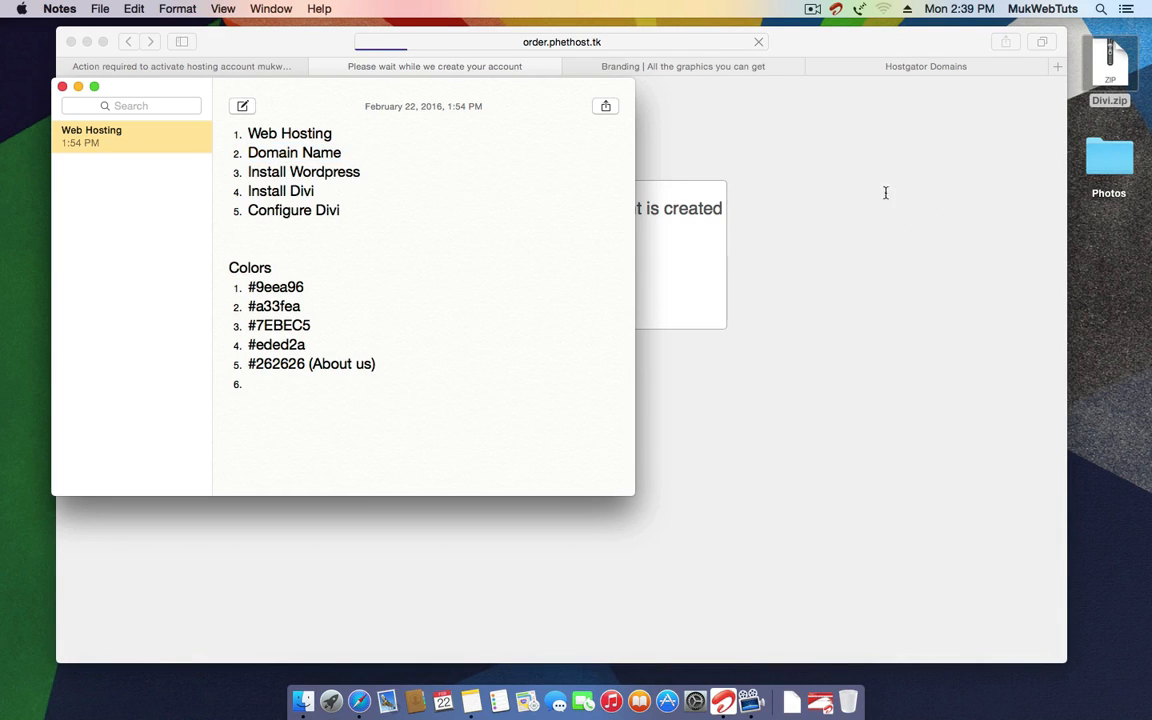
{"action": "left_click", "coordinate": [797, 173]}
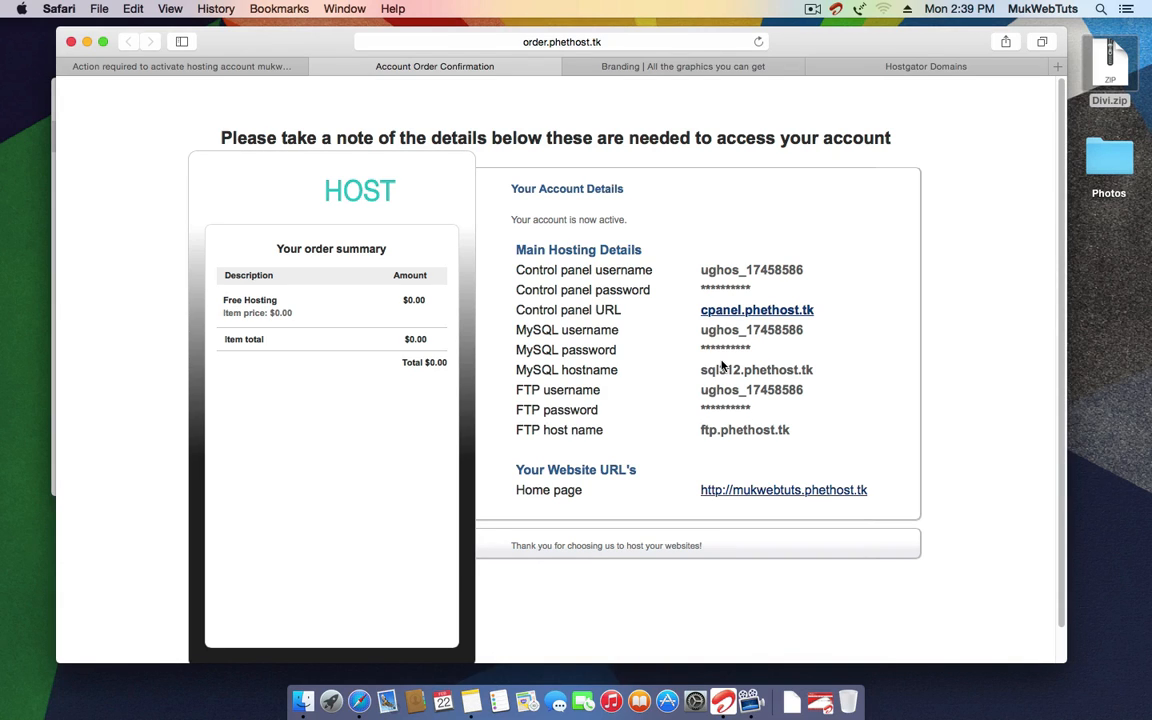
Step: Open the site's Home page in a new tab, read the activation message, then close it
{"action": "right_click", "coordinate": [762, 495]}
{"action": "left_click", "coordinate": [776, 500]}
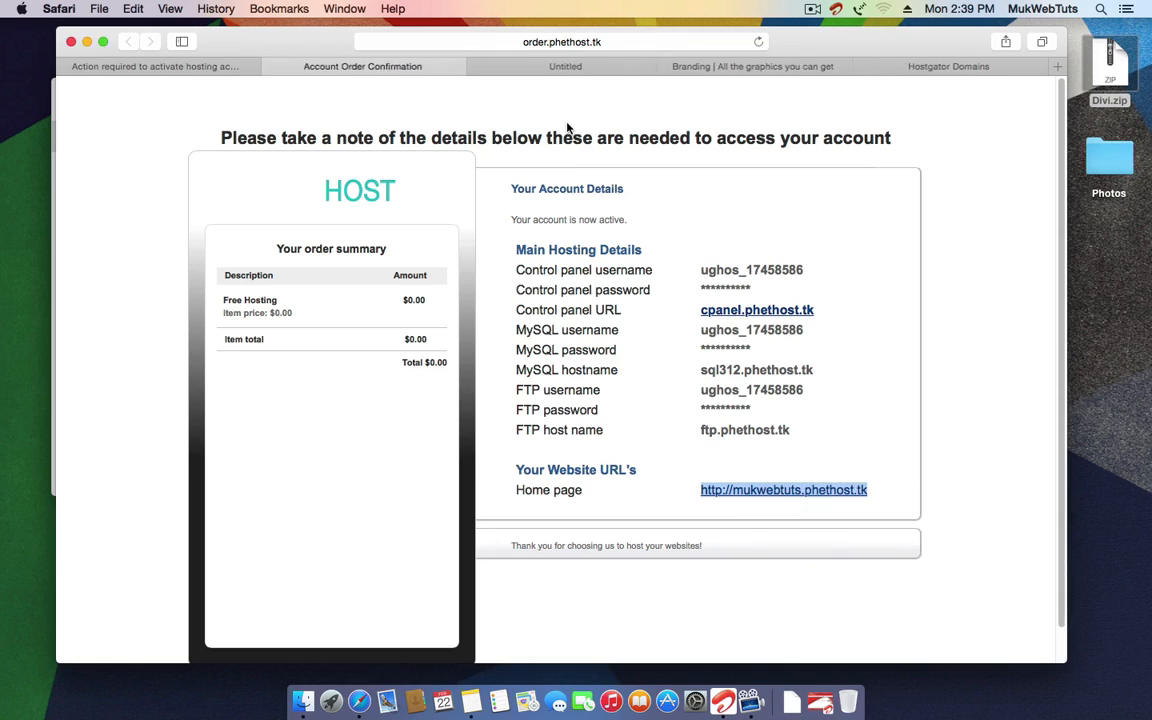
{"action": "left_click", "coordinate": [566, 68]}
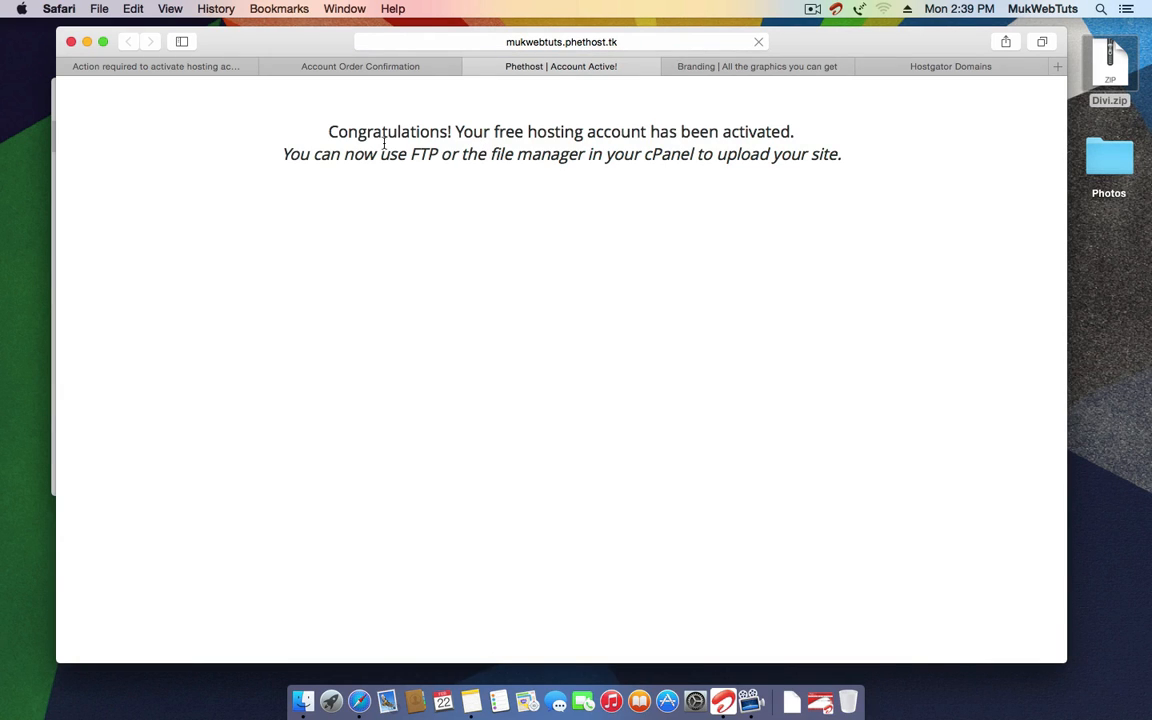
{"action": "left_click_drag", "start_coordinate": [297, 121], "coordinate": [793, 192]}
{"action": "left_click", "coordinate": [921, 191]}
{"action": "left_click", "coordinate": [361, 68]}
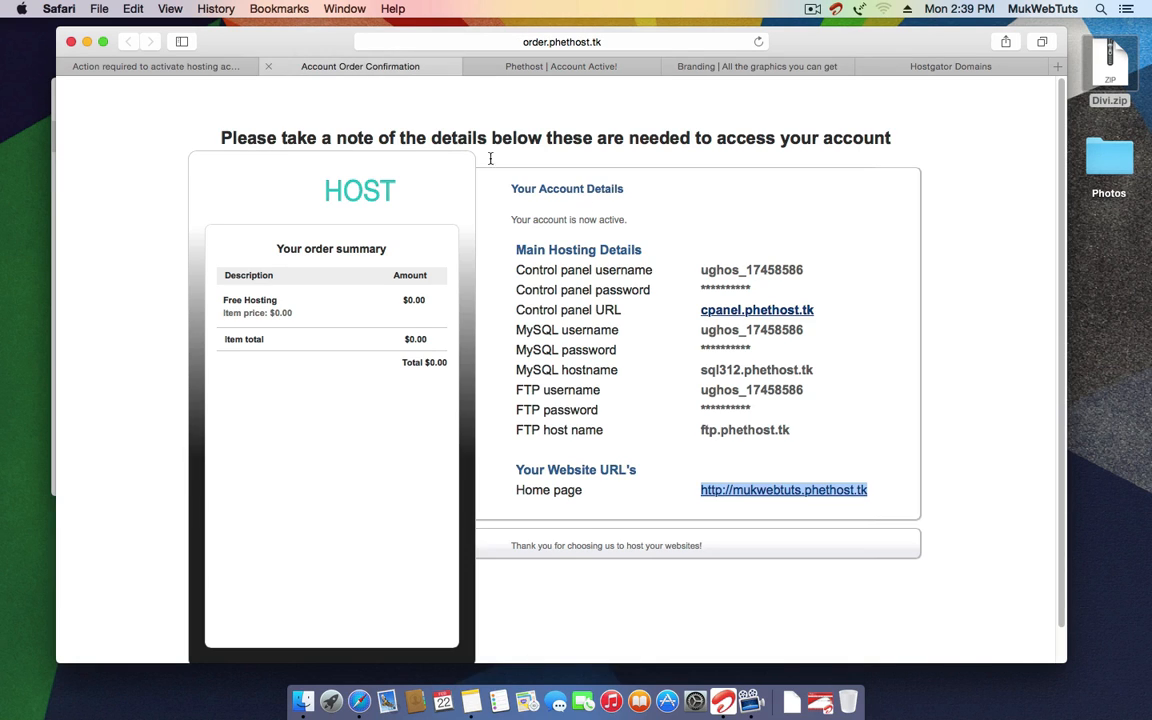
{"action": "left_click_drag", "start_coordinate": [702, 268], "coordinate": [781, 269]}
{"action": "left_click", "coordinate": [821, 264]}
{"action": "left_click", "coordinate": [473, 66]}
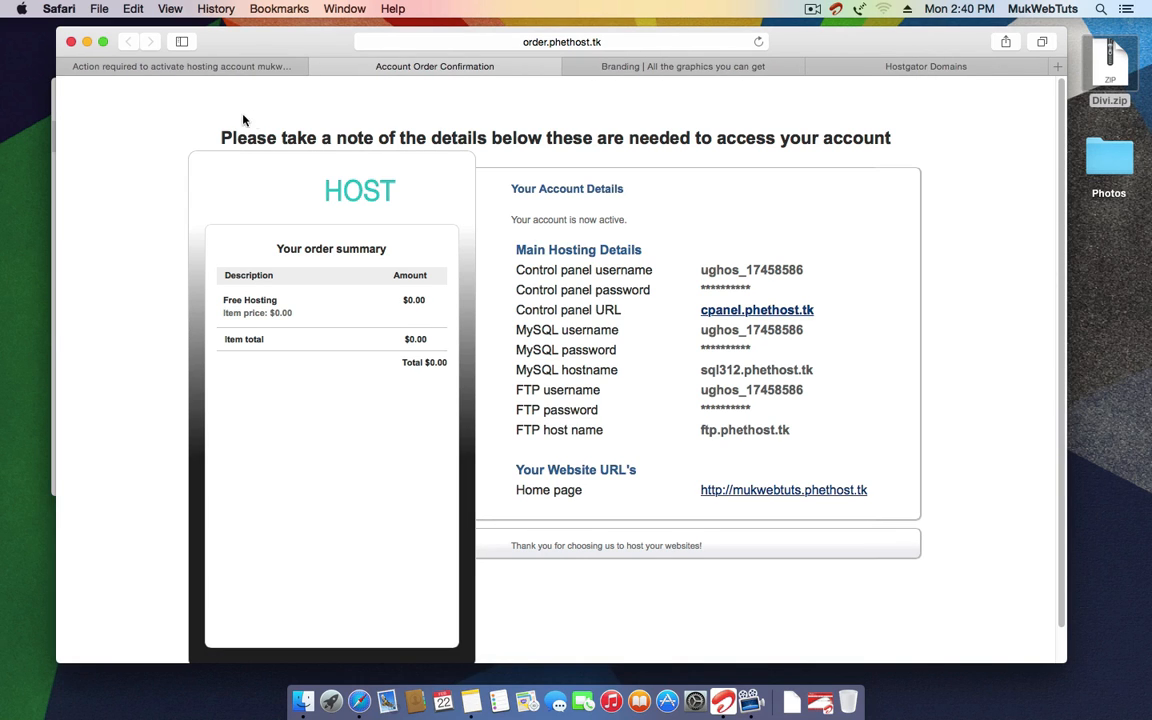
Step: Open the new phethost.tk hosting email in Gmail and review its cPanel username and FTP password
{"action": "left_click", "coordinate": [209, 68]}
{"action": "left_click", "coordinate": [249, 141]}
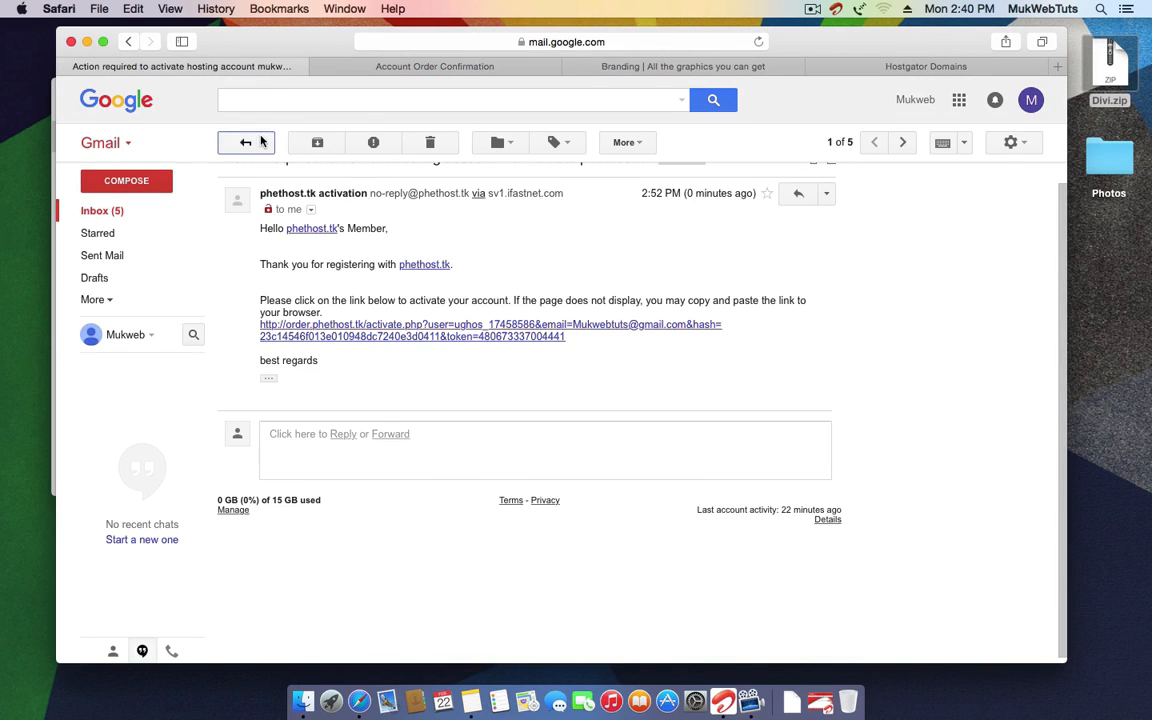
{"action": "left_click", "coordinate": [348, 222]}
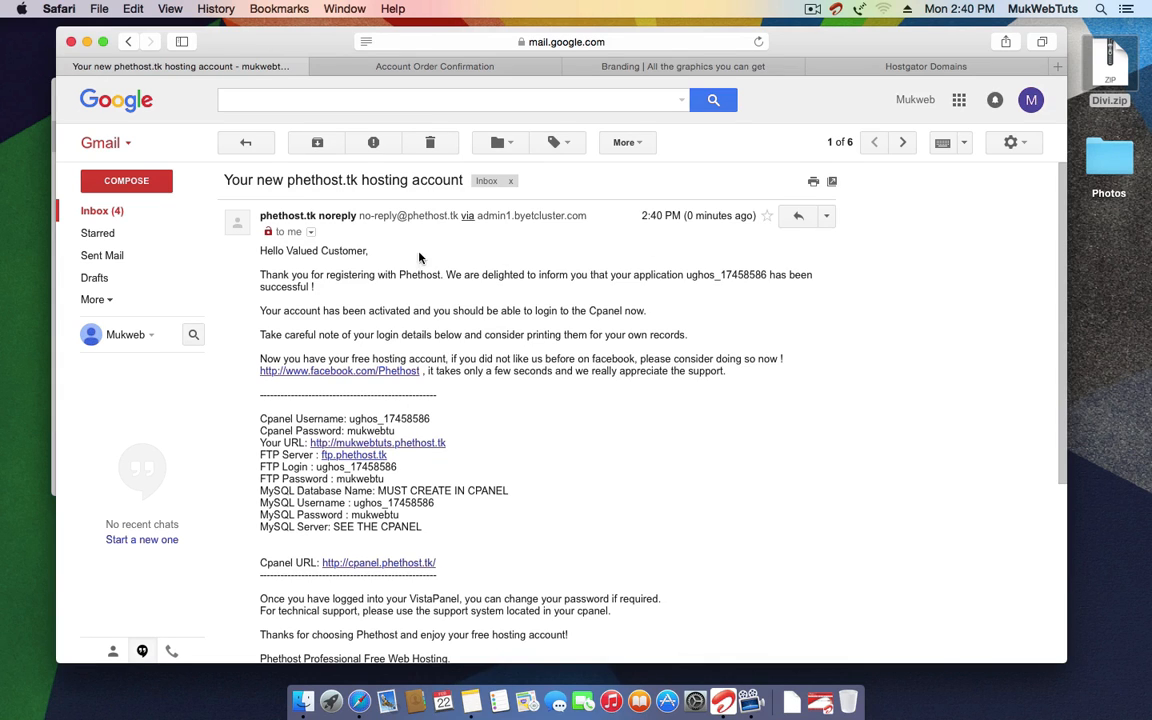
{"action": "left_click_drag", "start_coordinate": [311, 254], "coordinate": [447, 336]}
{"action": "scroll", "coordinate": [491, 348], "scroll_direction": "down", "scroll_amount": 3}
{"action": "left_click", "coordinate": [348, 307]}
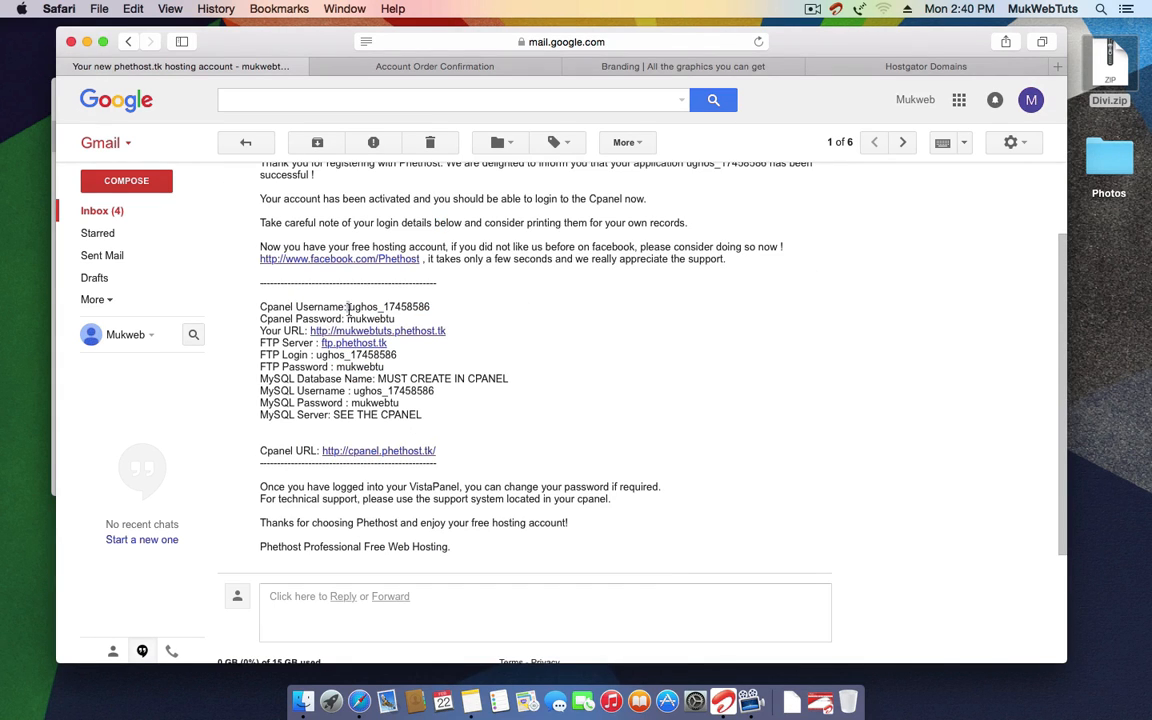
{"action": "left_click_drag", "start_coordinate": [352, 308], "coordinate": [430, 307]}
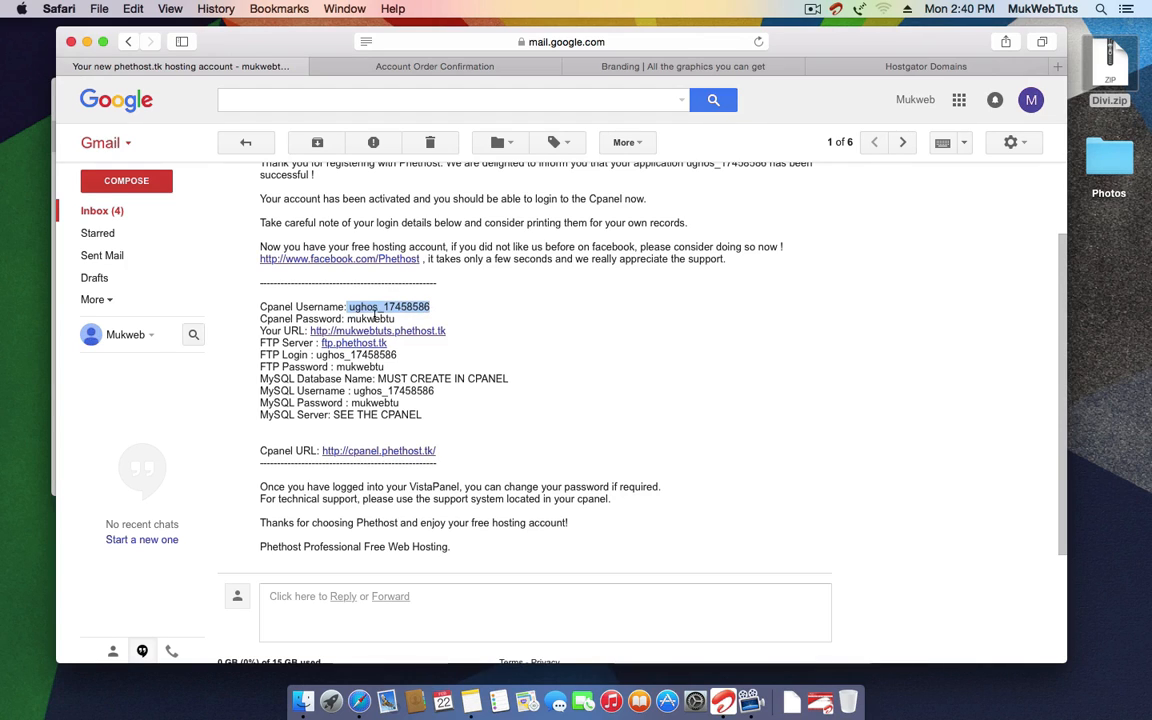
{"action": "left_click", "coordinate": [362, 318]}
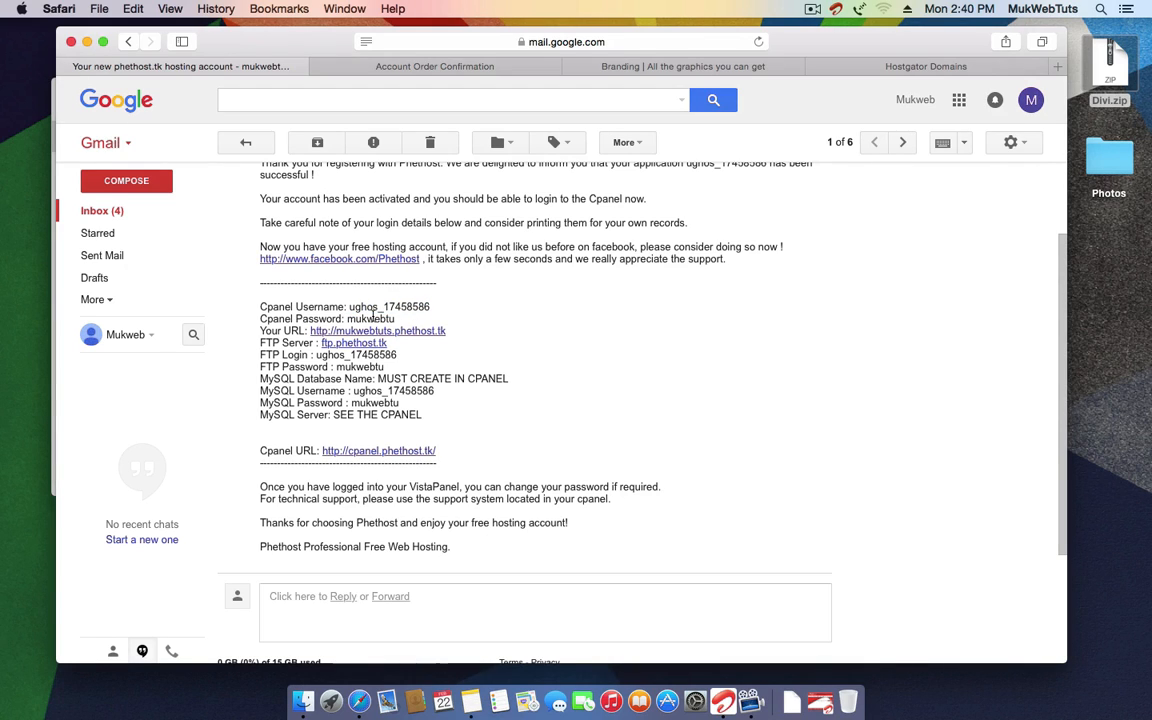
{"action": "left_click_drag", "start_coordinate": [336, 366], "coordinate": [432, 382]}
{"action": "left_click", "coordinate": [396, 398]}
{"action": "left_click", "coordinate": [420, 70]}
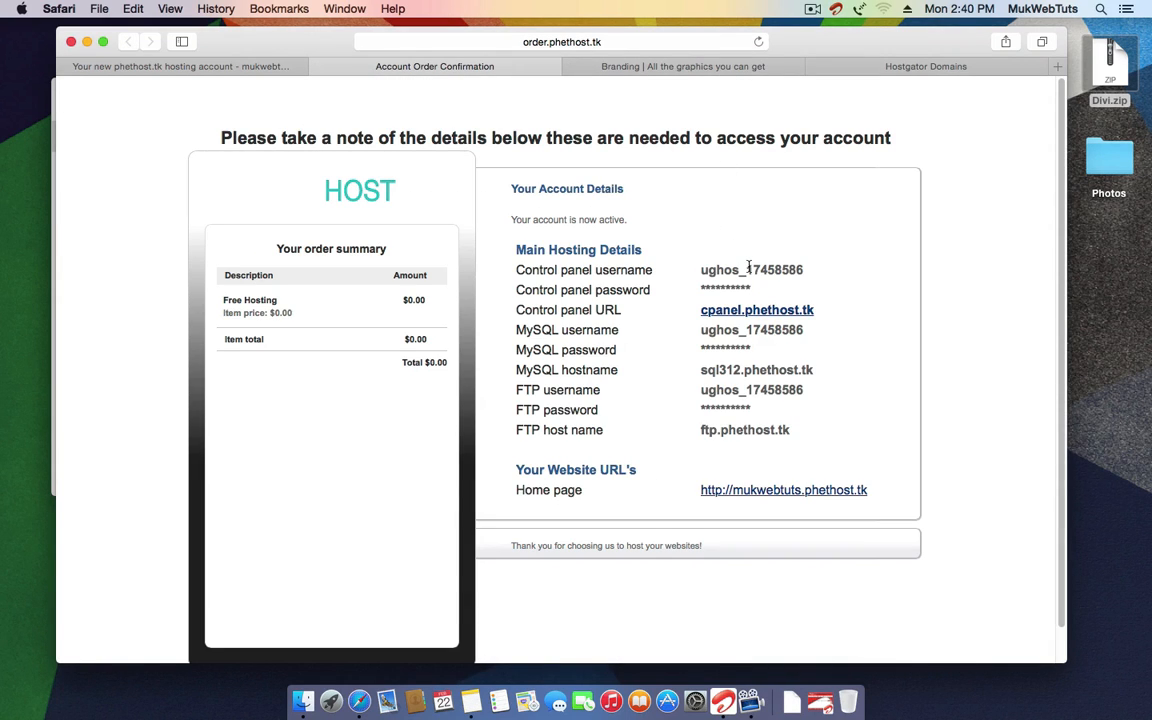
Step: Open the cPanel login page, close the order tab, and paste in the username copied from the email
{"action": "left_click", "coordinate": [732, 314]}
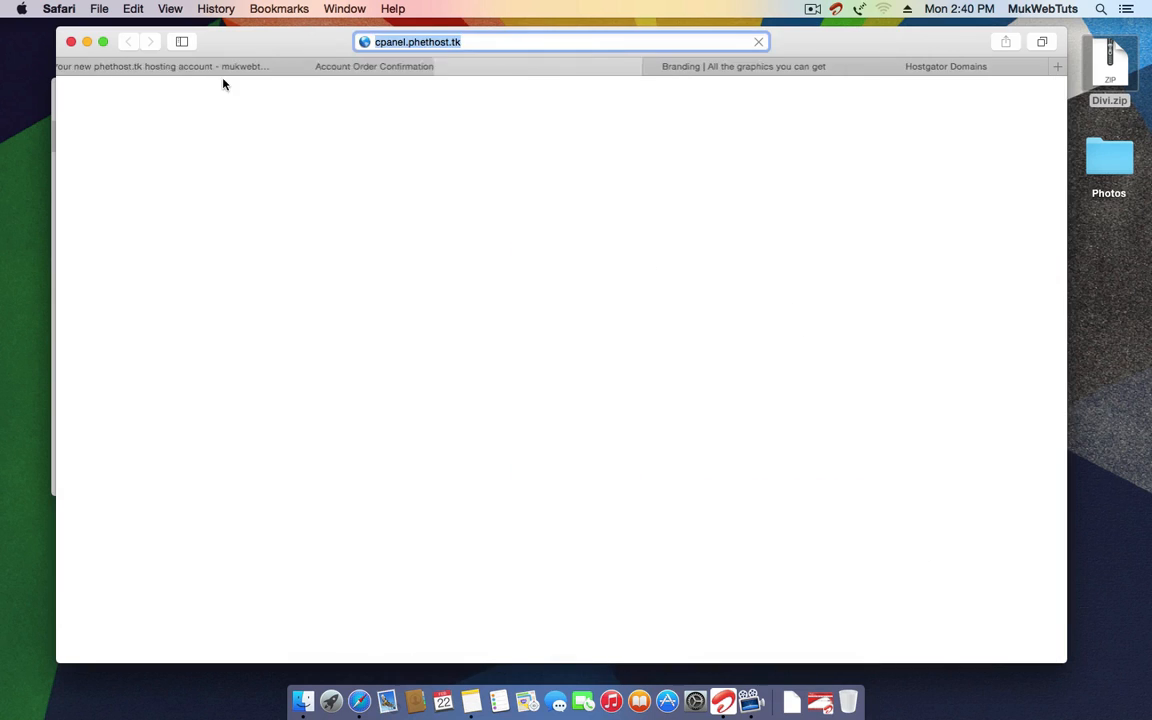
{"action": "left_click", "coordinate": [262, 68]}
{"action": "left_click", "coordinate": [267, 67]}
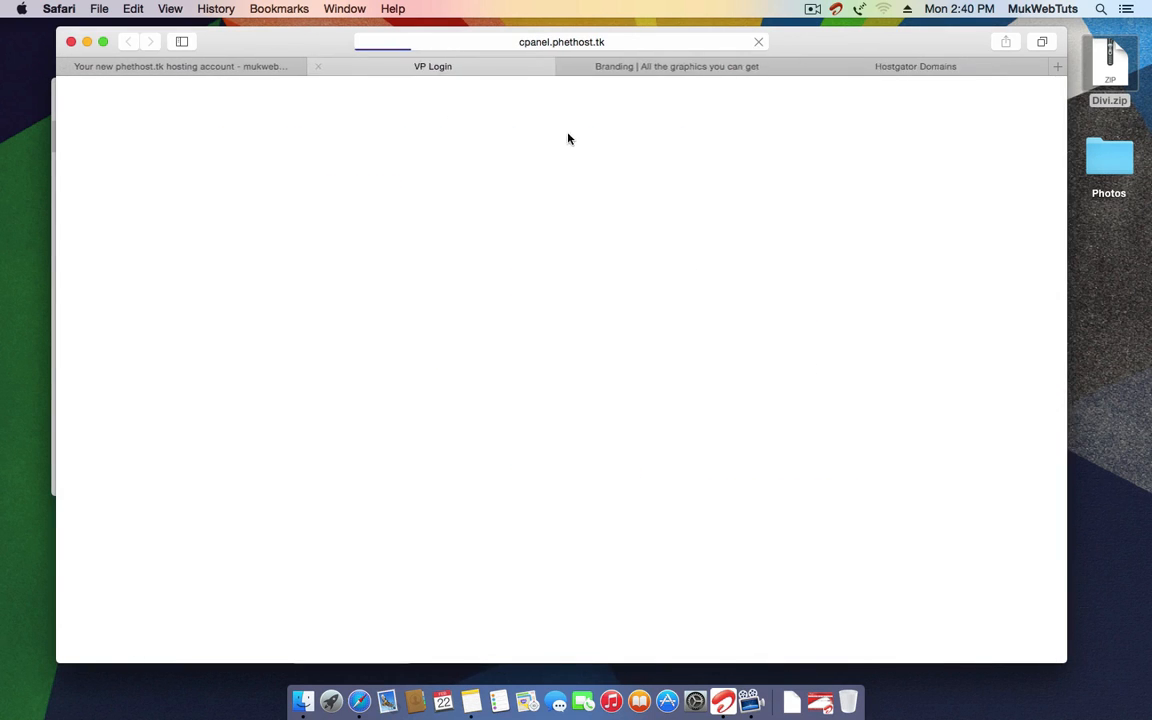
{"action": "left_click", "coordinate": [177, 66]}
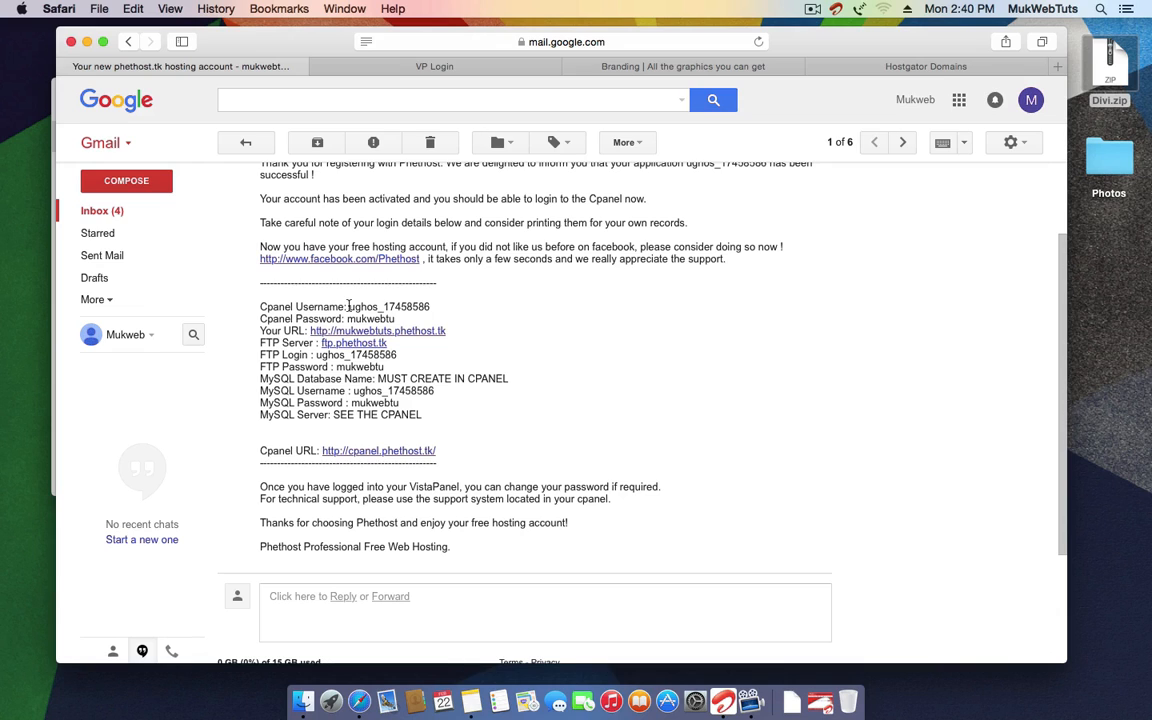
{"action": "left_click_drag", "start_coordinate": [349, 306], "coordinate": [431, 307]}
{"action": "right_click", "coordinate": [413, 303]}
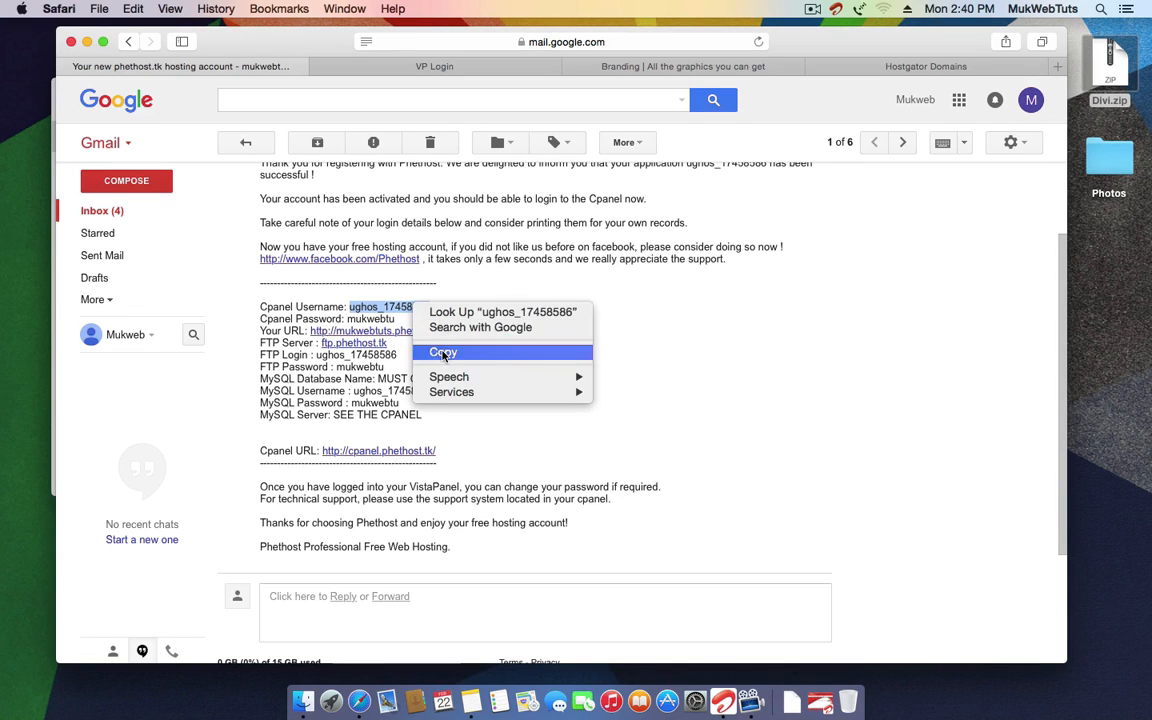
{"action": "left_click", "coordinate": [443, 352]}
{"action": "left_click", "coordinate": [434, 66]}
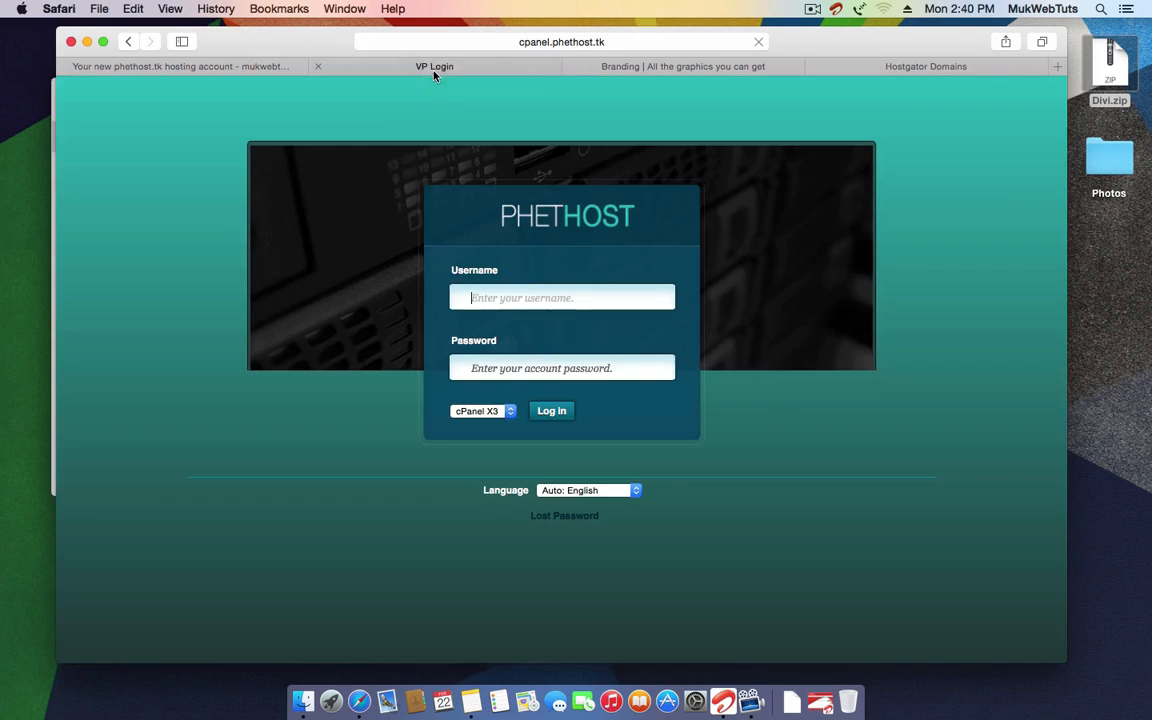
{"action": "right_click", "coordinate": [498, 297]}
{"action": "left_click", "coordinate": [527, 332]}
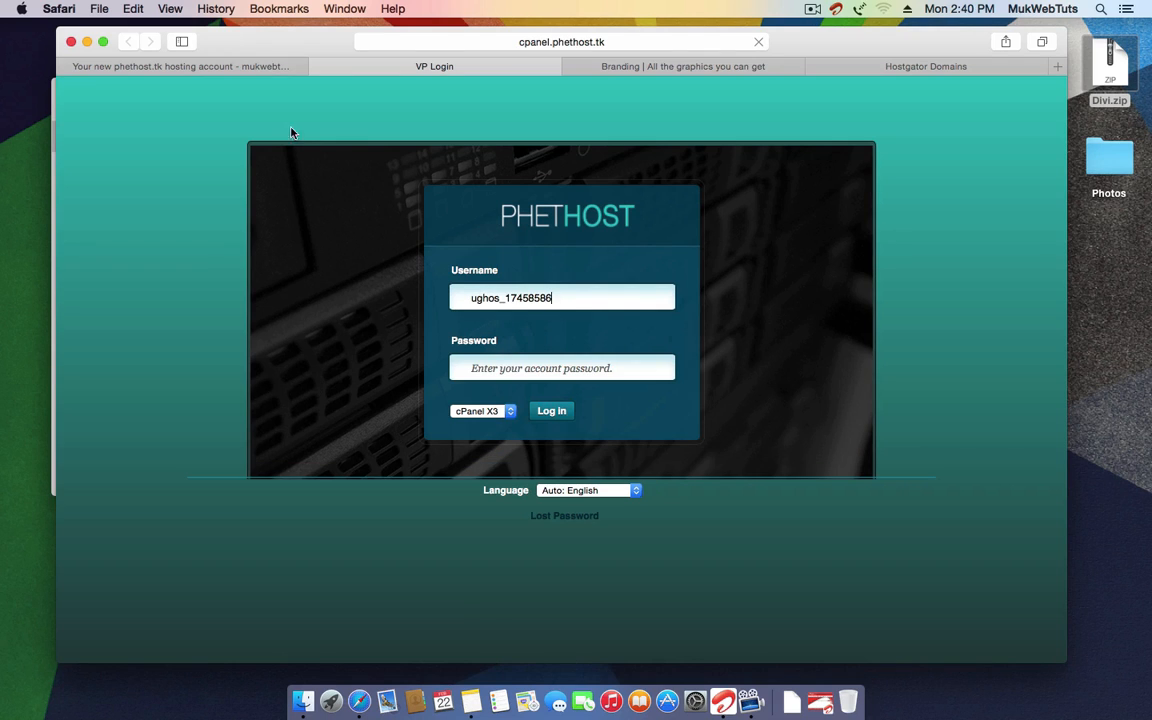
Step: Paste the password copied from the email, log in to cPanel, and let Safari save it
{"action": "left_click", "coordinate": [230, 66]}
{"action": "left_click_drag", "start_coordinate": [347, 318], "coordinate": [396, 318]}
{"action": "right_click", "coordinate": [373, 320]}
{"action": "left_click", "coordinate": [404, 366]}
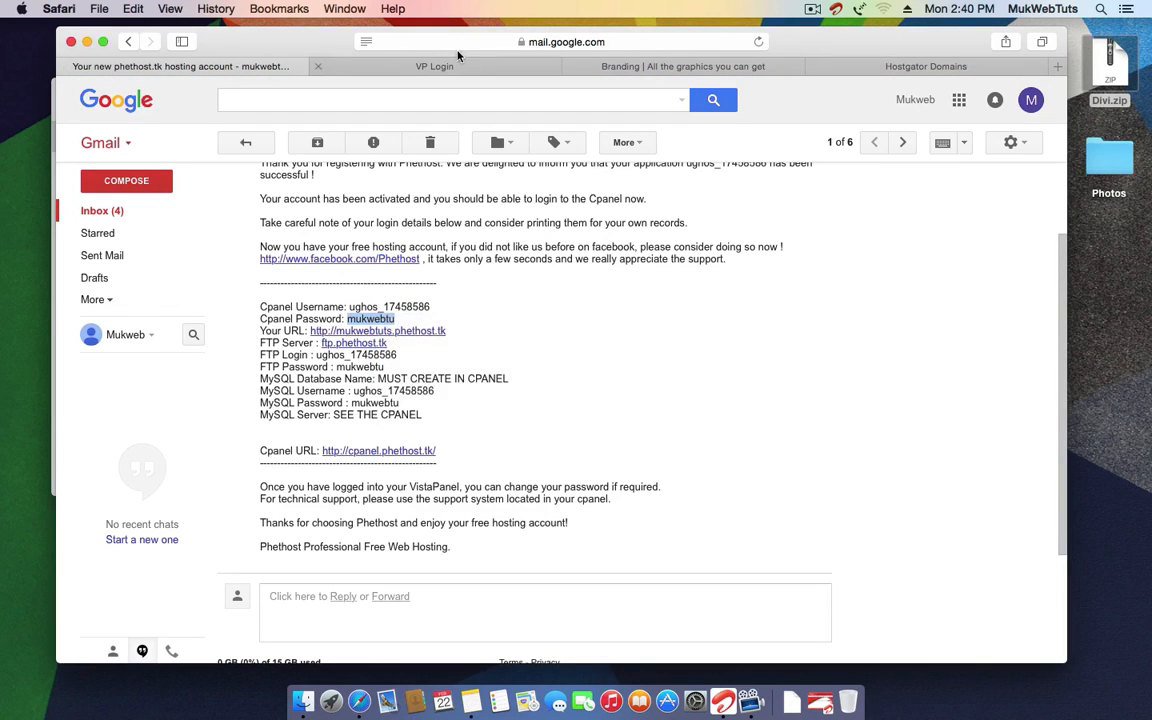
{"action": "left_click", "coordinate": [455, 70]}
{"action": "left_click", "coordinate": [537, 365]}
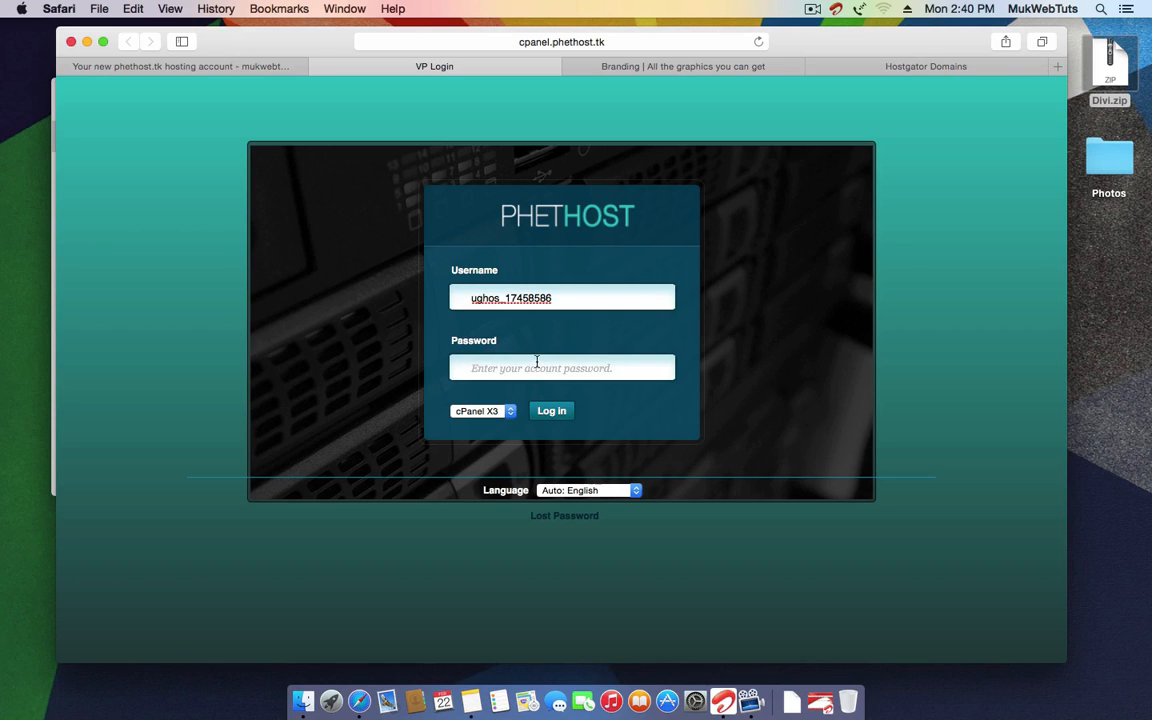
{"action": "key", "text": "super+v"}
{"action": "left_click", "coordinate": [553, 411]}
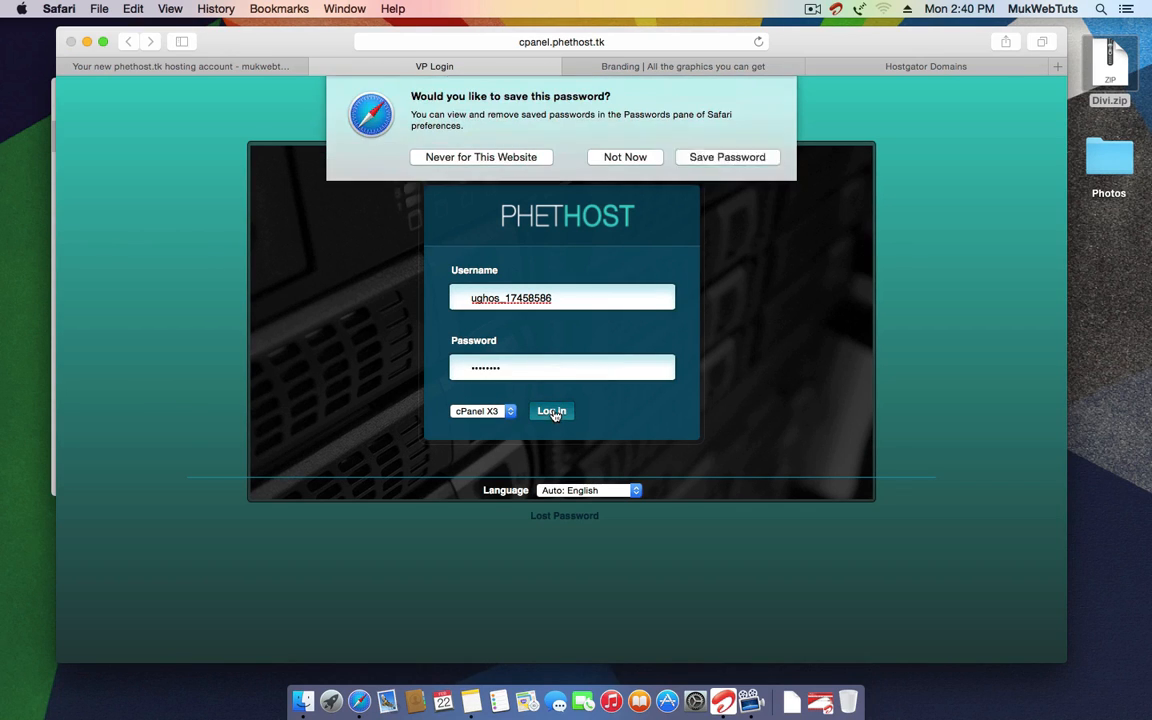
{"action": "left_click", "coordinate": [716, 162]}
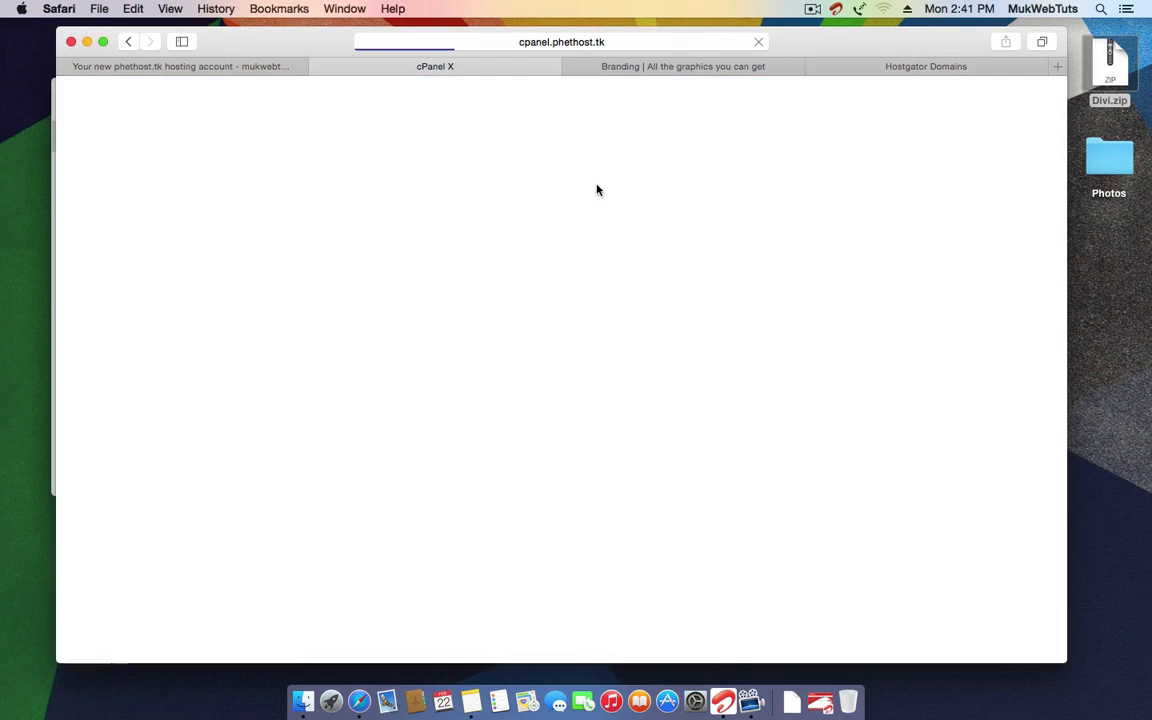
Step: Browse the Branding site's Why Us, About Us, Pricing, Portfolio, Contact Us and Home sections, then close its tab
{"action": "left_click", "coordinate": [616, 69]}
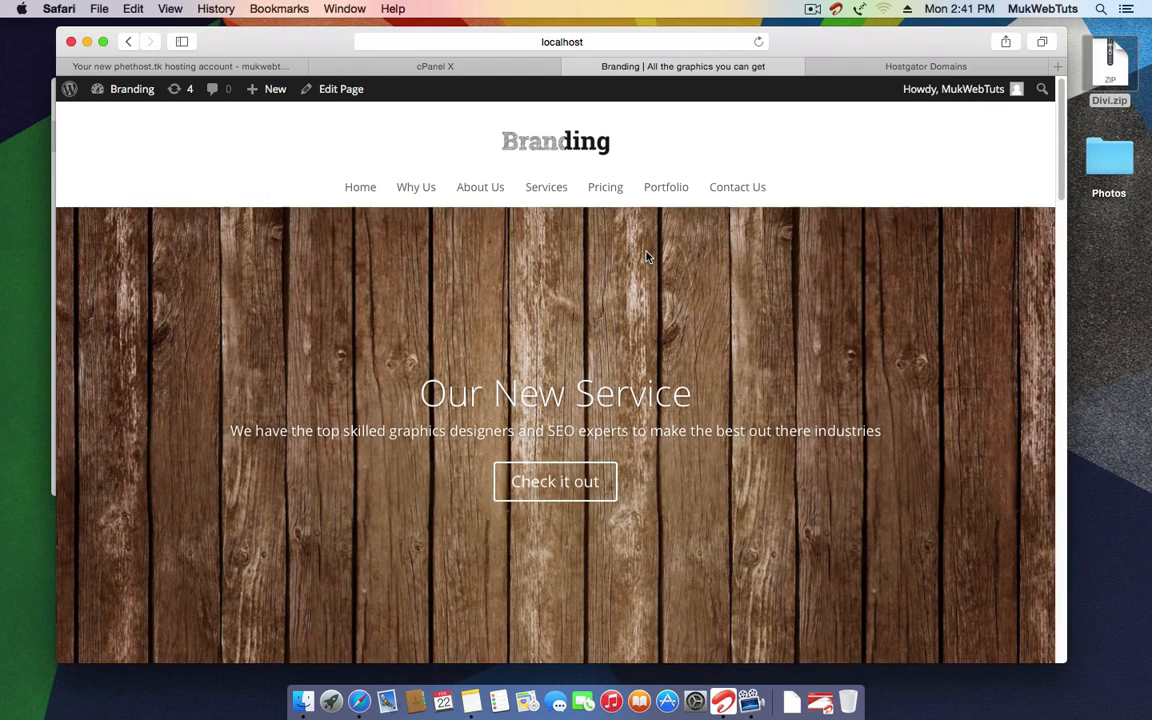
{"action": "scroll", "coordinate": [400, 230], "scroll_direction": "down", "scroll_amount": 2}
{"action": "scroll", "coordinate": [365, 314], "scroll_direction": "down", "scroll_amount": 5}
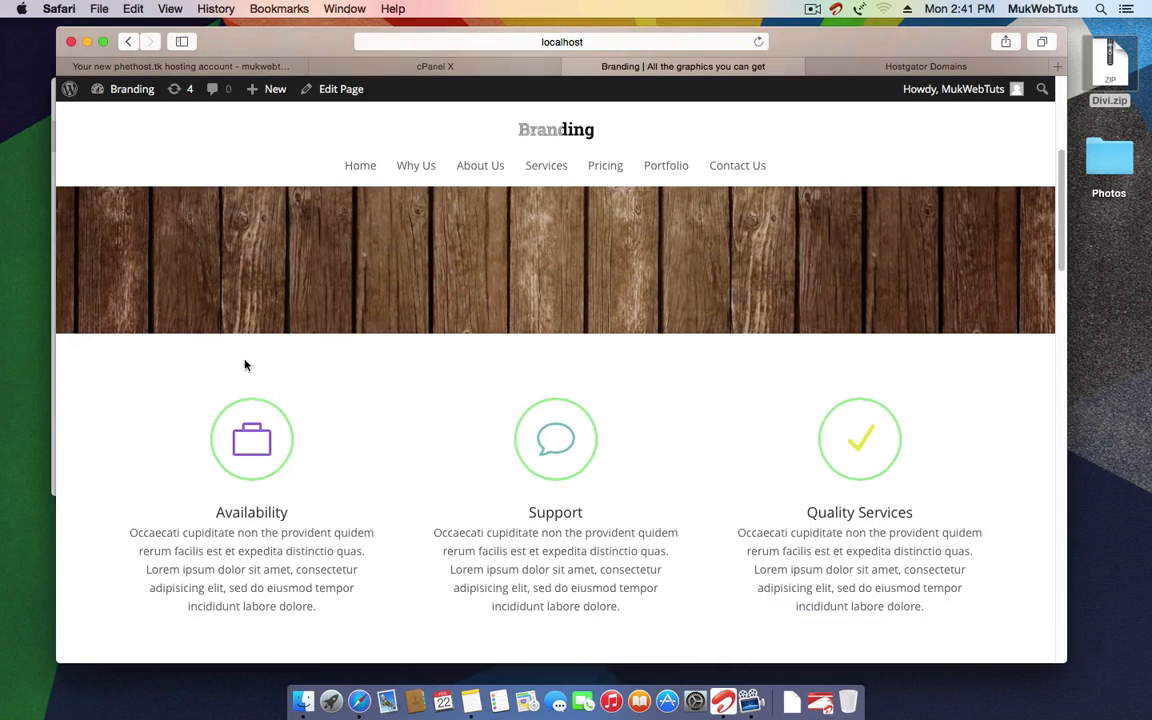
{"action": "left_click", "coordinate": [408, 168]}
{"action": "left_click", "coordinate": [480, 168]}
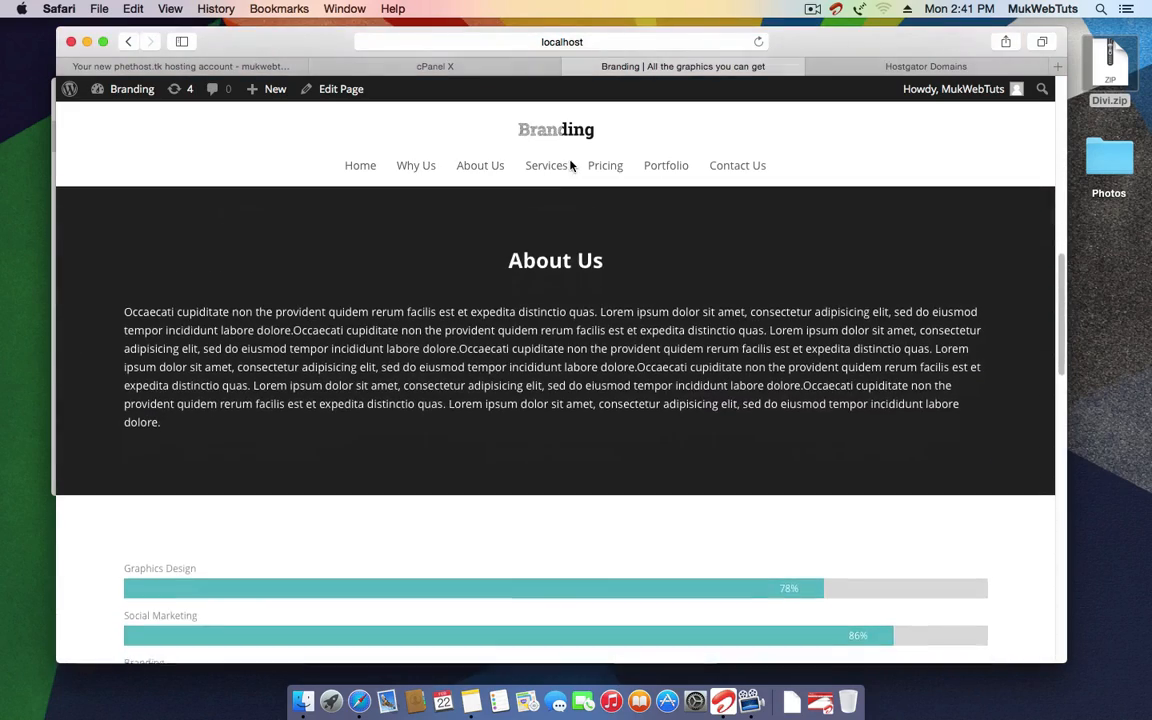
{"action": "left_click", "coordinate": [600, 168]}
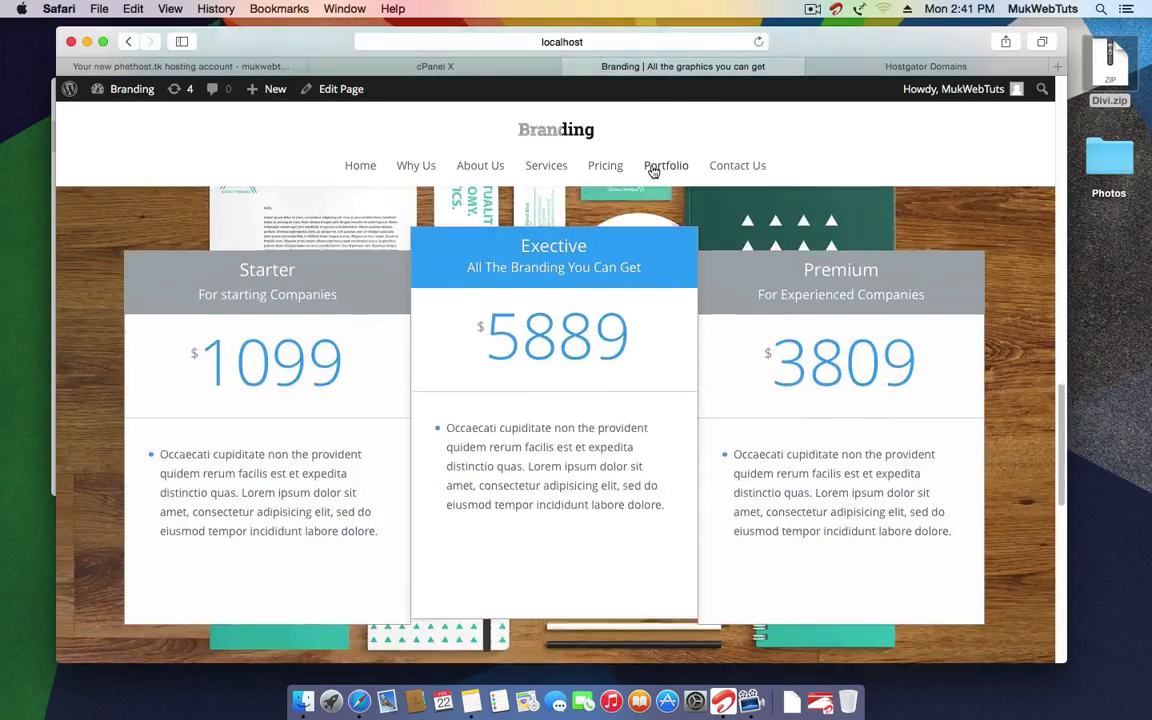
{"action": "left_click", "coordinate": [653, 172]}
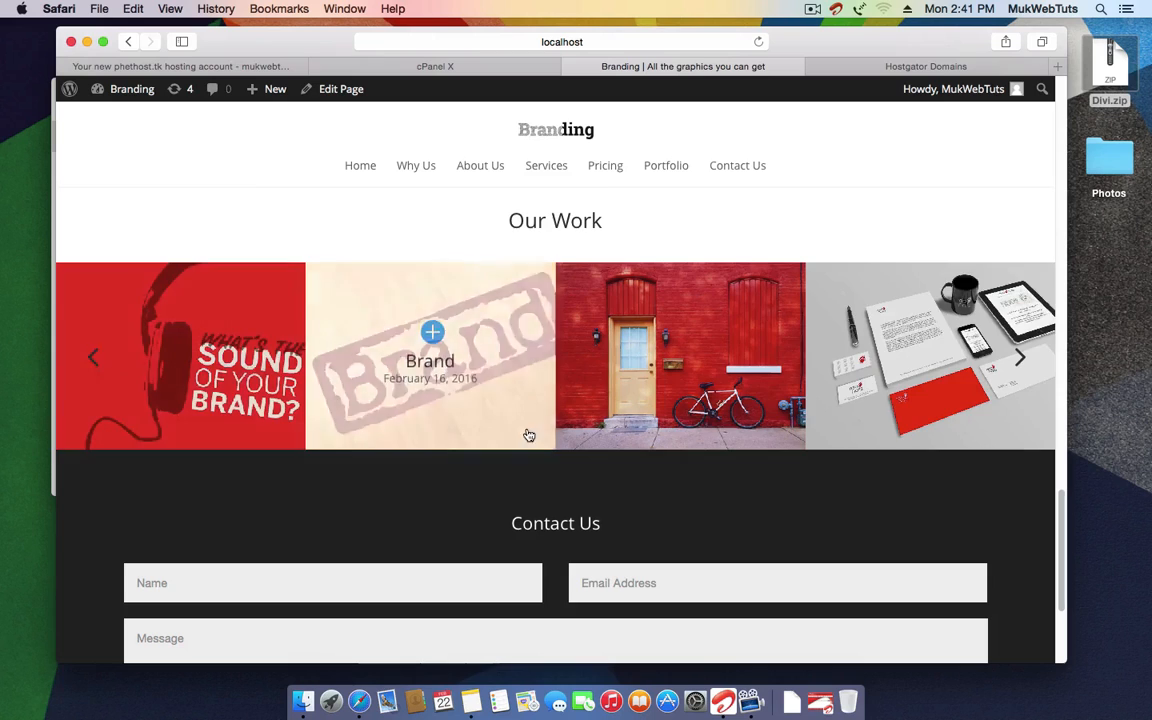
{"action": "left_click", "coordinate": [740, 170]}
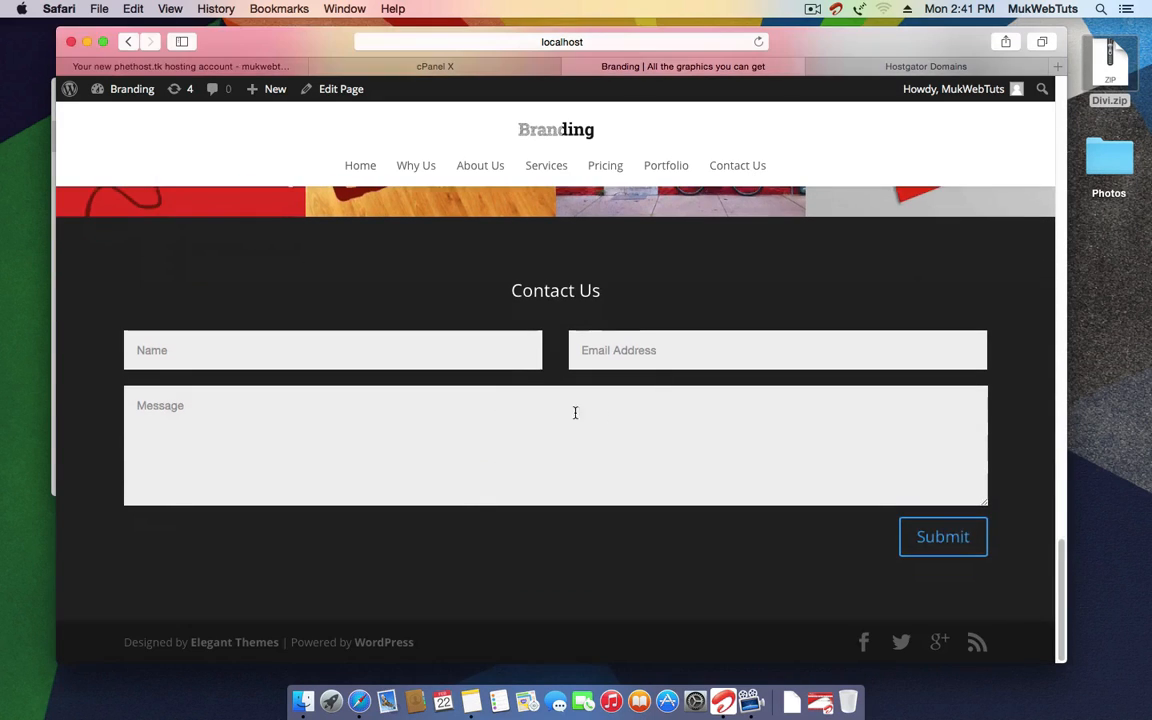
{"action": "left_click", "coordinate": [366, 169]}
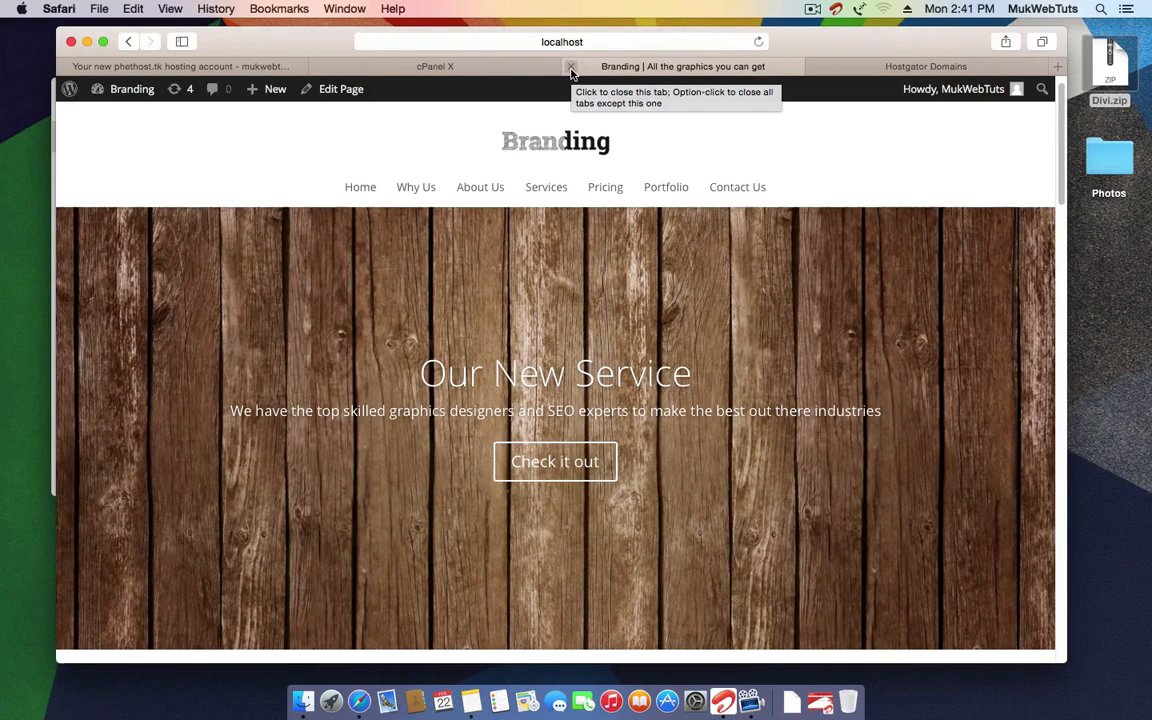
{"action": "left_click", "coordinate": [571, 70]}
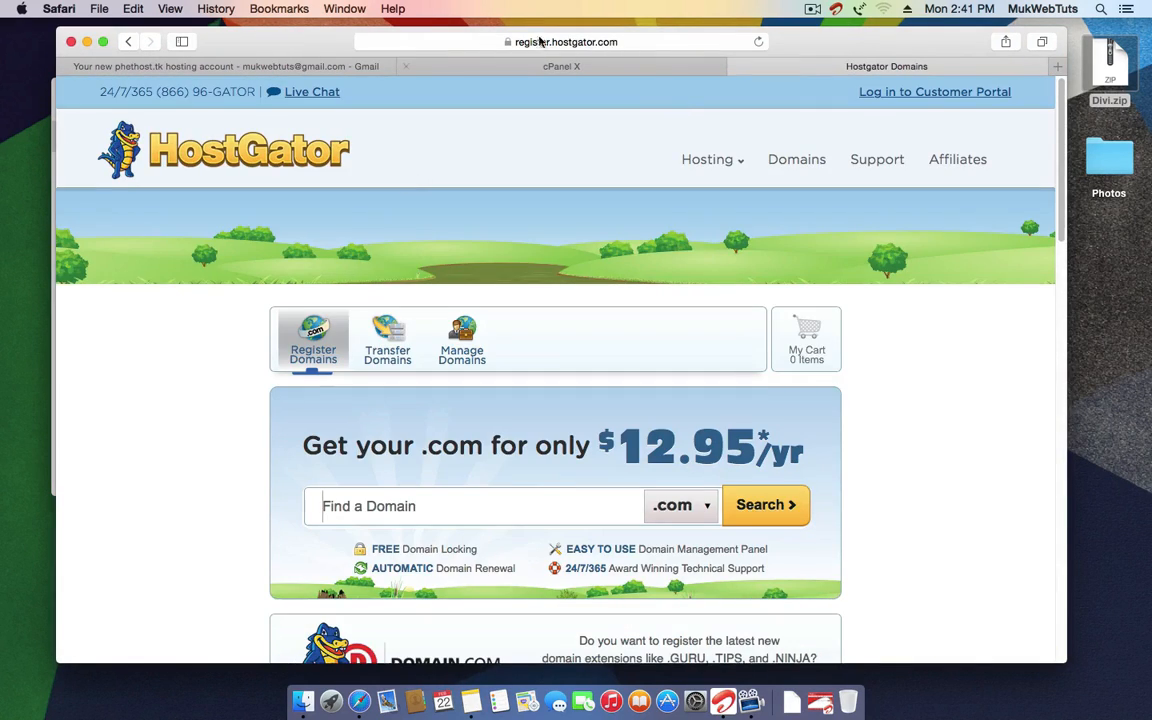
Step: From the cPanel X tab, bring up the Notes checklist and type then undo edits beside Web Hosting
{"action": "left_click", "coordinate": [520, 66]}
{"action": "scroll", "coordinate": [470, 250], "scroll_direction": "down", "scroll_amount": 8}
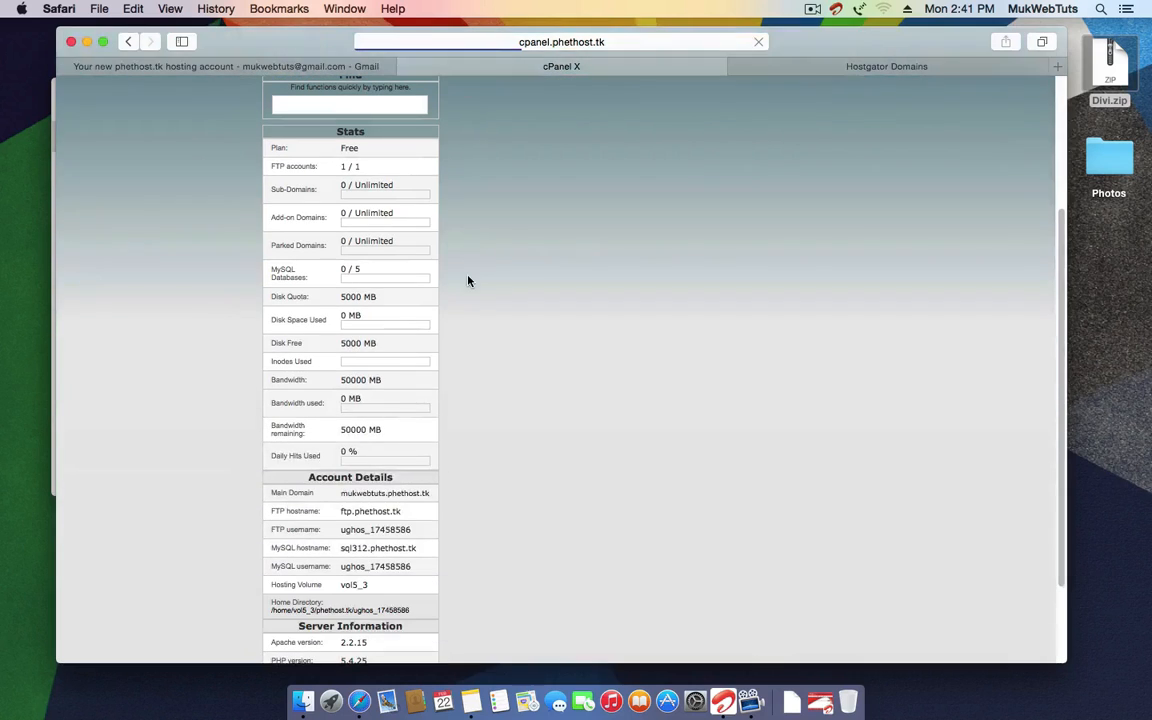
{"action": "left_click", "coordinate": [471, 701]}
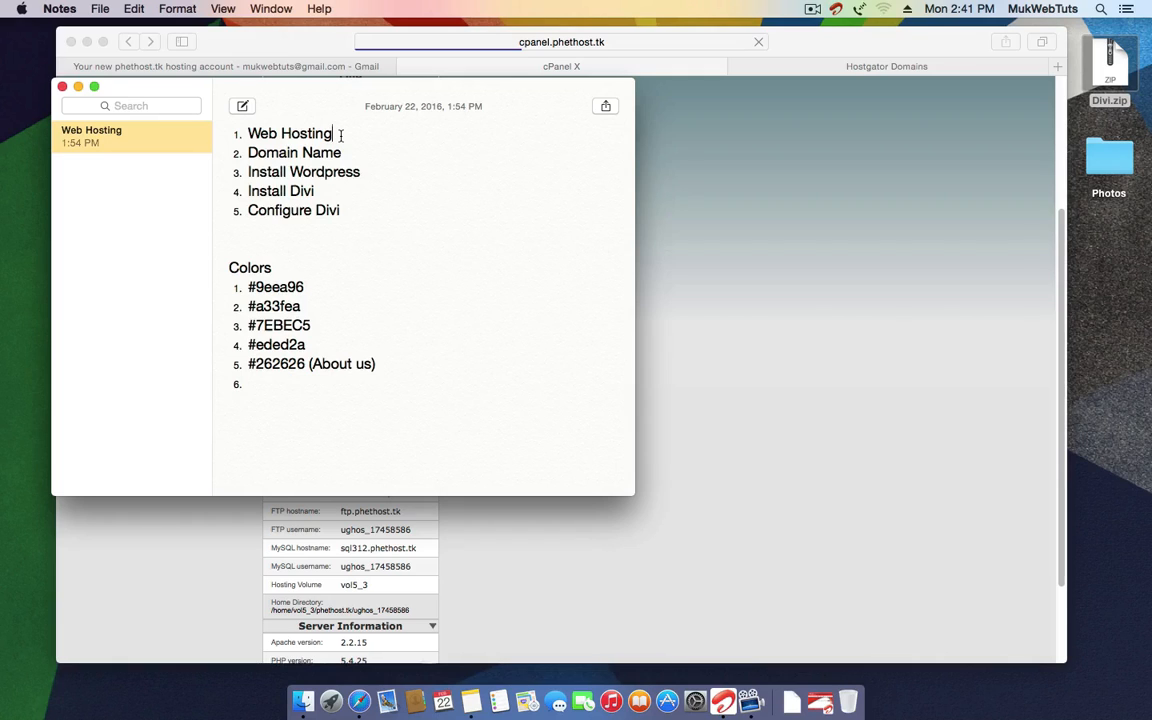
{"action": "type", "text": "done"}
{"action": "key", "text": "BackSpace"}
{"action": "key", "text": "BackSpace"}
{"action": "key", "text": "BackSpace"}
{"action": "key", "text": "BackSpace"}
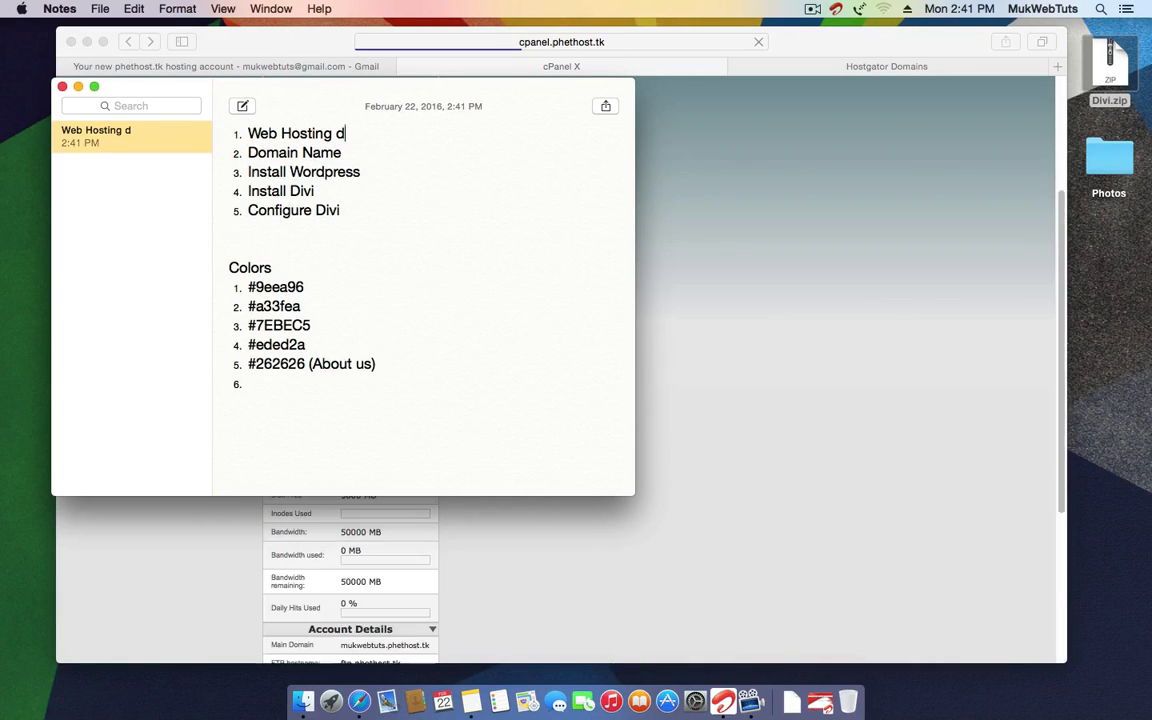
{"action": "key", "text": "BackSpace"}
{"action": "key", "text": "BackSpace"}
{"action": "key", "text": "BackSpace"}
{"action": "key", "text": "BackSpace"}
{"action": "key", "text": "BackSpace"}
{"action": "type", "text": "st"}
{"action": "key", "text": "BackSpace"}
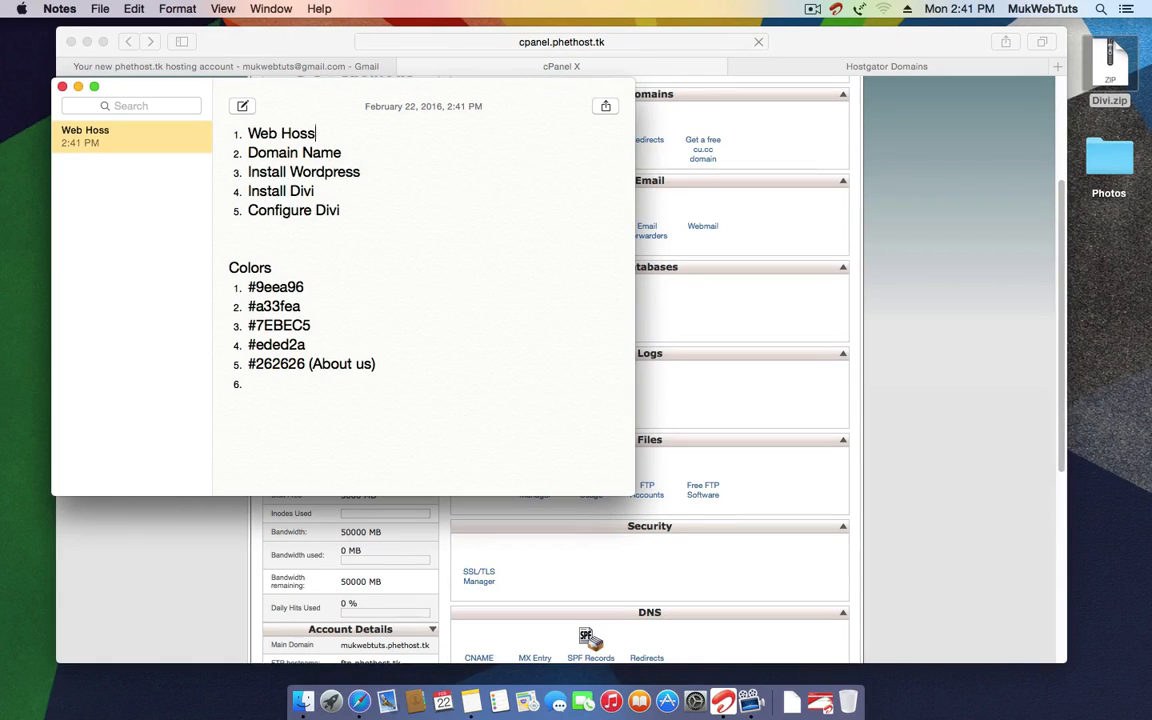
{"action": "key", "text": "BackSpace"}
{"action": "type", "text": "ting"}
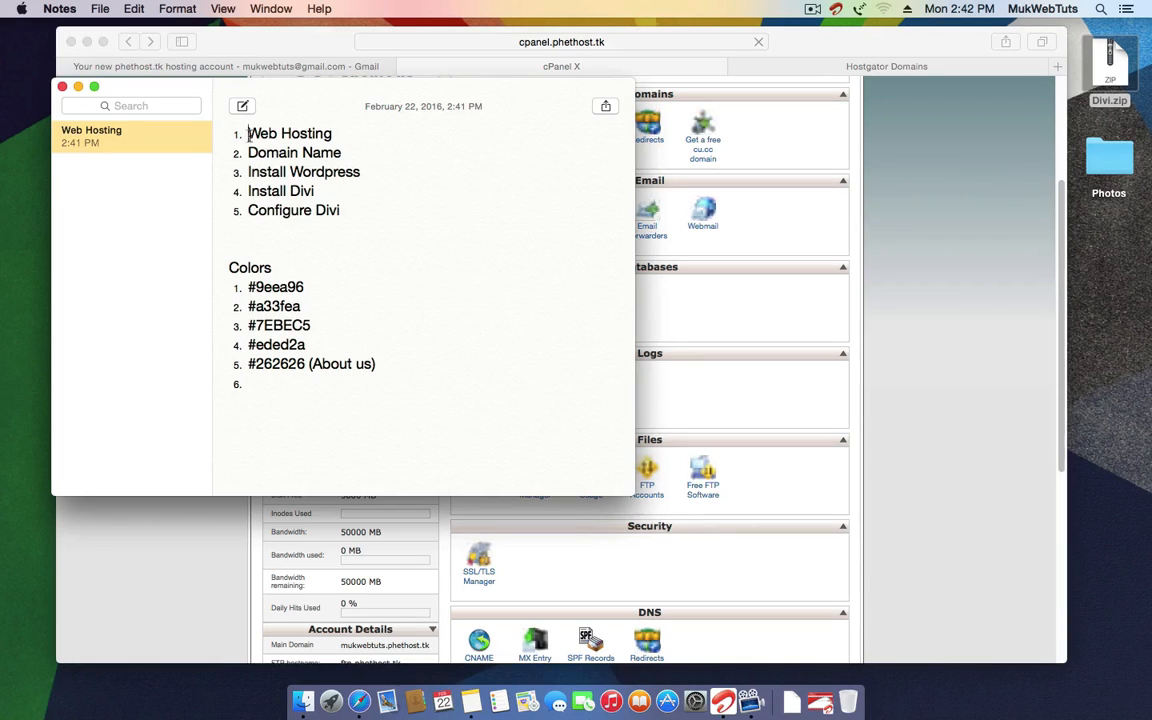
Step: Select and deselect the first checklist lines, then return to the cPanel page in Safari
{"action": "left_click_drag", "start_coordinate": [246, 133], "coordinate": [373, 129]}
{"action": "left_click", "coordinate": [279, 132]}
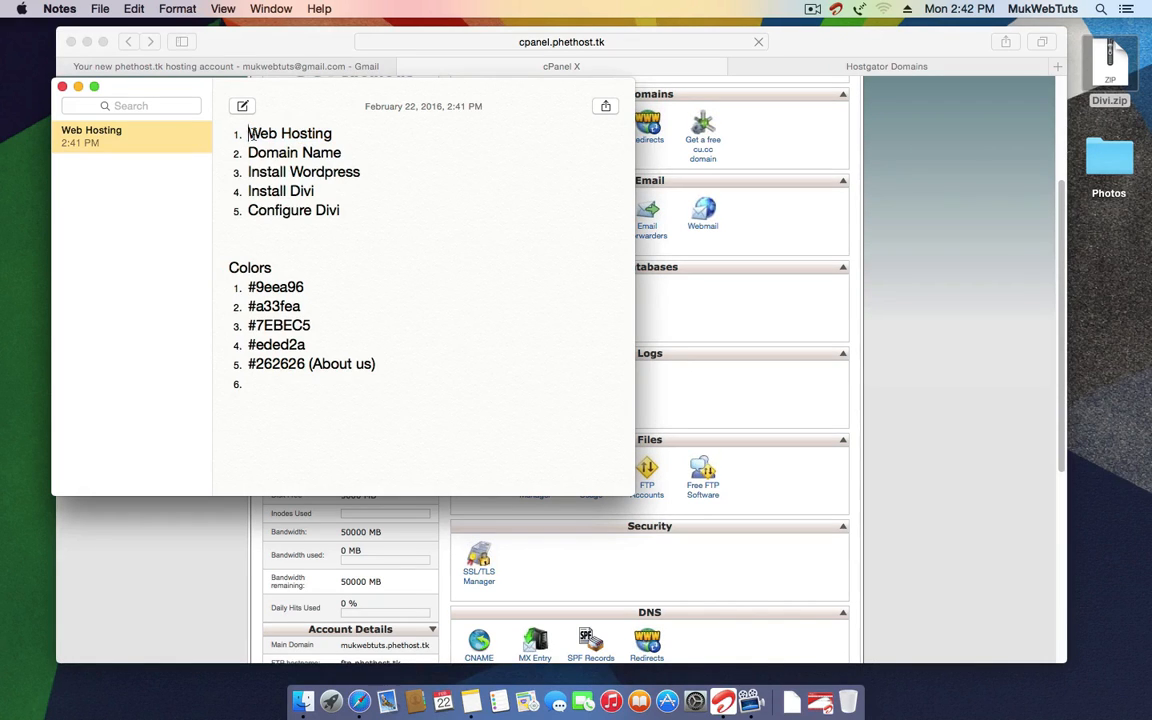
{"action": "left_click_drag", "start_coordinate": [226, 124], "coordinate": [362, 144]}
{"action": "left_click", "coordinate": [362, 134]}
{"action": "left_click", "coordinate": [790, 38]}
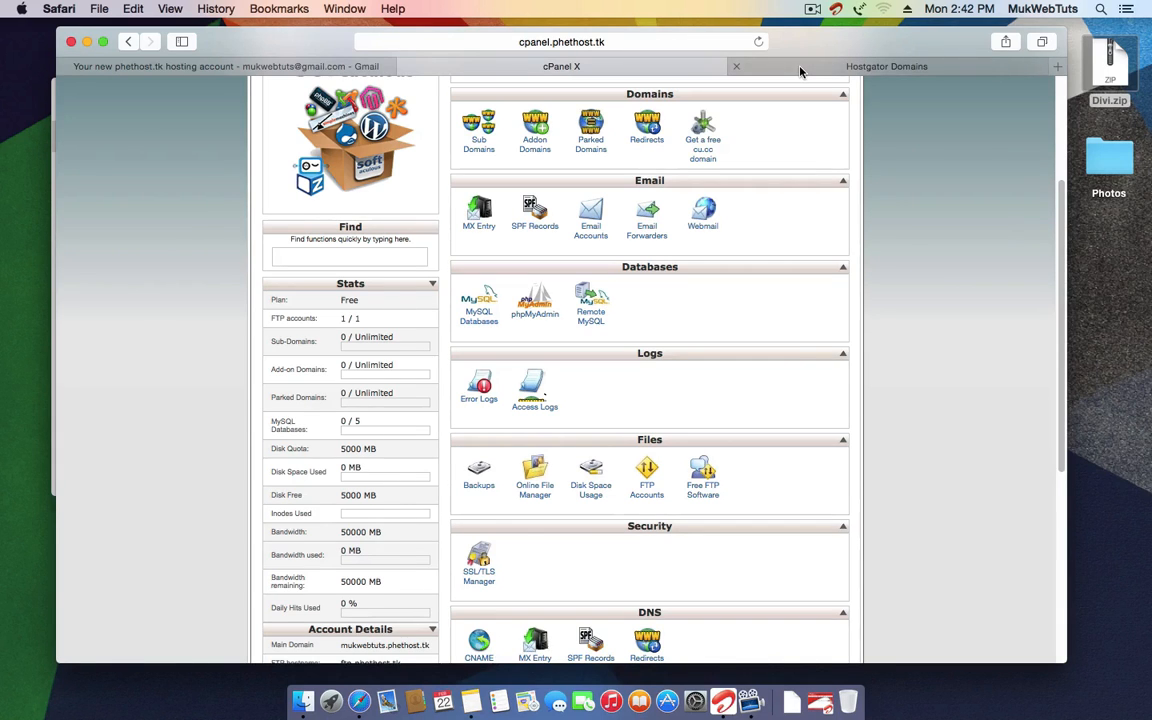
Step: Compare the HostGator Domains page with cPanel's Main Domain, ending on HostGator's Find a Domain search
{"action": "left_click", "coordinate": [800, 69]}
{"action": "scroll", "coordinate": [628, 481], "scroll_direction": "down", "scroll_amount": 5}
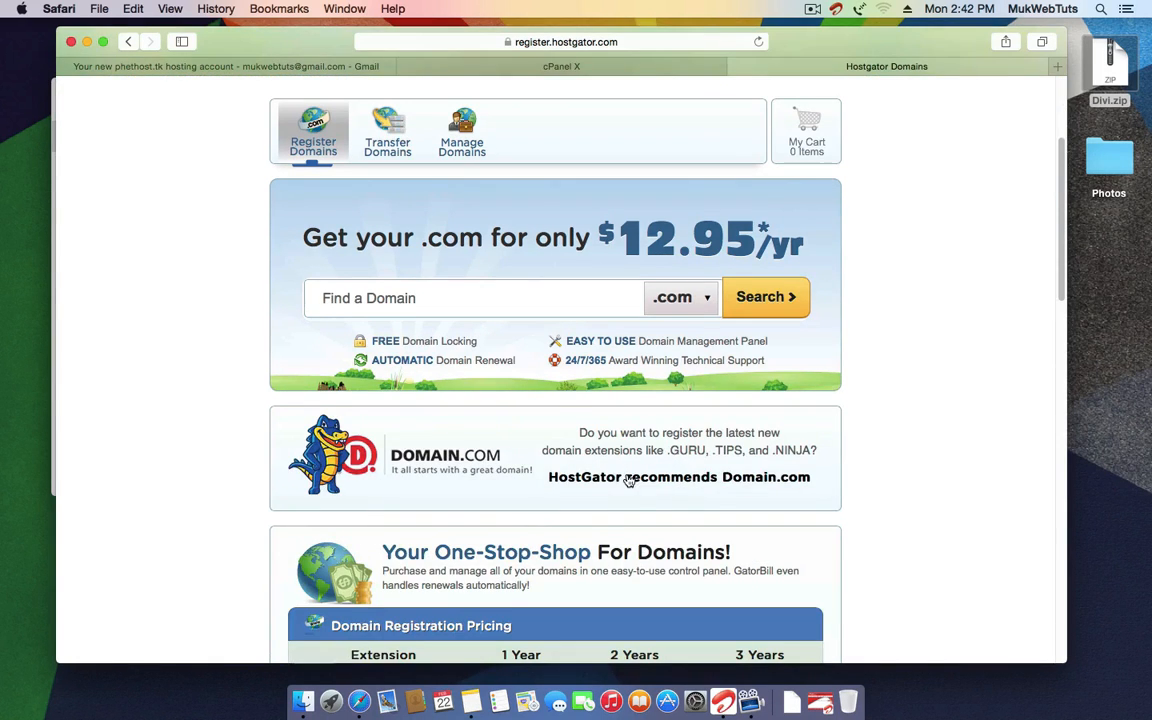
{"action": "scroll", "coordinate": [628, 481], "scroll_direction": "up", "scroll_amount": 5}
{"action": "left_click", "coordinate": [474, 60]}
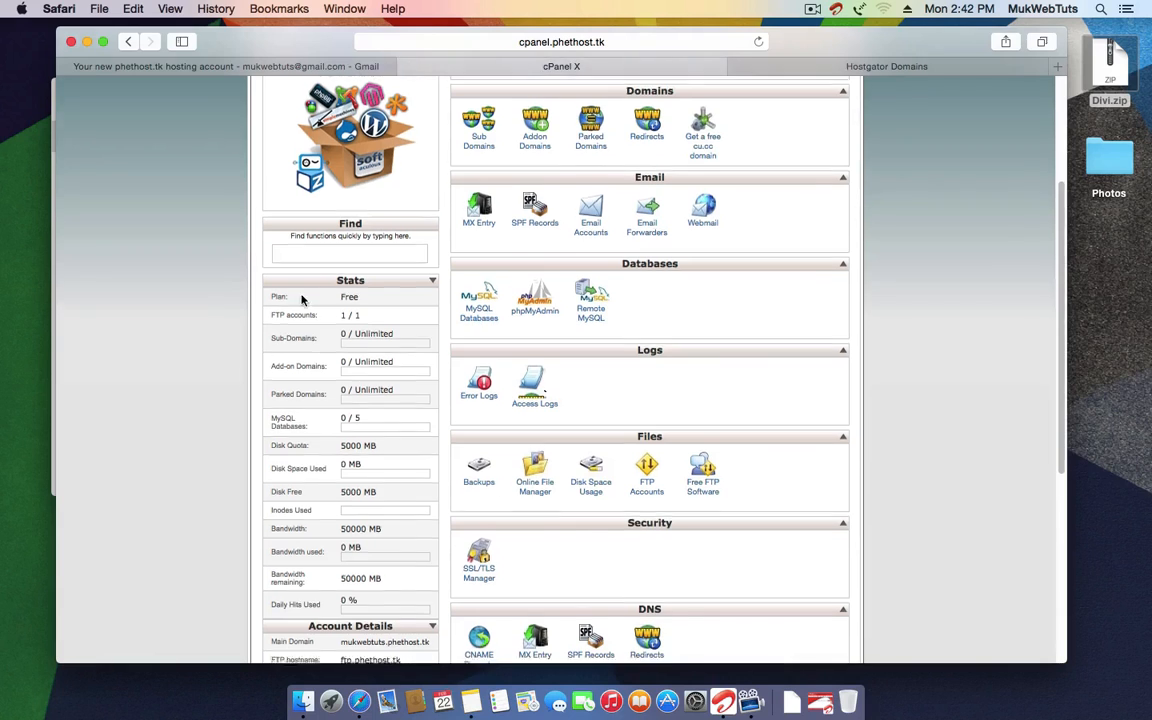
{"action": "scroll", "coordinate": [313, 400], "scroll_direction": "down", "scroll_amount": 5}
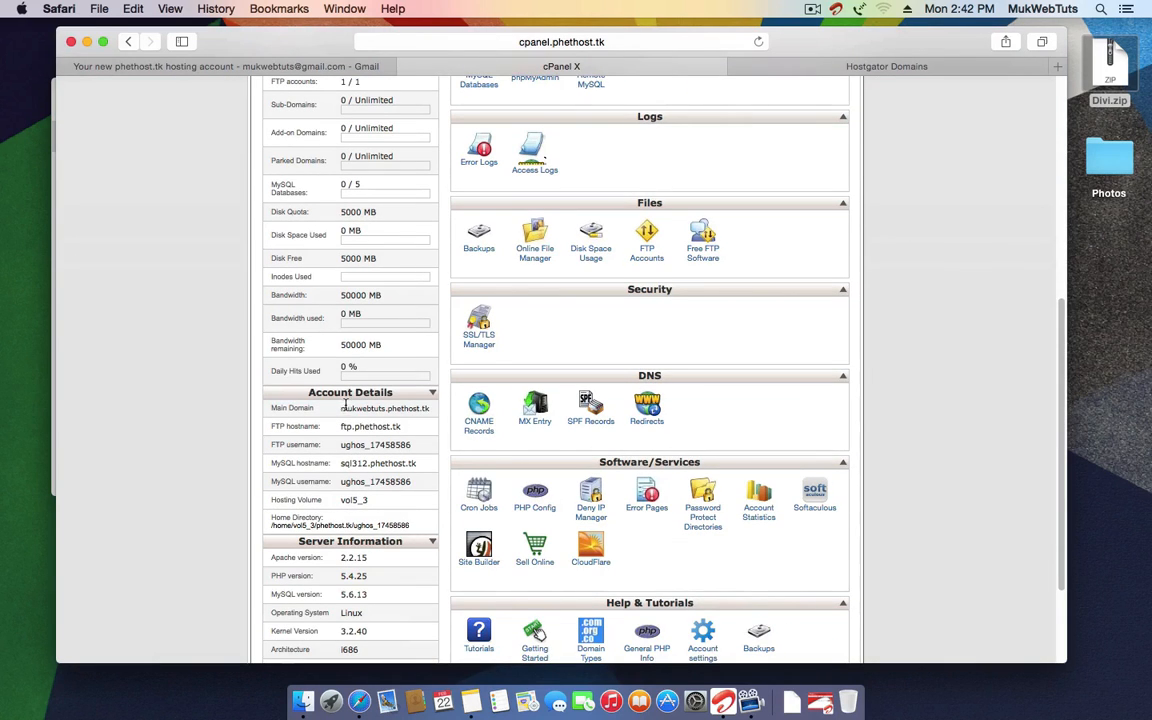
{"action": "scroll", "coordinate": [345, 410], "scroll_direction": "up", "scroll_amount": 3}
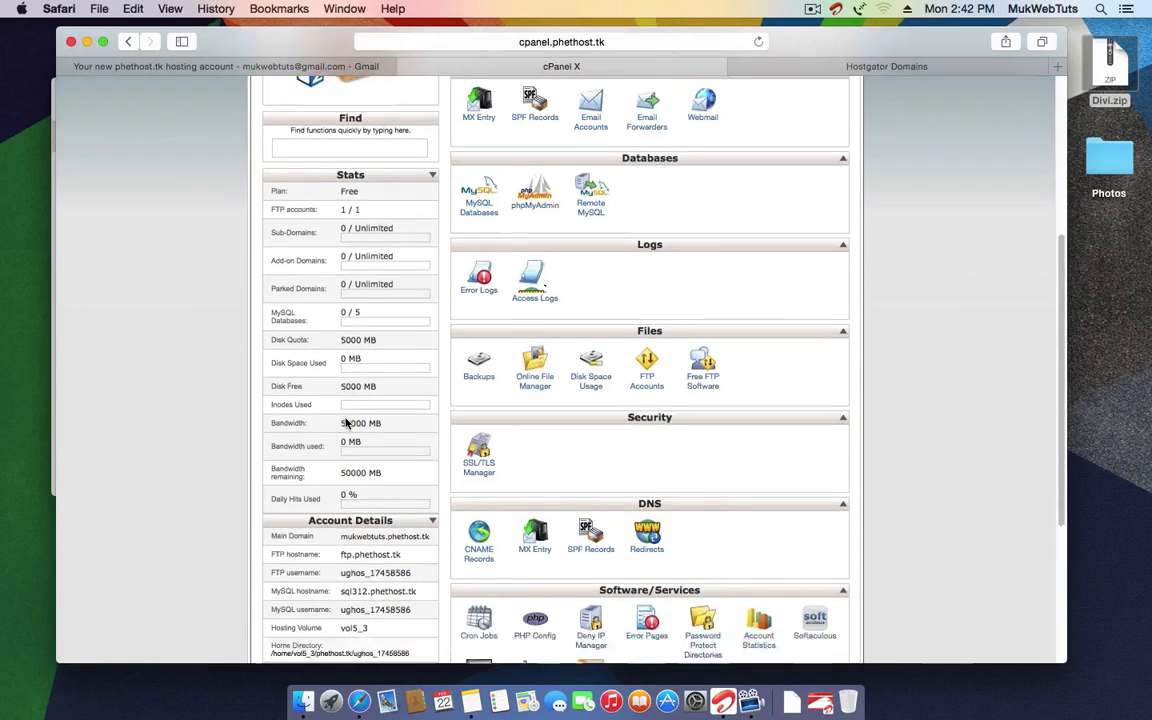
{"action": "scroll", "coordinate": [340, 440], "scroll_direction": "down", "scroll_amount": 2}
{"action": "left_click_drag", "start_coordinate": [338, 453], "coordinate": [425, 454]}
{"action": "left_click", "coordinate": [425, 453]}
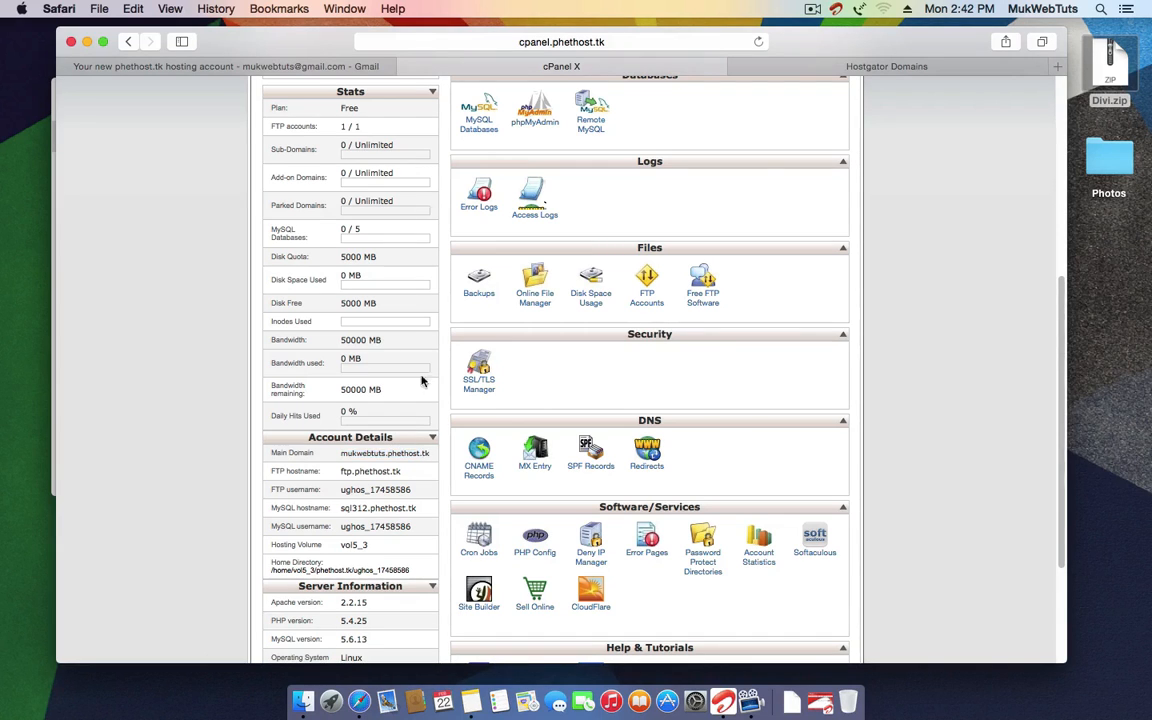
{"action": "left_click", "coordinate": [876, 68]}
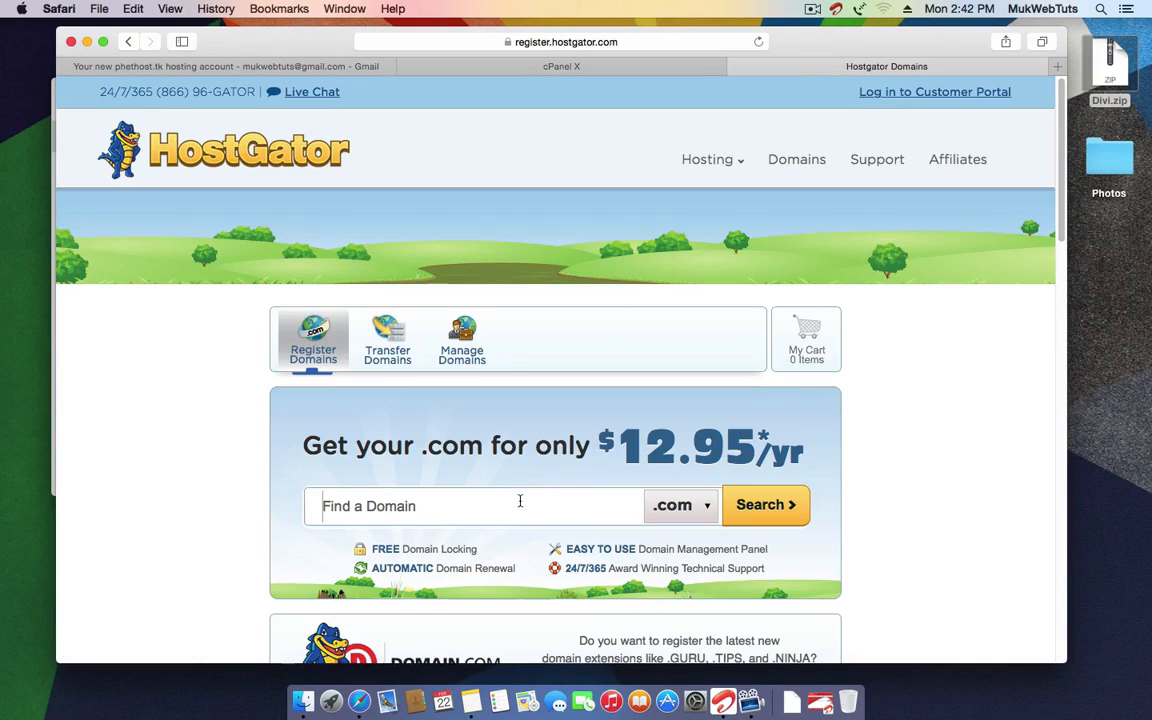
{"action": "scroll", "coordinate": [507, 505], "scroll_direction": "down", "scroll_amount": 2}
Step: Search HostGator's Find a Domain for 'mukibranding', correcting typos before submitting
{"action": "left_click", "coordinate": [399, 389]}
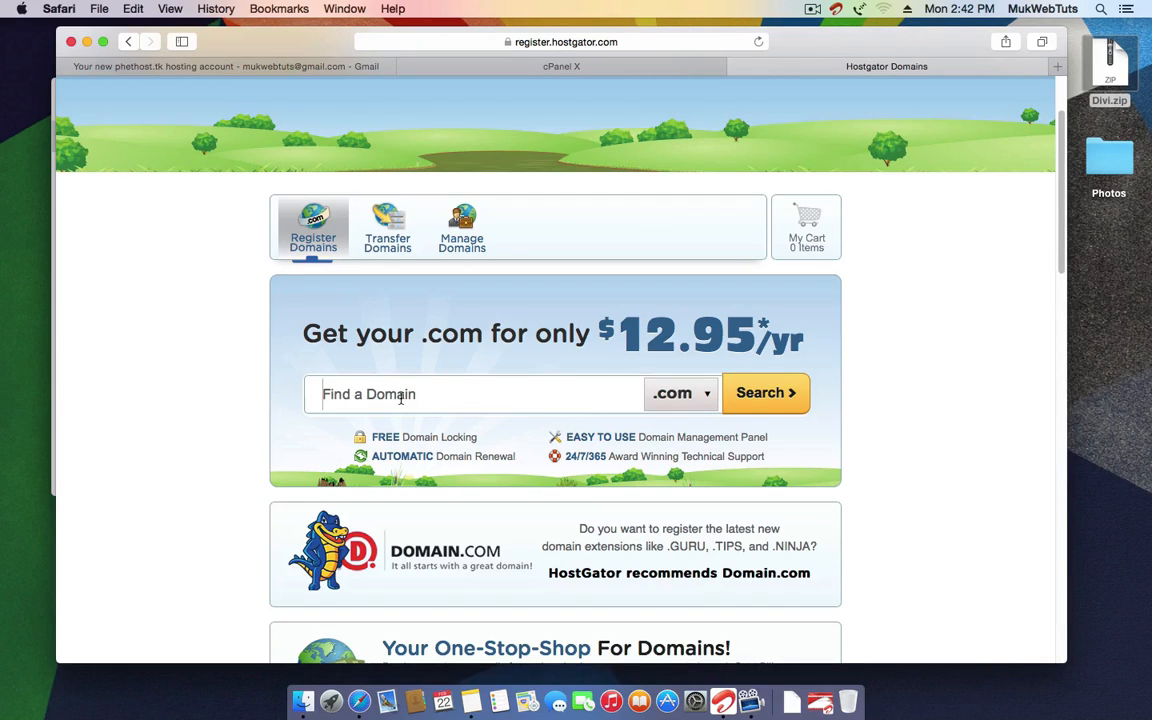
{"action": "type", "text": "muktec"}
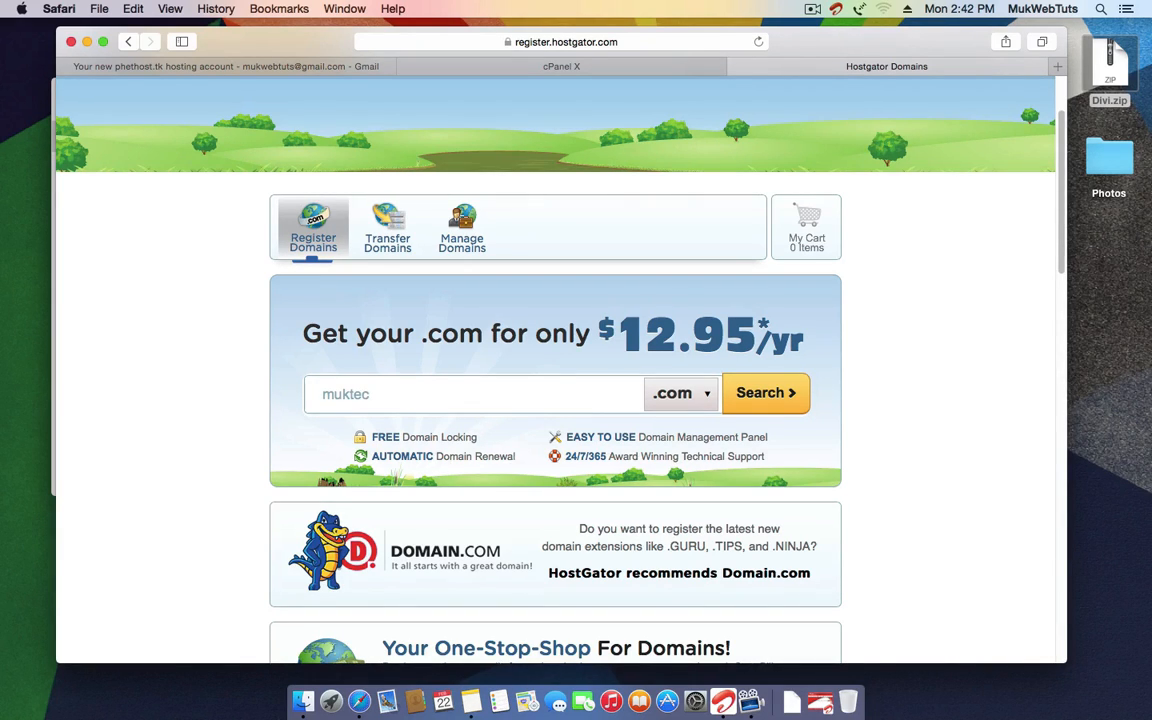
{"action": "key", "text": "BackSpace"}
{"action": "type", "text": "brn"}
{"action": "type", "text": "ibe"}
{"action": "key", "text": "BackSpace"}
{"action": "type", "text": "randing"}
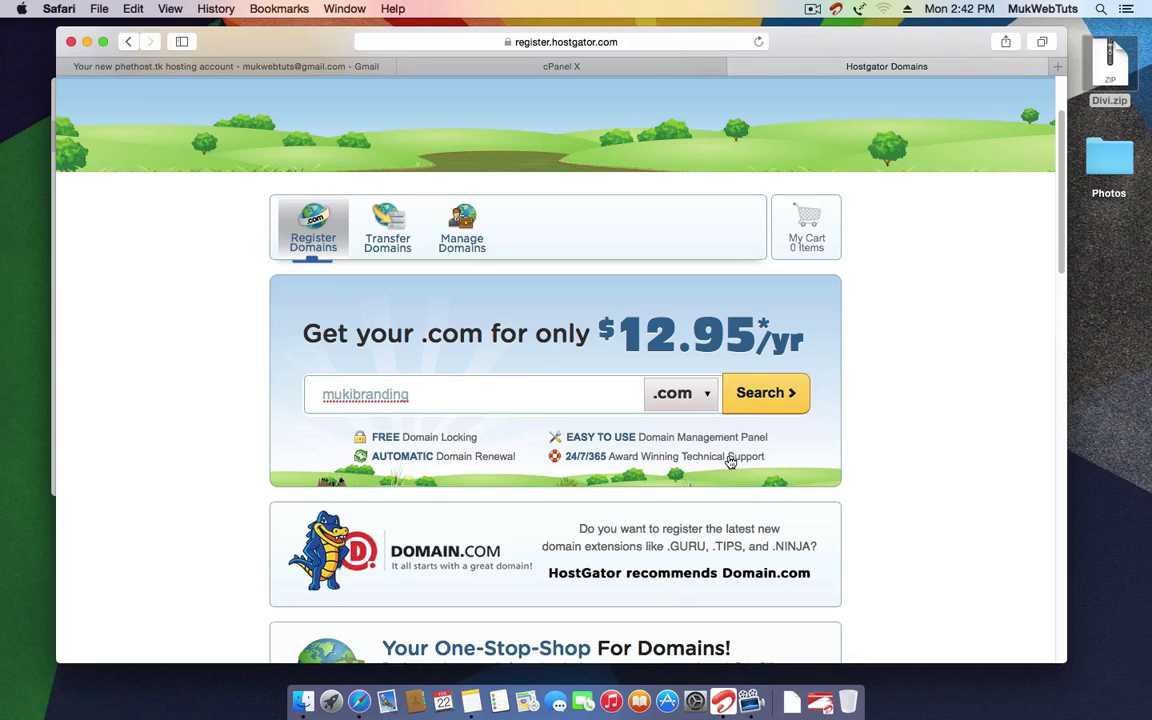
{"action": "key", "text": "Return"}
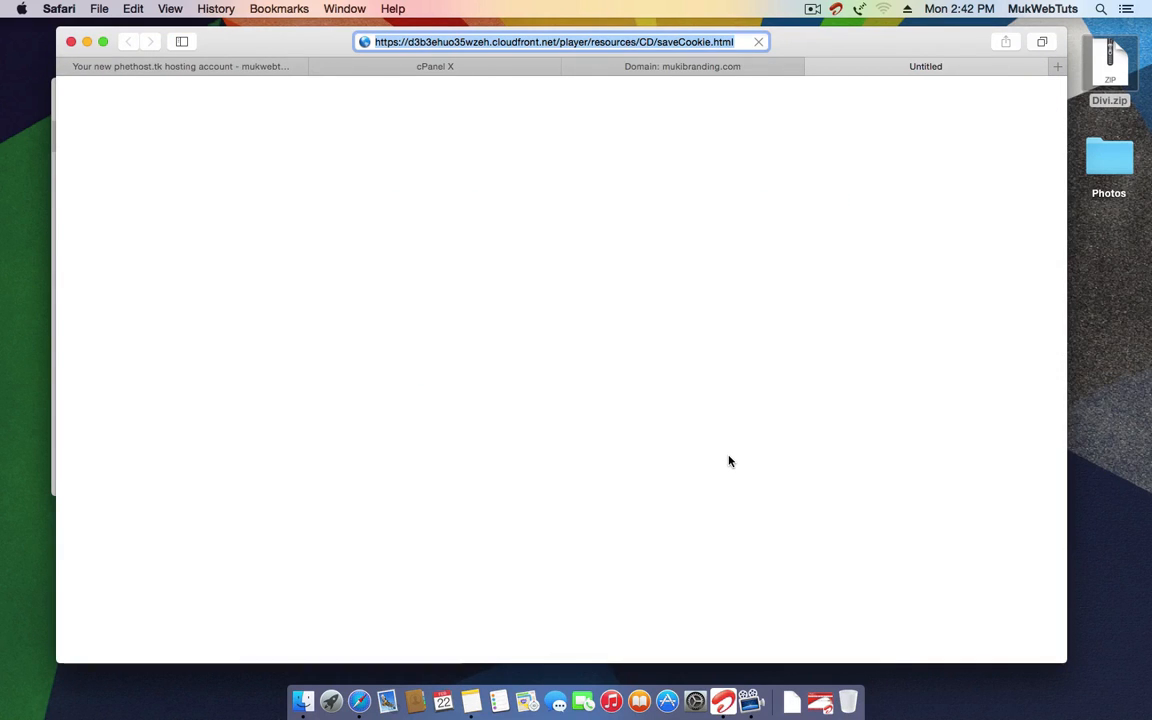
Step: Review mukibranding.com results at $12.95 per year, check multi-year prices and dismiss the guide popup
{"action": "left_click", "coordinate": [697, 70]}
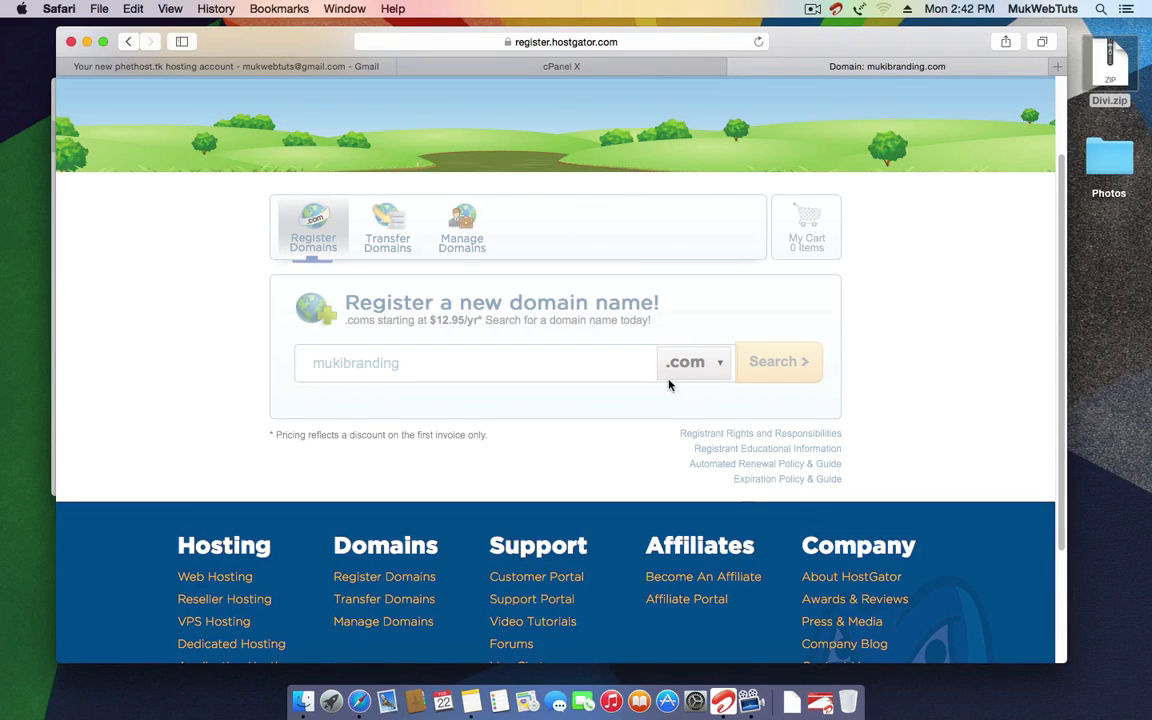
{"action": "scroll", "coordinate": [669, 385], "scroll_direction": "down", "scroll_amount": 4}
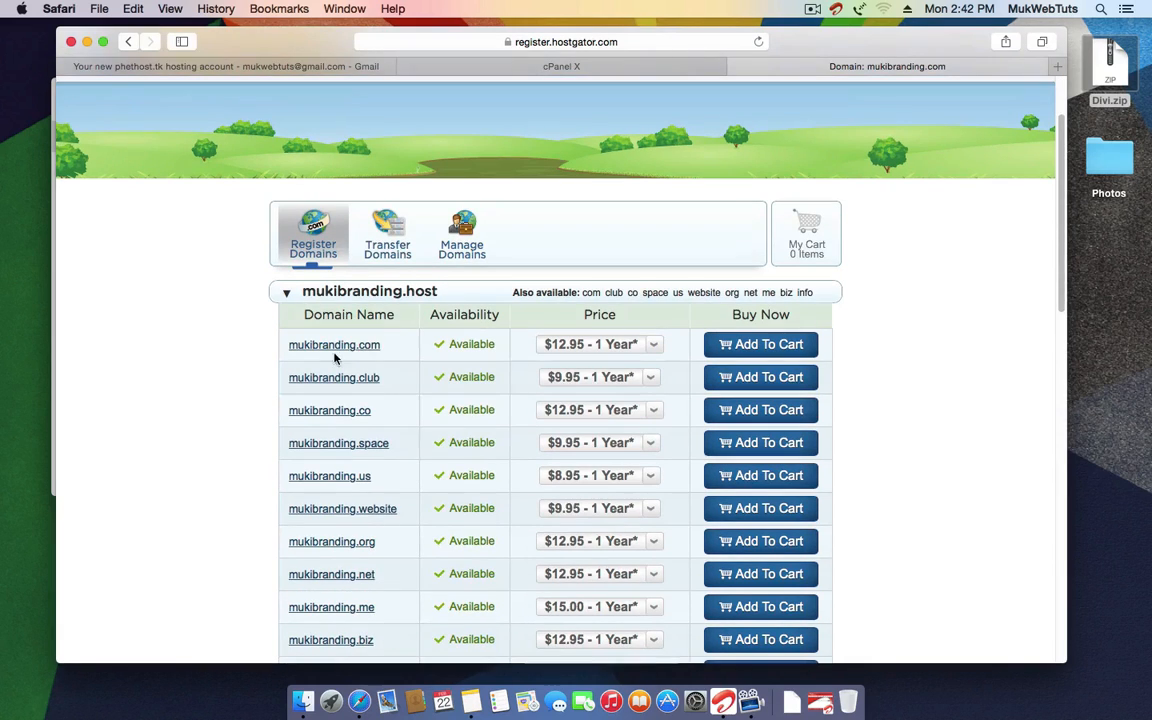
{"action": "scroll", "coordinate": [428, 308], "scroll_direction": "down", "scroll_amount": 1}
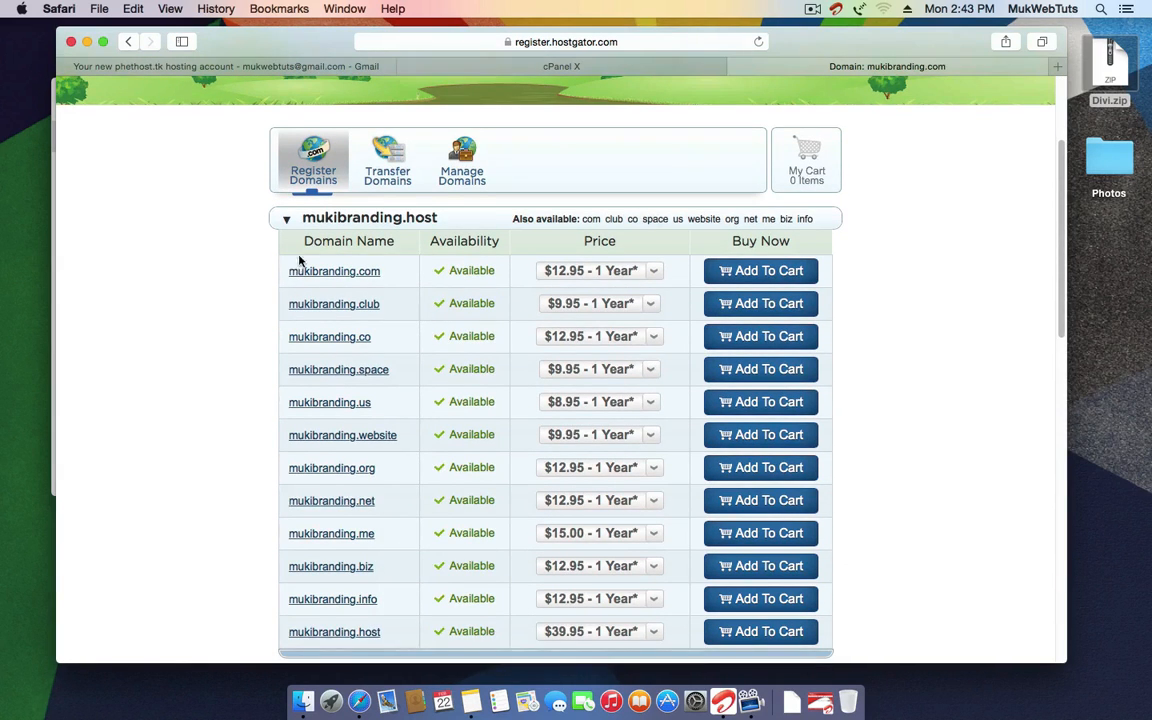
{"action": "scroll", "coordinate": [360, 315], "scroll_direction": "down", "scroll_amount": 2}
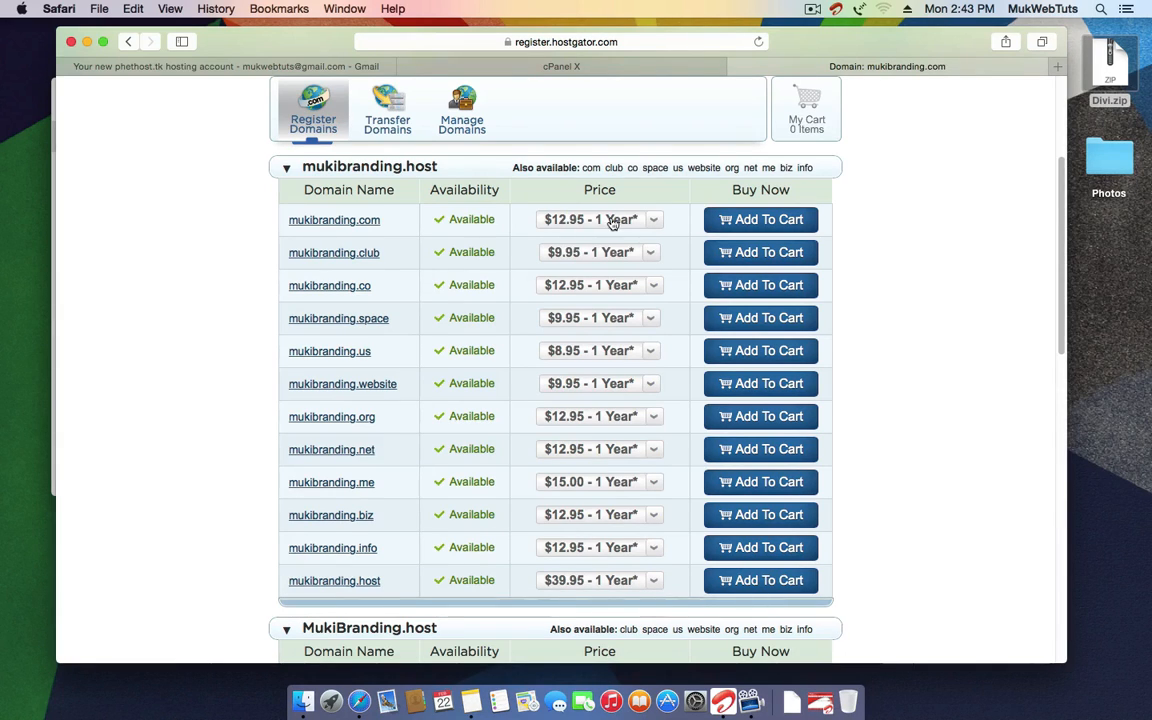
{"action": "left_click", "coordinate": [655, 220]}
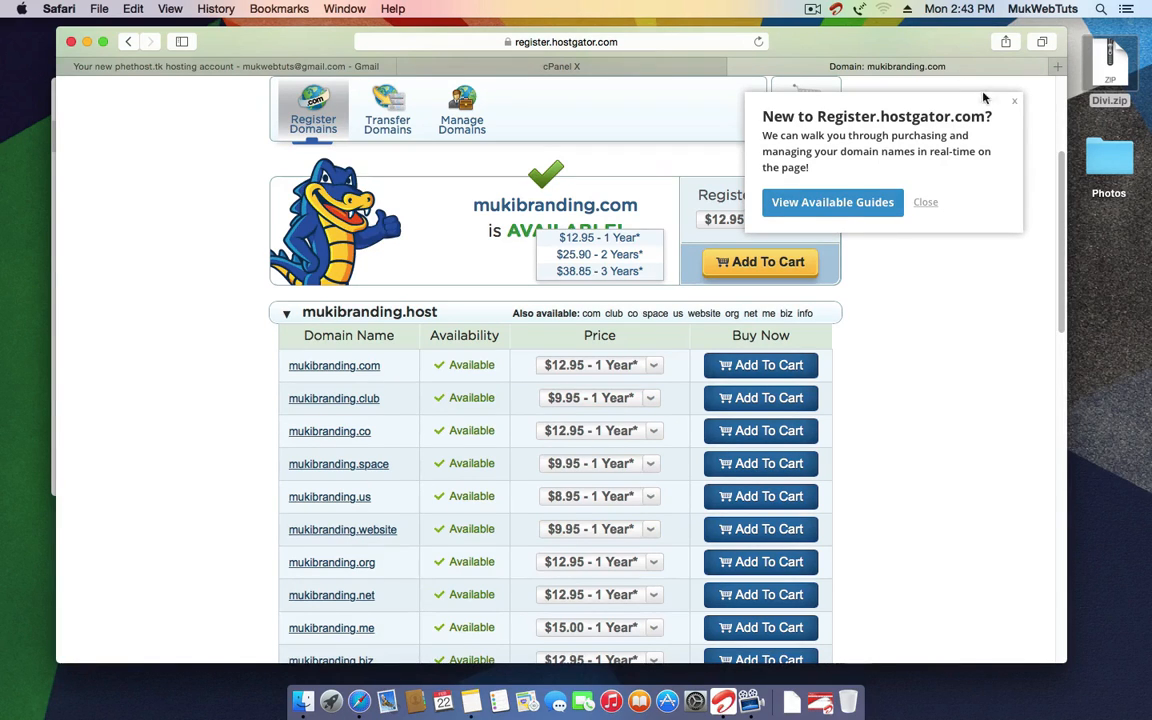
{"action": "left_click", "coordinate": [1015, 101]}
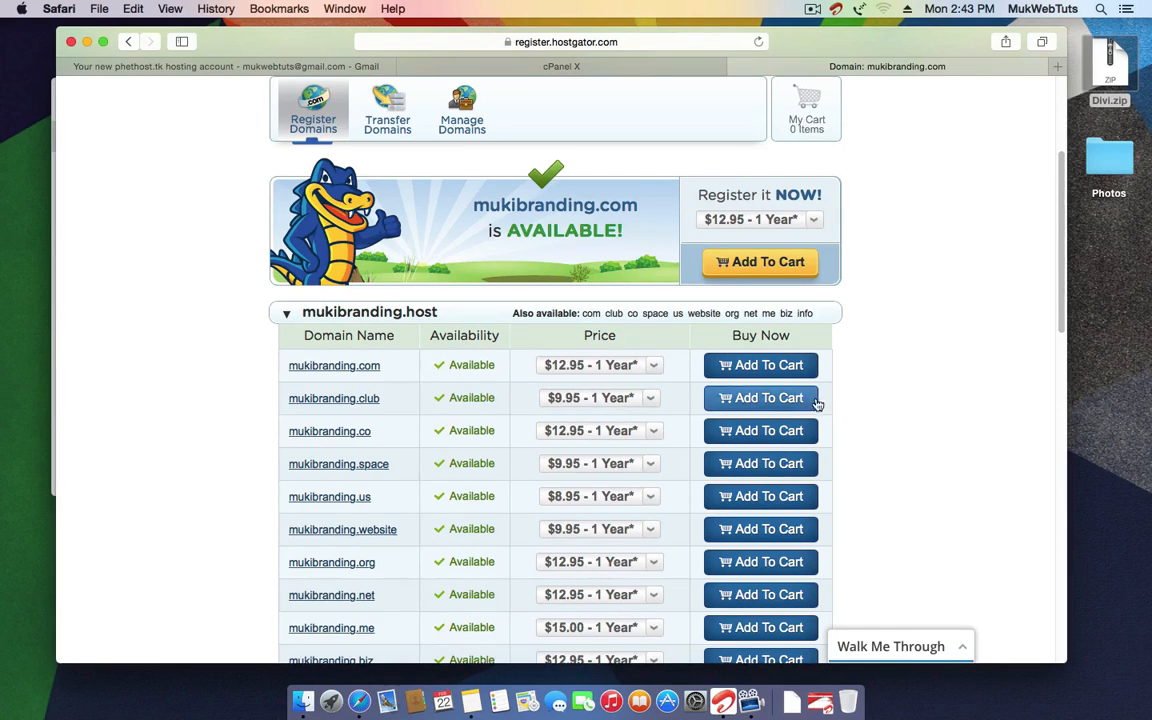
{"action": "scroll", "coordinate": [768, 396], "scroll_direction": "down", "scroll_amount": 2}
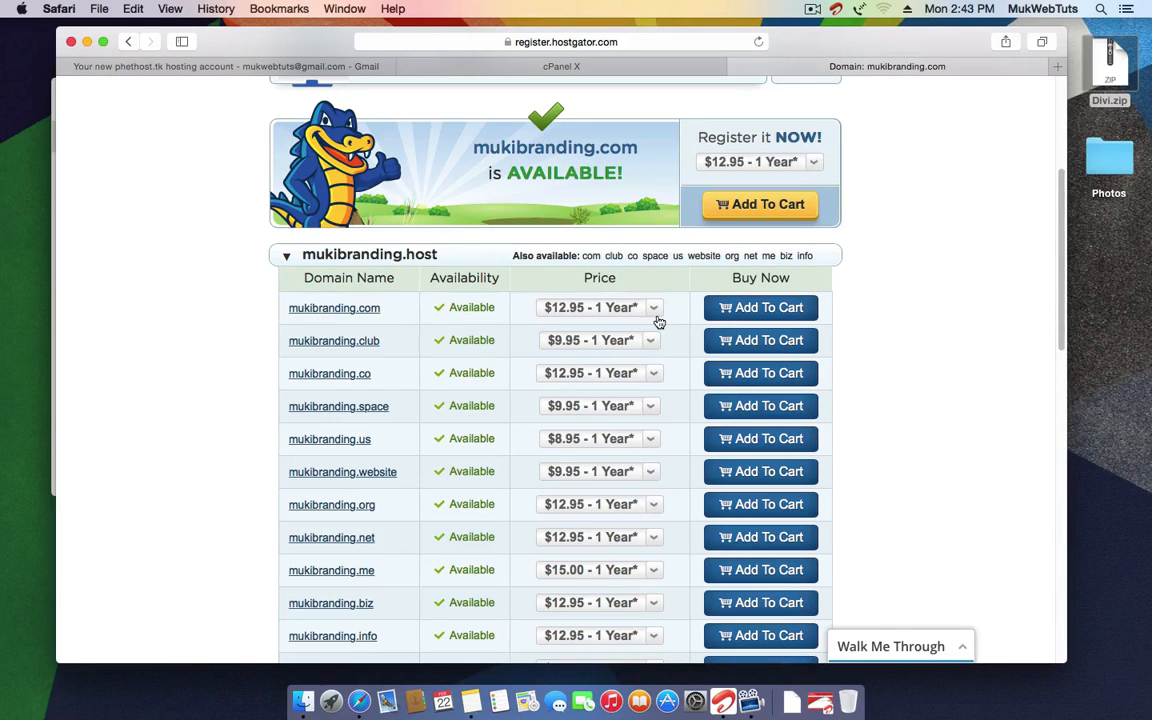
{"action": "scroll", "coordinate": [658, 319], "scroll_direction": "up", "scroll_amount": 2}
{"action": "scroll", "coordinate": [631, 362], "scroll_direction": "up", "scroll_amount": 7}
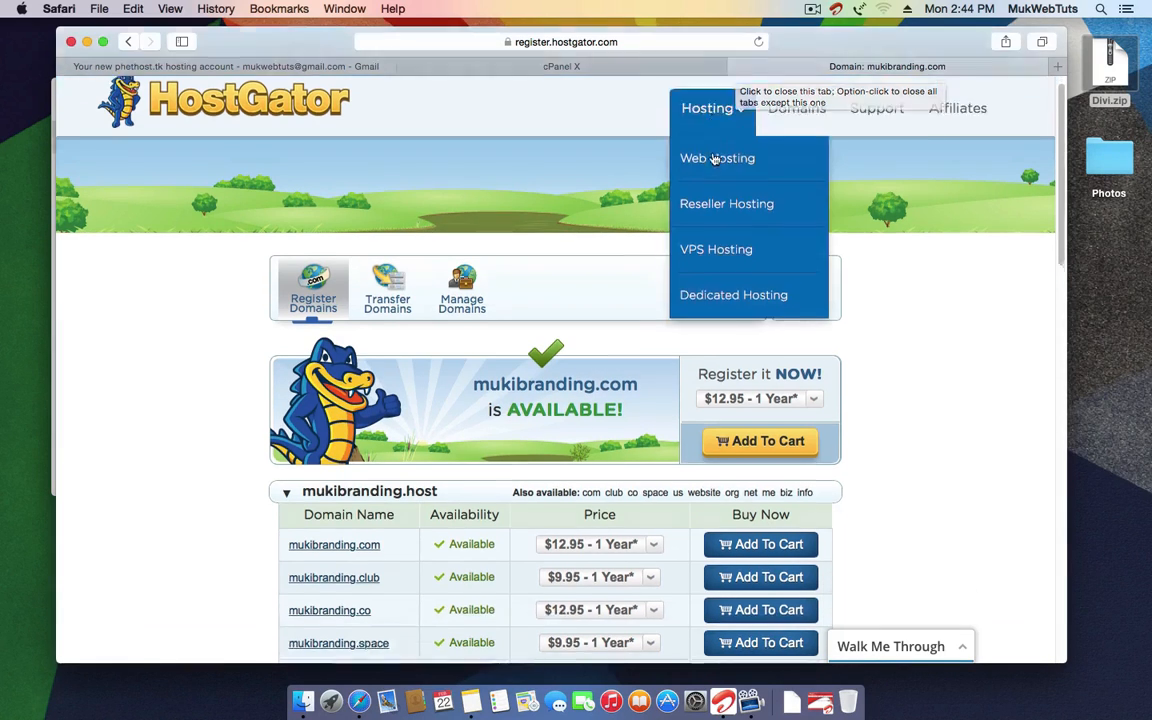
{"action": "scroll", "coordinate": [694, 296], "scroll_direction": "down", "scroll_amount": 2}
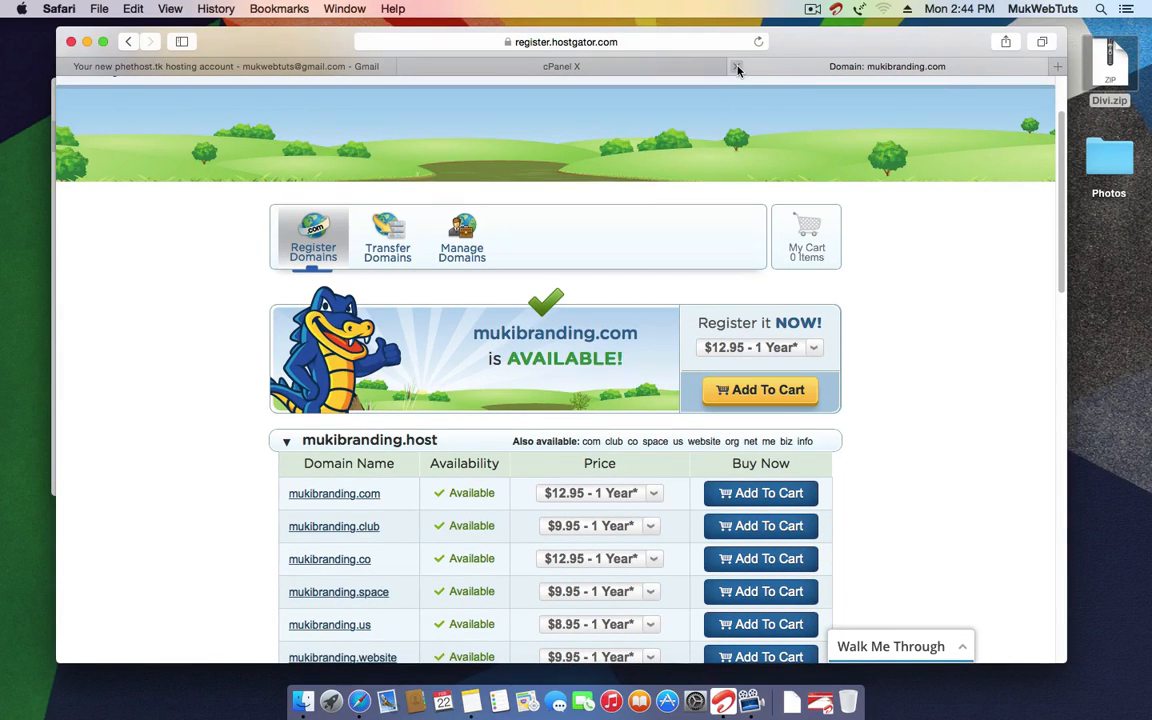
Step: Close the HostGator tab and check the main domain in cPanel's account details
{"action": "left_click", "coordinate": [737, 67]}
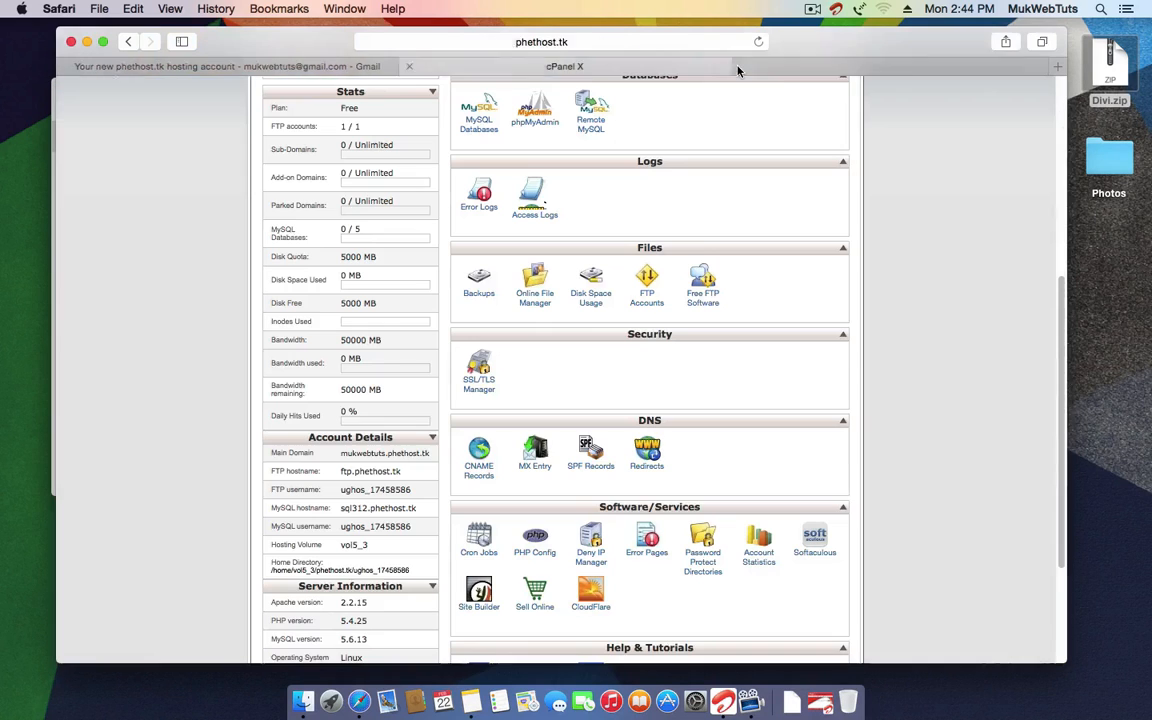
{"action": "scroll", "coordinate": [440, 360], "scroll_direction": "down", "scroll_amount": 2}
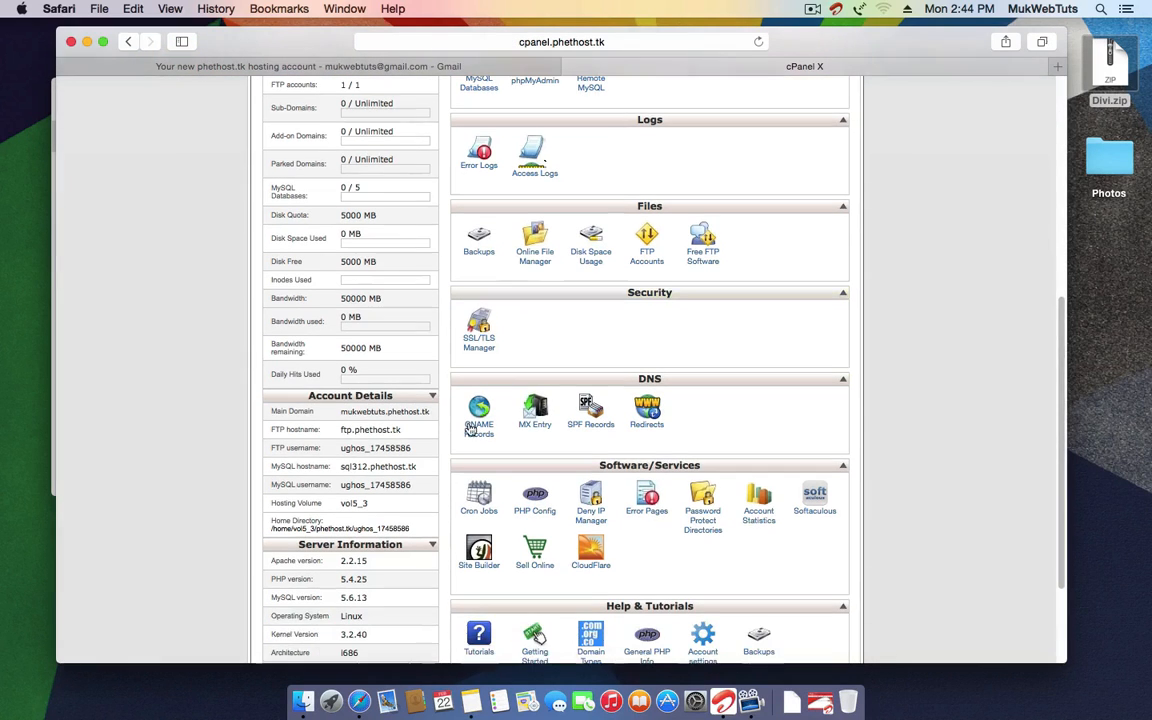
{"action": "left_click_drag", "start_coordinate": [338, 414], "coordinate": [428, 412]}
{"action": "left_click", "coordinate": [396, 412]}
{"action": "scroll", "coordinate": [385, 422], "scroll_direction": "down", "scroll_amount": 5}
{"action": "scroll", "coordinate": [427, 470], "scroll_direction": "up", "scroll_amount": 20}
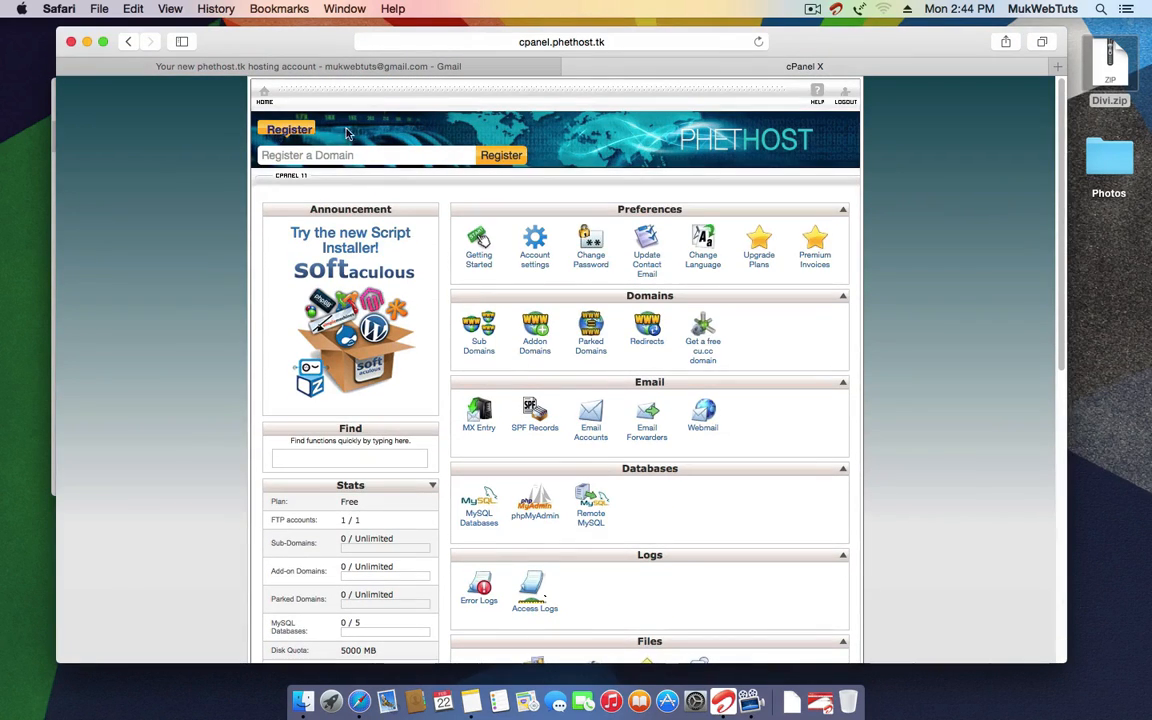
{"action": "scroll", "coordinate": [600, 240], "scroll_direction": "down", "scroll_amount": 6}
{"action": "scroll", "coordinate": [640, 262], "scroll_direction": "down", "scroll_amount": 1}
{"action": "scroll", "coordinate": [545, 260], "scroll_direction": "up", "scroll_amount": 1}
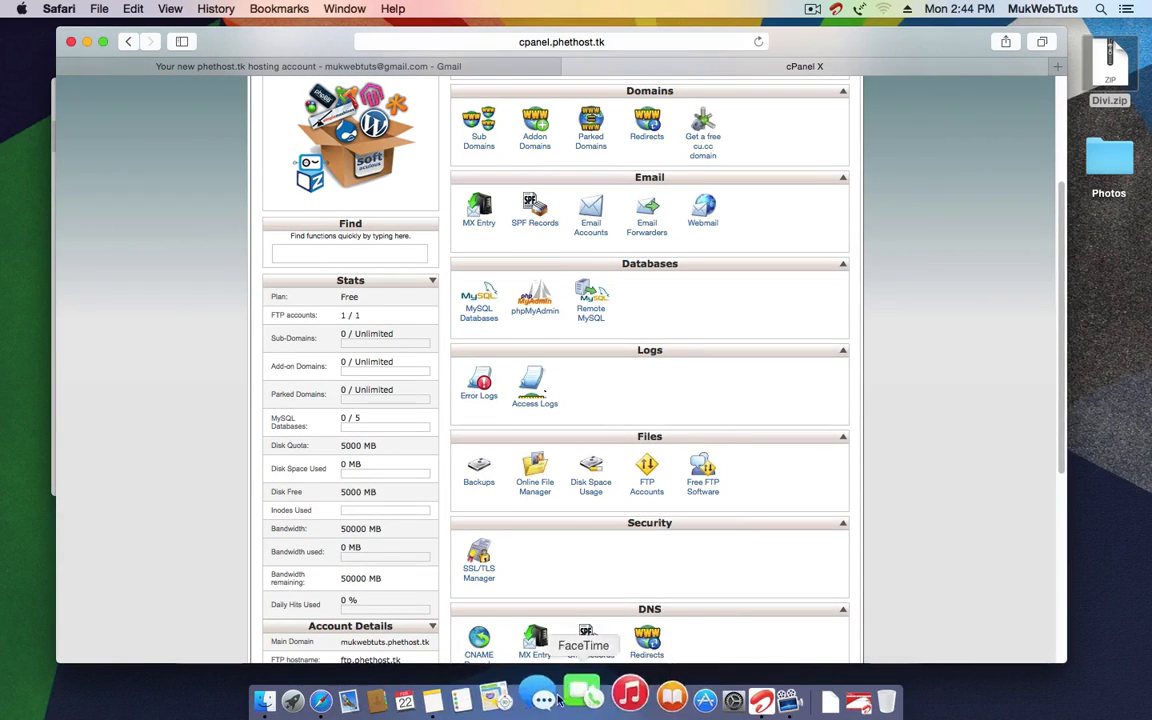
Step: Highlight the Web Hosting and Domain Name items on the Notes checklist
{"action": "left_click", "coordinate": [462, 697]}
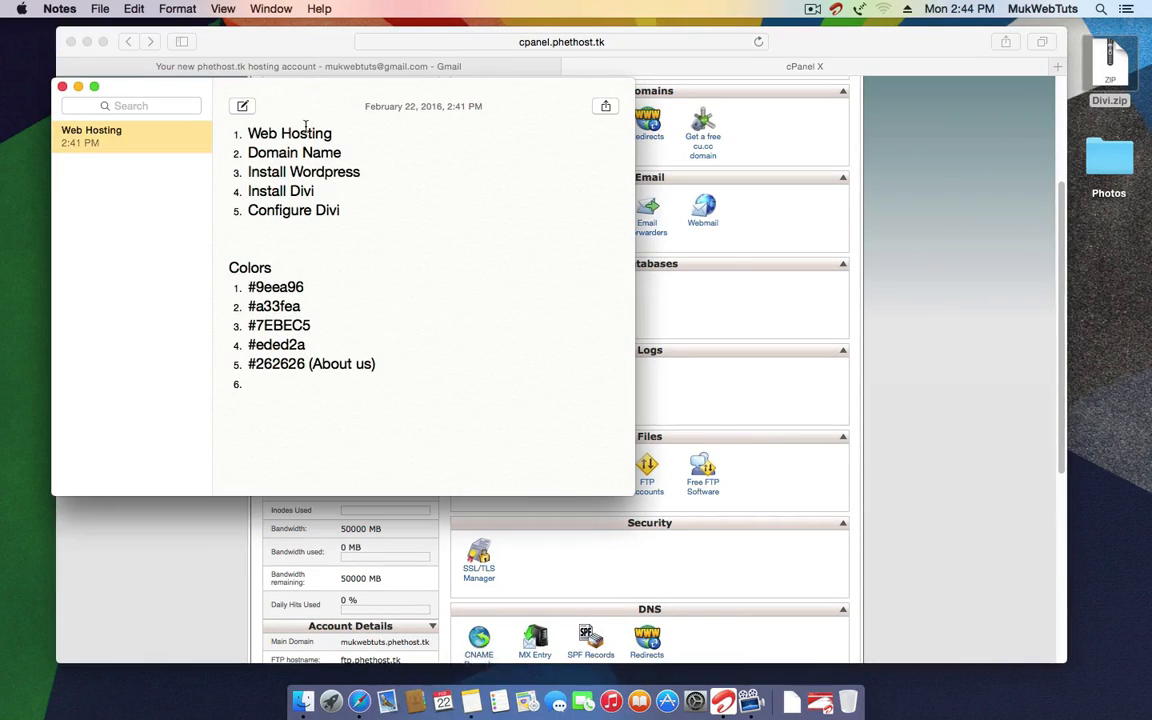
{"action": "left_click_drag", "start_coordinate": [331, 132], "coordinate": [240, 131]}
{"action": "left_click_drag", "start_coordinate": [341, 152], "coordinate": [366, 162]}
{"action": "left_click", "coordinate": [283, 169]}
Step: Return to Safari and show the Gmail inbox with the Phethost emails
{"action": "left_click", "coordinate": [857, 51]}
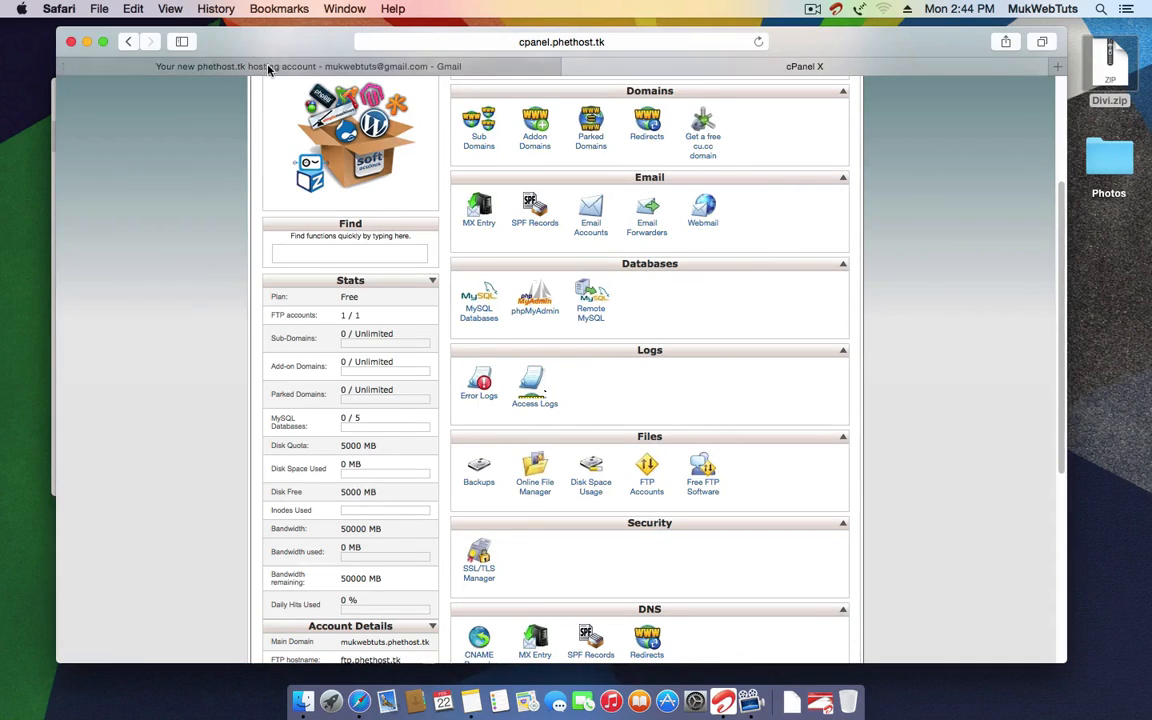
{"action": "left_click", "coordinate": [240, 62]}
{"action": "left_click", "coordinate": [245, 142]}
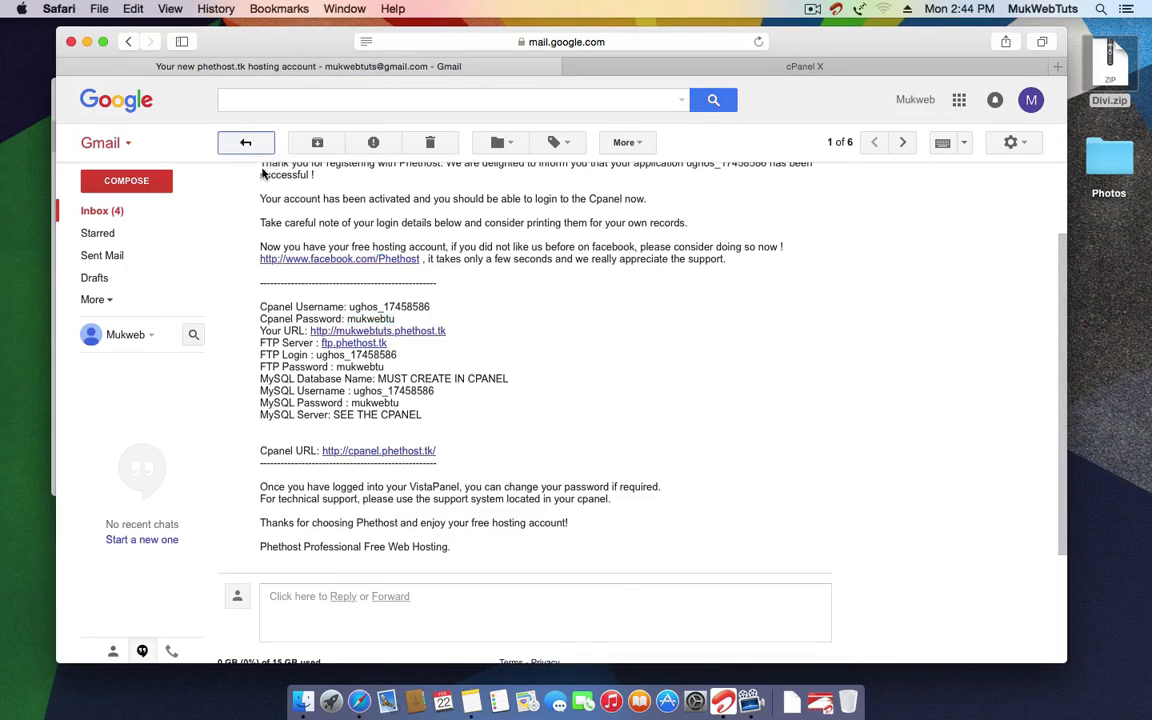
Step: Close Gmail and launch Softaculous from cPanel's Software/Services section
{"action": "left_click", "coordinate": [67, 68]}
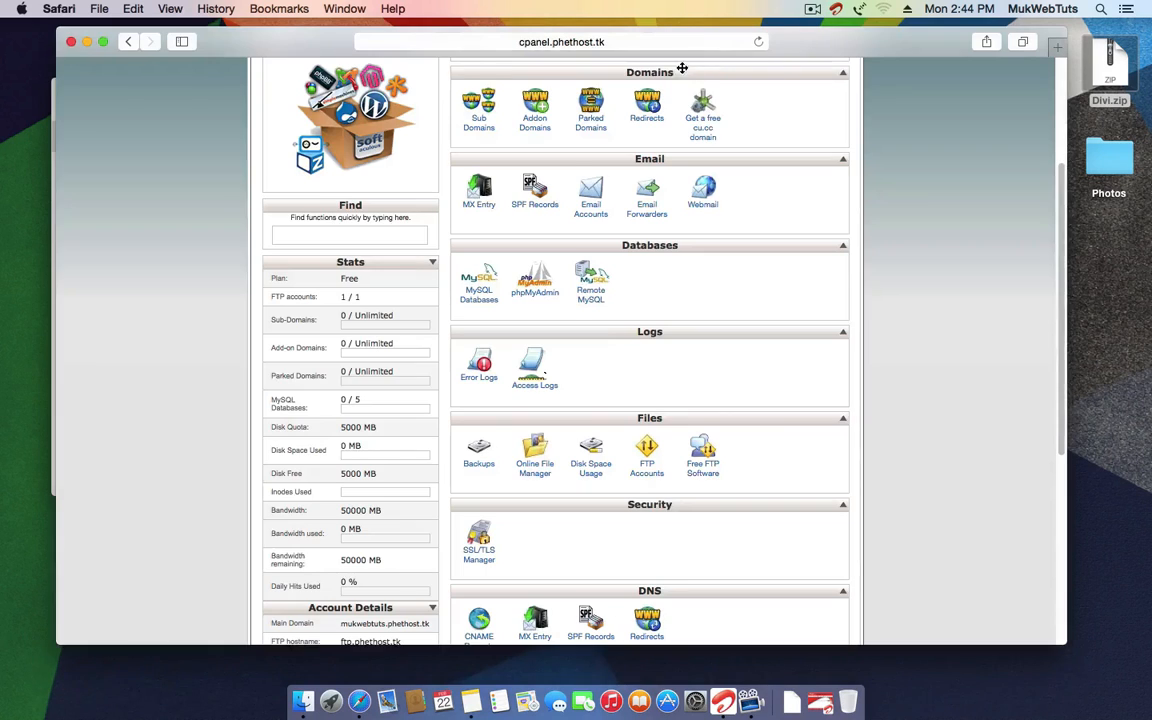
{"action": "scroll", "coordinate": [641, 453], "scroll_direction": "up", "scroll_amount": 1}
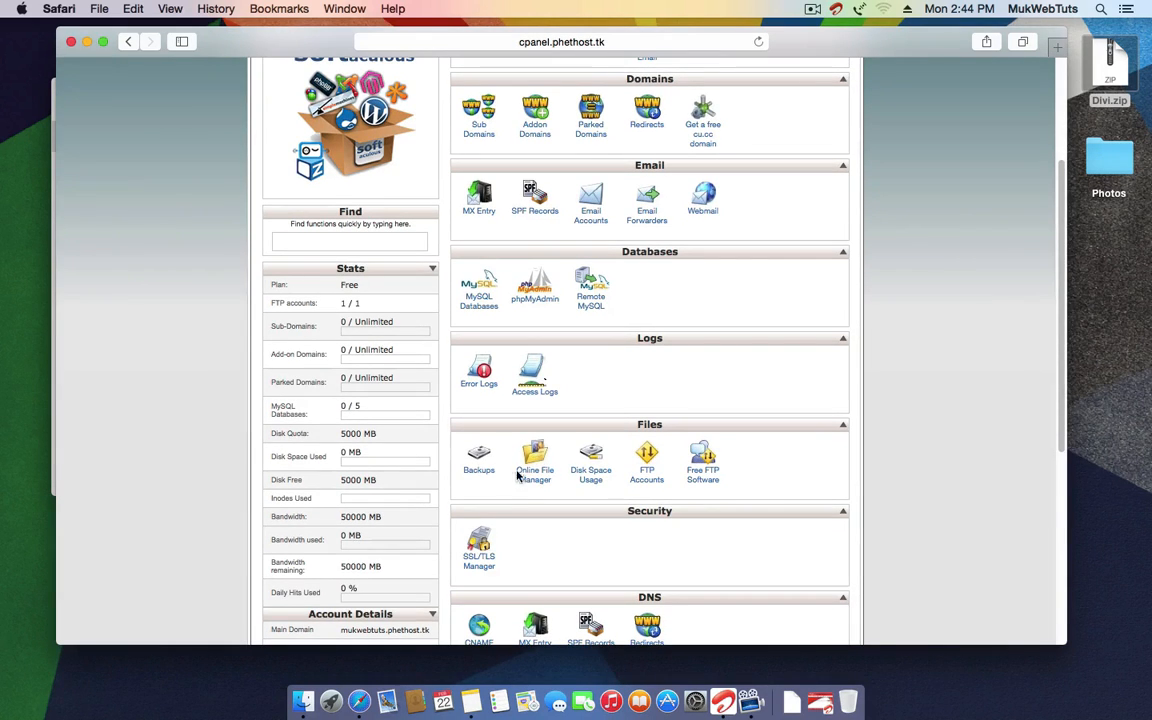
{"action": "scroll", "coordinate": [768, 491], "scroll_direction": "down", "scroll_amount": 3}
{"action": "scroll", "coordinate": [810, 620], "scroll_direction": "down", "scroll_amount": 1}
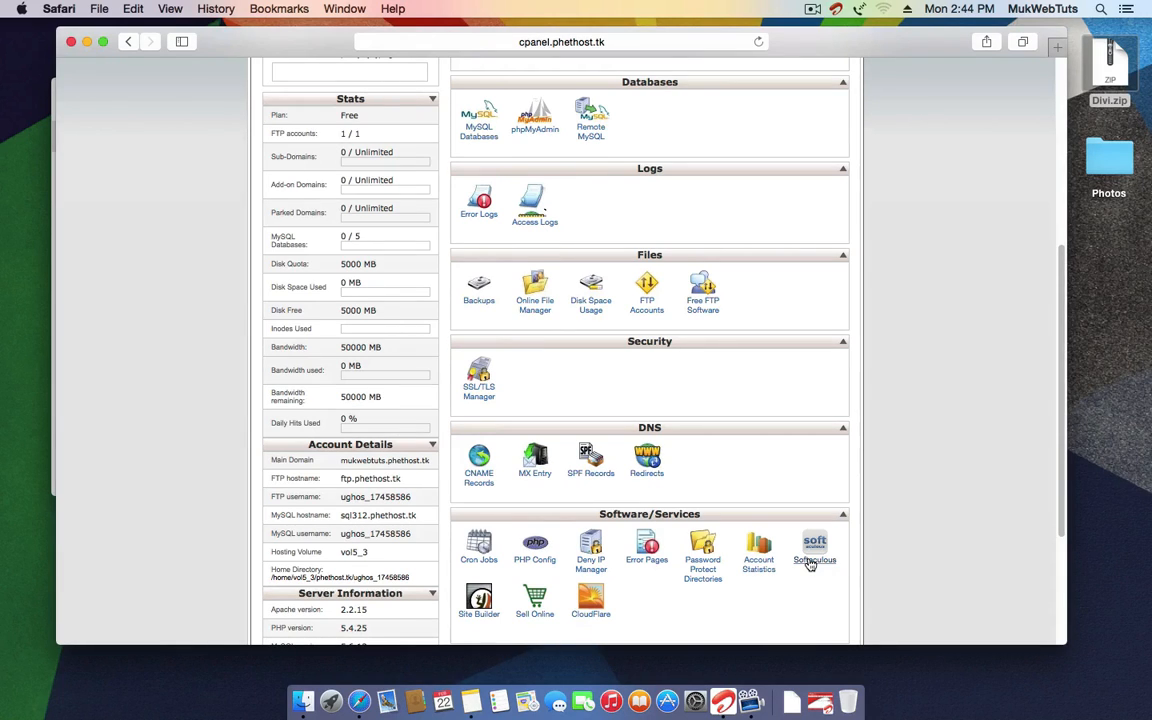
{"action": "left_click", "coordinate": [810, 562]}
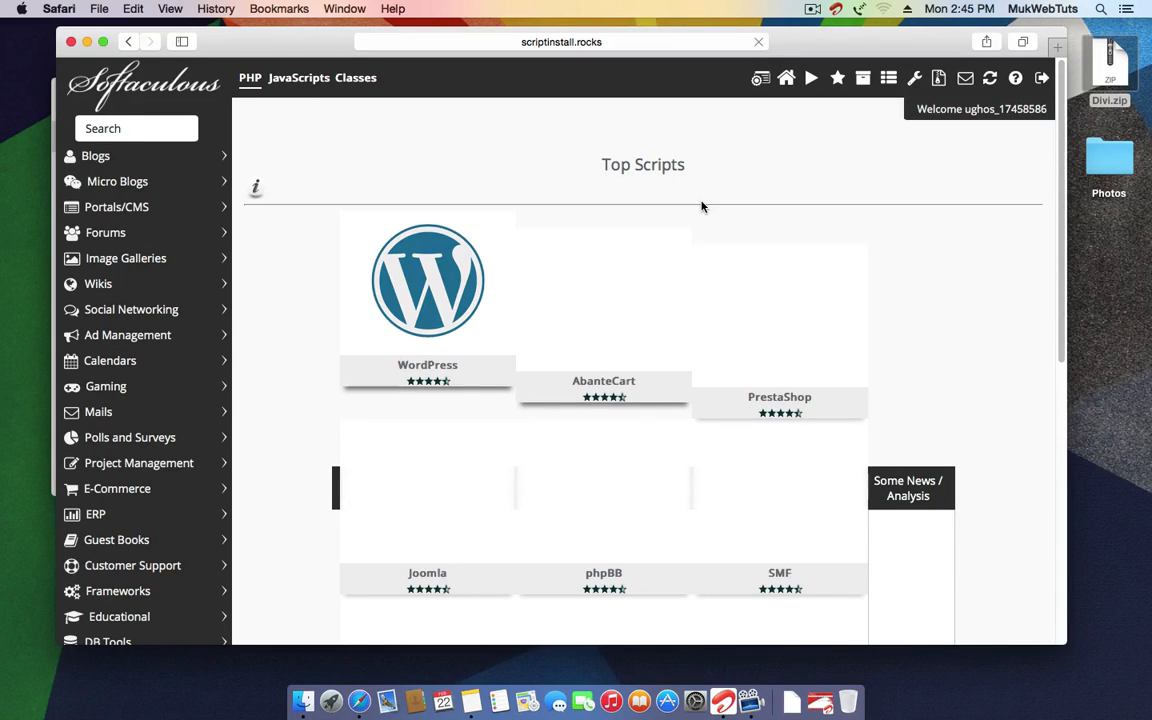
Step: Start a WordPress install from Softaculous's Top Scripts
{"action": "mouse_move", "coordinate": [415, 344]}
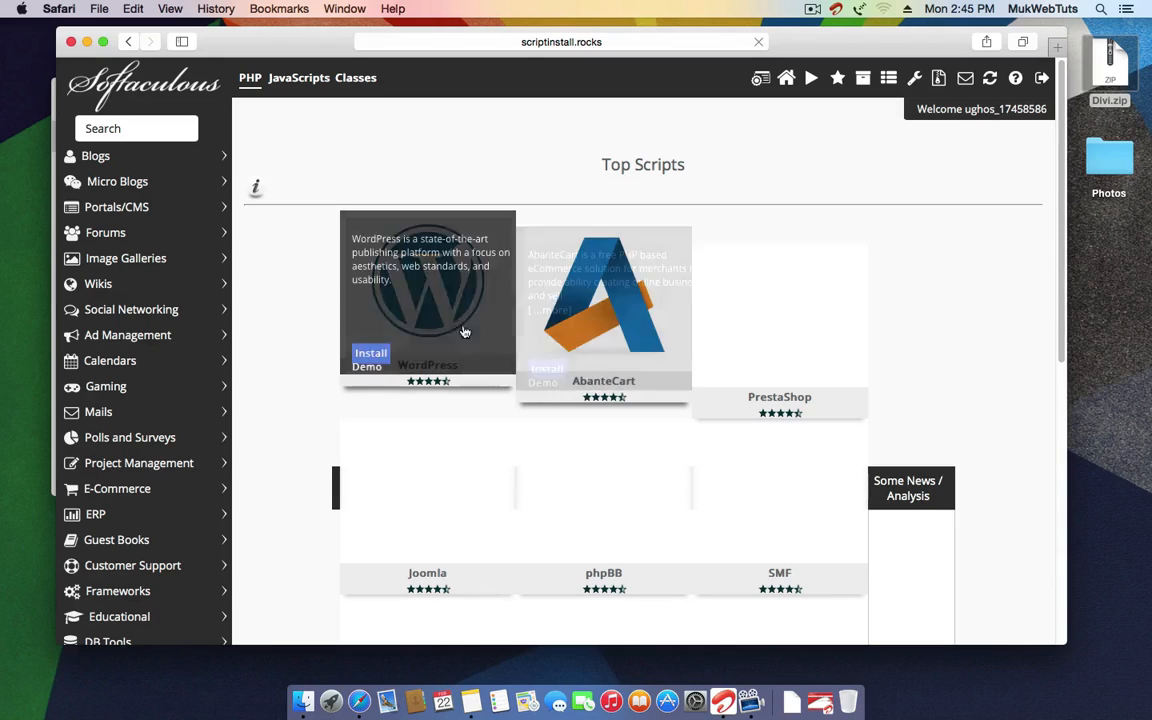
{"action": "left_click", "coordinate": [371, 355]}
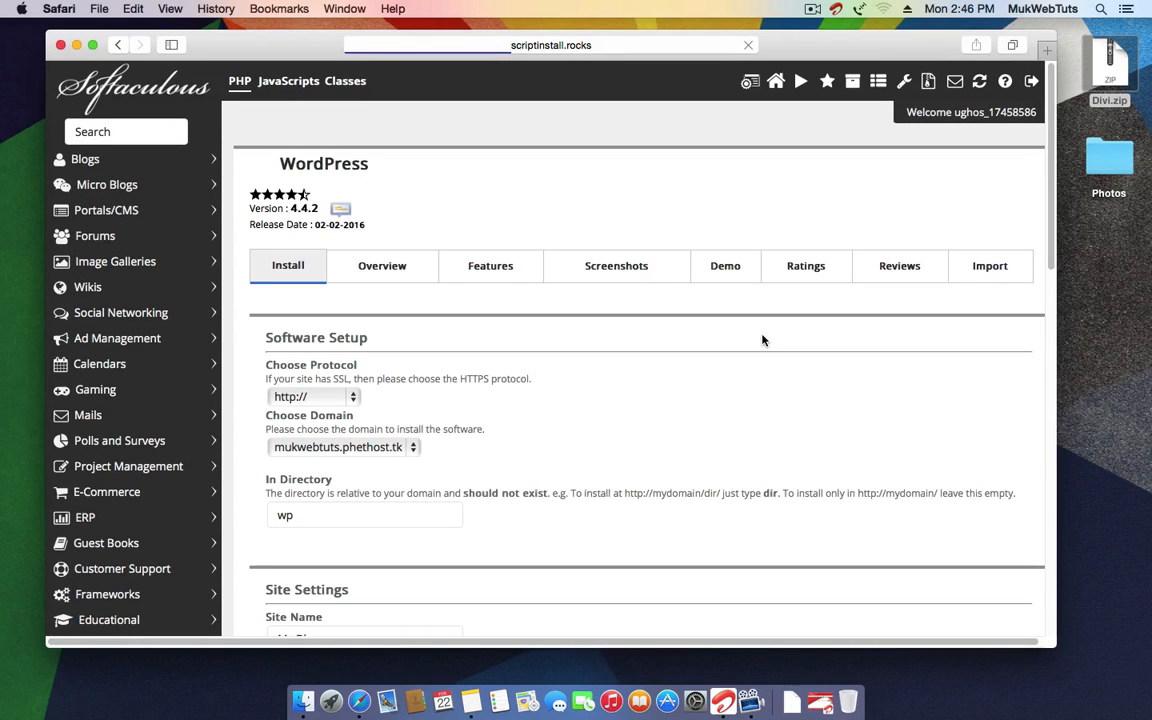
{"action": "scroll", "coordinate": [751, 342], "scroll_direction": "down", "scroll_amount": 2}
{"action": "left_click", "coordinate": [312, 324]}
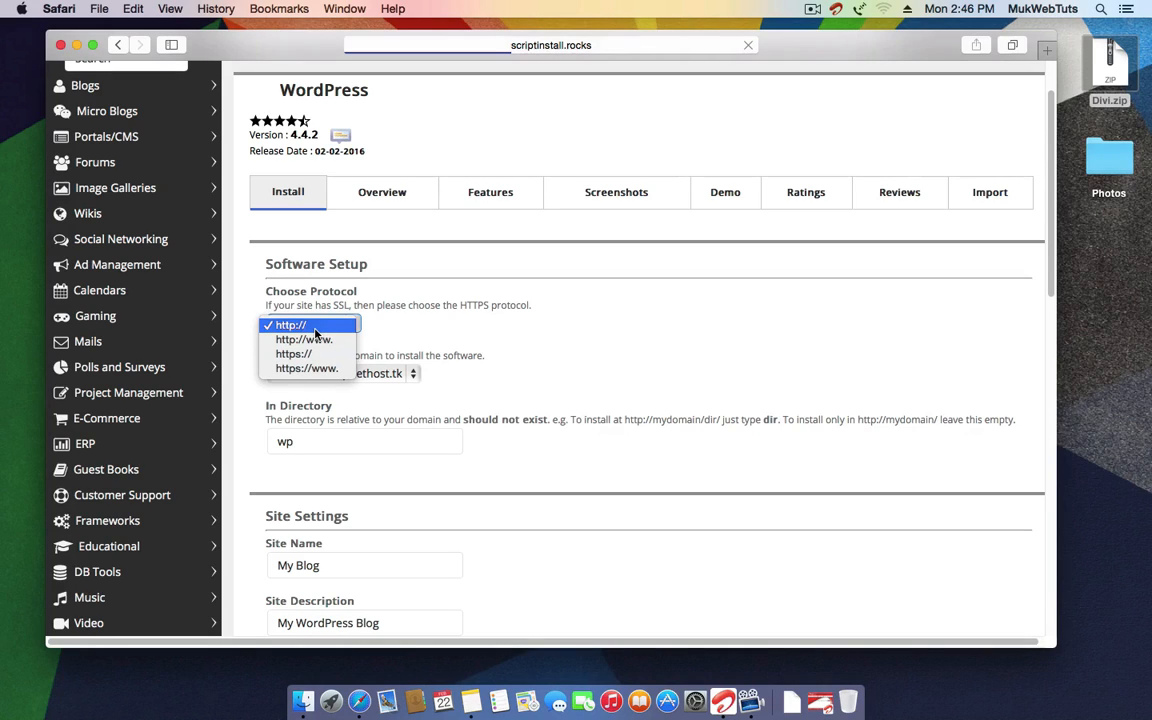
{"action": "left_click", "coordinate": [314, 328]}
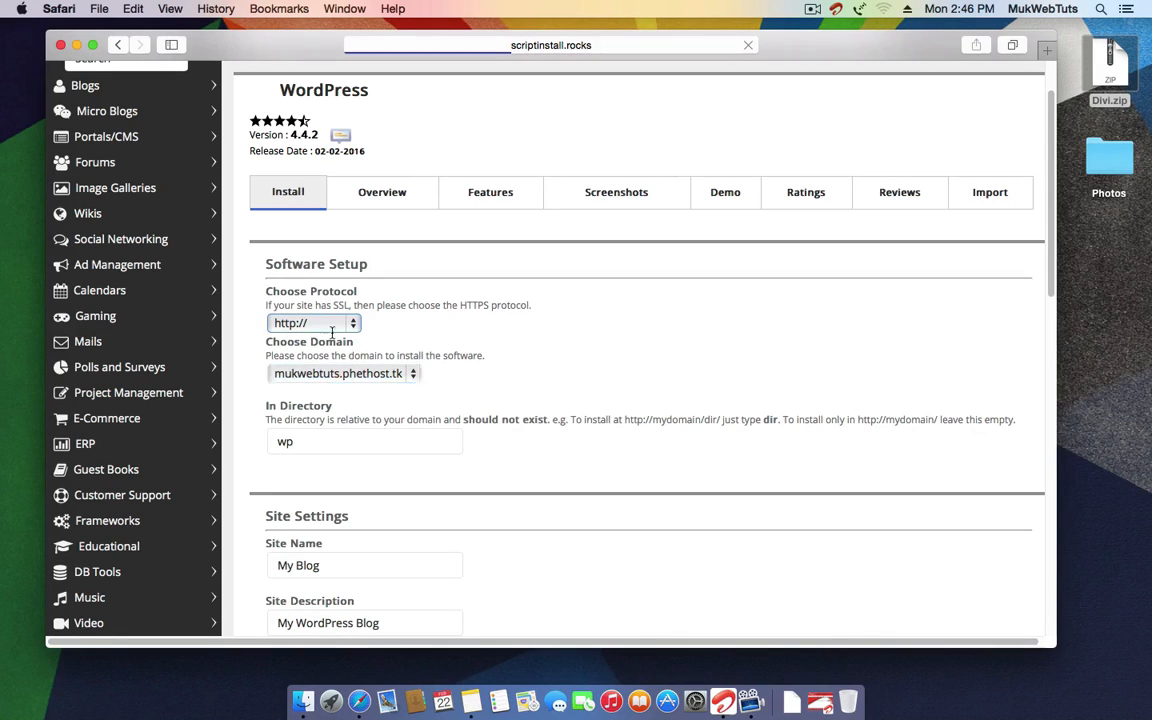
{"action": "left_click", "coordinate": [390, 374]}
{"action": "left_click", "coordinate": [385, 375]}
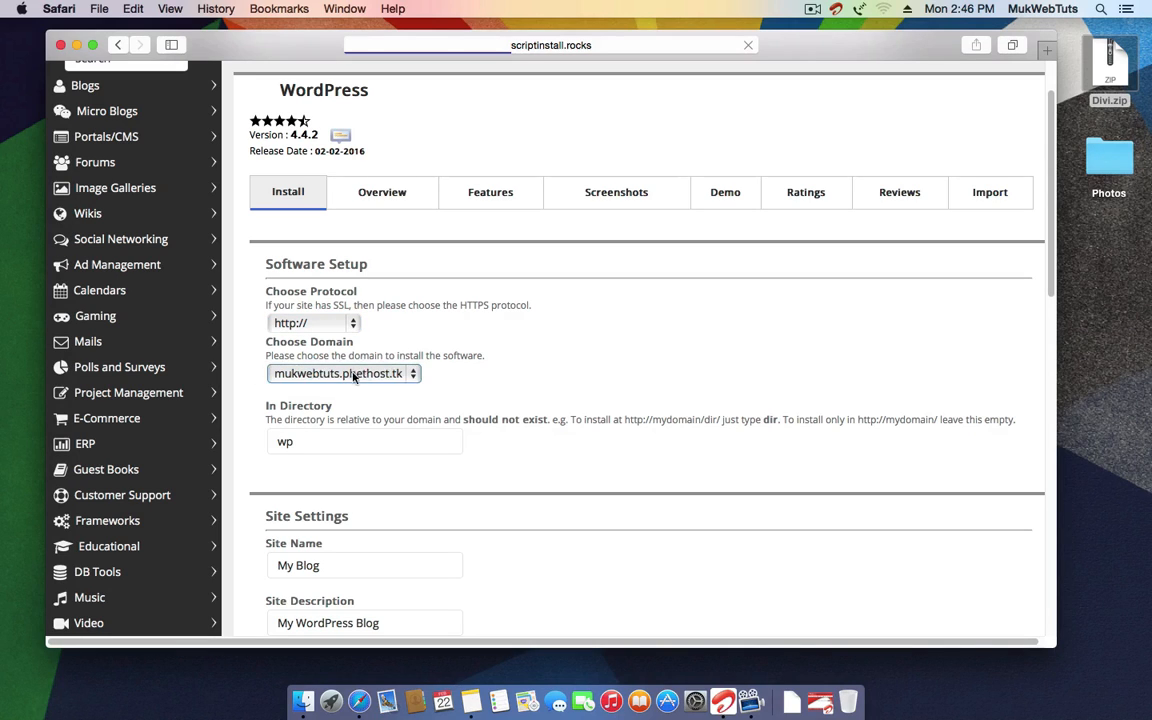
{"action": "scroll", "coordinate": [300, 385], "scroll_direction": "down", "scroll_amount": 1}
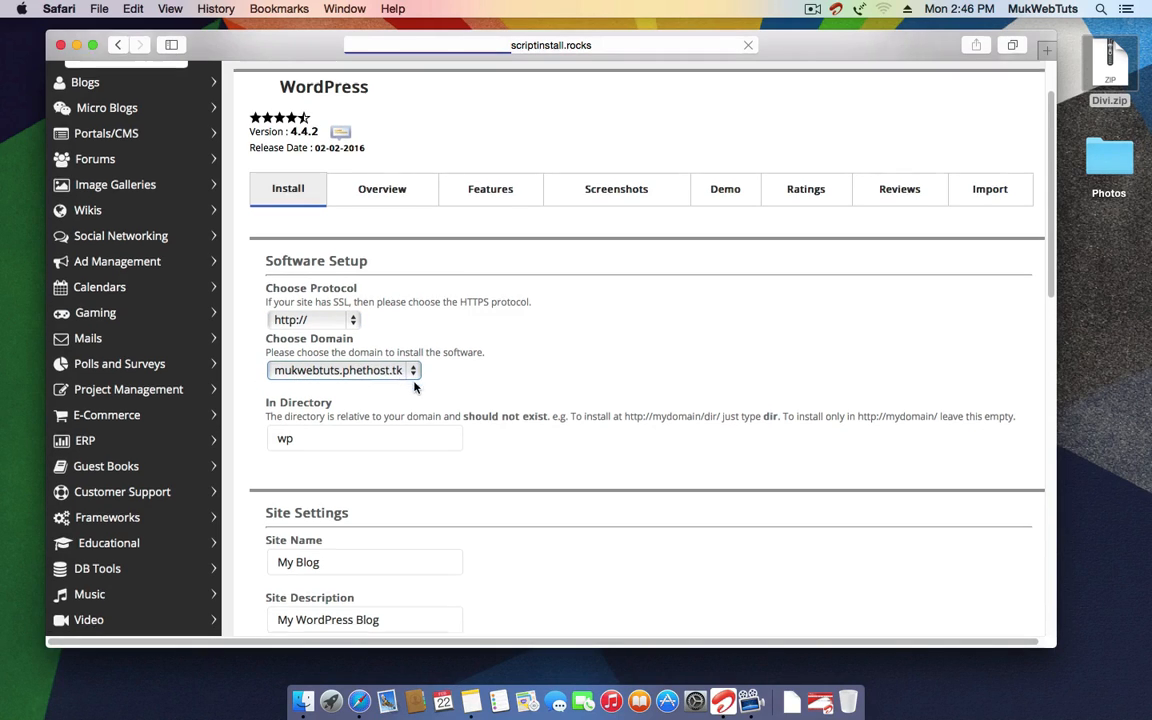
{"action": "left_click", "coordinate": [310, 402]}
{"action": "left_click_drag", "start_coordinate": [310, 402], "coordinate": [256, 395]}
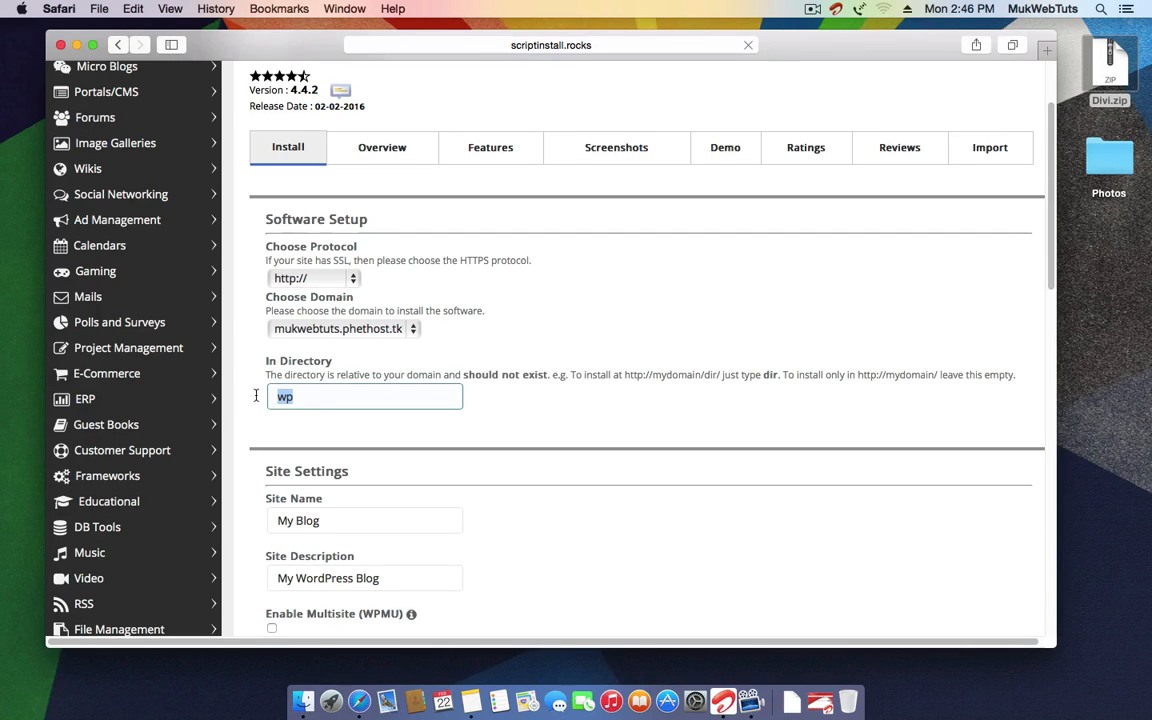
{"action": "key", "text": "BackSpace"}
{"action": "scroll", "coordinate": [350, 428], "scroll_direction": "down", "scroll_amount": 1}
{"action": "scroll", "coordinate": [350, 428], "scroll_direction": "down", "scroll_amount": 2}
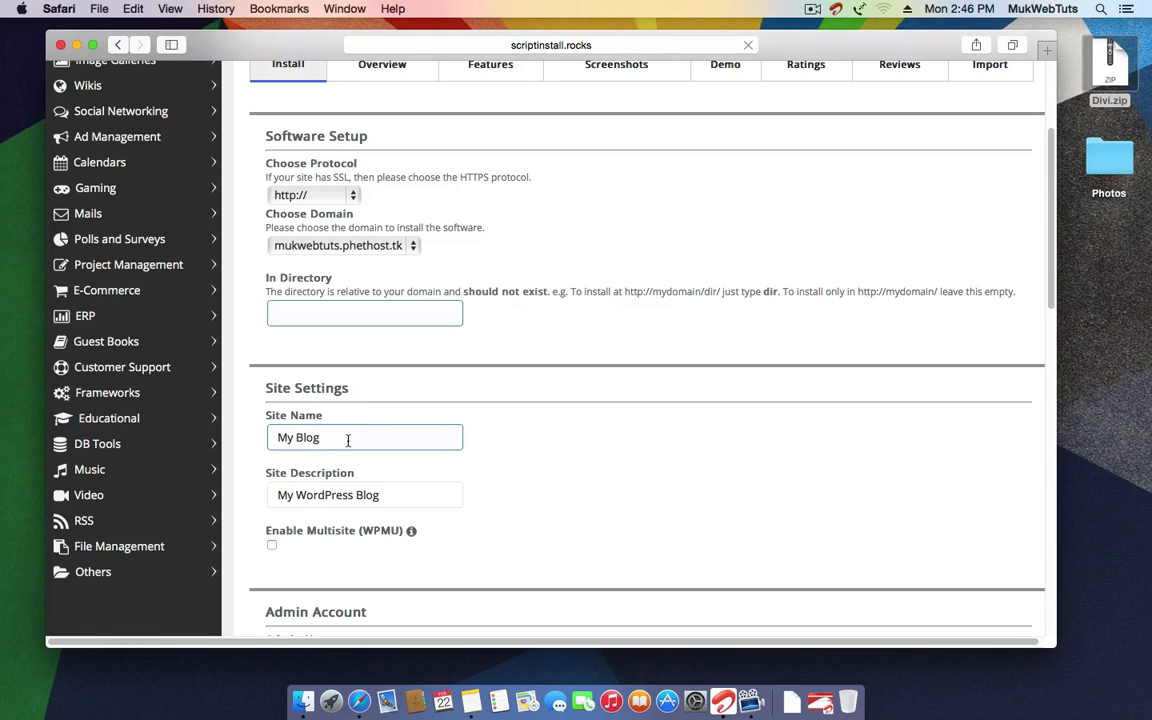
Step: Set Site Name to 'Branding' and Site Description to 'All the Company branding you can get'
{"action": "left_click_drag", "start_coordinate": [352, 436], "coordinate": [251, 437]}
{"action": "type", "text": "Br"}
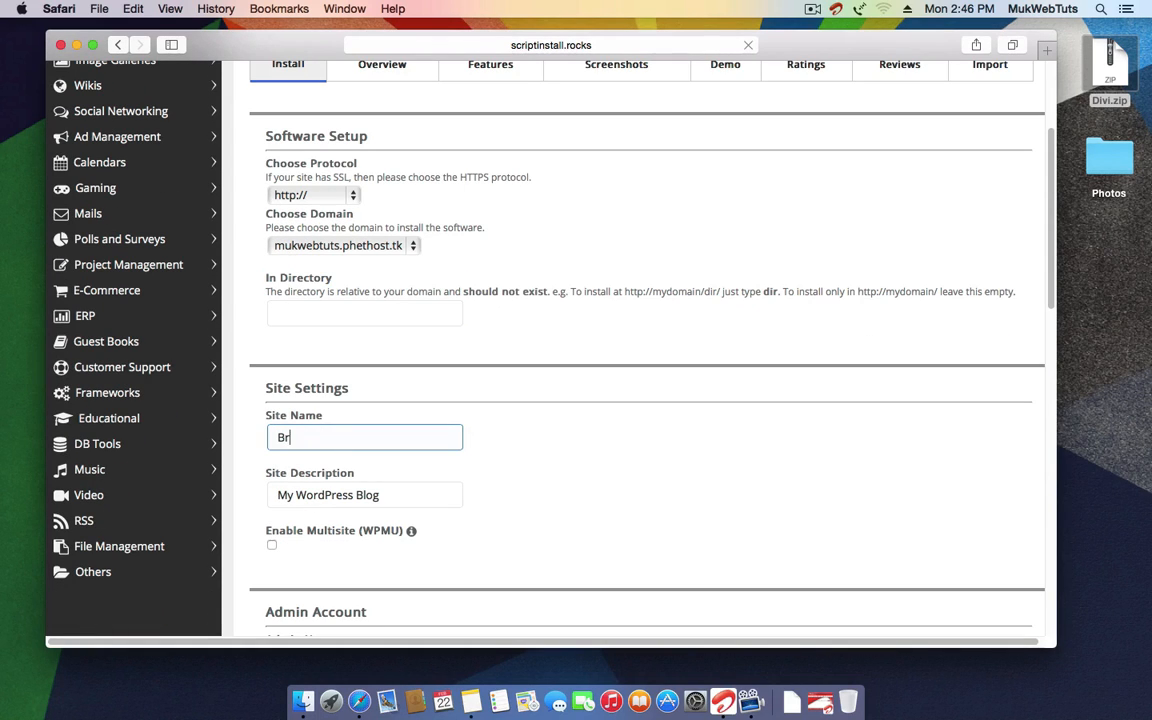
{"action": "type", "text": "anding"}
{"action": "key", "text": "Tab"}
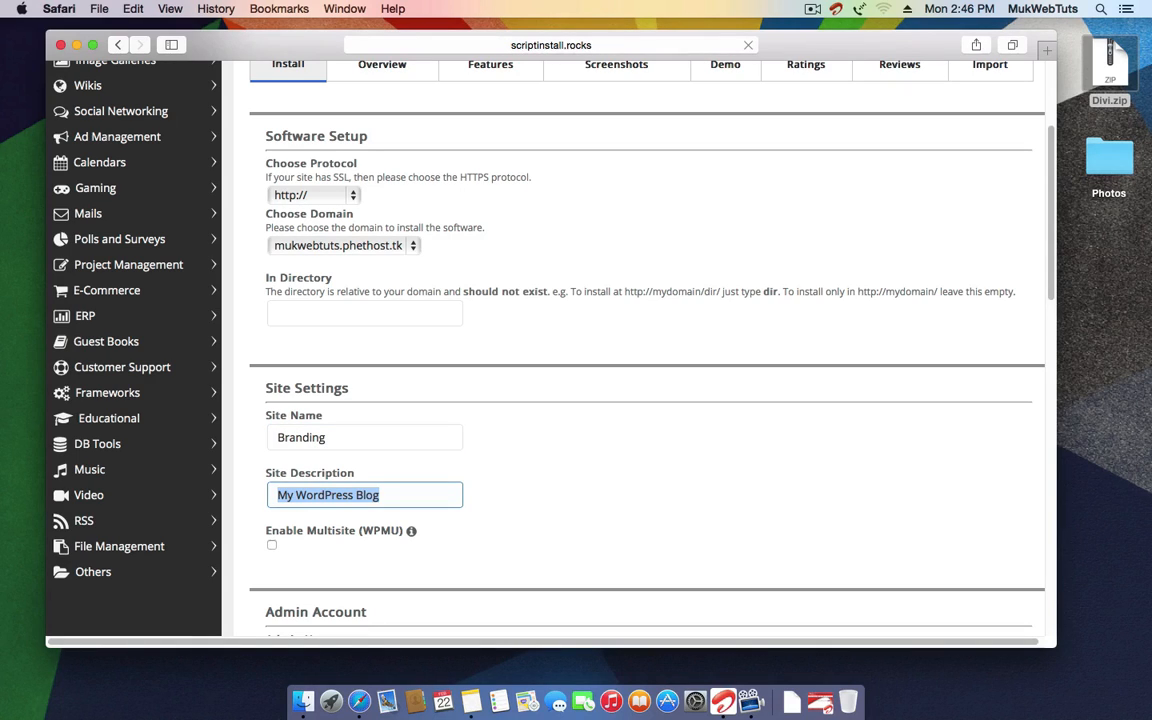
{"action": "type", "text": "All"}
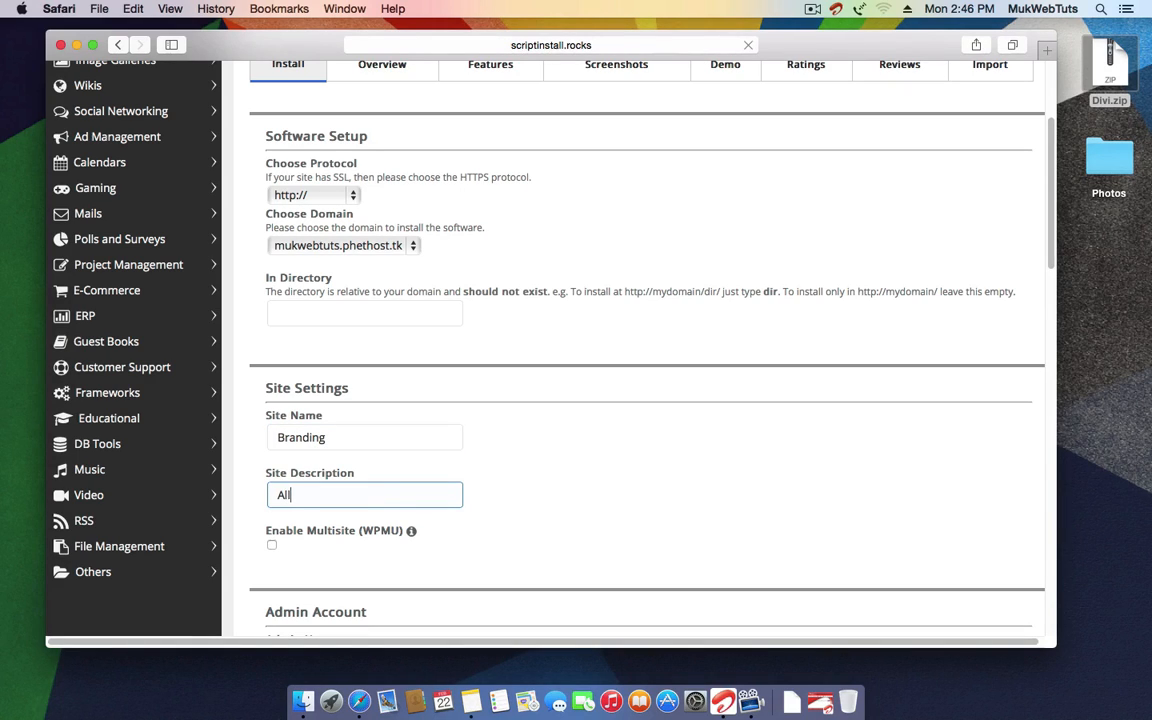
{"action": "type", "text": " the gr"}
{"action": "key", "text": "BackSpace"}
{"action": "key", "text": "BackSpace"}
{"action": "type", "text": "b"}
{"action": "key", "text": "BackSpace"}
{"action": "type", "text": "Com"}
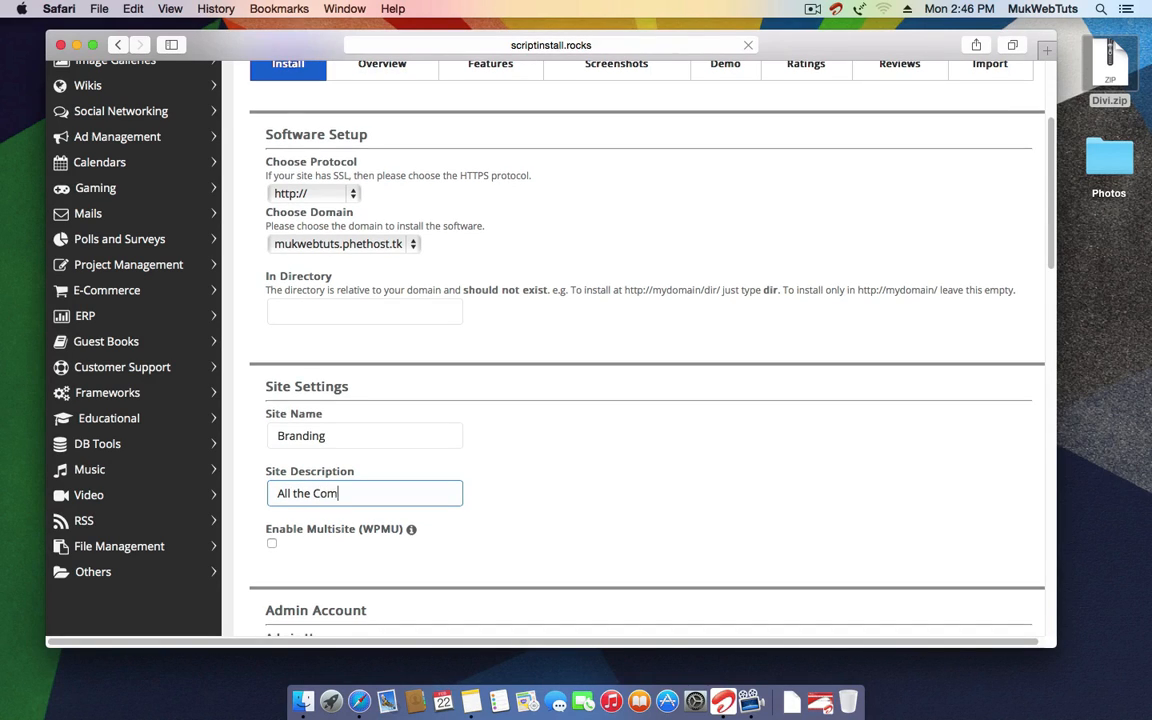
{"action": "type", "text": "pany branding you v"}
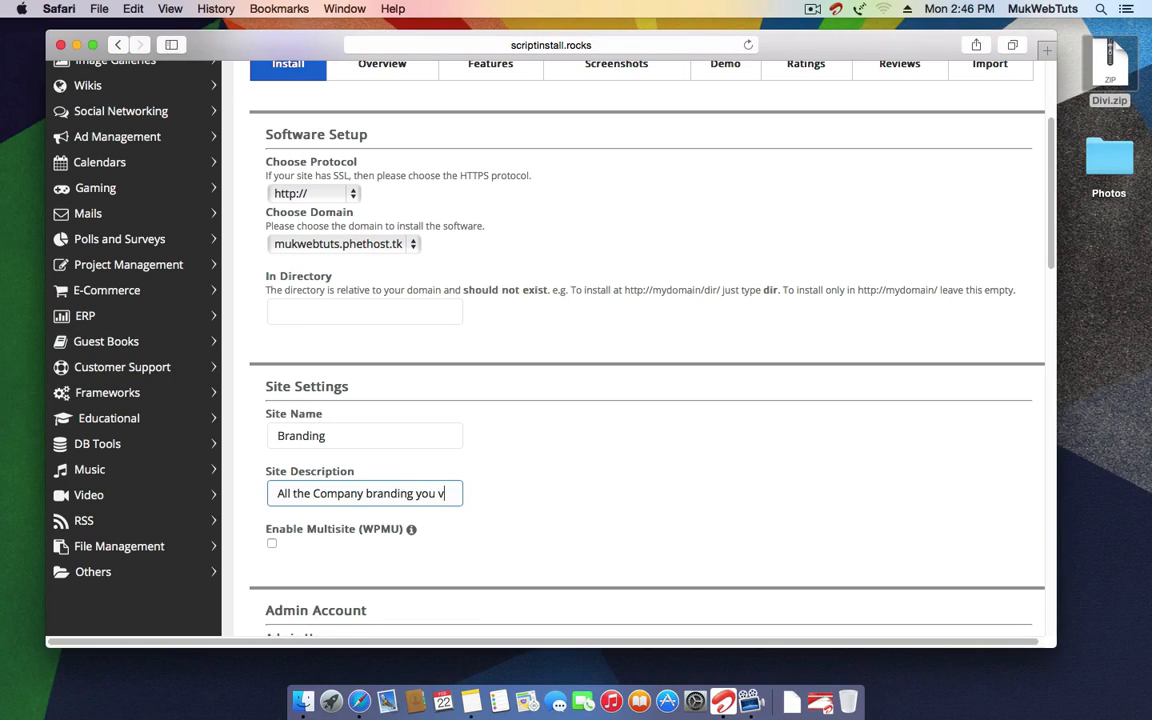
{"action": "key", "text": "BackSpace"}
{"action": "type", "text": "can get"}
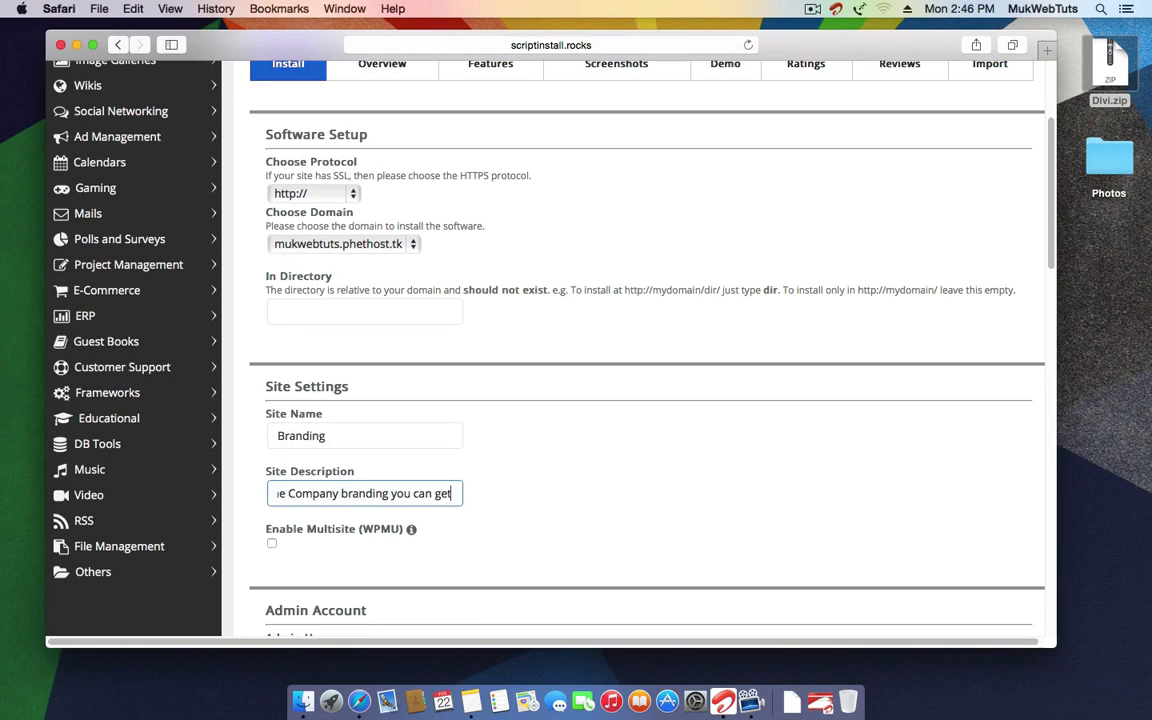
{"action": "scroll", "coordinate": [489, 535], "scroll_direction": "down", "scroll_amount": 5}
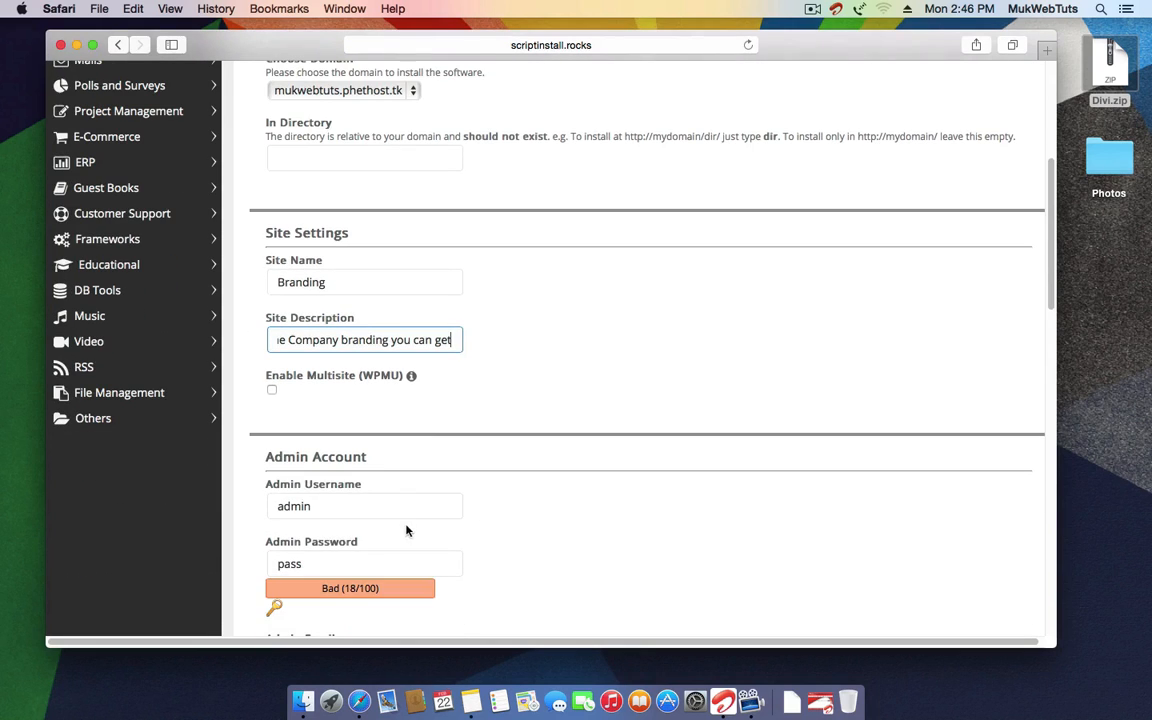
Step: Replace the default admin username and admin password with new credentials
{"action": "left_click", "coordinate": [373, 503]}
{"action": "scroll", "coordinate": [373, 503], "scroll_direction": "down", "scroll_amount": 1}
{"action": "double_click", "coordinate": [320, 464]}
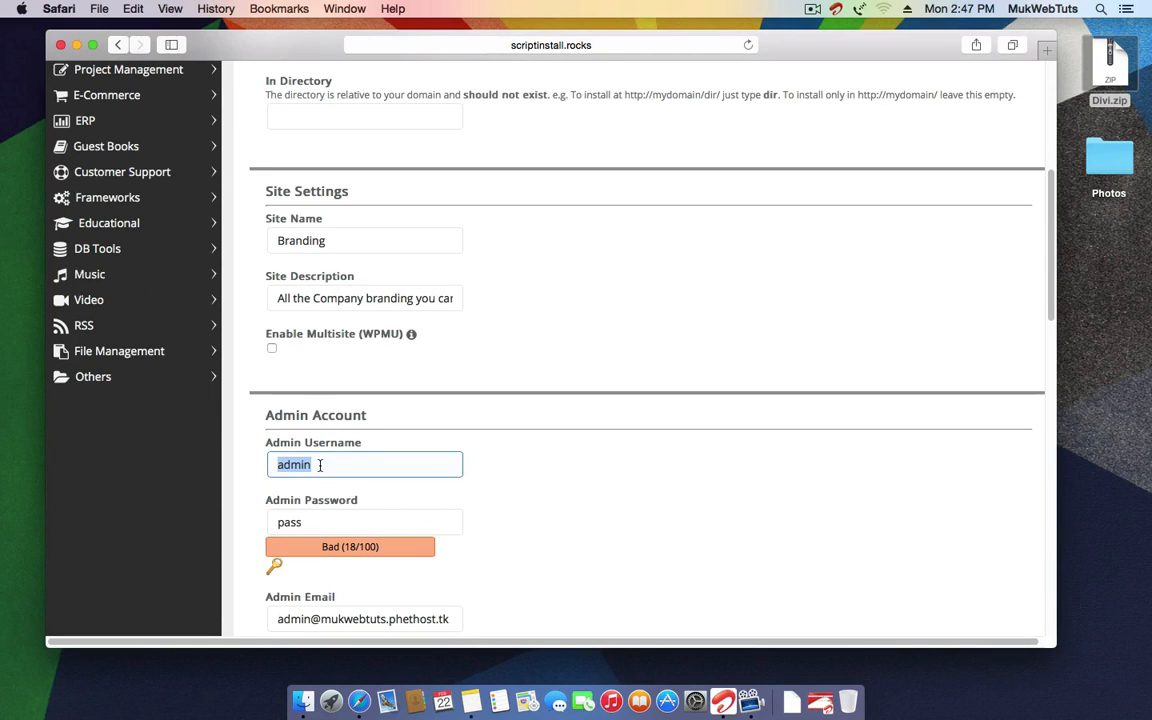
{"action": "type", "text": "Mukwebtuts"}
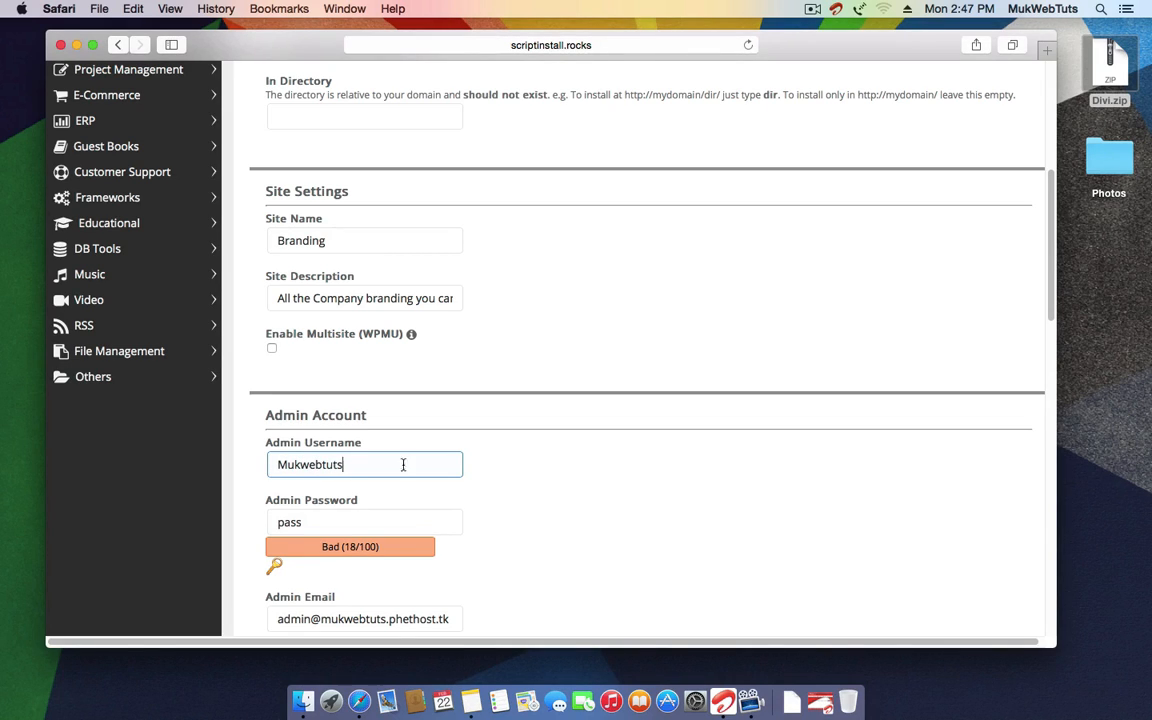
{"action": "left_click", "coordinate": [349, 520]}
{"action": "key", "text": "Tab"}
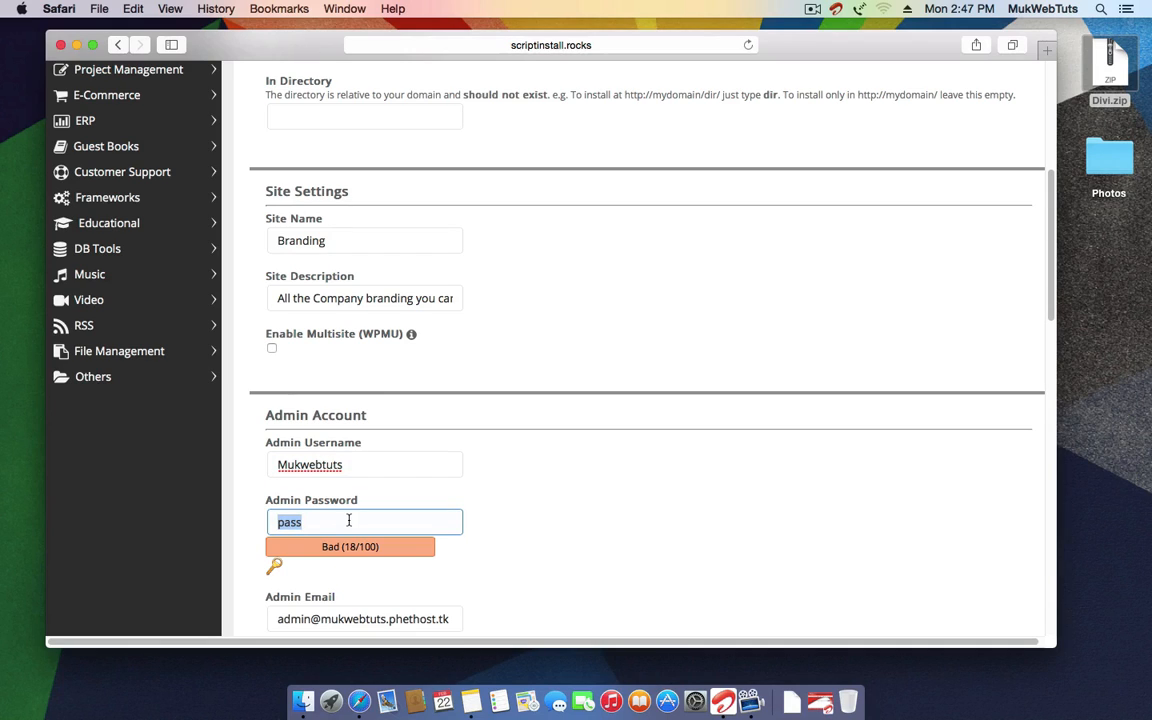
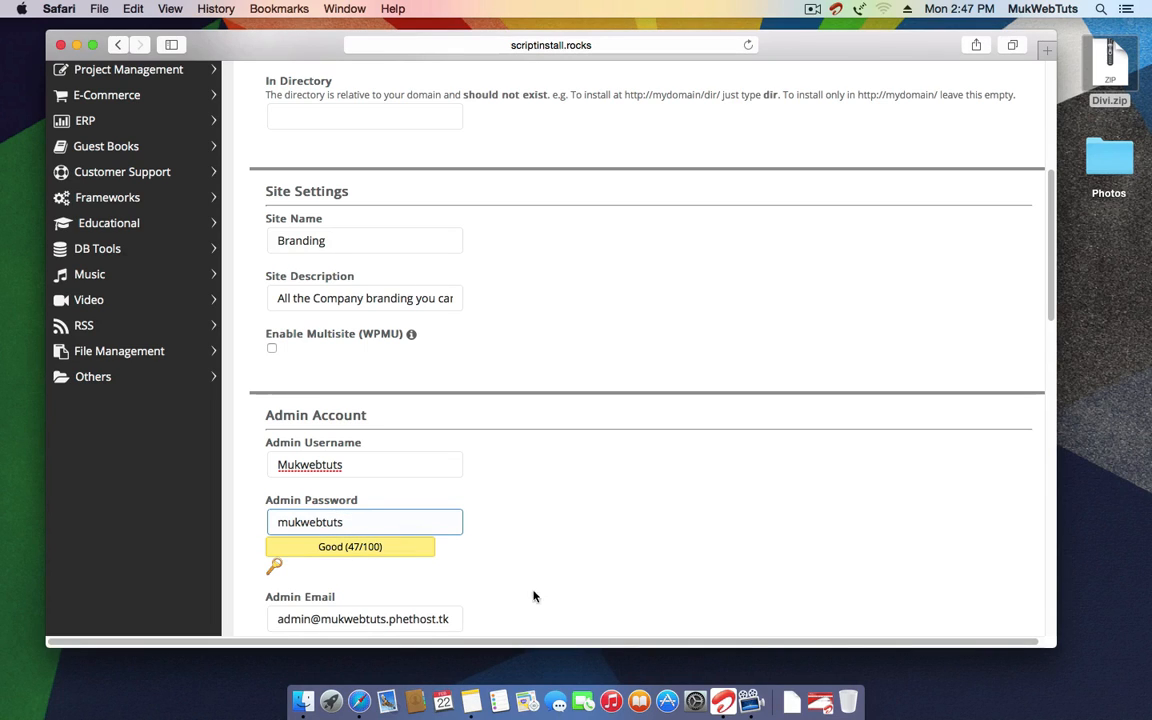
{"action": "mouse_move", "coordinate": [308, 522]}
{"action": "left_mouse_down"}
{"action": "mouse_move", "coordinate": [279, 521]}
{"action": "mouse_move", "coordinate": [325, 520]}
{"action": "left_mouse_up"}
Step: Tick the Limit Login Attempts (Loginizer) plugin option
{"action": "scroll", "coordinate": [366, 525], "scroll_direction": "down", "scroll_amount": 2}
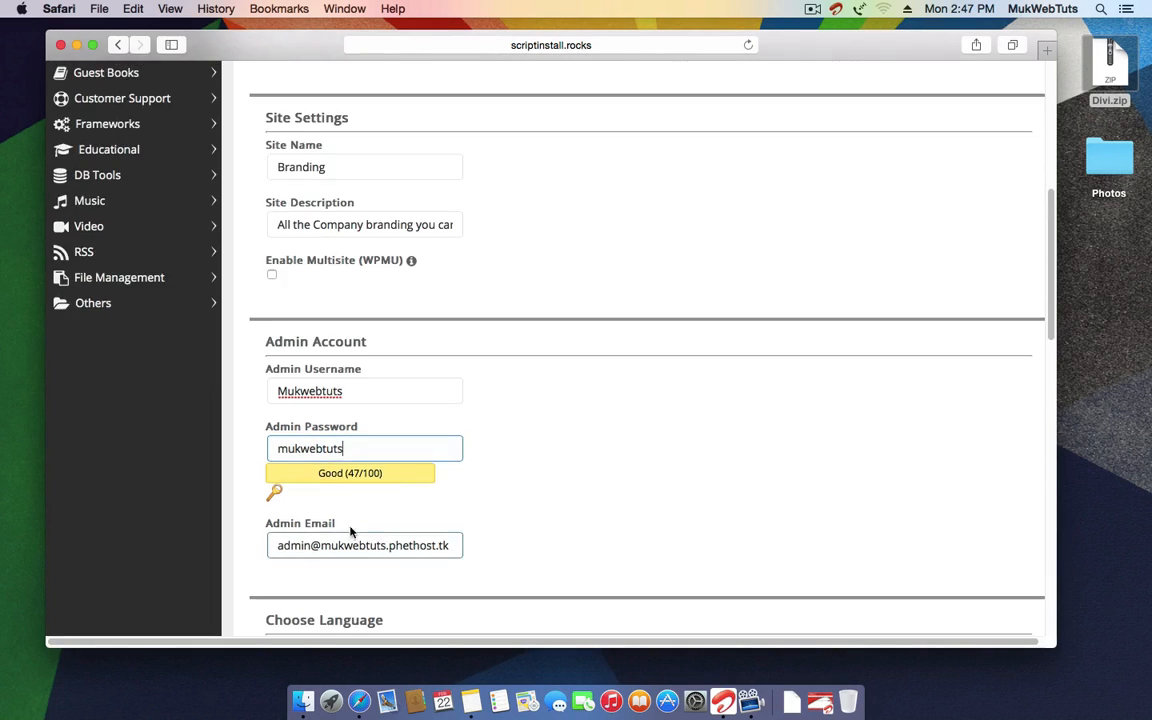
{"action": "scroll", "coordinate": [400, 548], "scroll_direction": "down", "scroll_amount": 2}
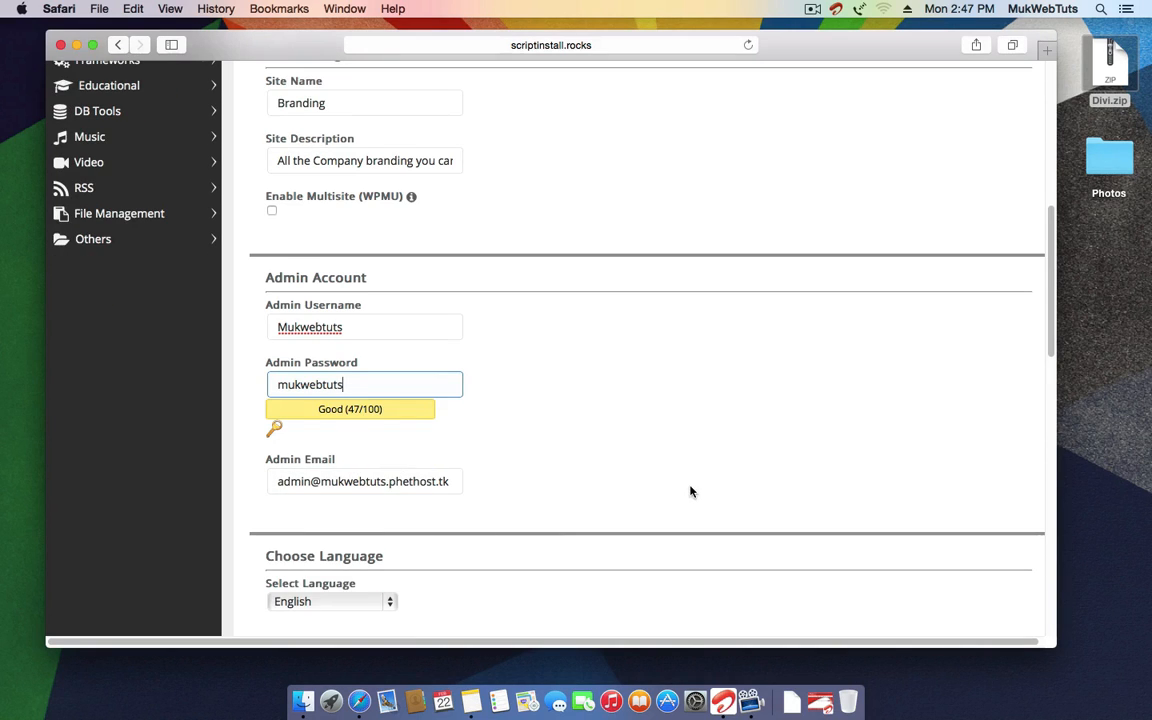
{"action": "scroll", "coordinate": [458, 509], "scroll_direction": "down", "scroll_amount": 3}
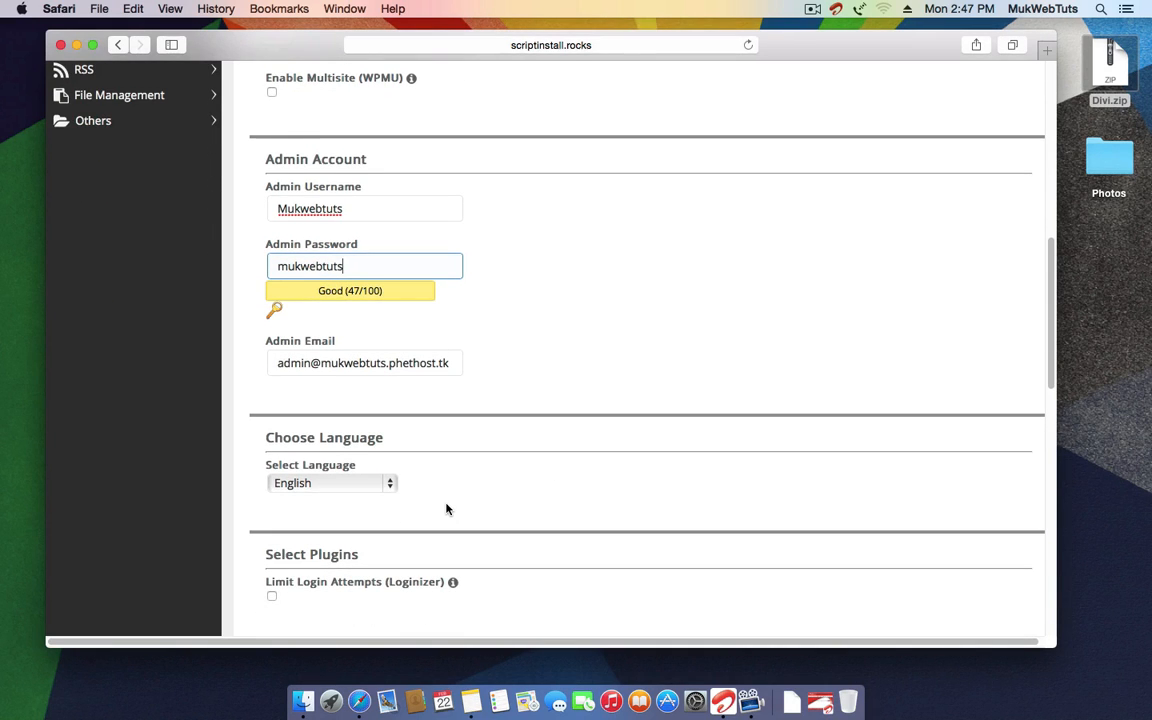
{"action": "scroll", "coordinate": [447, 509], "scroll_direction": "down", "scroll_amount": 3}
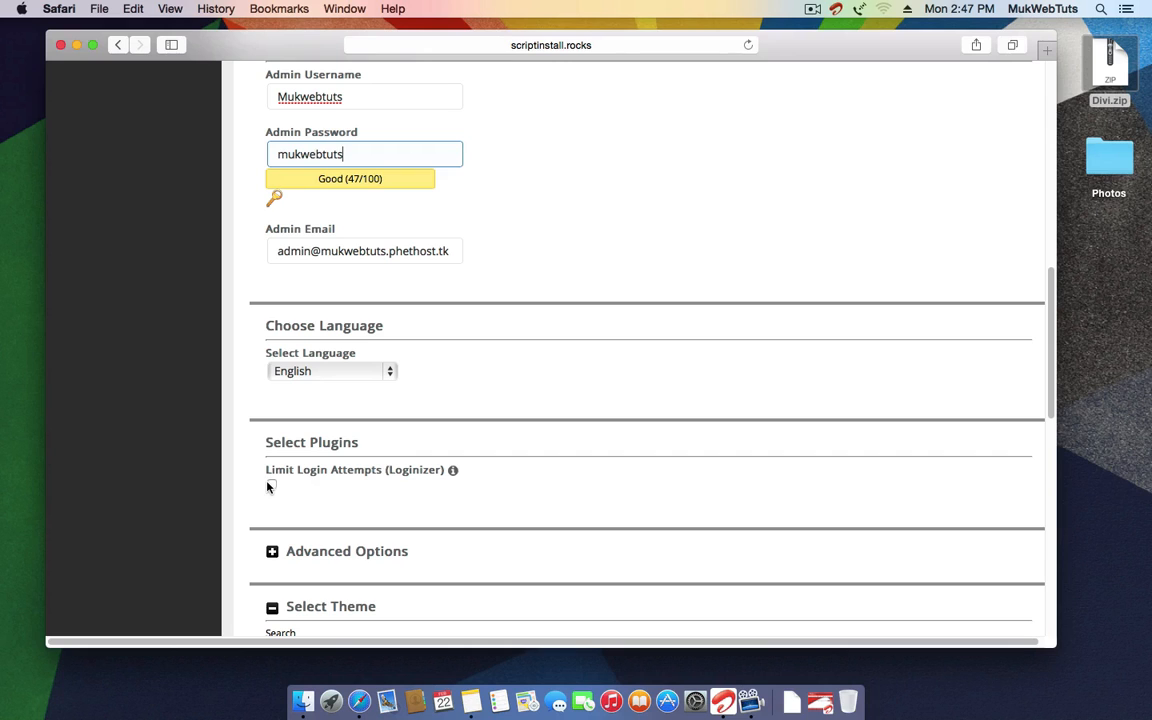
{"action": "left_click", "coordinate": [272, 486]}
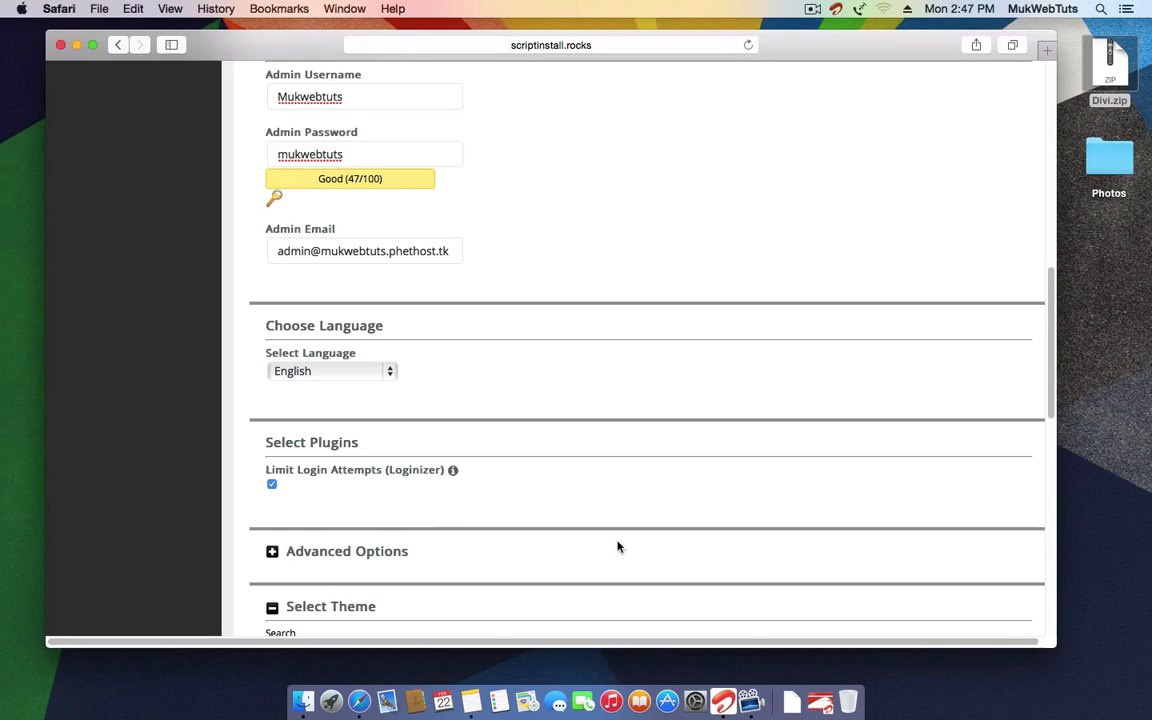
Step: Enter the e-mail address that should receive the installation details
{"action": "scroll", "coordinate": [700, 545], "scroll_direction": "down", "scroll_amount": 4}
{"action": "scroll", "coordinate": [300, 415], "scroll_direction": "down", "scroll_amount": 3}
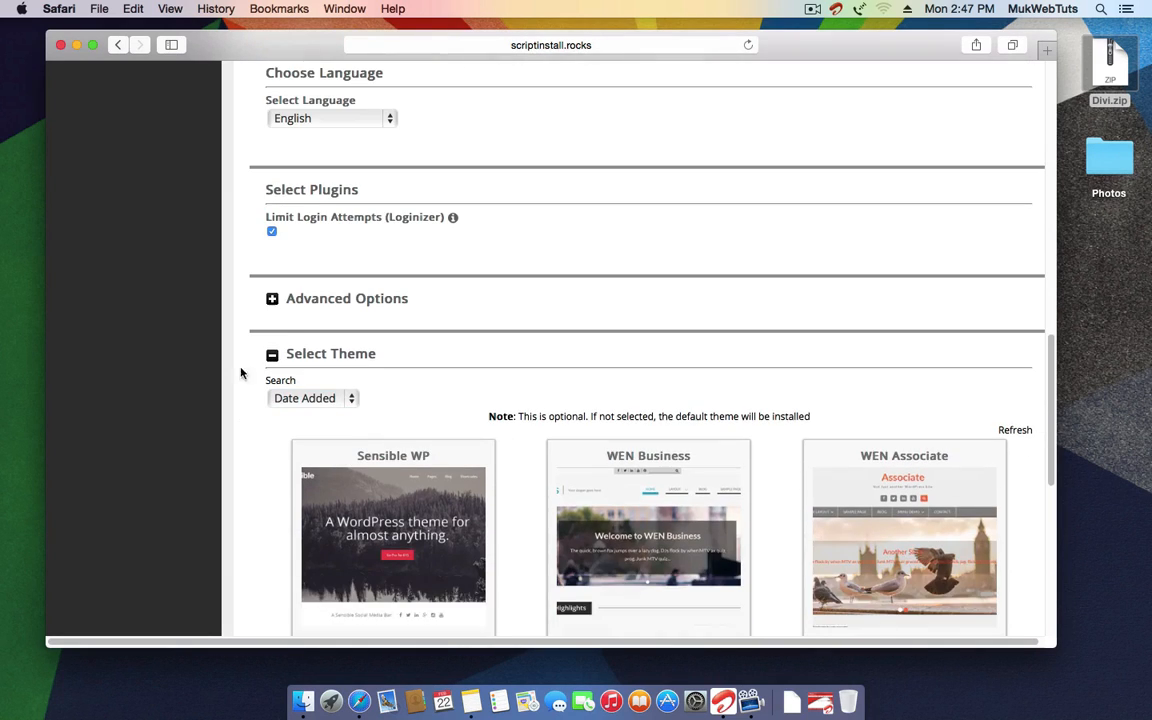
{"action": "scroll", "coordinate": [660, 420], "scroll_direction": "down", "scroll_amount": 2}
{"action": "scroll", "coordinate": [741, 512], "scroll_direction": "down", "scroll_amount": 5}
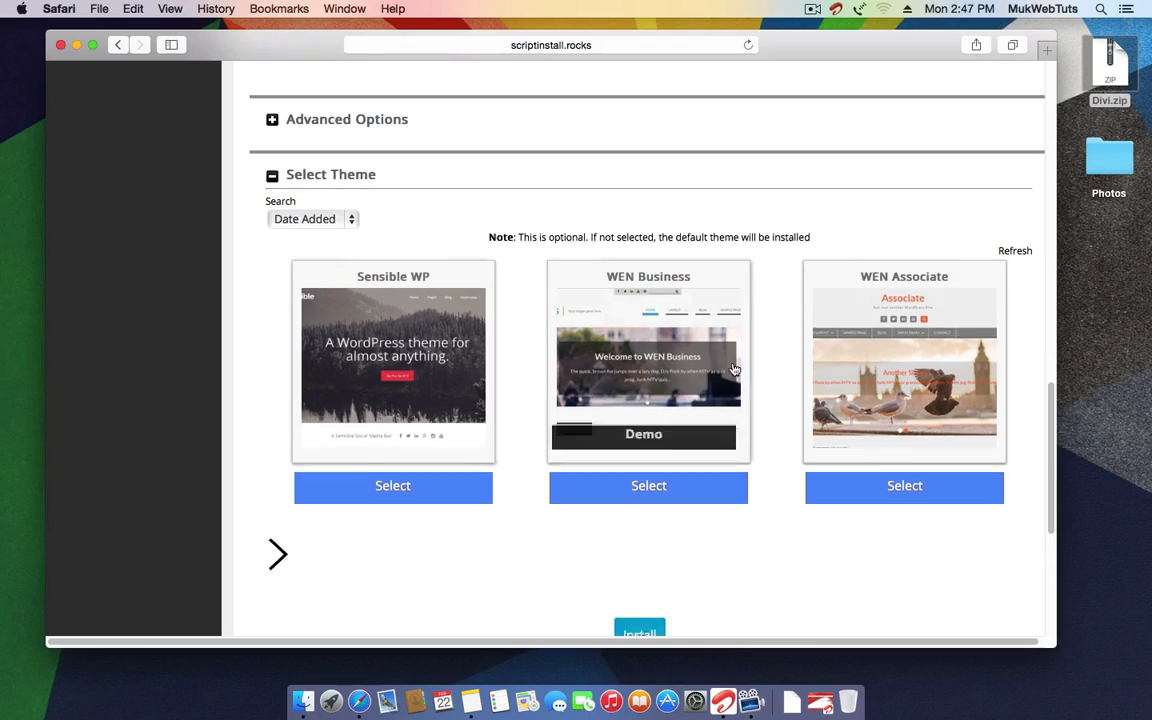
{"action": "scroll", "coordinate": [661, 470], "scroll_direction": "down", "scroll_amount": 3}
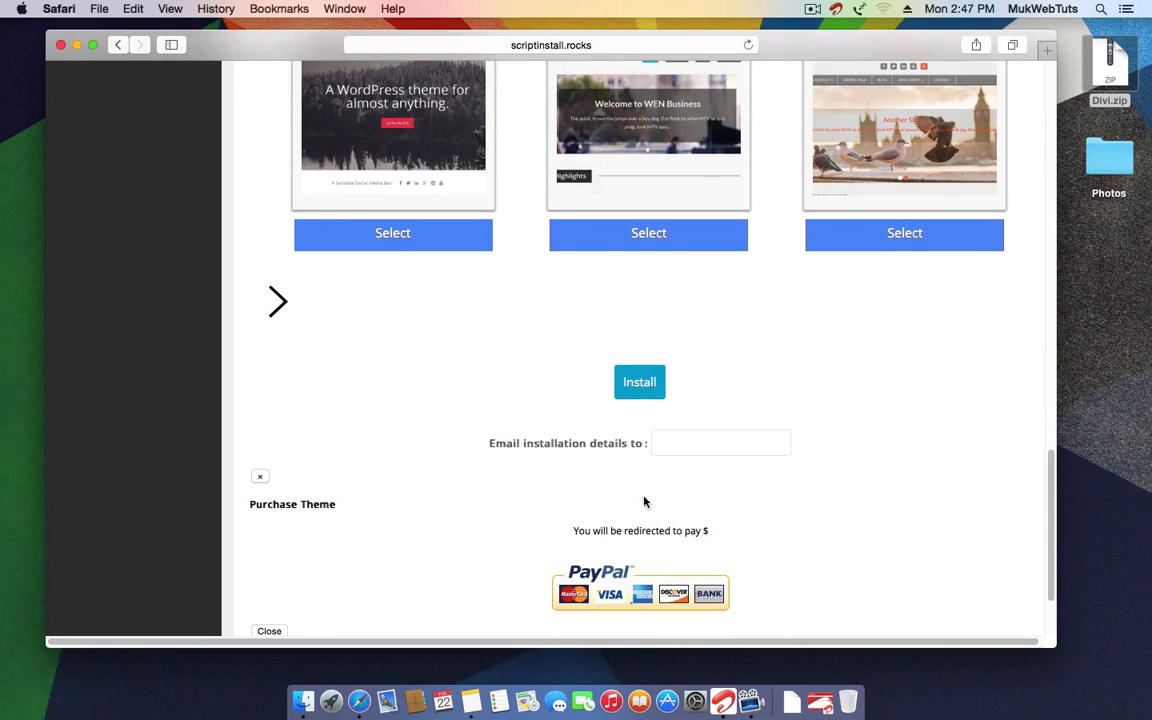
{"action": "left_click", "coordinate": [666, 446]}
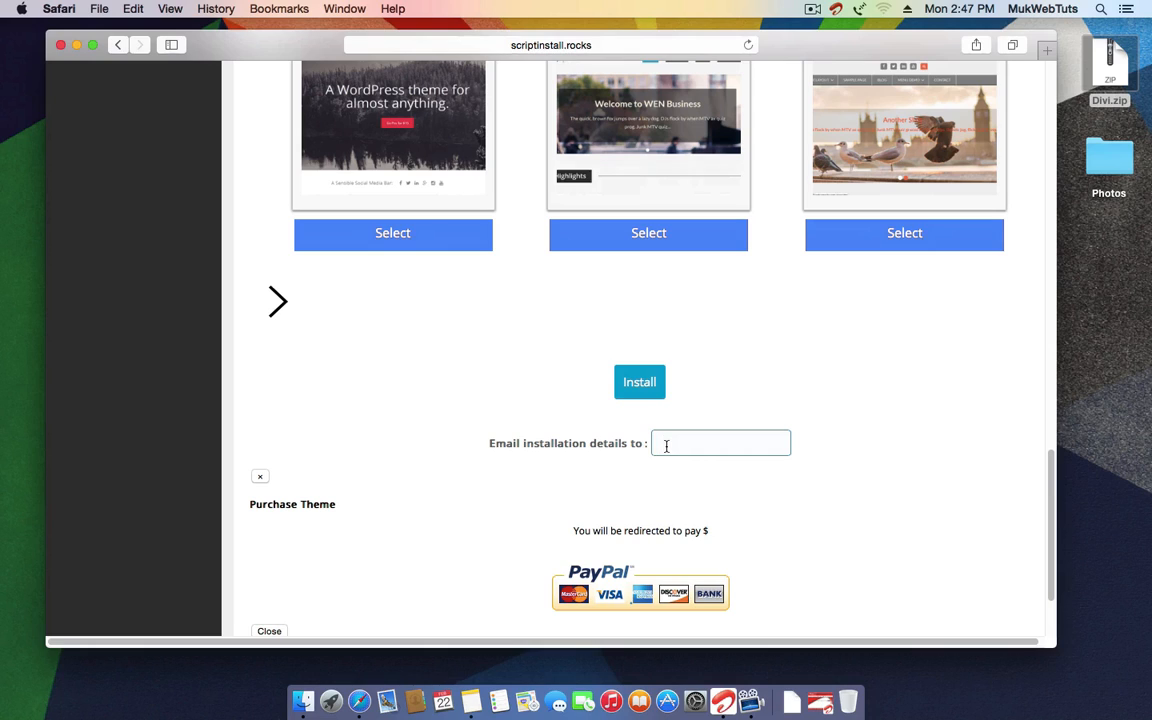
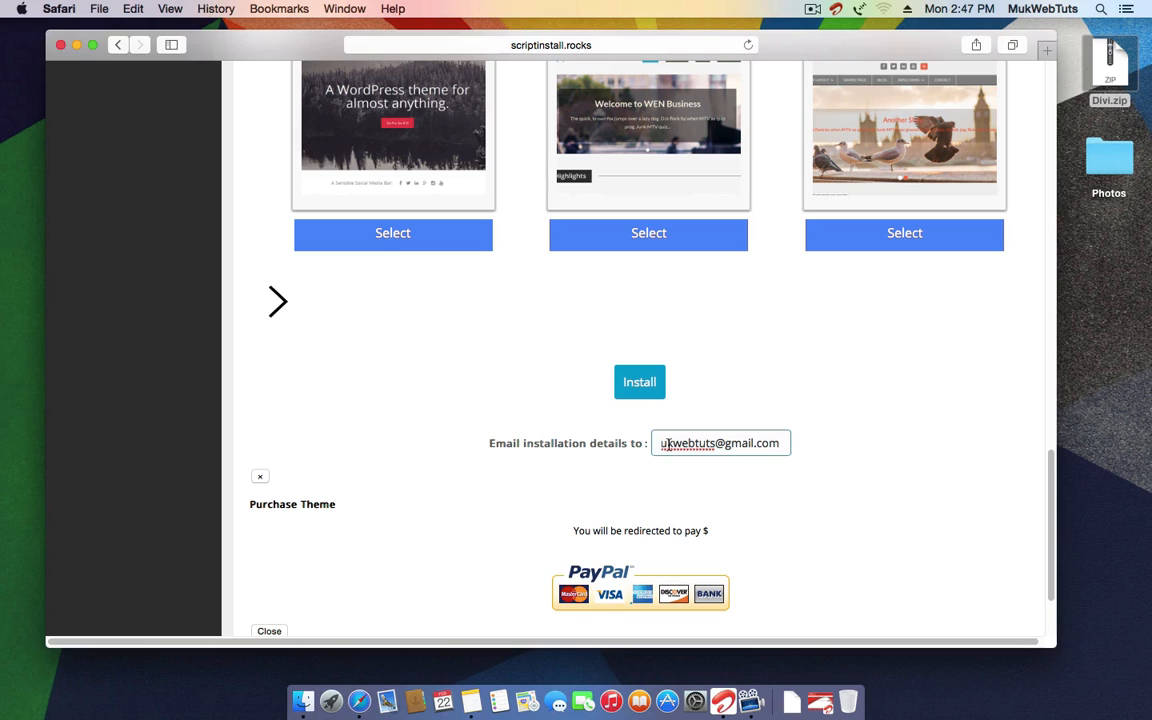
Step: Run the WordPress install, then open the new mukwebtuts.phethost.tk site address in a second tab
{"action": "left_click", "coordinate": [646, 386]}
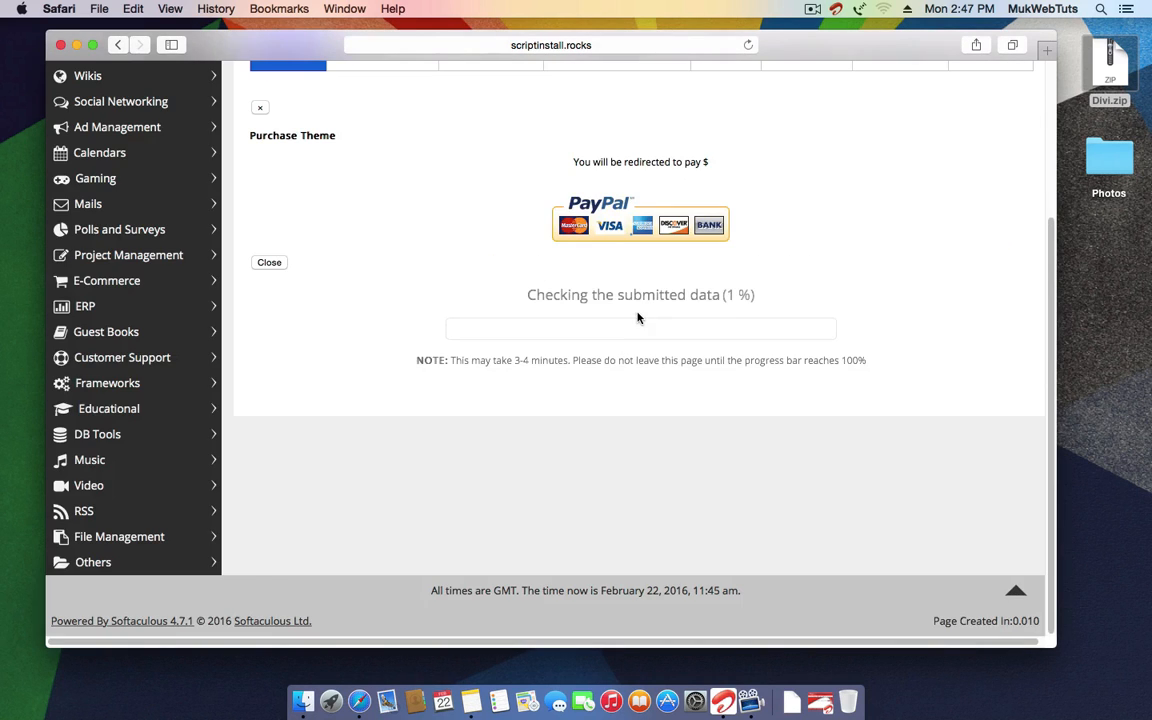
{"action": "scroll", "coordinate": [548, 357], "scroll_direction": "up", "scroll_amount": 5}
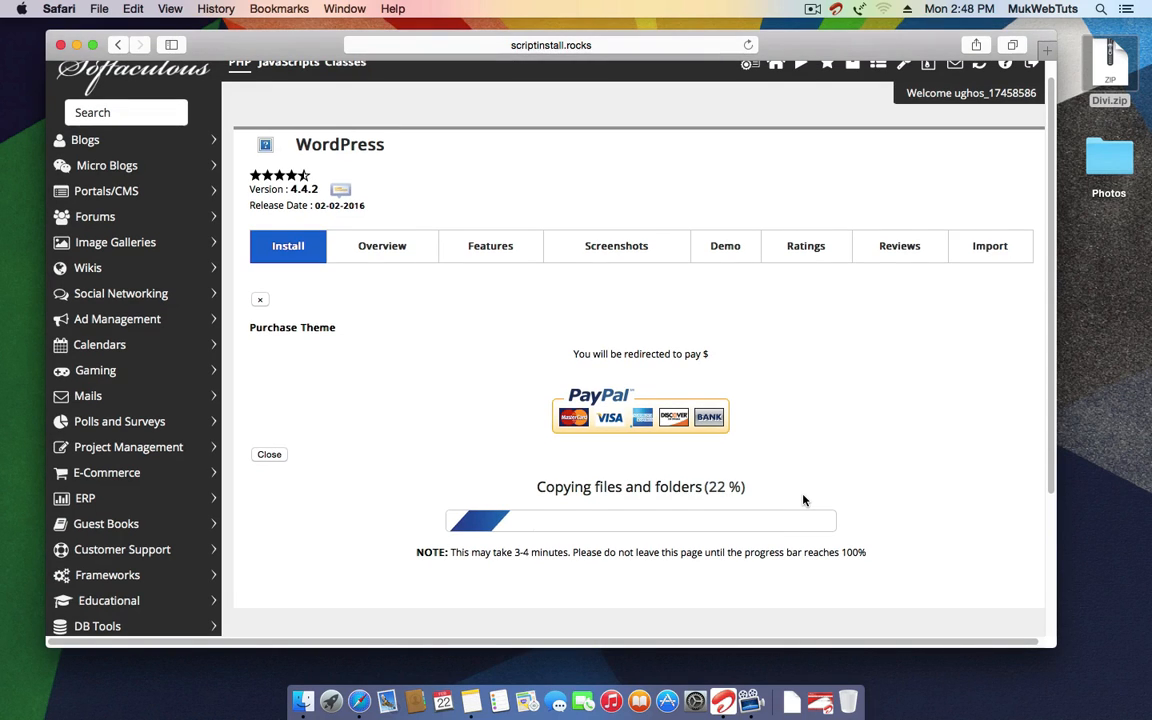
{"action": "scroll", "coordinate": [804, 500], "scroll_direction": "up", "scroll_amount": 1}
{"action": "scroll", "coordinate": [804, 500], "scroll_direction": "down", "scroll_amount": 4}
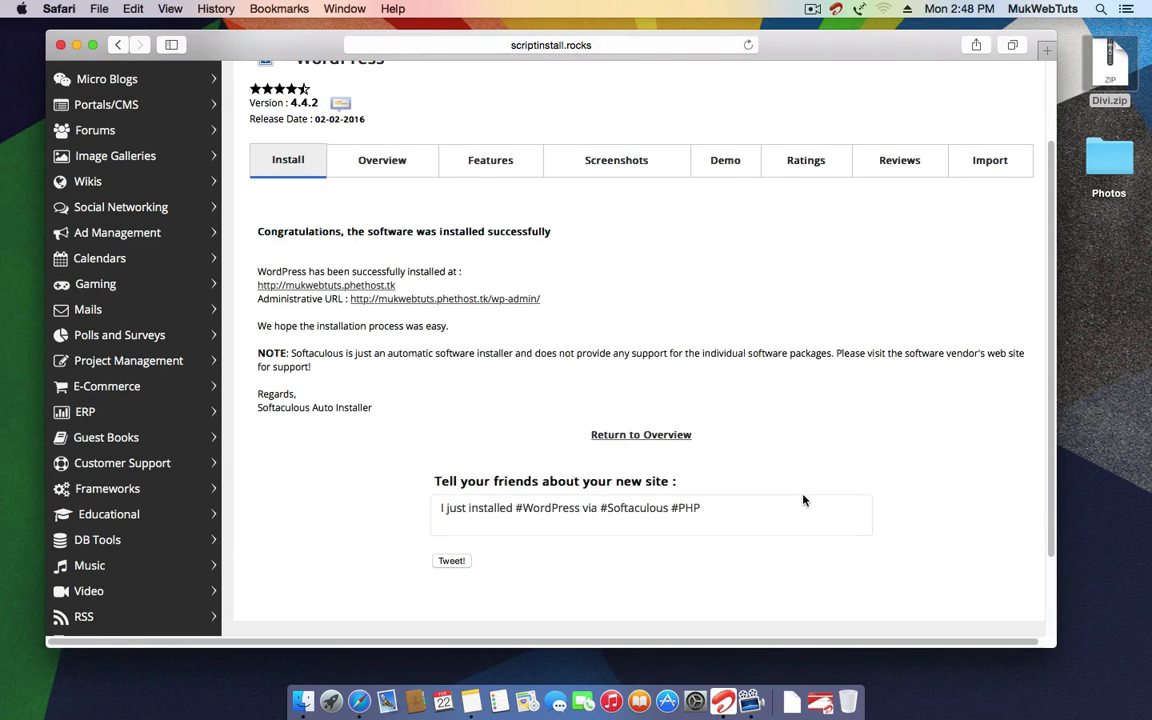
{"action": "right_click", "coordinate": [330, 285]}
{"action": "left_click", "coordinate": [705, 162]}
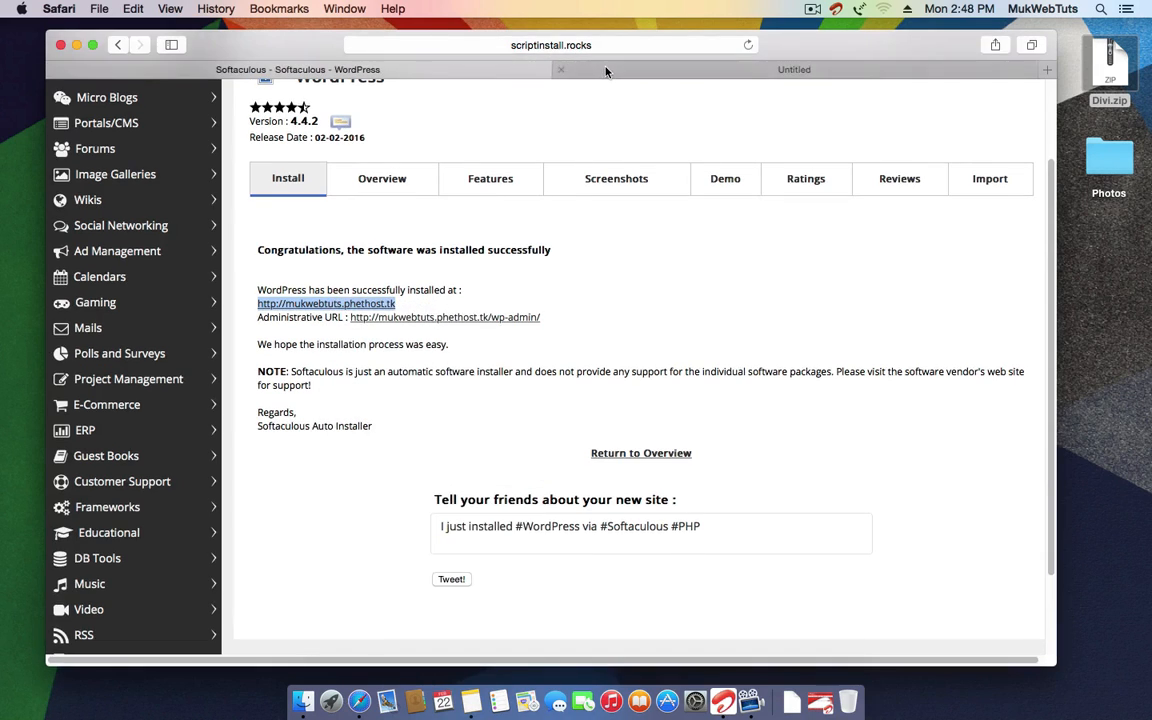
Step: View the newly installed Branding site in its own tab
{"action": "left_click", "coordinate": [606, 69]}
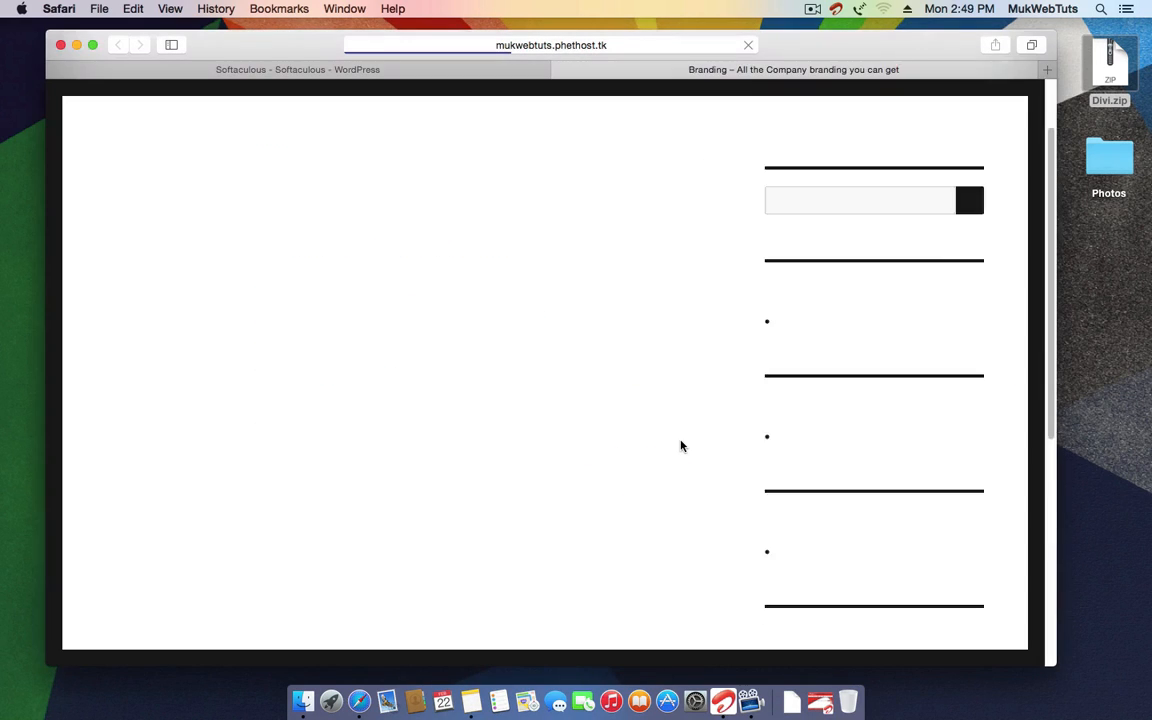
{"action": "scroll", "coordinate": [680, 450], "scroll_direction": "down", "scroll_amount": 5}
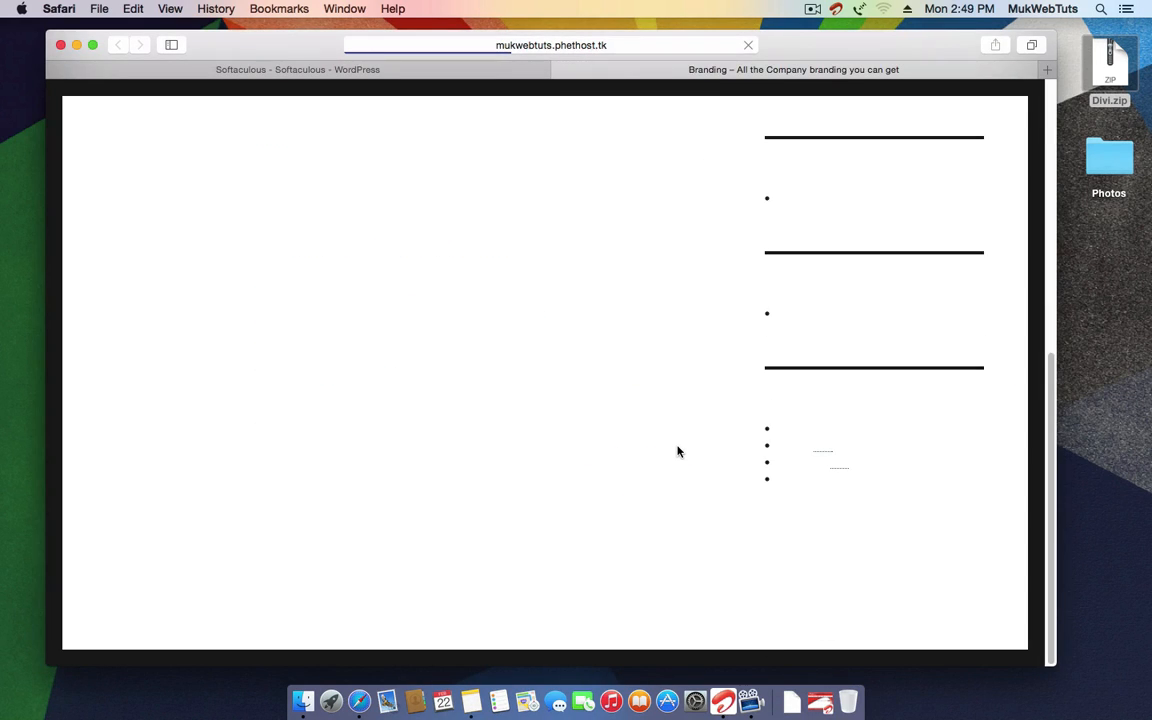
{"action": "scroll", "coordinate": [678, 452], "scroll_direction": "up", "scroll_amount": 4}
{"action": "scroll", "coordinate": [677, 452], "scroll_direction": "up", "scroll_amount": 2}
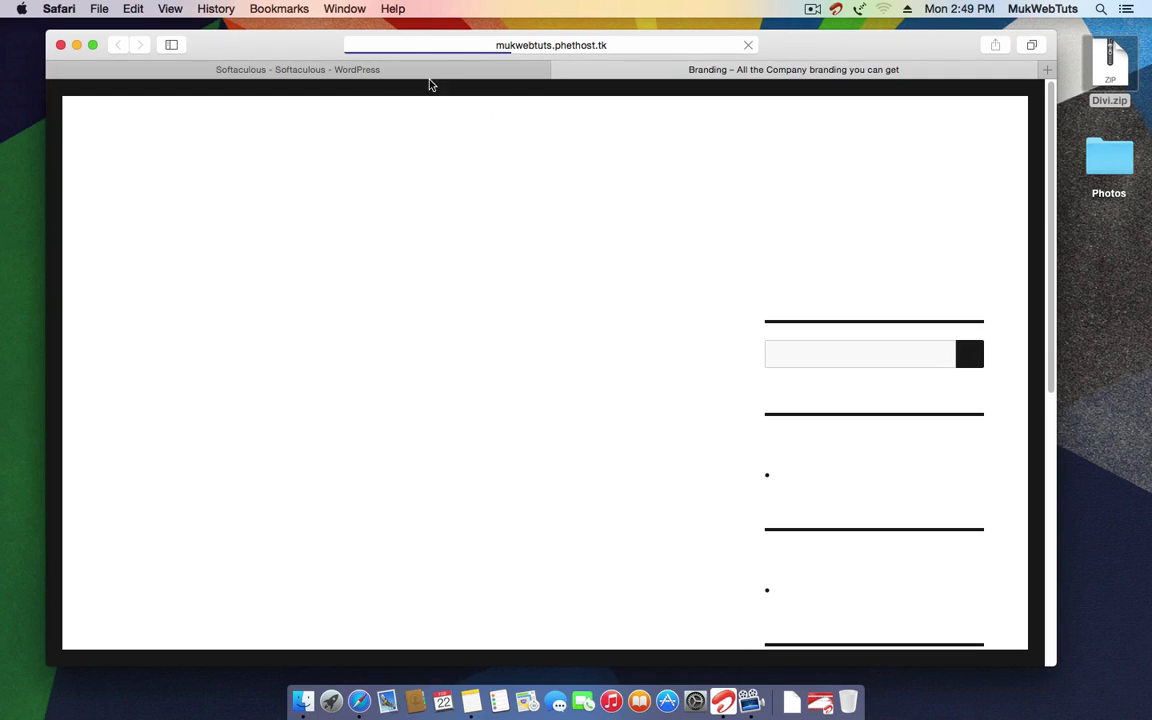
Step: Open the /wp-admin/ login page from the success page and close the Branding preview tab
{"action": "left_click", "coordinate": [377, 76]}
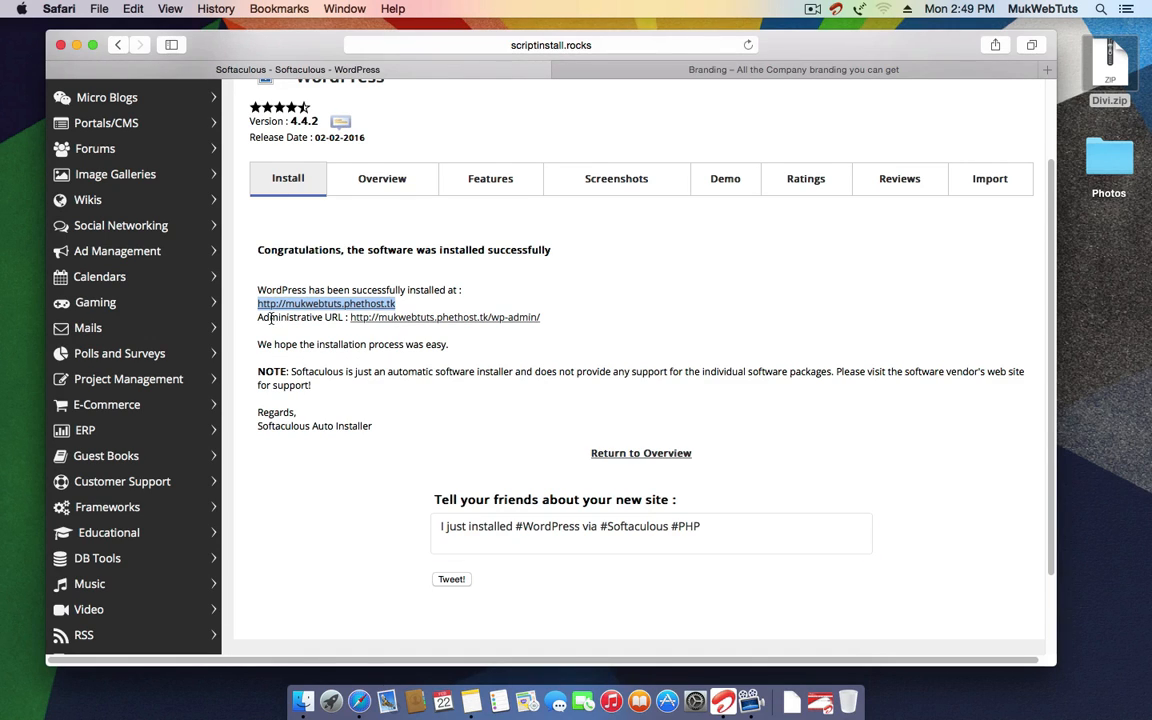
{"action": "left_click_drag", "start_coordinate": [263, 318], "coordinate": [331, 319]}
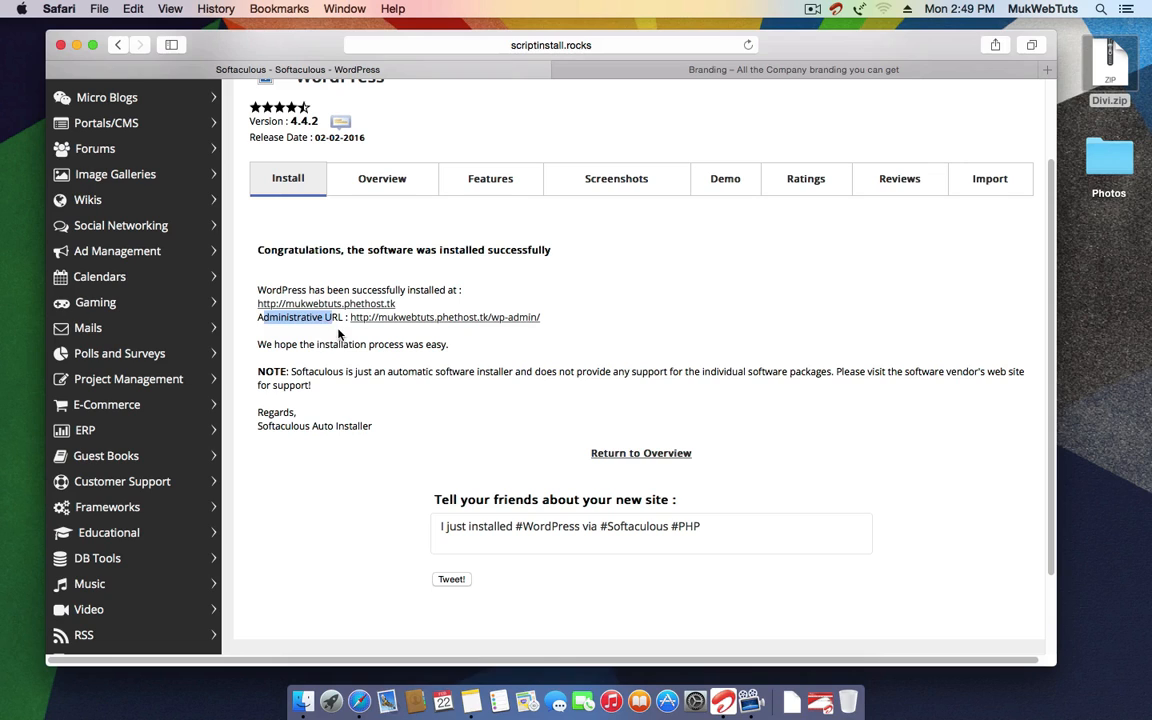
{"action": "left_click", "coordinate": [338, 334]}
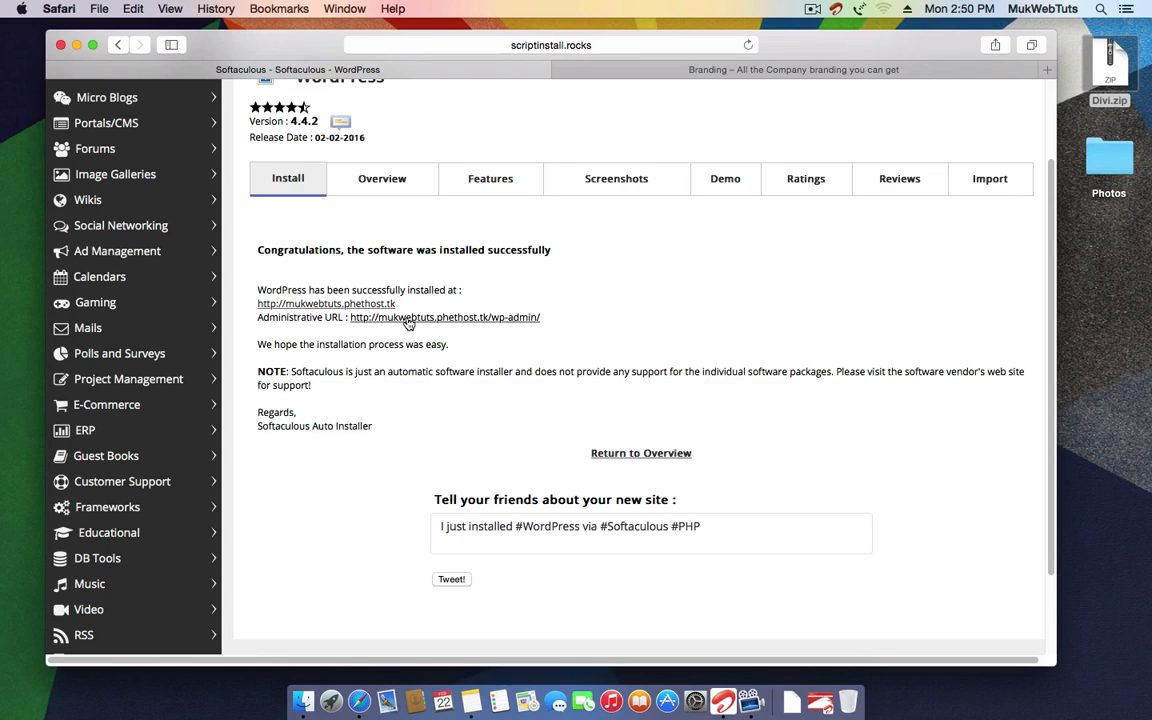
{"action": "left_click", "coordinate": [408, 318]}
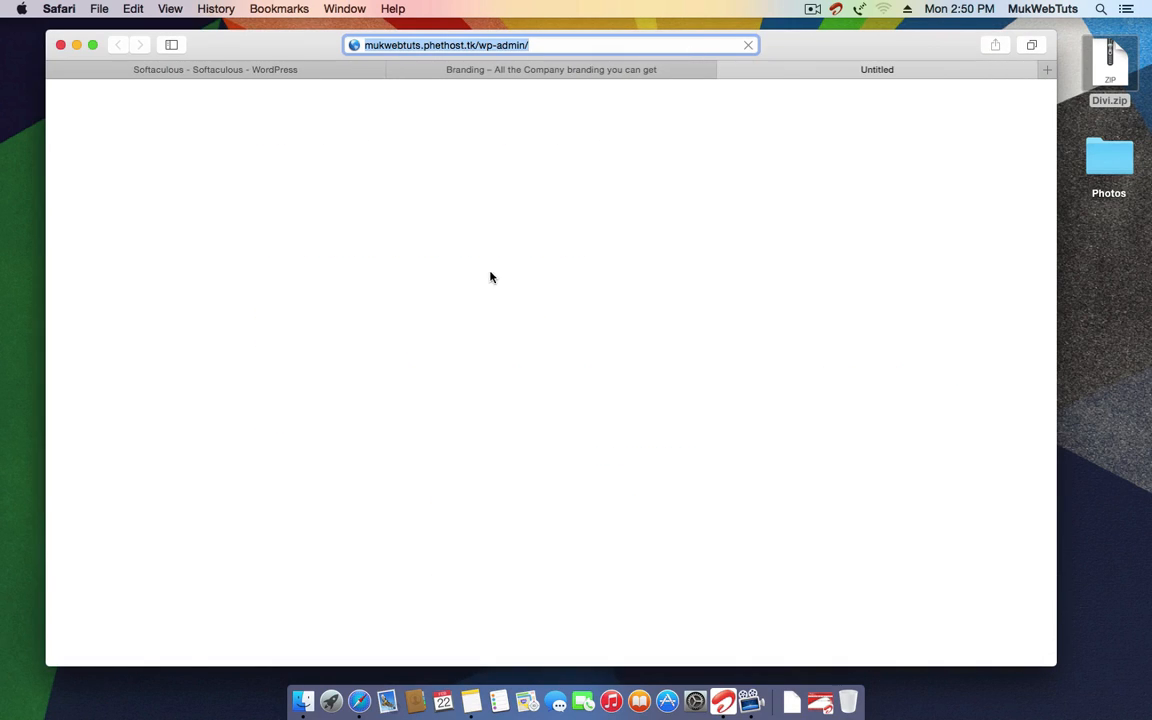
{"action": "left_click", "coordinate": [527, 71]}
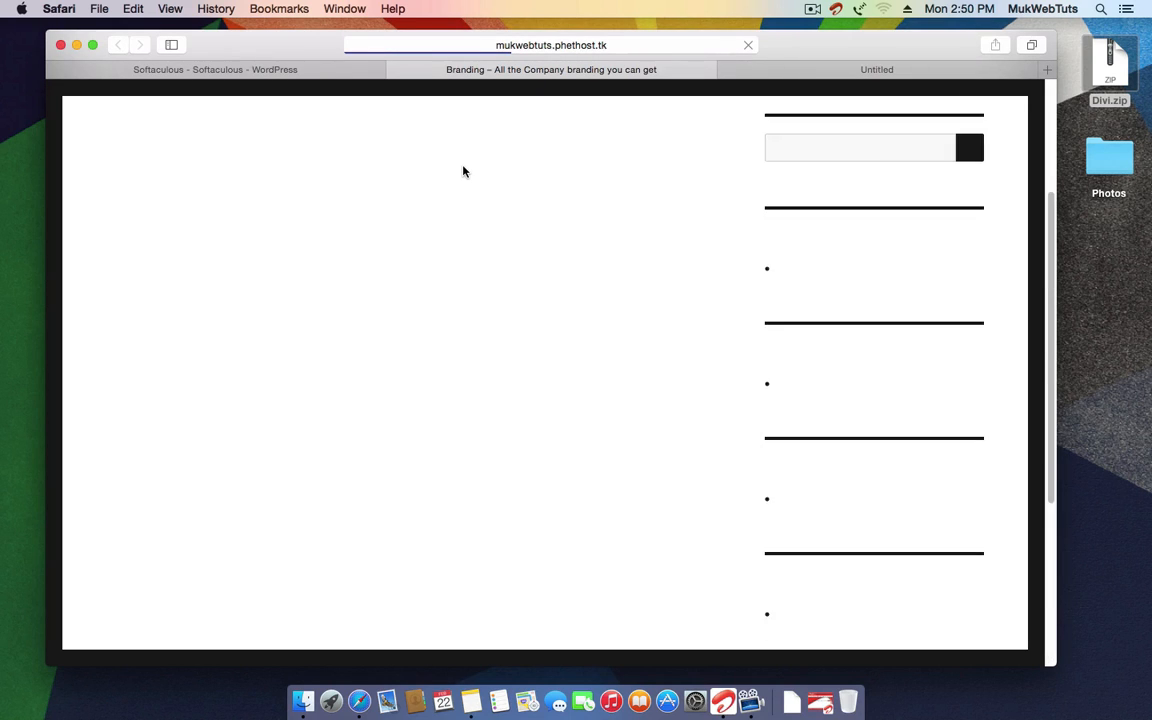
{"action": "left_click", "coordinate": [396, 72]}
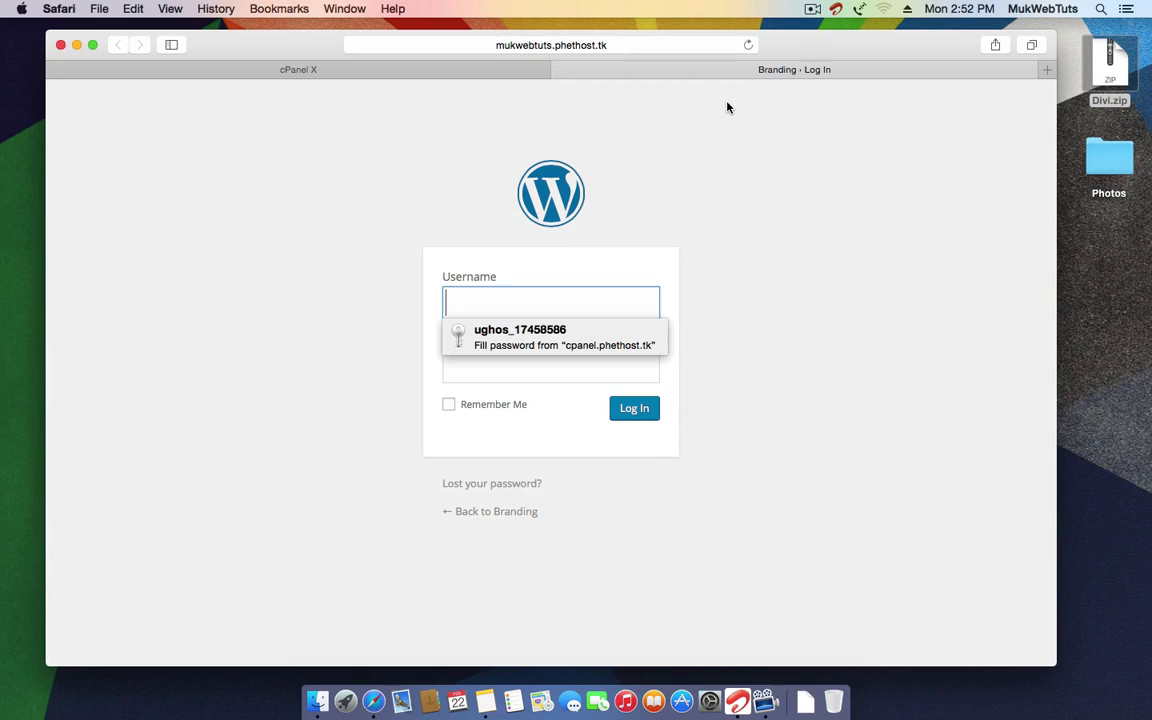
Step: Log in with the account username and password, with Remember Me ticked
{"action": "left_click", "coordinate": [715, 488]}
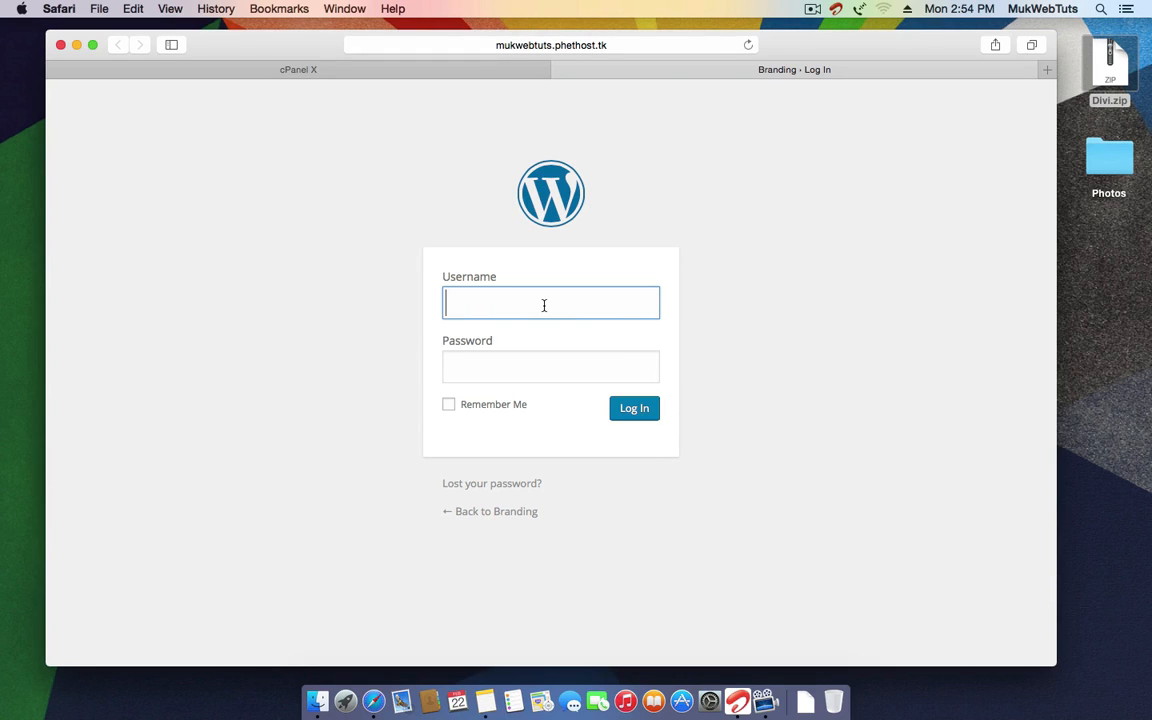
{"action": "type", "text": "Mukwe"}
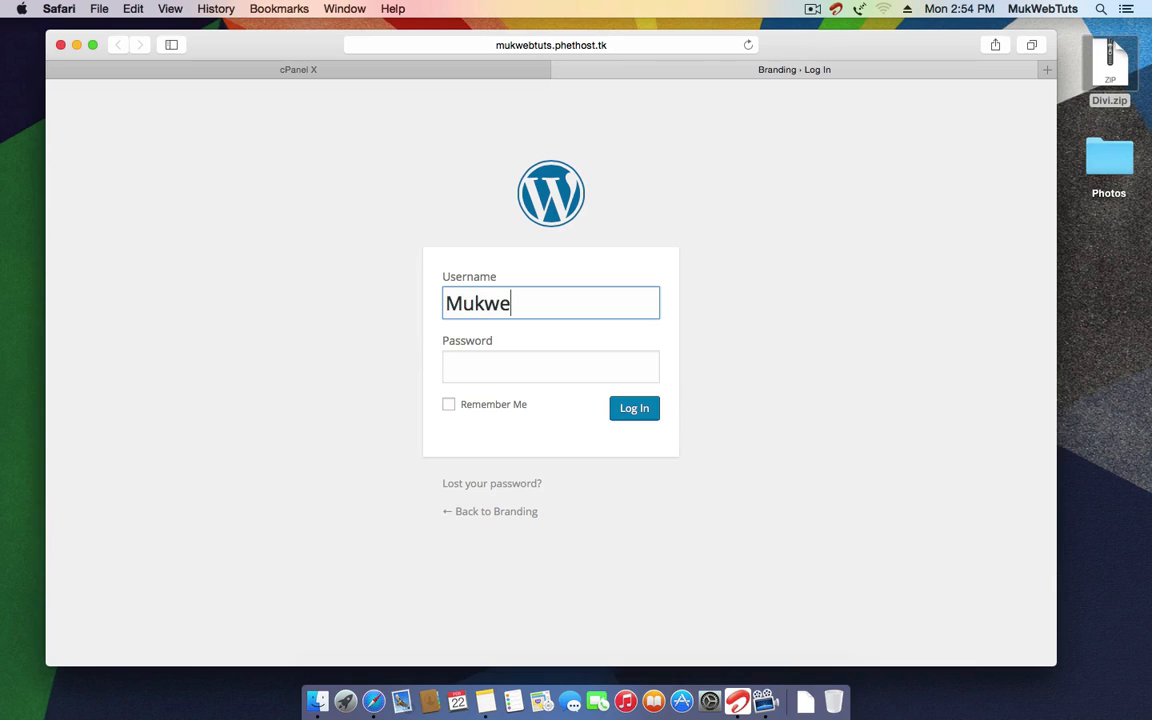
{"action": "type", "text": "btuts"}
{"action": "key", "text": "Tab"}
{"action": "type", "text": "•••"}
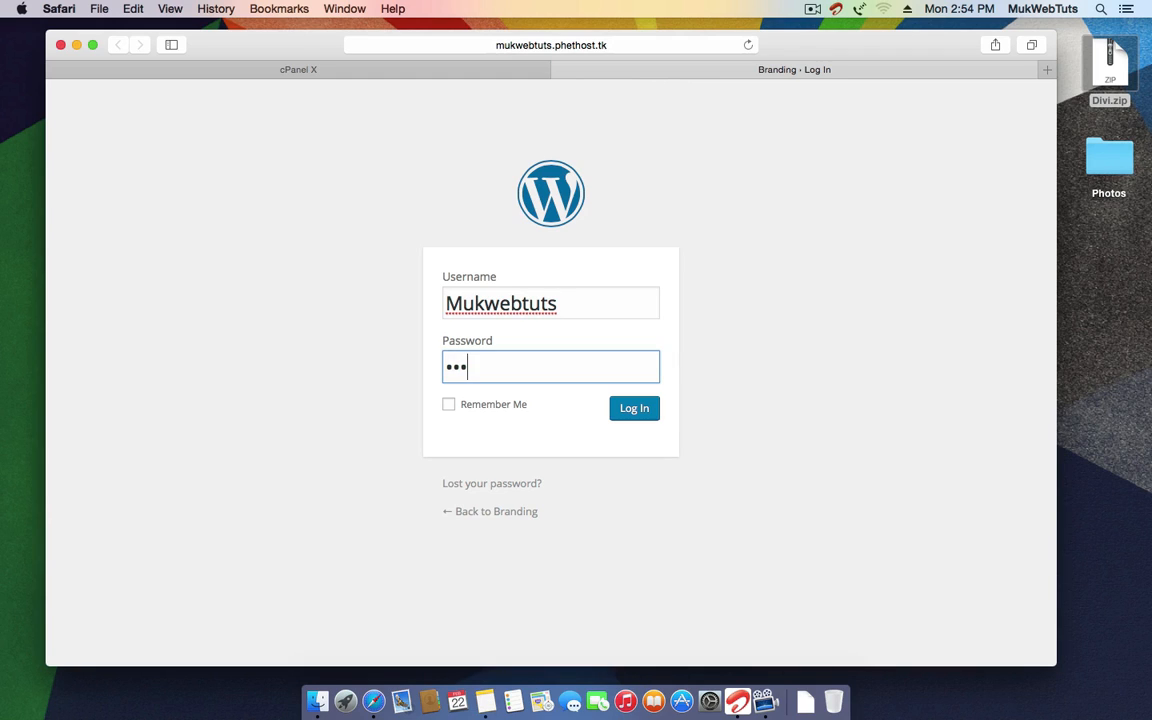
{"action": "type", "text": "•••••••"}
{"action": "left_click", "coordinate": [465, 405]}
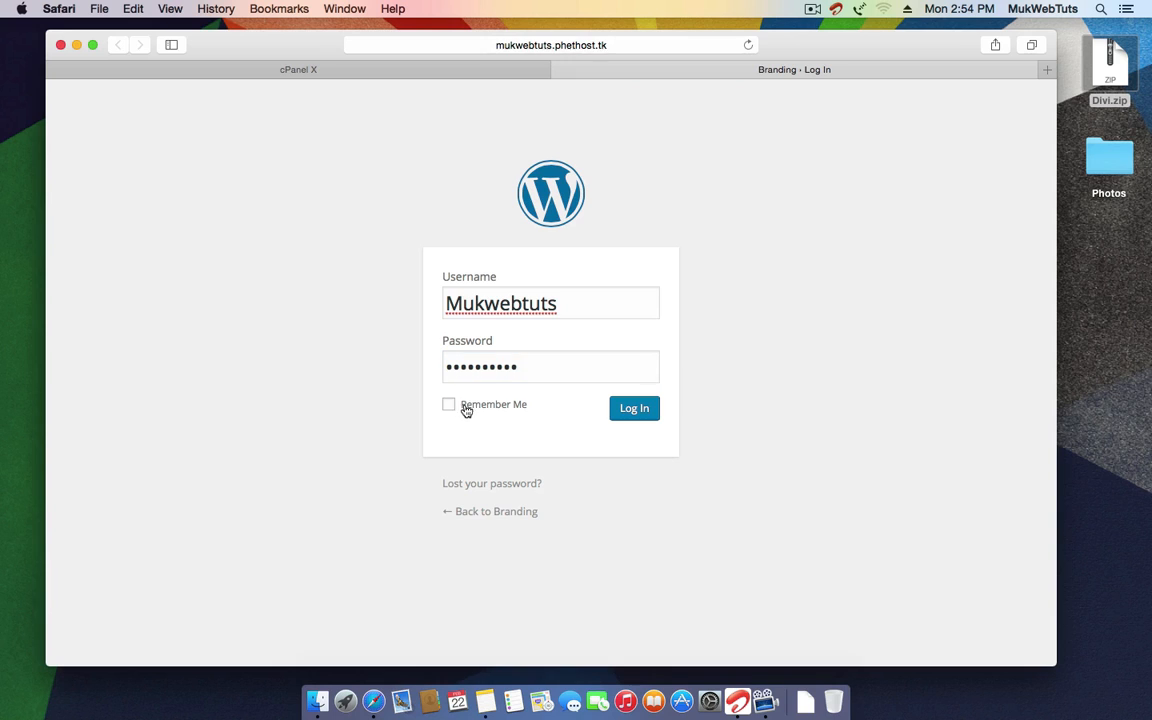
{"action": "left_click", "coordinate": [637, 408]}
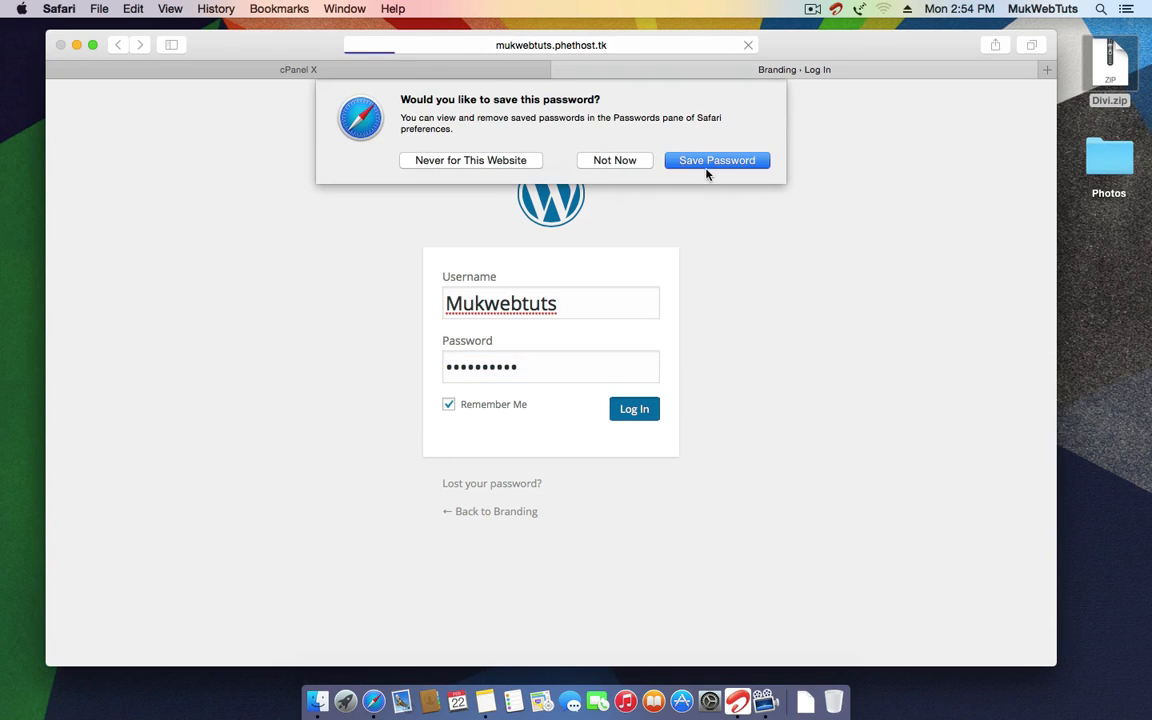
Step: Let the browser save the password, close the cPanel tab and bring up the Notes checklist
{"action": "left_click", "coordinate": [710, 160]}
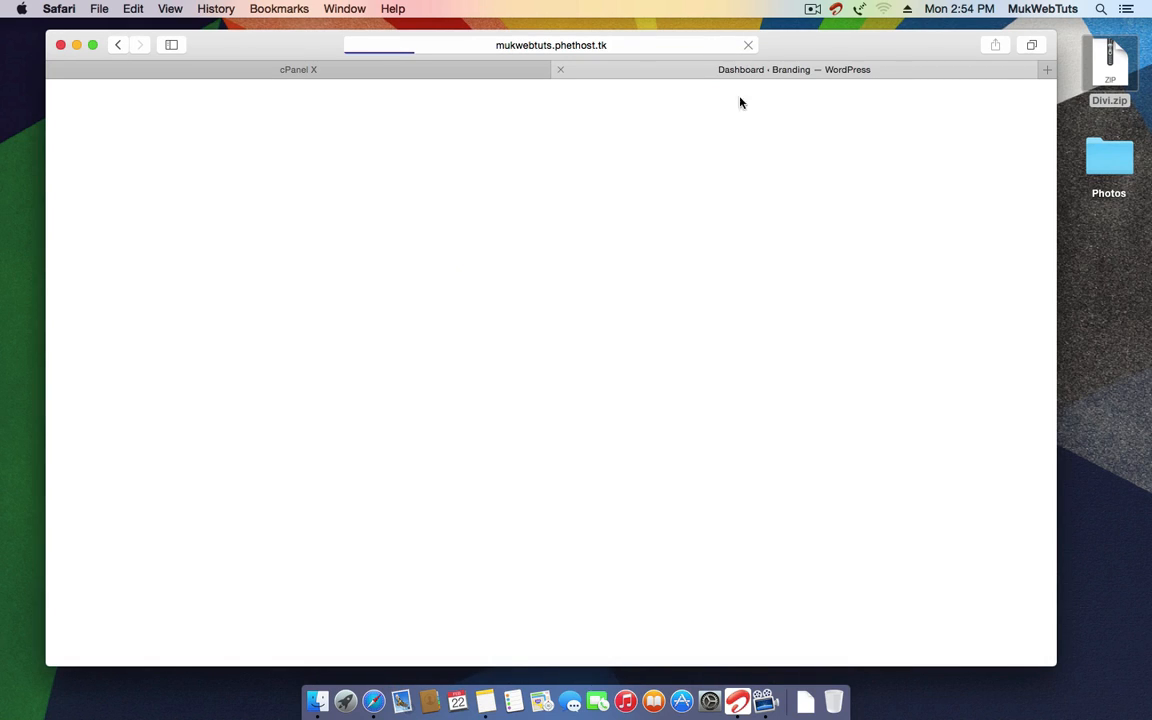
{"action": "left_click", "coordinate": [55, 71]}
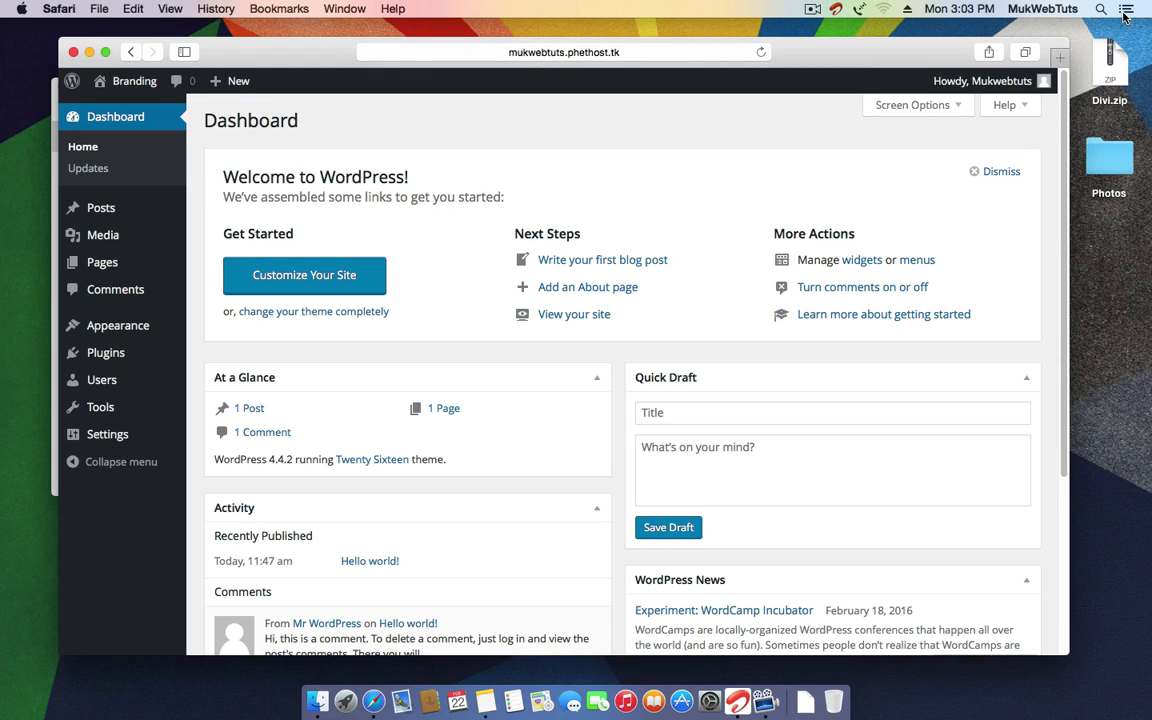
{"action": "left_click", "coordinate": [477, 712]}
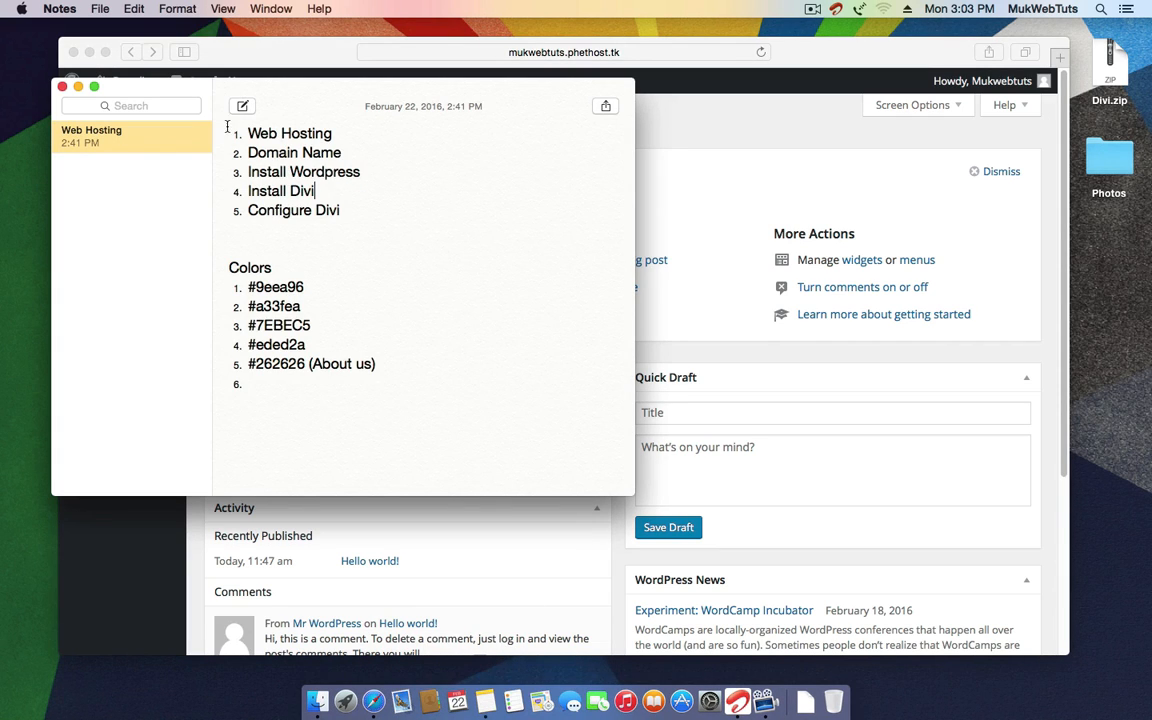
{"action": "left_click_drag", "start_coordinate": [249, 133], "coordinate": [341, 143]}
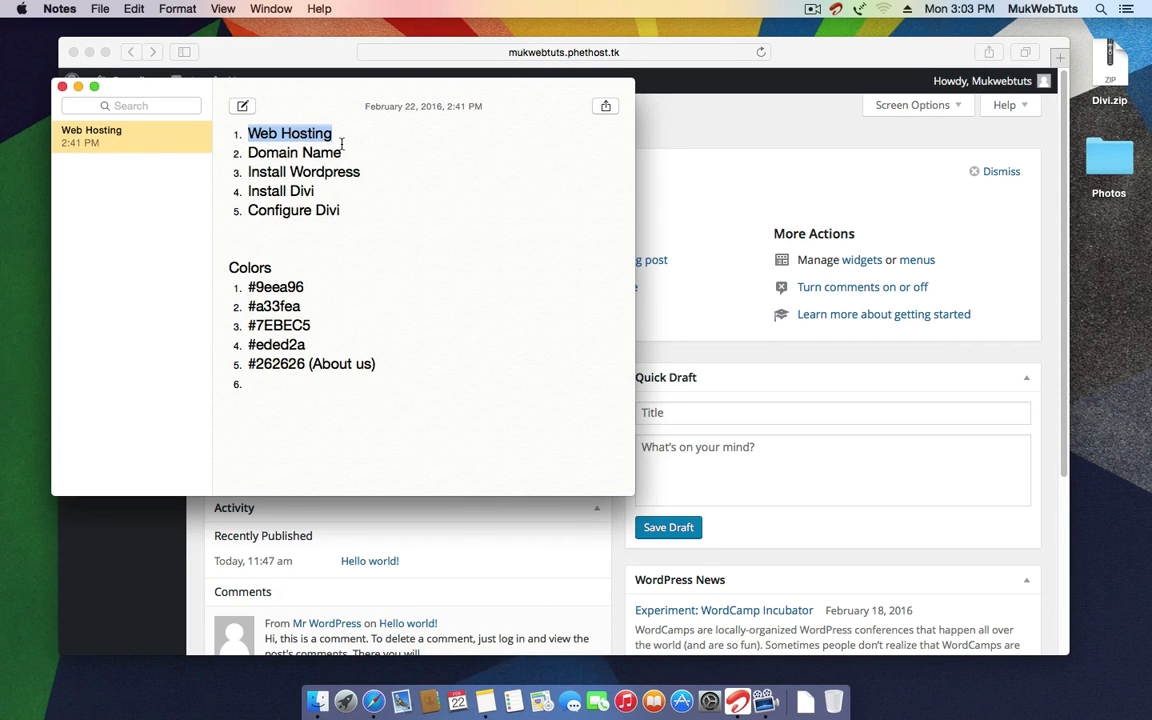
{"action": "left_click_drag", "start_coordinate": [250, 152], "coordinate": [341, 153]}
{"action": "left_click", "coordinate": [248, 172]}
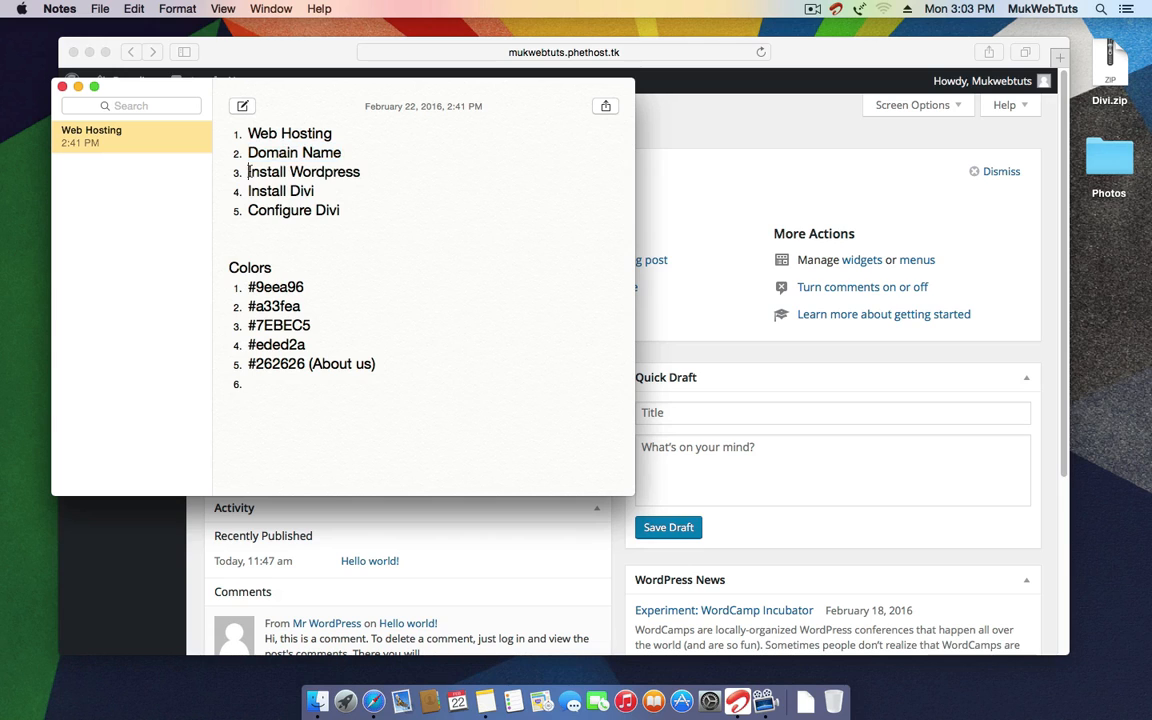
{"action": "left_click_drag", "start_coordinate": [248, 172], "coordinate": [366, 166]}
{"action": "left_click", "coordinate": [382, 190]}
{"action": "left_click_drag", "start_coordinate": [250, 190], "coordinate": [334, 190]}
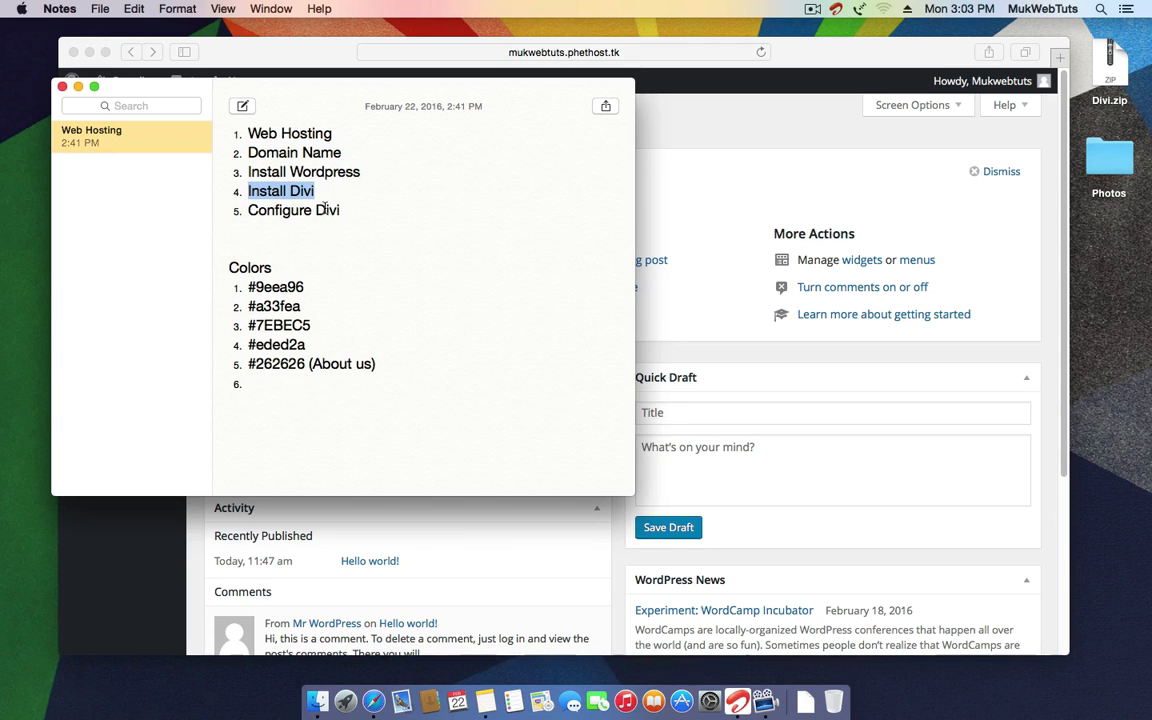
{"action": "left_click", "coordinate": [762, 51]}
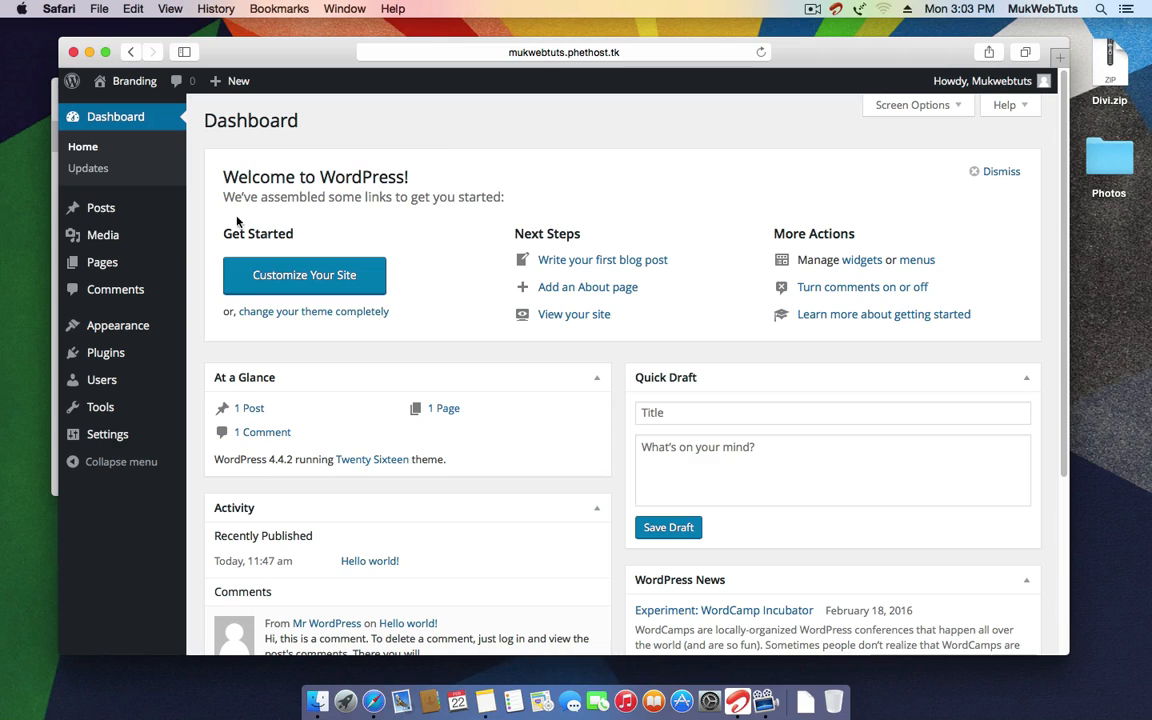
Step: Go to Appearance > Themes > Add New and open the Upload Theme panel
{"action": "mouse_move", "coordinate": [119, 358]}
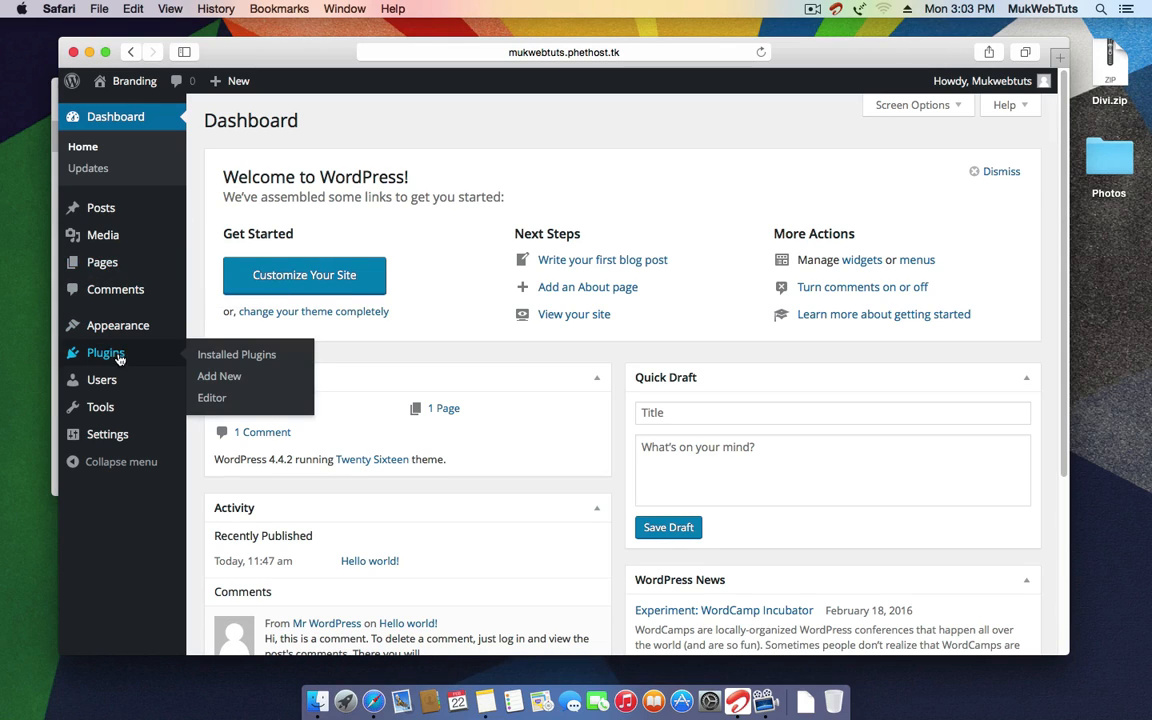
{"action": "mouse_move", "coordinate": [122, 270]}
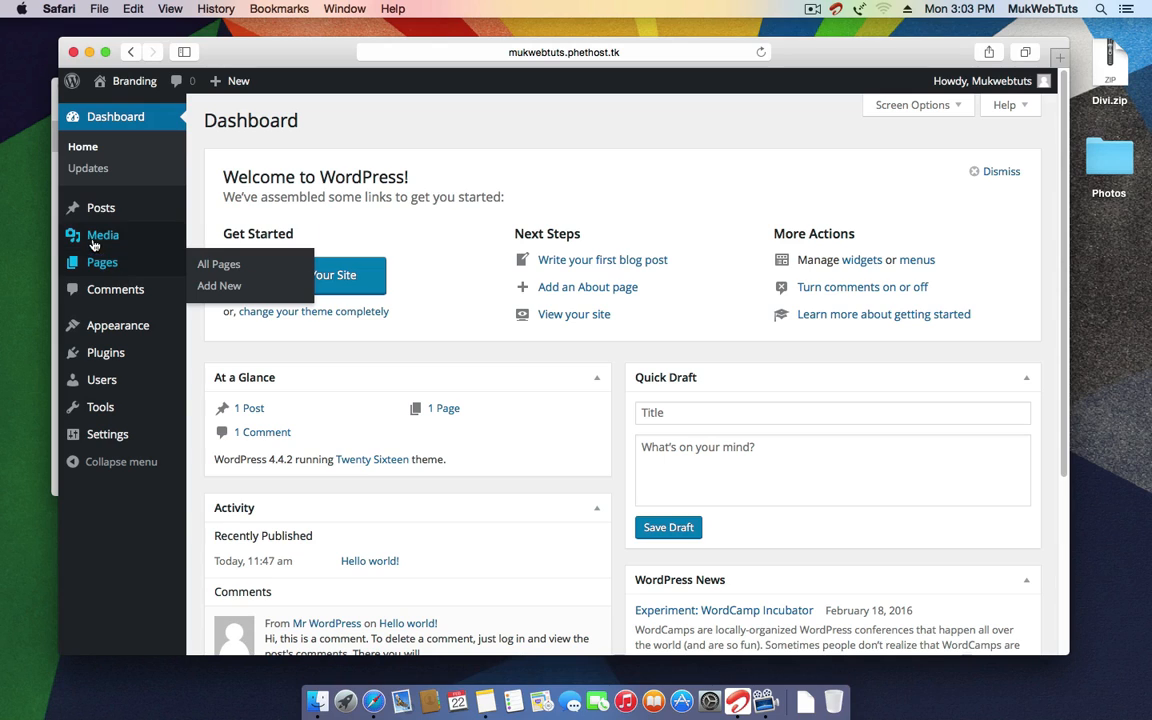
{"action": "mouse_move", "coordinate": [112, 328]}
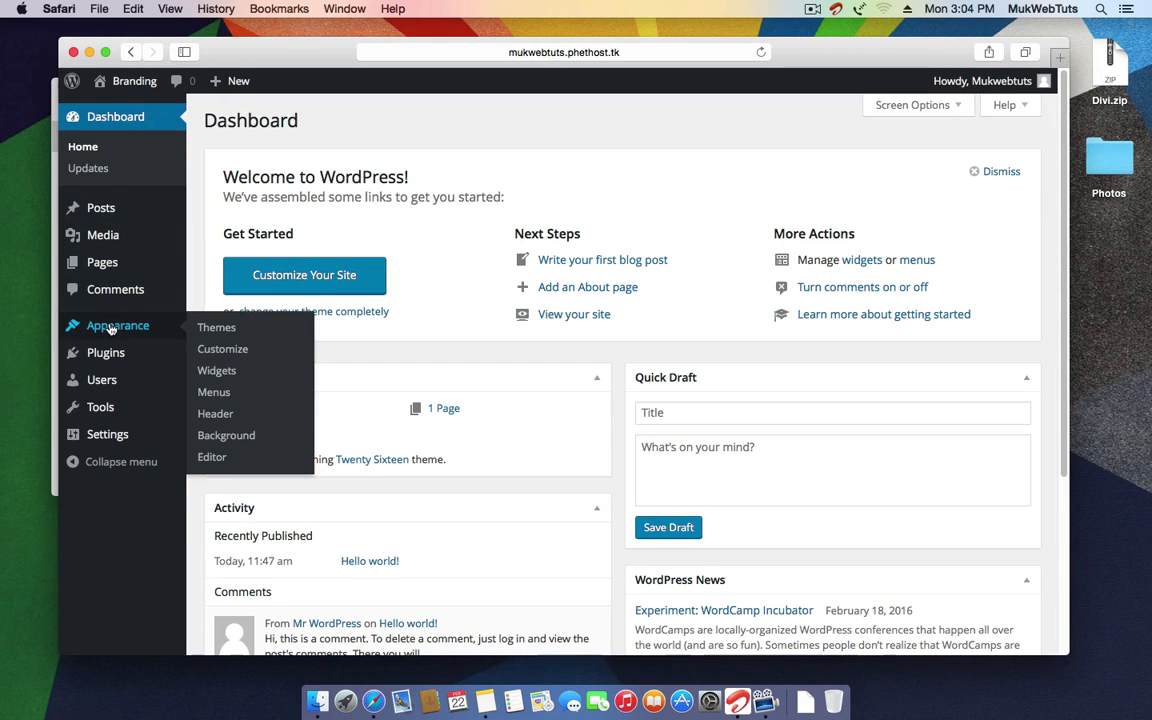
{"action": "left_click", "coordinate": [226, 329]}
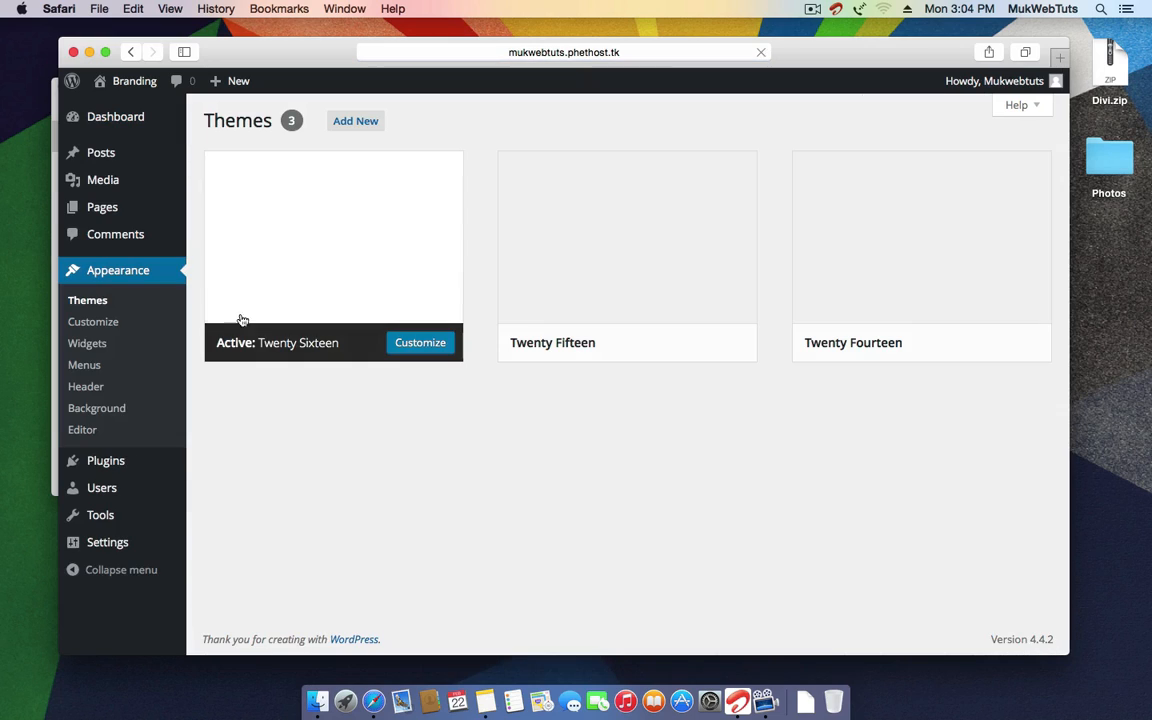
{"action": "left_click", "coordinate": [372, 121]}
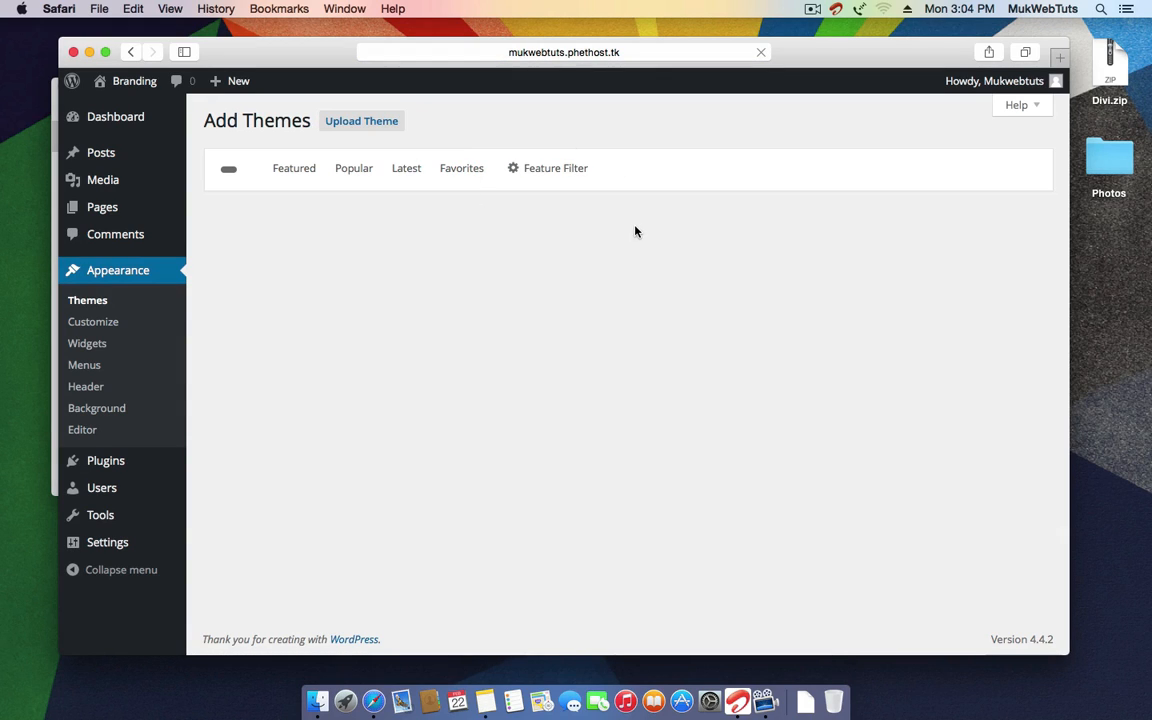
{"action": "left_click", "coordinate": [370, 128]}
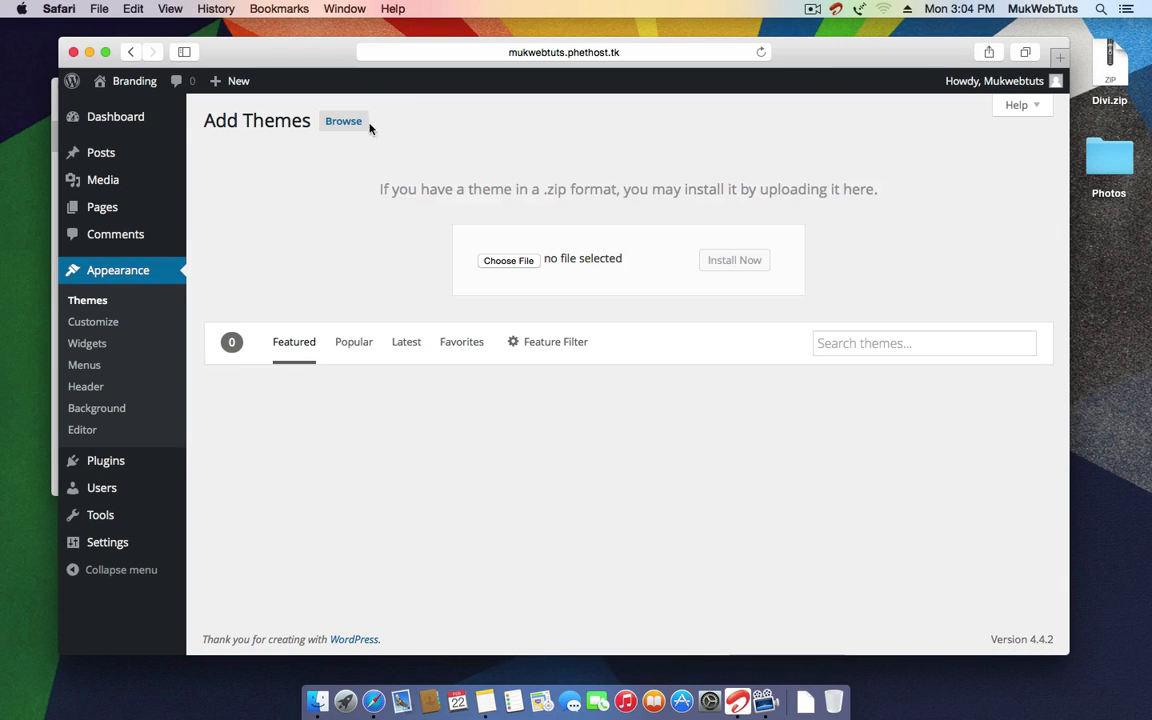
Step: Browse to Divi.zip on the Desktop, then cancel the file picker without attaching it
{"action": "left_click", "coordinate": [506, 261]}
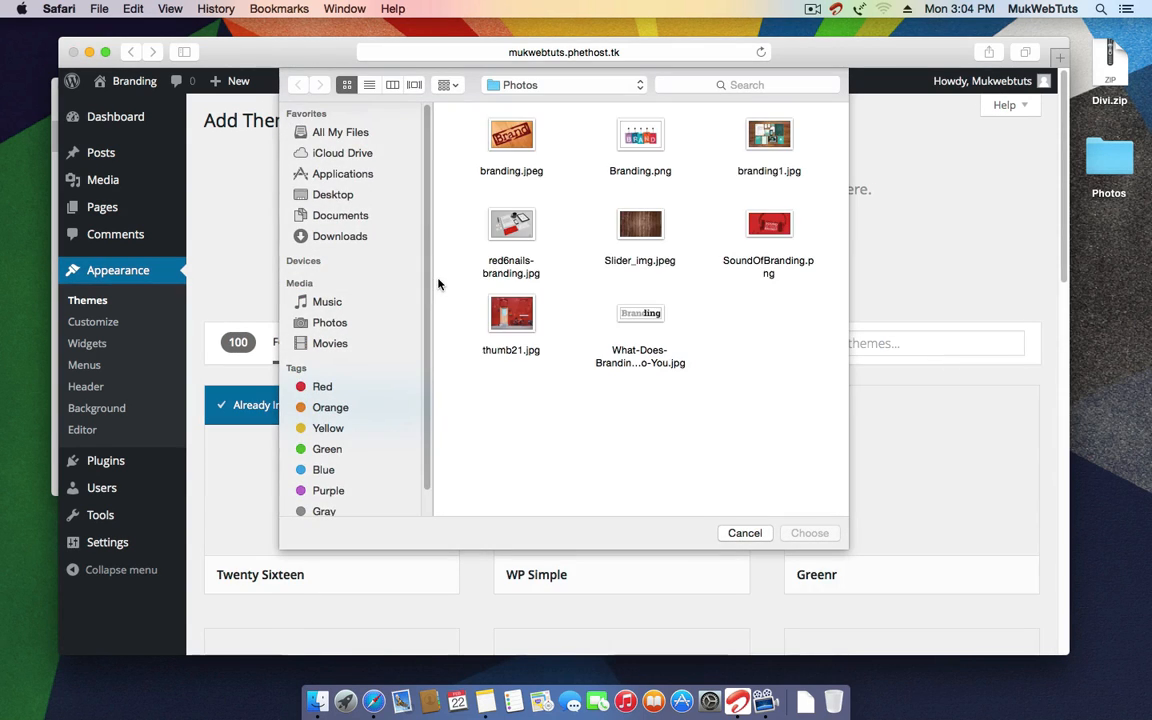
{"action": "left_click", "coordinate": [488, 84]}
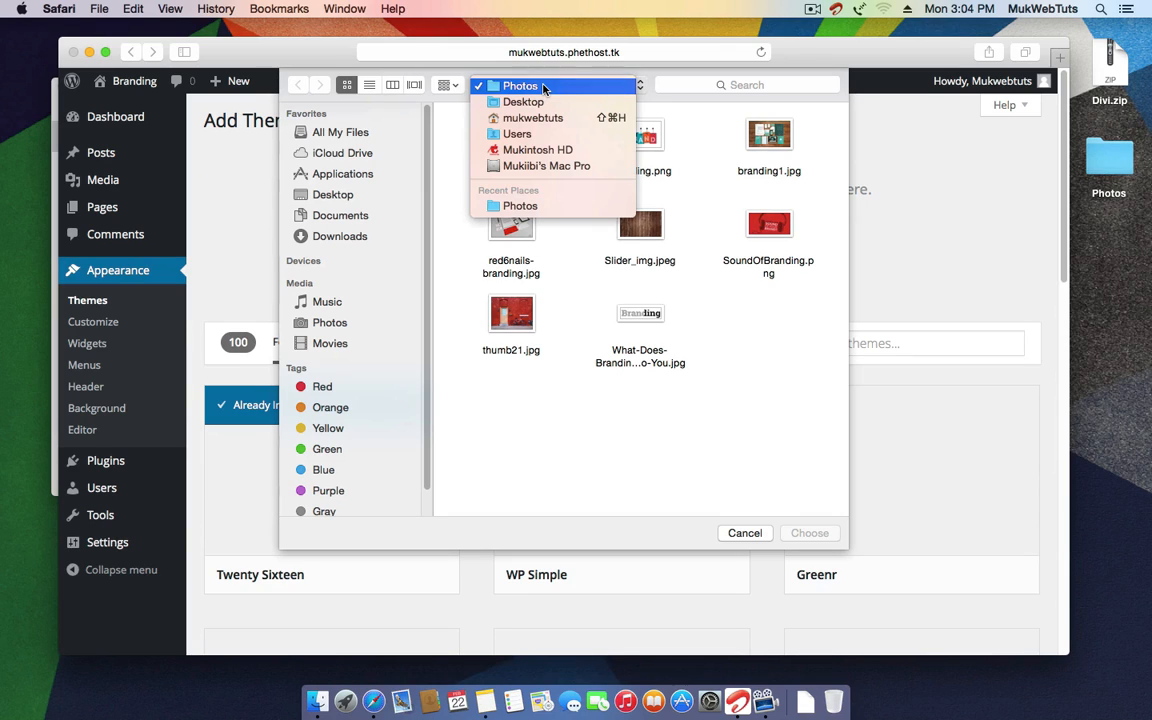
{"action": "left_click", "coordinate": [522, 102]}
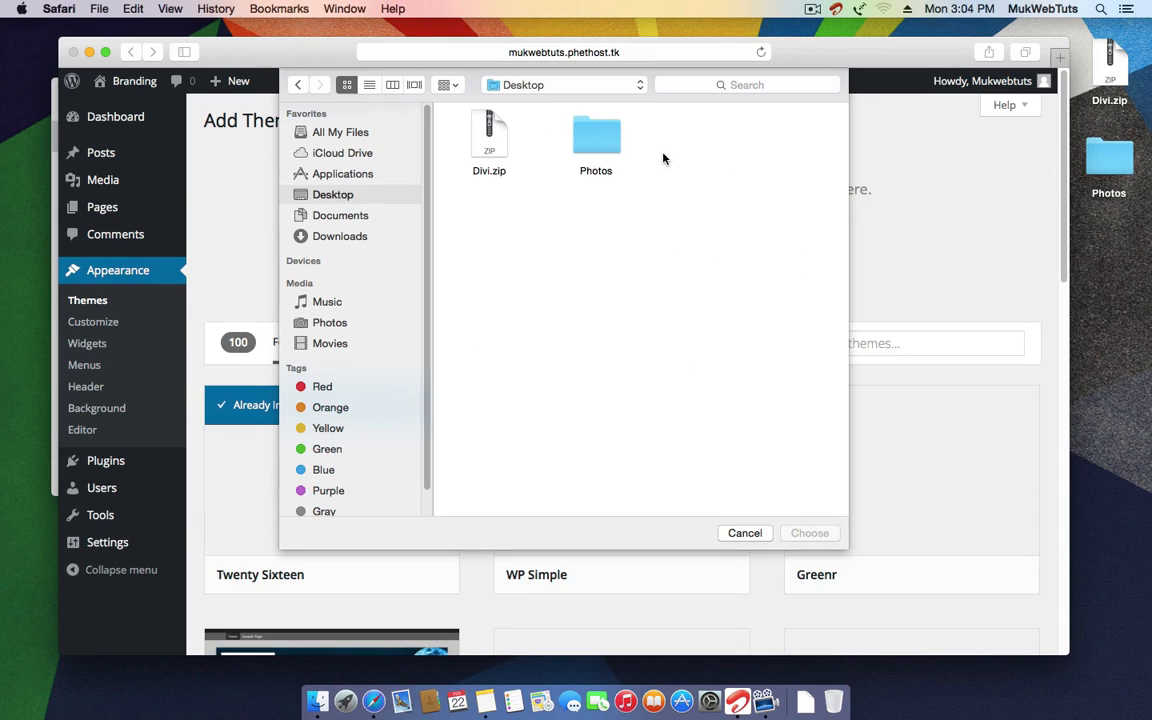
{"action": "left_click", "coordinate": [485, 143]}
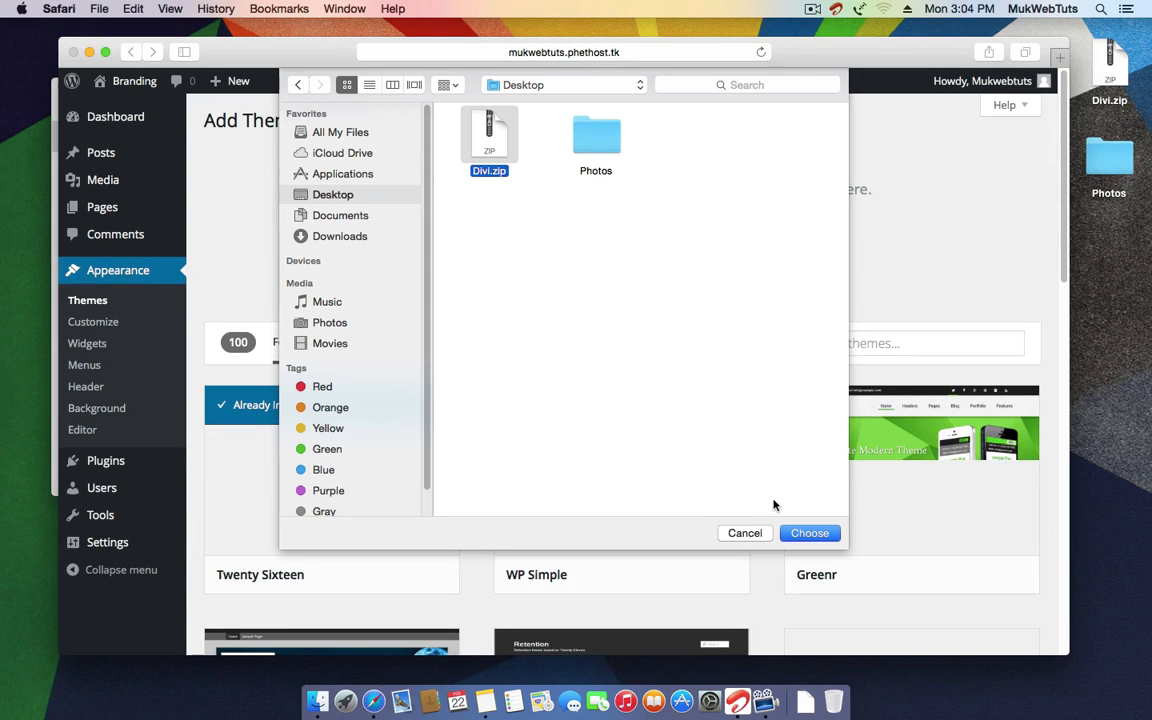
{"action": "left_click", "coordinate": [745, 533]}
{"action": "scroll", "coordinate": [620, 370], "scroll_direction": "down", "scroll_amount": 3}
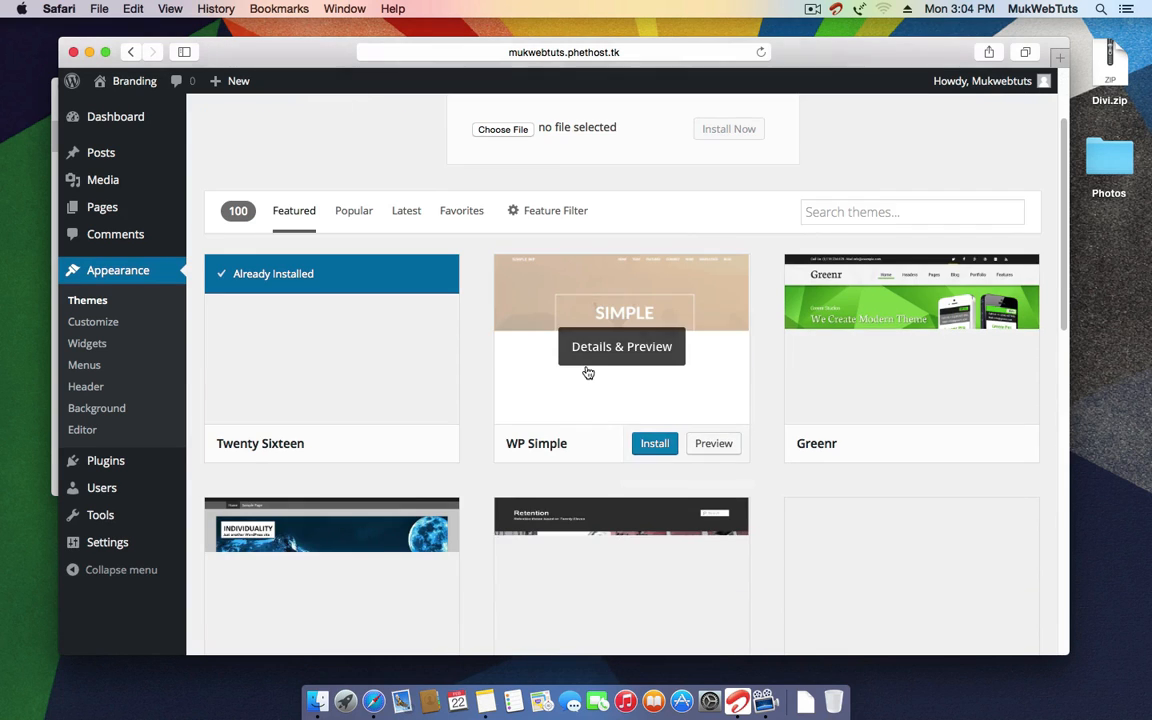
{"action": "scroll", "coordinate": [630, 409], "scroll_direction": "up", "scroll_amount": 4}
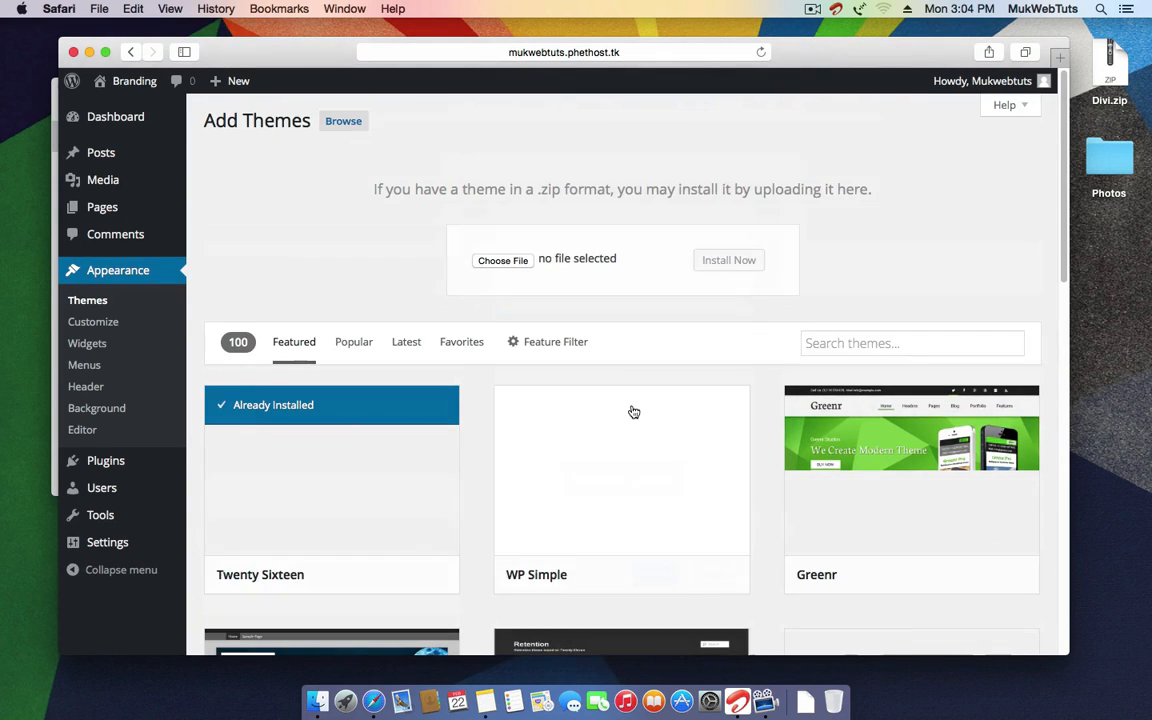
Step: Return to the Dashboard and start a new tab addressed to cpanel.phethost.tk
{"action": "left_click", "coordinate": [110, 117]}
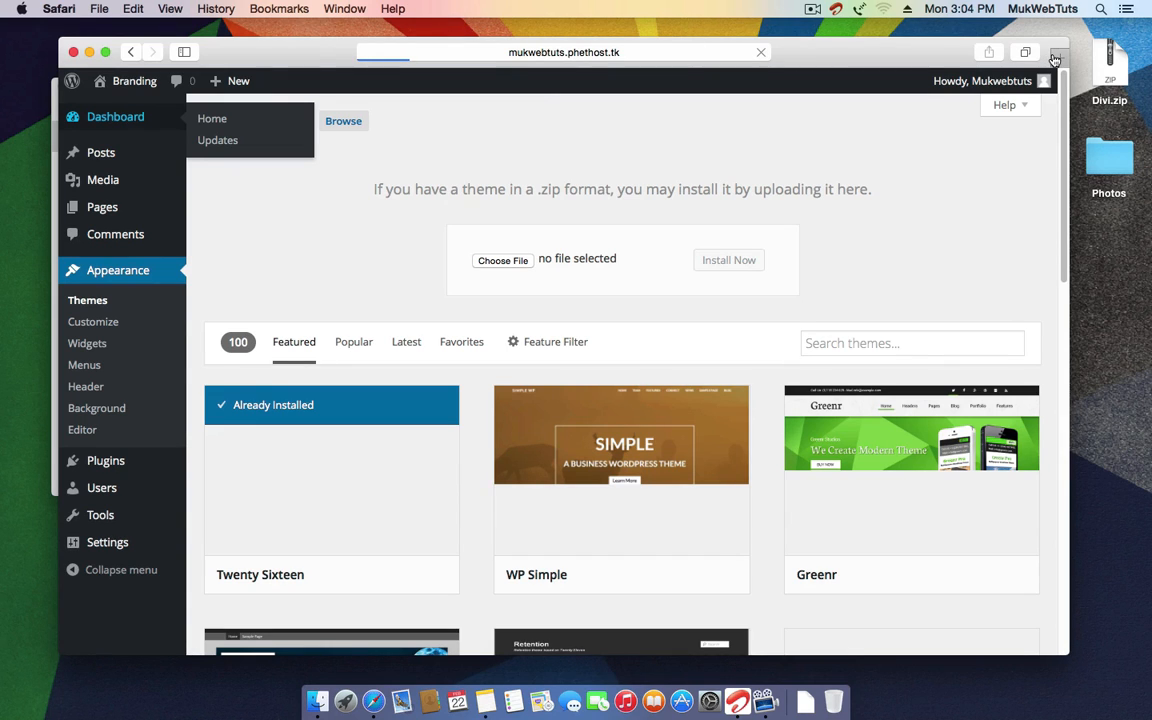
{"action": "key", "text": "super+t"}
{"action": "type", "text": "cpanel.phethost.tk"}
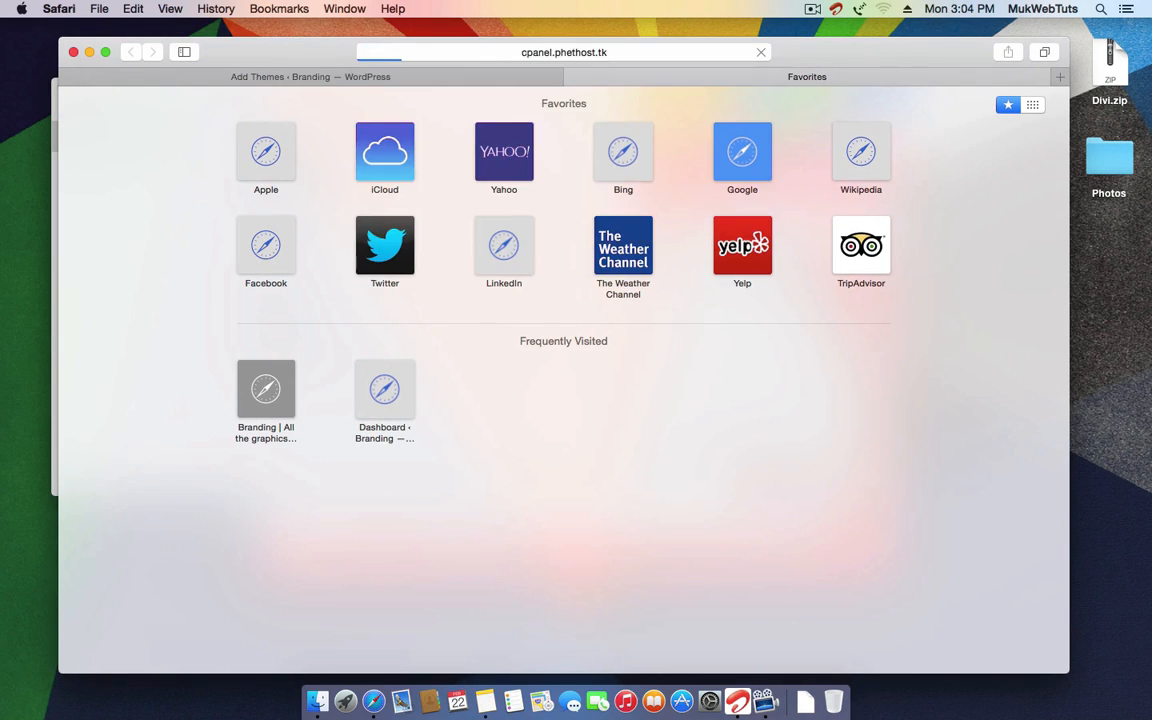
Step: Log in to cPanel at cpanel.phethost.tk using the saved credentials
{"action": "left_click", "coordinate": [265, 78]}
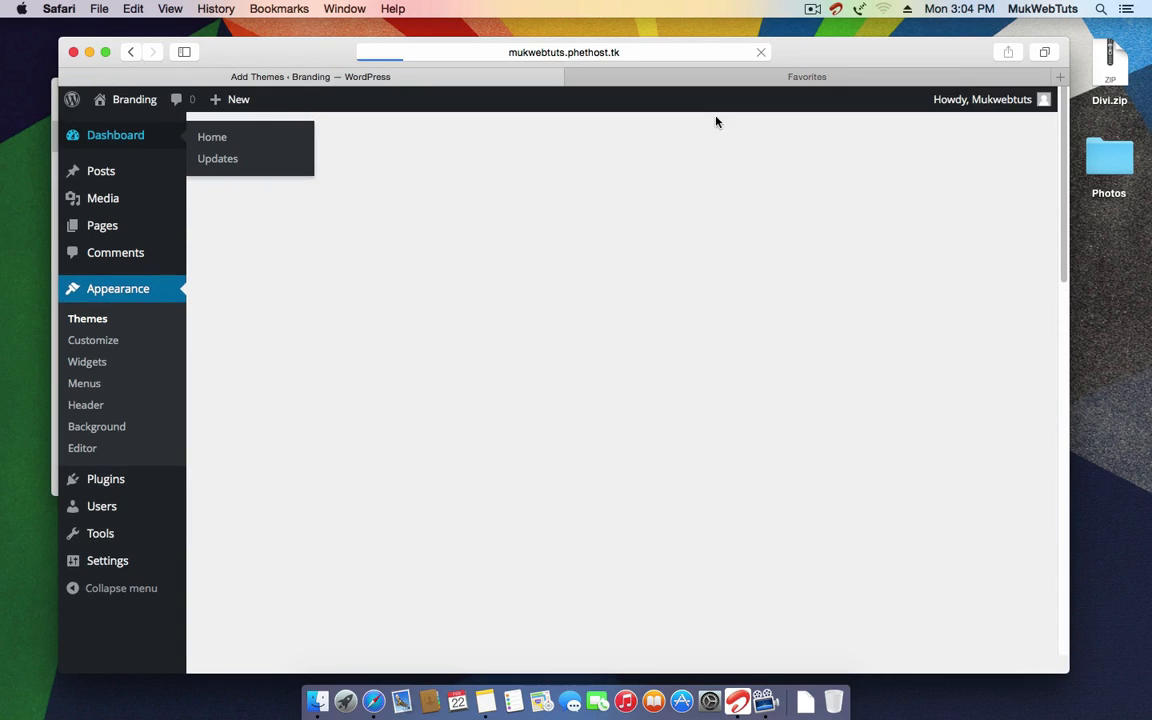
{"action": "left_click", "coordinate": [728, 78]}
{"action": "left_click", "coordinate": [479, 75]}
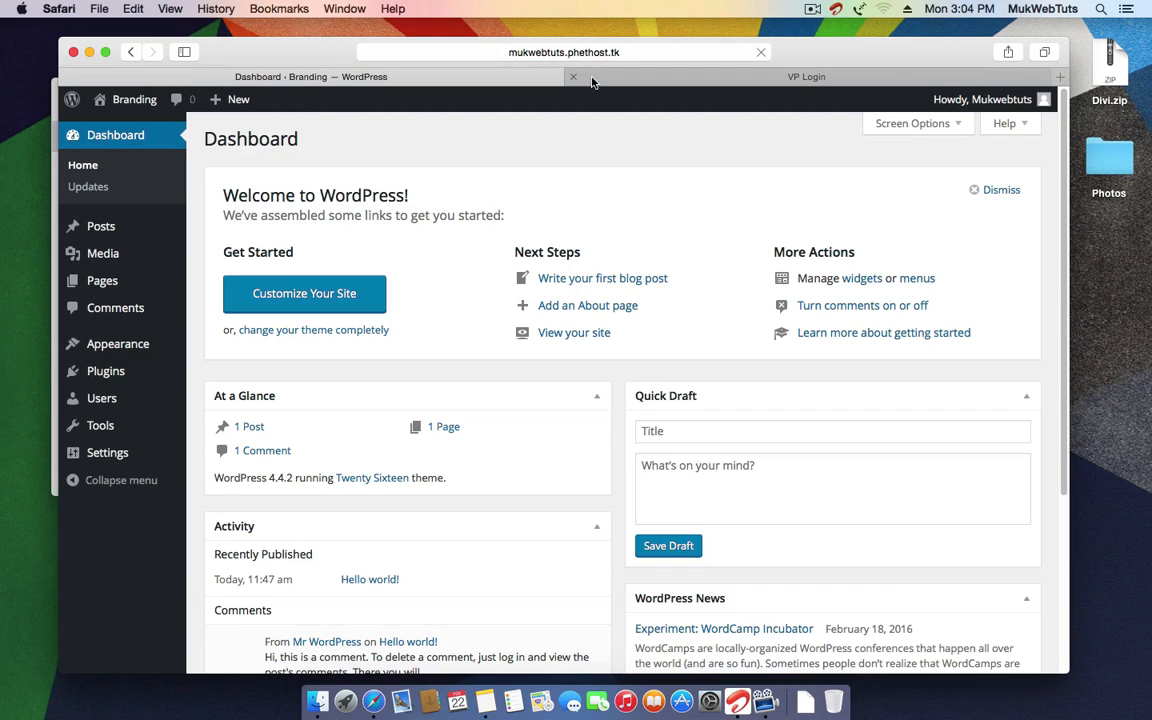
{"action": "left_click", "coordinate": [590, 79]}
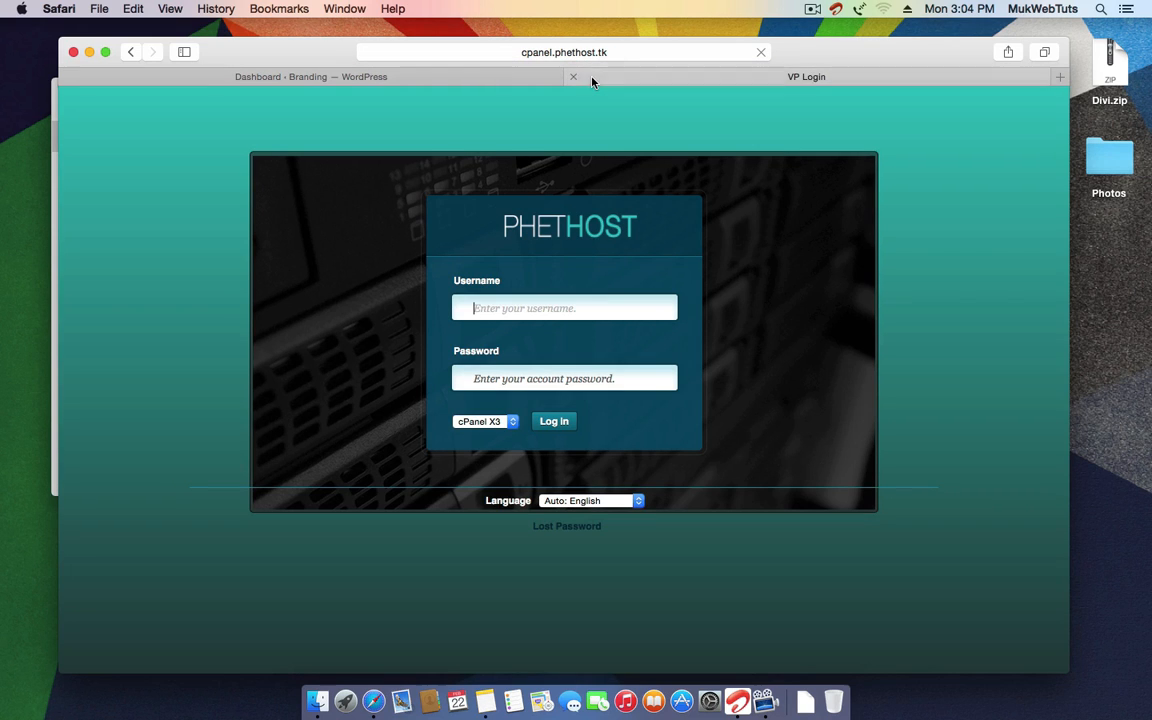
{"action": "left_click", "coordinate": [513, 306]}
{"action": "left_click", "coordinate": [527, 340]}
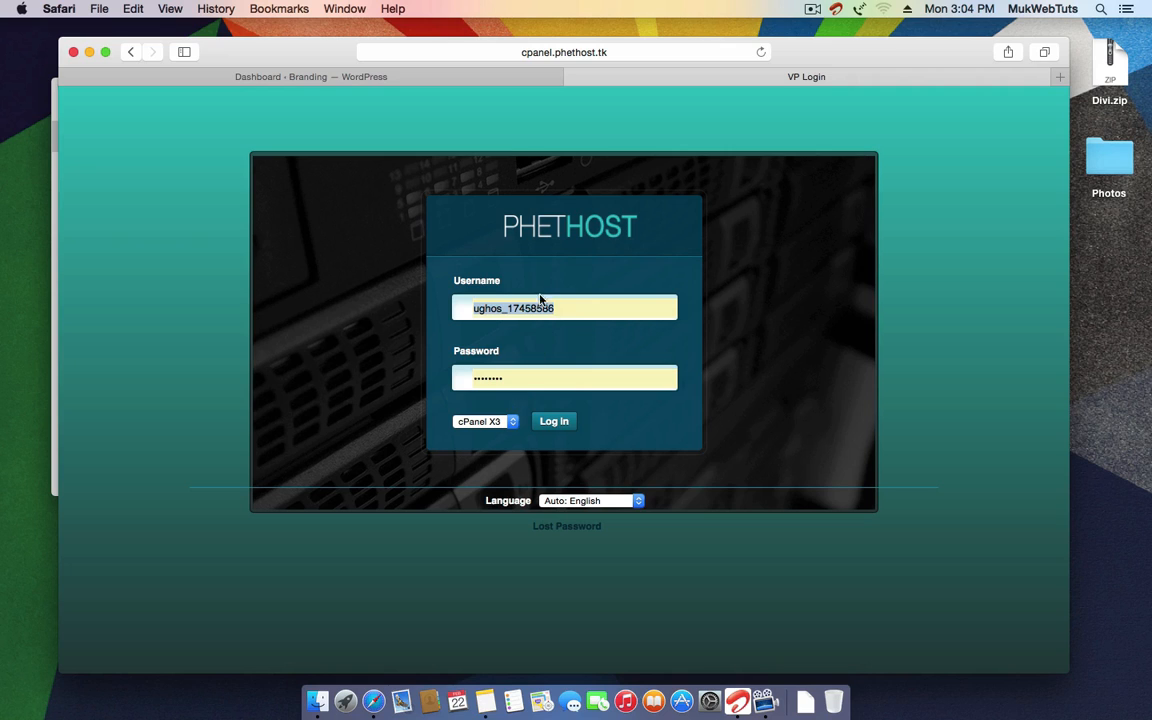
{"action": "left_click", "coordinate": [557, 313]}
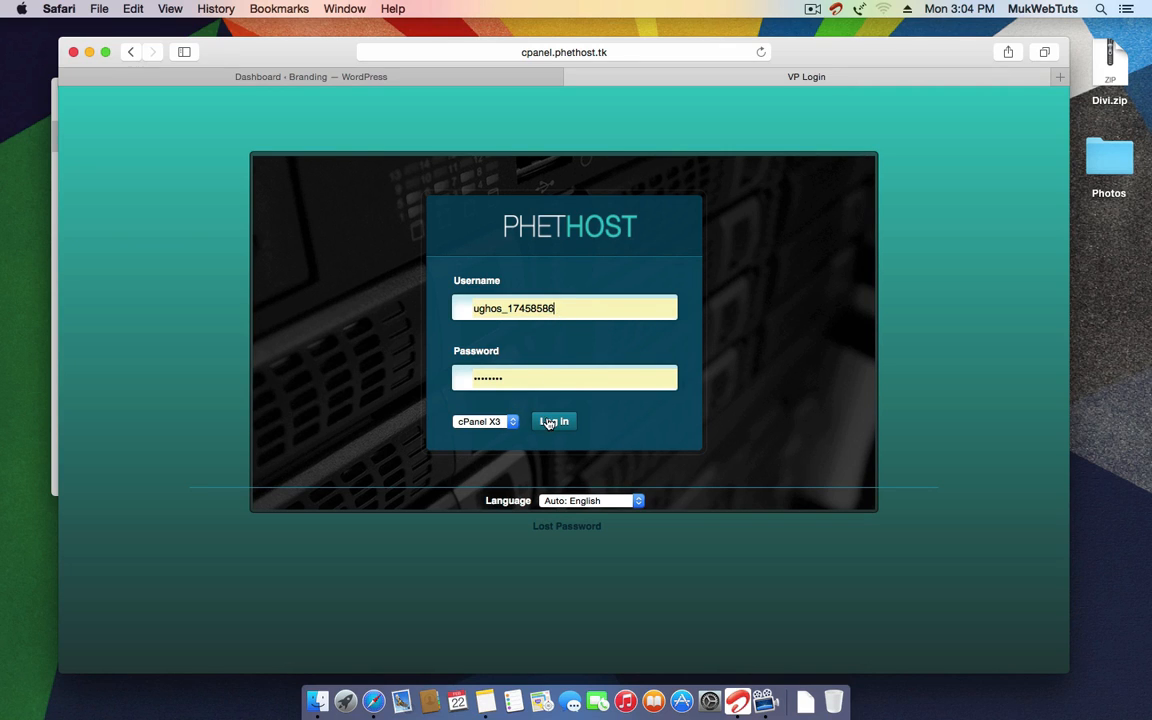
{"action": "key", "text": "Return"}
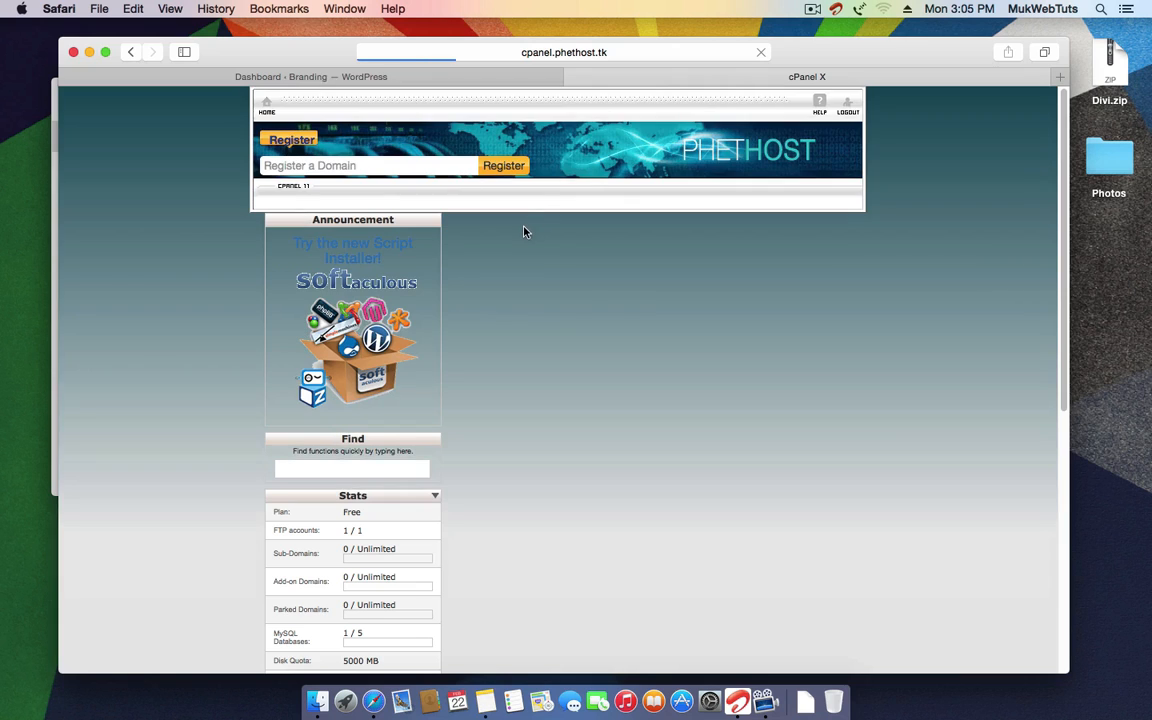
Step: Dismiss the Welcome New User popup and launch the Online File Manager
{"action": "scroll", "coordinate": [524, 232], "scroll_direction": "down", "scroll_amount": 1}
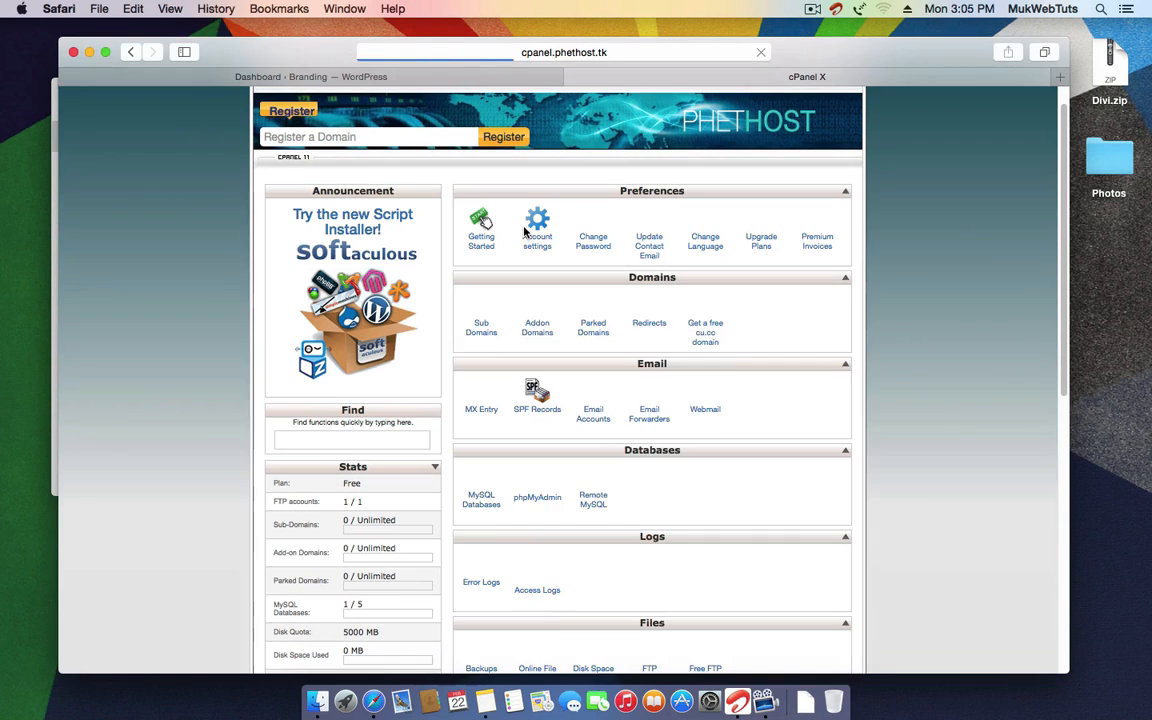
{"action": "scroll", "coordinate": [526, 233], "scroll_direction": "down", "scroll_amount": 1}
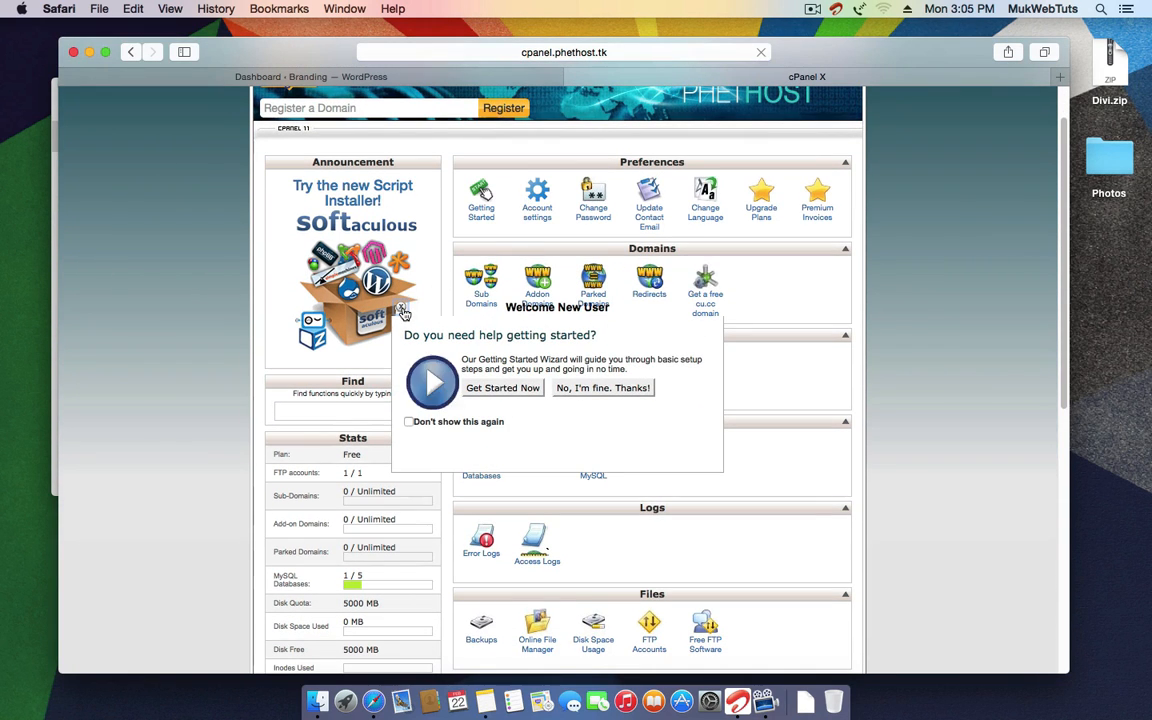
{"action": "left_click", "coordinate": [403, 313]}
{"action": "scroll", "coordinate": [534, 518], "scroll_direction": "down", "scroll_amount": 4}
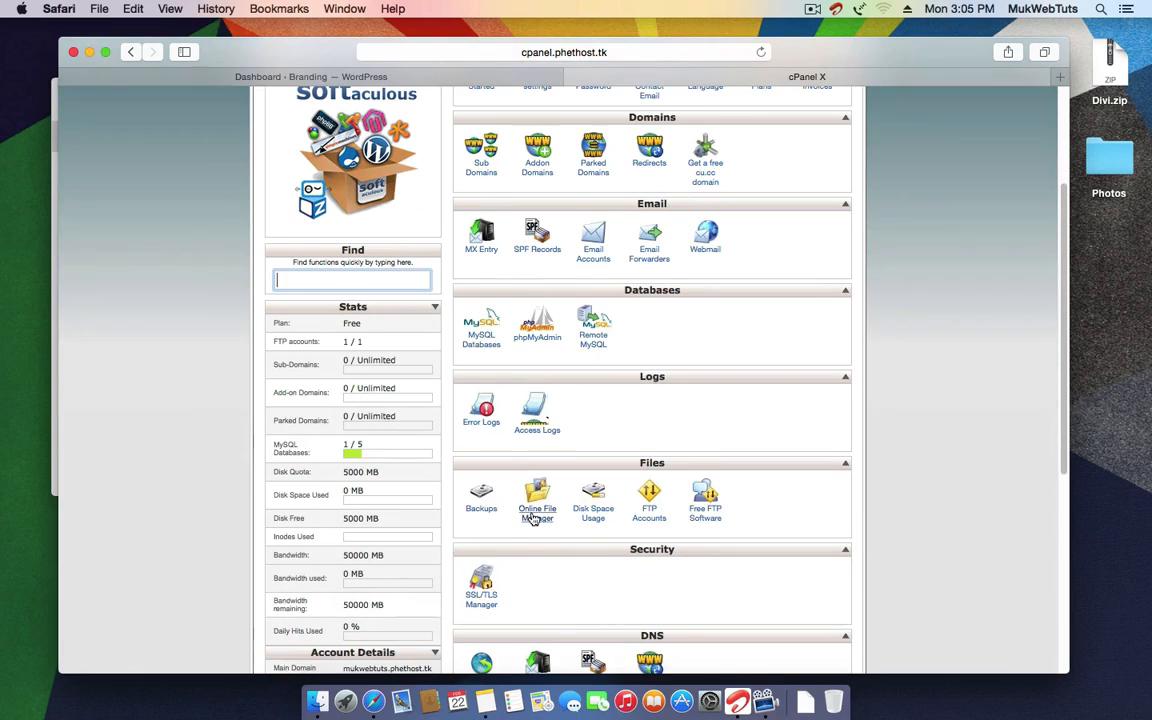
{"action": "left_click", "coordinate": [535, 512]}
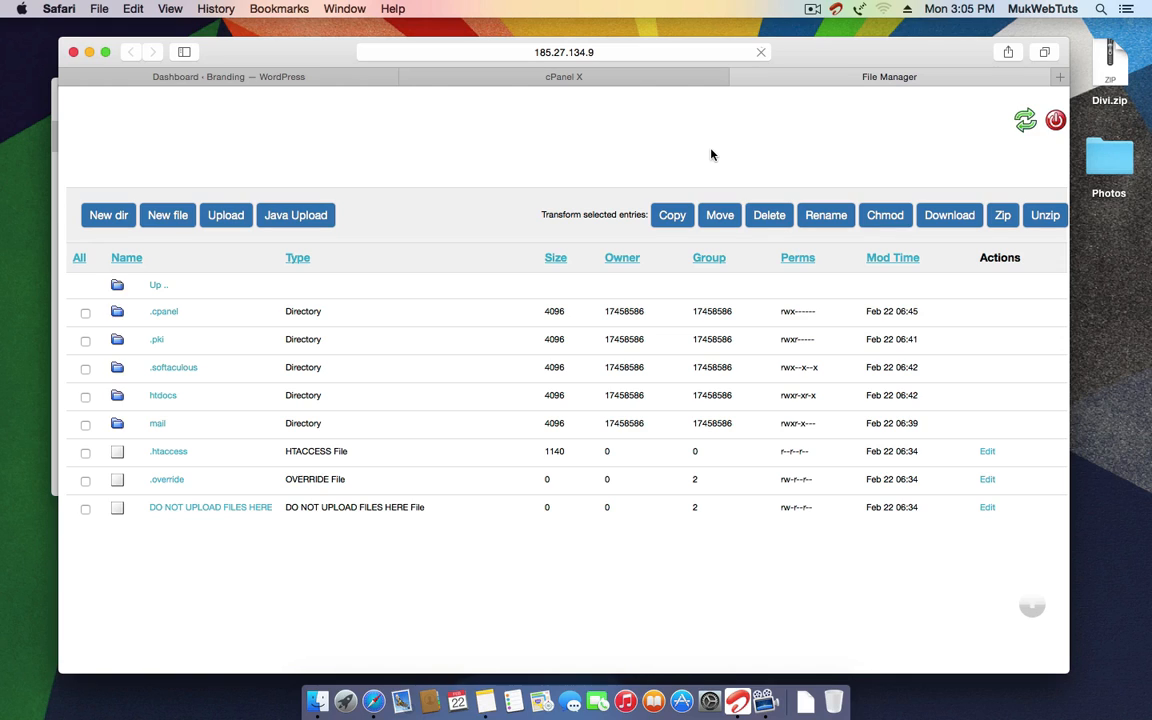
Step: Navigate to htdocs/wp-content/themes and start an upload into that folder
{"action": "left_click", "coordinate": [160, 397]}
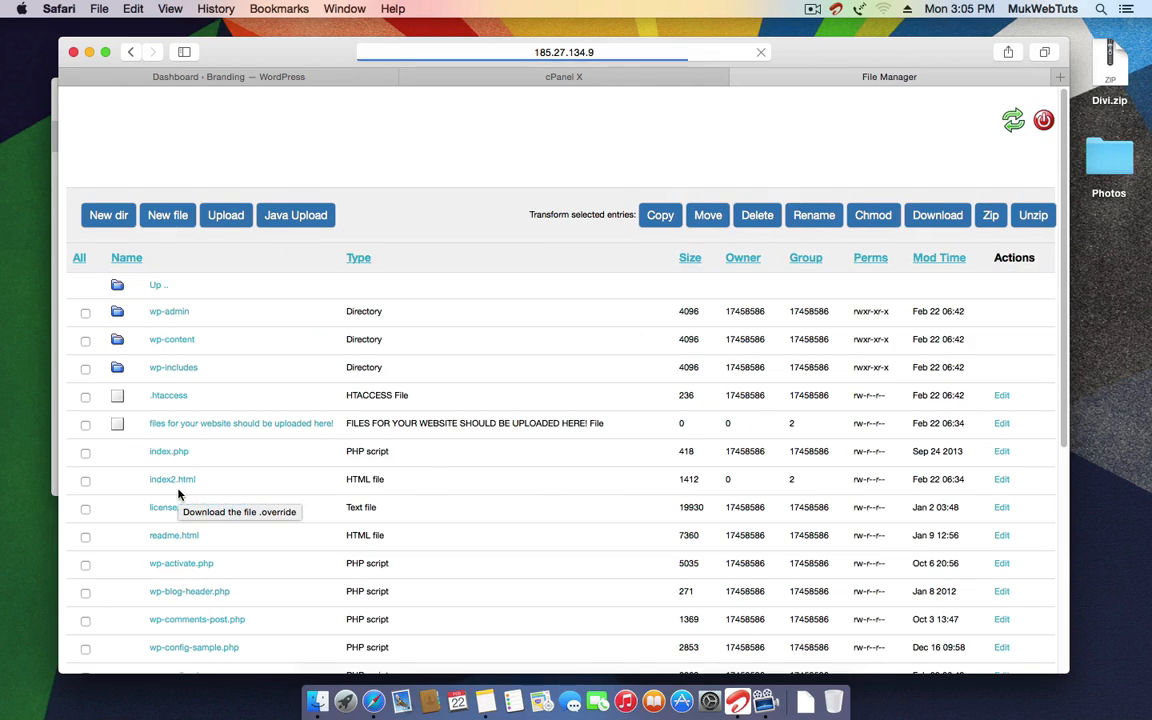
{"action": "left_click", "coordinate": [172, 340]}
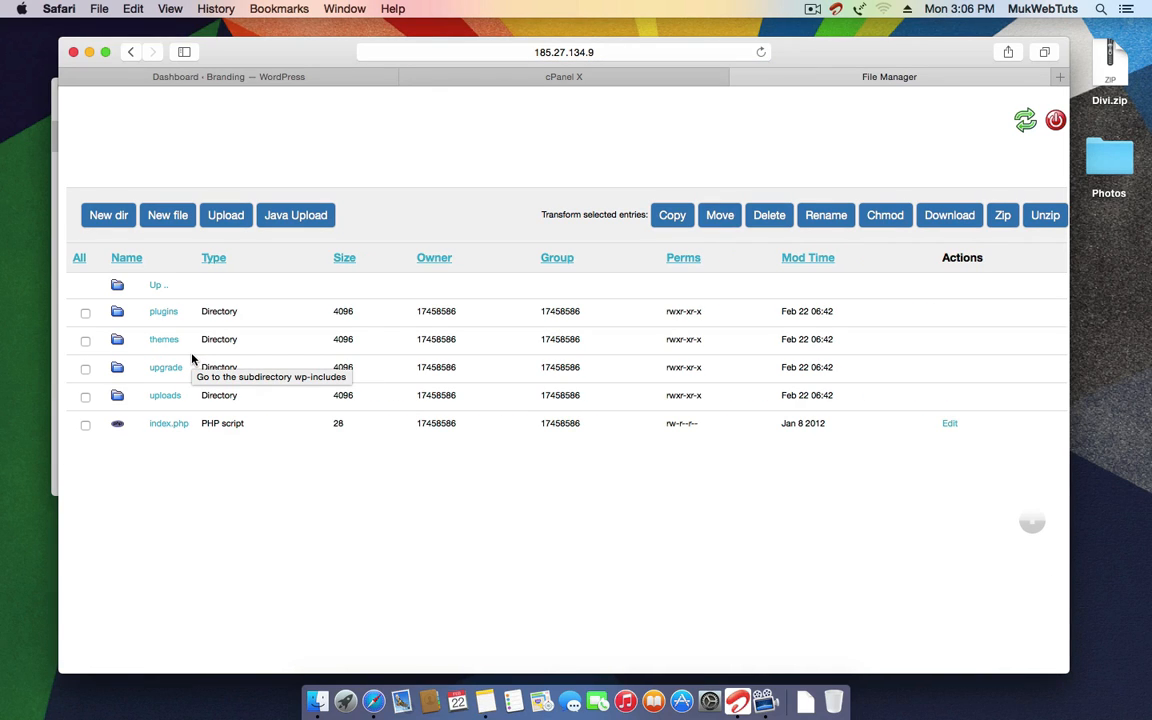
{"action": "left_click", "coordinate": [163, 345]}
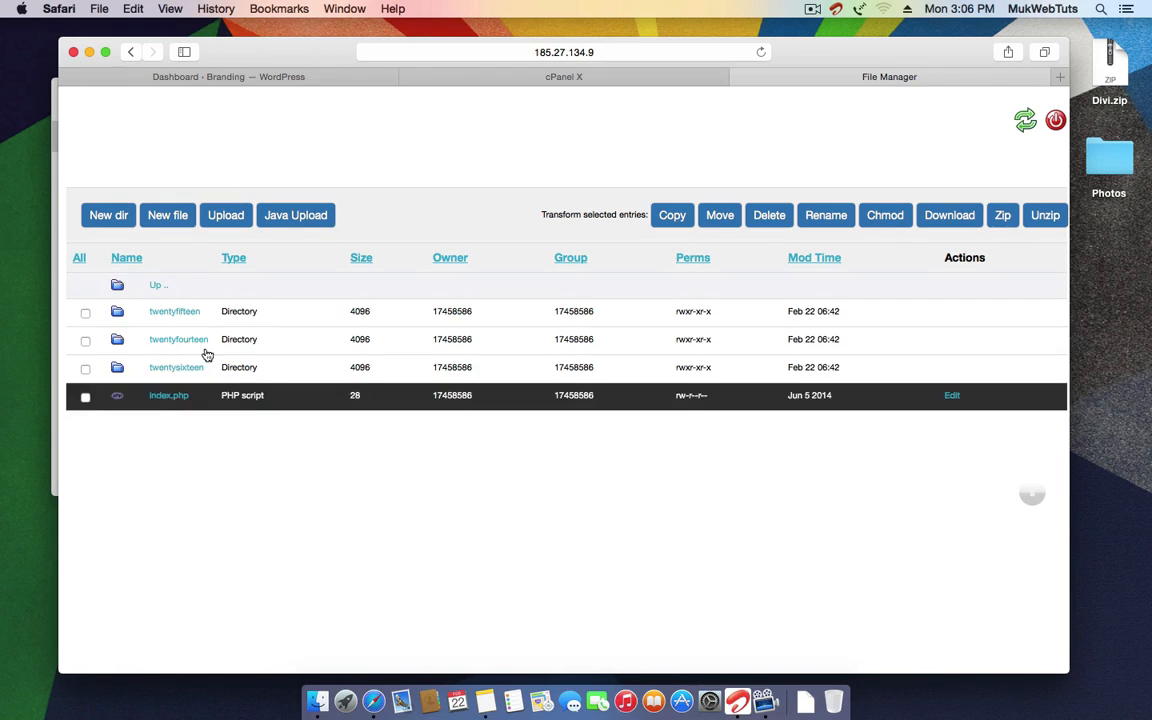
{"action": "left_click", "coordinate": [226, 77]}
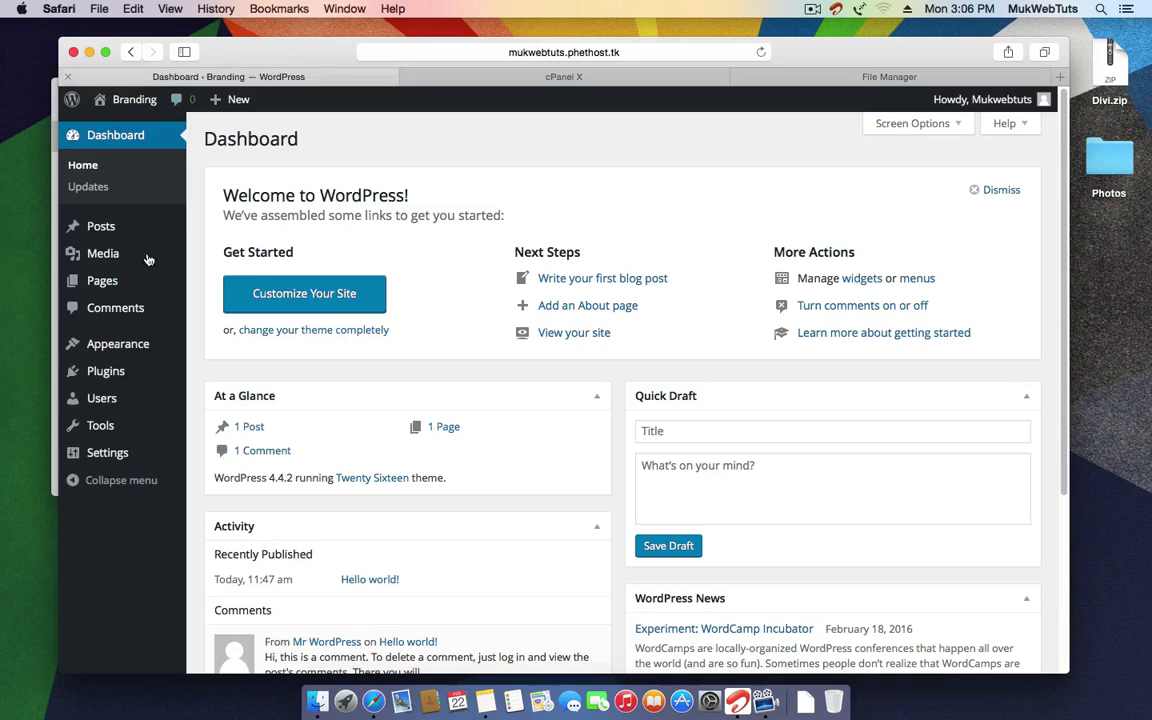
{"action": "left_click", "coordinate": [978, 80]}
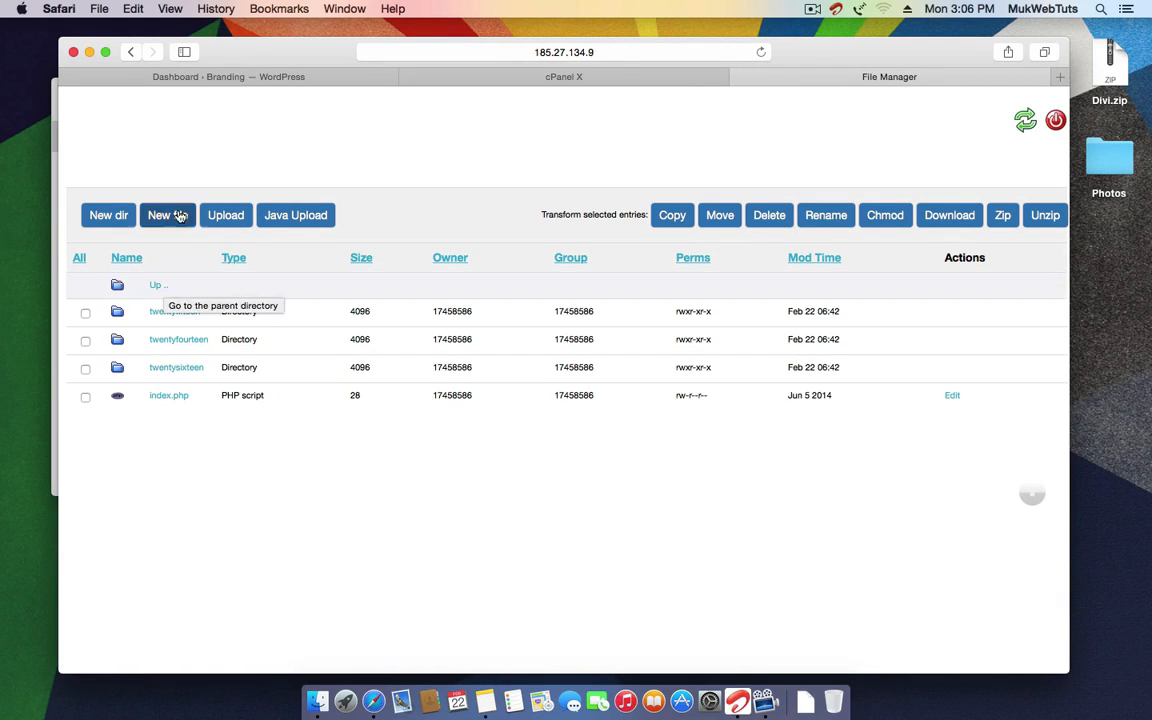
{"action": "left_click", "coordinate": [228, 216]}
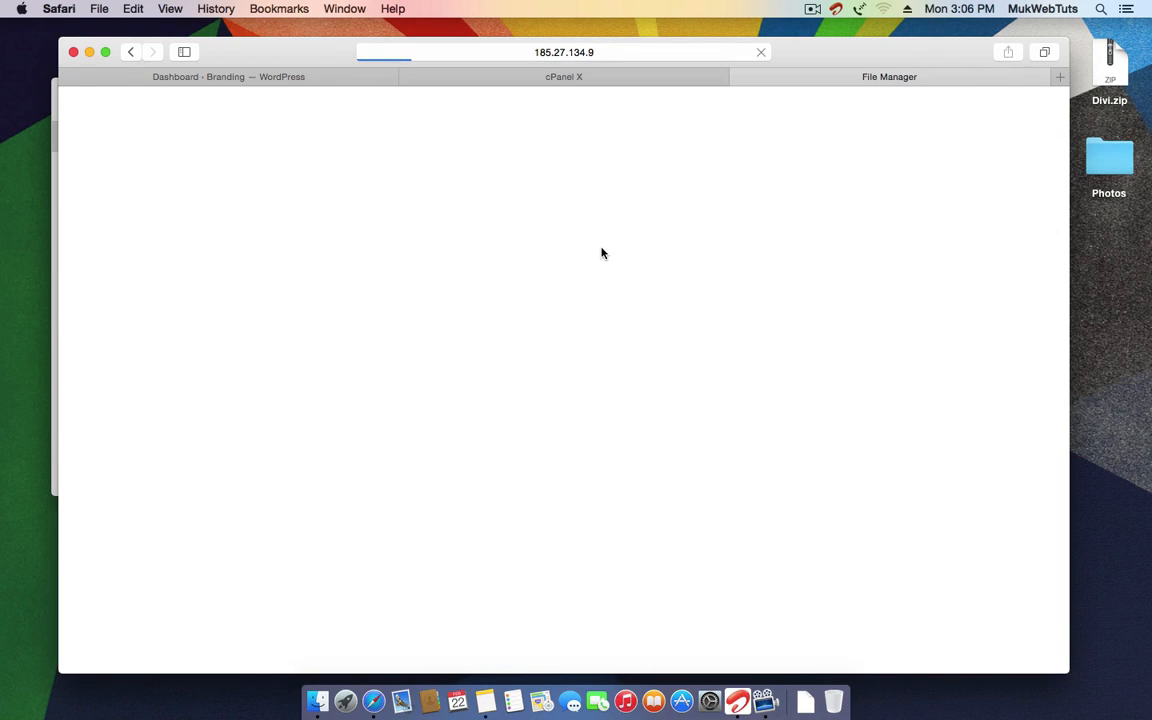
Step: Select Divi.zip from the Desktop and send it to /htdocs/wp-content/themes
{"action": "left_click", "coordinate": [125, 365]}
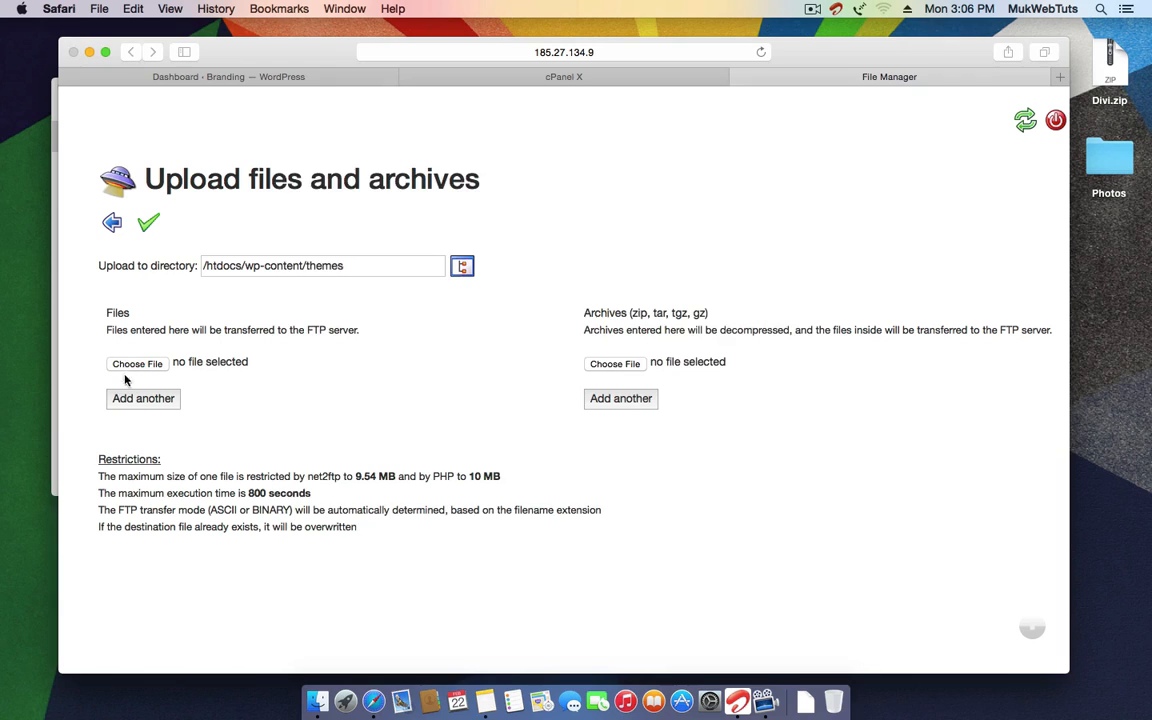
{"action": "left_click", "coordinate": [490, 157]}
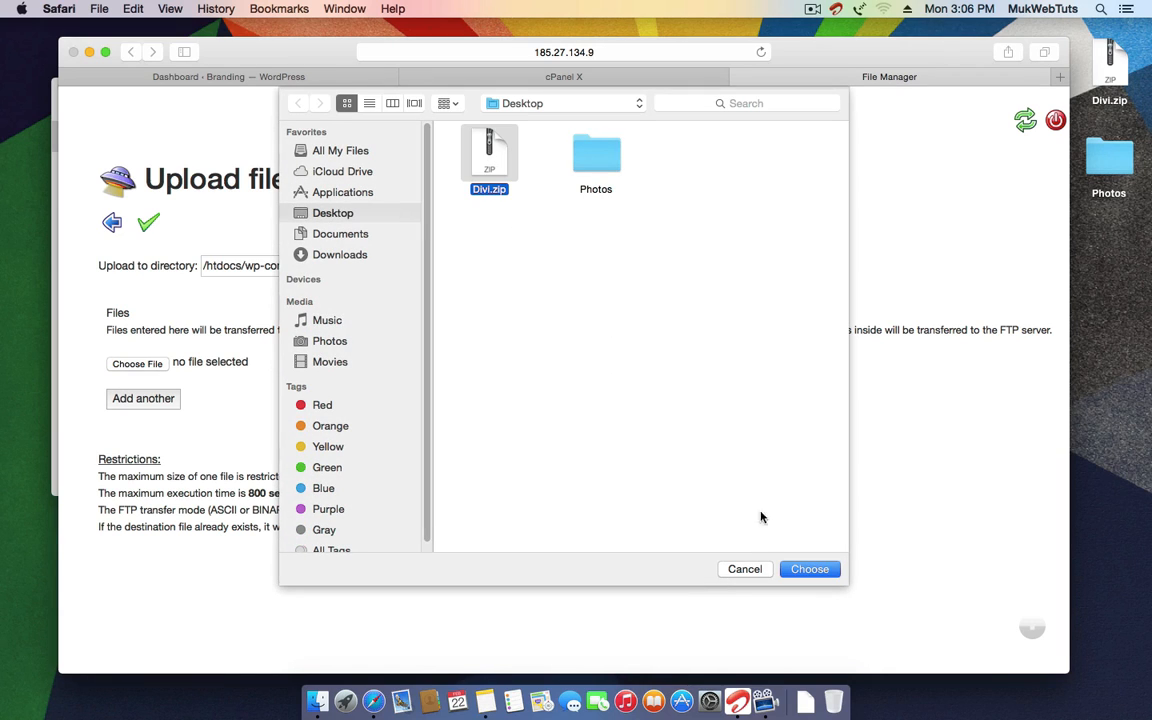
{"action": "left_click", "coordinate": [810, 569]}
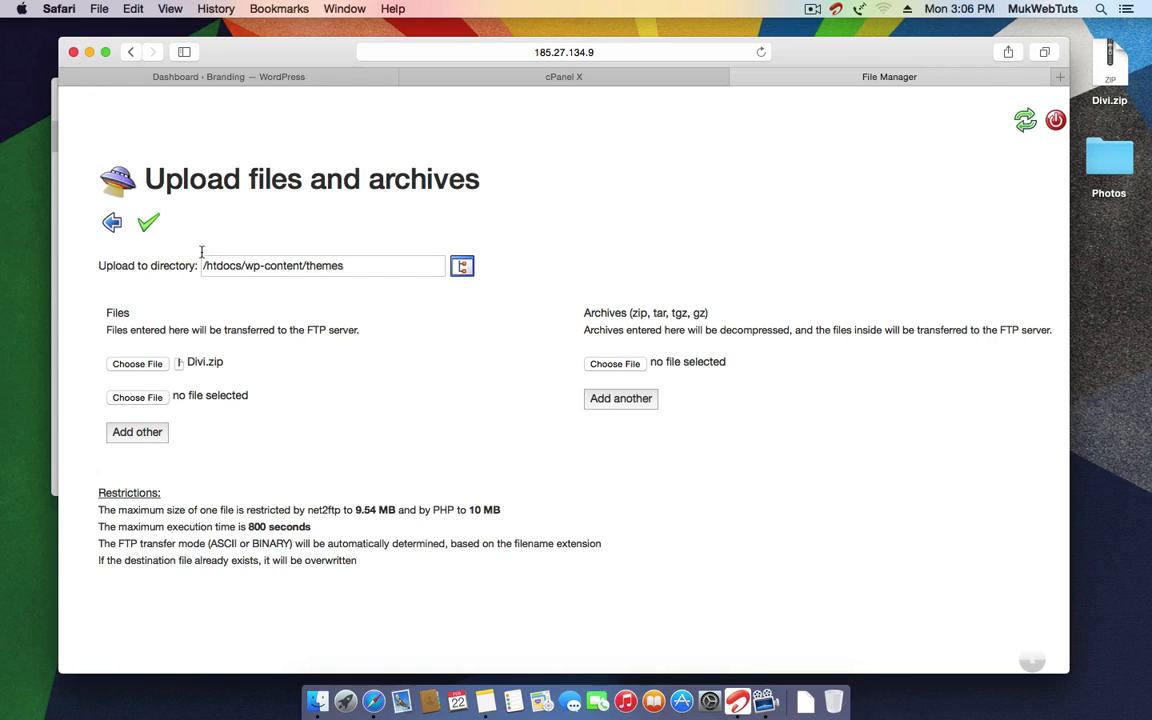
{"action": "left_click", "coordinate": [143, 217]}
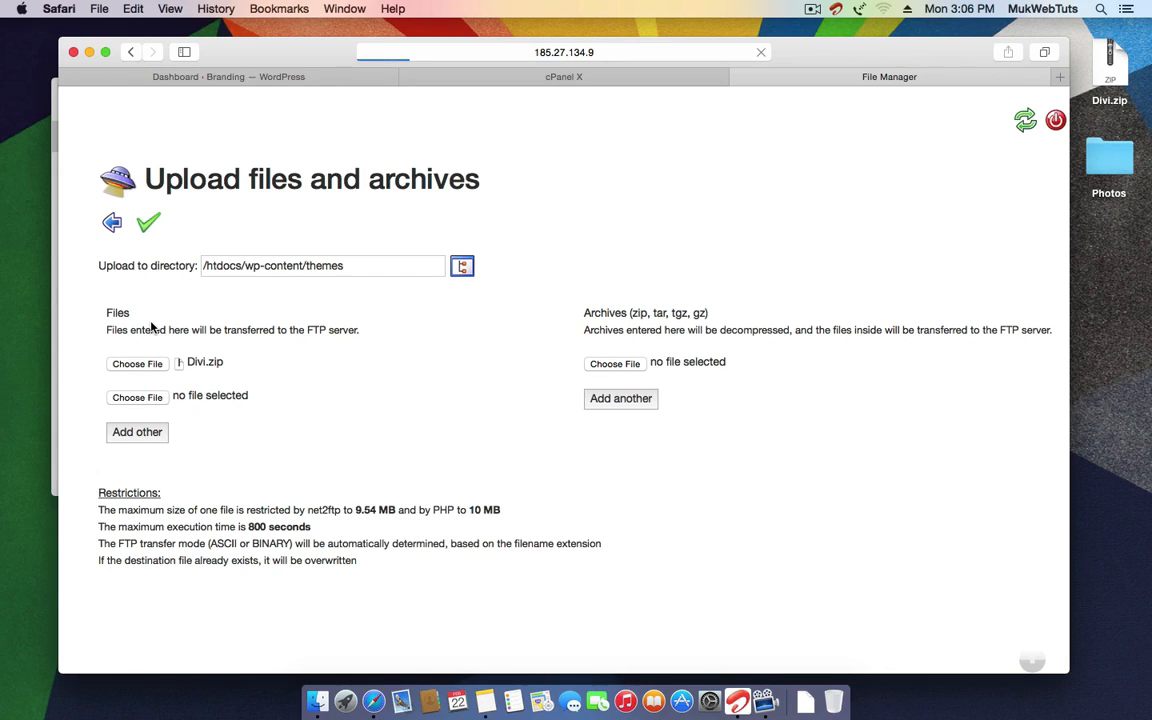
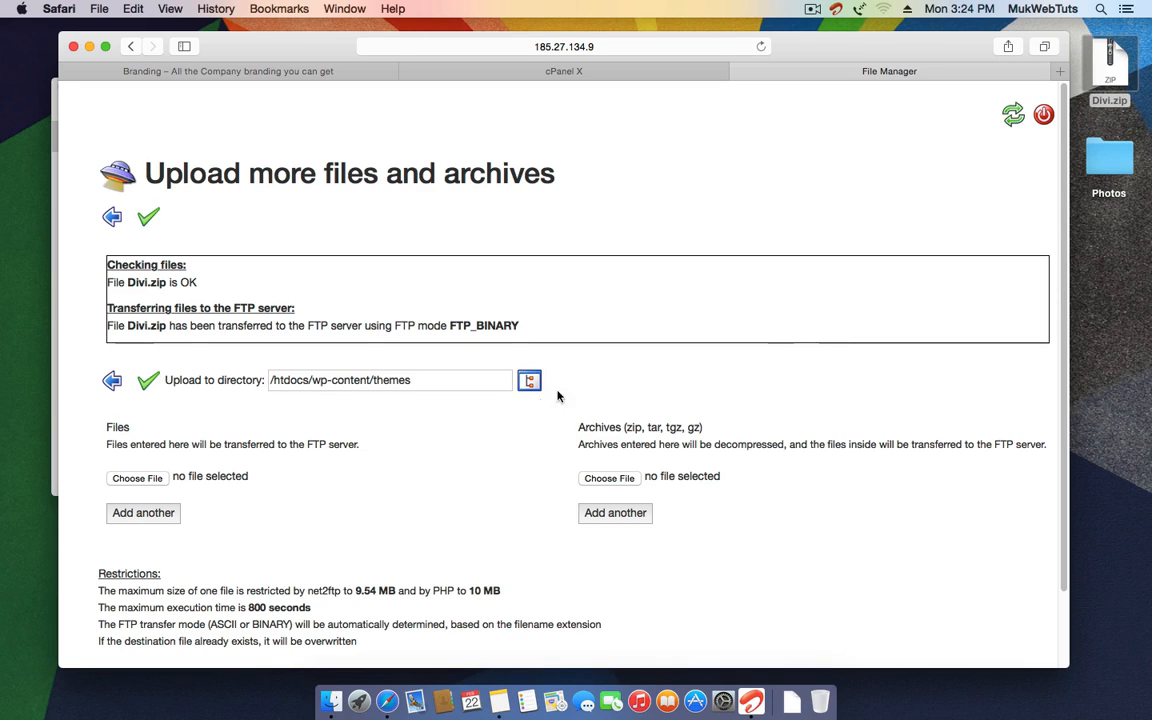
Step: Return to the themes folder listing, which now shows Divi.zip (3519123 bytes)
{"action": "scroll", "coordinate": [436, 415], "scroll_direction": "down", "scroll_amount": 2}
{"action": "scroll", "coordinate": [434, 425], "scroll_direction": "up", "scroll_amount": 2}
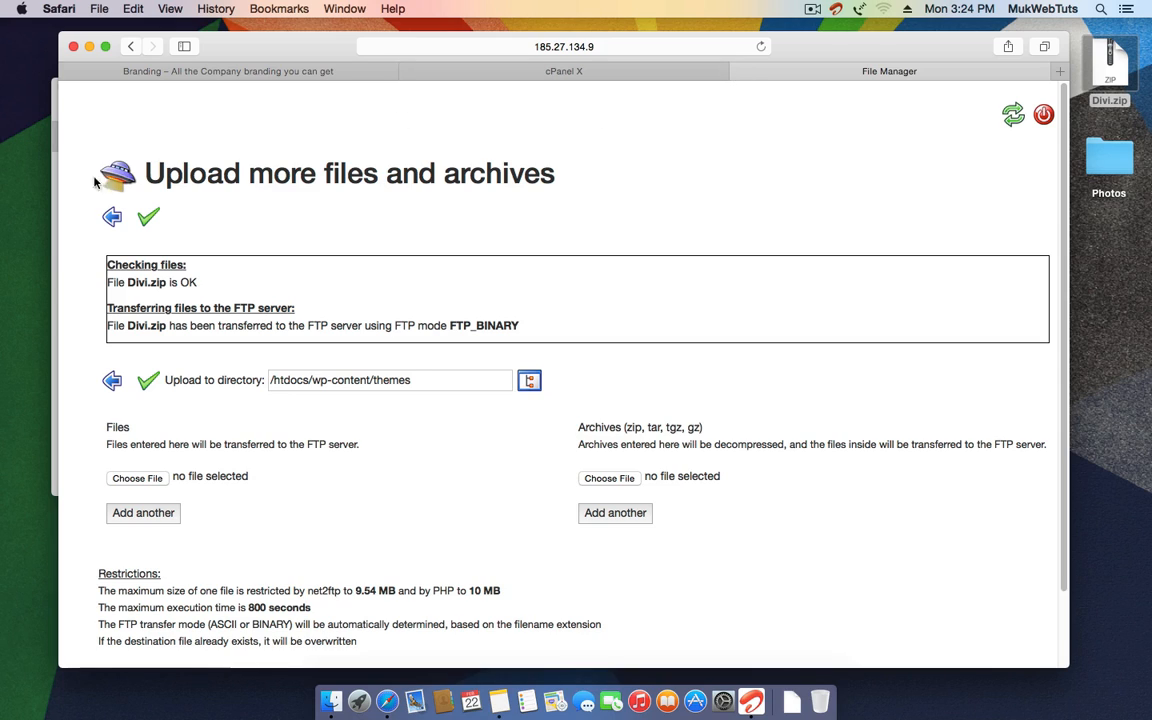
{"action": "left_click", "coordinate": [148, 216]}
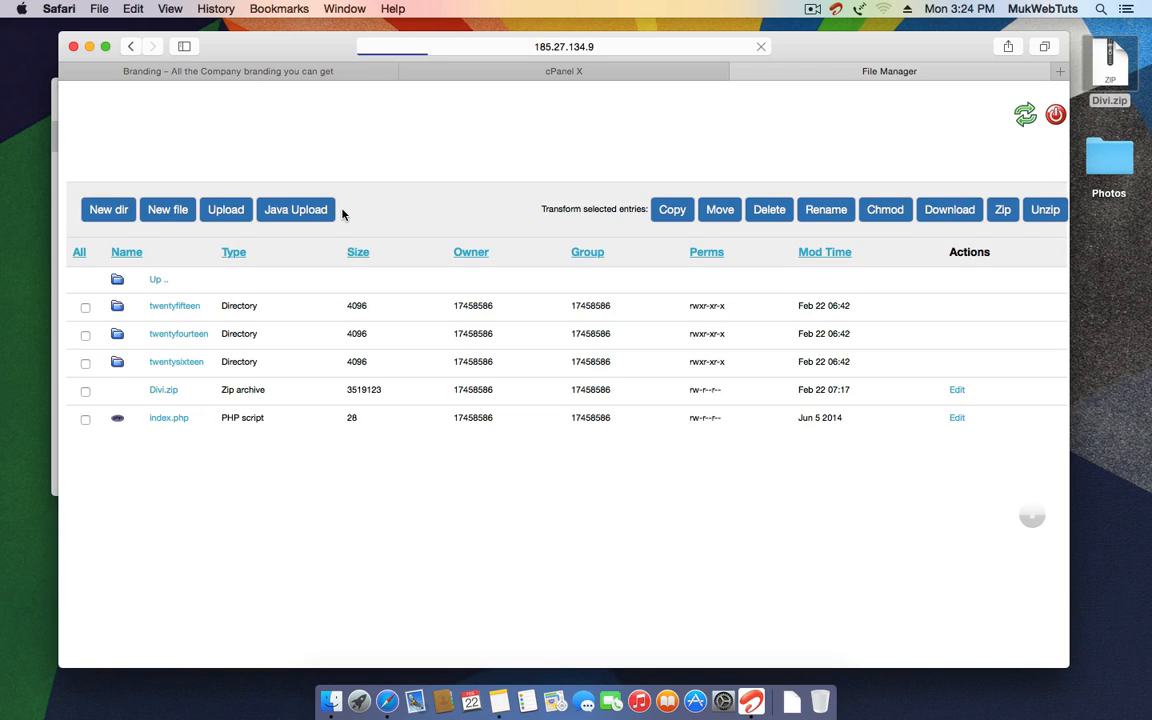
Step: Unzip Divi.zip in the themes folder, creating the Divi and __MACOSX directories
{"action": "left_click", "coordinate": [85, 391]}
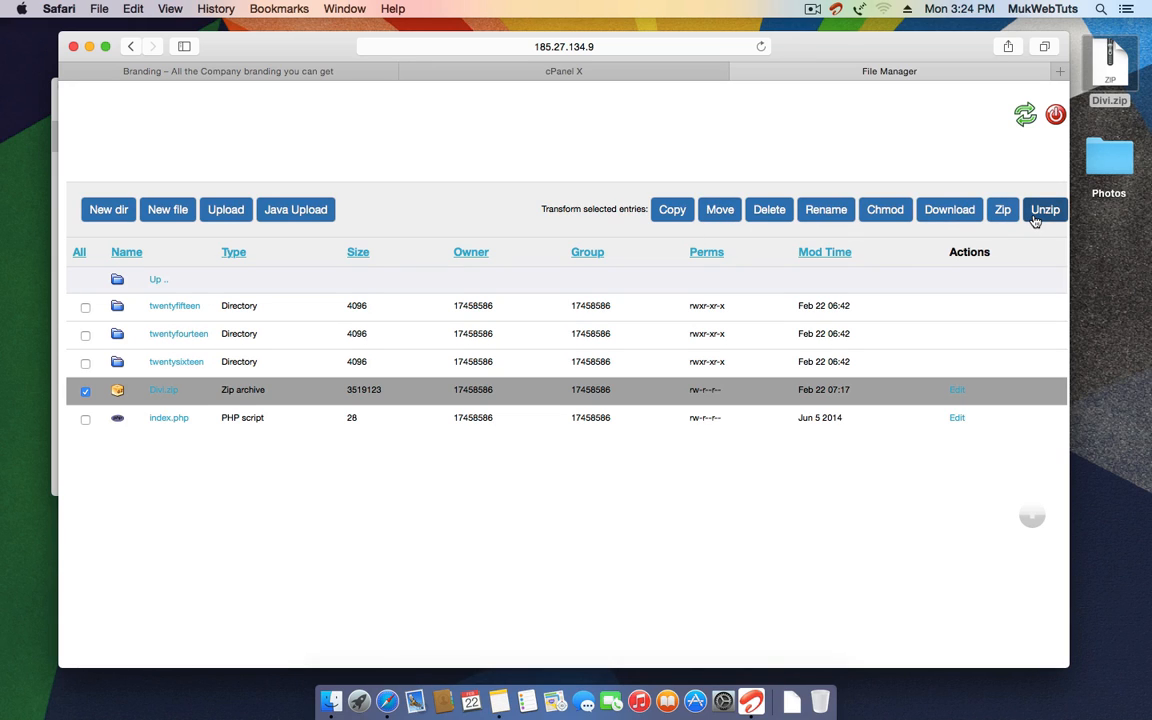
{"action": "left_click", "coordinate": [1036, 212]}
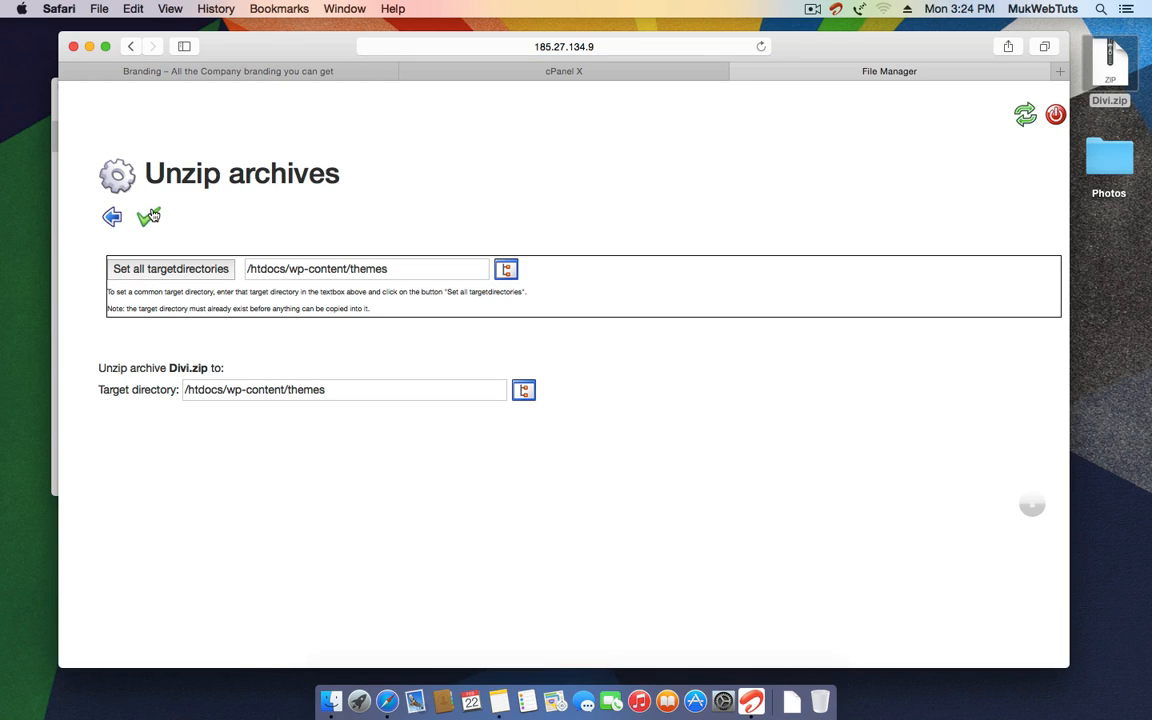
{"action": "left_click", "coordinate": [148, 217]}
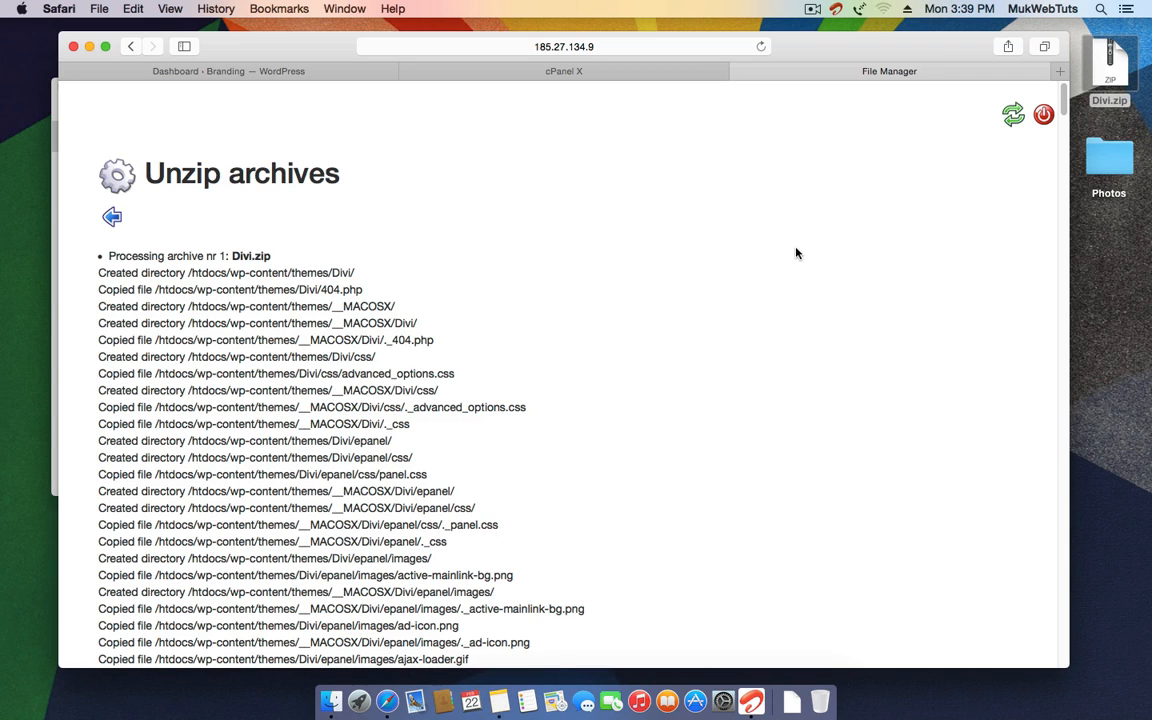
{"action": "scroll", "coordinate": [733, 334], "scroll_direction": "down", "scroll_amount": 3}
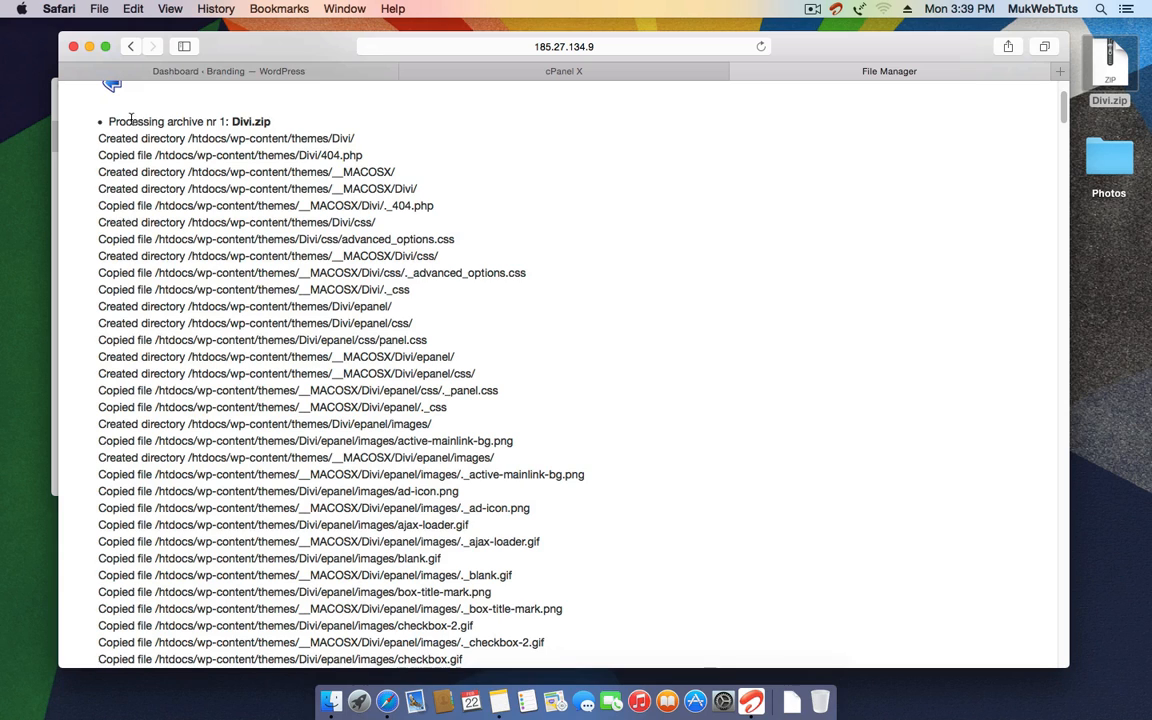
{"action": "left_click_drag", "start_coordinate": [130, 119], "coordinate": [213, 124]}
{"action": "left_click", "coordinate": [137, 203]}
{"action": "scroll", "coordinate": [119, 124], "scroll_direction": "up", "scroll_amount": 3}
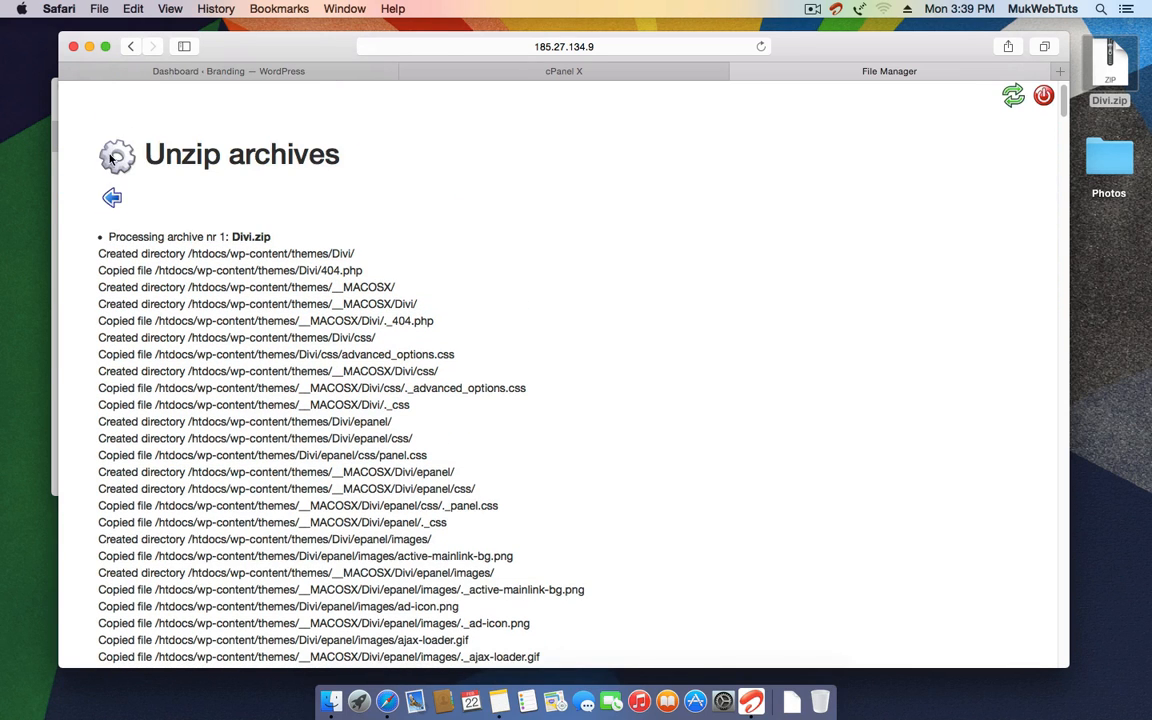
{"action": "left_click", "coordinate": [112, 198]}
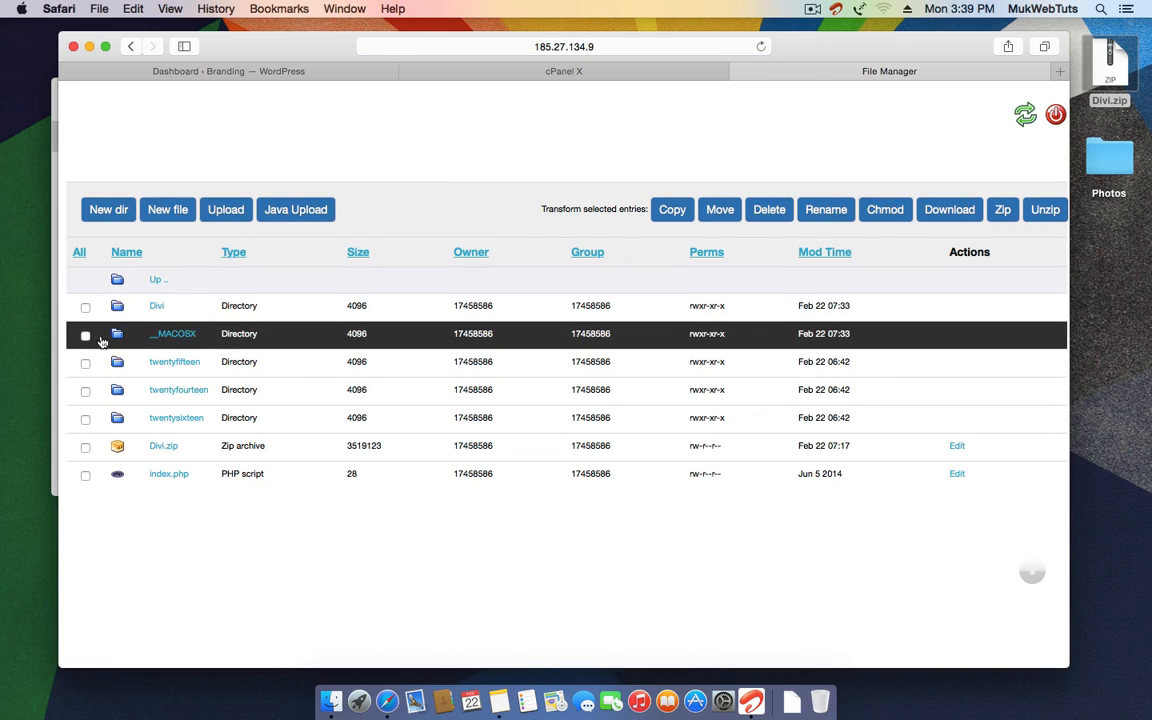
Step: Delete the __MACOSX folder from the themes folder and close the File Manager tab
{"action": "left_click", "coordinate": [85, 336]}
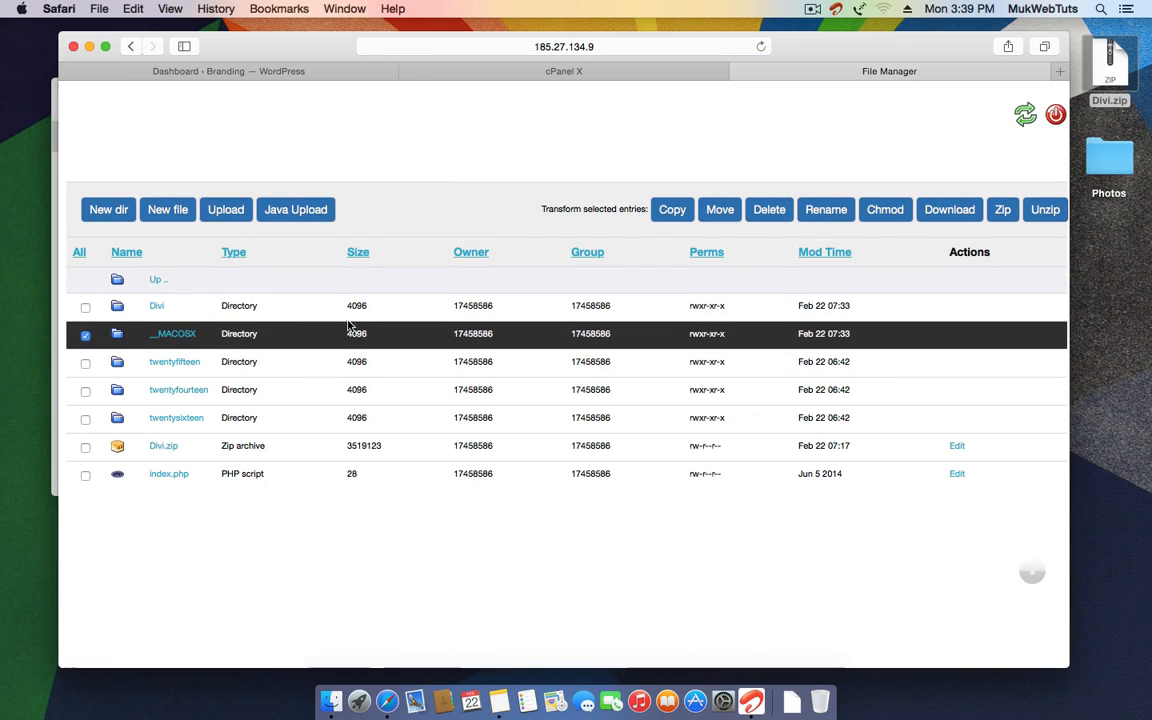
{"action": "left_click", "coordinate": [780, 210]}
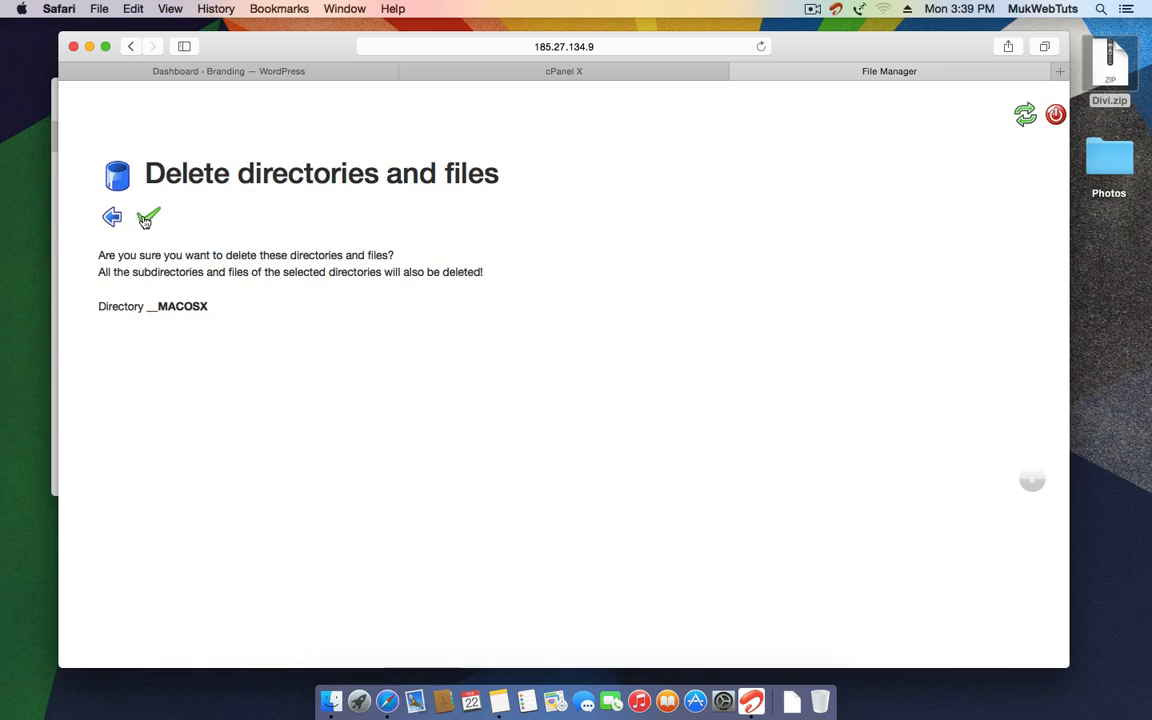
{"action": "left_click", "coordinate": [148, 216]}
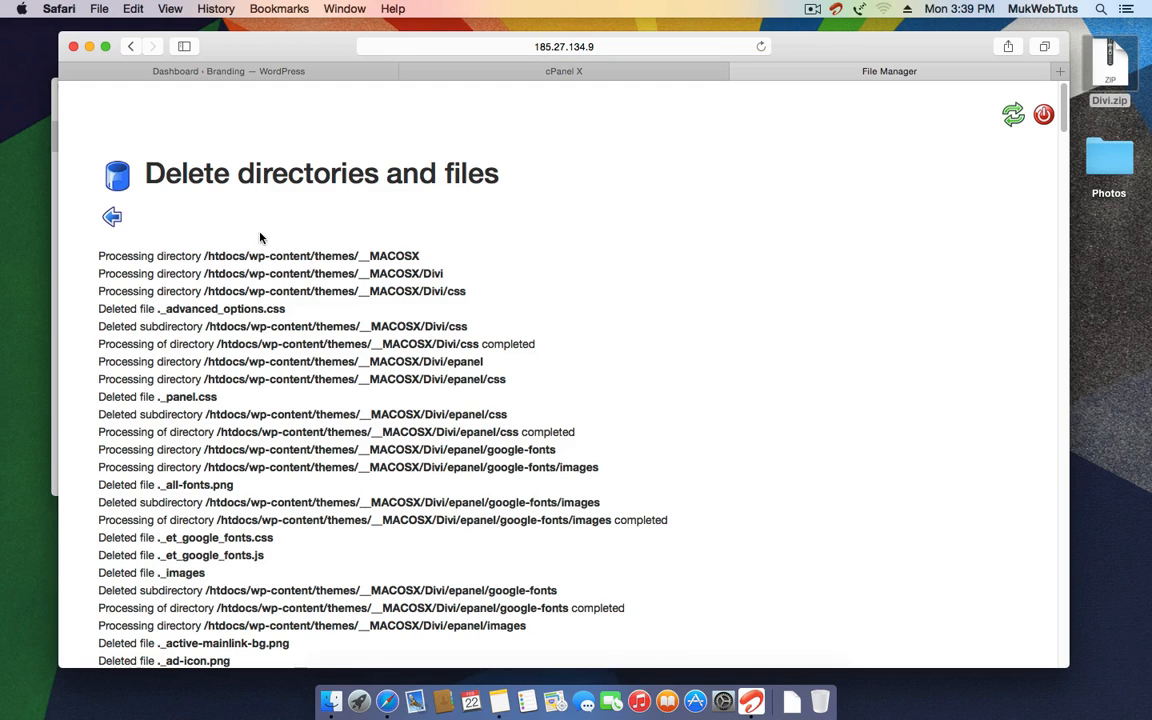
{"action": "left_click", "coordinate": [111, 216]}
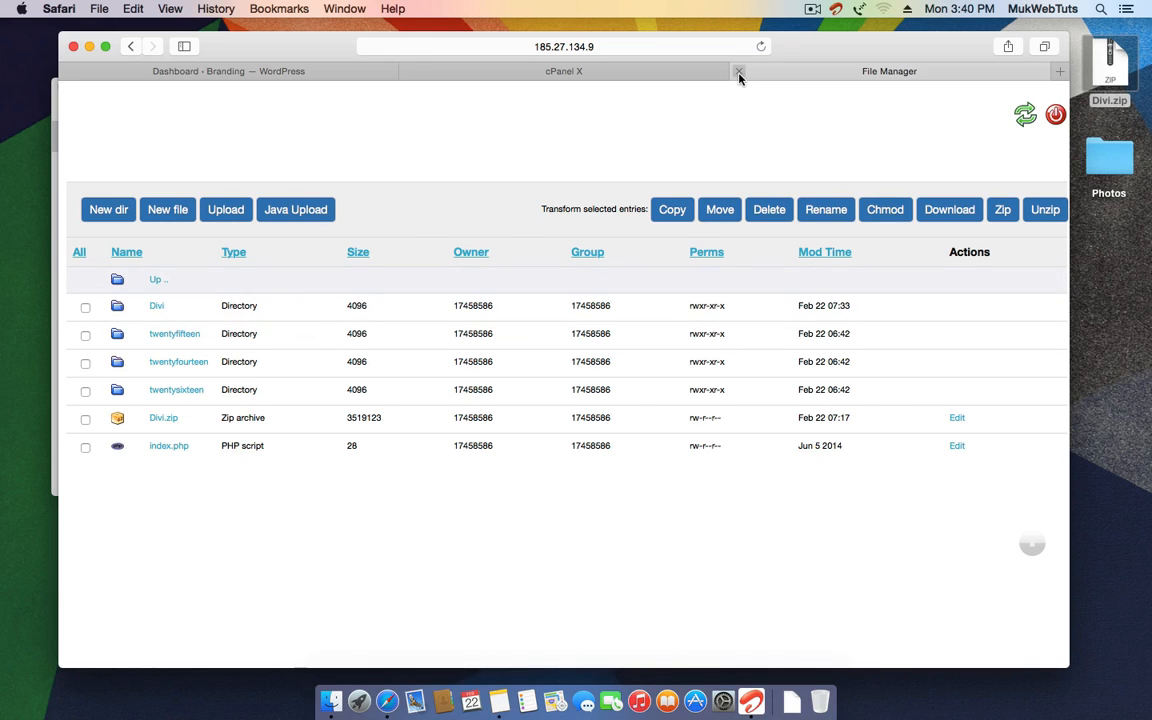
{"action": "left_click", "coordinate": [740, 71]}
Step: Close the cPanel tab and activate the Divi theme under Appearance > Themes
{"action": "left_click", "coordinate": [574, 71]}
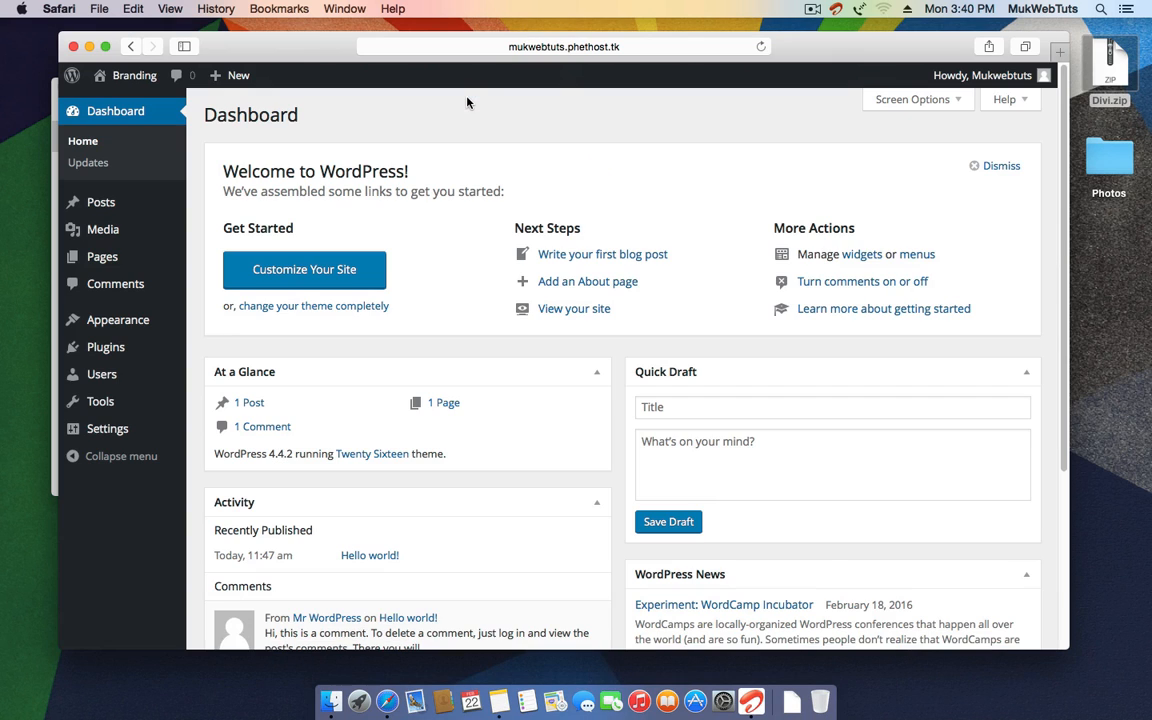
{"action": "mouse_move", "coordinate": [112, 320]}
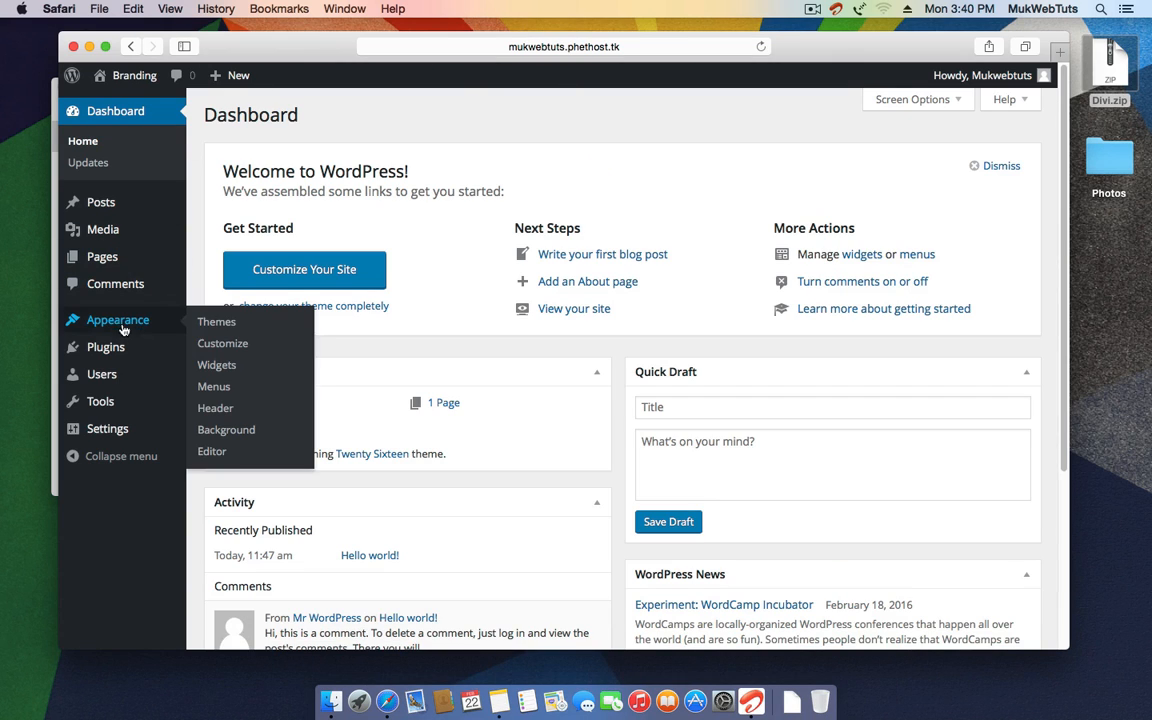
{"action": "left_click", "coordinate": [217, 322]}
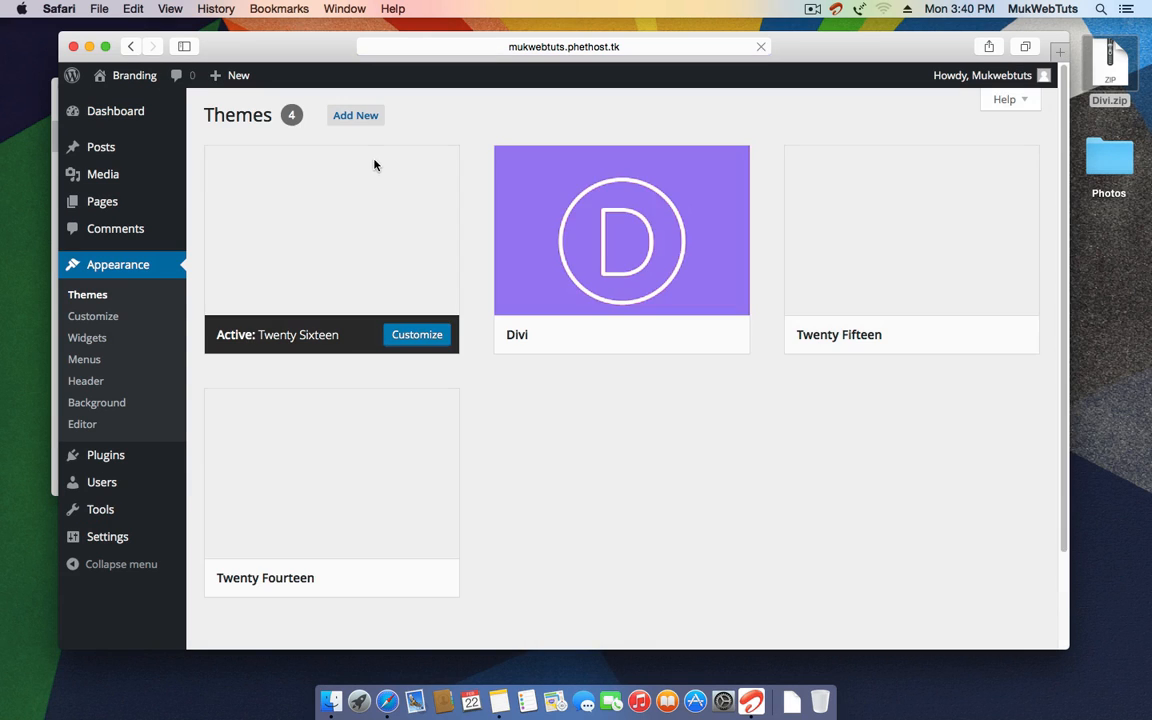
{"action": "mouse_move", "coordinate": [504, 242]}
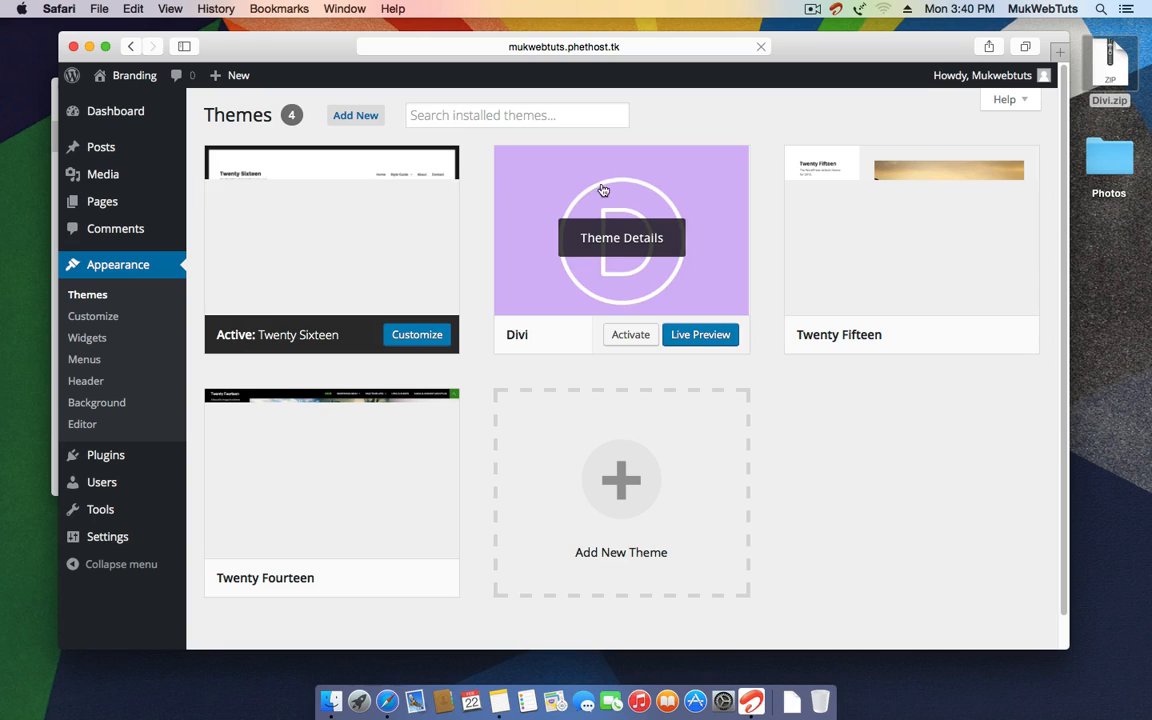
{"action": "left_click", "coordinate": [641, 338]}
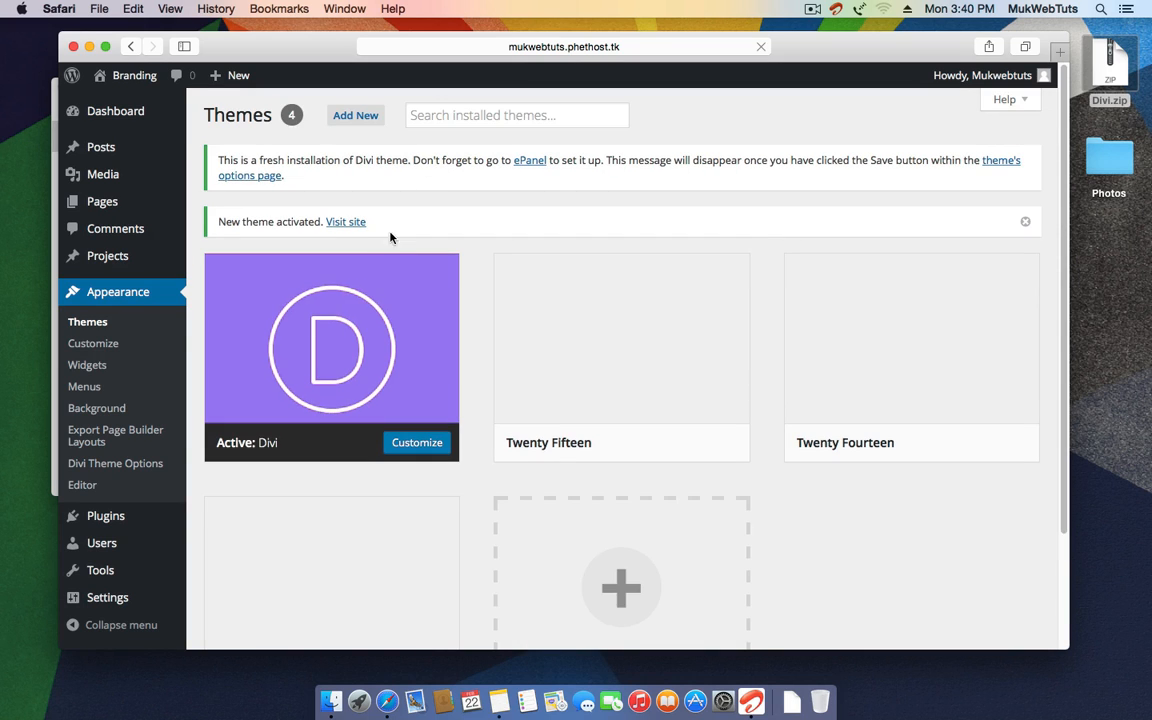
Step: Check the live site with Divi applied, then return to the admin Dashboard
{"action": "scroll", "coordinate": [420, 345], "scroll_direction": "down", "scroll_amount": 1}
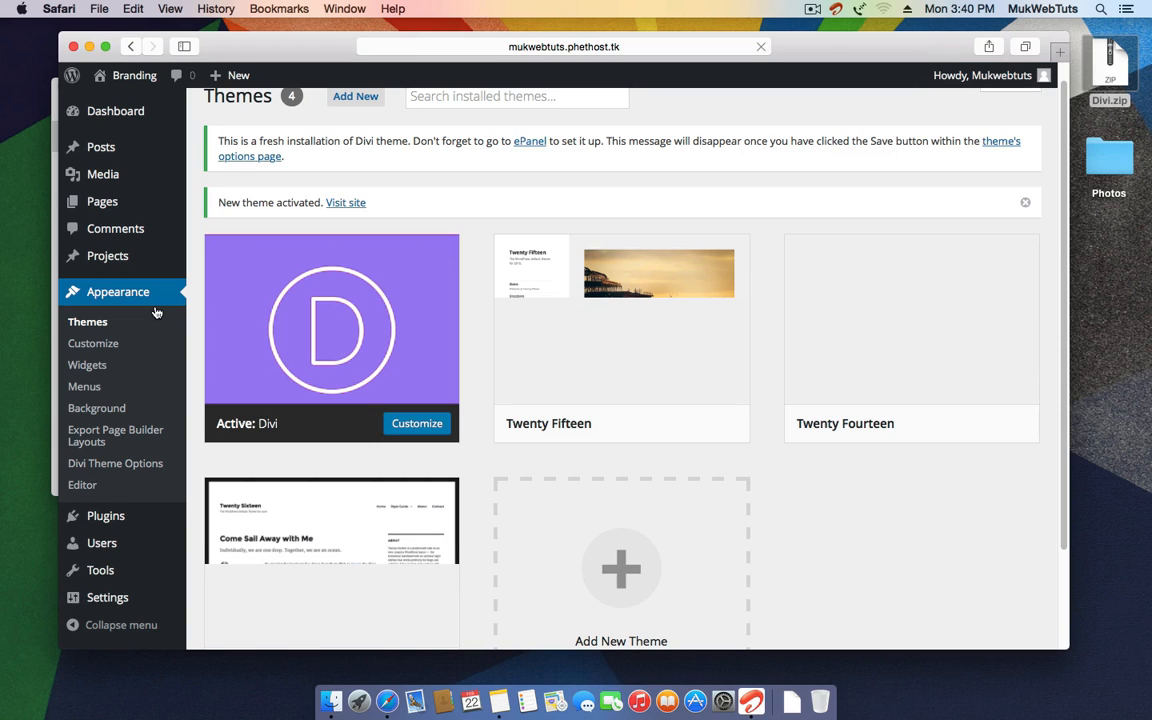
{"action": "scroll", "coordinate": [155, 350], "scroll_direction": "up", "scroll_amount": 1}
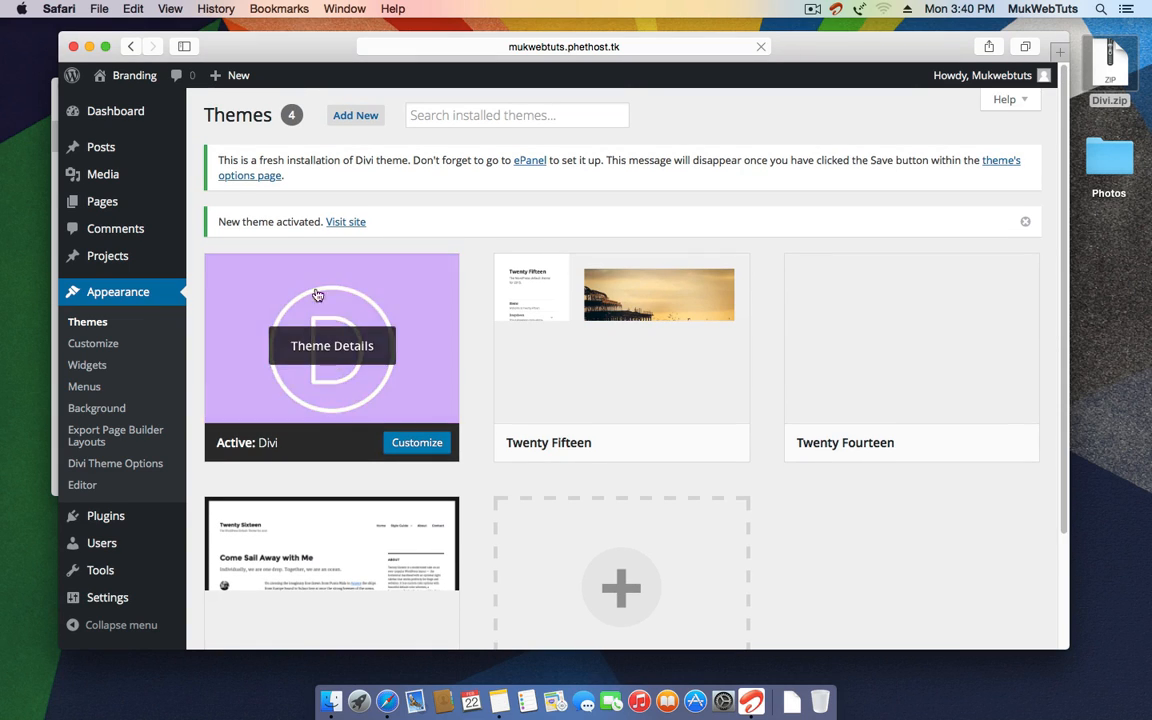
{"action": "left_click", "coordinate": [135, 78]}
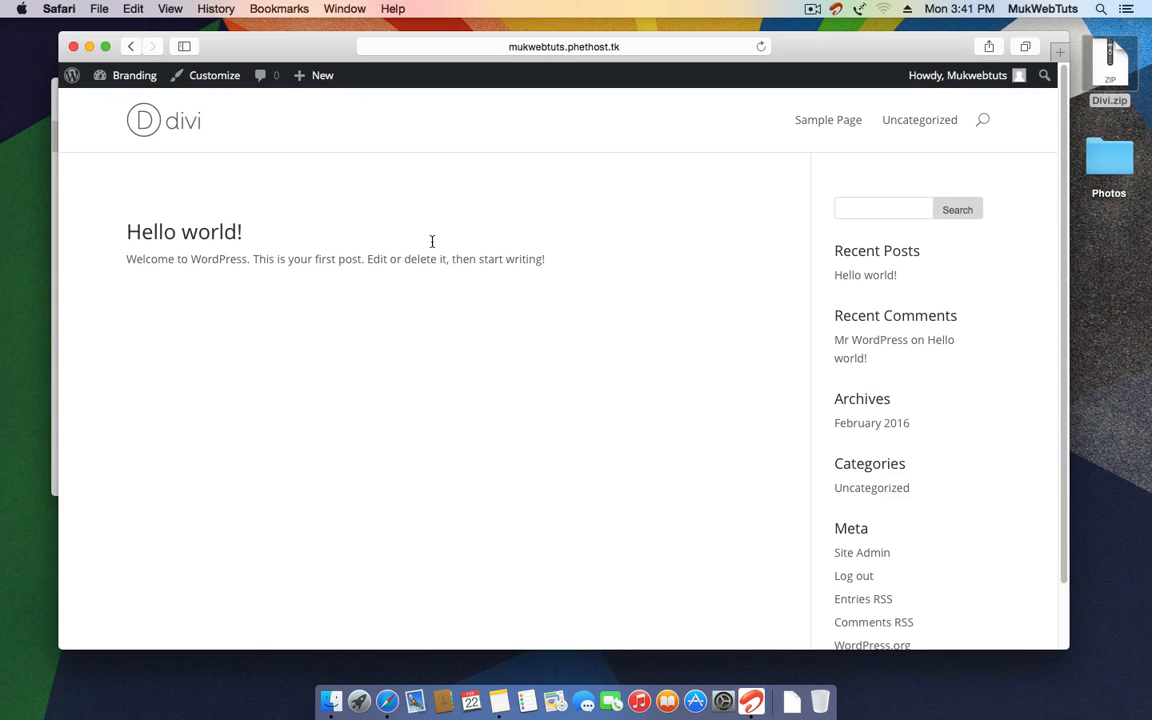
{"action": "scroll", "coordinate": [496, 473], "scroll_direction": "down", "scroll_amount": 2}
{"action": "scroll", "coordinate": [420, 472], "scroll_direction": "up", "scroll_amount": 2}
{"action": "scroll", "coordinate": [474, 405], "scroll_direction": "down", "scroll_amount": 2}
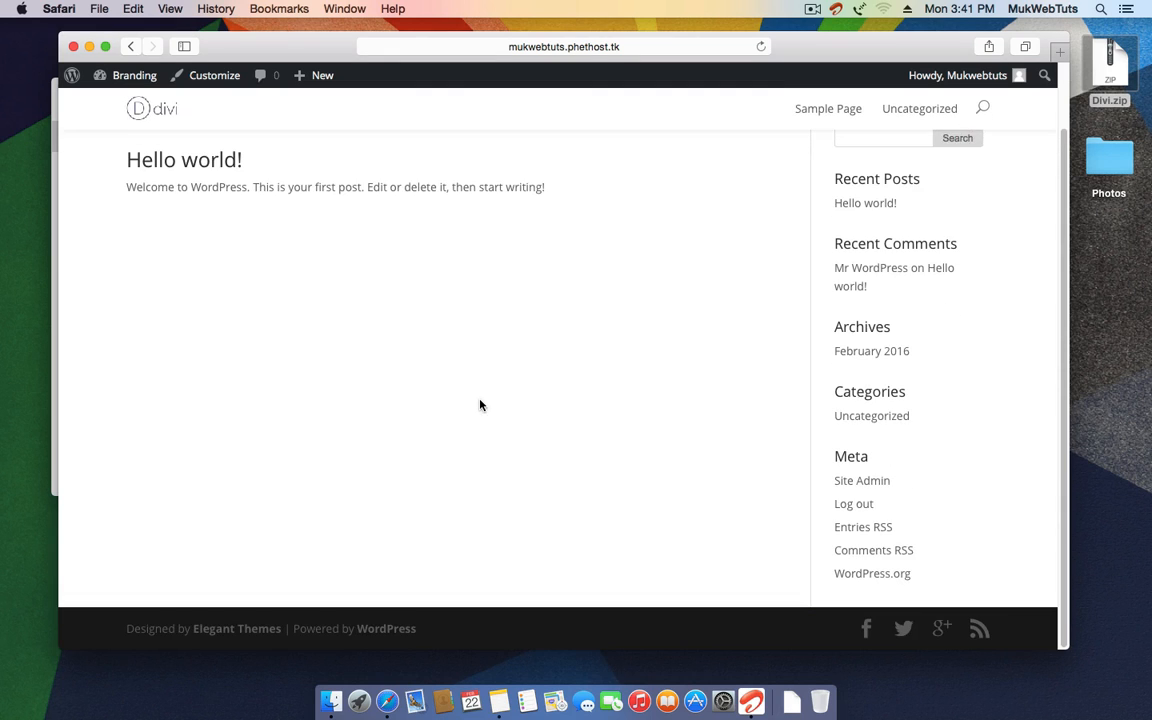
{"action": "left_click", "coordinate": [113, 78]}
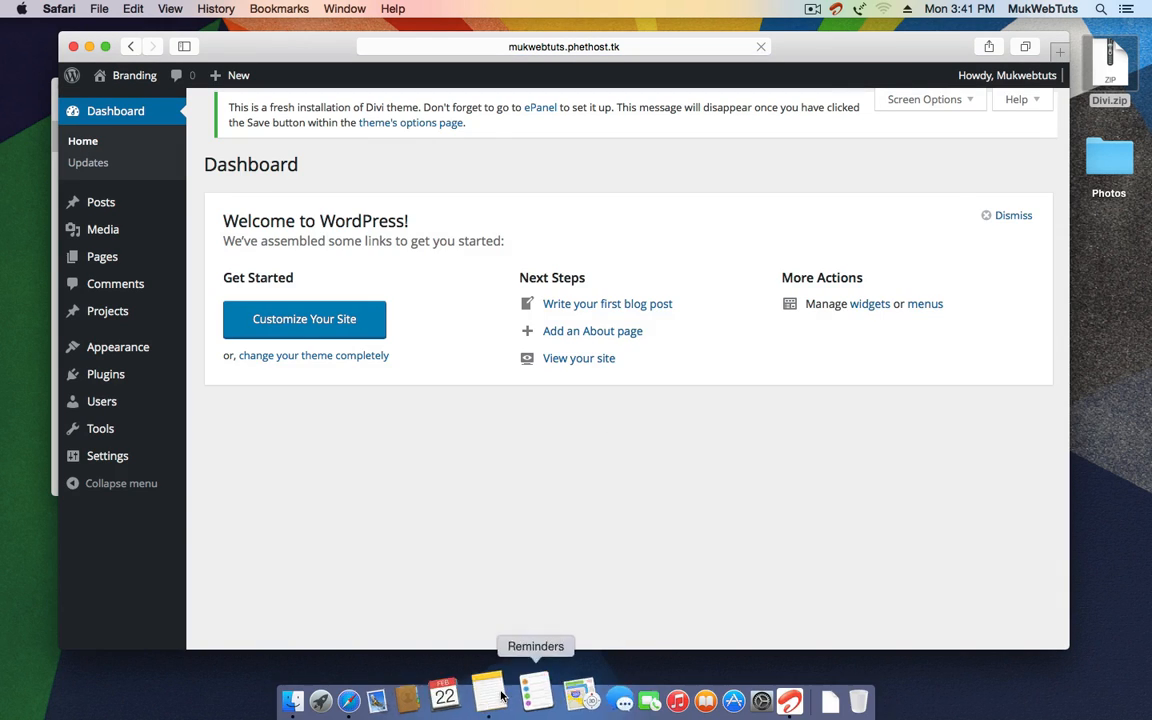
{"action": "left_click", "coordinate": [489, 697]}
{"action": "left_click", "coordinate": [271, 191]}
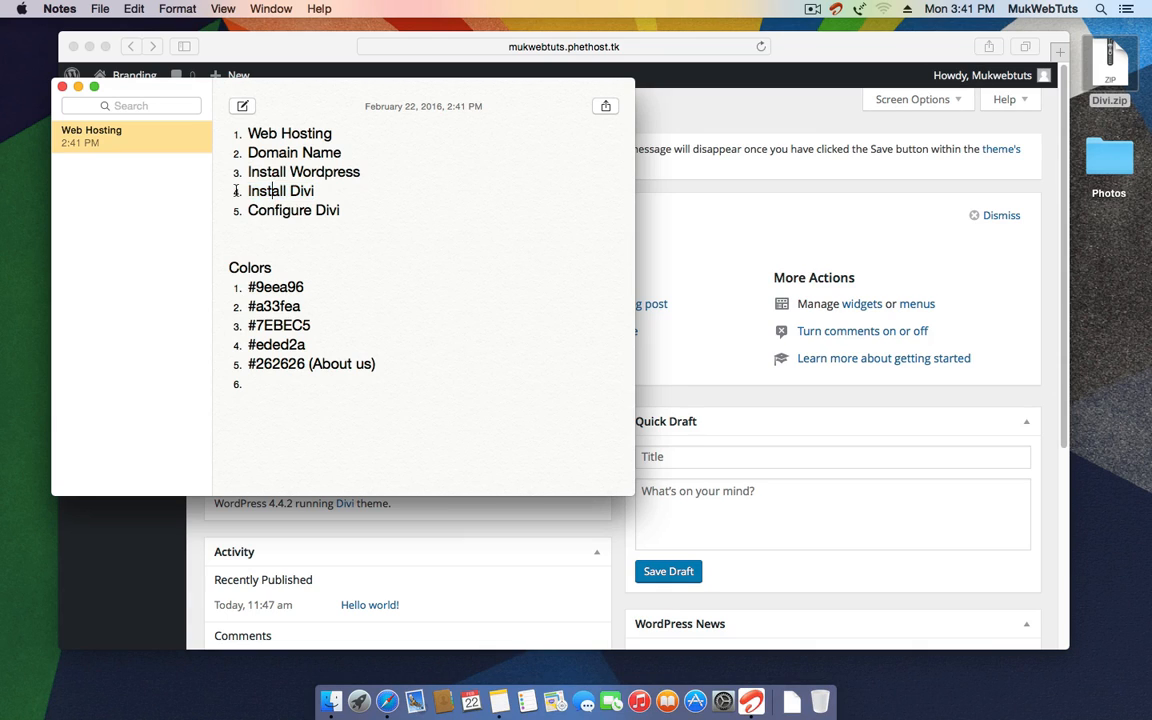
{"action": "left_click_drag", "start_coordinate": [236, 191], "coordinate": [287, 192]}
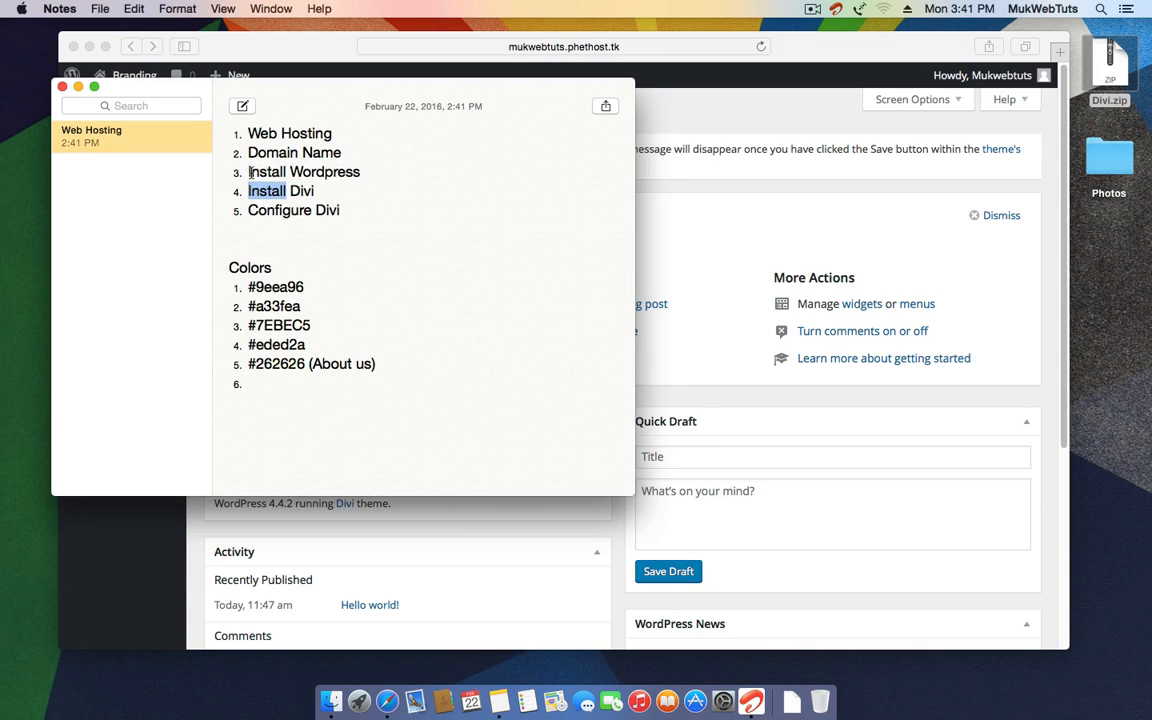
{"action": "left_click_drag", "start_coordinate": [380, 158], "coordinate": [351, 171]}
{"action": "left_click_drag", "start_coordinate": [248, 152], "coordinate": [346, 152]}
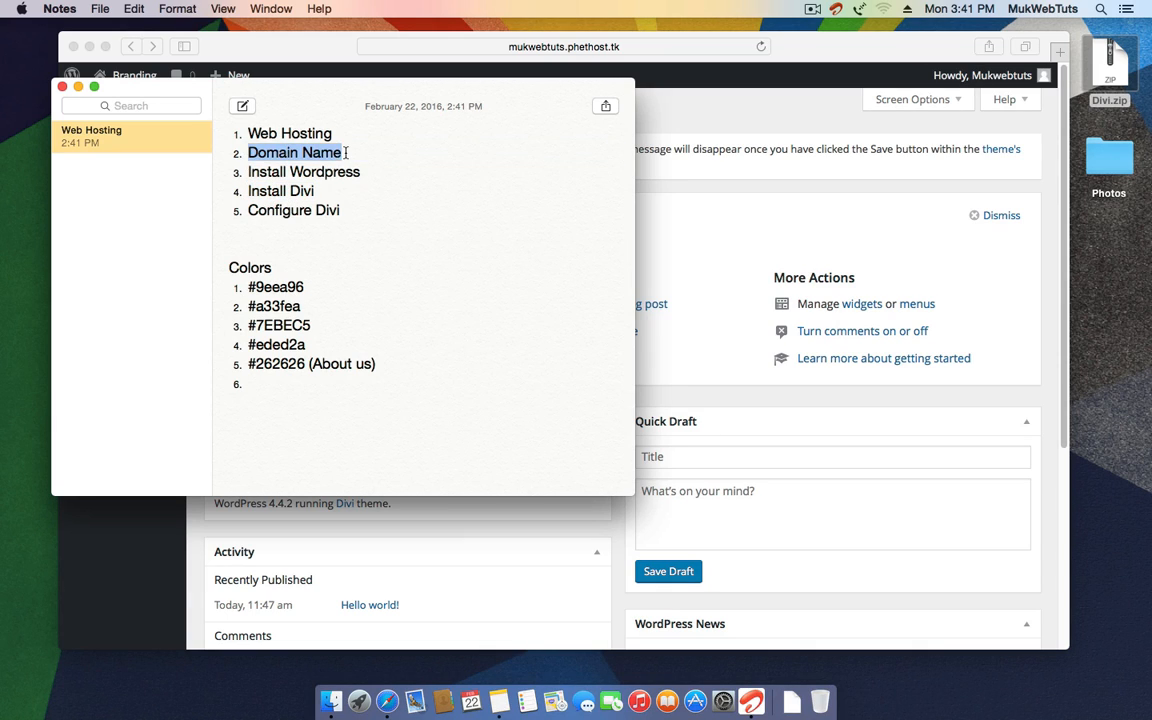
{"action": "left_click_drag", "start_coordinate": [248, 134], "coordinate": [336, 134]}
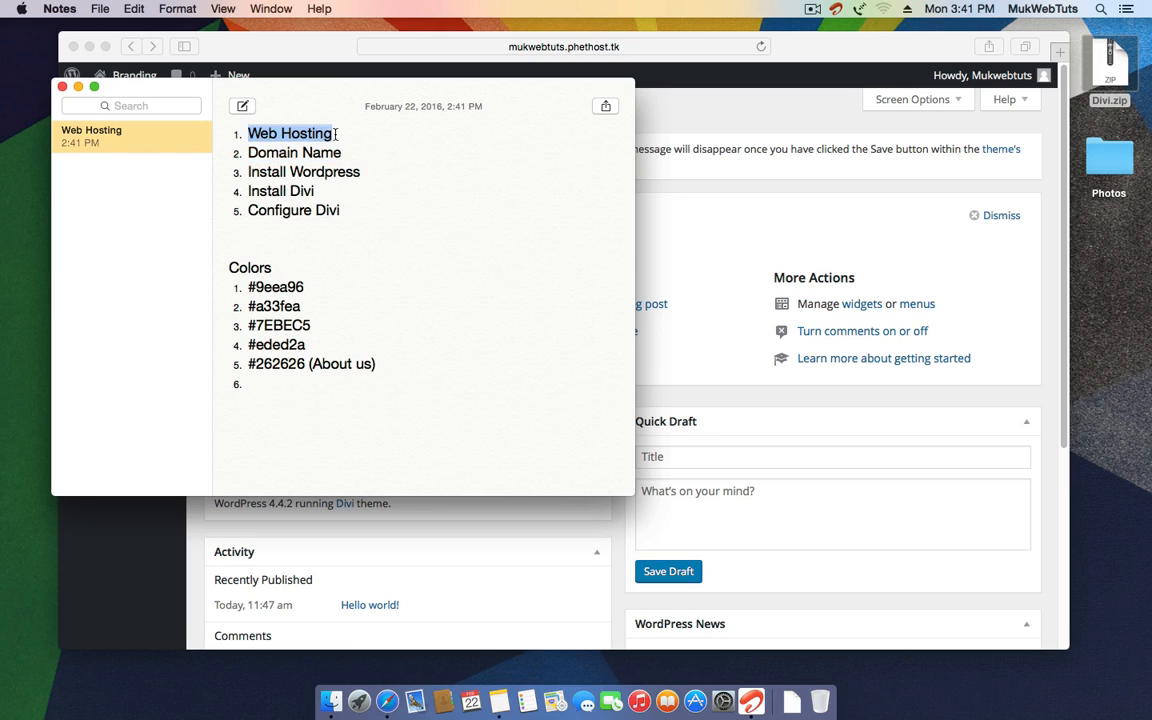
{"action": "left_click", "coordinate": [294, 207]}
{"action": "left_click_drag", "start_coordinate": [257, 209], "coordinate": [334, 218]}
{"action": "left_click", "coordinate": [311, 210]}
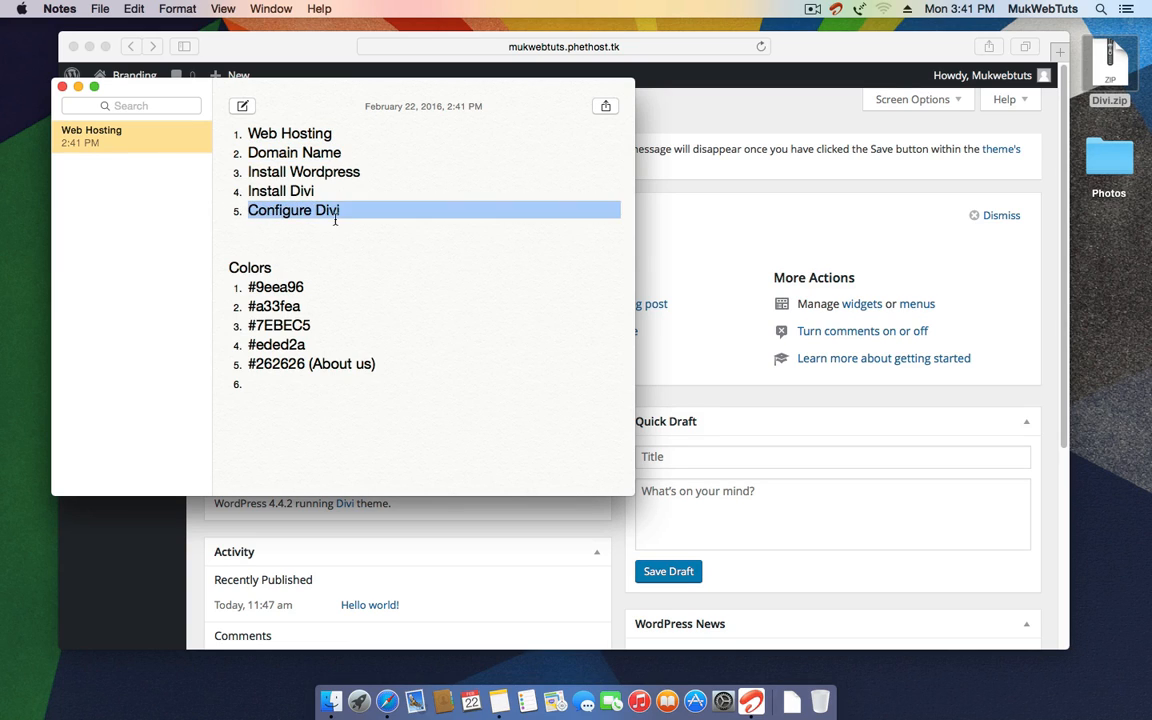
{"action": "left_click", "coordinate": [481, 205]}
{"action": "left_click", "coordinate": [842, 75]}
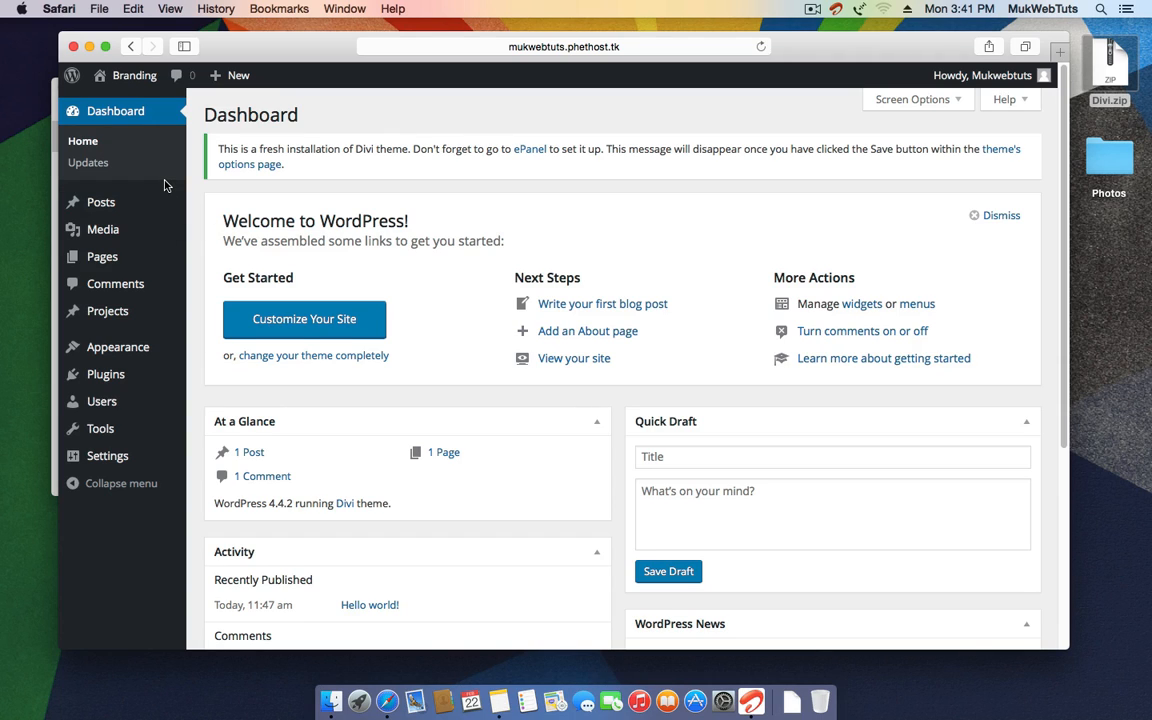
Step: Move the default Sample Page to the Trash from All Pages
{"action": "mouse_move", "coordinate": [117, 261]}
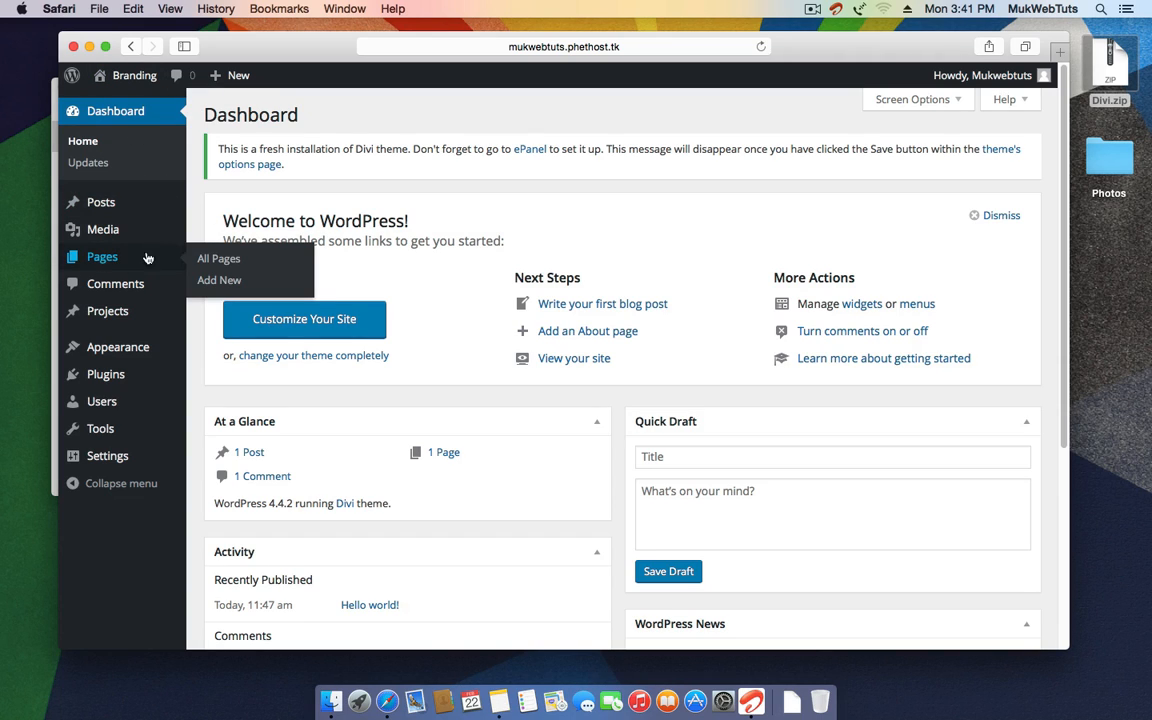
{"action": "left_click", "coordinate": [125, 261]}
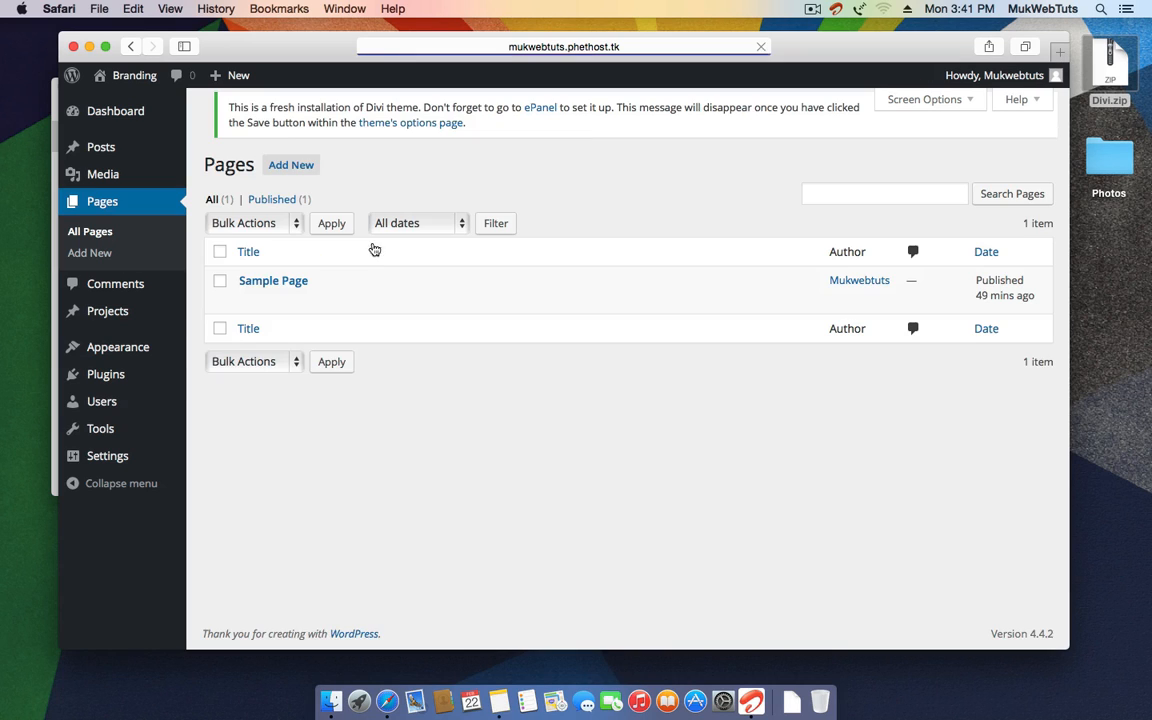
{"action": "mouse_move", "coordinate": [247, 298]}
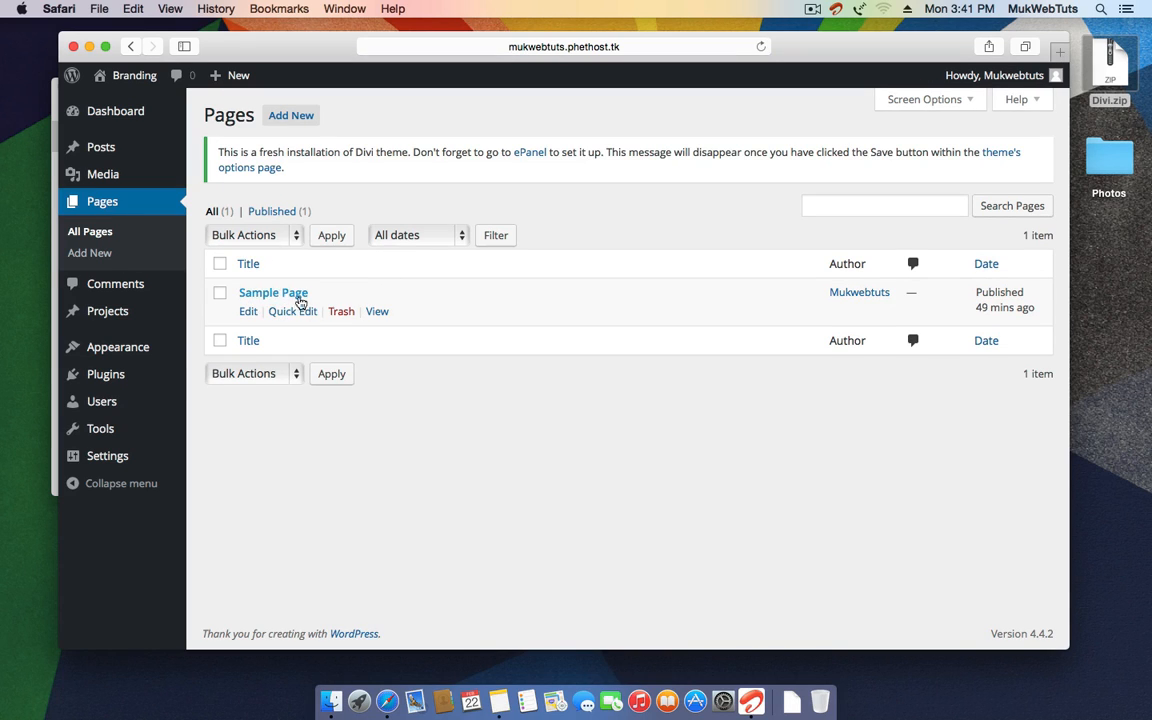
{"action": "left_click", "coordinate": [341, 312]}
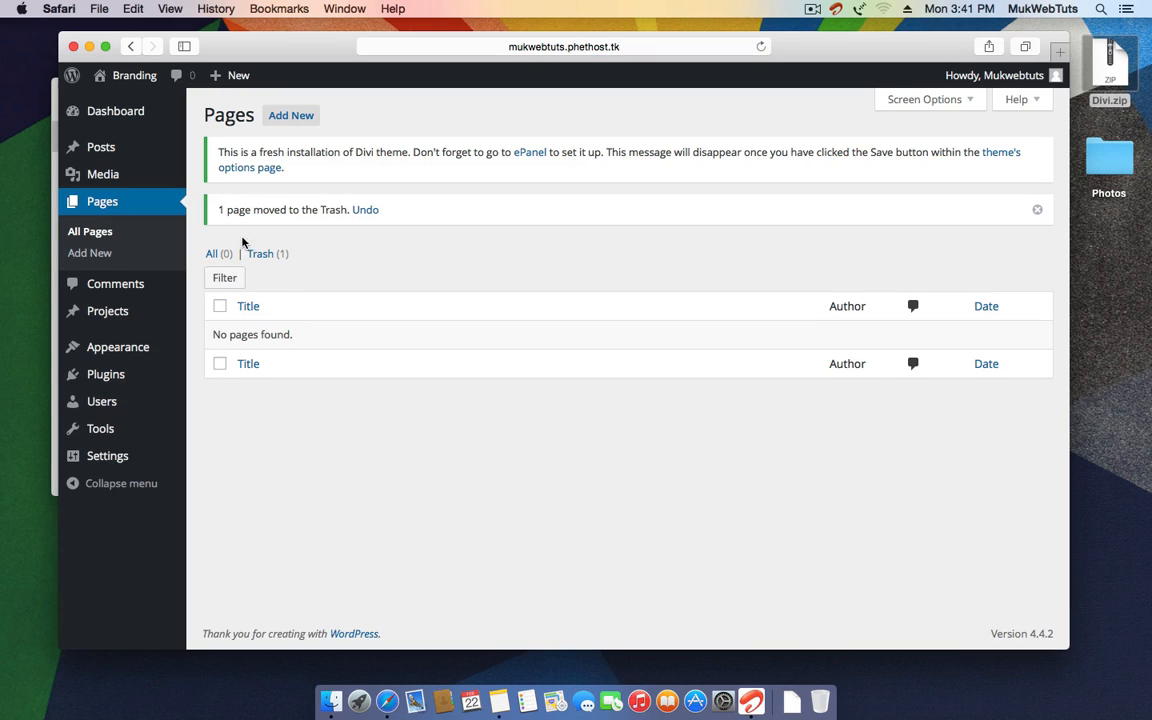
Step: Start a blank new page with Add New
{"action": "left_click", "coordinate": [279, 115]}
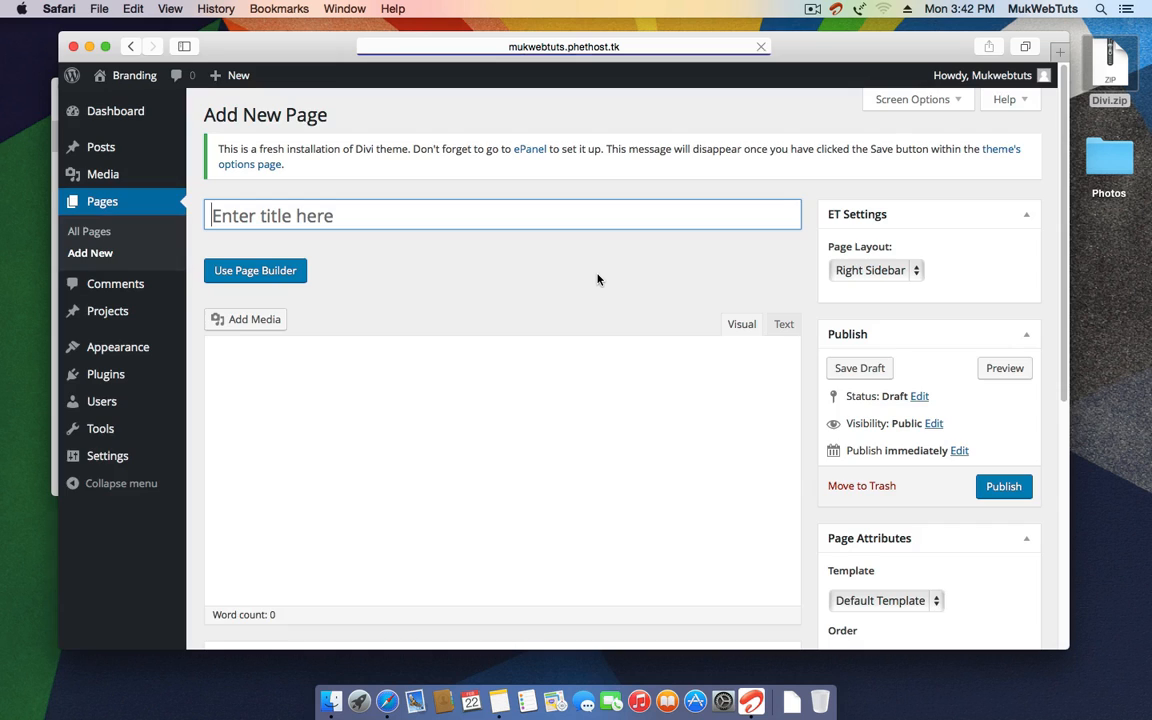
{"action": "scroll", "coordinate": [600, 278], "scroll_direction": "down", "scroll_amount": 2}
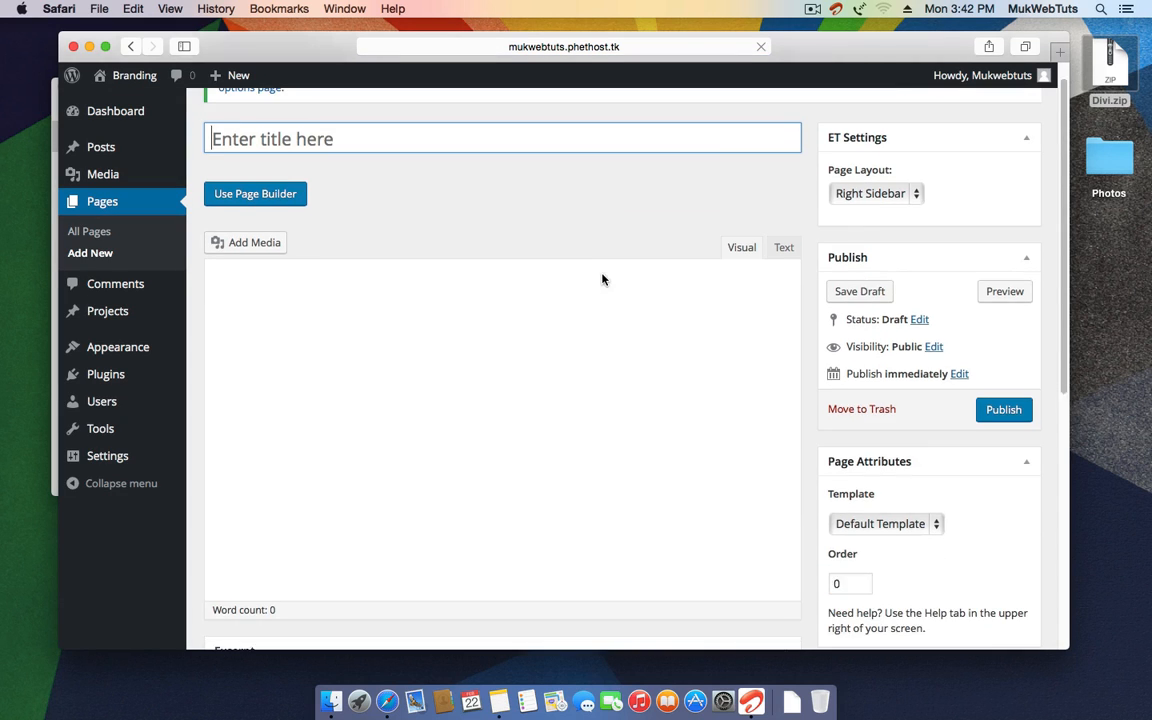
{"action": "scroll", "coordinate": [553, 273], "scroll_direction": "up", "scroll_amount": 2}
Step: Title the new page 'Home' and switch it to the Divi Page Builder
{"action": "left_click", "coordinate": [296, 217]}
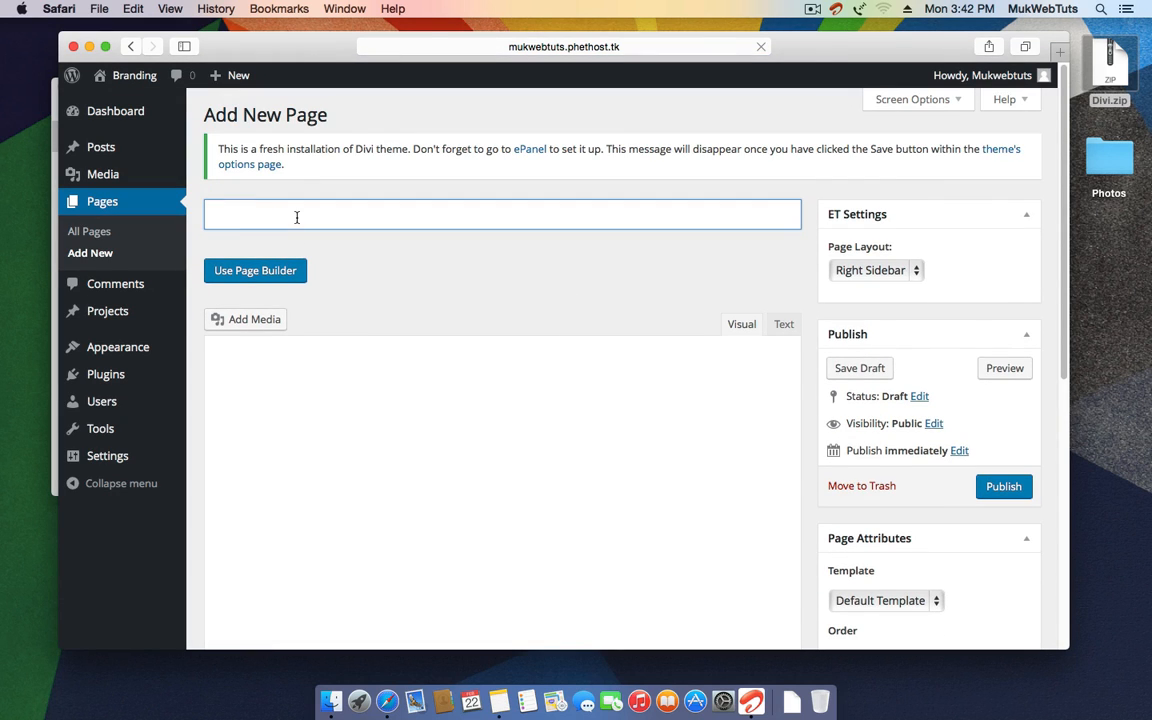
{"action": "type", "text": "Home"}
{"action": "scroll", "coordinate": [320, 143], "scroll_direction": "down", "scroll_amount": 2}
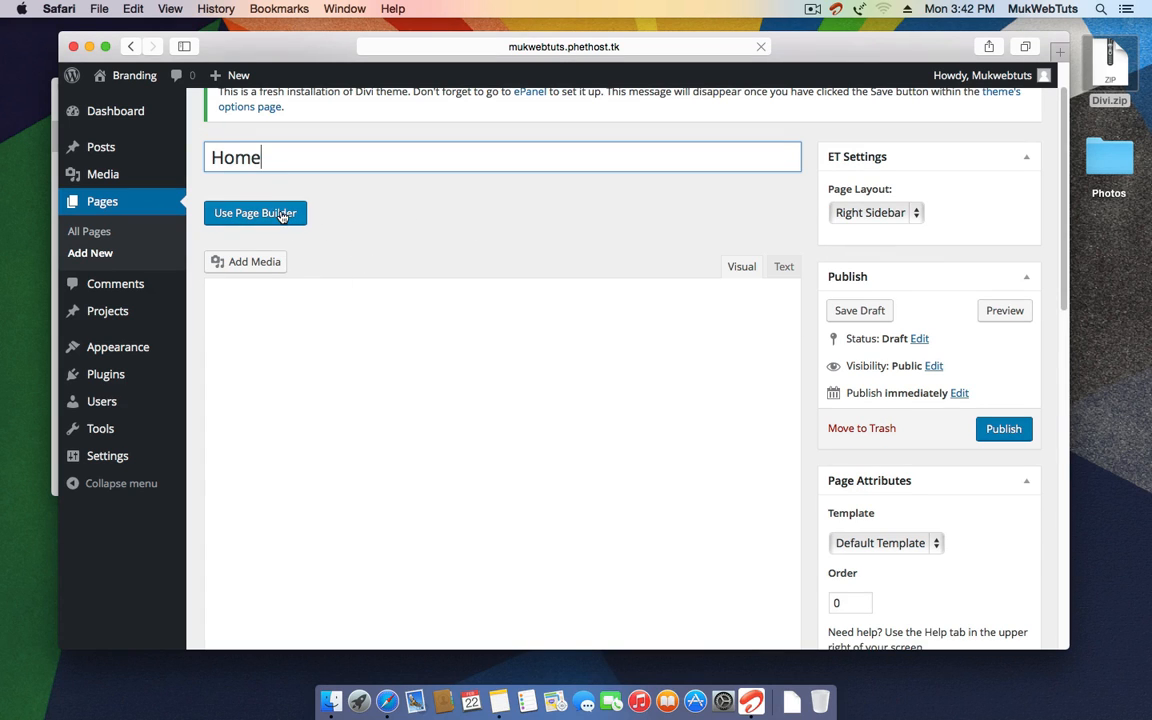
{"action": "left_click", "coordinate": [283, 213]}
{"action": "scroll", "coordinate": [430, 258], "scroll_direction": "down", "scroll_amount": 2}
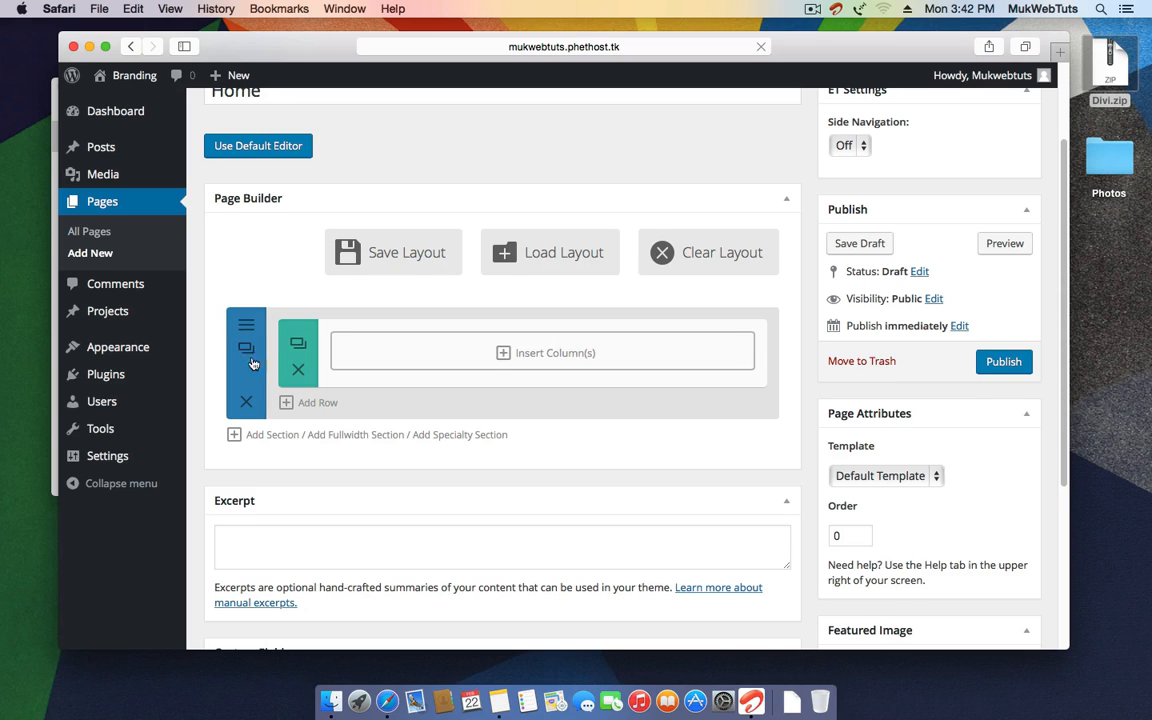
{"action": "scroll", "coordinate": [260, 365], "scroll_direction": "down", "scroll_amount": 1}
{"action": "scroll", "coordinate": [645, 428], "scroll_direction": "up", "scroll_amount": 5}
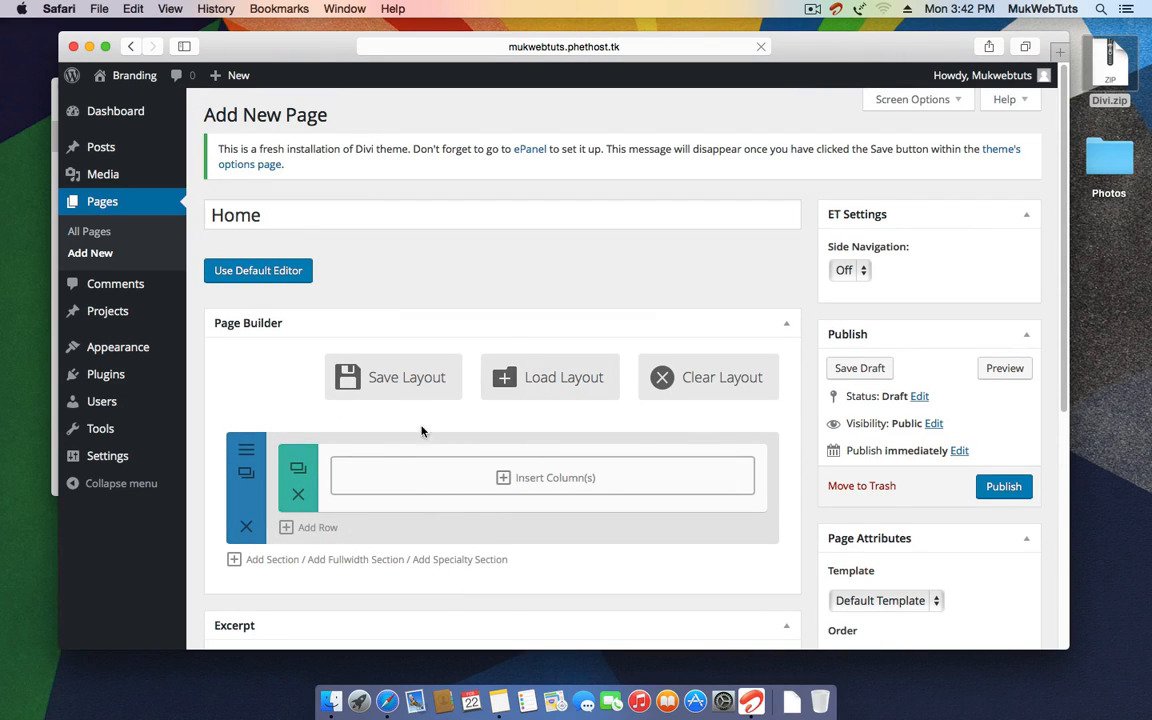
{"action": "scroll", "coordinate": [502, 520], "scroll_direction": "down", "scroll_amount": 4}
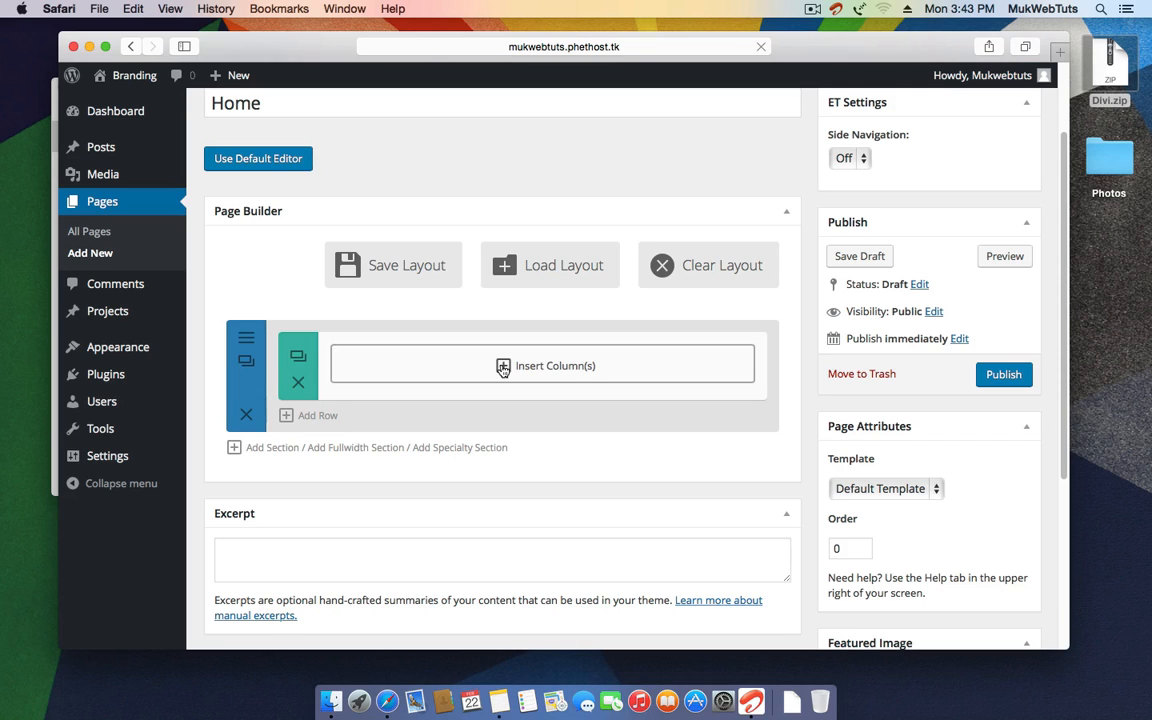
Step: Give the section's row a single full-width column layout
{"action": "left_click", "coordinate": [503, 367]}
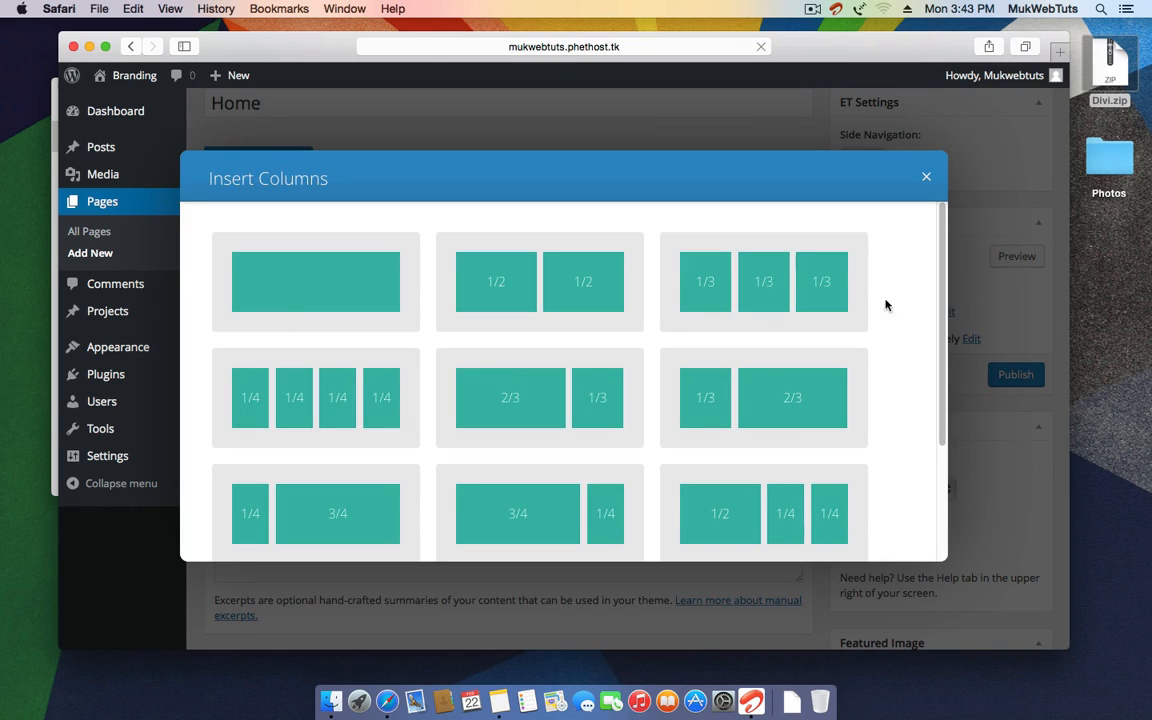
{"action": "scroll", "coordinate": [671, 527], "scroll_direction": "down", "scroll_amount": 3}
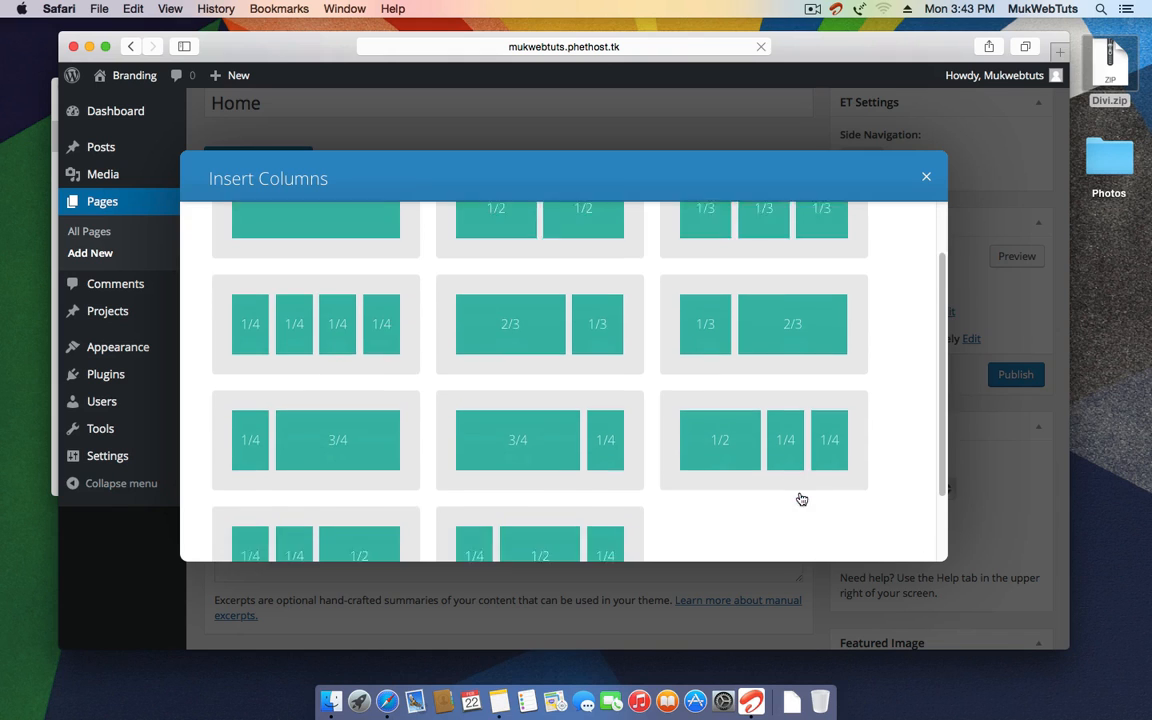
{"action": "scroll", "coordinate": [591, 526], "scroll_direction": "up", "scroll_amount": 3}
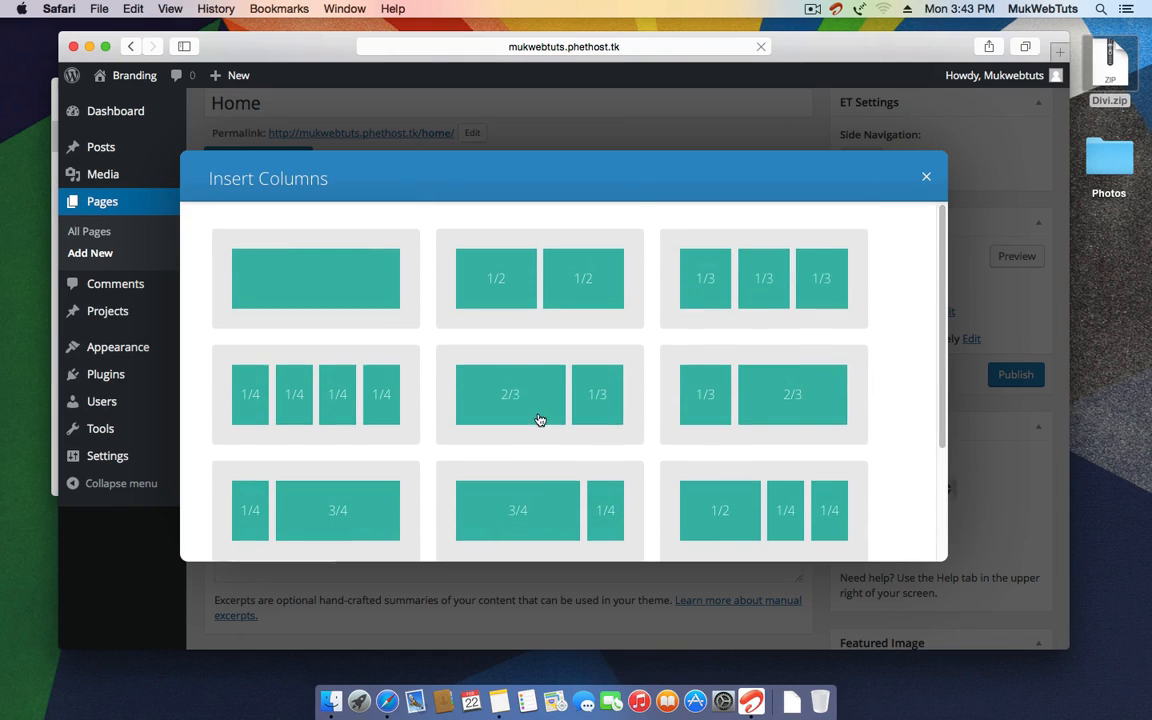
{"action": "scroll", "coordinate": [539, 420], "scroll_direction": "down", "scroll_amount": 2}
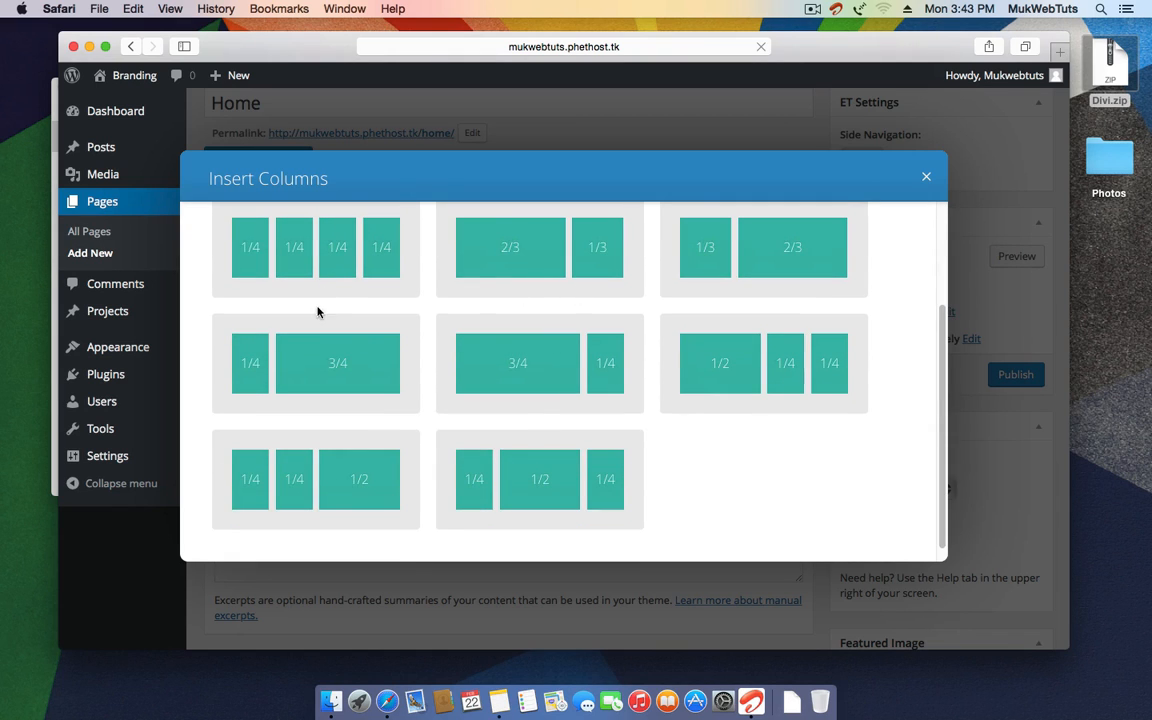
{"action": "scroll", "coordinate": [319, 311], "scroll_direction": "up", "scroll_amount": 2}
{"action": "scroll", "coordinate": [319, 313], "scroll_direction": "up", "scroll_amount": 2}
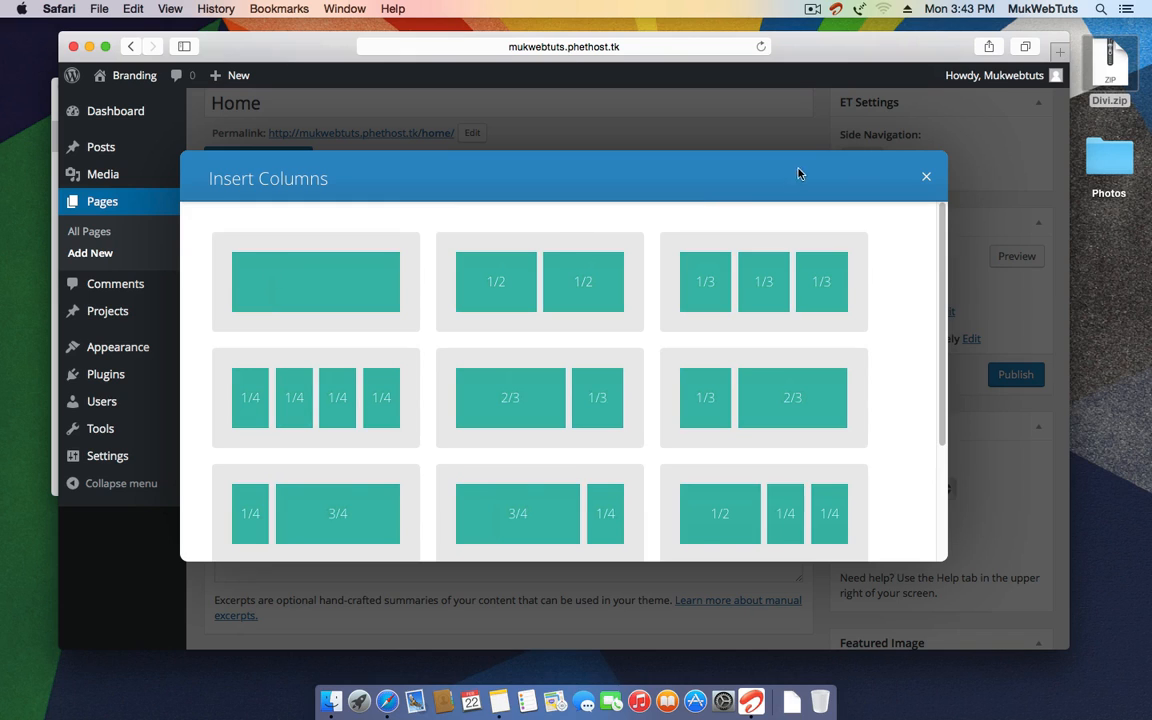
{"action": "left_click", "coordinate": [928, 179]}
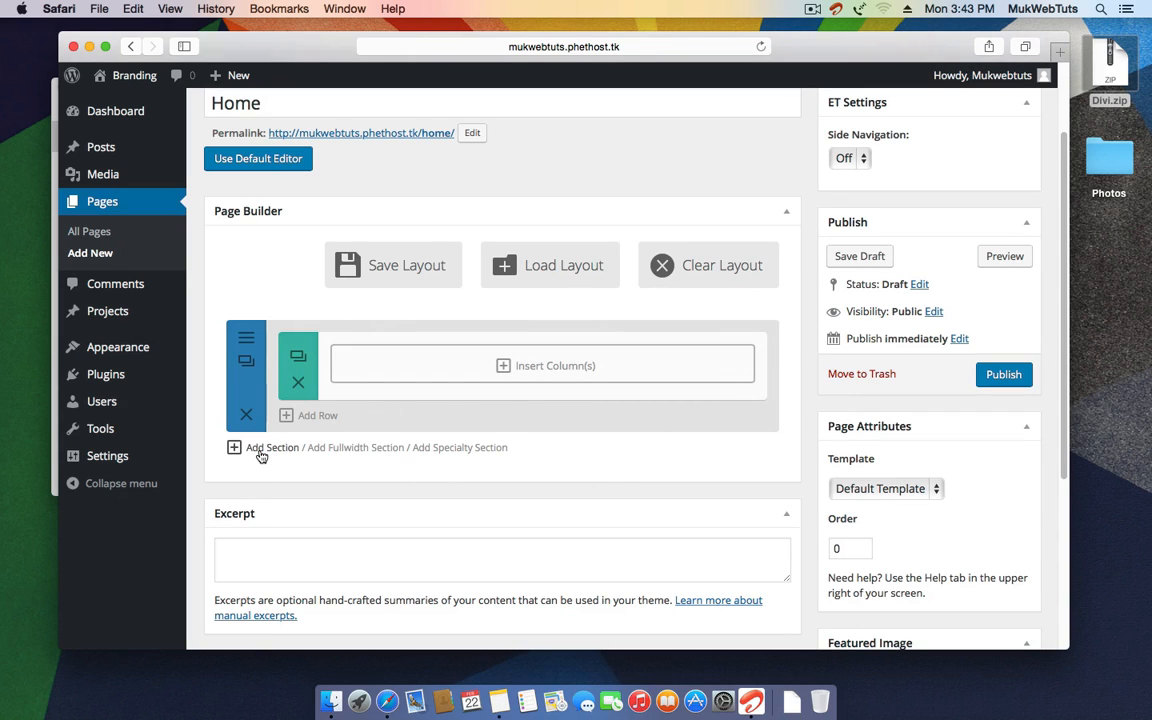
{"action": "left_click", "coordinate": [489, 367]}
{"action": "left_click", "coordinate": [275, 263]}
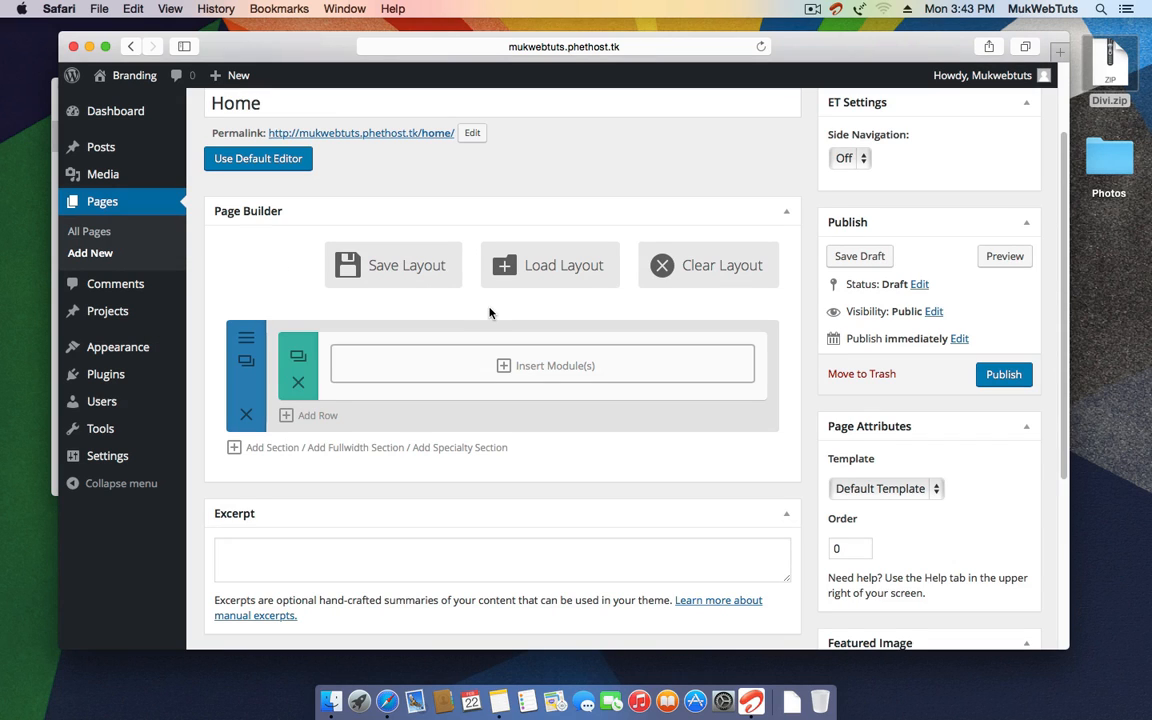
Step: Browse the Insert Module list and close it without adding a module
{"action": "left_click", "coordinate": [511, 371]}
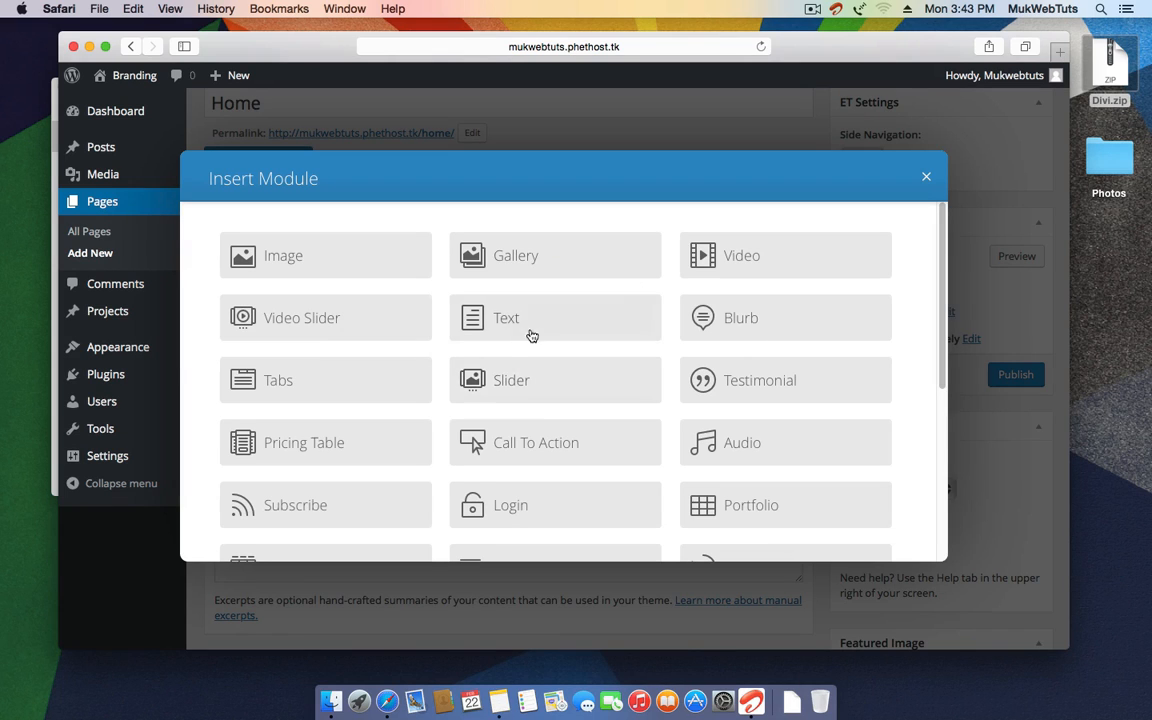
{"action": "left_click", "coordinate": [926, 176]}
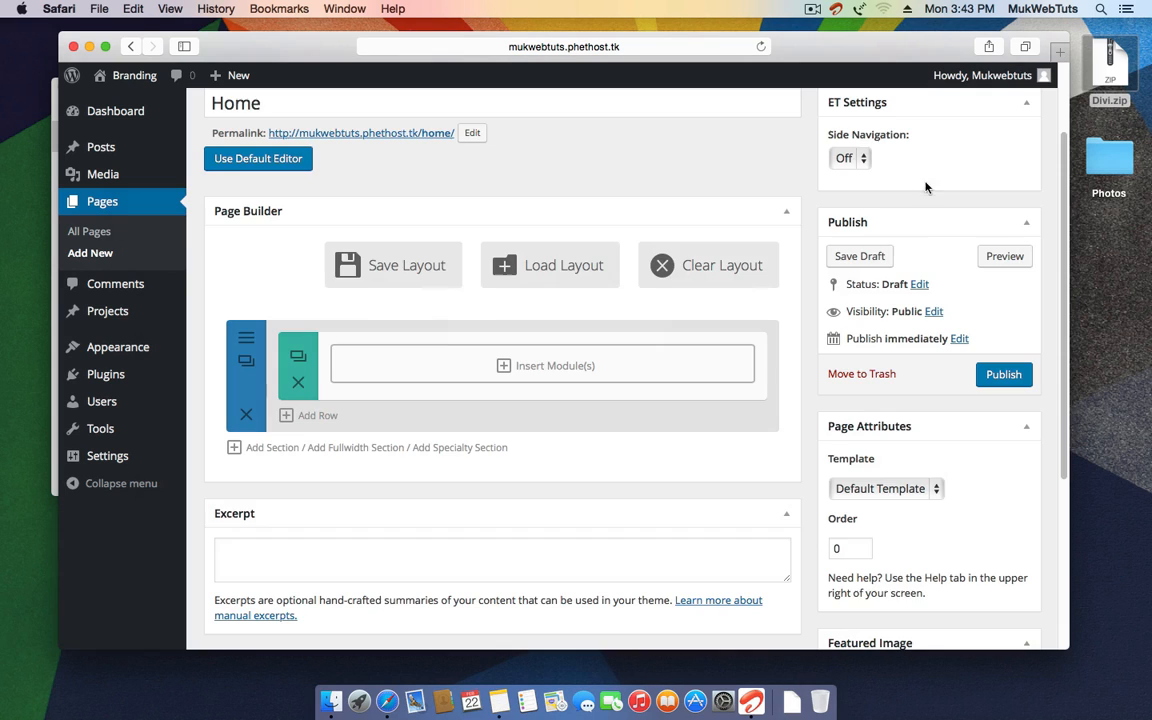
{"action": "left_click", "coordinate": [496, 372]}
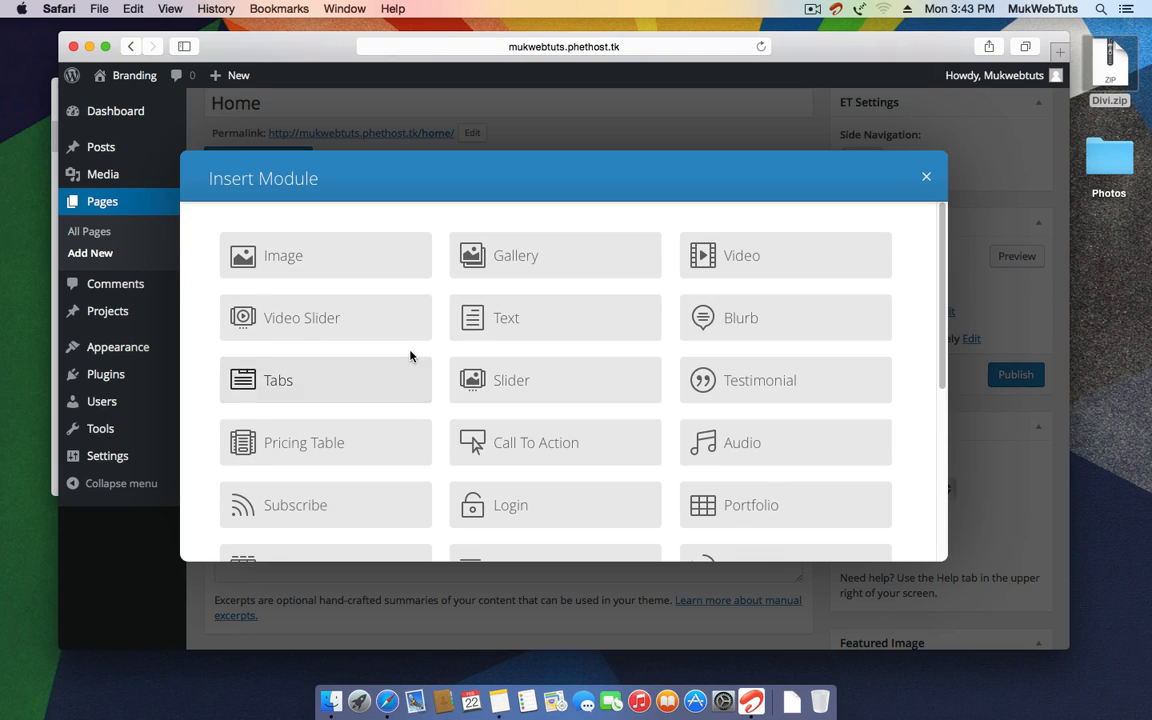
{"action": "scroll", "coordinate": [684, 332], "scroll_direction": "down", "scroll_amount": 5}
{"action": "scroll", "coordinate": [797, 437], "scroll_direction": "down", "scroll_amount": 3}
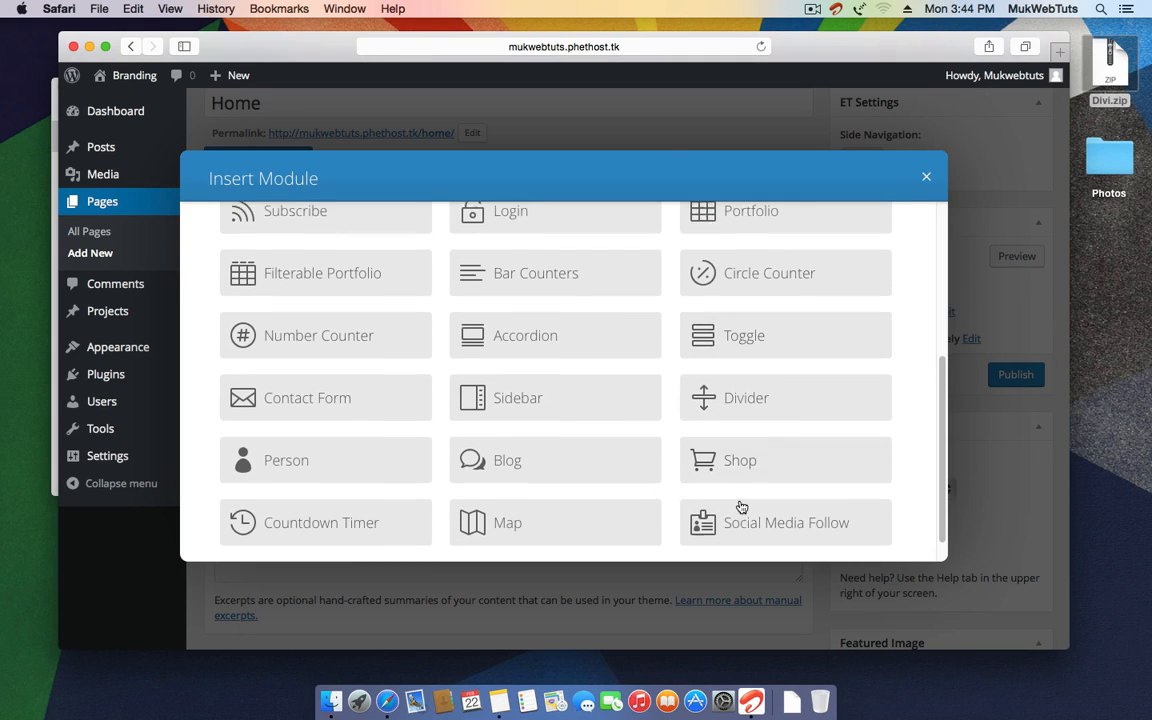
{"action": "scroll", "coordinate": [290, 483], "scroll_direction": "up", "scroll_amount": 3}
{"action": "scroll", "coordinate": [292, 478], "scroll_direction": "up", "scroll_amount": 5}
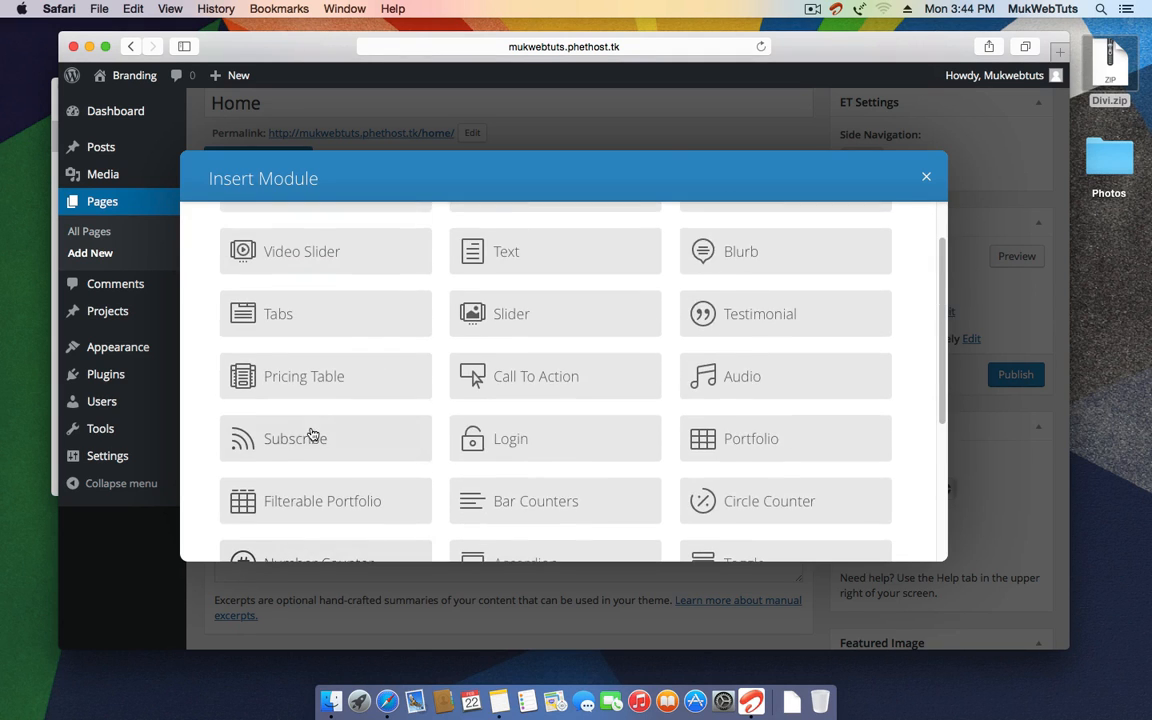
{"action": "left_click", "coordinate": [927, 181]}
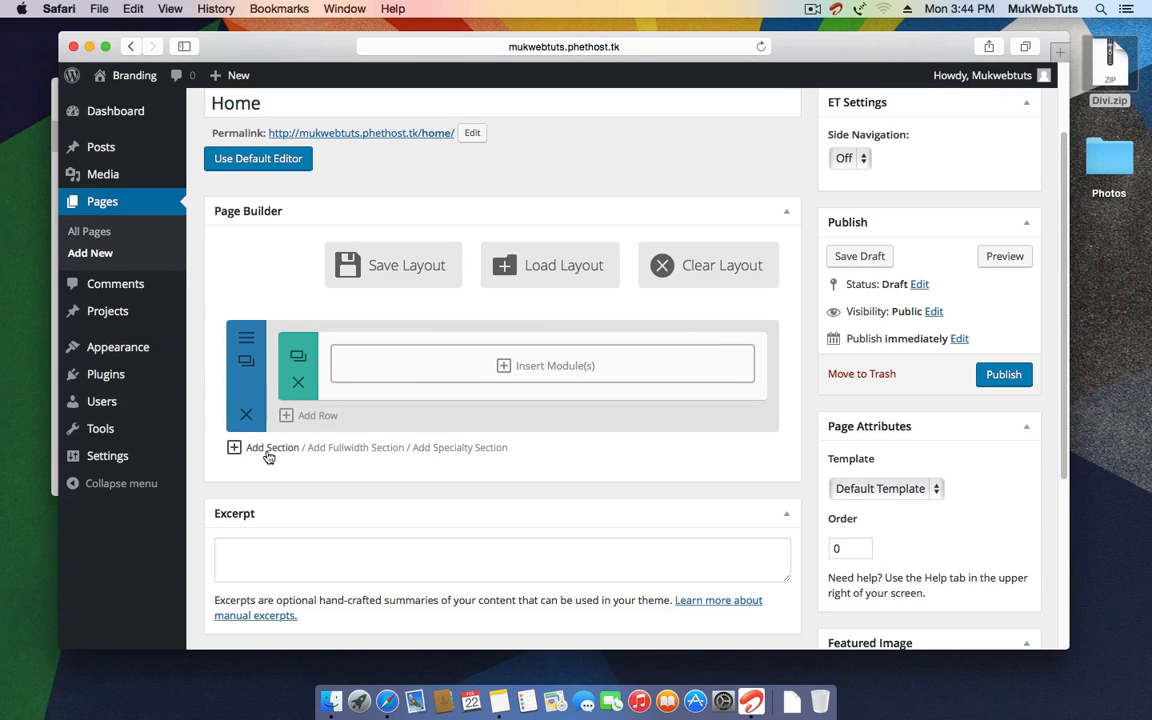
Step: Replace the regular section with a fullwidth section holding a Fullwidth Slider module
{"action": "left_click", "coordinate": [358, 448]}
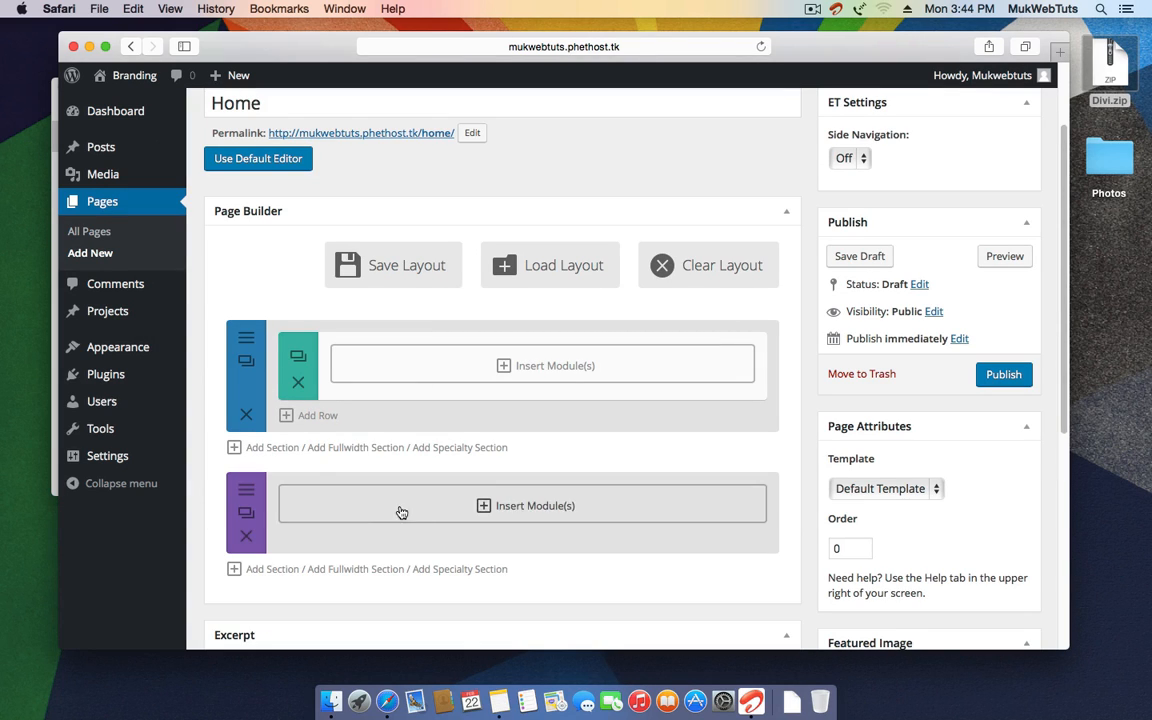
{"action": "left_click", "coordinate": [246, 414]}
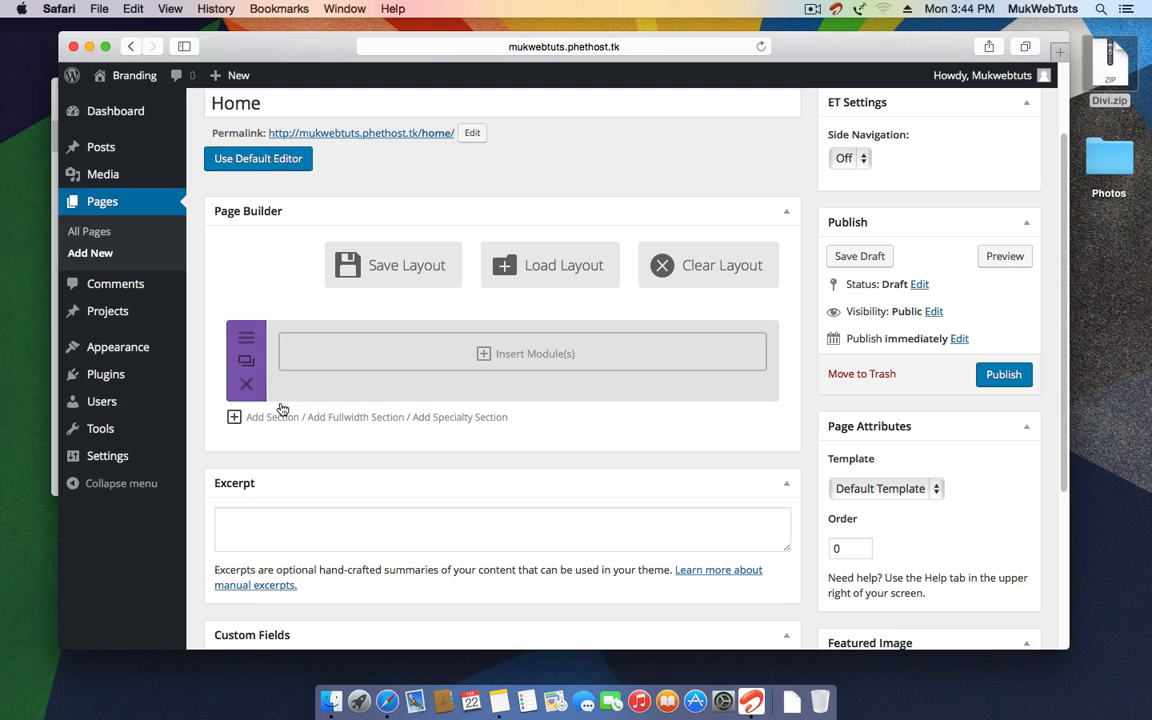
{"action": "left_click", "coordinate": [401, 366]}
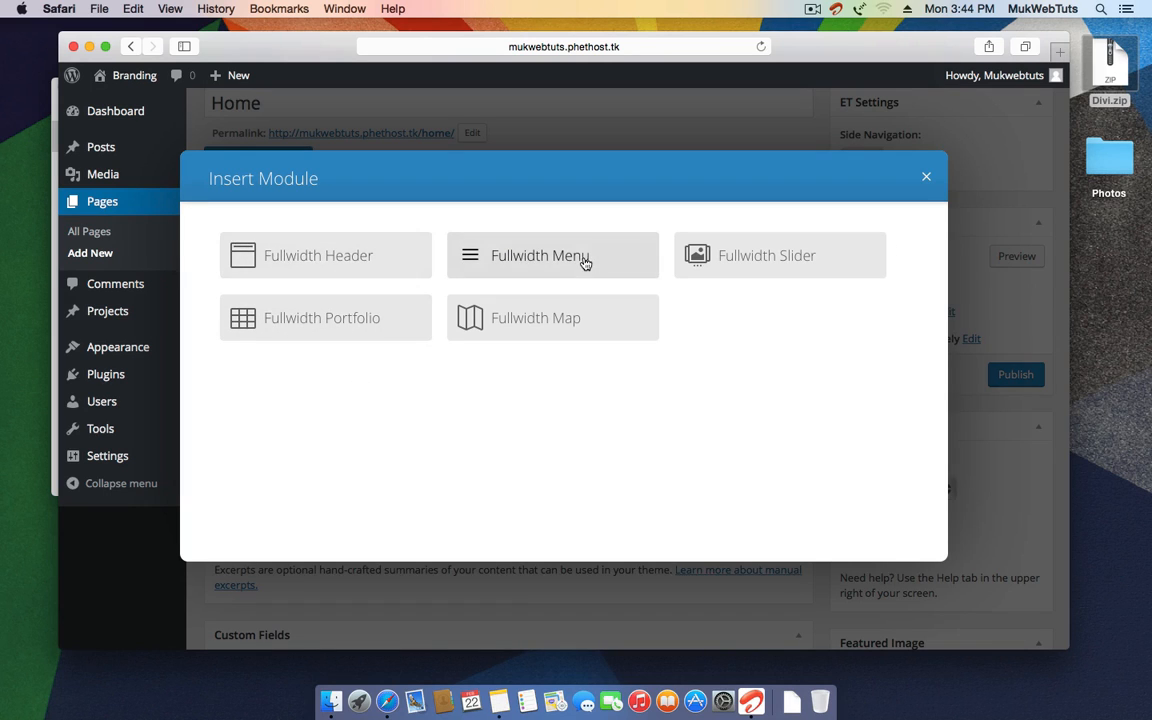
{"action": "left_click", "coordinate": [726, 274]}
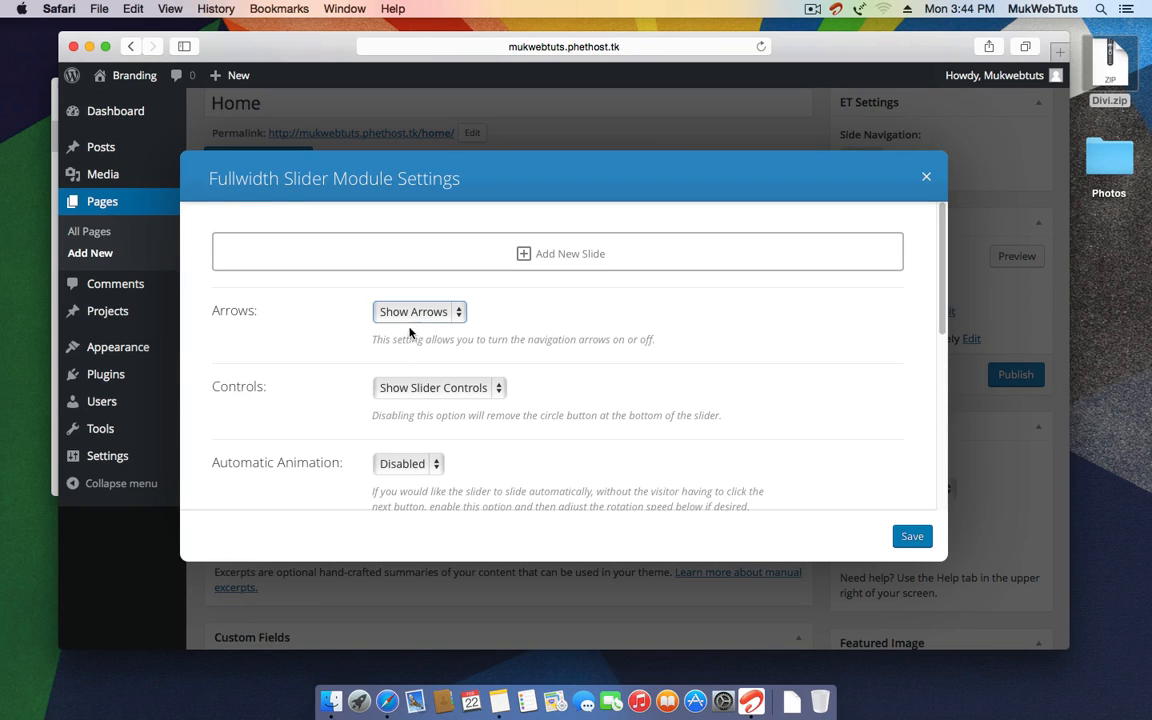
{"action": "scroll", "coordinate": [452, 330], "scroll_direction": "down", "scroll_amount": 1}
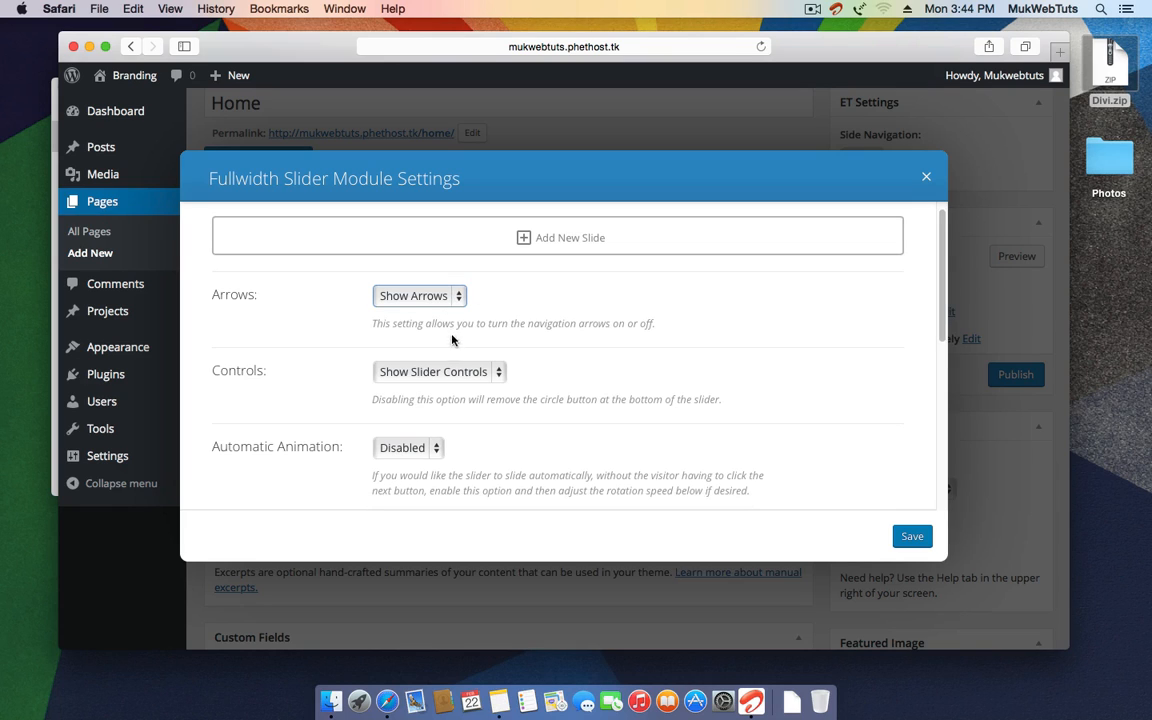
{"action": "scroll", "coordinate": [518, 377], "scroll_direction": "down", "scroll_amount": 1}
{"action": "scroll", "coordinate": [490, 395], "scroll_direction": "down", "scroll_amount": 2}
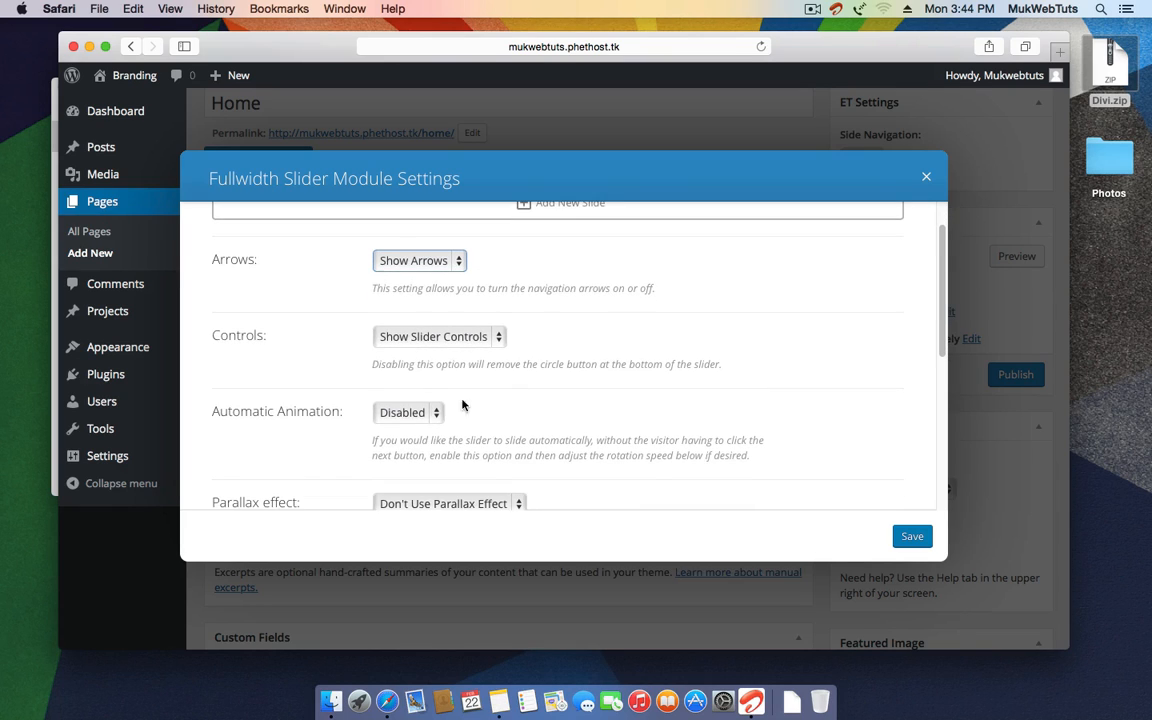
{"action": "scroll", "coordinate": [355, 413], "scroll_direction": "down", "scroll_amount": 3}
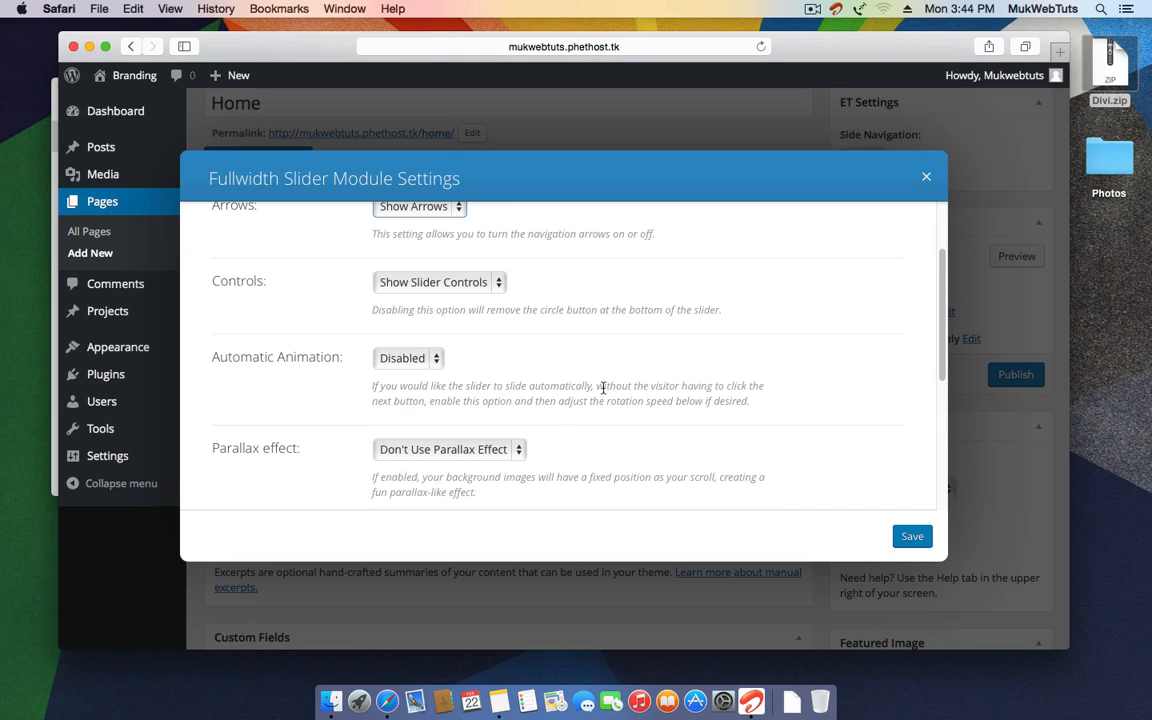
{"action": "scroll", "coordinate": [602, 383], "scroll_direction": "down", "scroll_amount": 4}
{"action": "scroll", "coordinate": [370, 450], "scroll_direction": "up", "scroll_amount": 3}
{"action": "scroll", "coordinate": [378, 458], "scroll_direction": "up", "scroll_amount": 4}
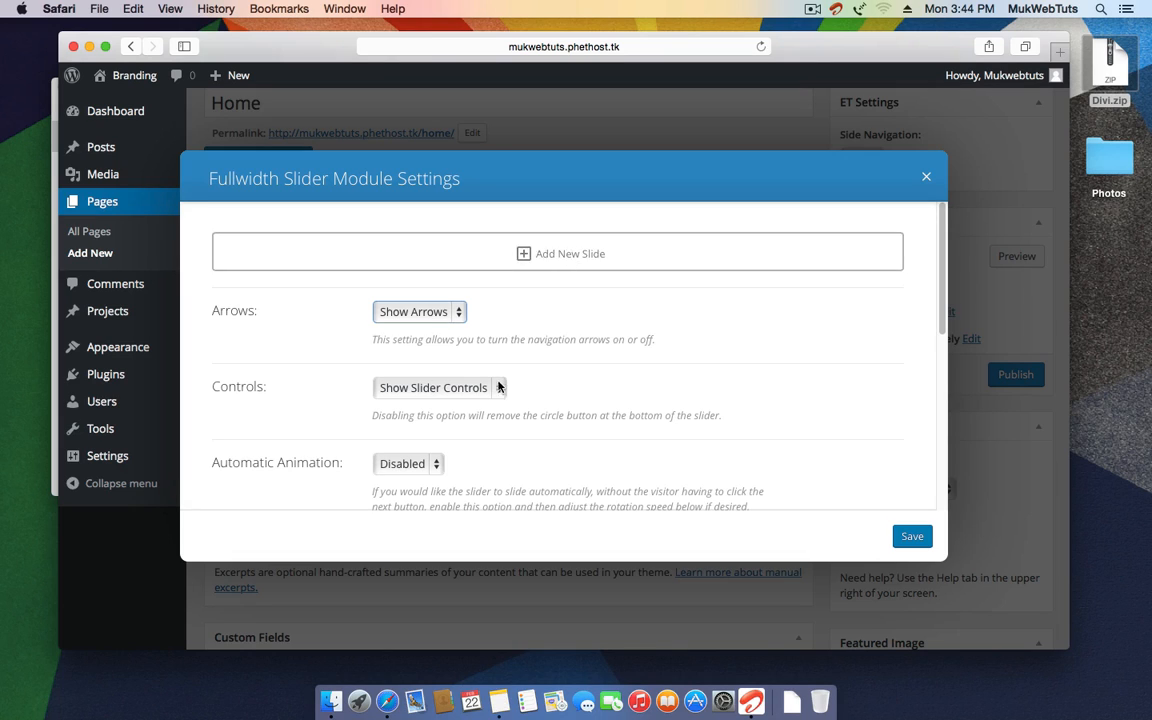
{"action": "scroll", "coordinate": [424, 445], "scroll_direction": "down", "scroll_amount": 1}
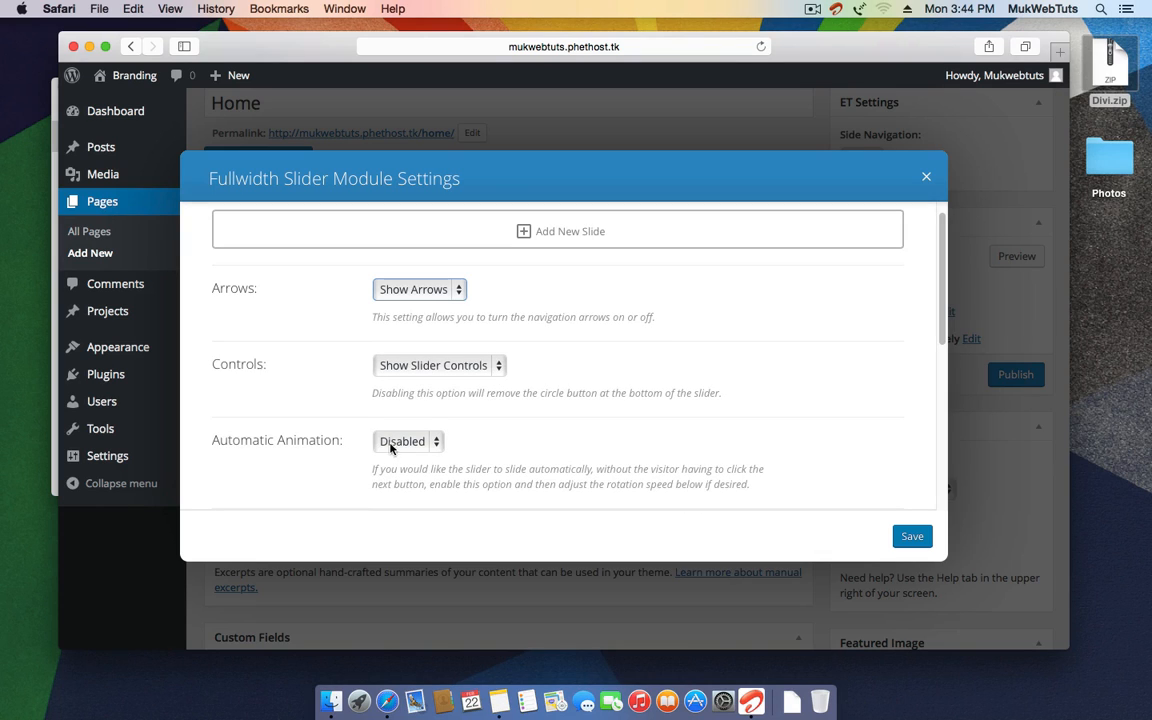
Step: Add a new slide and upload Slider_img.jpeg from Photos as its background image
{"action": "left_click", "coordinate": [541, 237]}
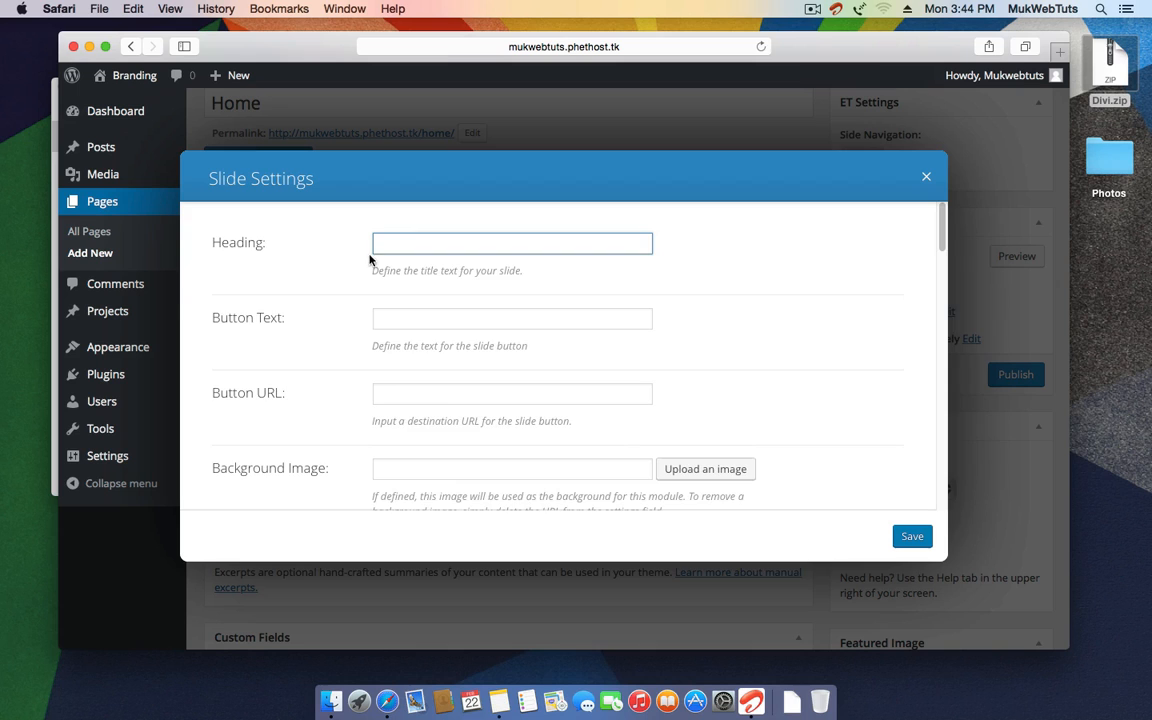
{"action": "scroll", "coordinate": [743, 342], "scroll_direction": "down", "scroll_amount": 3}
{"action": "left_click", "coordinate": [669, 350]}
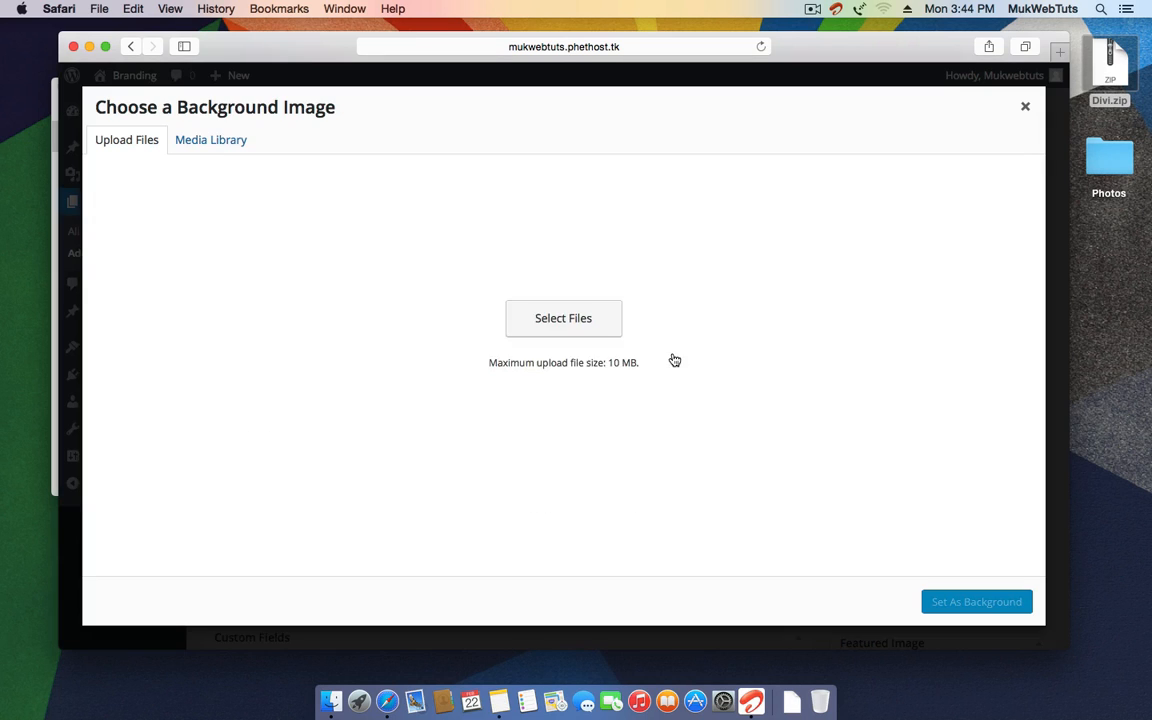
{"action": "double_click", "coordinate": [1105, 172]}
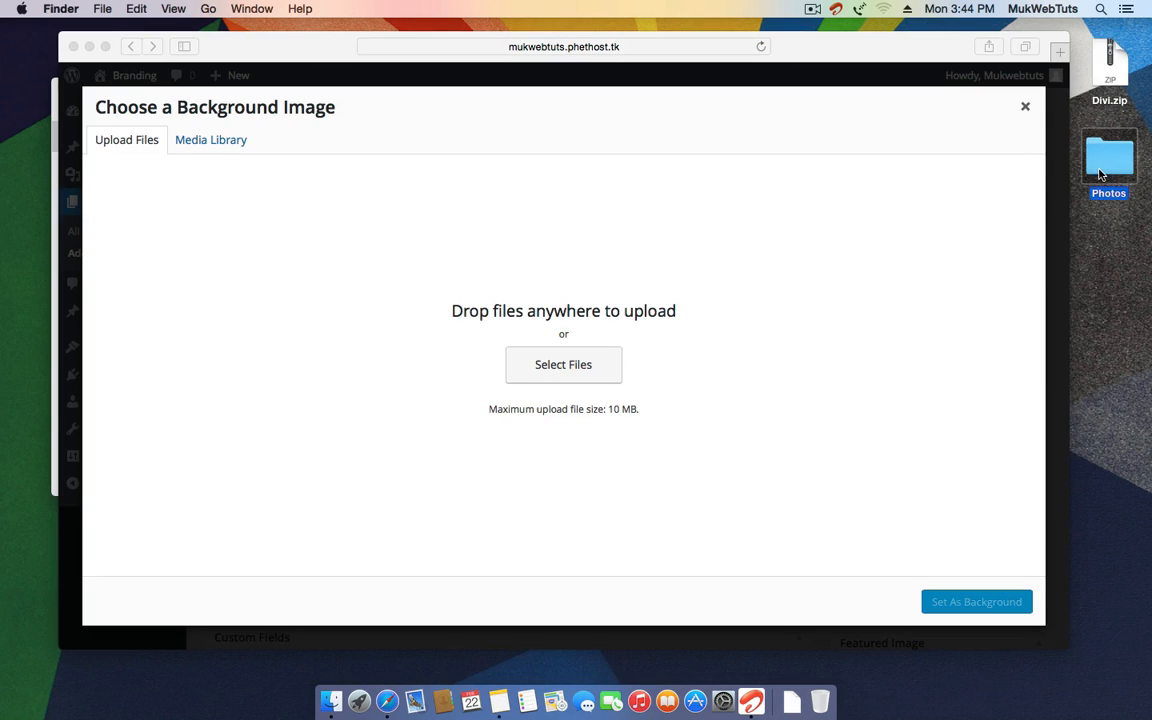
{"action": "left_click_drag", "start_coordinate": [489, 148], "coordinate": [813, 173]}
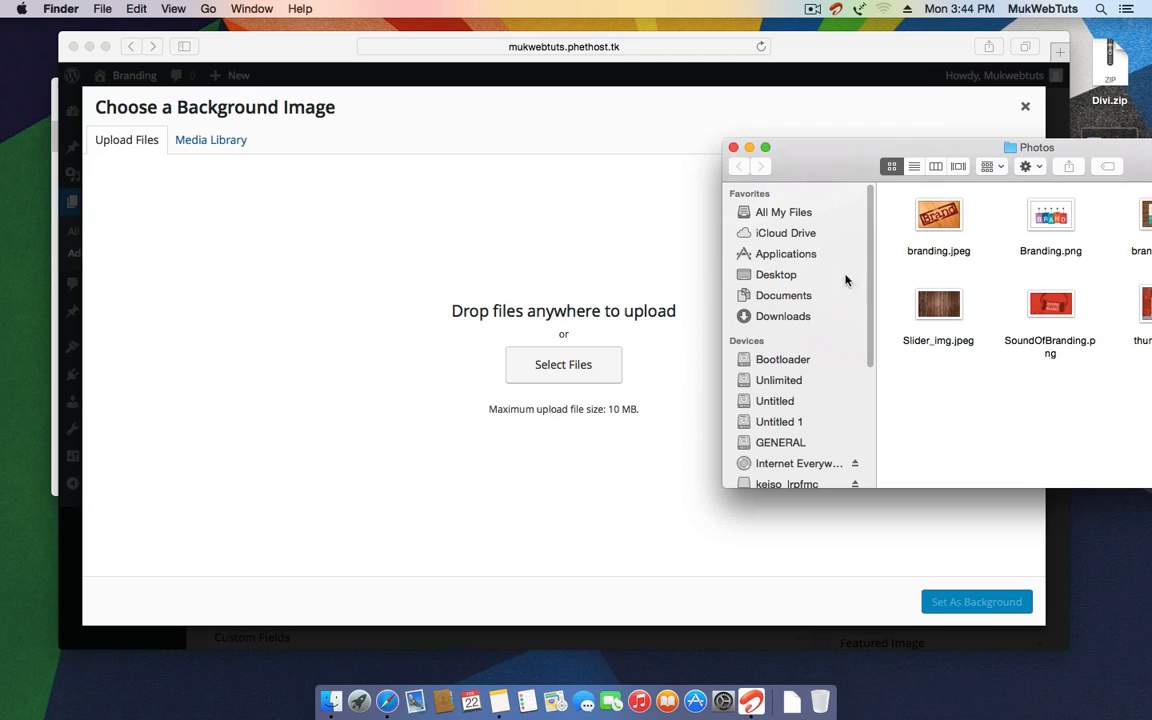
{"action": "left_click", "coordinate": [930, 330]}
{"action": "left_click_drag", "start_coordinate": [944, 296], "coordinate": [496, 354]}
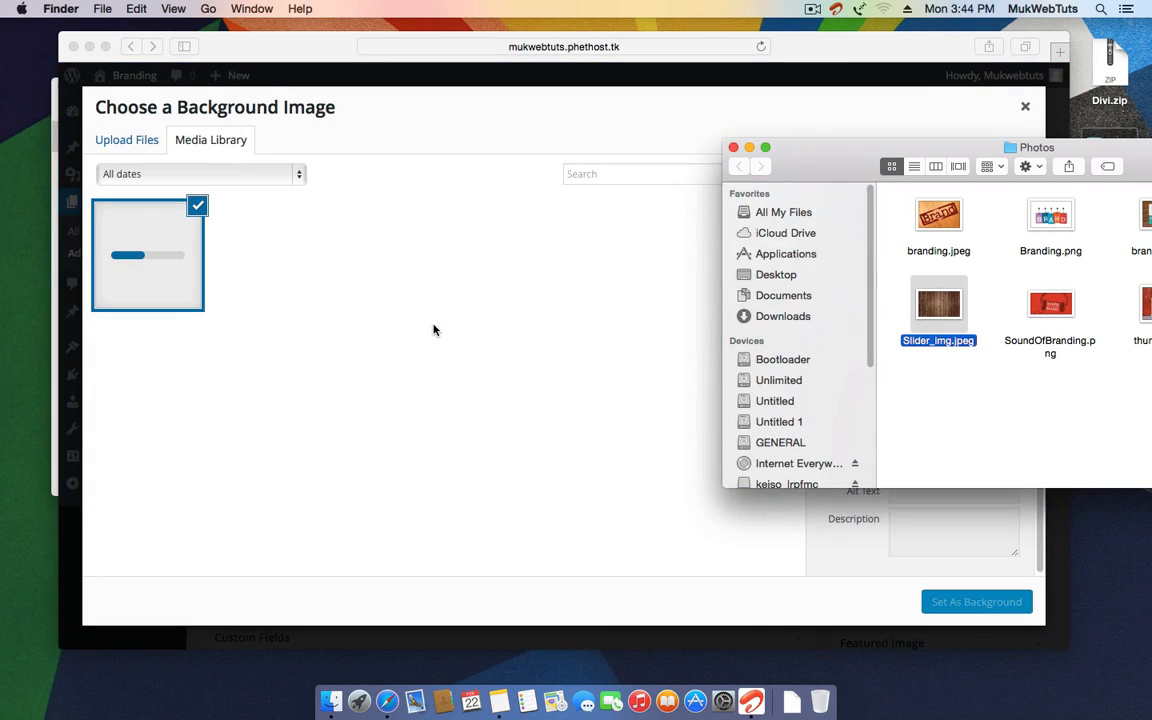
{"action": "left_click", "coordinate": [452, 300]}
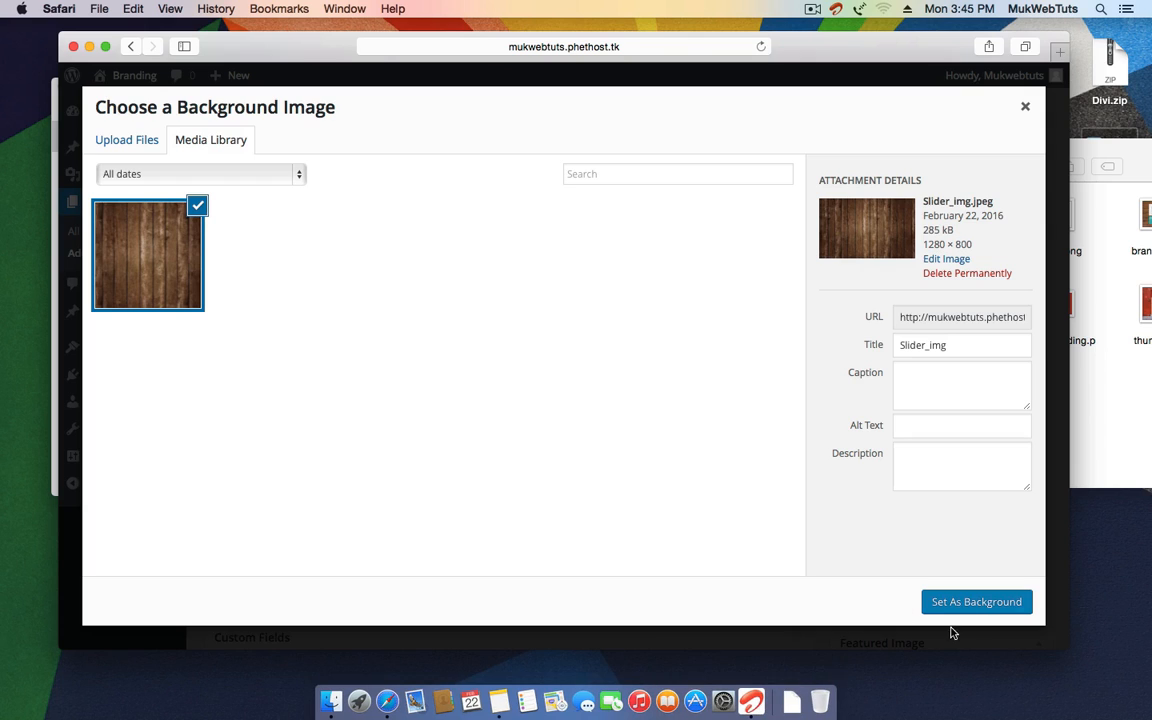
{"action": "left_click", "coordinate": [937, 605]}
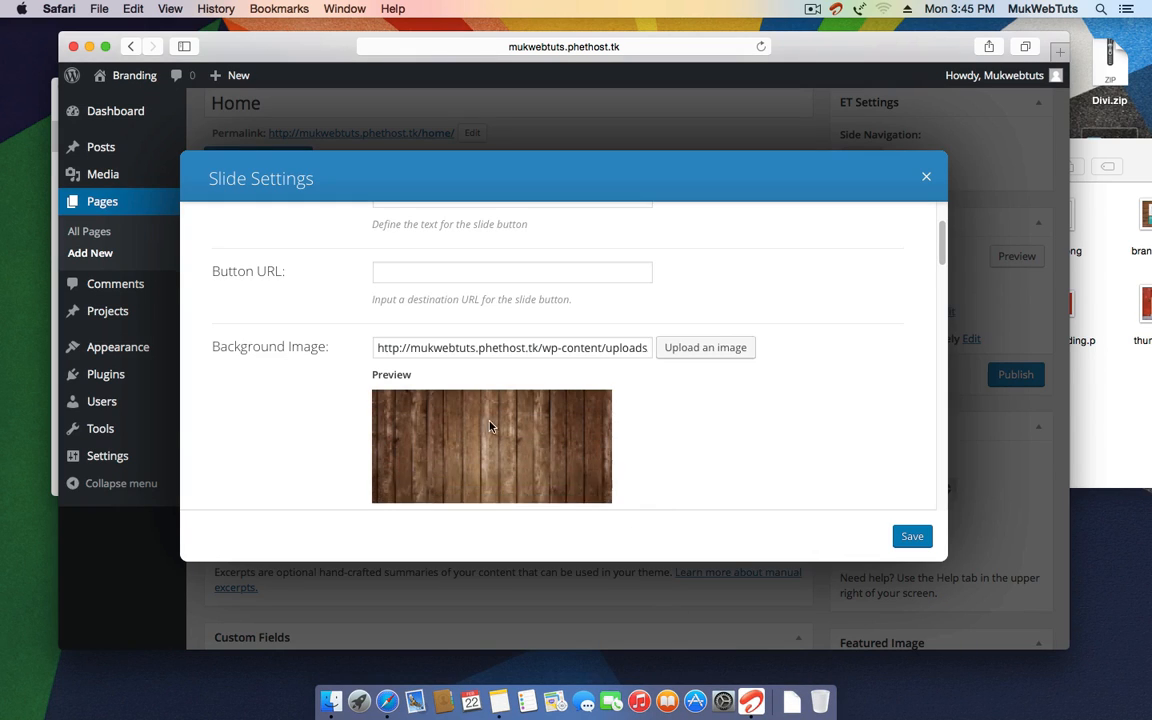
Step: Enter 'Our New Services' as the slide heading
{"action": "scroll", "coordinate": [490, 425], "scroll_direction": "up", "scroll_amount": 3}
{"action": "left_click", "coordinate": [400, 245]}
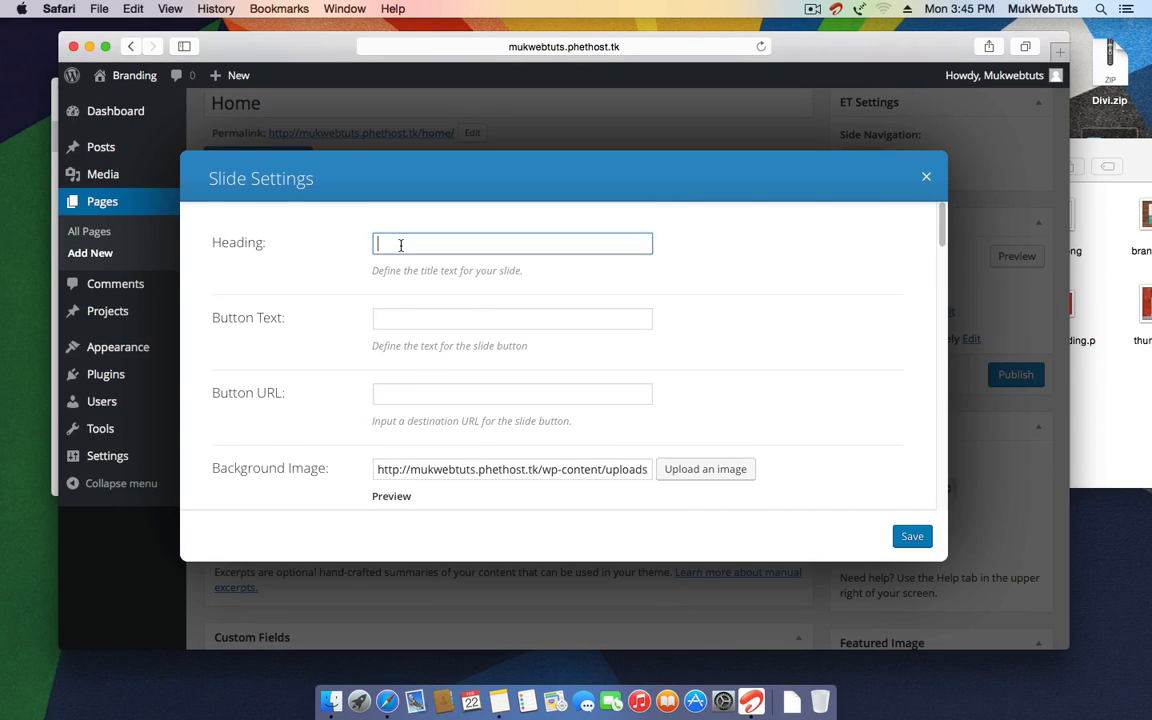
{"action": "type", "text": "New Services"}
{"action": "key", "text": "Left"}
{"action": "key", "text": "Left"}
{"action": "key", "text": "Left"}
{"action": "key", "text": "Left"}
{"action": "key", "text": "Left"}
{"action": "key", "text": "Left"}
{"action": "key", "text": "Left"}
{"action": "key", "text": "Left"}
{"action": "key", "text": "Left"}
{"action": "key", "text": "Left"}
{"action": "key", "text": "Left"}
{"action": "key", "text": "Left"}
{"action": "type", "text": "Our"}
{"action": "scroll", "coordinate": [540, 370], "scroll_direction": "down", "scroll_amount": 1}
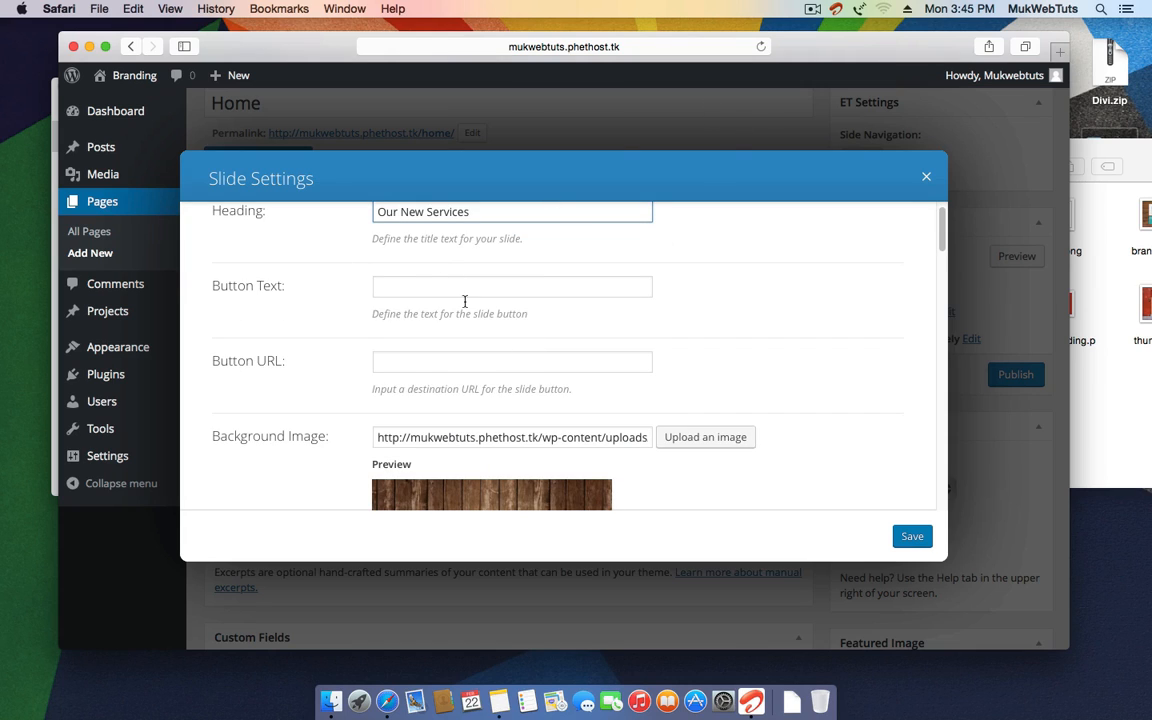
{"action": "scroll", "coordinate": [480, 308], "scroll_direction": "up", "scroll_amount": 1}
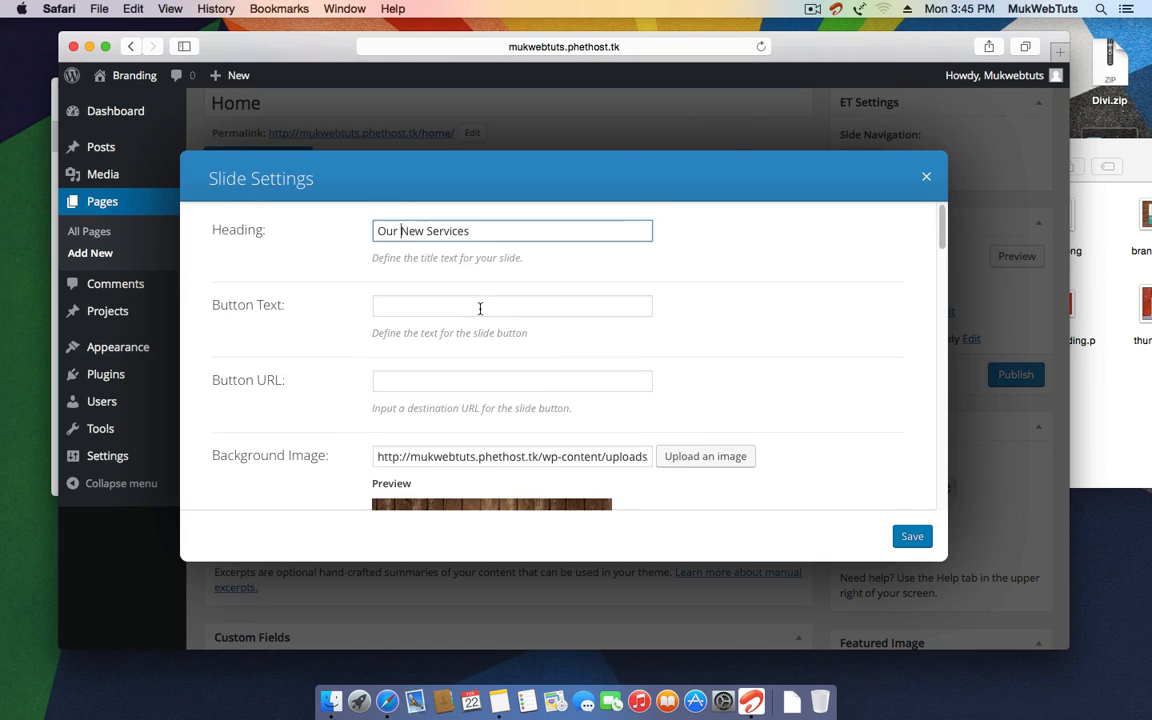
{"action": "scroll", "coordinate": [480, 300], "scroll_direction": "up", "scroll_amount": 1}
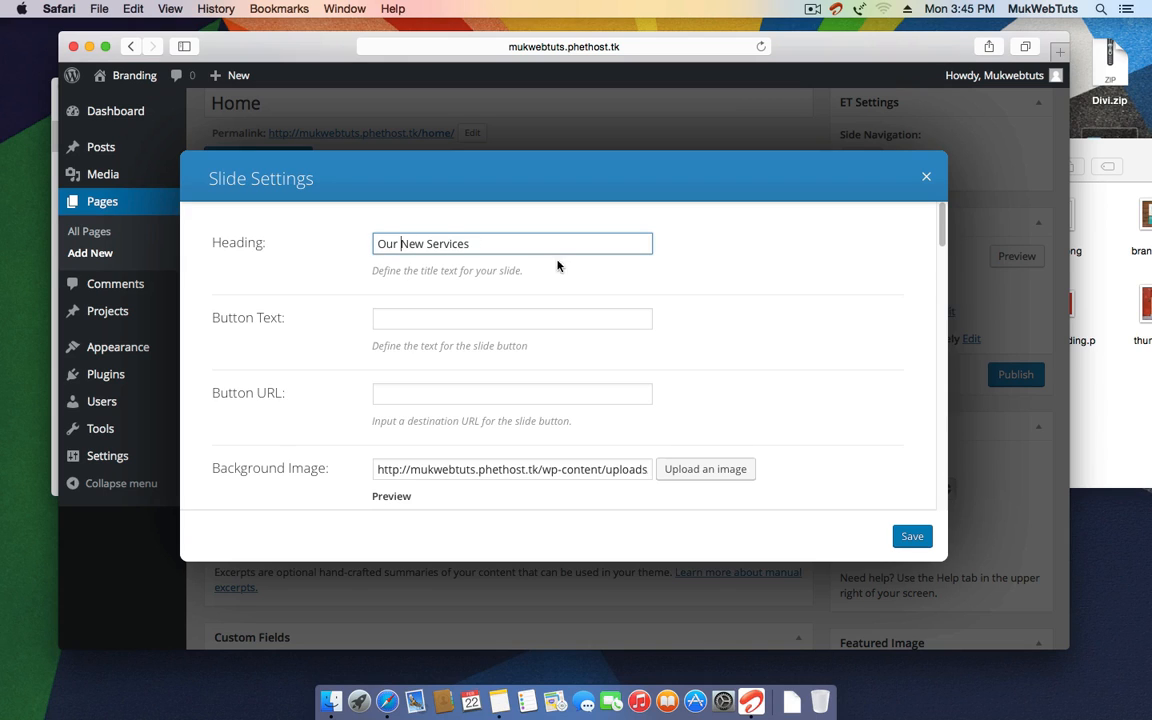
{"action": "scroll", "coordinate": [400, 315], "scroll_direction": "down", "scroll_amount": 2}
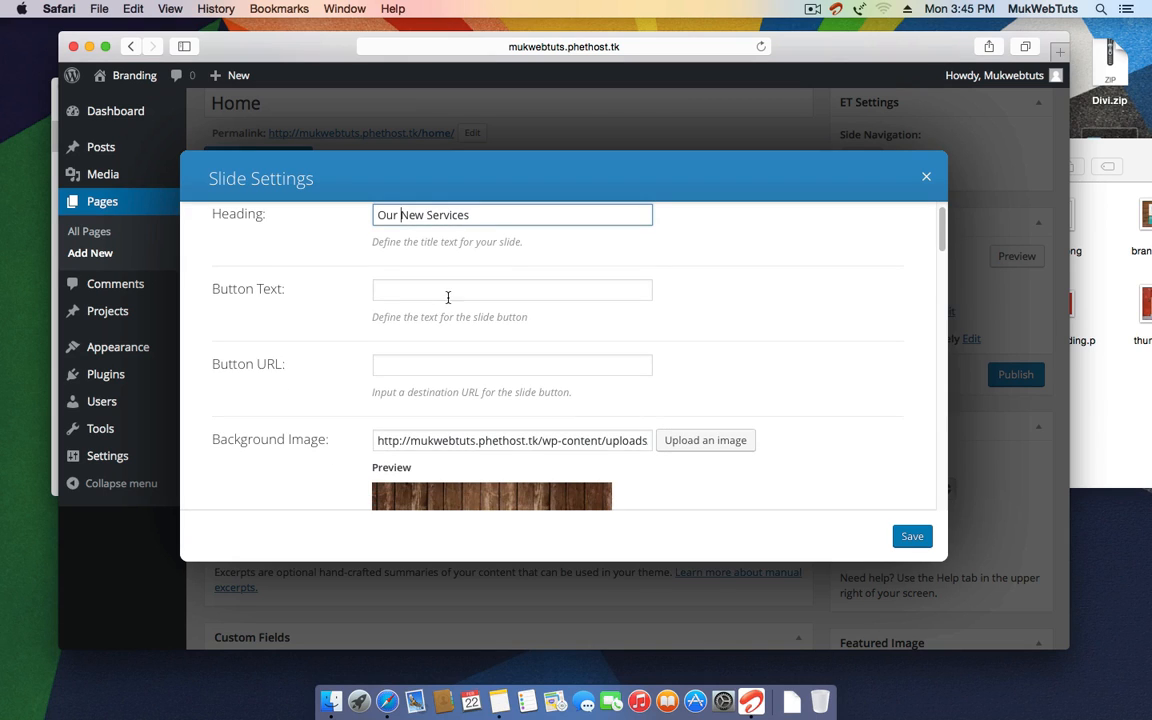
Step: Set the slide's button text to 'Check It Out' and button URL to '#'
{"action": "left_click", "coordinate": [448, 292]}
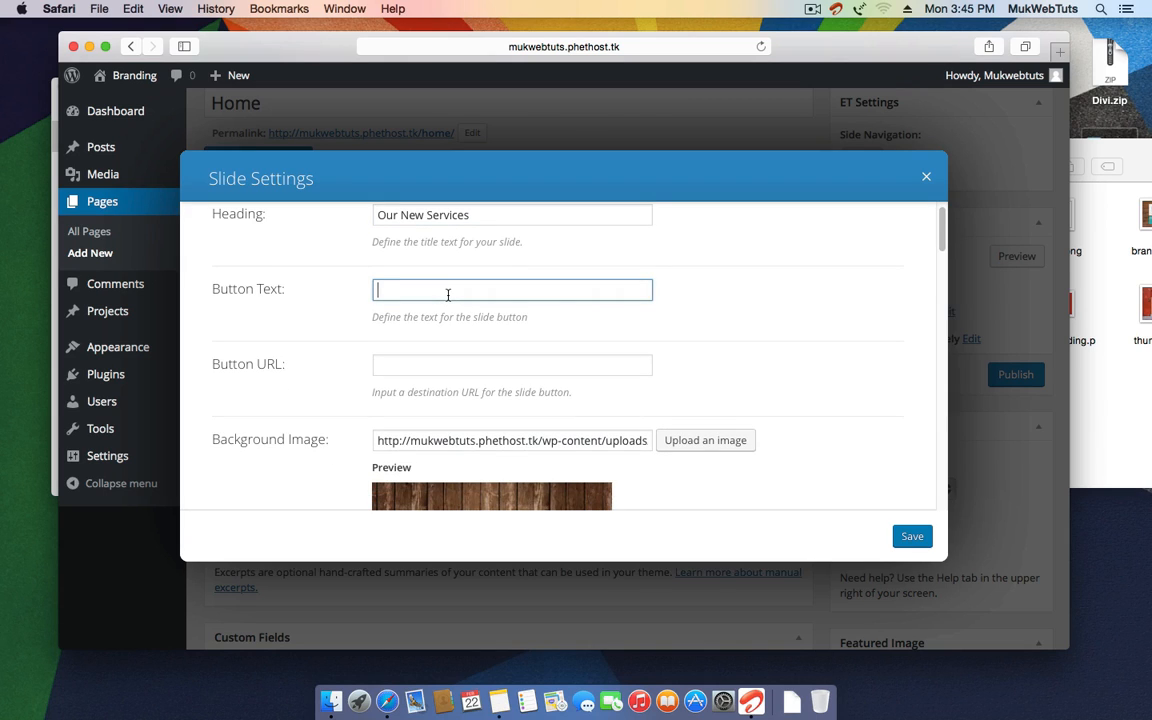
{"action": "type", "text": "Check It Out"}
{"action": "scroll", "coordinate": [476, 342], "scroll_direction": "down", "scroll_amount": 2}
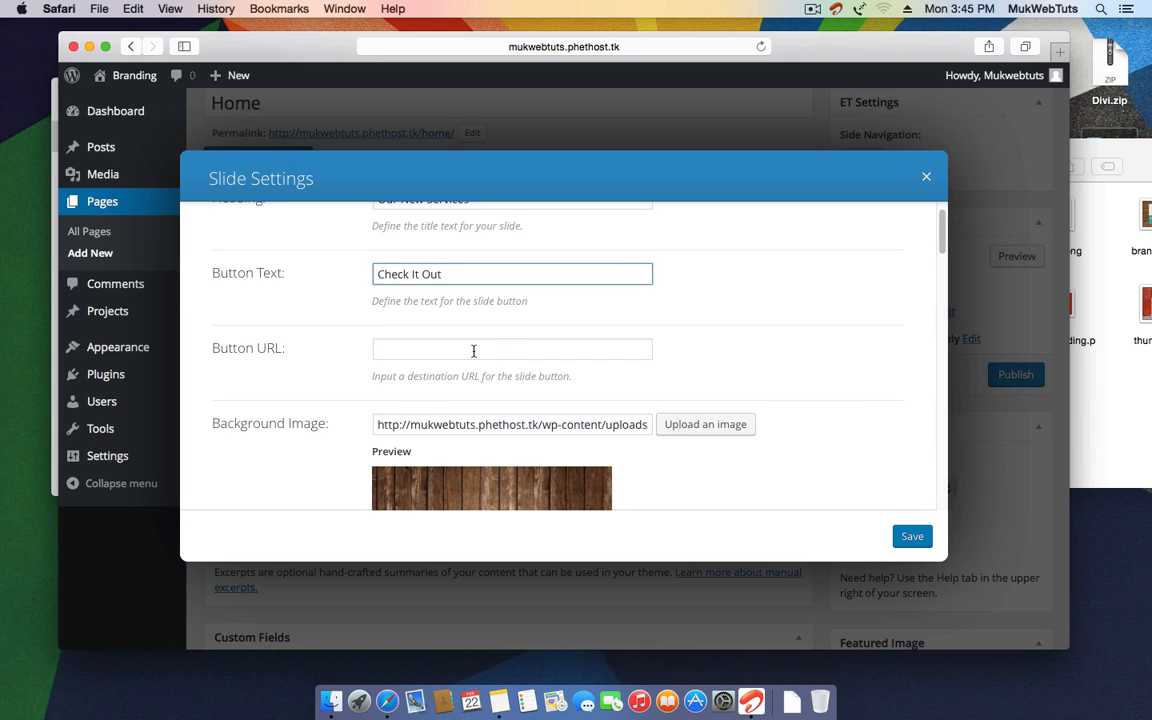
{"action": "left_click", "coordinate": [474, 351]}
{"action": "type", "text": "#"}
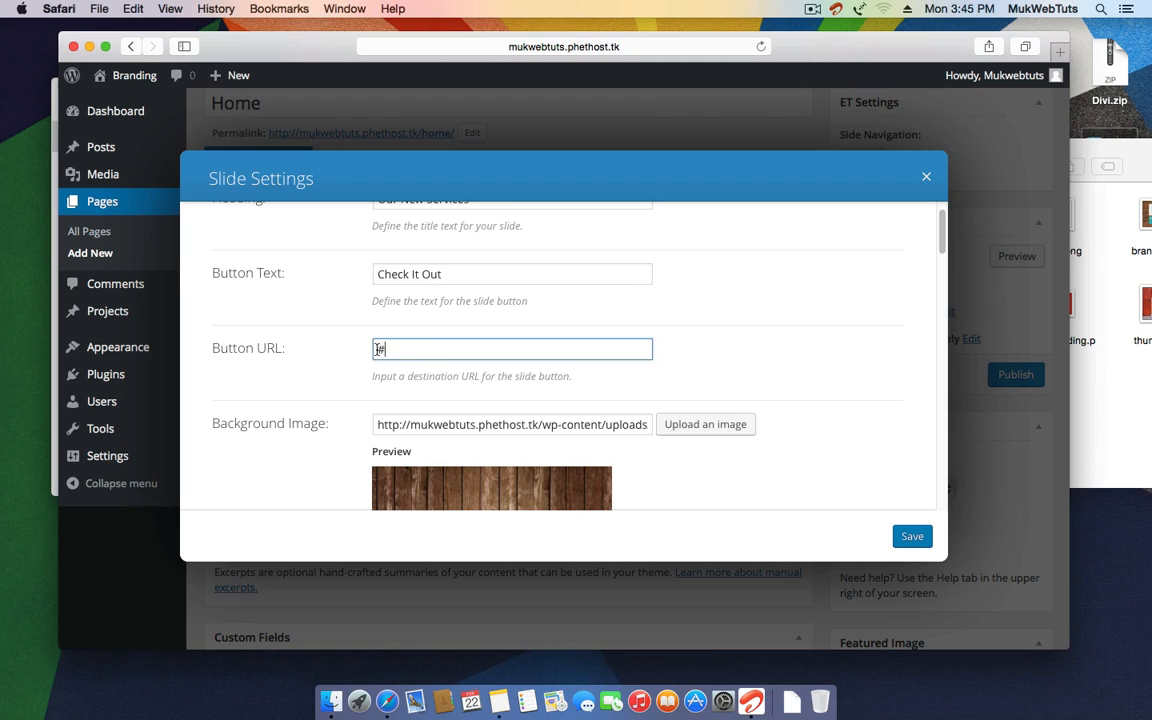
{"action": "left_click_drag", "start_coordinate": [376, 350], "coordinate": [725, 350]}
{"action": "left_click", "coordinate": [625, 347]}
{"action": "scroll", "coordinate": [550, 355], "scroll_direction": "up", "scroll_amount": 2}
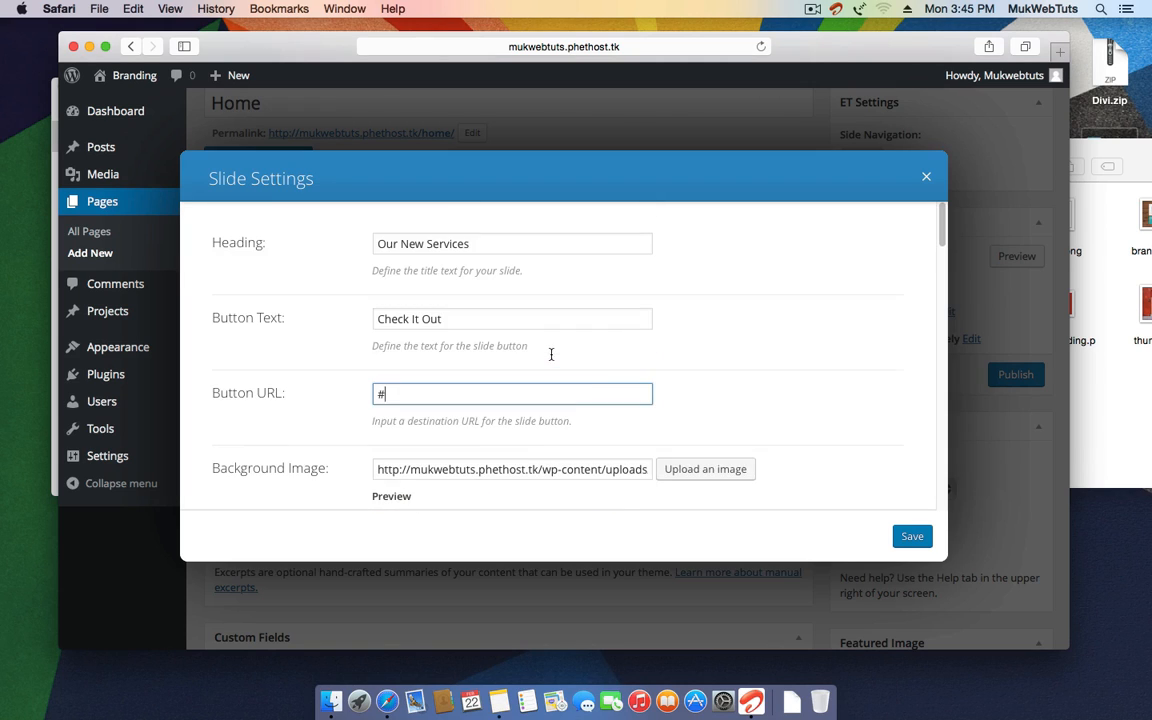
Step: Write the slide content 'We have the best Graphics designers and SEO master to take your business to the next level' and save the slide
{"action": "scroll", "coordinate": [446, 354], "scroll_direction": "down", "scroll_amount": 3}
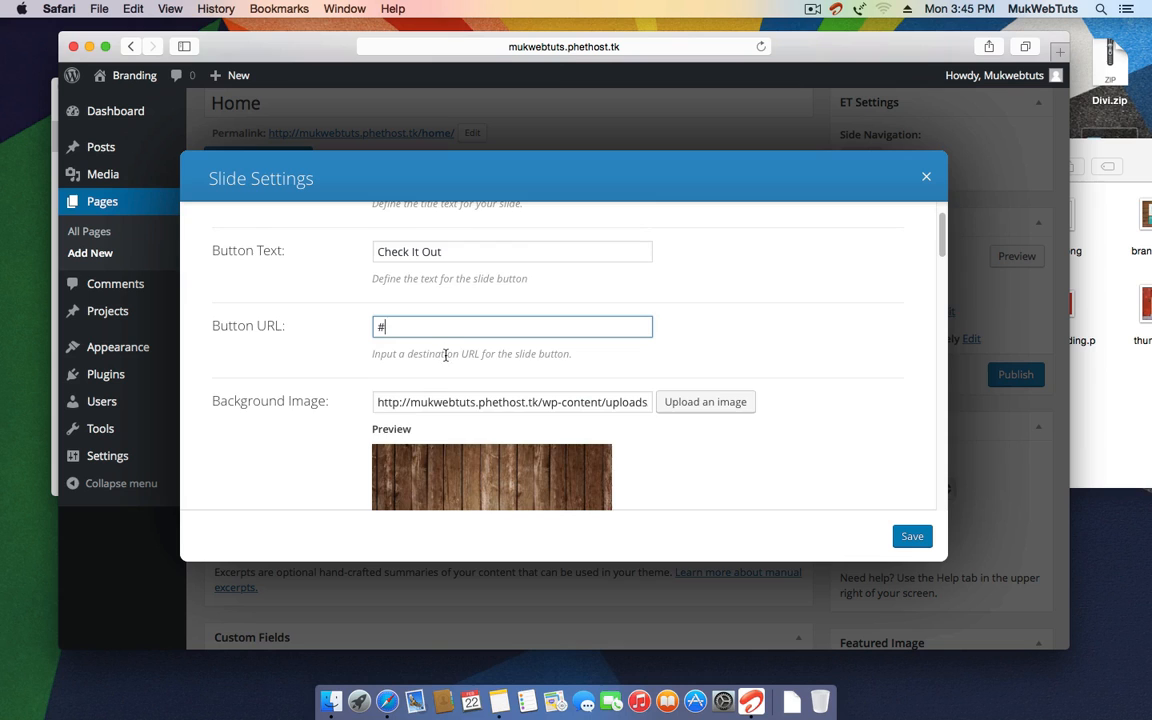
{"action": "scroll", "coordinate": [422, 392], "scroll_direction": "up", "scroll_amount": 3}
{"action": "scroll", "coordinate": [420, 388], "scroll_direction": "down", "scroll_amount": 4}
{"action": "scroll", "coordinate": [311, 430], "scroll_direction": "down", "scroll_amount": 10}
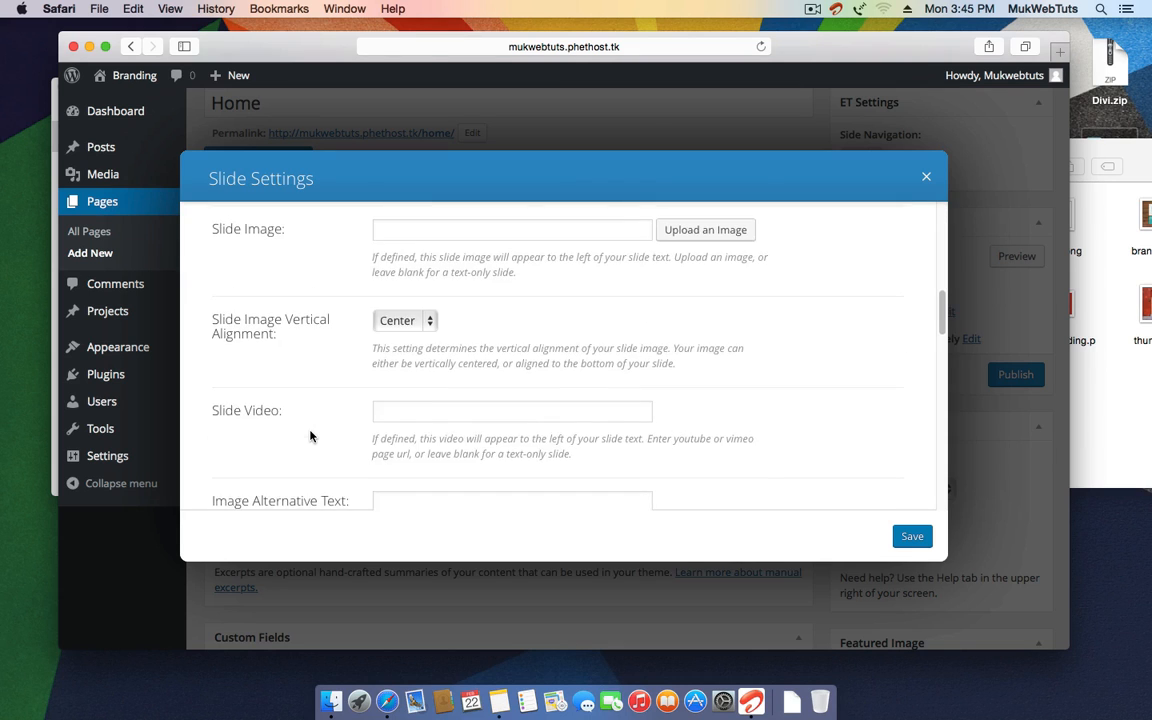
{"action": "scroll", "coordinate": [311, 435], "scroll_direction": "down", "scroll_amount": 8}
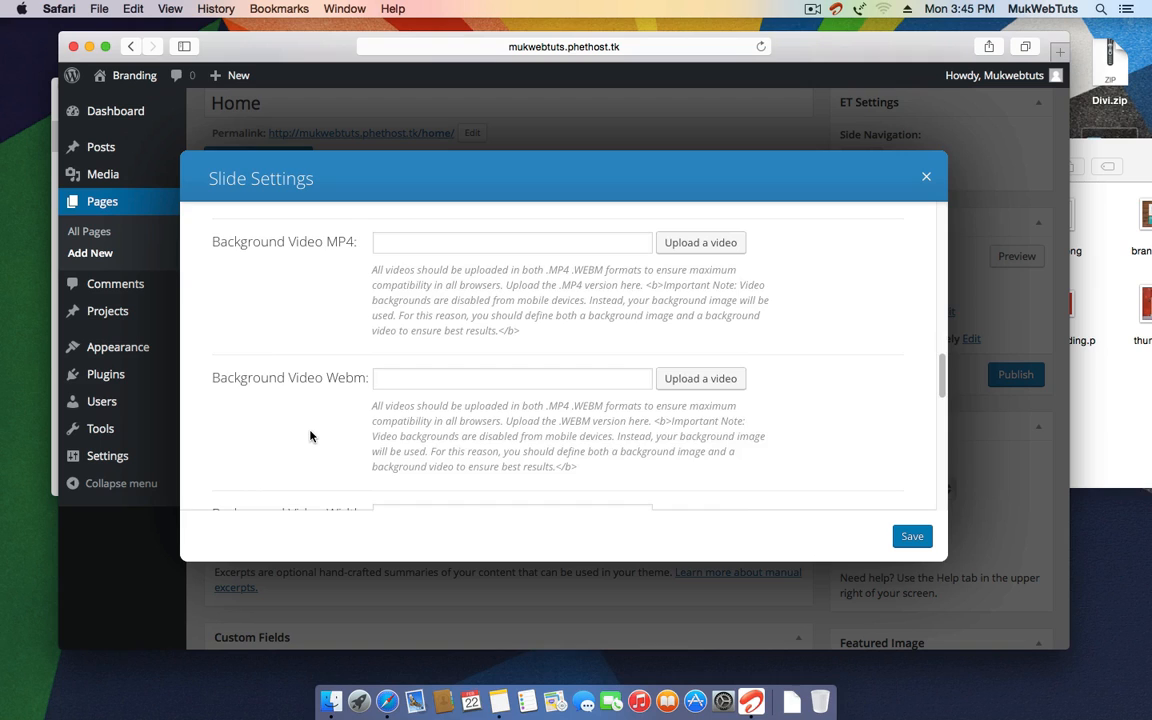
{"action": "scroll", "coordinate": [311, 435], "scroll_direction": "down", "scroll_amount": 4}
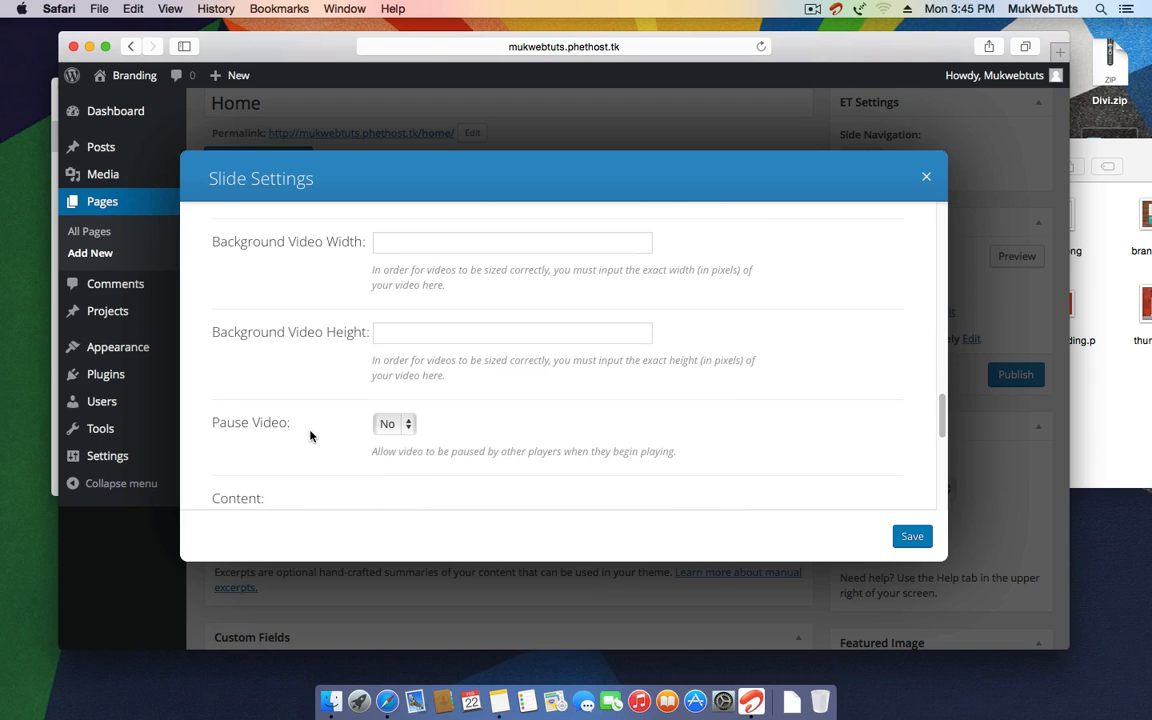
{"action": "scroll", "coordinate": [310, 435], "scroll_direction": "down", "scroll_amount": 5}
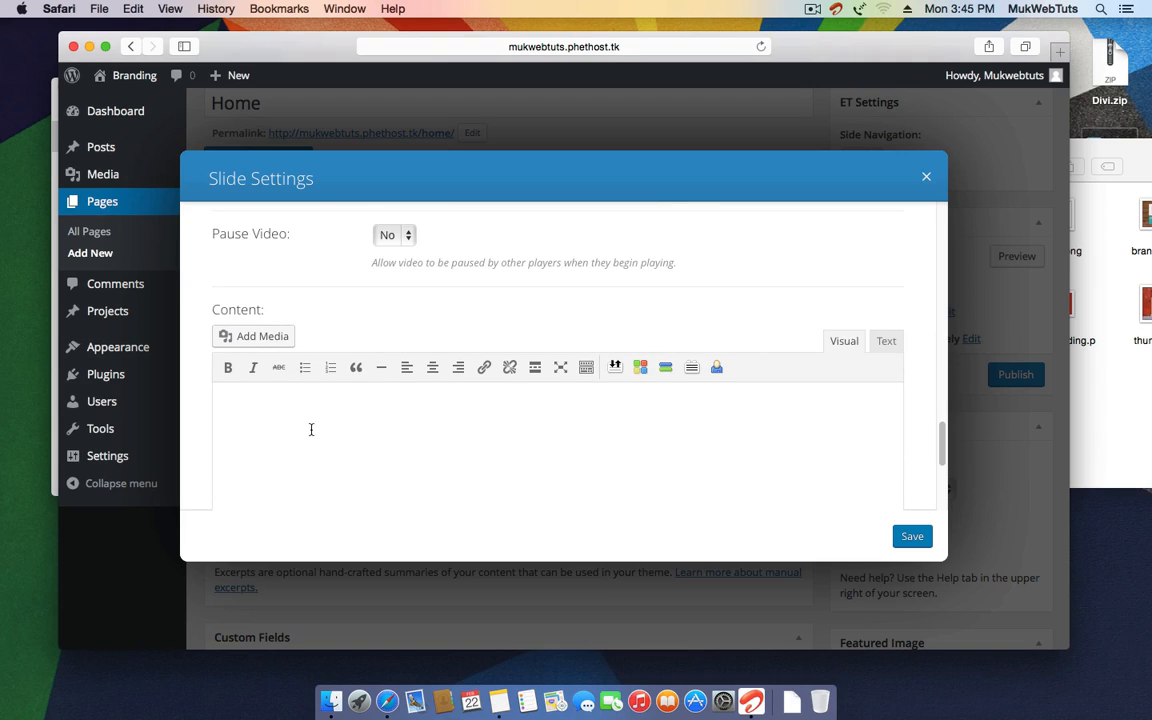
{"action": "left_click", "coordinate": [559, 414]}
{"action": "type", "text": "We have the best Graphics "}
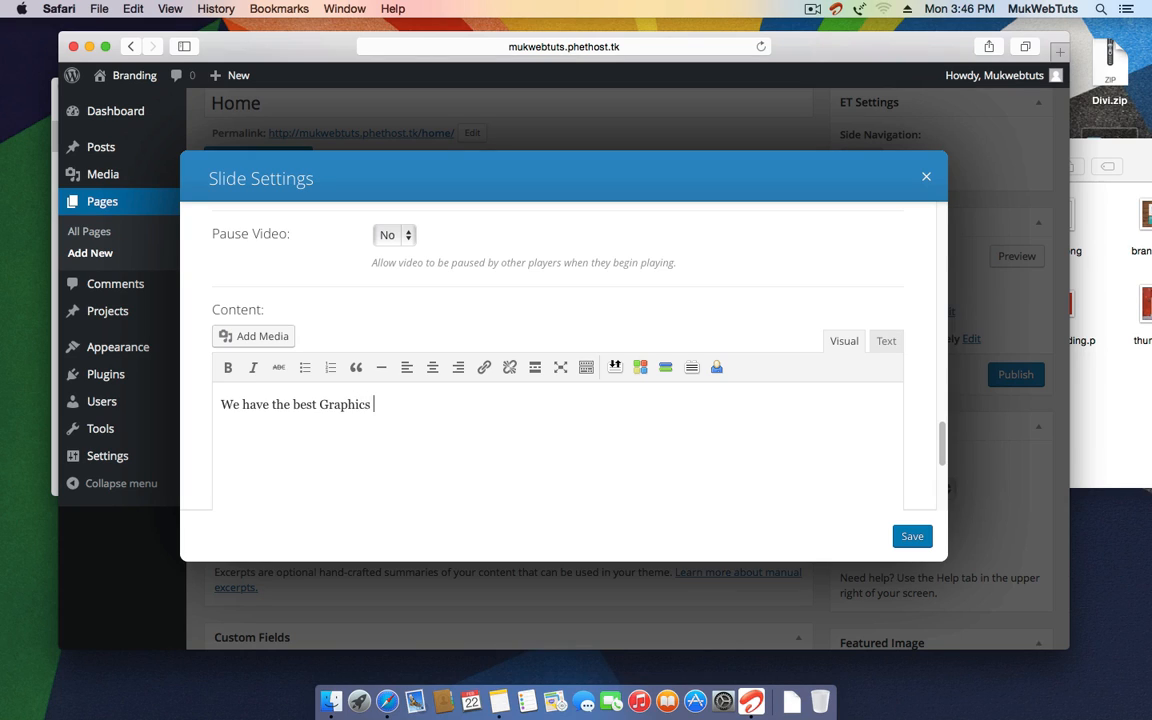
{"action": "type", "text": "designers and SE"}
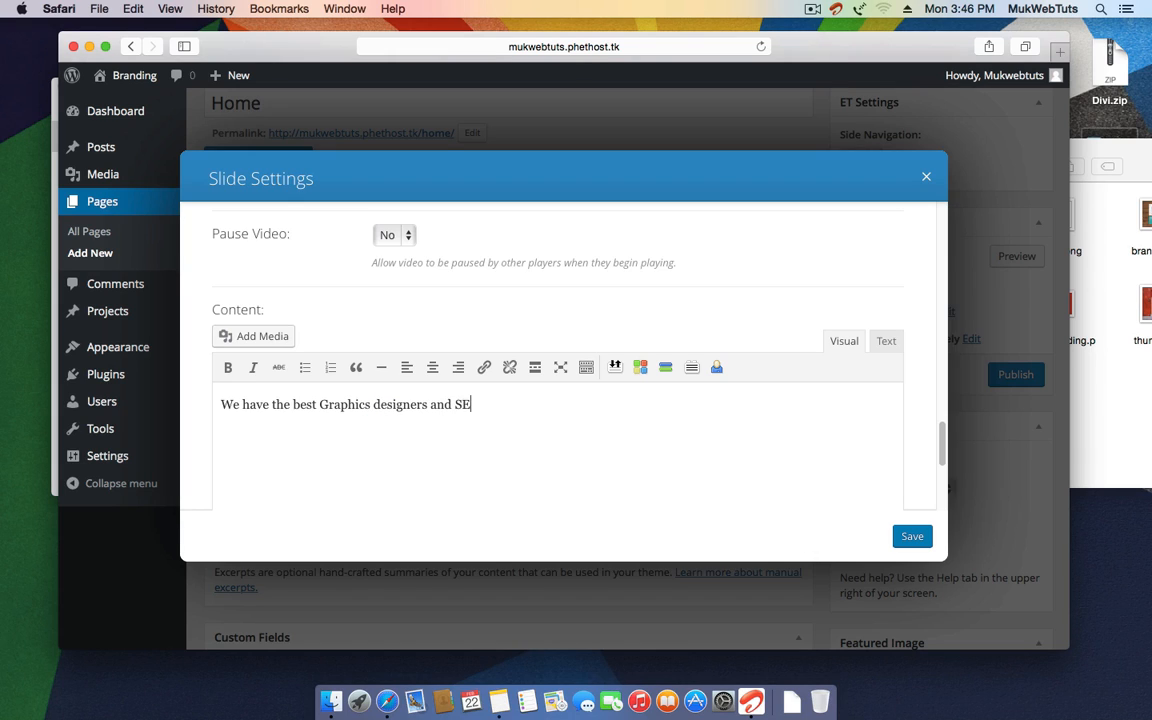
{"action": "type", "text": "O master to take y"}
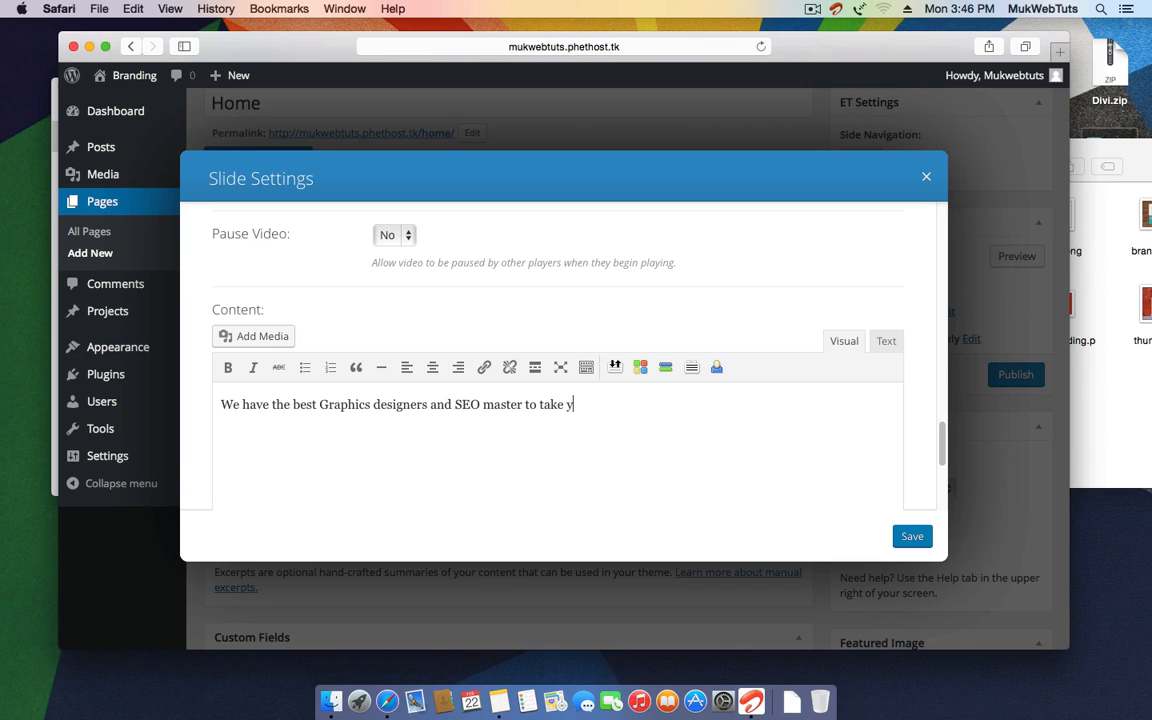
{"action": "type", "text": "our bussiness to the"}
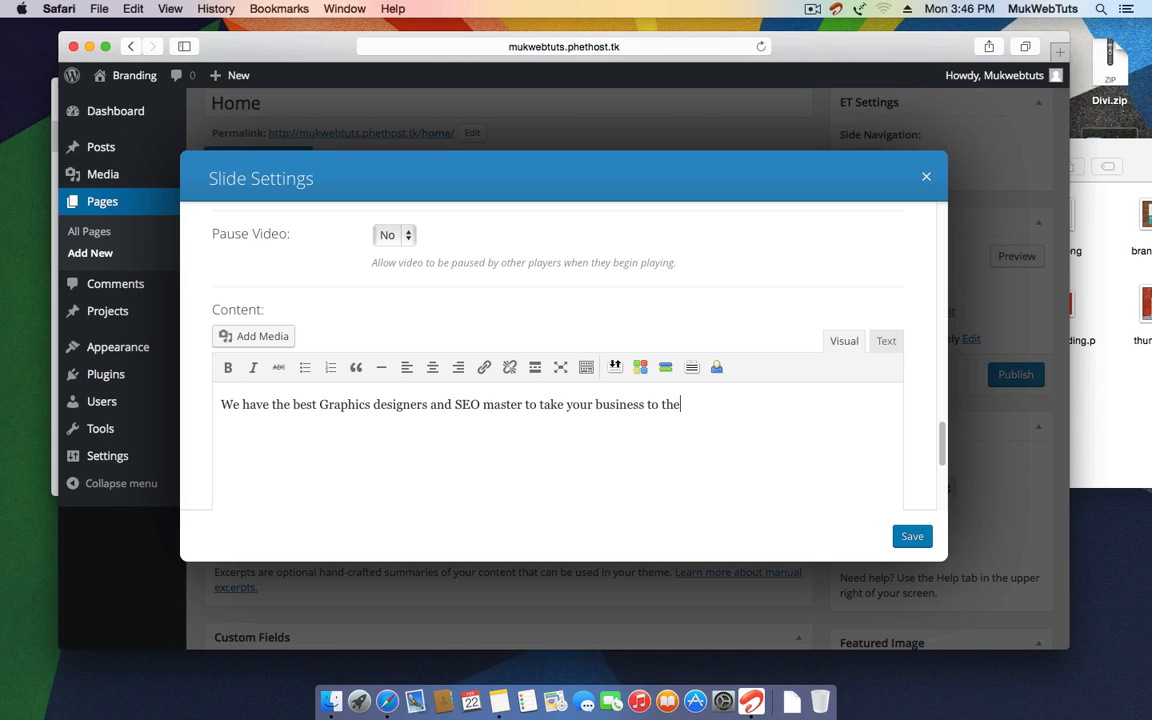
{"action": "type", "text": " next level"}
{"action": "scroll", "coordinate": [640, 420], "scroll_direction": "down", "scroll_amount": 6}
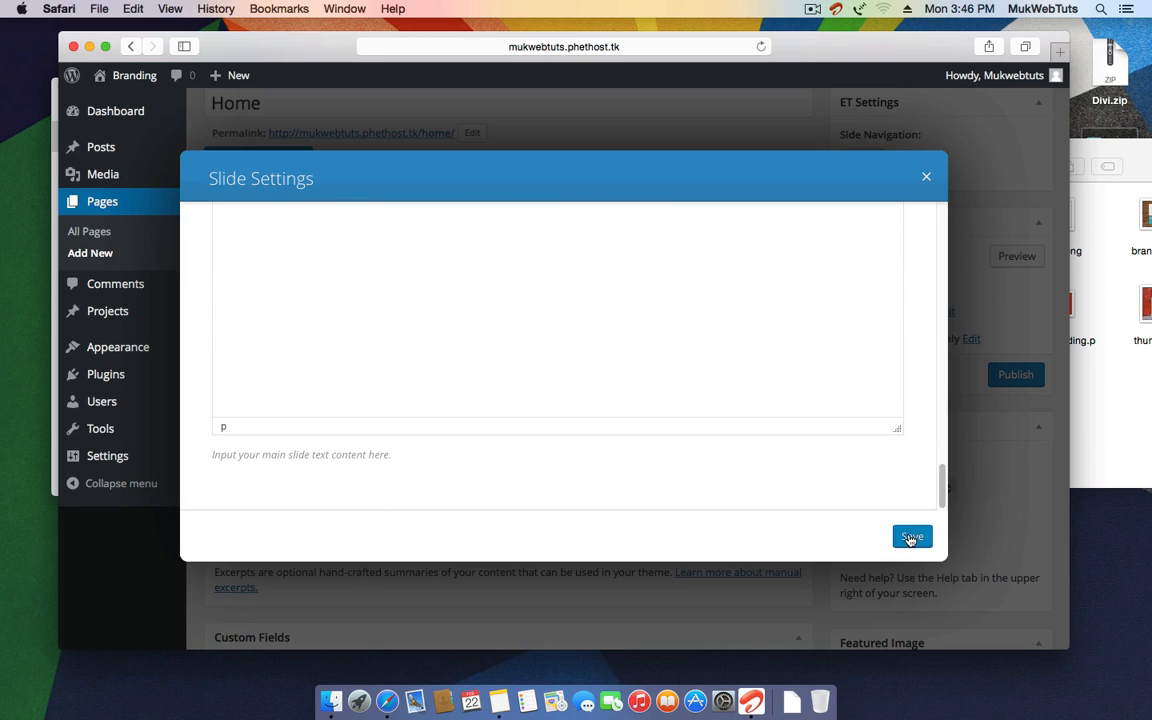
{"action": "left_click", "coordinate": [911, 538]}
Step: Save the Fullwidth Slider settings, publish the Home page, and maximise the browser window
{"action": "left_click", "coordinate": [910, 535]}
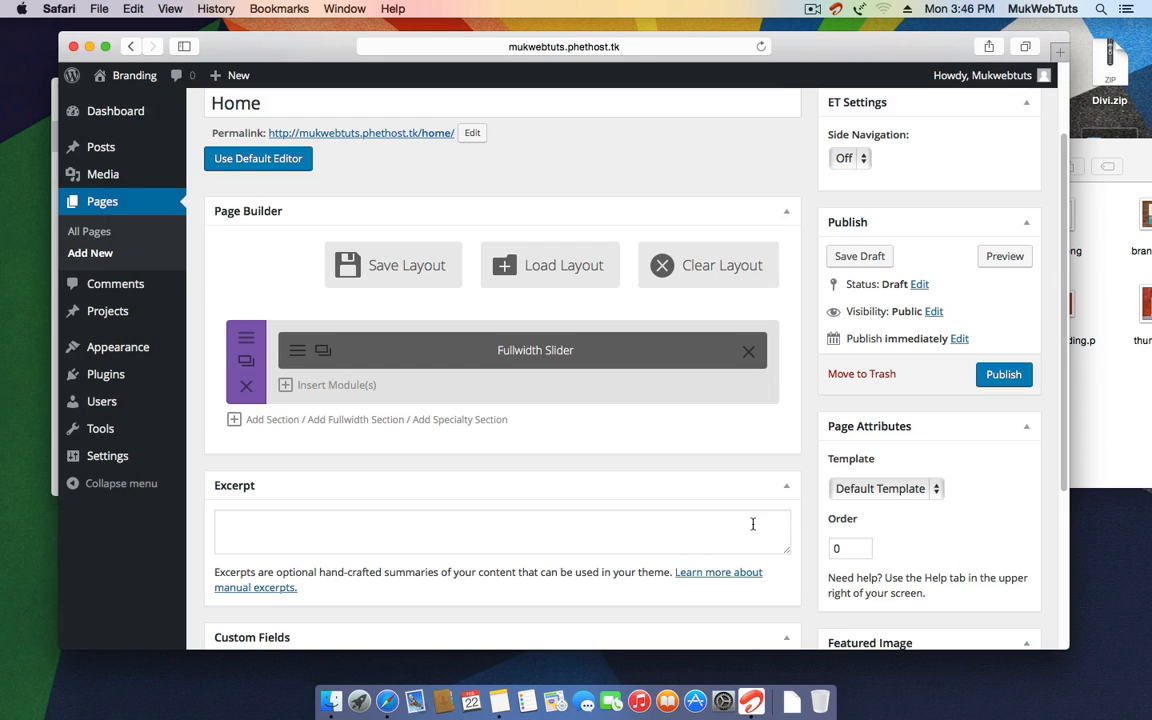
{"action": "left_click", "coordinate": [1004, 376]}
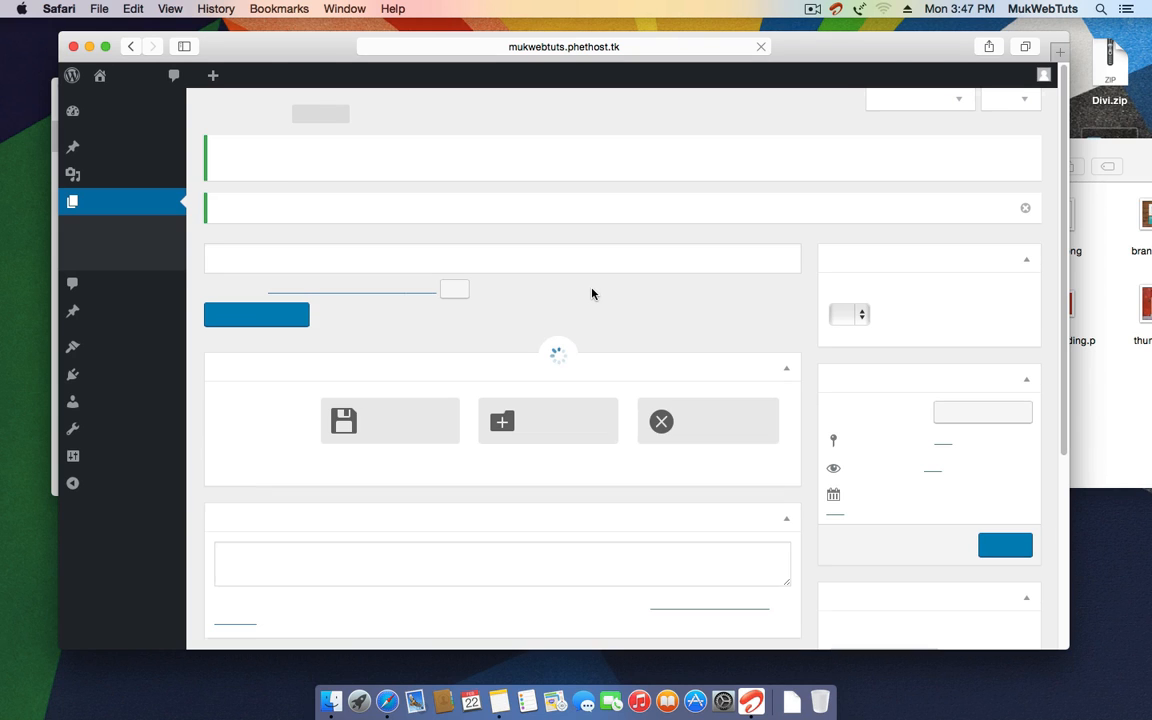
{"action": "scroll", "coordinate": [602, 397], "scroll_direction": "down", "scroll_amount": 3}
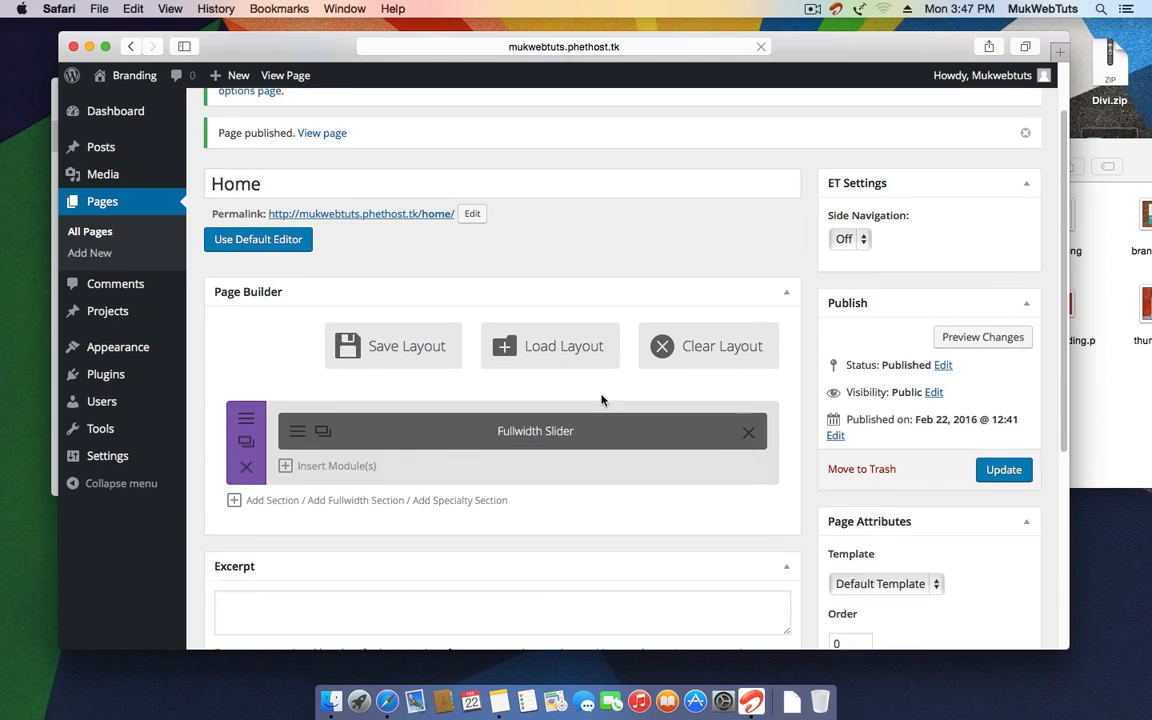
{"action": "scroll", "coordinate": [569, 438], "scroll_direction": "up", "scroll_amount": 3}
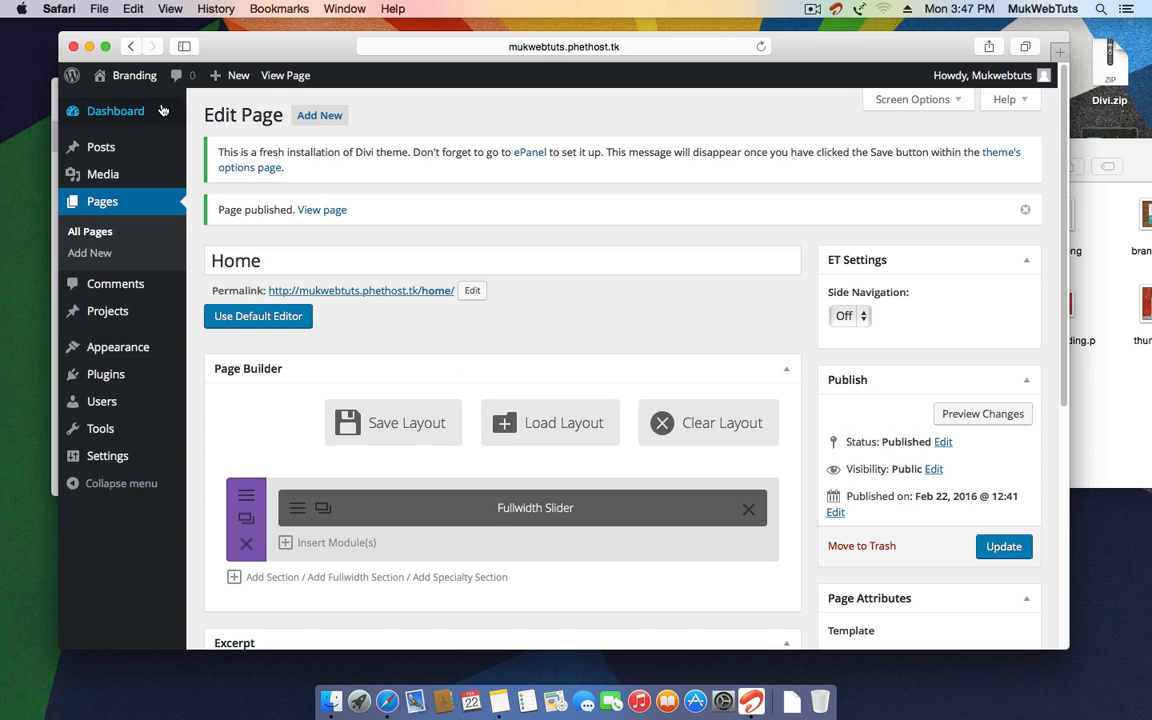
{"action": "left_click", "coordinate": [106, 50]}
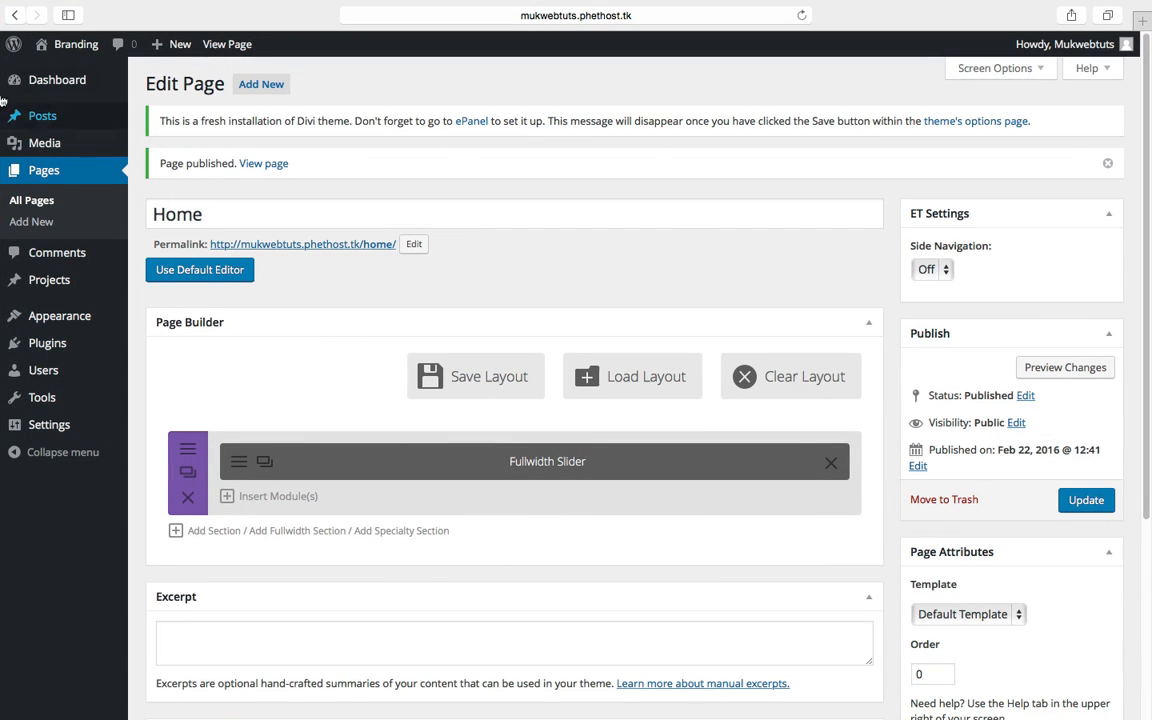
Step: Visit the live site and bring up its theme Customizer
{"action": "mouse_move", "coordinate": [57, 54]}
{"action": "left_click", "coordinate": [228, 251]}
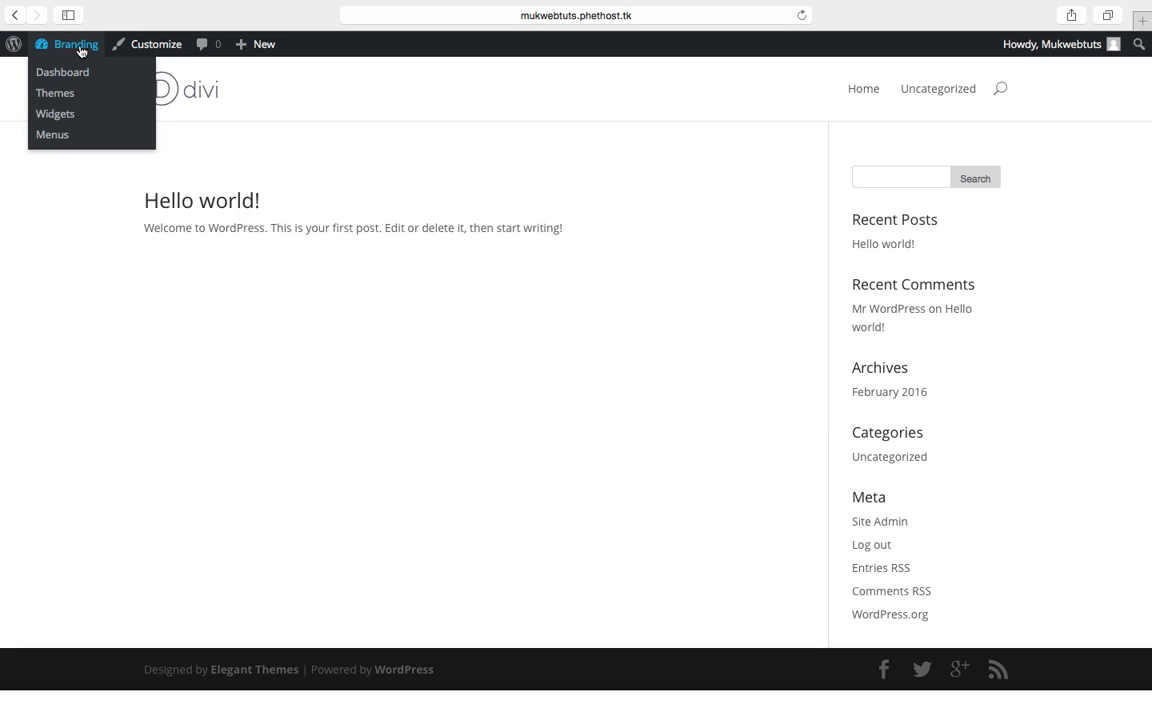
{"action": "left_click", "coordinate": [142, 48]}
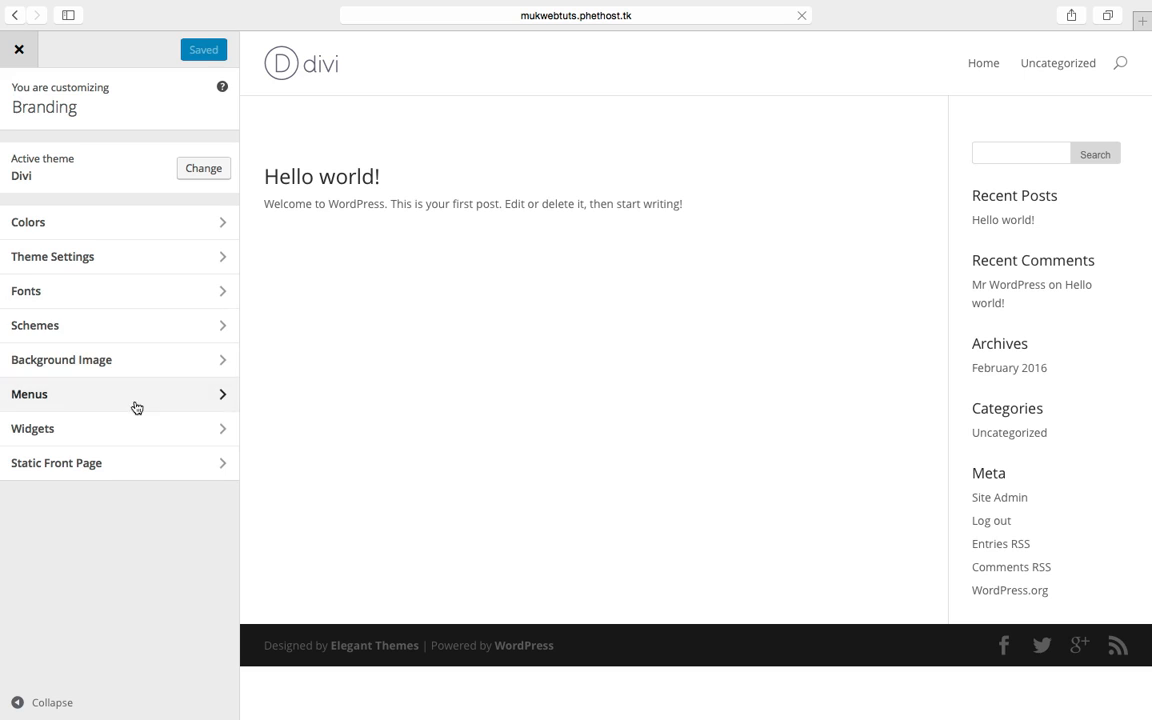
Step: Make the front page a static page set to Home, Save & Publish, and close the Customizer
{"action": "left_click", "coordinate": [119, 472]}
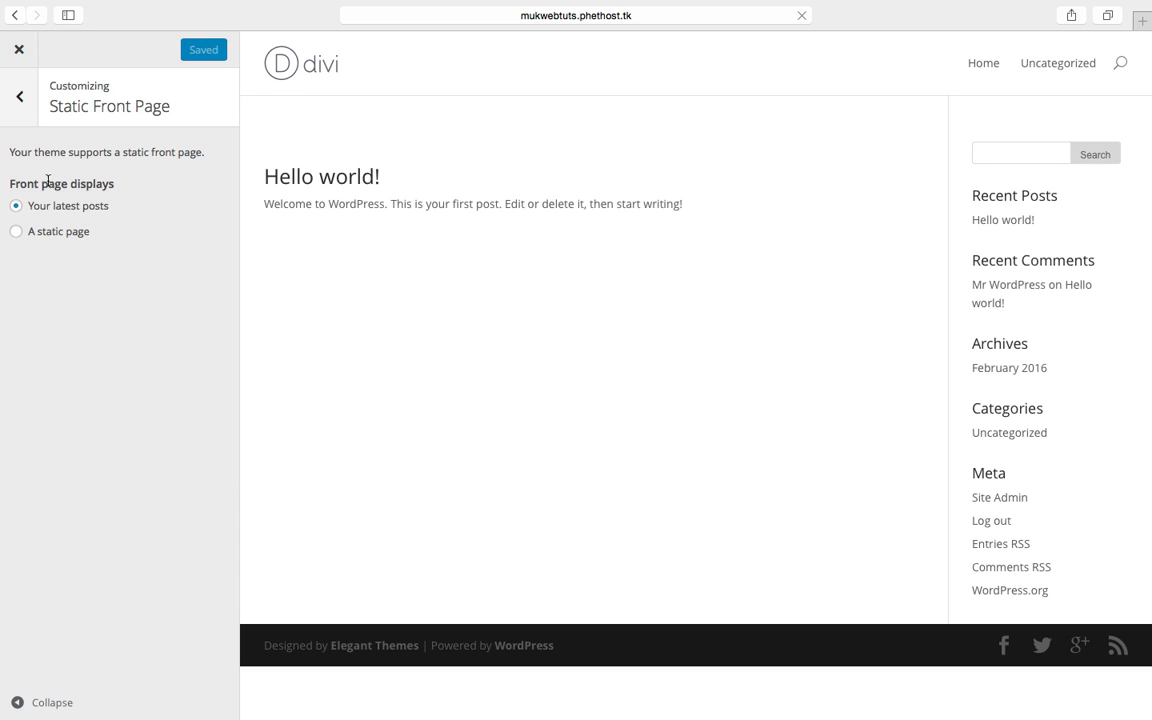
{"action": "left_click", "coordinate": [17, 232]}
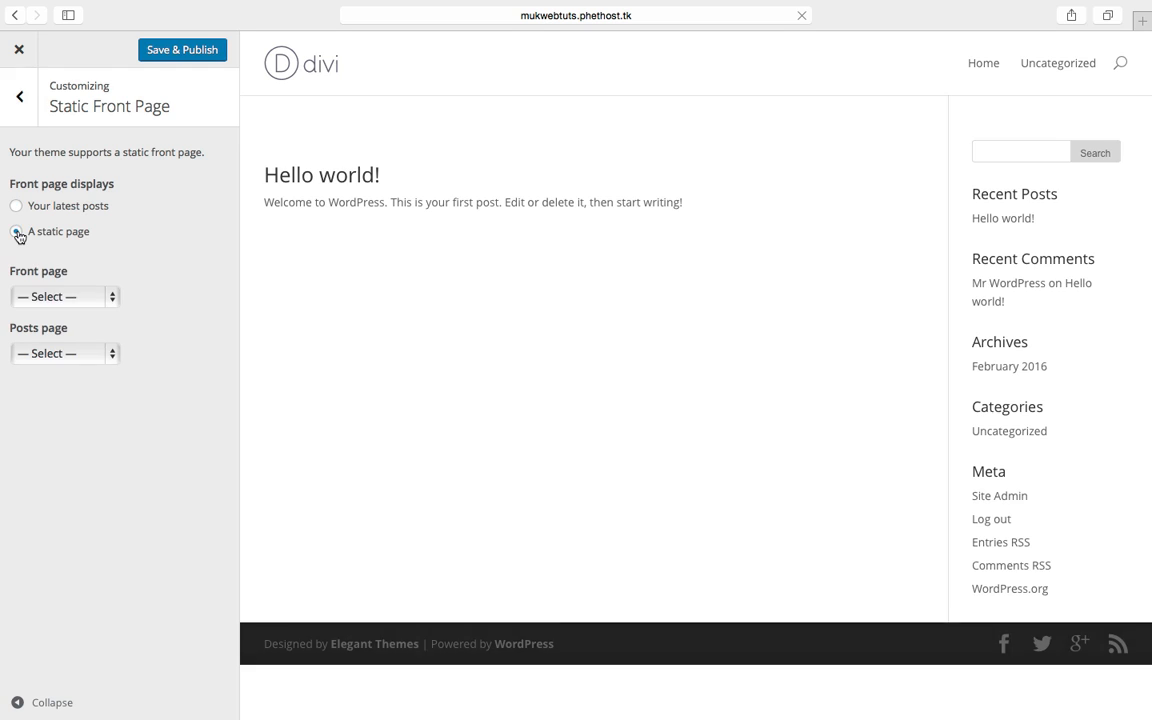
{"action": "left_click", "coordinate": [68, 298]}
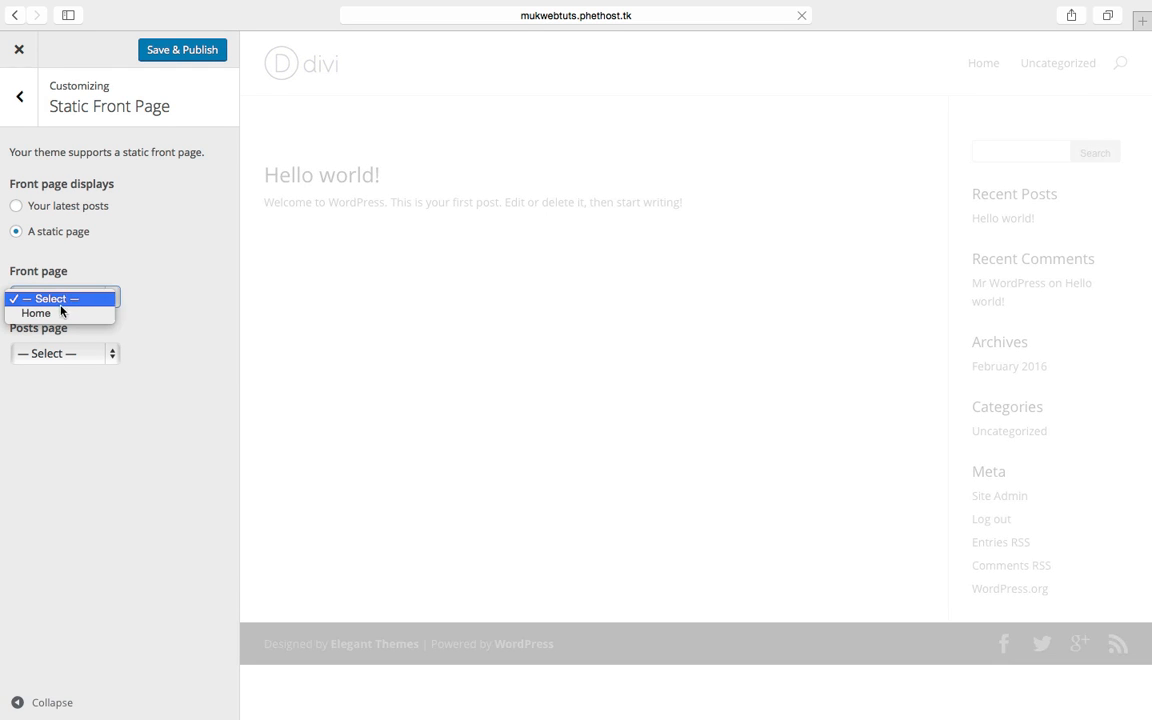
{"action": "left_click", "coordinate": [30, 313]}
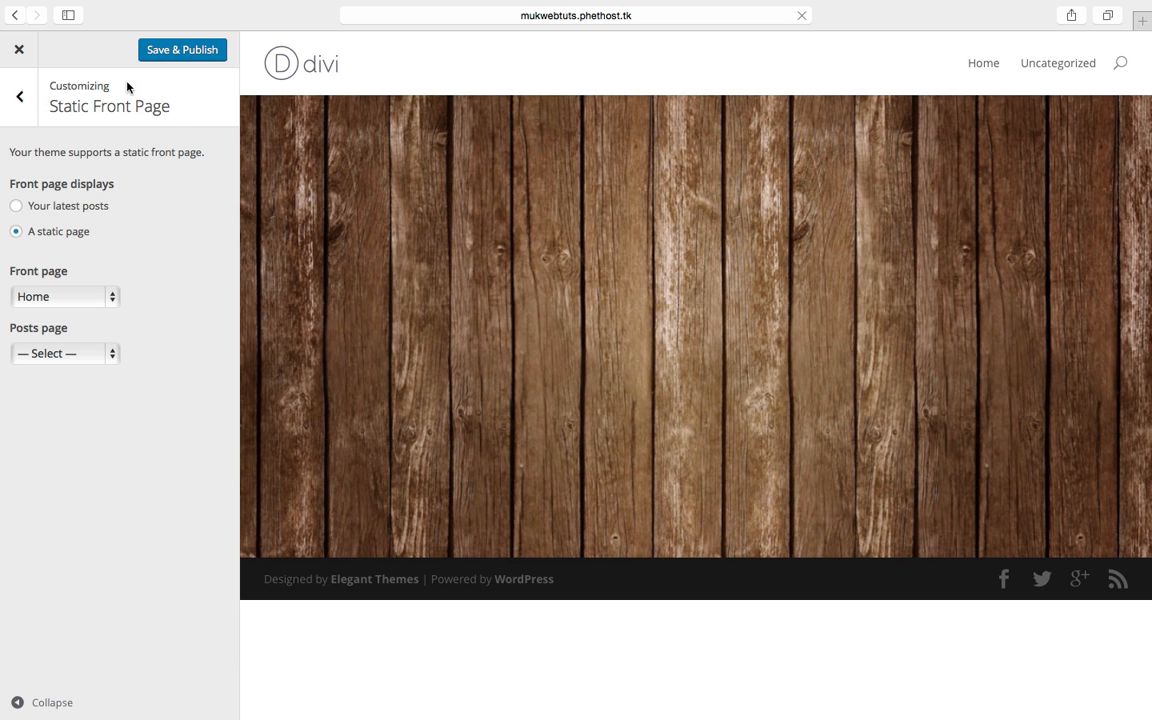
{"action": "left_click", "coordinate": [25, 49]}
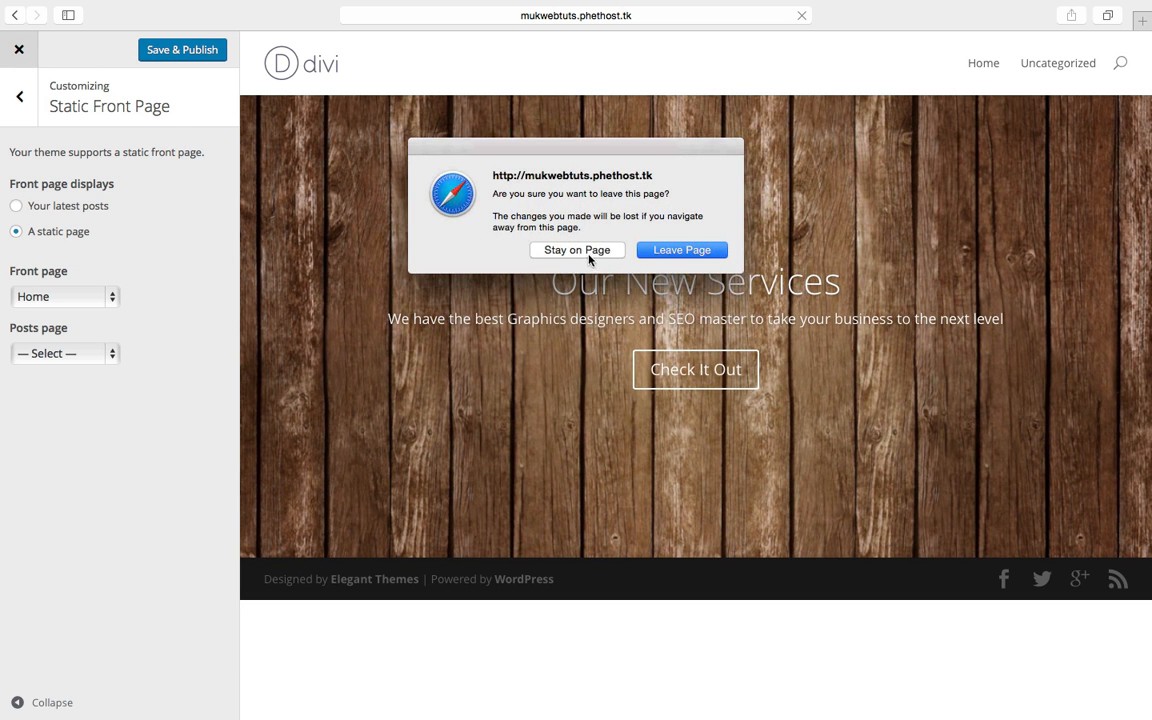
{"action": "left_click", "coordinate": [559, 250]}
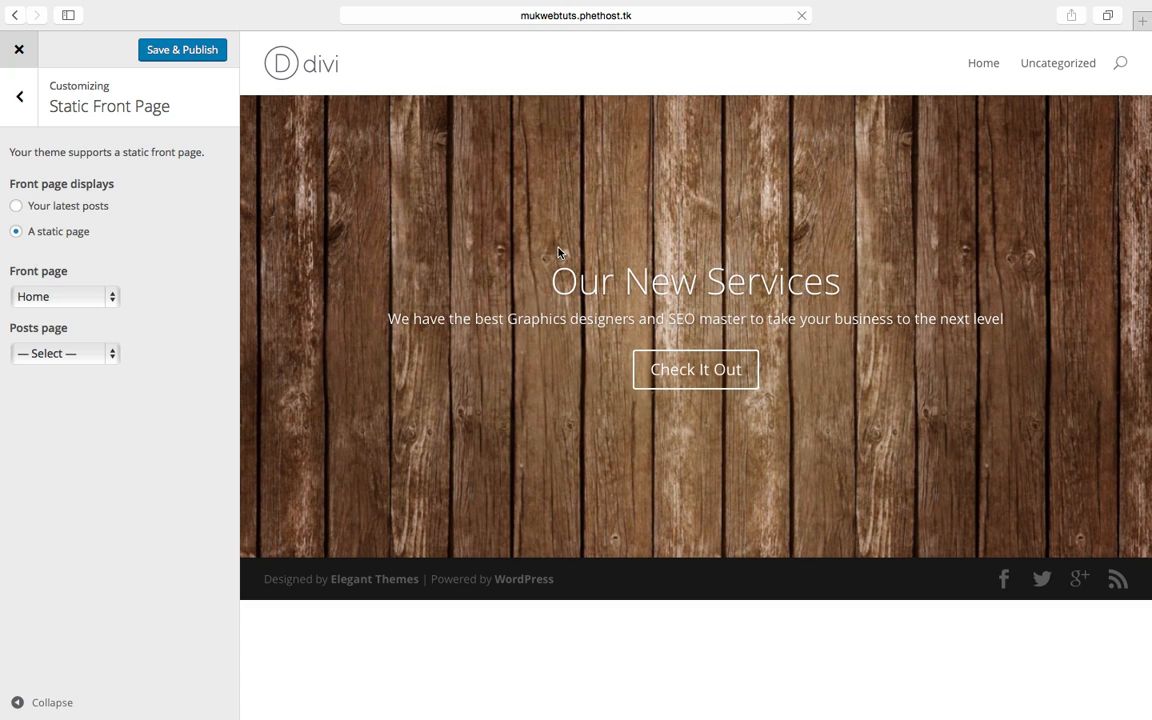
{"action": "left_click", "coordinate": [168, 52]}
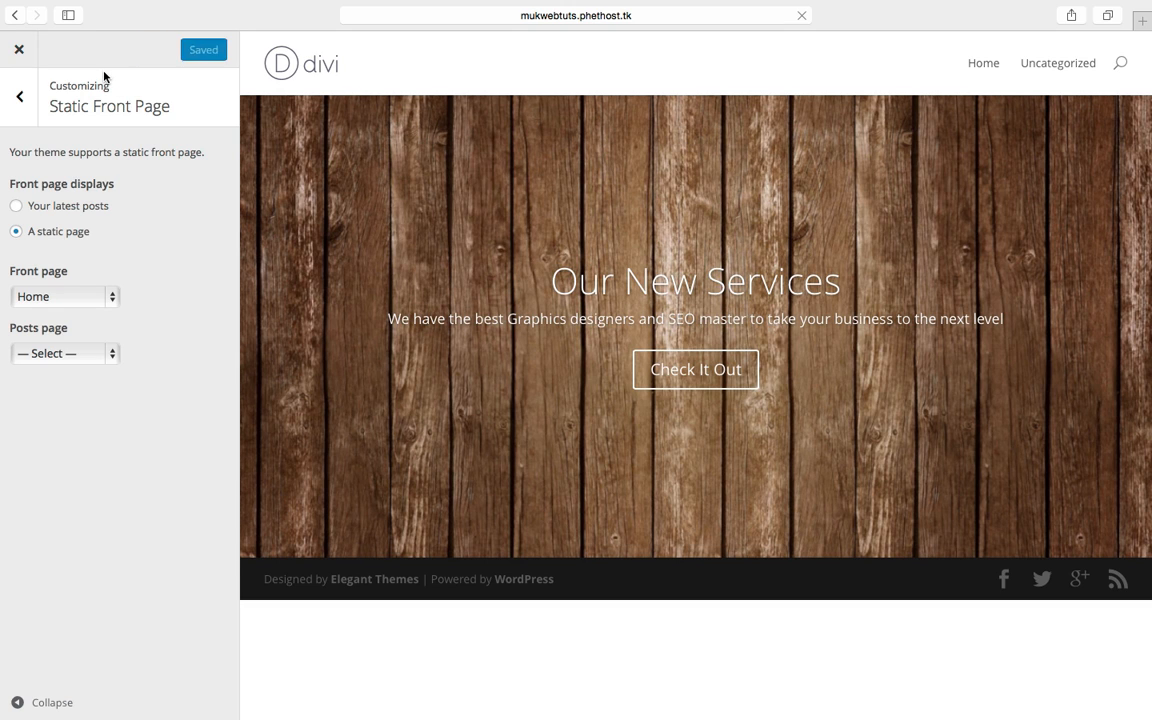
{"action": "left_click", "coordinate": [19, 51]}
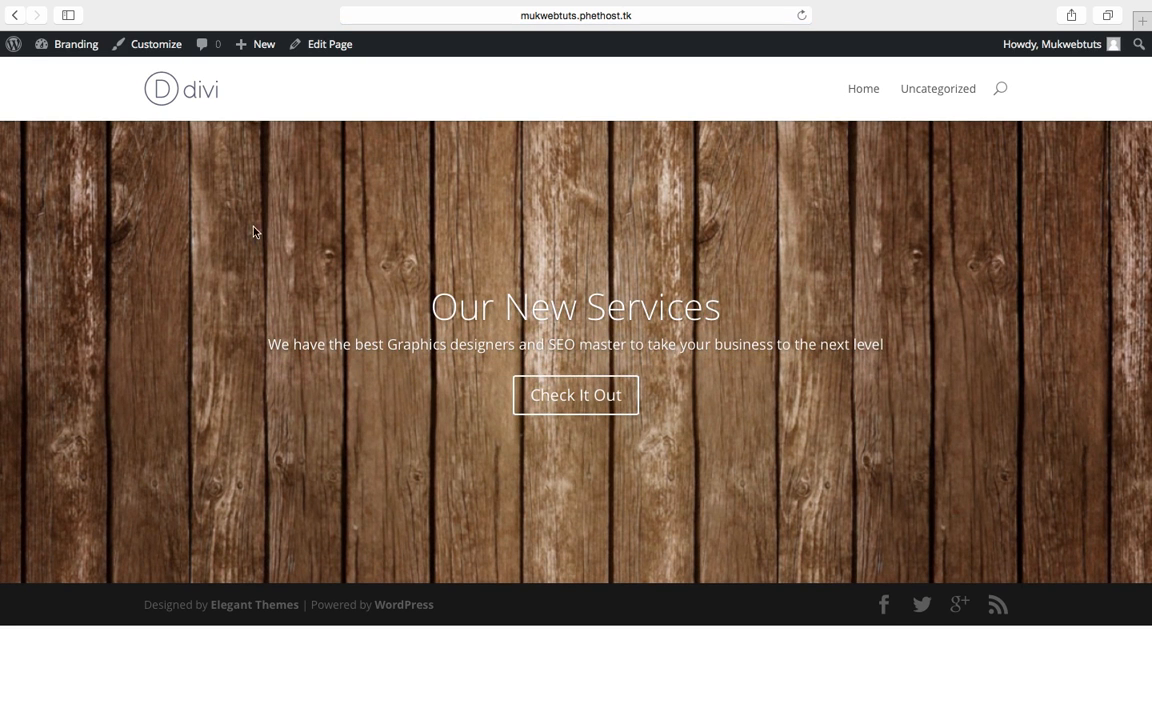
{"action": "triple_click", "coordinate": [627, 310]}
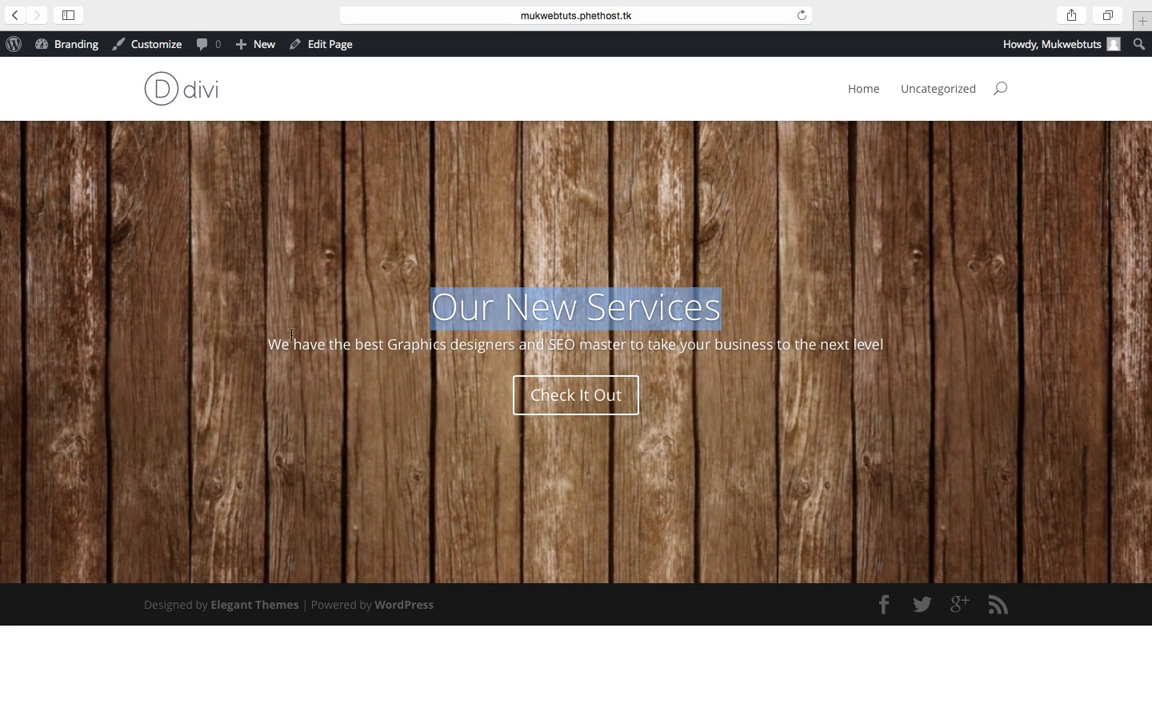
{"action": "left_click_drag", "start_coordinate": [266, 344], "coordinate": [967, 342]}
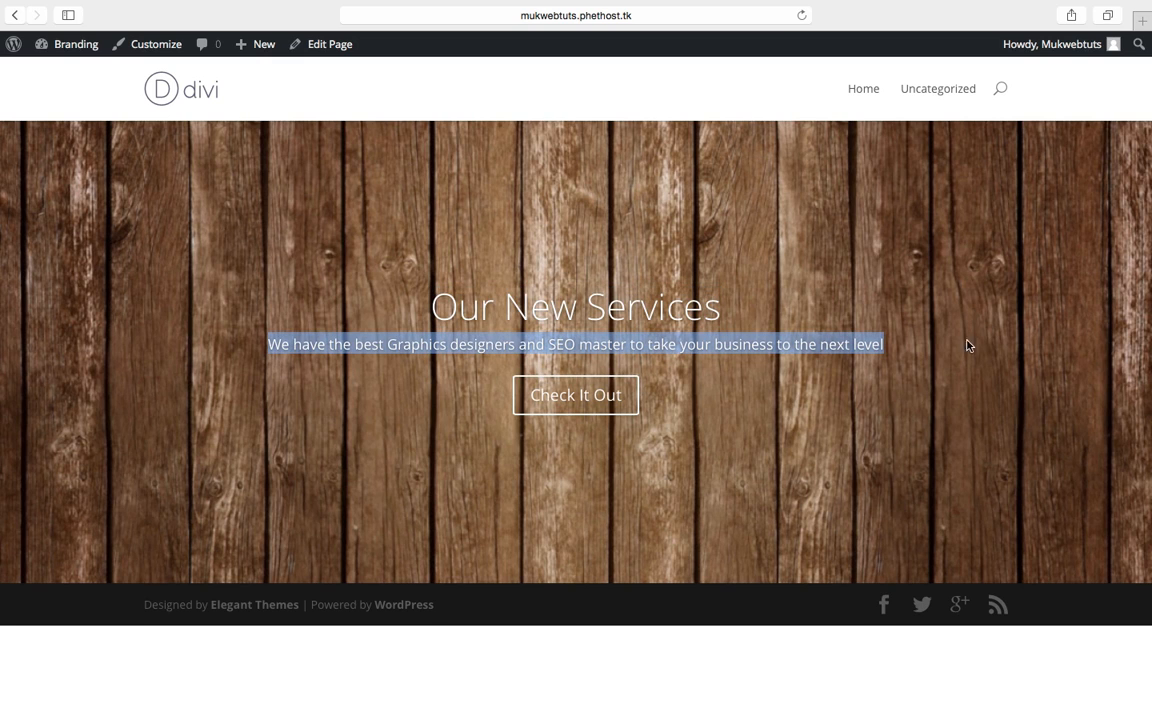
{"action": "left_click", "coordinate": [576, 400]}
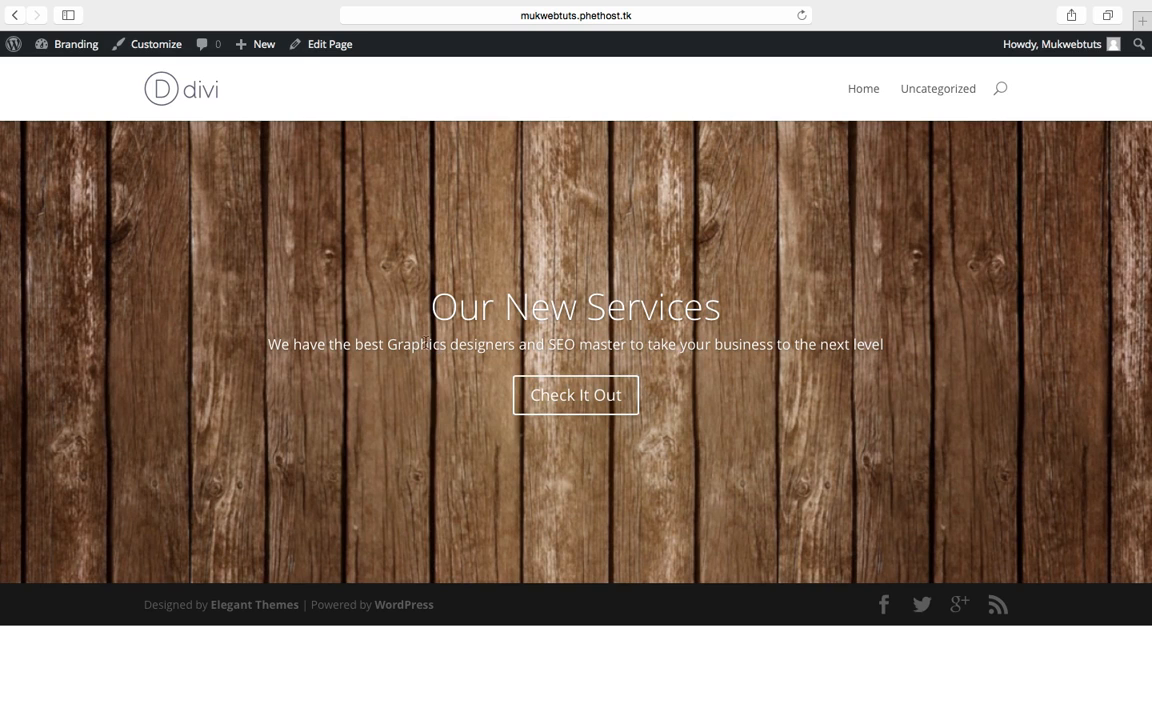
{"action": "mouse_move", "coordinate": [88, 51]}
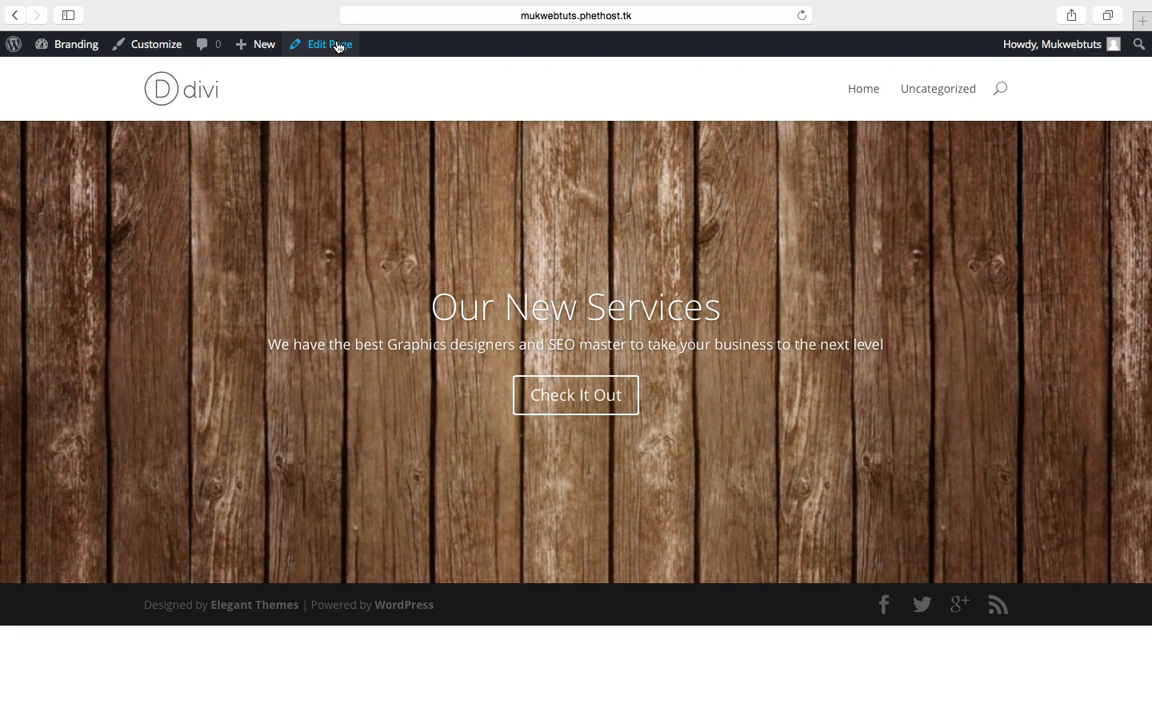
Step: Add a section below the slider with a 1/3 1/3 1/3 column row and start inserting a module
{"action": "left_click", "coordinate": [338, 46]}
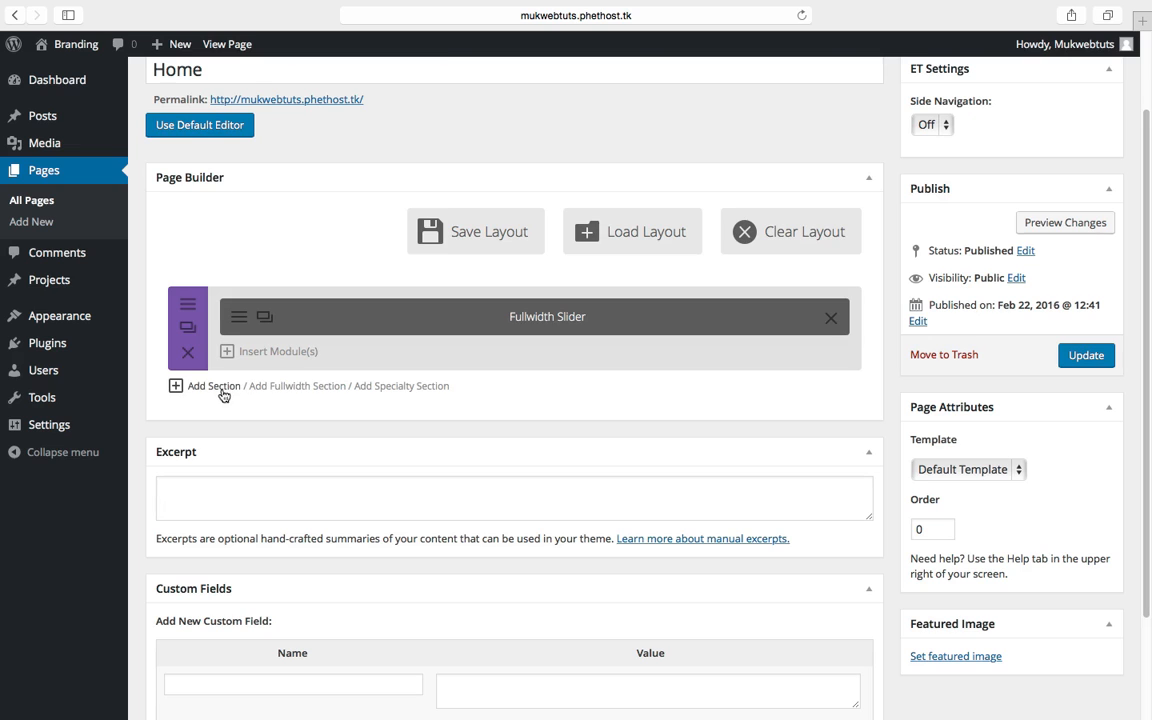
{"action": "left_click", "coordinate": [214, 386]}
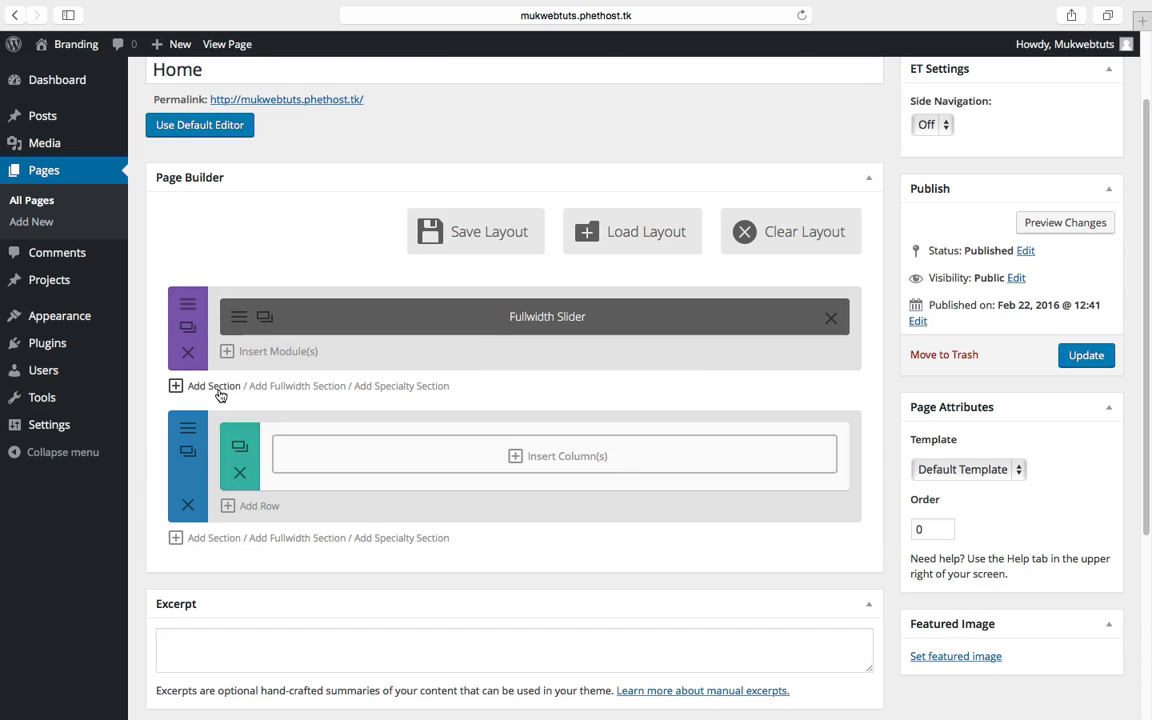
{"action": "left_click", "coordinate": [474, 458]}
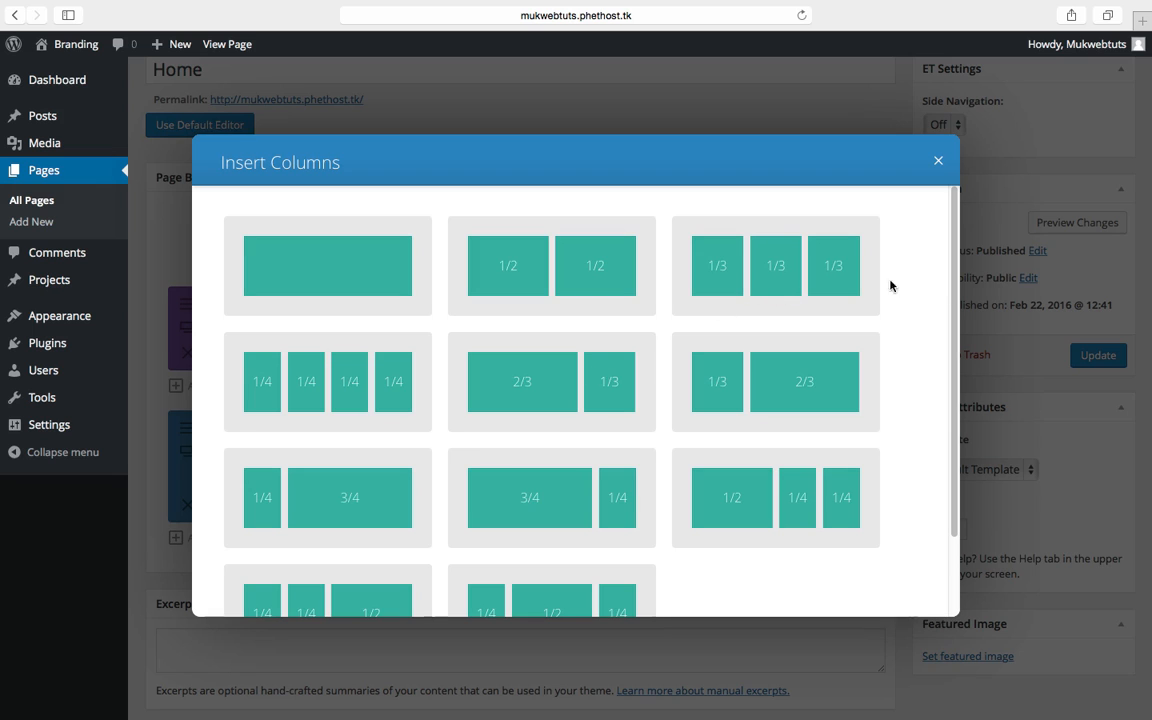
{"action": "left_click", "coordinate": [795, 272]}
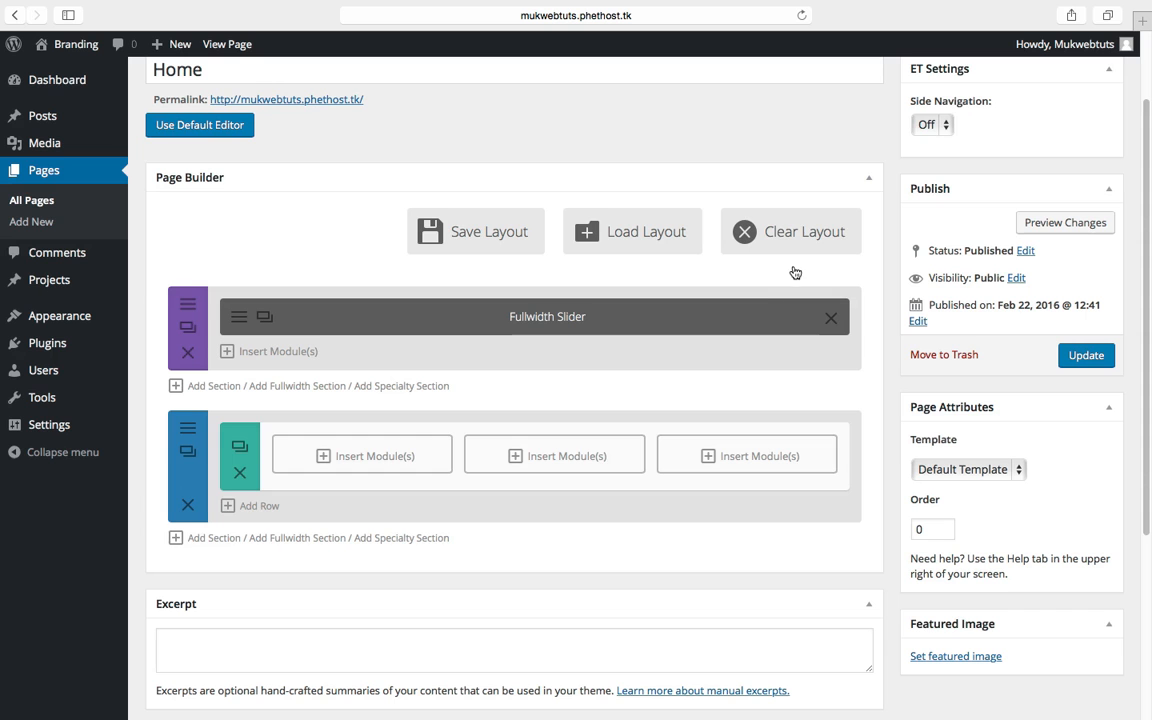
{"action": "left_click", "coordinate": [354, 467]}
{"action": "scroll", "coordinate": [478, 298], "scroll_direction": "down", "scroll_amount": 2}
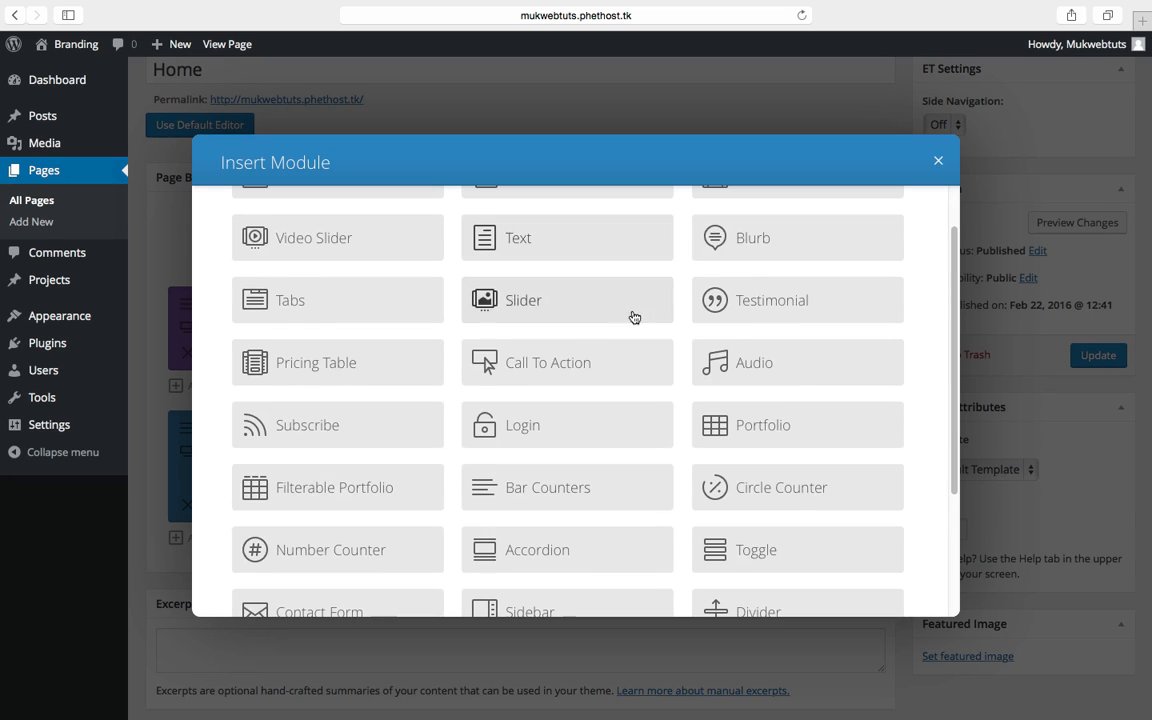
Step: Add a Blurb module to the first column titled 'Availability'
{"action": "left_click", "coordinate": [778, 240]}
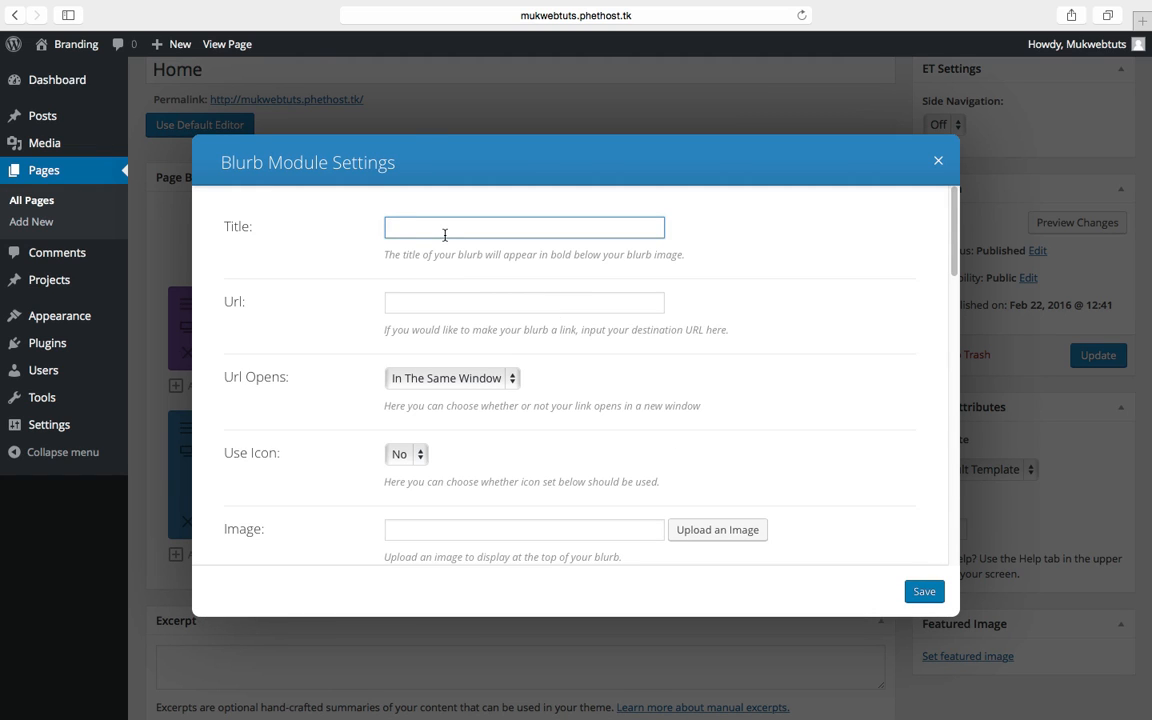
{"action": "type", "text": "Availability"}
{"action": "scroll", "coordinate": [540, 300], "scroll_direction": "down", "scroll_amount": 1}
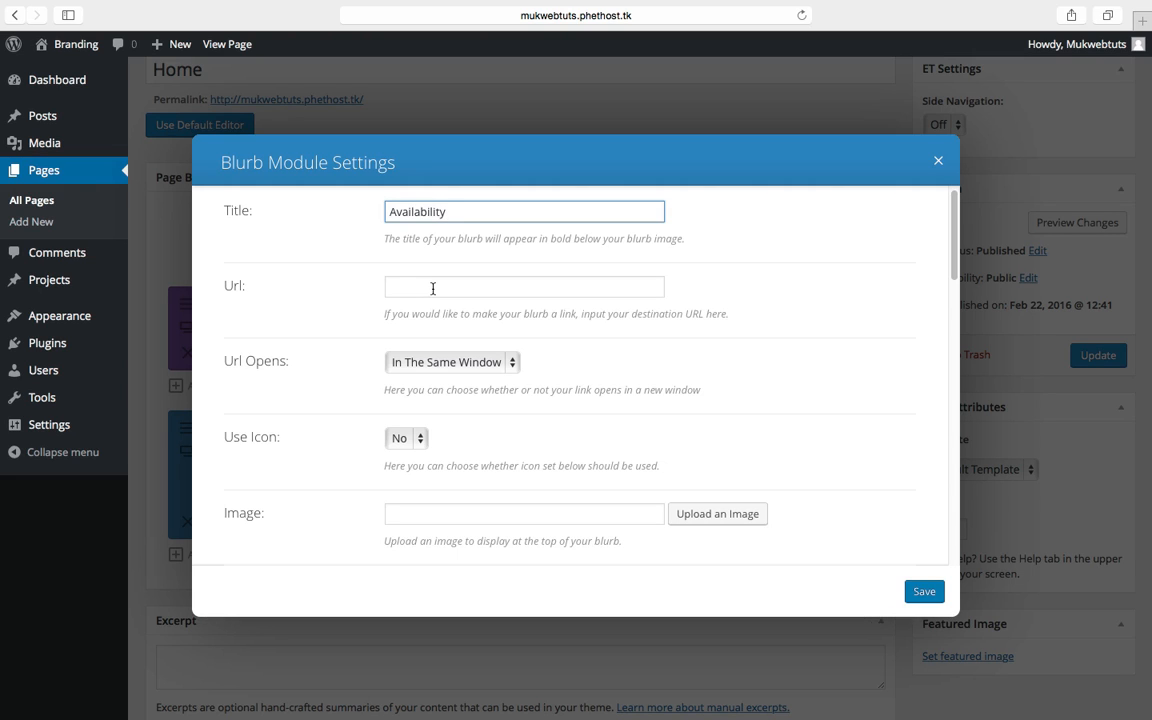
{"action": "left_click", "coordinate": [433, 288]}
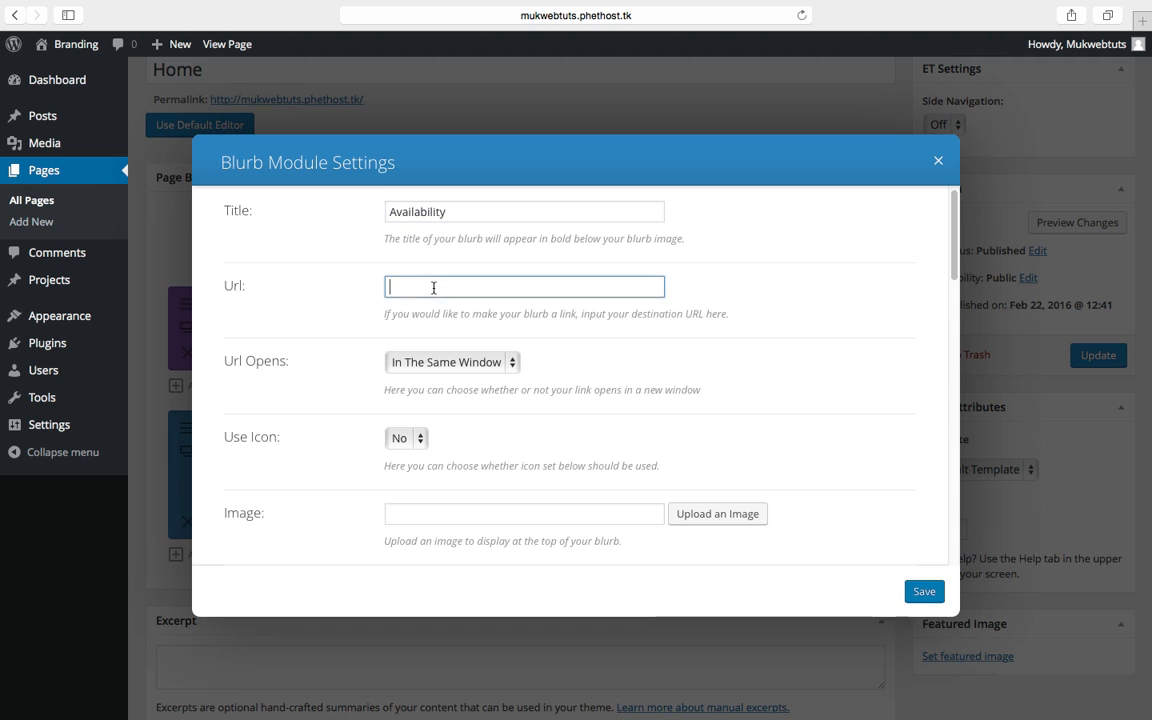
Step: Keep the blurb text colour dark and center the blurb text
{"action": "scroll", "coordinate": [650, 347], "scroll_direction": "down", "scroll_amount": 2}
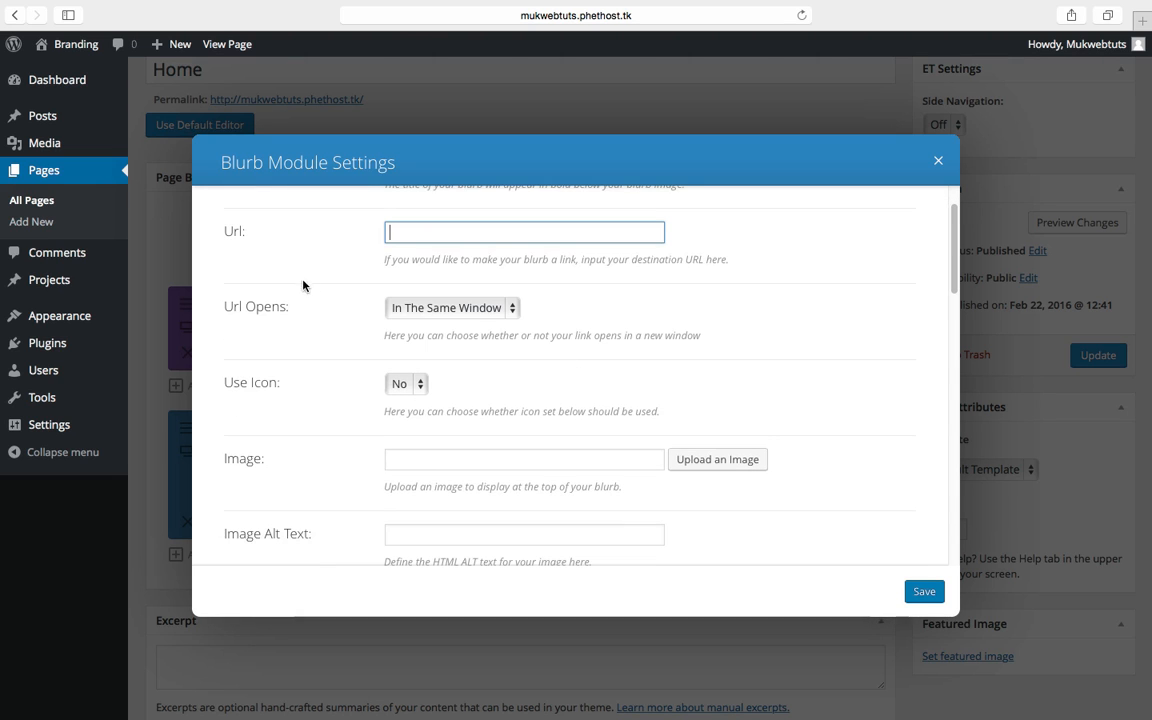
{"action": "scroll", "coordinate": [489, 406], "scroll_direction": "down", "scroll_amount": 3}
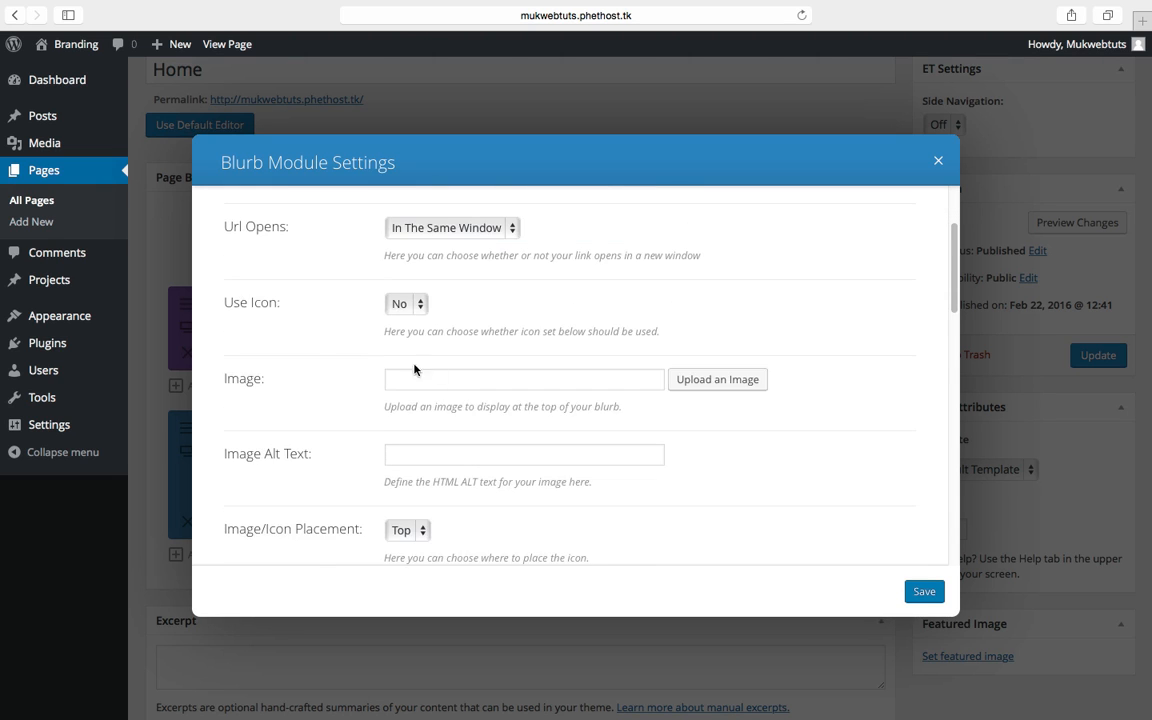
{"action": "scroll", "coordinate": [391, 406], "scroll_direction": "down", "scroll_amount": 6}
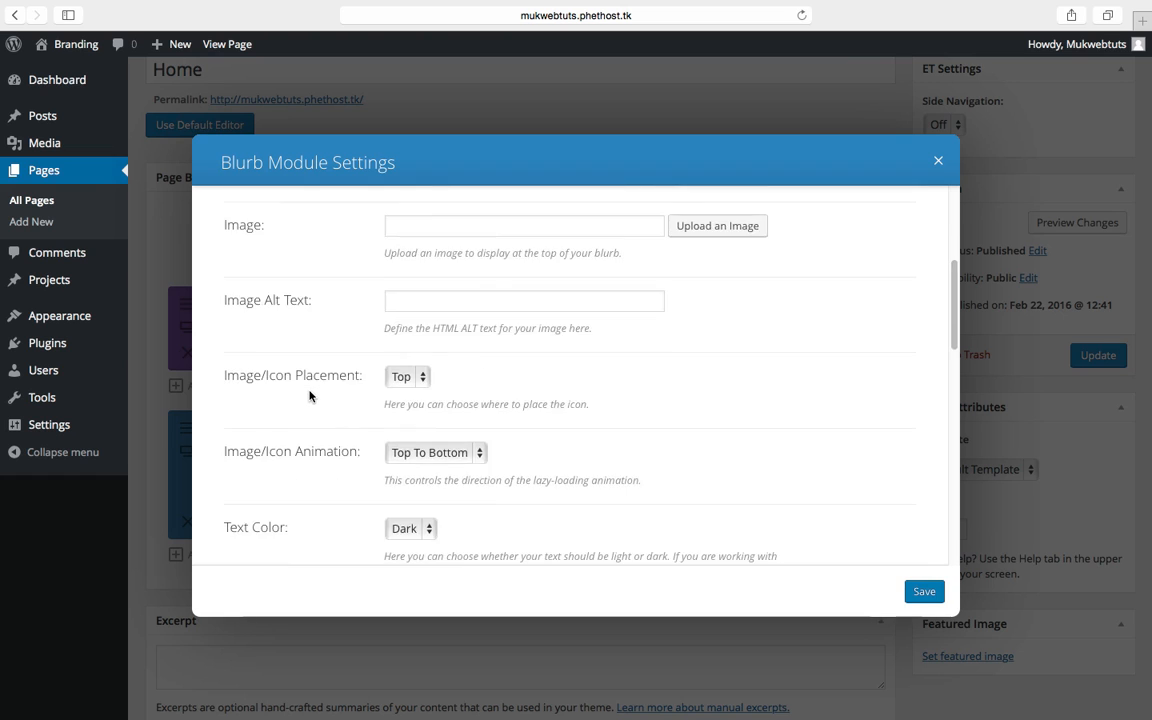
{"action": "scroll", "coordinate": [291, 398], "scroll_direction": "down", "scroll_amount": 2}
{"action": "scroll", "coordinate": [291, 354], "scroll_direction": "up", "scroll_amount": 1}
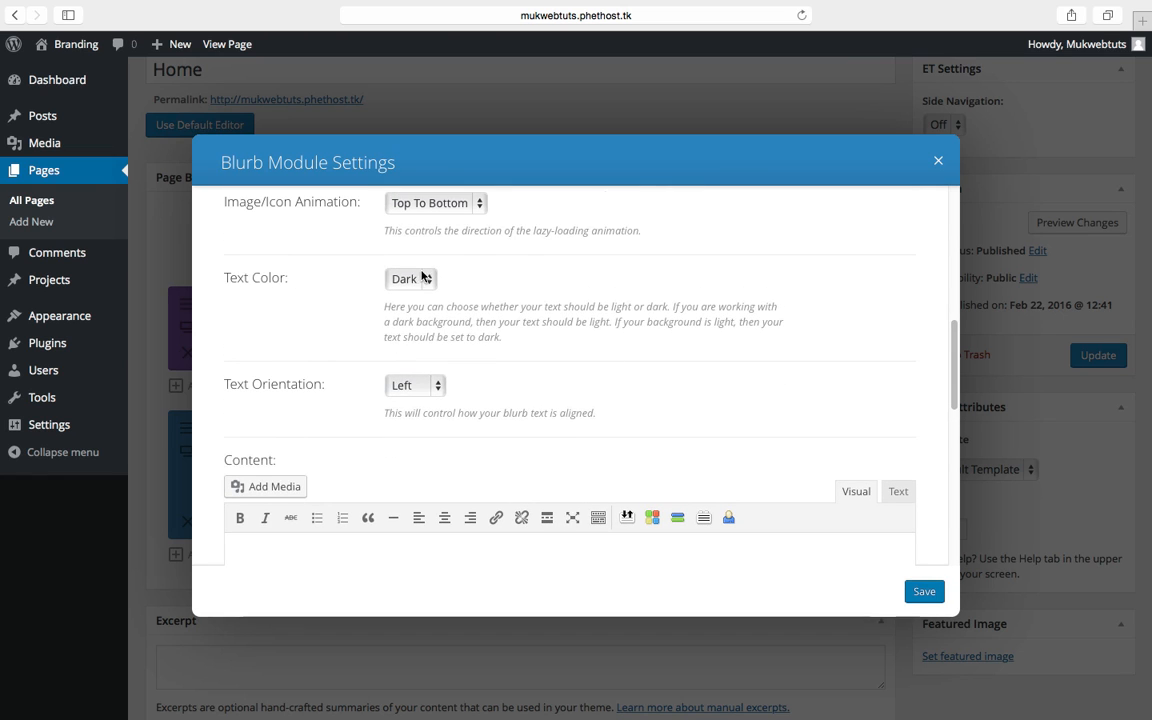
{"action": "left_click", "coordinate": [419, 281]}
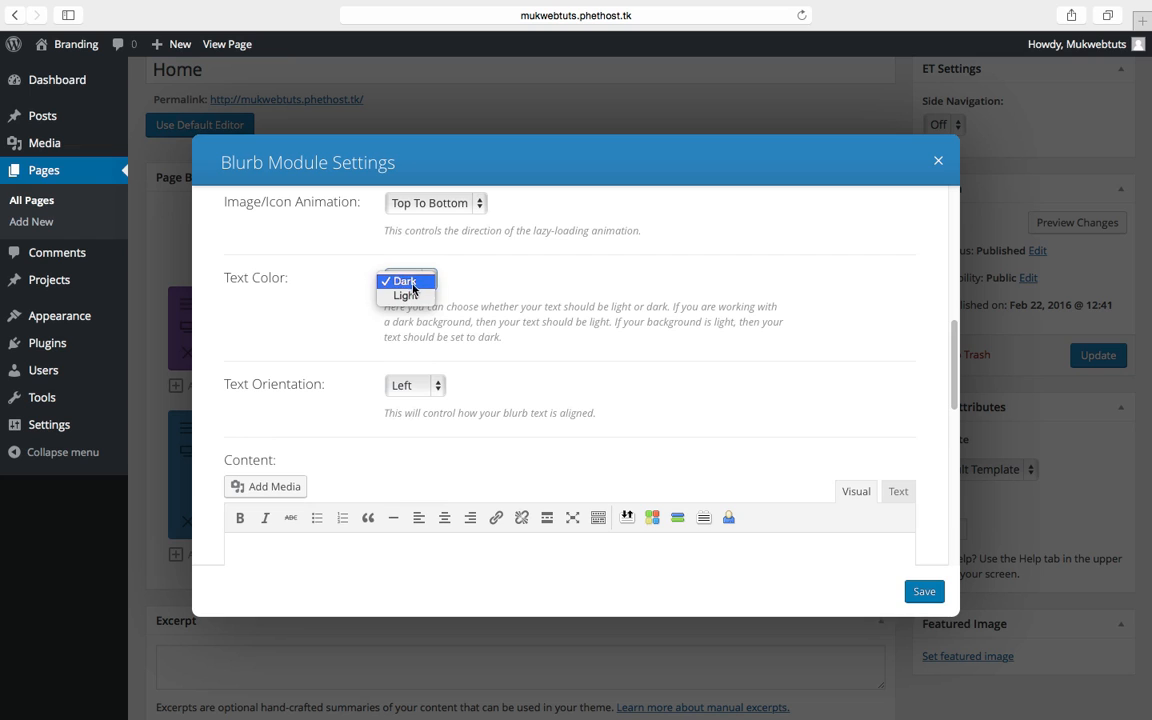
{"action": "left_click", "coordinate": [476, 301]}
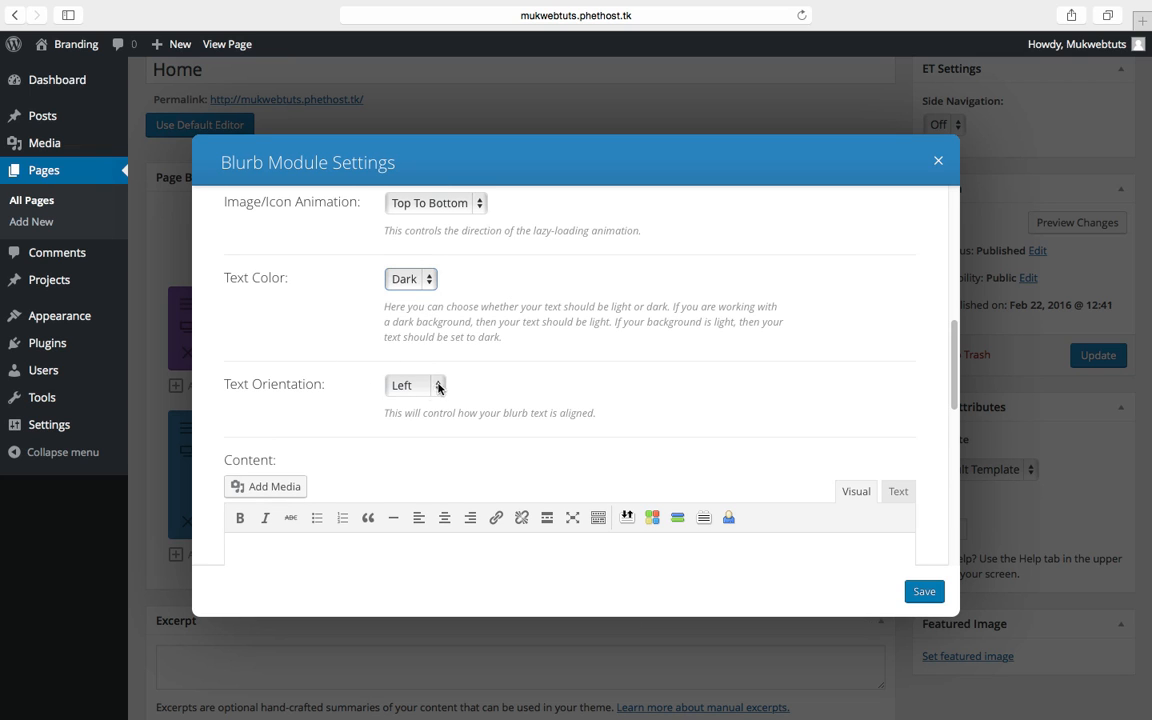
{"action": "left_click", "coordinate": [393, 388]}
{"action": "left_click", "coordinate": [398, 403]}
Step: Set the blurb's icon animation to left to right
{"action": "scroll", "coordinate": [343, 371], "scroll_direction": "up", "scroll_amount": 1}
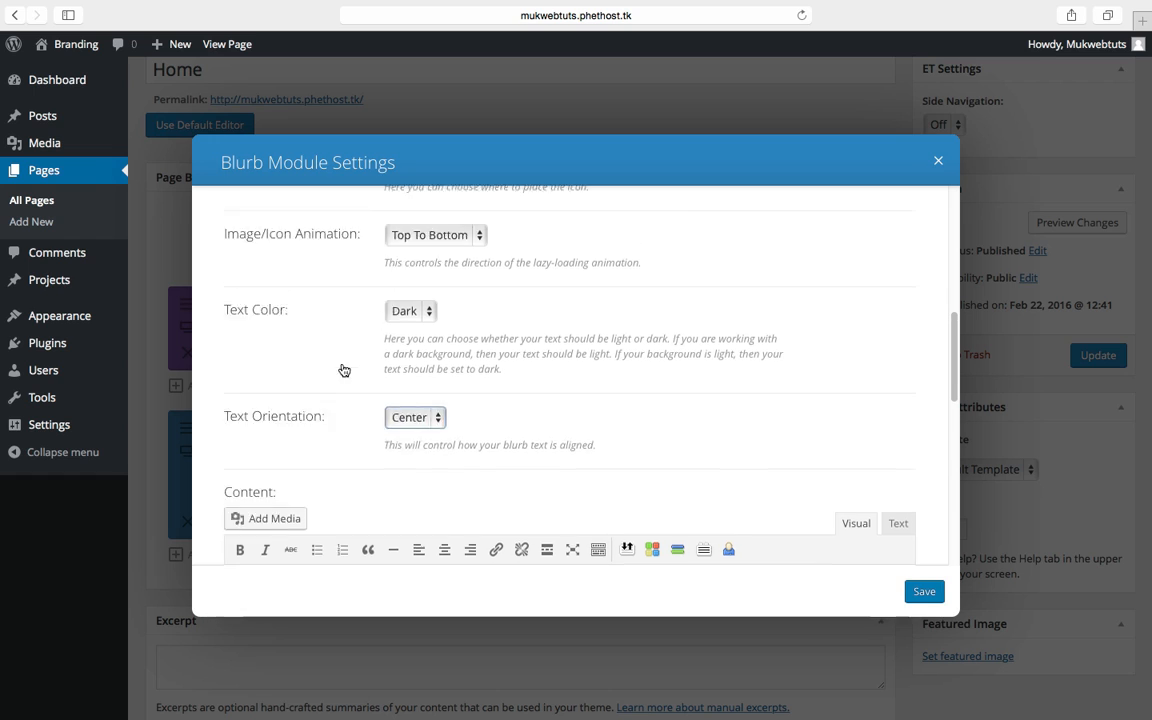
{"action": "scroll", "coordinate": [343, 371], "scroll_direction": "up", "scroll_amount": 3}
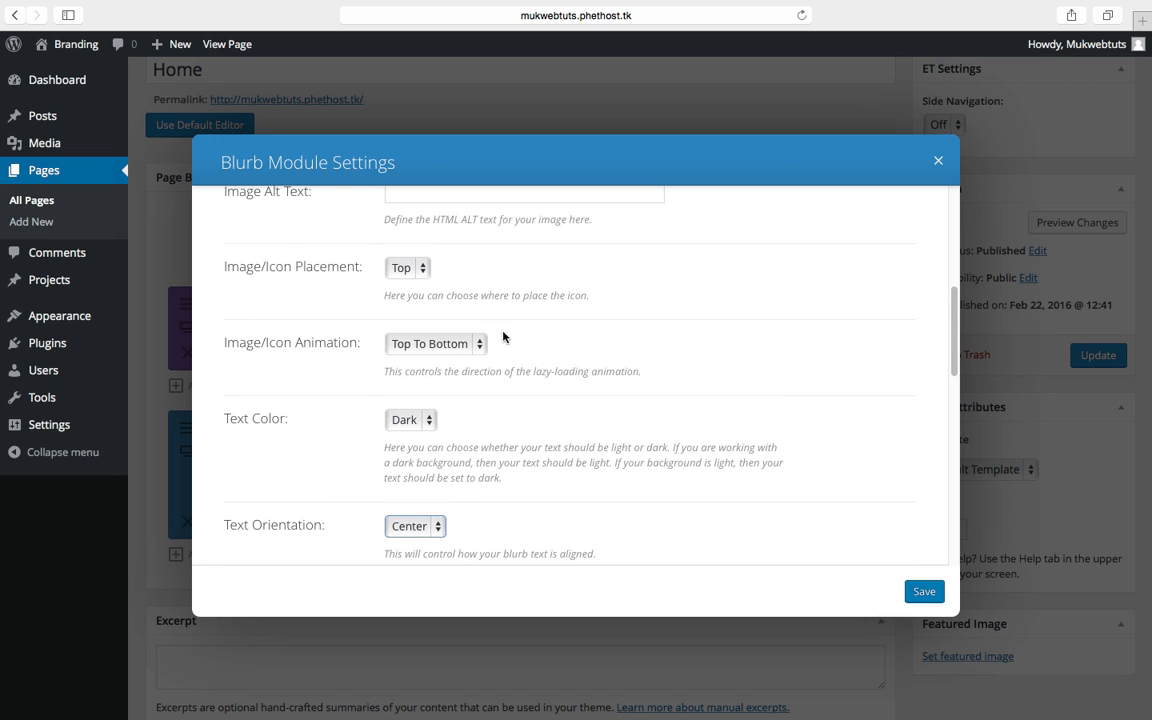
{"action": "scroll", "coordinate": [320, 355], "scroll_direction": "up", "scroll_amount": 1}
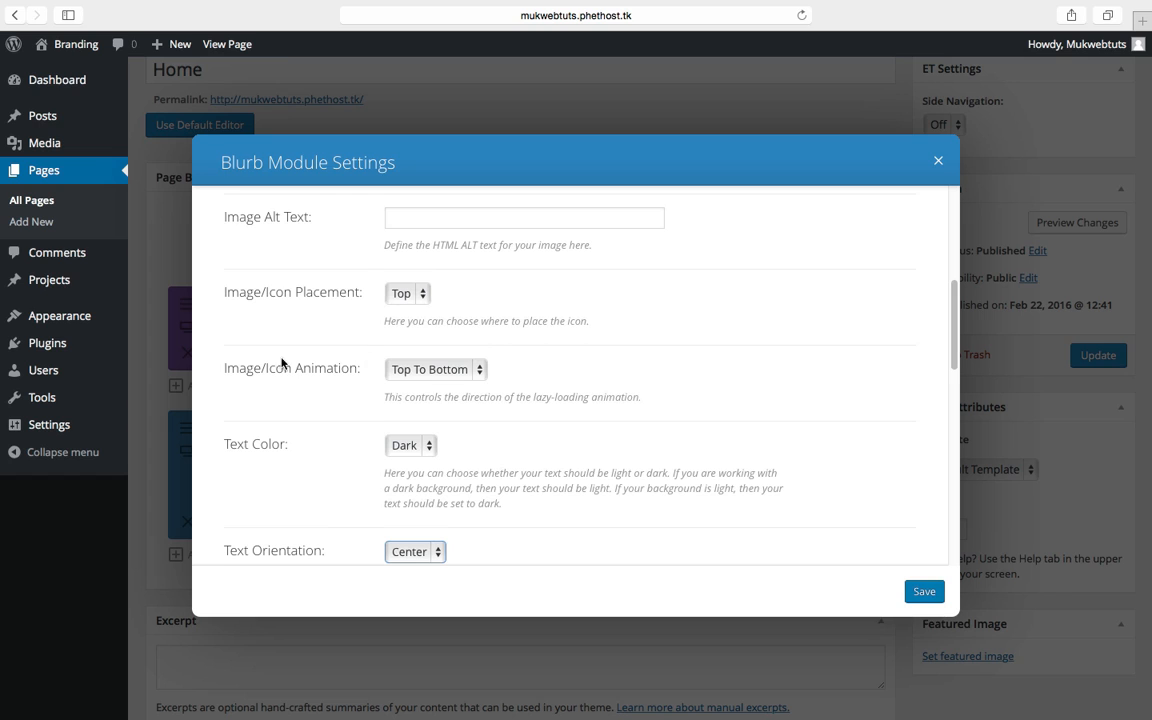
{"action": "left_click", "coordinate": [461, 374]}
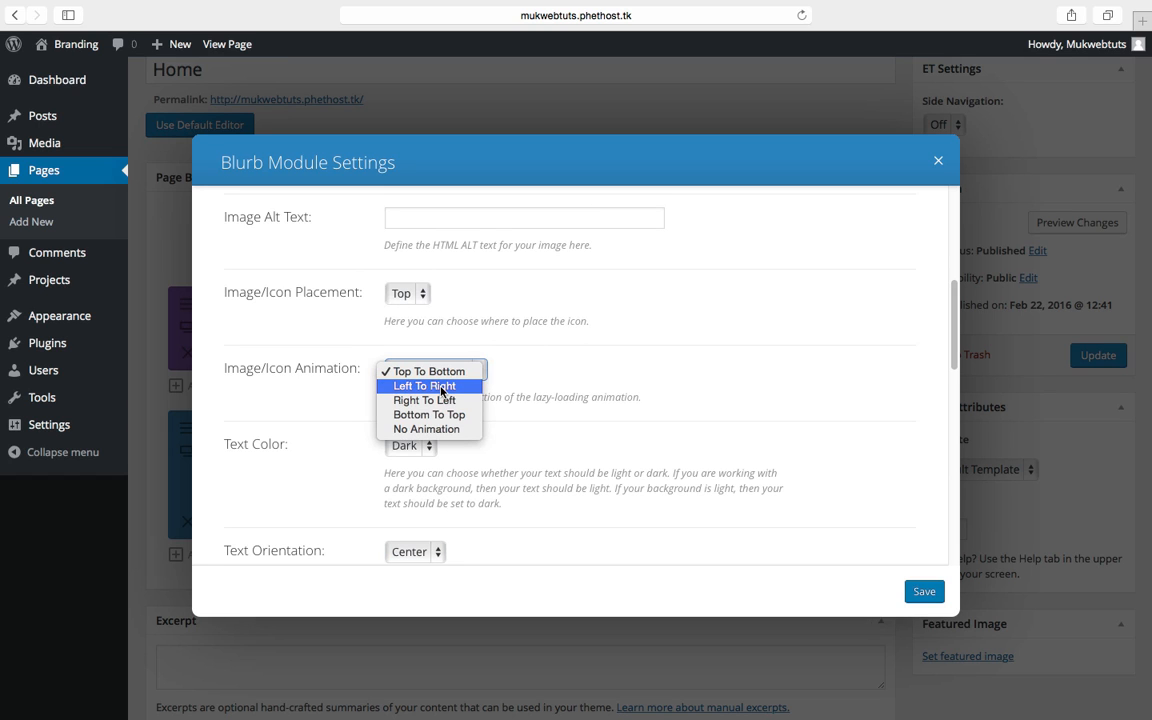
{"action": "left_click", "coordinate": [442, 388]}
Step: Set the blurb's Use Icon option to Yes
{"action": "scroll", "coordinate": [325, 360], "scroll_direction": "up", "scroll_amount": 5}
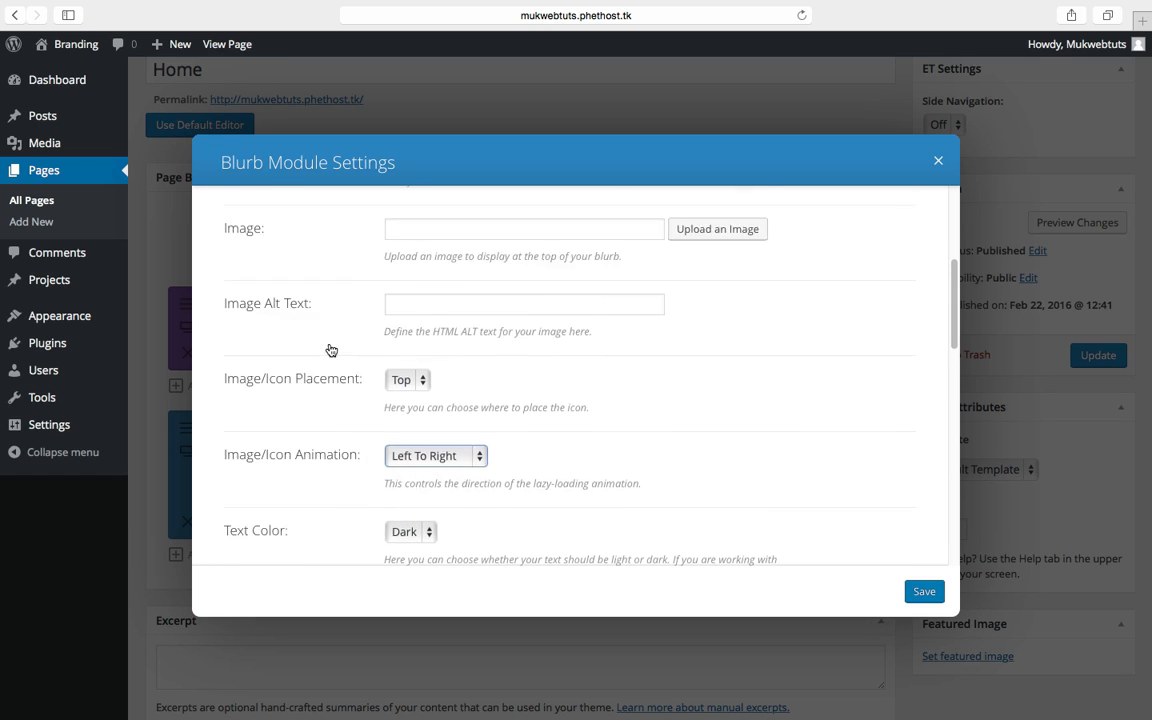
{"action": "scroll", "coordinate": [300, 330], "scroll_direction": "up", "scroll_amount": 2}
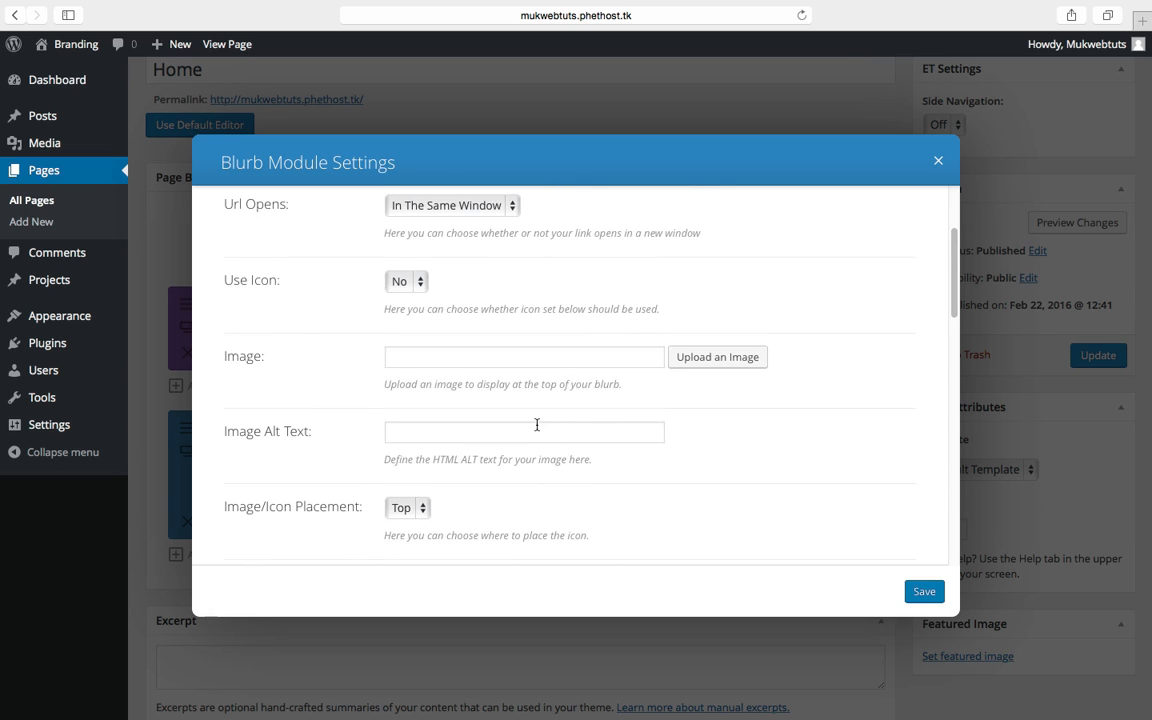
{"action": "scroll", "coordinate": [610, 432], "scroll_direction": "down", "scroll_amount": 1}
{"action": "scroll", "coordinate": [500, 460], "scroll_direction": "down", "scroll_amount": 2}
{"action": "scroll", "coordinate": [560, 450], "scroll_direction": "up", "scroll_amount": 5}
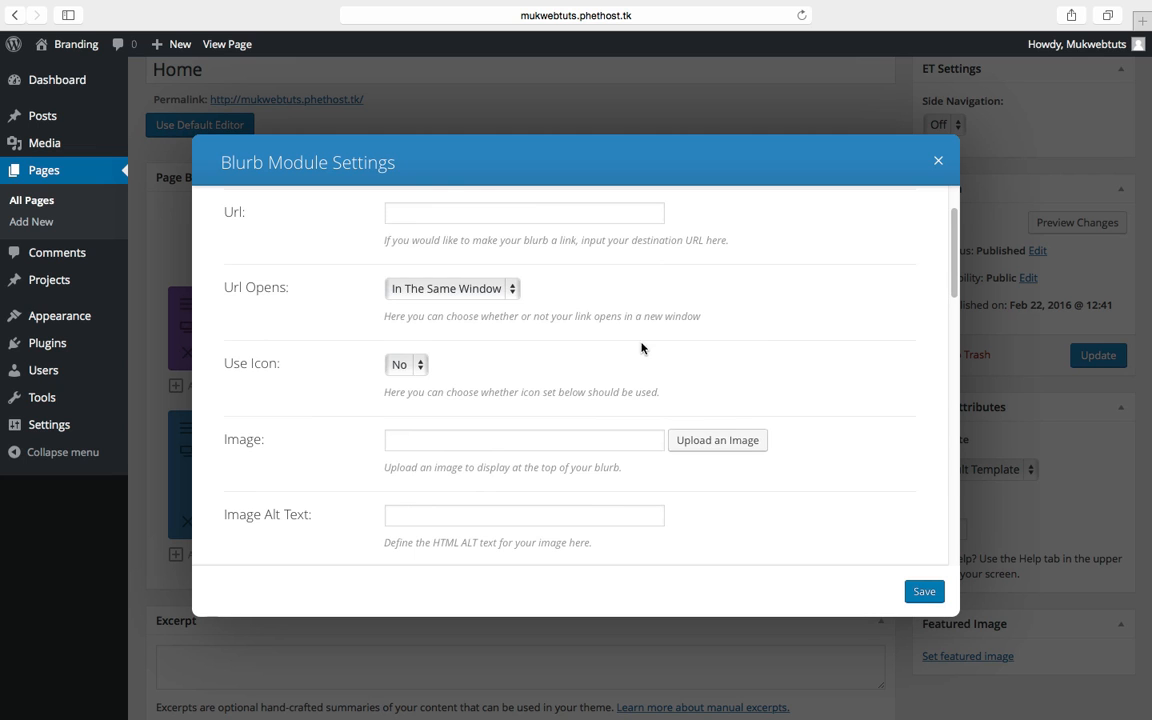
{"action": "scroll", "coordinate": [645, 345], "scroll_direction": "up", "scroll_amount": 3}
{"action": "scroll", "coordinate": [560, 400], "scroll_direction": "down", "scroll_amount": 3}
{"action": "left_click_drag", "start_coordinate": [237, 369], "coordinate": [419, 380]}
{"action": "left_click", "coordinate": [451, 385]}
{"action": "left_click", "coordinate": [407, 369]}
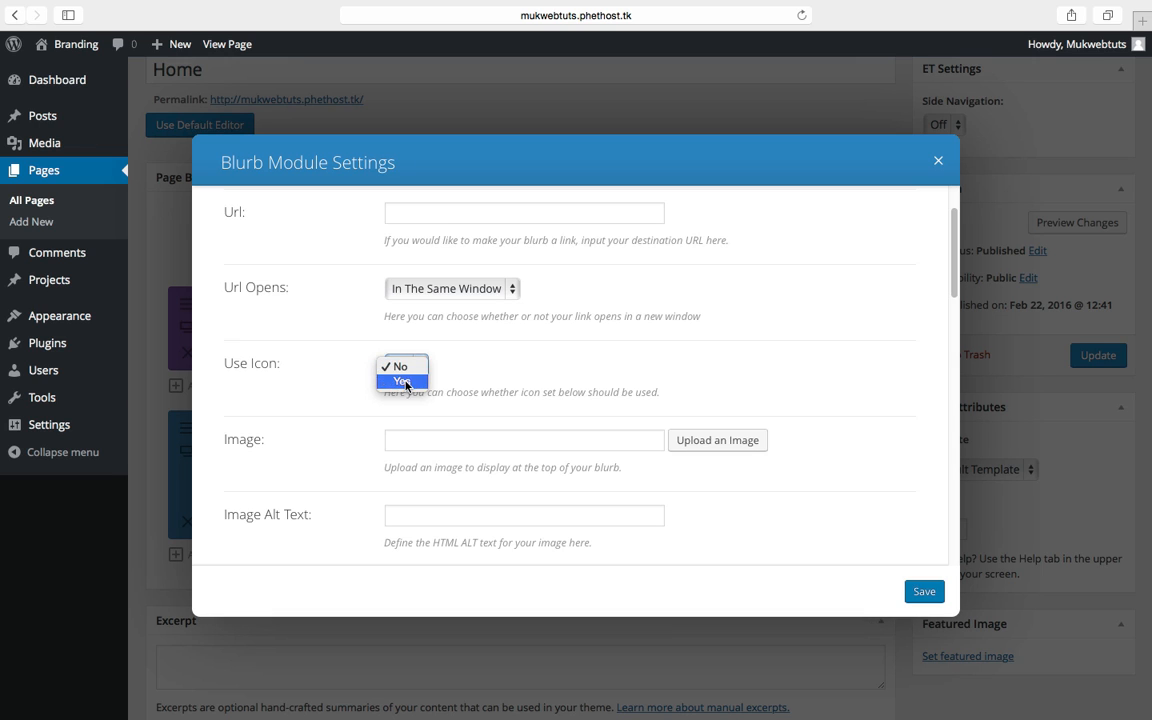
{"action": "left_click", "coordinate": [403, 381]}
{"action": "left_click_drag", "start_coordinate": [226, 365], "coordinate": [311, 370]}
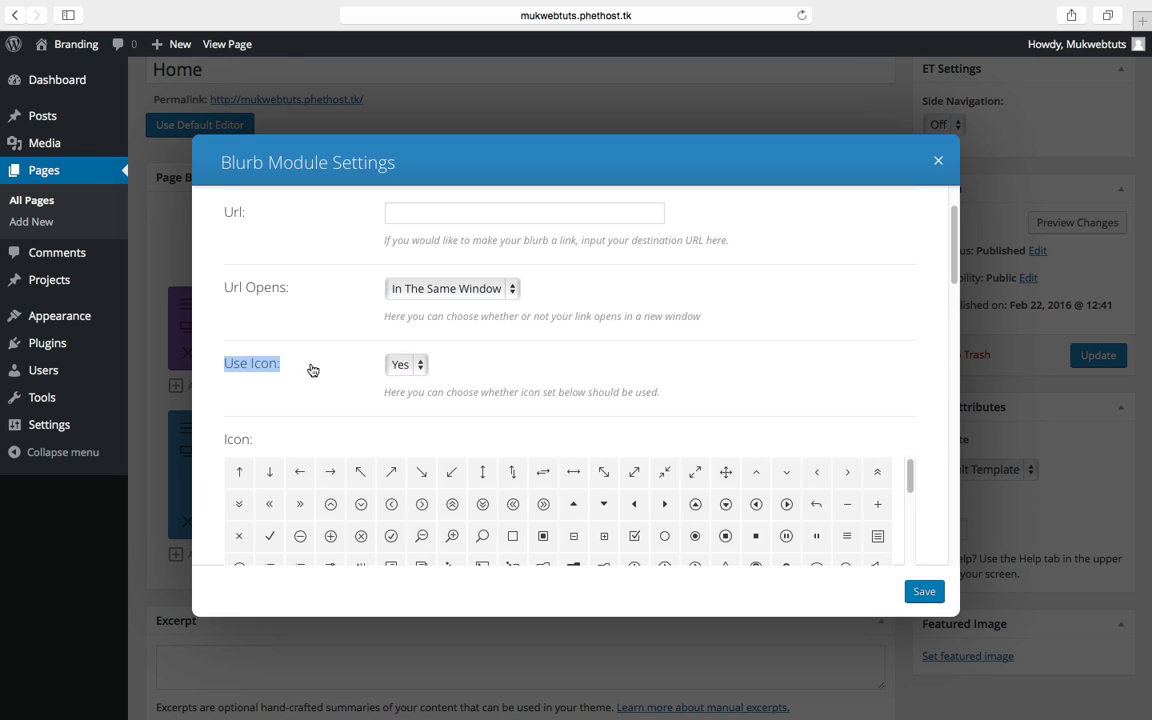
{"action": "left_click", "coordinate": [311, 370]}
Step: Pick the briefcase icon from the icon grid
{"action": "scroll", "coordinate": [510, 383], "scroll_direction": "down", "scroll_amount": 2}
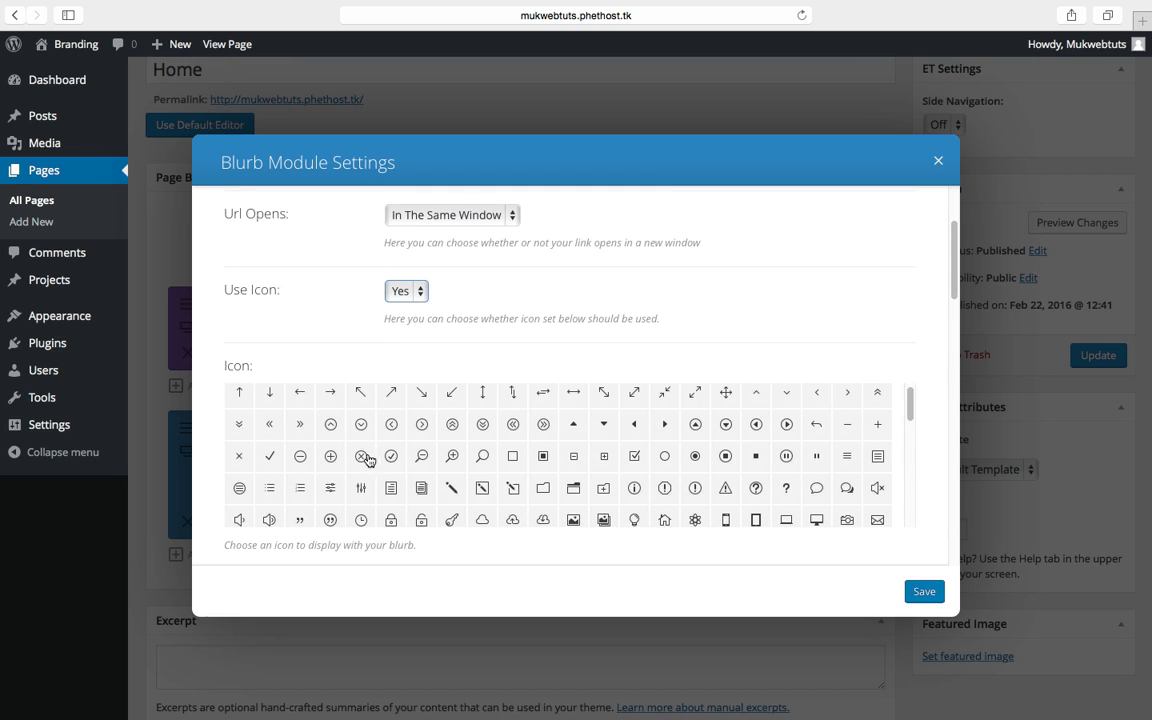
{"action": "scroll", "coordinate": [365, 453], "scroll_direction": "down", "scroll_amount": 2}
{"action": "scroll", "coordinate": [424, 483], "scroll_direction": "down", "scroll_amount": 1}
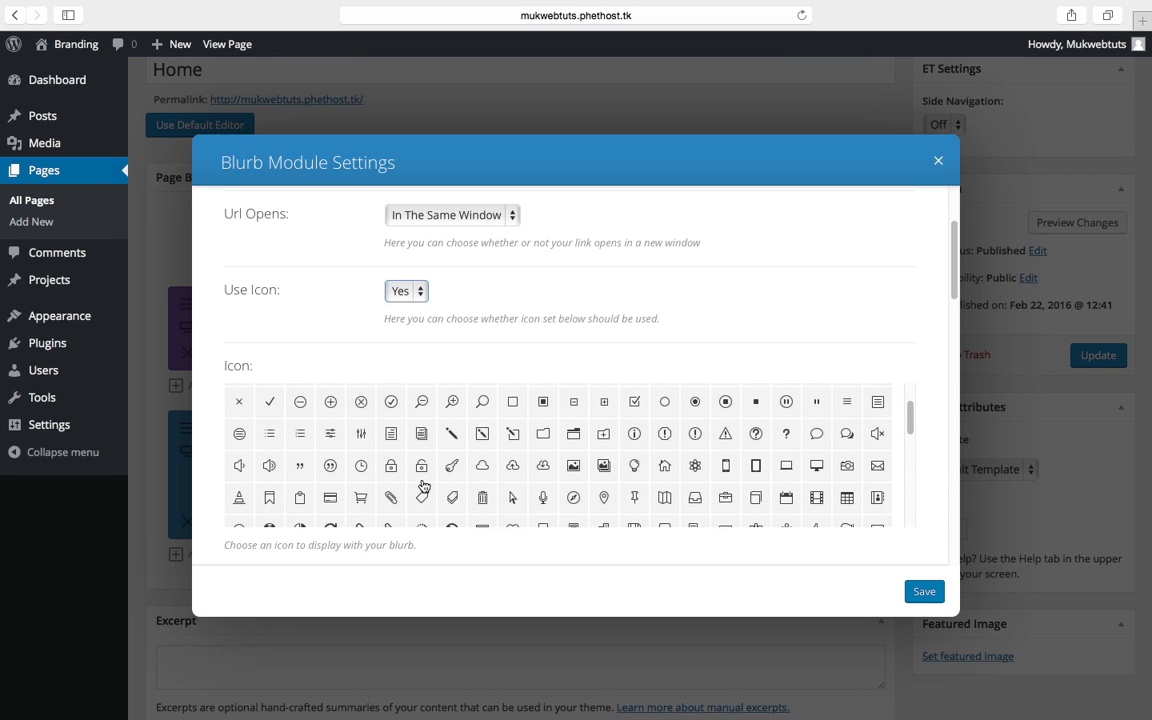
{"action": "scroll", "coordinate": [331, 485], "scroll_direction": "down", "scroll_amount": 1}
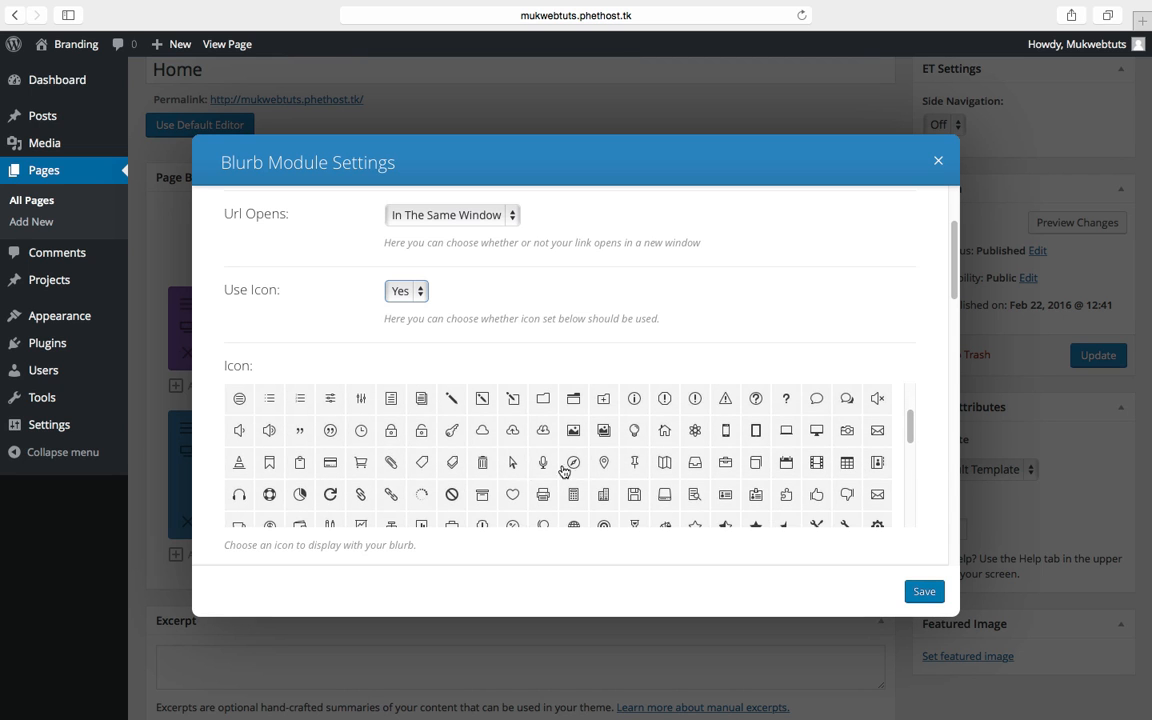
{"action": "scroll", "coordinate": [582, 472], "scroll_direction": "down", "scroll_amount": 1}
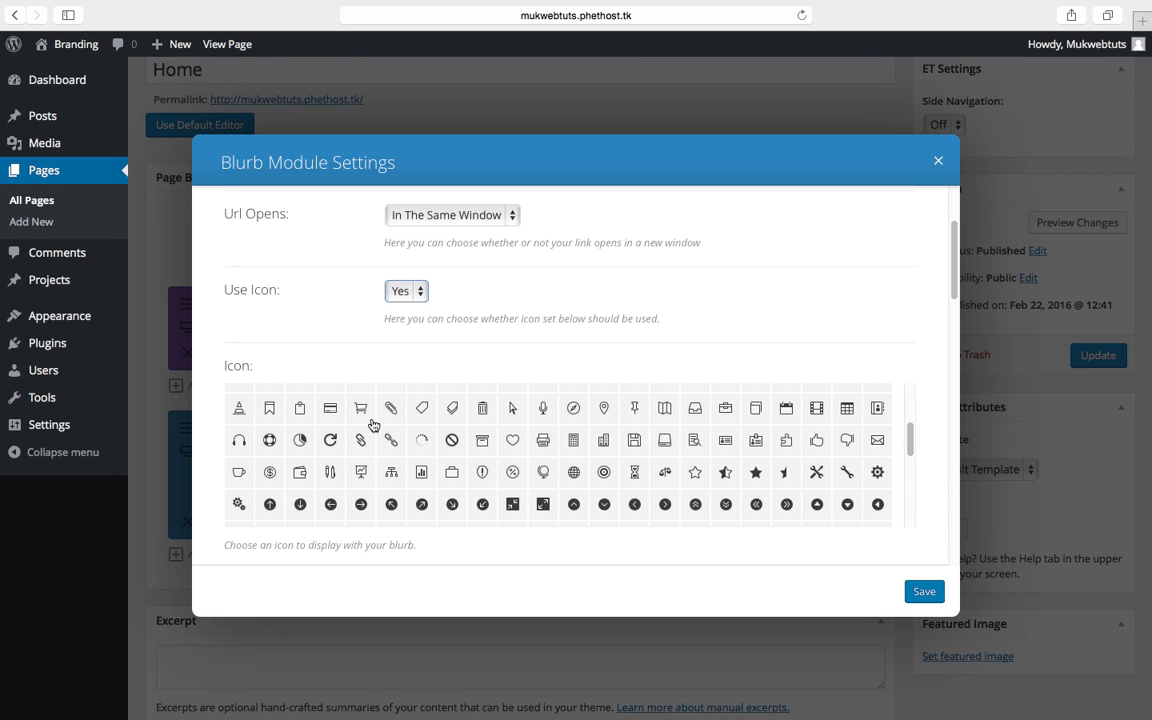
{"action": "left_click", "coordinate": [725, 409]}
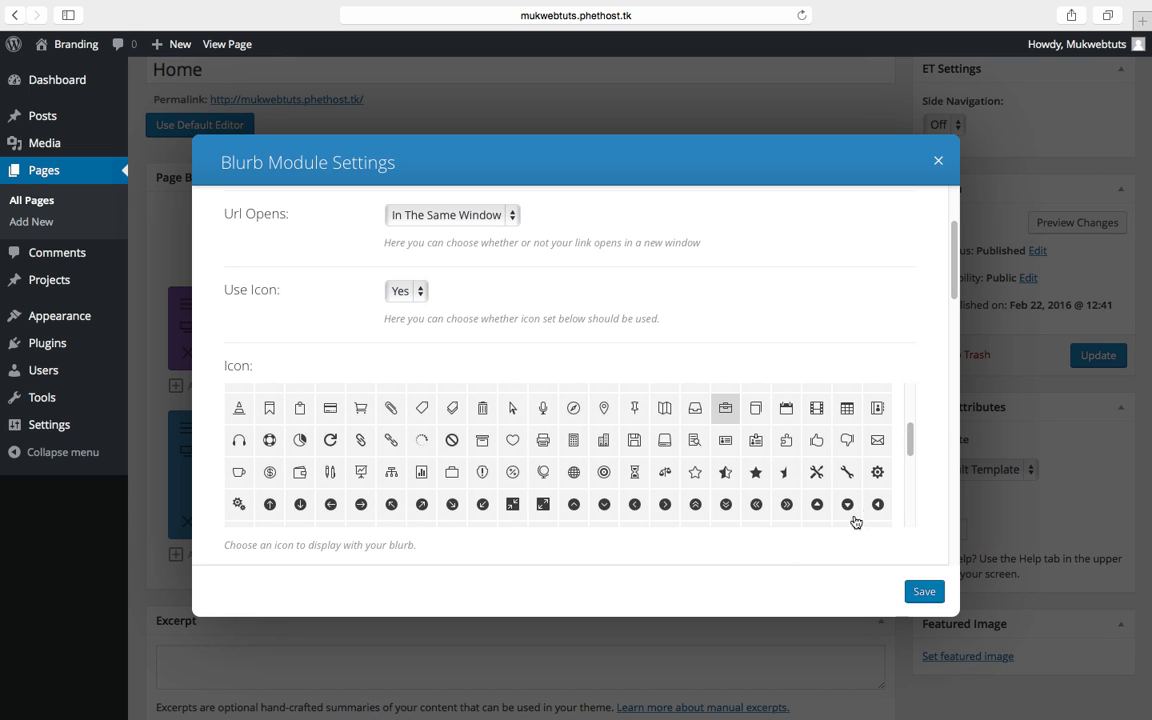
{"action": "scroll", "coordinate": [880, 512], "scroll_direction": "down", "scroll_amount": 2}
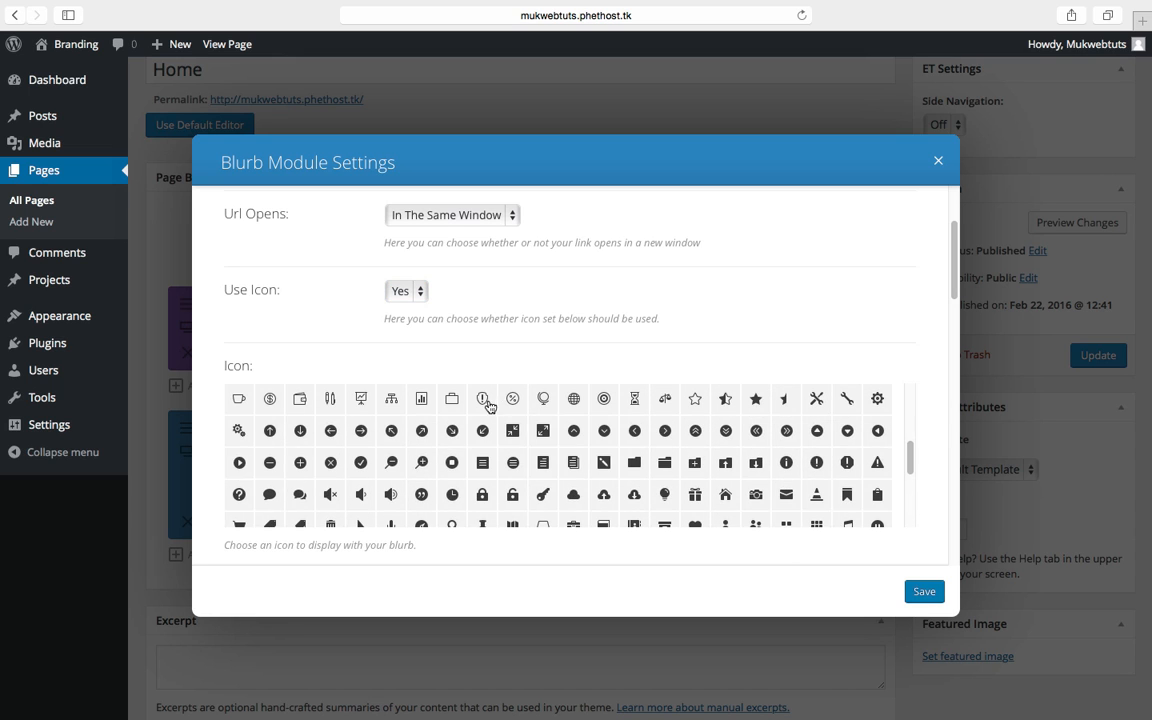
{"action": "left_click", "coordinate": [453, 400]}
{"action": "scroll", "coordinate": [563, 503], "scroll_direction": "down", "scroll_amount": 10}
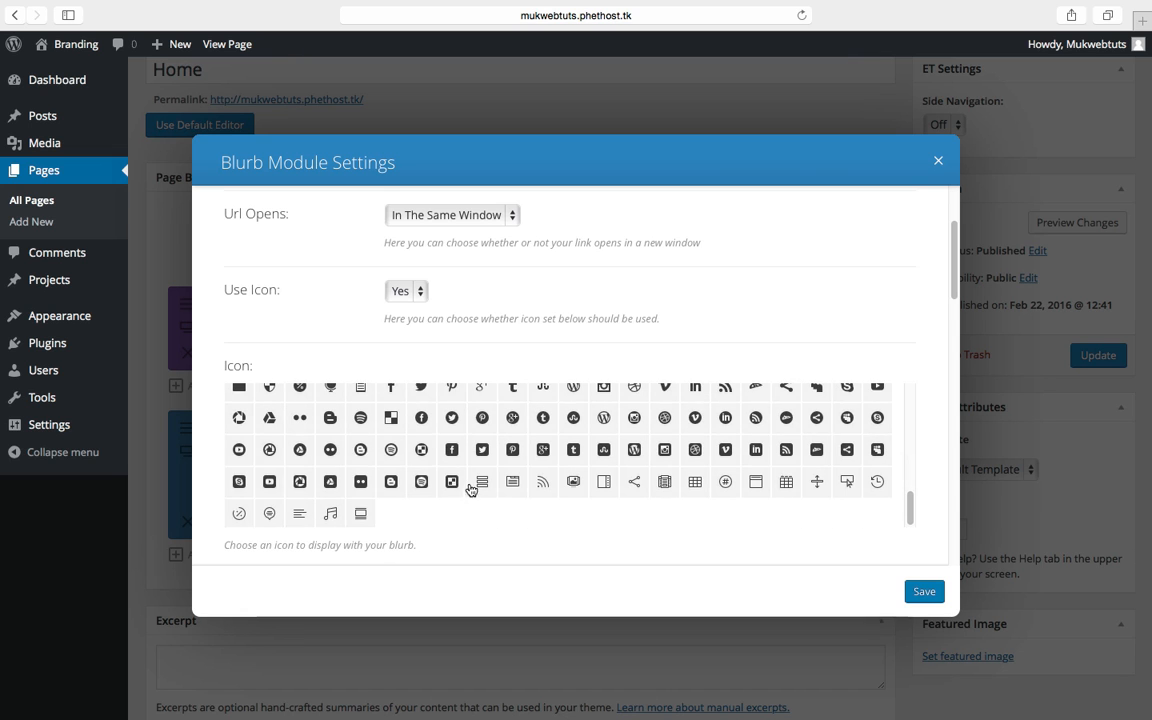
{"action": "scroll", "coordinate": [486, 441], "scroll_direction": "down", "scroll_amount": 4}
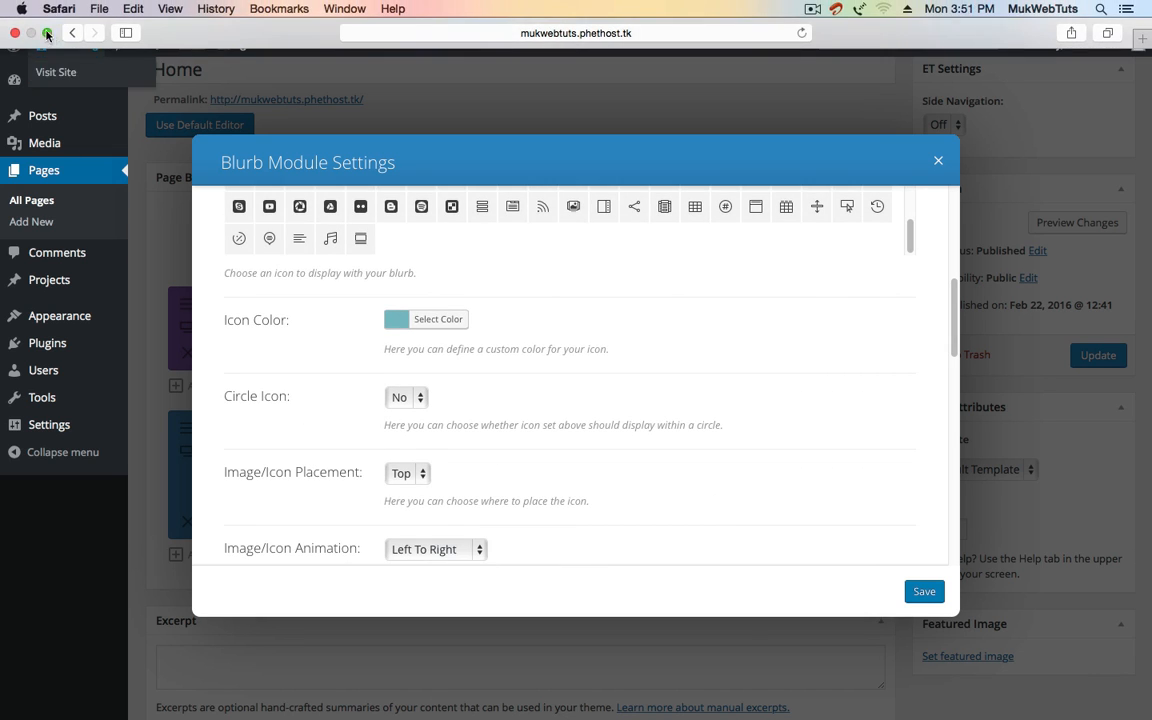
Step: Exit full screen and copy the colour code #9eea96 from the notes
{"action": "key", "text": "ctrl+super+f"}
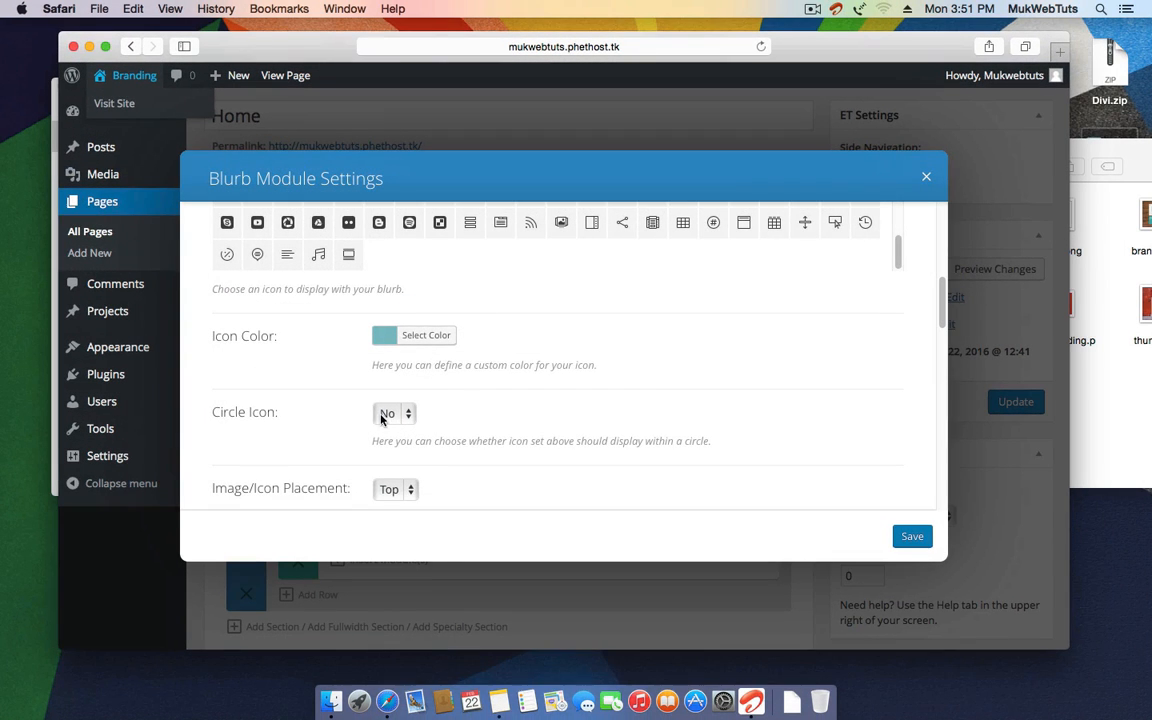
{"action": "left_click", "coordinate": [500, 712]}
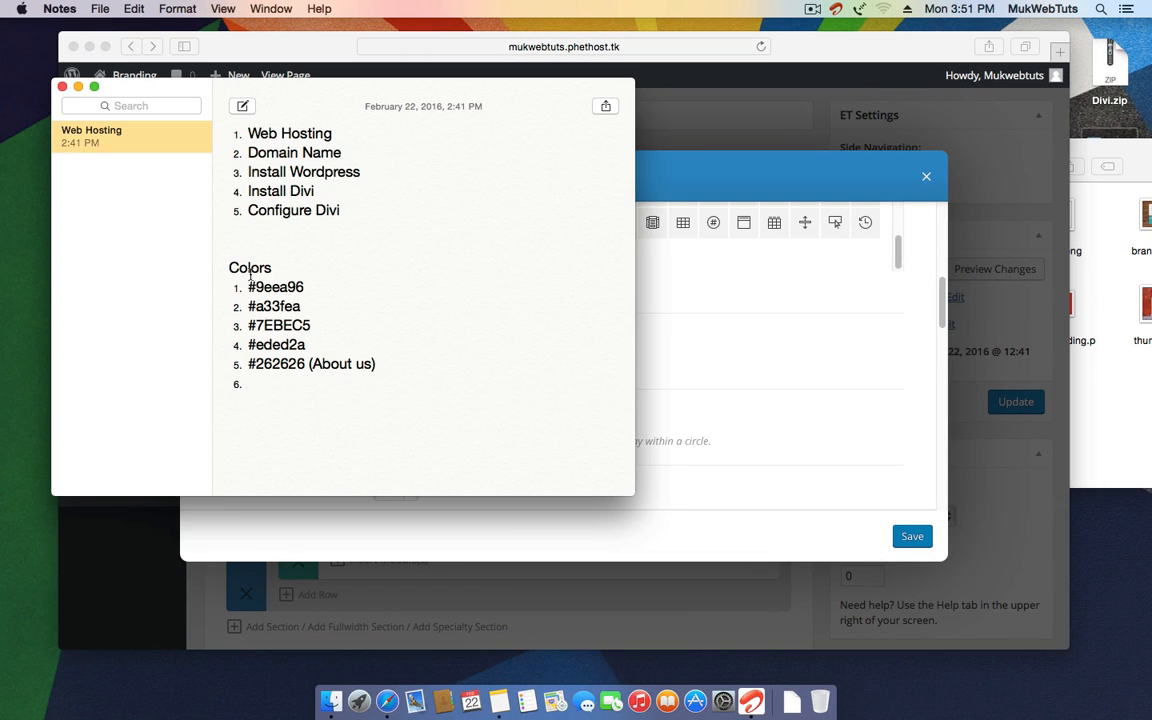
{"action": "left_click_drag", "start_coordinate": [249, 287], "coordinate": [315, 287]}
{"action": "key", "text": "super+c"}
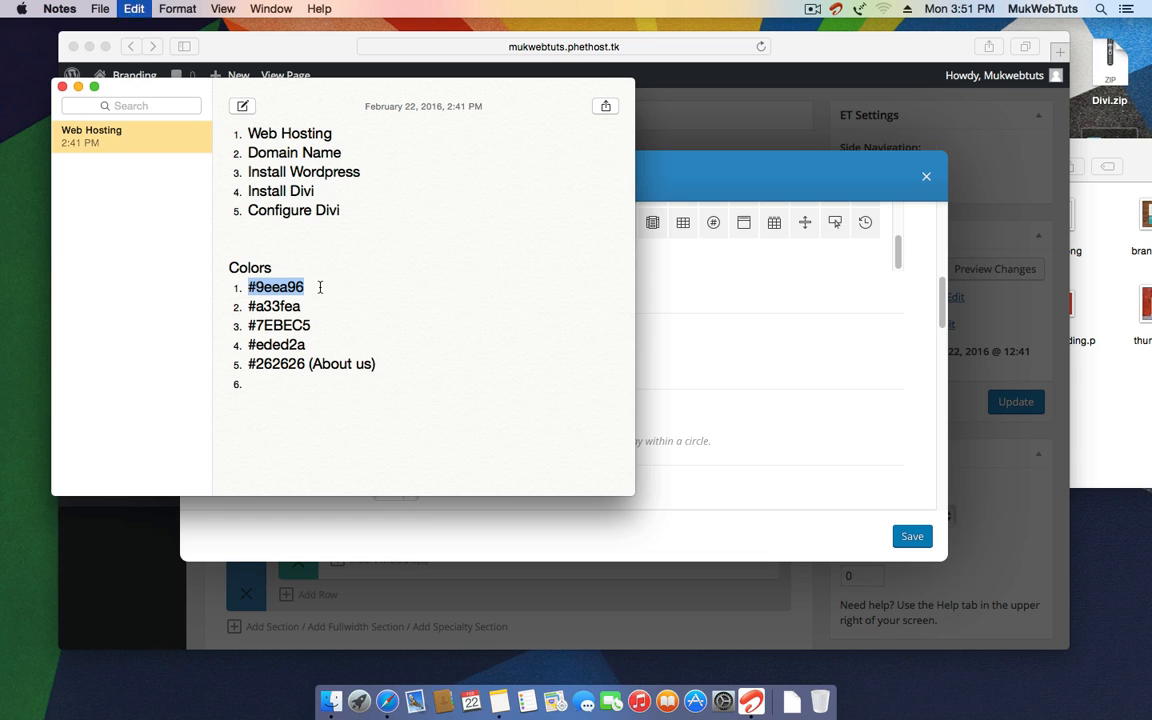
{"action": "left_click", "coordinate": [792, 398]}
Step: Save the blurb module settings
{"action": "scroll", "coordinate": [438, 405], "scroll_direction": "down", "scroll_amount": 2}
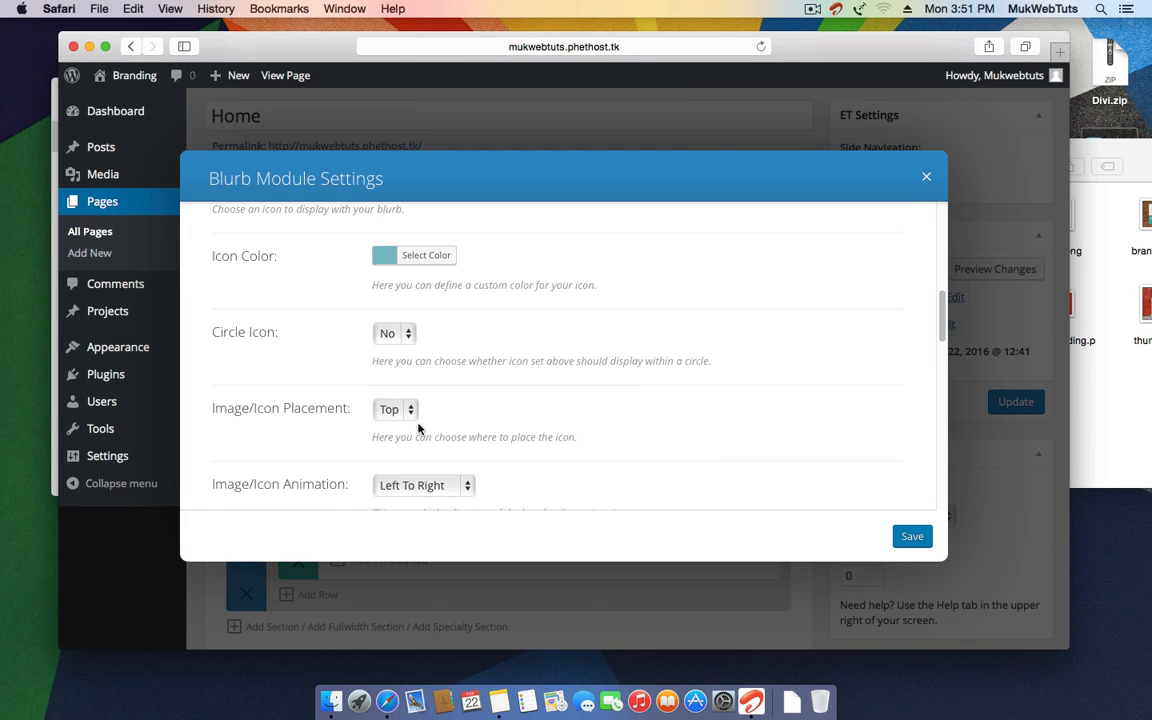
{"action": "scroll", "coordinate": [380, 432], "scroll_direction": "up", "scroll_amount": 1}
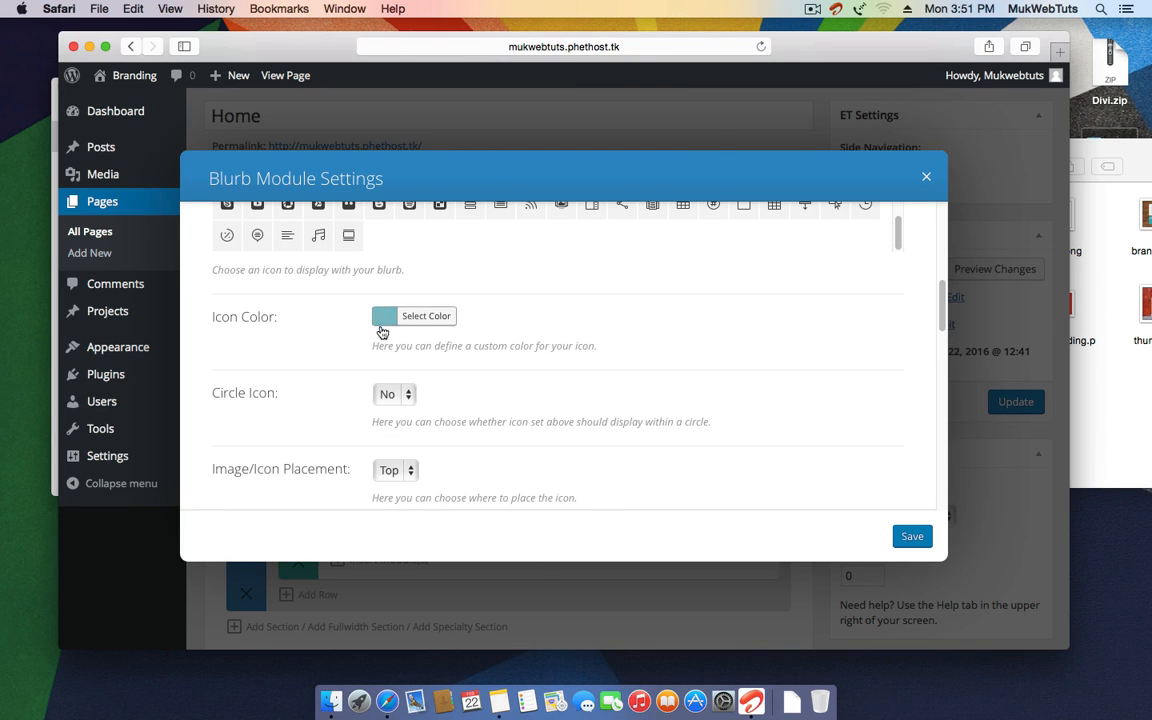
{"action": "scroll", "coordinate": [380, 350], "scroll_direction": "down", "scroll_amount": 4}
{"action": "scroll", "coordinate": [349, 405], "scroll_direction": "down", "scroll_amount": 3}
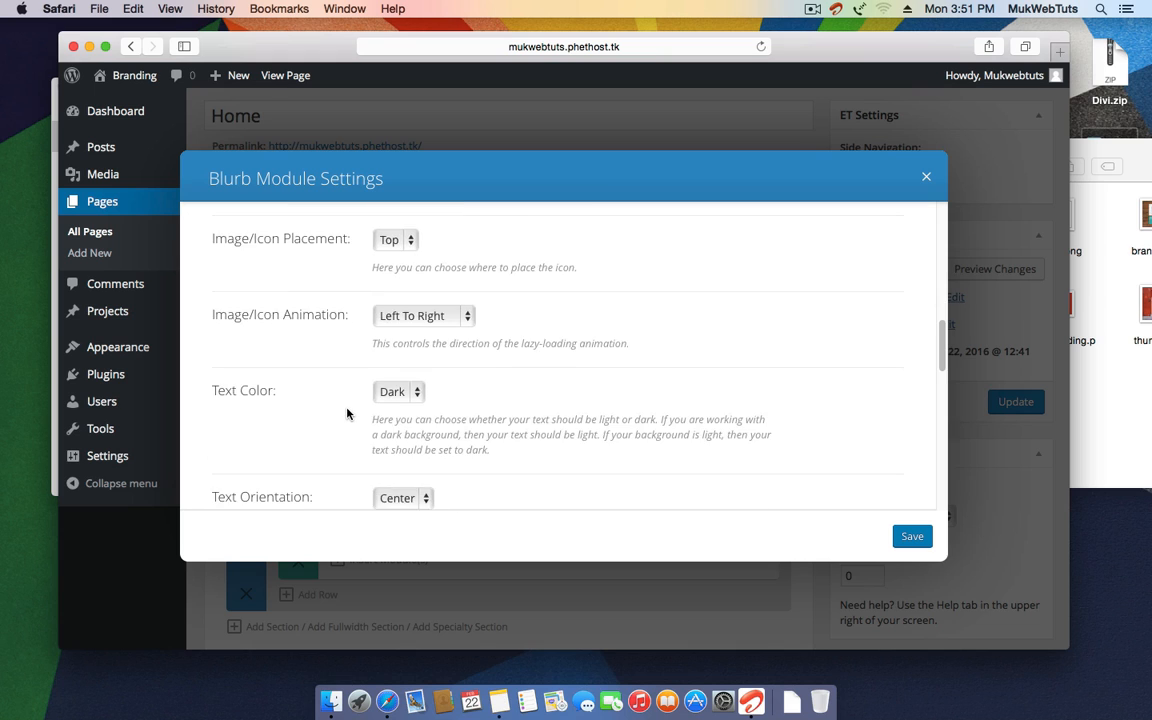
{"action": "scroll", "coordinate": [347, 411], "scroll_direction": "up", "scroll_amount": 3}
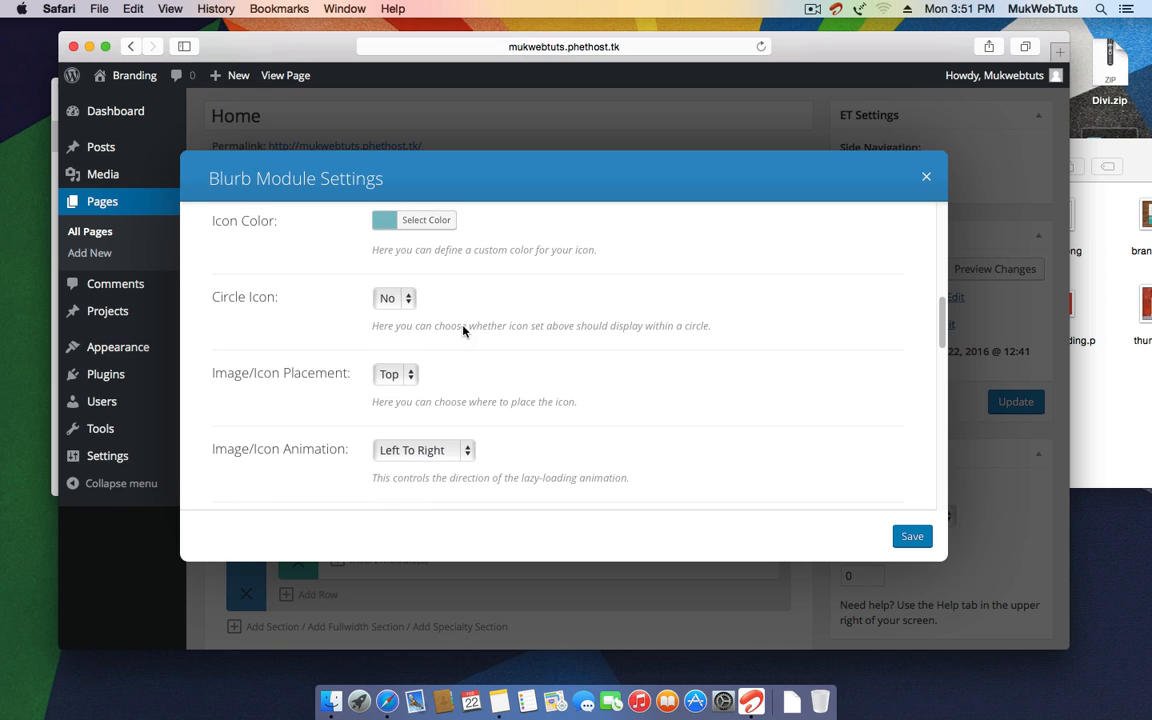
{"action": "left_click", "coordinate": [913, 537]}
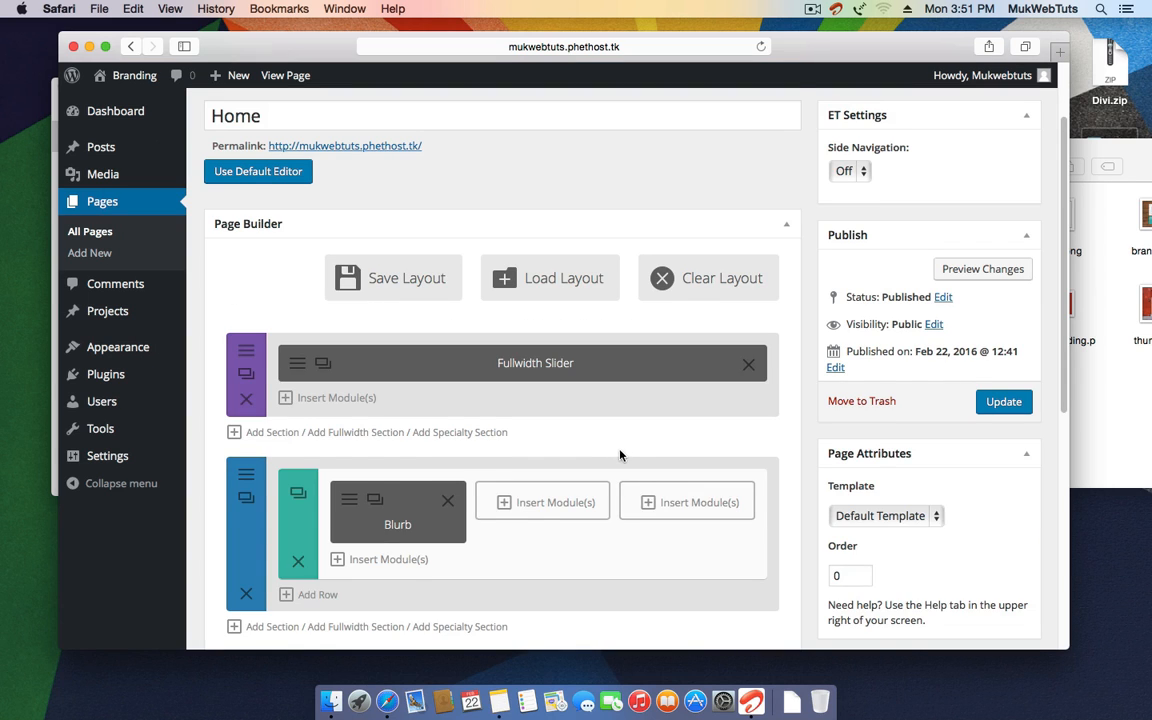
Step: Update the Home page to store the slider and new three-column blurb section
{"action": "scroll", "coordinate": [540, 440], "scroll_direction": "down", "scroll_amount": 2}
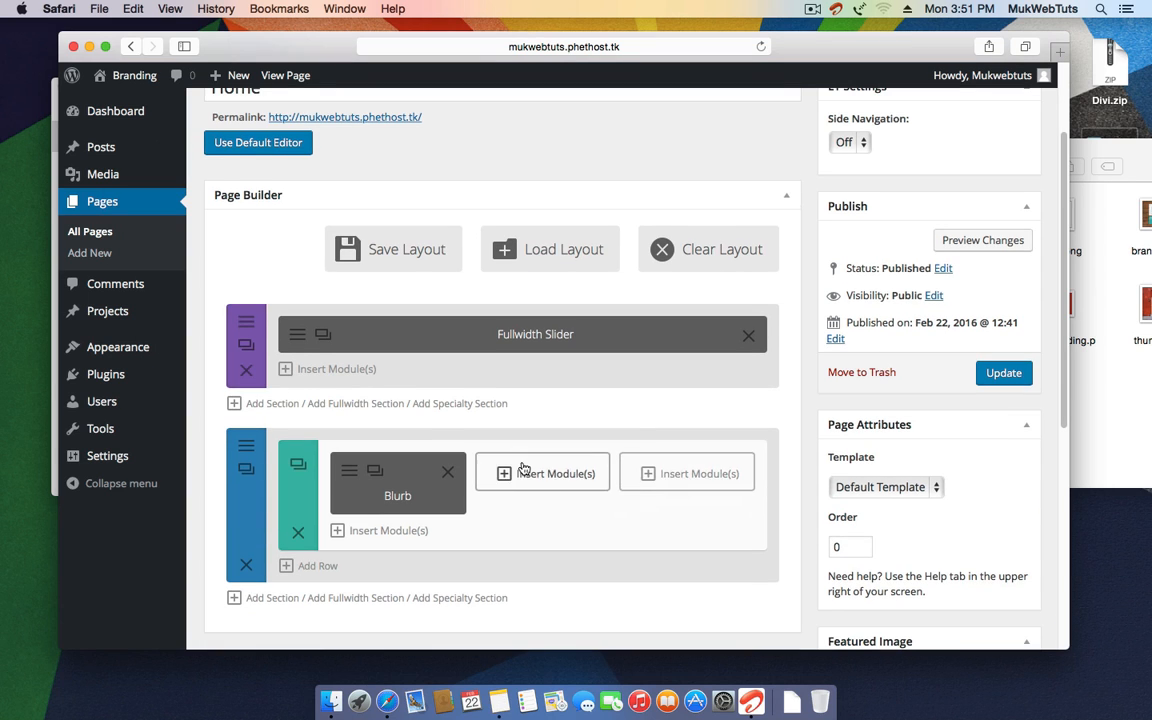
{"action": "left_click", "coordinate": [1000, 374]}
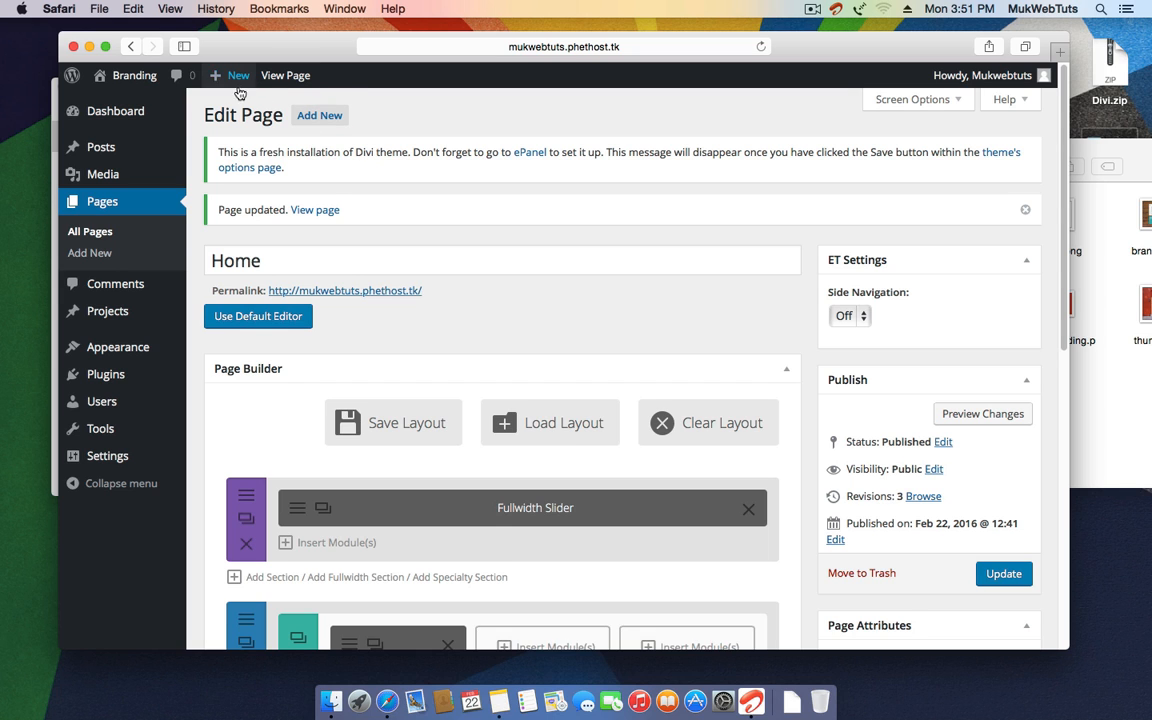
Step: View the live Home page, check the Availability blurb under the wood slider, then return to editing
{"action": "left_click", "coordinate": [284, 80]}
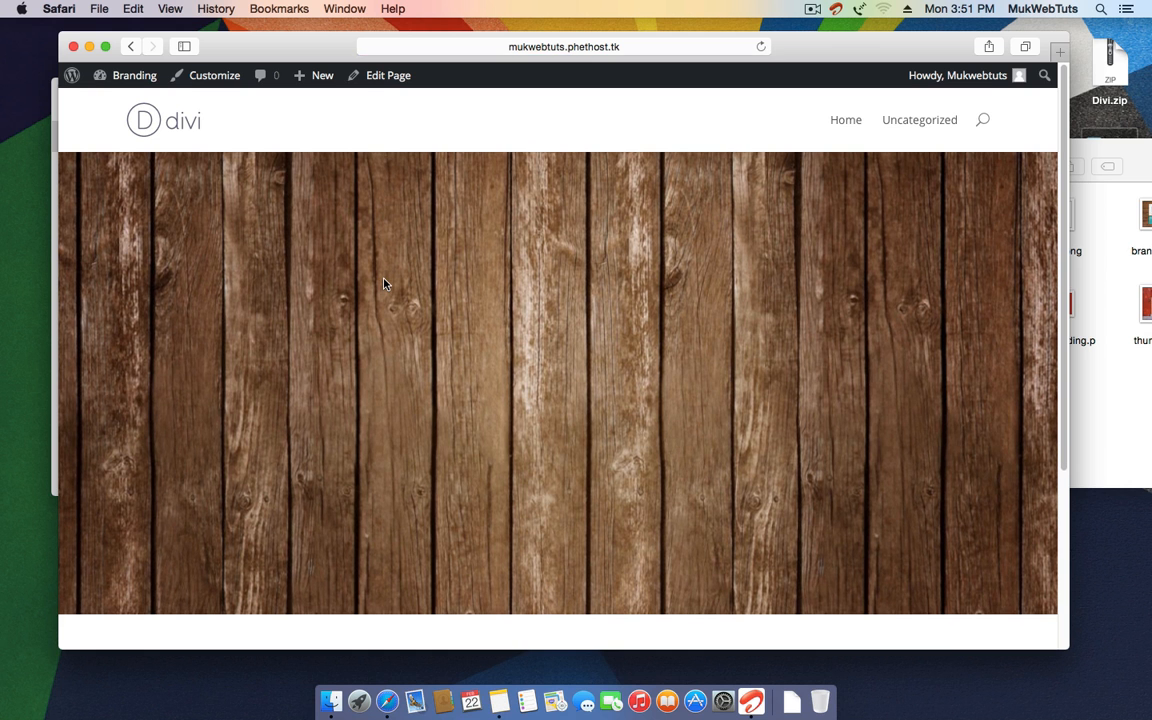
{"action": "scroll", "coordinate": [383, 284], "scroll_direction": "down", "scroll_amount": 5}
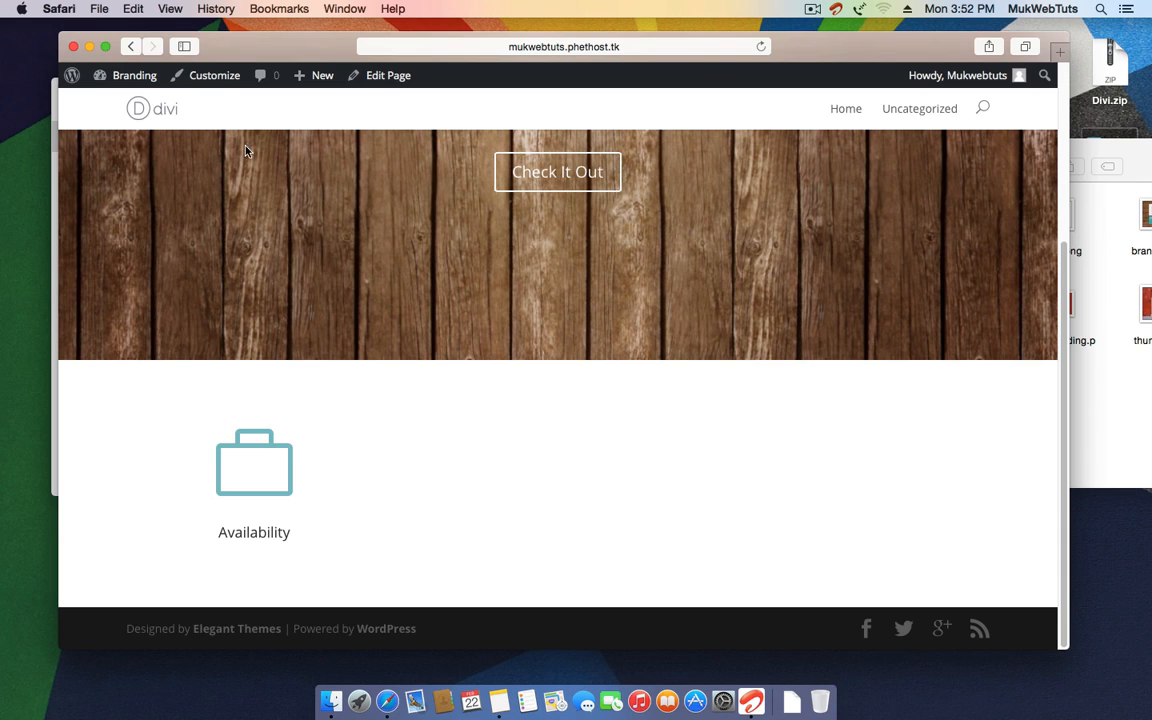
{"action": "left_click", "coordinate": [388, 84]}
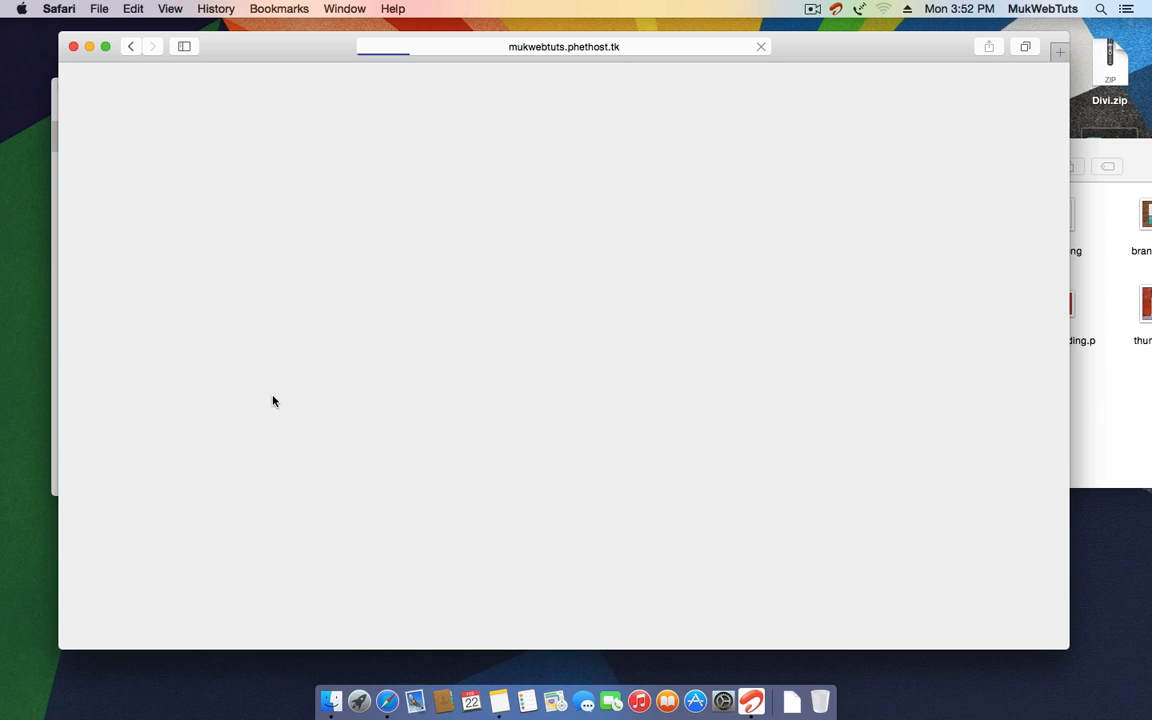
Step: Open the Availability blurb's module settings
{"action": "scroll", "coordinate": [498, 222], "scroll_direction": "down", "scroll_amount": 1}
{"action": "scroll", "coordinate": [491, 238], "scroll_direction": "down", "scroll_amount": 1}
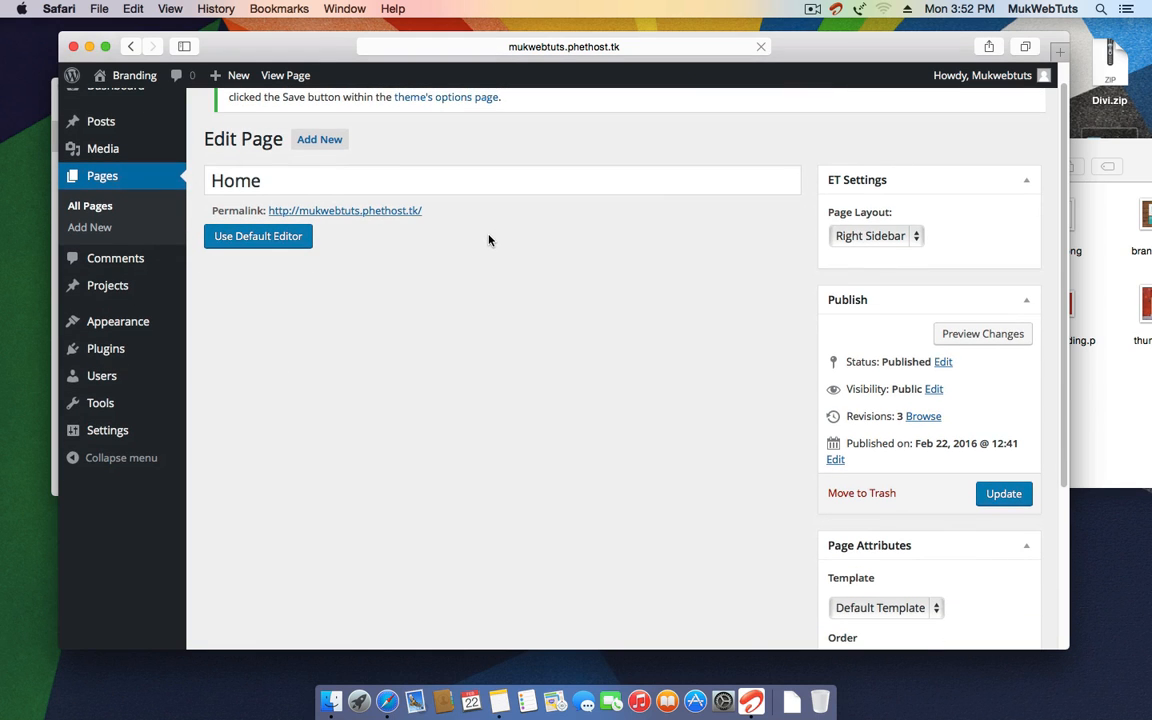
{"action": "scroll", "coordinate": [489, 240], "scroll_direction": "down", "scroll_amount": 2}
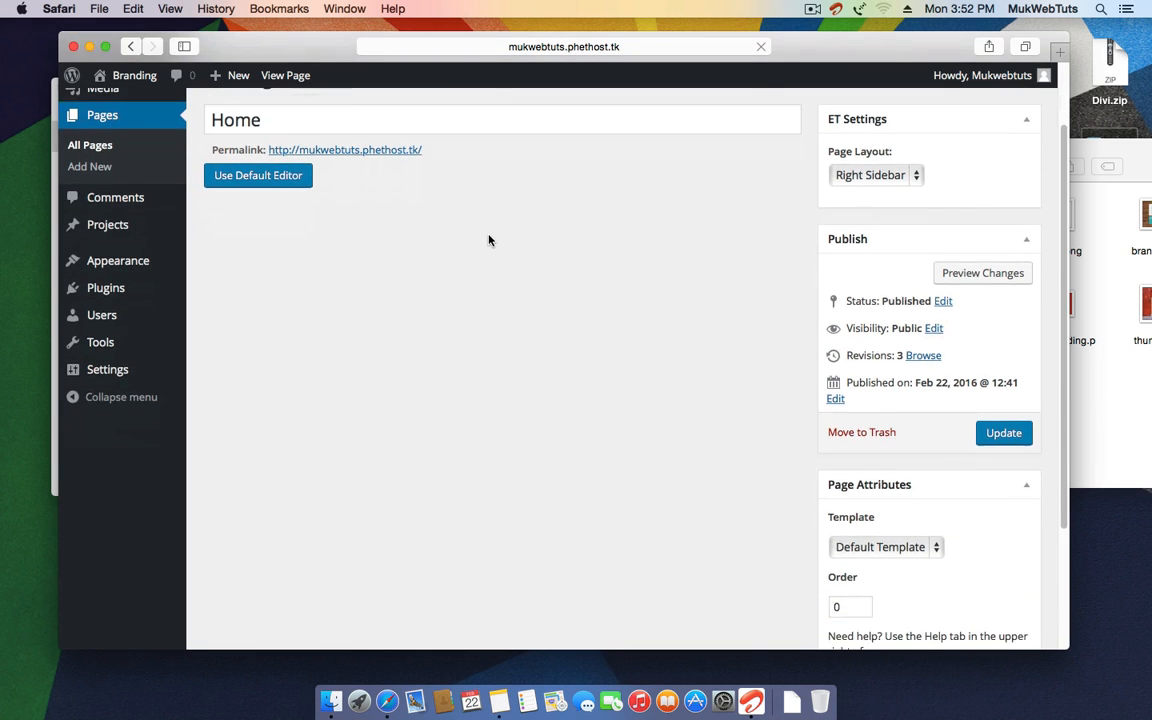
{"action": "scroll", "coordinate": [489, 240], "scroll_direction": "up", "scroll_amount": 3}
{"action": "scroll", "coordinate": [489, 240], "scroll_direction": "down", "scroll_amount": 3}
{"action": "scroll", "coordinate": [303, 311], "scroll_direction": "up", "scroll_amount": 3}
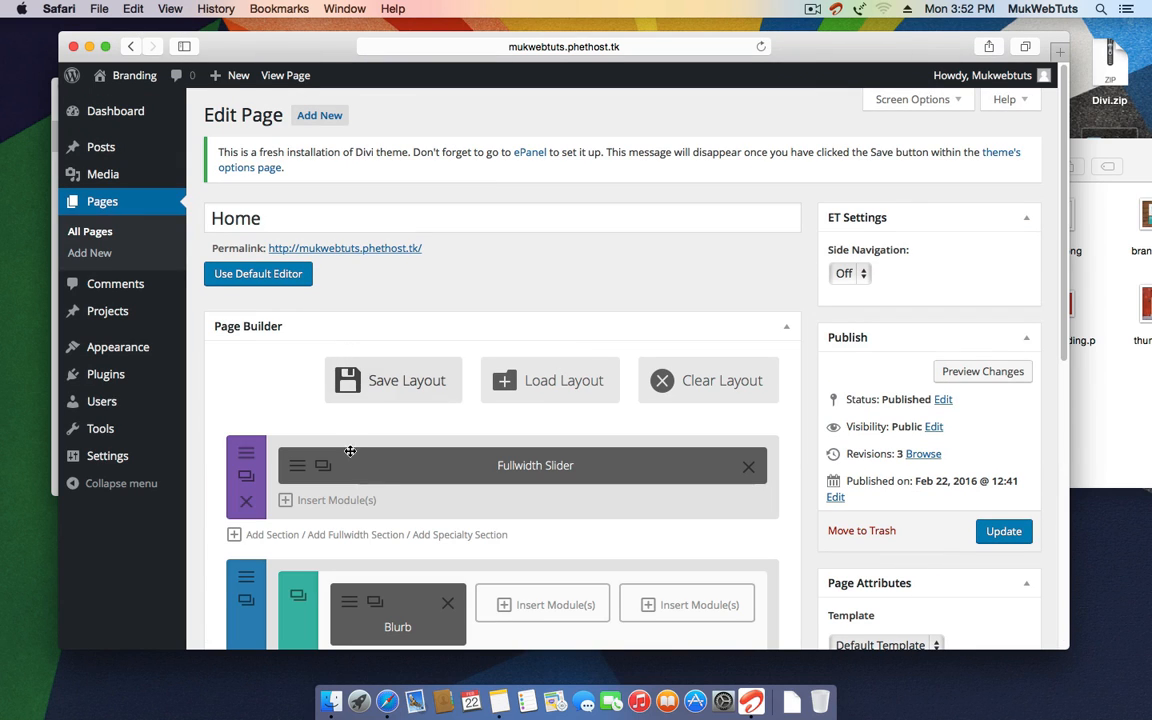
{"action": "left_click", "coordinate": [352, 607]}
{"action": "double_click", "coordinate": [383, 237]}
{"action": "scroll", "coordinate": [417, 378], "scroll_direction": "down", "scroll_amount": 1}
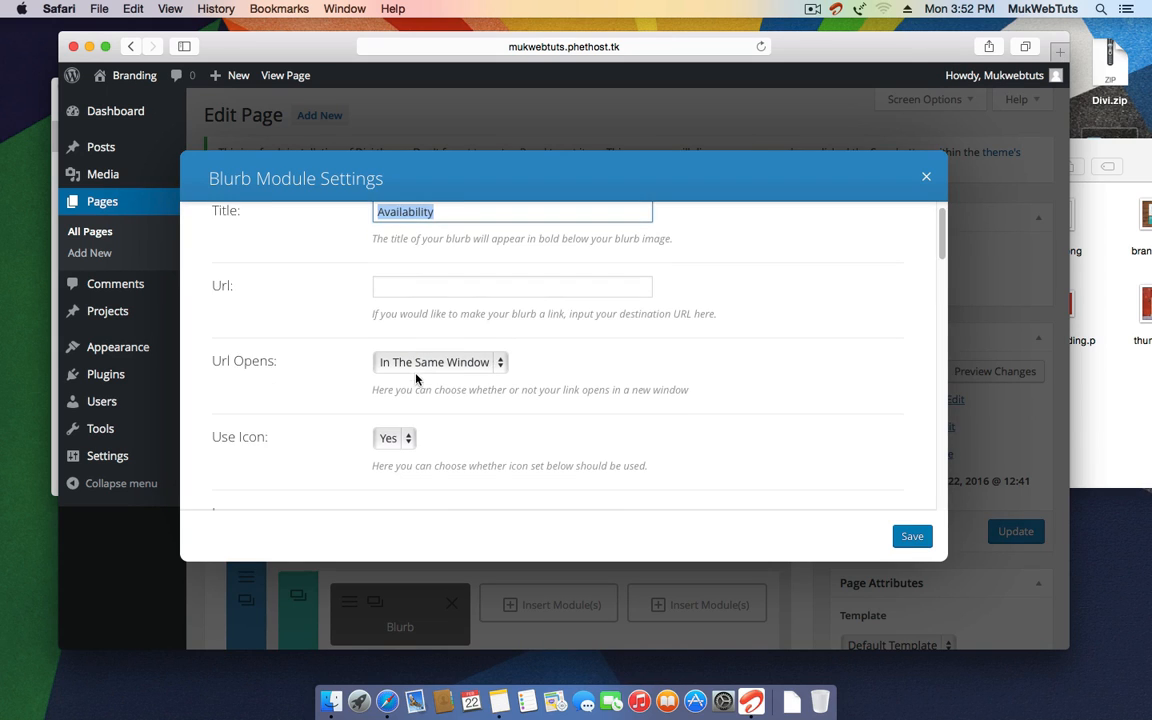
{"action": "scroll", "coordinate": [416, 378], "scroll_direction": "down", "scroll_amount": 3}
{"action": "scroll", "coordinate": [700, 335], "scroll_direction": "down", "scroll_amount": 1}
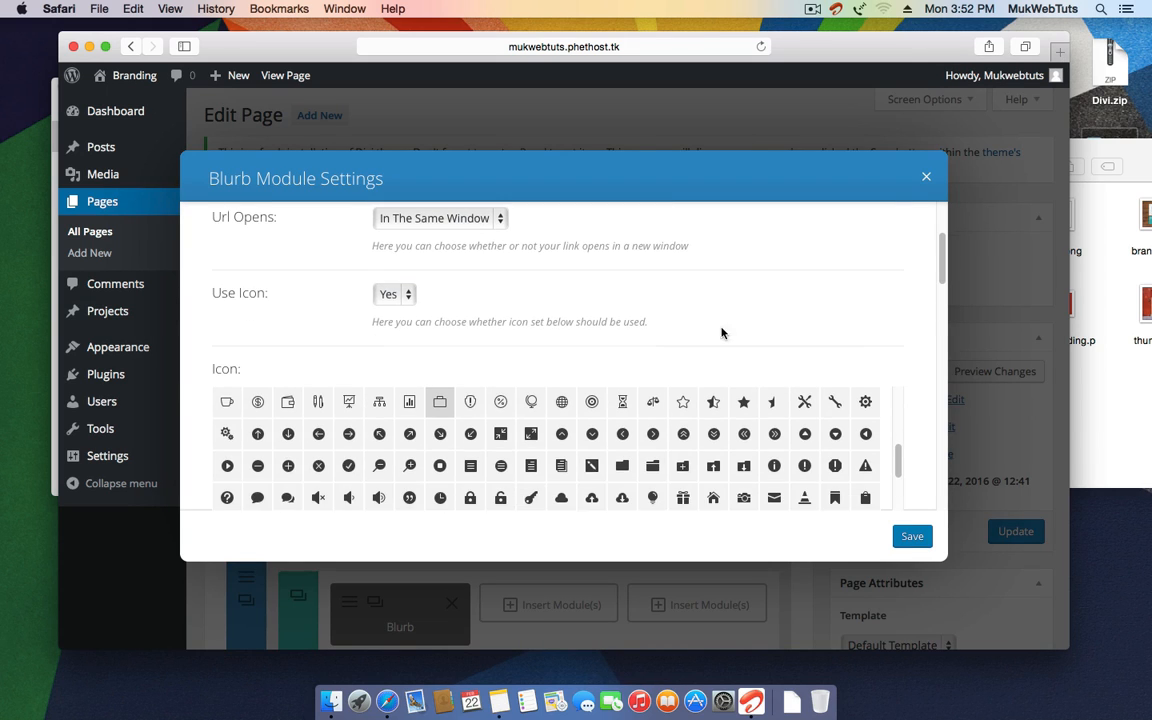
{"action": "scroll", "coordinate": [722, 333], "scroll_direction": "down", "scroll_amount": 5}
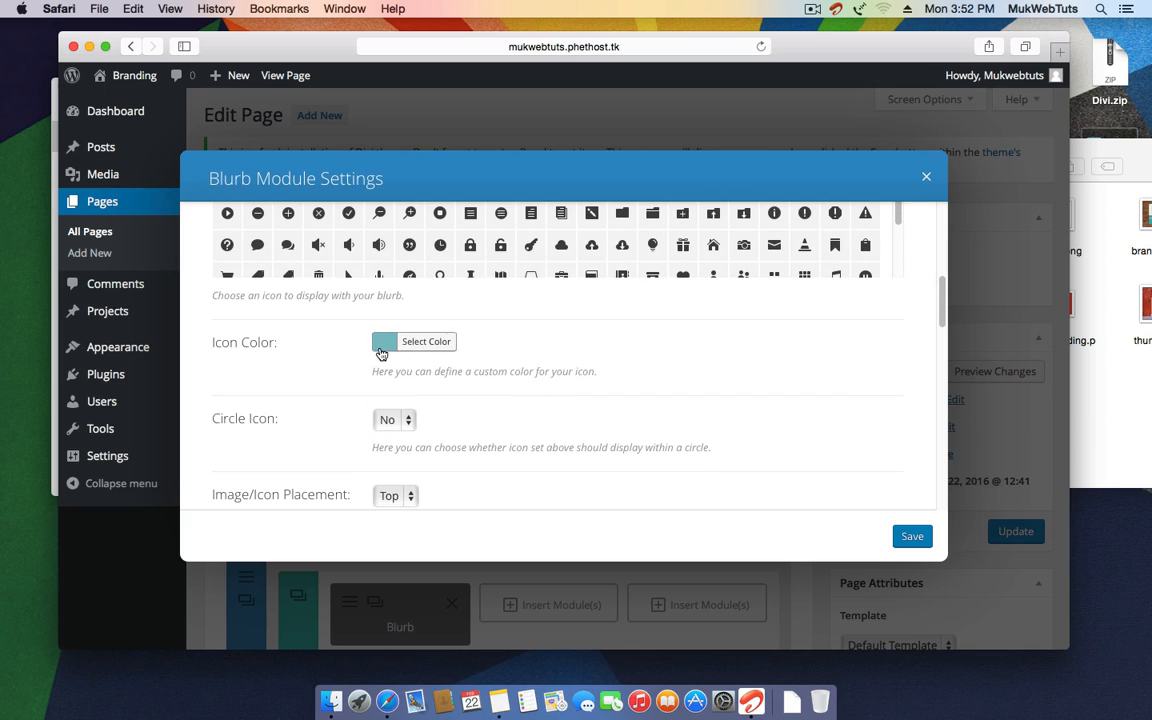
Step: Check the current icon colour and set Circle Icon to Yes
{"action": "left_click", "coordinate": [381, 348]}
{"action": "double_click", "coordinate": [490, 342]}
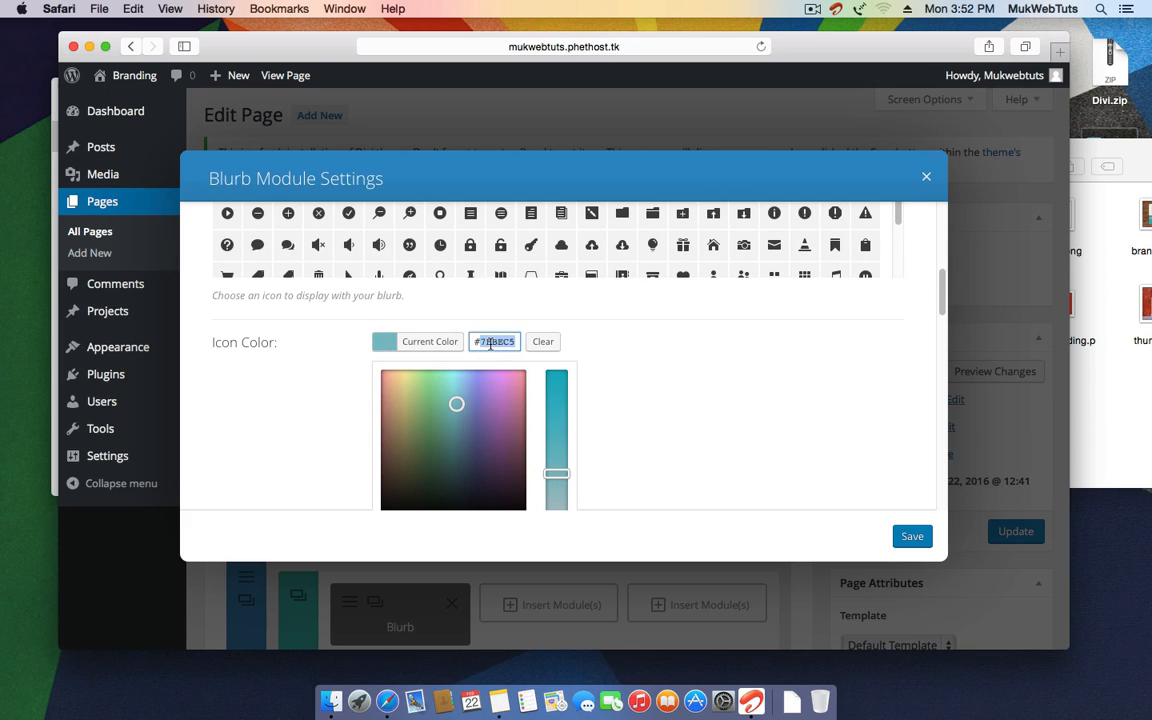
{"action": "left_click", "coordinate": [563, 342]}
{"action": "scroll", "coordinate": [478, 391], "scroll_direction": "down", "scroll_amount": 1}
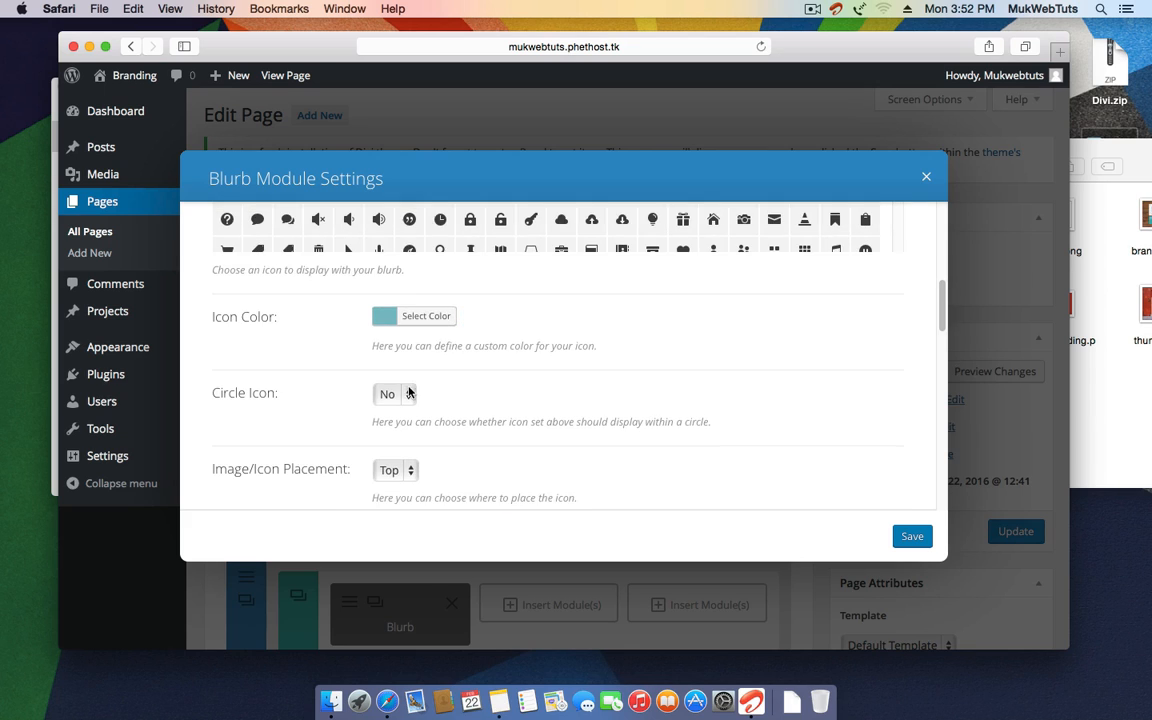
{"action": "scroll", "coordinate": [260, 391], "scroll_direction": "down", "scroll_amount": 1}
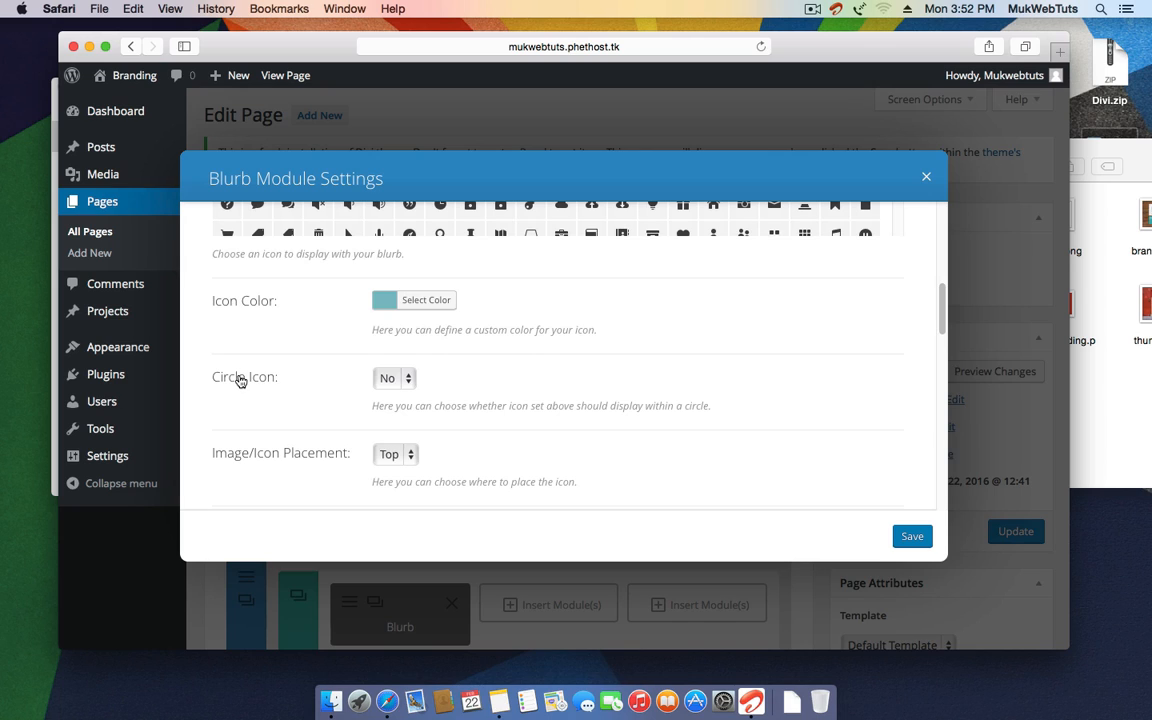
{"action": "left_click", "coordinate": [388, 378]}
{"action": "left_click", "coordinate": [383, 397]}
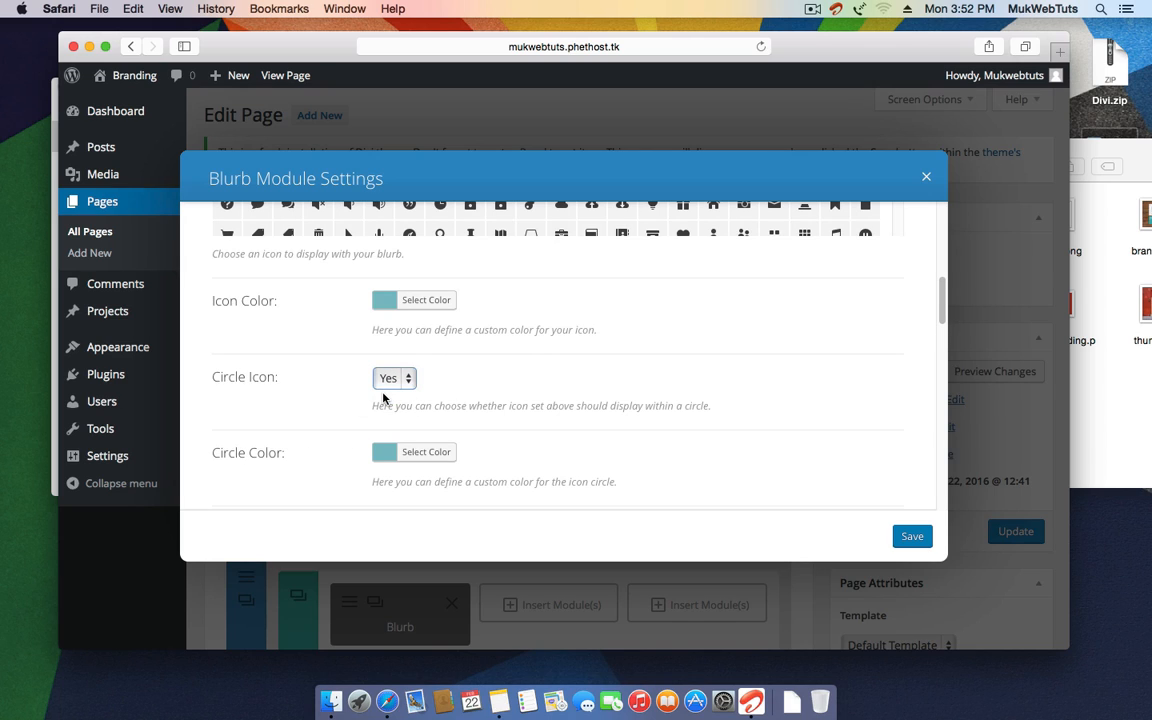
Step: Give the icon circle a white fill and a #9eea96 border
{"action": "scroll", "coordinate": [383, 397], "scroll_direction": "down", "scroll_amount": 3}
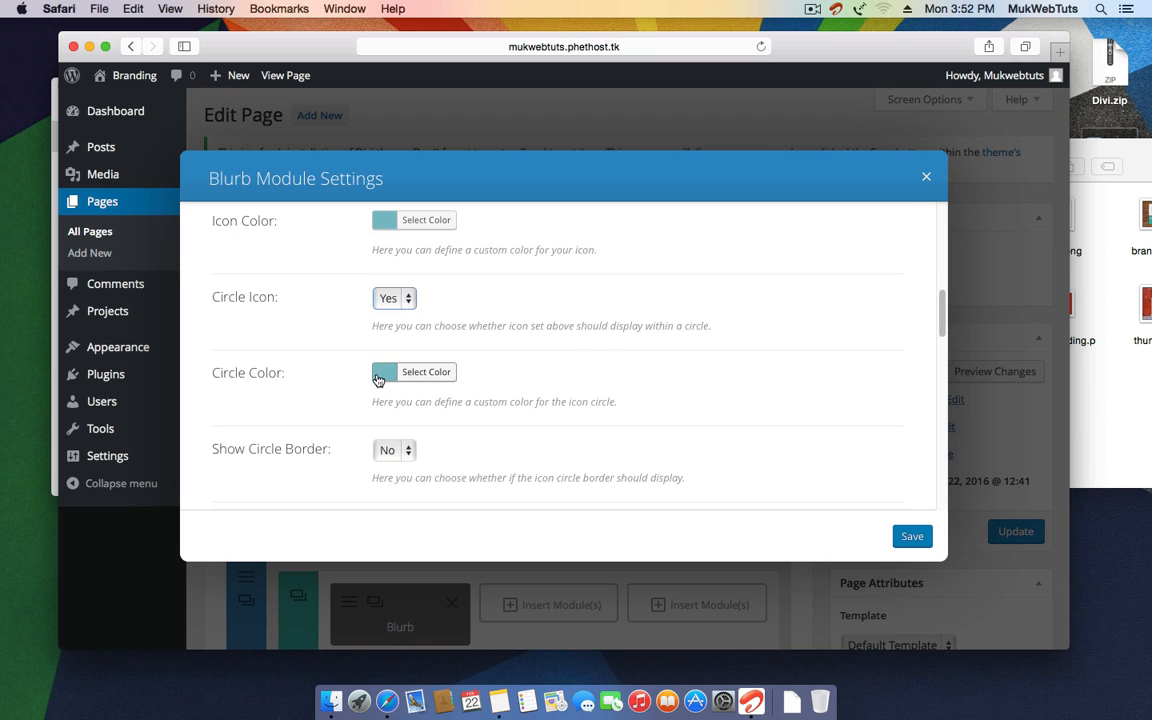
{"action": "left_click", "coordinate": [378, 379]}
{"action": "scroll", "coordinate": [477, 413], "scroll_direction": "down", "scroll_amount": 2}
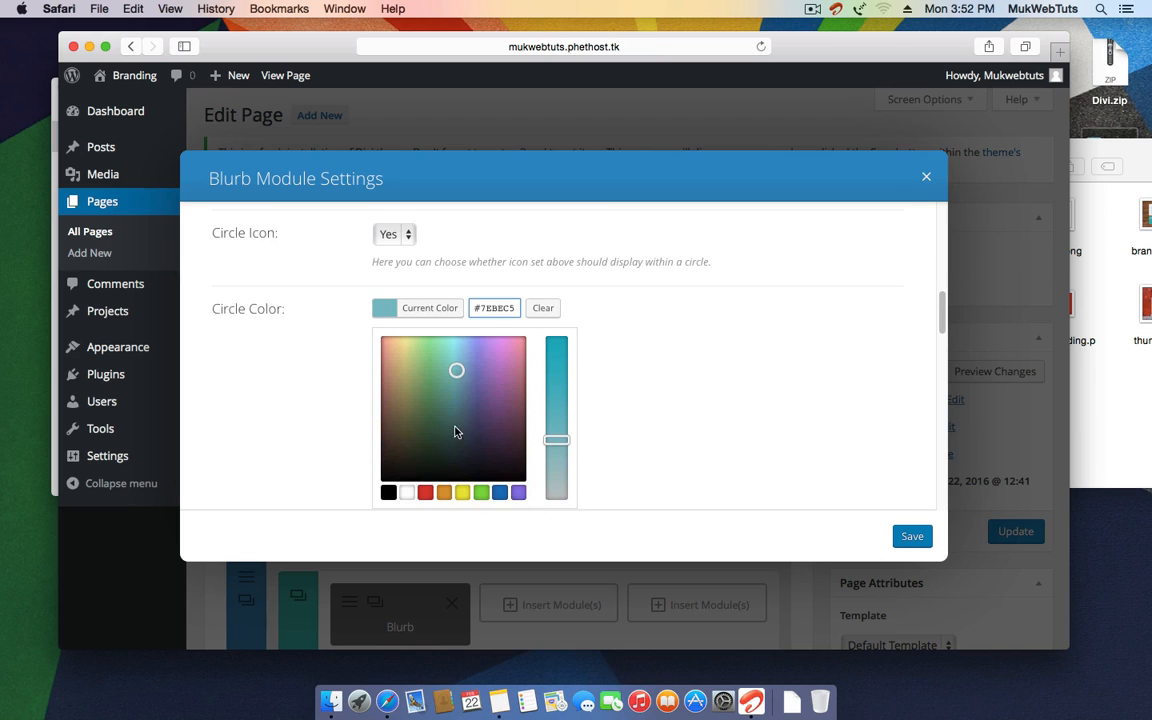
{"action": "left_click", "coordinate": [407, 492]}
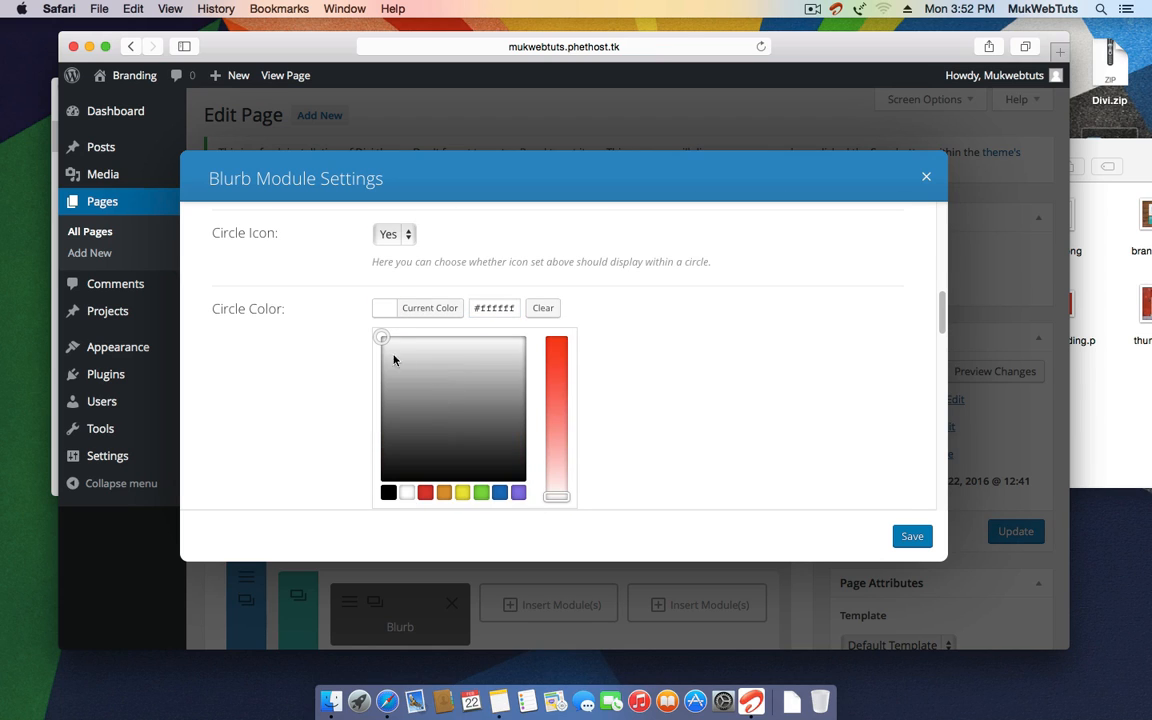
{"action": "left_click", "coordinate": [689, 345]}
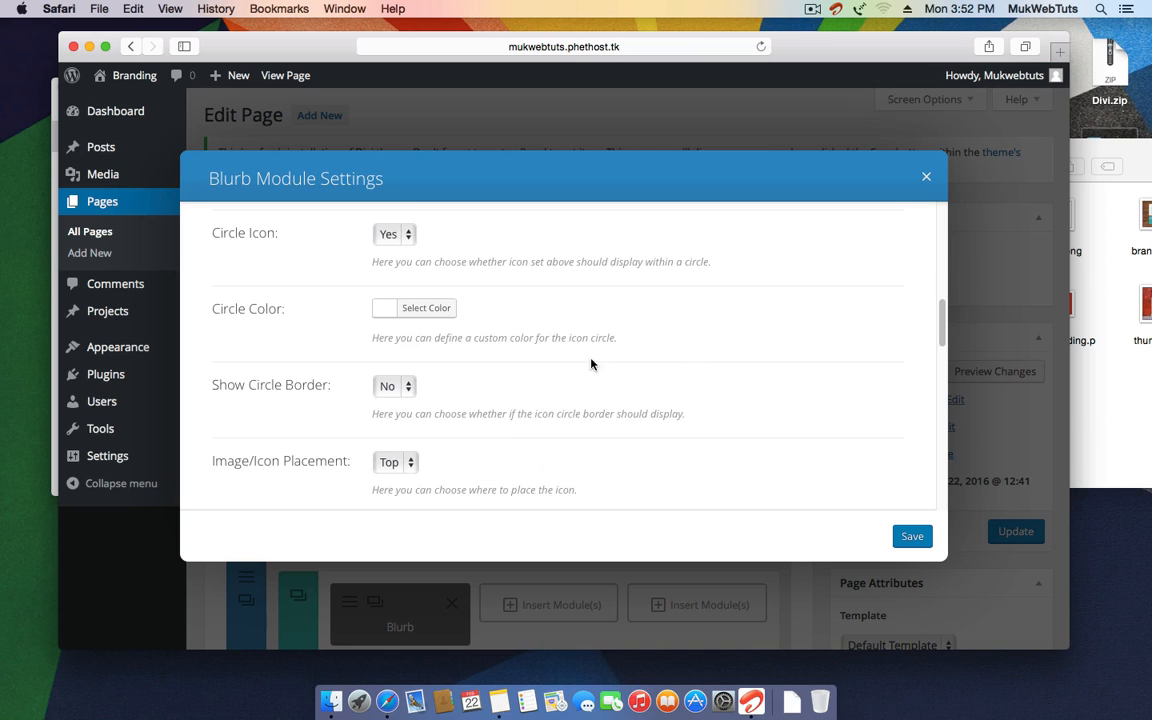
{"action": "left_click", "coordinate": [384, 385]}
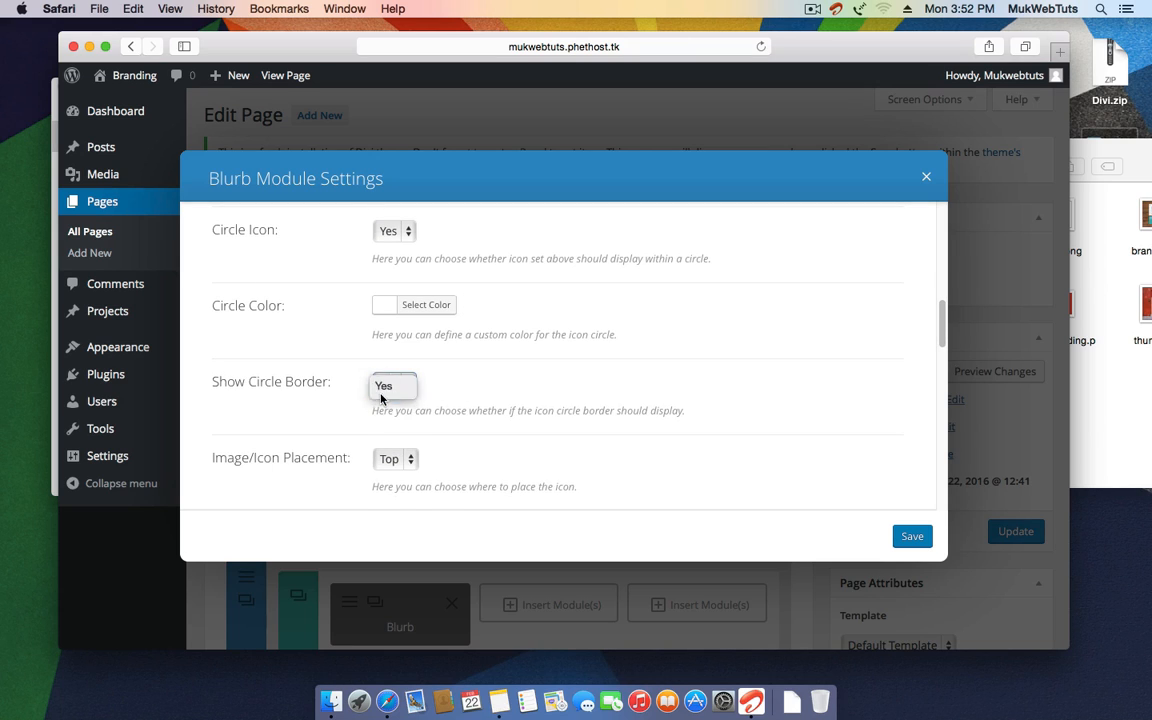
{"action": "left_click", "coordinate": [381, 399]}
{"action": "left_click", "coordinate": [405, 457]}
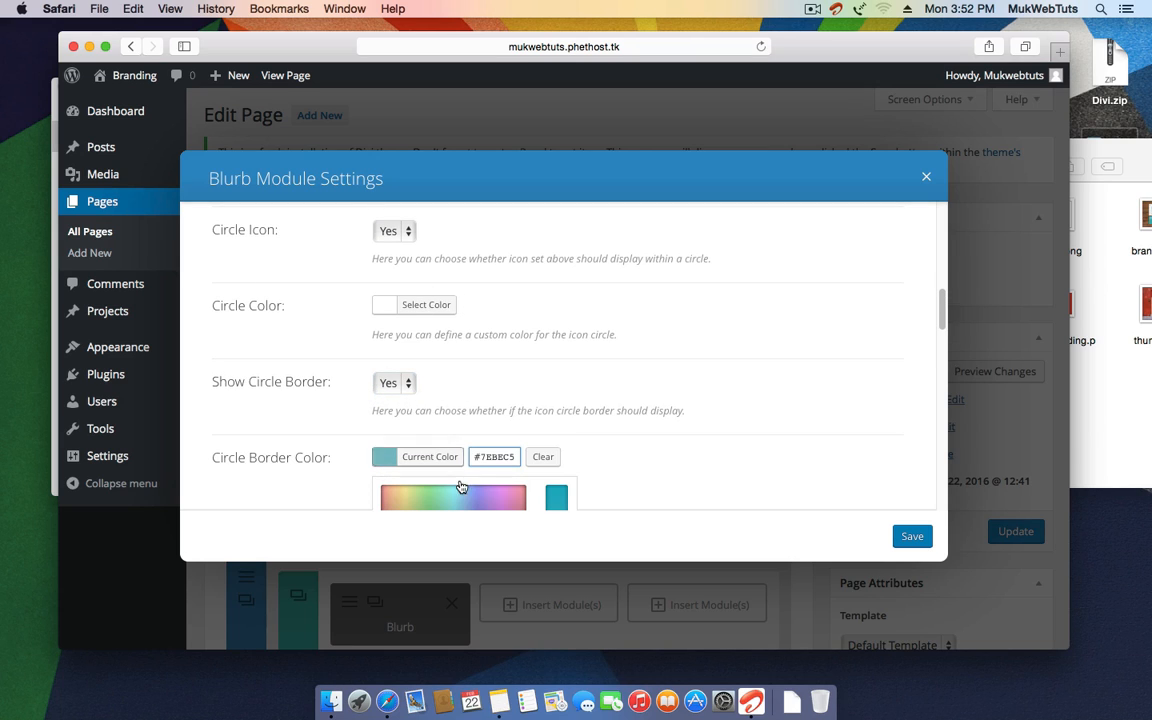
{"action": "double_click", "coordinate": [491, 460]}
{"action": "type", "text": "#9eea76"}
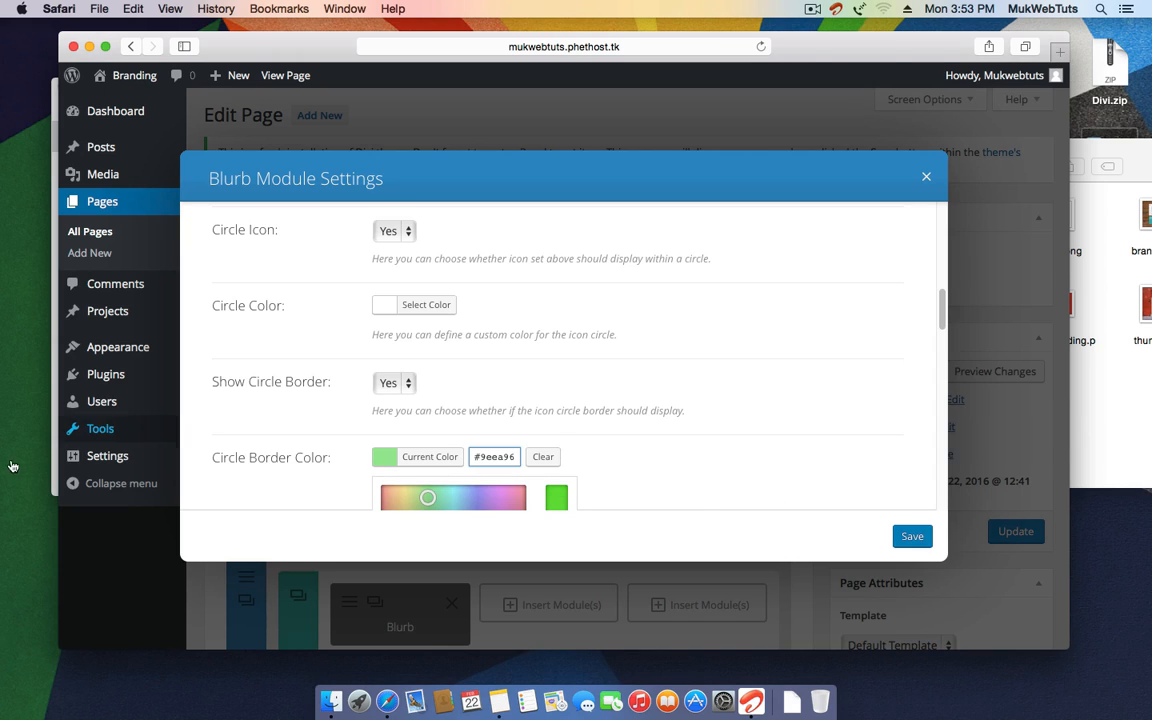
Step: Set the icon colour to #a33fea from the notes and save the blurb
{"action": "left_click", "coordinate": [54, 420]}
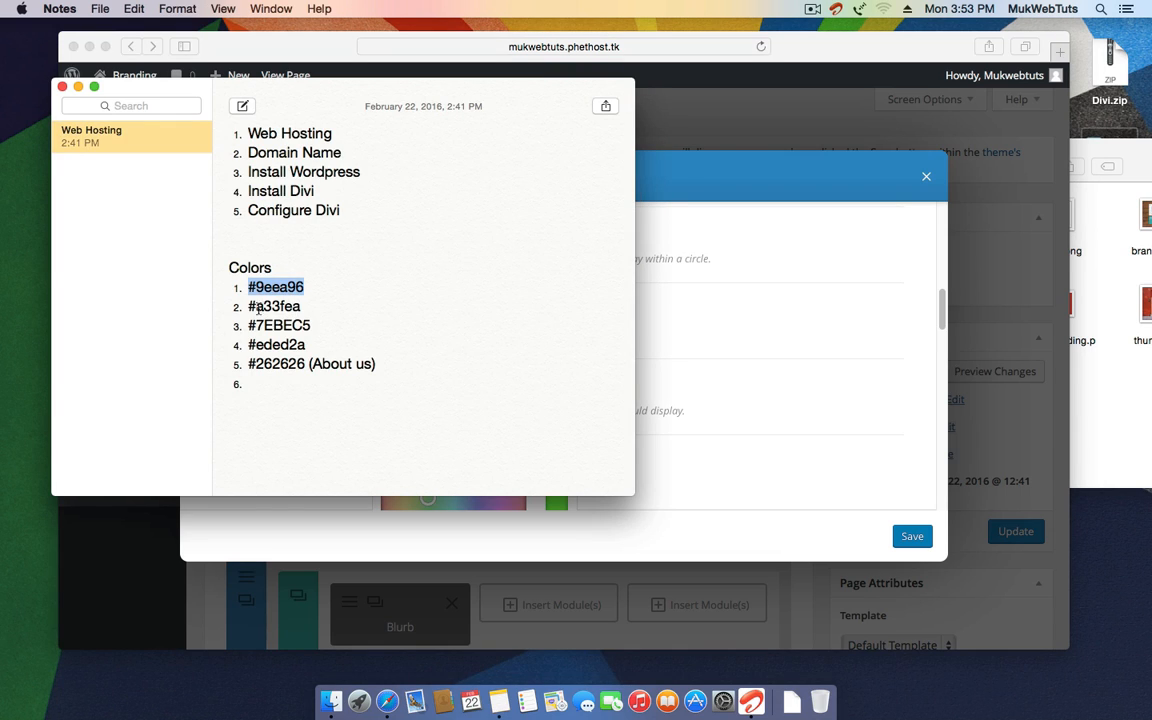
{"action": "left_click_drag", "start_coordinate": [249, 308], "coordinate": [333, 312]}
{"action": "key", "text": "super+c"}
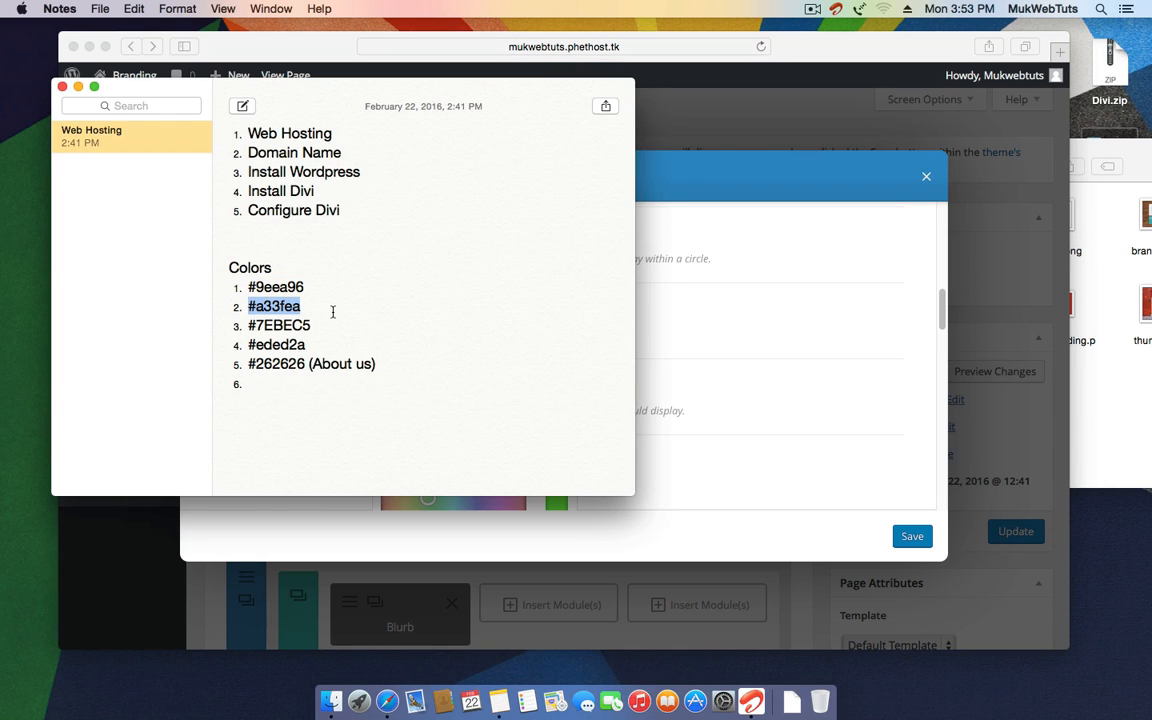
{"action": "left_click", "coordinate": [931, 593]}
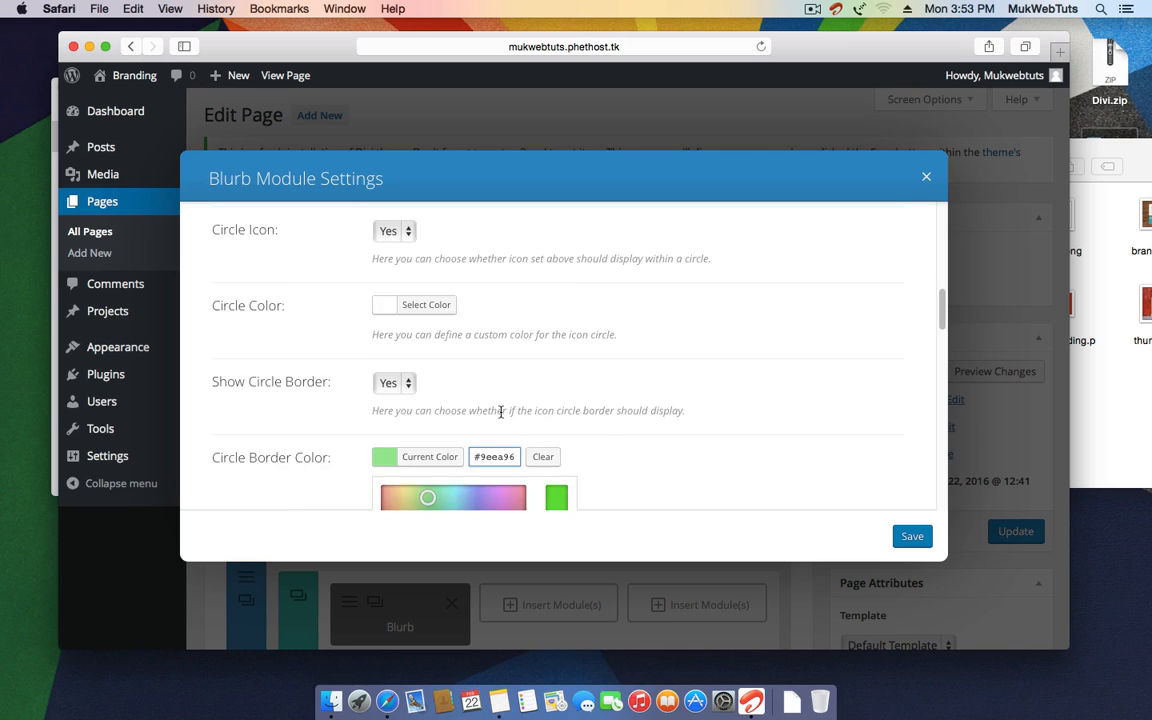
{"action": "scroll", "coordinate": [432, 404], "scroll_direction": "up", "scroll_amount": 5}
{"action": "left_click", "coordinate": [422, 265]}
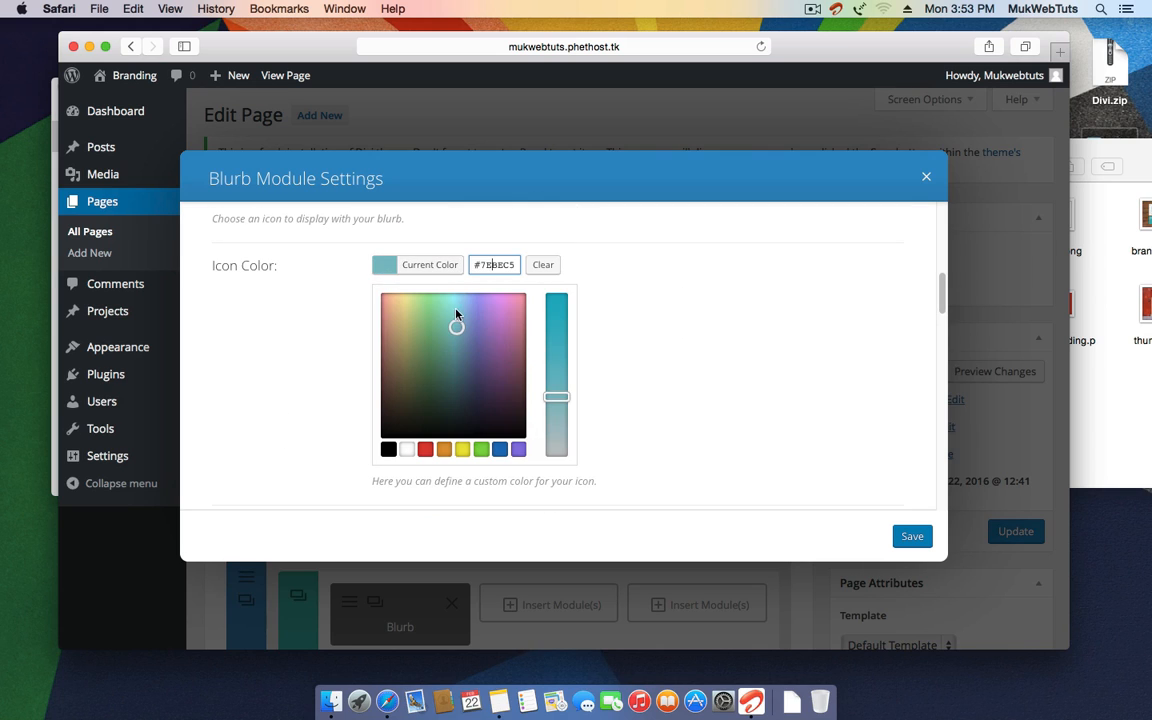
{"action": "triple_click", "coordinate": [472, 264]}
{"action": "key", "text": "super+v"}
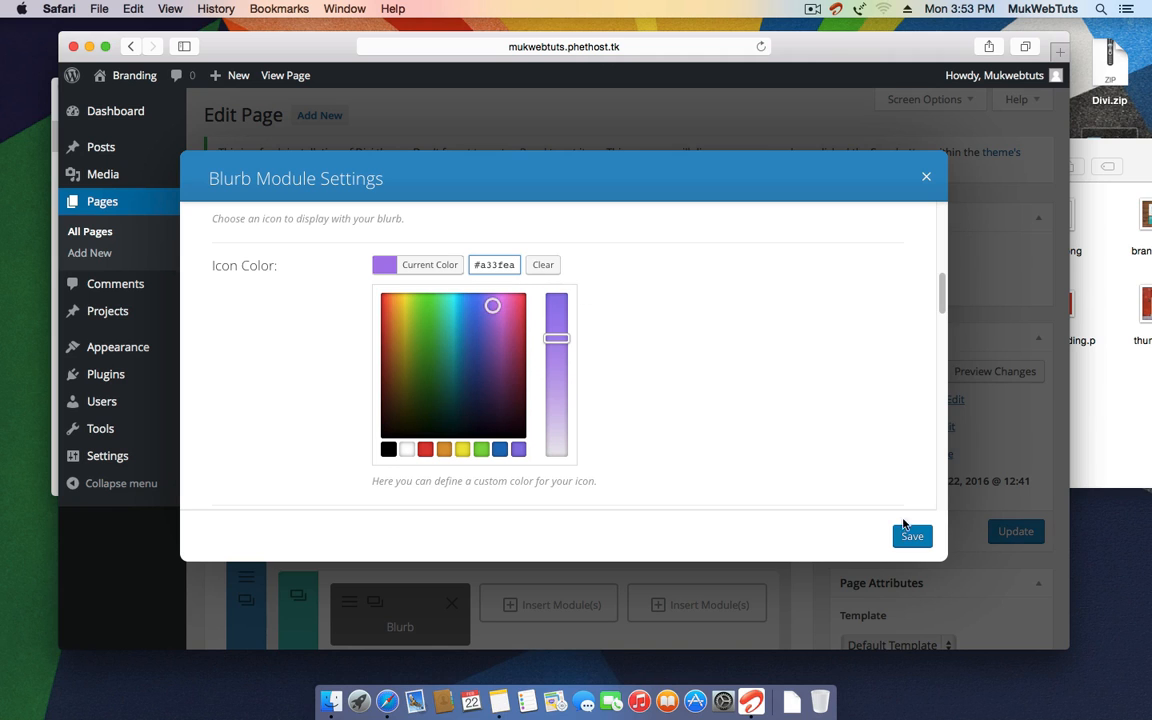
{"action": "left_click", "coordinate": [914, 536]}
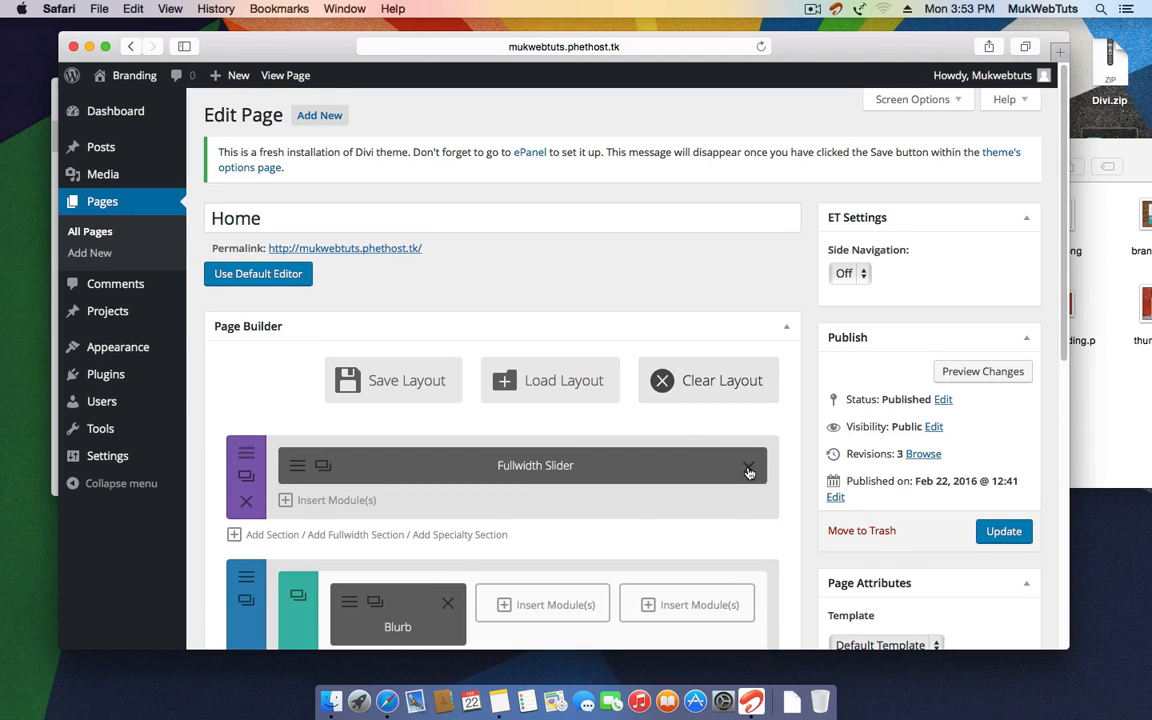
Step: Update the Home page, check the purple briefcase blurb live, then reopen the editor
{"action": "scroll", "coordinate": [640, 460], "scroll_direction": "down", "scroll_amount": 3}
{"action": "left_click", "coordinate": [1000, 420]}
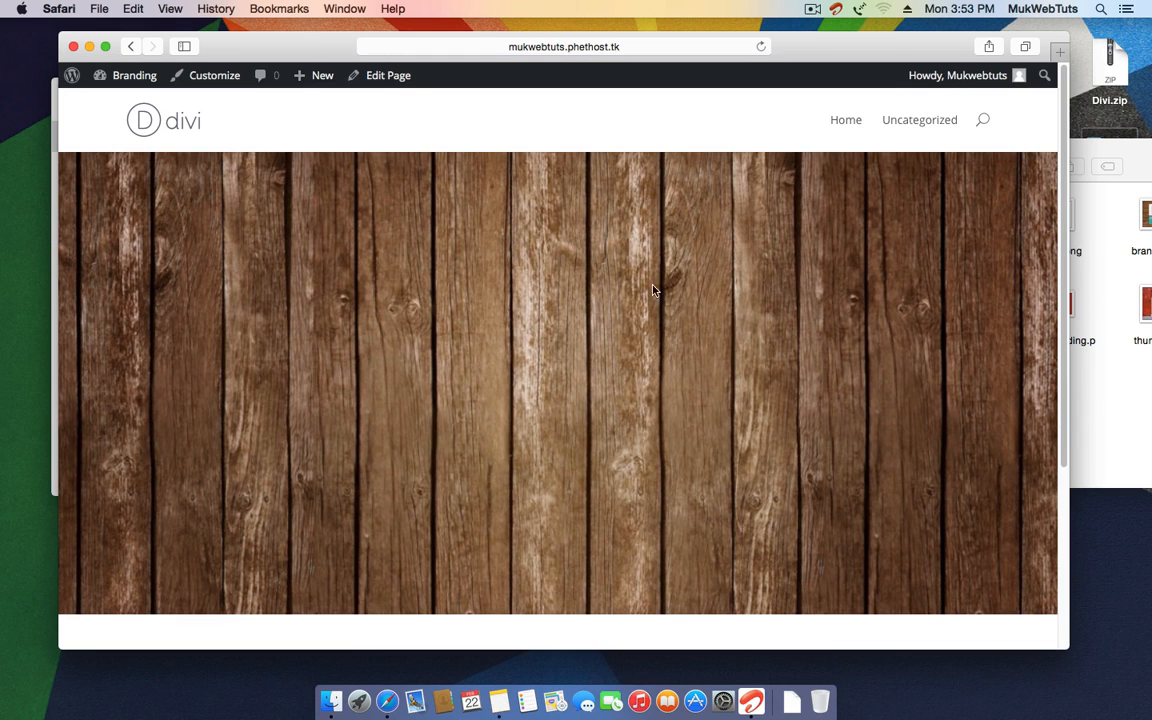
{"action": "scroll", "coordinate": [652, 295], "scroll_direction": "down", "scroll_amount": 3}
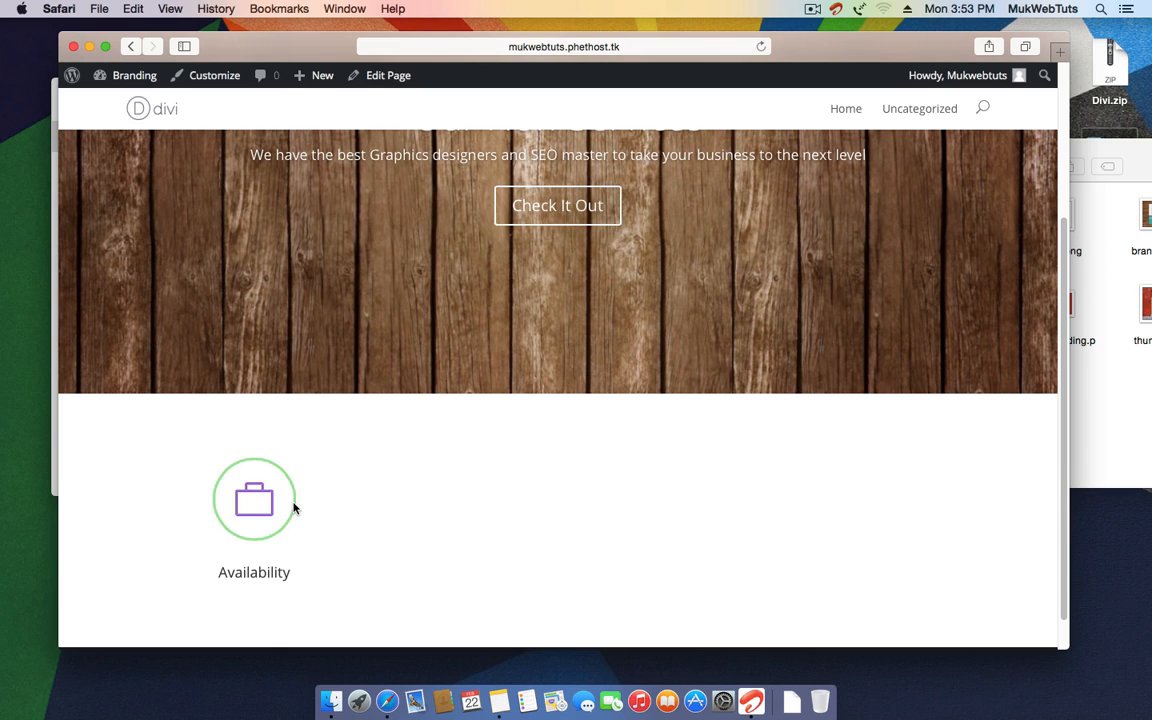
{"action": "scroll", "coordinate": [294, 508], "scroll_direction": "up", "scroll_amount": 5}
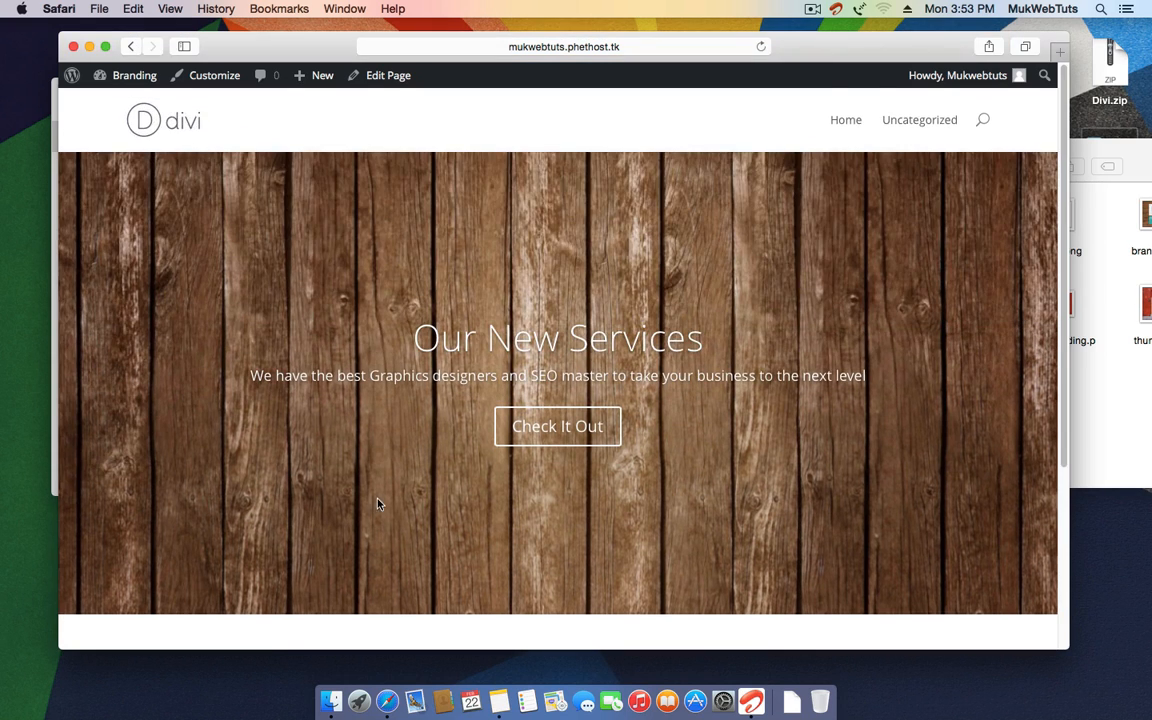
{"action": "scroll", "coordinate": [205, 505], "scroll_direction": "down", "scroll_amount": 3}
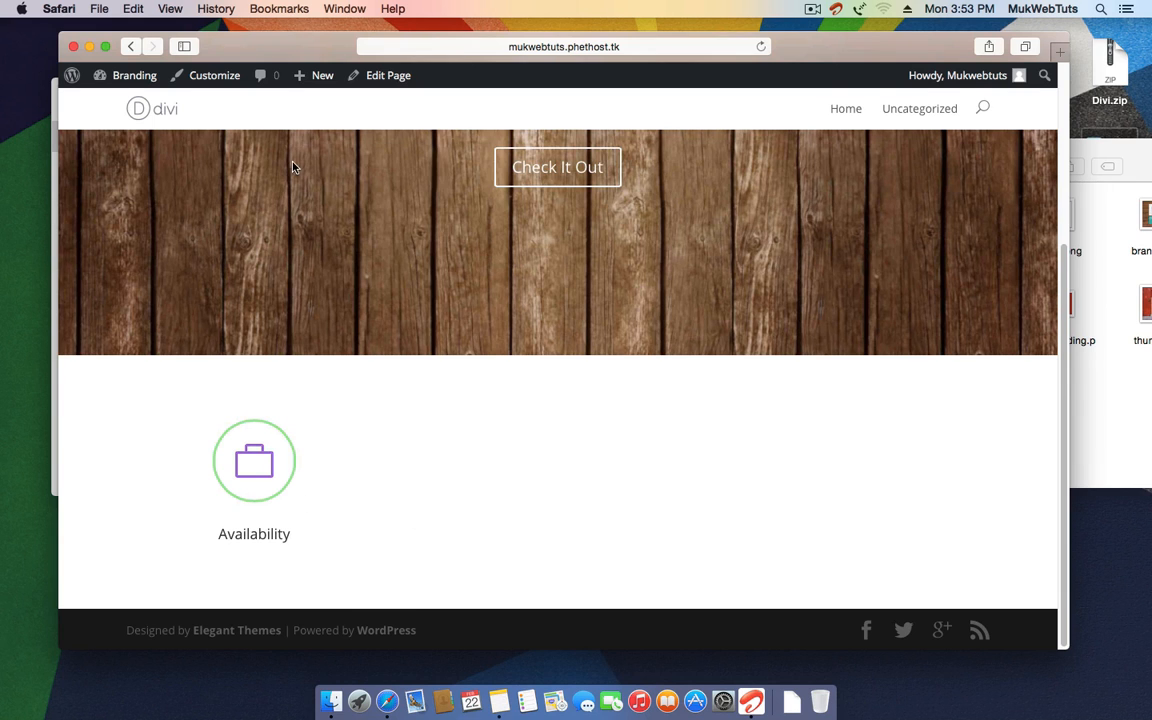
{"action": "scroll", "coordinate": [270, 150], "scroll_direction": "up", "scroll_amount": 3}
{"action": "left_click", "coordinate": [390, 75]}
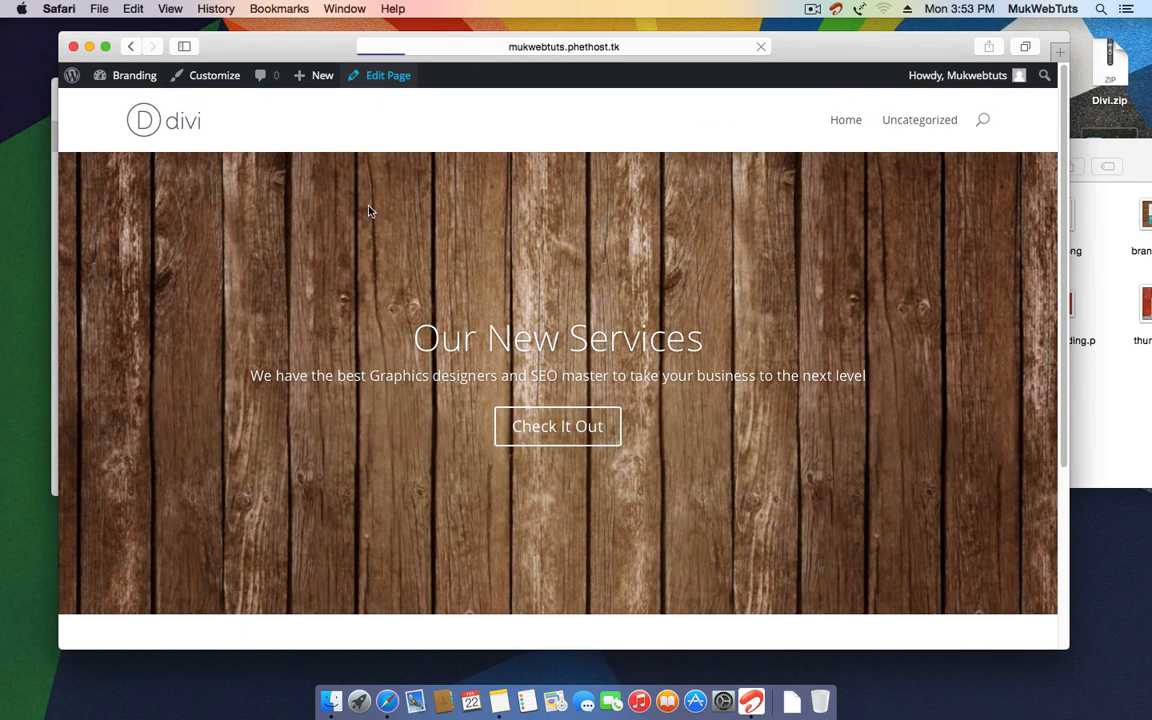
Step: Set the Availability blurb's Circle Color to near-black #1c1c1c
{"action": "scroll", "coordinate": [416, 340], "scroll_direction": "down", "scroll_amount": 3}
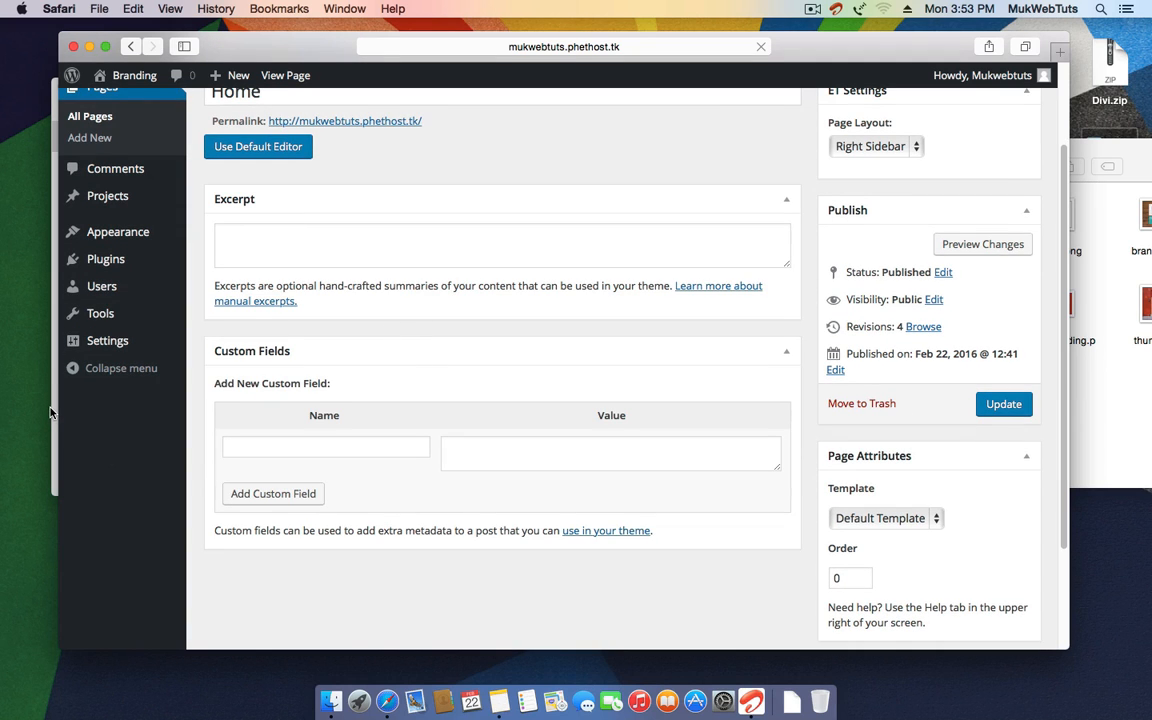
{"action": "scroll", "coordinate": [580, 288], "scroll_direction": "down", "scroll_amount": 3}
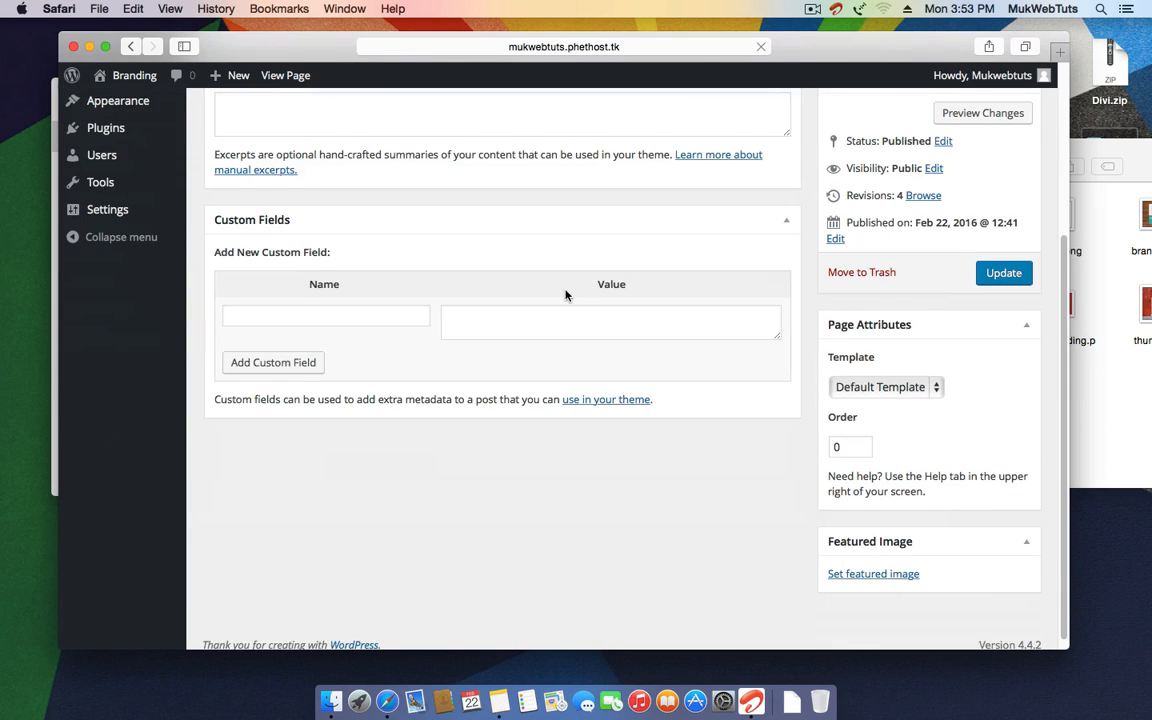
{"action": "scroll", "coordinate": [566, 291], "scroll_direction": "up", "scroll_amount": 5}
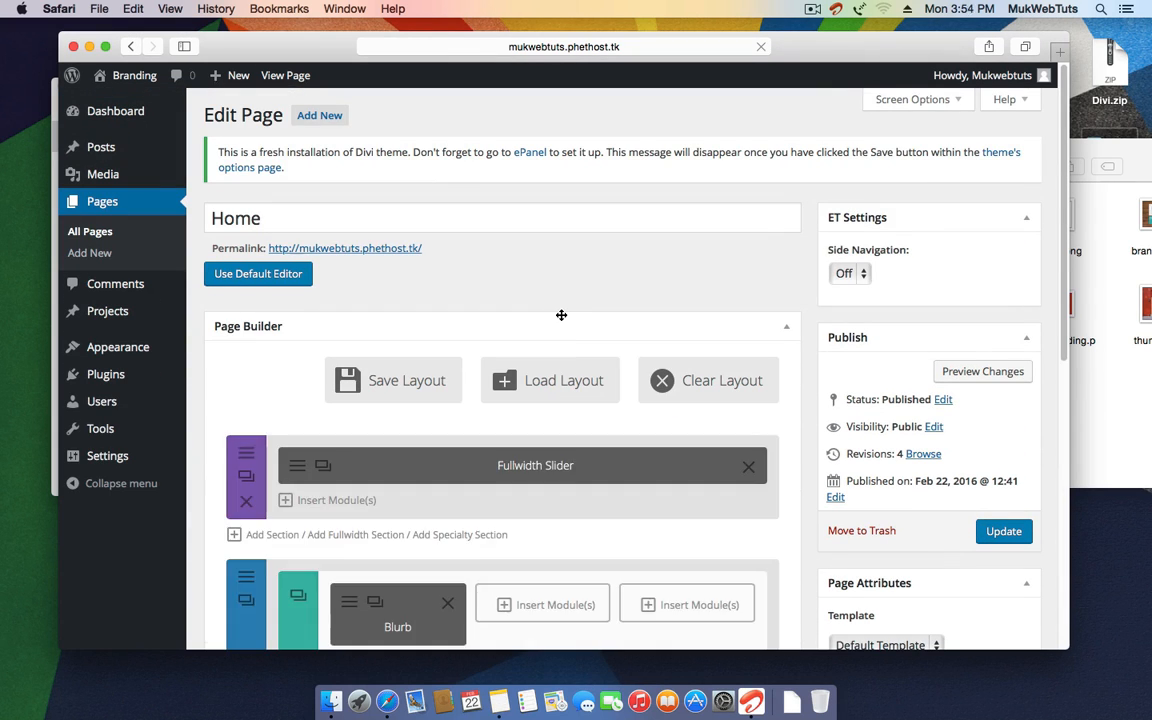
{"action": "scroll", "coordinate": [545, 334], "scroll_direction": "down", "scroll_amount": 2}
{"action": "left_click", "coordinate": [348, 545]}
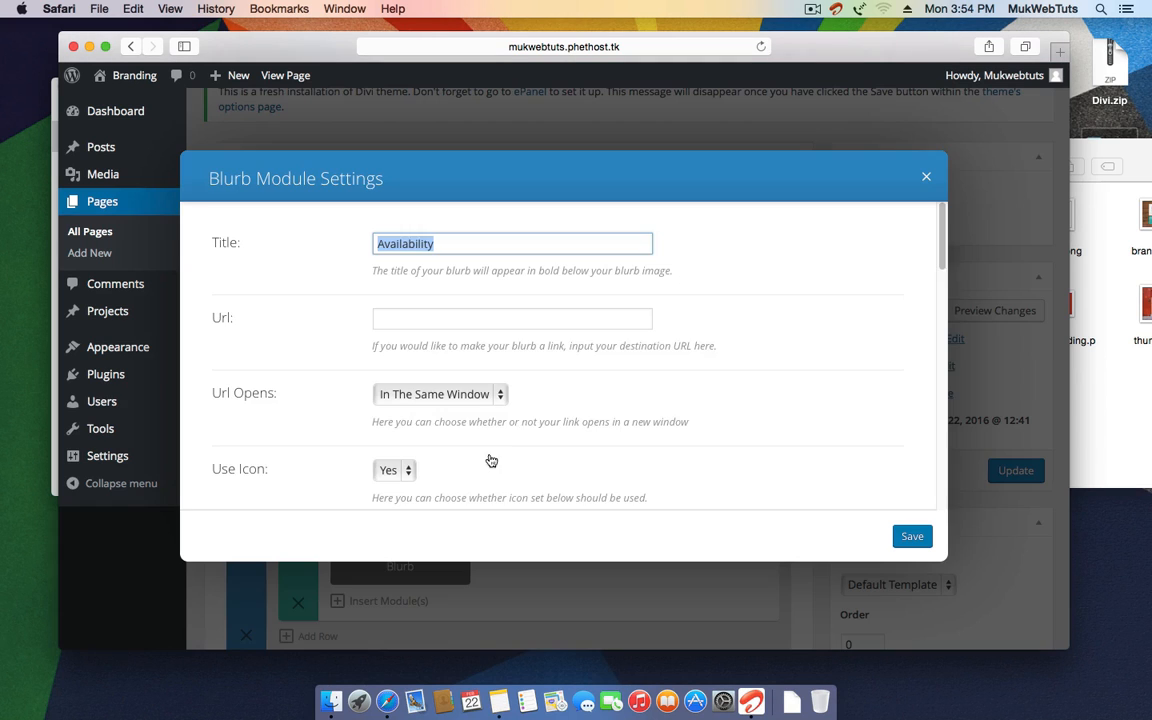
{"action": "scroll", "coordinate": [483, 298], "scroll_direction": "down", "scroll_amount": 4}
{"action": "scroll", "coordinate": [391, 318], "scroll_direction": "down", "scroll_amount": 3}
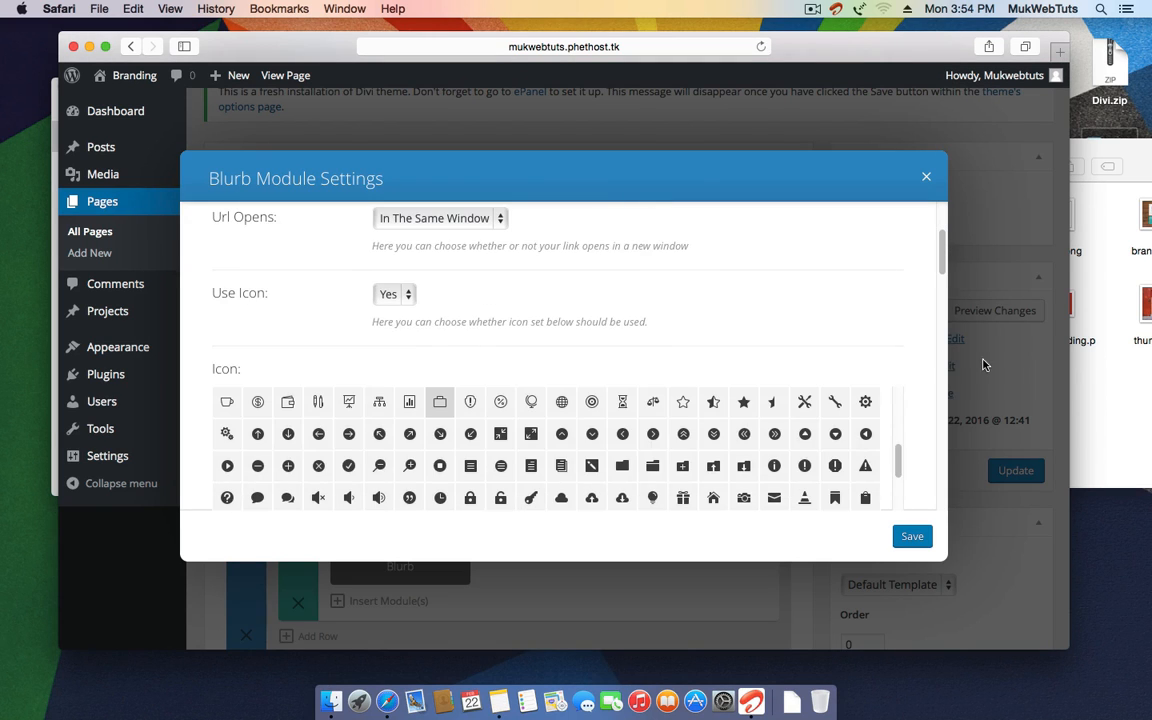
{"action": "scroll", "coordinate": [616, 386], "scroll_direction": "down", "scroll_amount": 5}
{"action": "scroll", "coordinate": [430, 420], "scroll_direction": "down", "scroll_amount": 5}
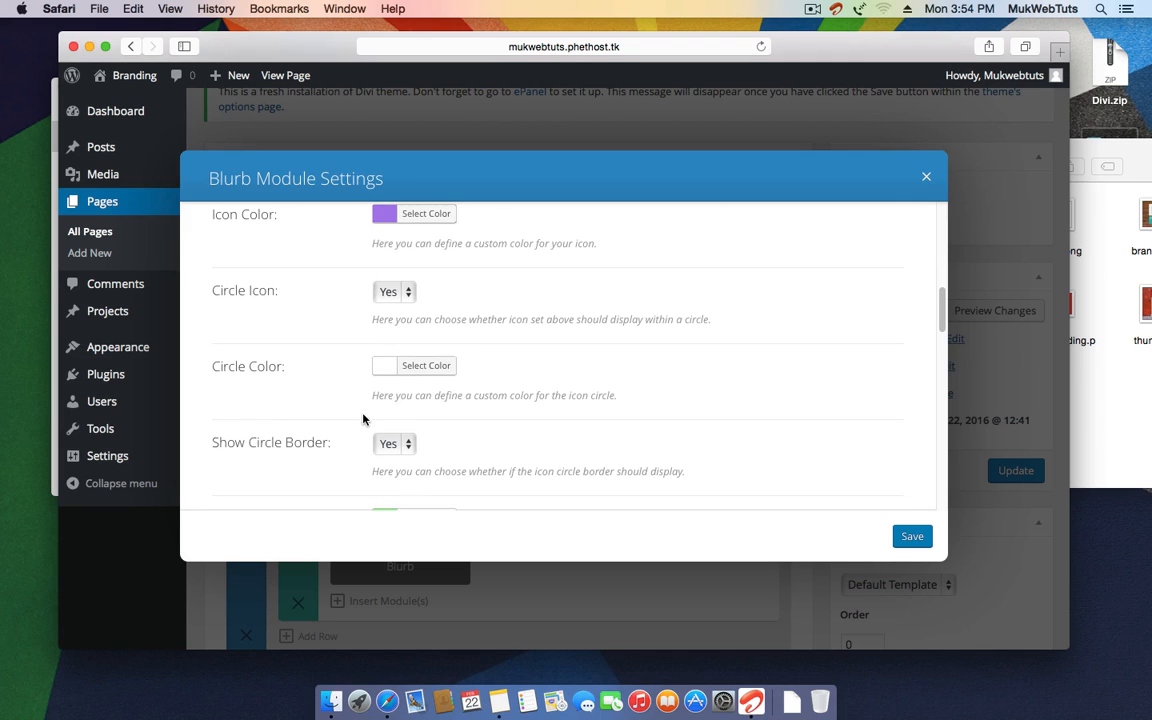
{"action": "left_click", "coordinate": [384, 367]}
{"action": "scroll", "coordinate": [273, 377], "scroll_direction": "down", "scroll_amount": 2}
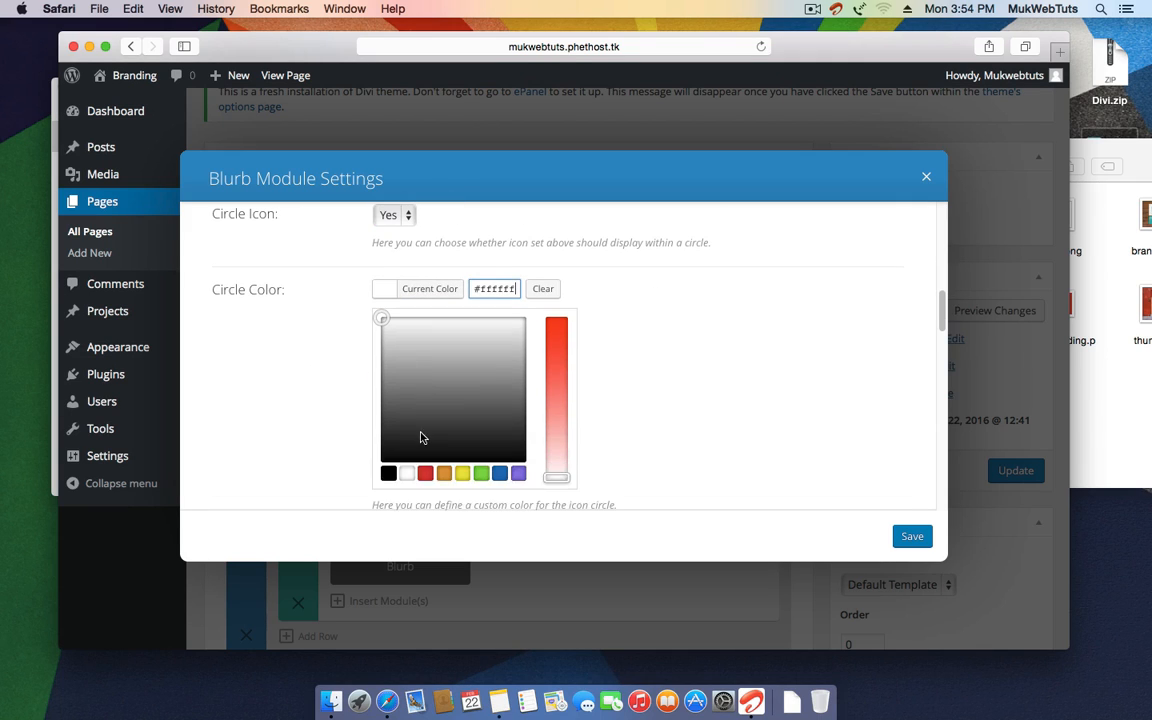
{"action": "mouse_move", "coordinate": [384, 436]}
{"action": "left_mouse_down"}
{"action": "mouse_move", "coordinate": [406, 419]}
{"action": "mouse_move", "coordinate": [375, 432]}
{"action": "mouse_move", "coordinate": [393, 442]}
{"action": "mouse_move", "coordinate": [380, 446]}
{"action": "left_mouse_up"}
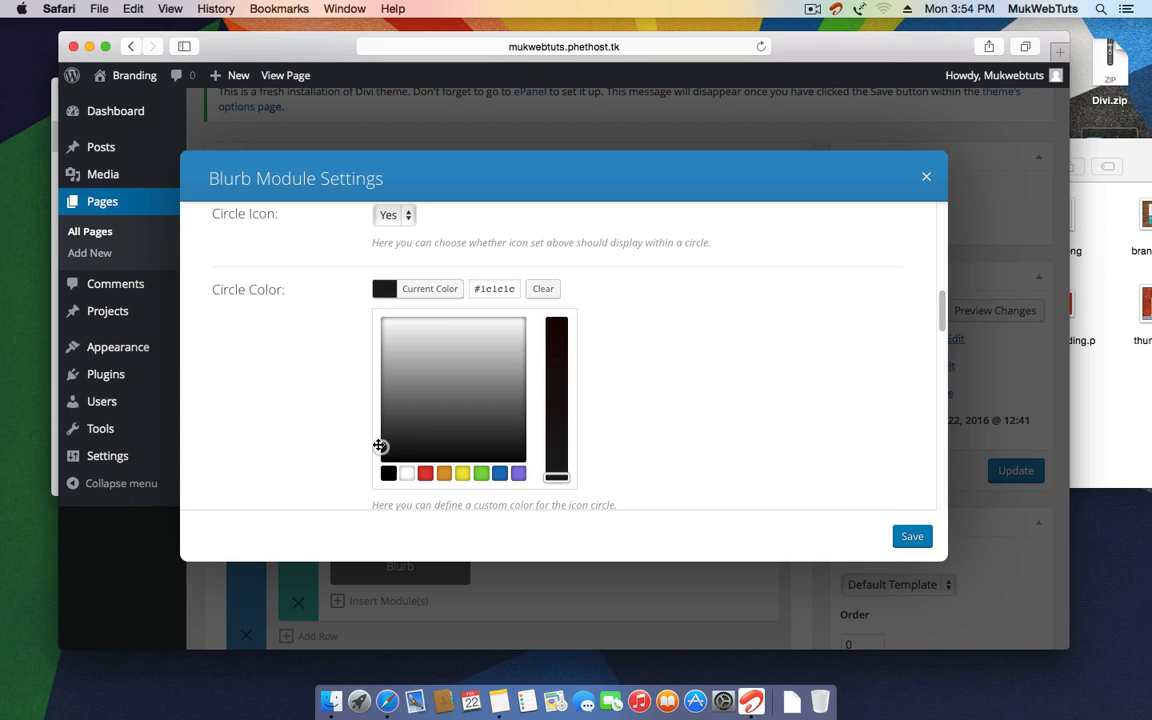
Step: Save the blurb, update the Home page, and view the live site
{"action": "left_click", "coordinate": [900, 538]}
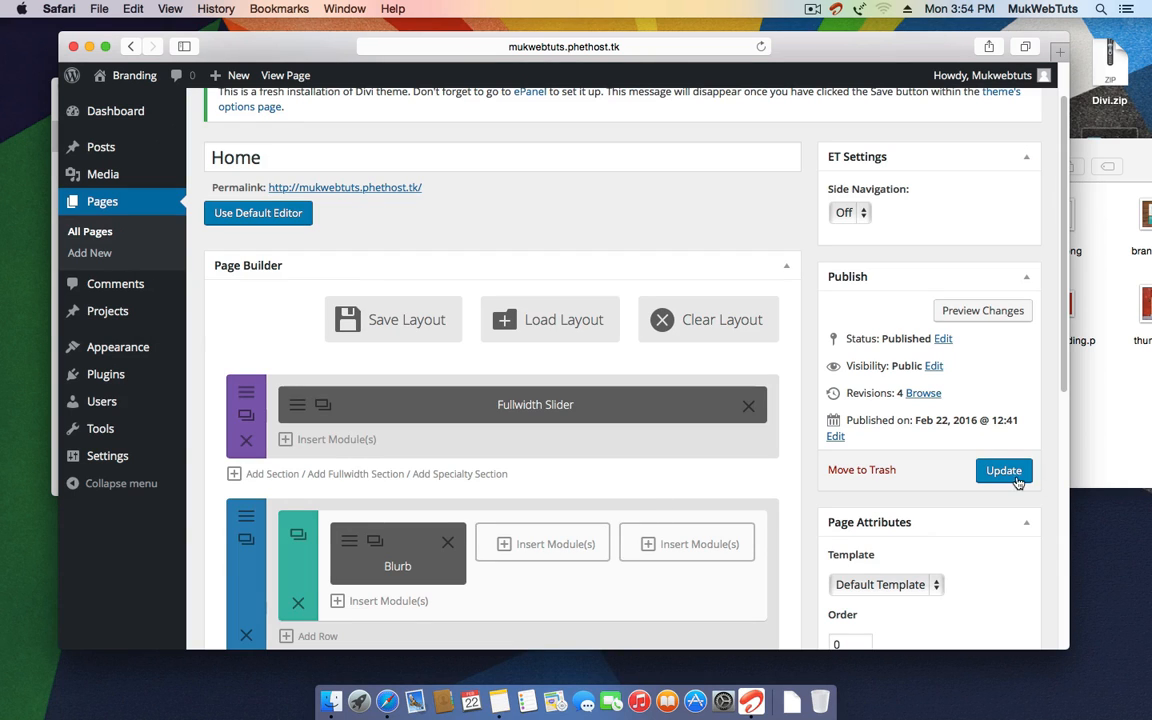
{"action": "left_click", "coordinate": [998, 474]}
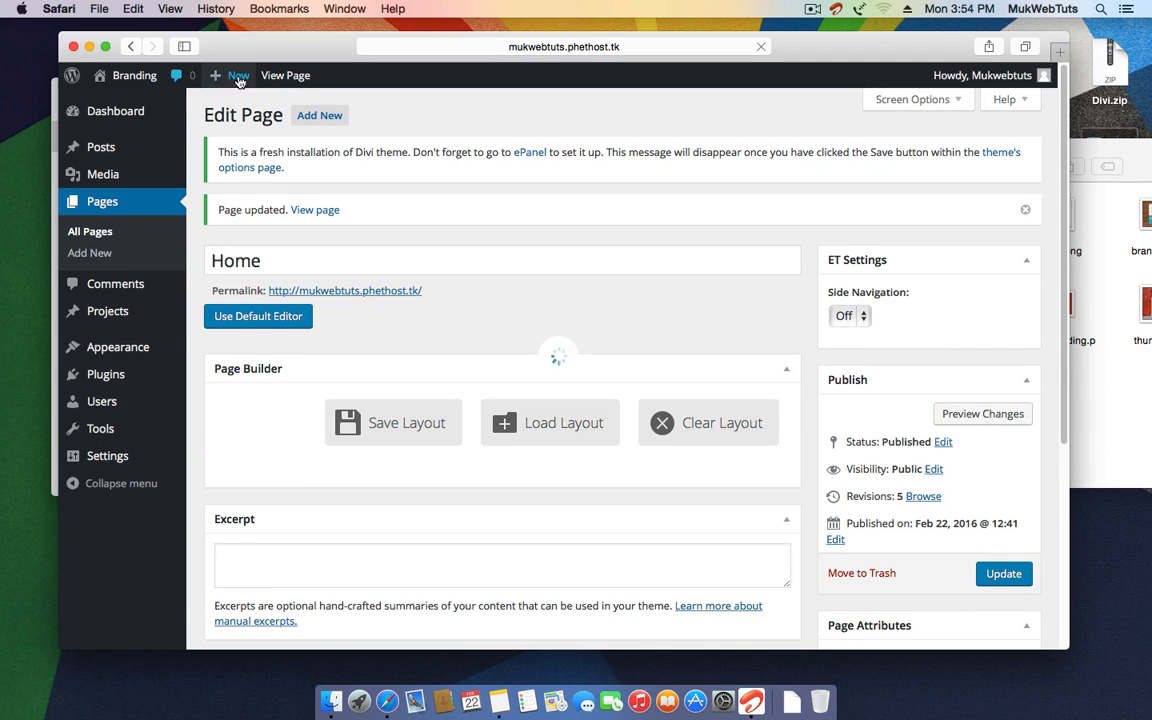
{"action": "left_click", "coordinate": [296, 75]}
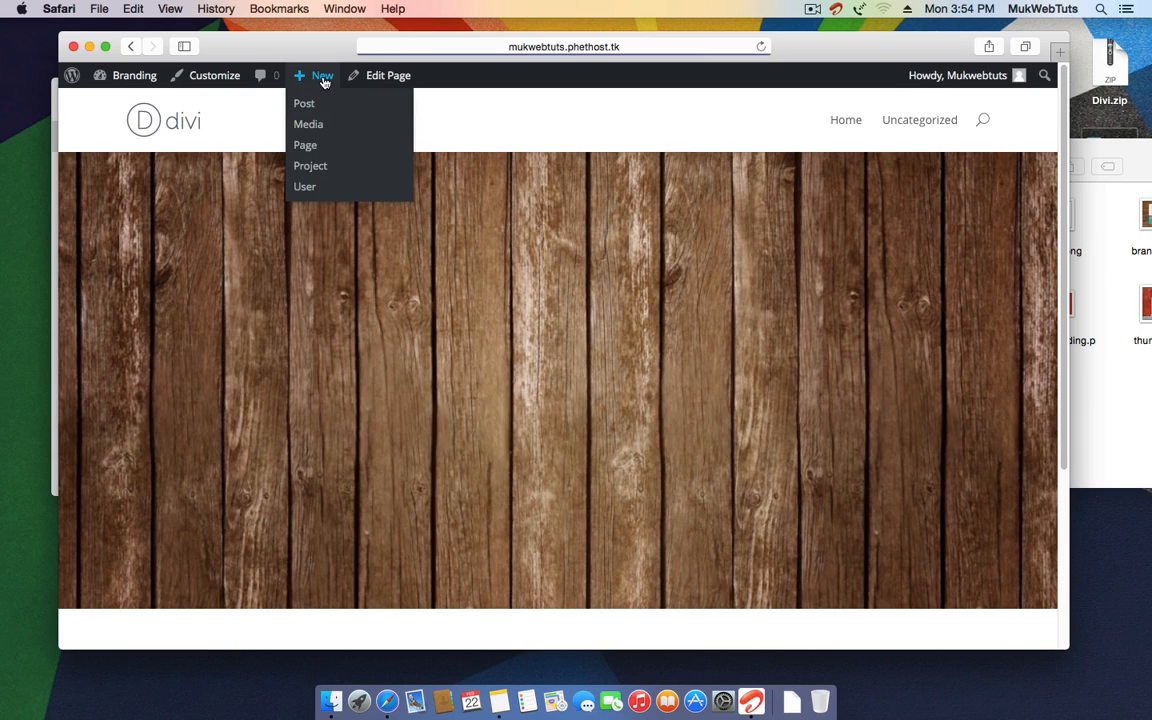
Step: Change the blurb's Circle Color back to white #ffffff and save the blurb settings
{"action": "scroll", "coordinate": [672, 267], "scroll_direction": "down", "scroll_amount": 5}
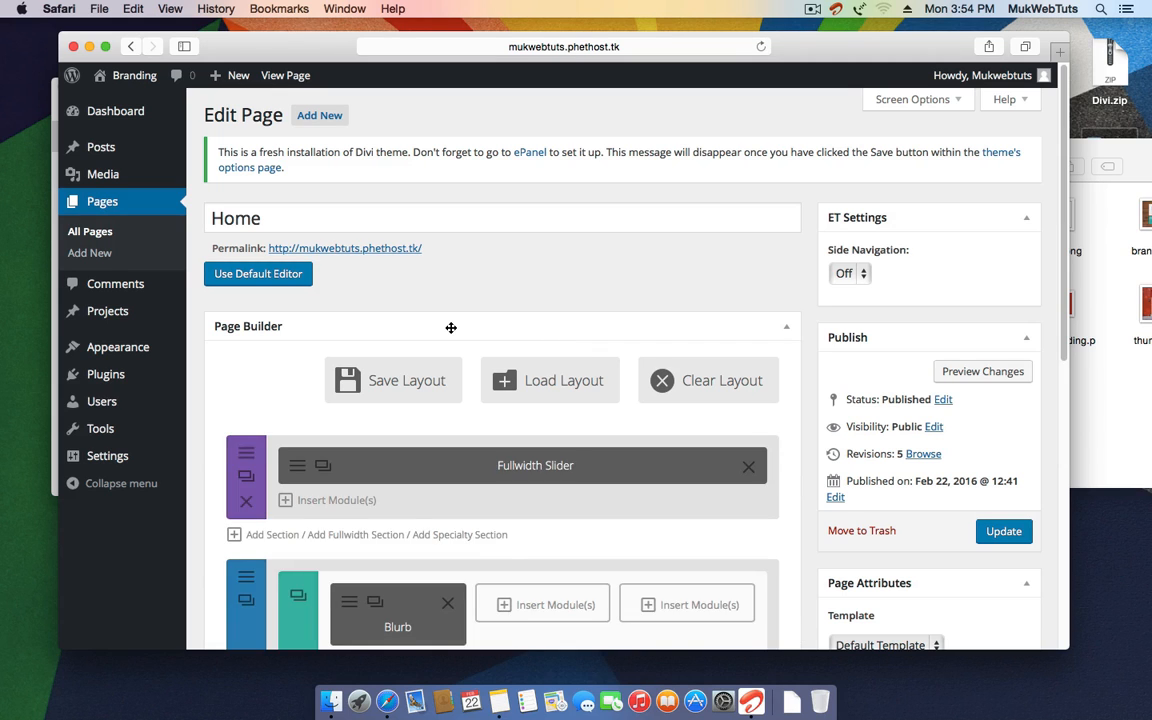
{"action": "scroll", "coordinate": [486, 607], "scroll_direction": "down", "scroll_amount": 2}
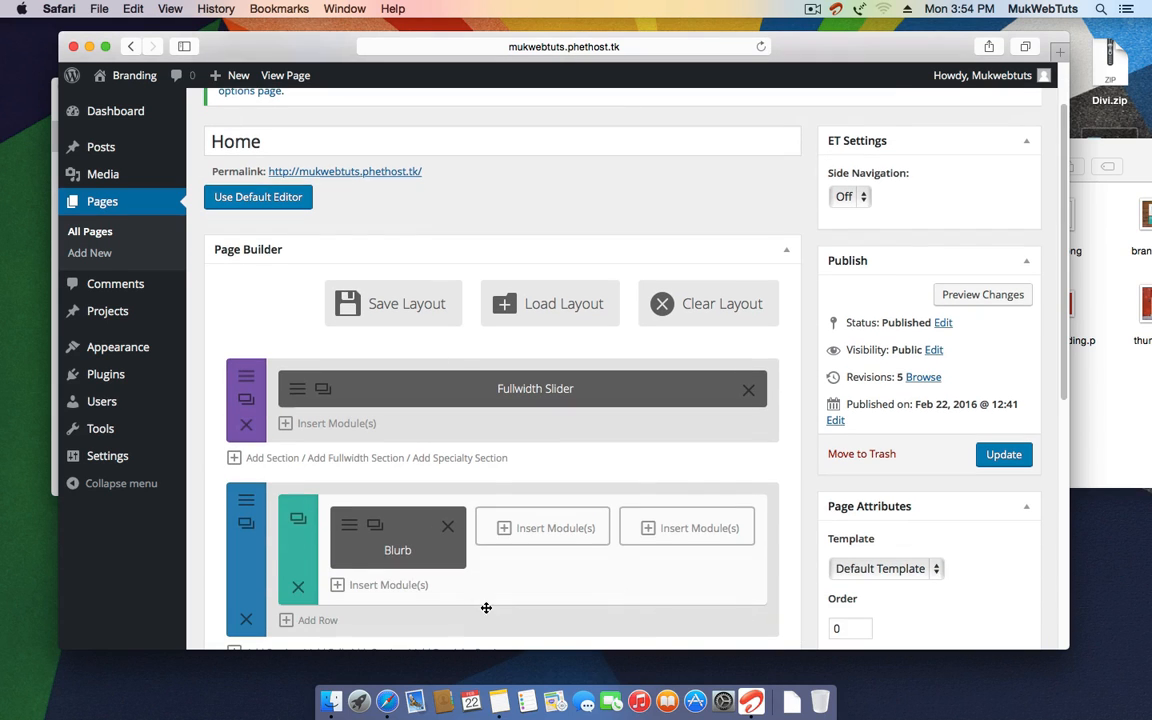
{"action": "left_click", "coordinate": [349, 537]}
{"action": "scroll", "coordinate": [418, 395], "scroll_direction": "down", "scroll_amount": 3}
{"action": "scroll", "coordinate": [920, 427], "scroll_direction": "down", "scroll_amount": 3}
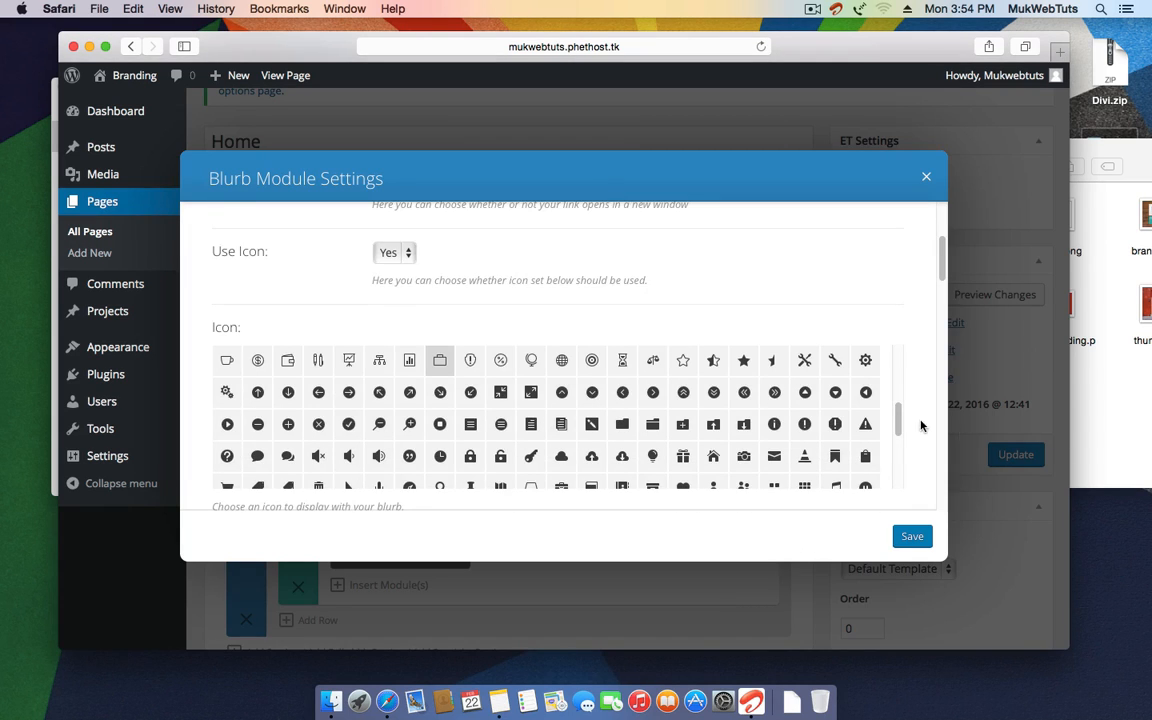
{"action": "scroll", "coordinate": [887, 429], "scroll_direction": "down", "scroll_amount": 8}
{"action": "scroll", "coordinate": [477, 399], "scroll_direction": "down", "scroll_amount": 5}
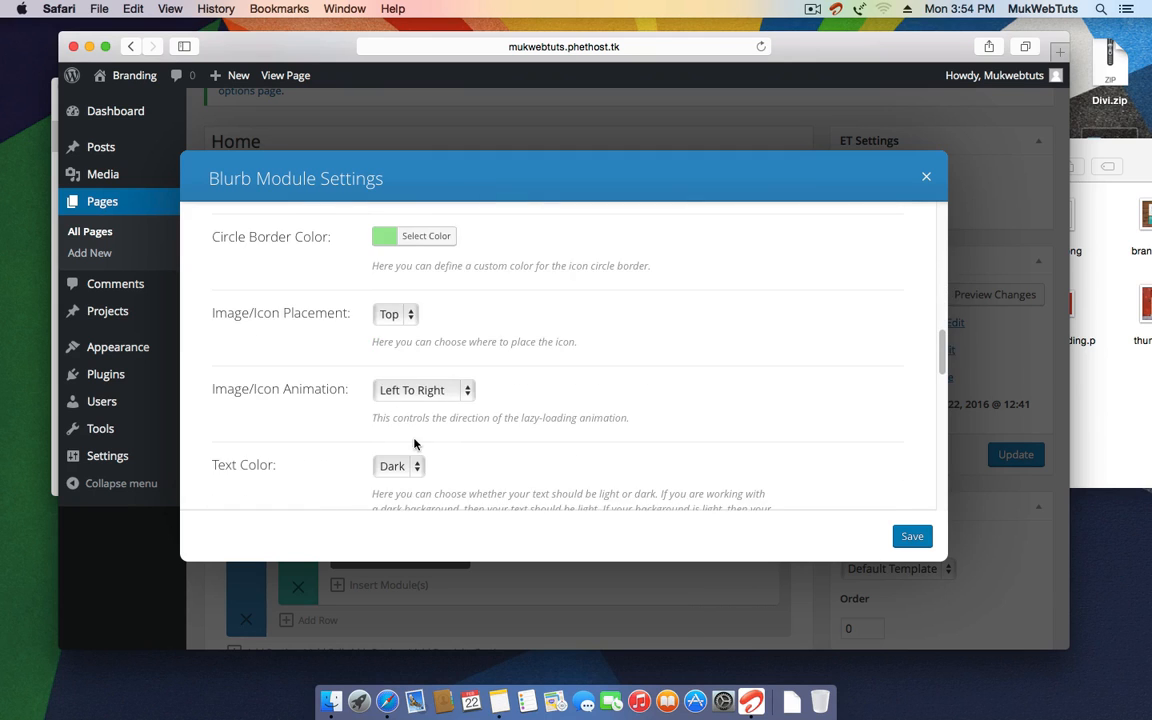
{"action": "scroll", "coordinate": [411, 432], "scroll_direction": "up", "scroll_amount": 10}
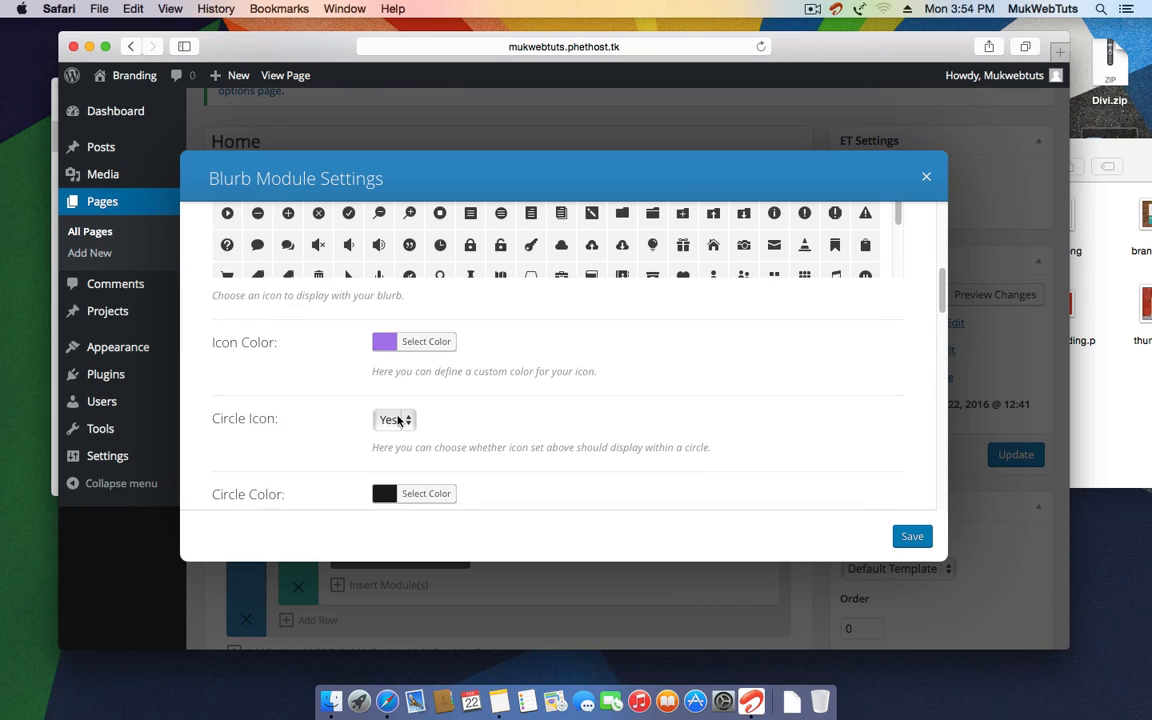
{"action": "left_click", "coordinate": [393, 494]}
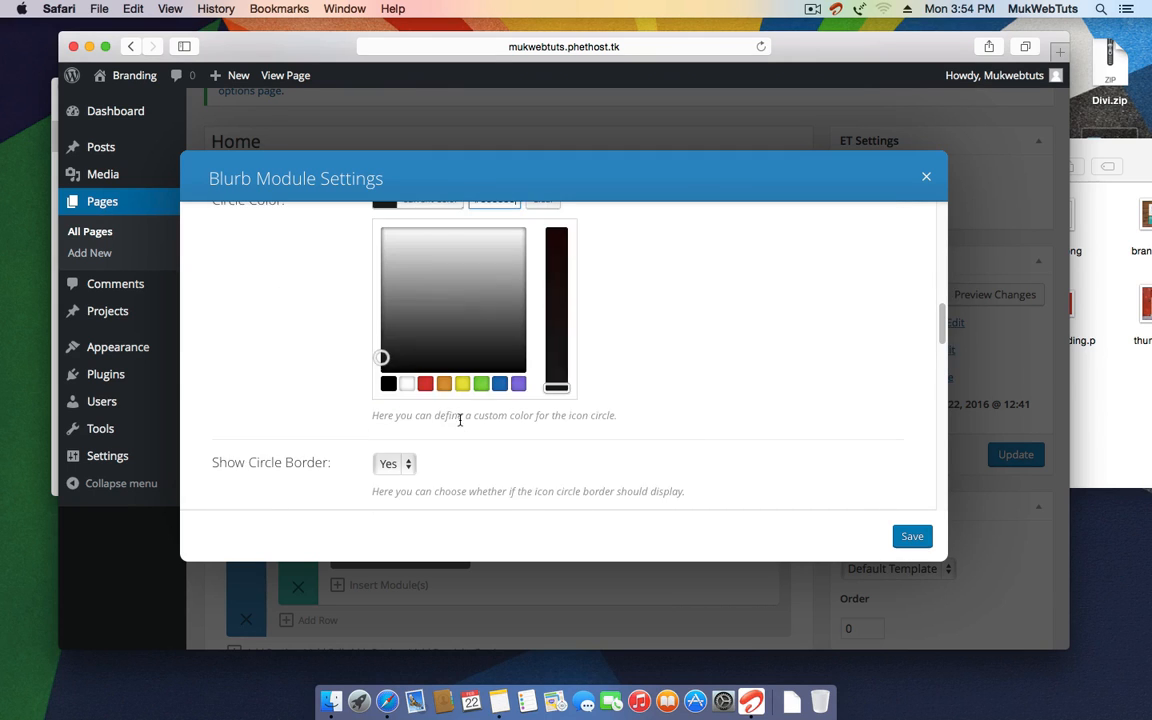
{"action": "left_click", "coordinate": [406, 385]}
{"action": "scroll", "coordinate": [589, 396], "scroll_direction": "up", "scroll_amount": 2}
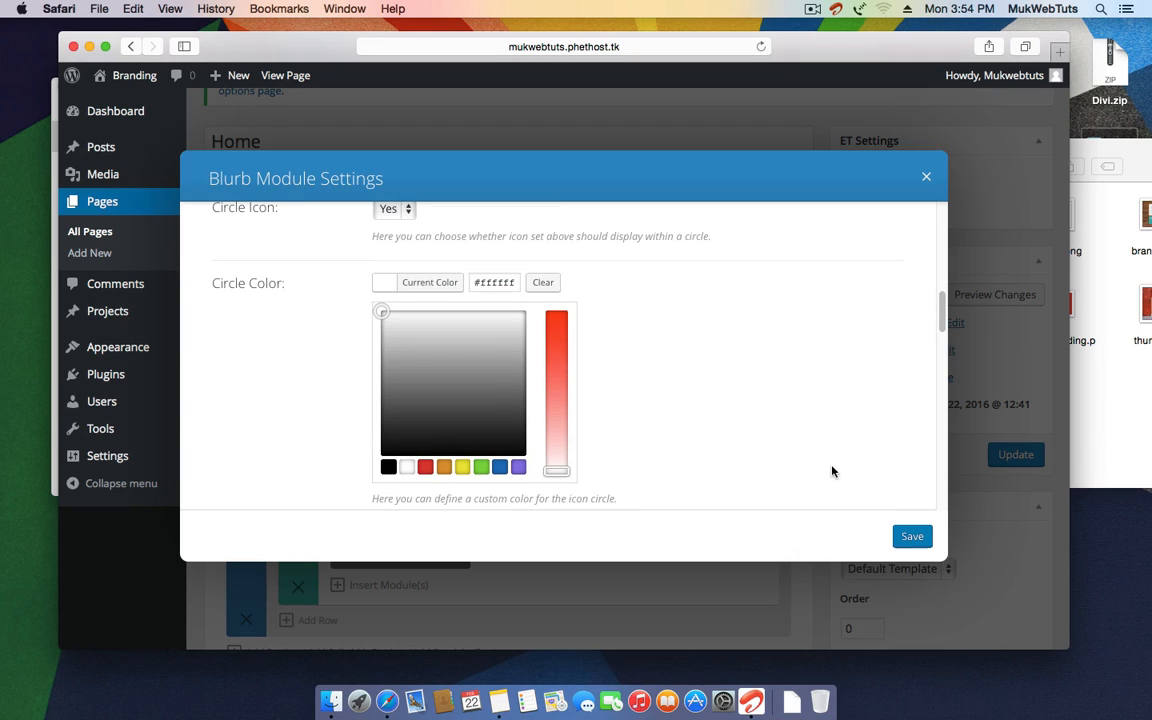
{"action": "left_click", "coordinate": [912, 537]}
Step: Open the Branding reference site in a new tab and select its Availability paragraph text
{"action": "left_click", "coordinate": [1061, 53]}
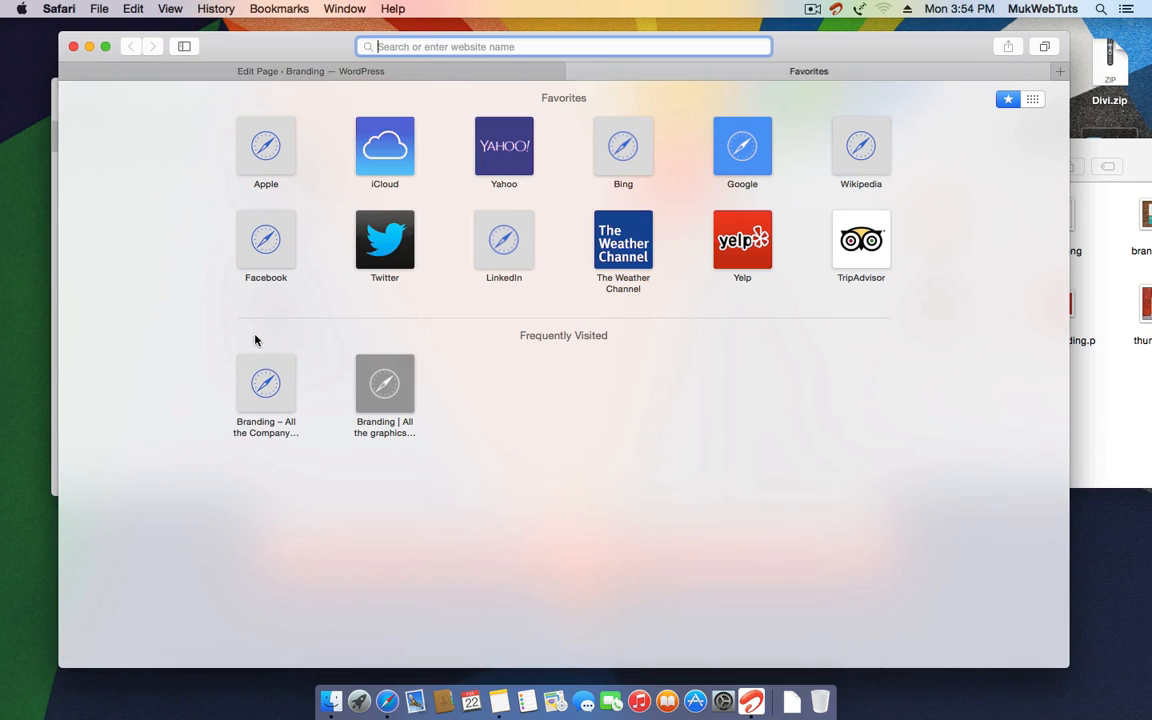
{"action": "left_click", "coordinate": [380, 385]}
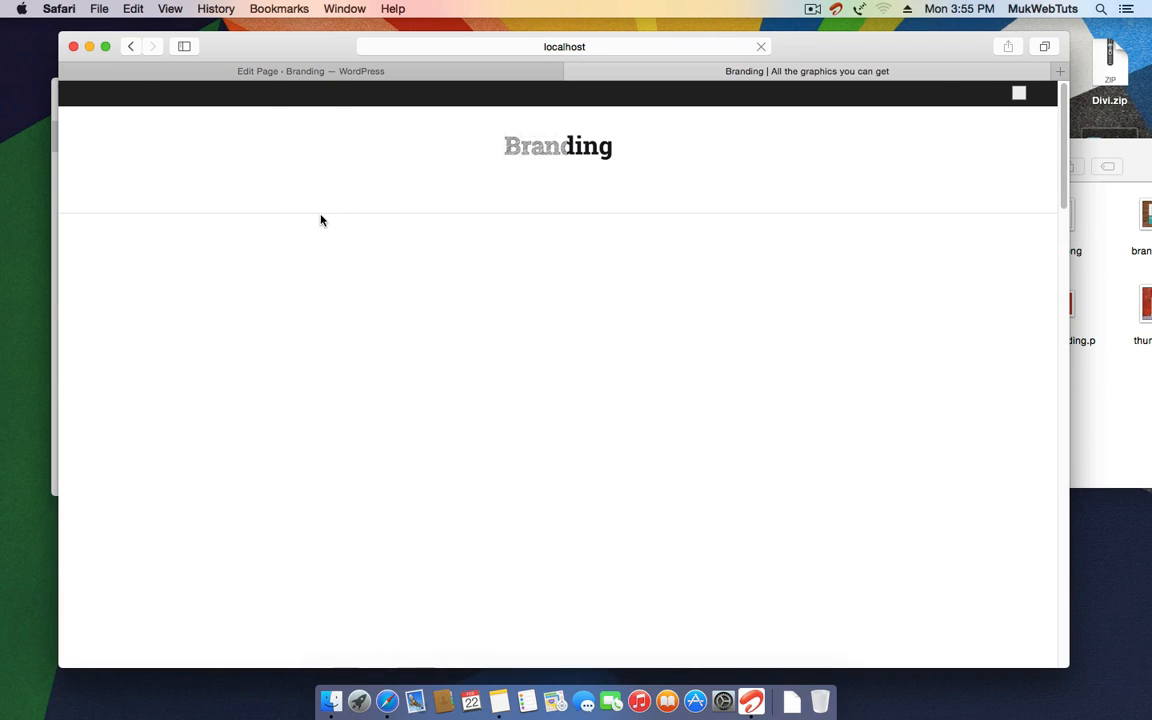
{"action": "scroll", "coordinate": [300, 305], "scroll_direction": "down", "scroll_amount": 5}
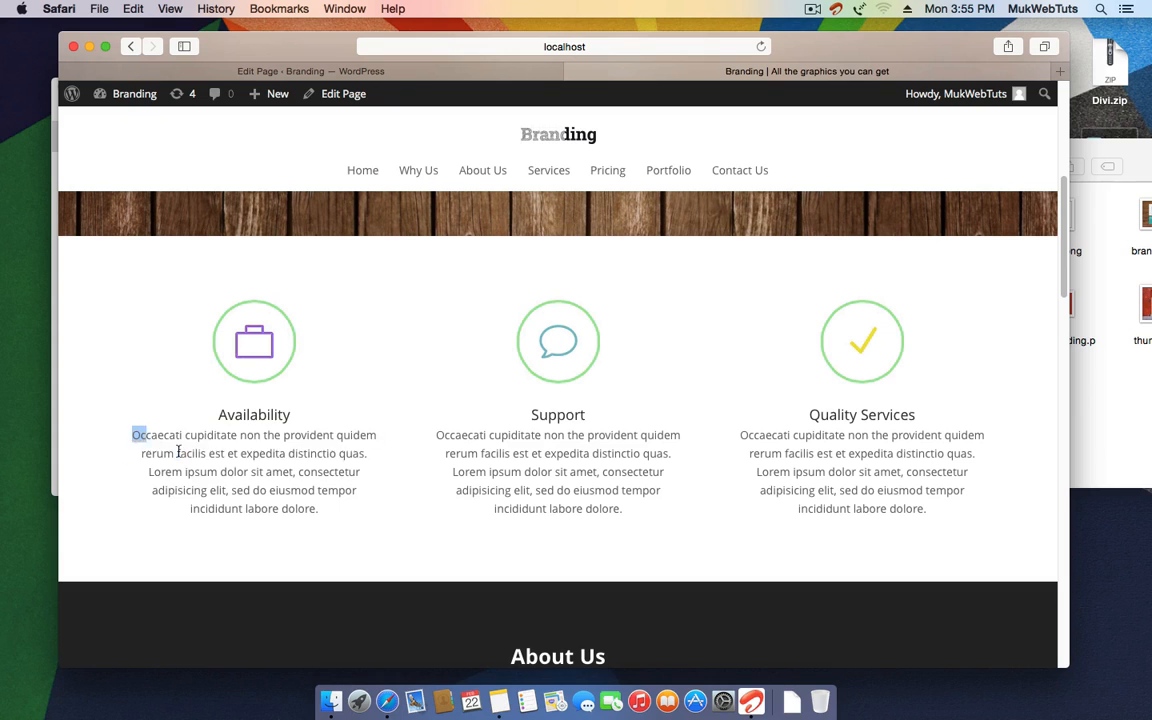
{"action": "left_click_drag", "start_coordinate": [178, 452], "coordinate": [355, 519]}
{"action": "key", "text": "super+c"}
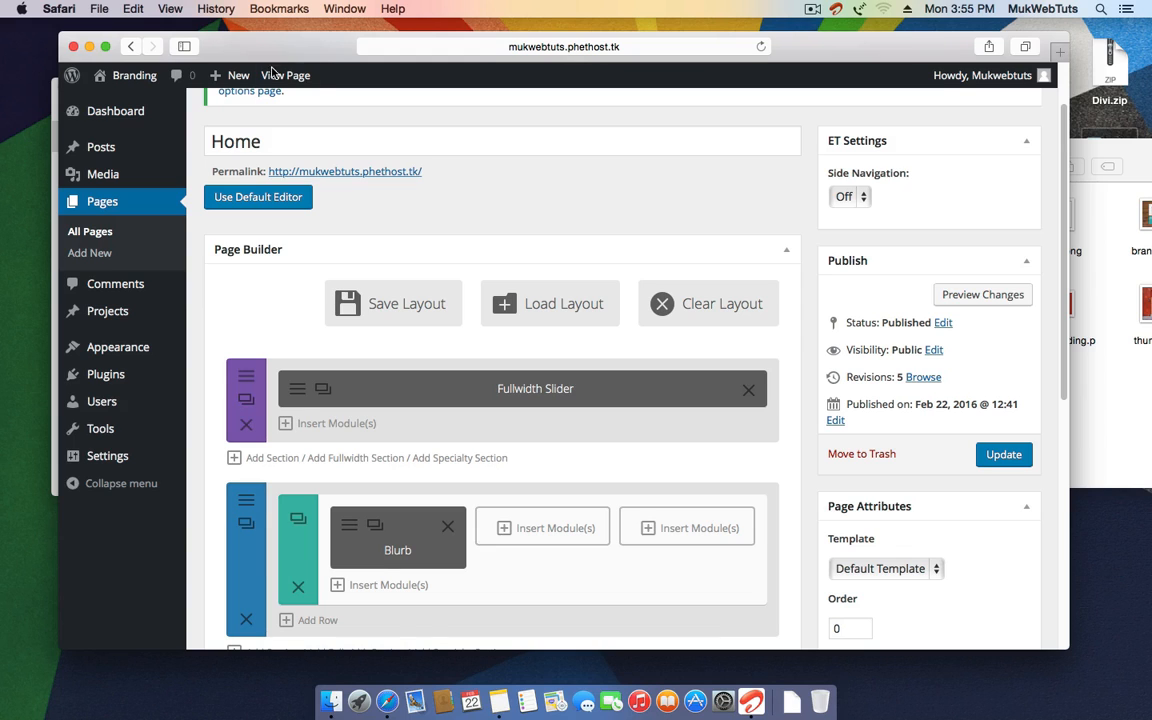
{"action": "scroll", "coordinate": [309, 437], "scroll_direction": "down", "scroll_amount": 1}
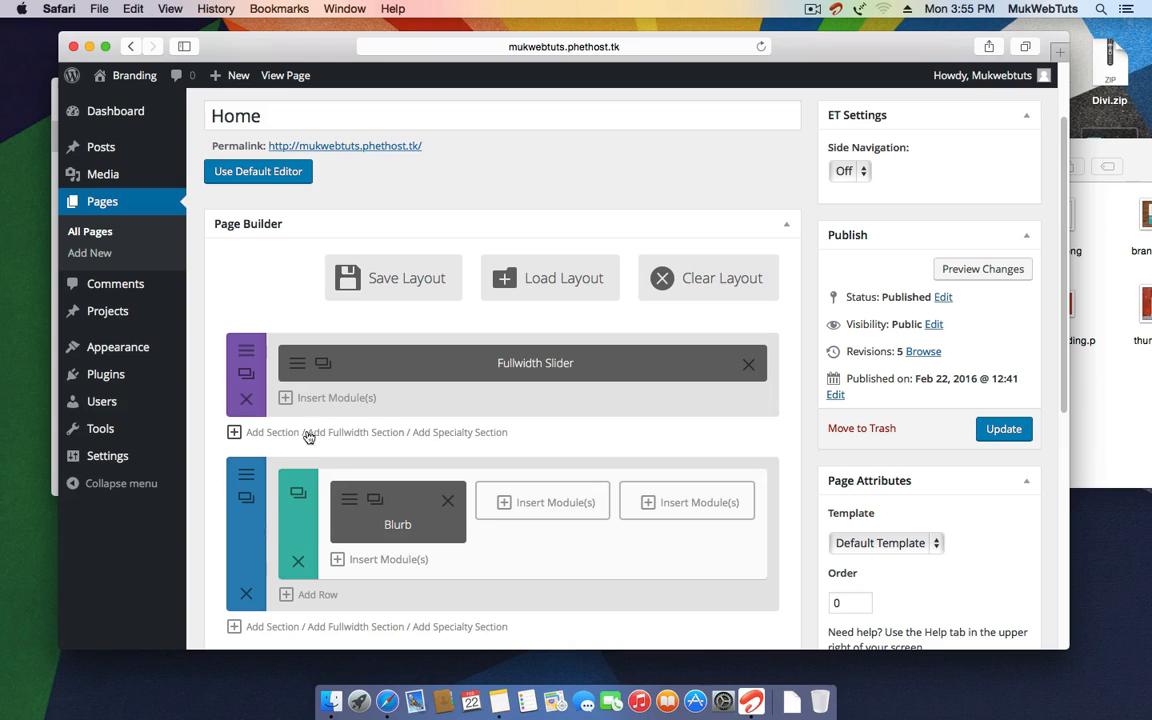
Step: Paste the copied lorem ipsum paragraph into the Availability blurb's content and save it
{"action": "left_click", "coordinate": [347, 505]}
{"action": "scroll", "coordinate": [445, 440], "scroll_direction": "down", "scroll_amount": 4}
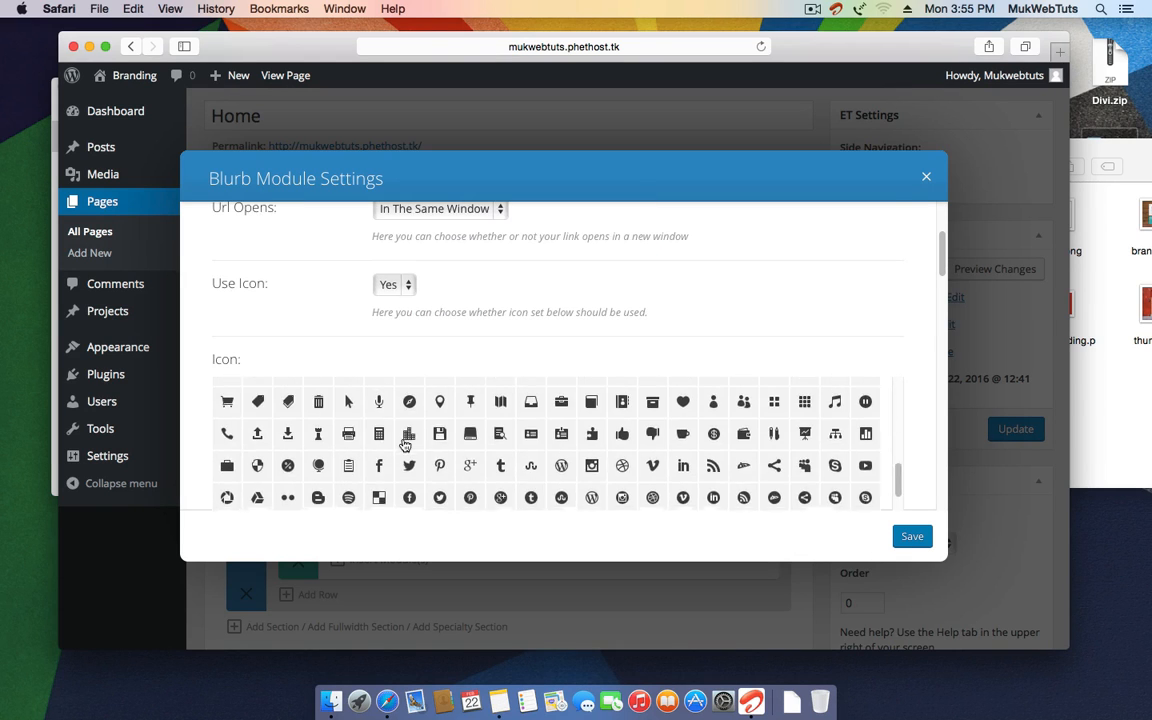
{"action": "scroll", "coordinate": [405, 445], "scroll_direction": "down", "scroll_amount": 3}
{"action": "scroll", "coordinate": [908, 401], "scroll_direction": "down", "scroll_amount": 3}
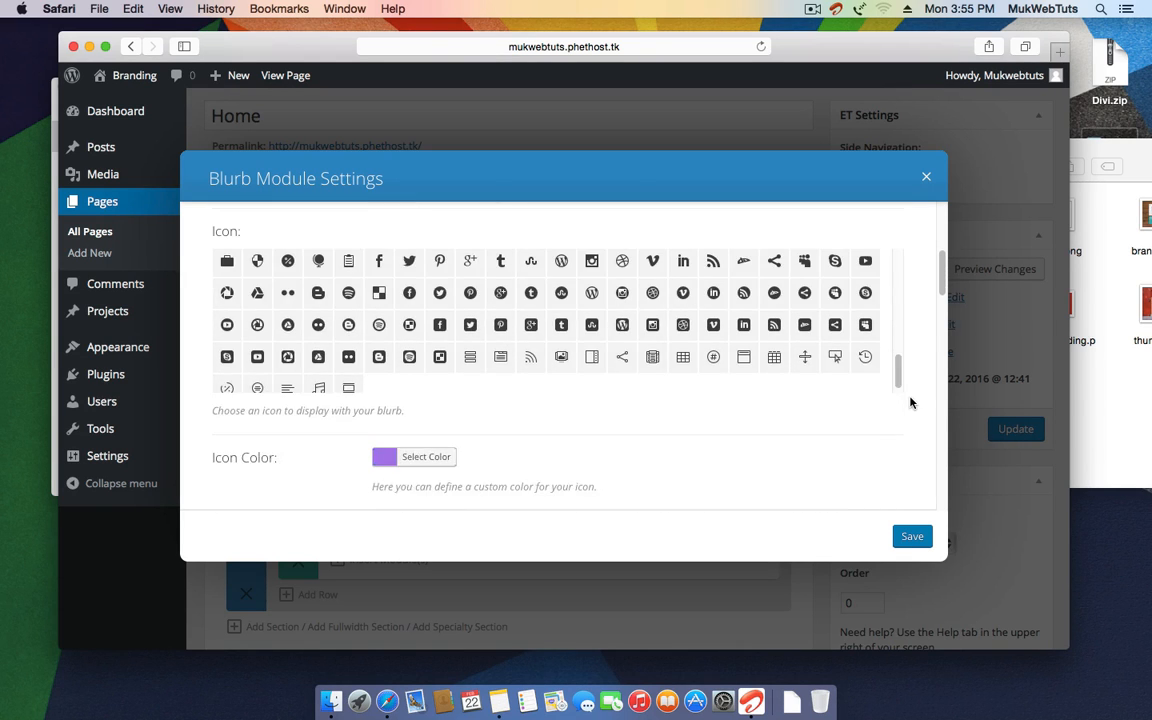
{"action": "scroll", "coordinate": [908, 401], "scroll_direction": "down", "scroll_amount": 10}
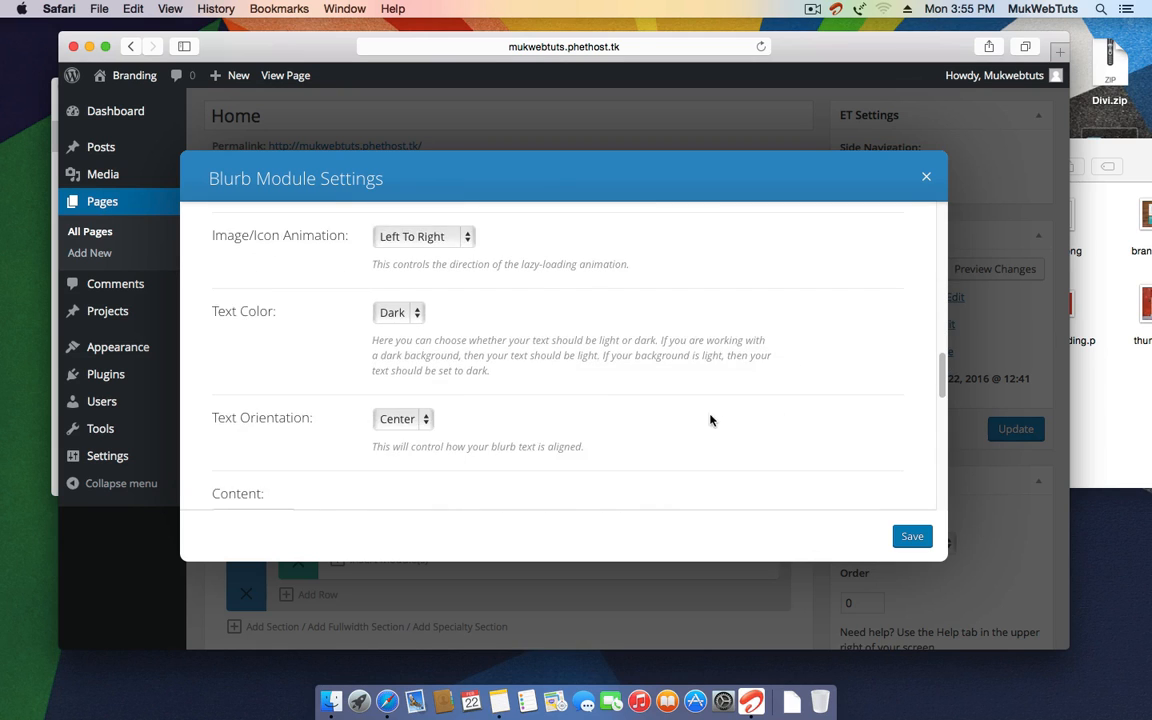
{"action": "scroll", "coordinate": [710, 420], "scroll_direction": "down", "scroll_amount": 7}
{"action": "scroll", "coordinate": [247, 352], "scroll_direction": "up", "scroll_amount": 2}
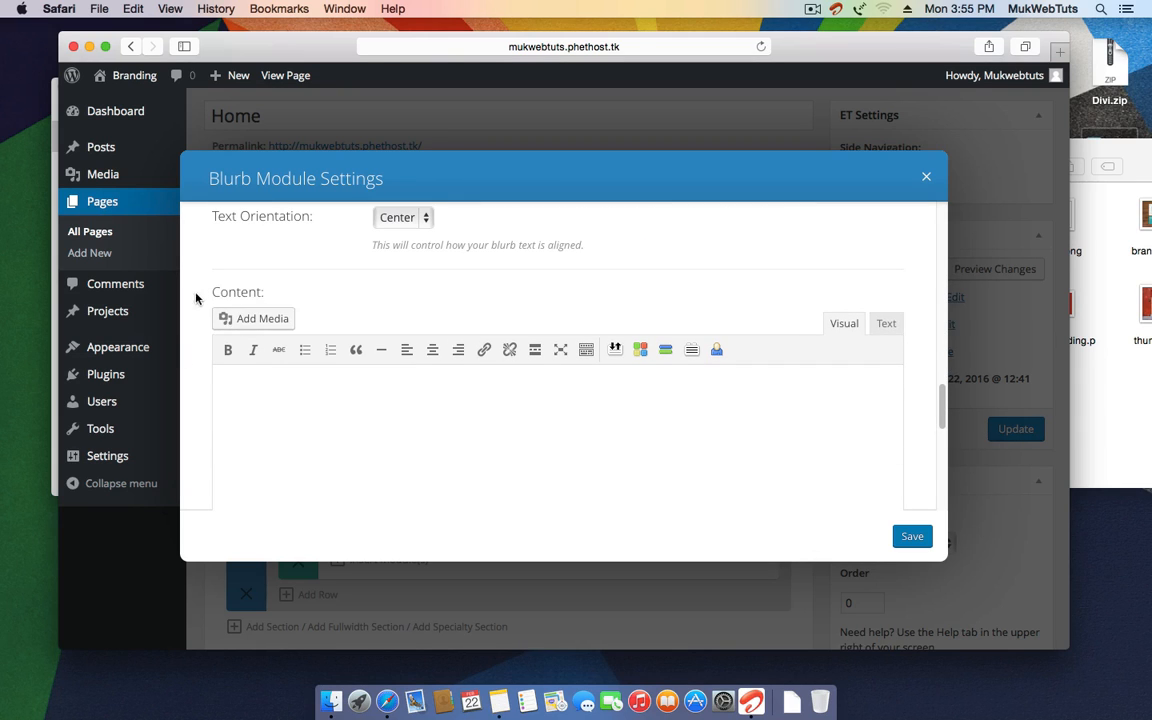
{"action": "left_click", "coordinate": [277, 432]}
{"action": "key", "text": "super+v"}
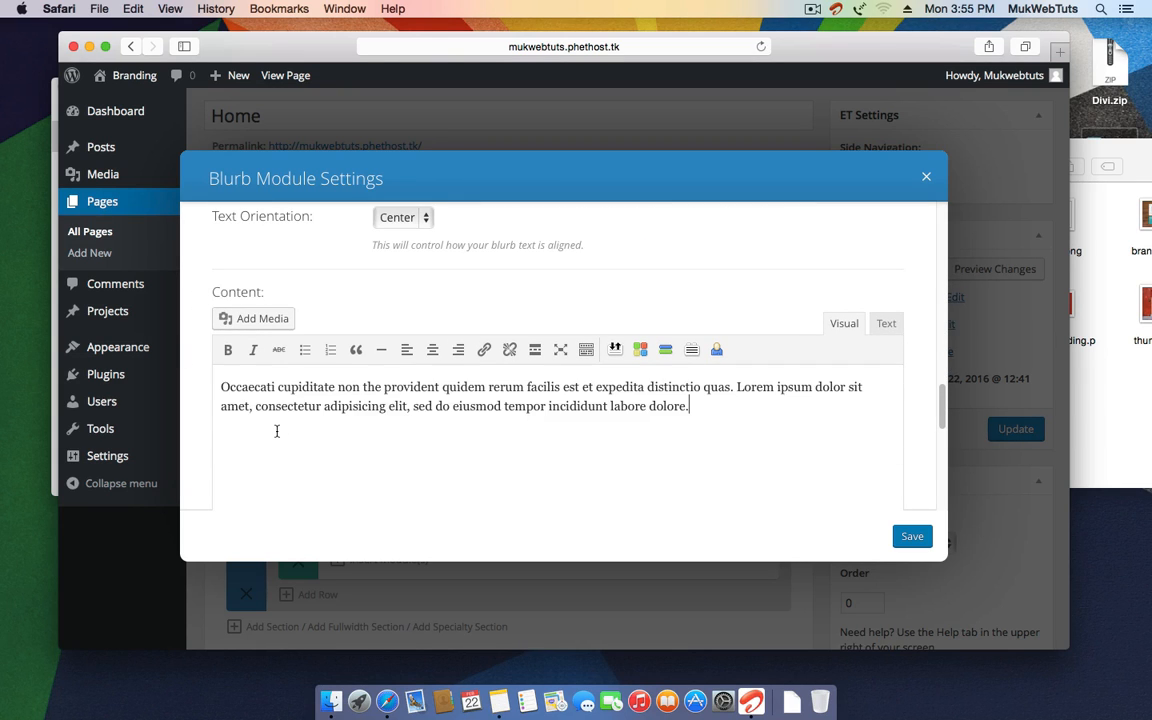
{"action": "left_click", "coordinate": [912, 536]}
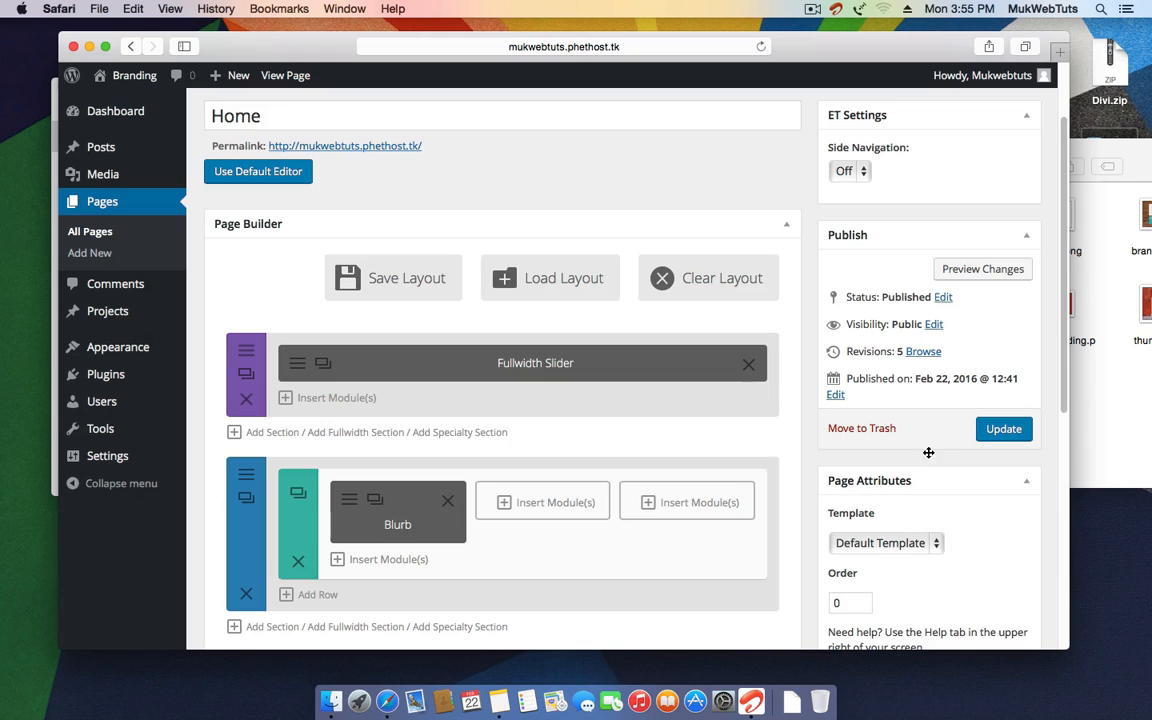
Step: Update the Home page and check the blurb on the live homepage below the wood slider
{"action": "left_click", "coordinate": [991, 440]}
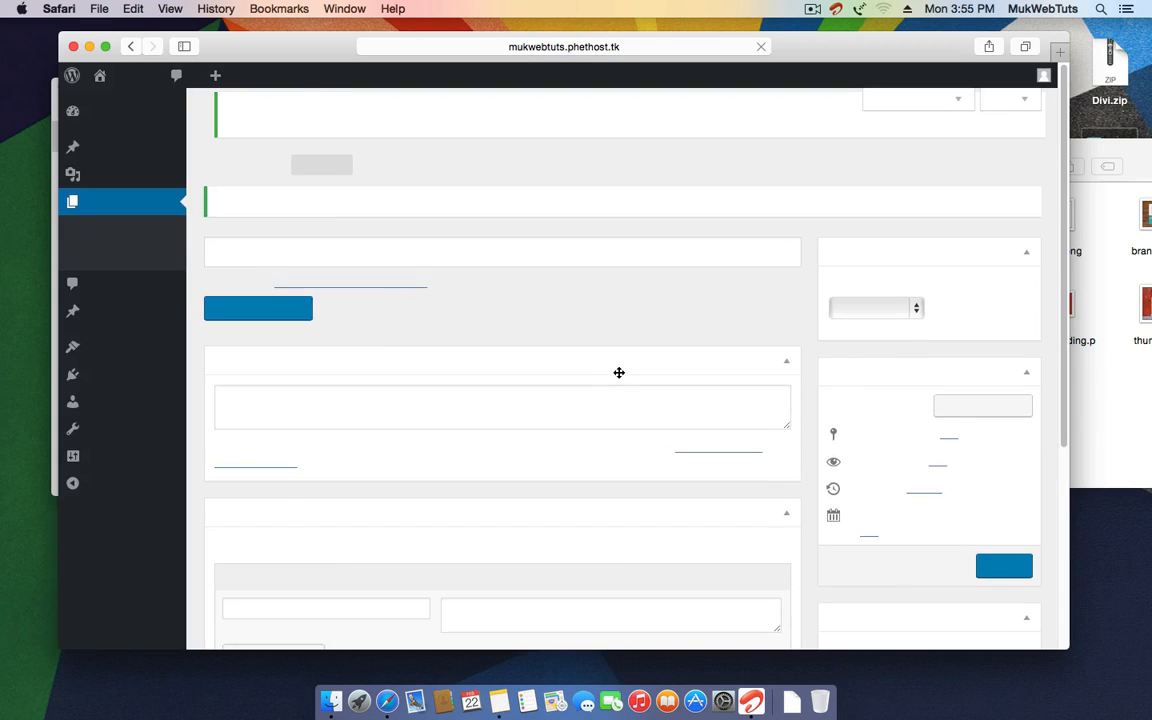
{"action": "left_click", "coordinate": [285, 80]}
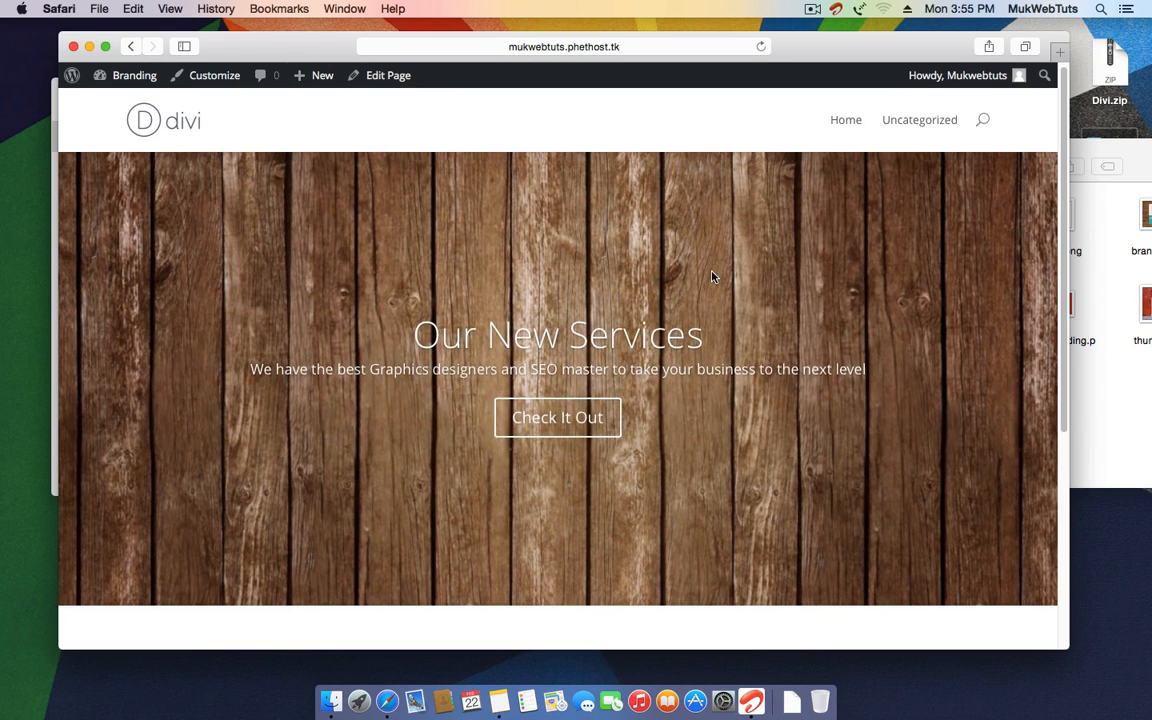
{"action": "scroll", "coordinate": [713, 273], "scroll_direction": "down", "scroll_amount": 3}
{"action": "scroll", "coordinate": [712, 273], "scroll_direction": "down", "scroll_amount": 5}
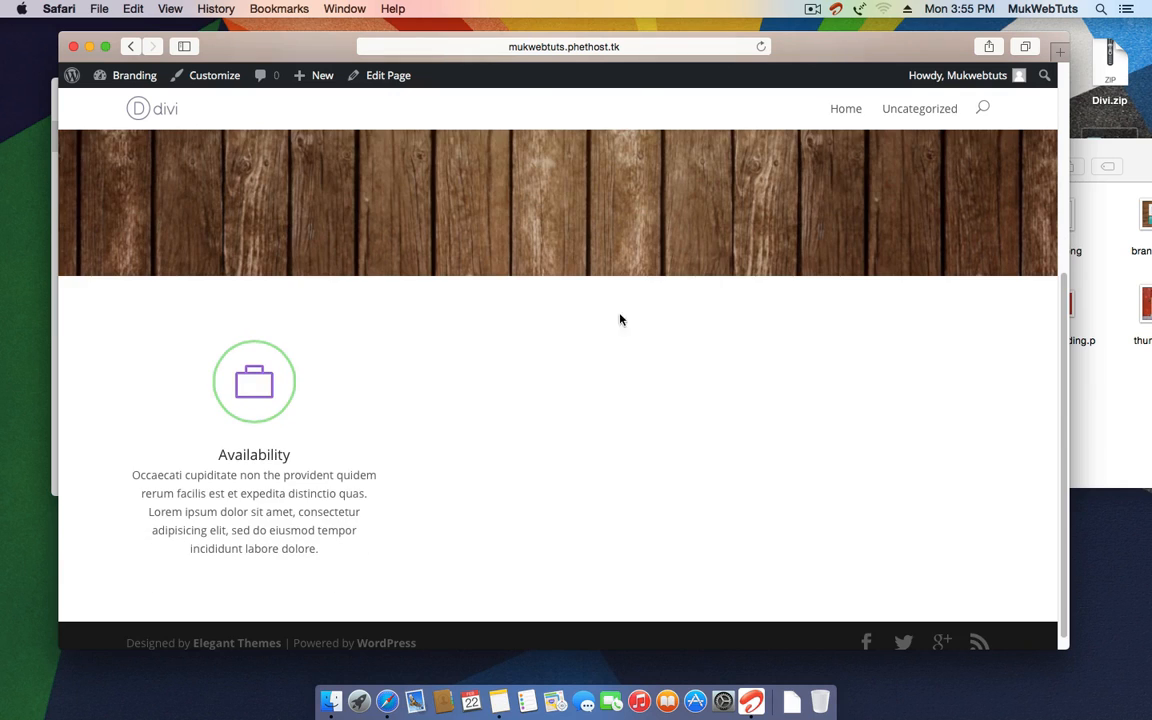
{"action": "scroll", "coordinate": [334, 400], "scroll_direction": "up", "scroll_amount": 8}
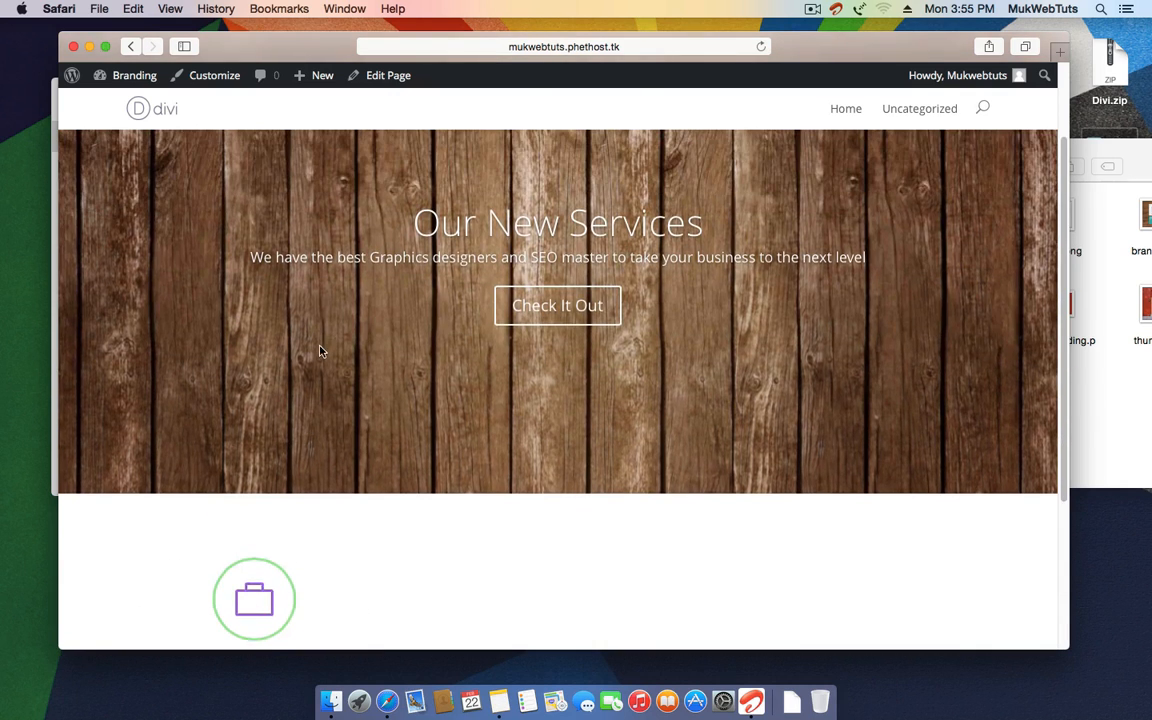
{"action": "scroll", "coordinate": [553, 149], "scroll_direction": "down", "scroll_amount": 7}
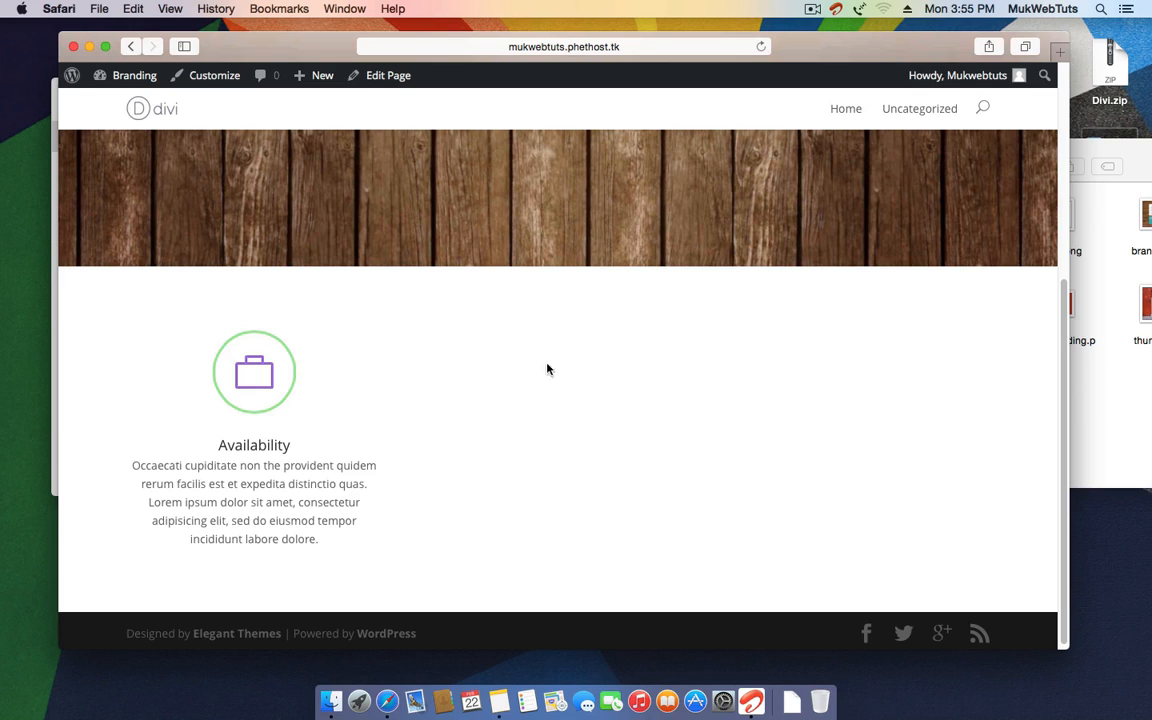
Step: Return to editing Home and insert a Blurb module into the empty second column
{"action": "left_click", "coordinate": [352, 77]}
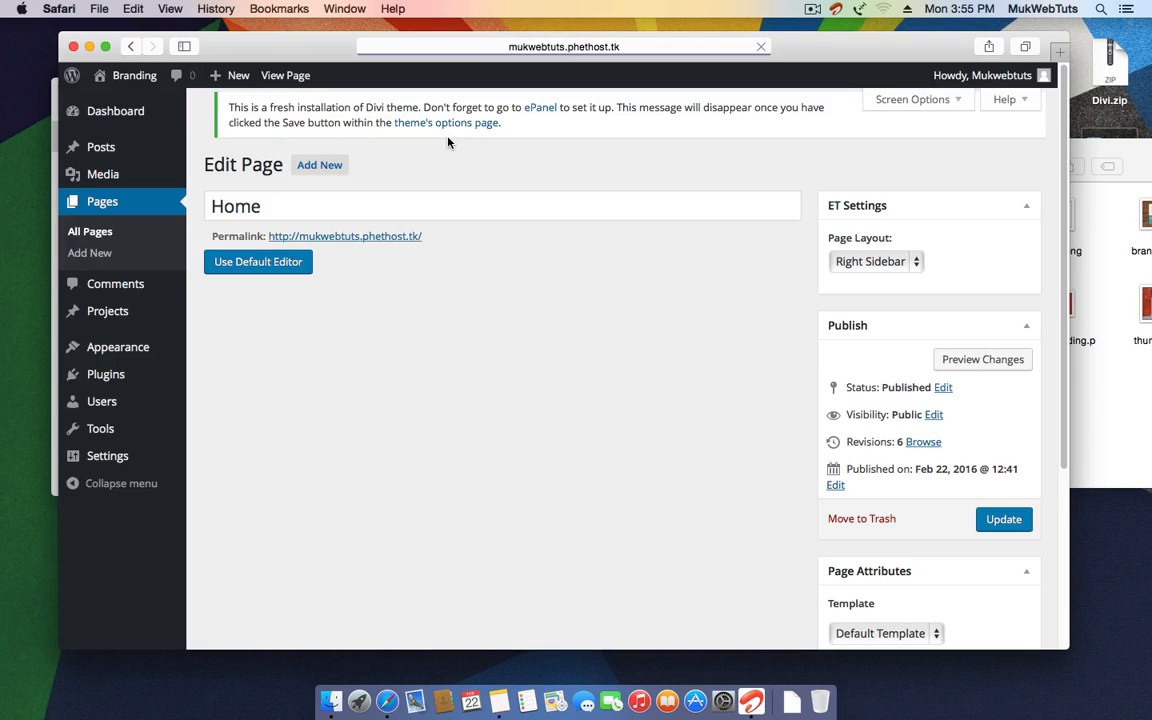
{"action": "scroll", "coordinate": [467, 279], "scroll_direction": "down", "scroll_amount": 1}
{"action": "scroll", "coordinate": [467, 279], "scroll_direction": "down", "scroll_amount": 2}
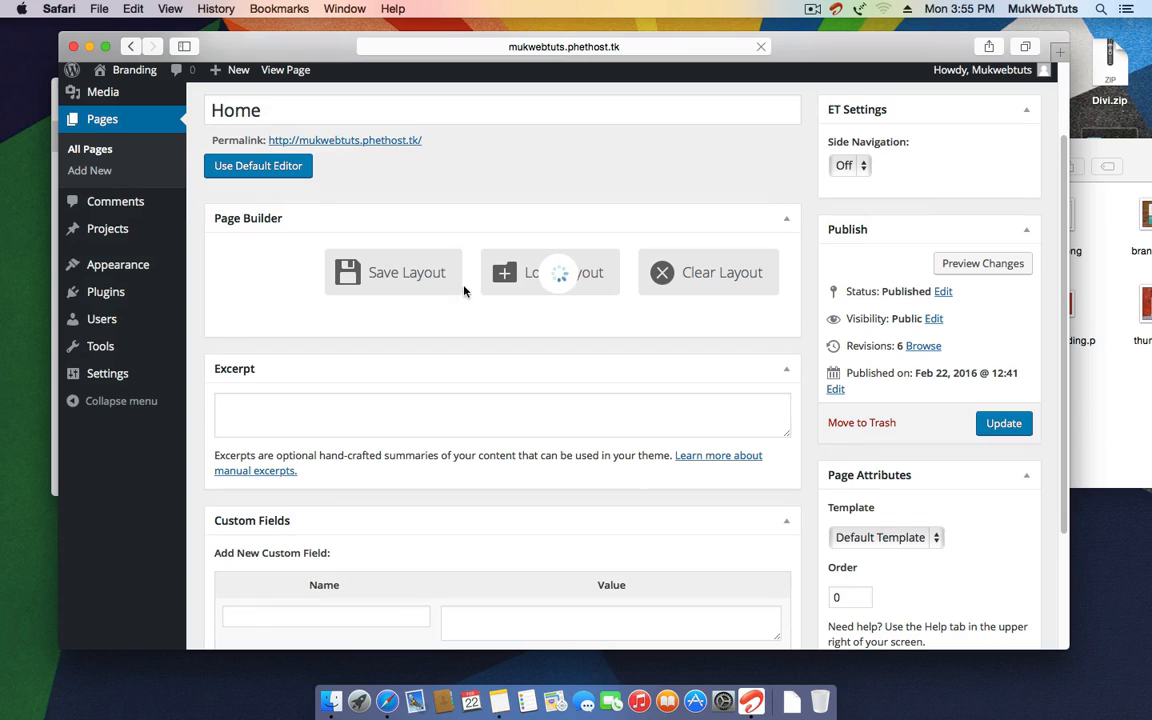
{"action": "scroll", "coordinate": [442, 293], "scroll_direction": "down", "scroll_amount": 5}
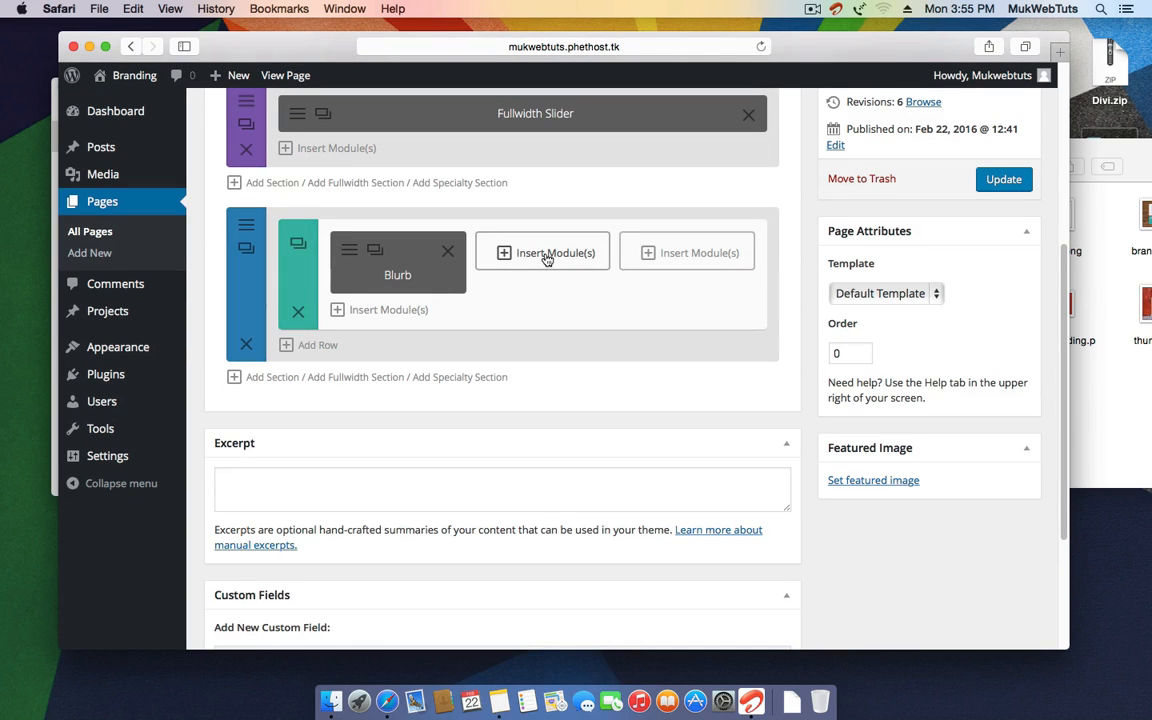
{"action": "left_click", "coordinate": [547, 259]}
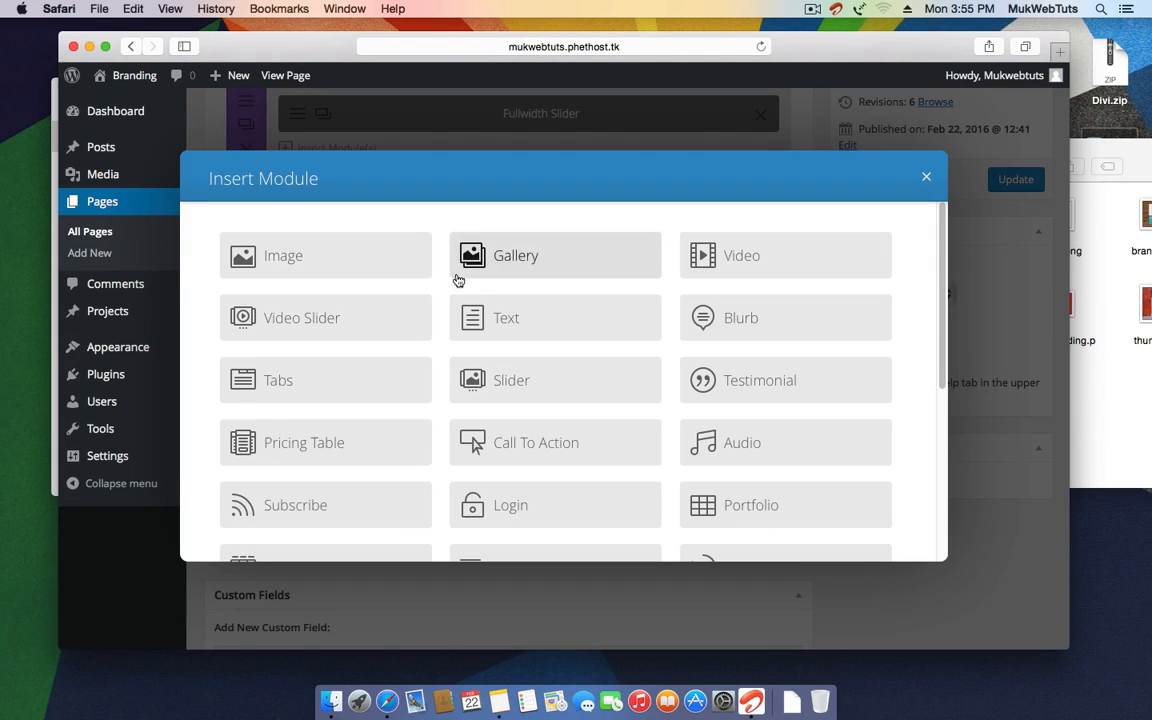
{"action": "left_click", "coordinate": [715, 320]}
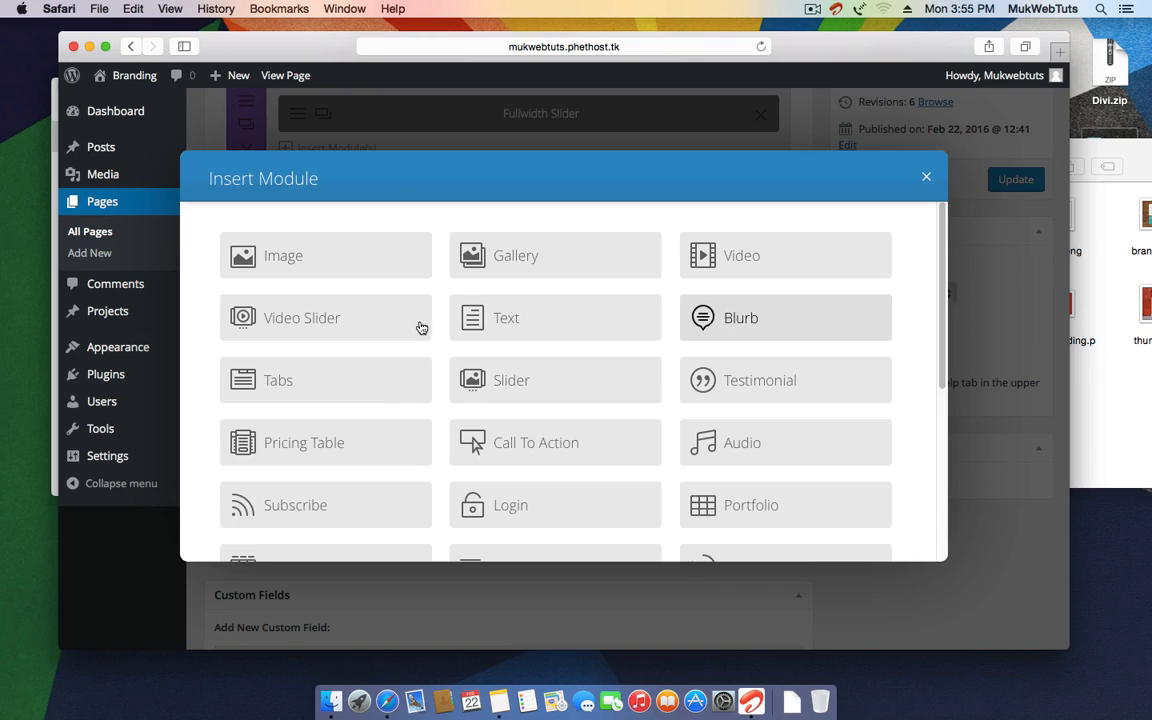
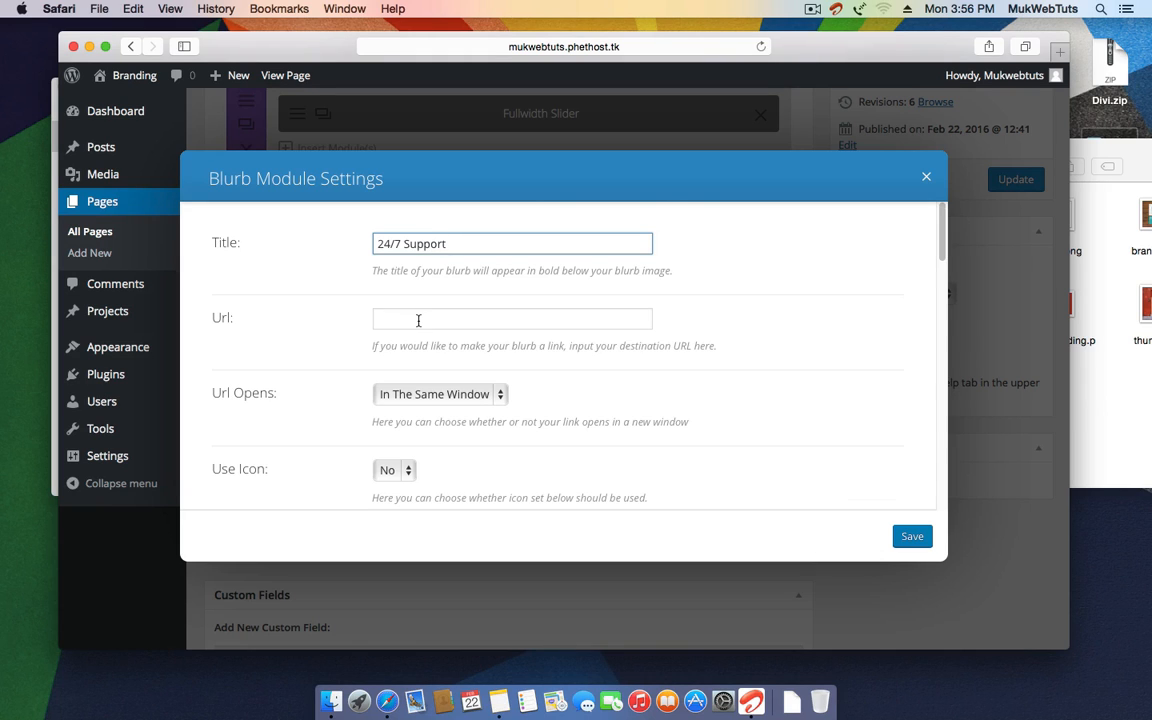
Step: Turn on Use Icon for the 24/7 Support blurb and choose its icon
{"action": "scroll", "coordinate": [418, 320], "scroll_direction": "down", "scroll_amount": 4}
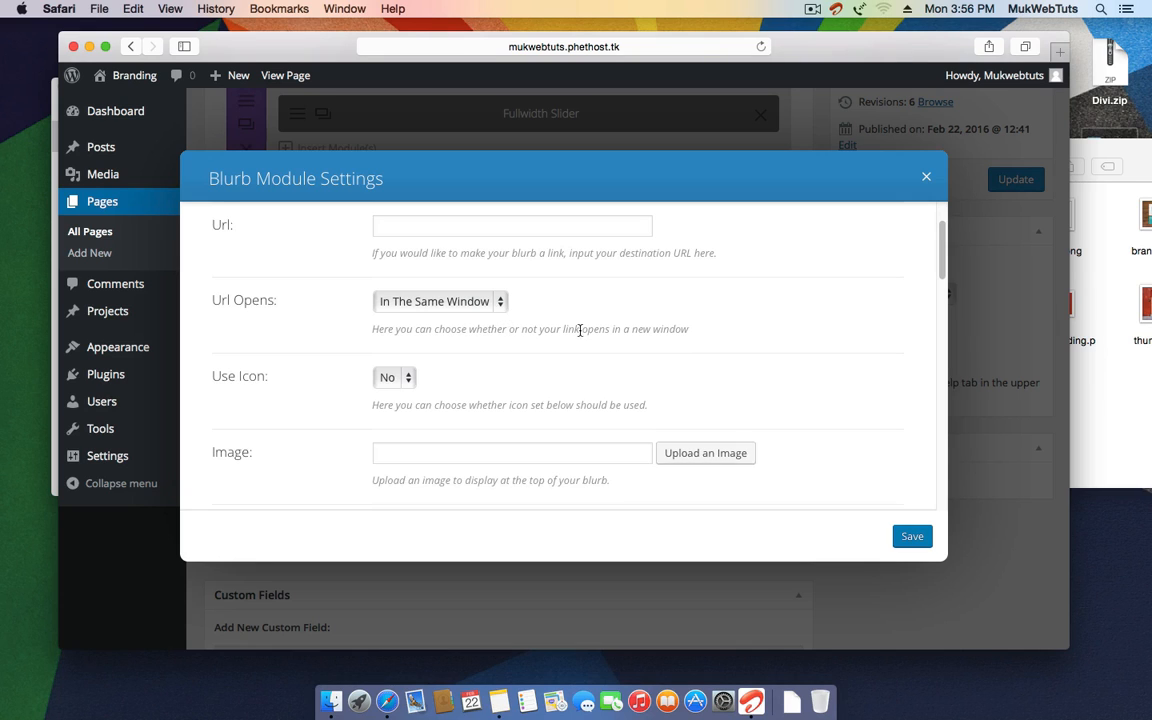
{"action": "scroll", "coordinate": [521, 353], "scroll_direction": "down", "scroll_amount": 2}
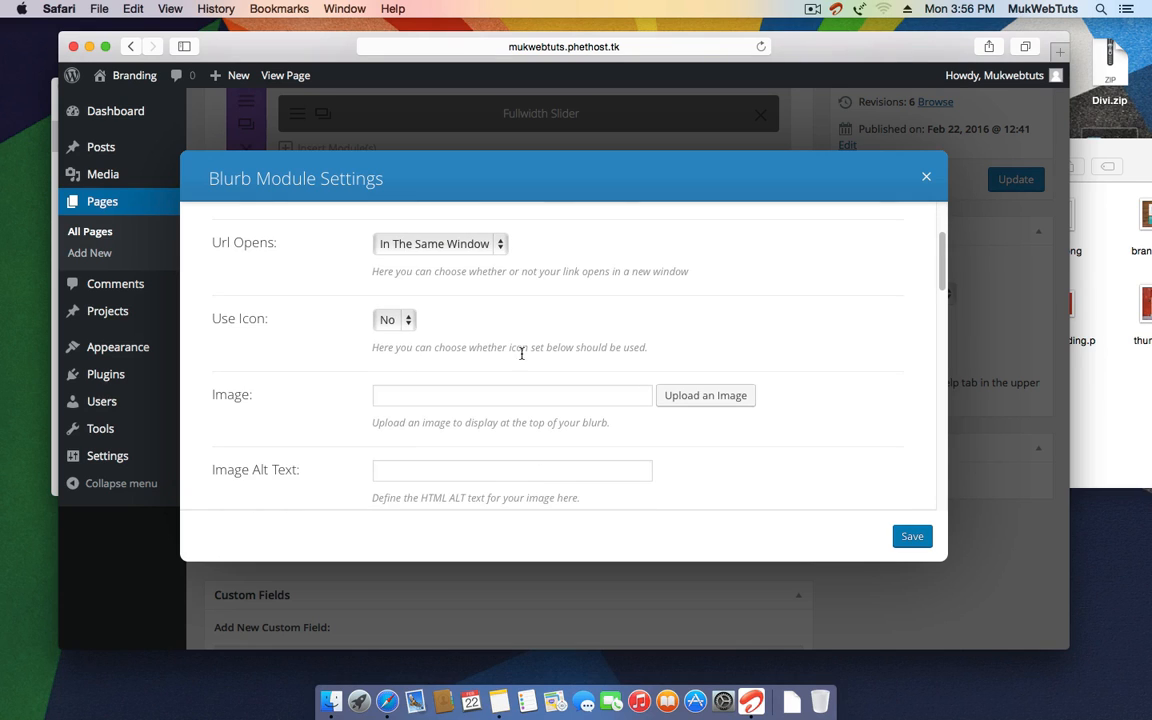
{"action": "left_click", "coordinate": [400, 327]}
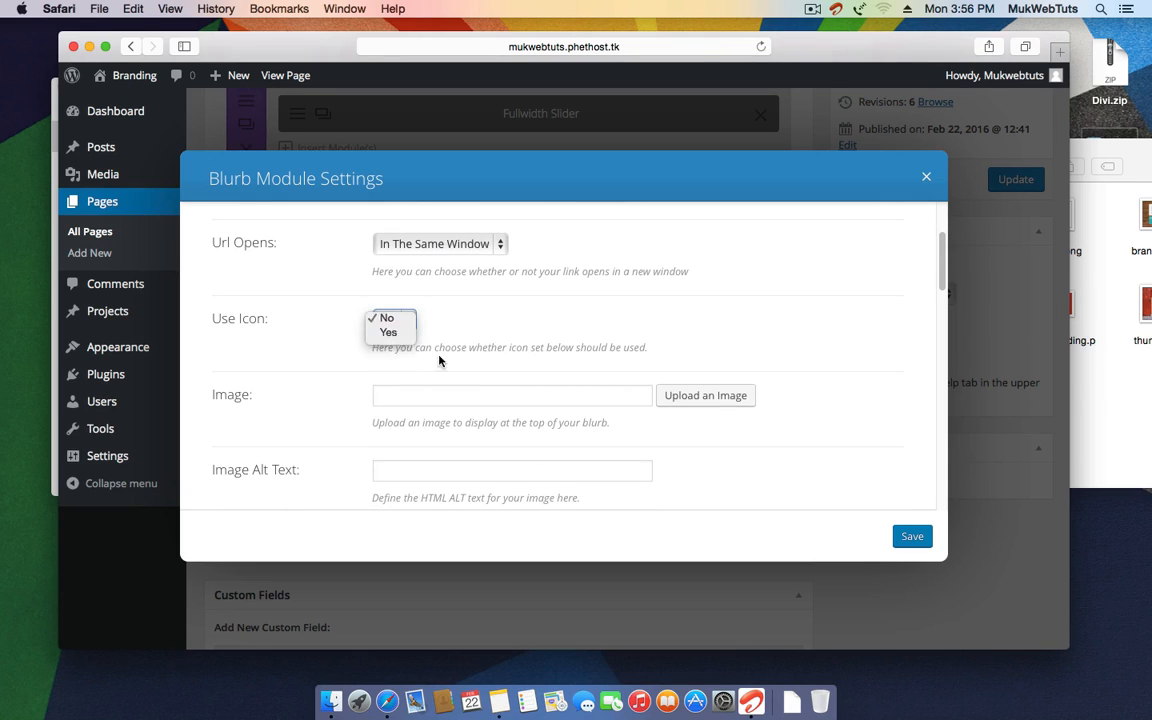
{"action": "left_click", "coordinate": [395, 337]}
{"action": "scroll", "coordinate": [807, 330], "scroll_direction": "down", "scroll_amount": 2}
{"action": "scroll", "coordinate": [895, 365], "scroll_direction": "down", "scroll_amount": 3}
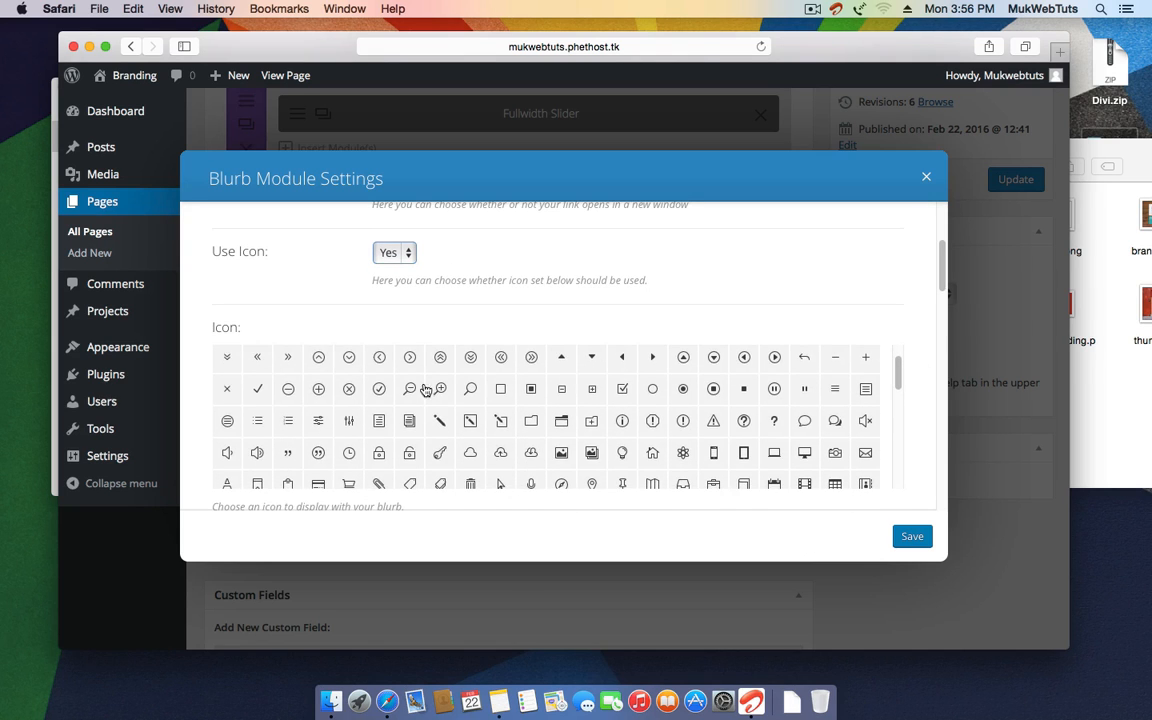
{"action": "scroll", "coordinate": [376, 405], "scroll_direction": "down", "scroll_amount": 2}
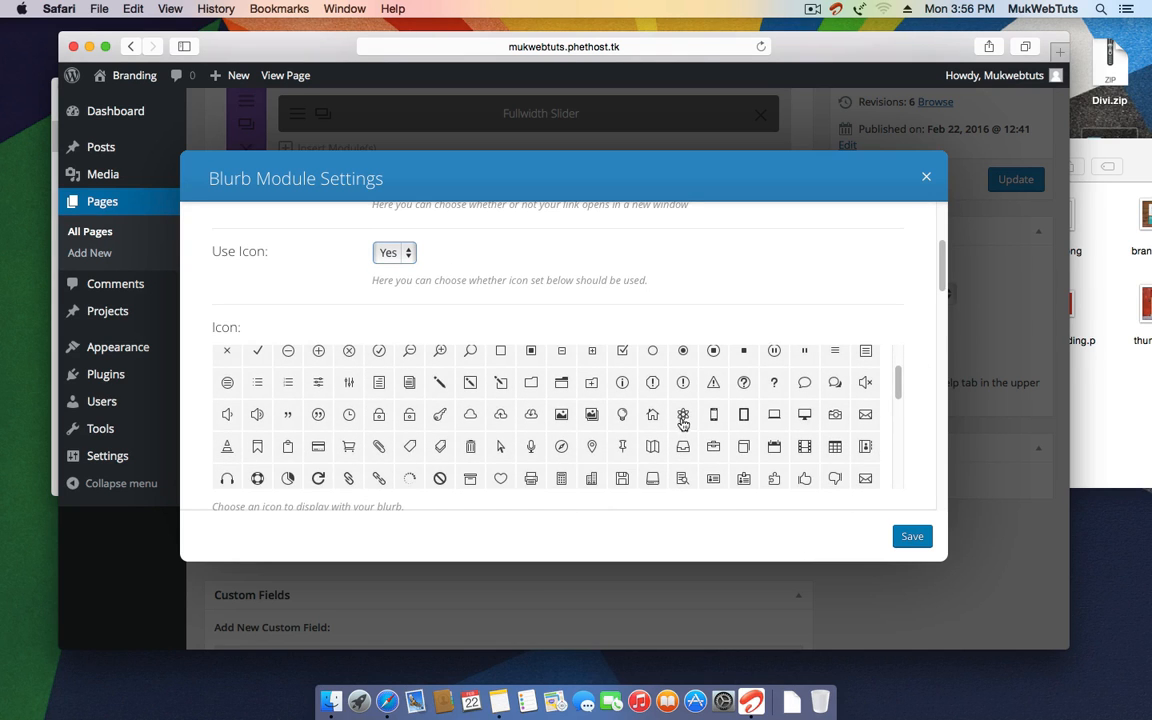
{"action": "left_click", "coordinate": [806, 389]}
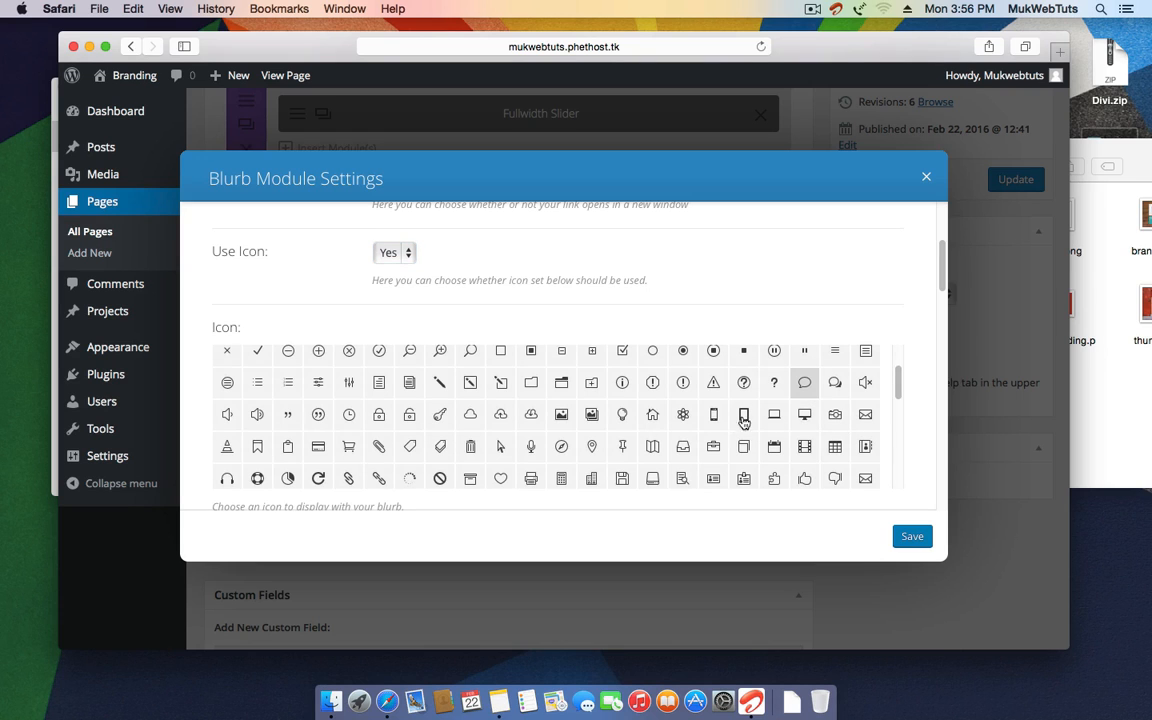
Step: Set Circle Icon to Yes and paste the lorem ipsum paragraph into the blurb content
{"action": "scroll", "coordinate": [918, 330], "scroll_direction": "down", "scroll_amount": 5}
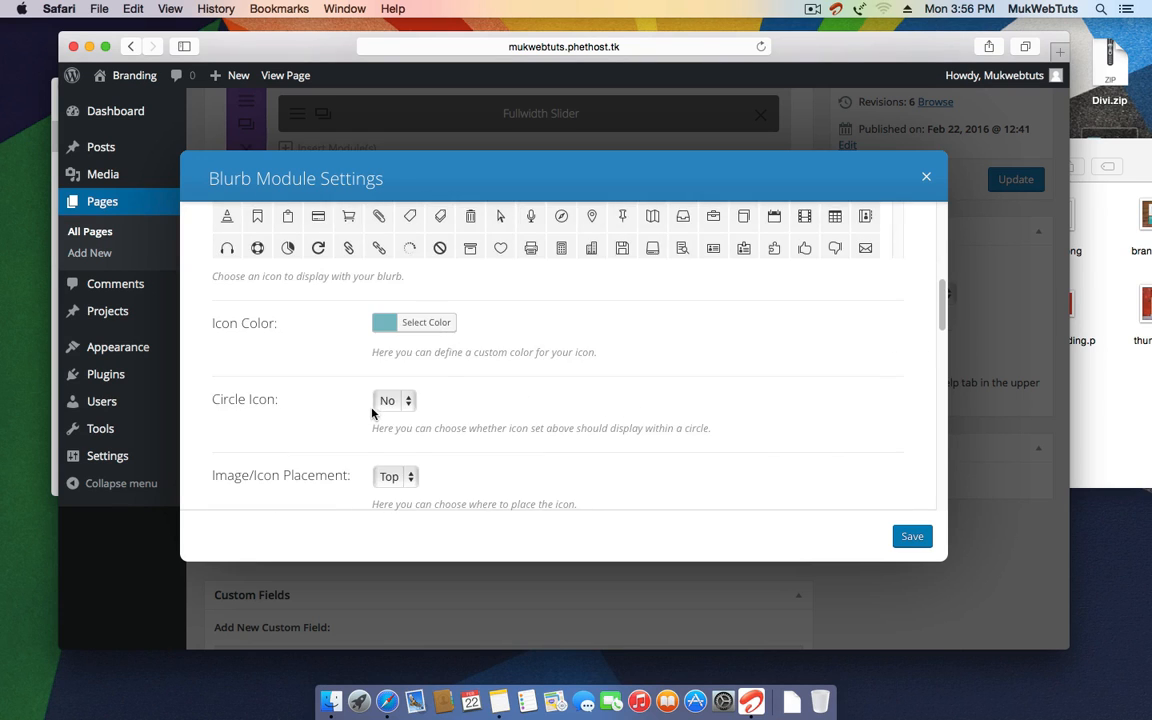
{"action": "scroll", "coordinate": [371, 413], "scroll_direction": "down", "scroll_amount": 1}
{"action": "left_click", "coordinate": [393, 346]}
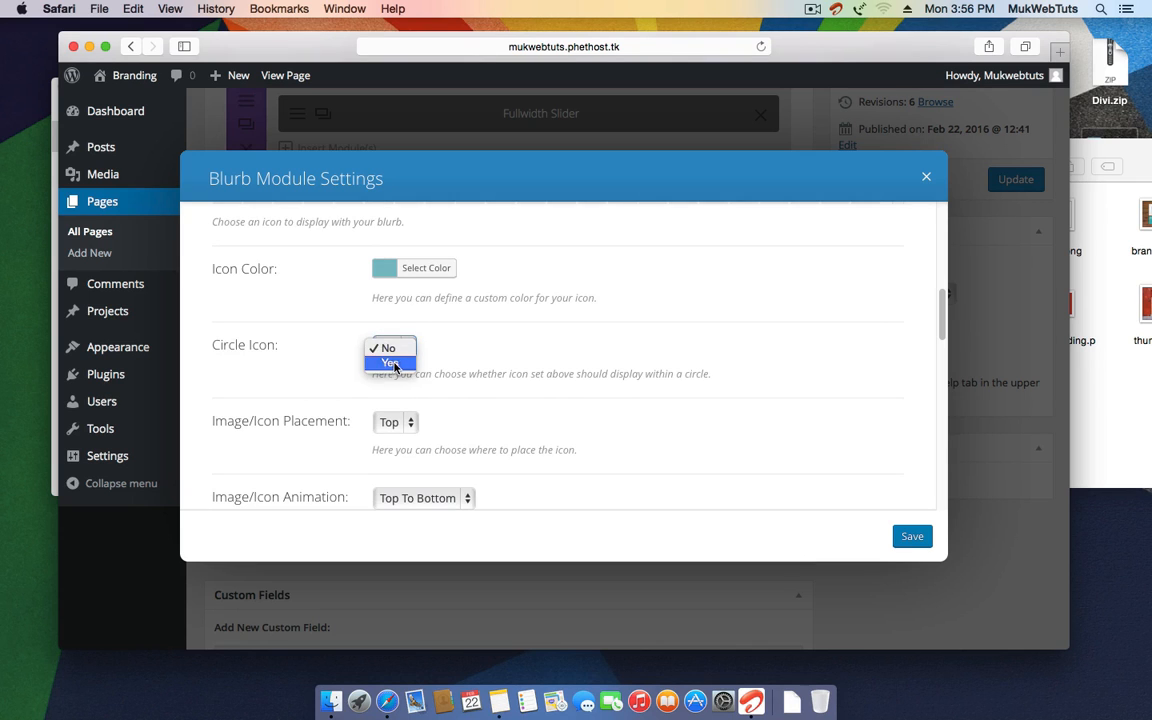
{"action": "left_click", "coordinate": [392, 363]}
{"action": "scroll", "coordinate": [566, 401], "scroll_direction": "down", "scroll_amount": 8}
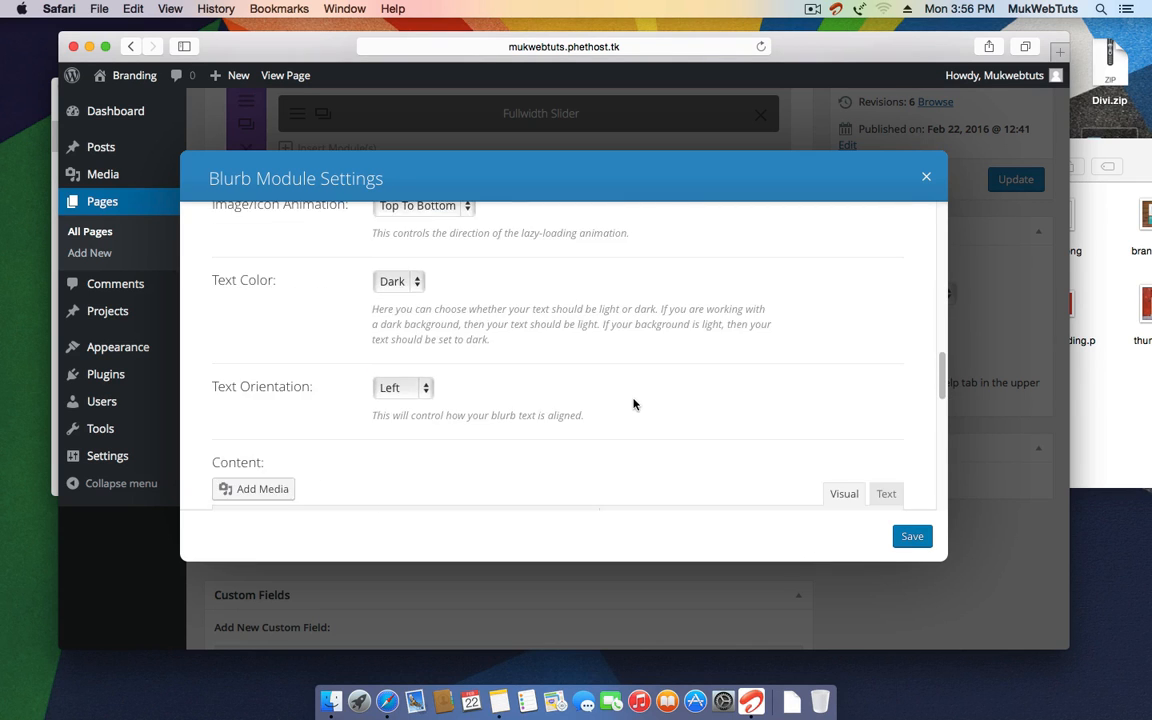
{"action": "scroll", "coordinate": [610, 408], "scroll_direction": "down", "scroll_amount": 3}
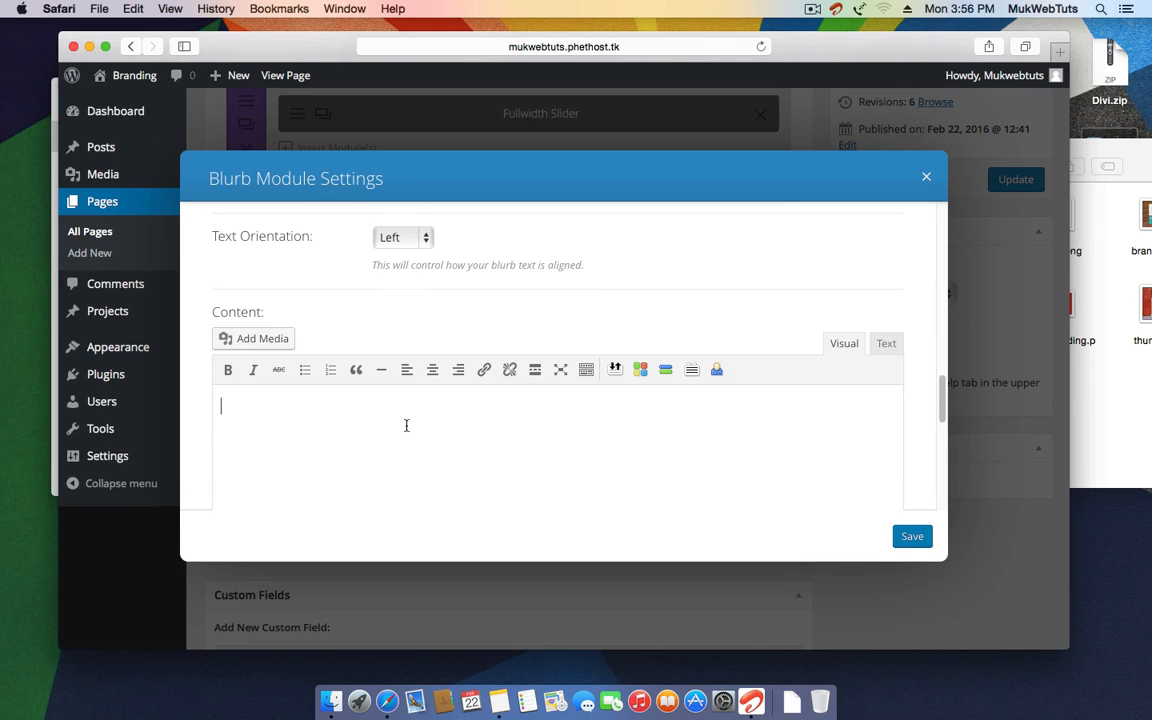
{"action": "type", "text": "Occaecati cupiditate non the provident quidem rerum facilis est et expedita distinctio quas. Lorem ipsum dolor sit amet, consectetur adipisicing elit, sed do eiusmod tempor incididunt labore dolore."}
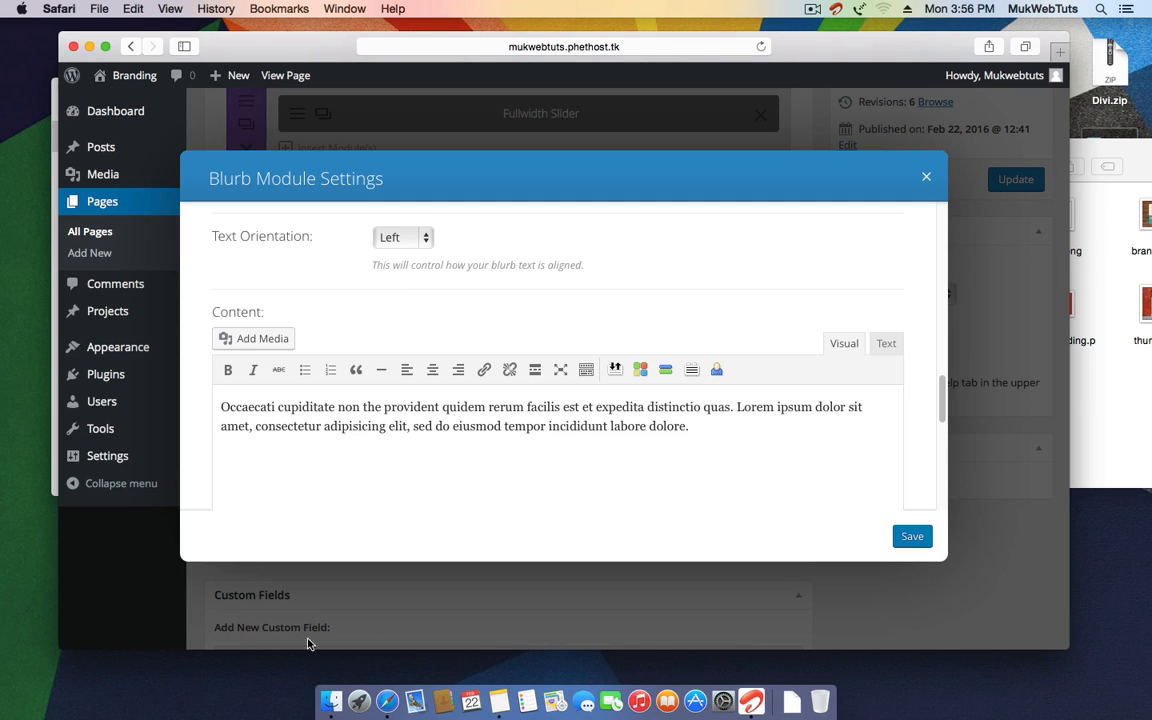
{"action": "left_click", "coordinate": [499, 701]}
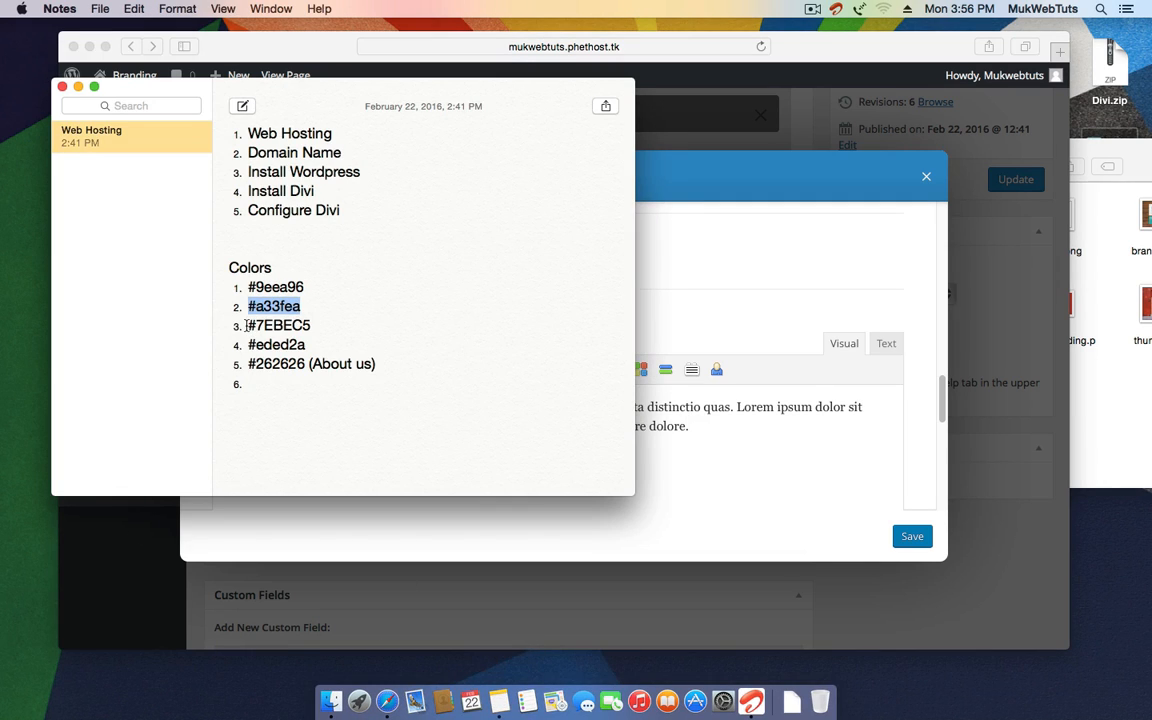
Step: Copy the colour code #7EBEC5 from the Notes list
{"action": "left_click_drag", "start_coordinate": [246, 326], "coordinate": [330, 327]}
{"action": "type", "text": "Occaecati cupiditate non the provident quidem rerum facilis est et expedita distinctio quas. Lorem ipsum dolor sit amet, consectetur adipisicing elit, sed do eiusmod tempor incididunt labore dolore."}
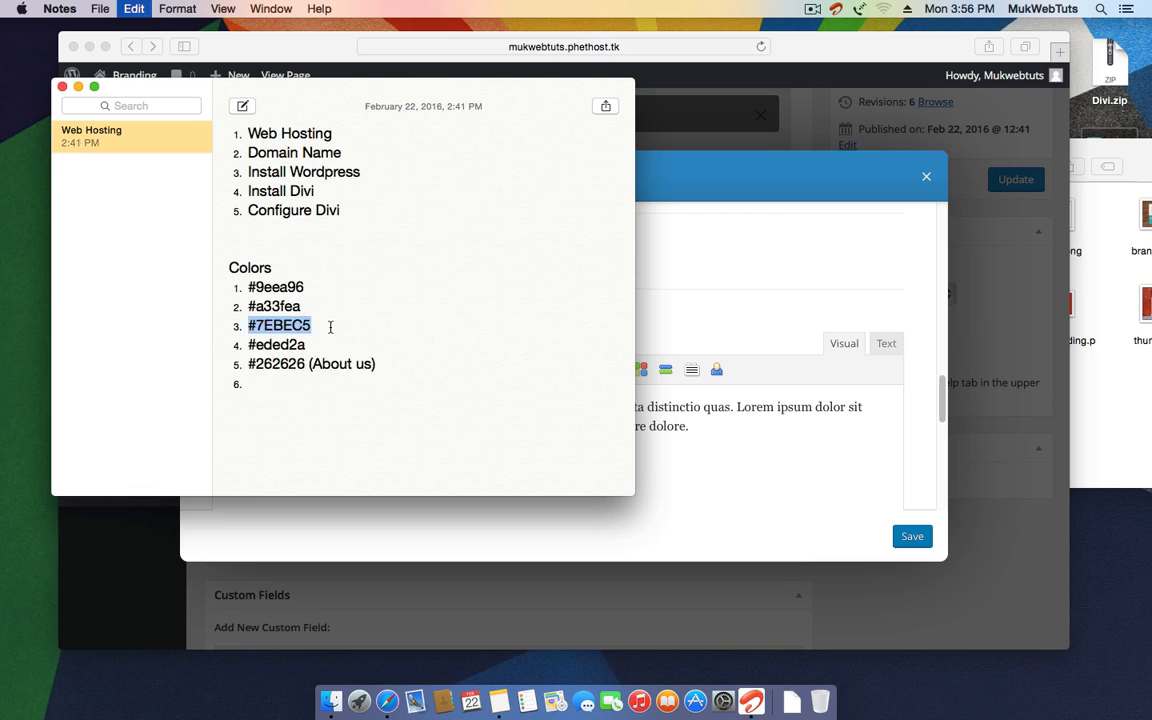
{"action": "key", "text": "super+z"}
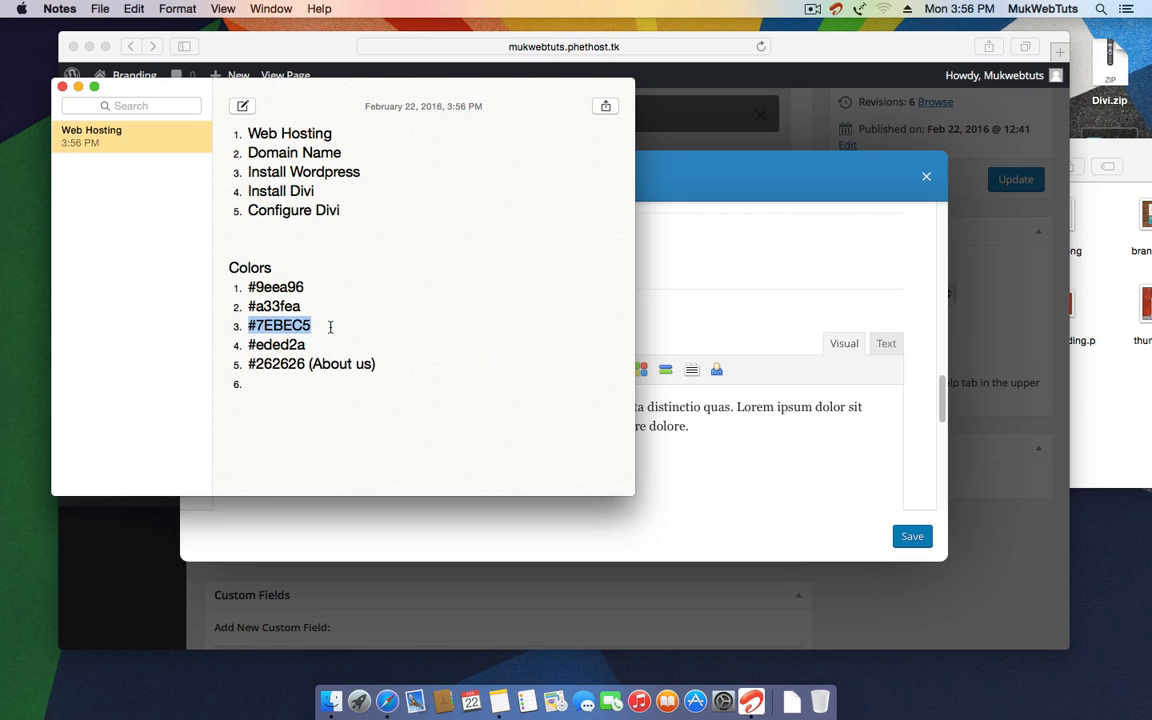
{"action": "key", "text": "super+c"}
{"action": "left_click", "coordinate": [689, 262]}
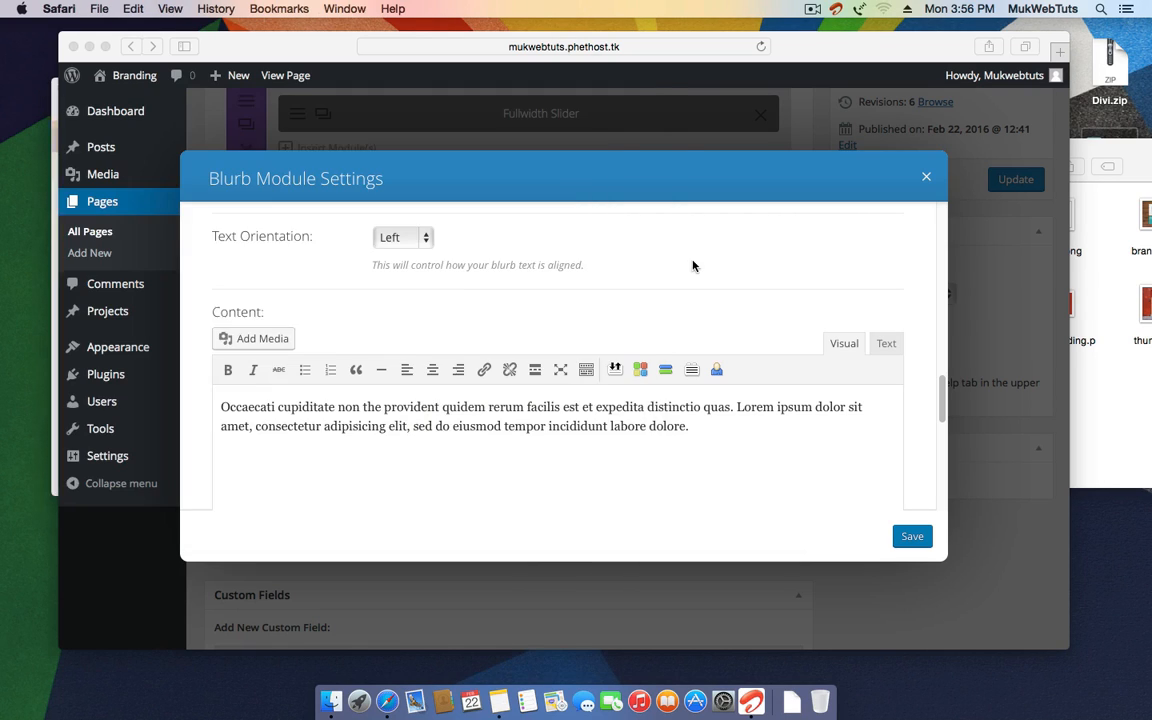
{"action": "scroll", "coordinate": [387, 310], "scroll_direction": "up", "scroll_amount": 10}
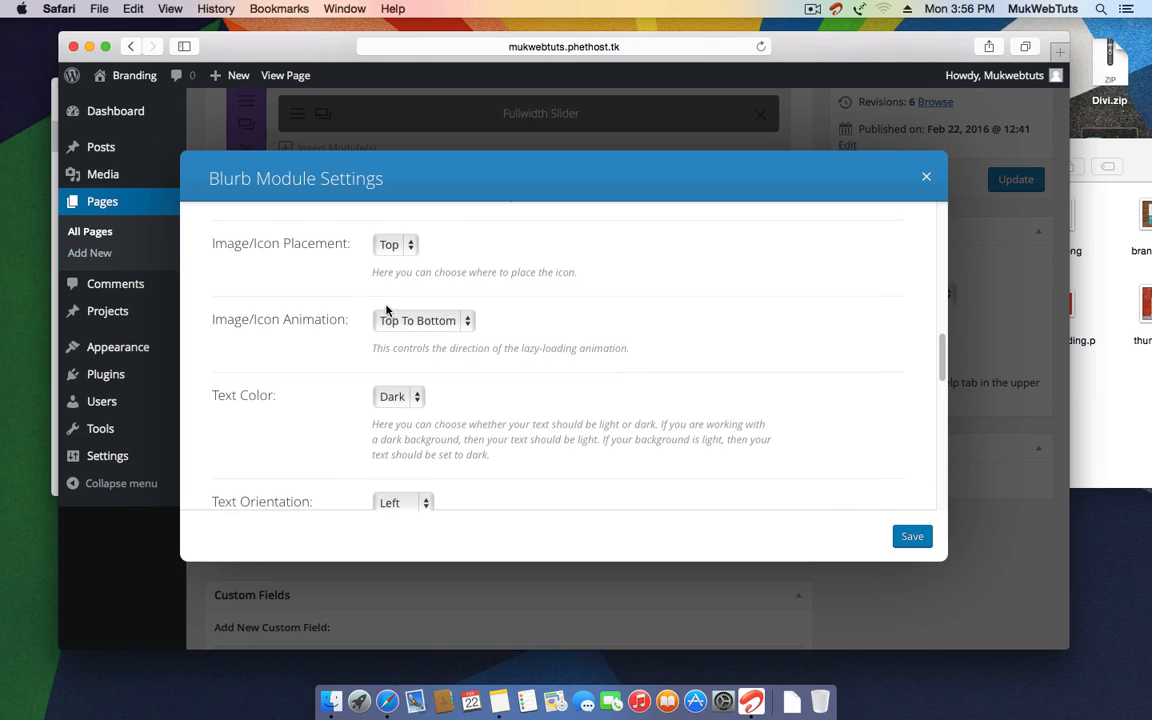
{"action": "scroll", "coordinate": [387, 310], "scroll_direction": "up", "scroll_amount": 5}
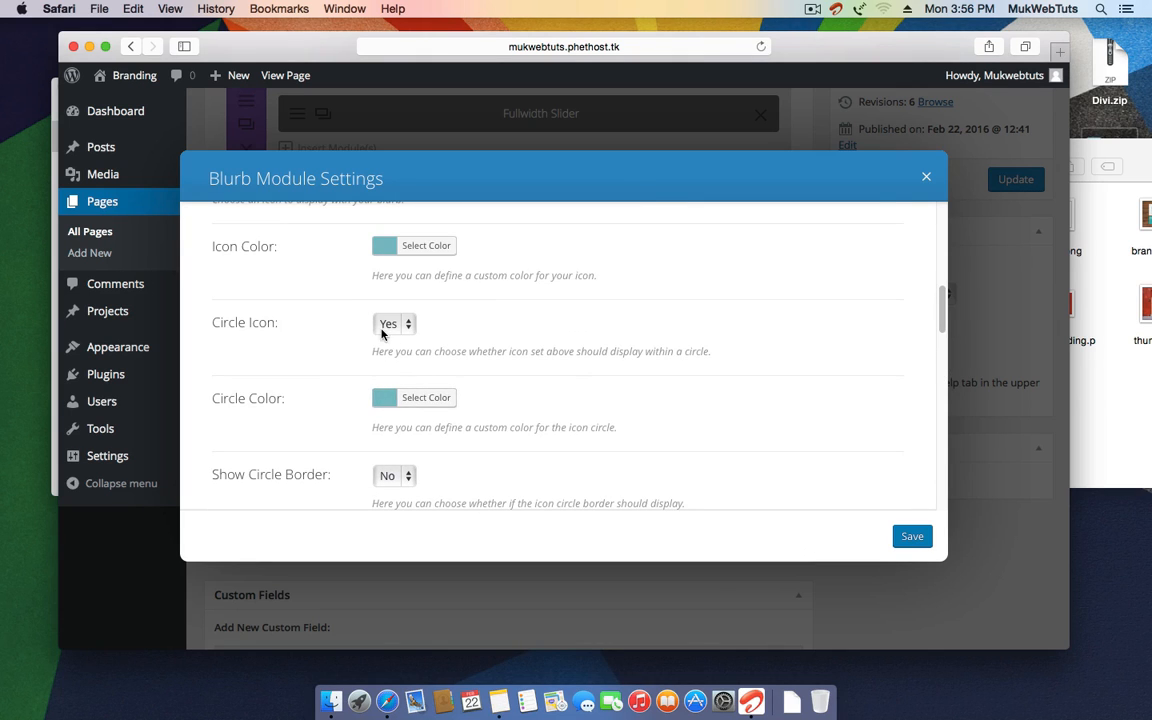
{"action": "scroll", "coordinate": [381, 334], "scroll_direction": "up", "scroll_amount": 2}
{"action": "scroll", "coordinate": [413, 349], "scroll_direction": "down", "scroll_amount": 6}
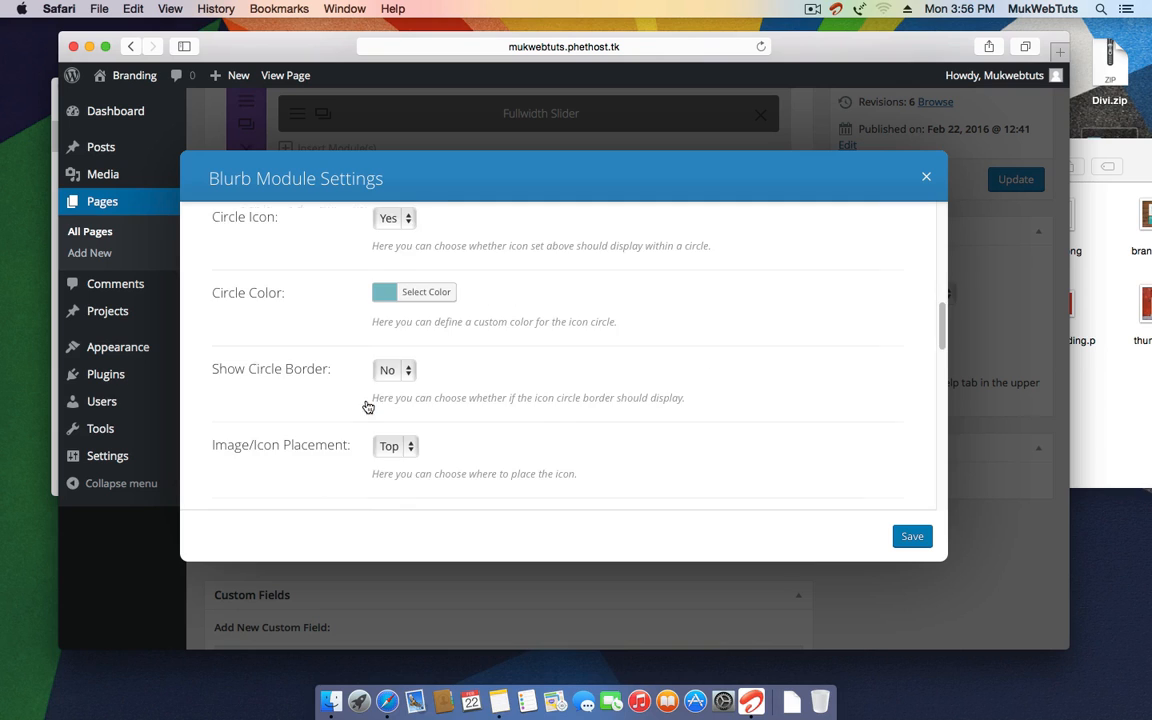
Step: Turn on the circle border, clear its colour, and set the icon colour to #7EBEC5
{"action": "left_click", "coordinate": [395, 345]}
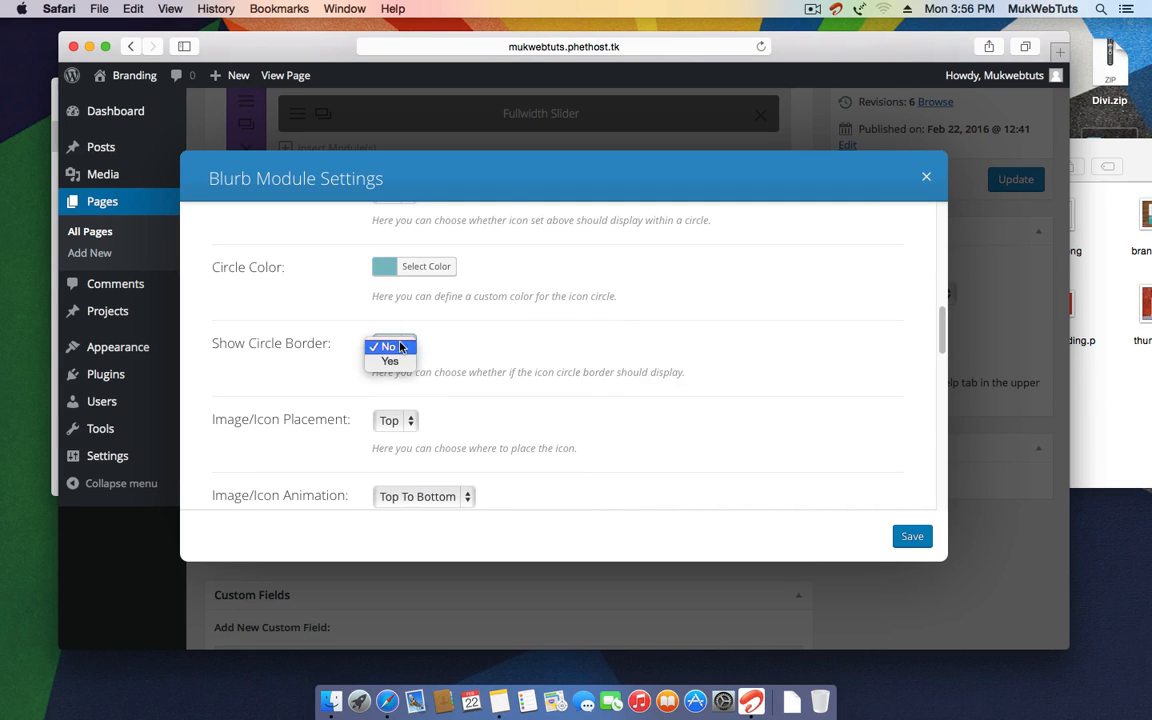
{"action": "left_click", "coordinate": [391, 361]}
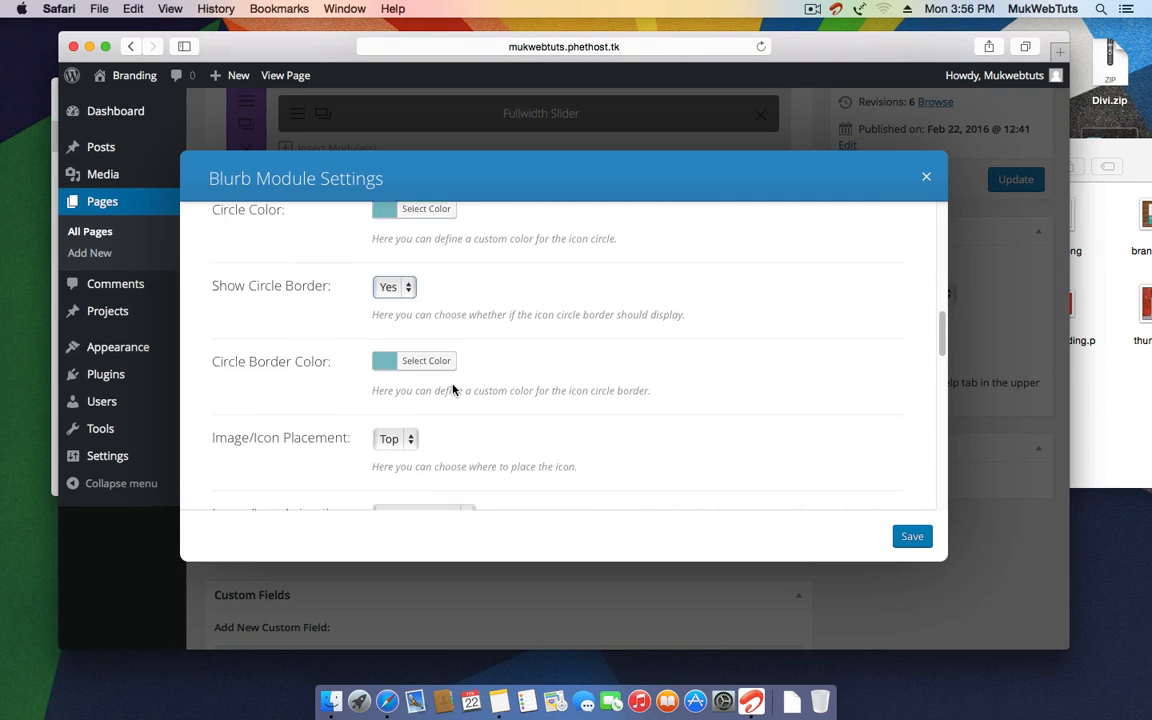
{"action": "scroll", "coordinate": [390, 340], "scroll_direction": "down", "scroll_amount": 2}
{"action": "left_click", "coordinate": [386, 325]}
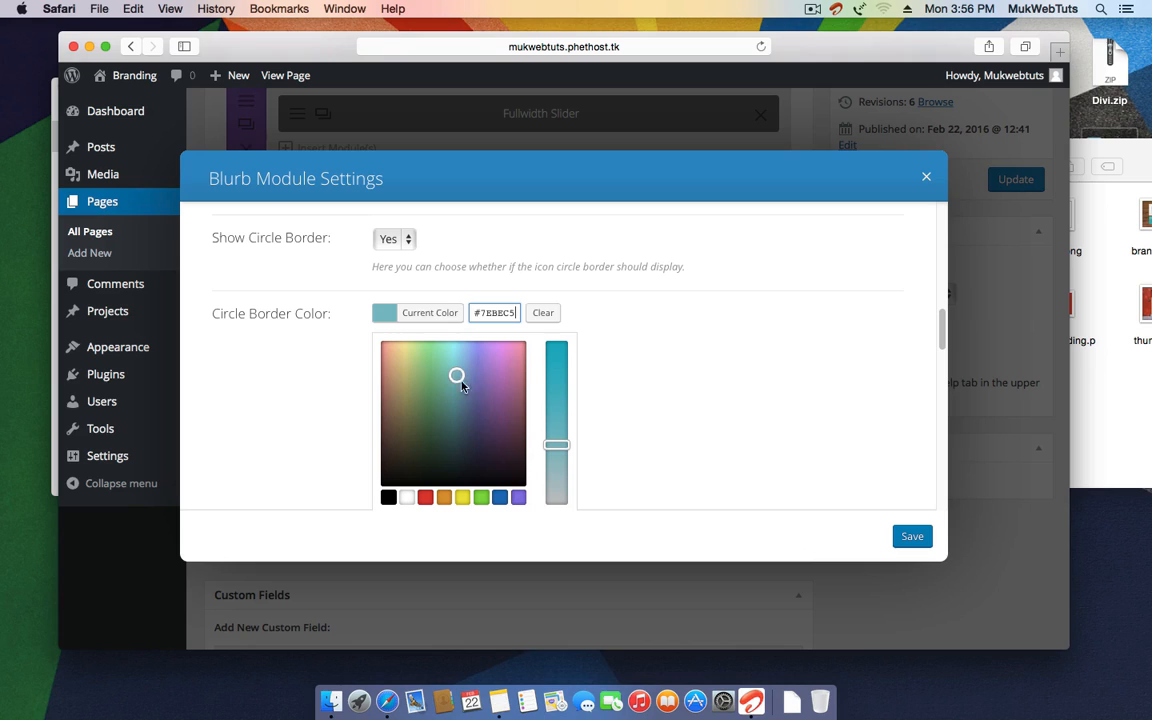
{"action": "double_click", "coordinate": [475, 307]}
{"action": "left_click", "coordinate": [475, 307]}
{"action": "double_click", "coordinate": [490, 314]}
{"action": "key", "text": "BackSpace"}
{"action": "scroll", "coordinate": [650, 358], "scroll_direction": "up", "scroll_amount": 5}
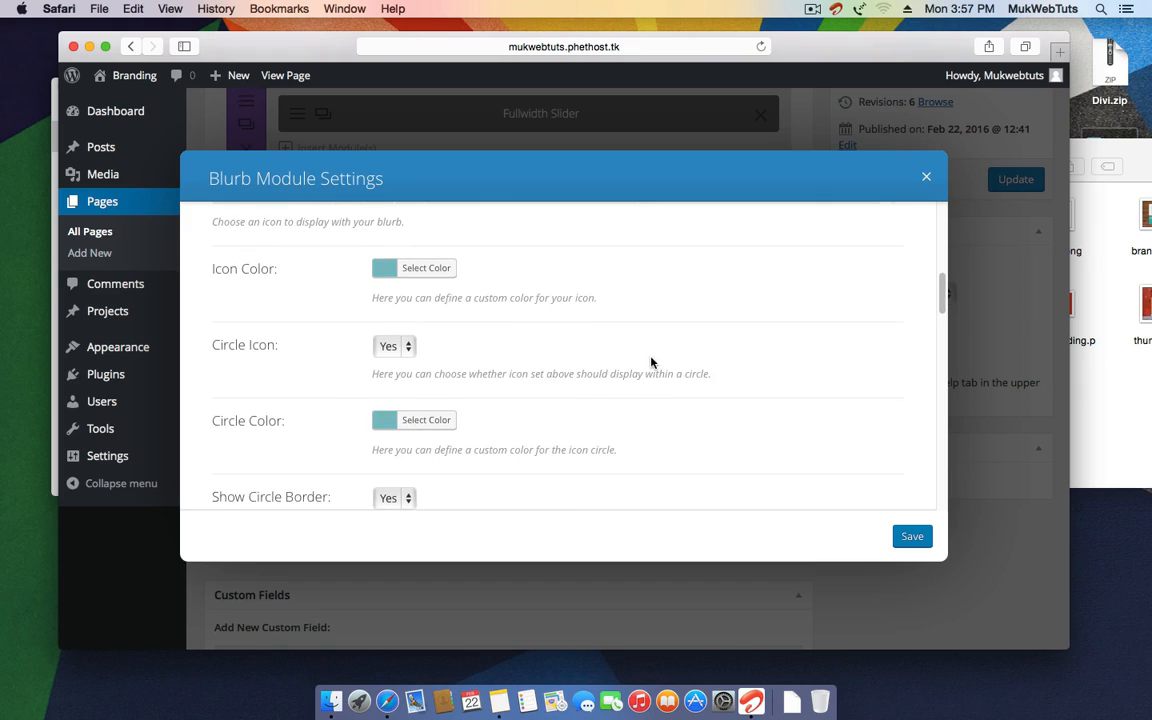
{"action": "left_click", "coordinate": [397, 279]}
{"action": "double_click", "coordinate": [502, 273]}
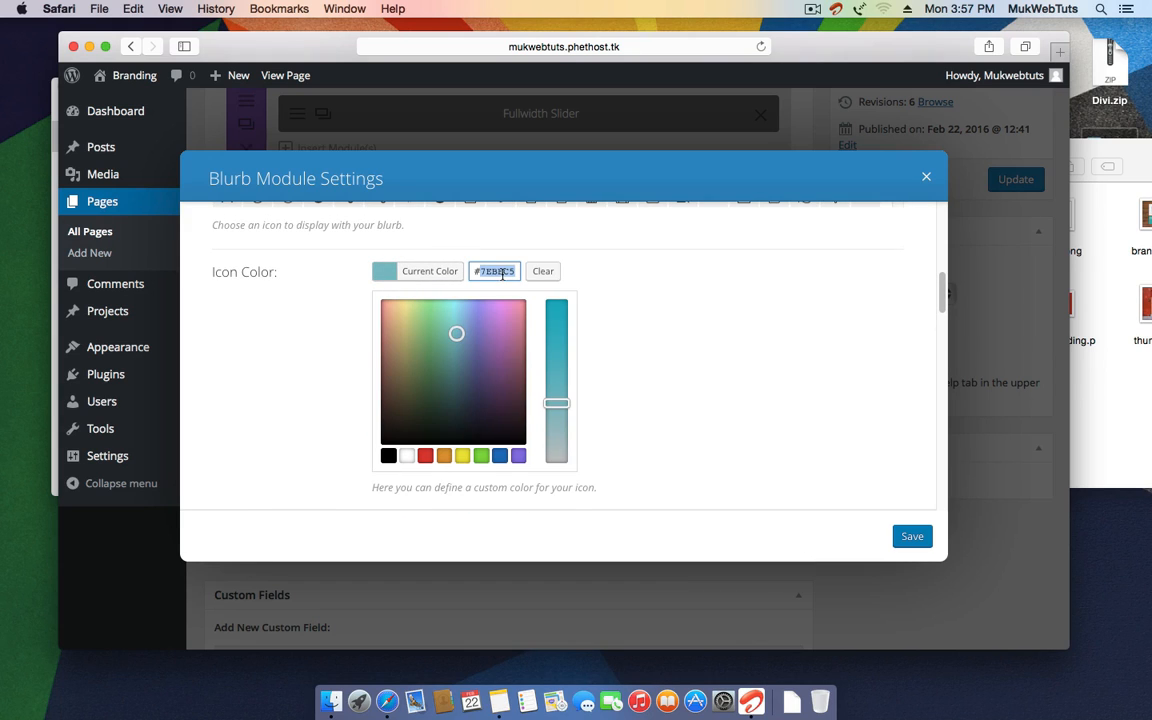
{"action": "key", "text": "super+v"}
Step: Copy #9eea96 from the Notes and set it as the circle border colour
{"action": "left_click", "coordinate": [53, 411]}
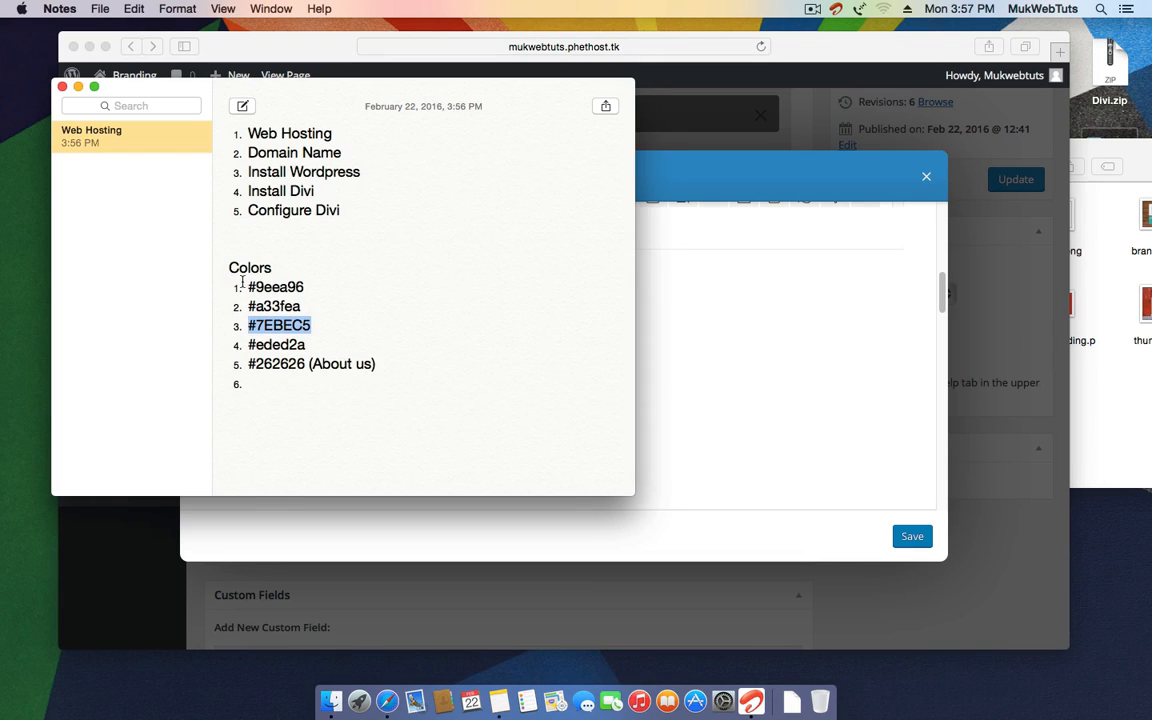
{"action": "left_click_drag", "start_coordinate": [243, 287], "coordinate": [337, 295]}
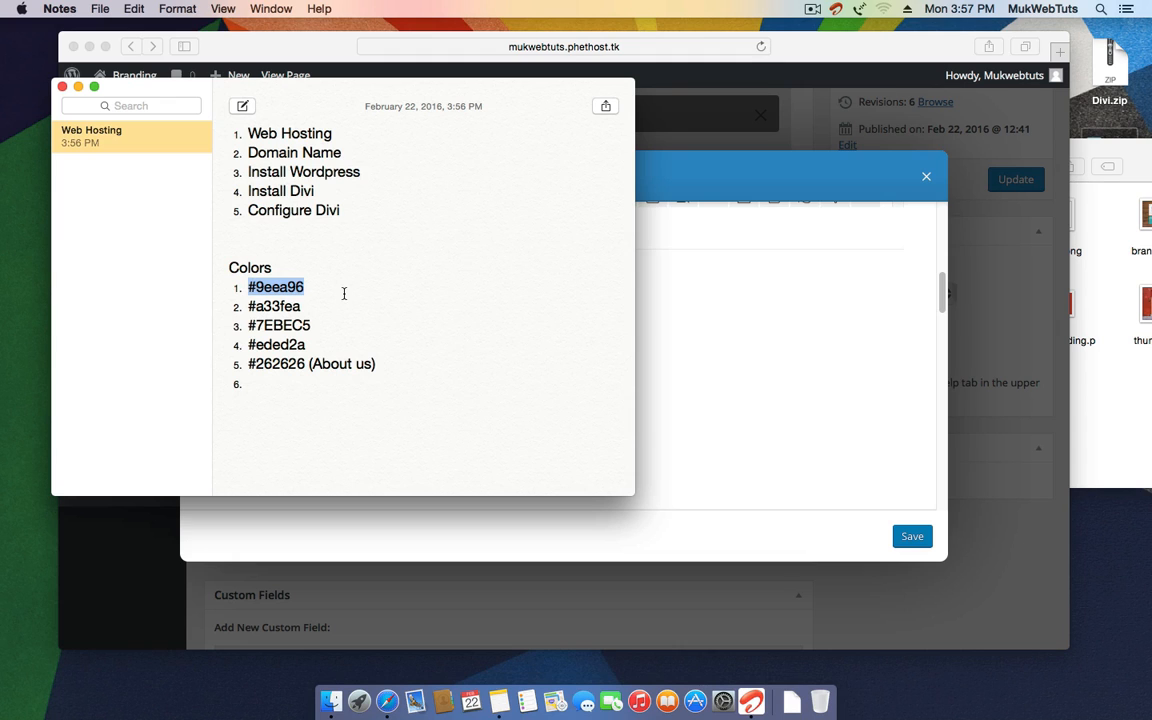
{"action": "left_click", "coordinate": [792, 286]}
{"action": "scroll", "coordinate": [445, 400], "scroll_direction": "down", "scroll_amount": 10}
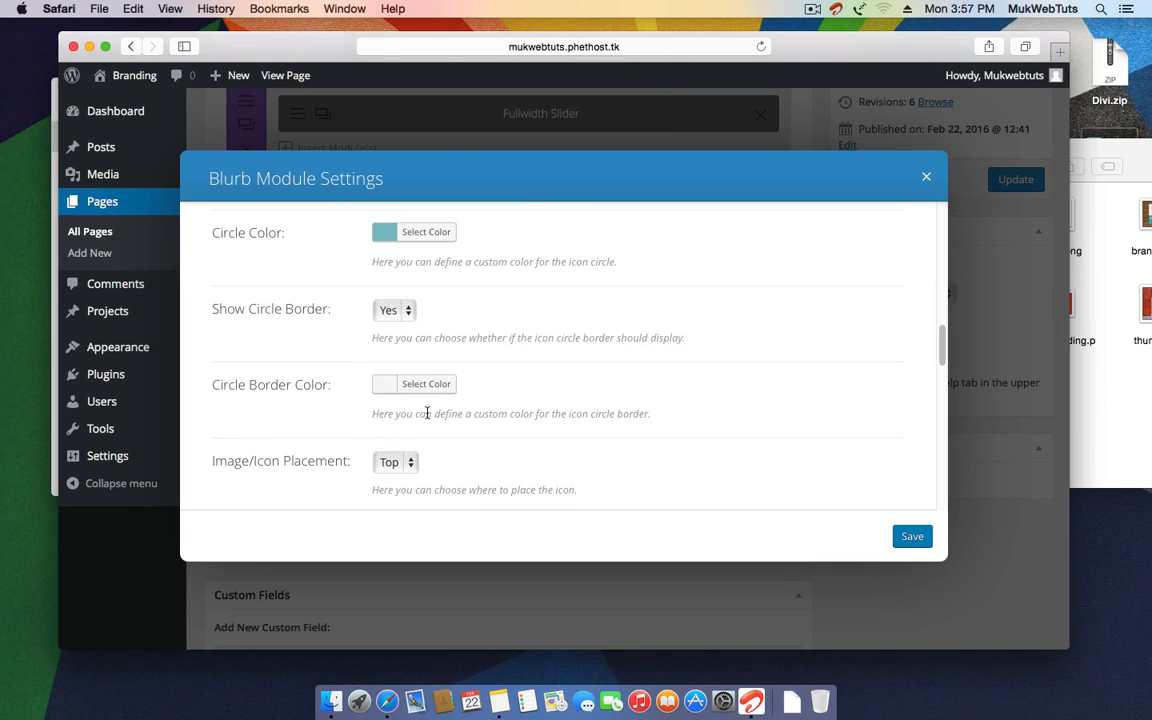
{"action": "scroll", "coordinate": [395, 340], "scroll_direction": "down", "scroll_amount": 2}
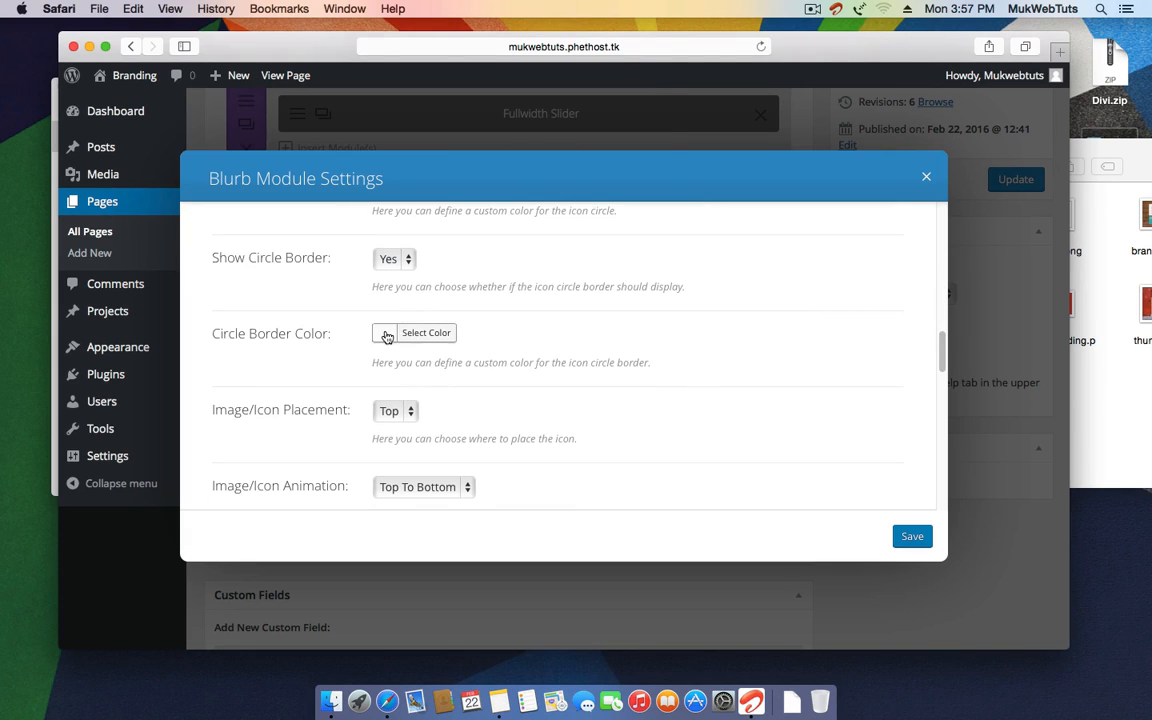
{"action": "left_click", "coordinate": [382, 340]}
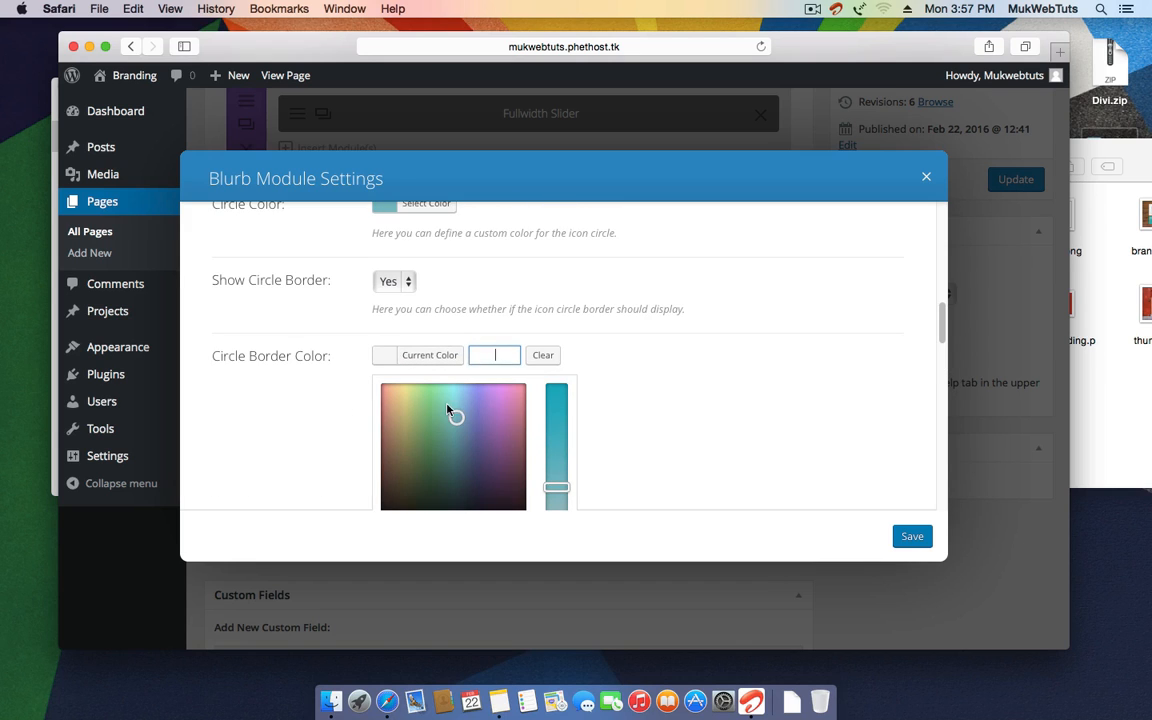
{"action": "key", "text": "super+v"}
Step: Make the icon circle white and save the blurb settings
{"action": "scroll", "coordinate": [494, 372], "scroll_direction": "up", "scroll_amount": 4}
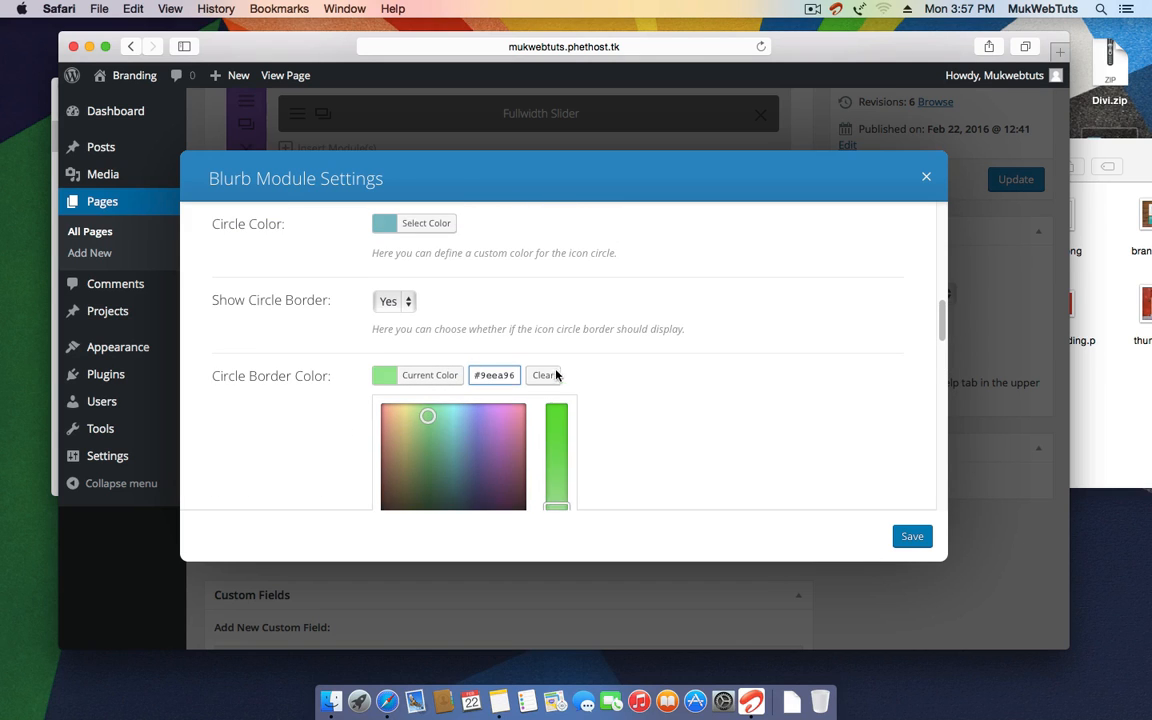
{"action": "scroll", "coordinate": [494, 372], "scroll_direction": "up", "scroll_amount": 3}
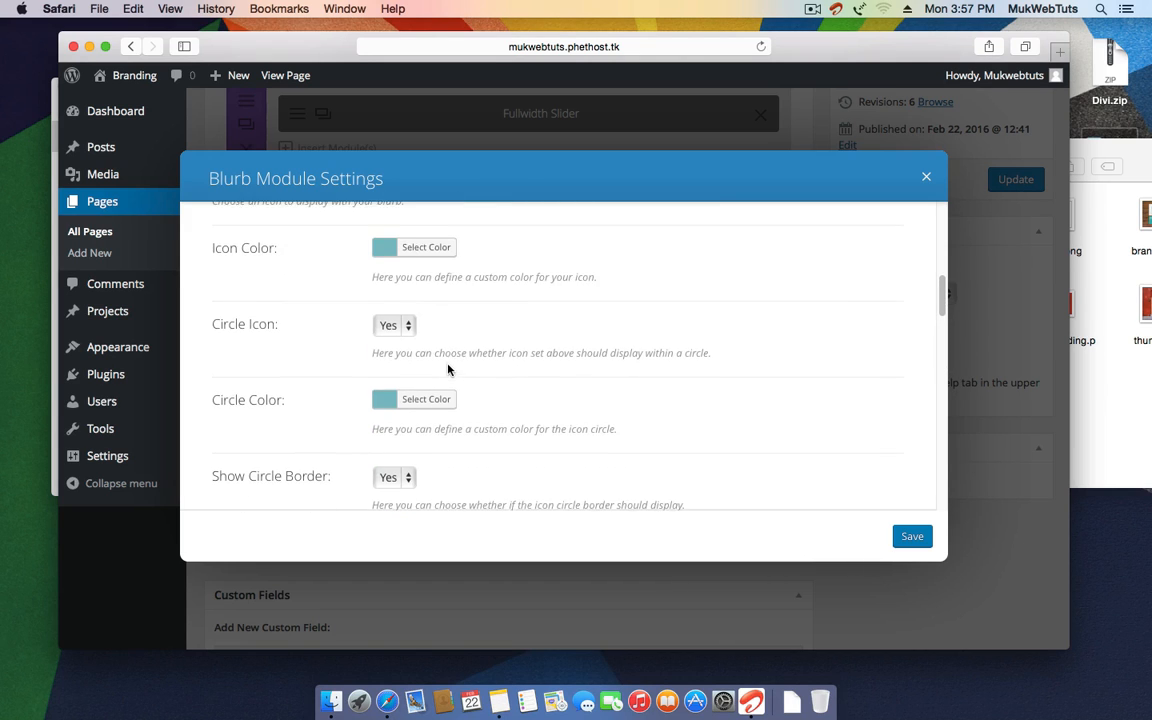
{"action": "left_click", "coordinate": [378, 403]}
{"action": "left_click", "coordinate": [487, 402]}
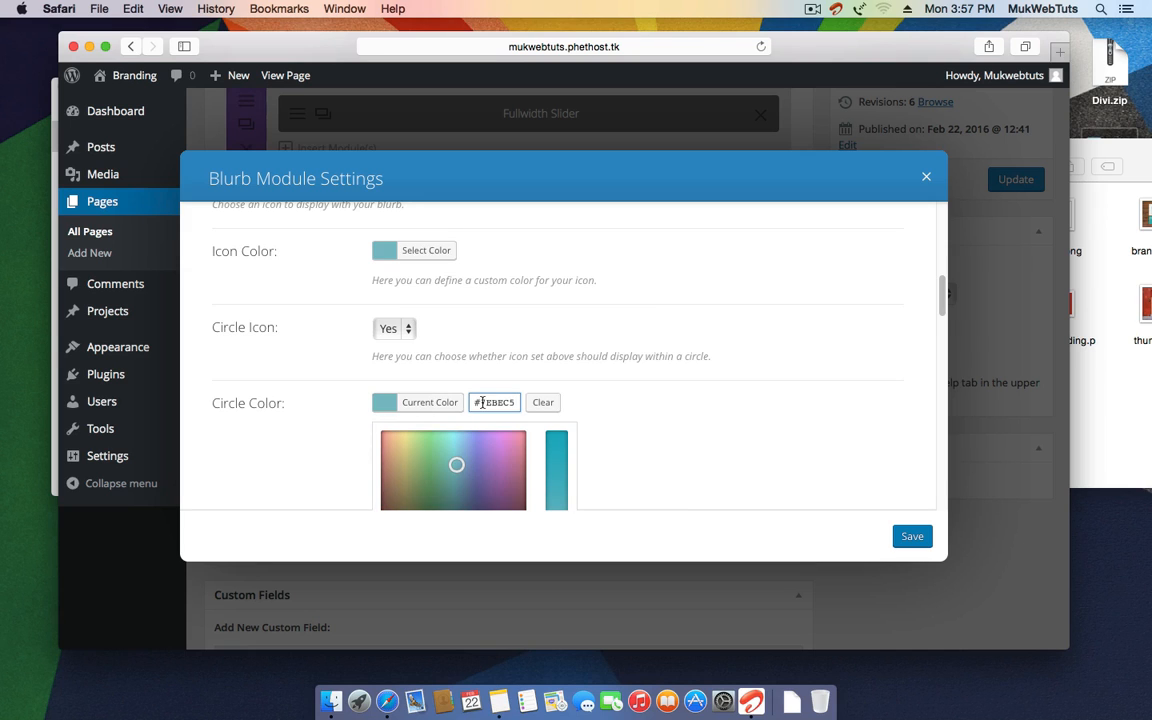
{"action": "scroll", "coordinate": [612, 424], "scroll_direction": "down", "scroll_amount": 4}
{"action": "left_click", "coordinate": [407, 449]}
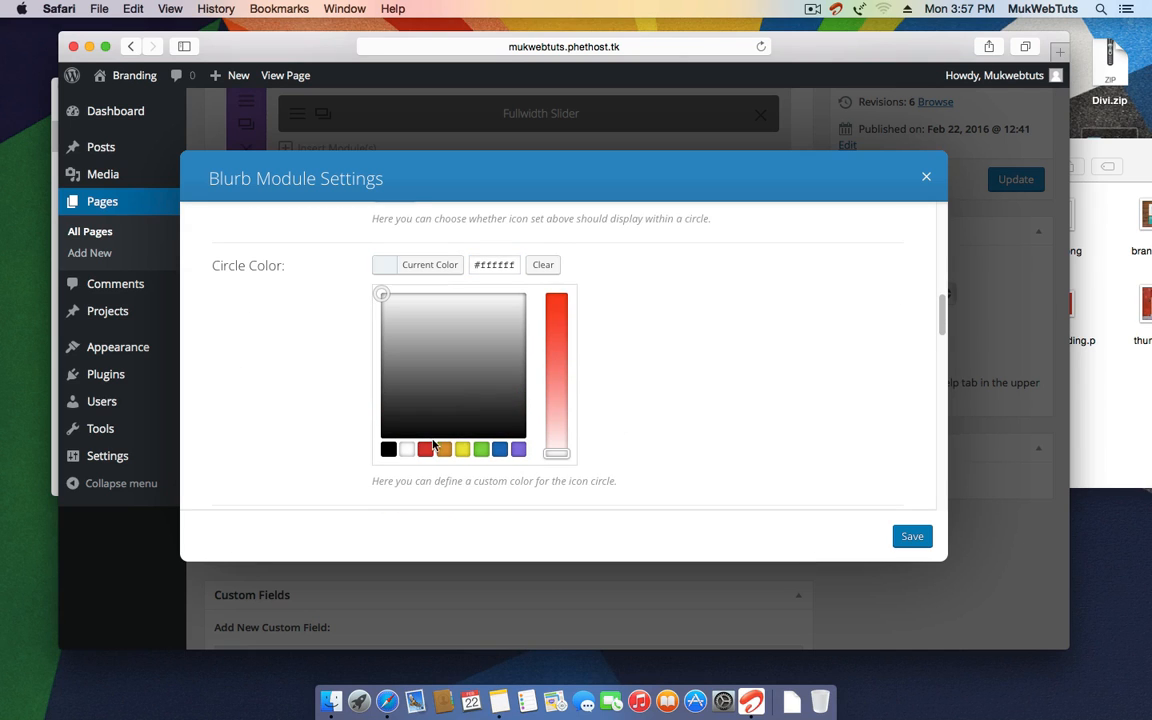
{"action": "left_click", "coordinate": [910, 534]}
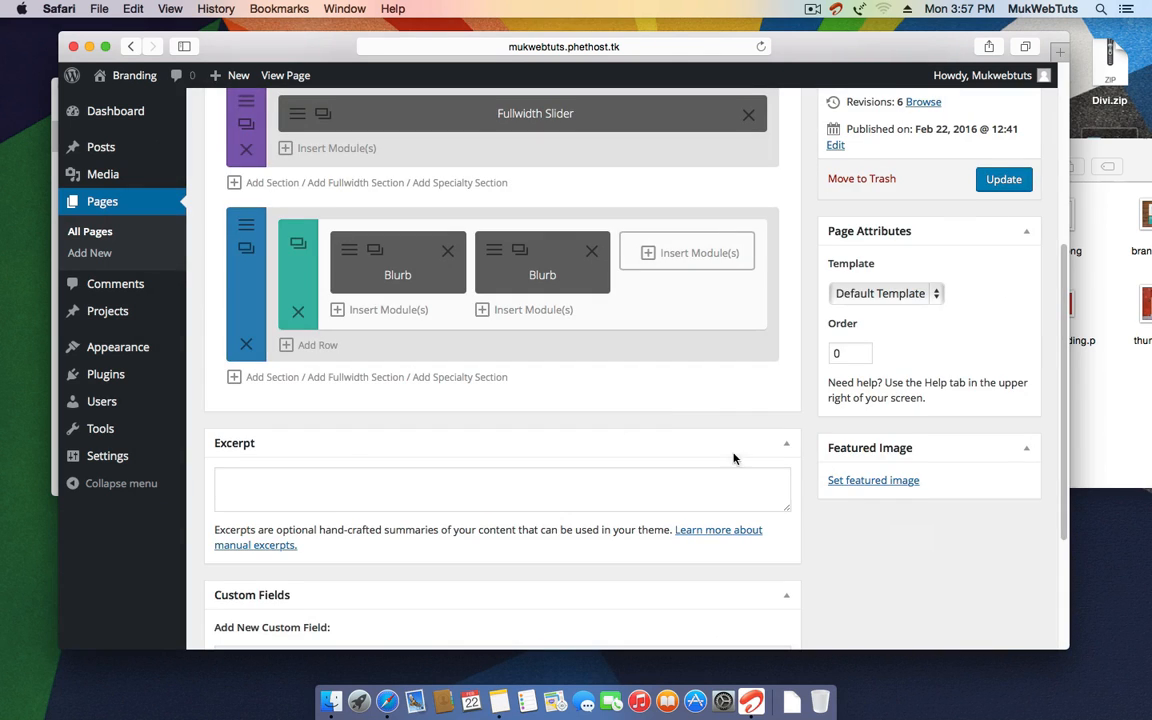
Step: Add a third Blurb titled Quality Services and turn on its icon
{"action": "scroll", "coordinate": [869, 391], "scroll_direction": "up", "scroll_amount": 1}
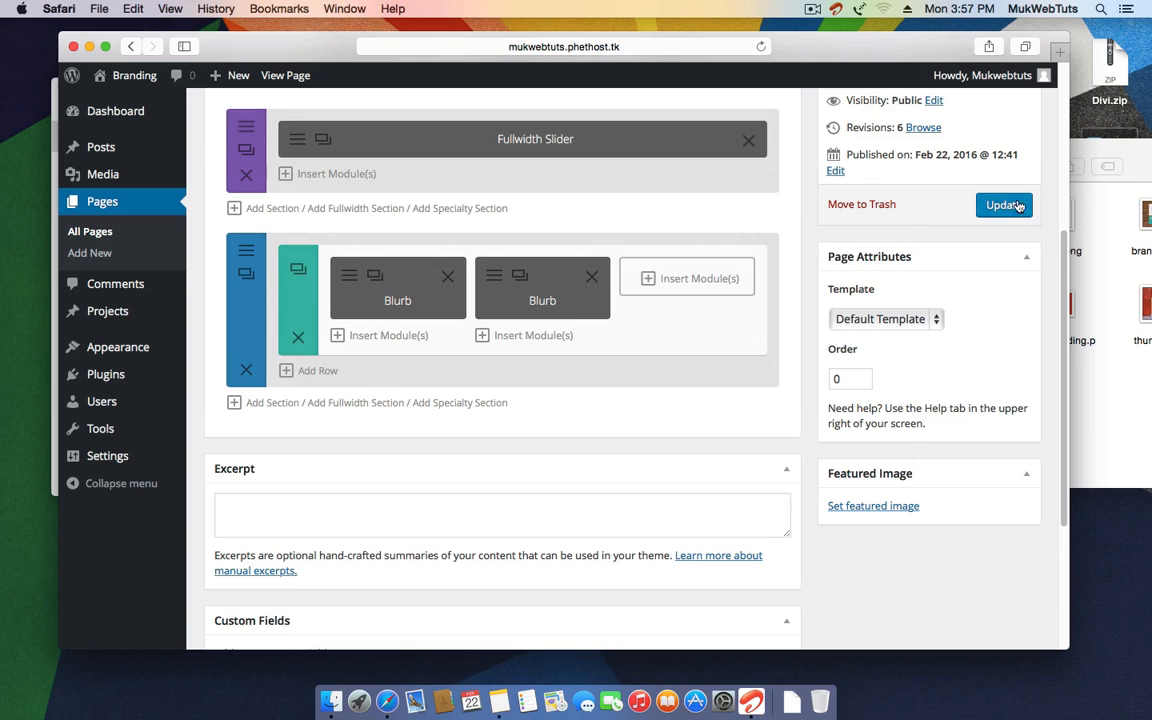
{"action": "left_click", "coordinate": [652, 279]}
{"action": "left_click", "coordinate": [718, 316]}
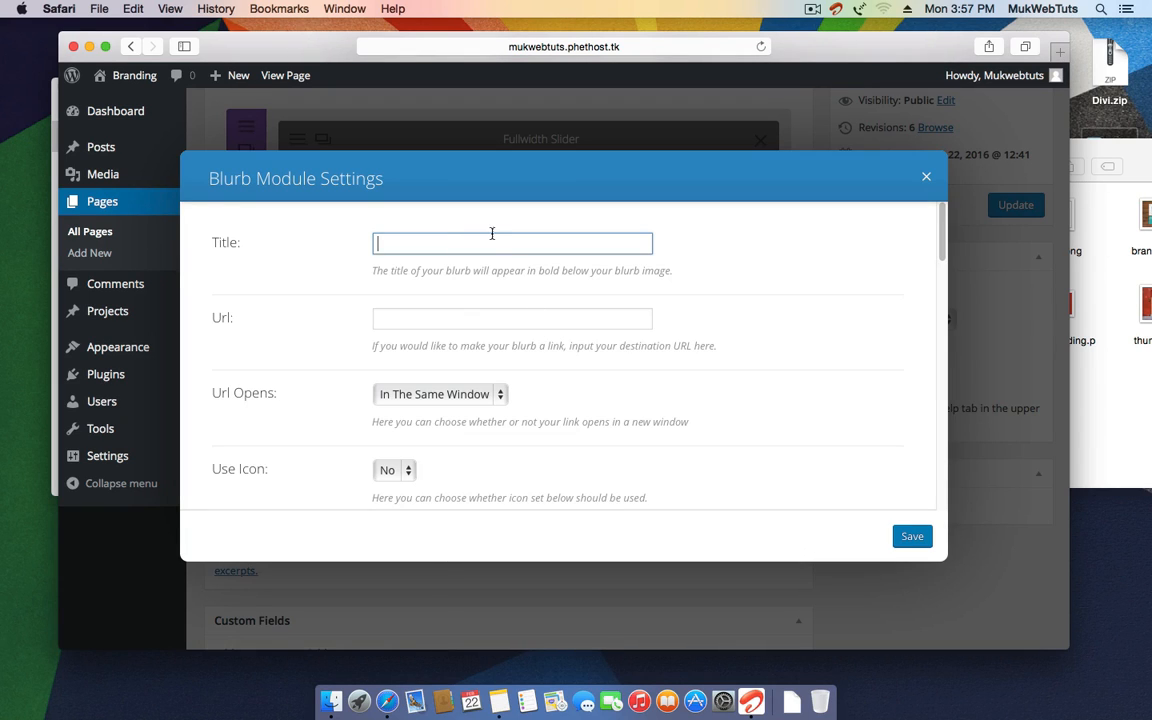
{"action": "type", "text": "Quality Services"}
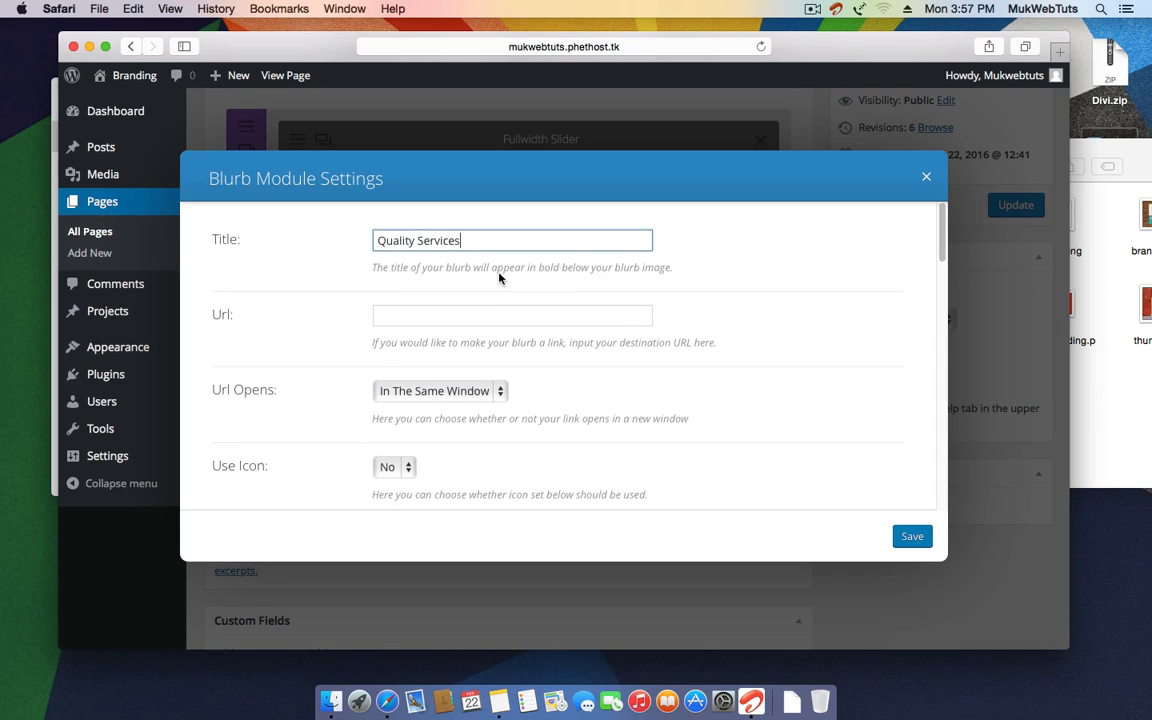
{"action": "scroll", "coordinate": [511, 330], "scroll_direction": "down", "scroll_amount": 3}
{"action": "scroll", "coordinate": [330, 342], "scroll_direction": "down", "scroll_amount": 1}
{"action": "left_click", "coordinate": [385, 330]}
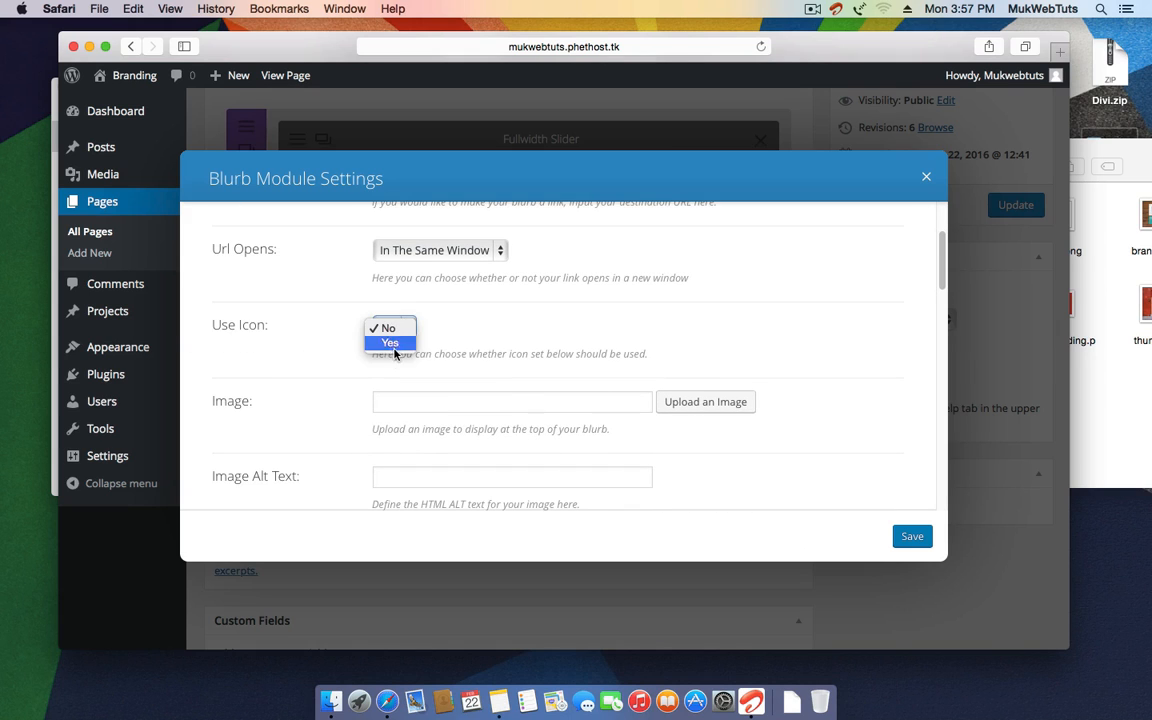
{"action": "left_click", "coordinate": [697, 329]}
Step: Set the icon colour to yellow #eded2a, copied from the Notes list
{"action": "scroll", "coordinate": [715, 335], "scroll_direction": "down", "scroll_amount": 3}
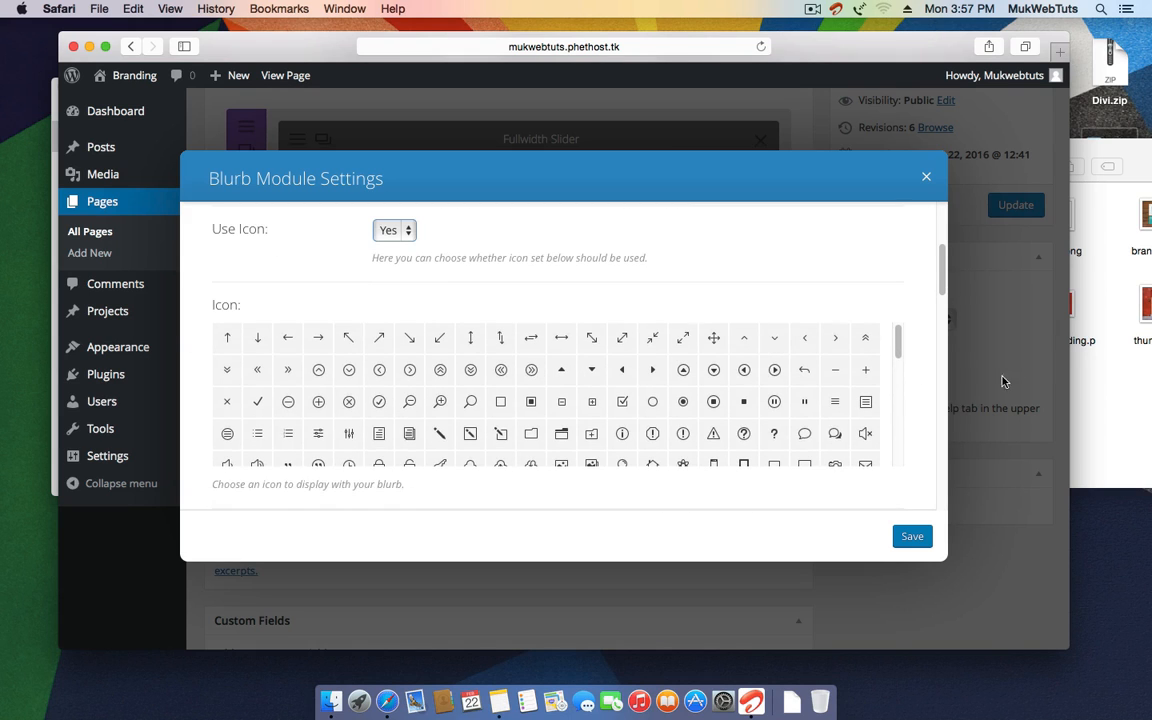
{"action": "scroll", "coordinate": [774, 388], "scroll_direction": "down", "scroll_amount": 1}
{"action": "scroll", "coordinate": [777, 398], "scroll_direction": "down", "scroll_amount": 1}
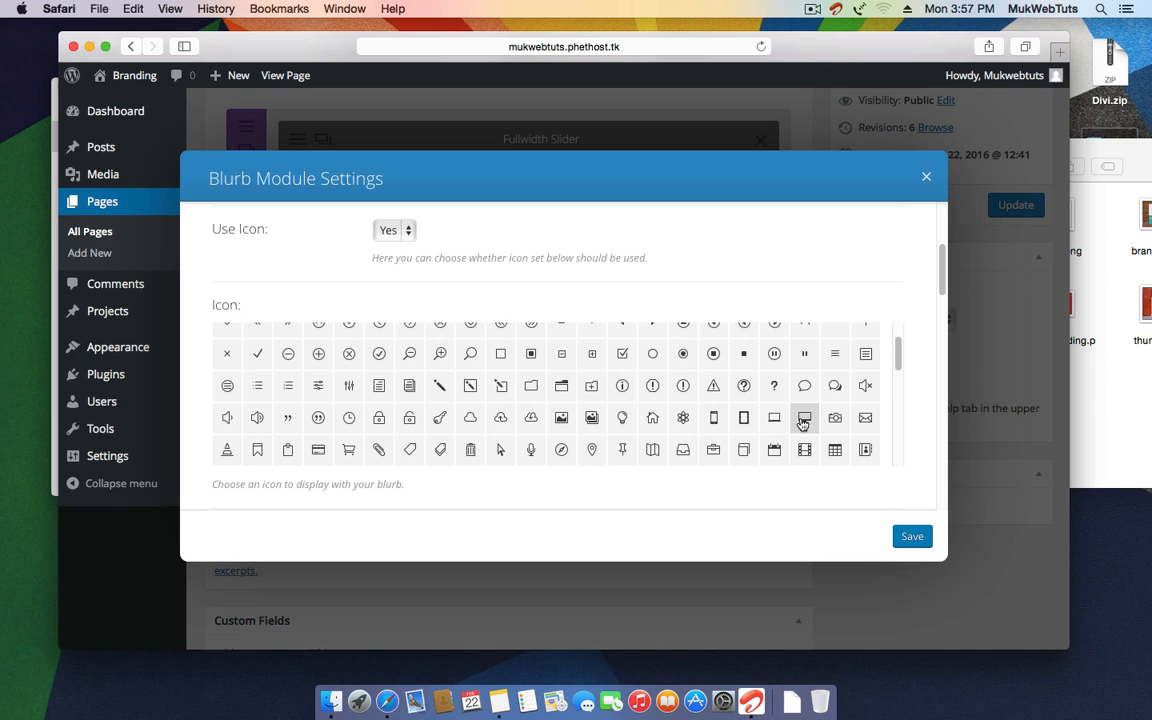
{"action": "scroll", "coordinate": [803, 420], "scroll_direction": "down", "scroll_amount": 3}
{"action": "scroll", "coordinate": [905, 410], "scroll_direction": "down", "scroll_amount": 3}
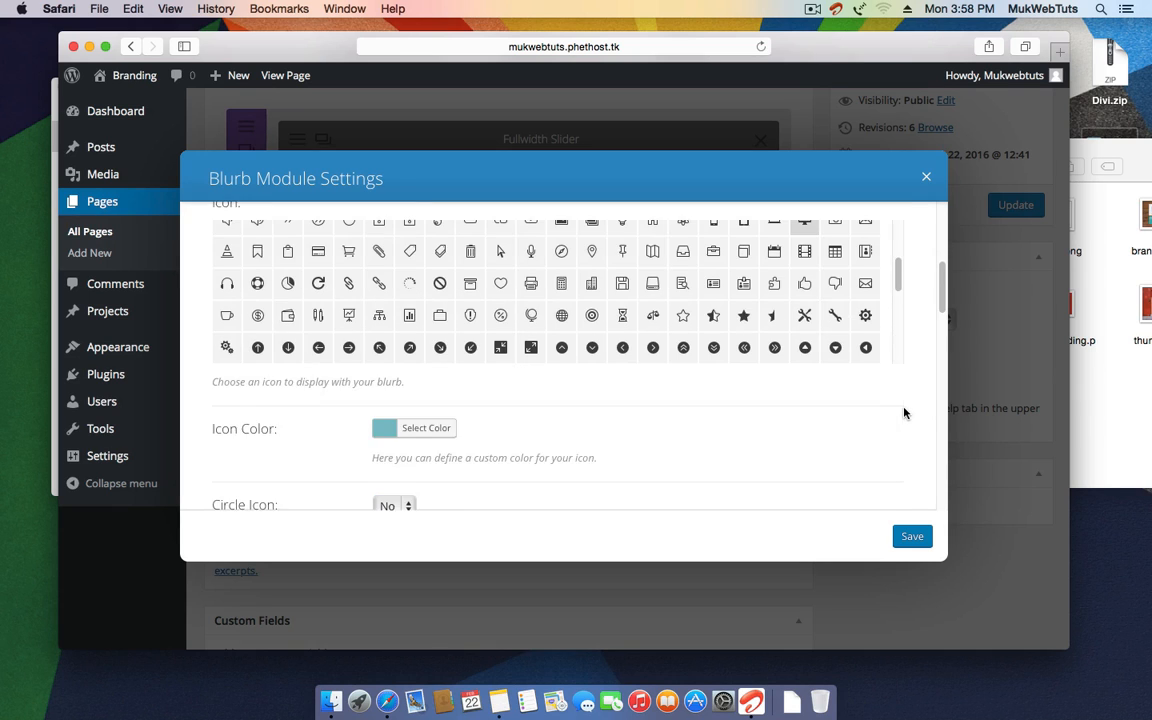
{"action": "scroll", "coordinate": [630, 401], "scroll_direction": "down", "scroll_amount": 4}
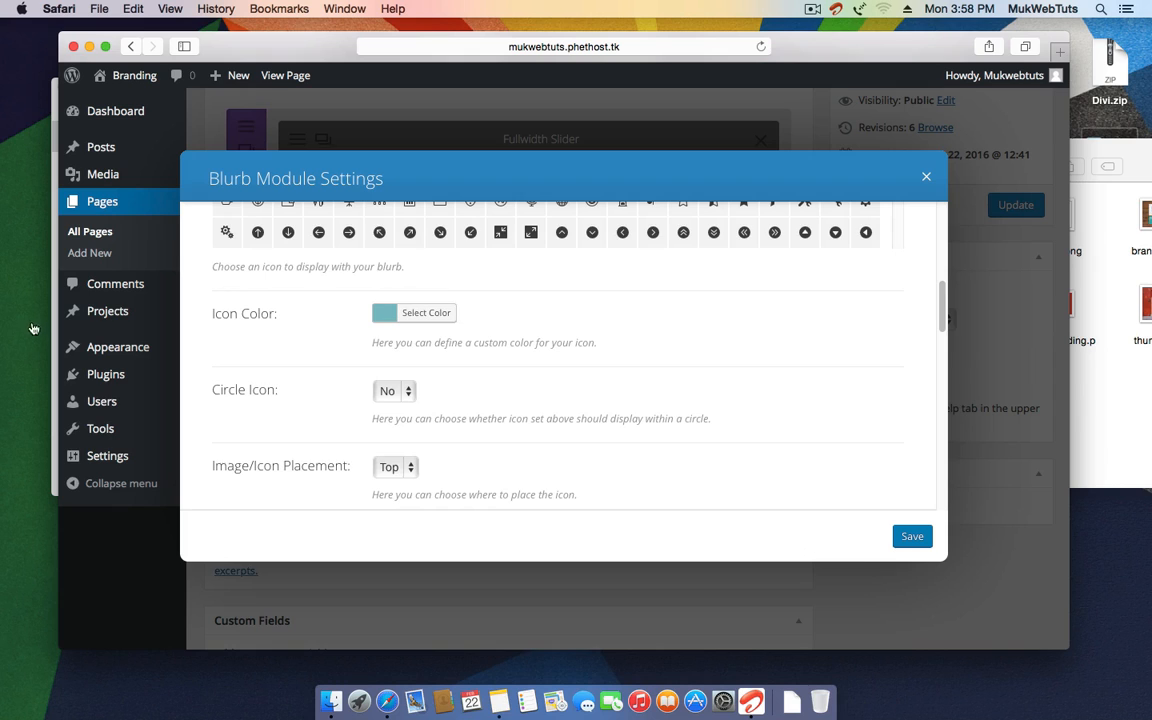
{"action": "left_click", "coordinate": [53, 426]}
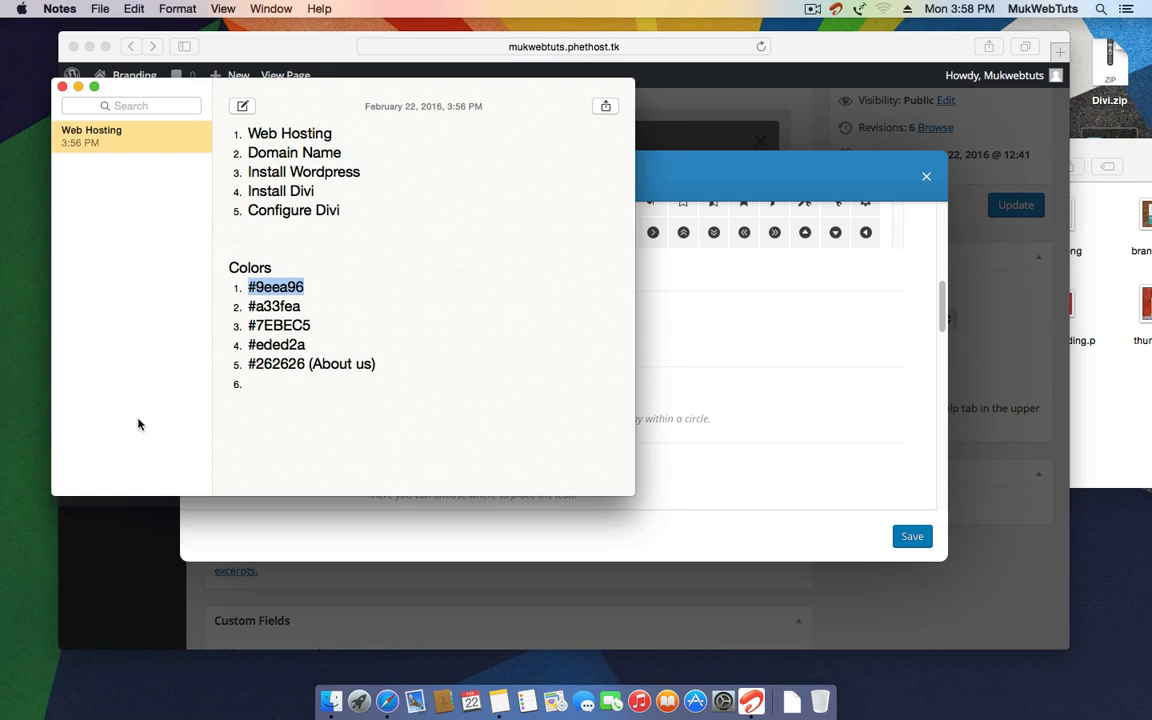
{"action": "left_click_drag", "start_coordinate": [248, 344], "coordinate": [380, 344]}
{"action": "key", "text": "cmd+c"}
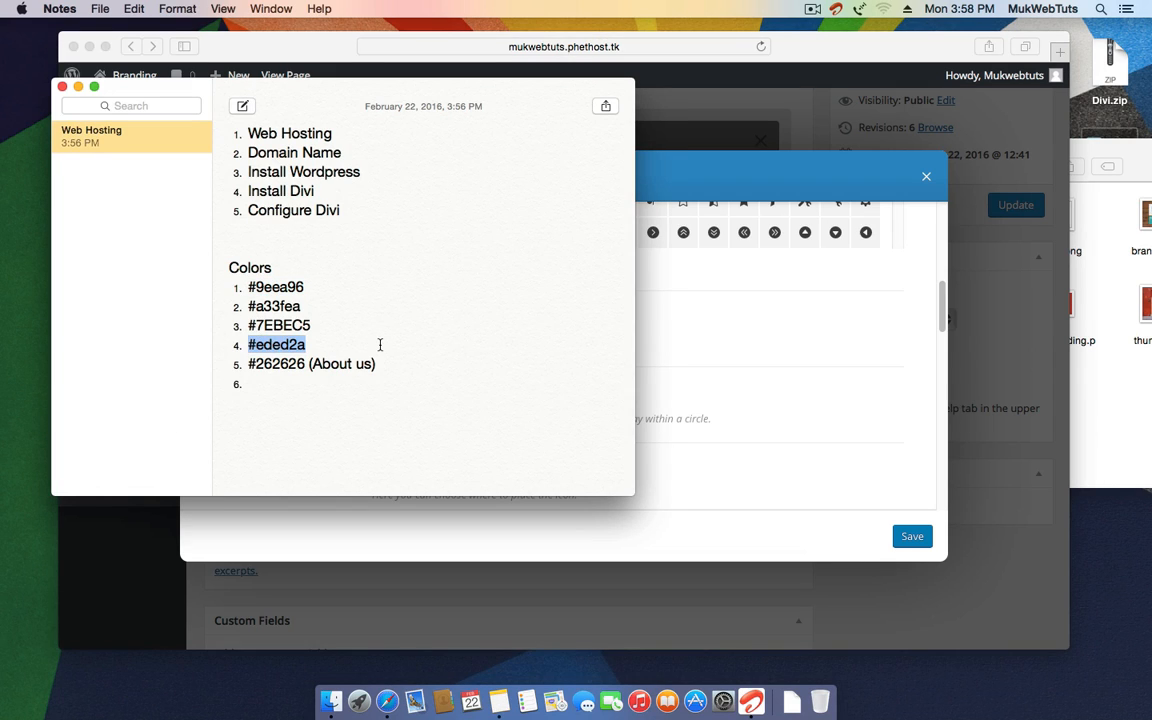
{"action": "left_click", "coordinate": [779, 342]}
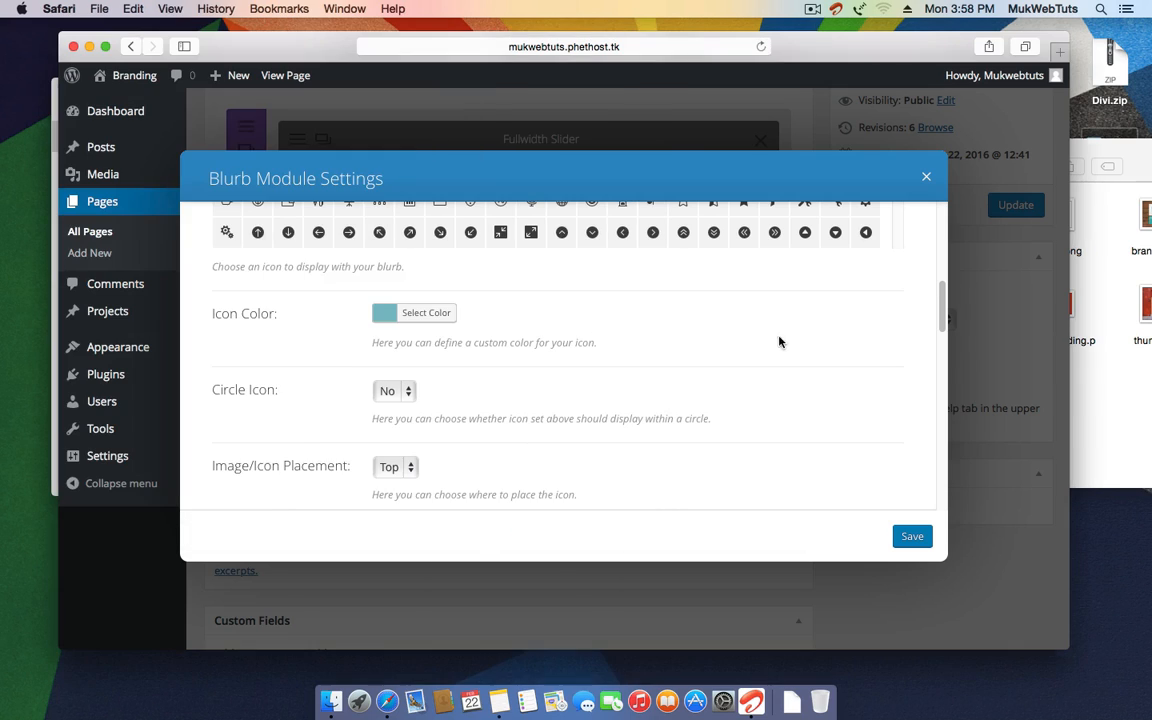
{"action": "left_click", "coordinate": [418, 312]}
{"action": "double_click", "coordinate": [491, 312]}
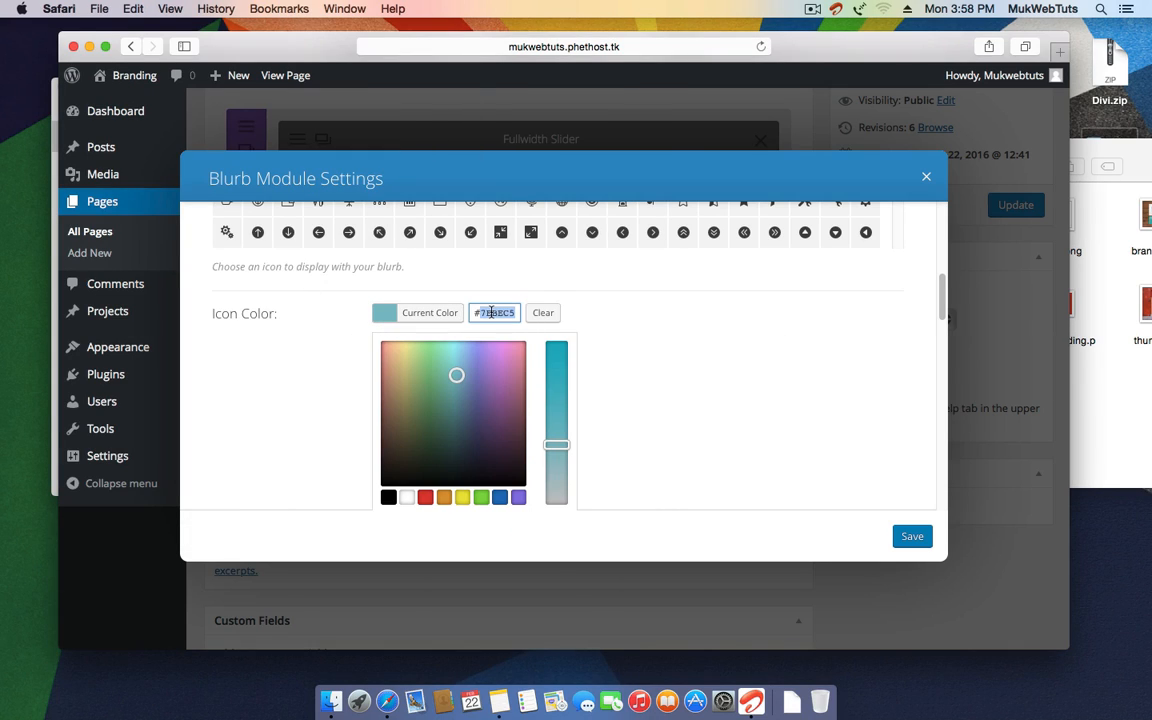
{"action": "key", "text": "cmd+v"}
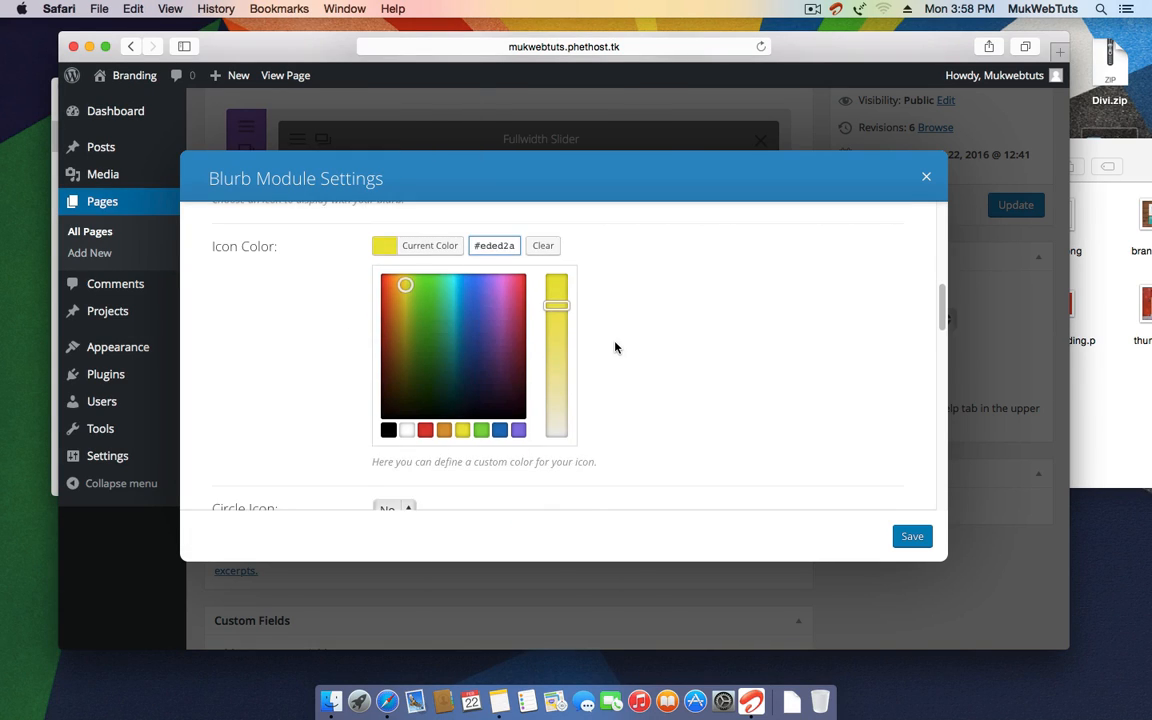
Step: Show the icon inside a white circle
{"action": "scroll", "coordinate": [614, 345], "scroll_direction": "down", "scroll_amount": 4}
{"action": "left_click", "coordinate": [392, 377]}
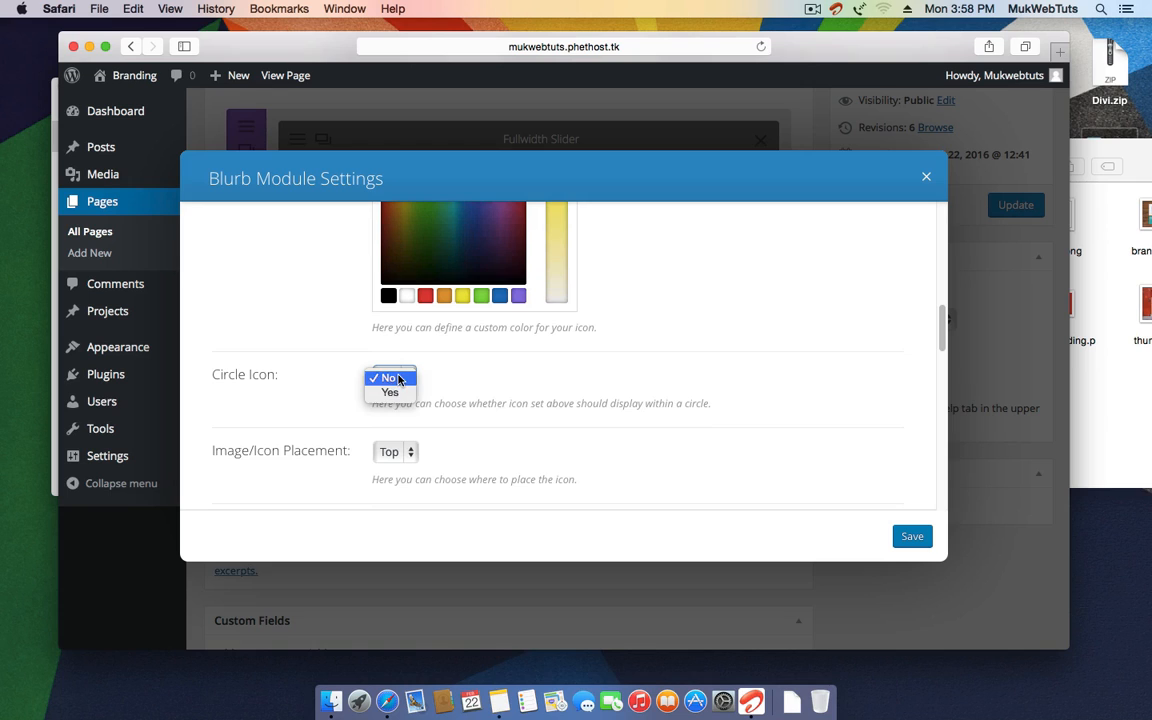
{"action": "left_click", "coordinate": [390, 393]}
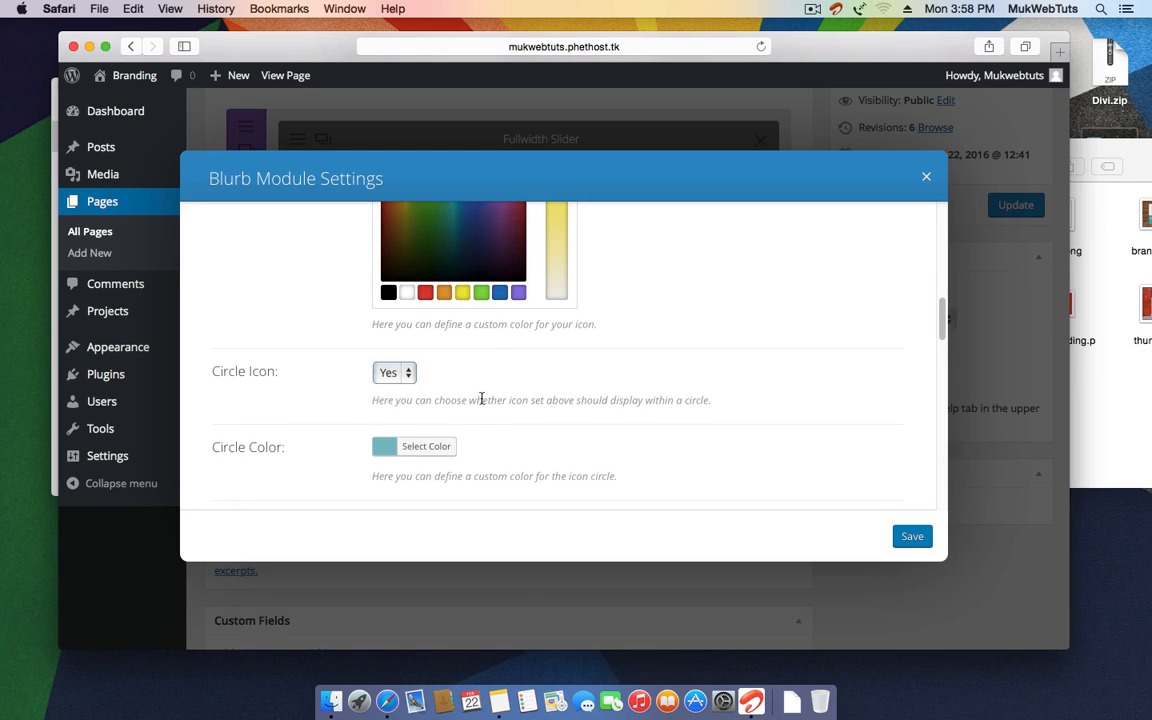
{"action": "scroll", "coordinate": [483, 400], "scroll_direction": "down", "scroll_amount": 1}
{"action": "left_click", "coordinate": [376, 428]}
{"action": "scroll", "coordinate": [460, 470], "scroll_direction": "down", "scroll_amount": 5}
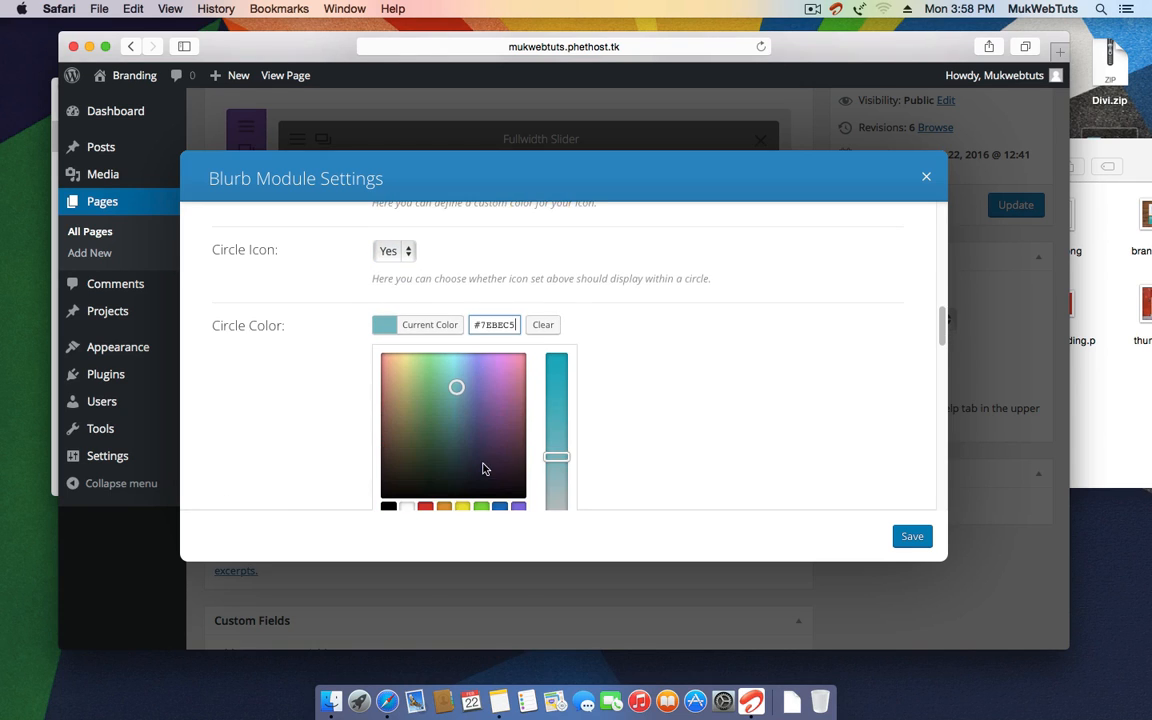
{"action": "left_click", "coordinate": [406, 404]}
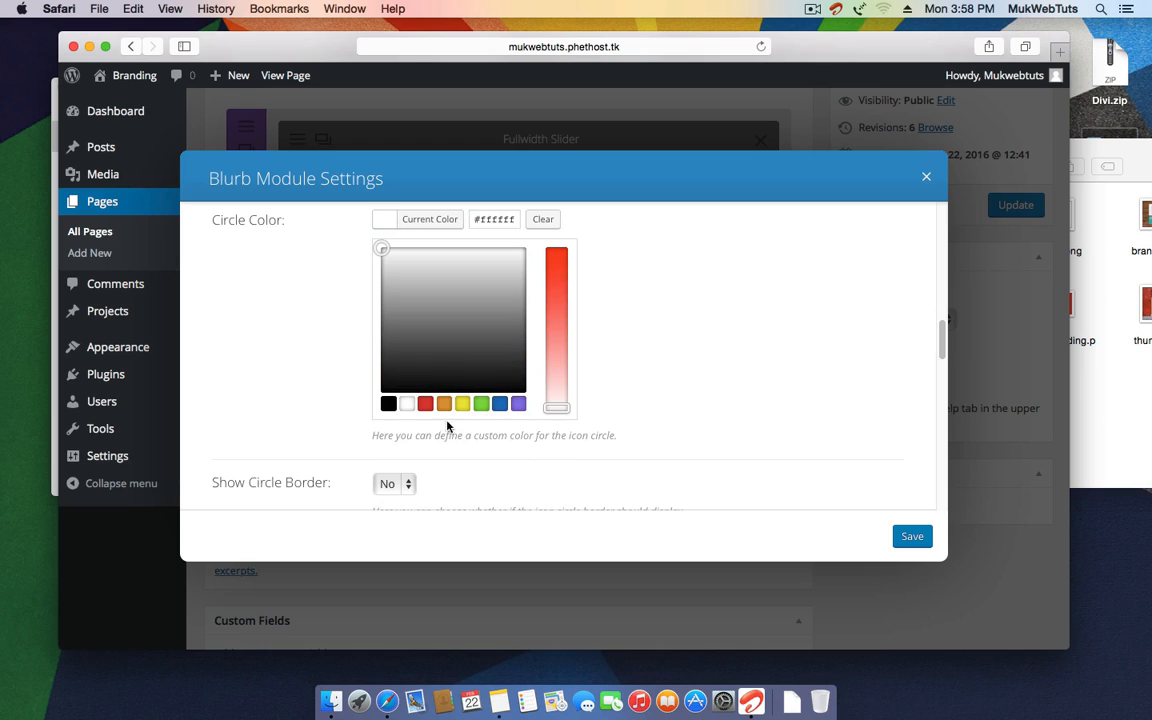
{"action": "scroll", "coordinate": [395, 420], "scroll_direction": "down", "scroll_amount": 1}
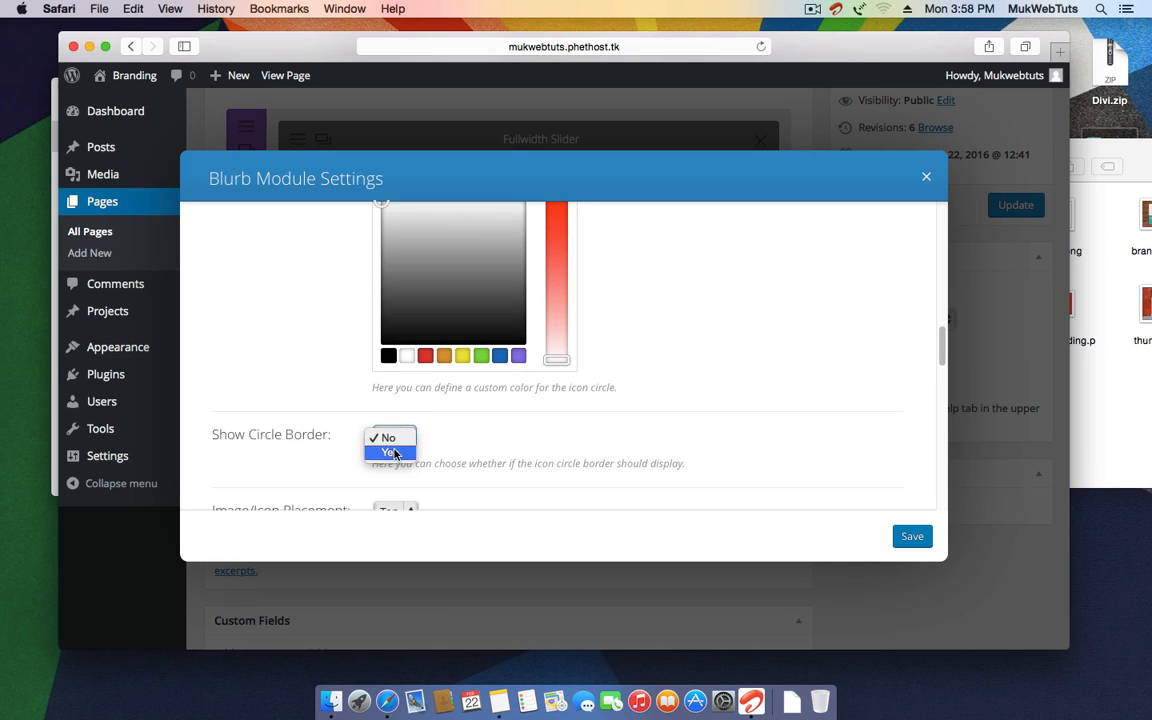
Step: Turn on the circle border with colour #9eea96 and save the blurb
{"action": "left_click", "coordinate": [390, 452]}
{"action": "scroll", "coordinate": [474, 414], "scroll_direction": "down", "scroll_amount": 2}
{"action": "scroll", "coordinate": [474, 414], "scroll_direction": "down", "scroll_amount": 1}
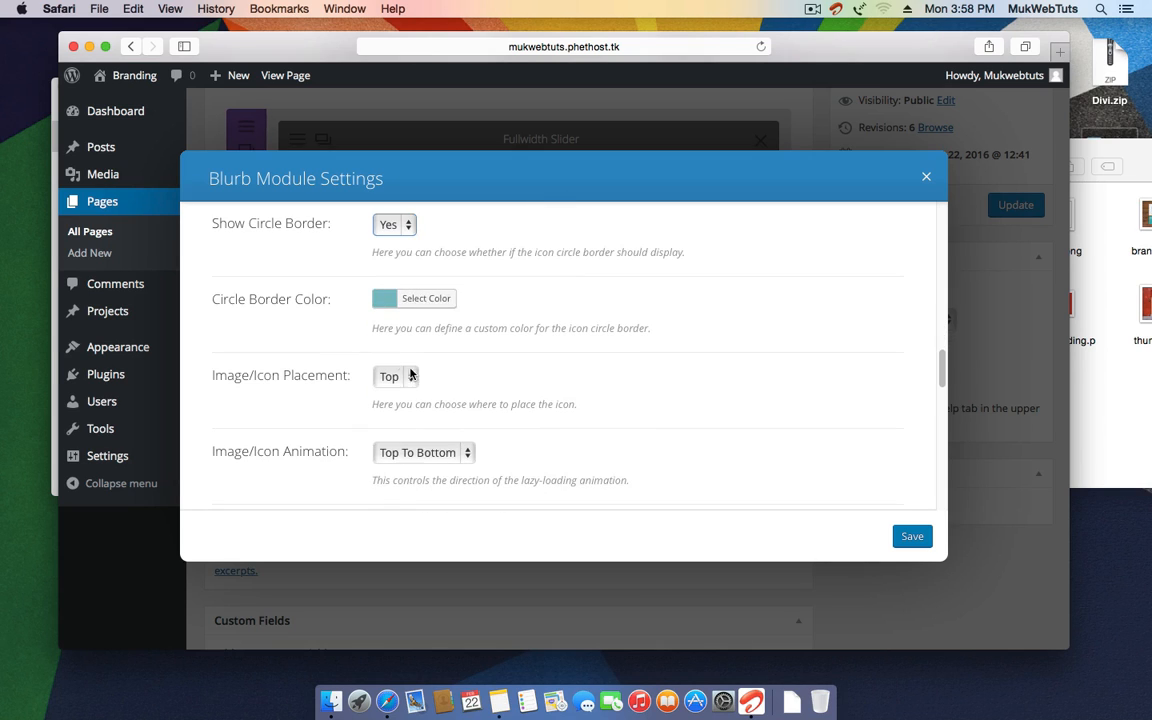
{"action": "left_click", "coordinate": [52, 430]}
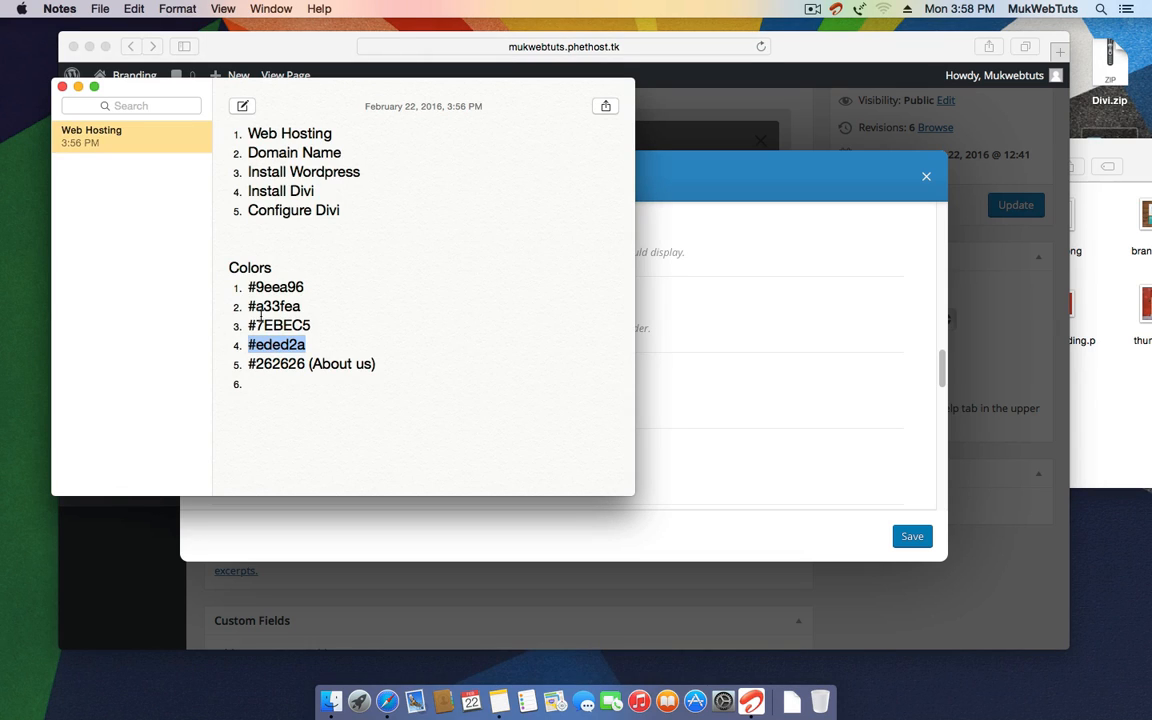
{"action": "left_click_drag", "start_coordinate": [246, 287], "coordinate": [353, 283]}
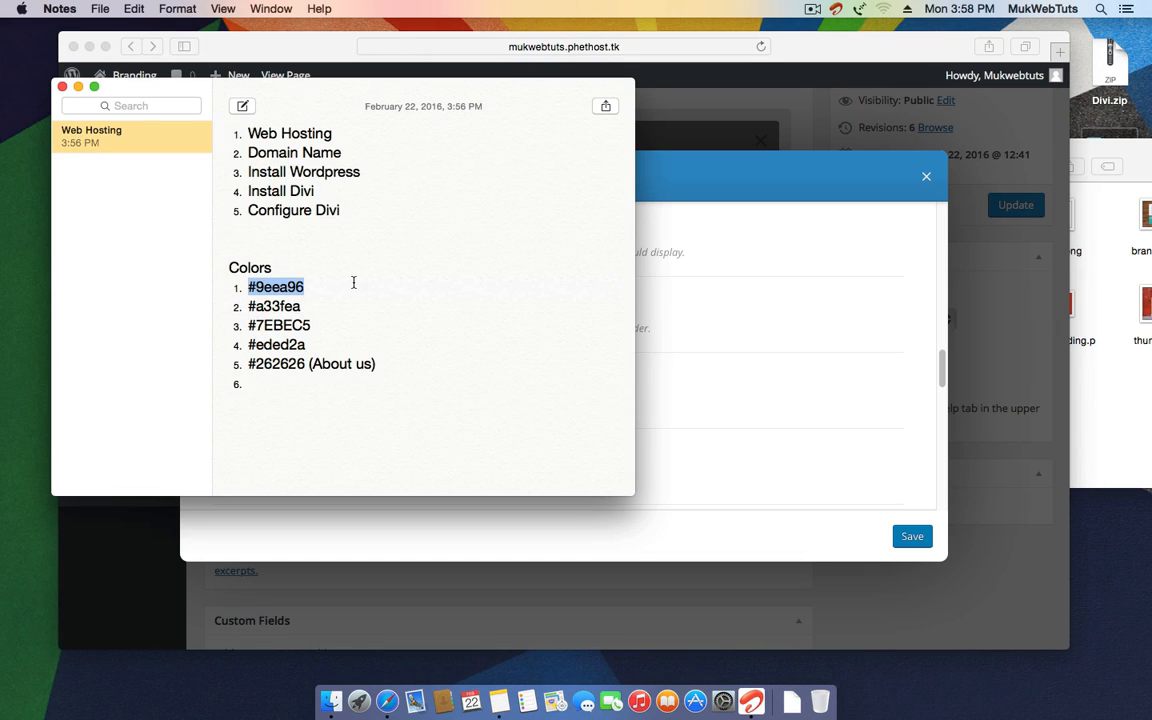
{"action": "left_click", "coordinate": [660, 332]}
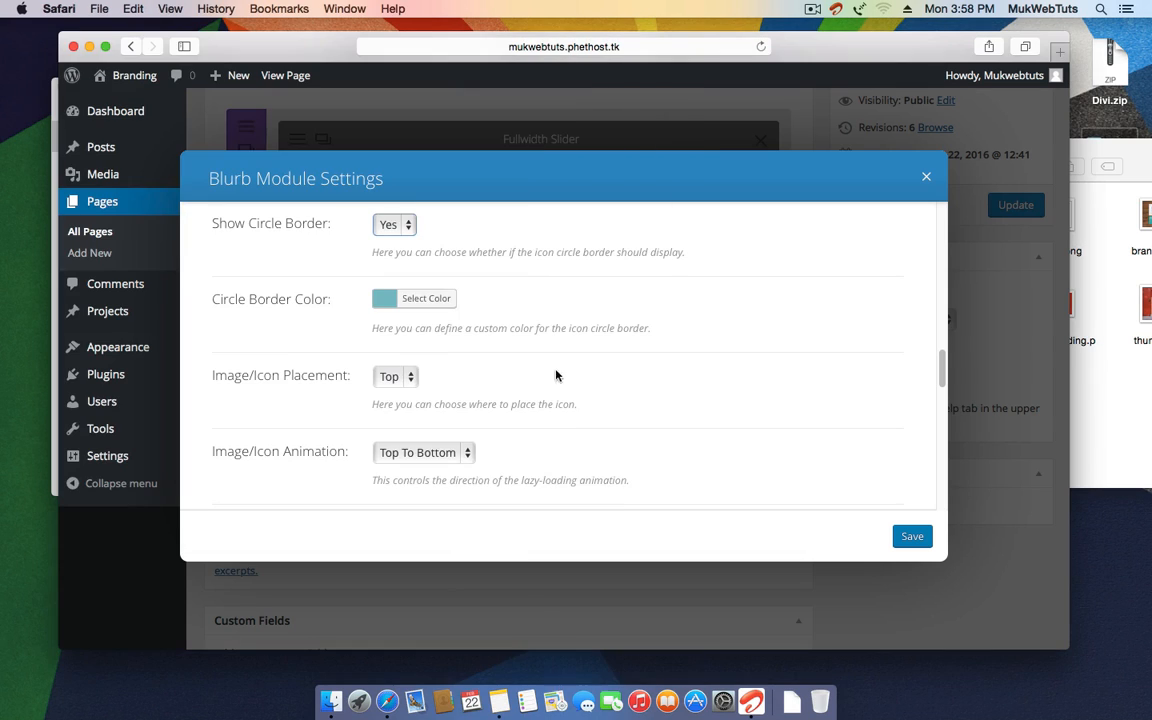
{"action": "left_click", "coordinate": [400, 298]}
{"action": "double_click", "coordinate": [483, 298]}
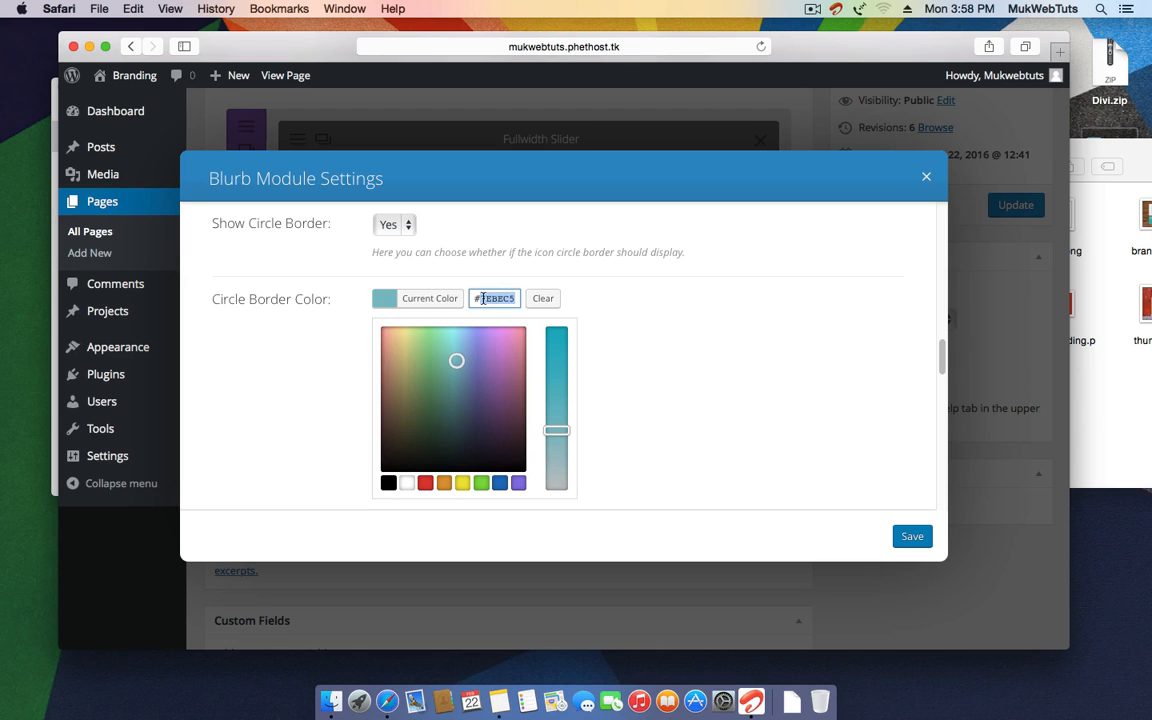
{"action": "key", "text": "super+v"}
{"action": "scroll", "coordinate": [625, 342], "scroll_direction": "down", "scroll_amount": 5}
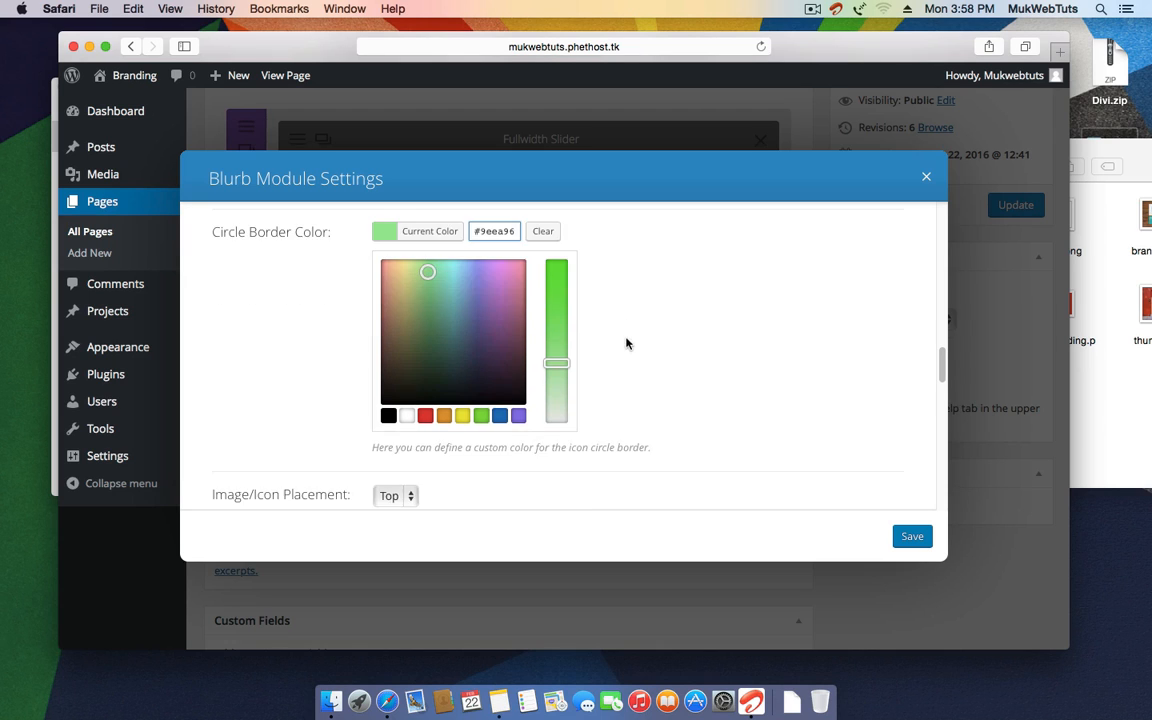
{"action": "left_click", "coordinate": [910, 535]}
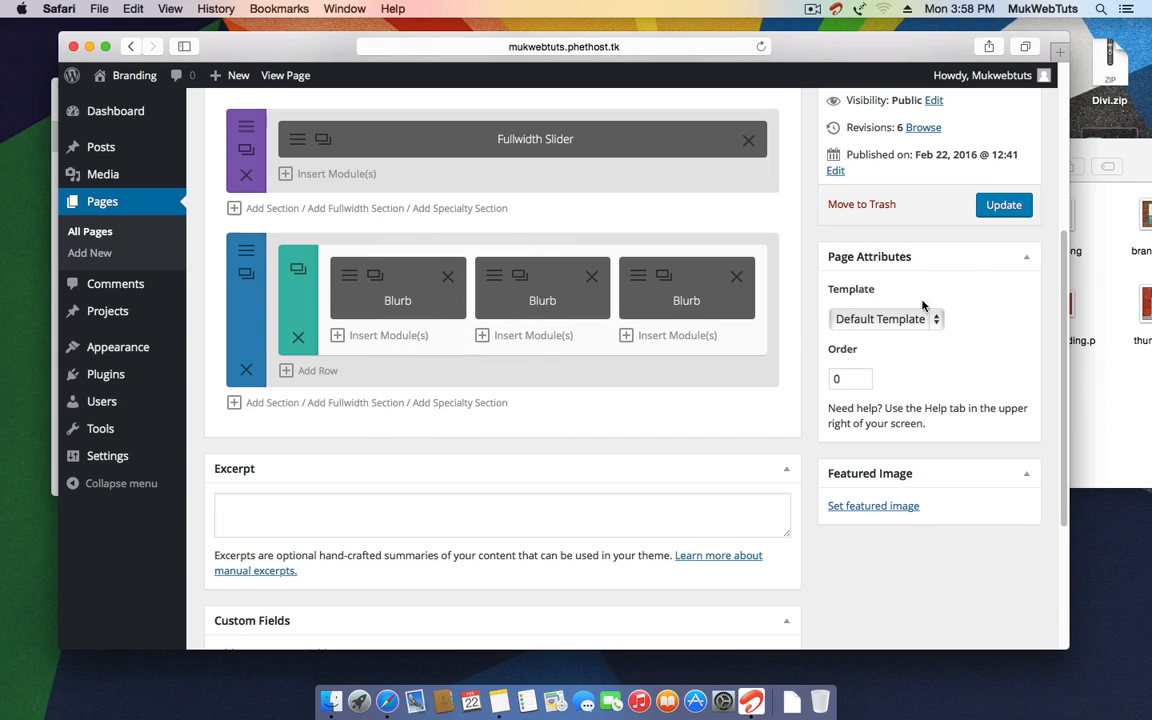
Step: Save the Home page and copy the lorem ipsum paragraph from an existing blurb
{"action": "left_click", "coordinate": [1003, 206]}
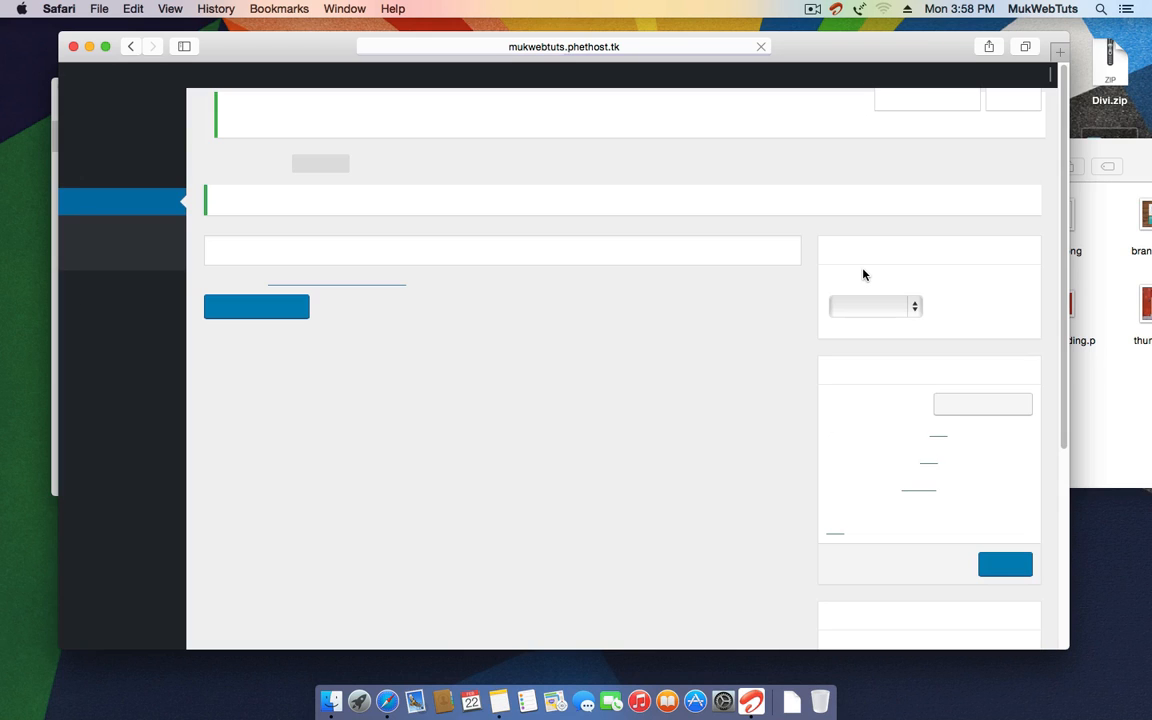
{"action": "scroll", "coordinate": [841, 334], "scroll_direction": "down", "scroll_amount": 3}
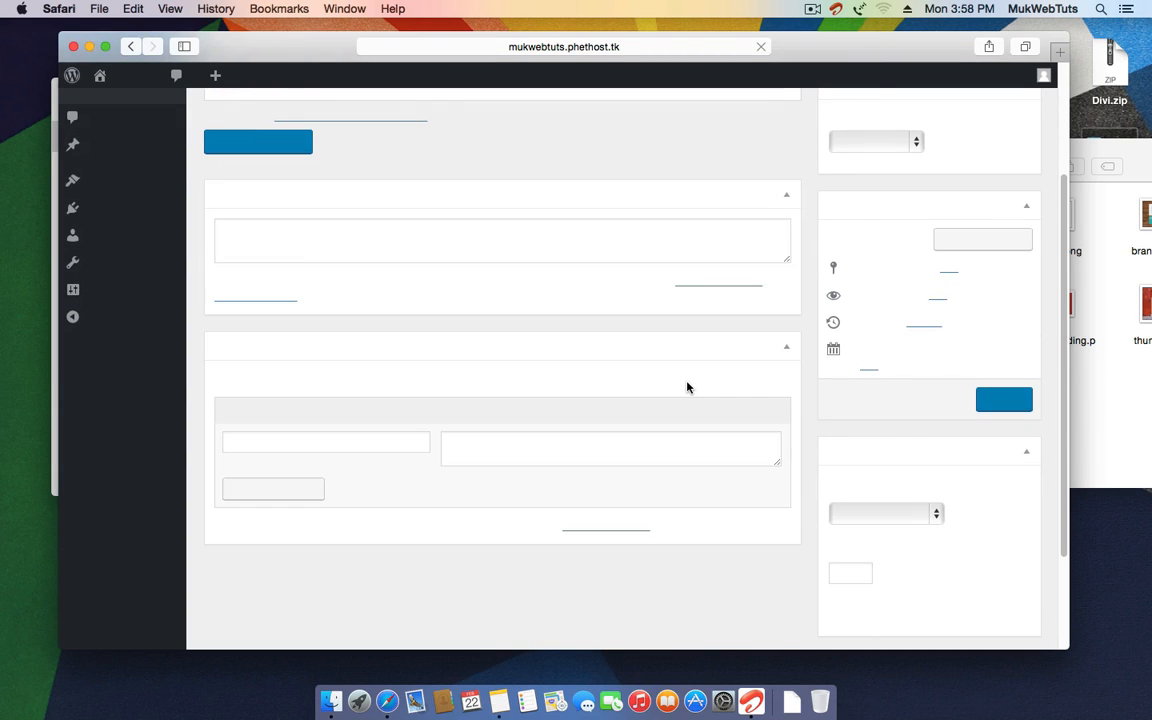
{"action": "scroll", "coordinate": [620, 381], "scroll_direction": "up", "scroll_amount": 2}
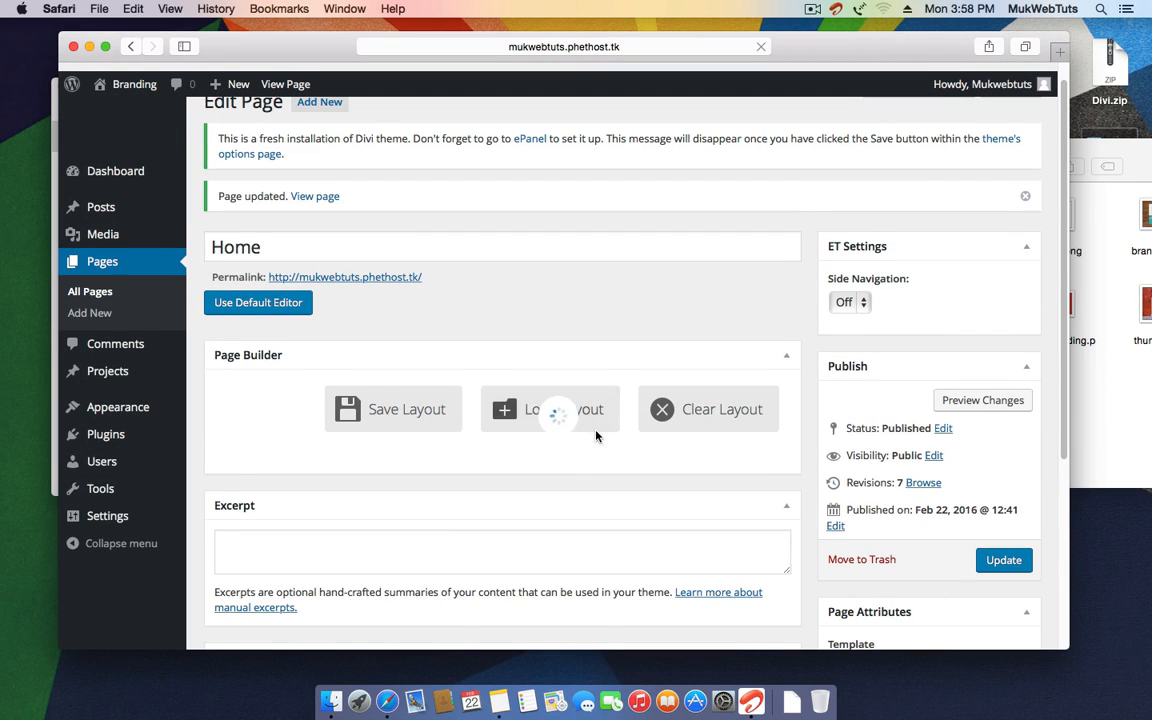
{"action": "scroll", "coordinate": [598, 448], "scroll_direction": "down", "scroll_amount": 2}
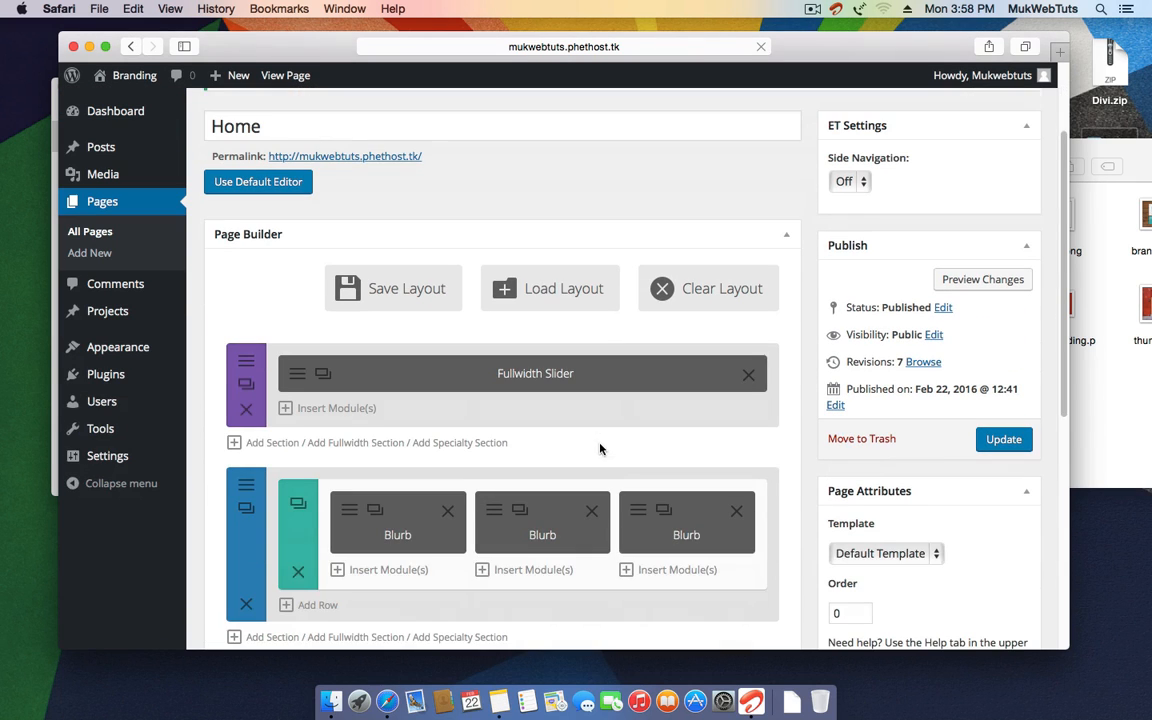
{"action": "left_click", "coordinate": [478, 512]}
{"action": "scroll", "coordinate": [491, 460], "scroll_direction": "down", "scroll_amount": 10}
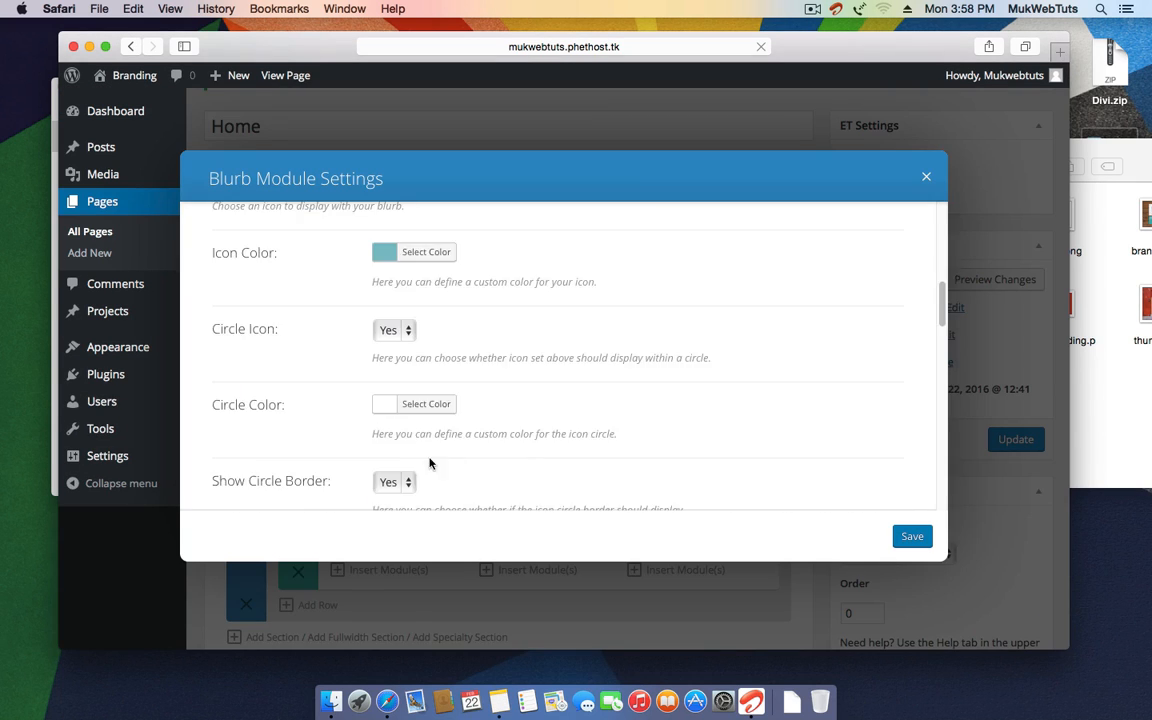
{"action": "scroll", "coordinate": [430, 463], "scroll_direction": "down", "scroll_amount": 15}
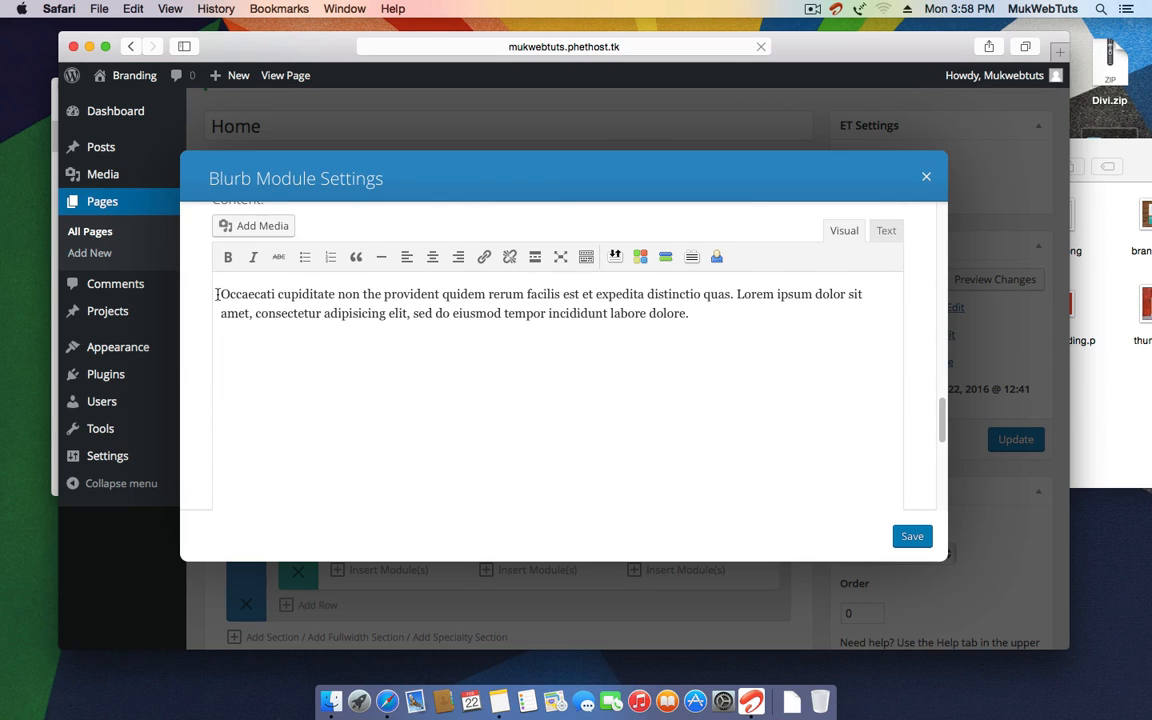
{"action": "left_click_drag", "start_coordinate": [216, 287], "coordinate": [627, 355]}
{"action": "key", "text": "super+c"}
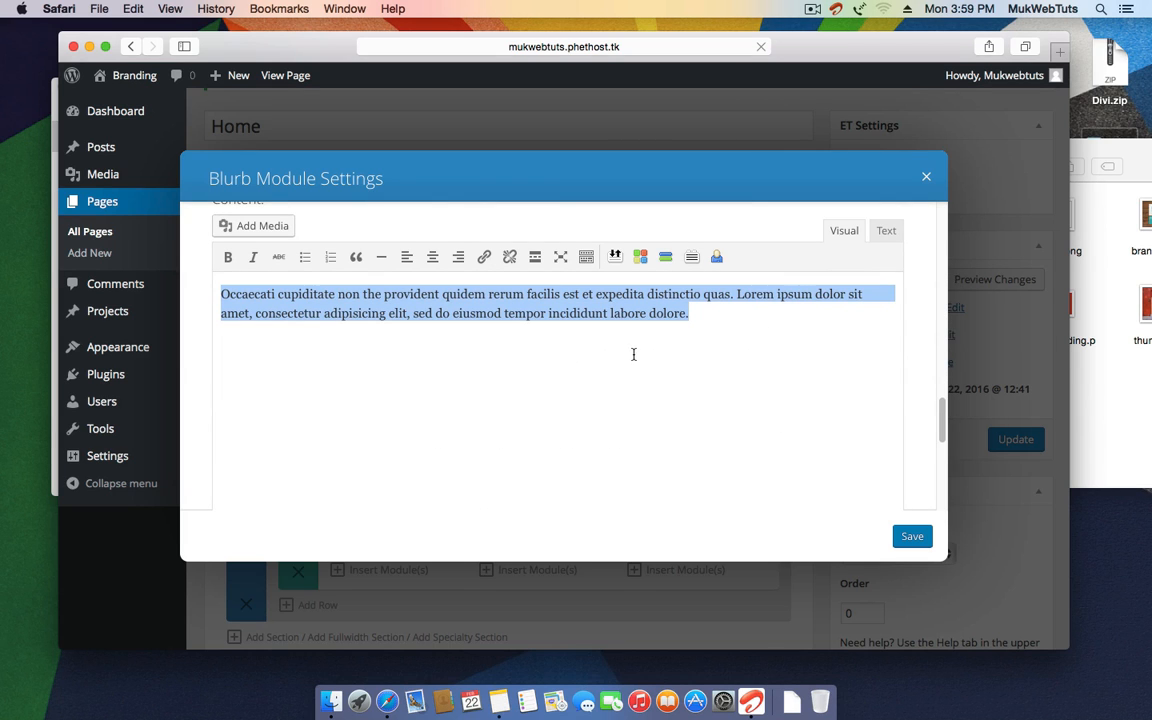
{"action": "left_click", "coordinate": [912, 536]}
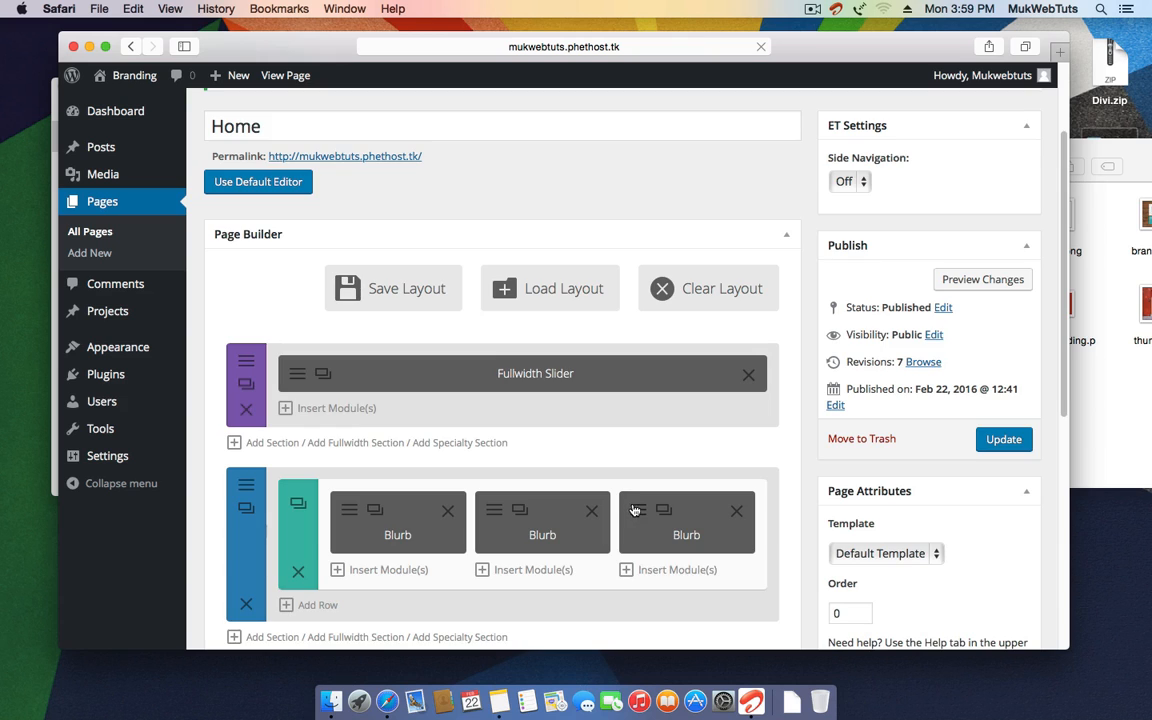
Step: Paste the paragraph into the Quality Services blurb's content and save it
{"action": "left_click", "coordinate": [636, 510]}
{"action": "scroll", "coordinate": [555, 375], "scroll_direction": "down", "scroll_amount": 10}
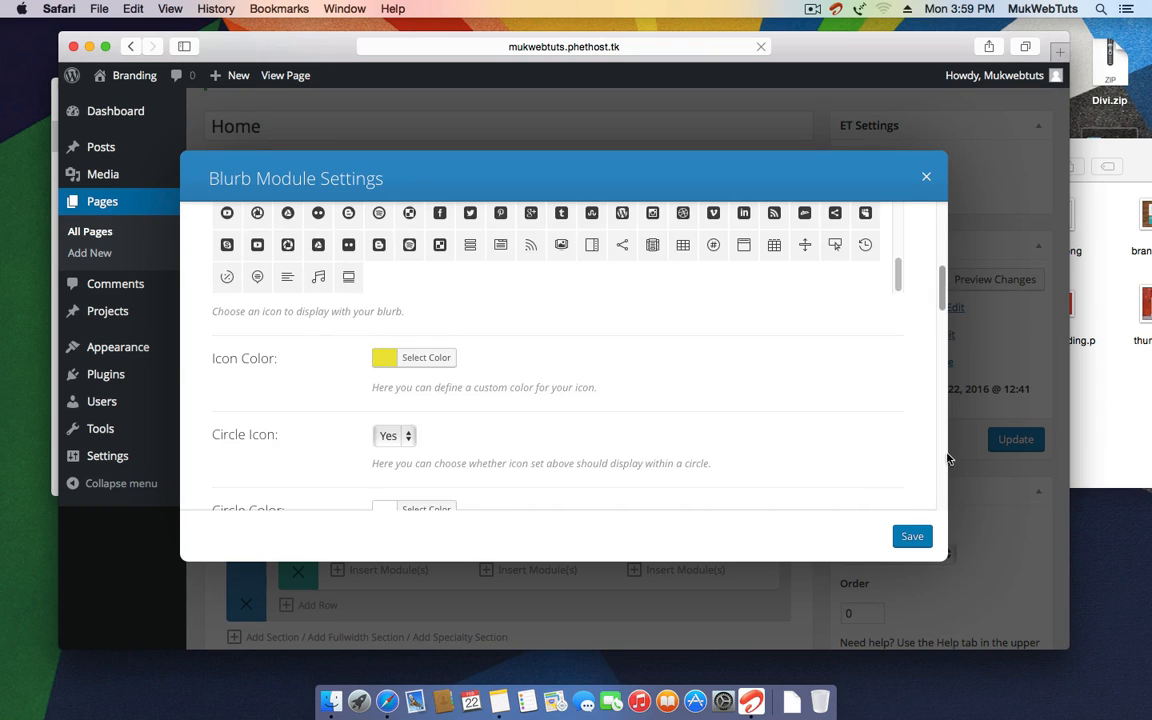
{"action": "scroll", "coordinate": [867, 437], "scroll_direction": "down", "scroll_amount": 15}
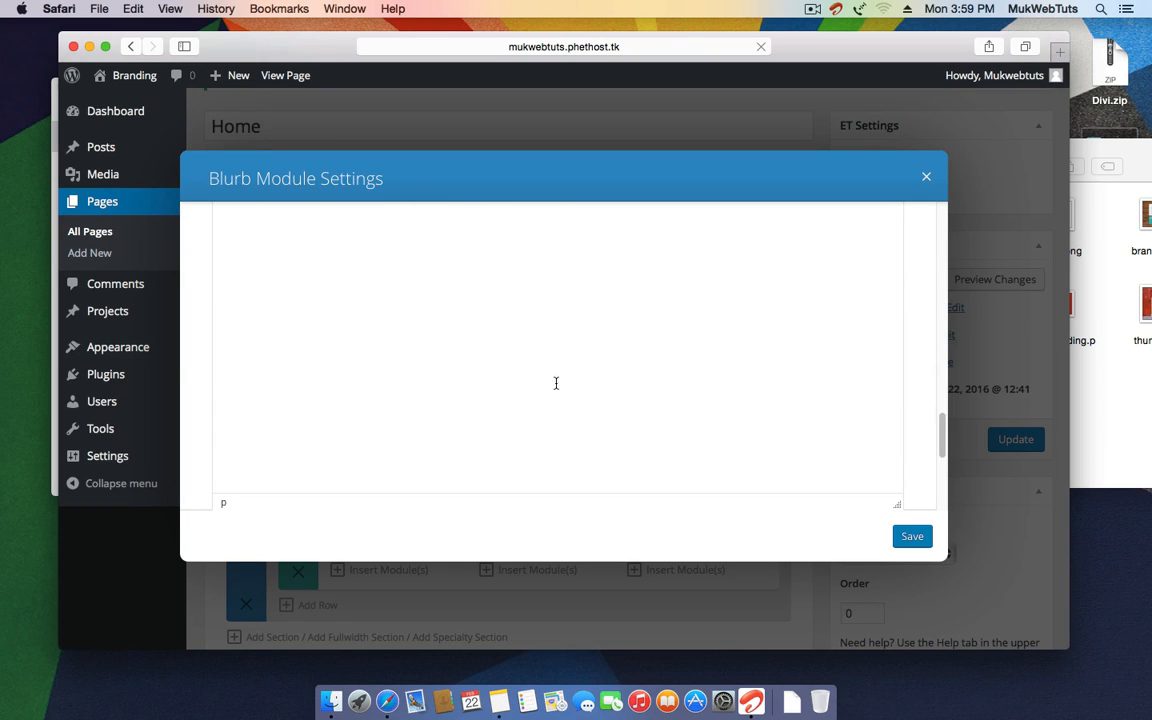
{"action": "scroll", "coordinate": [556, 383], "scroll_direction": "up", "scroll_amount": 5}
{"action": "key", "text": "super+v"}
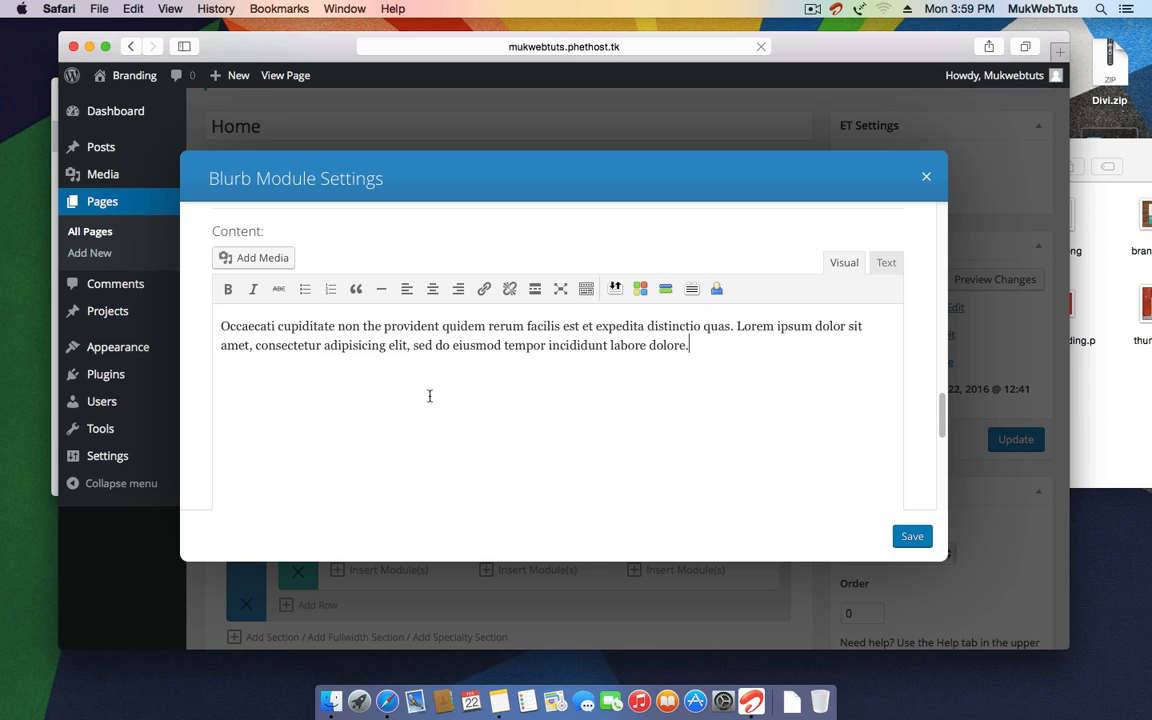
{"action": "left_click", "coordinate": [912, 539]}
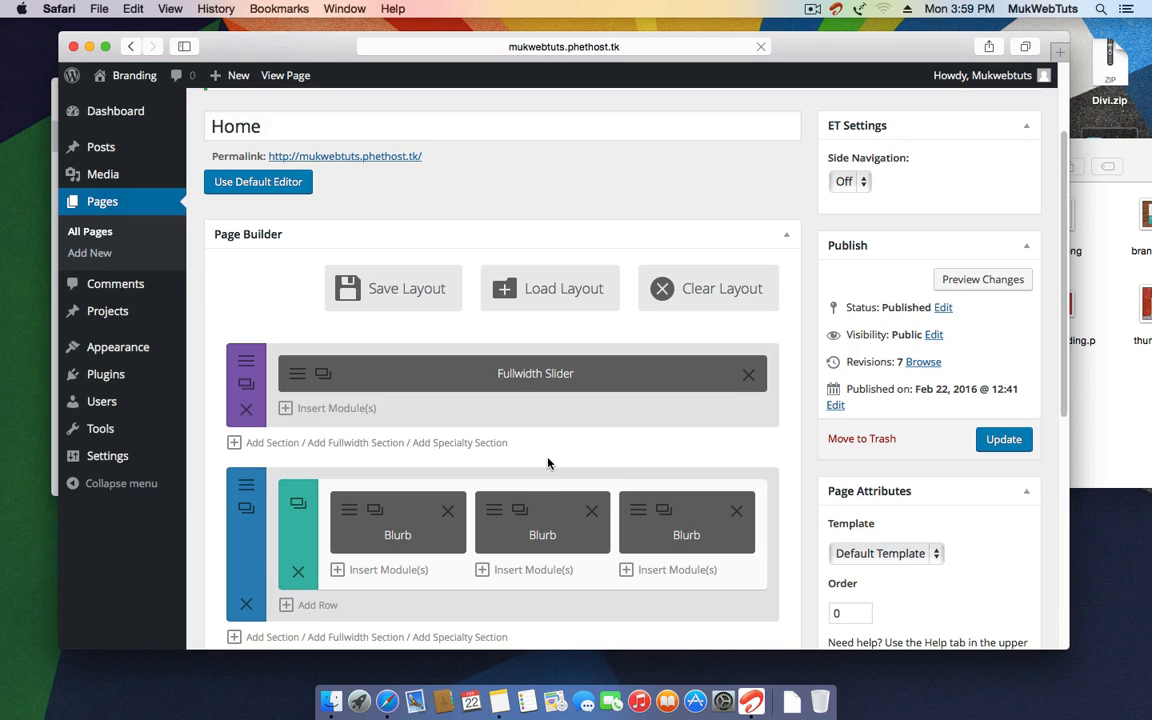
Step: Update the Home page and scroll the live page to check the Availability, 24/7 Support and Quality Services blurbs
{"action": "left_click", "coordinate": [989, 443]}
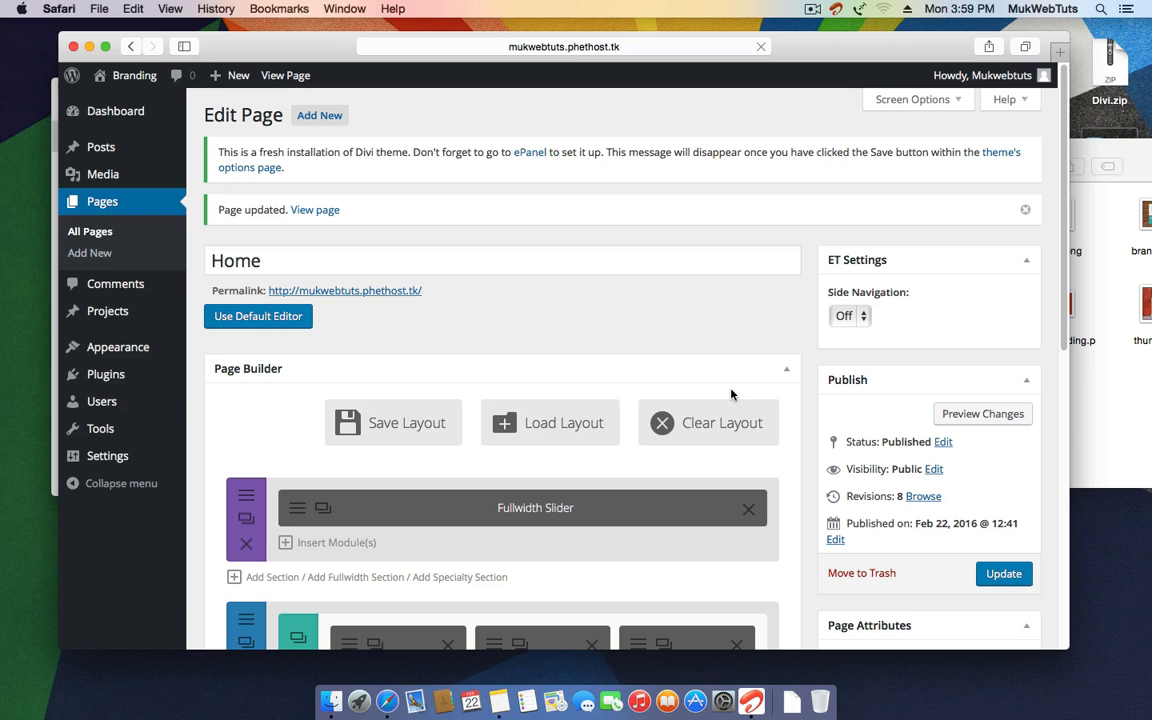
{"action": "left_click", "coordinate": [269, 75]}
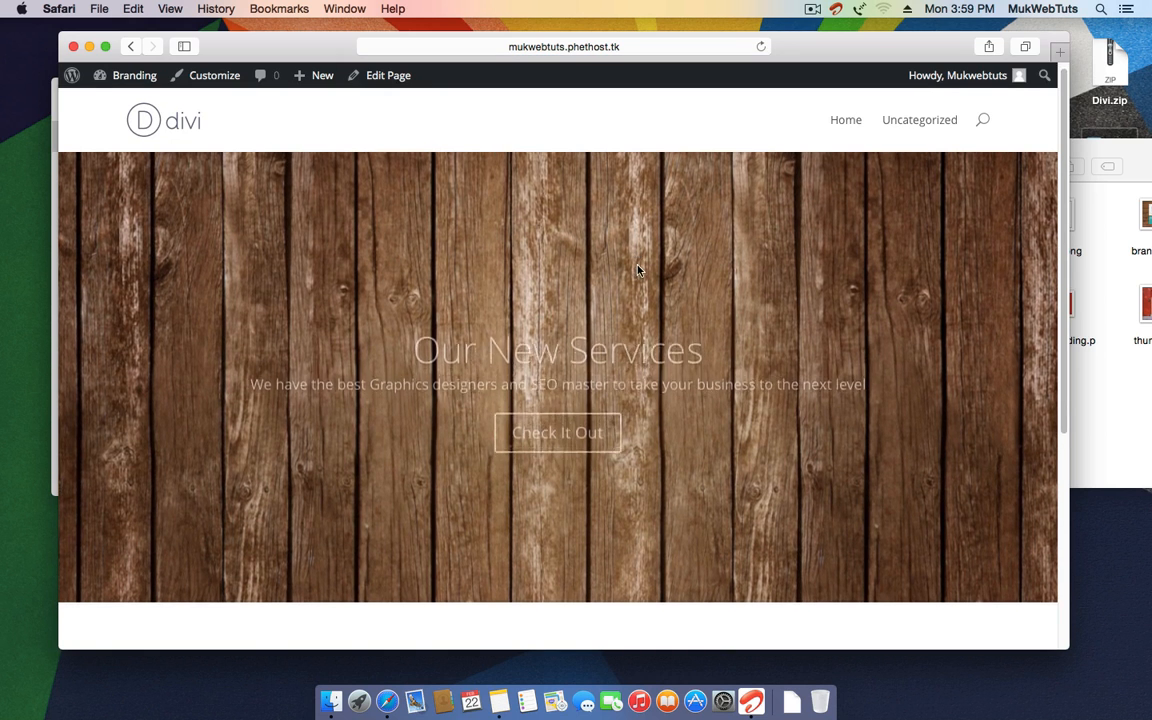
{"action": "scroll", "coordinate": [597, 281], "scroll_direction": "down", "scroll_amount": 6}
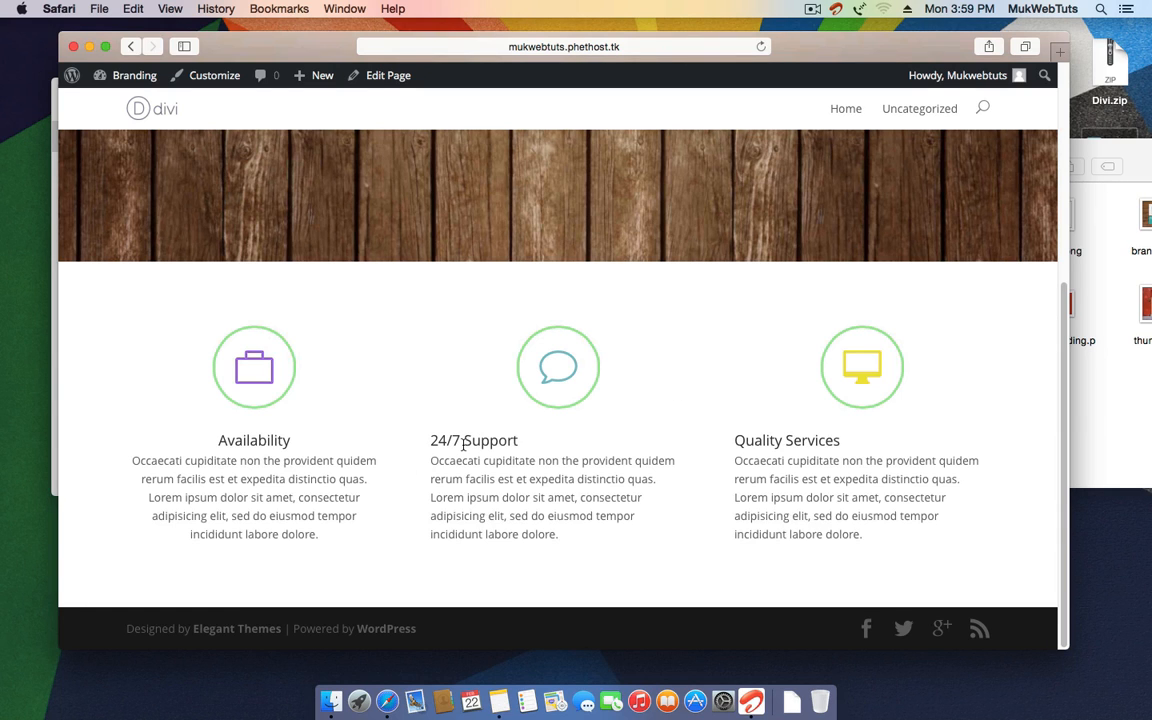
{"action": "scroll", "coordinate": [499, 322], "scroll_direction": "up", "scroll_amount": 5}
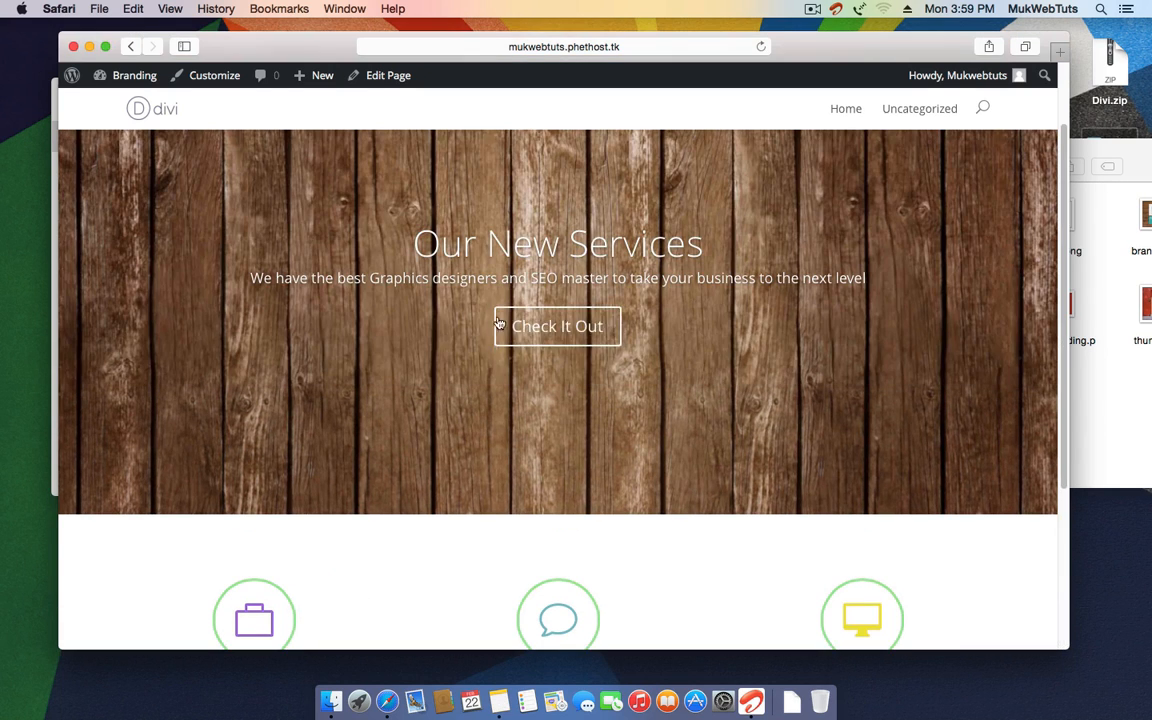
Step: Back in the editor, set the second Blurb's text orientation to Center and save
{"action": "left_click", "coordinate": [394, 77]}
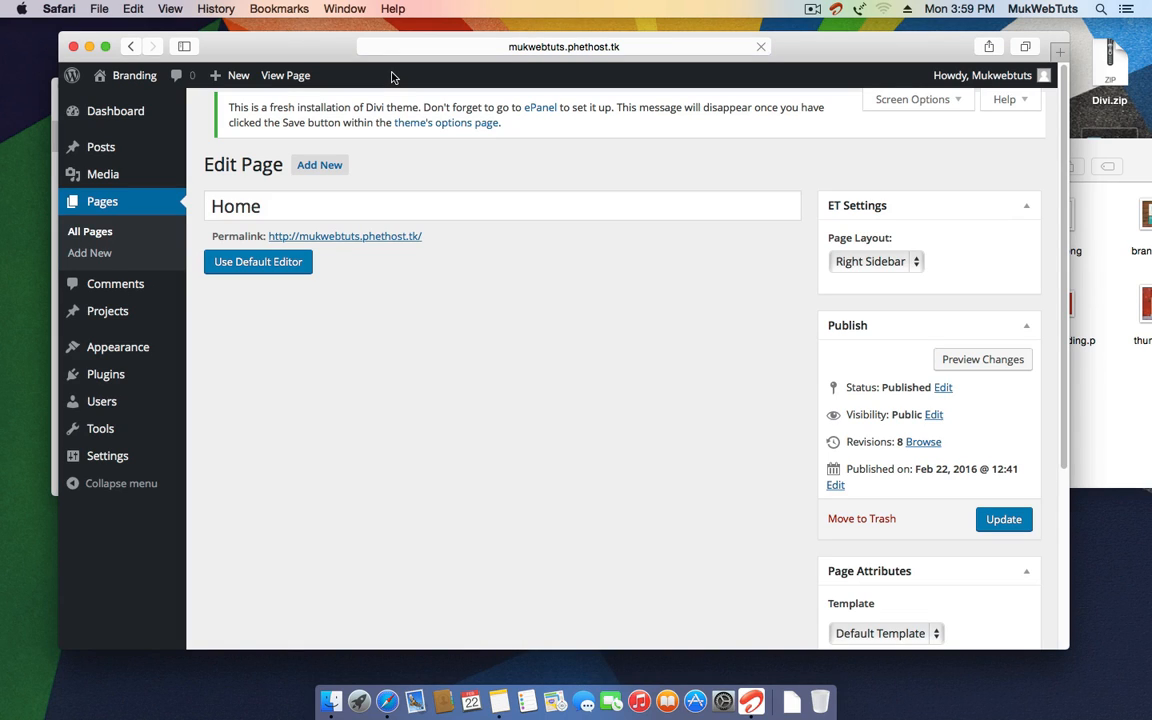
{"action": "scroll", "coordinate": [455, 296], "scroll_direction": "down", "scroll_amount": 3}
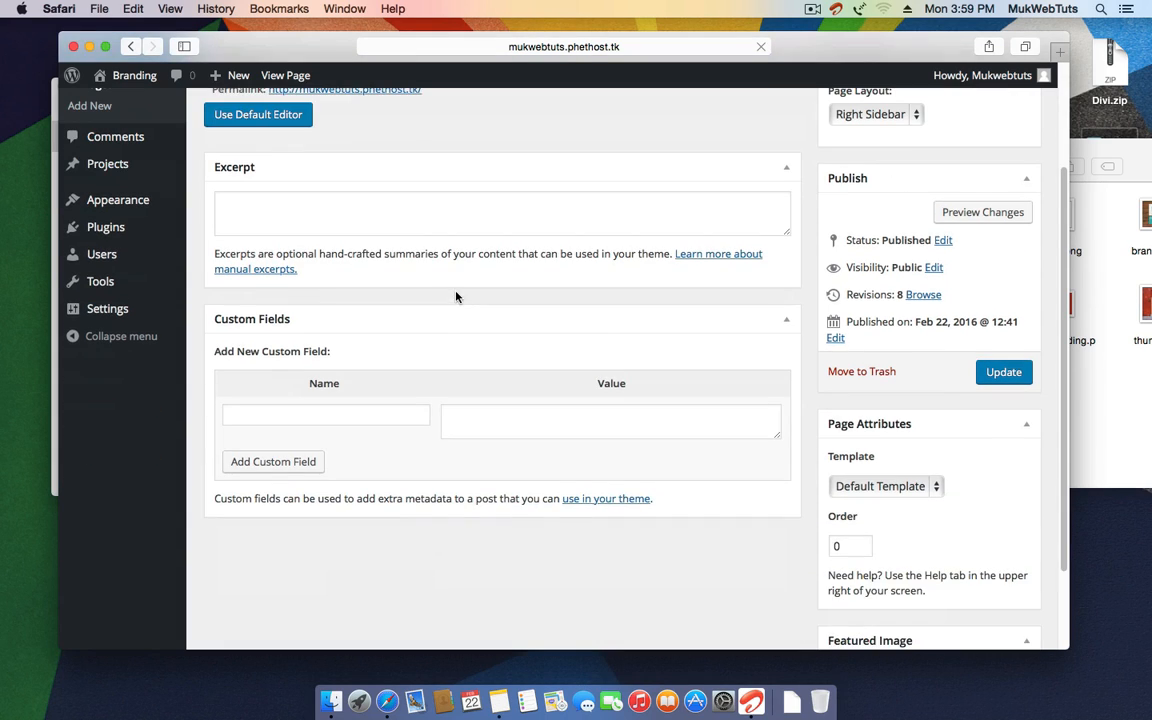
{"action": "scroll", "coordinate": [461, 289], "scroll_direction": "up", "scroll_amount": 1}
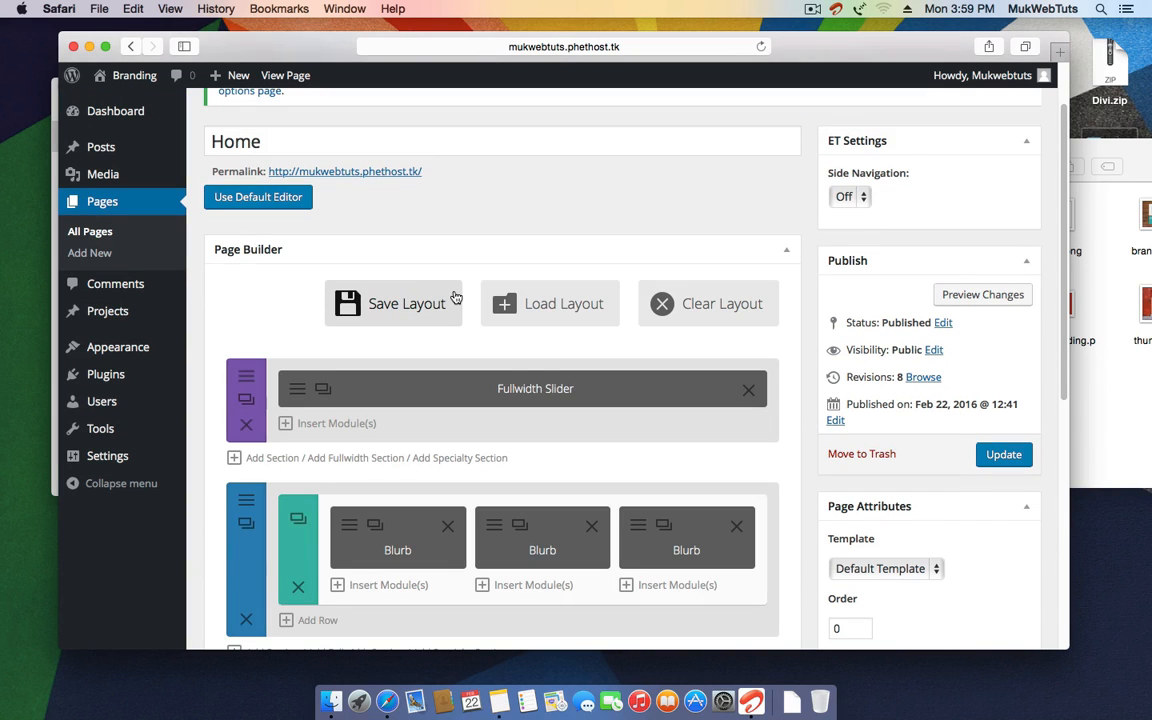
{"action": "scroll", "coordinate": [456, 298], "scroll_direction": "down", "scroll_amount": 1}
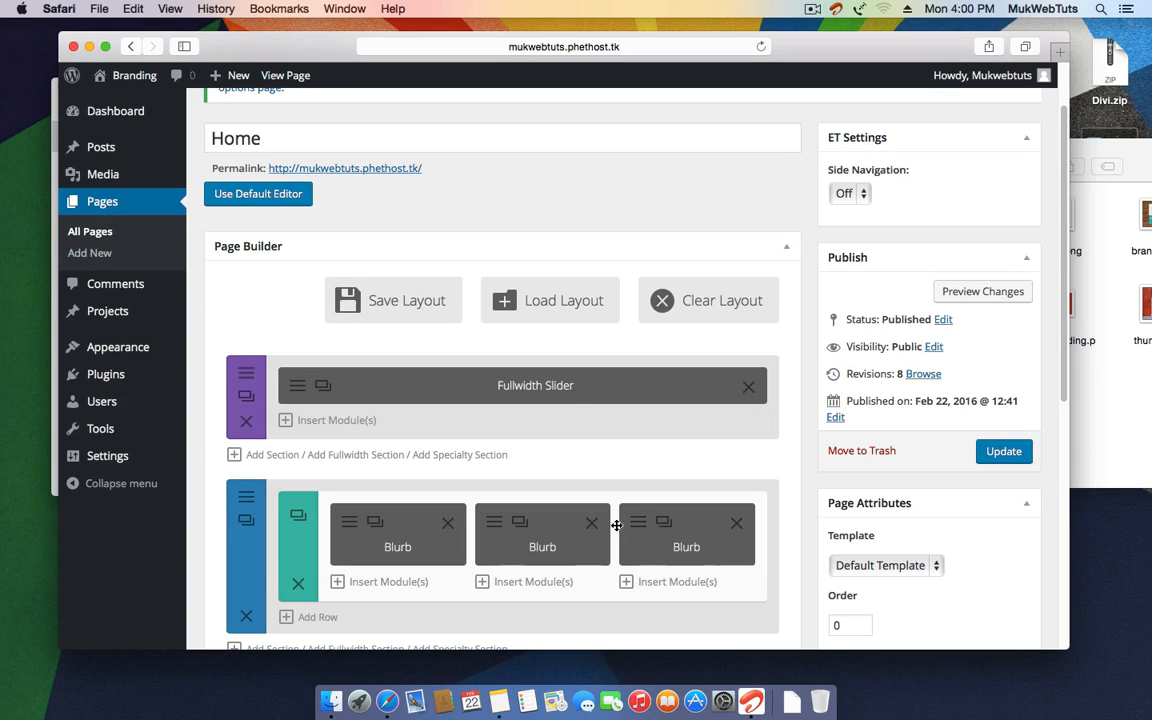
{"action": "left_click", "coordinate": [494, 524]}
{"action": "scroll", "coordinate": [520, 465], "scroll_direction": "down", "scroll_amount": 5}
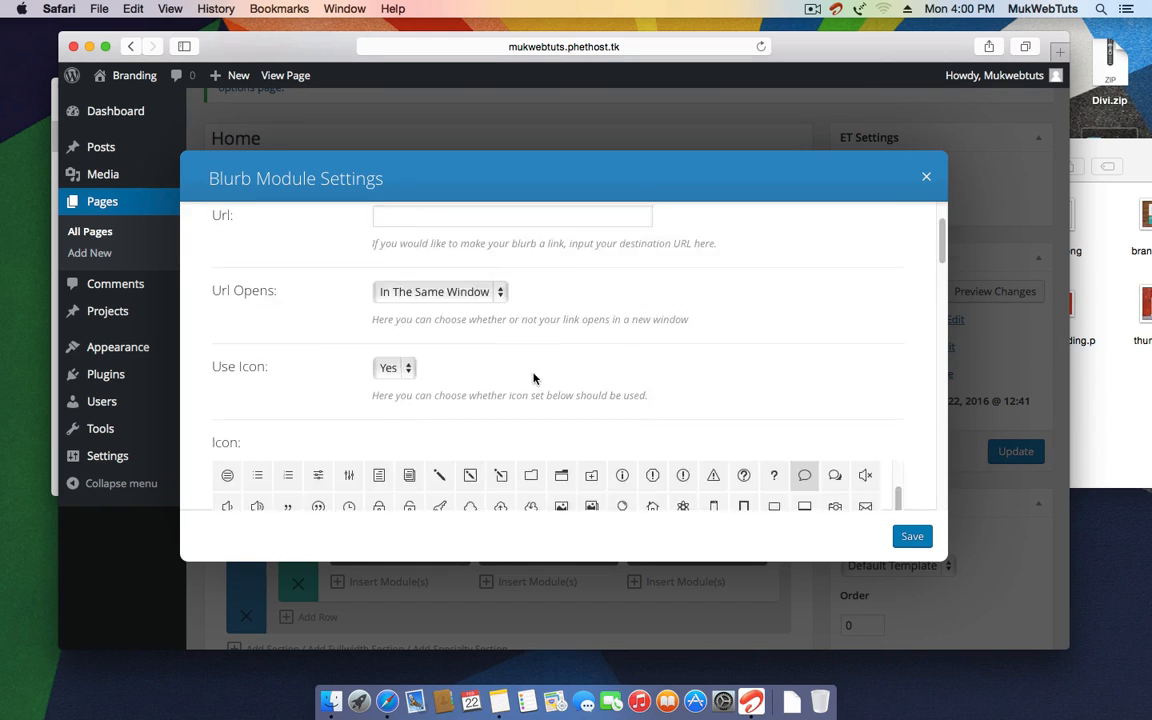
{"action": "scroll", "coordinate": [547, 357], "scroll_direction": "down", "scroll_amount": 10}
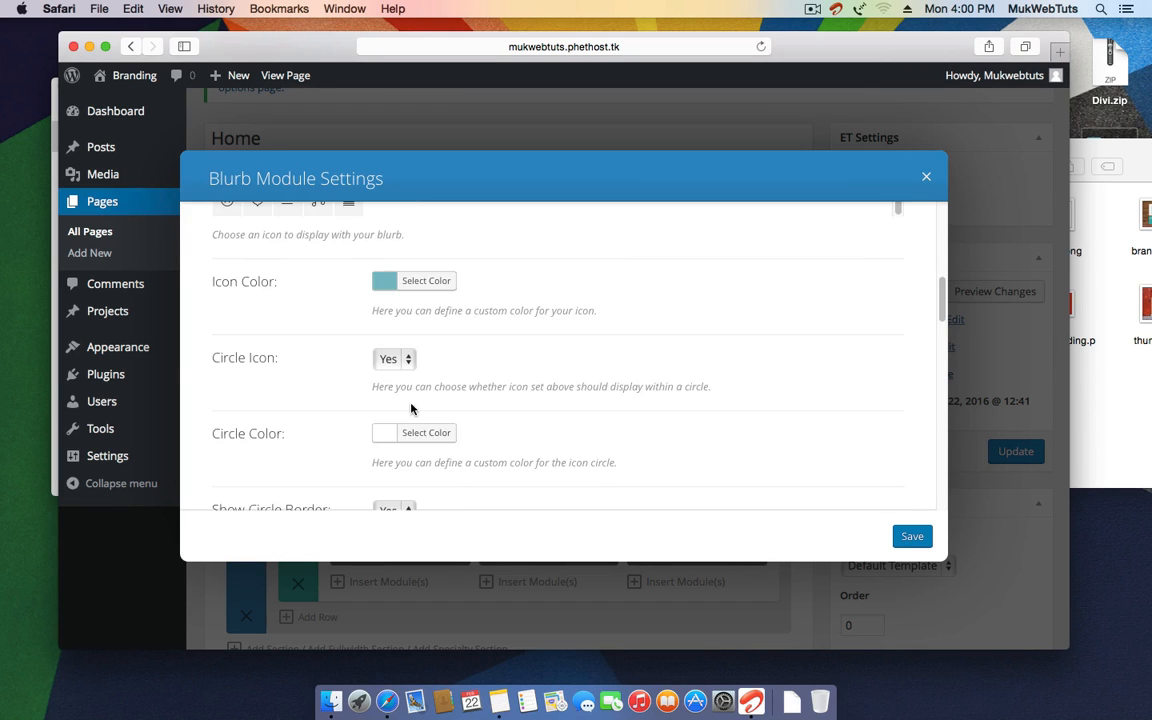
{"action": "scroll", "coordinate": [321, 399], "scroll_direction": "down", "scroll_amount": 6}
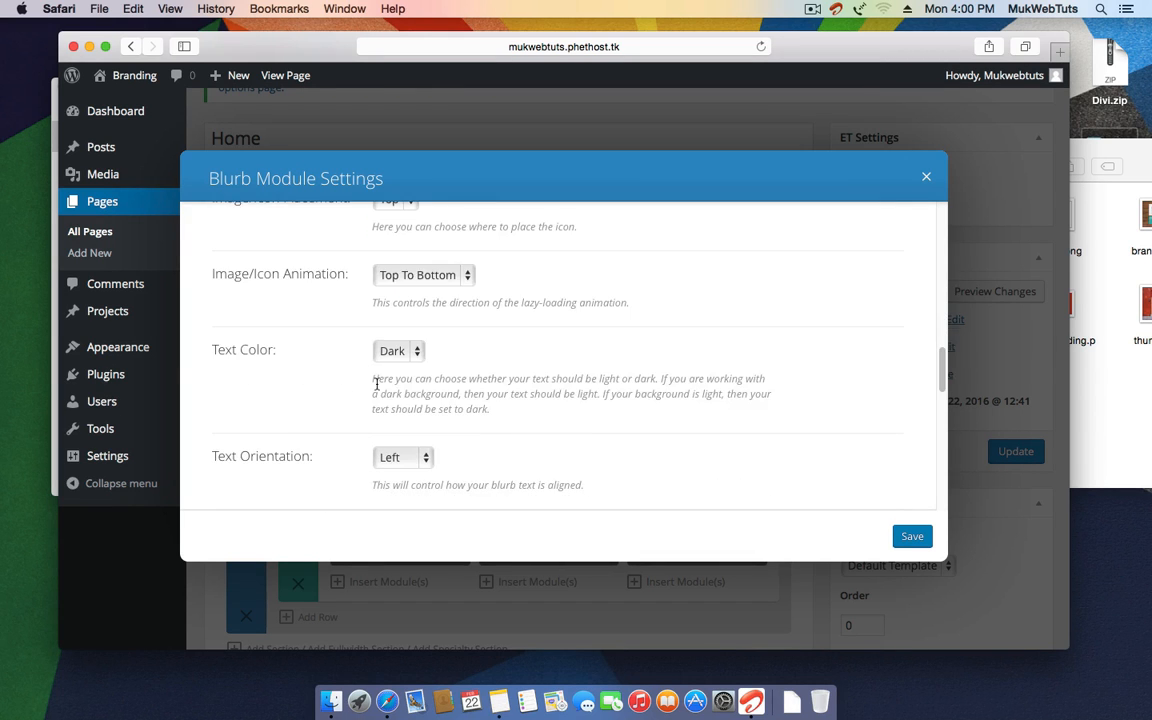
{"action": "scroll", "coordinate": [323, 437], "scroll_direction": "down", "scroll_amount": 2}
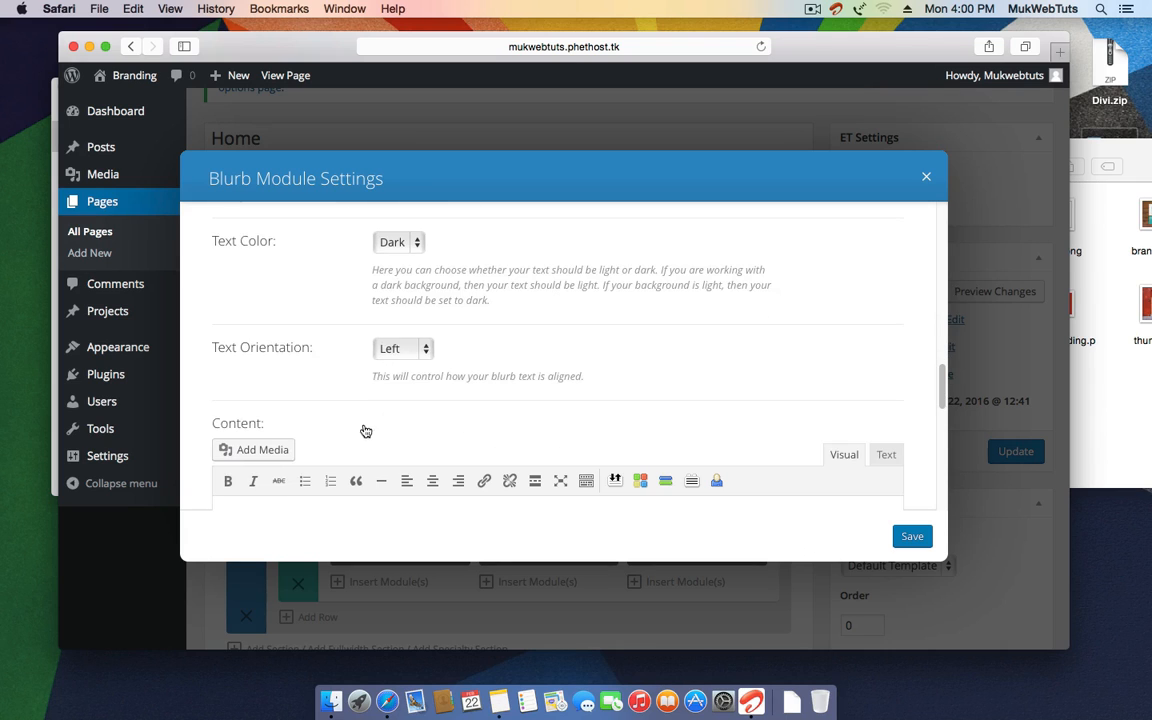
{"action": "left_click", "coordinate": [404, 350]}
{"action": "left_click", "coordinate": [397, 365]}
{"action": "left_click", "coordinate": [908, 536]}
Step: Center the Quality Services blurb's text orientation and save
{"action": "left_click", "coordinate": [638, 521]}
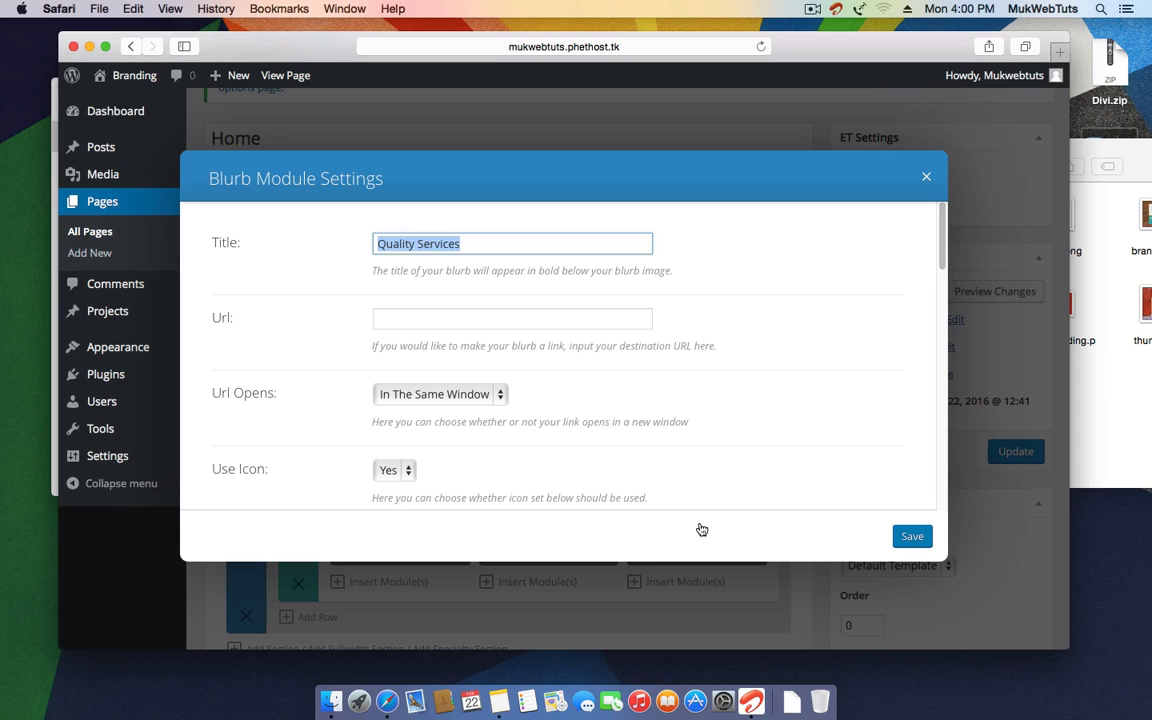
{"action": "scroll", "coordinate": [656, 488], "scroll_direction": "down", "scroll_amount": 3}
{"action": "scroll", "coordinate": [720, 468], "scroll_direction": "down", "scroll_amount": 10}
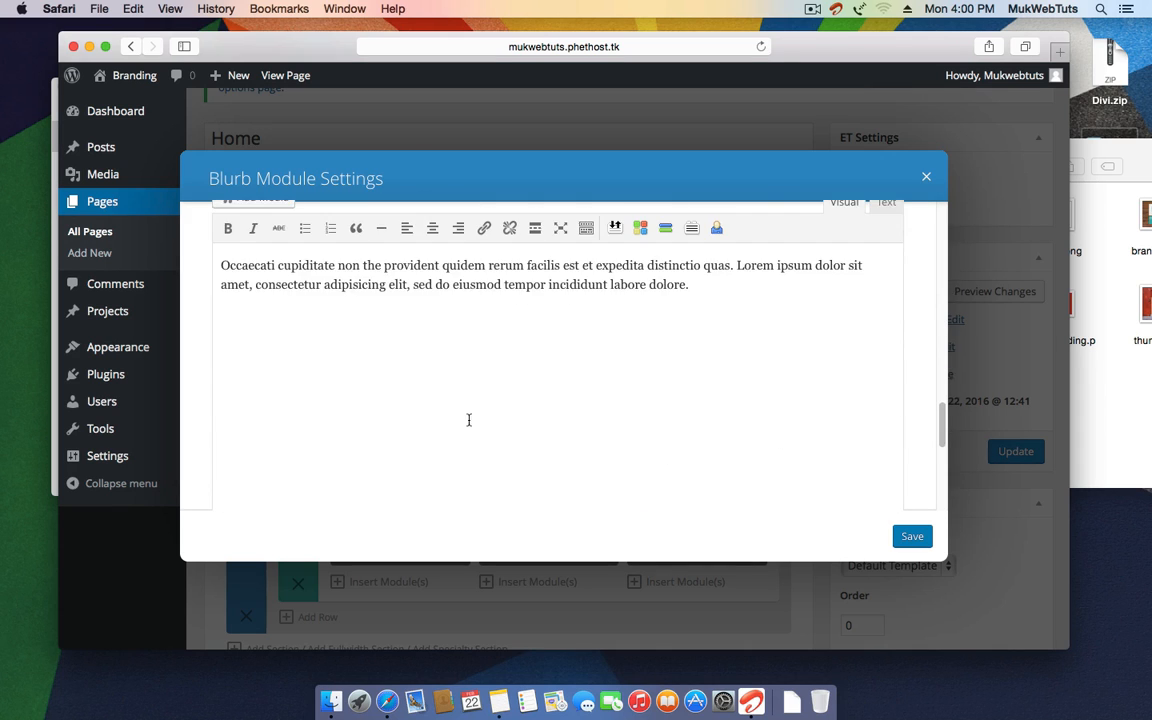
{"action": "scroll", "coordinate": [468, 419], "scroll_direction": "up", "scroll_amount": 3}
{"action": "left_click", "coordinate": [400, 228]}
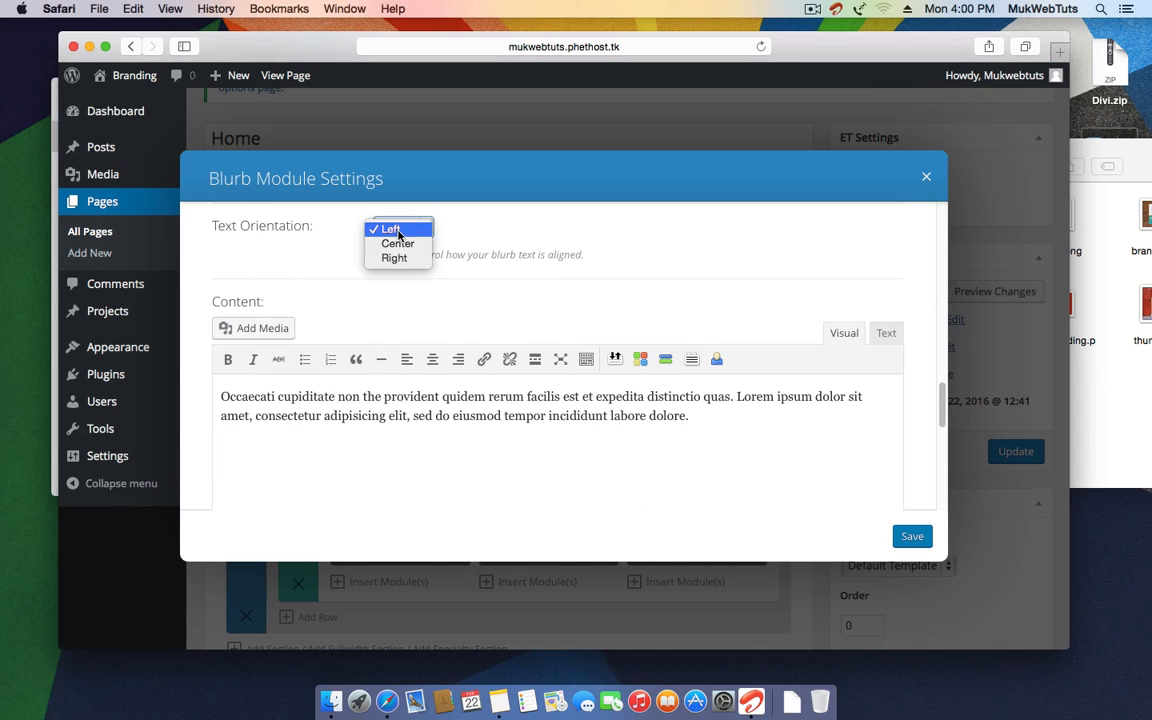
{"action": "left_click", "coordinate": [398, 243]}
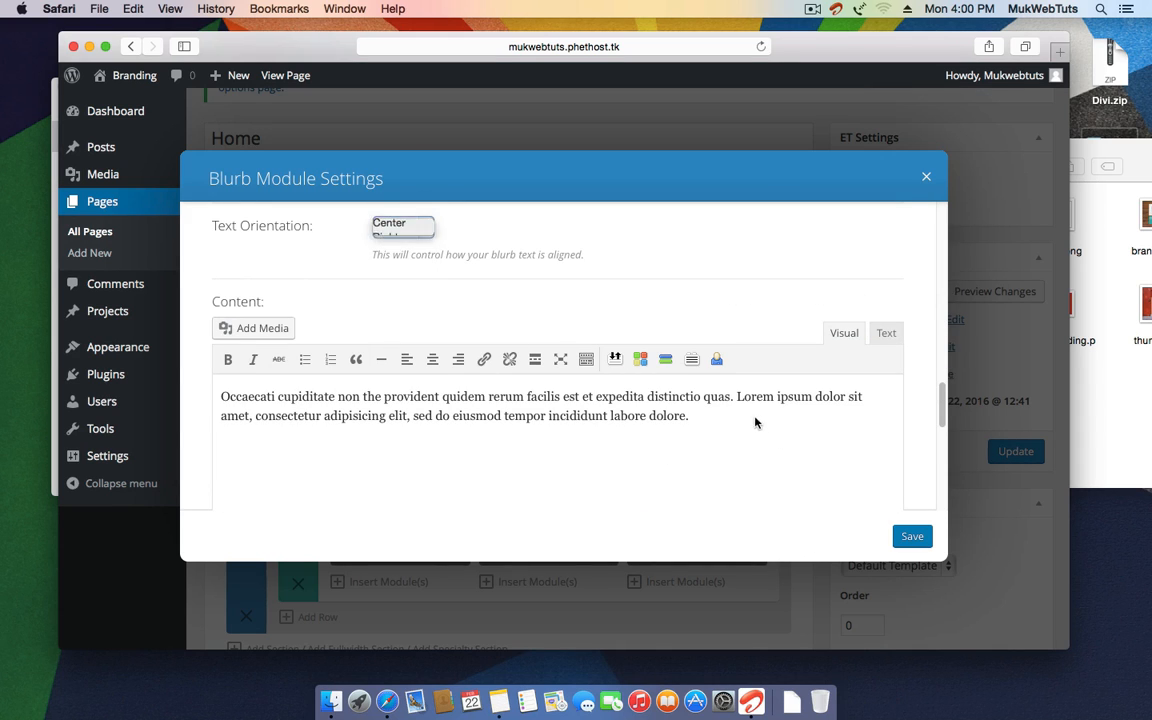
{"action": "left_click", "coordinate": [910, 536]}
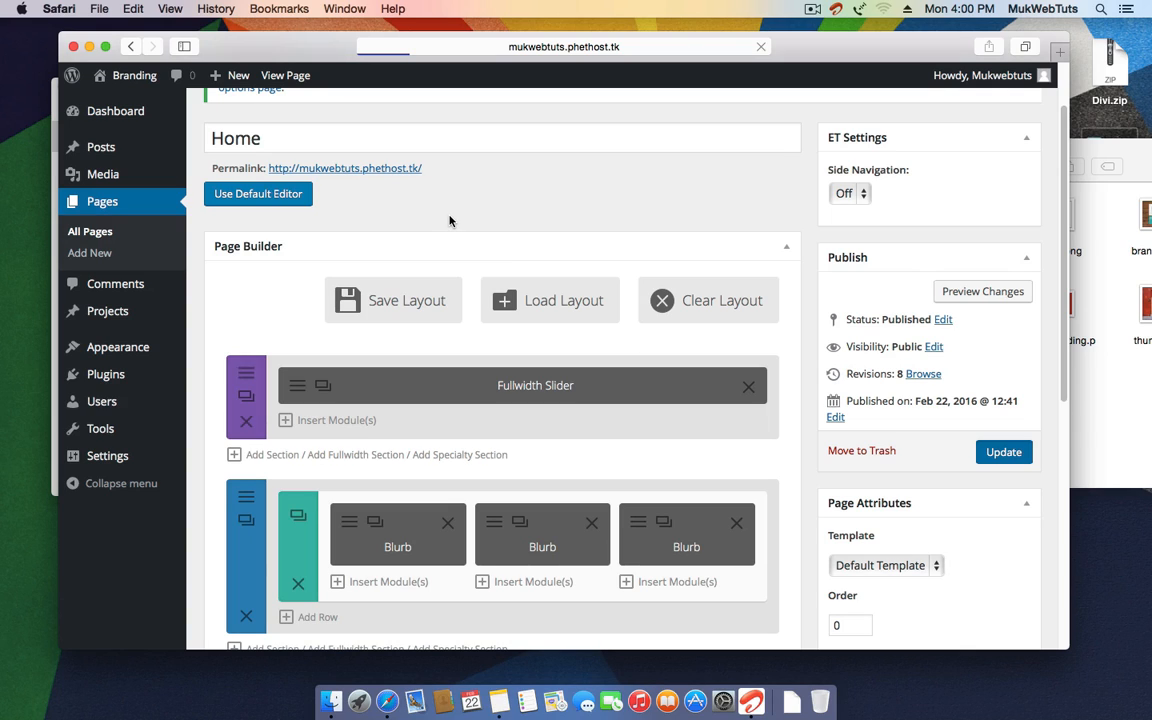
Step: Review the live homepage full screen, then go to Menus from the site-name dropdown
{"action": "left_click", "coordinate": [106, 48]}
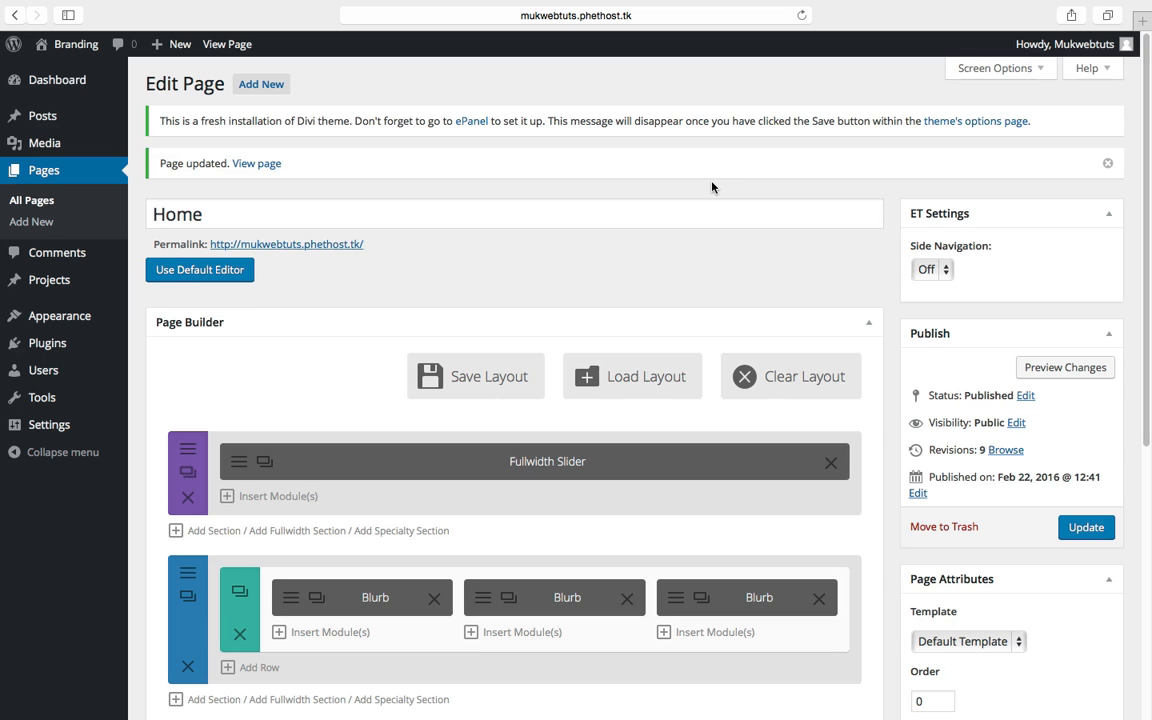
{"action": "left_click", "coordinate": [222, 46]}
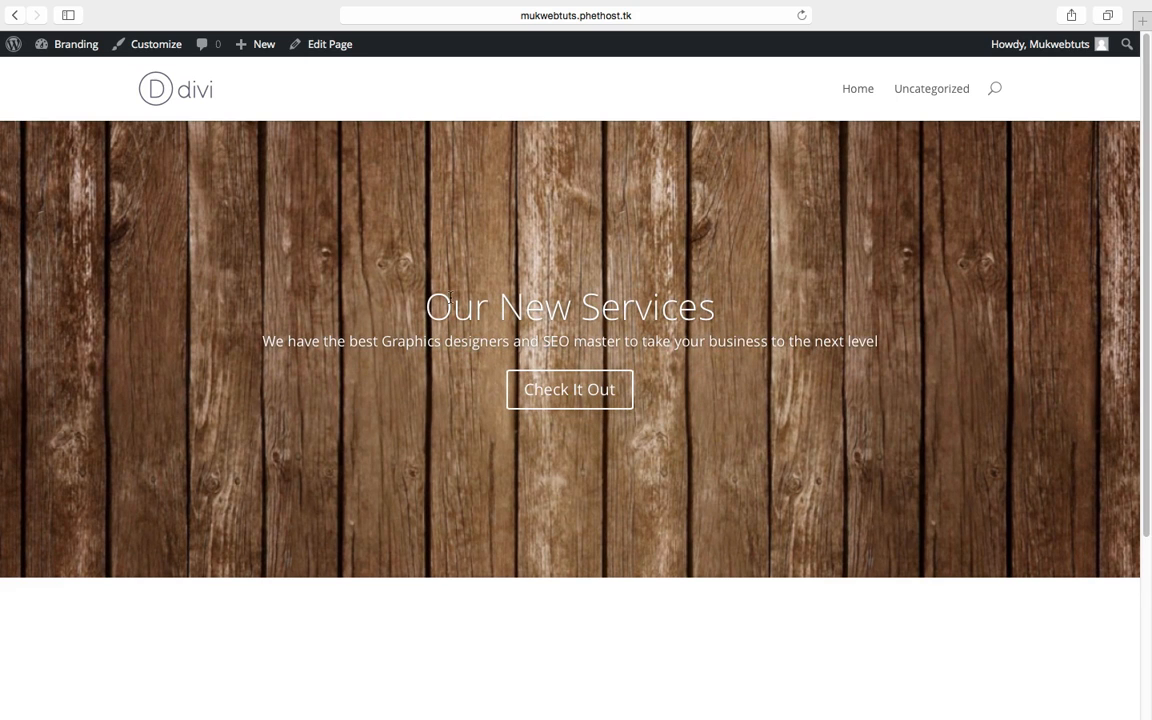
{"action": "scroll", "coordinate": [467, 286], "scroll_direction": "down", "scroll_amount": 5}
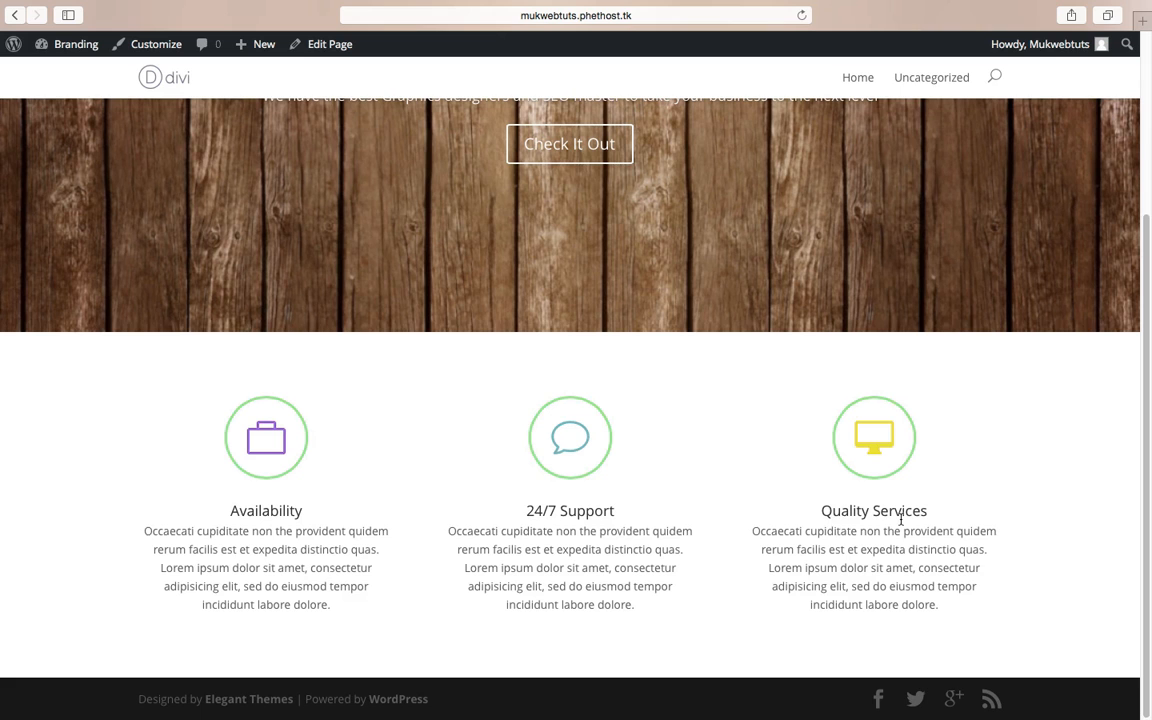
{"action": "scroll", "coordinate": [671, 517], "scroll_direction": "up", "scroll_amount": 5}
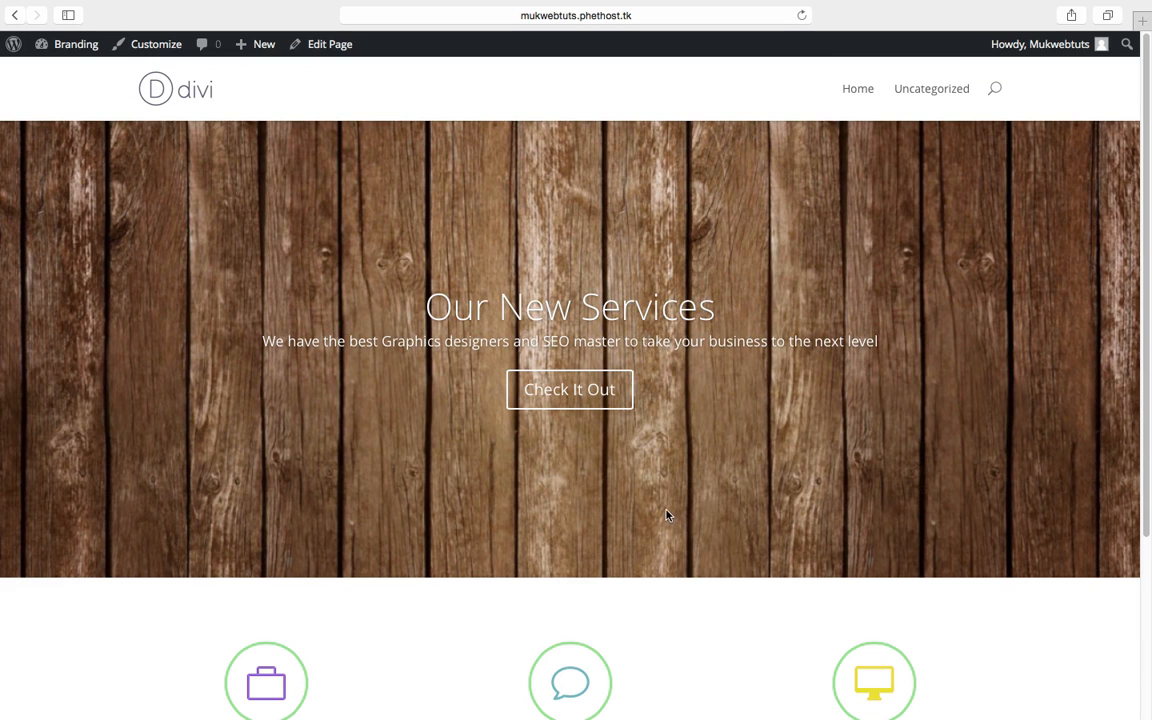
{"action": "scroll", "coordinate": [450, 410], "scroll_direction": "down", "scroll_amount": 3}
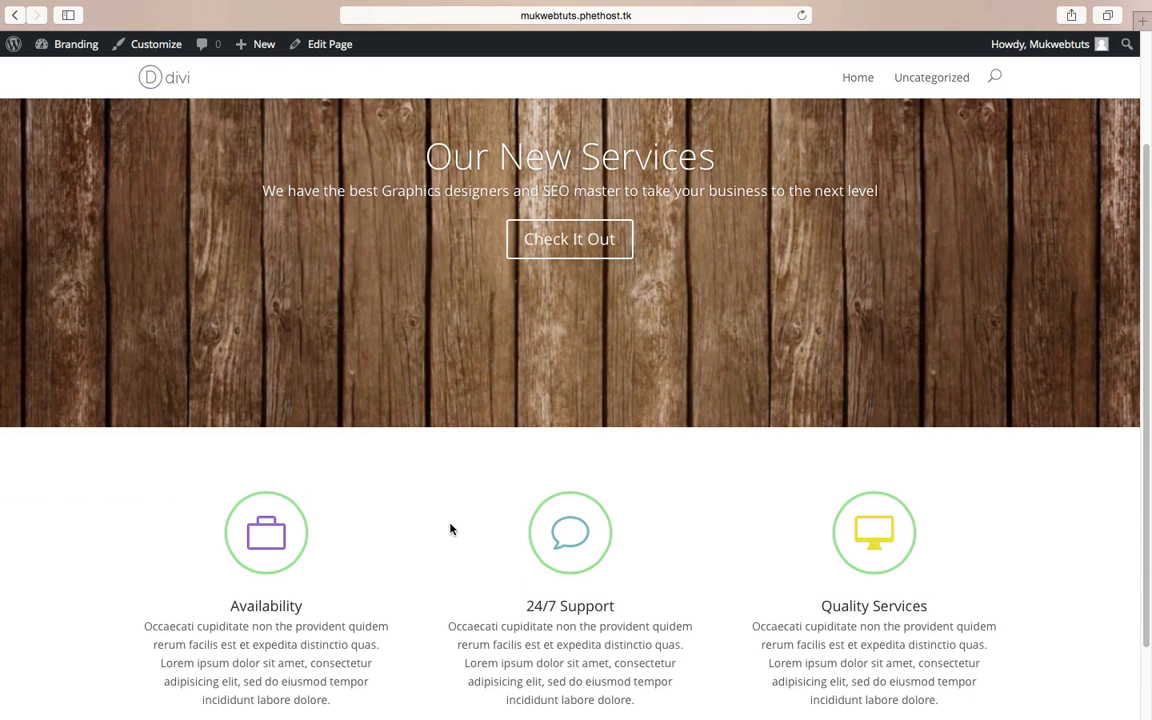
{"action": "scroll", "coordinate": [450, 529], "scroll_direction": "up", "scroll_amount": 3}
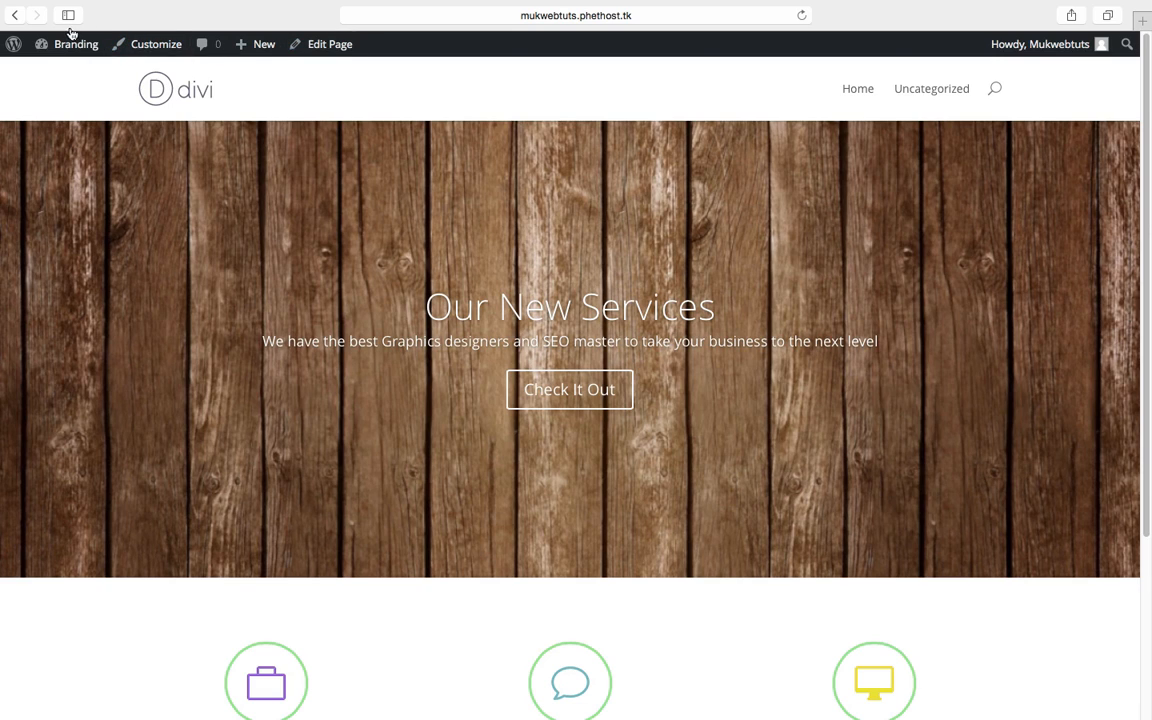
{"action": "mouse_move", "coordinate": [62, 40]}
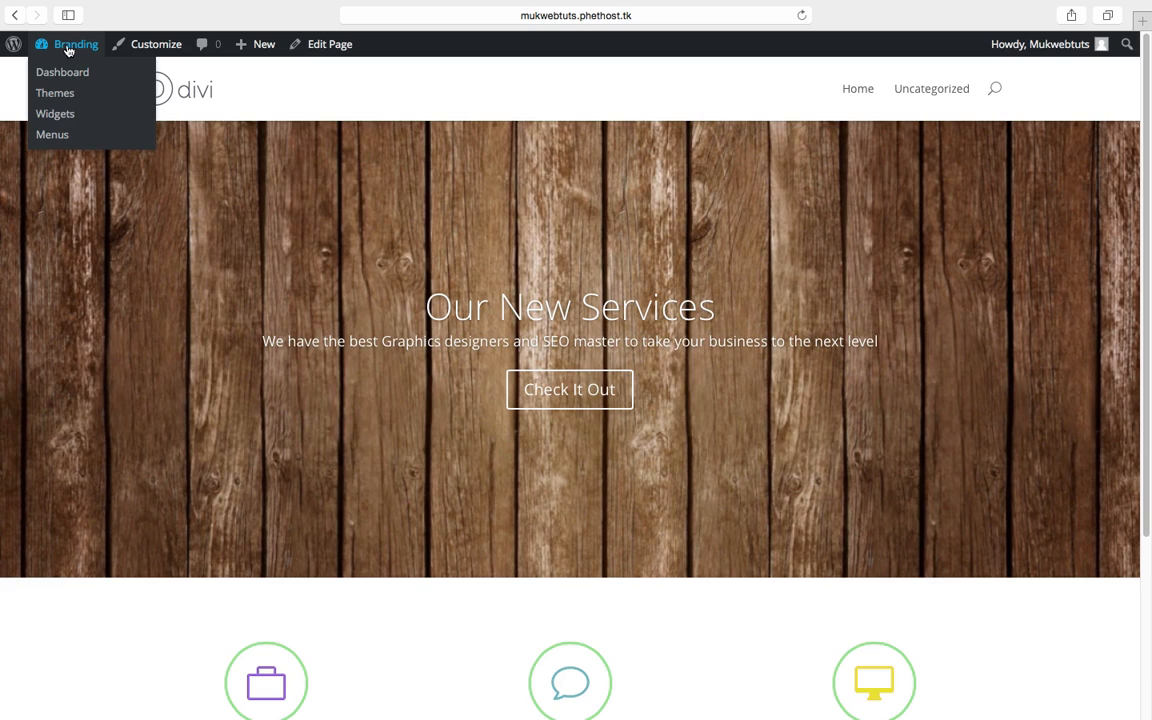
{"action": "left_click", "coordinate": [53, 135]}
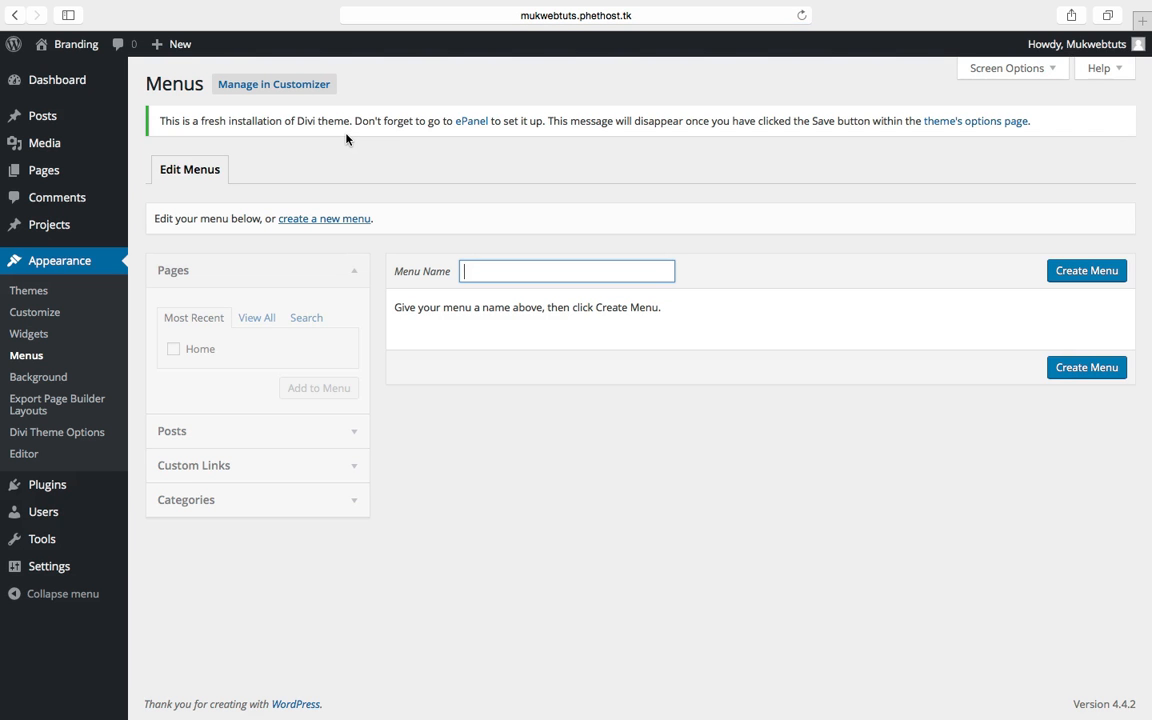
Step: Create a menu named 'Main Menu', assign it to Primary Menu, and show the Custom Links fields
{"action": "type", "text": "Main Menue"}
{"action": "key", "text": "BackSpace"}
{"action": "left_click", "coordinate": [1000, 271]}
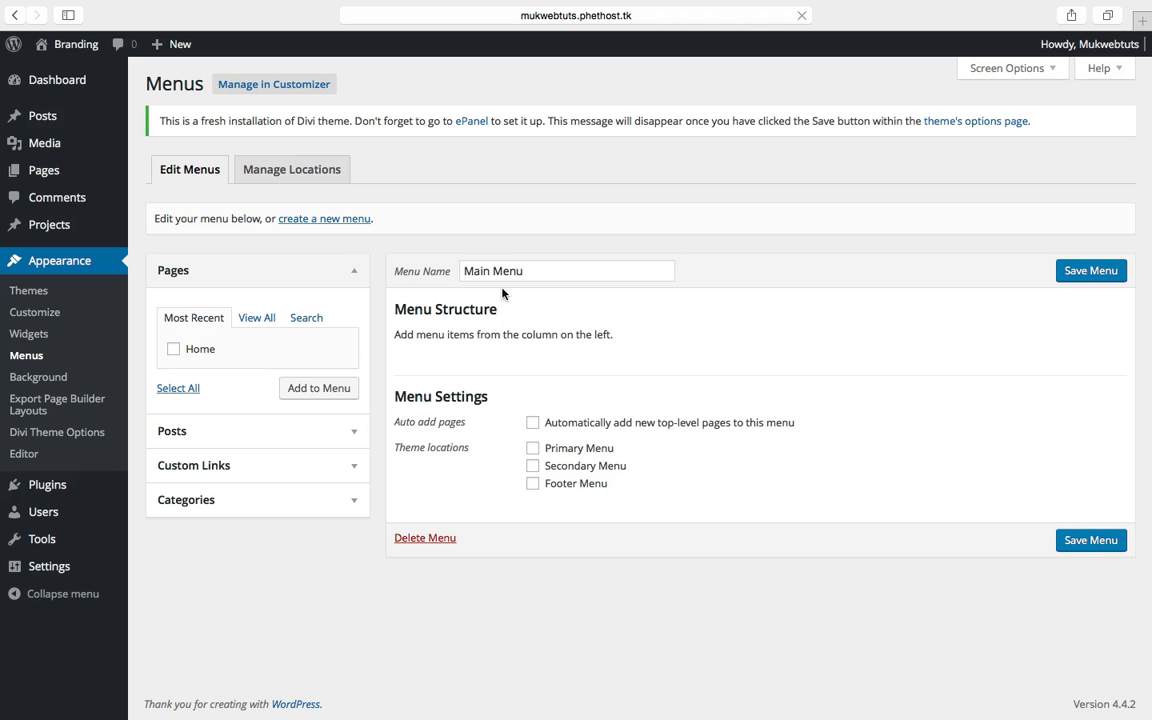
{"action": "left_click", "coordinate": [533, 449]}
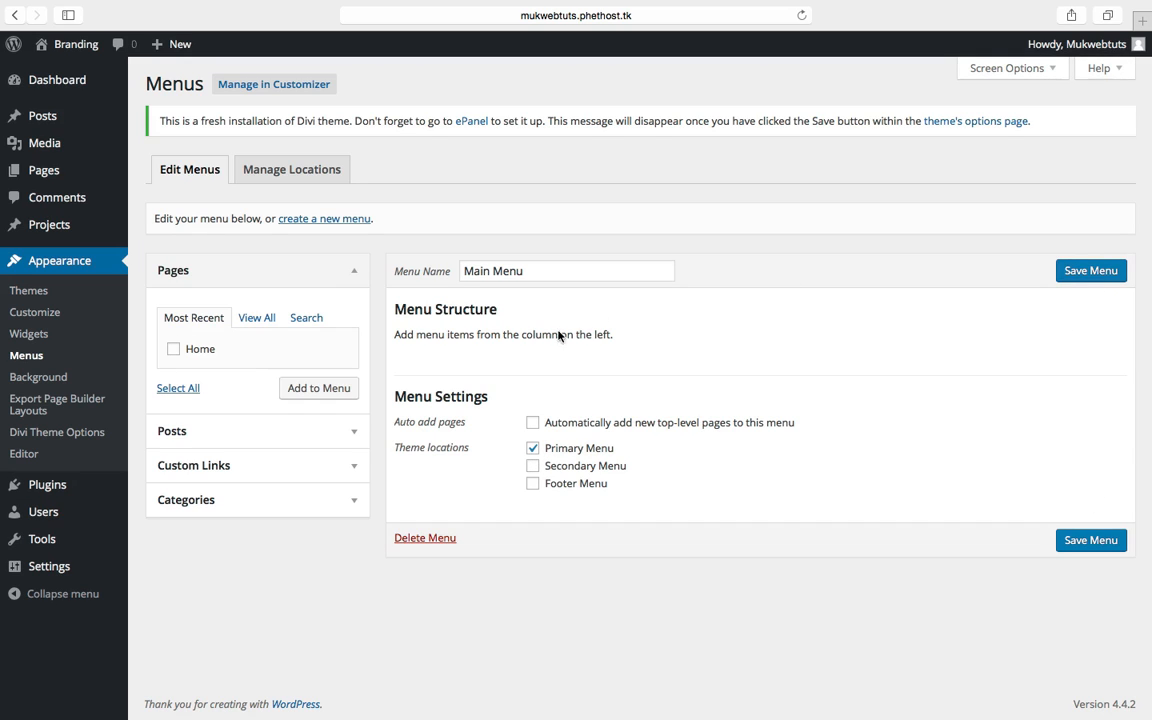
{"action": "left_click", "coordinate": [258, 467]}
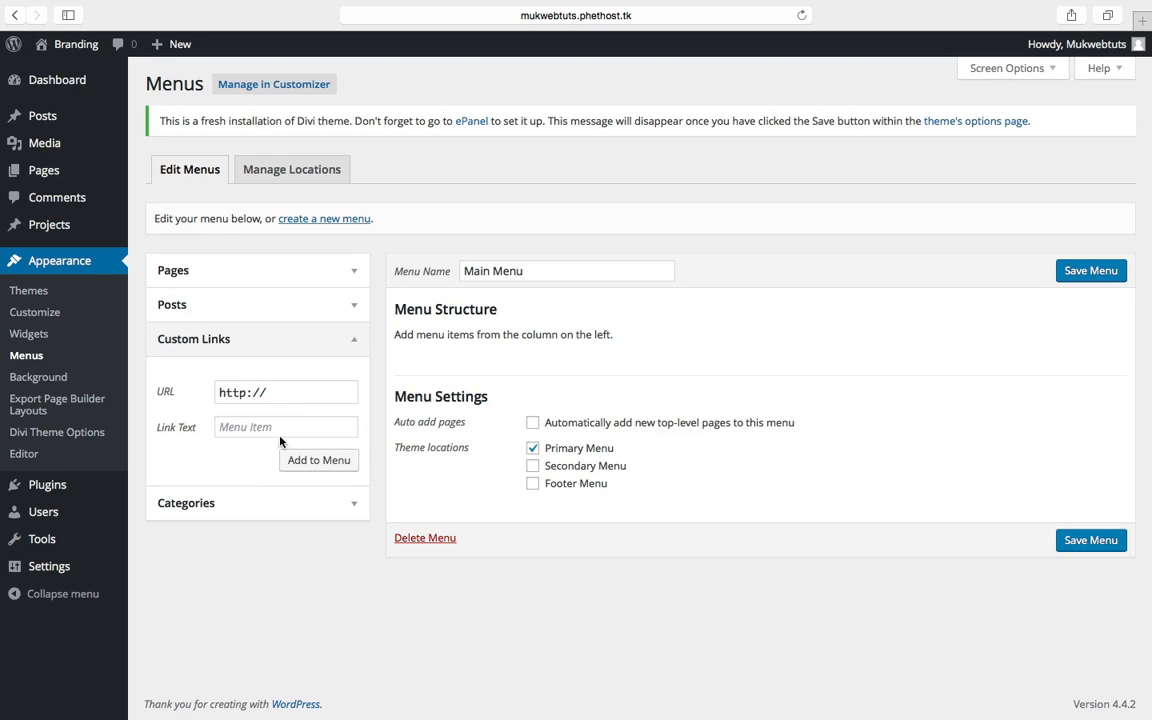
Step: Add a 'Home' custom link pointing to # to Main Menu
{"action": "left_click", "coordinate": [280, 428]}
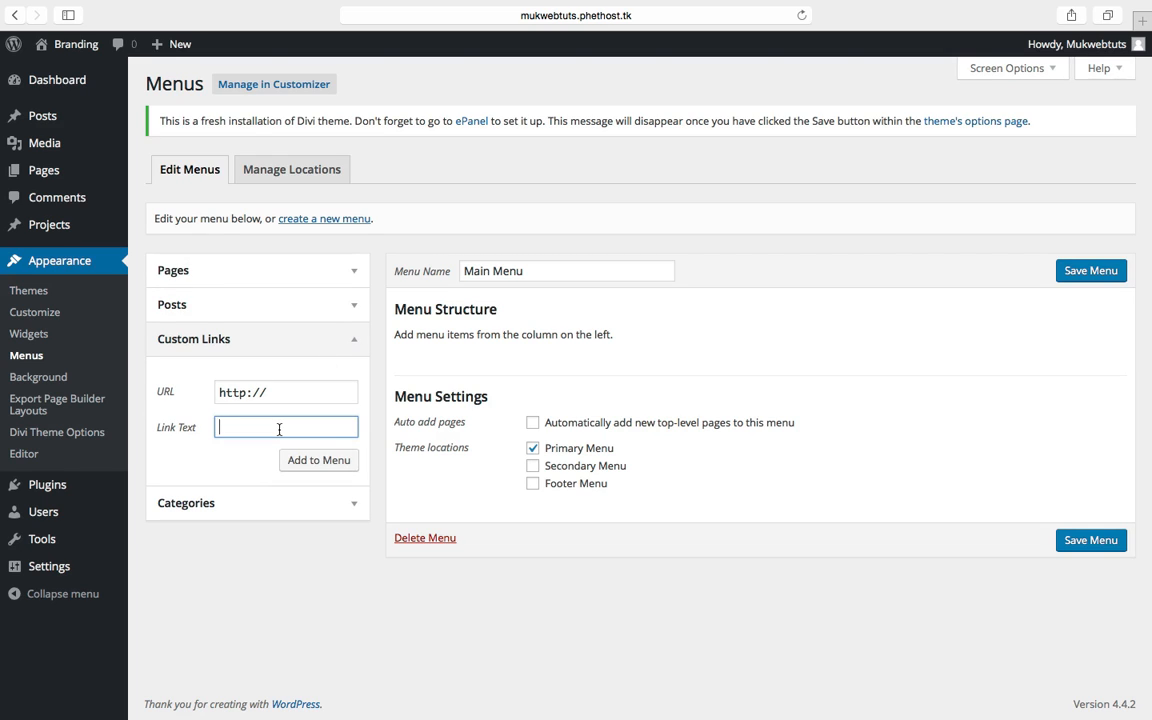
{"action": "type", "text": "Why Us"}
{"action": "left_click", "coordinate": [305, 459]}
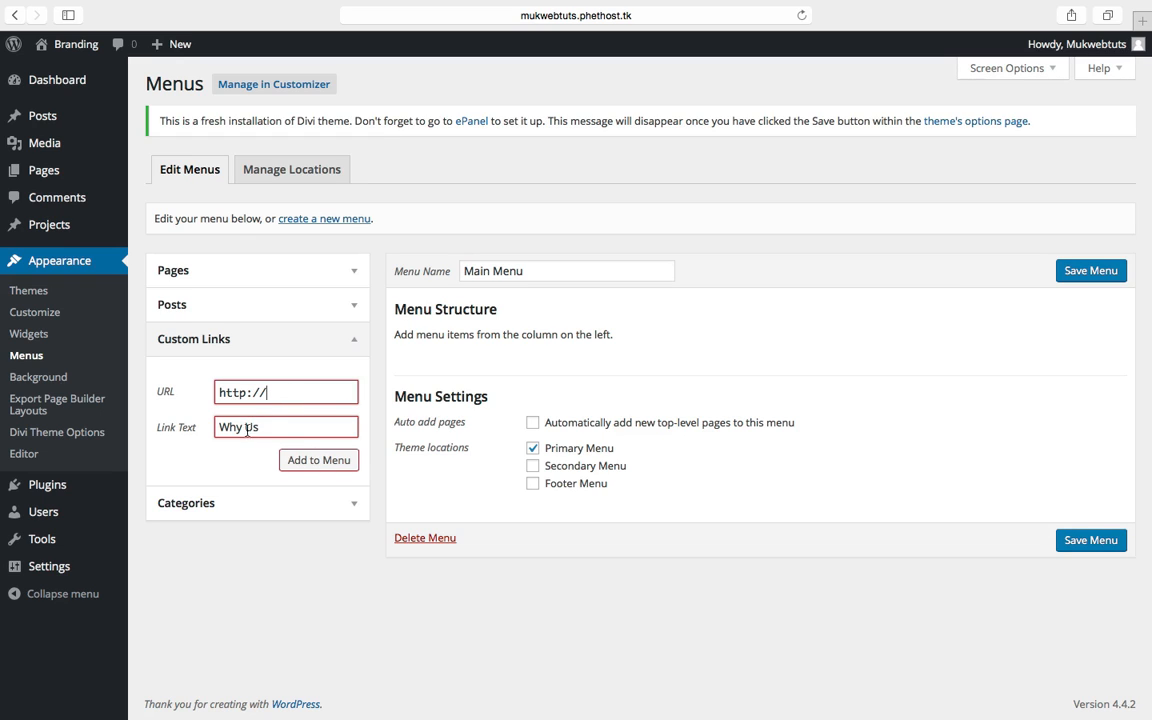
{"action": "left_click_drag", "start_coordinate": [261, 428], "coordinate": [171, 433]}
{"action": "type", "text": "Home"}
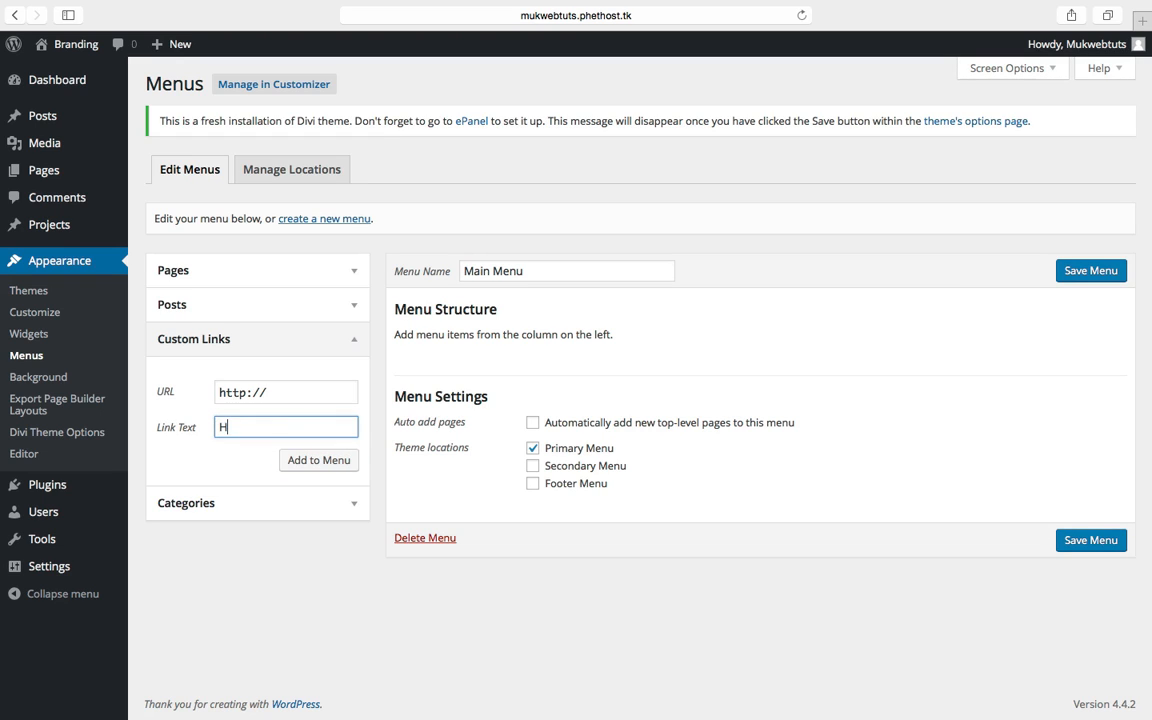
{"action": "left_click", "coordinate": [301, 396]}
{"action": "type", "text": "#"}
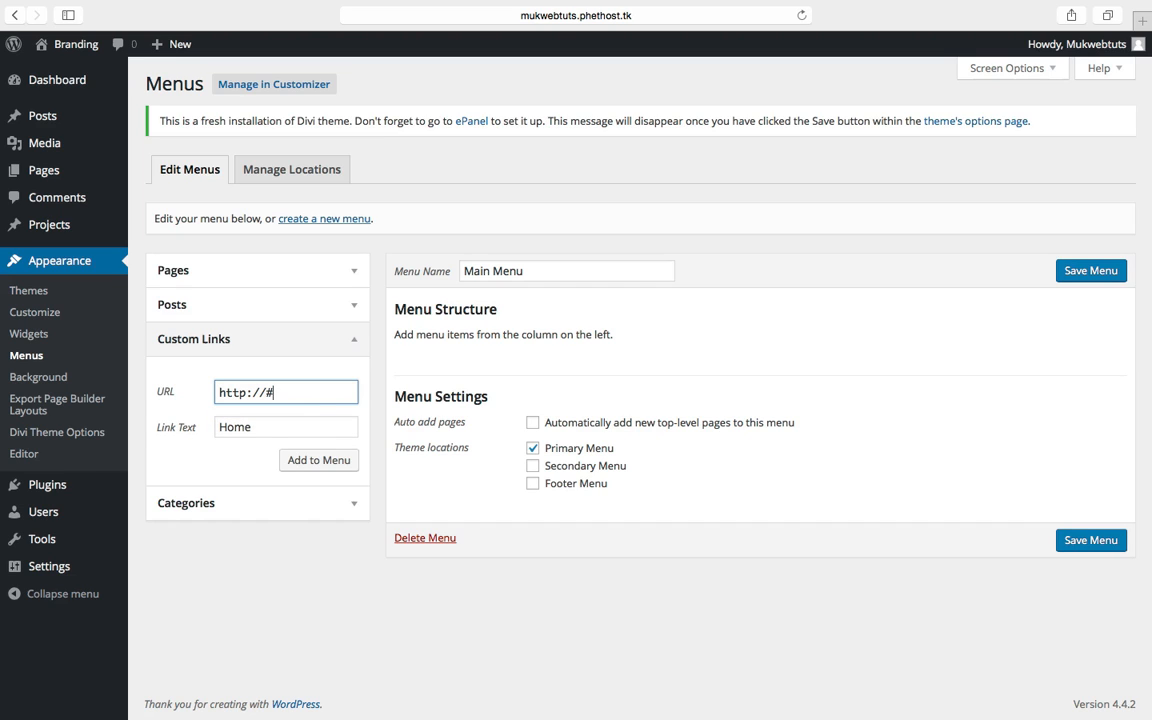
{"action": "left_click", "coordinate": [305, 458]}
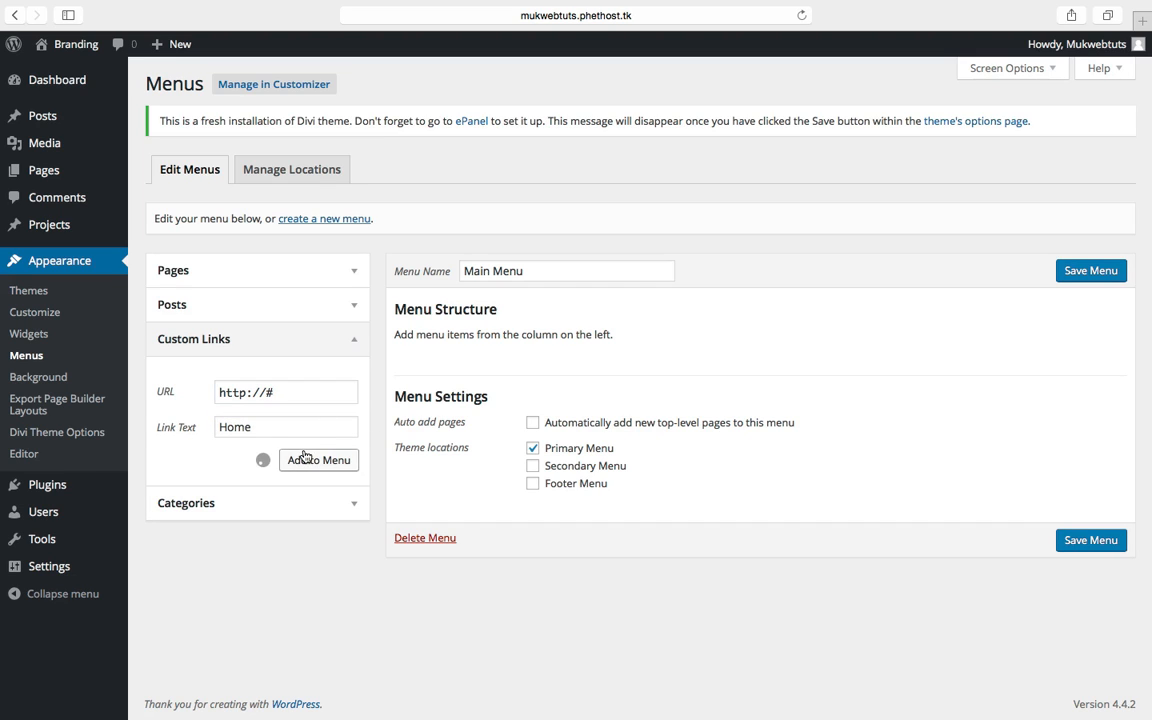
Step: Add a 'Why Us' custom link pointing to #
{"action": "left_click", "coordinate": [287, 428]}
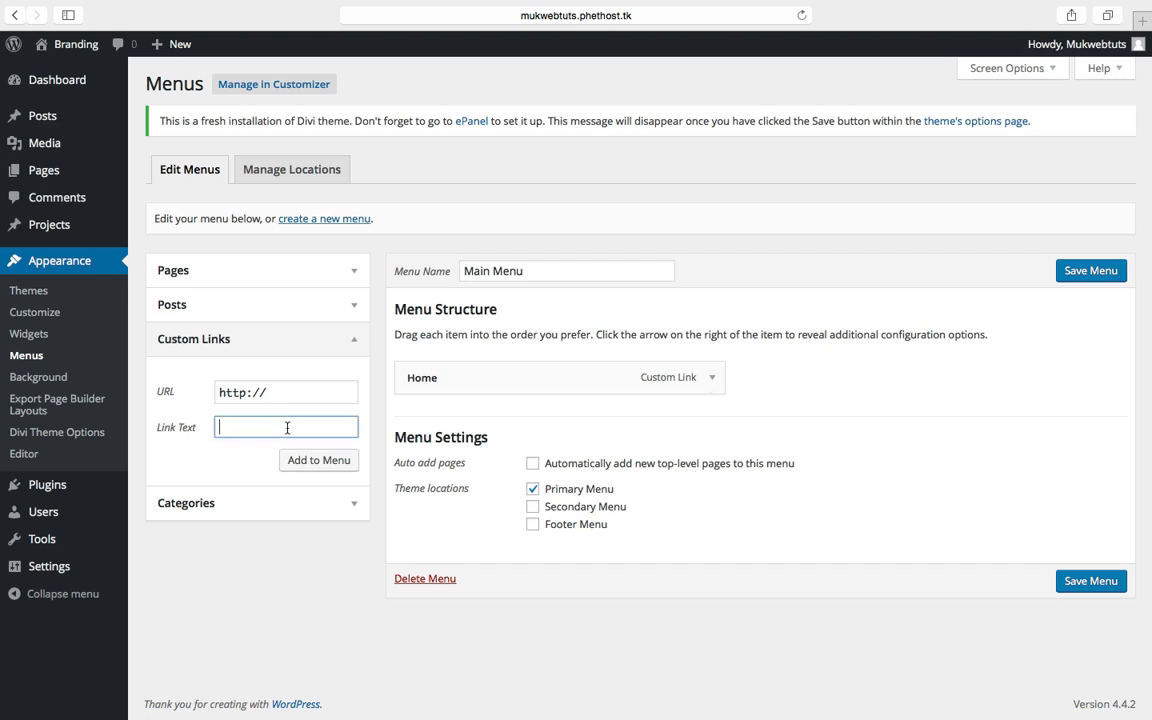
{"action": "type", "text": "Why Us"}
{"action": "left_click", "coordinate": [302, 388]}
{"action": "type", "text": "#"}
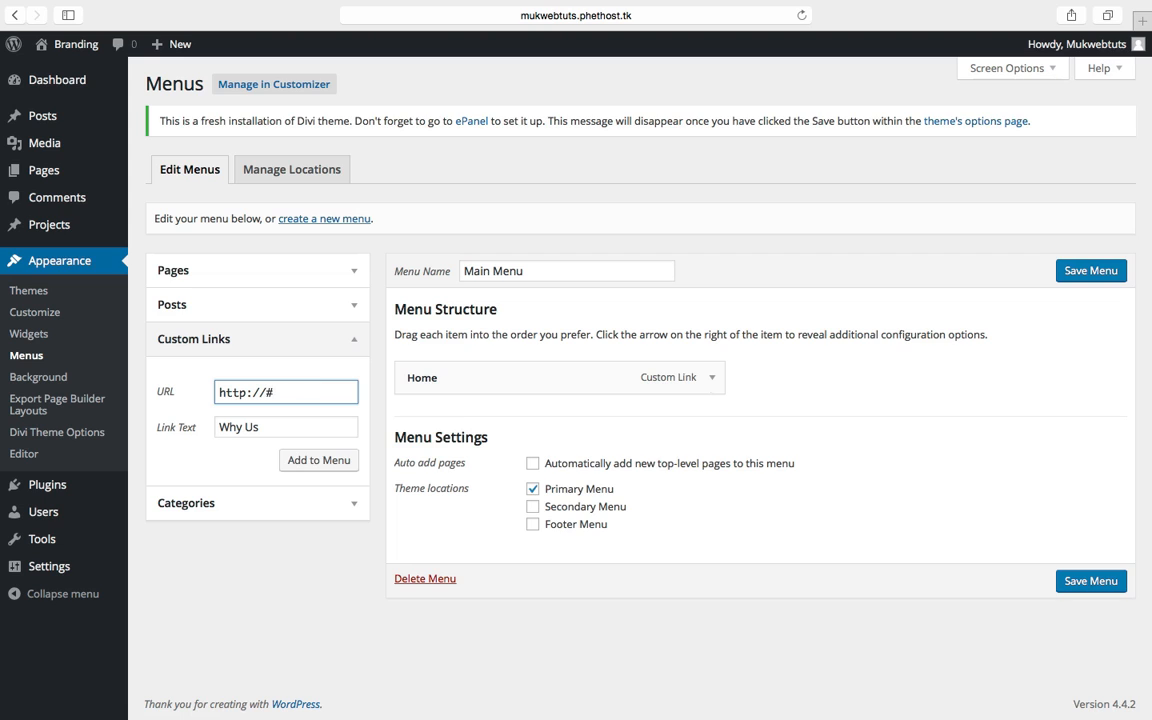
{"action": "left_click", "coordinate": [320, 468]}
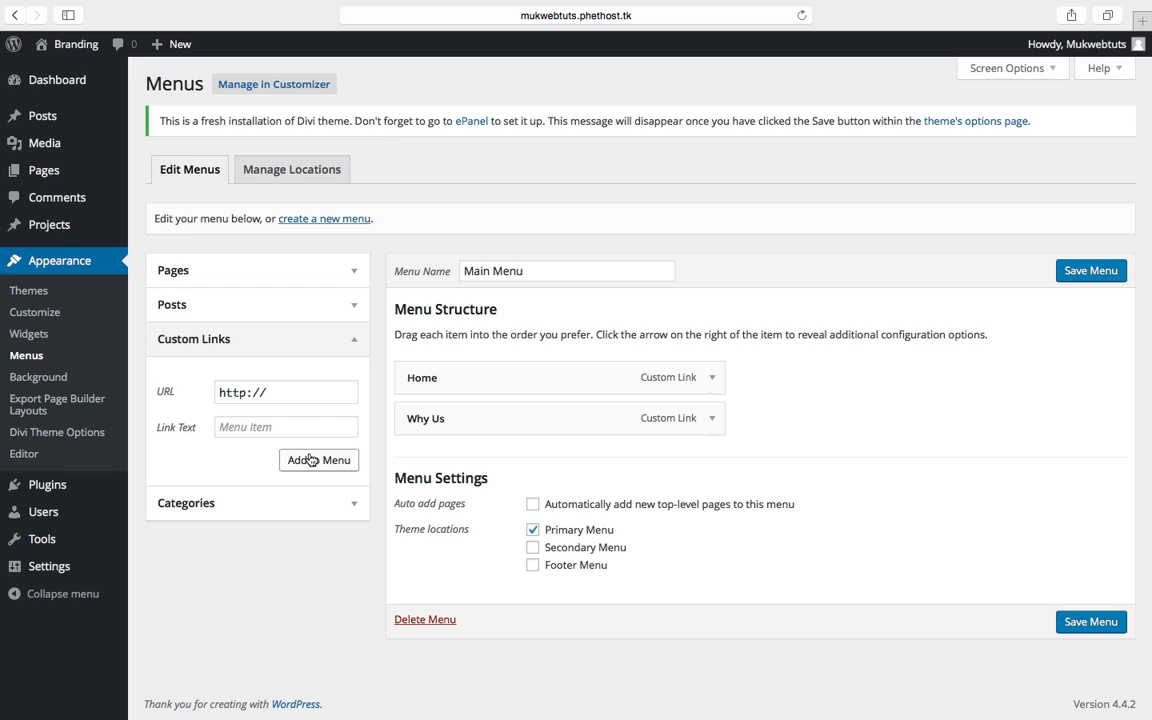
Step: Add an 'About Us' custom link pointing to #
{"action": "left_click", "coordinate": [300, 423]}
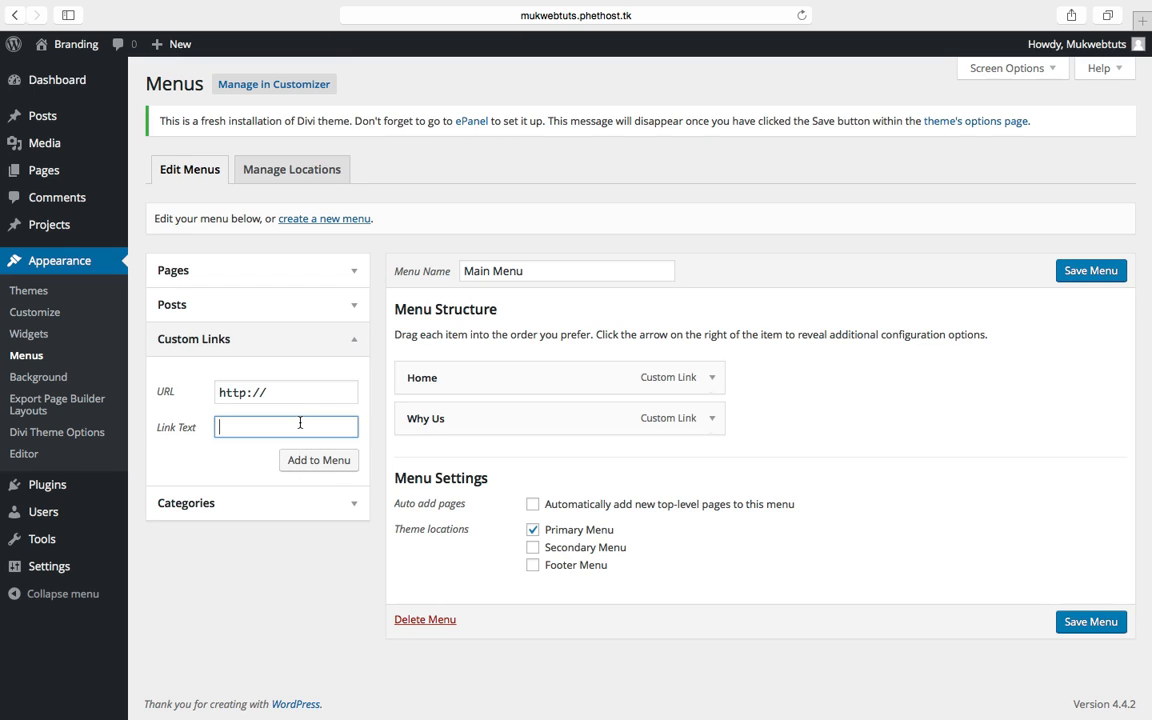
{"action": "type", "text": "About Us"}
{"action": "left_click", "coordinate": [300, 388]}
{"action": "type", "text": "~"}
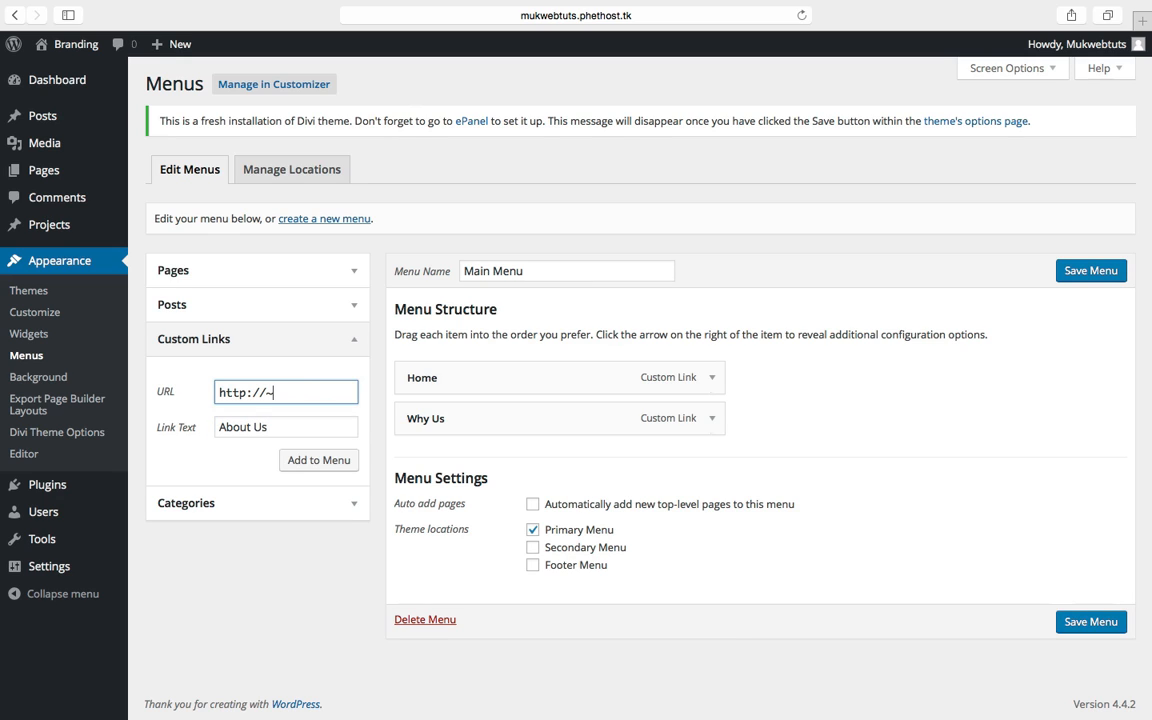
{"action": "key", "text": "BackSpace"}
{"action": "type", "text": "~"}
{"action": "key", "text": "BackSpace"}
{"action": "type", "text": "#"}
{"action": "left_click", "coordinate": [320, 470]}
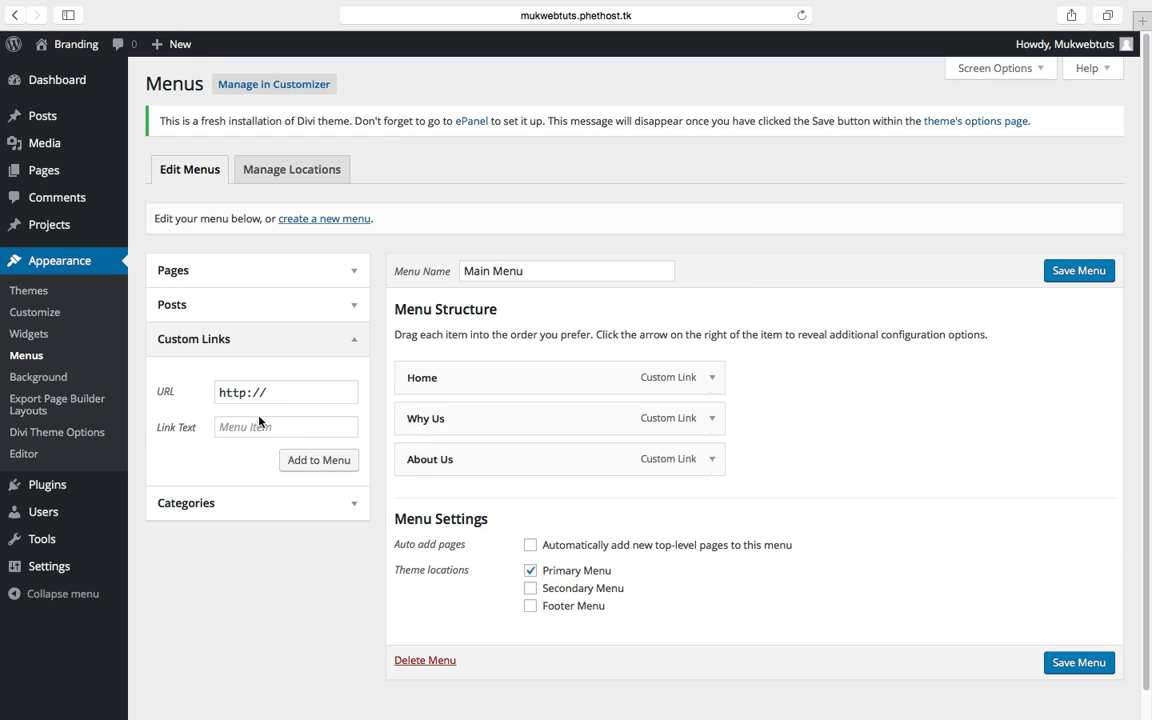
Step: Add 'Services' and 'Portfolio' custom links, each pointing to #
{"action": "left_click", "coordinate": [254, 424]}
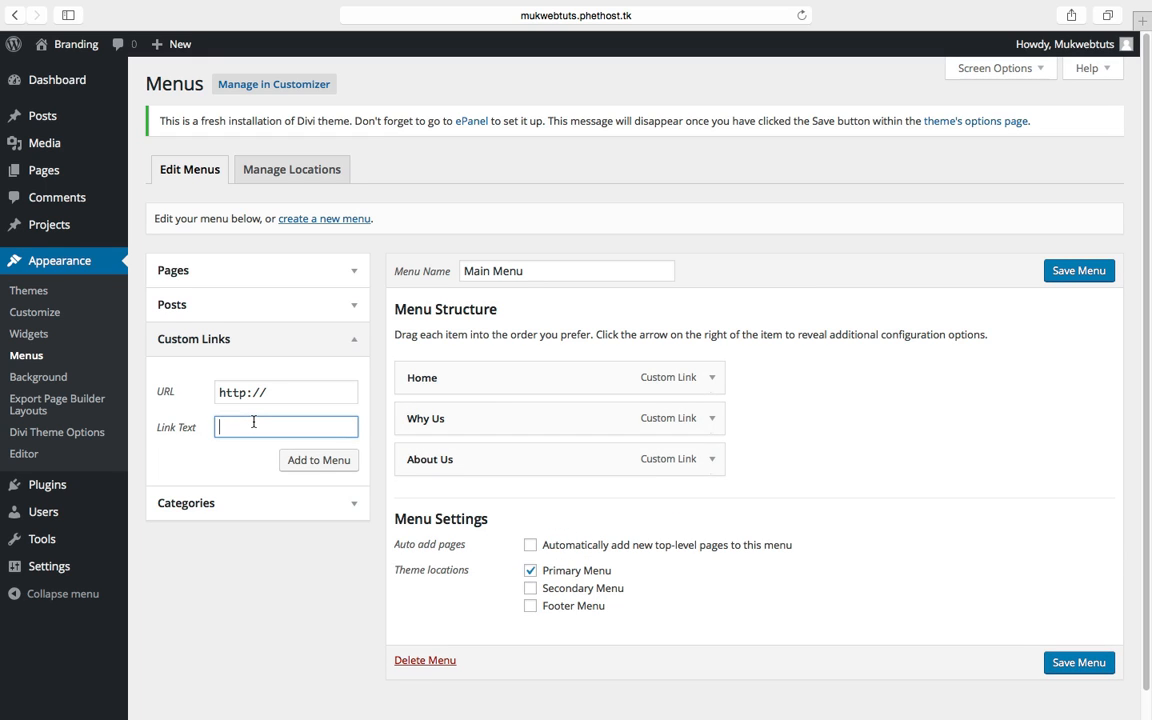
{"action": "type", "text": "Services"}
{"action": "left_click", "coordinate": [276, 391]}
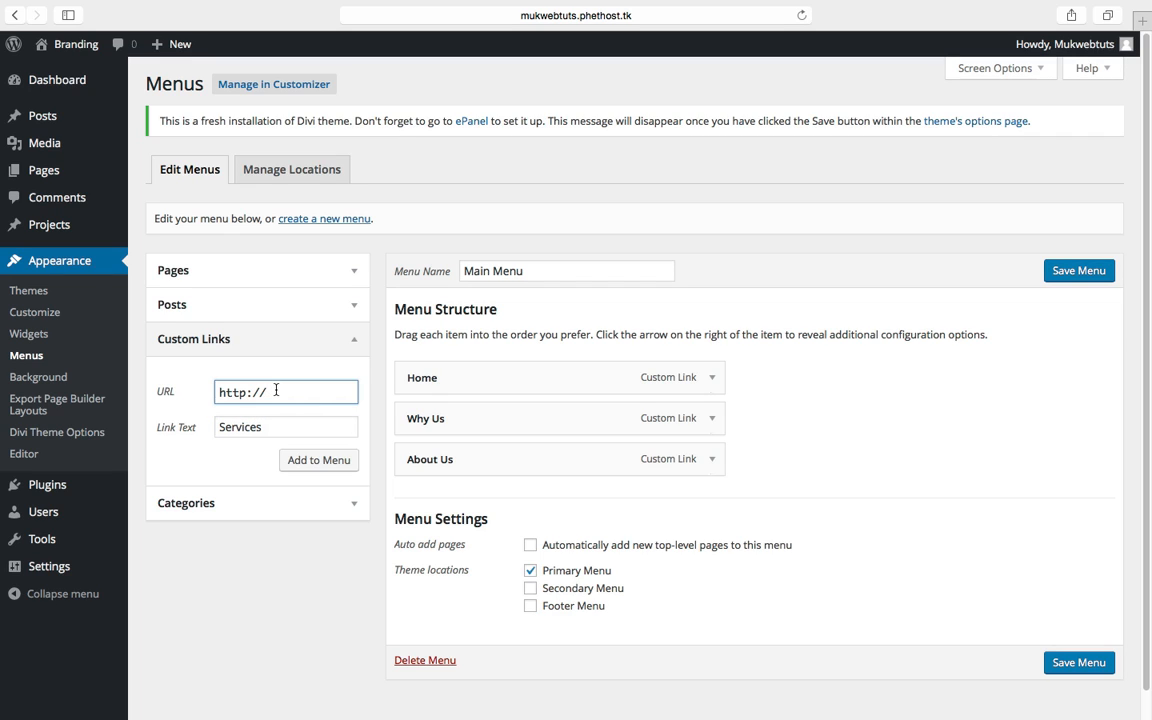
{"action": "type", "text": "#"}
{"action": "left_click", "coordinate": [298, 464]}
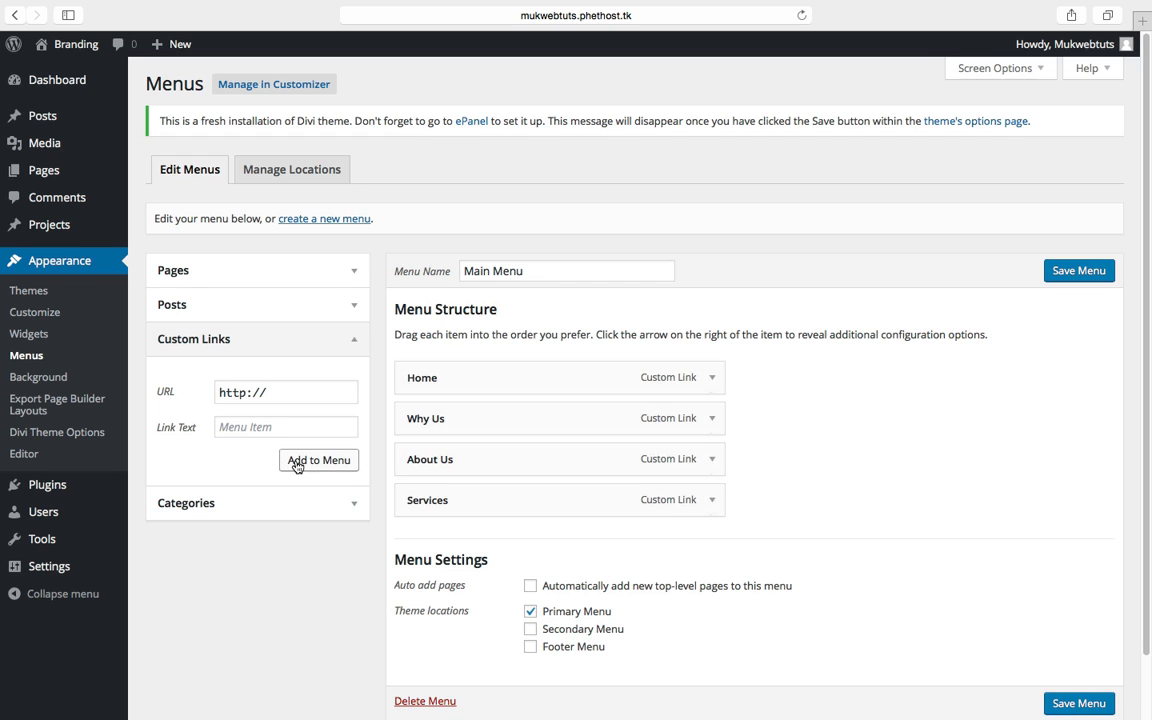
{"action": "left_click", "coordinate": [301, 420]}
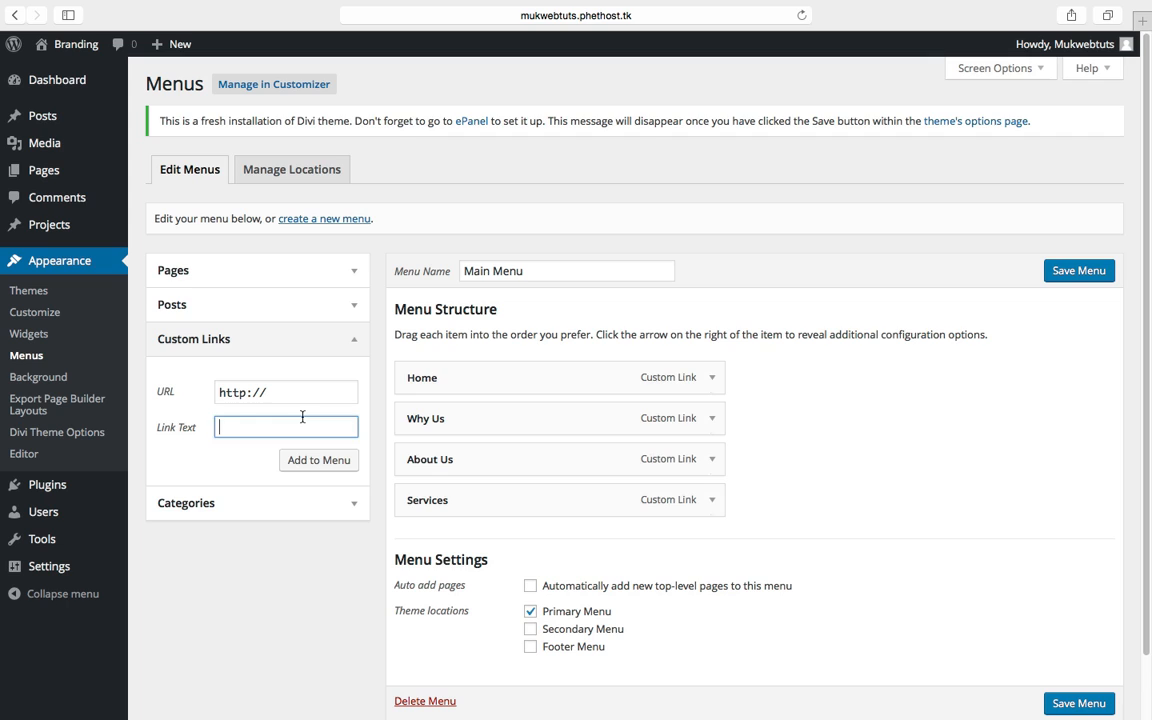
{"action": "type", "text": "Portfolio"}
{"action": "left_click", "coordinate": [276, 392]}
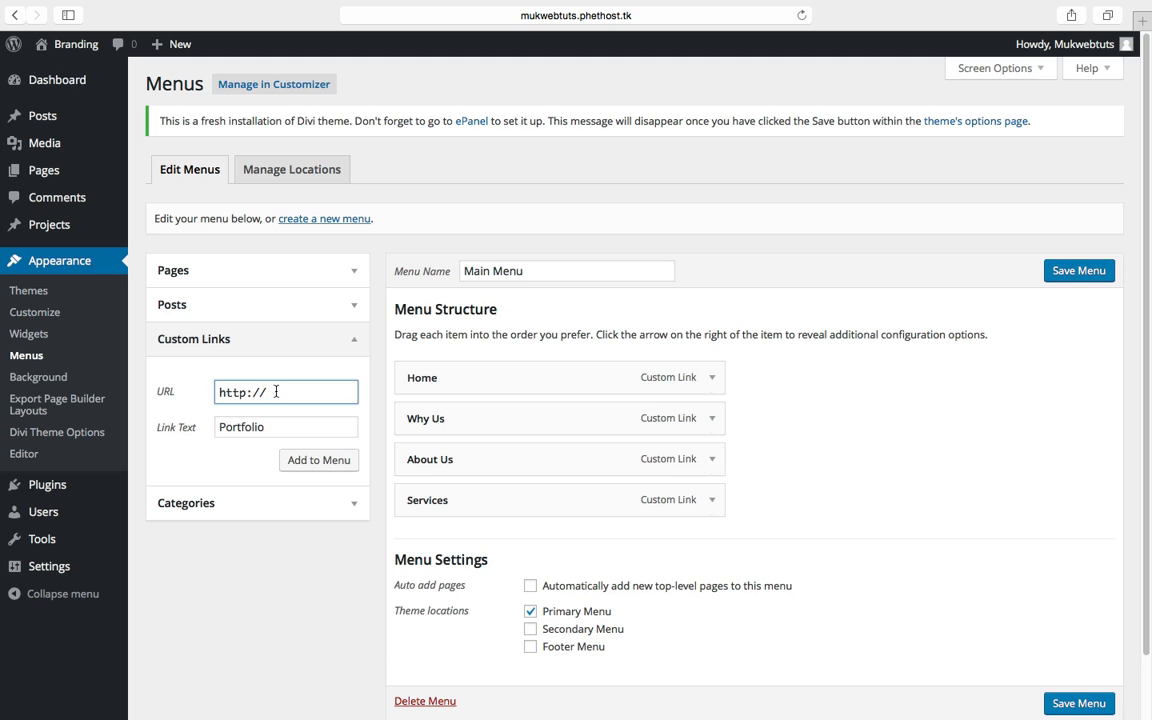
{"action": "type", "text": "#"}
{"action": "left_click", "coordinate": [319, 463]}
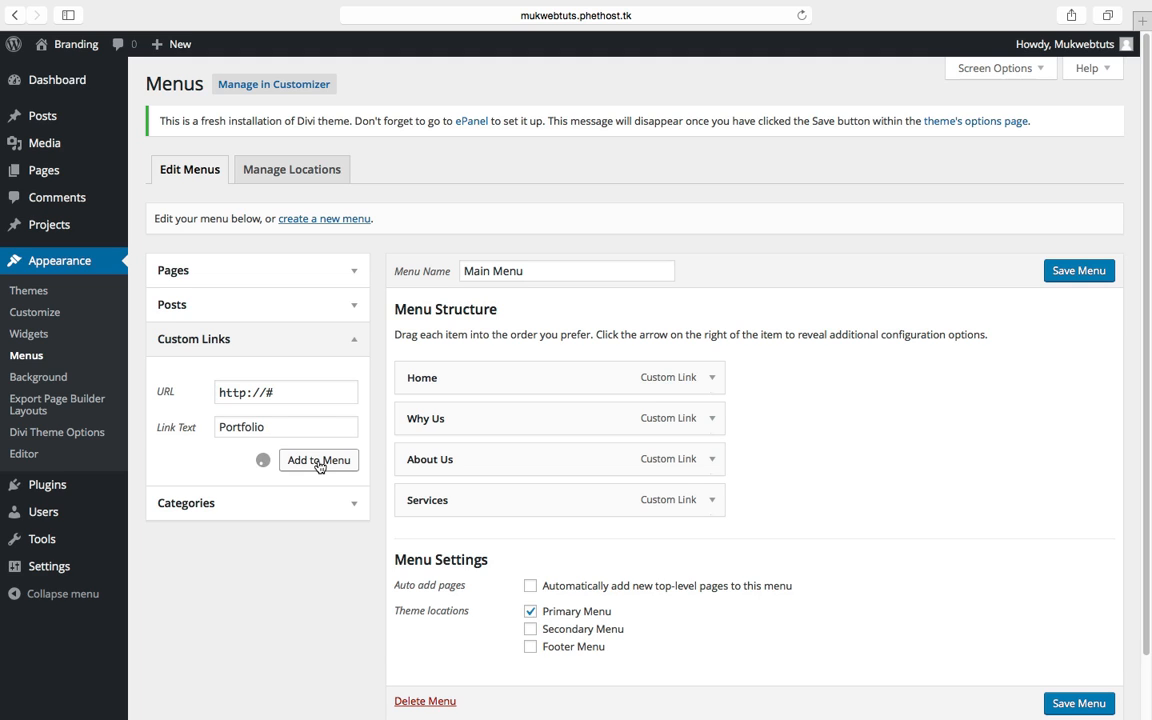
Step: Add a 'Contact Us' custom link pointing to # and save Main Menu
{"action": "left_click", "coordinate": [272, 427]}
{"action": "type", "text": "Contact"}
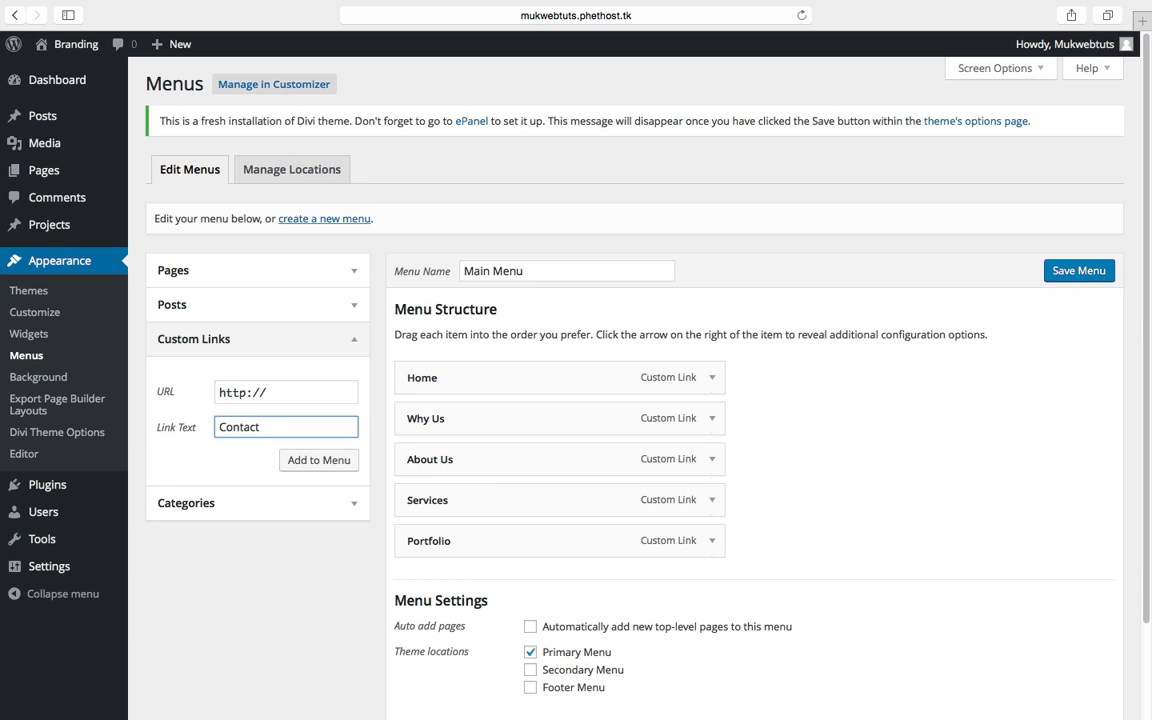
{"action": "type", "text": " Us"}
{"action": "left_click", "coordinate": [275, 397]}
{"action": "type", "text": "#"}
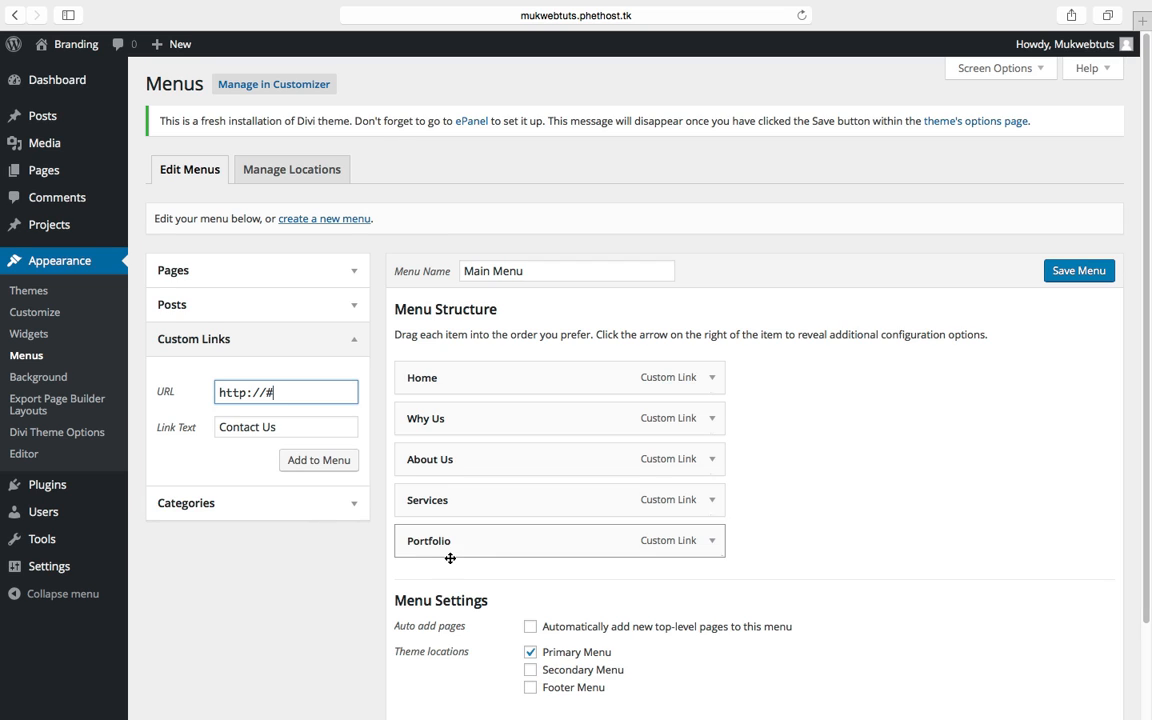
{"action": "left_click", "coordinate": [327, 465]}
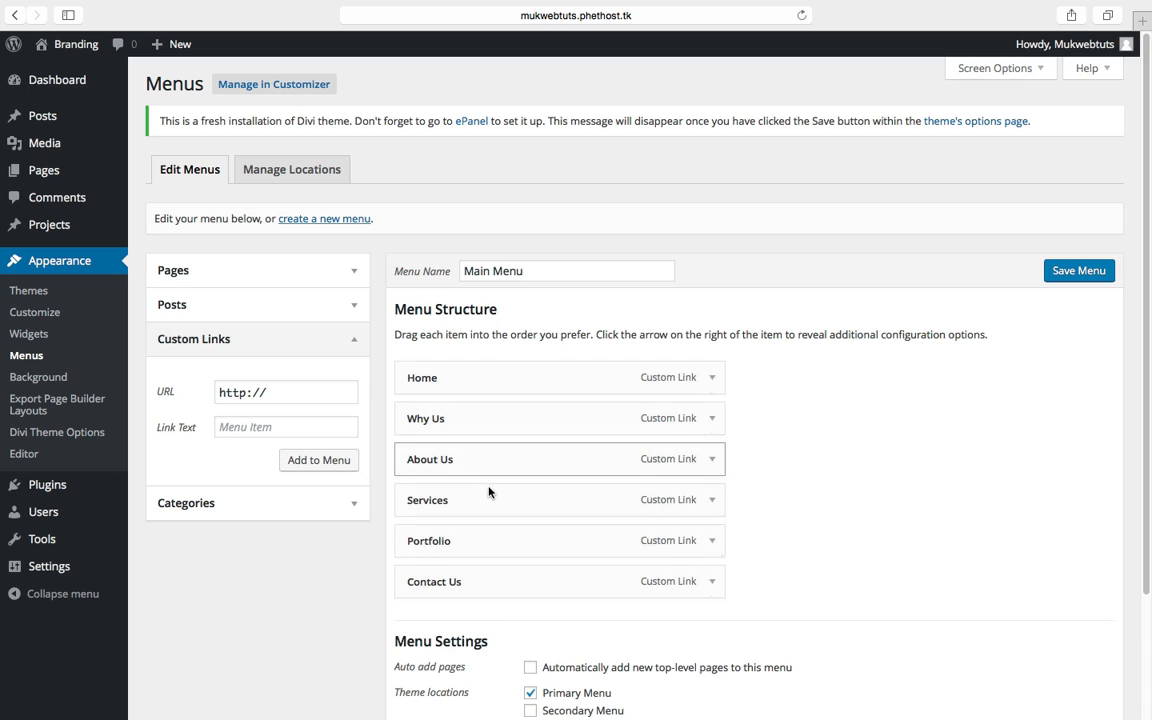
{"action": "left_click", "coordinate": [1094, 276]}
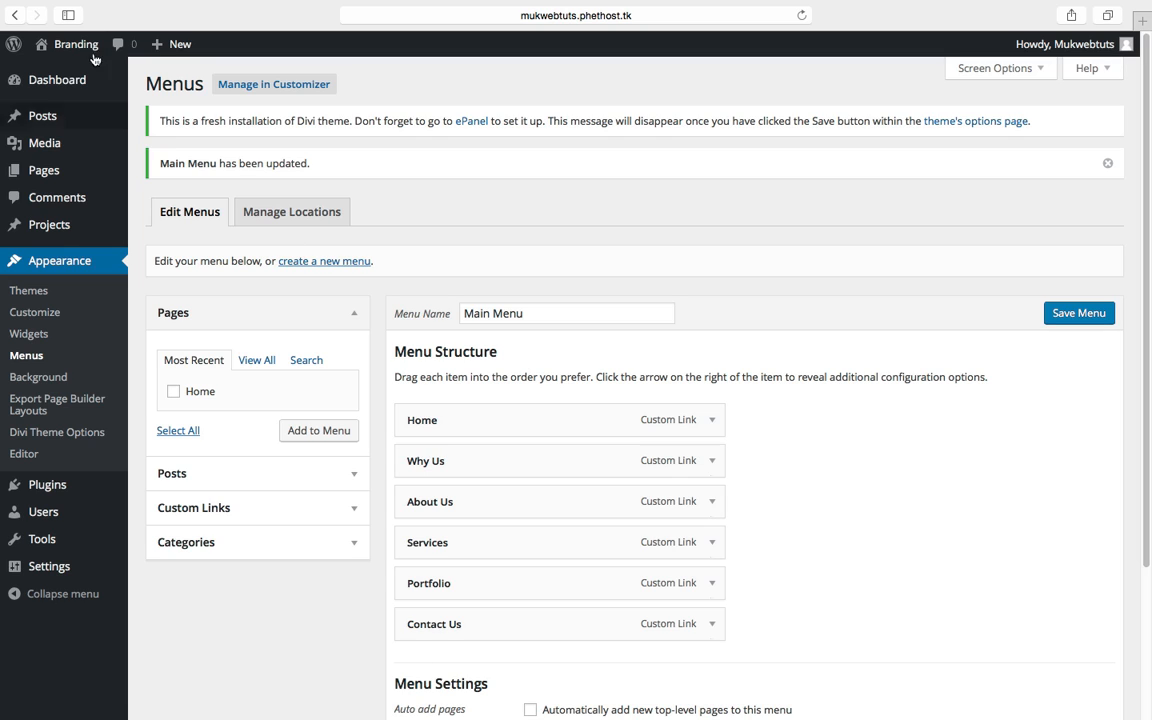
Step: Confirm Main Menu holds the Primary Menu location, then visit the site's front page
{"action": "mouse_move", "coordinate": [87, 48]}
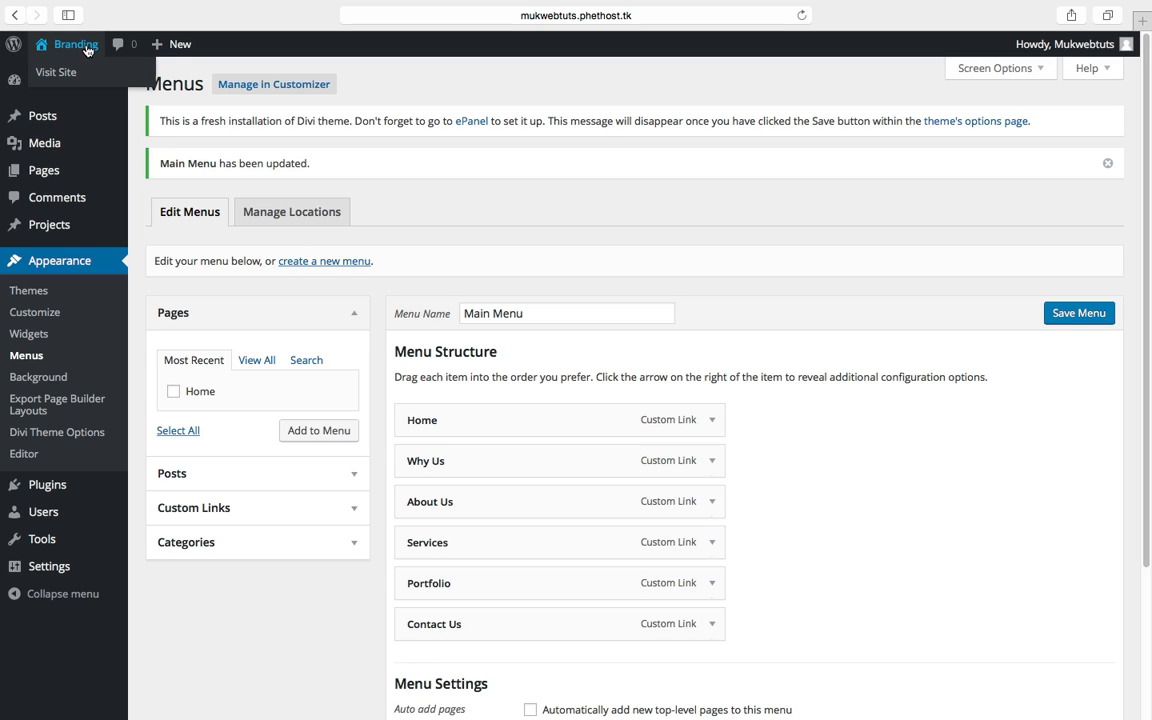
{"action": "left_click", "coordinate": [296, 220]}
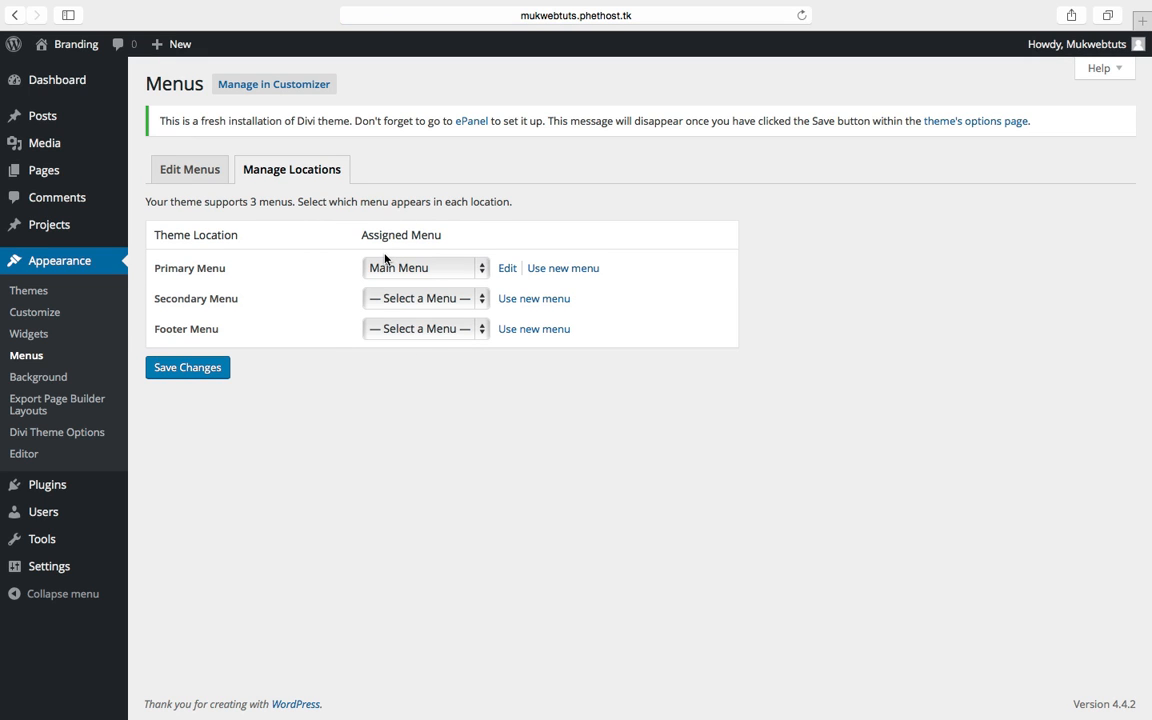
{"action": "left_click", "coordinate": [89, 57]}
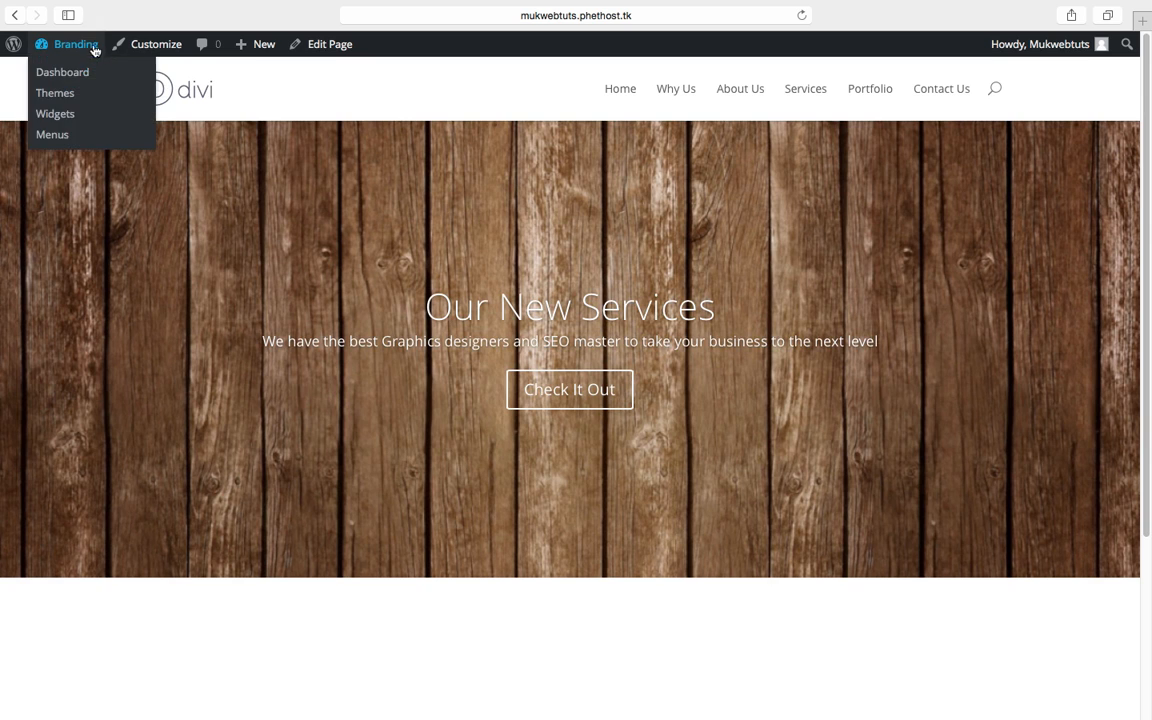
{"action": "scroll", "coordinate": [838, 218], "scroll_direction": "down", "scroll_amount": 5}
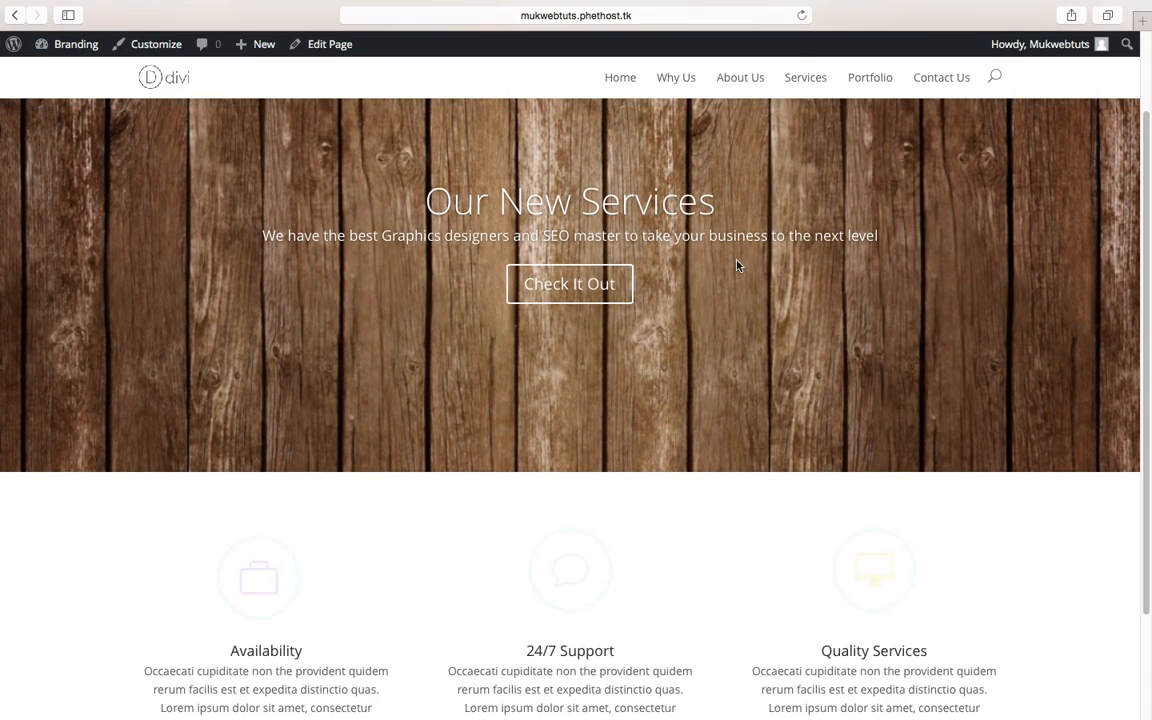
{"action": "scroll", "coordinate": [955, 248], "scroll_direction": "up", "scroll_amount": 2}
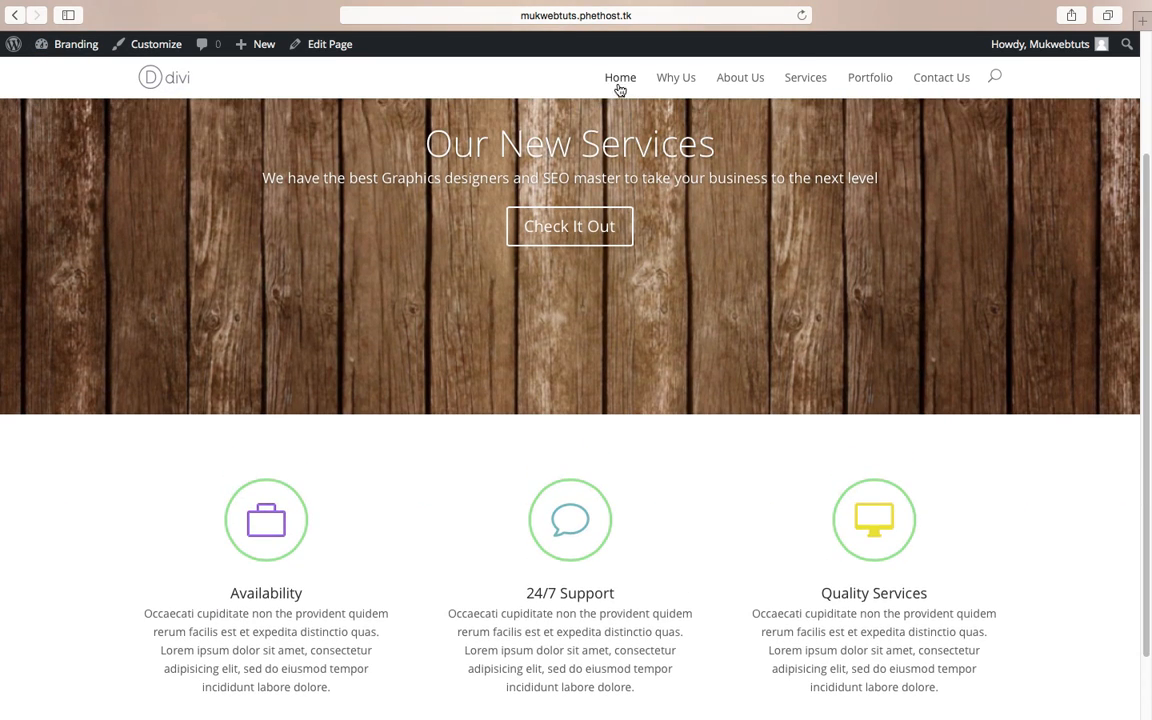
{"action": "left_click", "coordinate": [621, 84]}
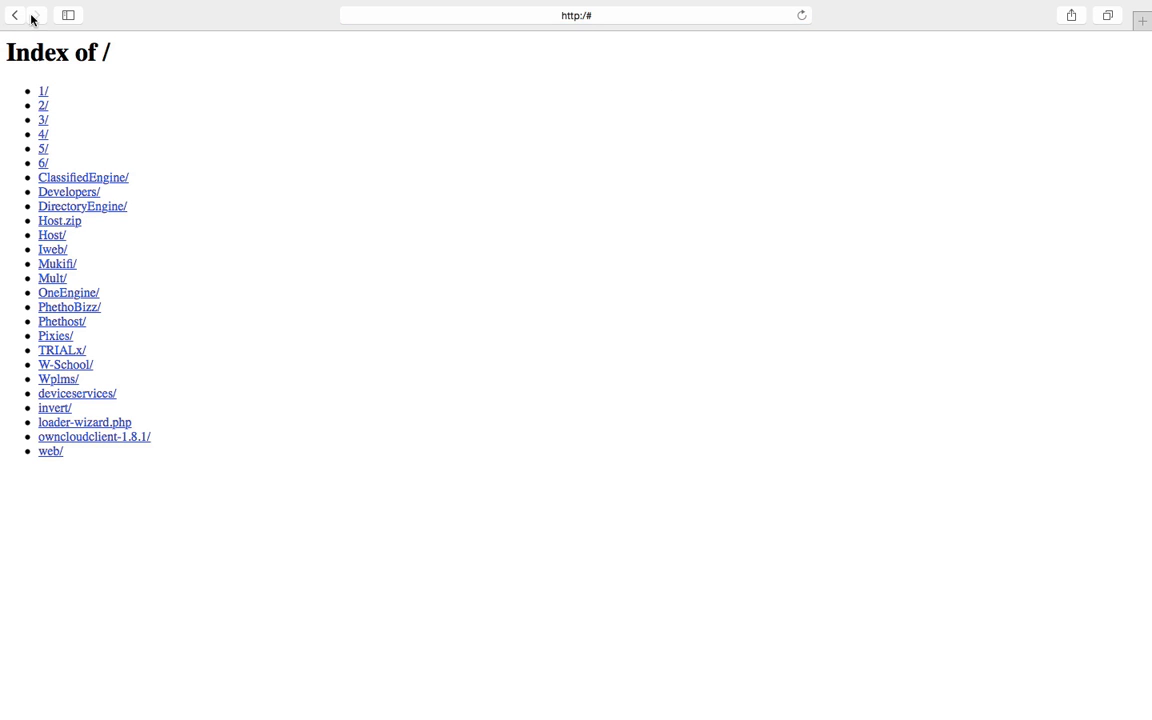
{"action": "left_click", "coordinate": [15, 16]}
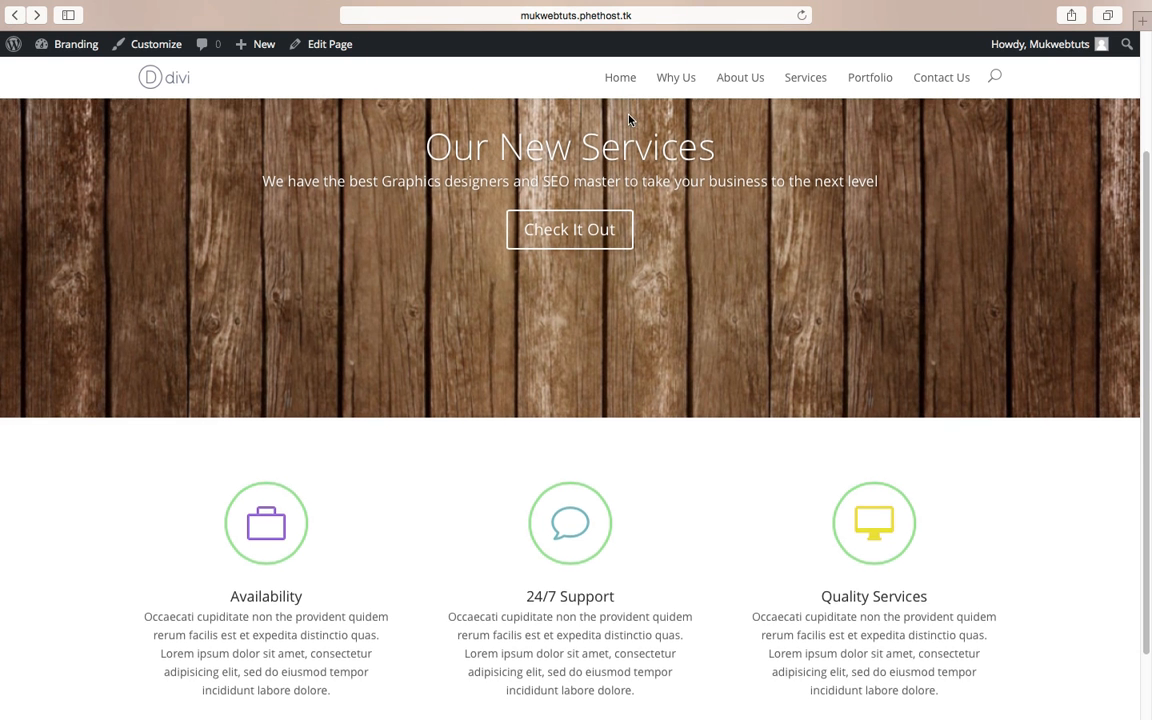
{"action": "scroll", "coordinate": [640, 108], "scroll_direction": "up", "scroll_amount": 2}
{"action": "scroll", "coordinate": [645, 110], "scroll_direction": "up", "scroll_amount": 1}
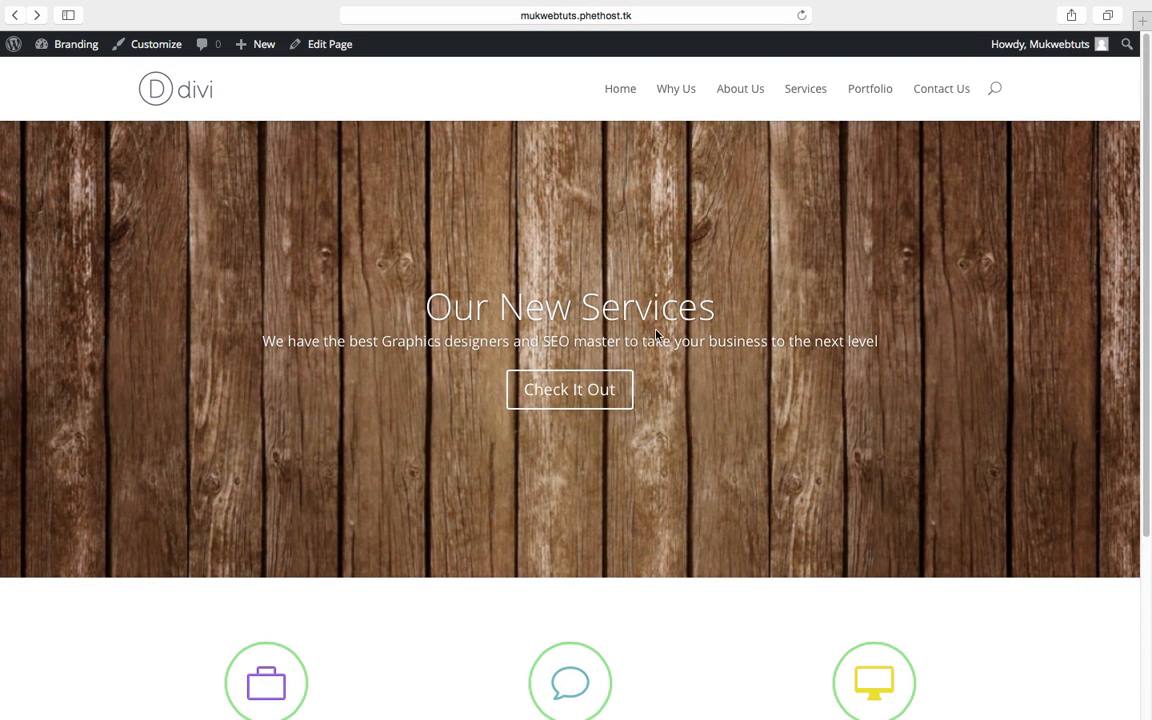
{"action": "scroll", "coordinate": [500, 440], "scroll_direction": "down", "scroll_amount": 3}
{"action": "scroll", "coordinate": [450, 473], "scroll_direction": "up", "scroll_amount": 3}
{"action": "mouse_move", "coordinate": [60, 48]}
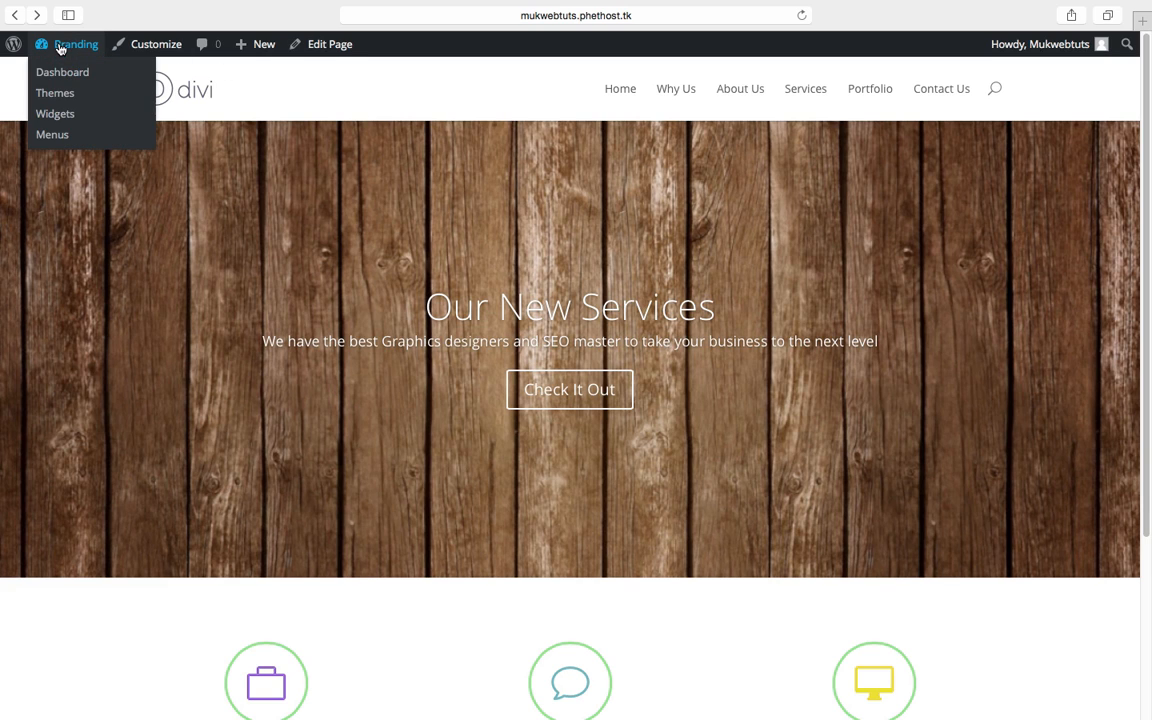
Step: In the Customizer's Theme Settings, turn off the header search icon
{"action": "left_click", "coordinate": [158, 45]}
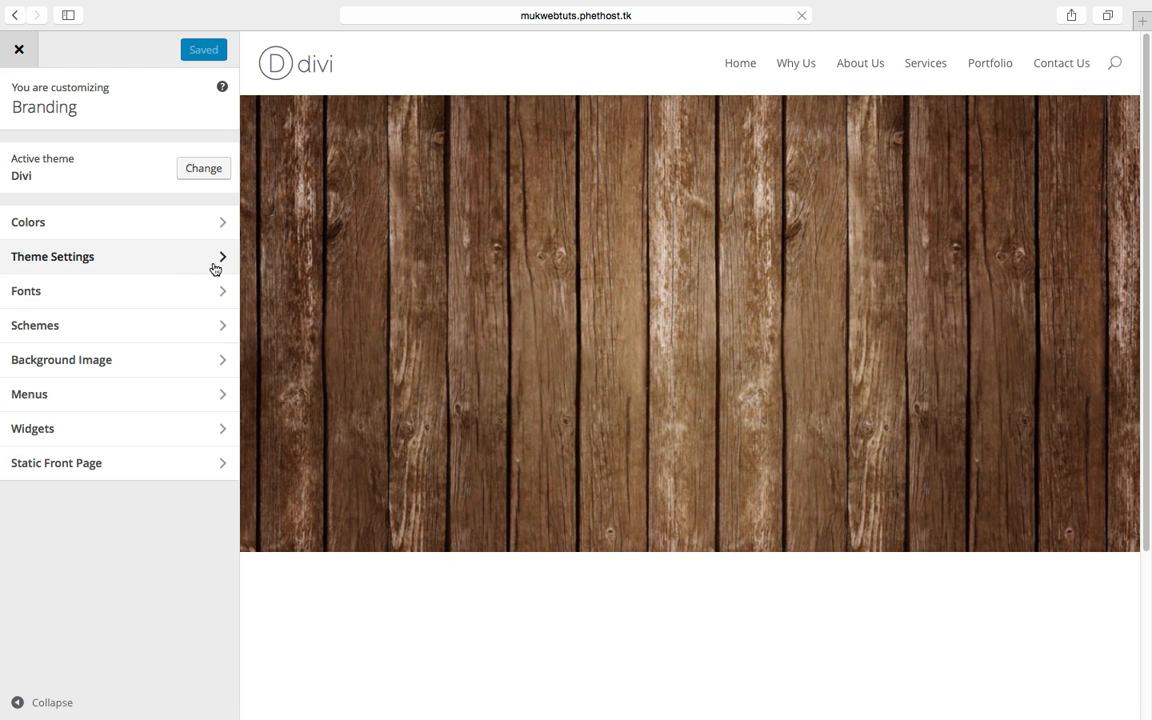
{"action": "left_click", "coordinate": [214, 262]}
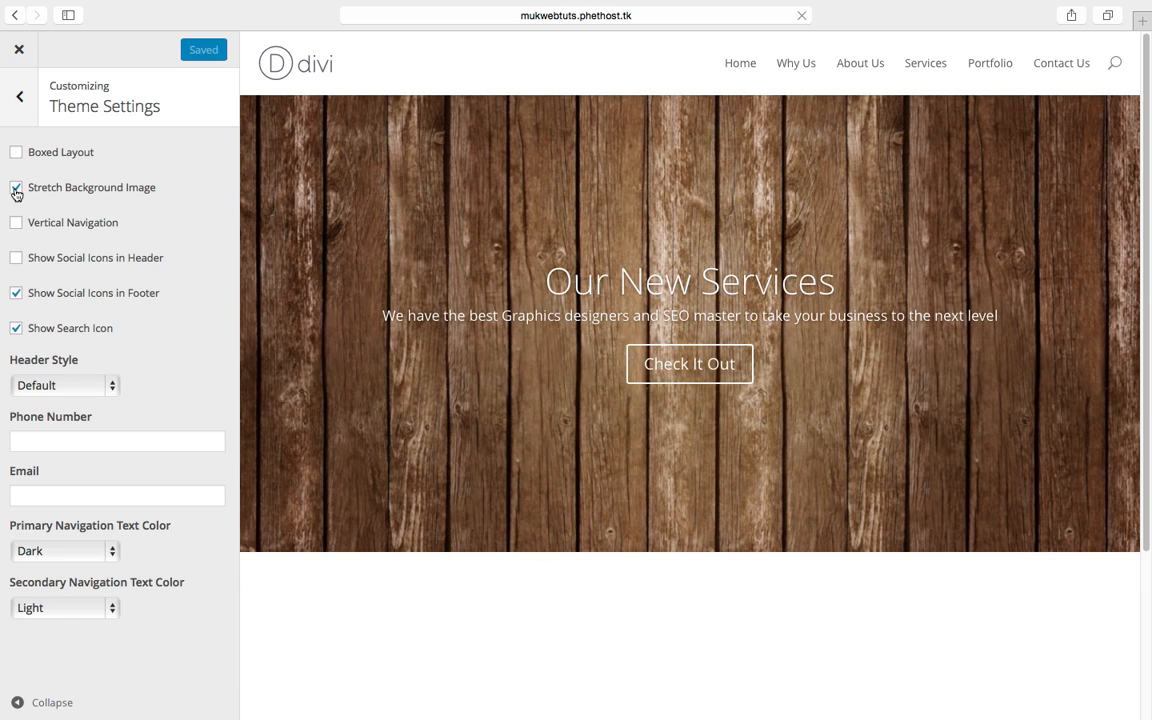
{"action": "left_click", "coordinate": [14, 330]}
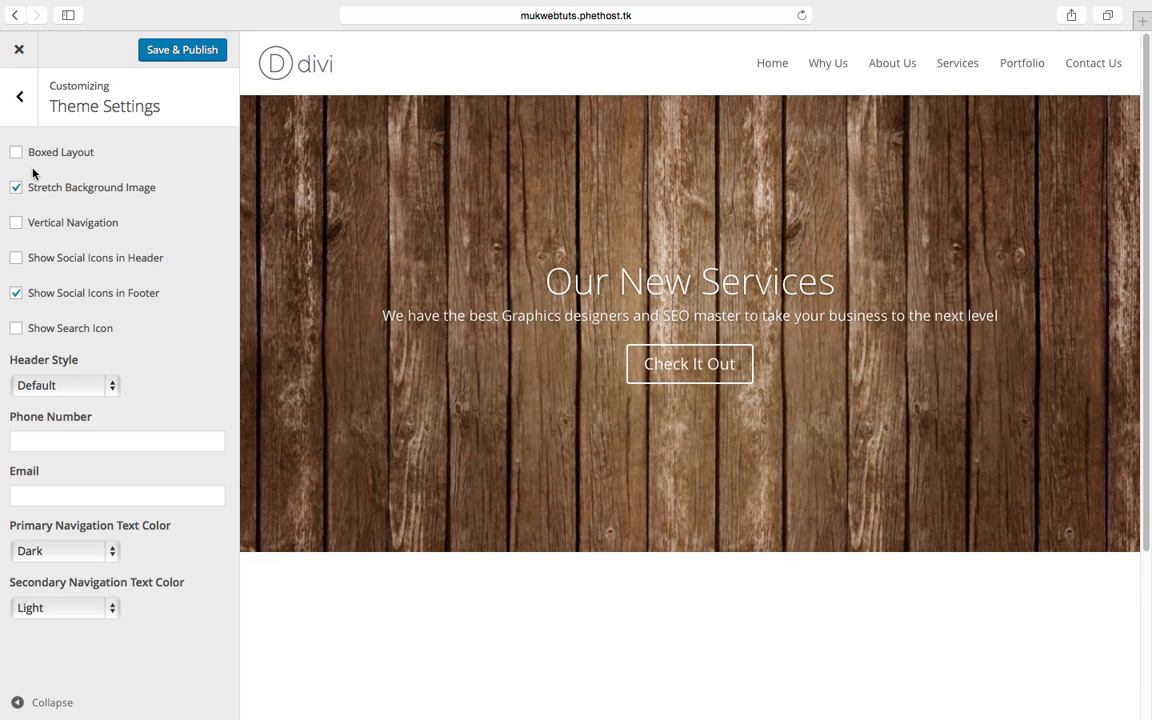
Step: Set the Header Style to Centered and publish the Customizer changes
{"action": "left_click", "coordinate": [22, 98]}
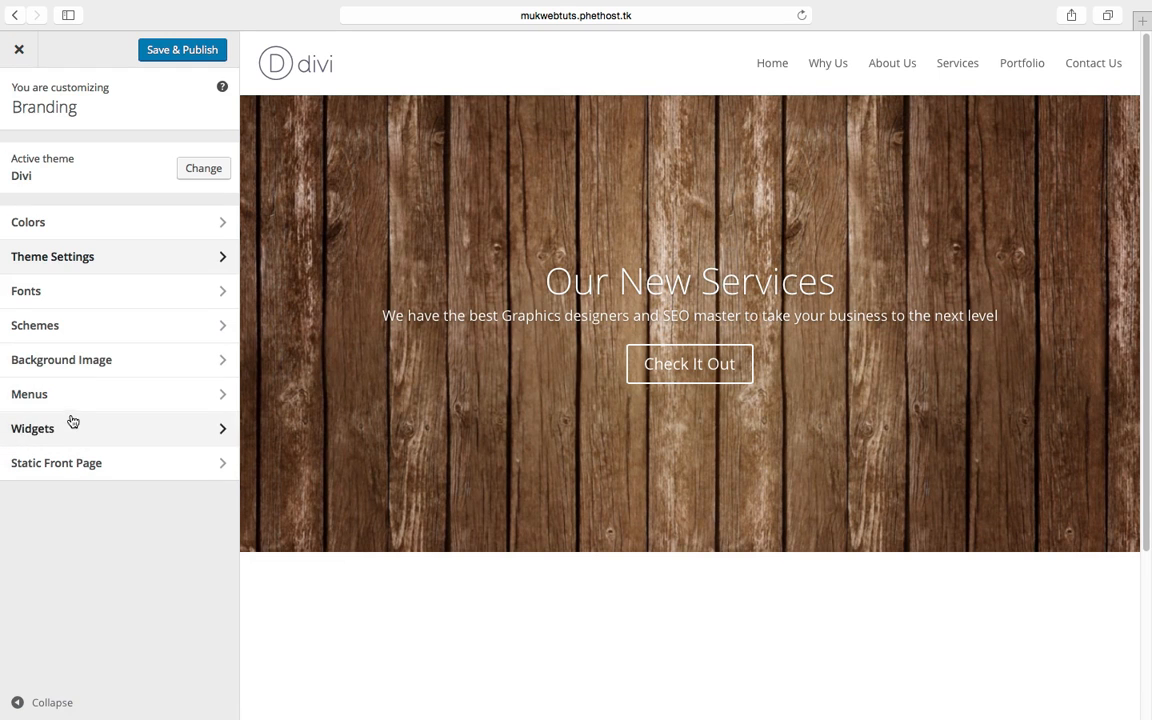
{"action": "left_click", "coordinate": [62, 252]}
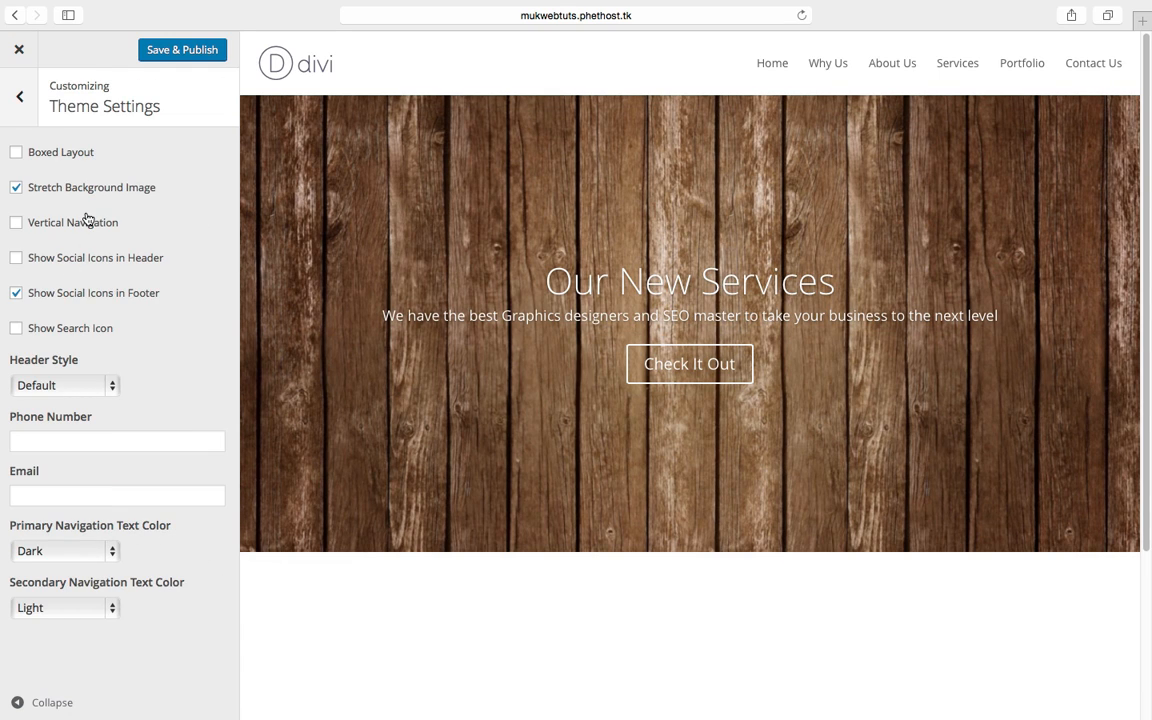
{"action": "left_click", "coordinate": [58, 386]}
{"action": "left_click", "coordinate": [50, 401]}
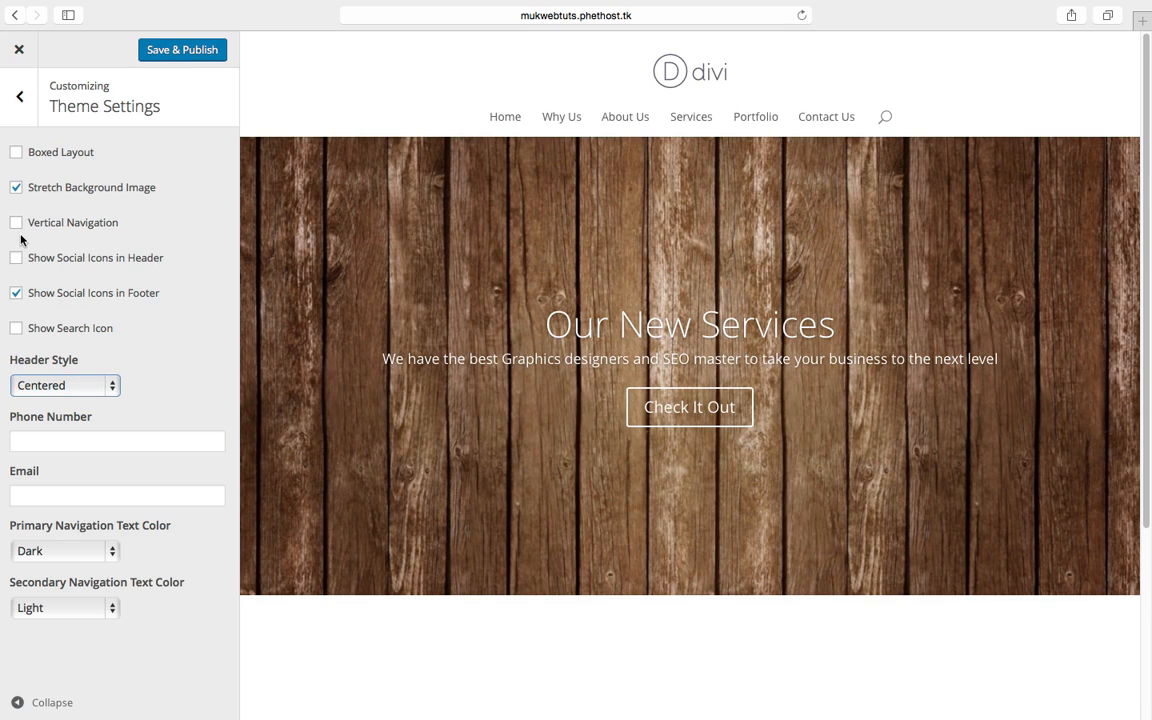
{"action": "left_click", "coordinate": [176, 58]}
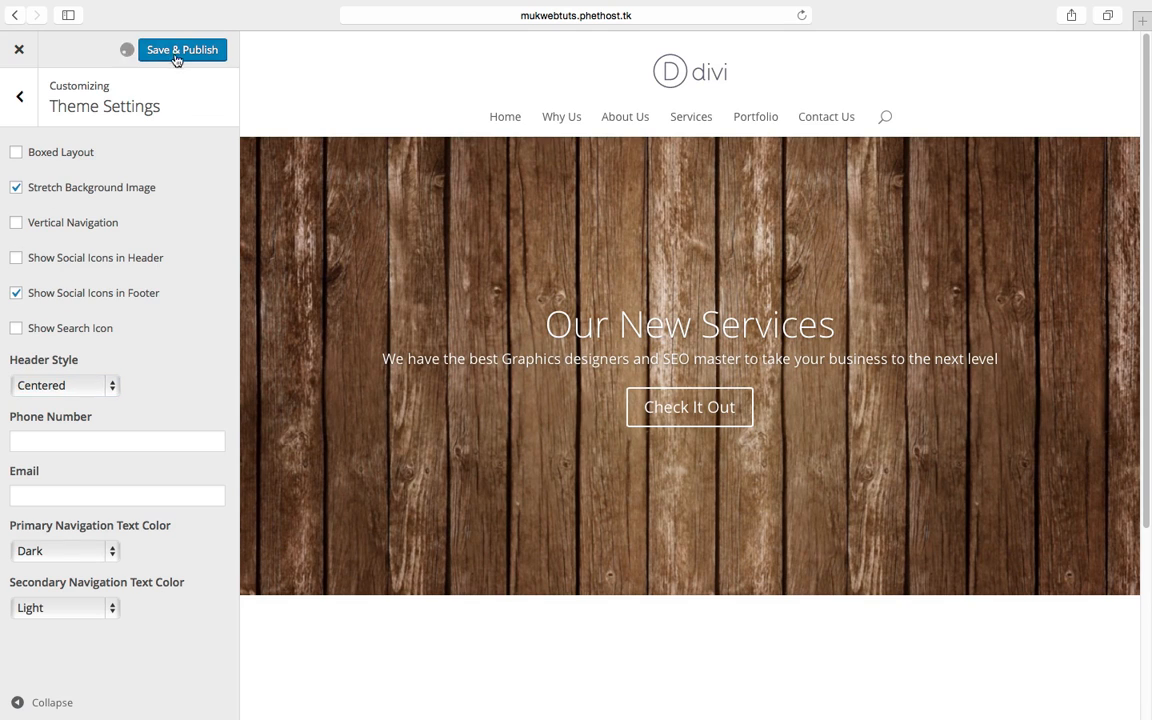
Step: Close the Customizer, review the live Home page's centered header, and open the Home page editor
{"action": "left_click", "coordinate": [27, 53]}
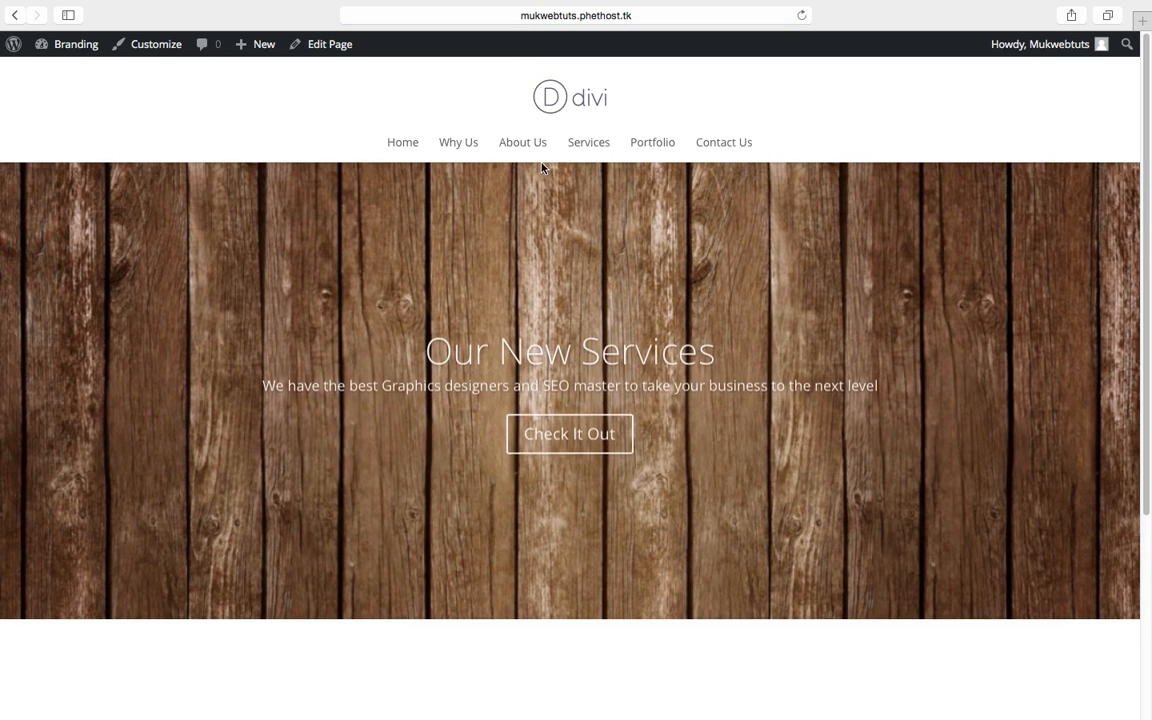
{"action": "scroll", "coordinate": [470, 120], "scroll_direction": "down", "scroll_amount": 2}
{"action": "scroll", "coordinate": [510, 85], "scroll_direction": "up", "scroll_amount": 2}
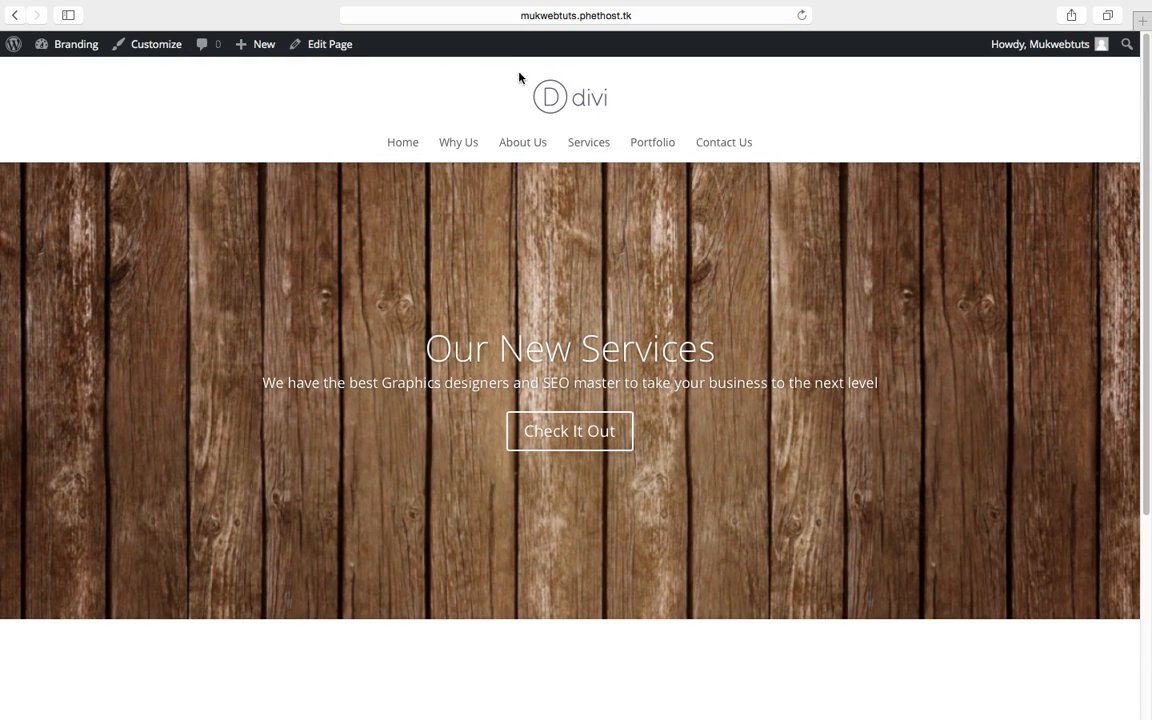
{"action": "scroll", "coordinate": [600, 160], "scroll_direction": "down", "scroll_amount": 5}
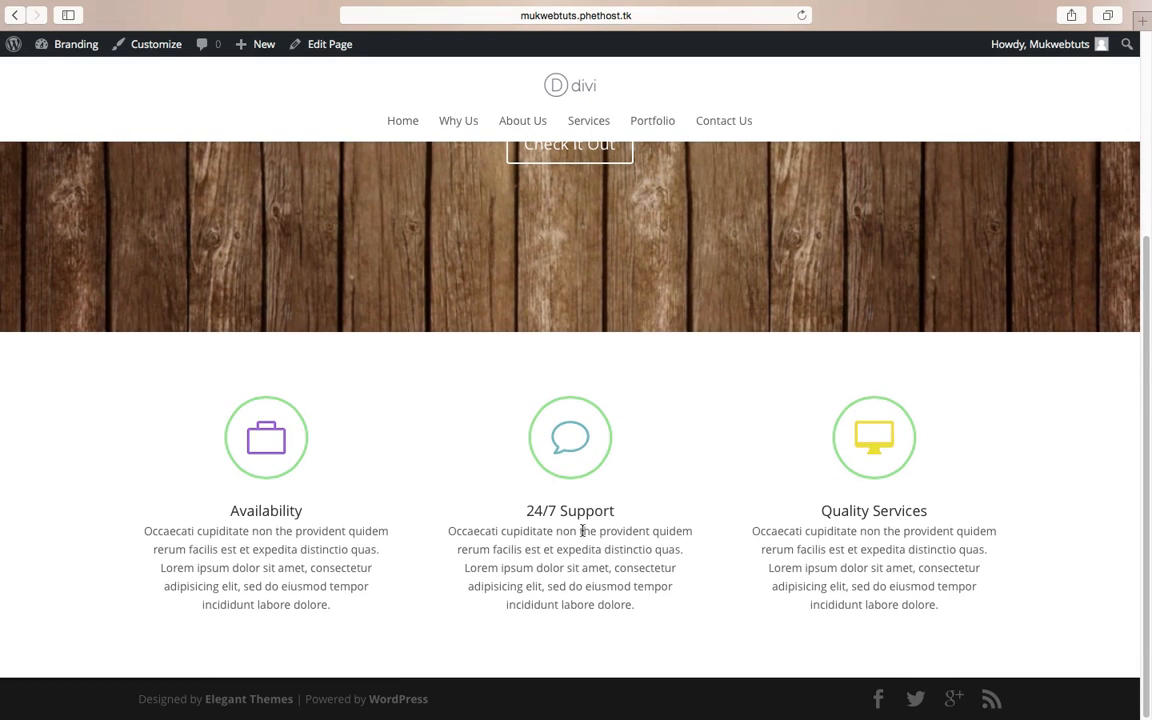
{"action": "scroll", "coordinate": [1070, 332], "scroll_direction": "up", "scroll_amount": 3}
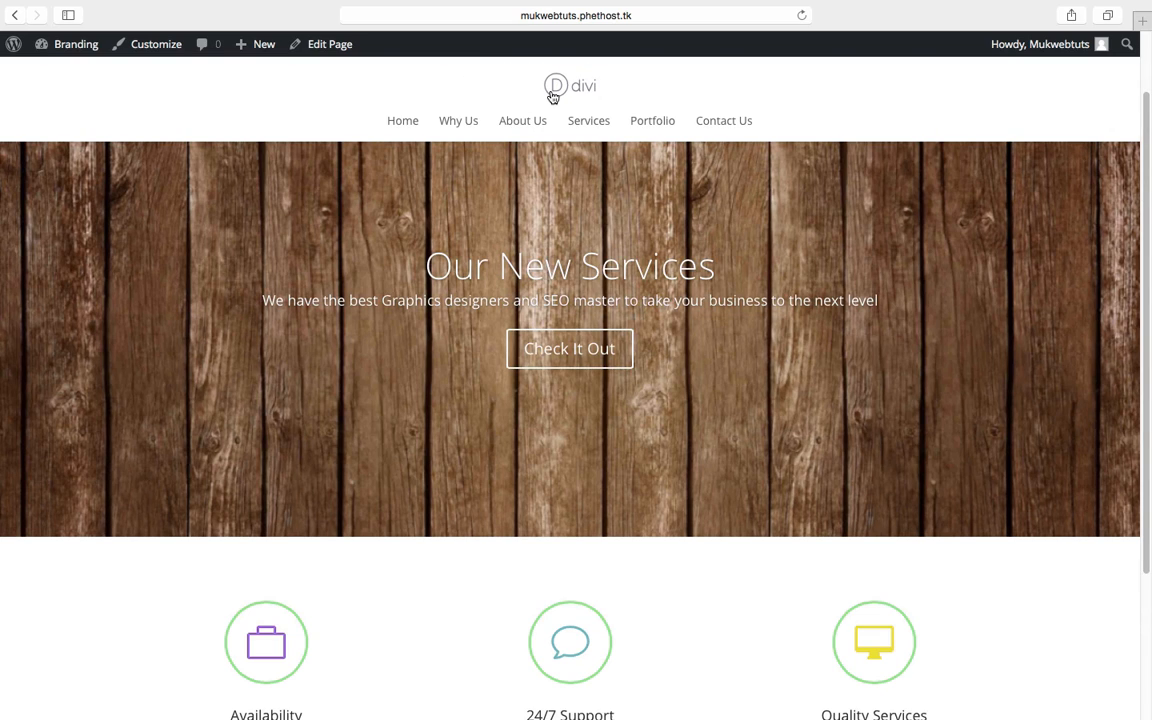
{"action": "scroll", "coordinate": [502, 184], "scroll_direction": "down", "scroll_amount": 3}
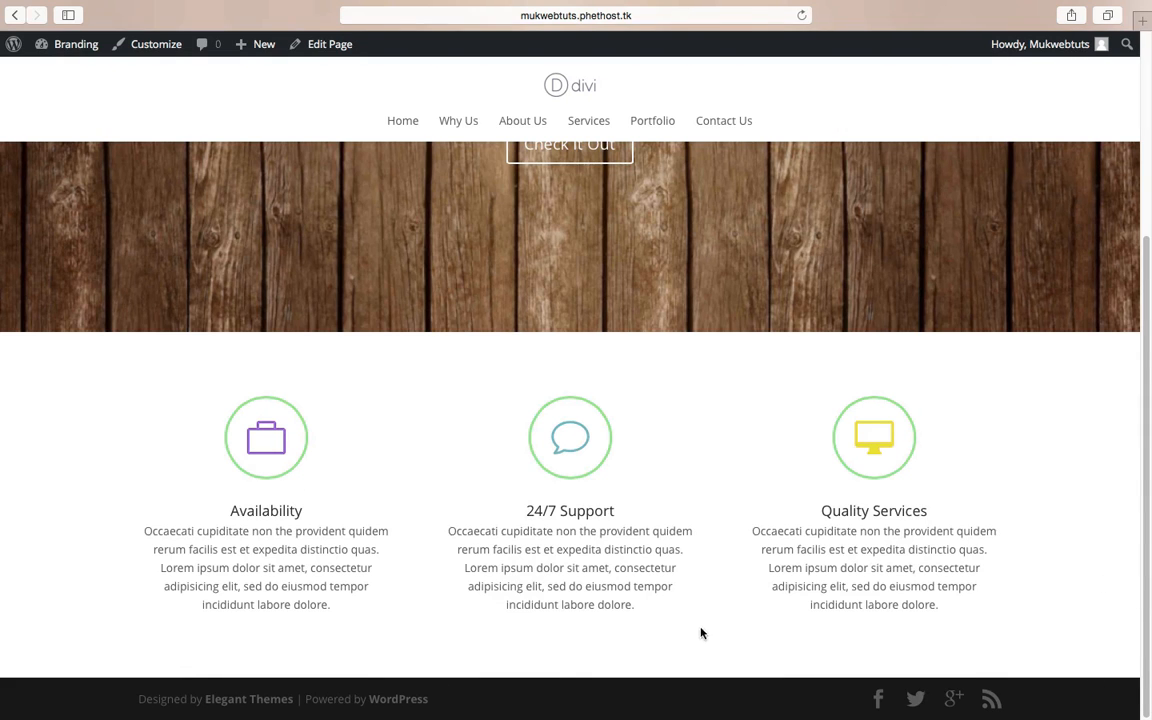
{"action": "scroll", "coordinate": [701, 633], "scroll_direction": "up", "scroll_amount": 3}
{"action": "left_click", "coordinate": [336, 47]}
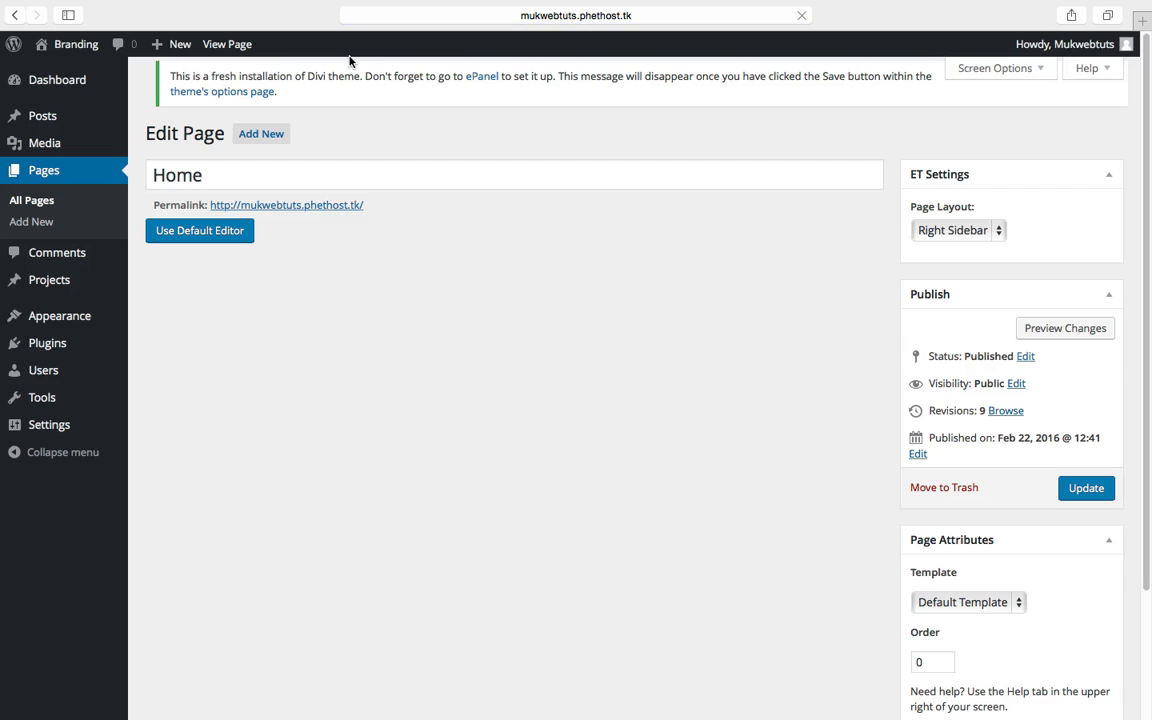
Step: Add a new section below the Blurb section and open its settings
{"action": "scroll", "coordinate": [350, 173], "scroll_direction": "down", "scroll_amount": 1}
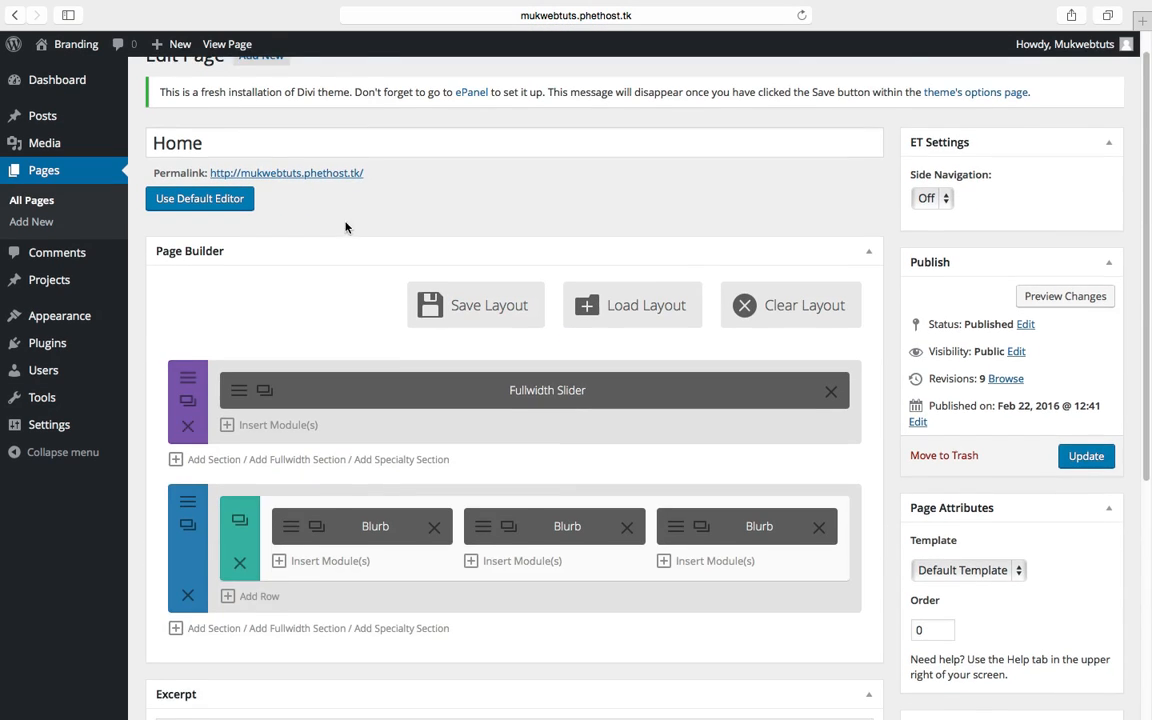
{"action": "scroll", "coordinate": [355, 290], "scroll_direction": "down", "scroll_amount": 5}
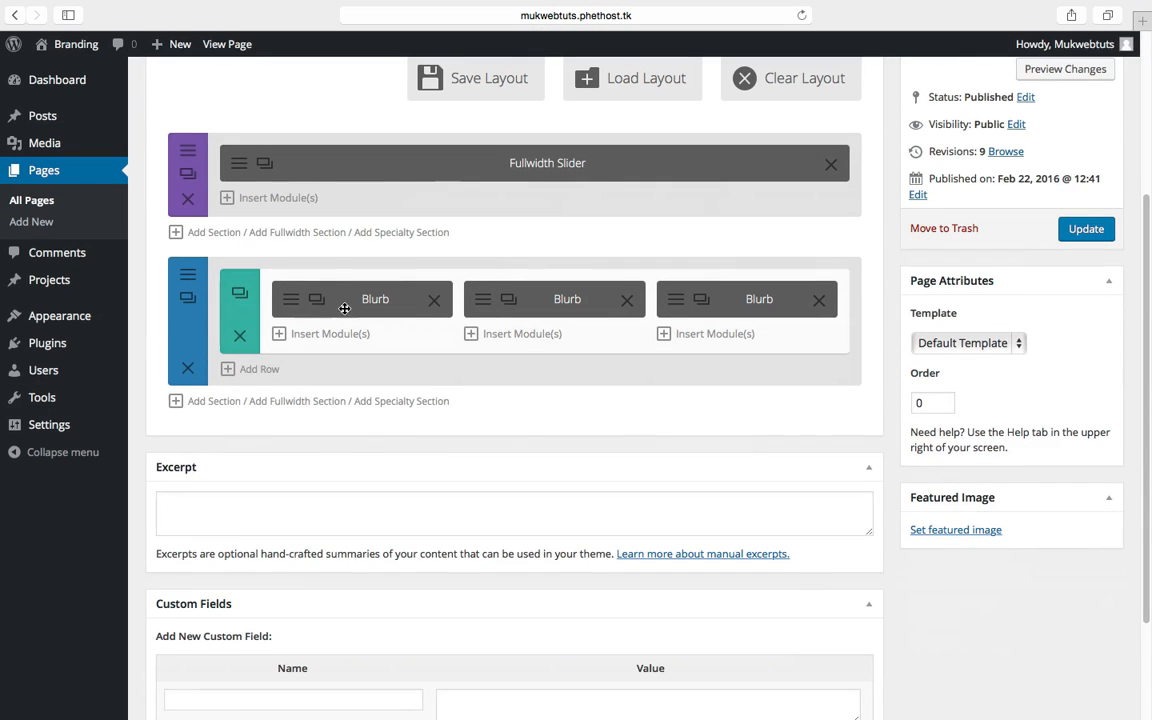
{"action": "left_click", "coordinate": [207, 401]}
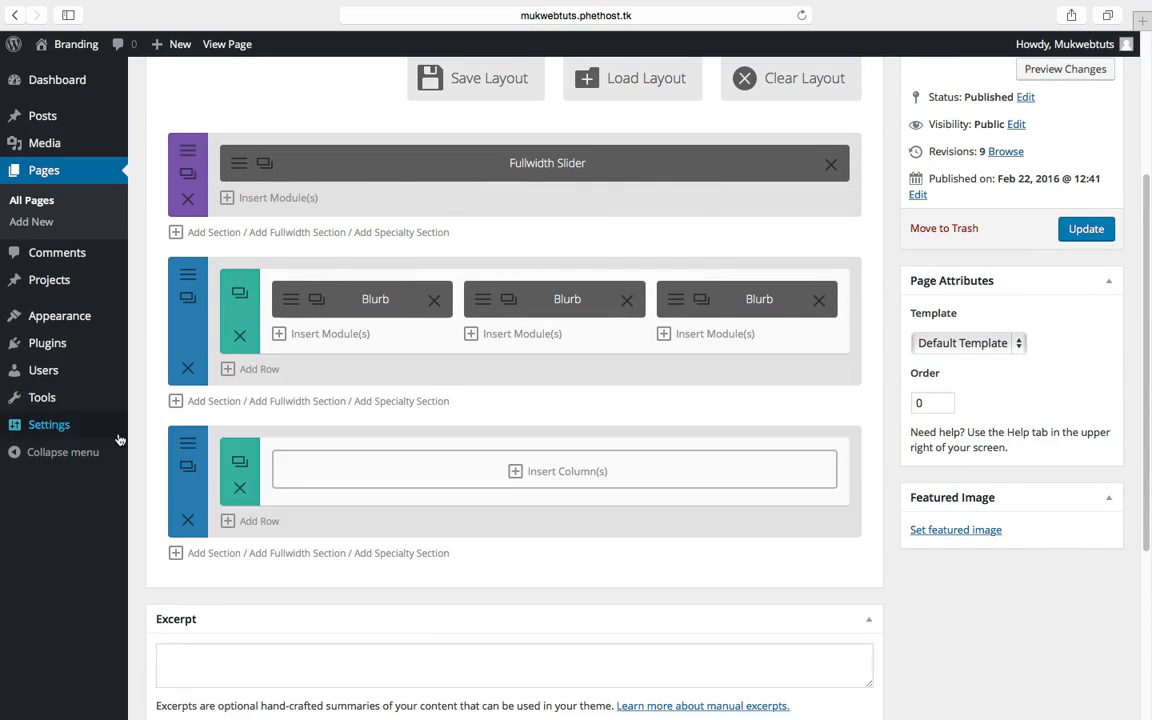
{"action": "left_click", "coordinate": [187, 447]}
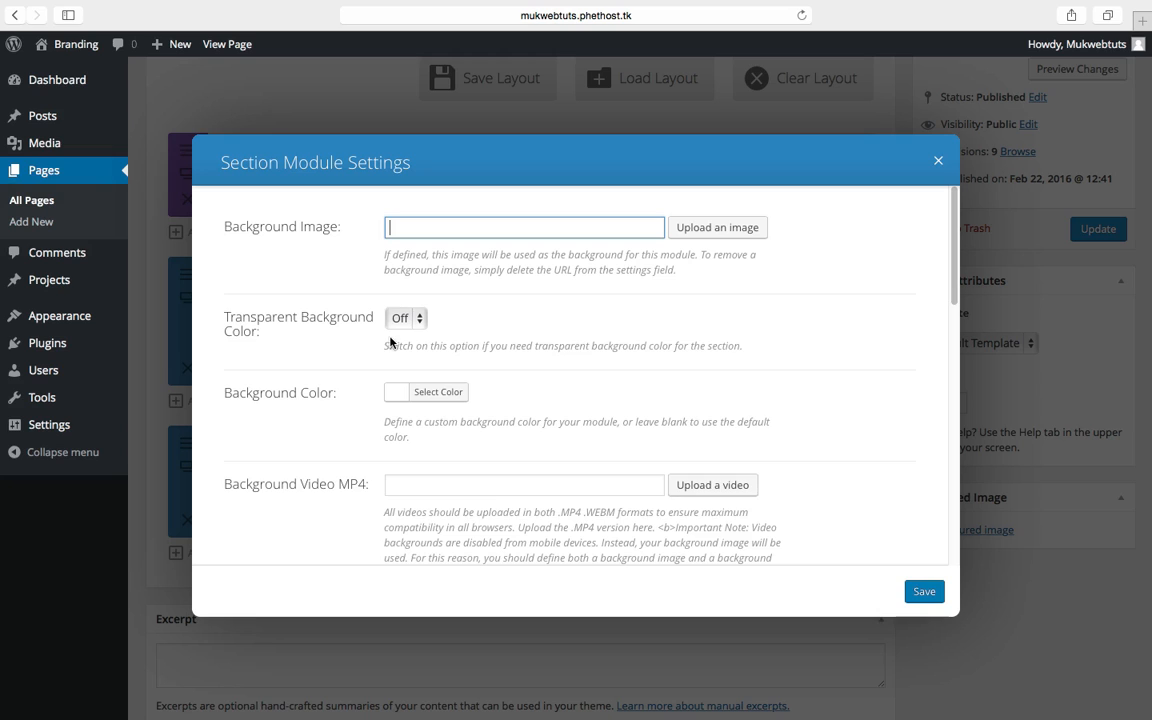
Step: Give the new section a #262626 background colour, save its settings, and maximize the browser
{"action": "scroll", "coordinate": [304, 309], "scroll_direction": "down", "scroll_amount": 1}
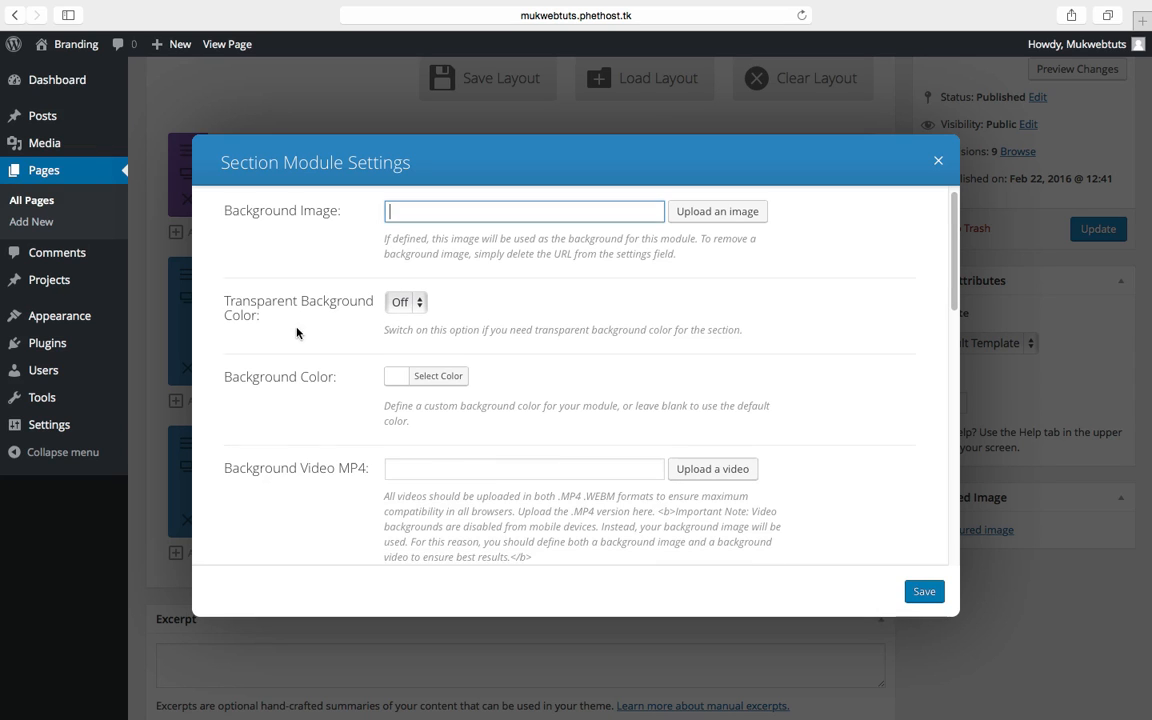
{"action": "left_click", "coordinate": [417, 306]}
{"action": "left_click", "coordinate": [404, 305]}
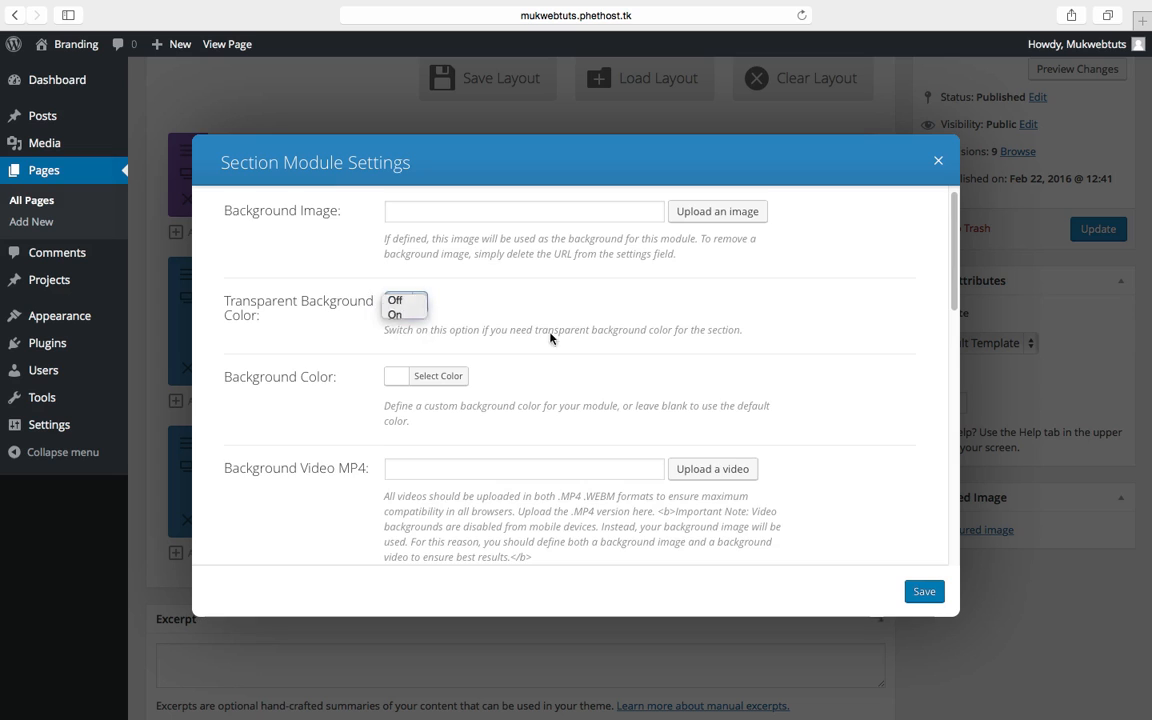
{"action": "scroll", "coordinate": [400, 312], "scroll_direction": "down", "scroll_amount": 3}
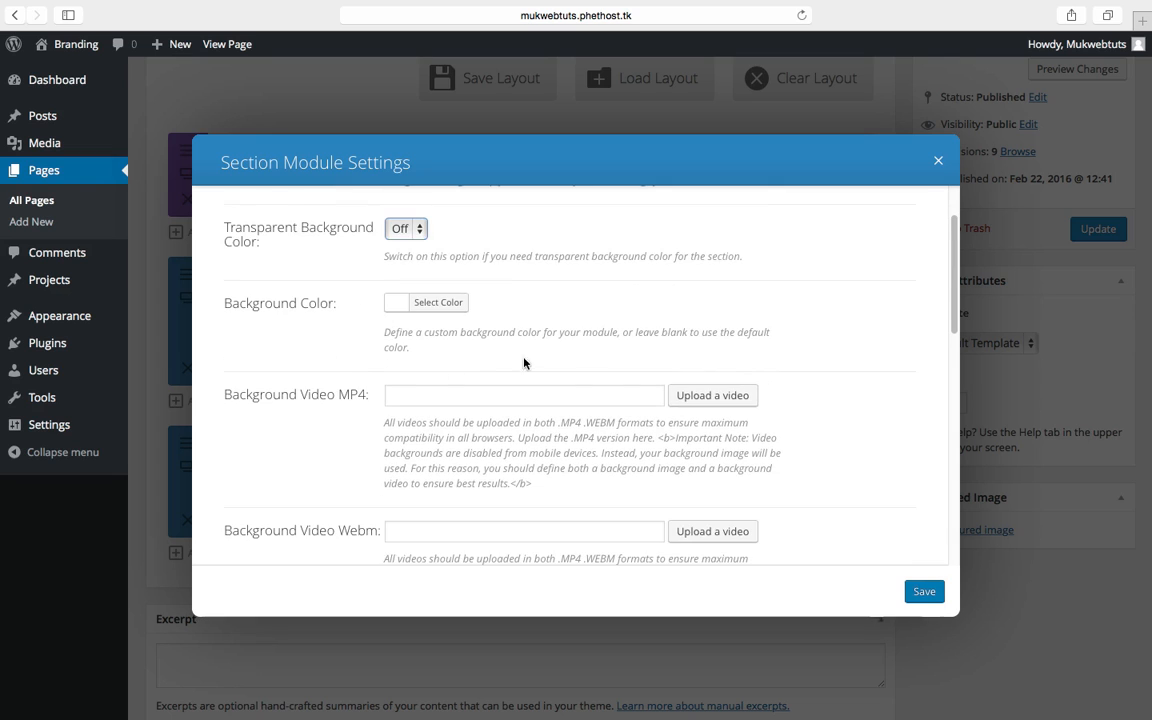
{"action": "left_click", "coordinate": [396, 307]}
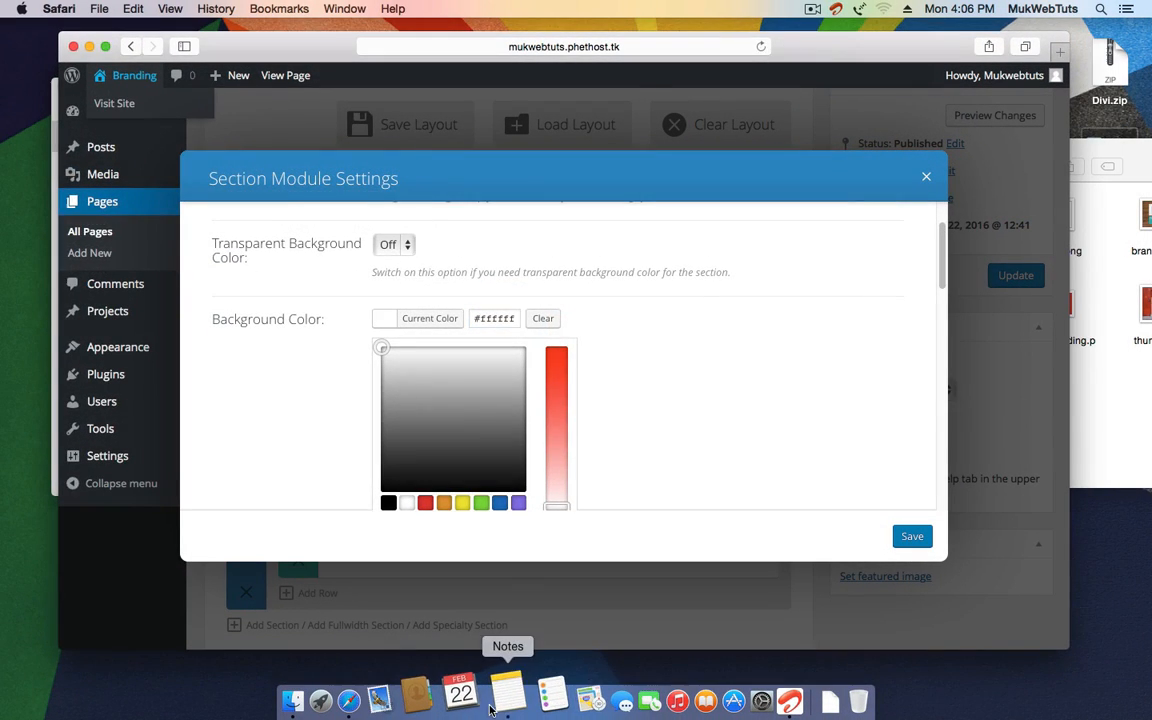
{"action": "left_click", "coordinate": [500, 700]}
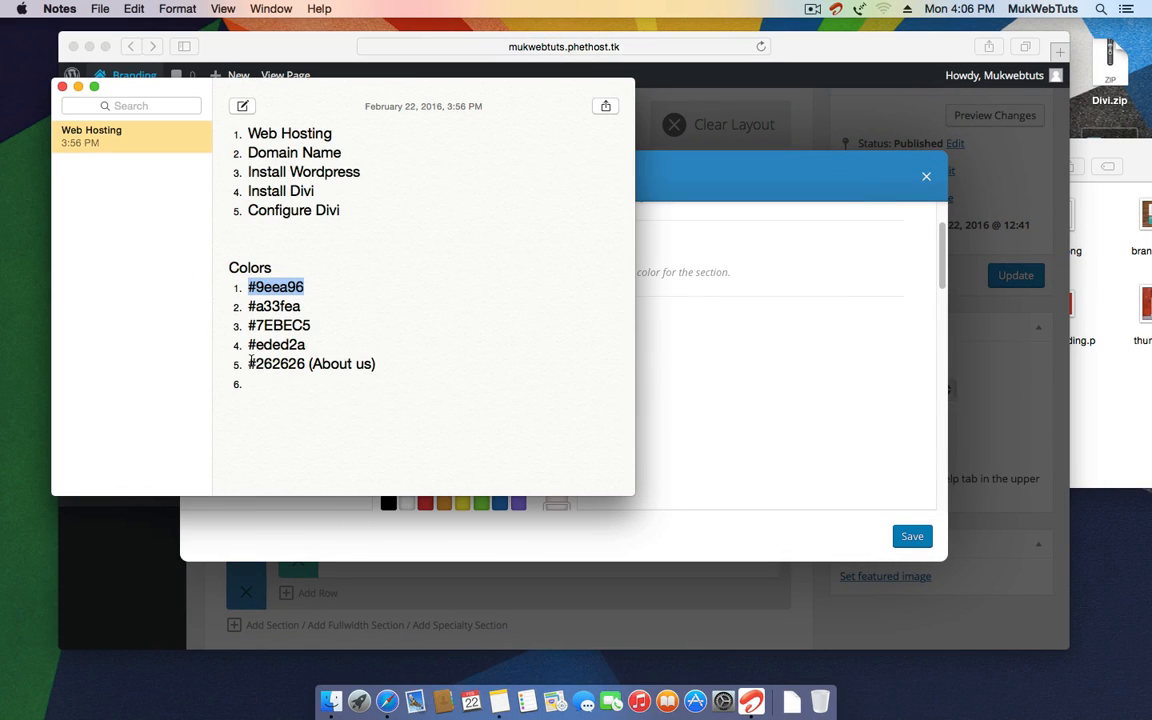
{"action": "left_click_drag", "start_coordinate": [249, 364], "coordinate": [309, 366]}
{"action": "key", "text": "super+c"}
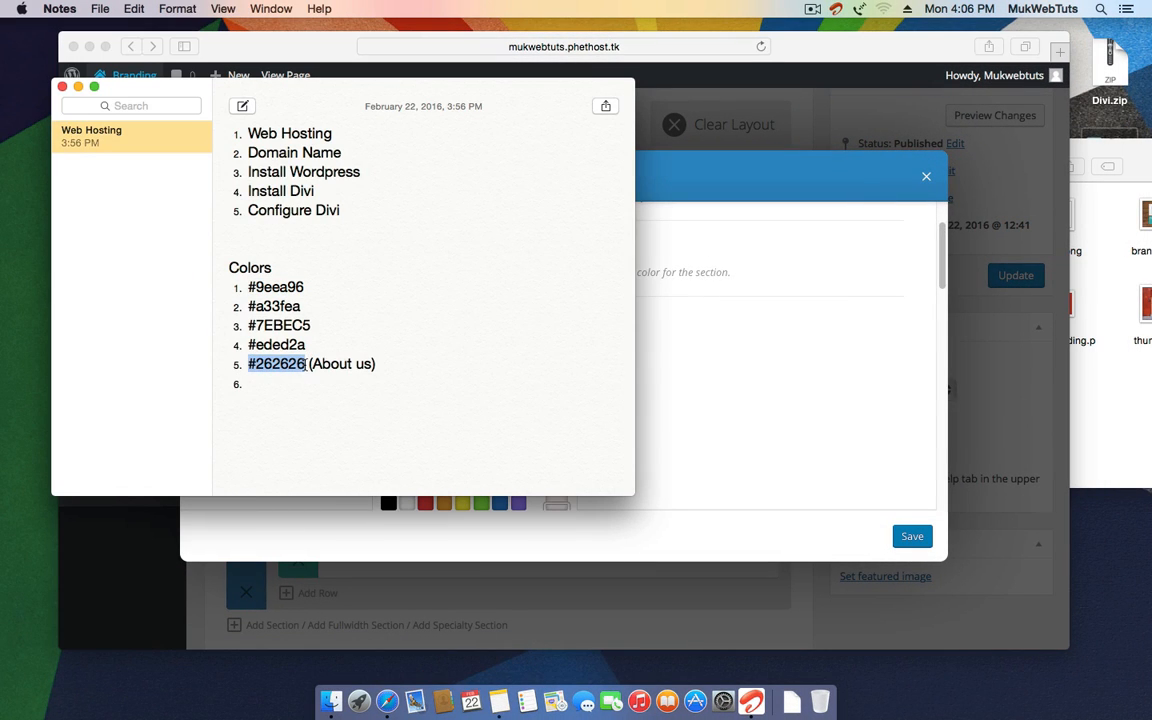
{"action": "left_click", "coordinate": [748, 366]}
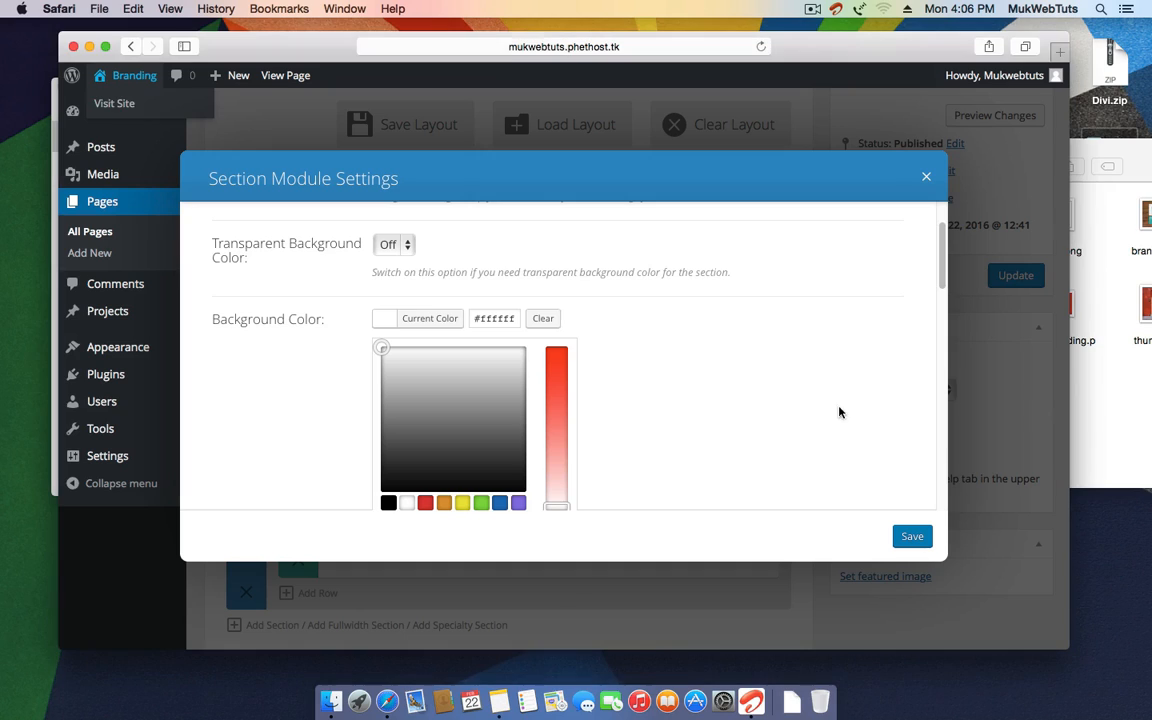
{"action": "double_click", "coordinate": [491, 317]}
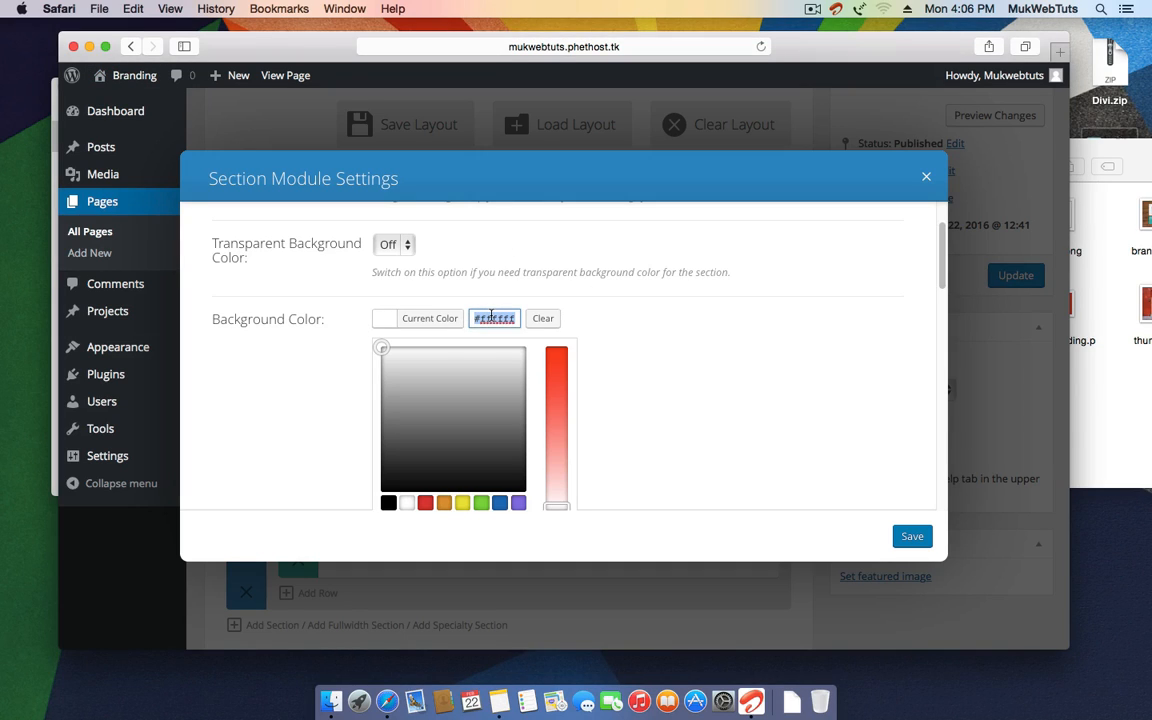
{"action": "key", "text": "super+v"}
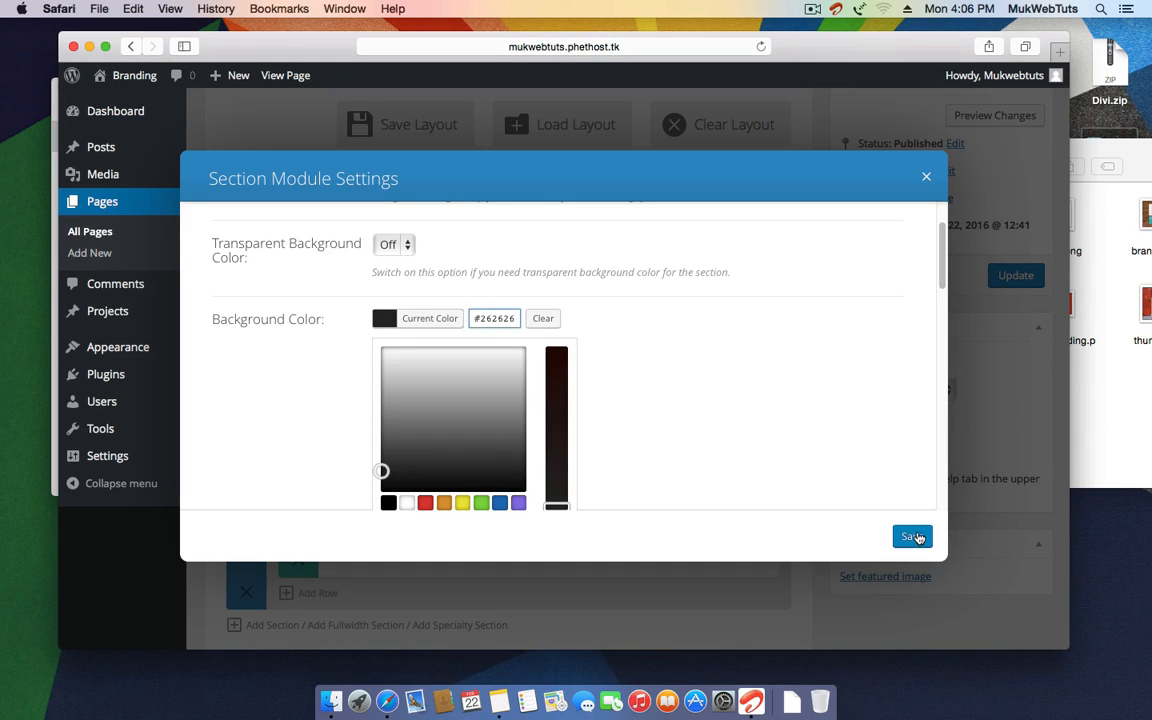
{"action": "left_click", "coordinate": [912, 537]}
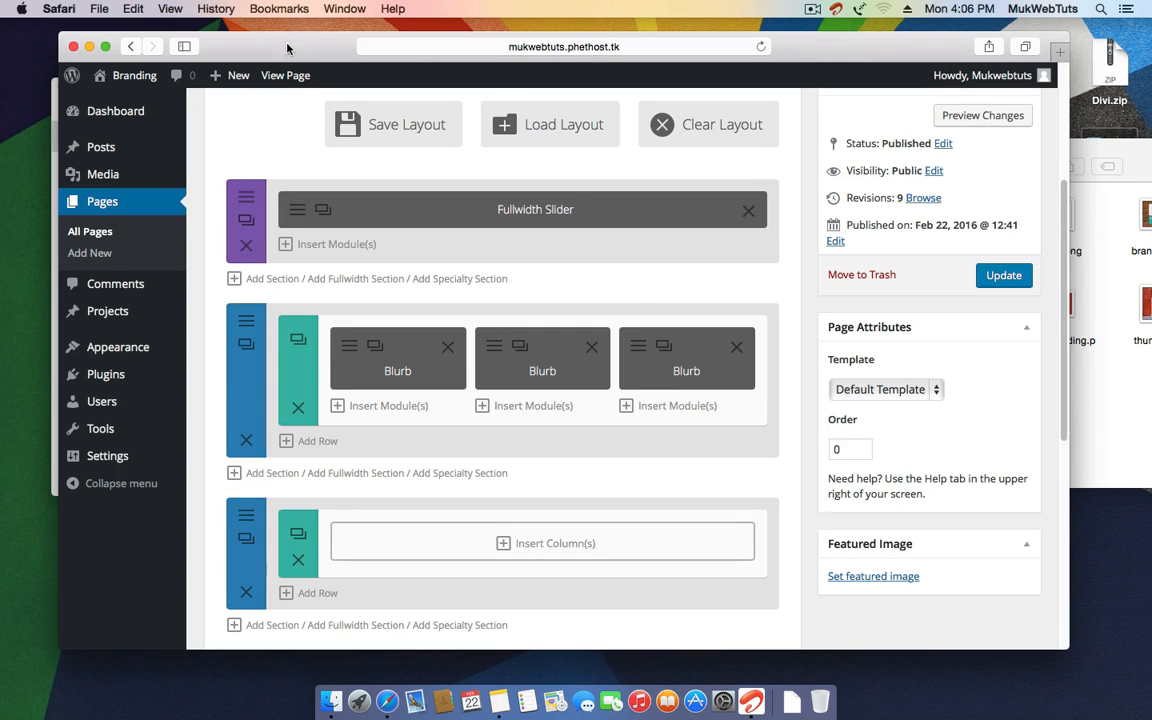
{"action": "left_click", "coordinate": [105, 47]}
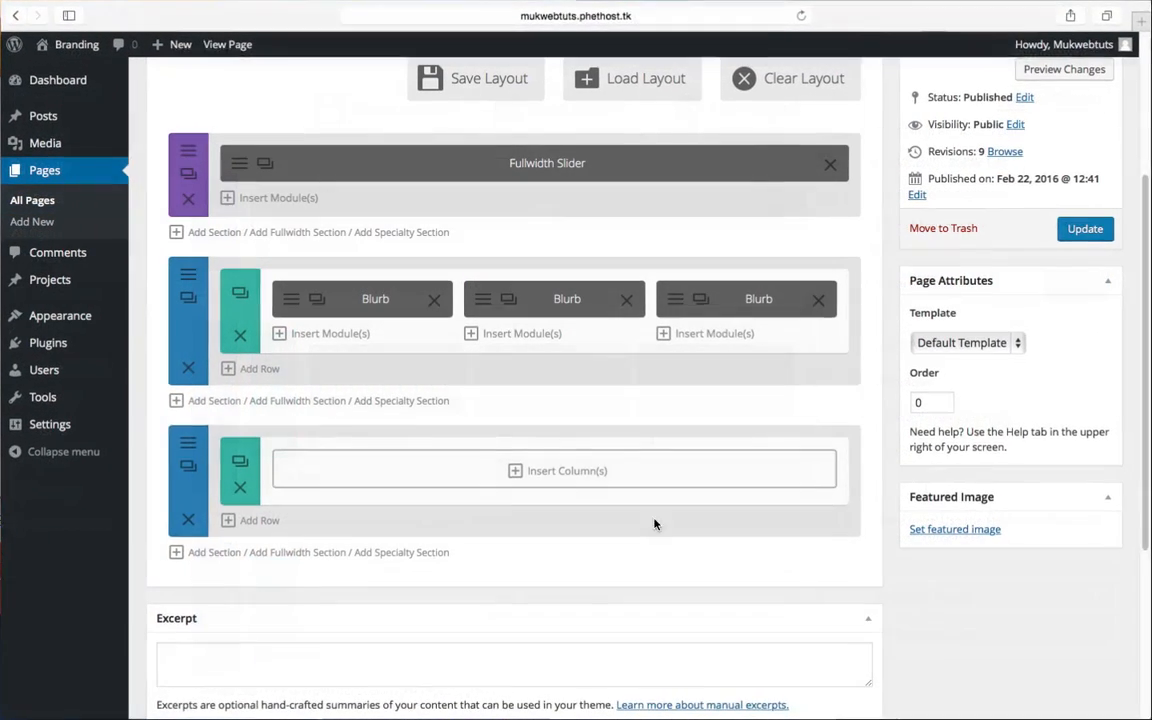
Step: Publish the updated Home page and scroll the live page to check the dark grey section
{"action": "left_click", "coordinate": [1095, 230]}
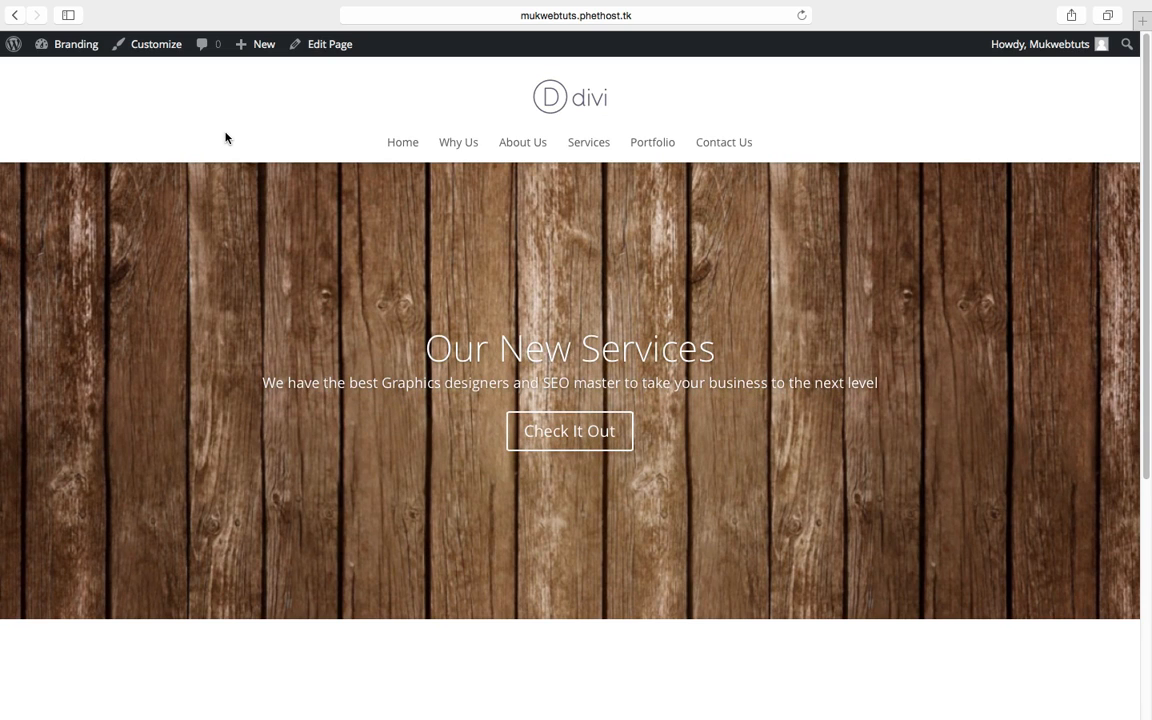
{"action": "scroll", "coordinate": [386, 141], "scroll_direction": "down", "scroll_amount": 5}
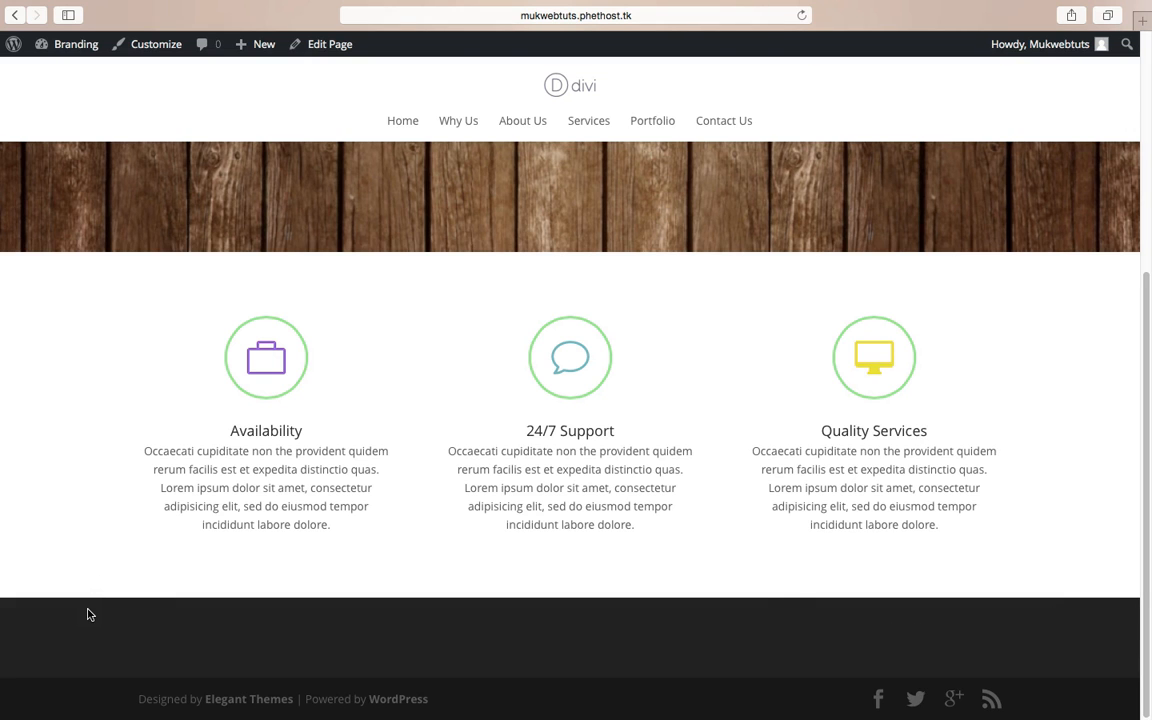
{"action": "scroll", "coordinate": [88, 614], "scroll_direction": "up", "scroll_amount": 5}
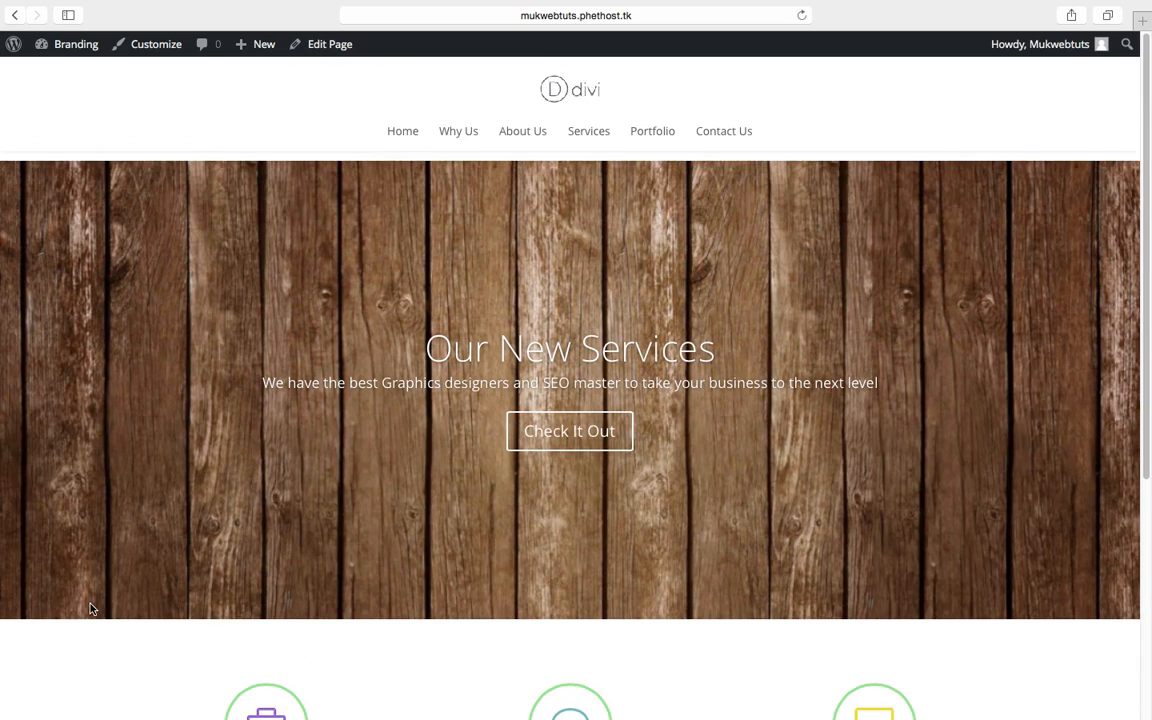
Step: Add a 'Pricing' custom link (#) to Main Menu, placed between Services and Portfolio
{"action": "mouse_move", "coordinate": [70, 44]}
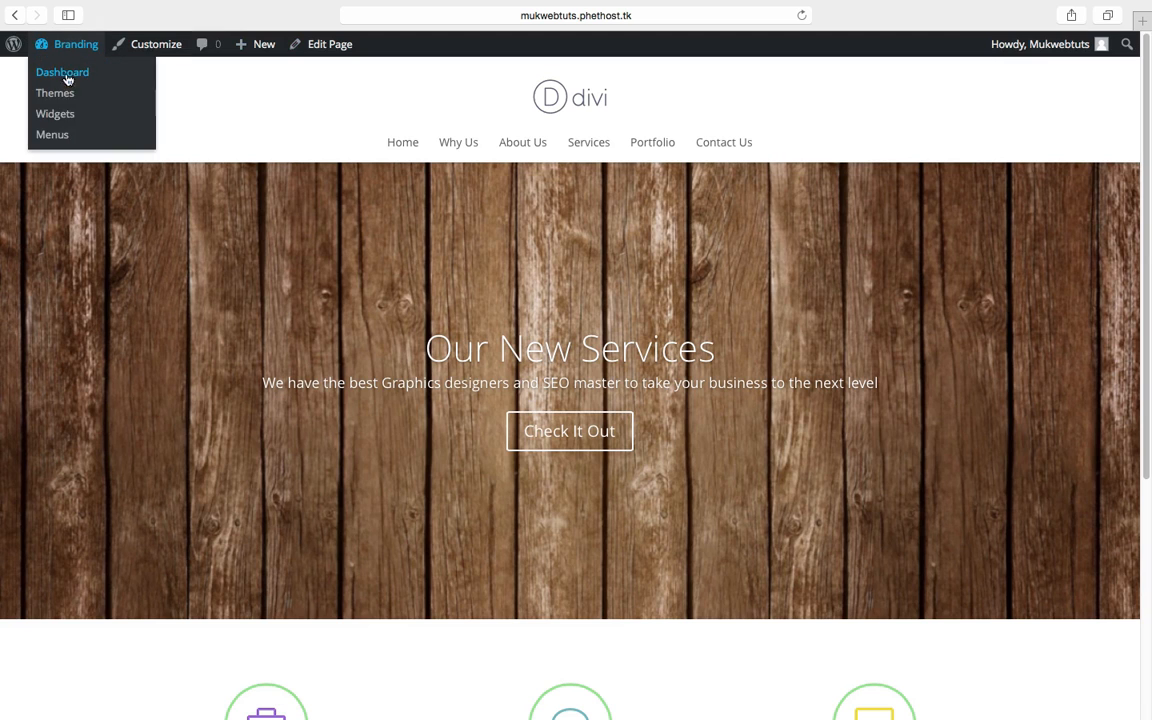
{"action": "left_click", "coordinate": [52, 135]}
{"action": "scroll", "coordinate": [283, 481], "scroll_direction": "down", "scroll_amount": 2}
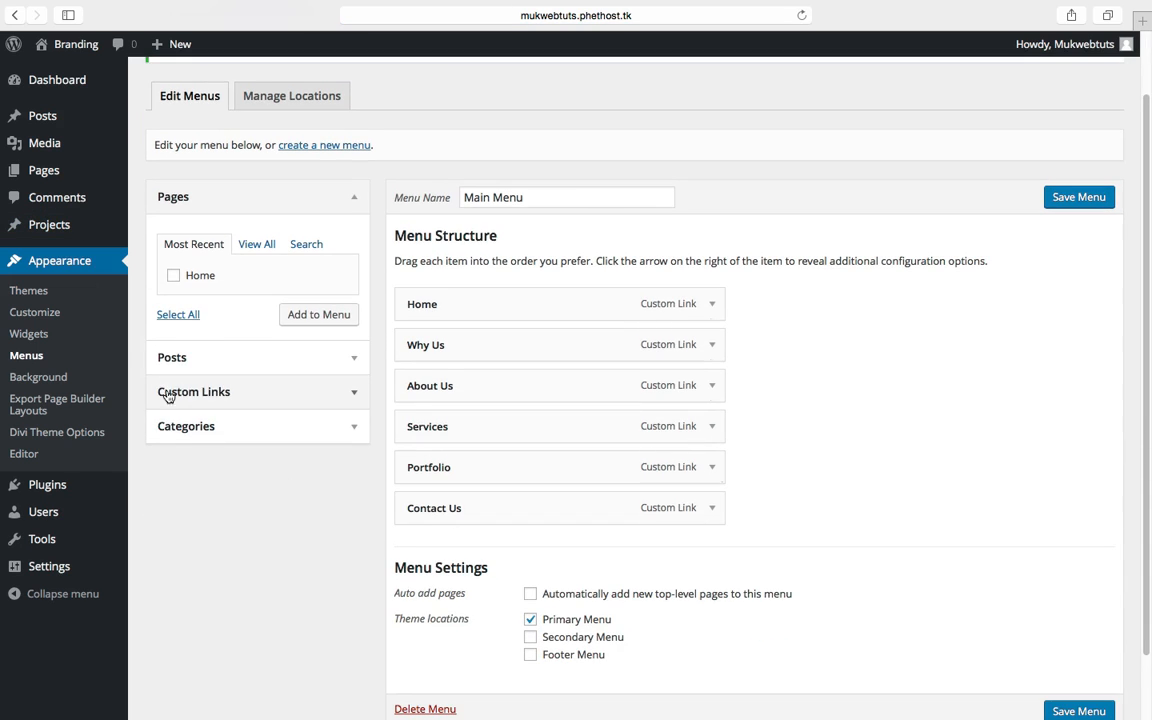
{"action": "left_click", "coordinate": [228, 392]}
{"action": "left_click", "coordinate": [266, 352]}
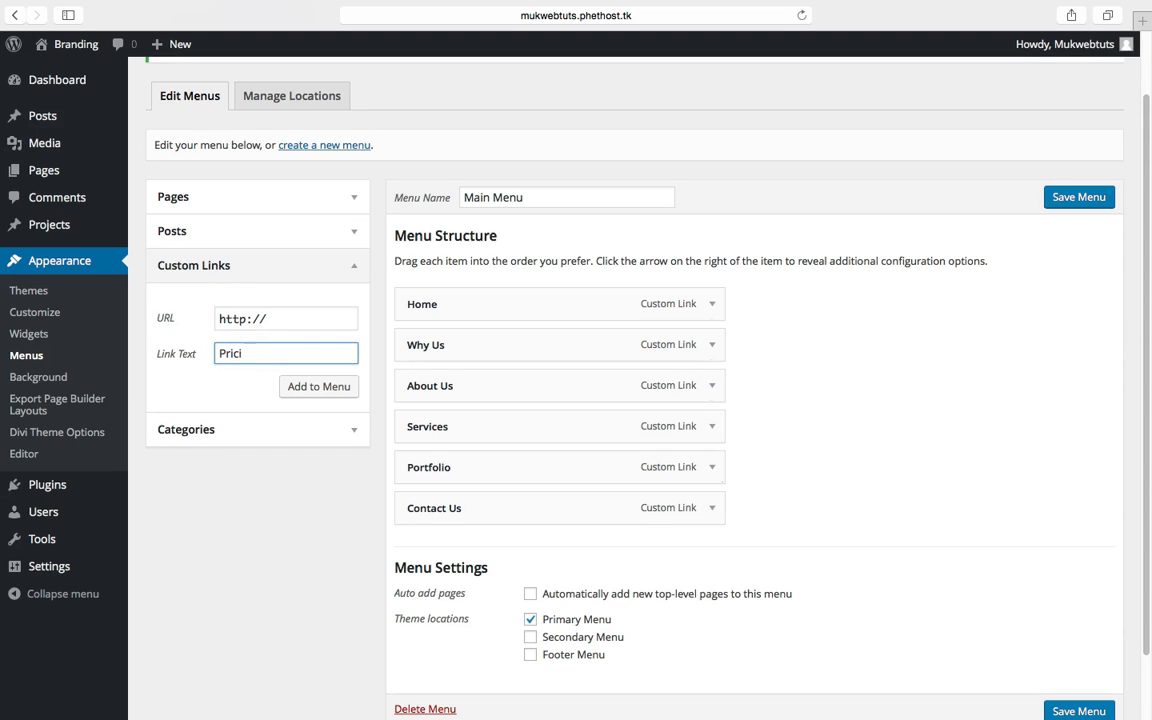
{"action": "left_click", "coordinate": [279, 320]}
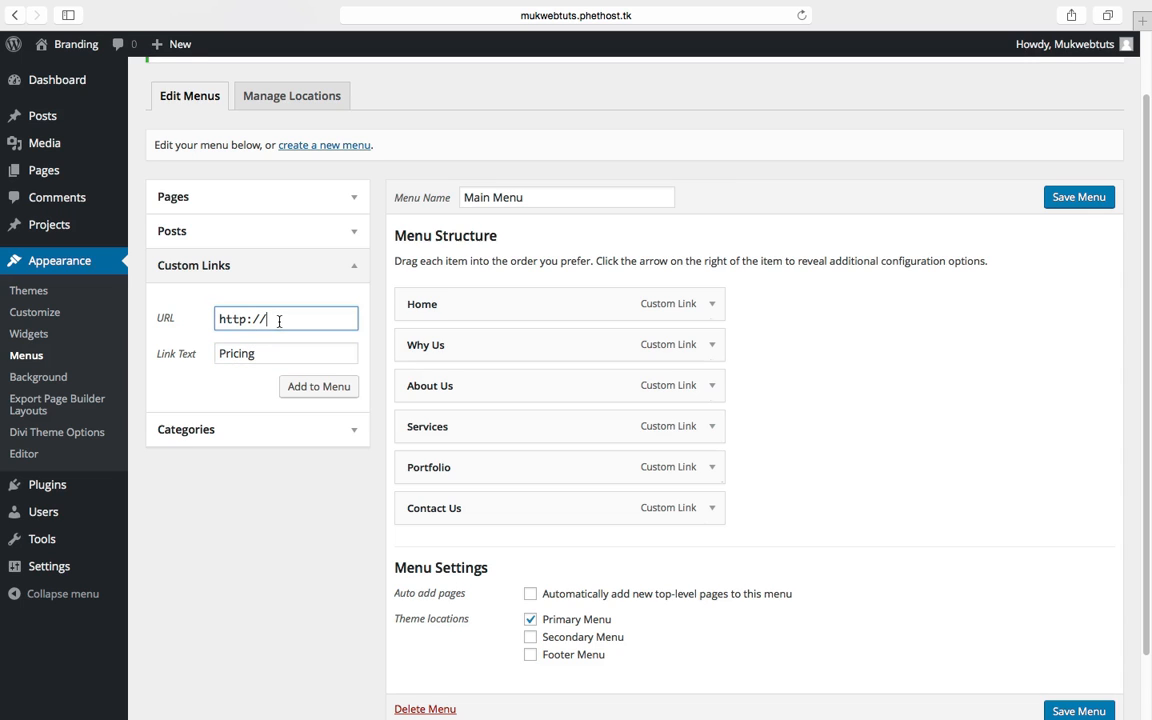
{"action": "type", "text": "#"}
{"action": "left_click", "coordinate": [300, 386]}
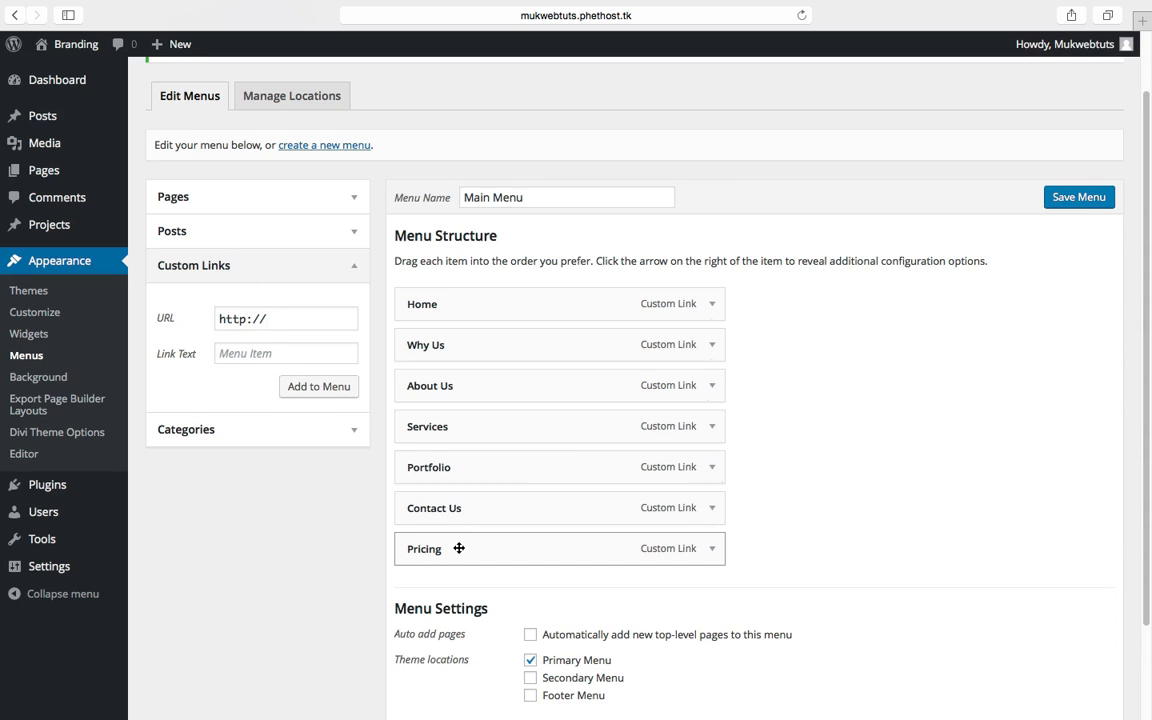
{"action": "left_click_drag", "start_coordinate": [464, 550], "coordinate": [282, 483]}
Step: Save Main Menu, check the live site's navigation, and open the Home page editor
{"action": "scroll", "coordinate": [836, 620], "scroll_direction": "down", "scroll_amount": 3}
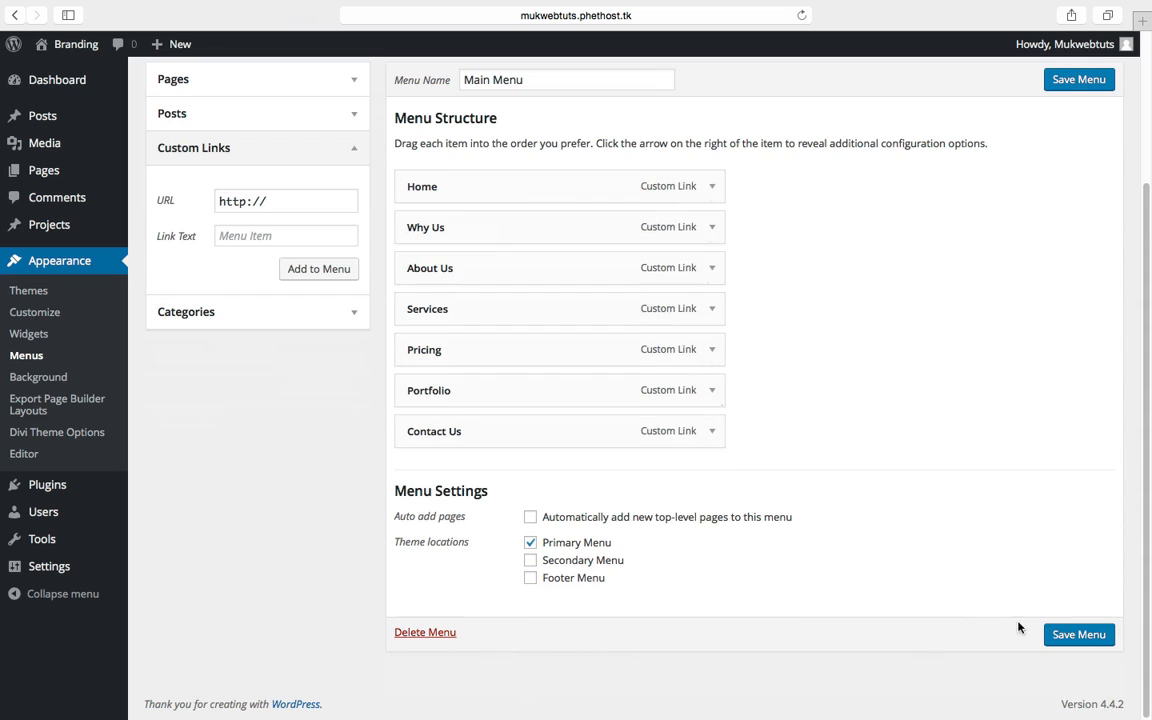
{"action": "left_click", "coordinate": [1077, 638]}
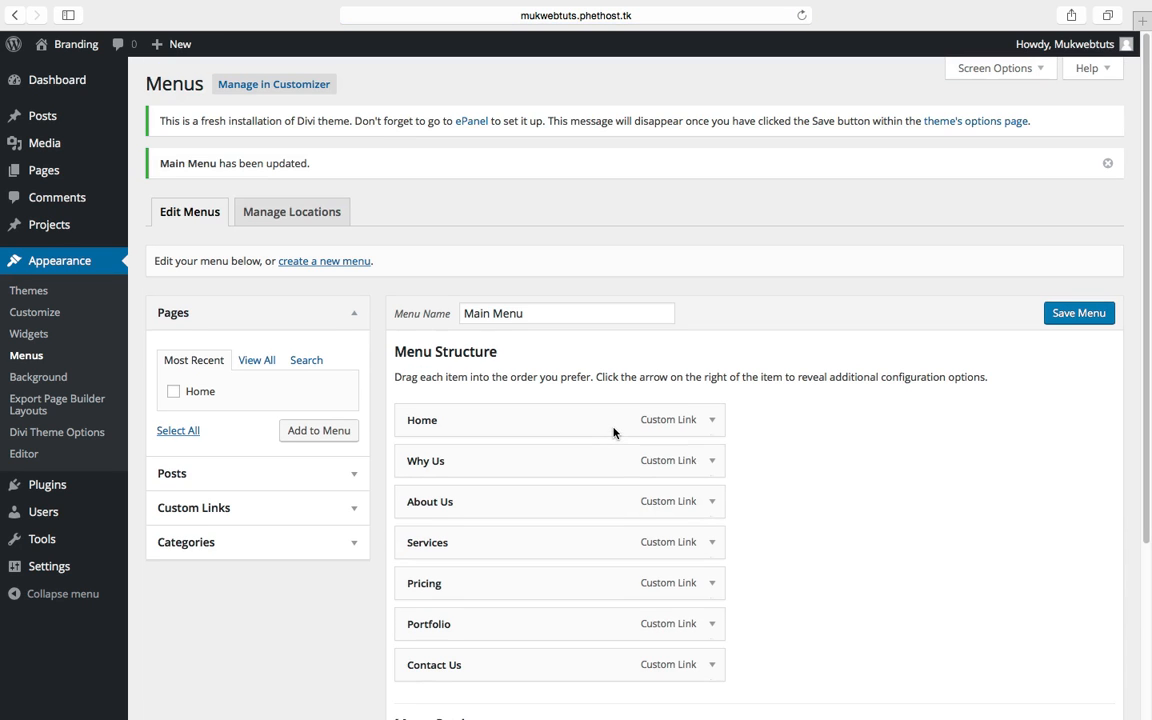
{"action": "scroll", "coordinate": [1008, 286], "scroll_direction": "down", "scroll_amount": 5}
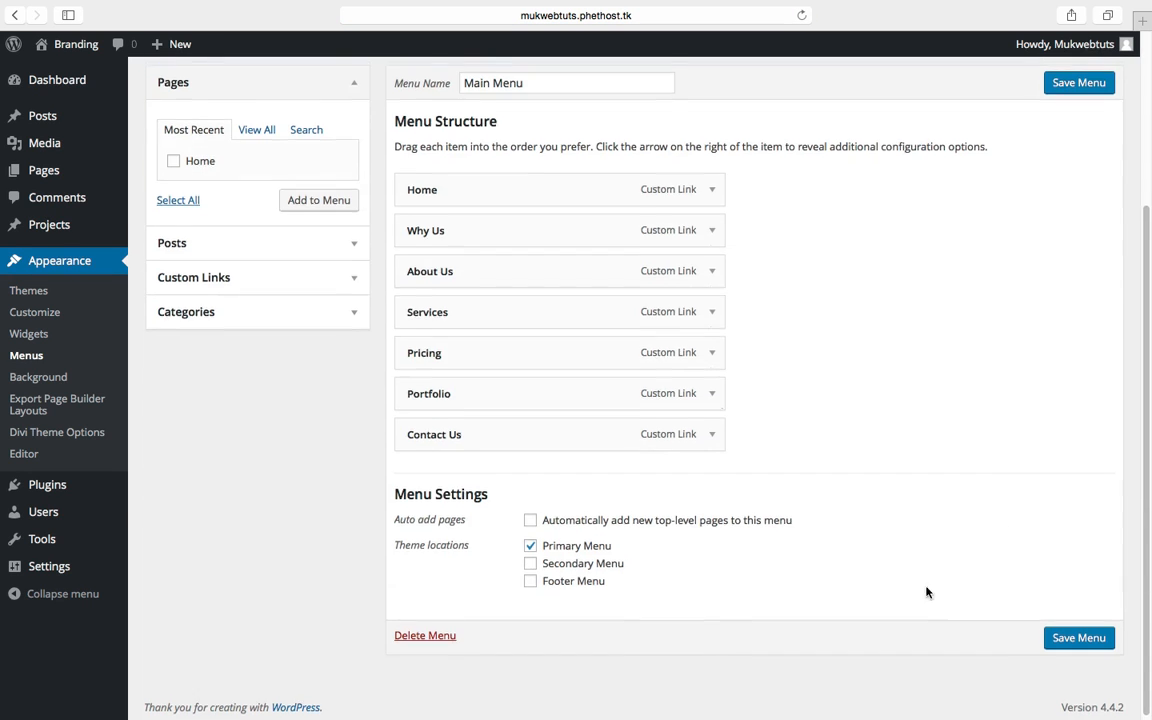
{"action": "scroll", "coordinate": [926, 591], "scroll_direction": "up", "scroll_amount": 5}
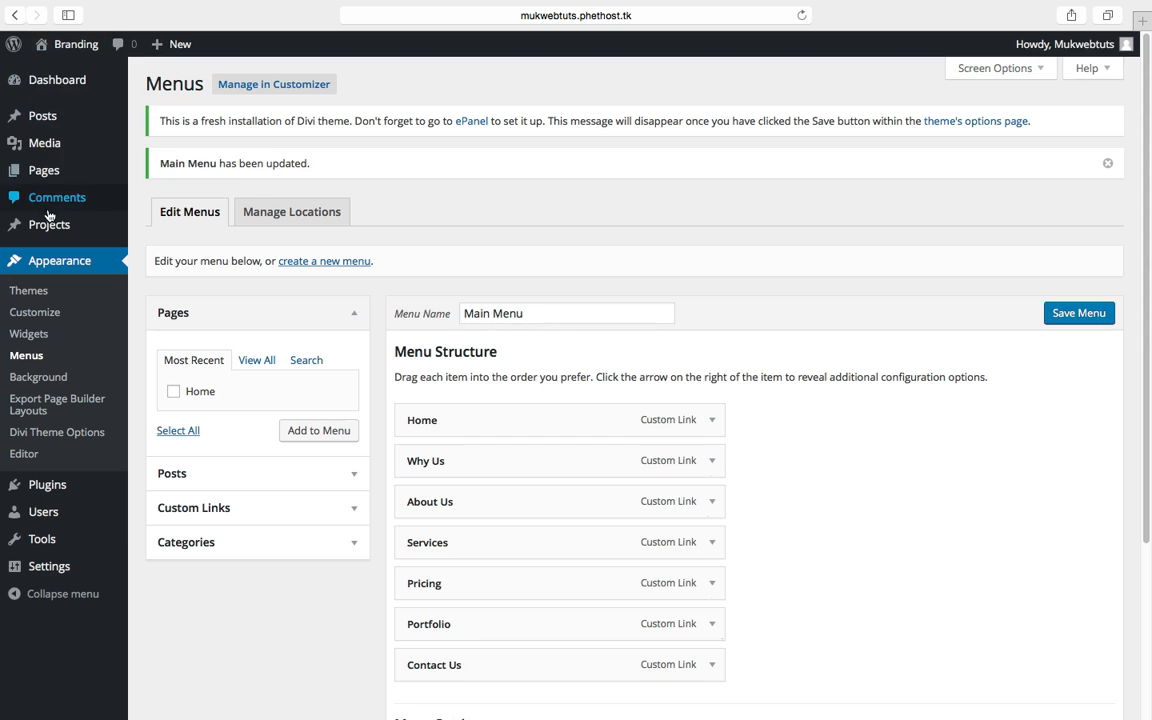
{"action": "mouse_move", "coordinate": [38, 175]}
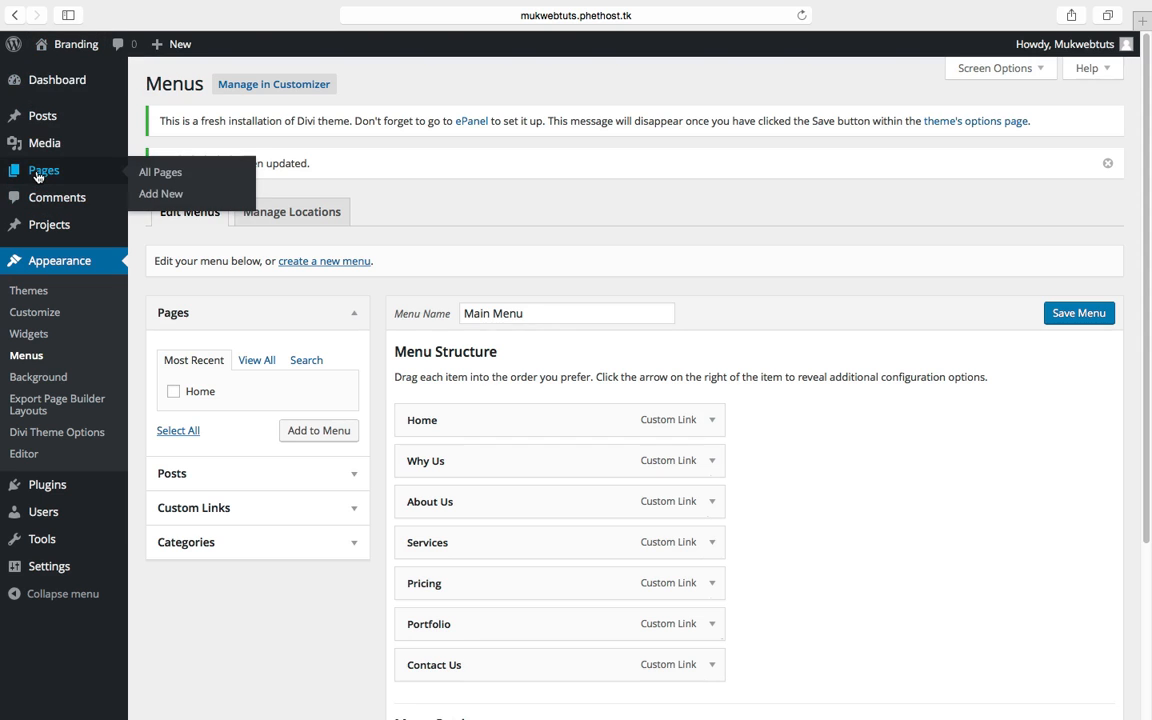
{"action": "left_click", "coordinate": [72, 44]}
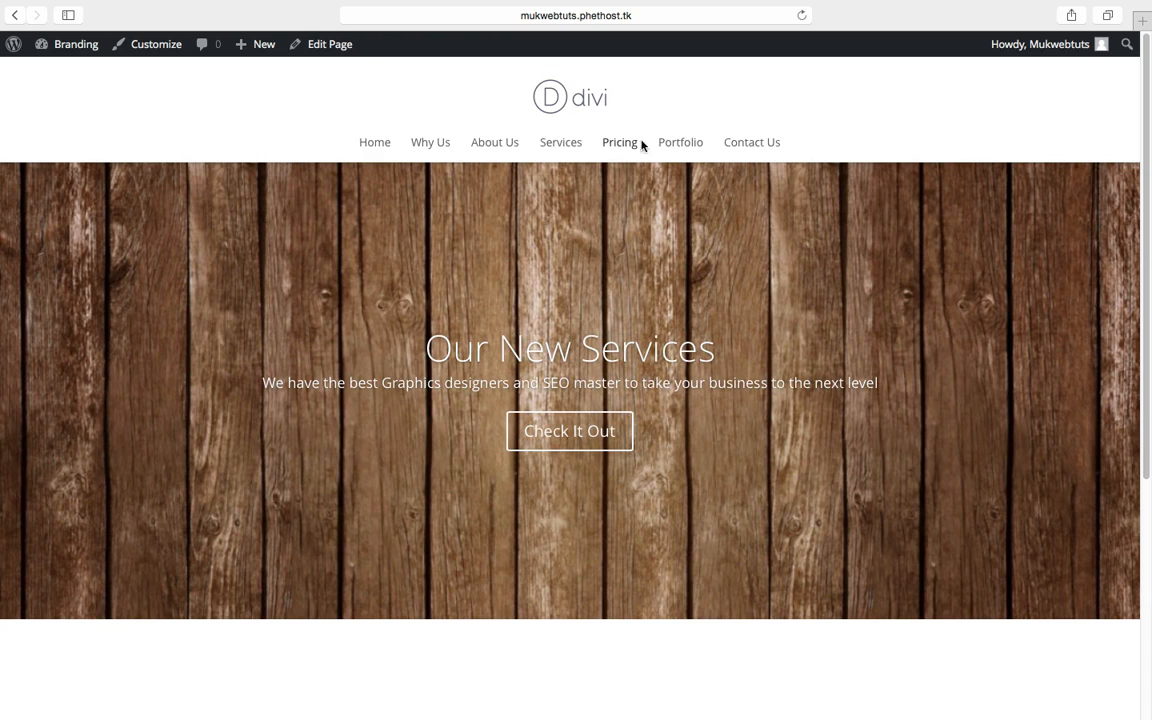
{"action": "scroll", "coordinate": [320, 66], "scroll_direction": "down", "scroll_amount": 5}
{"action": "left_click", "coordinate": [329, 45]}
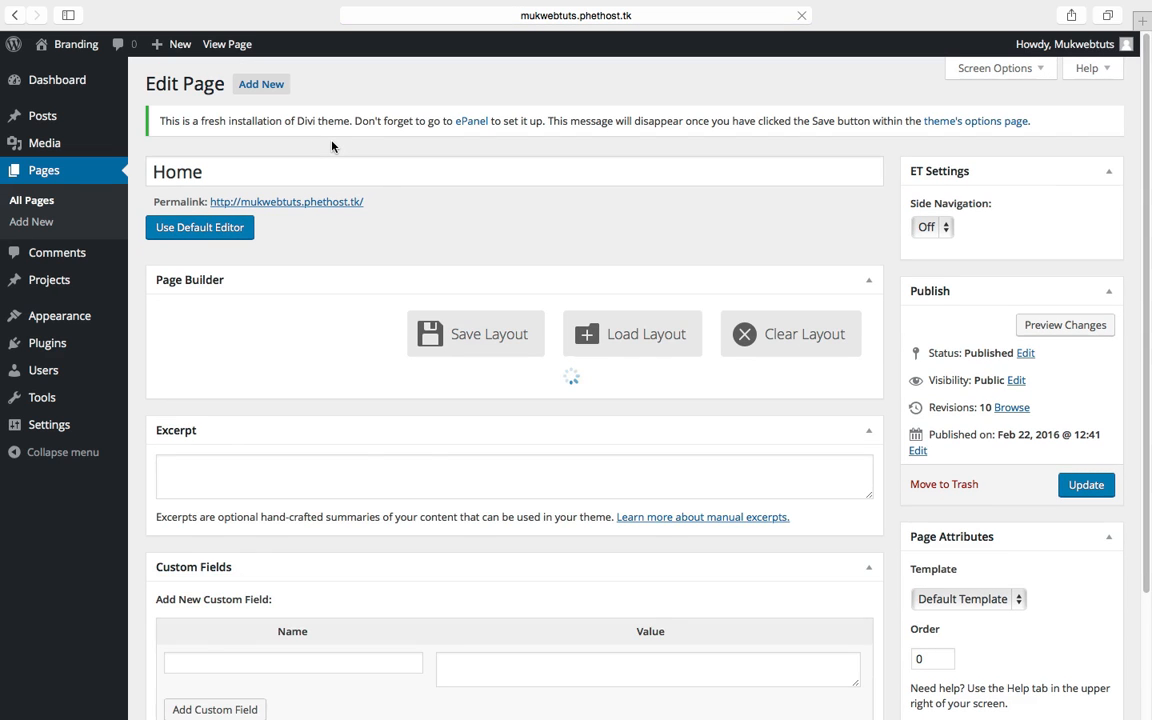
Step: Give the dark third section's empty row a single full-width column
{"action": "scroll", "coordinate": [415, 286], "scroll_direction": "down", "scroll_amount": 3}
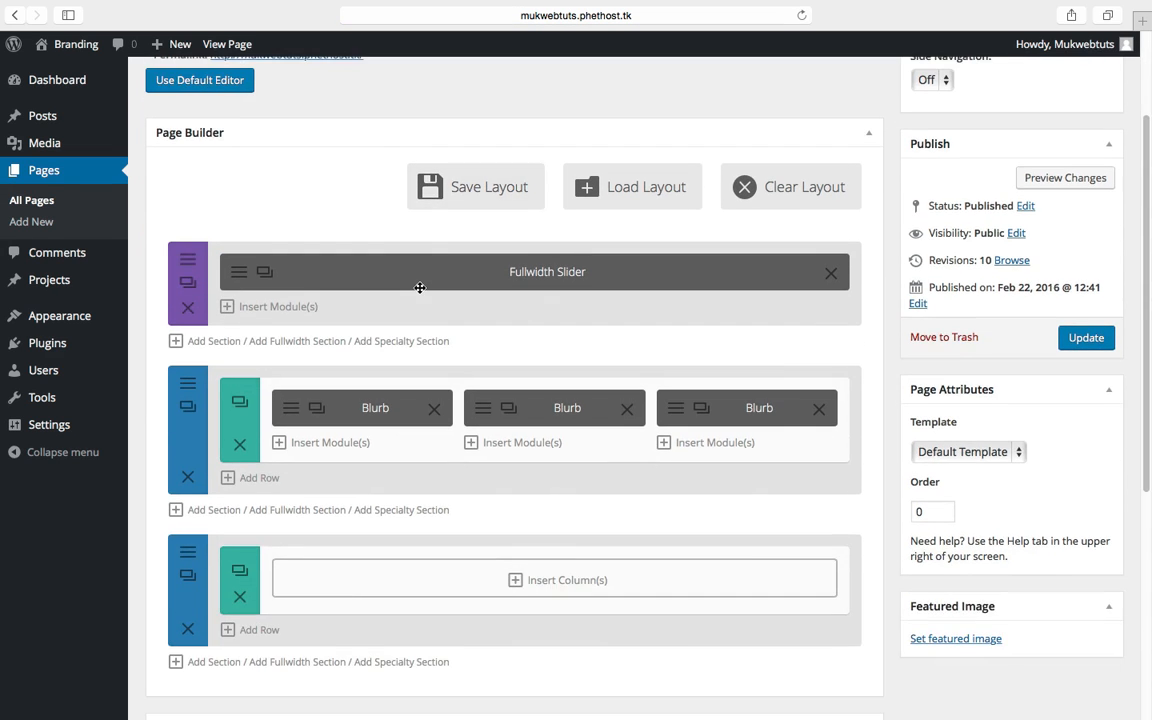
{"action": "scroll", "coordinate": [386, 393], "scroll_direction": "down", "scroll_amount": 2}
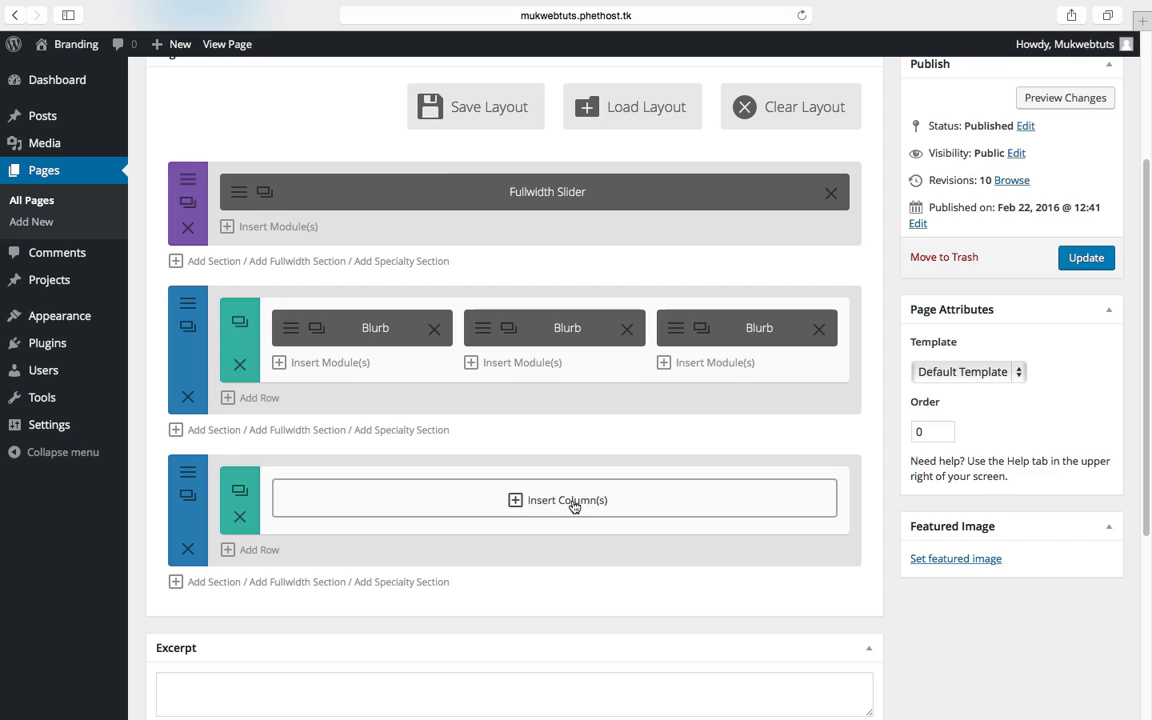
{"action": "left_click", "coordinate": [574, 503]}
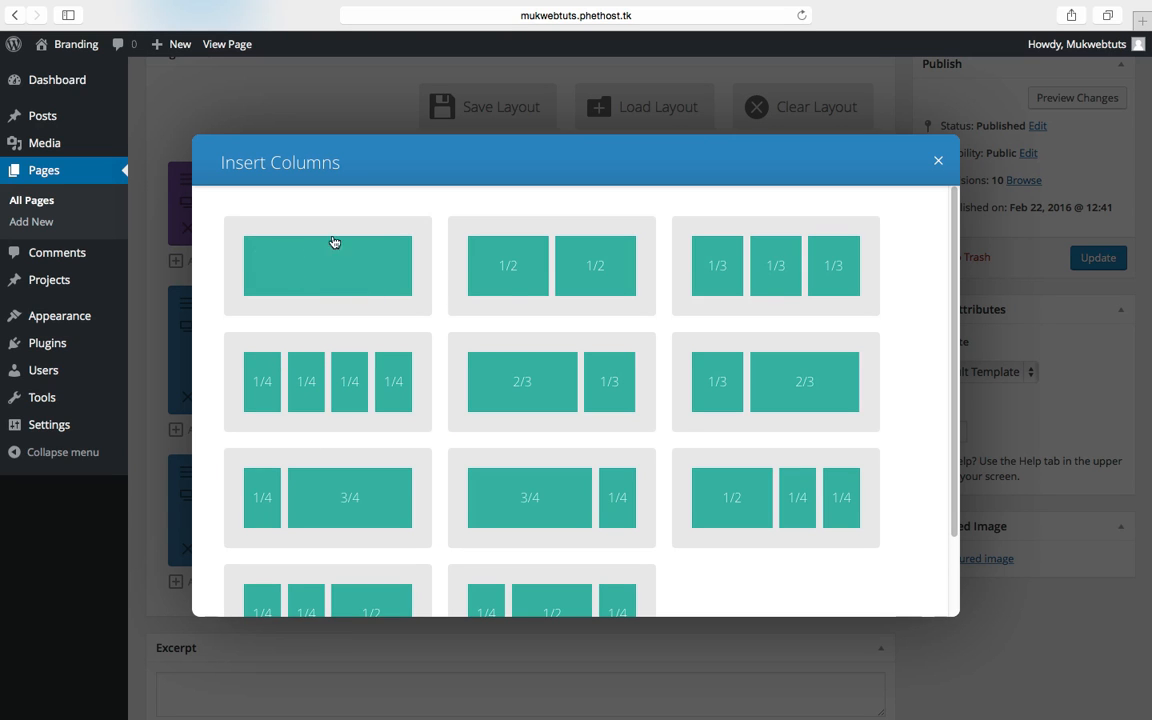
{"action": "left_click", "coordinate": [389, 264]}
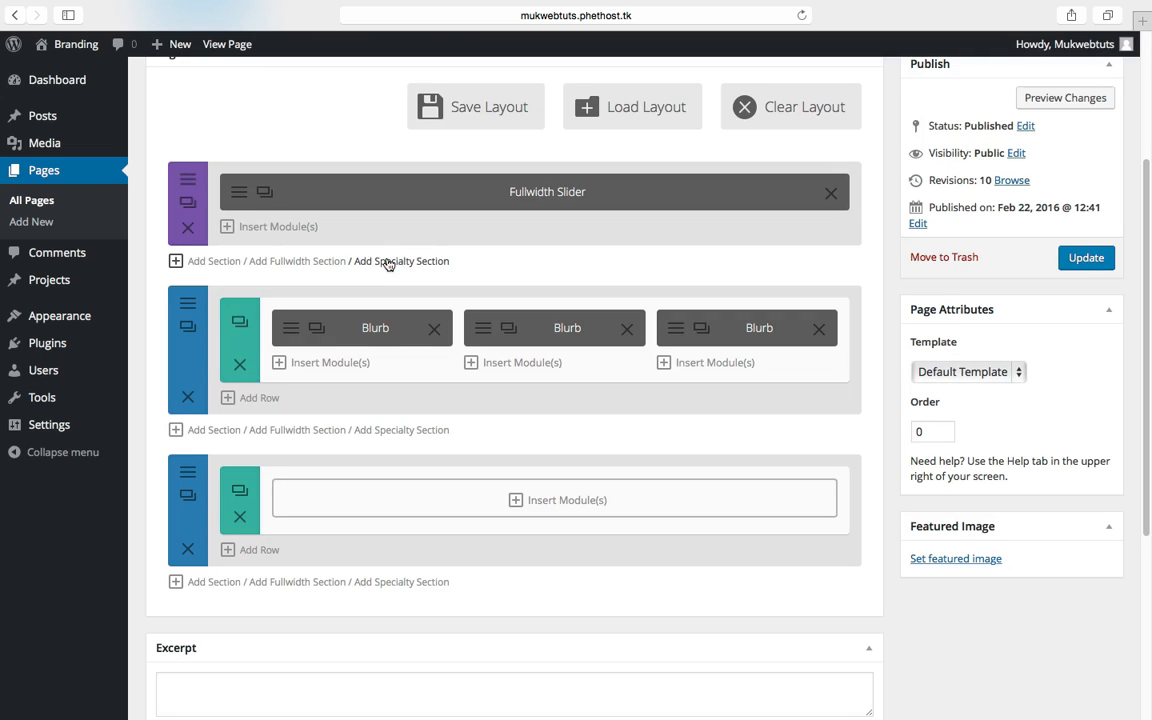
{"action": "scroll", "coordinate": [522, 455], "scroll_direction": "down", "scroll_amount": 1}
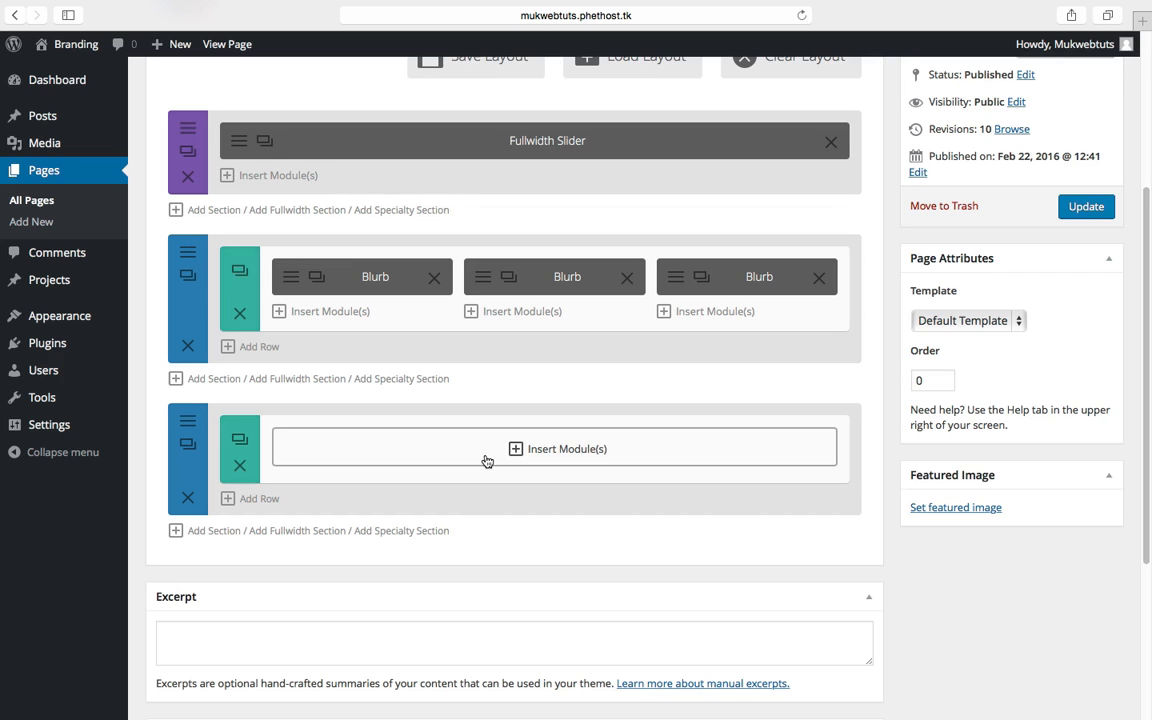
{"action": "left_click", "coordinate": [576, 449]}
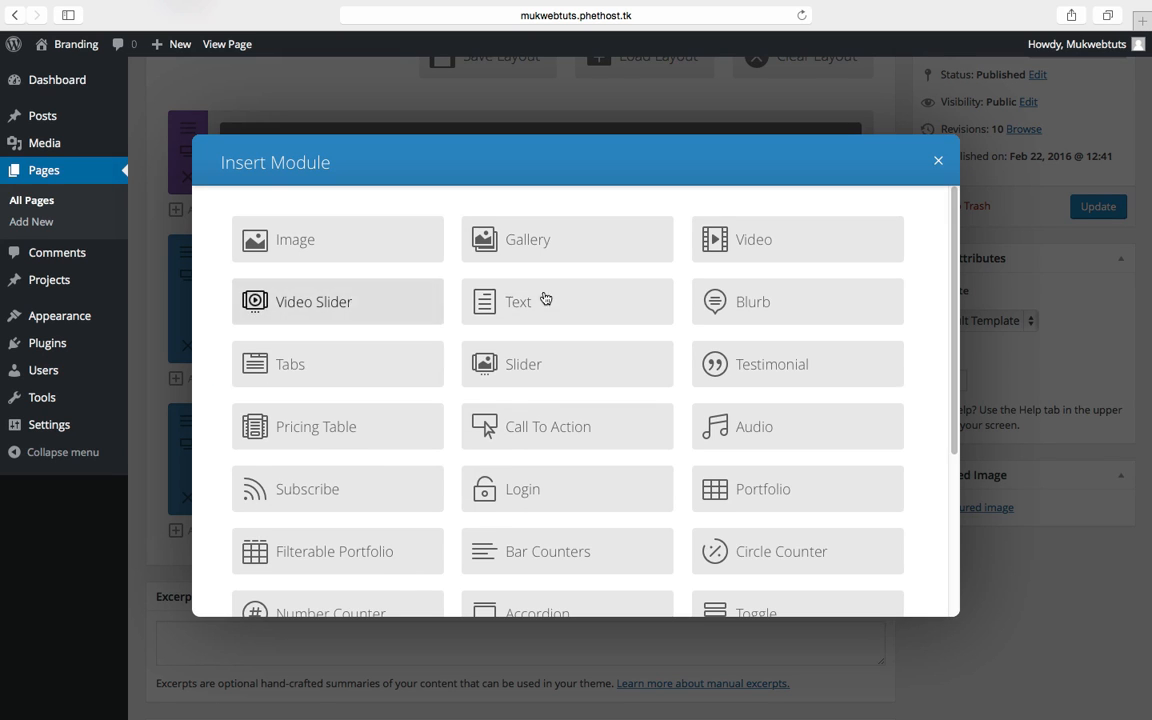
Step: Add a centre-oriented Text module to the new column and type 'About Us'
{"action": "scroll", "coordinate": [700, 322], "scroll_direction": "down", "scroll_amount": 1}
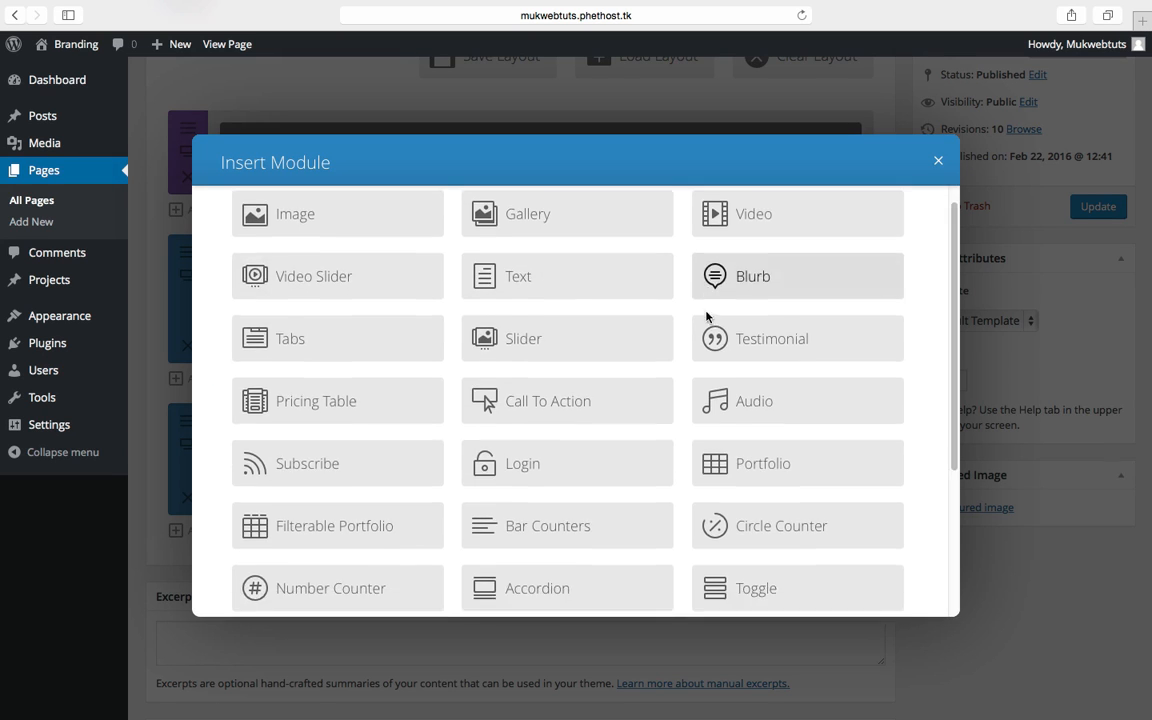
{"action": "left_click", "coordinate": [543, 278]}
{"action": "scroll", "coordinate": [373, 478], "scroll_direction": "down", "scroll_amount": 1}
{"action": "scroll", "coordinate": [352, 336], "scroll_direction": "up", "scroll_amount": 1}
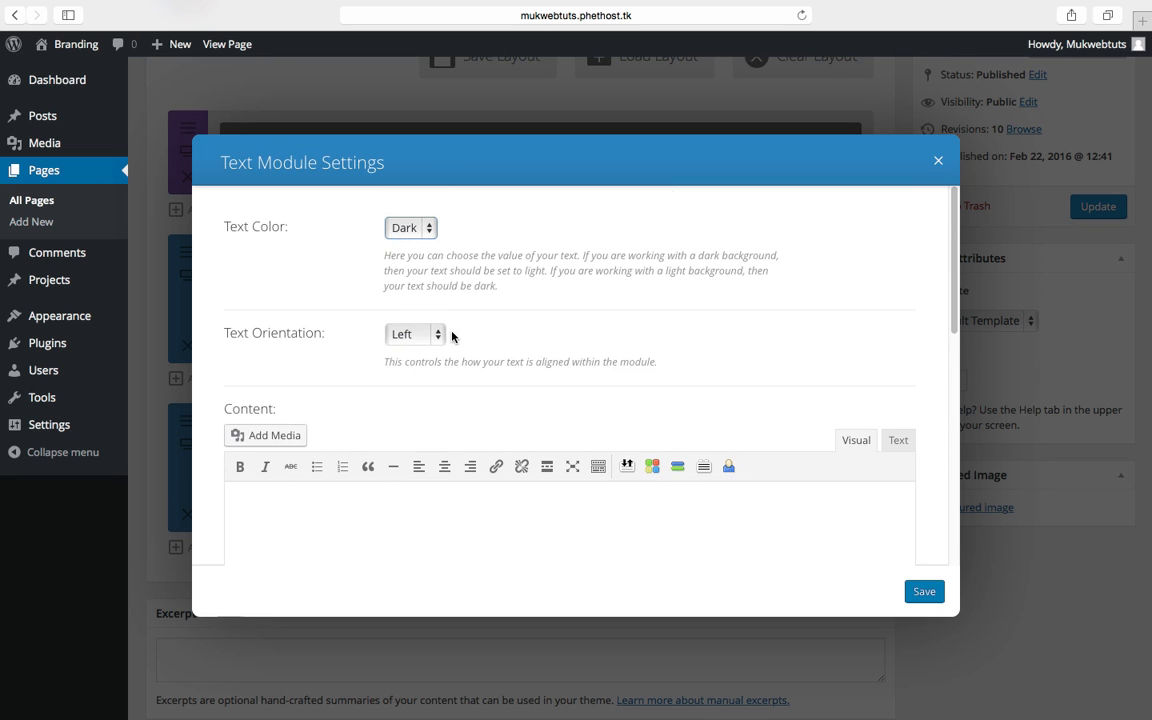
{"action": "left_click", "coordinate": [420, 338]}
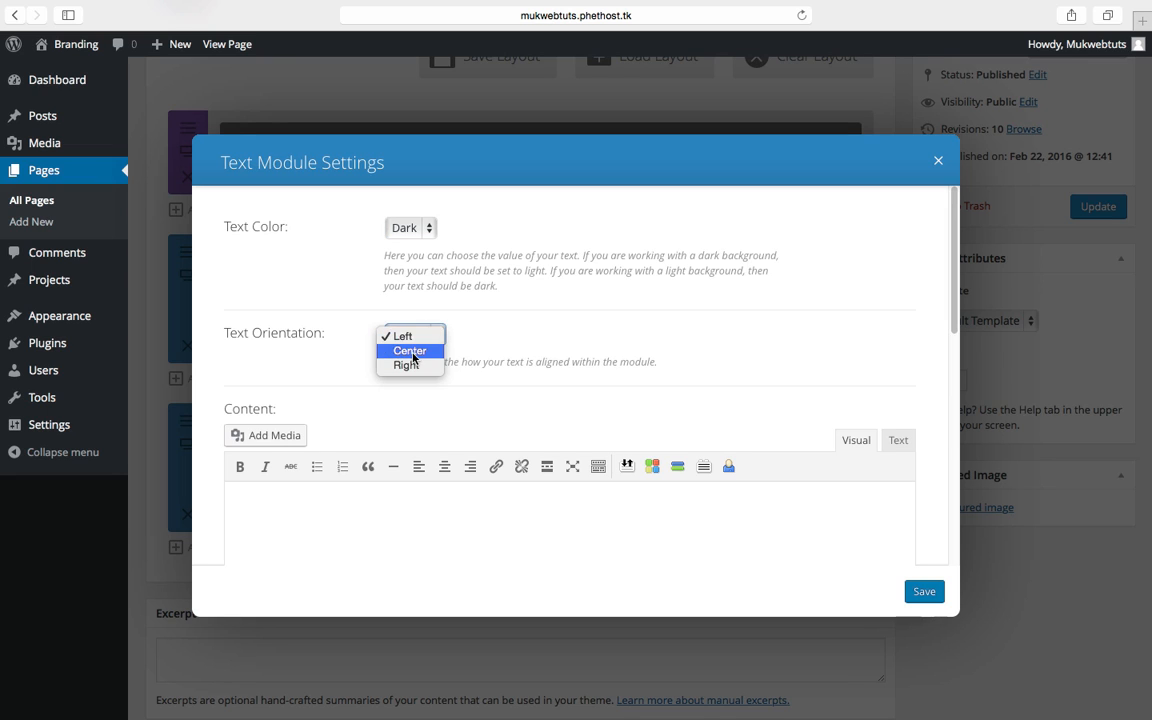
{"action": "left_click", "coordinate": [415, 350]}
{"action": "scroll", "coordinate": [388, 376], "scroll_direction": "down", "scroll_amount": 1}
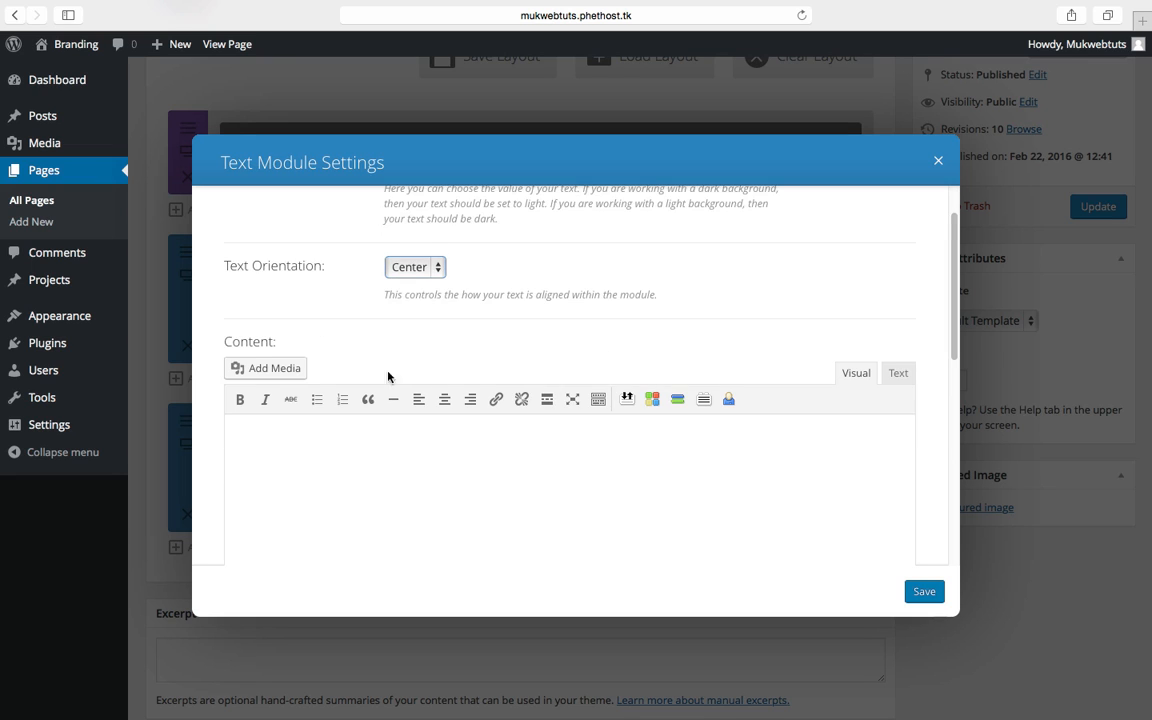
{"action": "left_click", "coordinate": [298, 412]}
{"action": "type", "text": "A"}
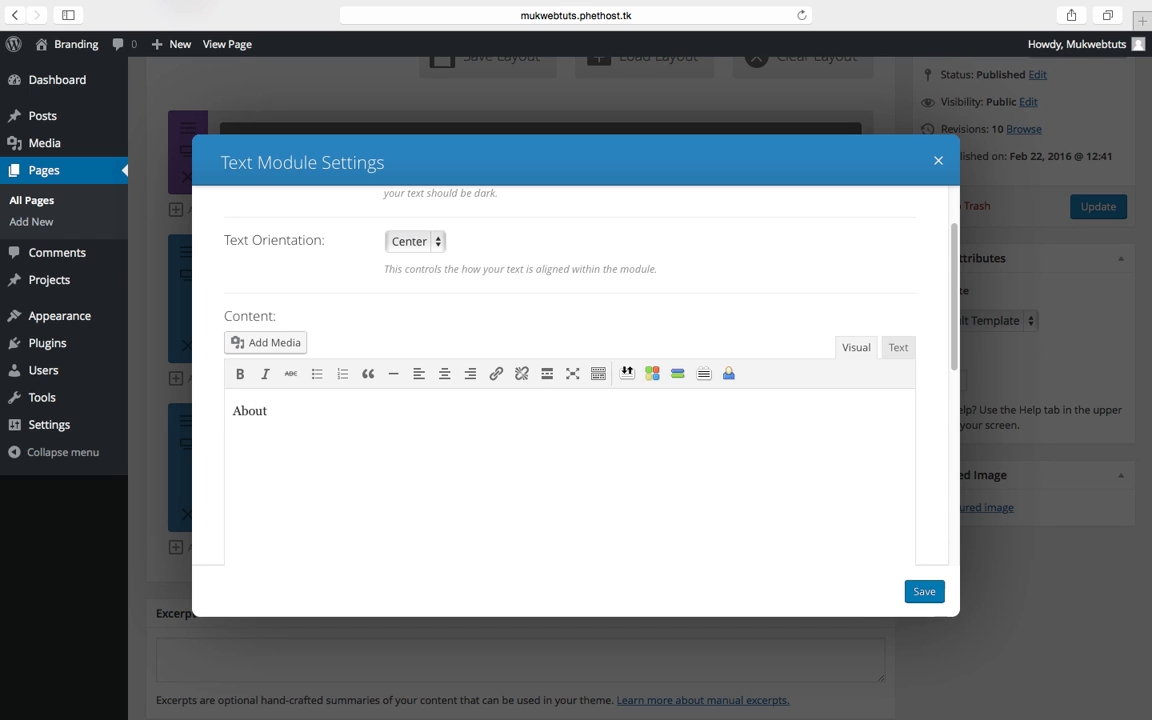
{"action": "type", "text": "bout Us"}
Step: Format the About Us line as Heading 3
{"action": "triple_click", "coordinate": [288, 412]}
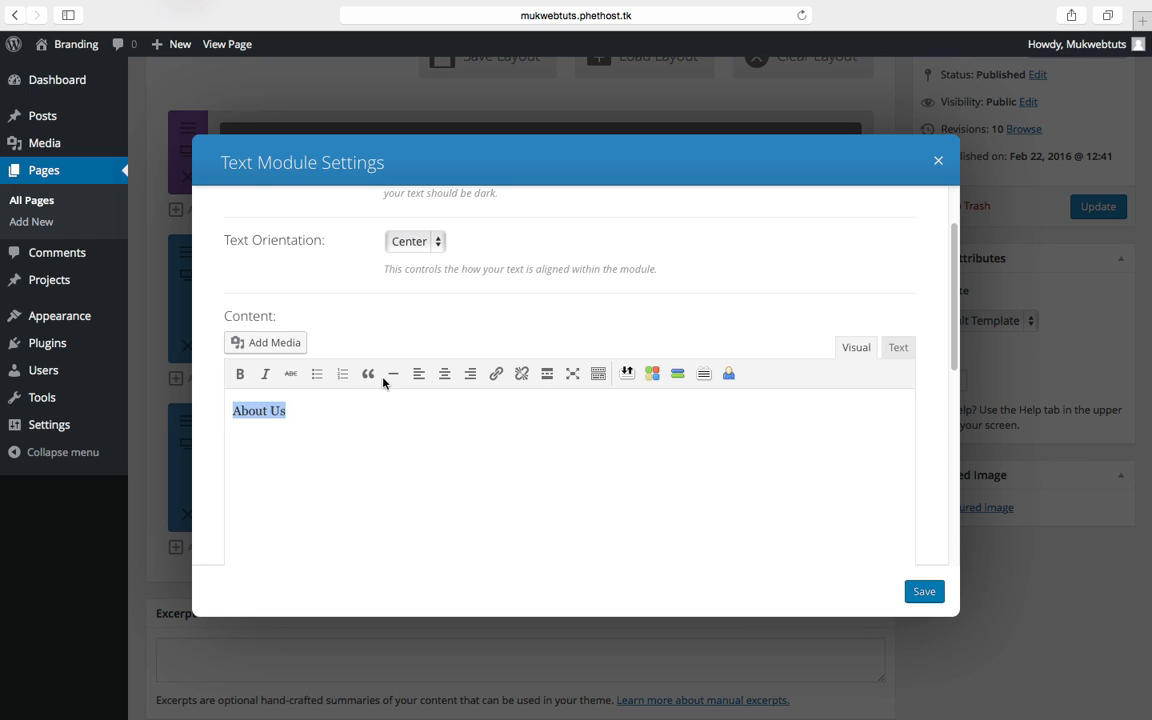
{"action": "left_click", "coordinate": [593, 376]}
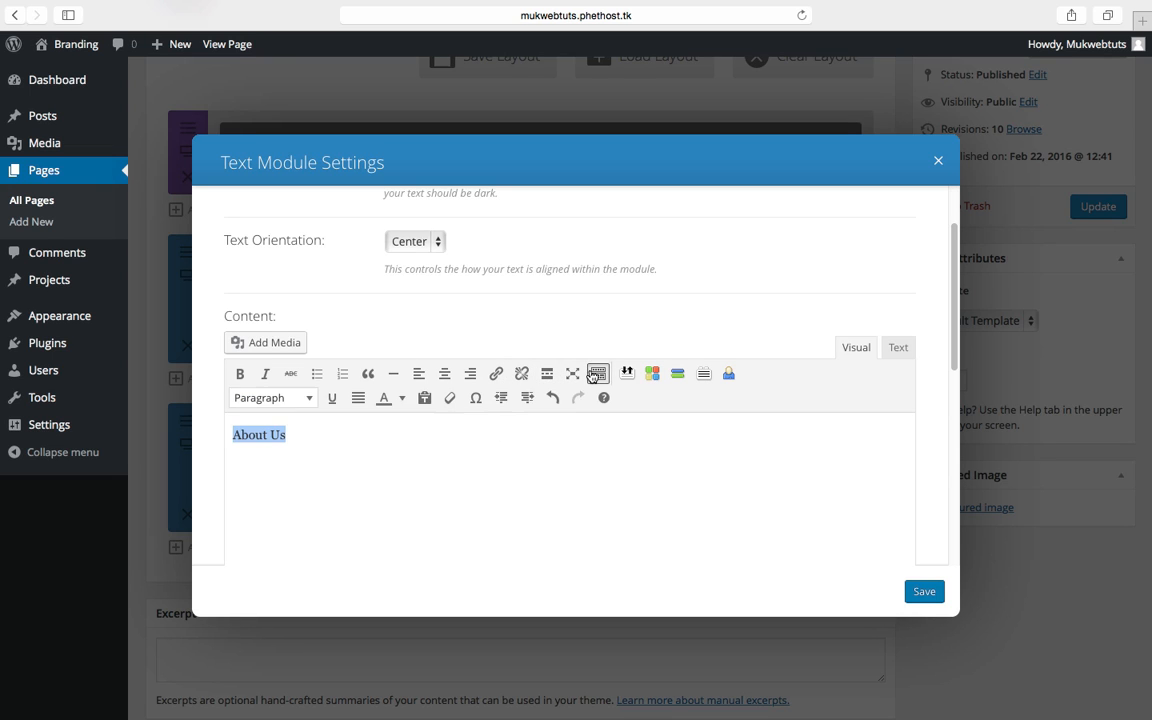
{"action": "left_click", "coordinate": [309, 399]}
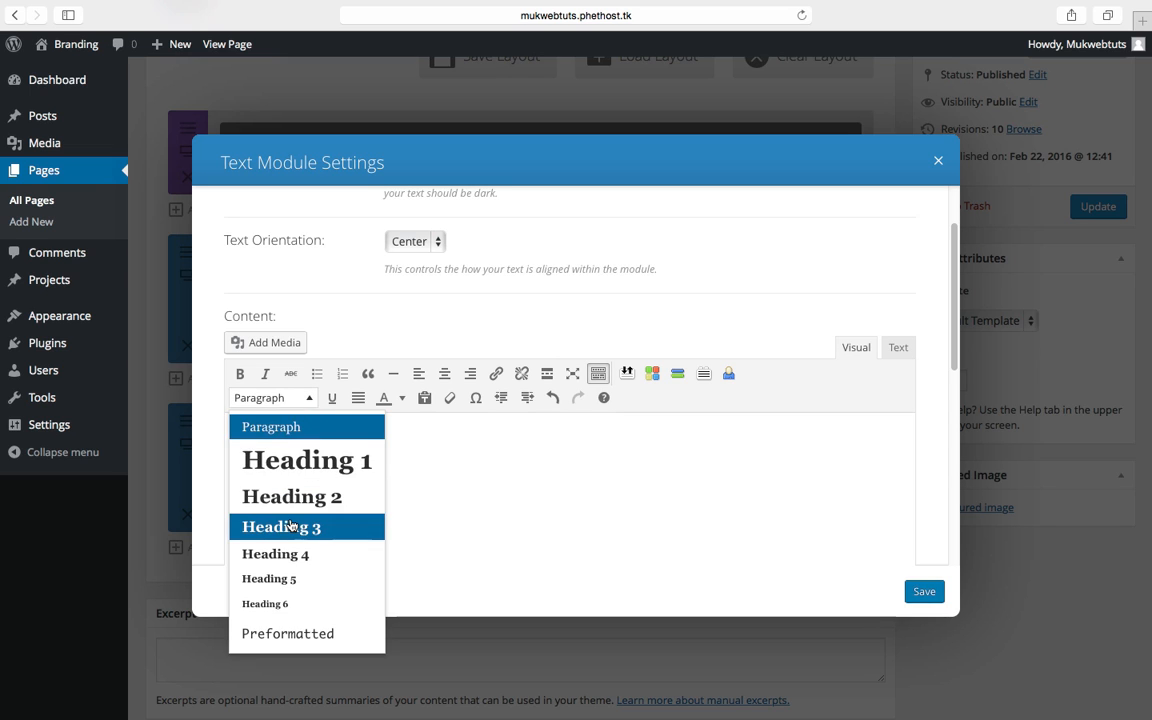
{"action": "left_click", "coordinate": [275, 524]}
{"action": "left_click", "coordinate": [291, 445]}
{"action": "left_click_drag", "start_coordinate": [321, 441], "coordinate": [190, 445]}
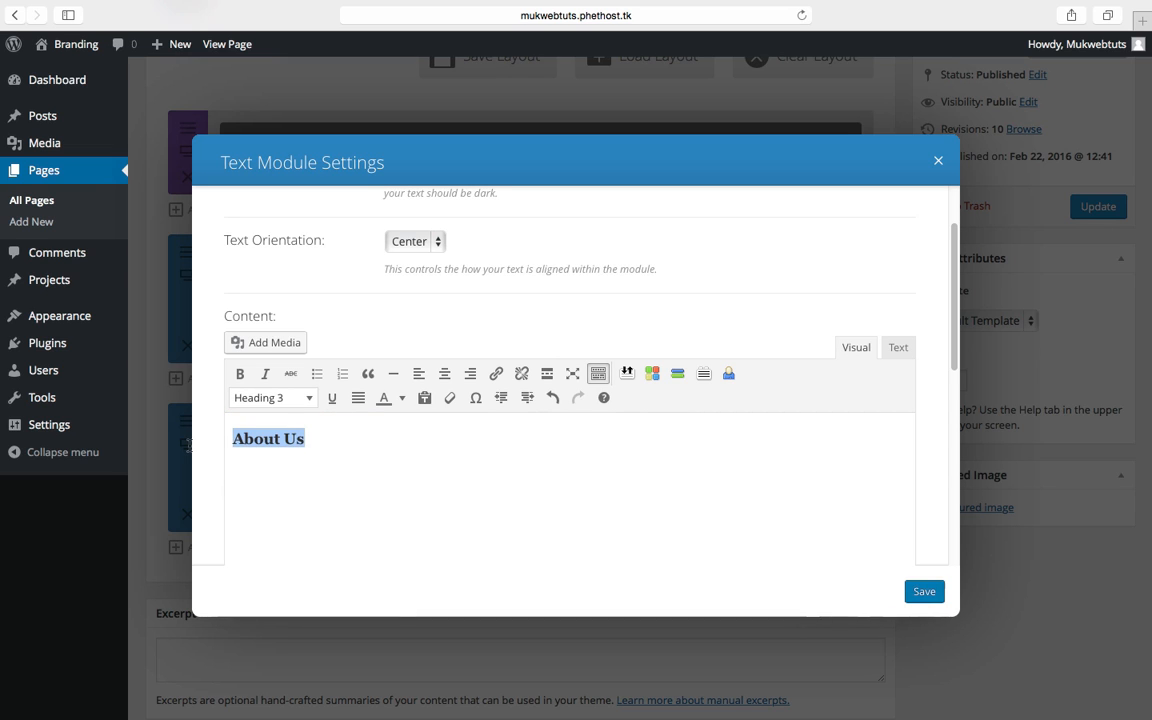
Step: Set the module's text colour to Light and save the About Us module
{"action": "scroll", "coordinate": [458, 200], "scroll_direction": "up", "scroll_amount": 2}
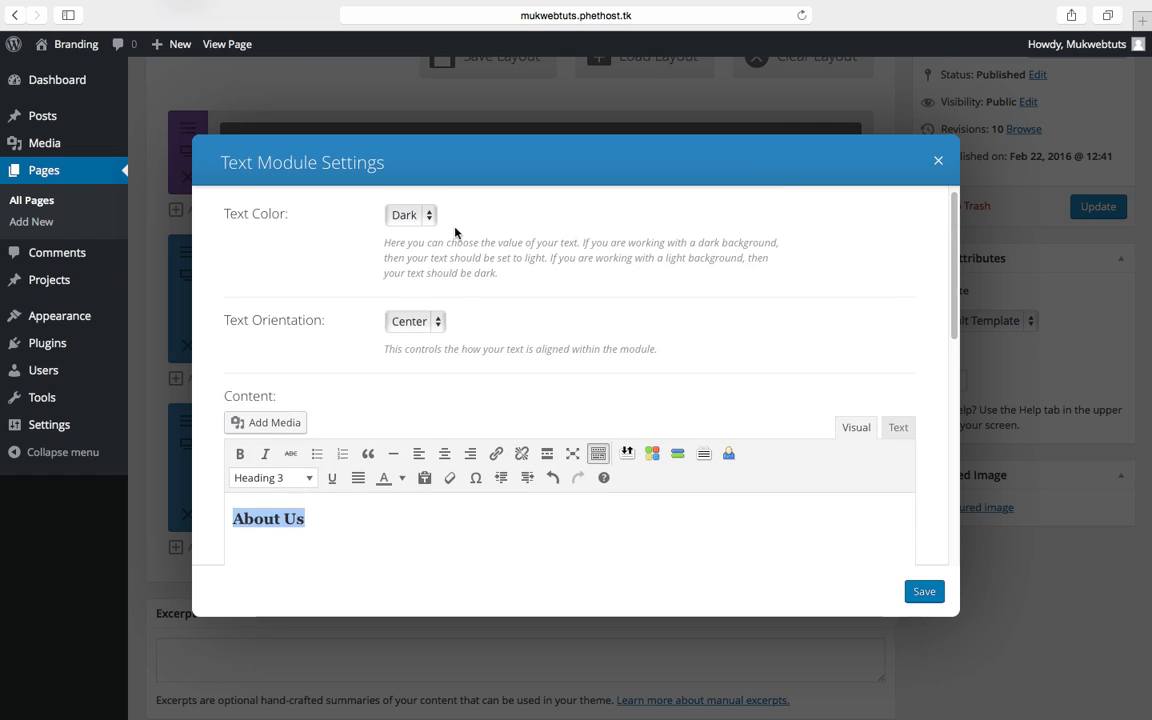
{"action": "left_click", "coordinate": [425, 217]}
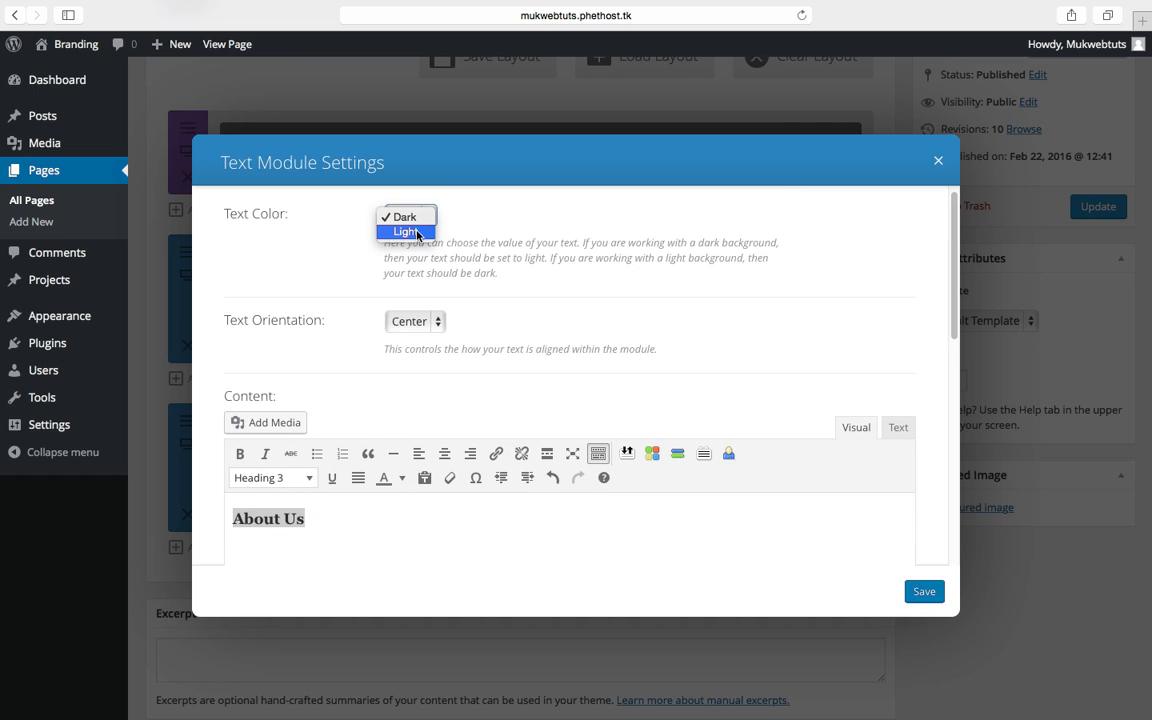
{"action": "left_click", "coordinate": [418, 234]}
{"action": "scroll", "coordinate": [506, 304], "scroll_direction": "down", "scroll_amount": 1}
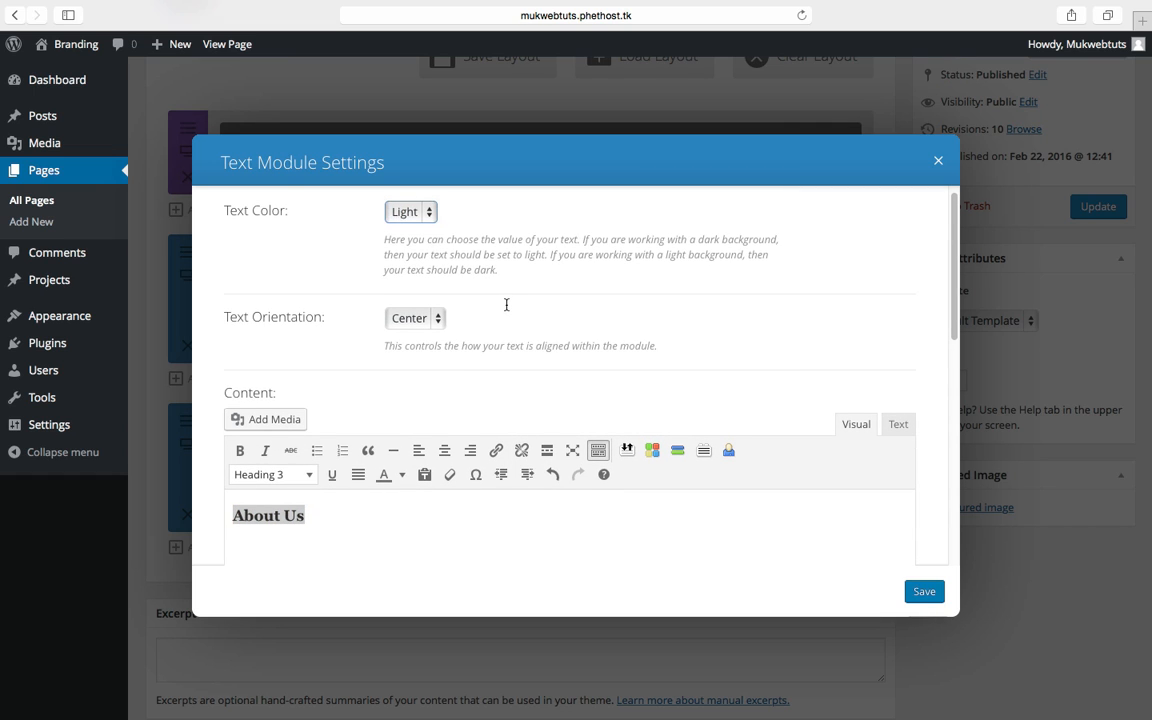
{"action": "scroll", "coordinate": [507, 322], "scroll_direction": "down", "scroll_amount": 1}
{"action": "left_click", "coordinate": [401, 532]}
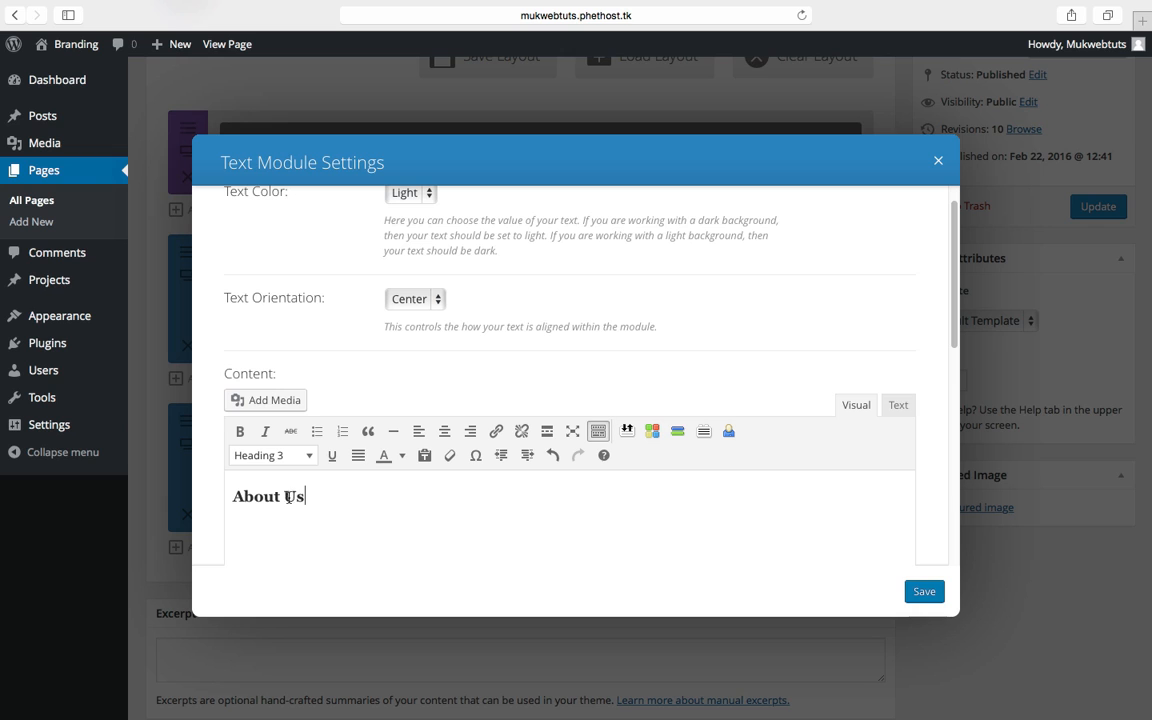
{"action": "scroll", "coordinate": [599, 535], "scroll_direction": "down", "scroll_amount": 4}
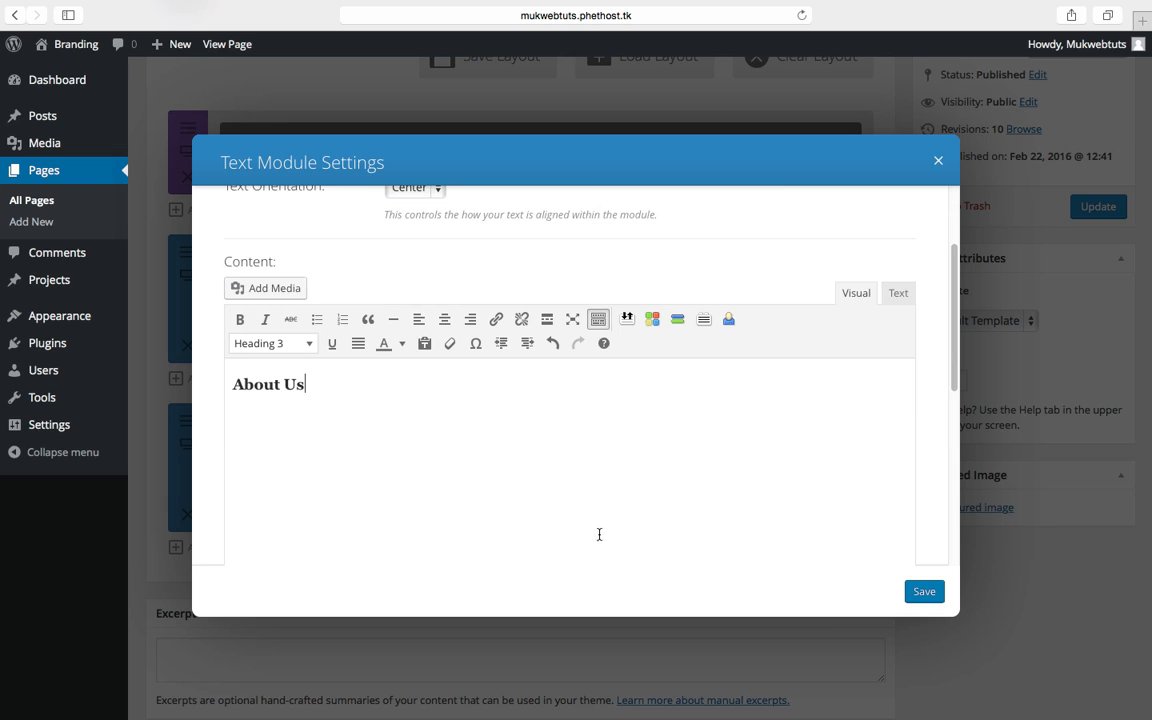
{"action": "left_click", "coordinate": [924, 591]}
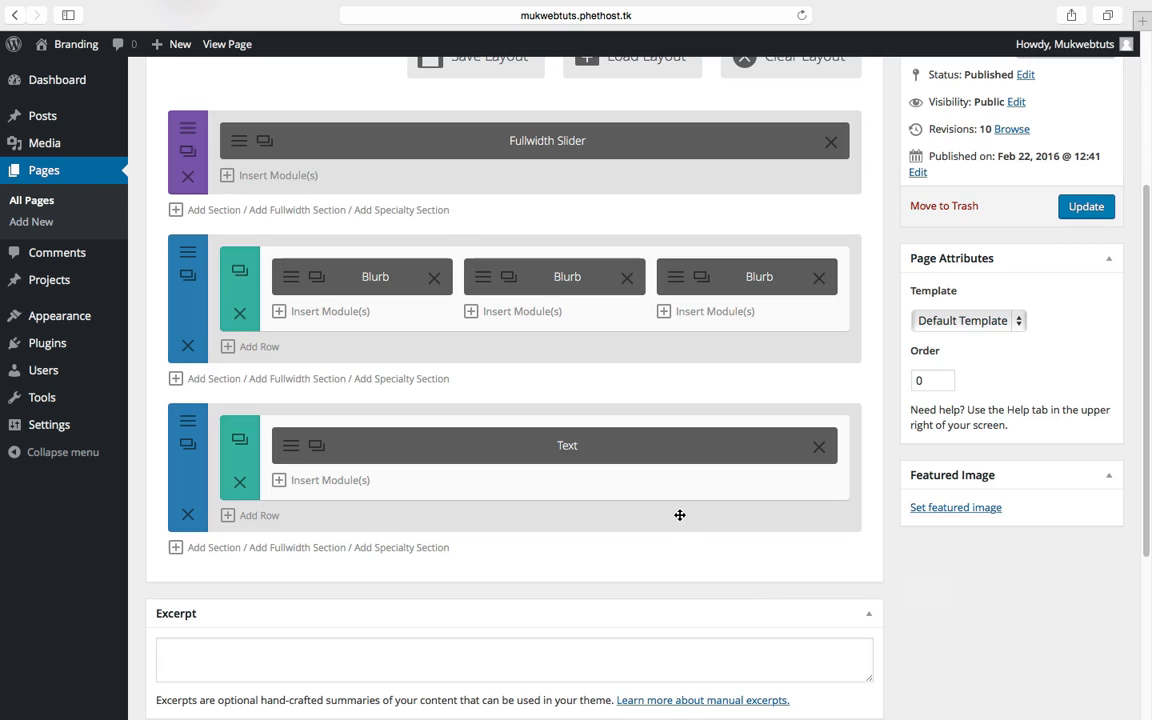
Step: Add a second, empty Text module below the About Us heading
{"action": "left_click", "coordinate": [332, 481]}
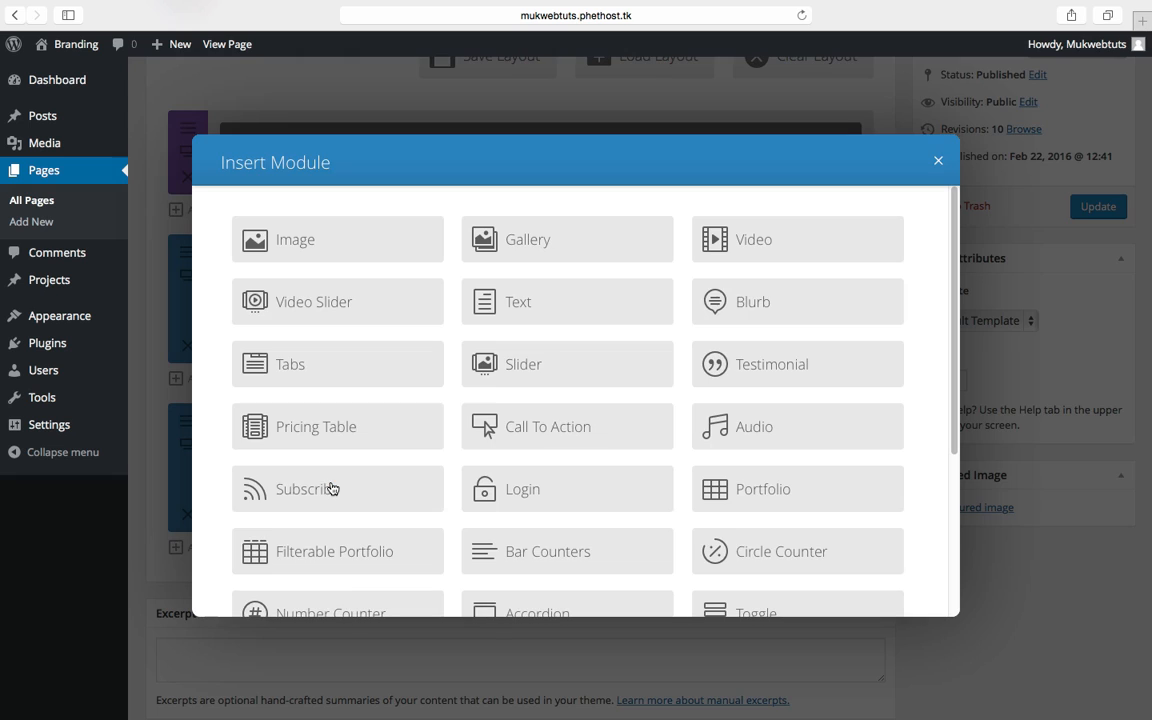
{"action": "left_click", "coordinate": [521, 305]}
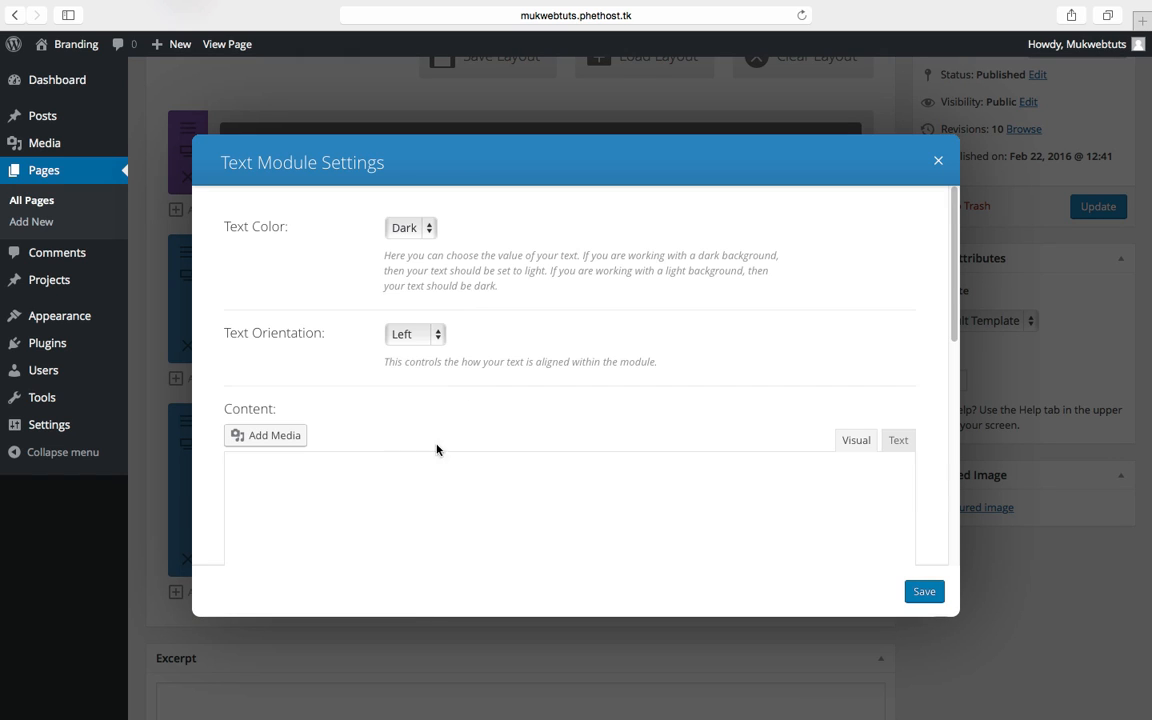
{"action": "left_click", "coordinate": [312, 549]}
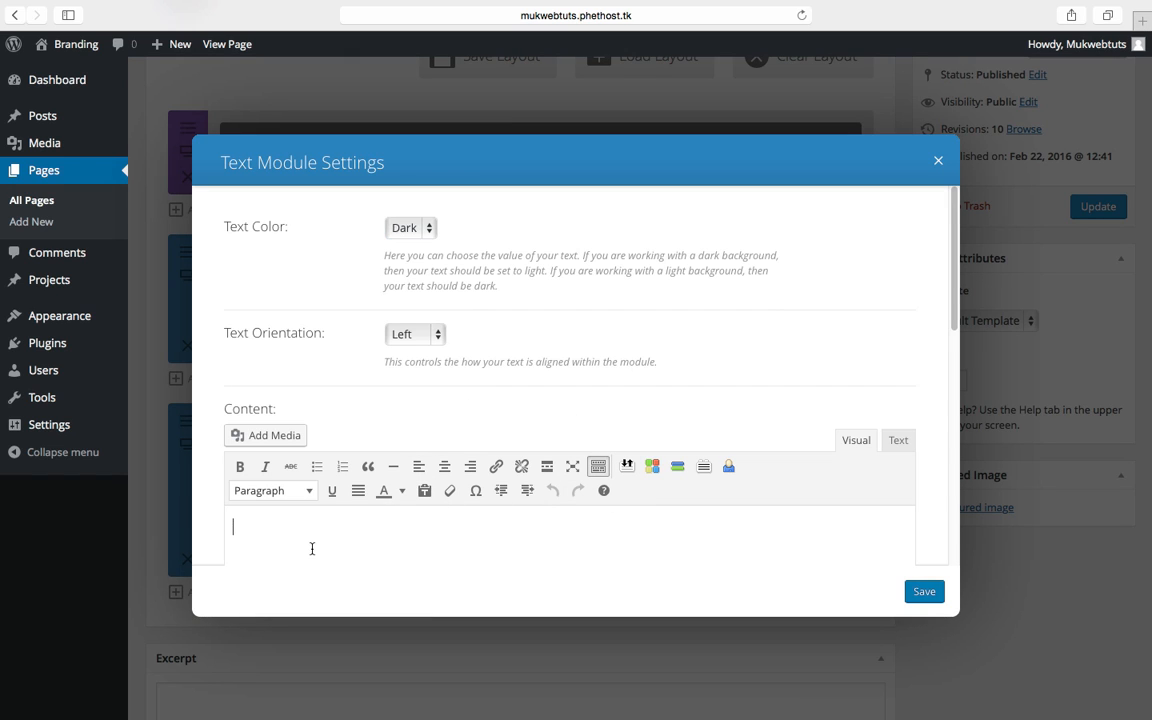
{"action": "left_click", "coordinate": [938, 162]}
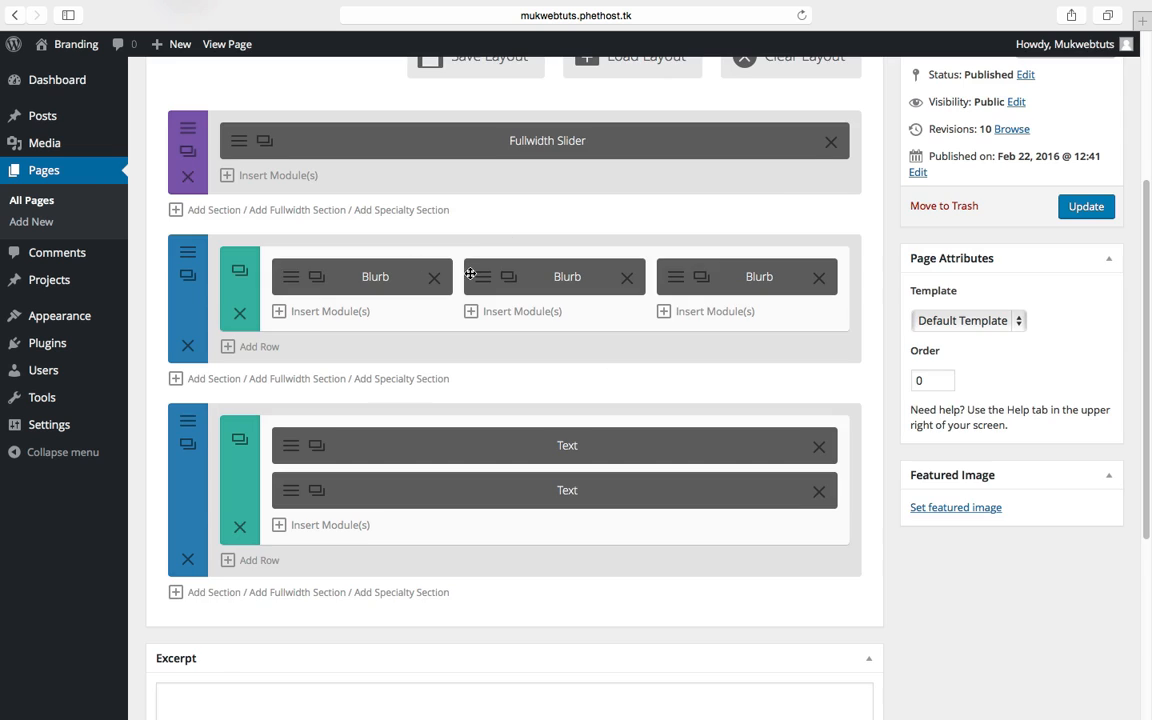
Step: Copy the lorem paragraph text from the first blurb
{"action": "left_click", "coordinate": [489, 276]}
{"action": "scroll", "coordinate": [514, 401], "scroll_direction": "down", "scroll_amount": 5}
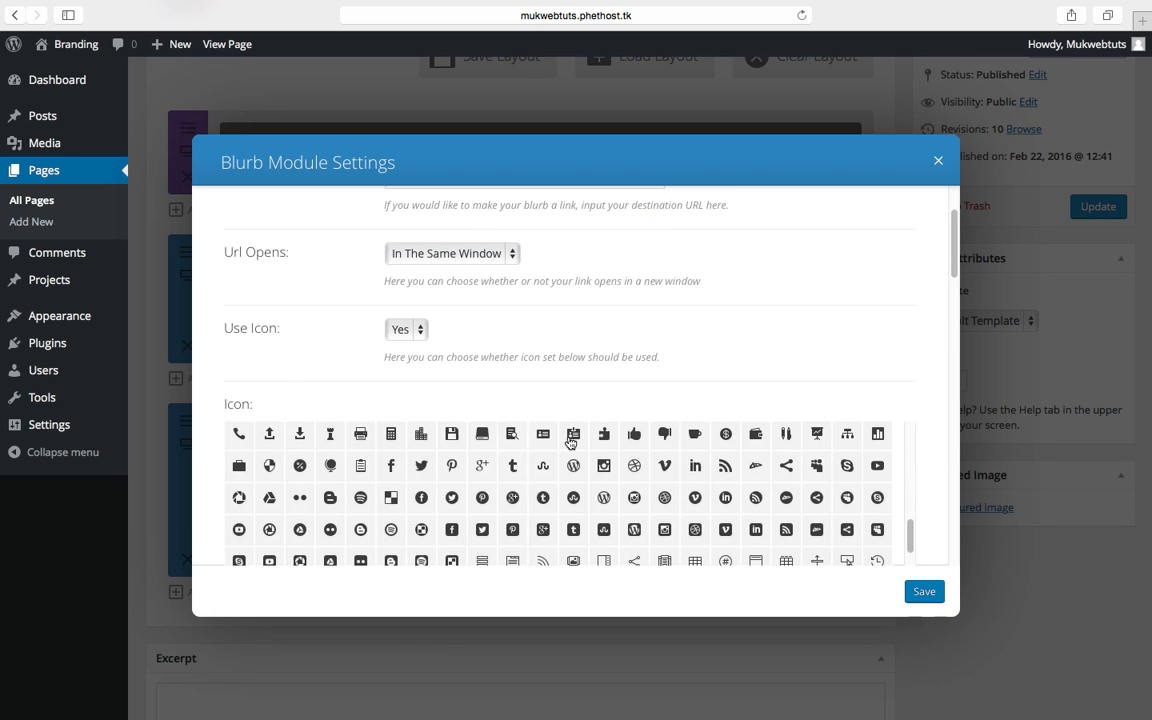
{"action": "scroll", "coordinate": [813, 442], "scroll_direction": "down", "scroll_amount": 20}
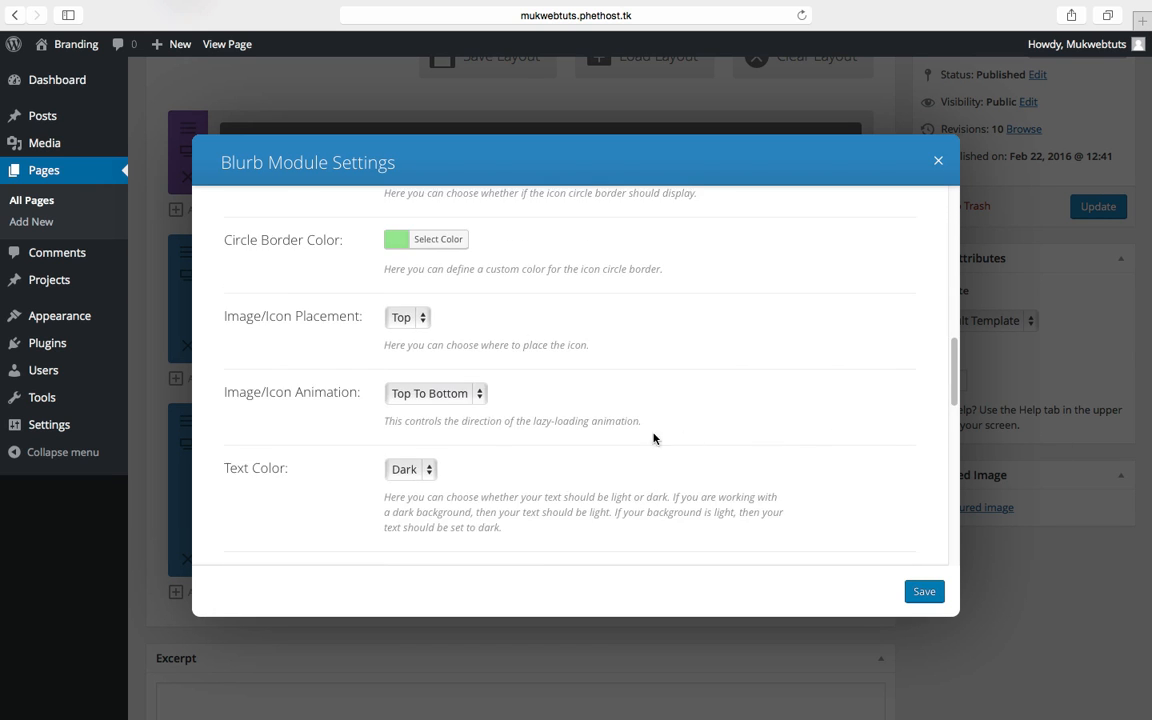
{"action": "left_click_drag", "start_coordinate": [230, 356], "coordinate": [636, 418]}
{"action": "key", "text": "ctrl+c"}
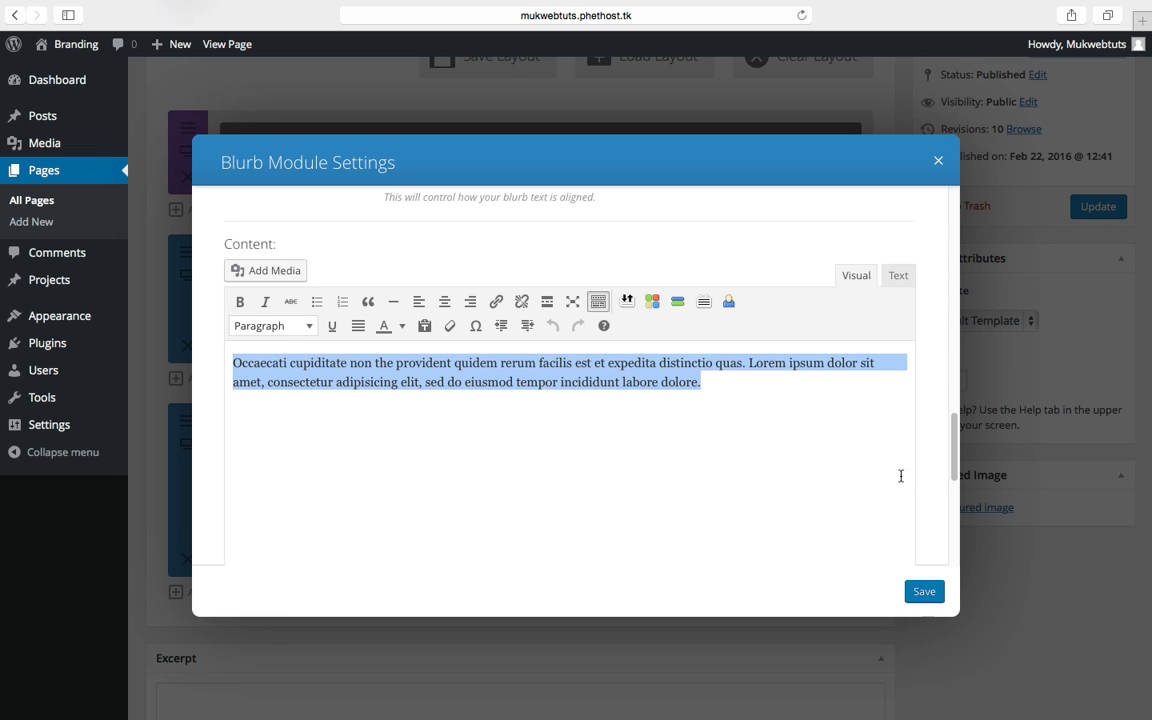
{"action": "left_click", "coordinate": [924, 591]}
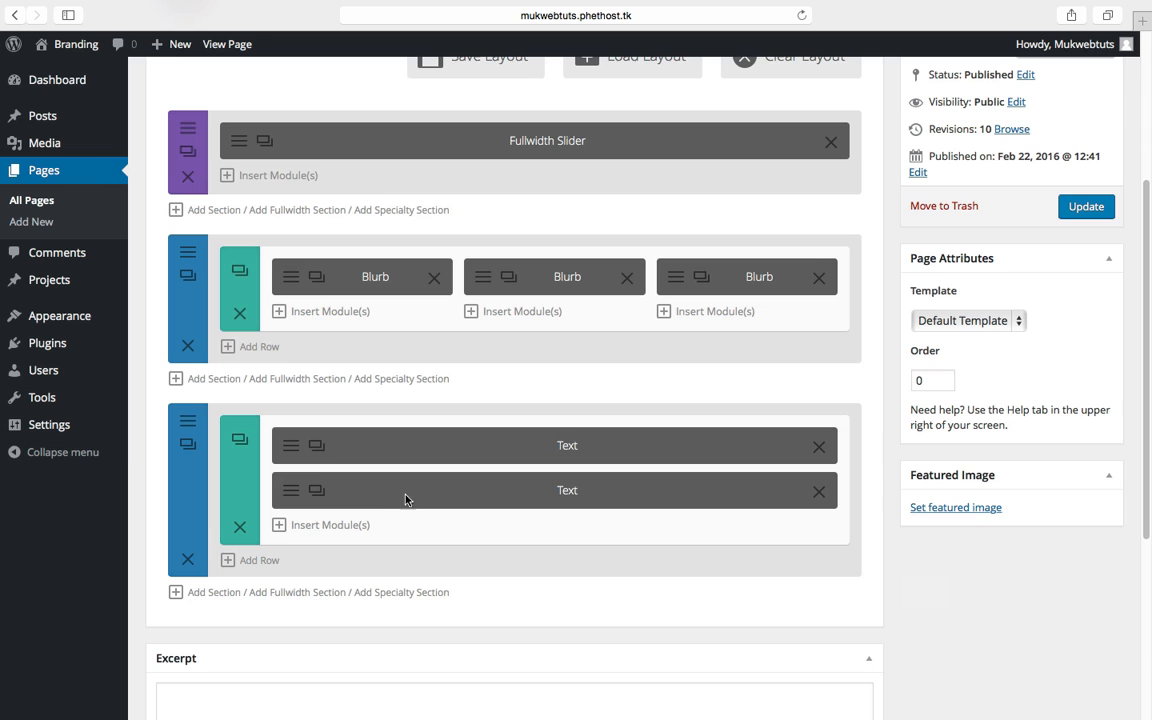
Step: Paste the paragraph into the second Text module and set its text colour to Light
{"action": "left_click", "coordinate": [295, 492]}
{"action": "scroll", "coordinate": [374, 404], "scroll_direction": "down", "scroll_amount": 5}
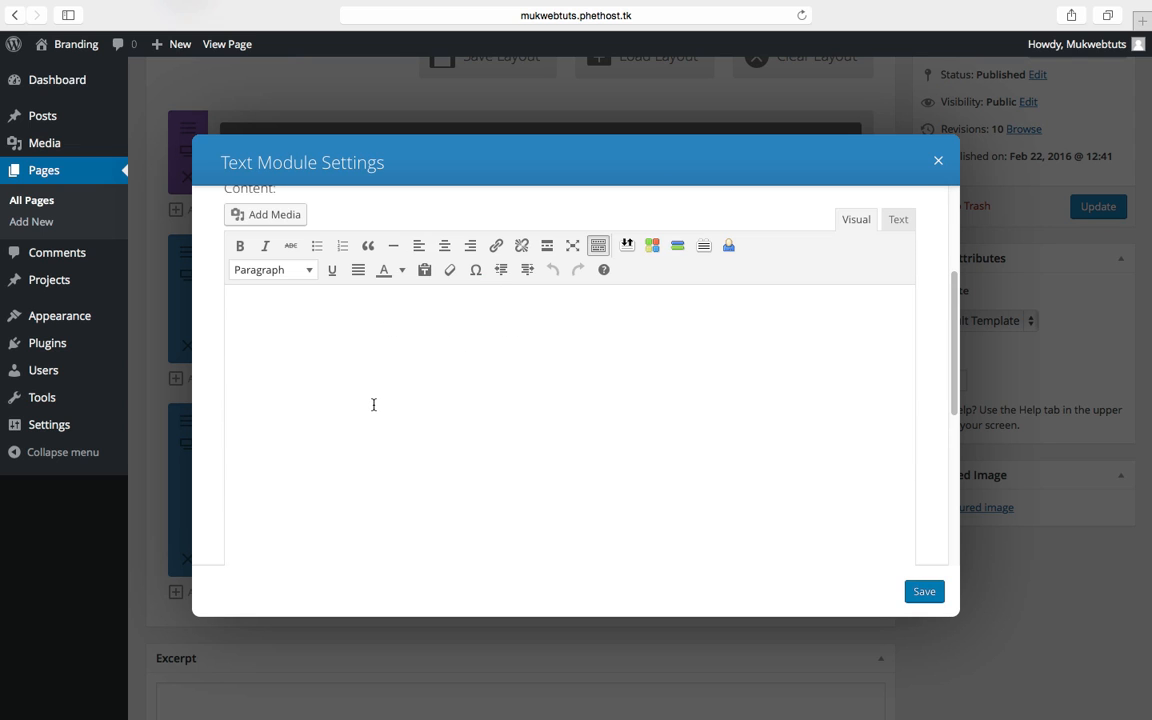
{"action": "key", "text": "ctrl+v"}
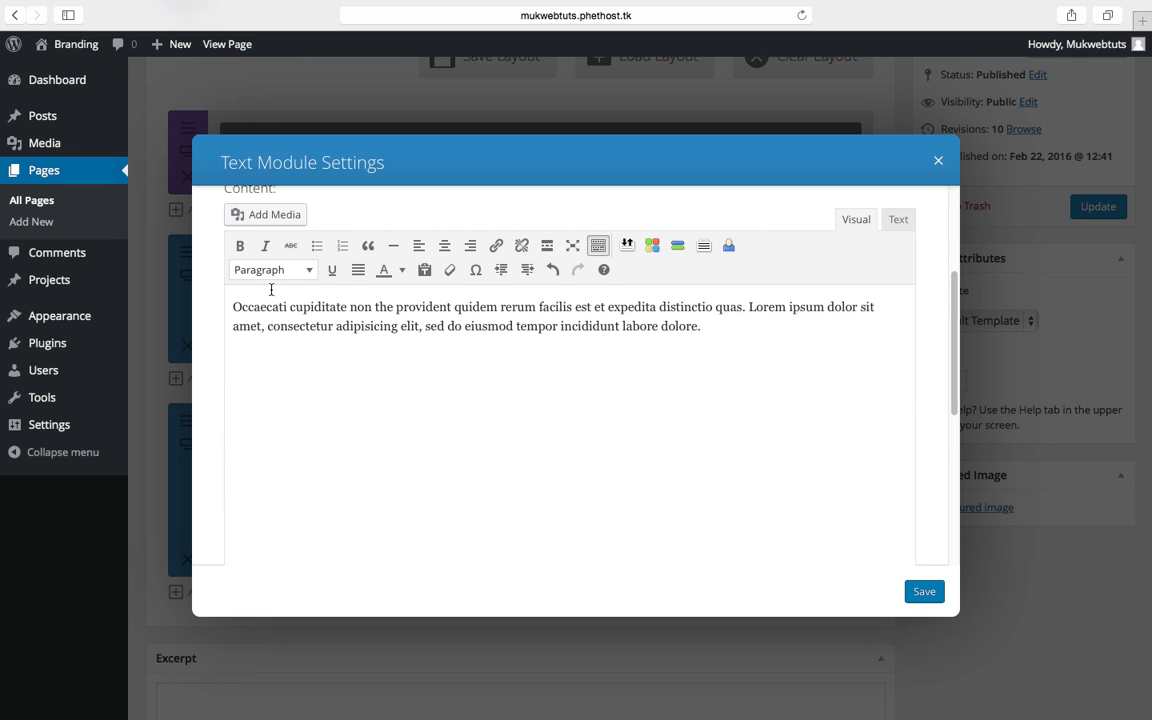
{"action": "scroll", "coordinate": [284, 269], "scroll_direction": "up", "scroll_amount": 3}
{"action": "left_click", "coordinate": [399, 227]}
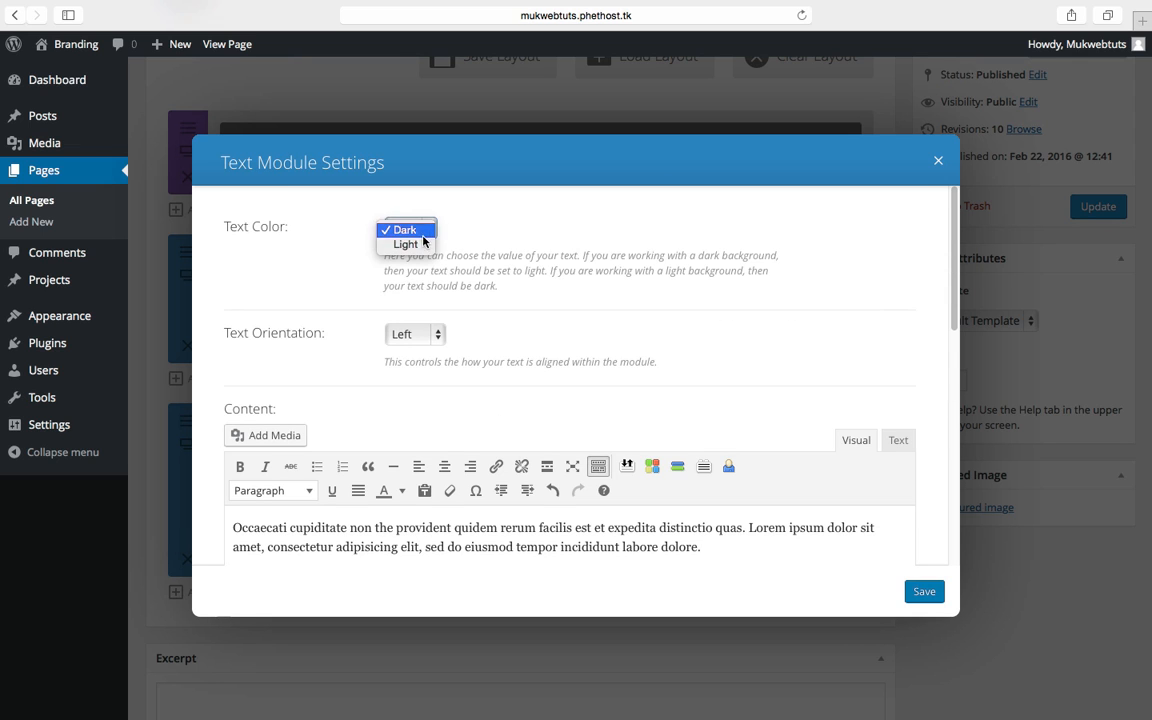
{"action": "left_click", "coordinate": [404, 246]}
{"action": "scroll", "coordinate": [605, 377], "scroll_direction": "down", "scroll_amount": 2}
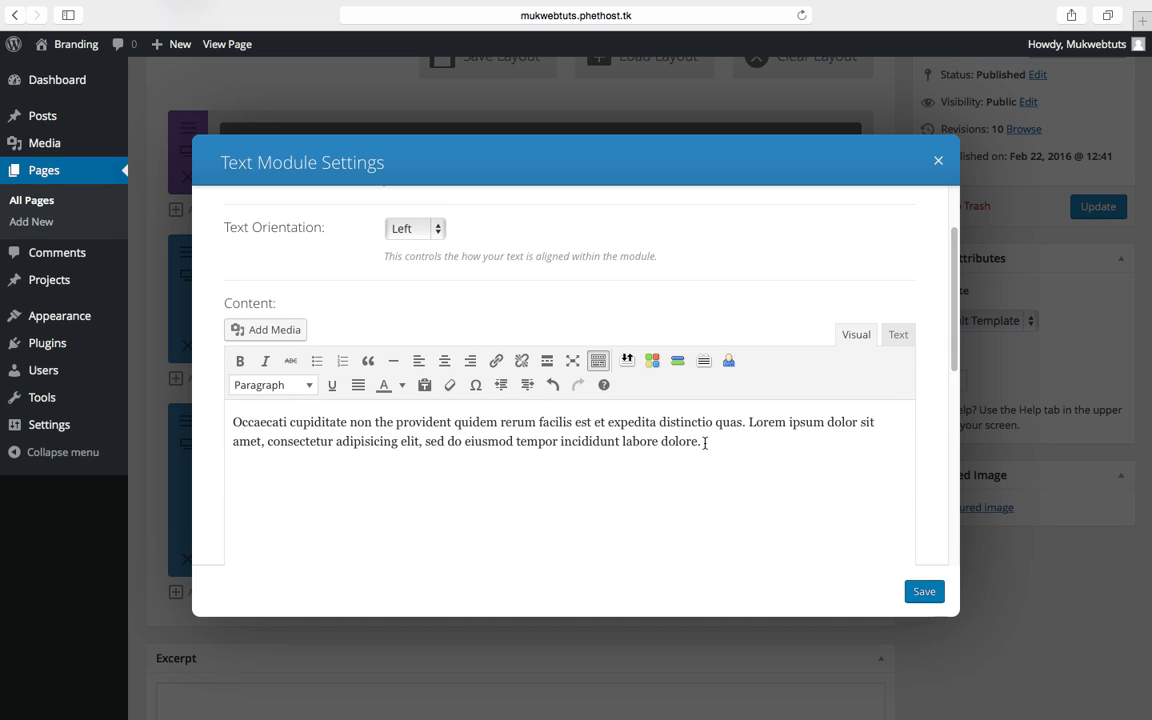
Step: Paste the paragraph twice more, save the module and update the Home page
{"action": "key", "text": "ctrl+v"}
{"action": "key", "text": "ctrl+v"}
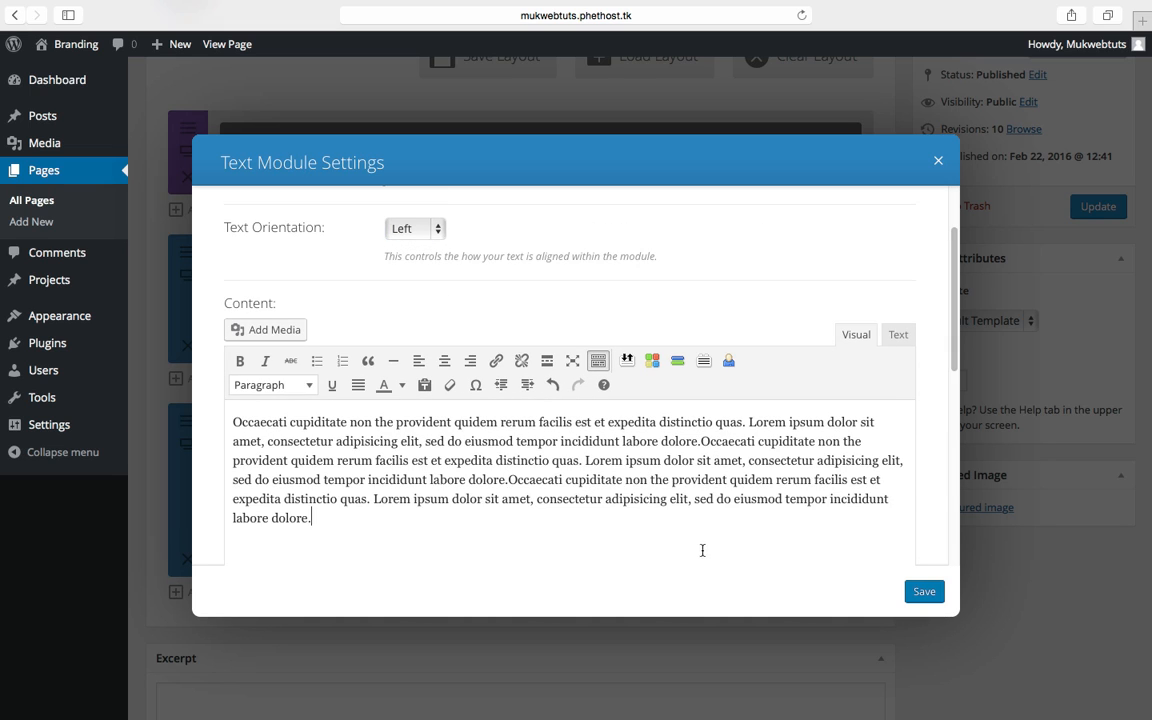
{"action": "key", "text": "ctrl+v"}
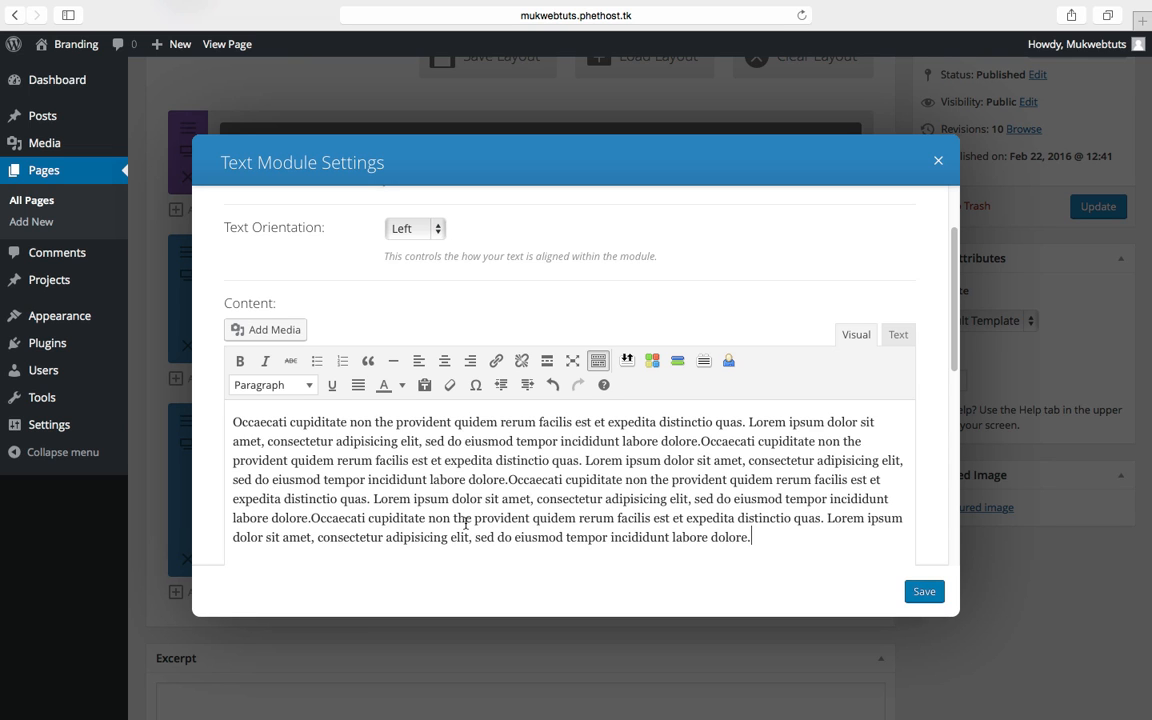
{"action": "scroll", "coordinate": [465, 522], "scroll_direction": "down", "scroll_amount": 2}
{"action": "left_click", "coordinate": [922, 591]}
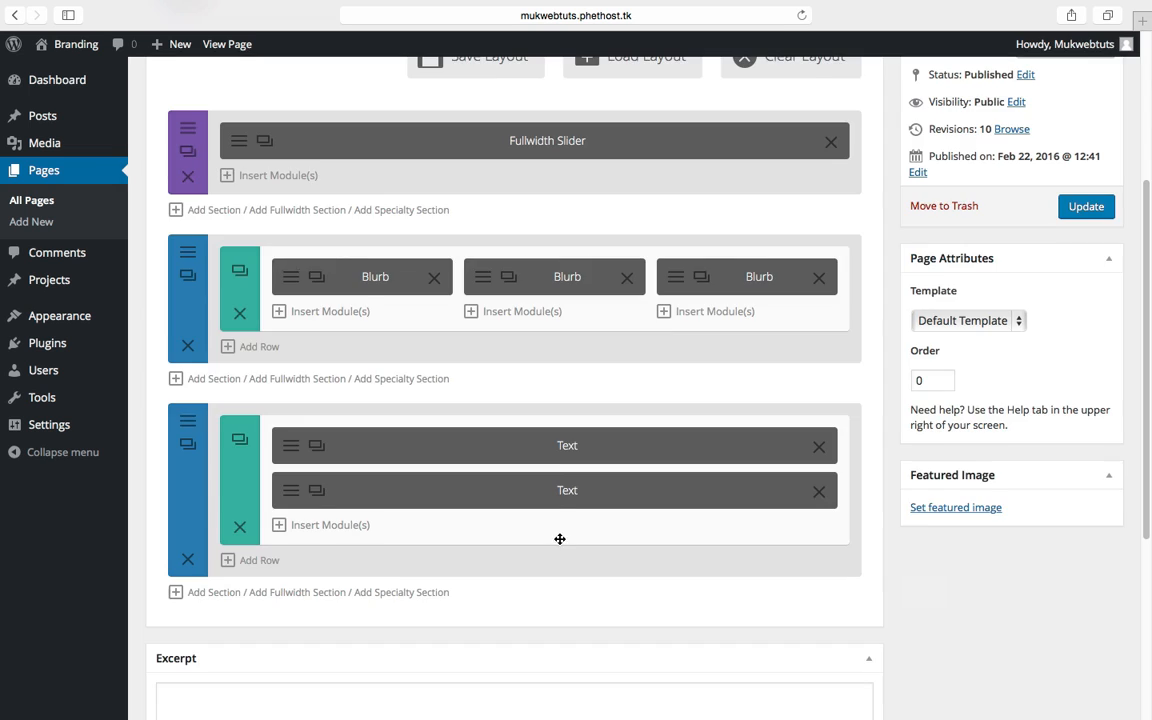
{"action": "left_click", "coordinate": [1086, 226]}
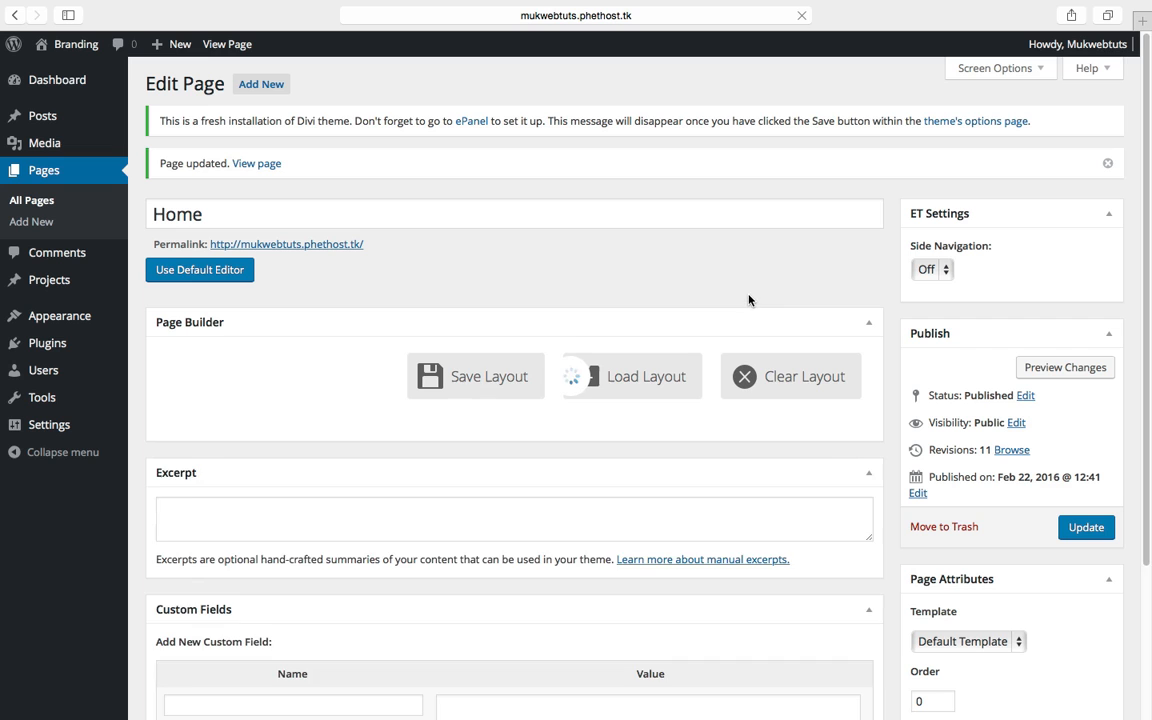
Step: View the live home page and scroll through it to check the About Us band
{"action": "left_click", "coordinate": [239, 48]}
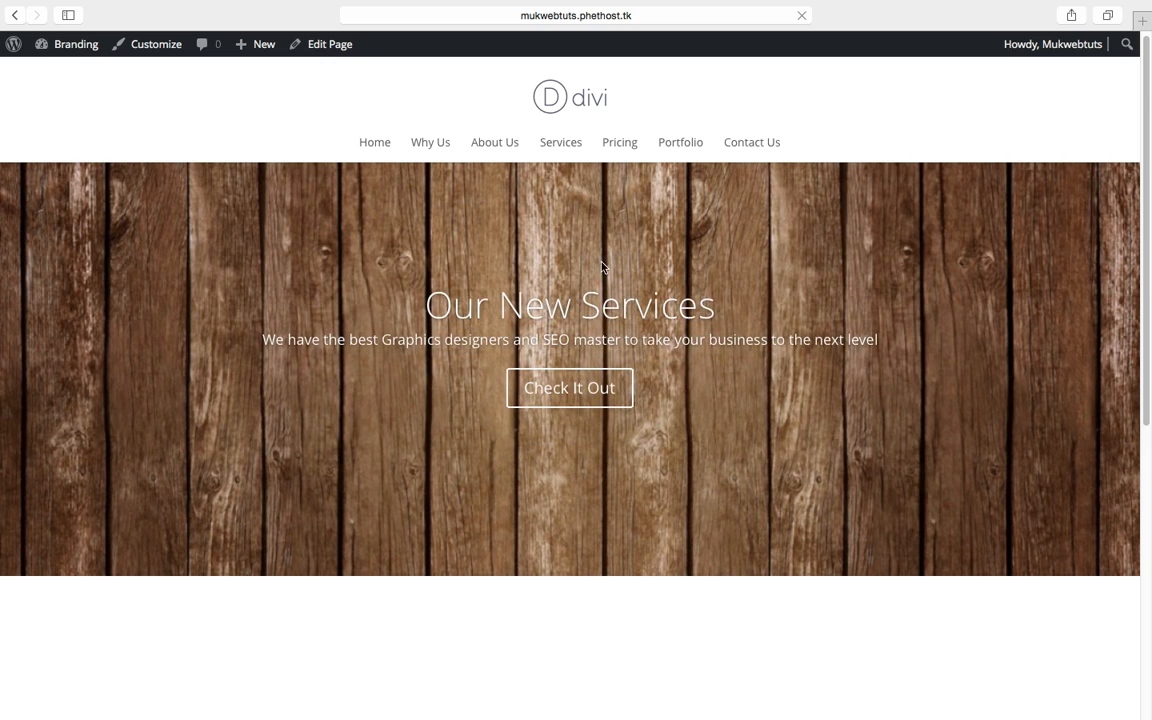
{"action": "scroll", "coordinate": [600, 297], "scroll_direction": "down", "scroll_amount": 5}
{"action": "scroll", "coordinate": [399, 366], "scroll_direction": "down", "scroll_amount": 7}
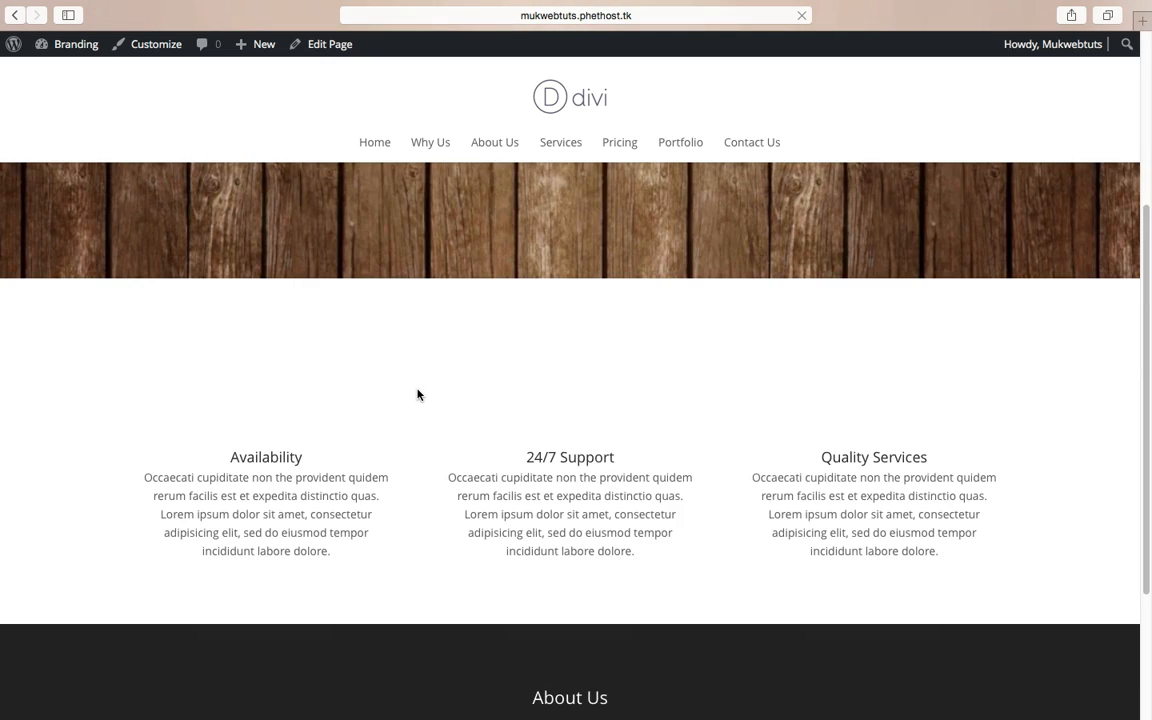
{"action": "scroll", "coordinate": [403, 381], "scroll_direction": "up", "scroll_amount": 10}
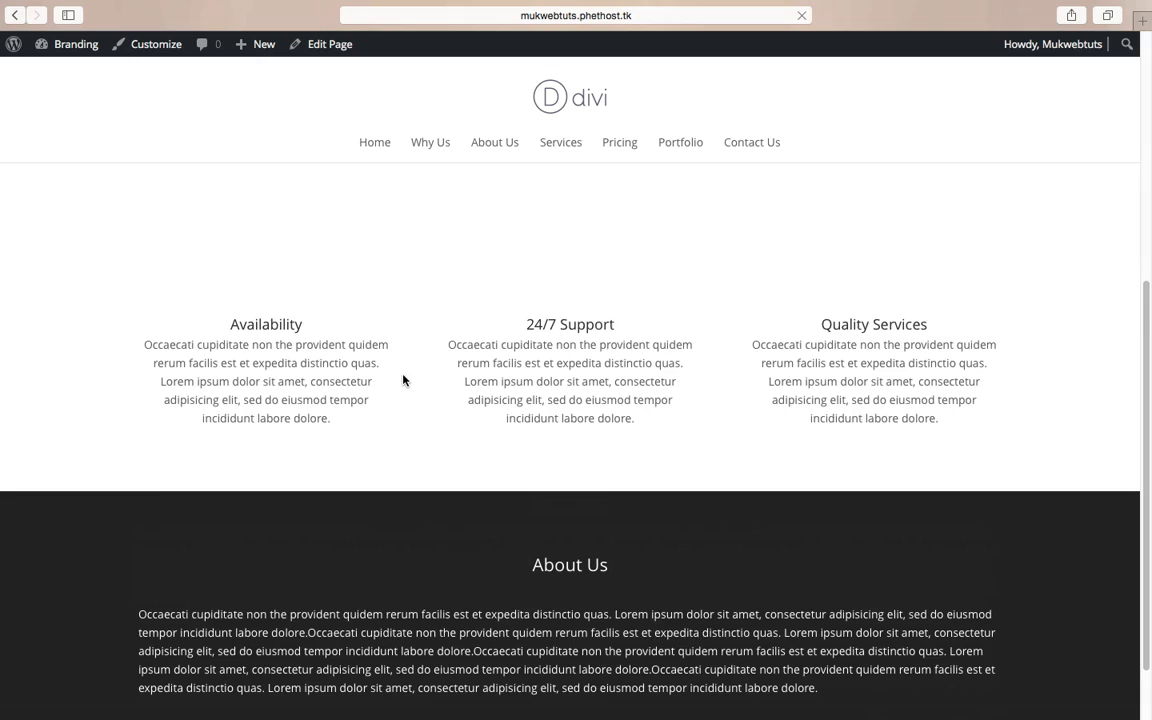
{"action": "scroll", "coordinate": [400, 371], "scroll_direction": "down", "scroll_amount": 10}
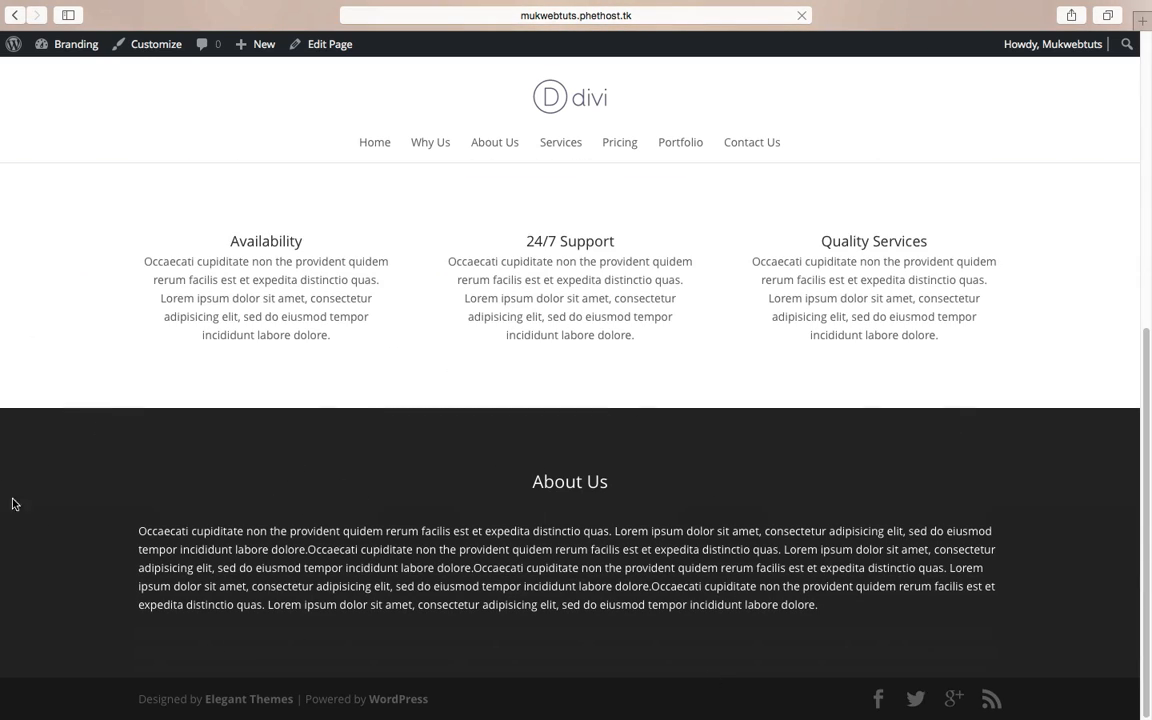
{"action": "scroll", "coordinate": [575, 350], "scroll_direction": "up", "scroll_amount": 1}
{"action": "scroll", "coordinate": [575, 350], "scroll_direction": "up", "scroll_amount": 8}
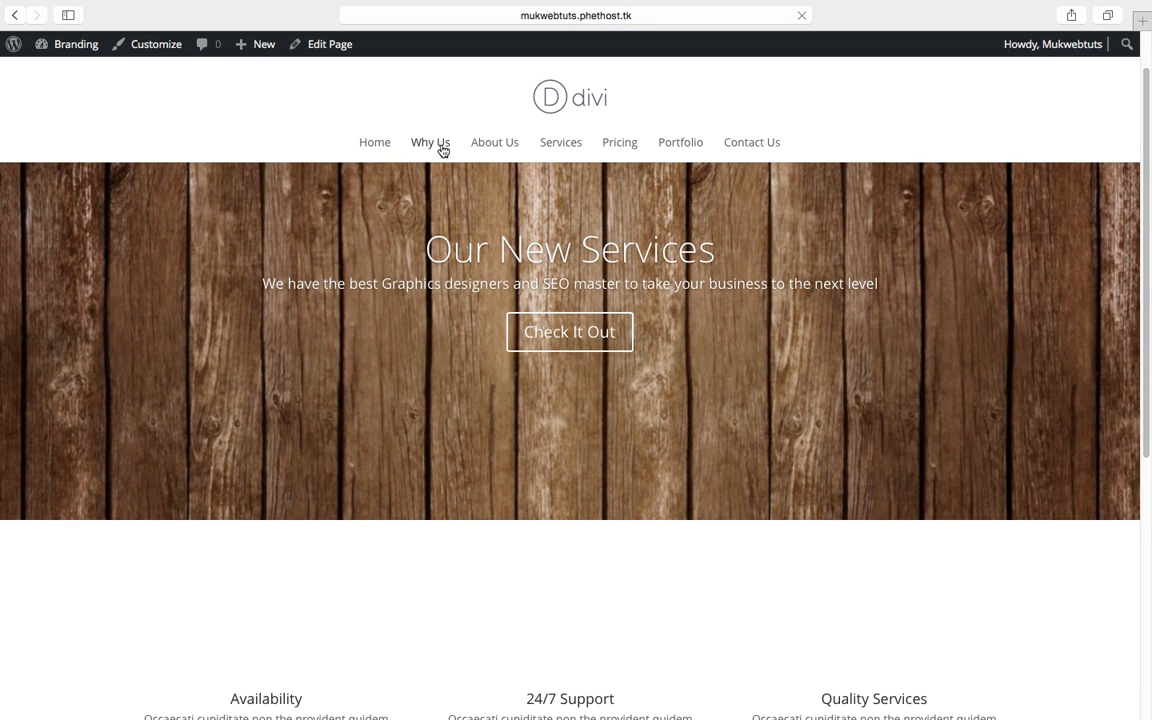
{"action": "scroll", "coordinate": [670, 315], "scroll_direction": "down", "scroll_amount": 7}
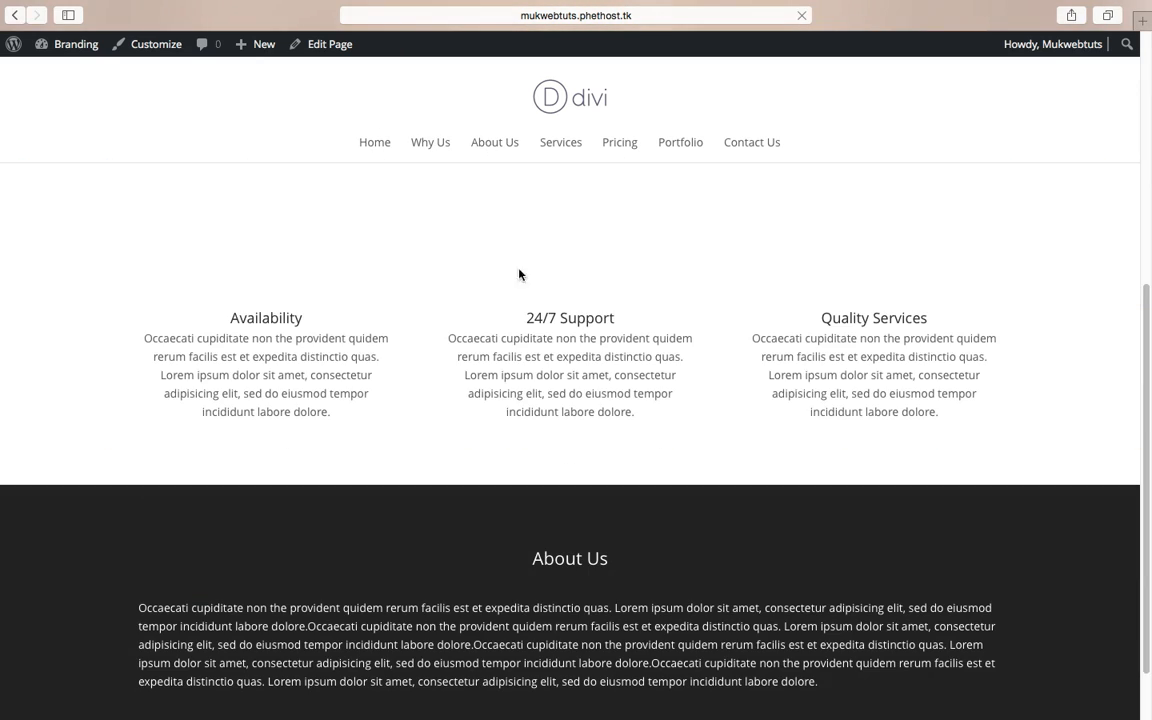
{"action": "scroll", "coordinate": [421, 330], "scroll_direction": "up", "scroll_amount": 2}
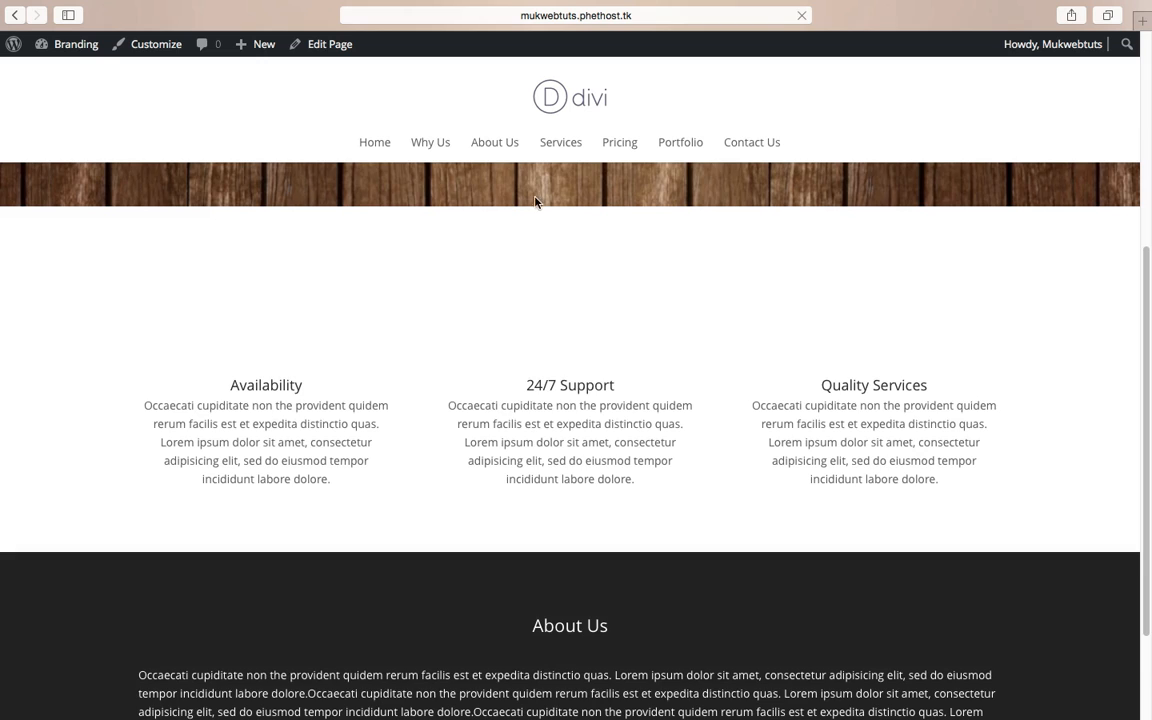
{"action": "scroll", "coordinate": [520, 190], "scroll_direction": "down", "scroll_amount": 2}
{"action": "scroll", "coordinate": [620, 520], "scroll_direction": "down", "scroll_amount": 1}
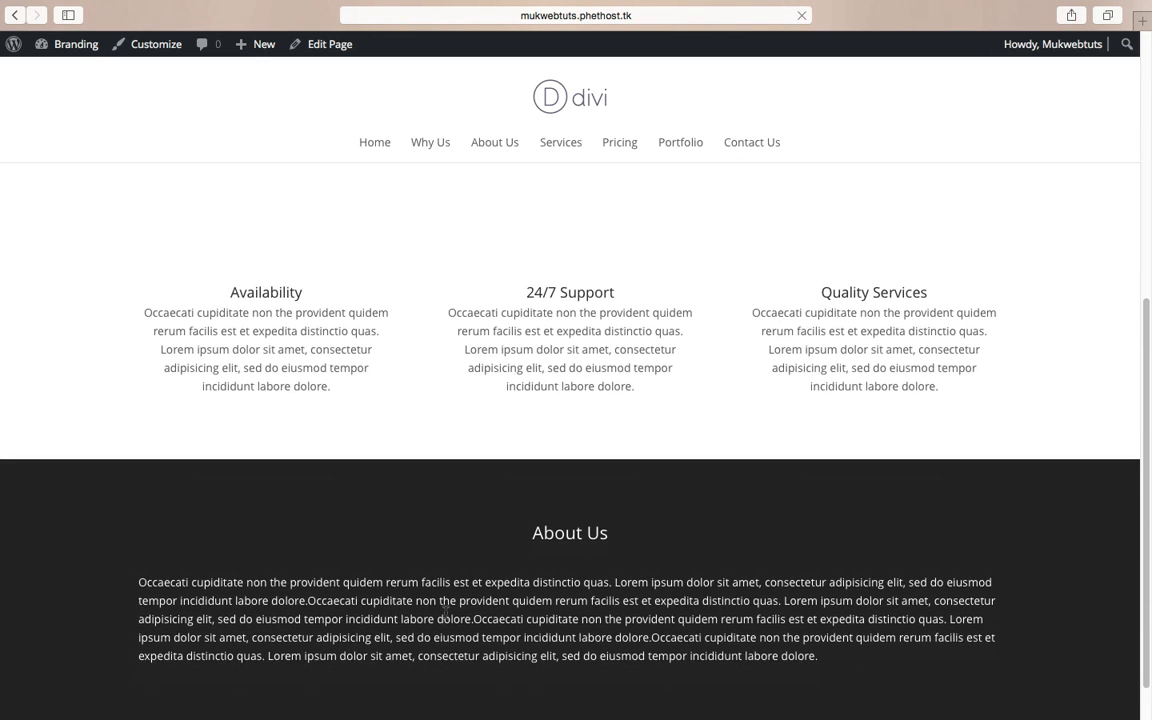
{"action": "scroll", "coordinate": [210, 580], "scroll_direction": "down", "scroll_amount": 2}
{"action": "scroll", "coordinate": [476, 535], "scroll_direction": "up", "scroll_amount": 12}
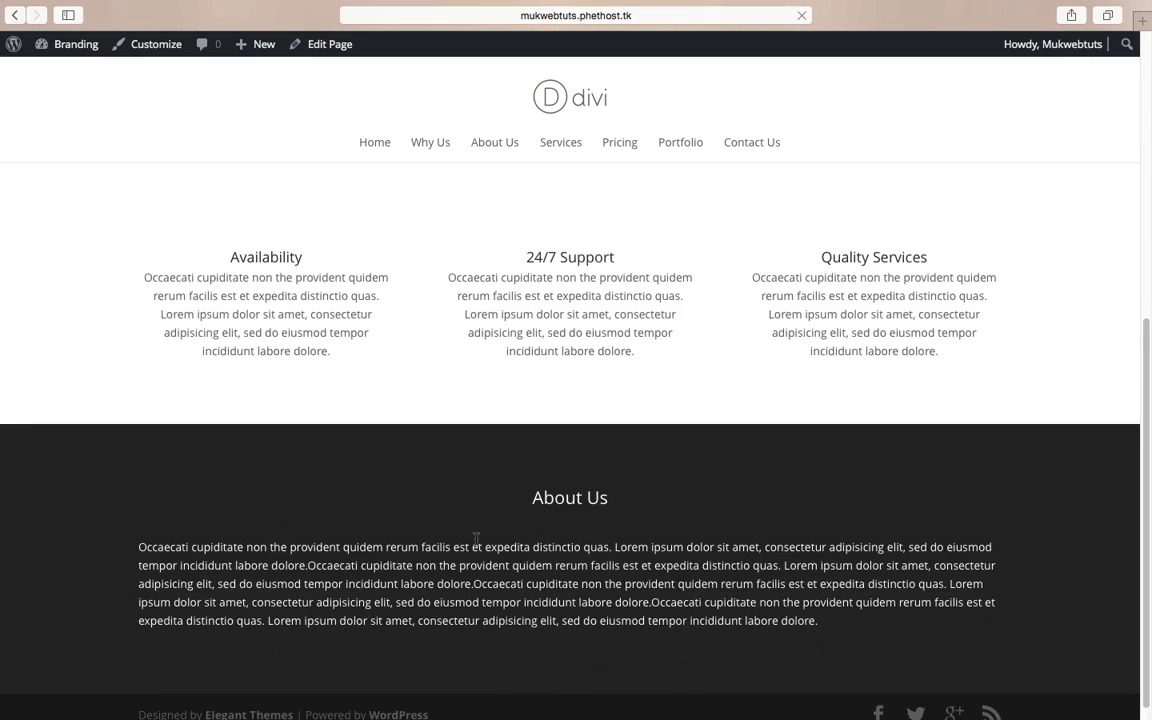
{"action": "scroll", "coordinate": [476, 544], "scroll_direction": "down", "scroll_amount": 8}
{"action": "scroll", "coordinate": [476, 544], "scroll_direction": "up", "scroll_amount": 6}
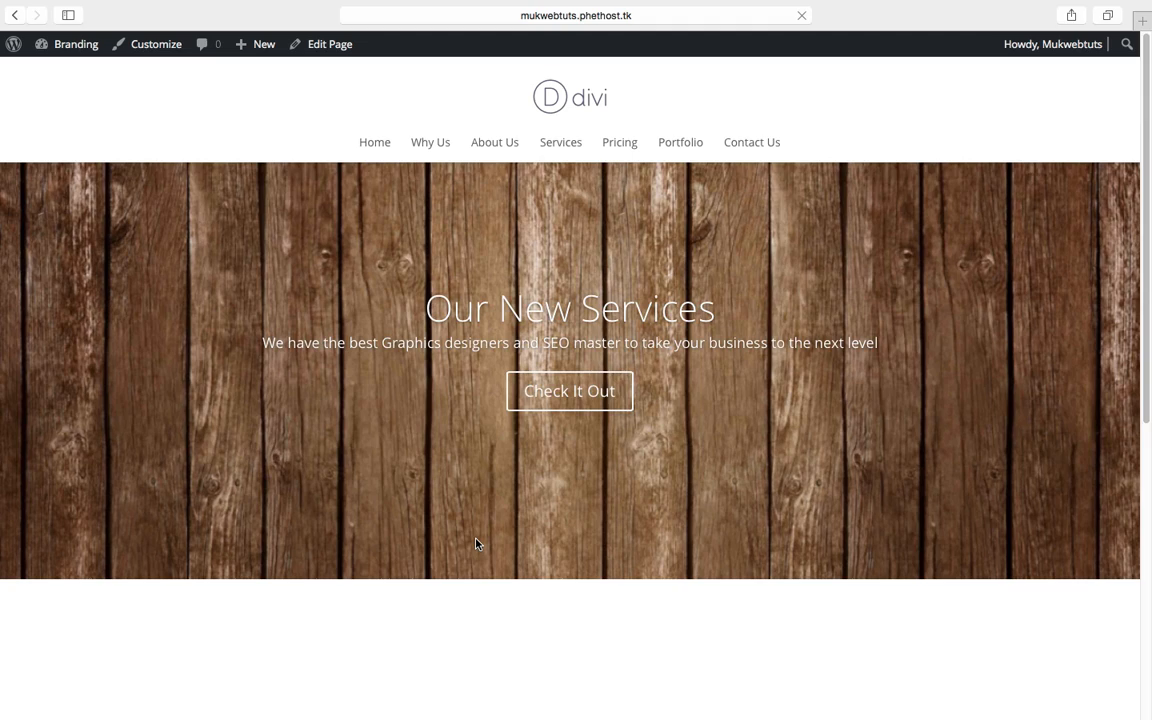
{"action": "scroll", "coordinate": [477, 543], "scroll_direction": "down", "scroll_amount": 6}
{"action": "scroll", "coordinate": [483, 432], "scroll_direction": "up", "scroll_amount": 6}
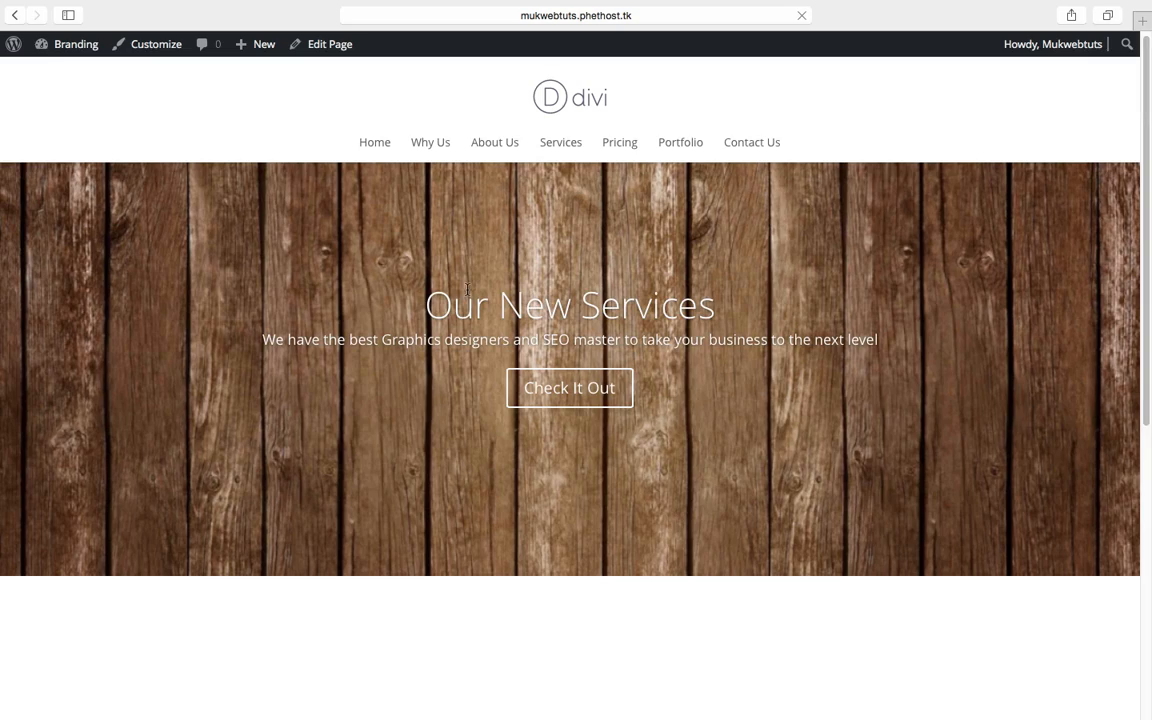
Step: Back in the editor, add a new section below the Text section with one full-width column
{"action": "left_click", "coordinate": [345, 44]}
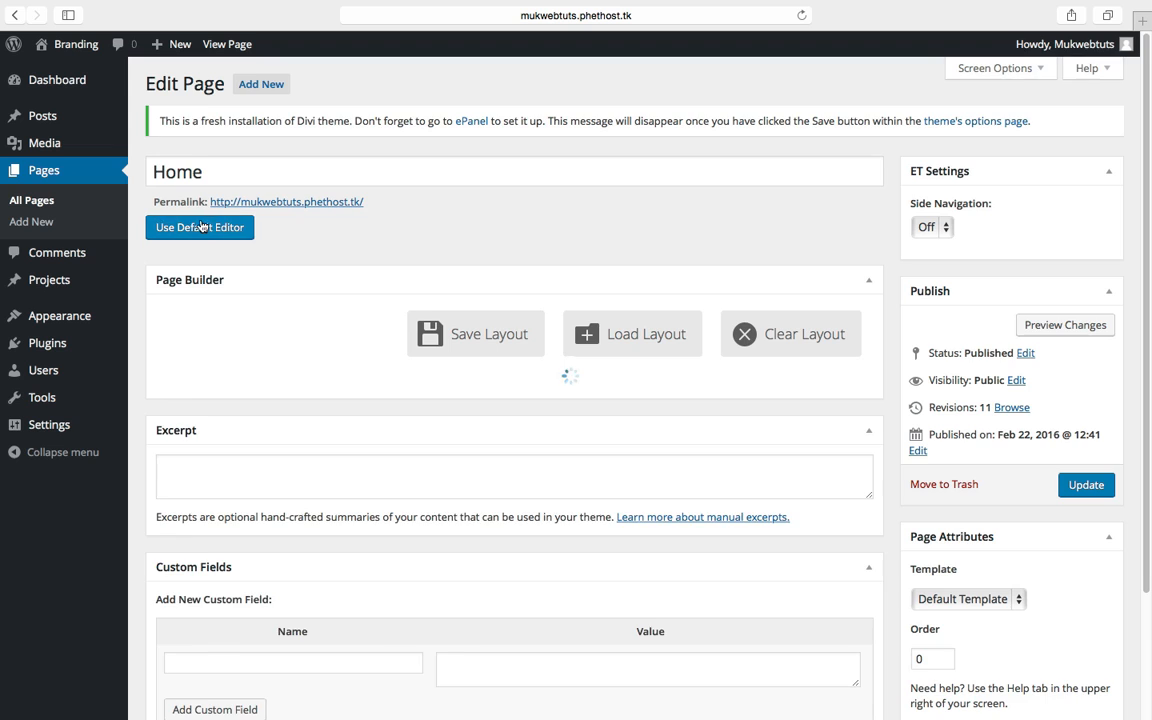
{"action": "scroll", "coordinate": [173, 444], "scroll_direction": "down", "scroll_amount": 5}
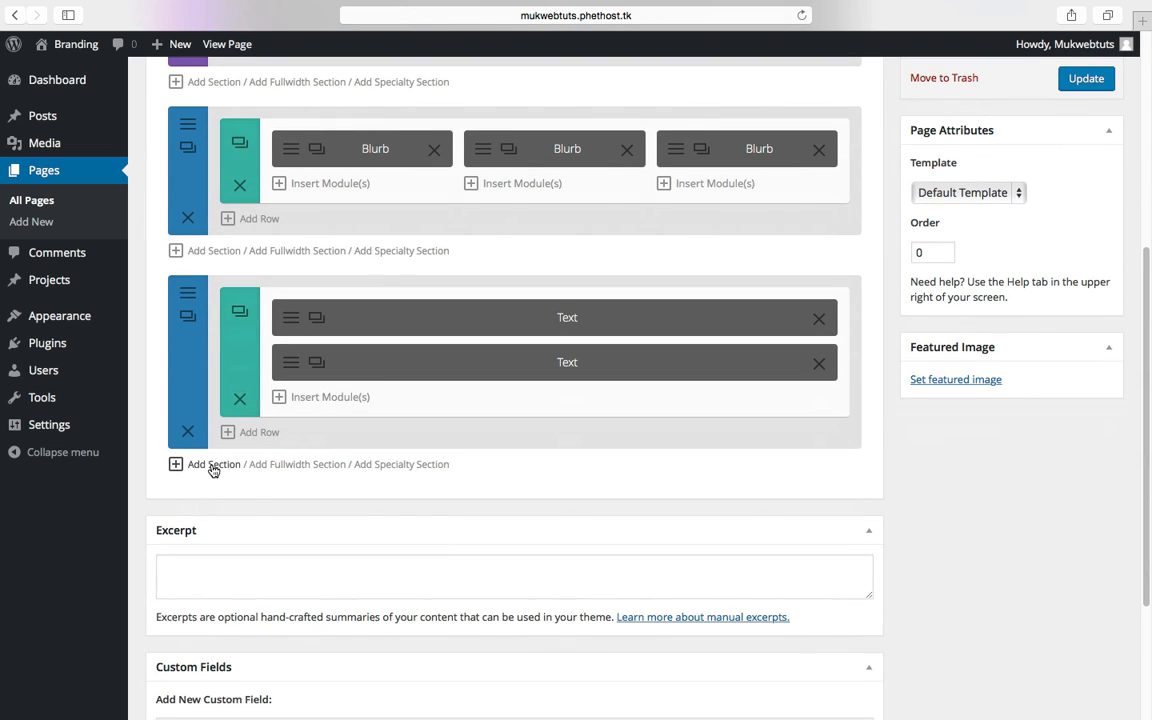
{"action": "left_click", "coordinate": [213, 466]}
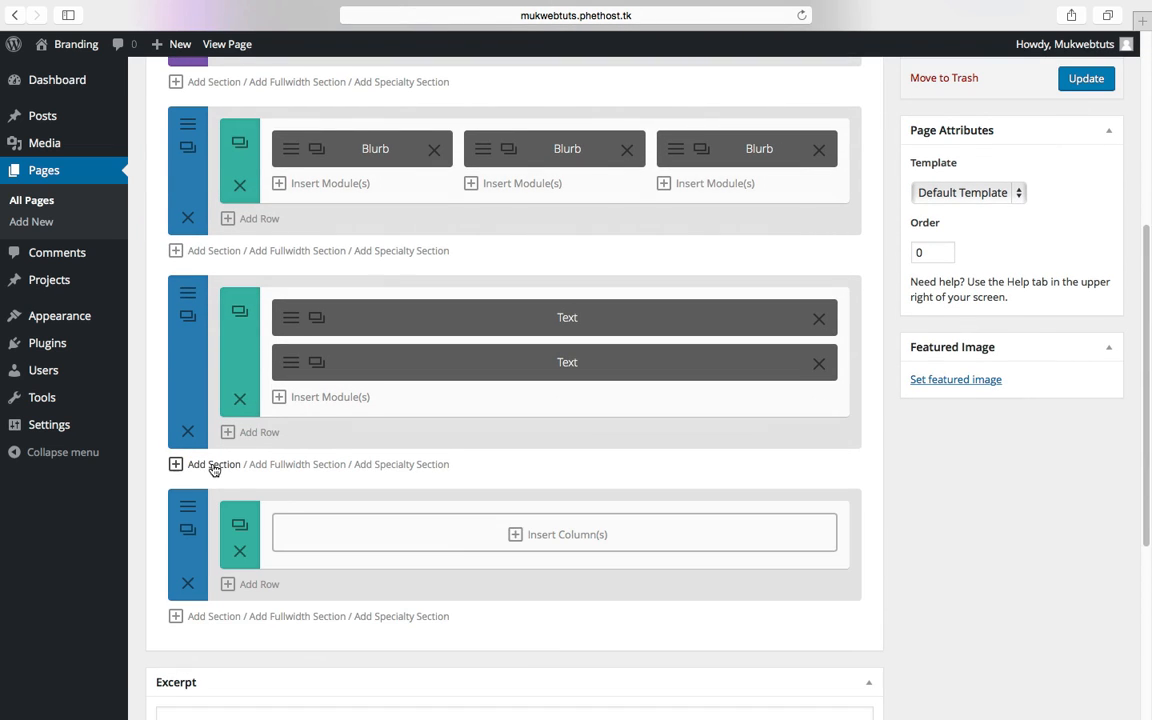
{"action": "left_click", "coordinate": [510, 536]}
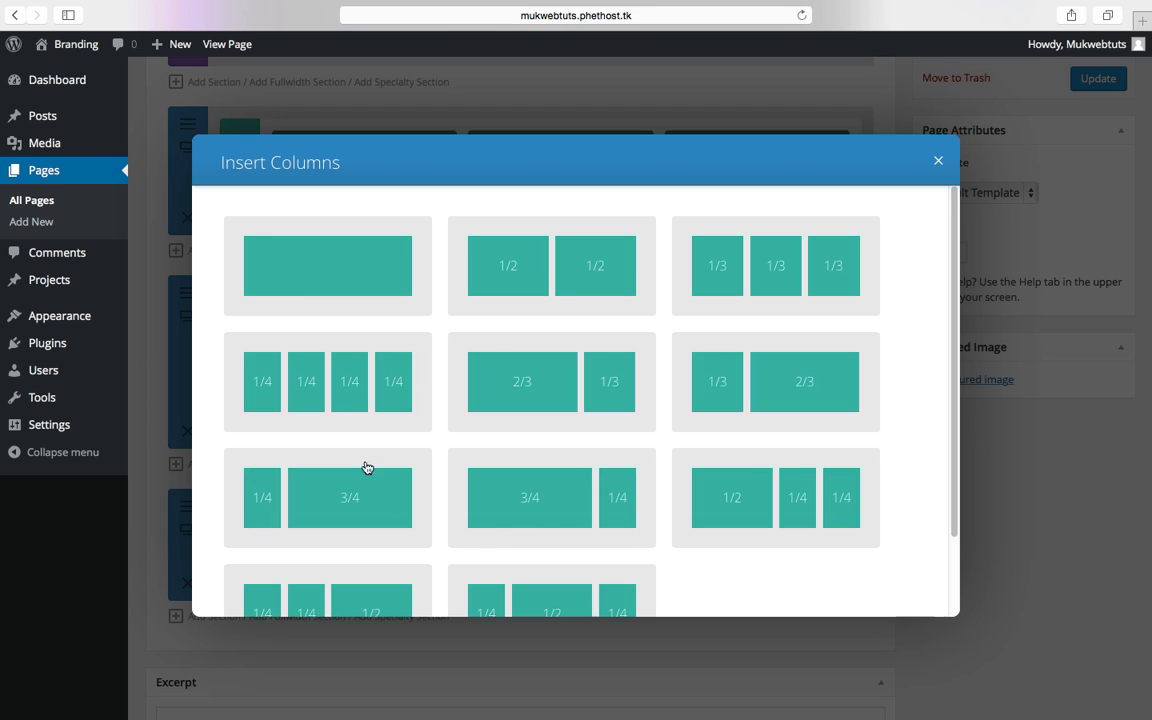
{"action": "left_click", "coordinate": [322, 275]}
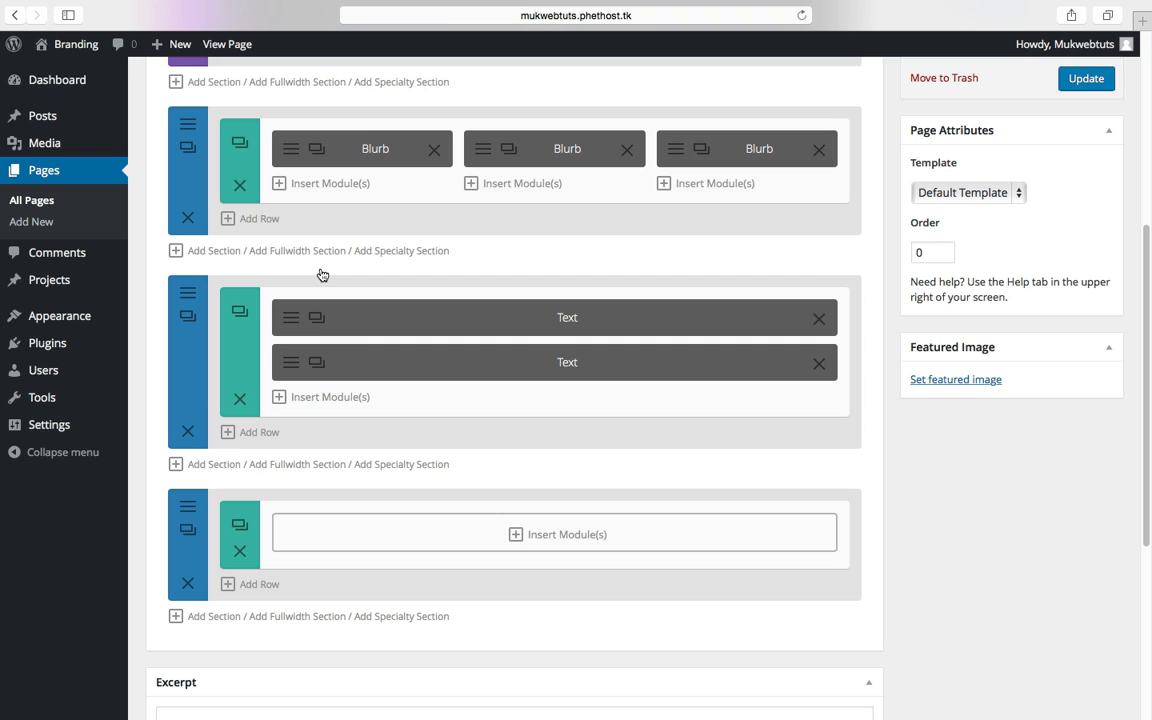
Step: Insert a Bar Counters module into the new column
{"action": "left_click", "coordinate": [501, 546]}
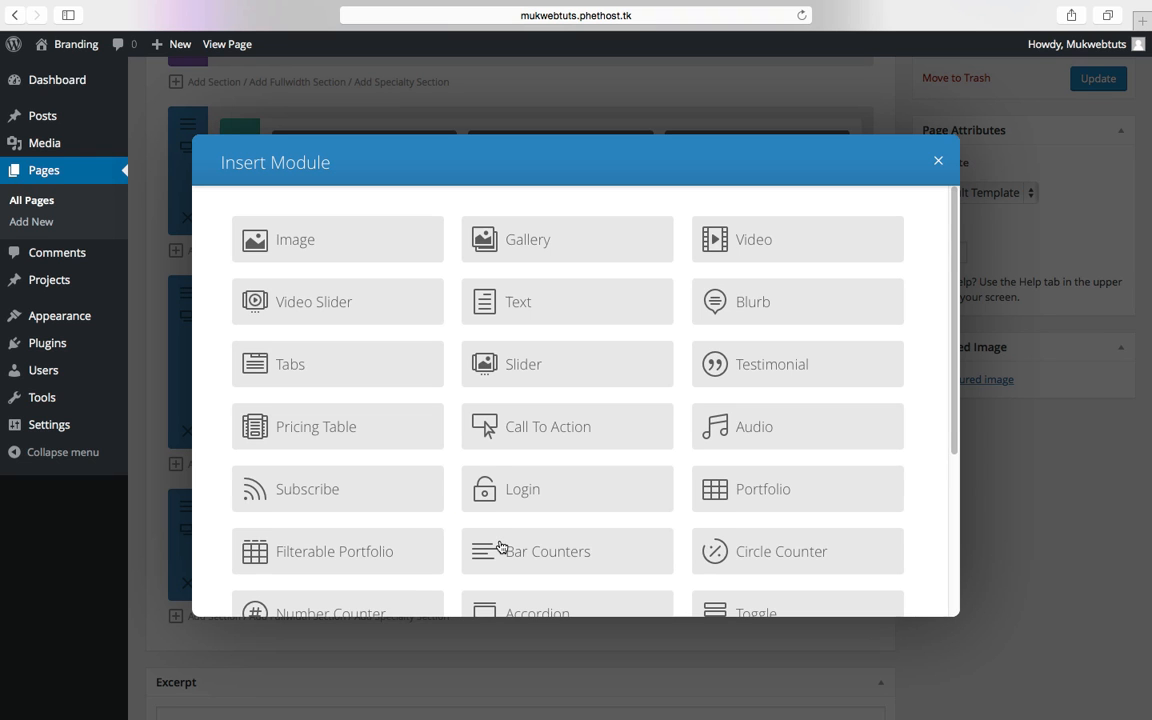
{"action": "scroll", "coordinate": [757, 481], "scroll_direction": "down", "scroll_amount": 5}
{"action": "scroll", "coordinate": [757, 481], "scroll_direction": "down", "scroll_amount": 2}
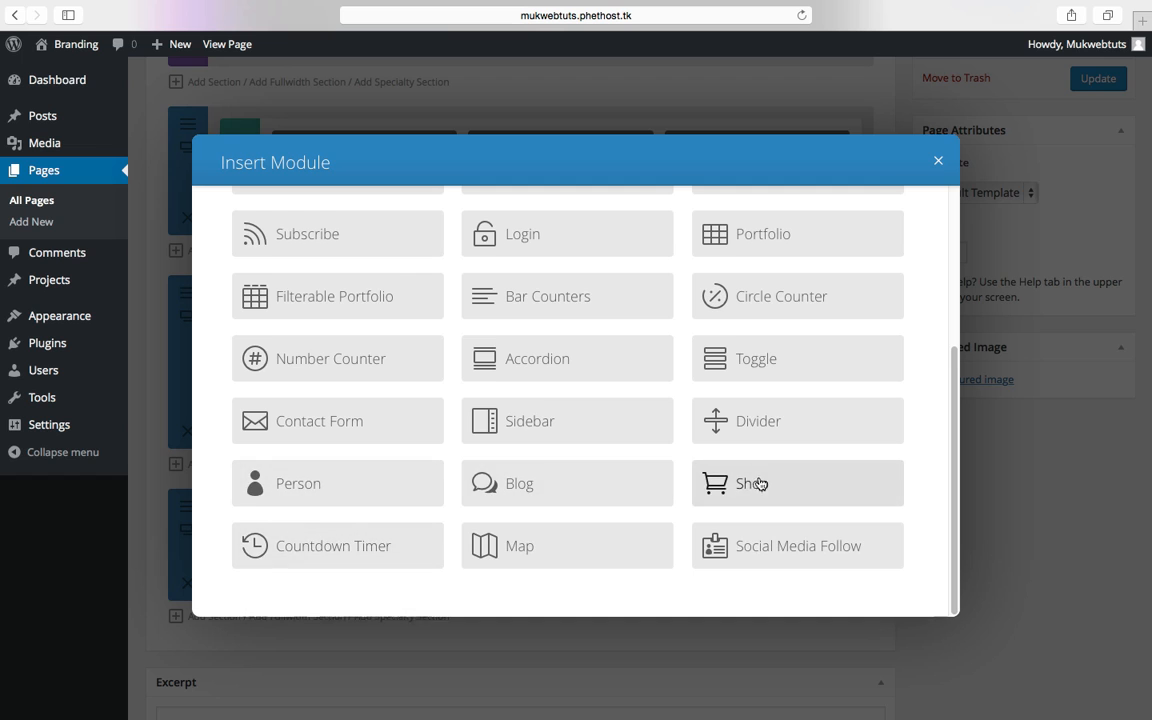
{"action": "scroll", "coordinate": [690, 470], "scroll_direction": "up", "scroll_amount": 1}
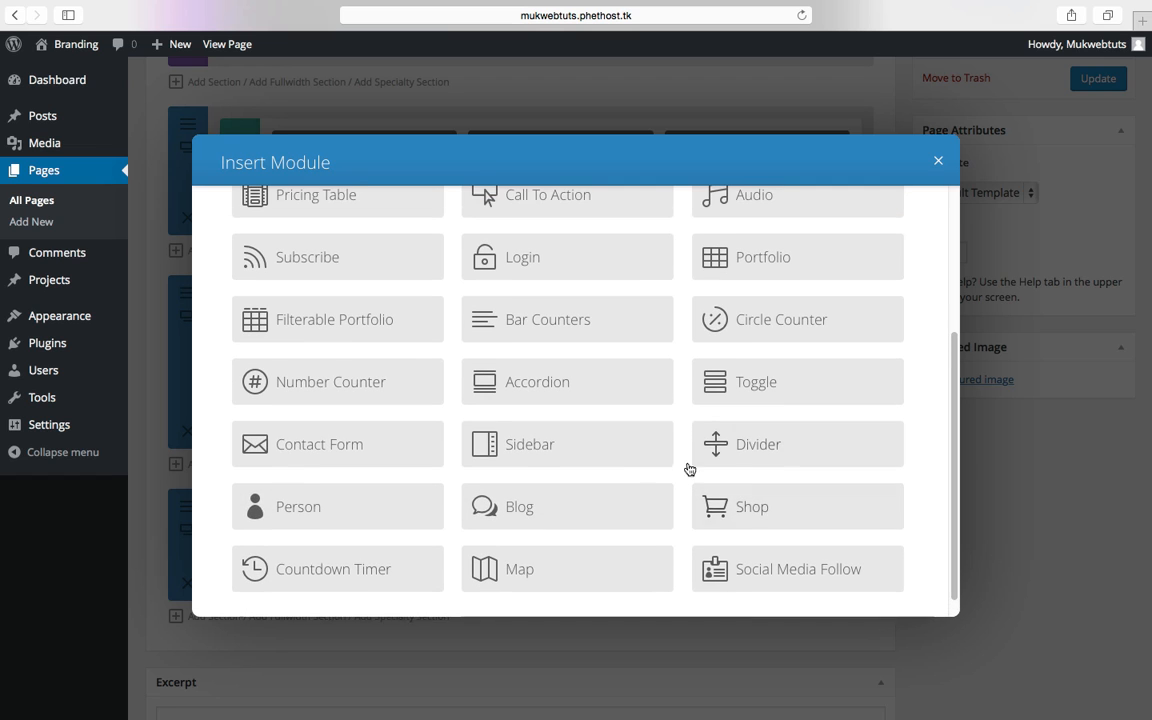
{"action": "left_click", "coordinate": [541, 321]}
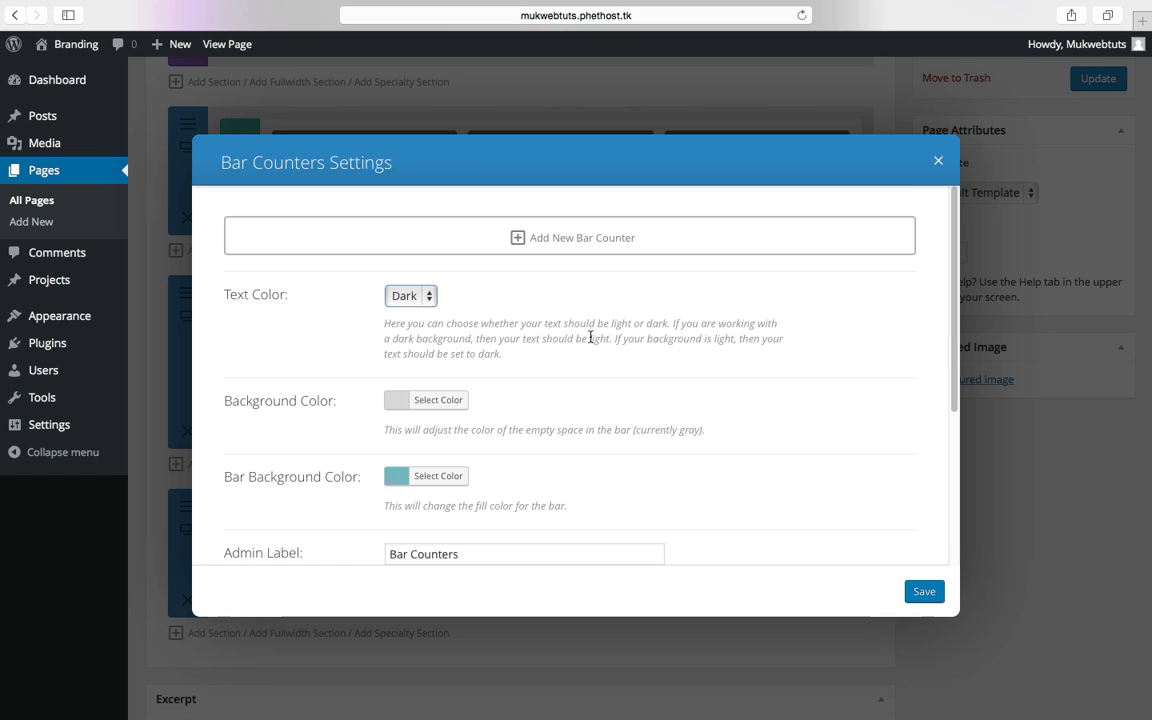
Step: Add a 'Graphics Design' bar at 80 percent and save it
{"action": "left_click", "coordinate": [547, 241]}
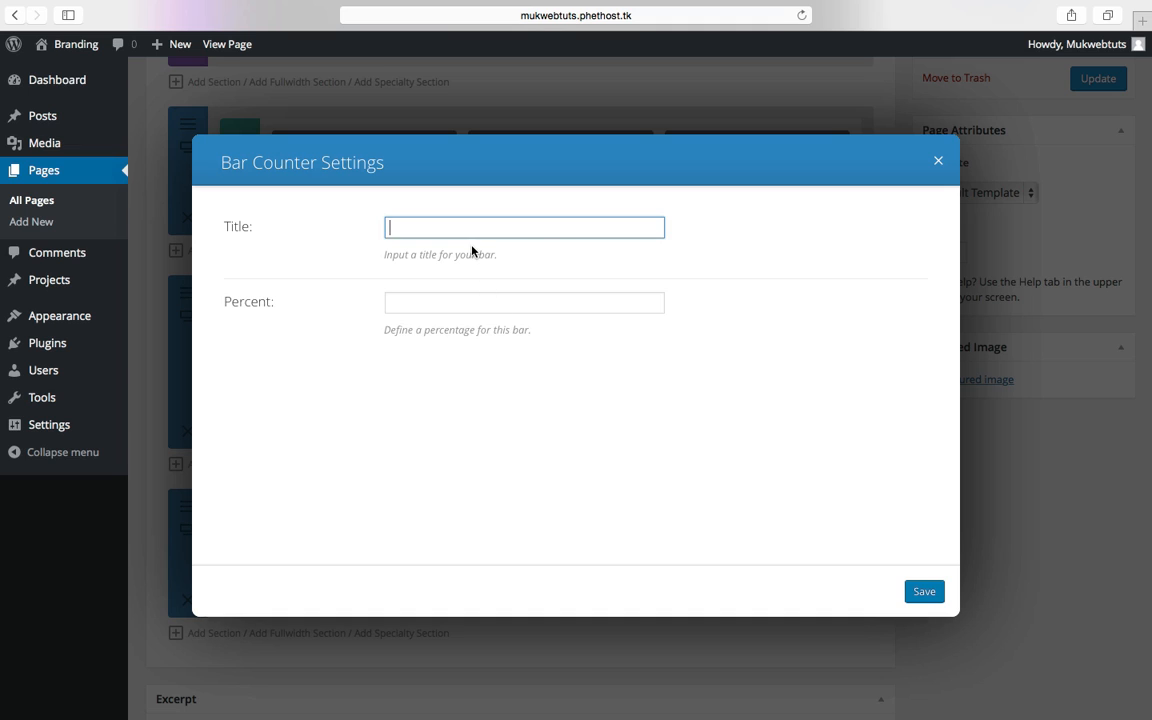
{"action": "type", "text": "Gr"}
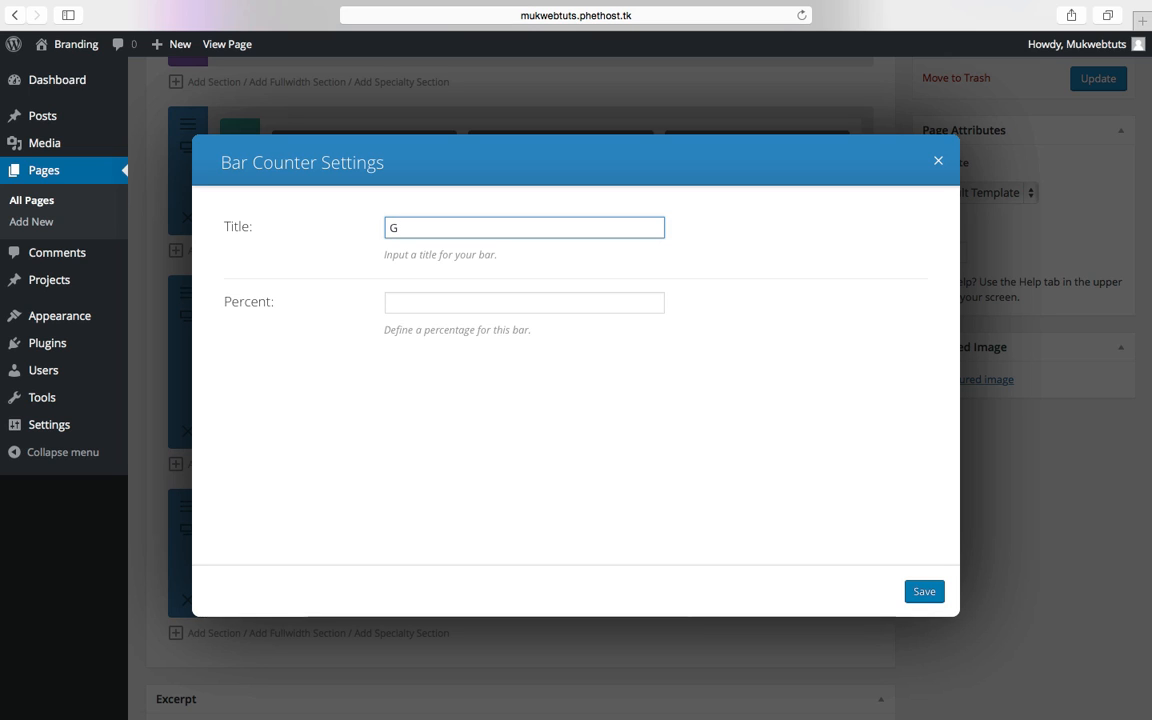
{"action": "type", "text": "R"}
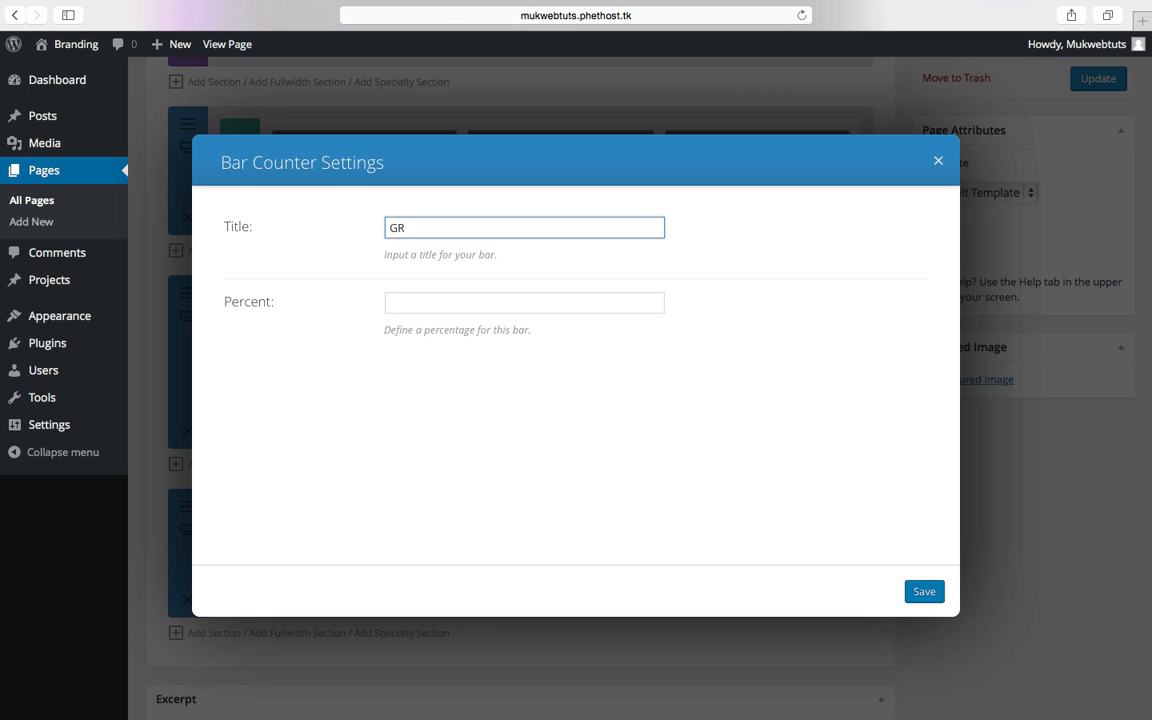
{"action": "type", "text": "aphics Des"}
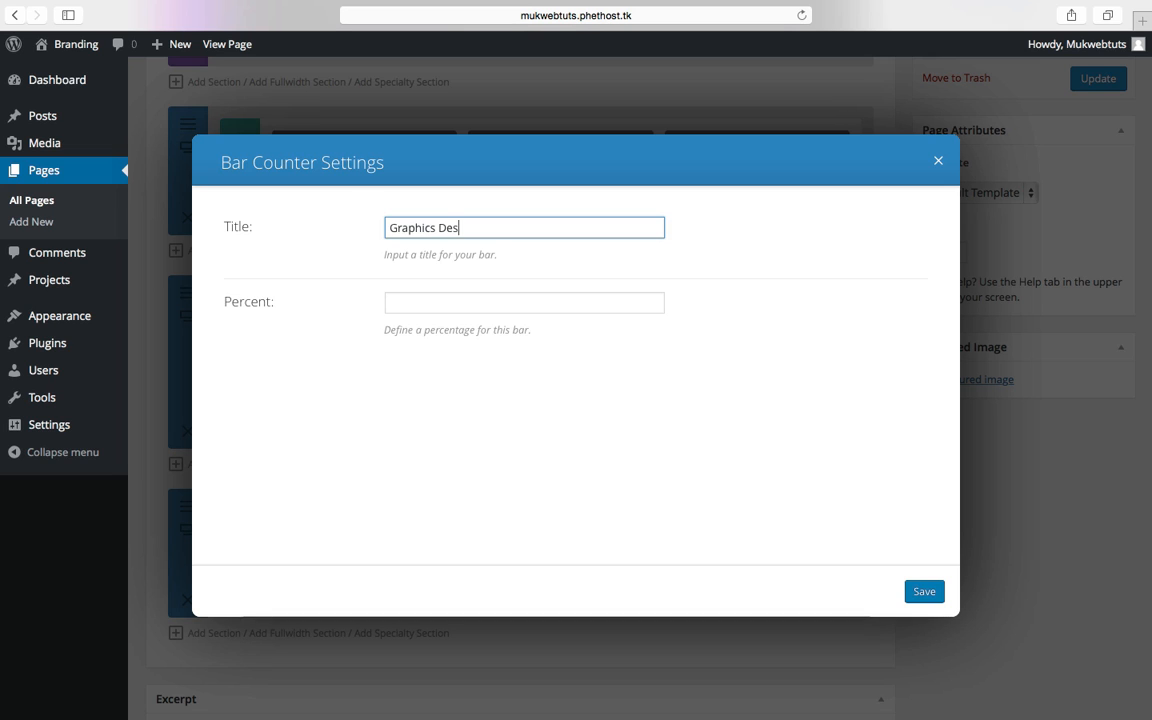
{"action": "type", "text": "ign"}
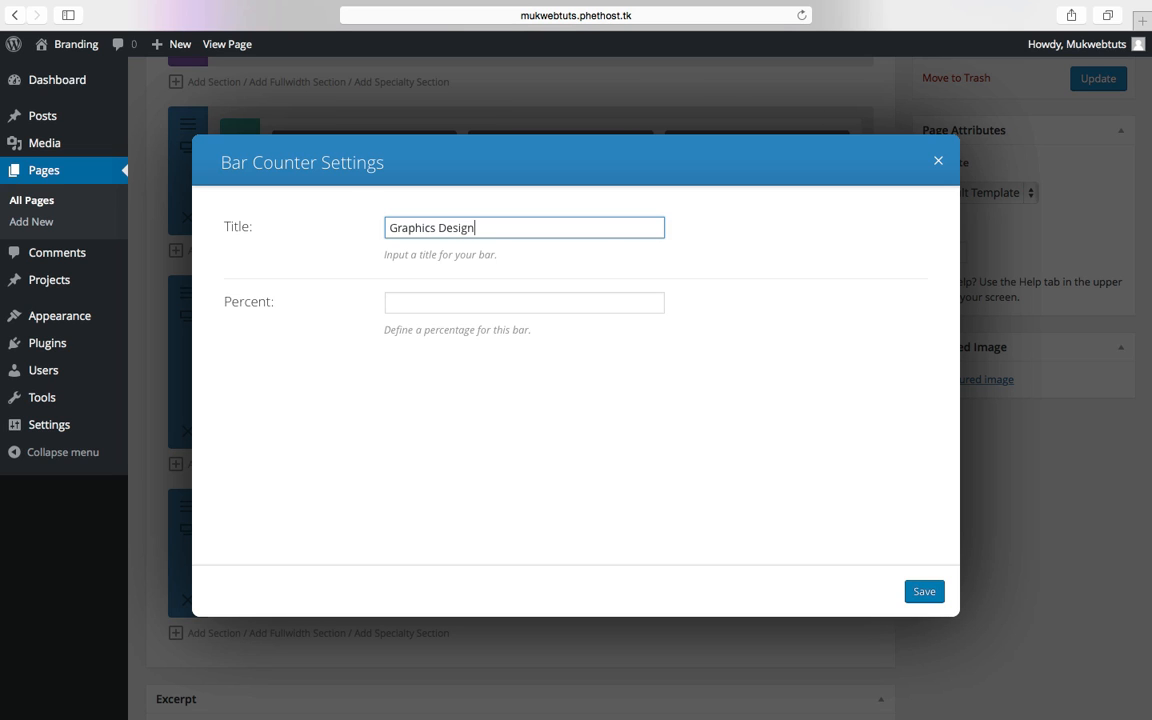
{"action": "left_click", "coordinate": [456, 301]}
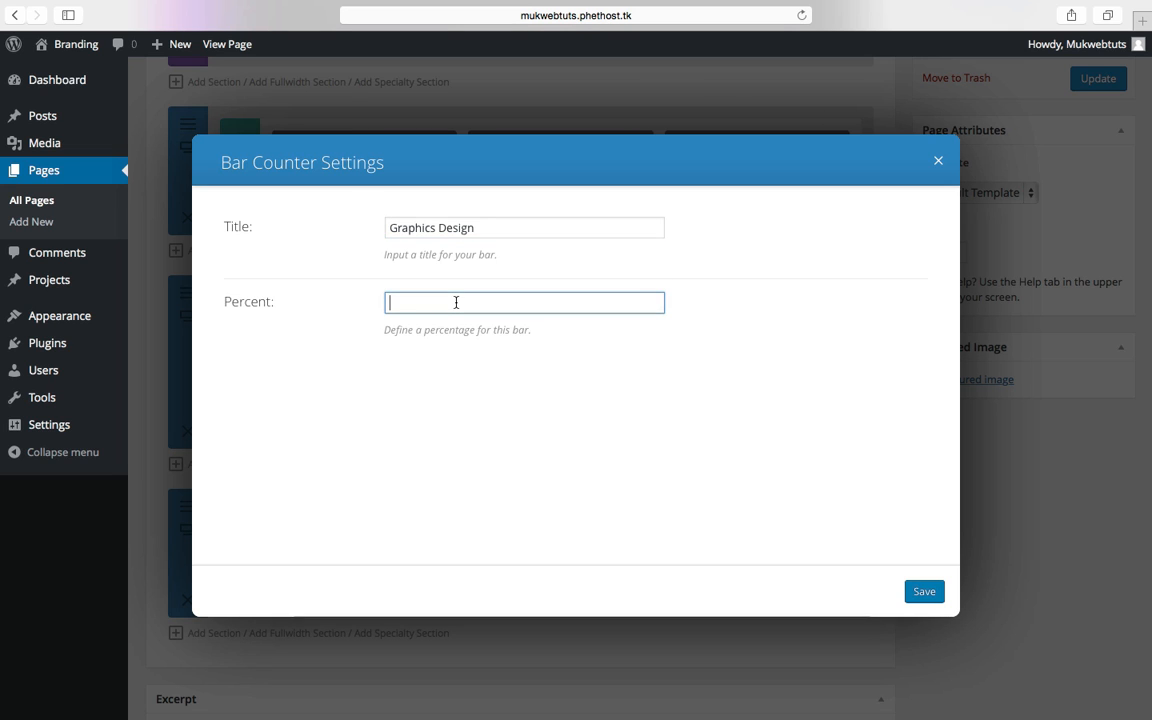
{"action": "type", "text": "8"}
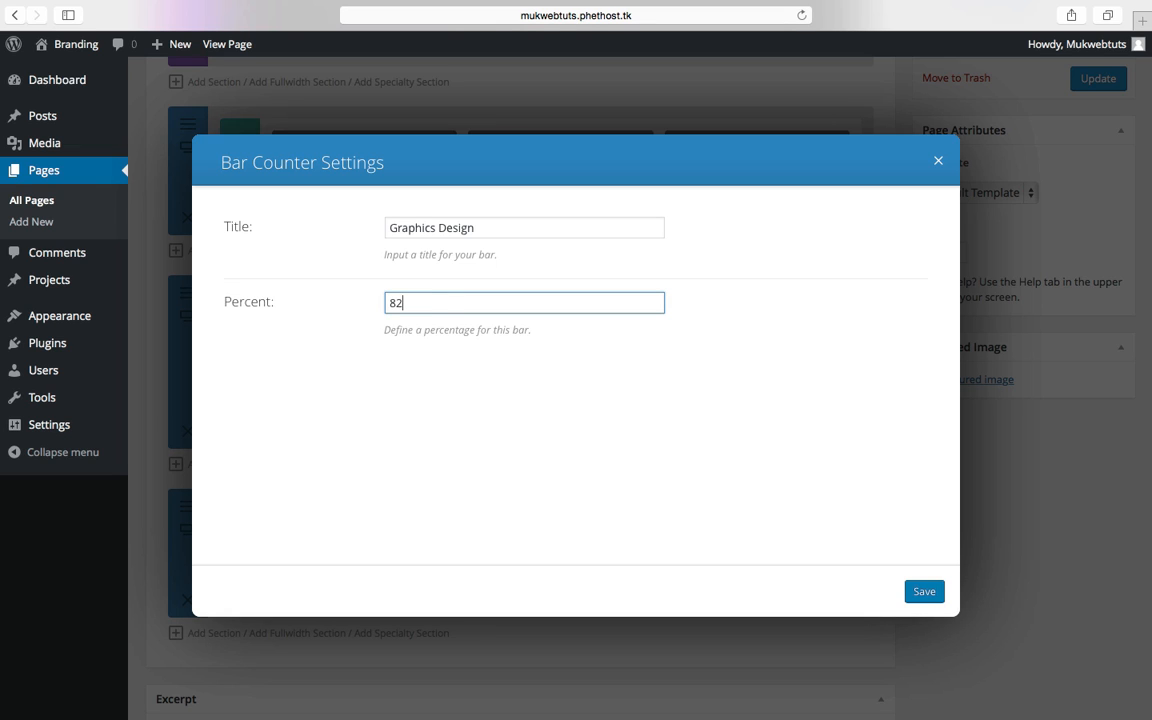
{"action": "type", "text": "2"}
{"action": "double_click", "coordinate": [413, 300]}
{"action": "type", "text": "80"}
{"action": "left_click", "coordinate": [918, 591]}
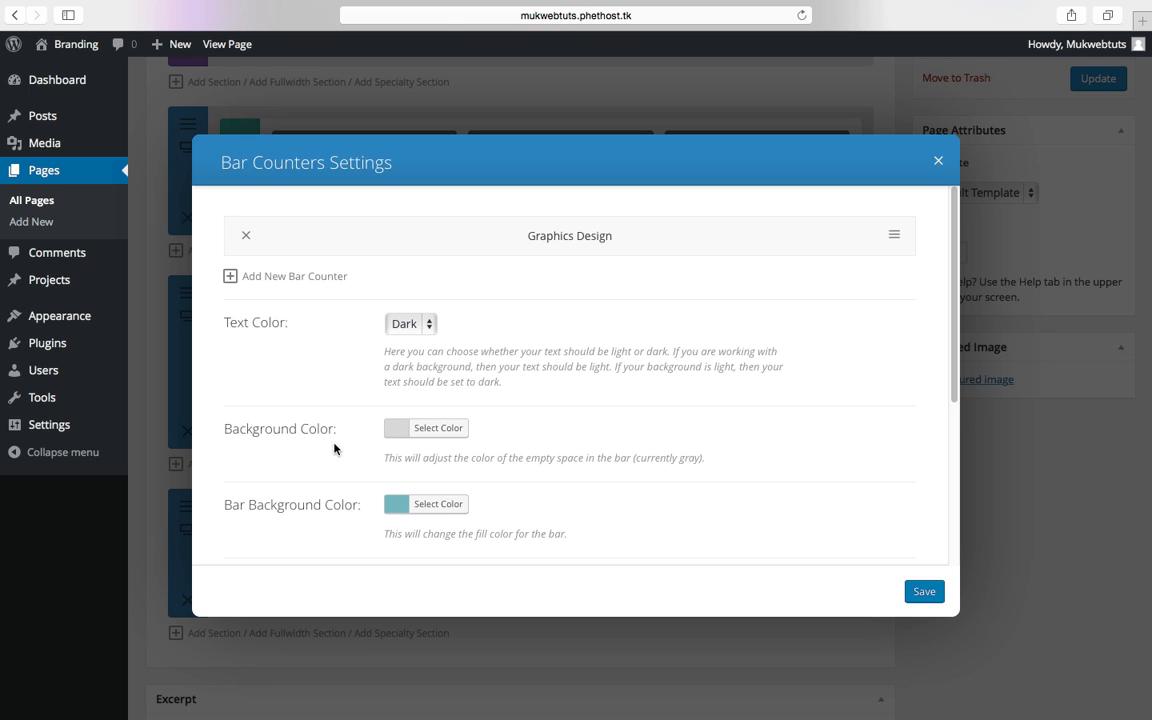
{"action": "scroll", "coordinate": [470, 510], "scroll_direction": "down", "scroll_amount": 2}
{"action": "scroll", "coordinate": [476, 514], "scroll_direction": "up", "scroll_amount": 3}
Step: Add a 'Social Marketing' bar at 74 percent and save it
{"action": "left_click", "coordinate": [296, 277]}
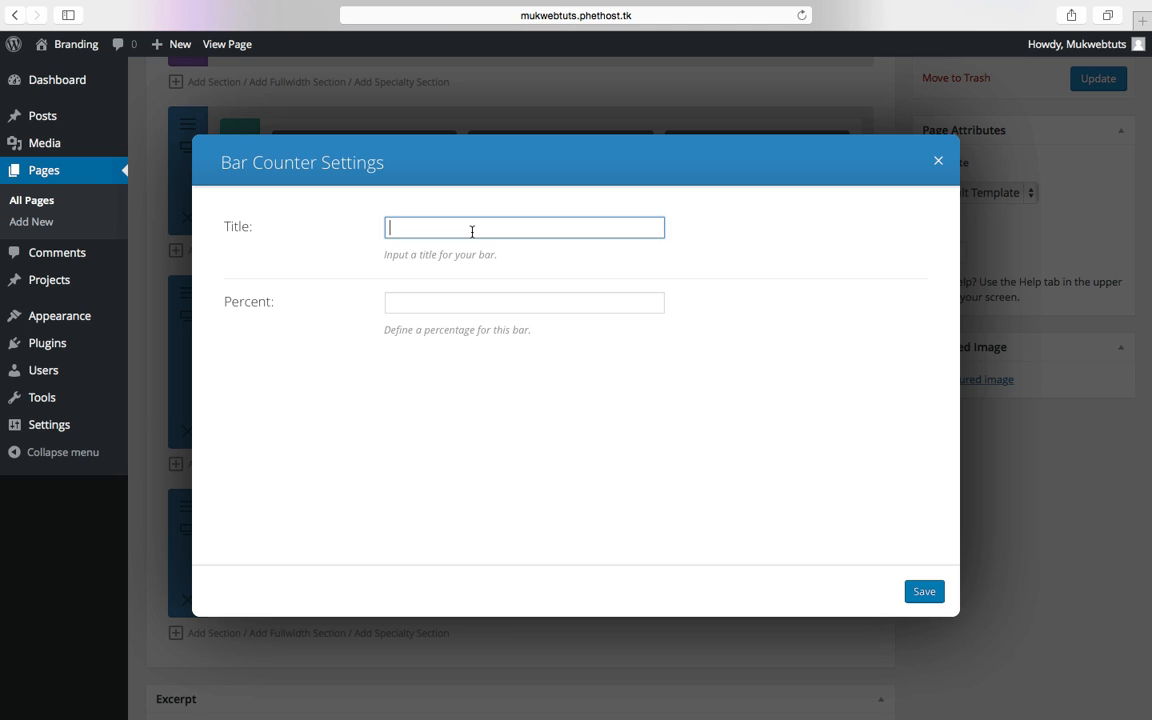
{"action": "type", "text": "Social Marketing"}
{"action": "left_click", "coordinate": [399, 309]}
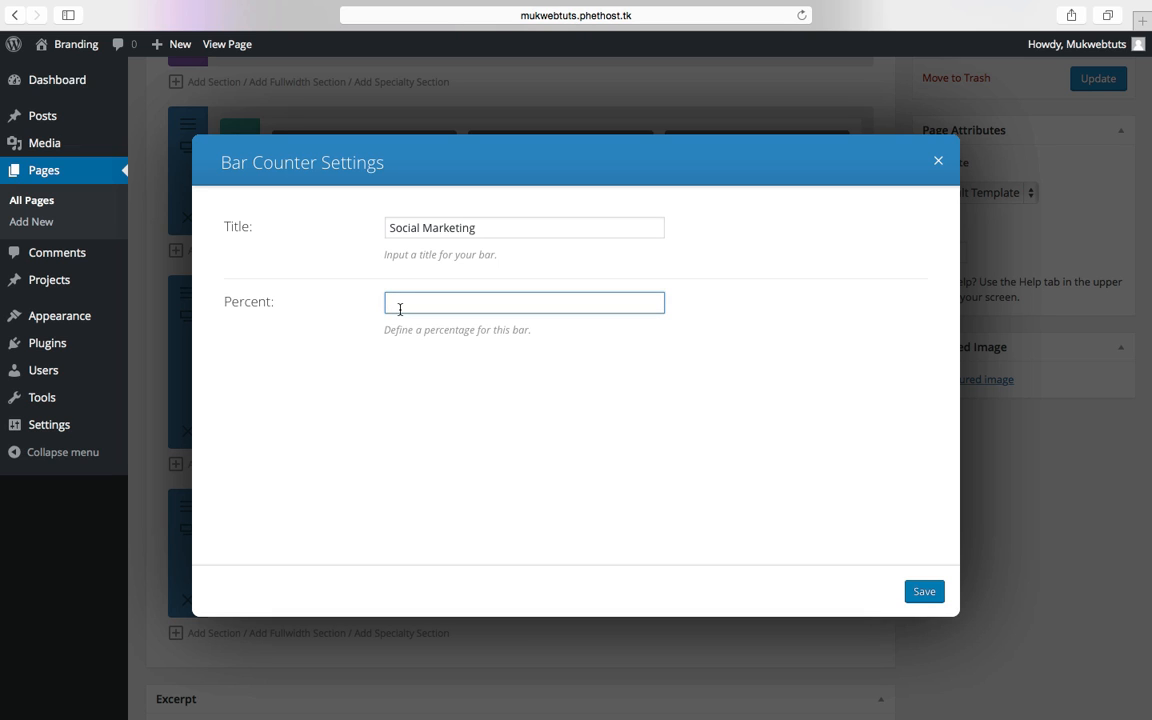
{"action": "type", "text": "70"}
{"action": "key", "text": "BackSpace"}
{"action": "type", "text": "4"}
{"action": "left_click", "coordinate": [915, 592]}
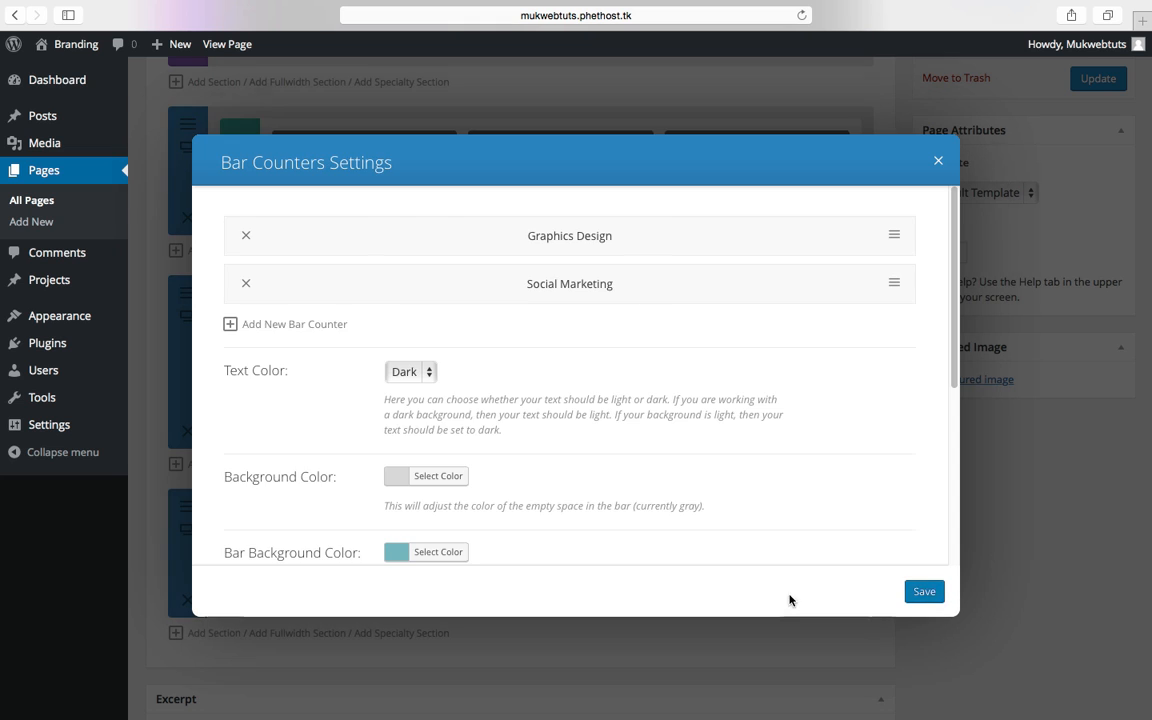
Step: Add a 'Branding' bar at 97 percent and save it
{"action": "left_click", "coordinate": [271, 331]}
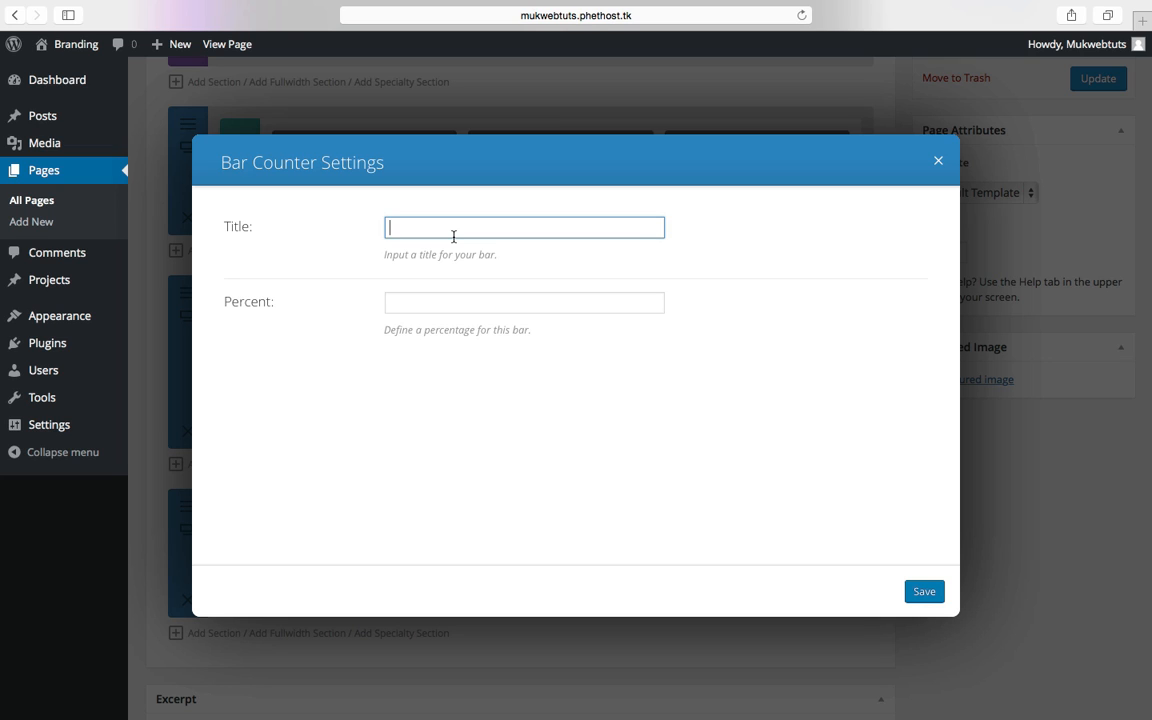
{"action": "type", "text": "Branding"}
{"action": "left_click", "coordinate": [447, 294]}
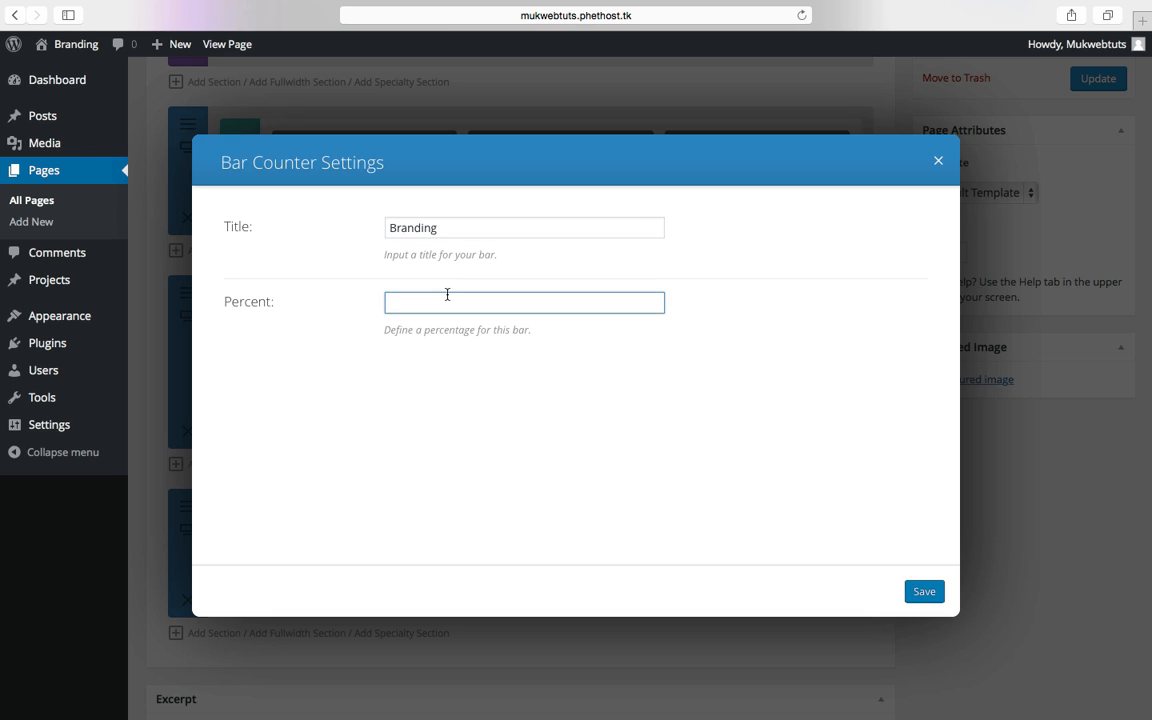
{"action": "type", "text": "(7"}
{"action": "key", "text": "BackSpace"}
{"action": "key", "text": "BackSpace"}
{"action": "type", "text": "97"}
{"action": "left_click", "coordinate": [922, 591]}
Step: Start a fourth bar titled 'SEO', ready for its percentage
{"action": "left_click", "coordinate": [256, 376]}
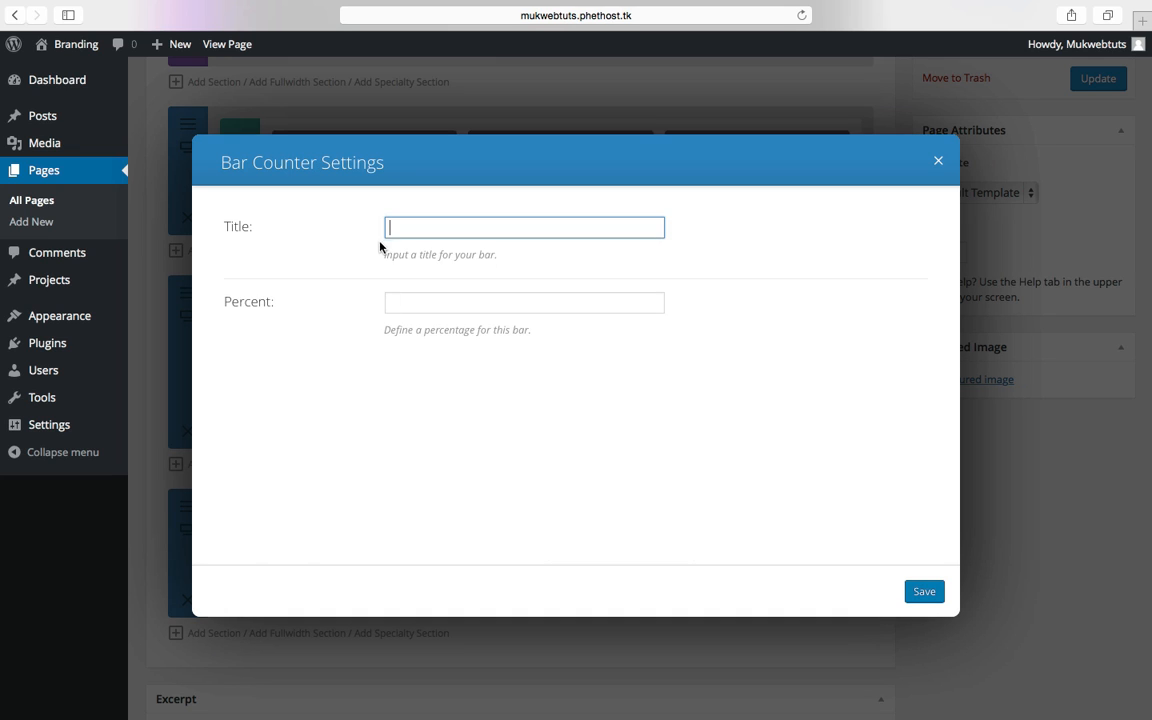
{"action": "type", "text": "Ses"}
{"action": "key", "text": "BackSpace"}
{"action": "key", "text": "BackSpace"}
{"action": "type", "text": "EO"}
{"action": "key", "text": "Tab"}
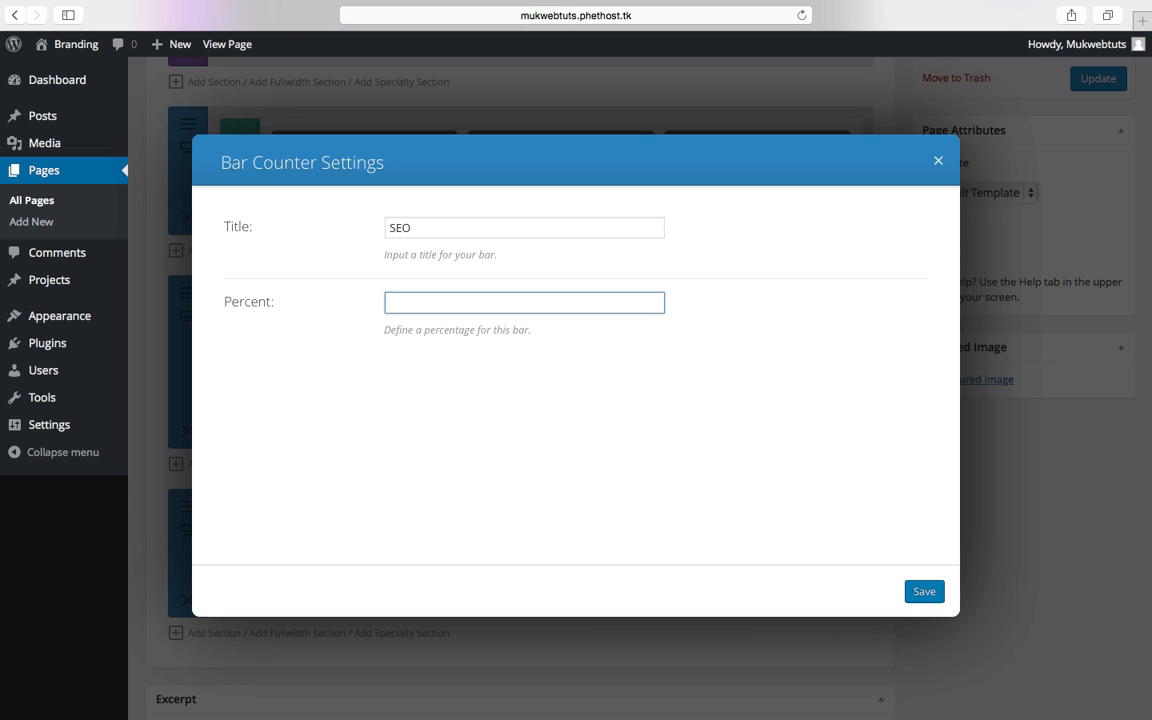
Step: Set the SEO bar to 98 percent, save it, and keep the bar text colour dark
{"action": "type", "text": "98"}
{"action": "left_click", "coordinate": [925, 591]}
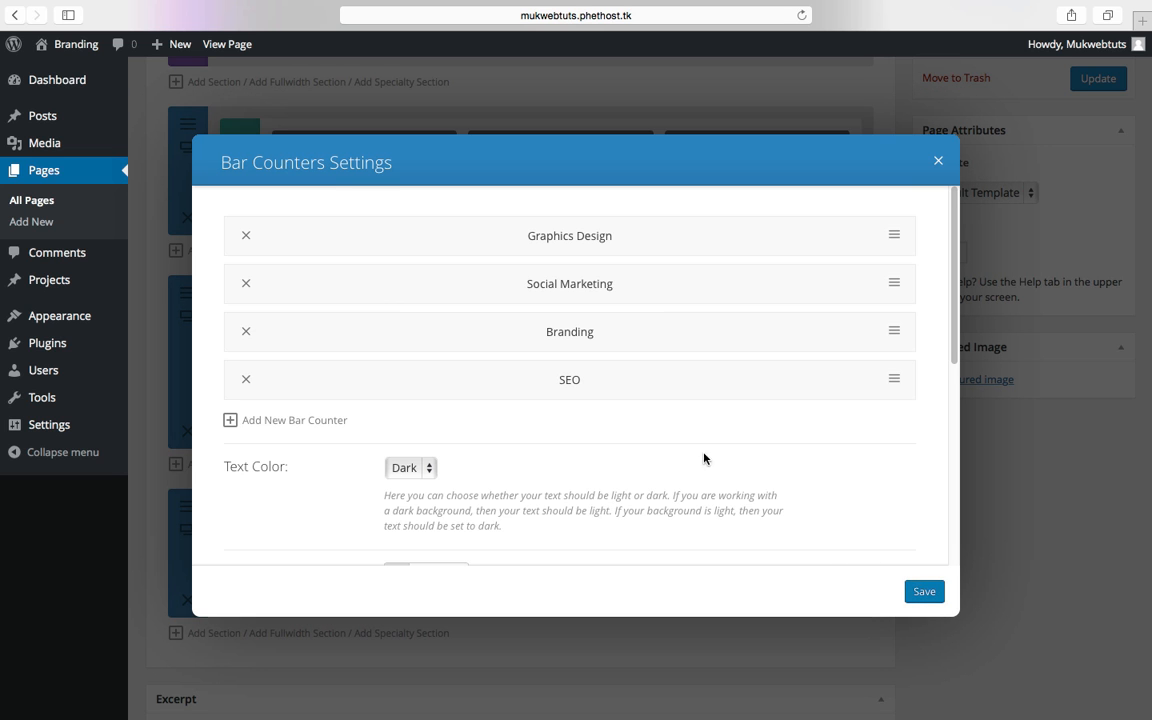
{"action": "scroll", "coordinate": [540, 338], "scroll_direction": "down", "scroll_amount": 4}
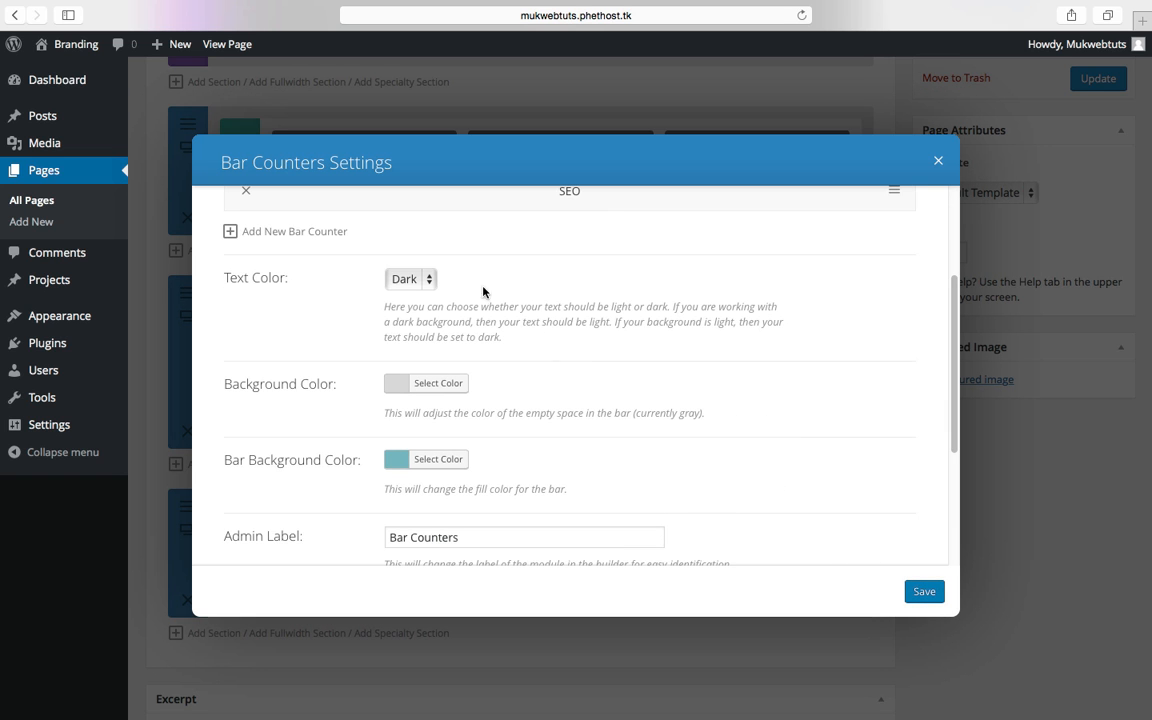
{"action": "left_click", "coordinate": [414, 284]}
{"action": "left_click", "coordinate": [413, 282]}
Step: Save the Bar Counters module, update the Home page, and view it live
{"action": "scroll", "coordinate": [607, 355], "scroll_direction": "down", "scroll_amount": 5}
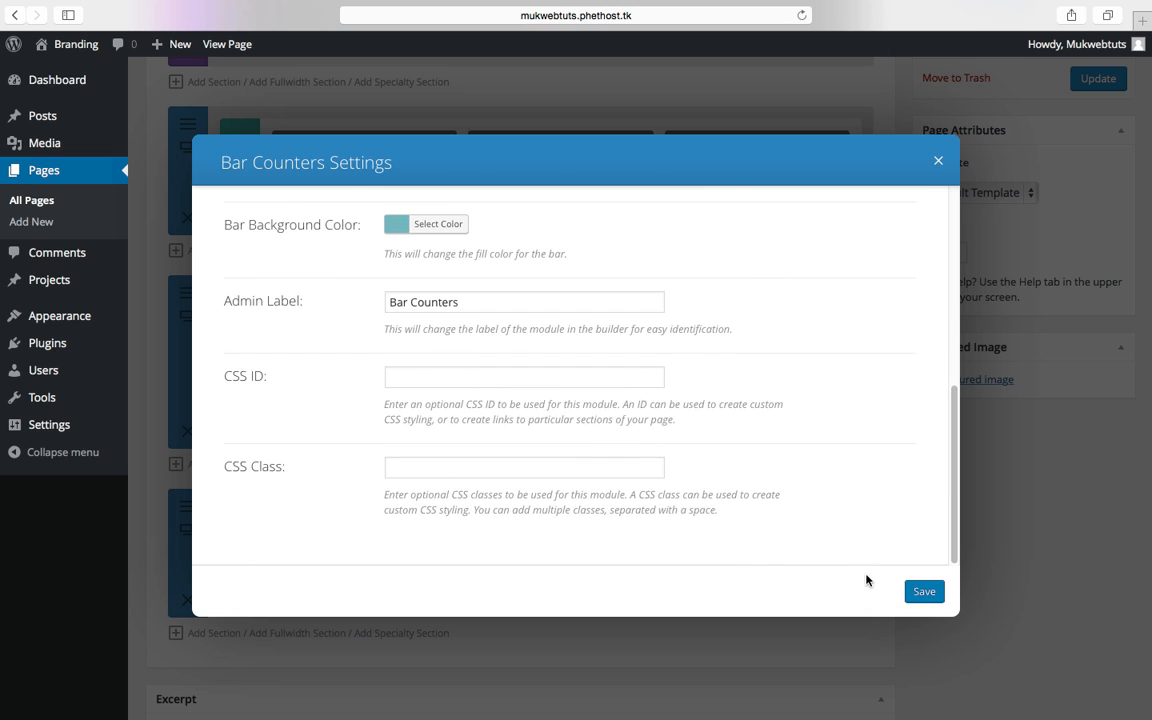
{"action": "left_click", "coordinate": [926, 592]}
{"action": "scroll", "coordinate": [796, 490], "scroll_direction": "up", "scroll_amount": 3}
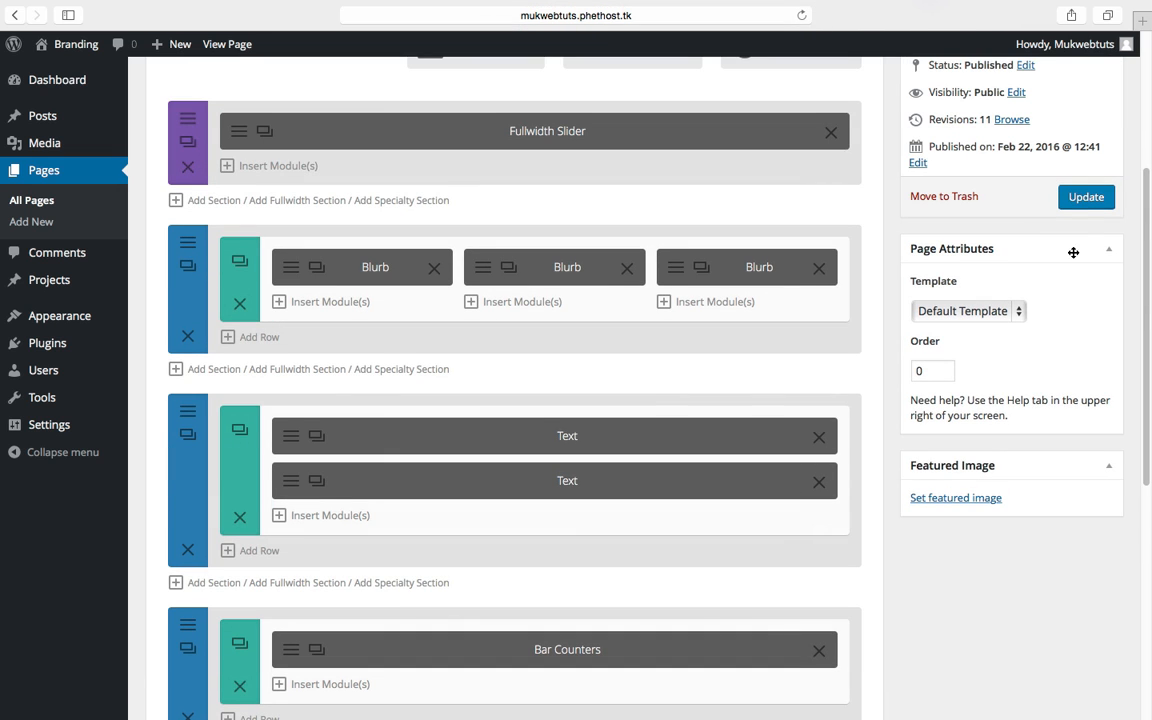
{"action": "left_click", "coordinate": [1089, 195]}
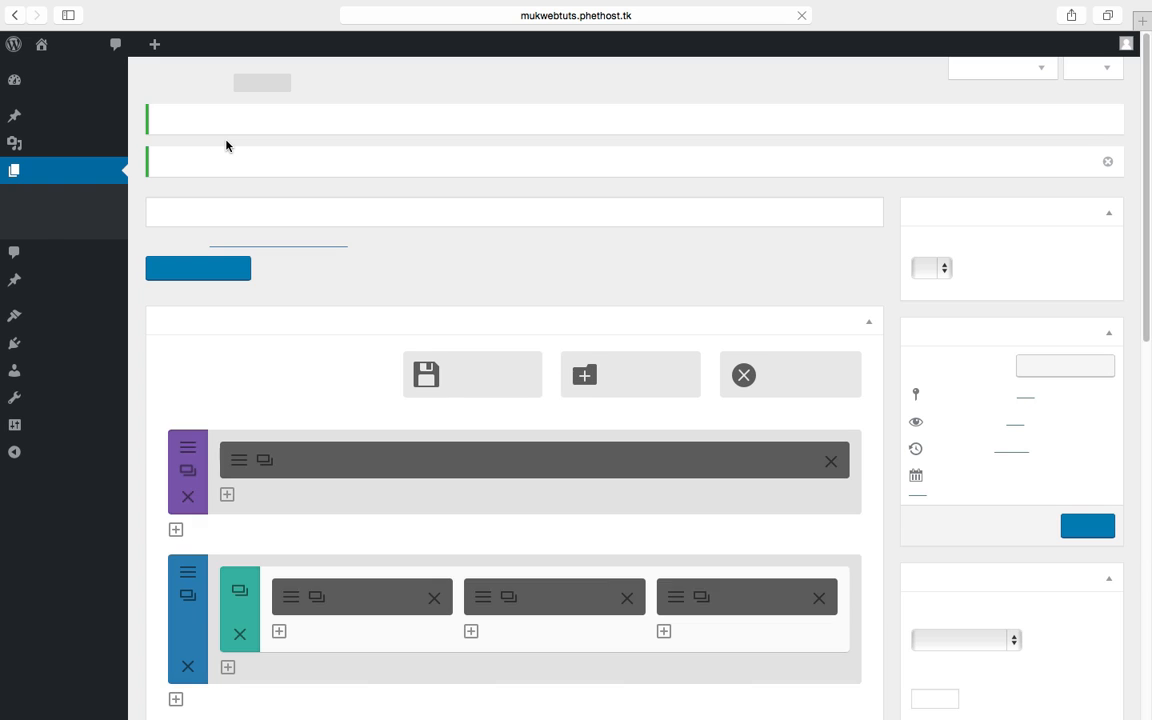
{"action": "left_click", "coordinate": [228, 44]}
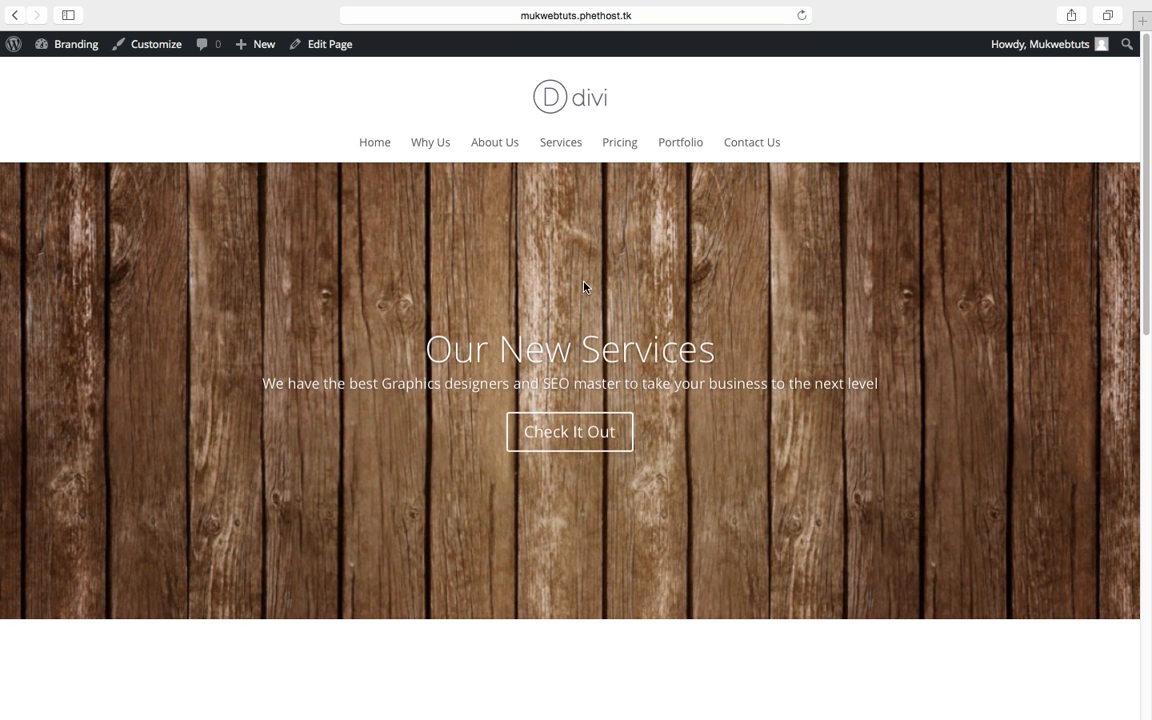
Step: Check the four skill bars (80, 74, 97, 98 percent) on the live page, then return to editing Home
{"action": "scroll", "coordinate": [562, 270], "scroll_direction": "down", "scroll_amount": 5}
{"action": "scroll", "coordinate": [562, 270], "scroll_direction": "down", "scroll_amount": 4}
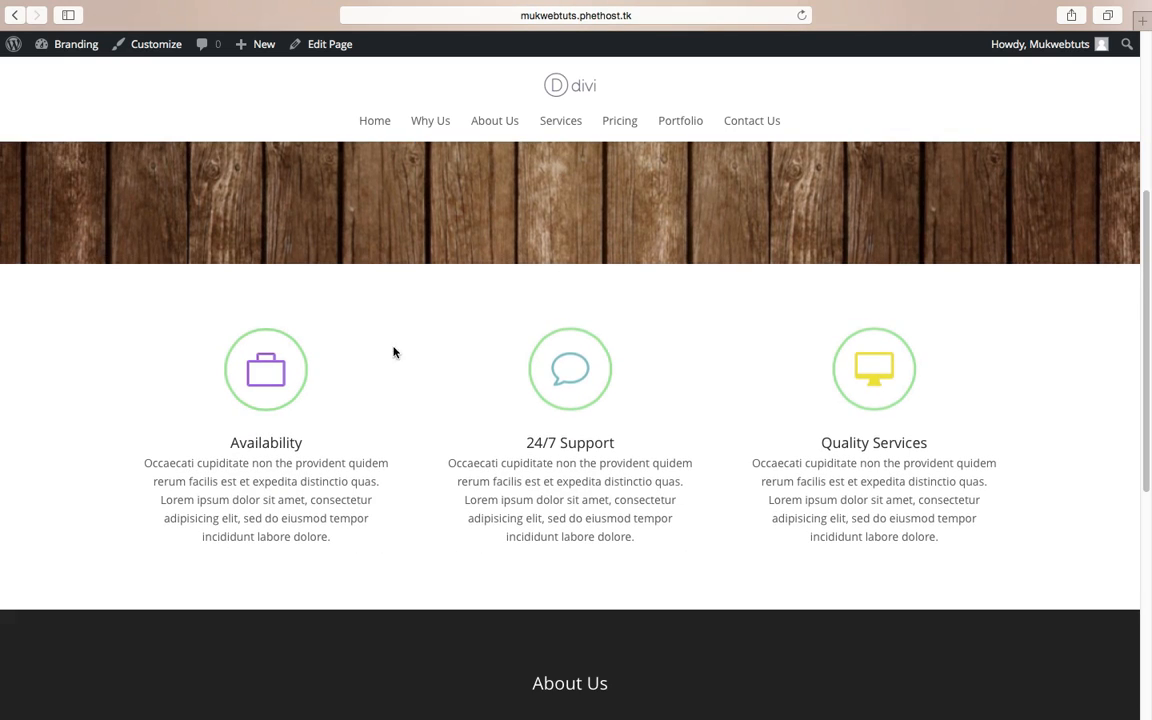
{"action": "scroll", "coordinate": [597, 360], "scroll_direction": "down", "scroll_amount": 5}
{"action": "scroll", "coordinate": [608, 382], "scroll_direction": "down", "scroll_amount": 4}
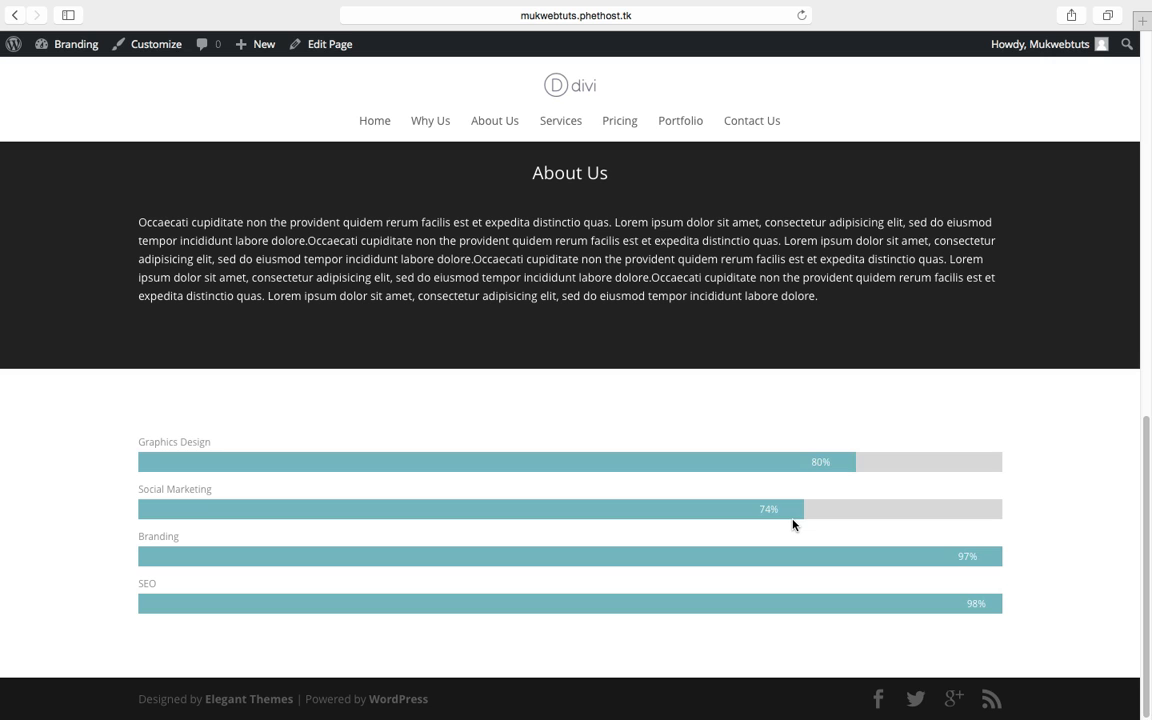
{"action": "scroll", "coordinate": [751, 525], "scroll_direction": "up", "scroll_amount": 5}
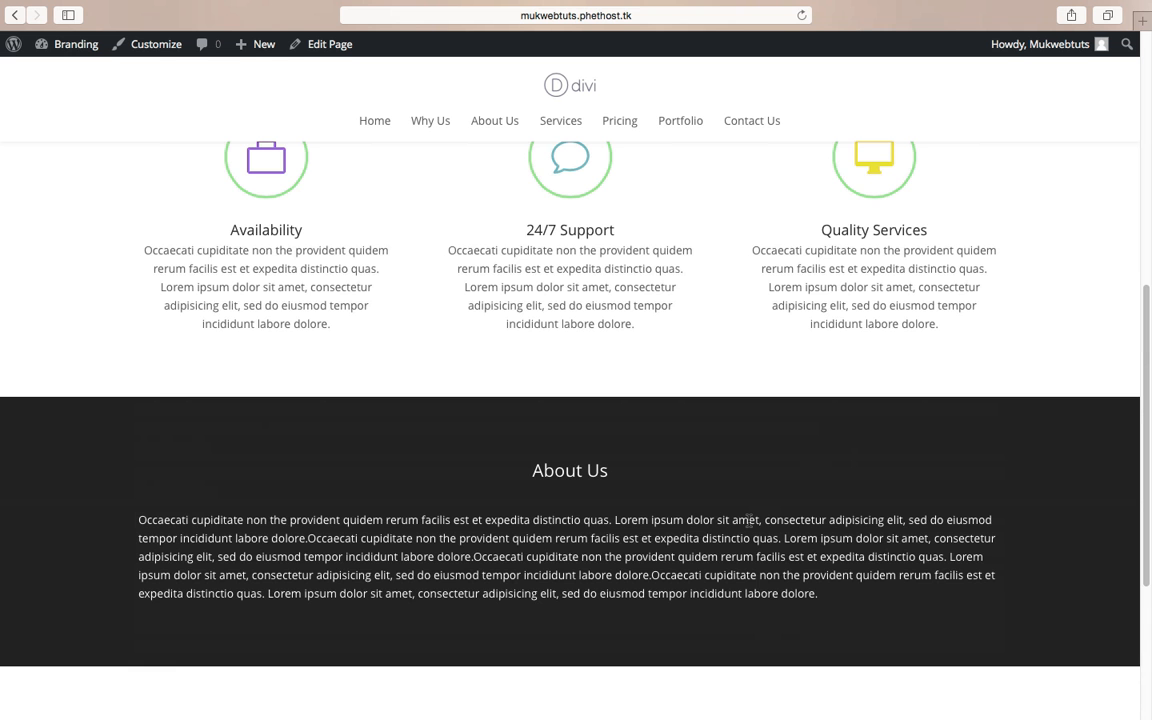
{"action": "scroll", "coordinate": [748, 522], "scroll_direction": "up", "scroll_amount": 5}
{"action": "scroll", "coordinate": [747, 525], "scroll_direction": "down", "scroll_amount": 4}
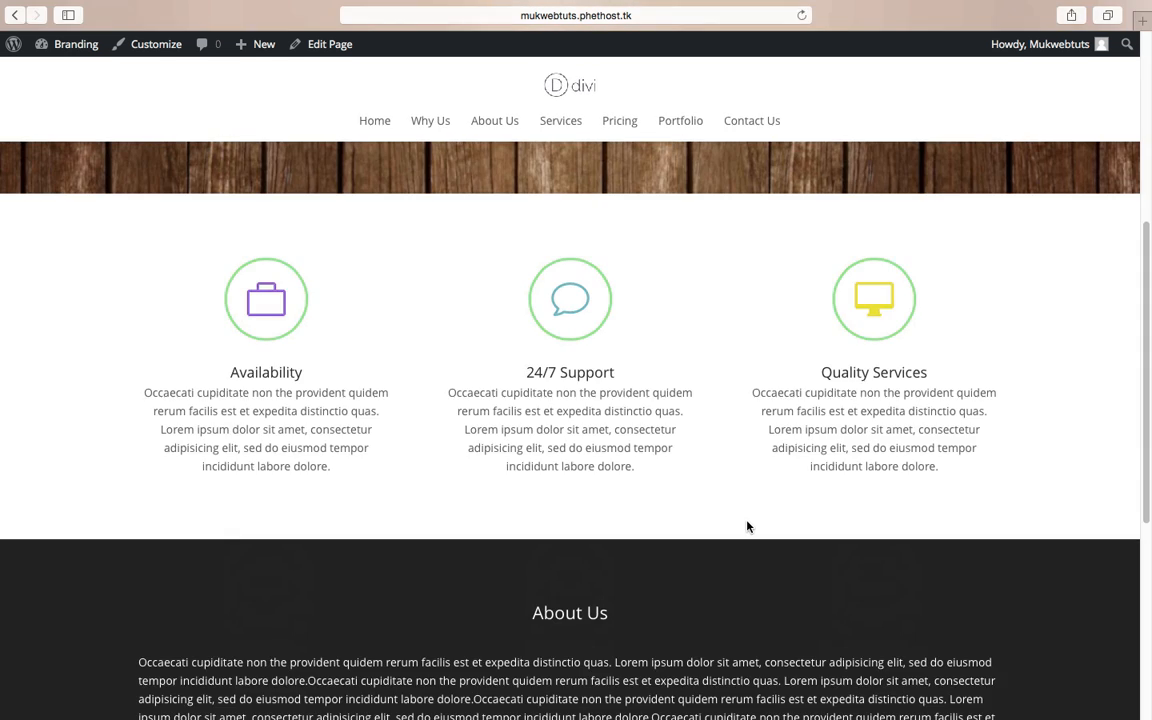
{"action": "scroll", "coordinate": [747, 526], "scroll_direction": "down", "scroll_amount": 6}
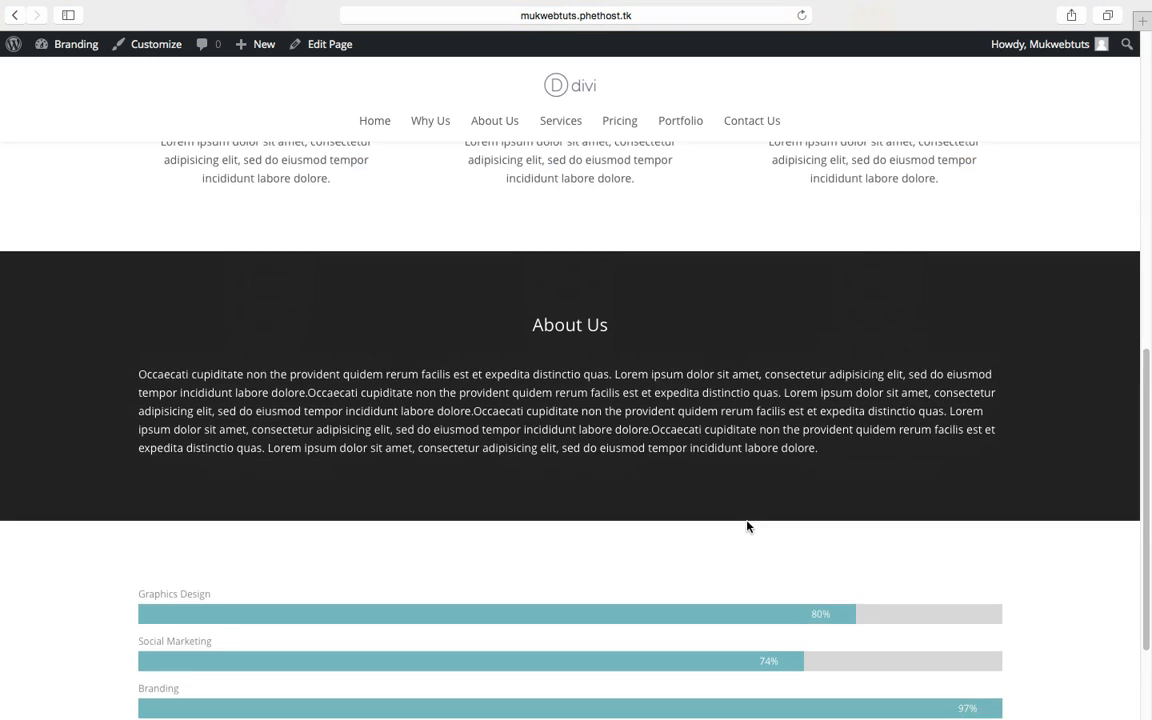
{"action": "scroll", "coordinate": [746, 527], "scroll_direction": "down", "scroll_amount": 2}
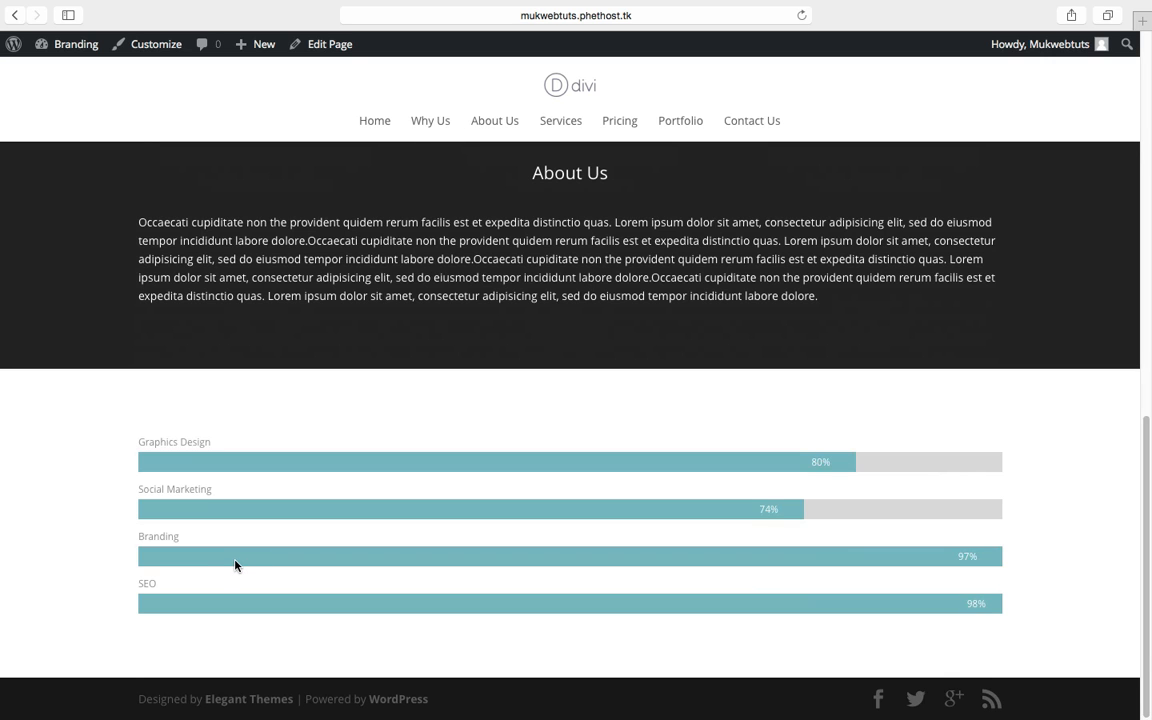
{"action": "scroll", "coordinate": [235, 565], "scroll_direction": "up", "scroll_amount": 15}
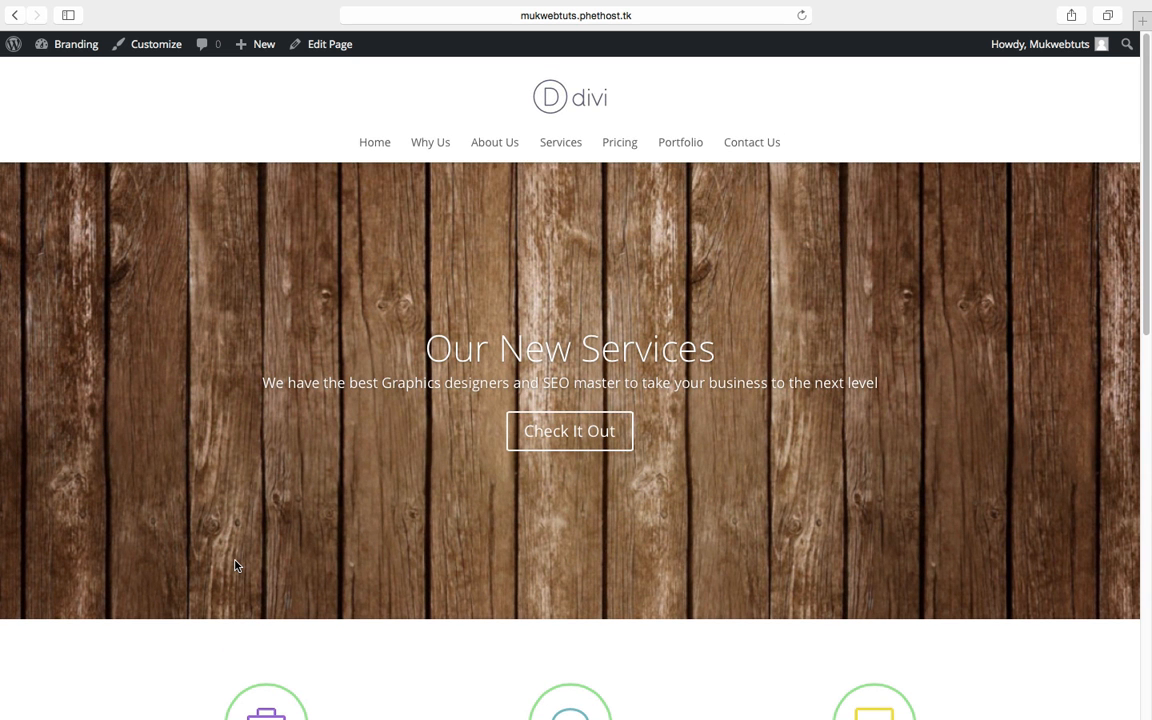
{"action": "scroll", "coordinate": [235, 565], "scroll_direction": "down", "scroll_amount": 10}
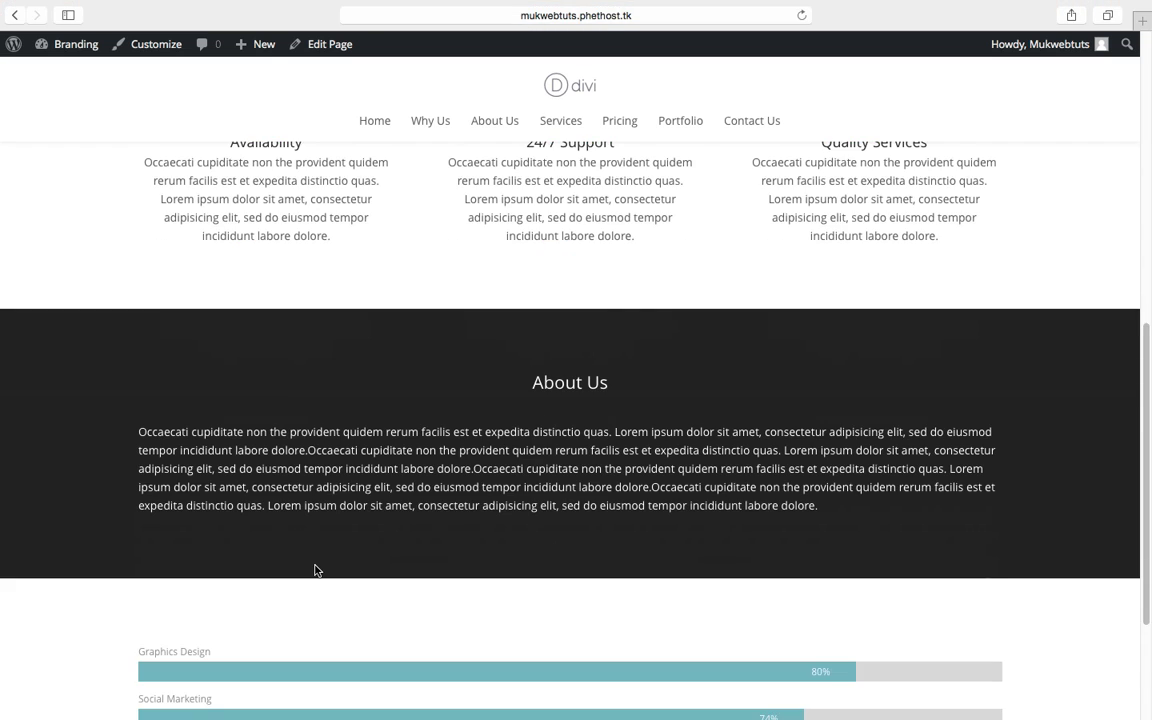
{"action": "scroll", "coordinate": [315, 570], "scroll_direction": "down", "scroll_amount": 2}
{"action": "scroll", "coordinate": [315, 570], "scroll_direction": "down", "scroll_amount": 2}
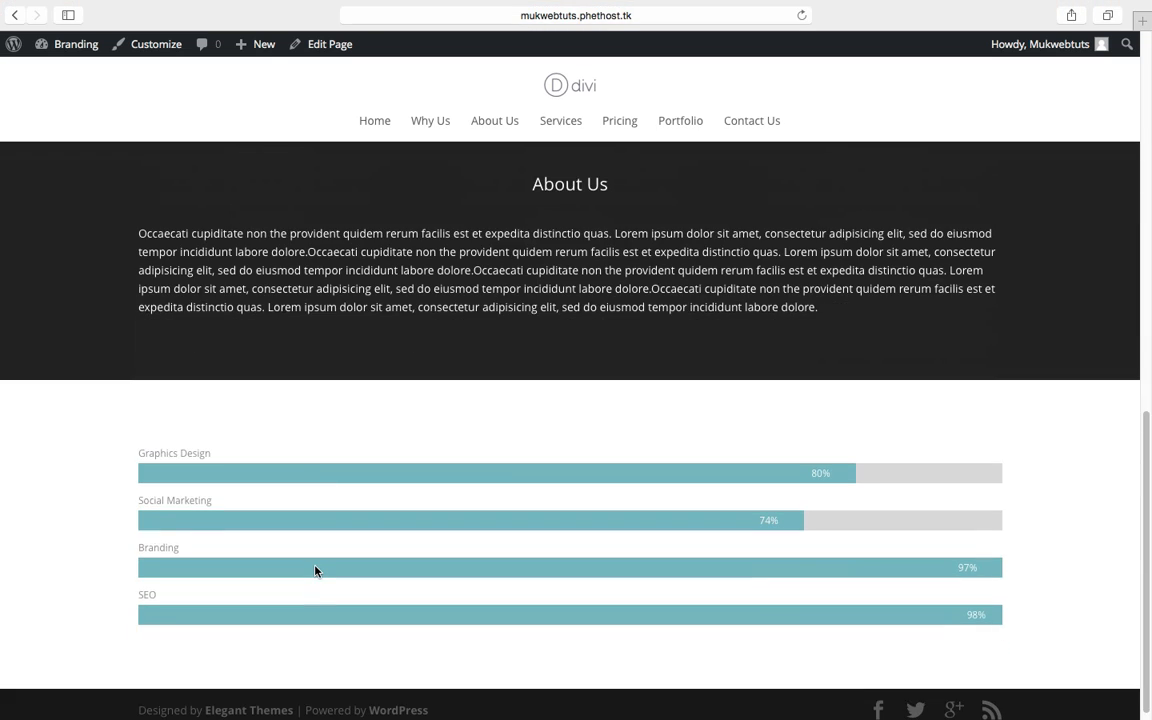
{"action": "scroll", "coordinate": [315, 570], "scroll_direction": "up", "scroll_amount": 15}
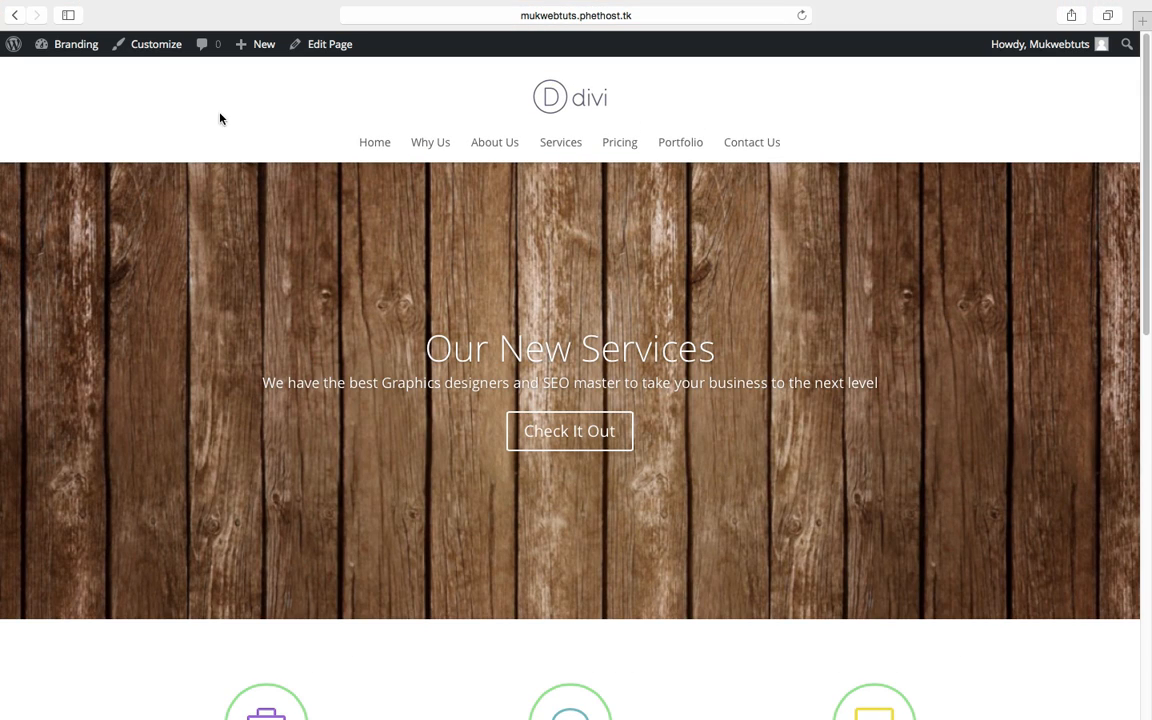
{"action": "left_click", "coordinate": [322, 46]}
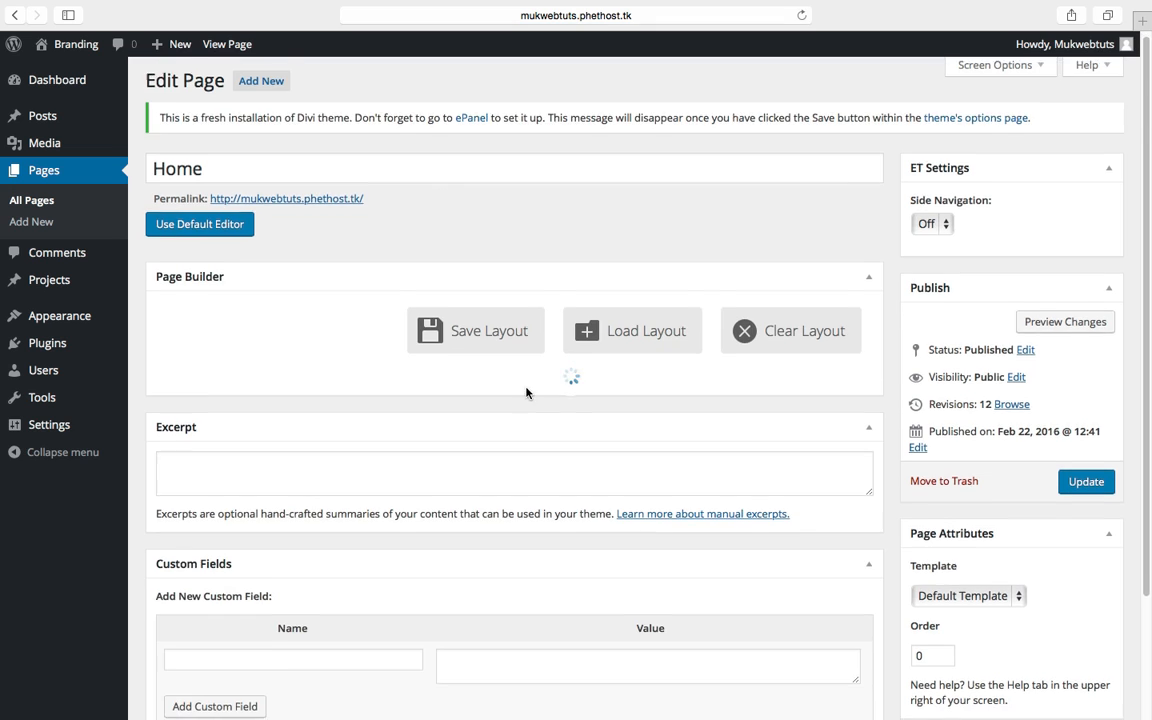
Step: Add a one-column section below Bar Counters and insert a Pricing Table module into it
{"action": "scroll", "coordinate": [432, 386], "scroll_direction": "down", "scroll_amount": 2}
{"action": "scroll", "coordinate": [368, 399], "scroll_direction": "down", "scroll_amount": 5}
{"action": "scroll", "coordinate": [368, 399], "scroll_direction": "down", "scroll_amount": 4}
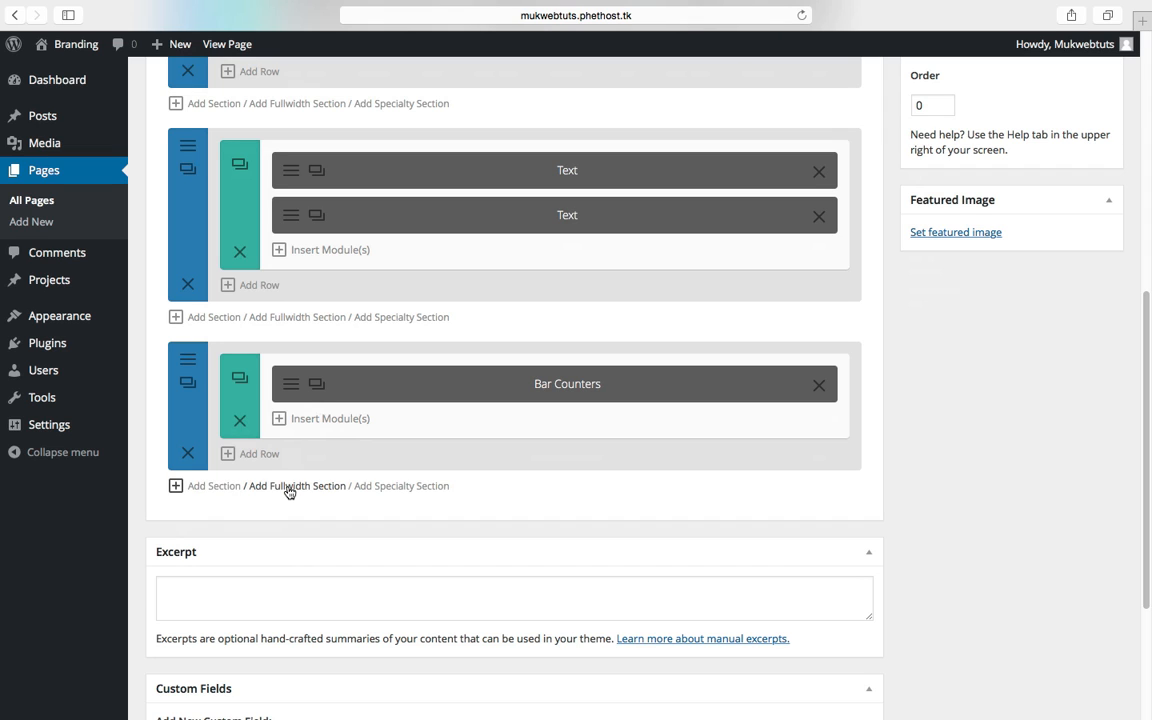
{"action": "left_click", "coordinate": [205, 487]}
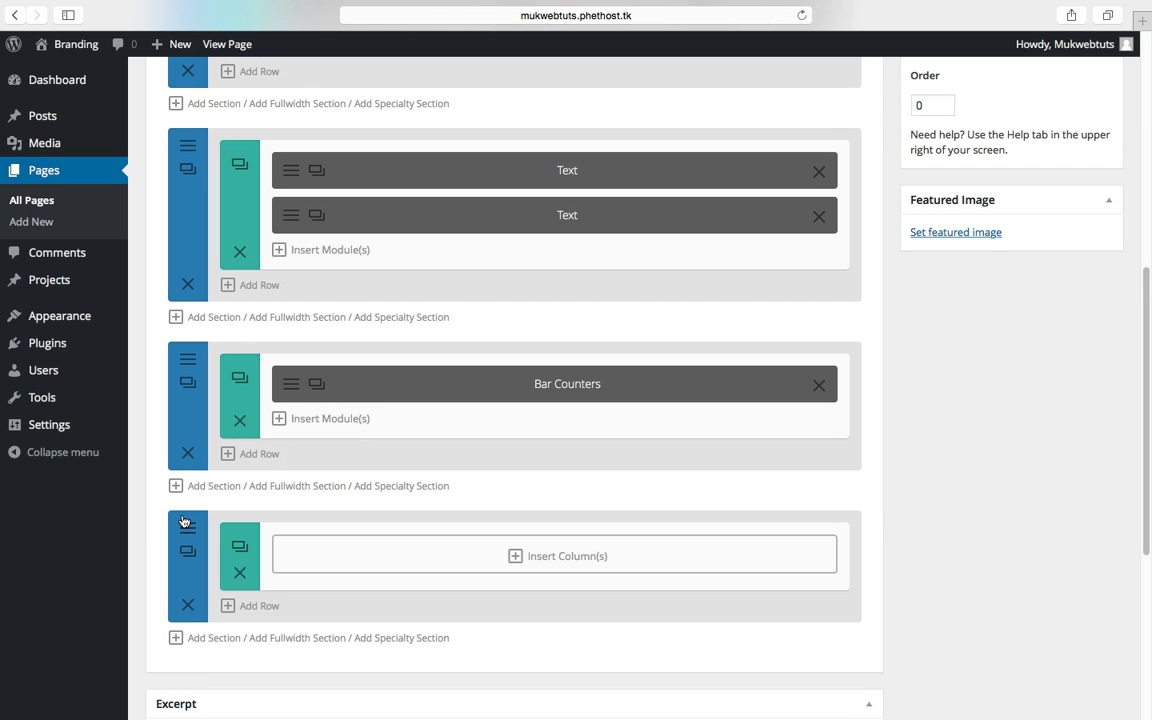
{"action": "left_click", "coordinate": [450, 562]}
{"action": "left_click", "coordinate": [311, 254]}
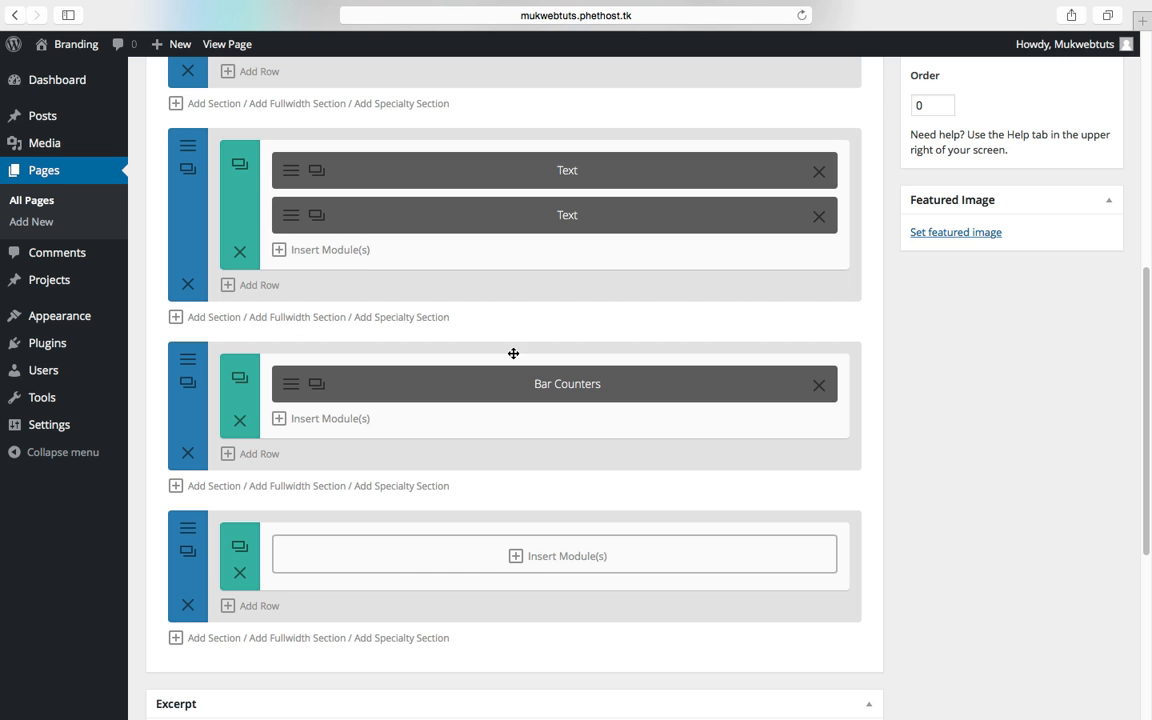
{"action": "left_click", "coordinate": [440, 563]}
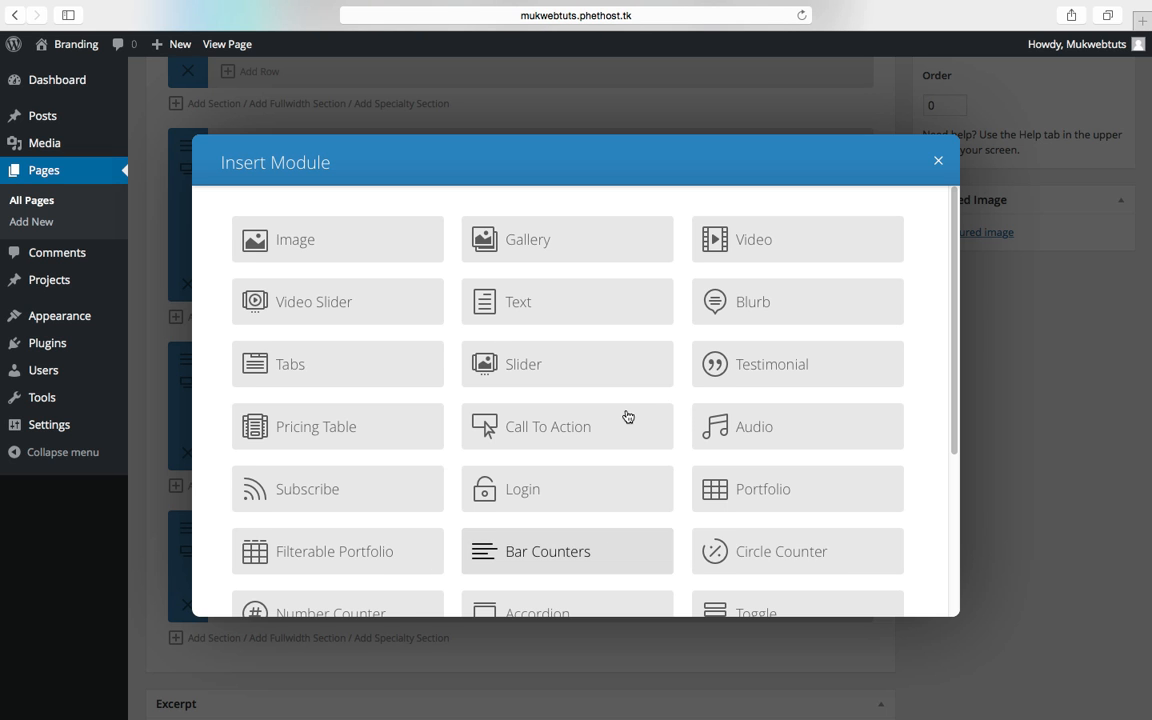
{"action": "scroll", "coordinate": [548, 350], "scroll_direction": "down", "scroll_amount": 1}
{"action": "scroll", "coordinate": [298, 350], "scroll_direction": "down", "scroll_amount": 1}
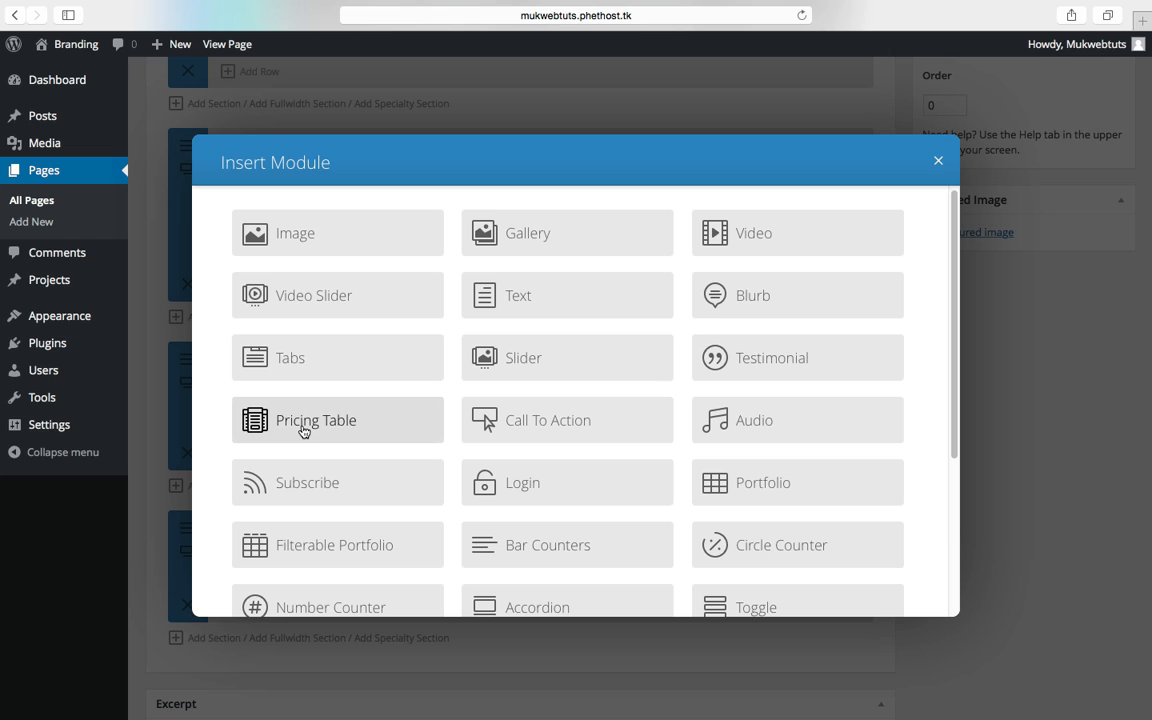
{"action": "left_click", "coordinate": [303, 427]}
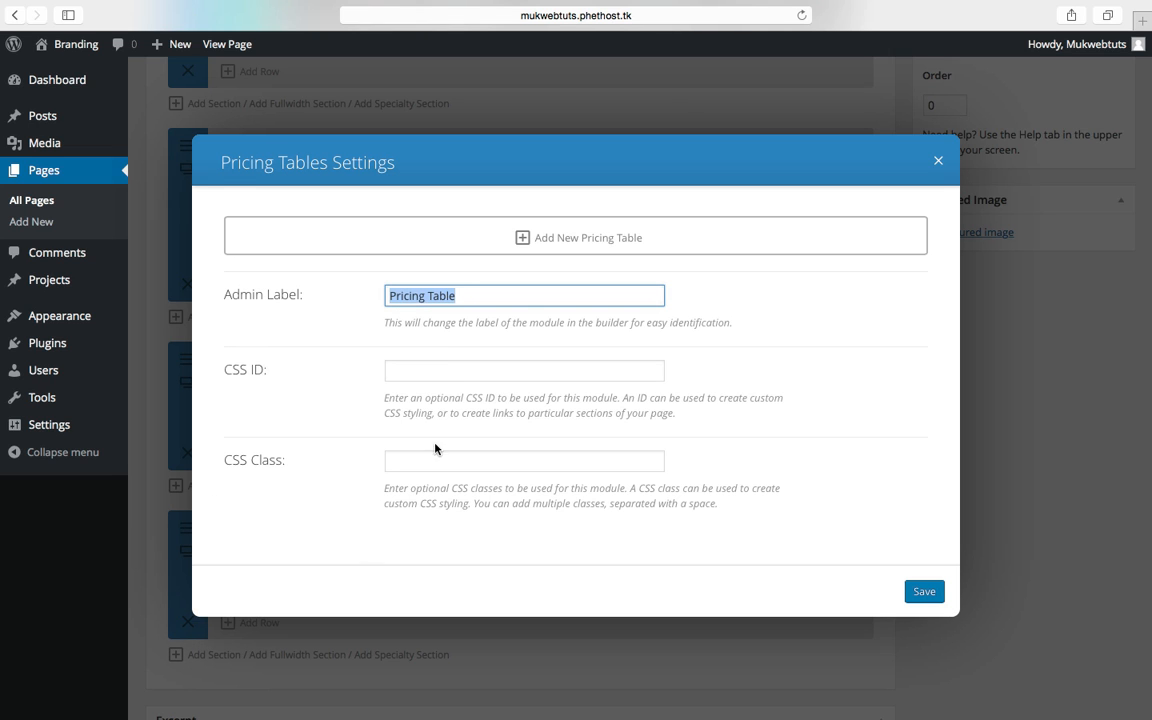
Step: Add a new non-featured pricing table titled 'Starts'
{"action": "left_click", "coordinate": [566, 235]}
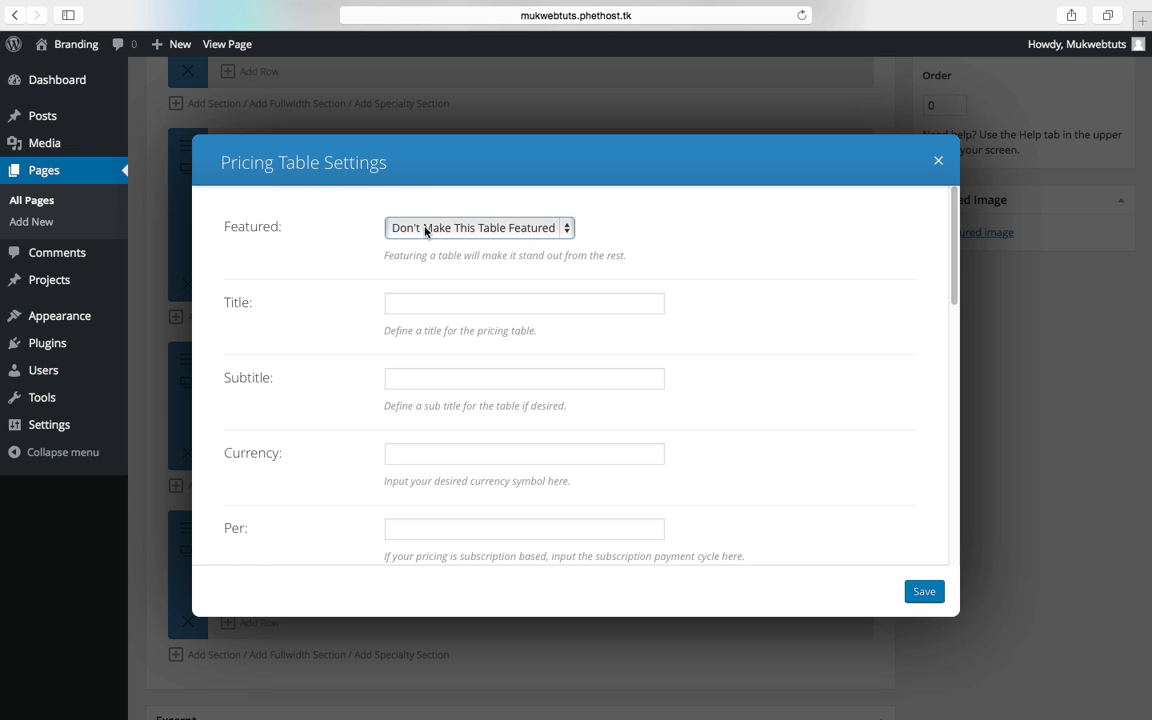
{"action": "left_click", "coordinate": [464, 230]}
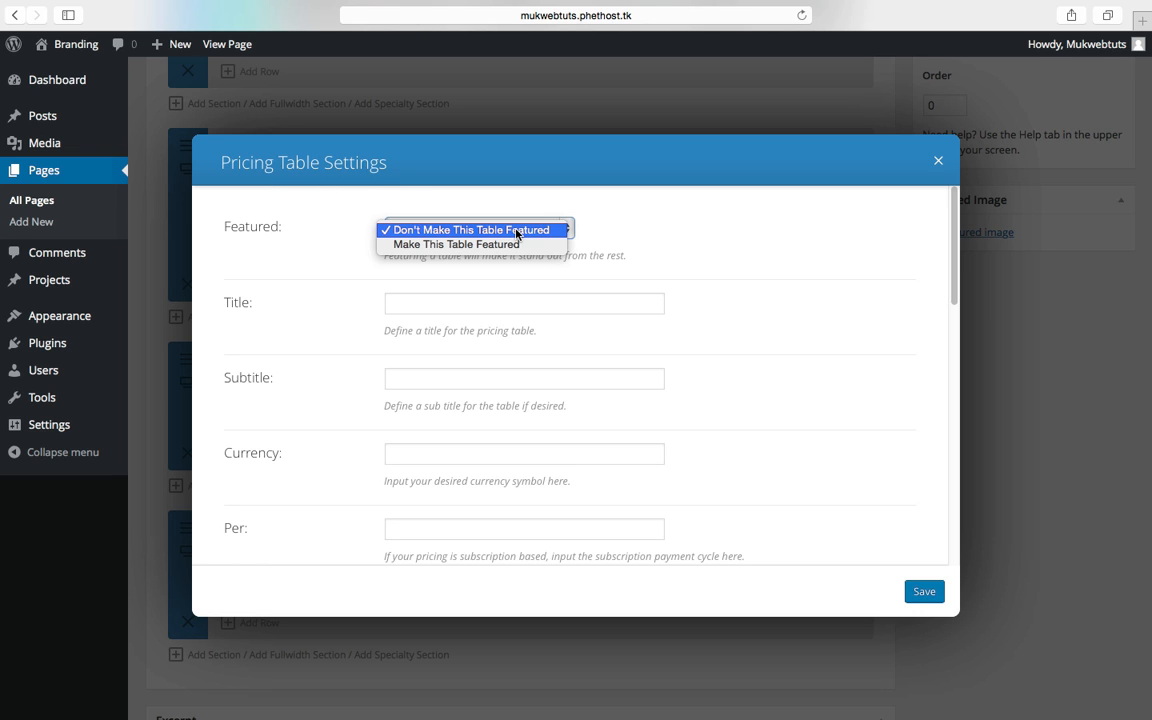
{"action": "left_click", "coordinate": [516, 231]}
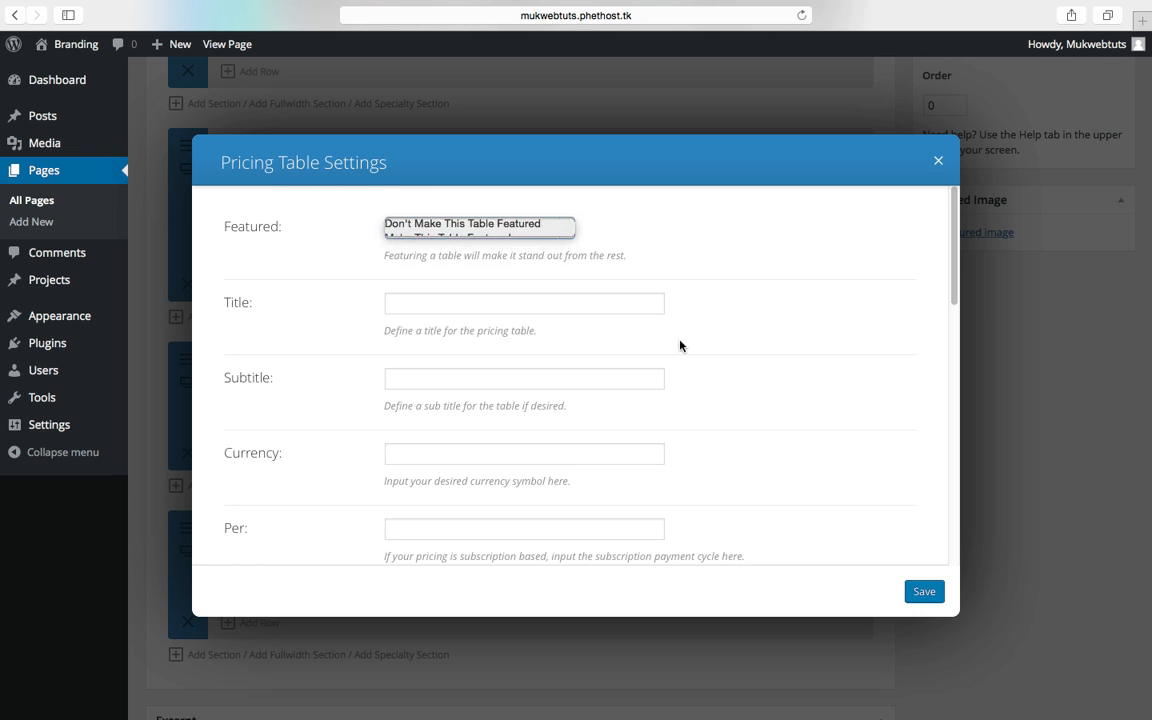
{"action": "left_click", "coordinate": [428, 305]}
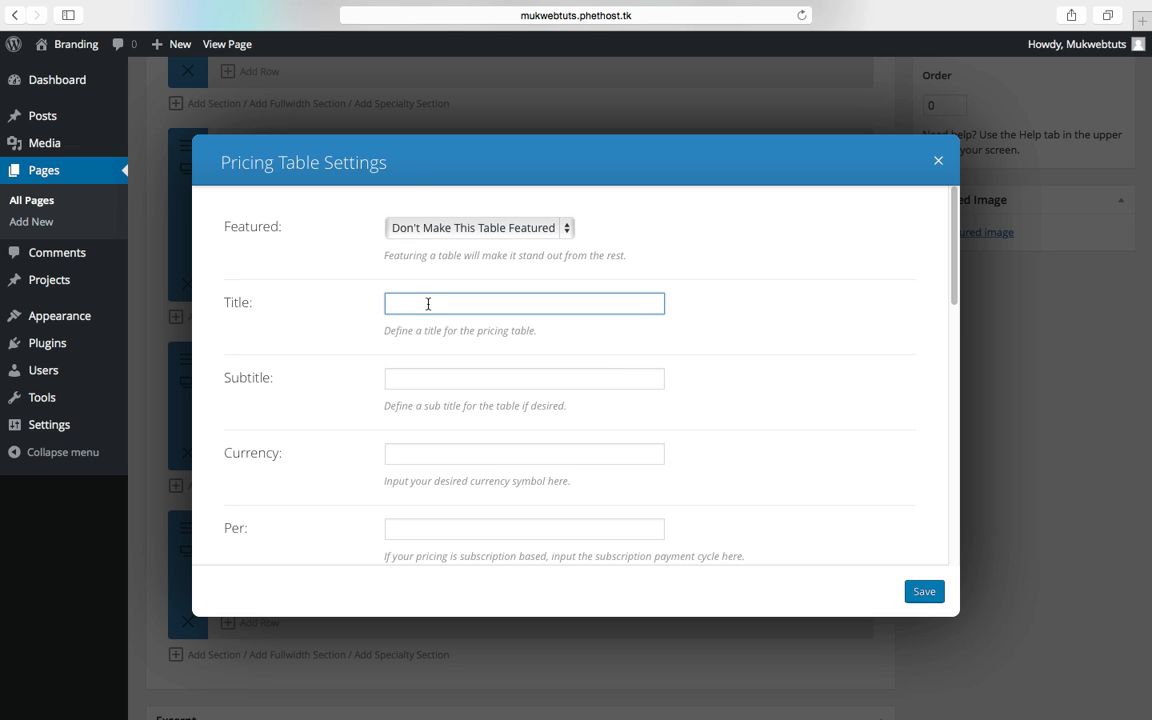
{"action": "type", "text": "Starts"}
Step: Enter the subtitle 'For Startup Companies', capitalising the S in Startup
{"action": "left_click", "coordinate": [435, 381]}
{"action": "type", "text": "F"}
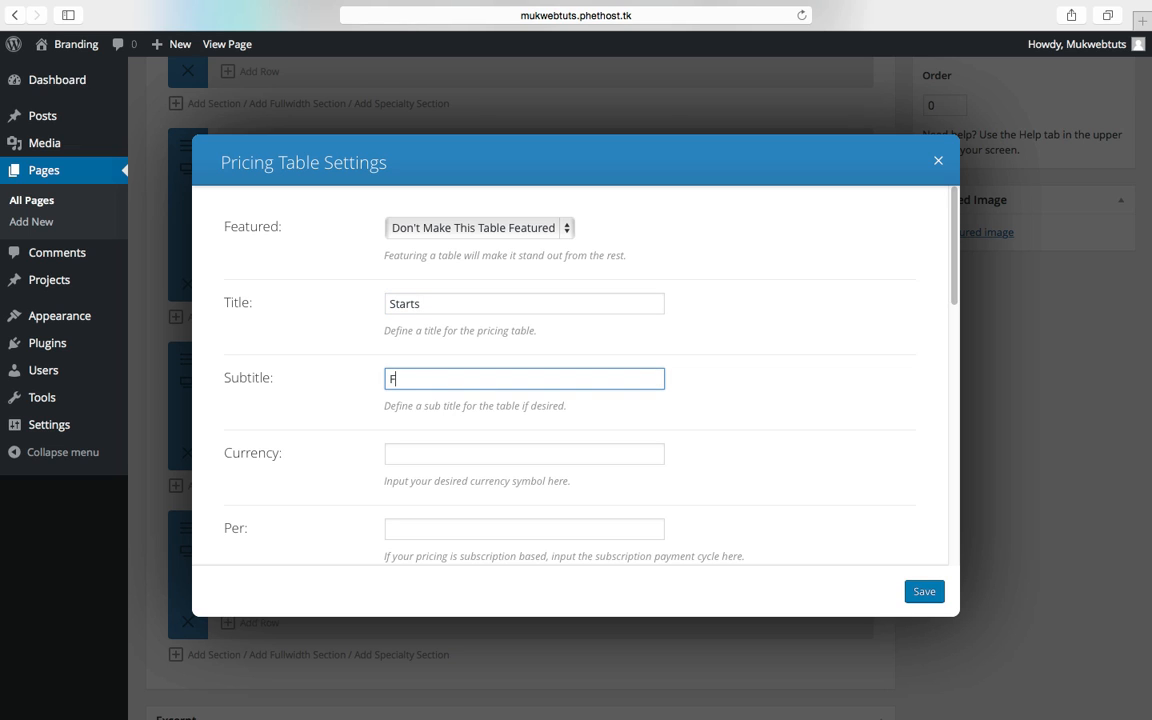
{"action": "type", "text": "or startup Companies"}
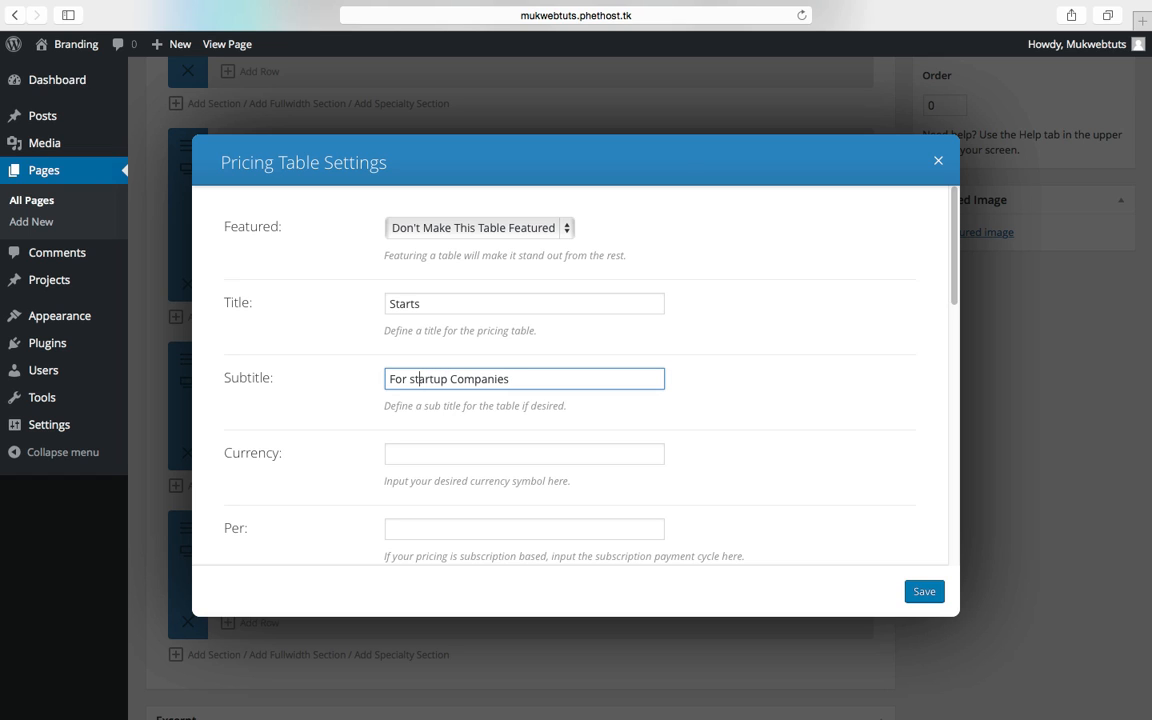
{"action": "left_click", "coordinate": [410, 379]}
{"action": "key", "text": "BackSpace"}
{"action": "type", "text": "S"}
{"action": "scroll", "coordinate": [491, 439], "scroll_direction": "down", "scroll_amount": 1}
{"action": "left_click", "coordinate": [410, 389]}
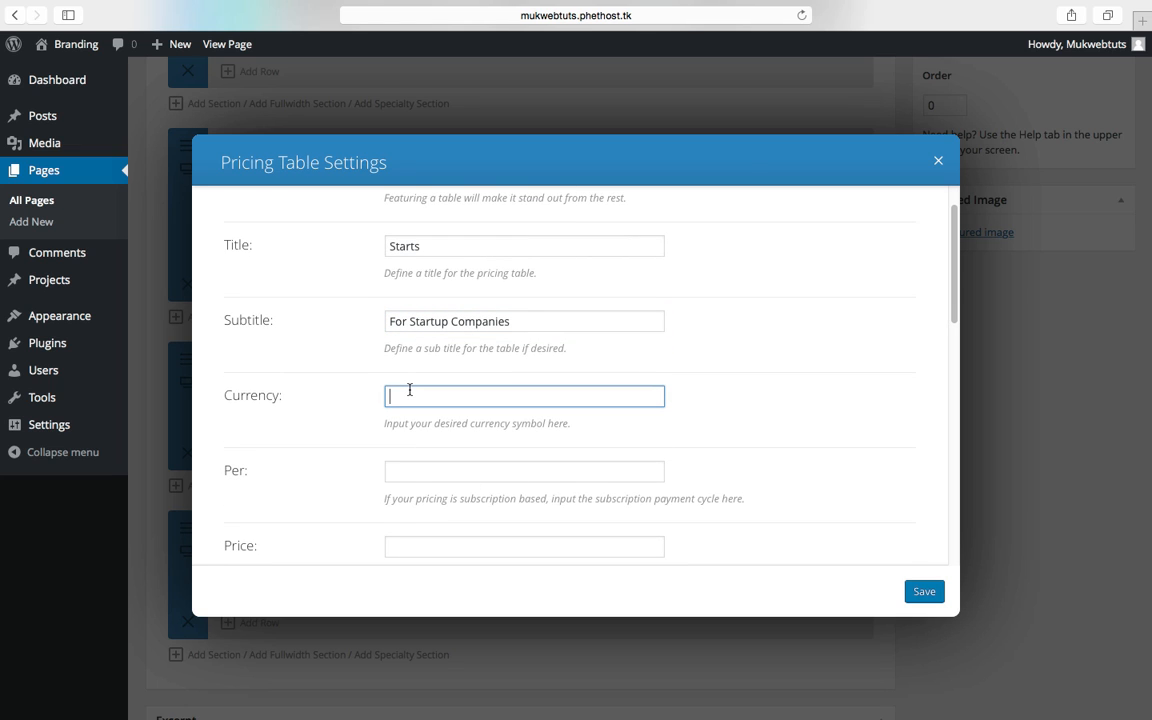
Step: Set the Starts table's currency to £, billing period to month, and price to 2899
{"action": "type", "text": "£"}
{"action": "scroll", "coordinate": [438, 436], "scroll_direction": "down", "scroll_amount": 4}
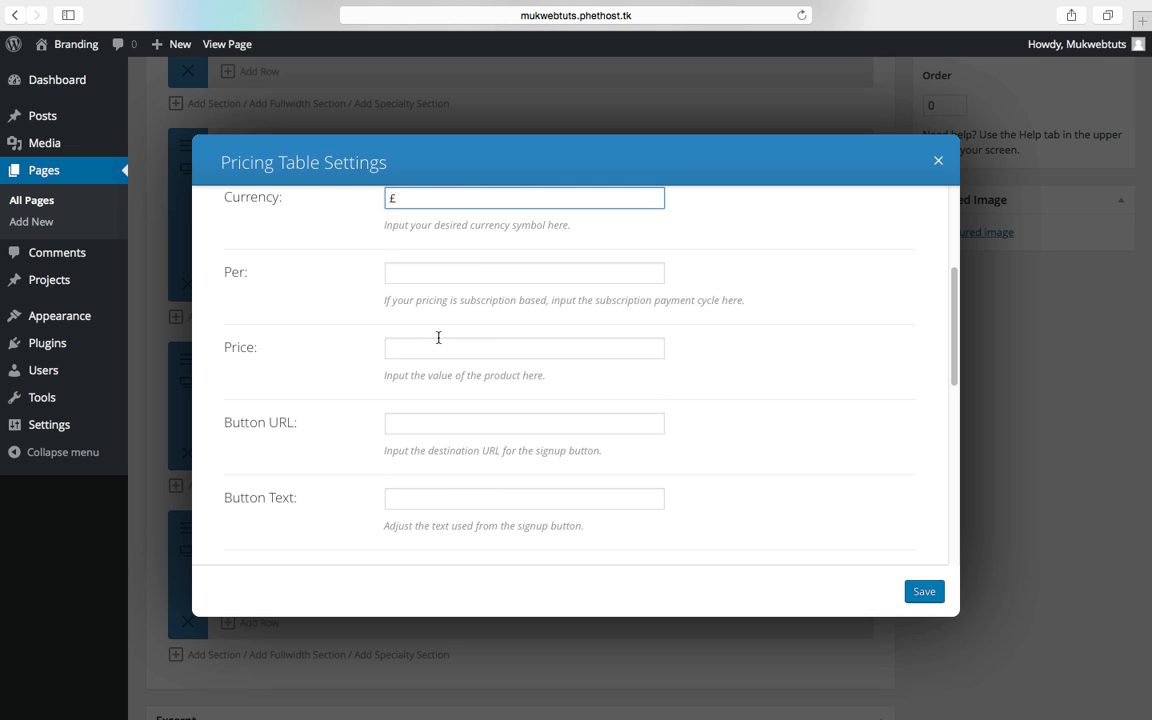
{"action": "left_click", "coordinate": [429, 276]}
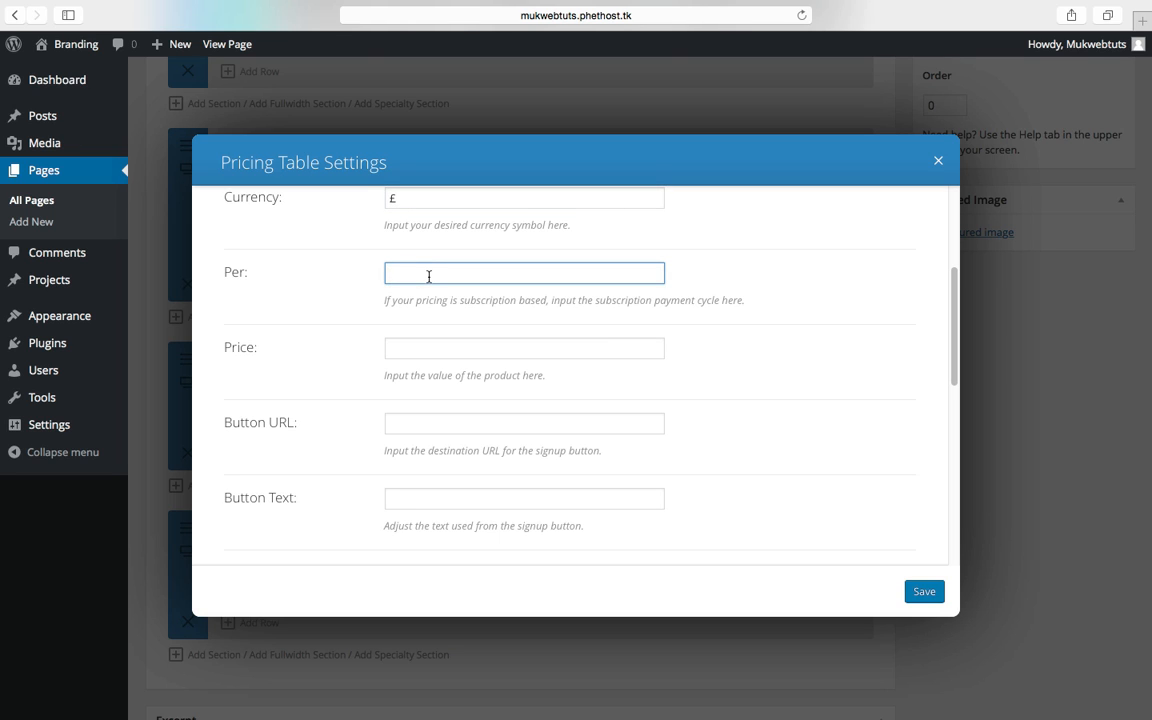
{"action": "type", "text": "month"}
{"action": "scroll", "coordinate": [419, 357], "scroll_direction": "down", "scroll_amount": 2}
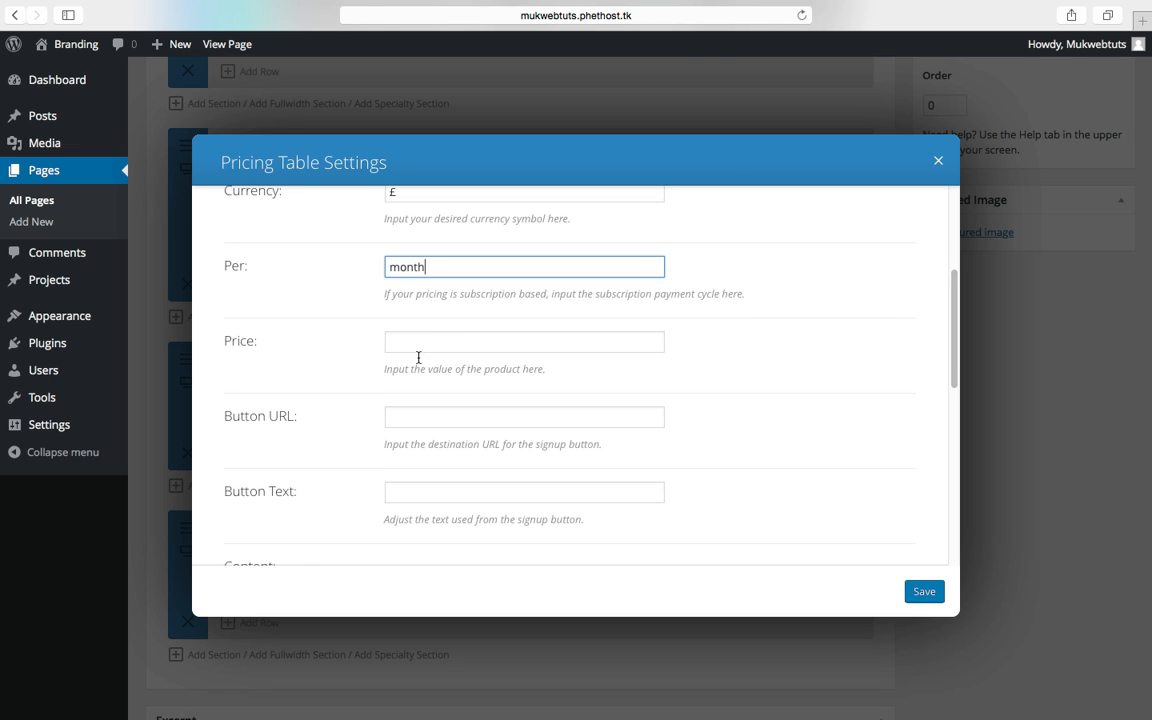
{"action": "scroll", "coordinate": [262, 335], "scroll_direction": "down", "scroll_amount": 3}
{"action": "left_click", "coordinate": [405, 245]}
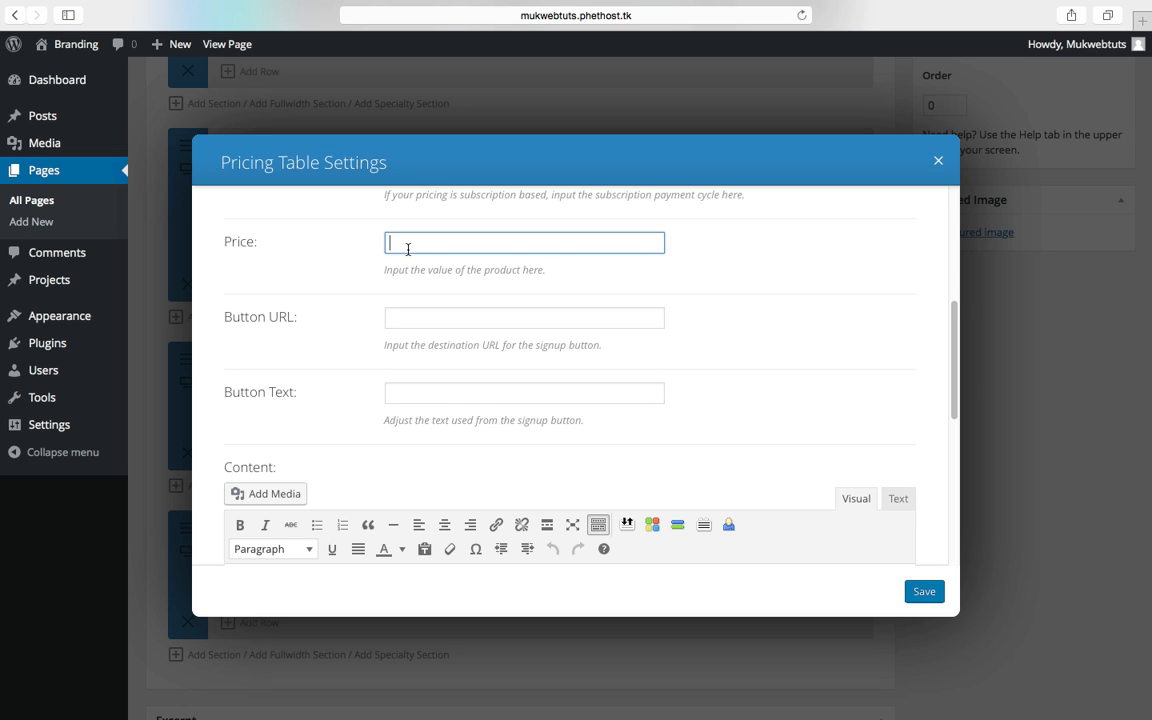
{"action": "type", "text": "2800"}
{"action": "key", "text": "BackSpace"}
{"action": "key", "text": "BackSpace"}
{"action": "type", "text": "99"}
Step: Paste the lorem ipsum description into Content and save the Starts pricing table
{"action": "scroll", "coordinate": [442, 355], "scroll_direction": "down", "scroll_amount": 2}
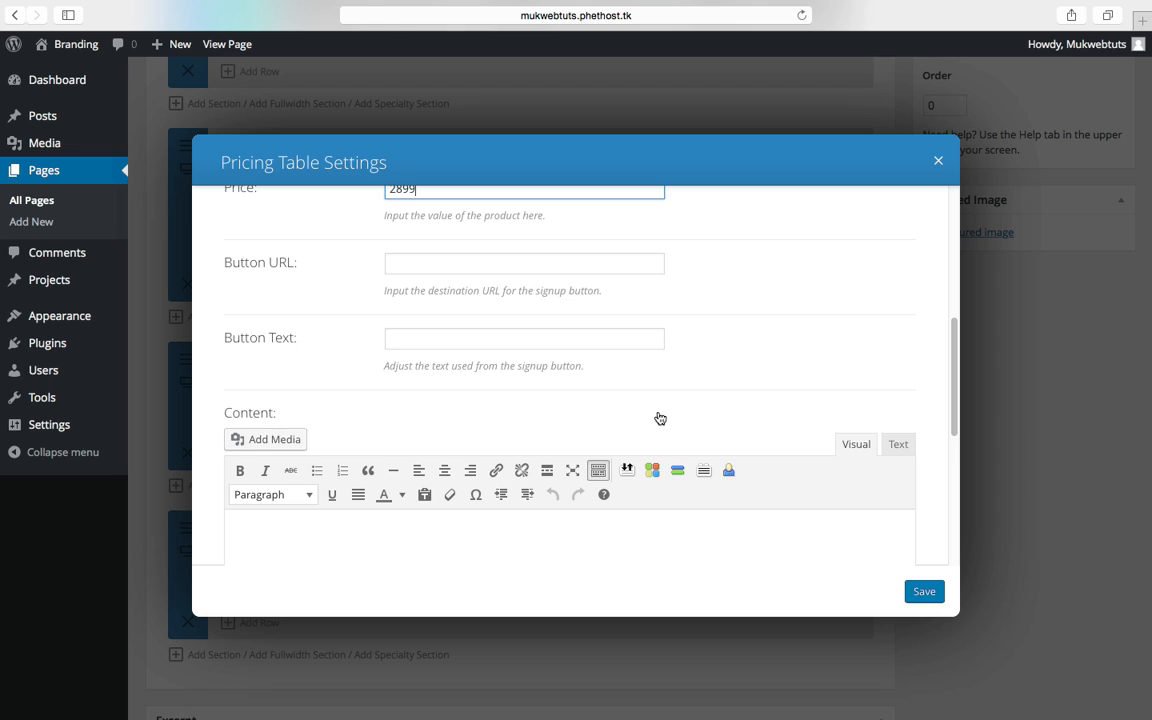
{"action": "scroll", "coordinate": [612, 470], "scroll_direction": "down", "scroll_amount": 2}
{"action": "left_click", "coordinate": [384, 489]}
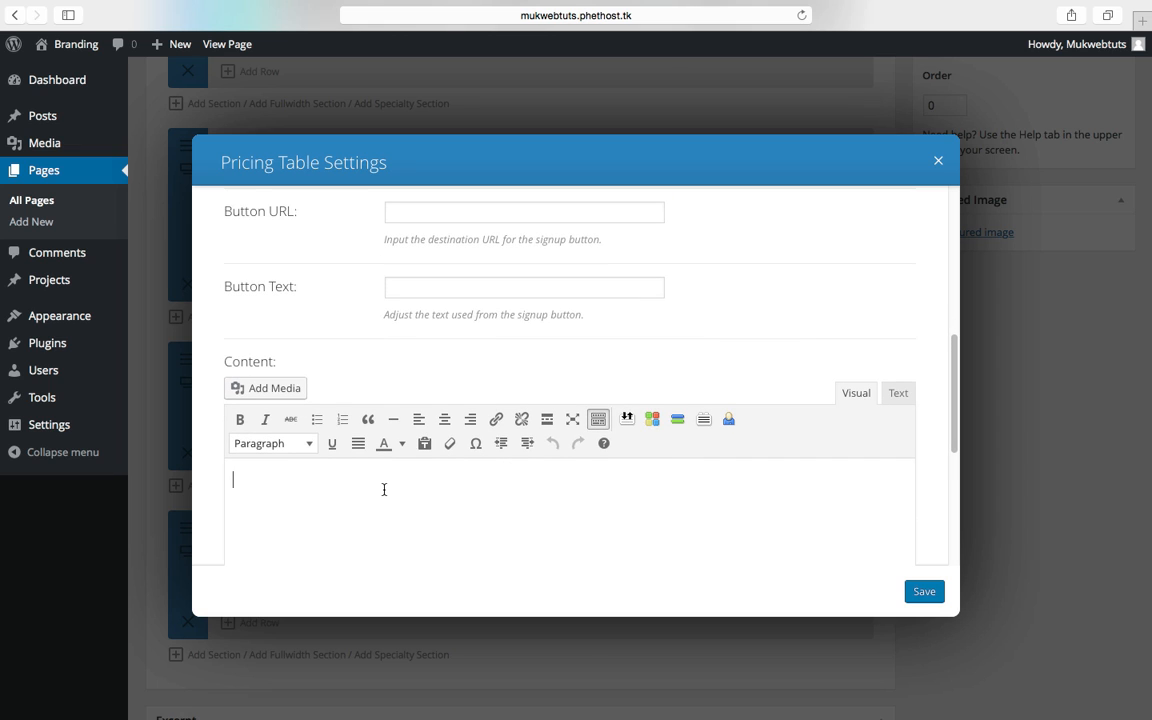
{"action": "type", "text": "Occaecati cupiditate non the provident quidem rerum facilis est et expedita distinctio quas. Lorem ipsum dolor sit amet, consectetur adipisicing elit, sed do eiusmod tempor incididunt labore dolore."}
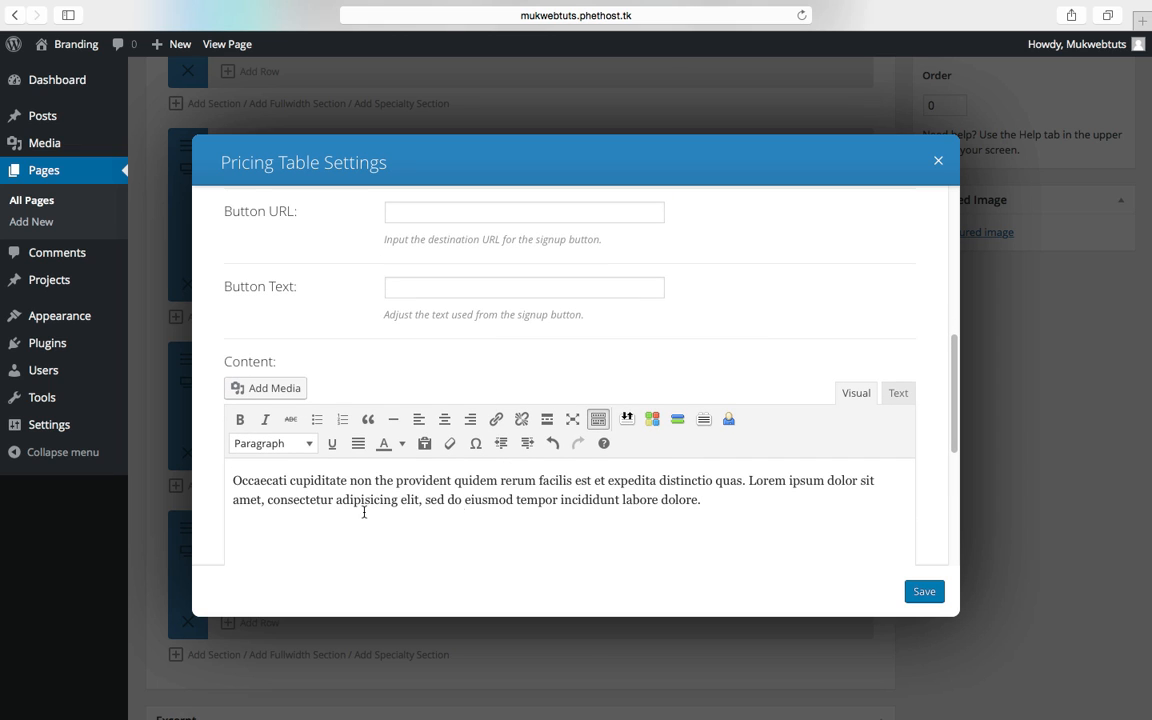
{"action": "left_click", "coordinate": [240, 485]}
{"action": "left_click_drag", "start_coordinate": [240, 485], "coordinate": [565, 500]}
{"action": "left_click", "coordinate": [712, 500]}
{"action": "left_click", "coordinate": [925, 594]}
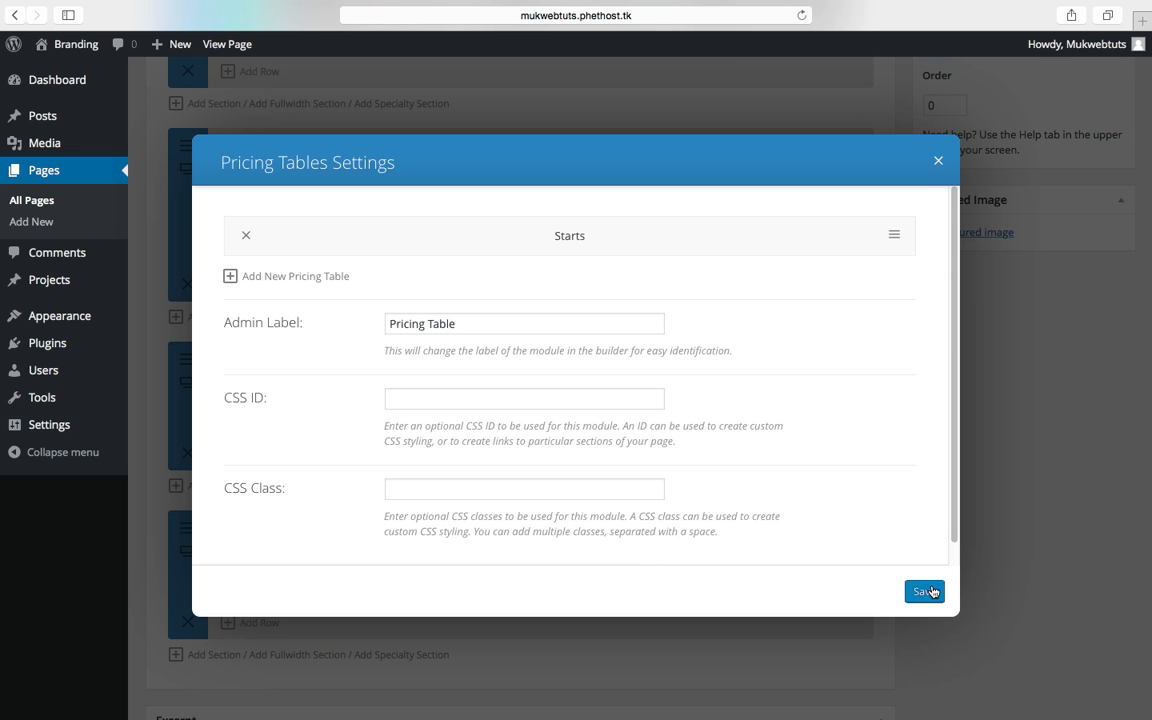
Step: Save the Pricing Tables module, update the Home page, and view it live
{"action": "left_click", "coordinate": [926, 592]}
{"action": "scroll", "coordinate": [931, 386], "scroll_direction": "up", "scroll_amount": 5}
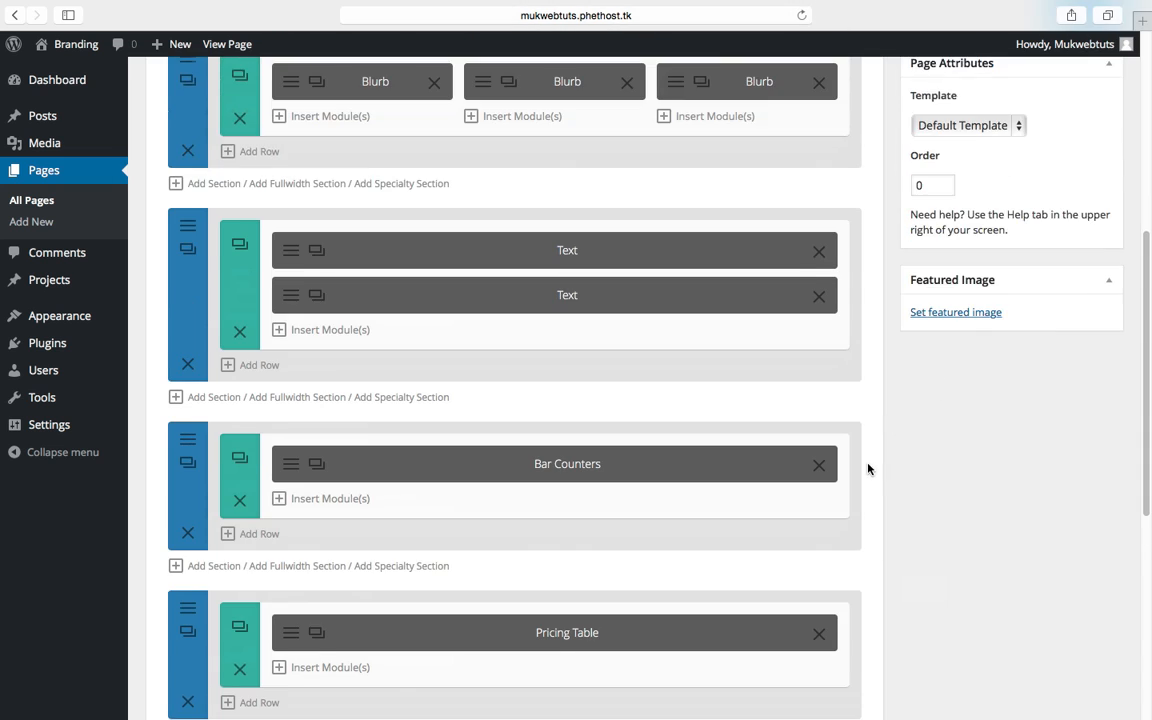
{"action": "scroll", "coordinate": [925, 410], "scroll_direction": "up", "scroll_amount": 3}
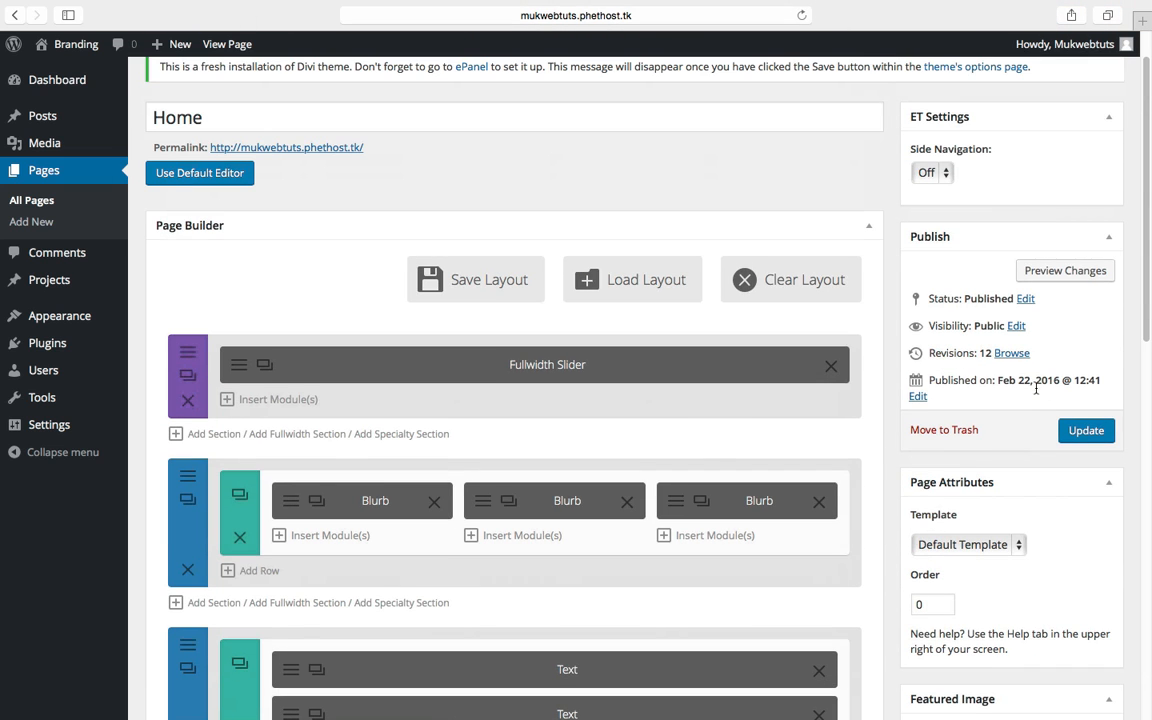
{"action": "left_click", "coordinate": [1086, 433]}
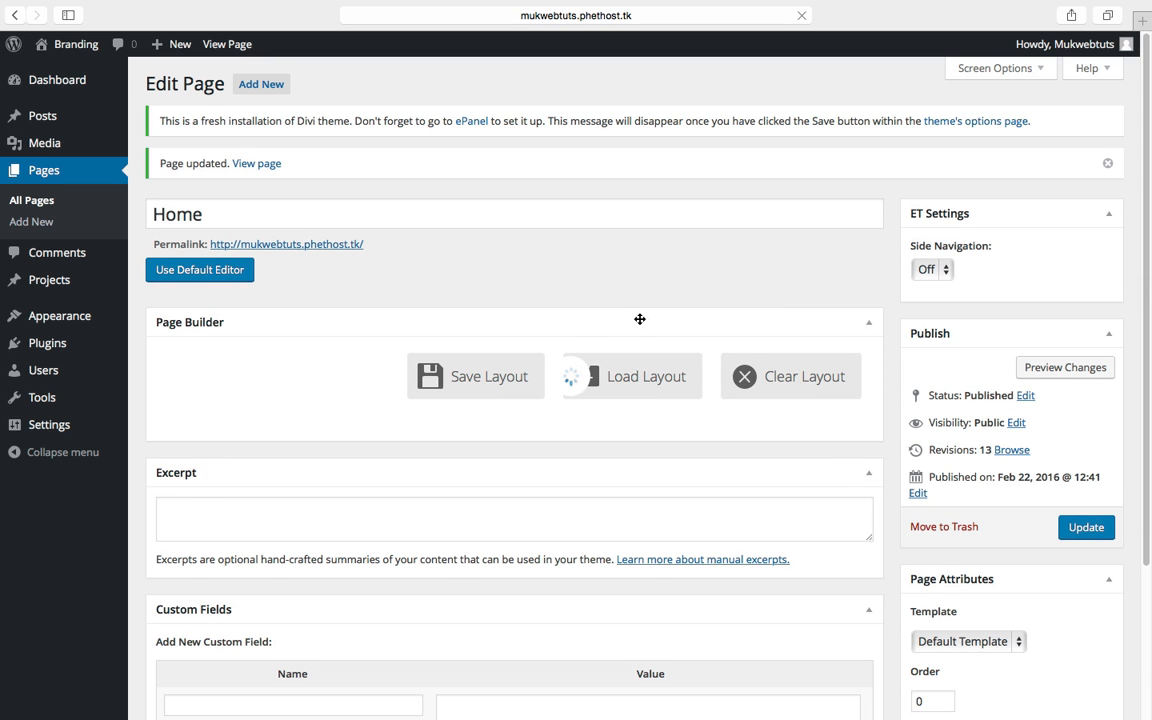
{"action": "left_click", "coordinate": [227, 47]}
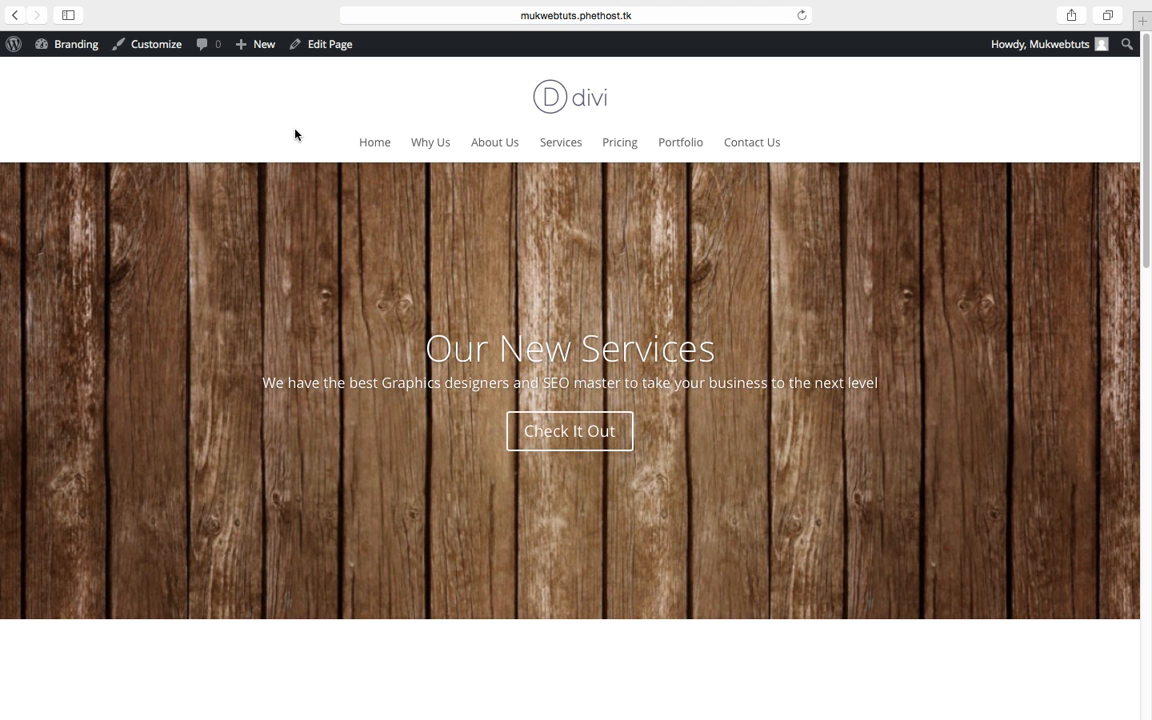
Step: Check the £2899/month Starts card above the footer, then return to editing Home
{"action": "scroll", "coordinate": [422, 442], "scroll_direction": "down", "scroll_amount": 8}
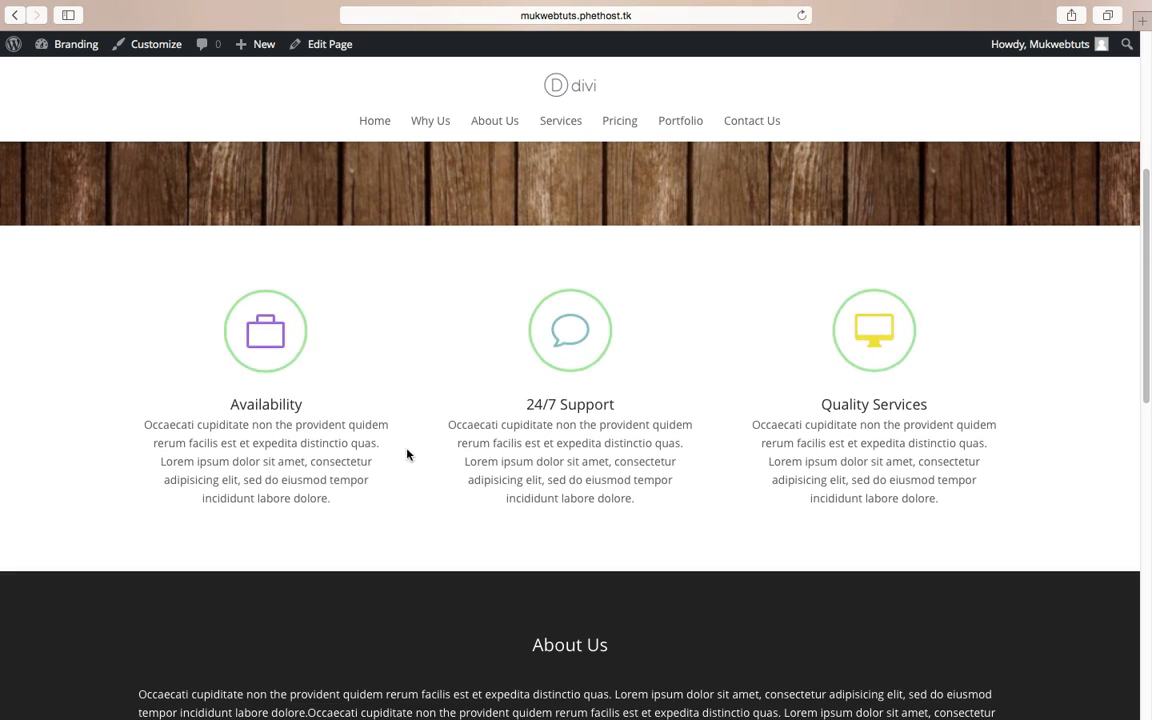
{"action": "scroll", "coordinate": [345, 340], "scroll_direction": "down", "scroll_amount": 3}
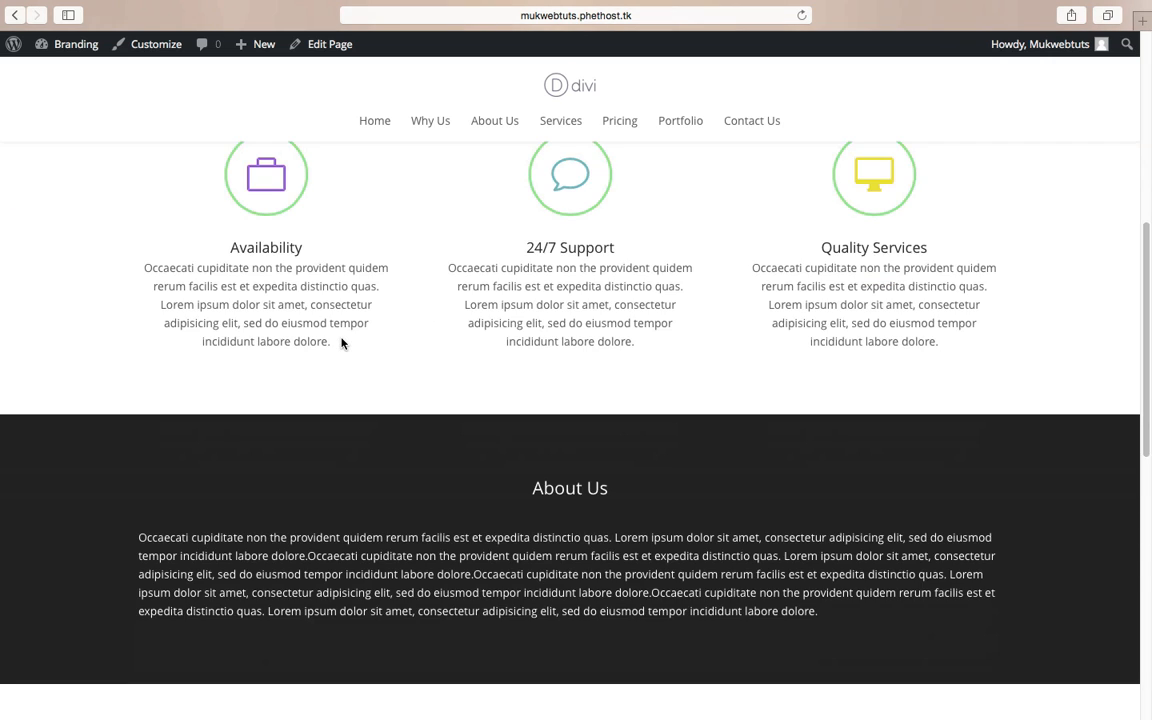
{"action": "scroll", "coordinate": [341, 343], "scroll_direction": "down", "scroll_amount": 8}
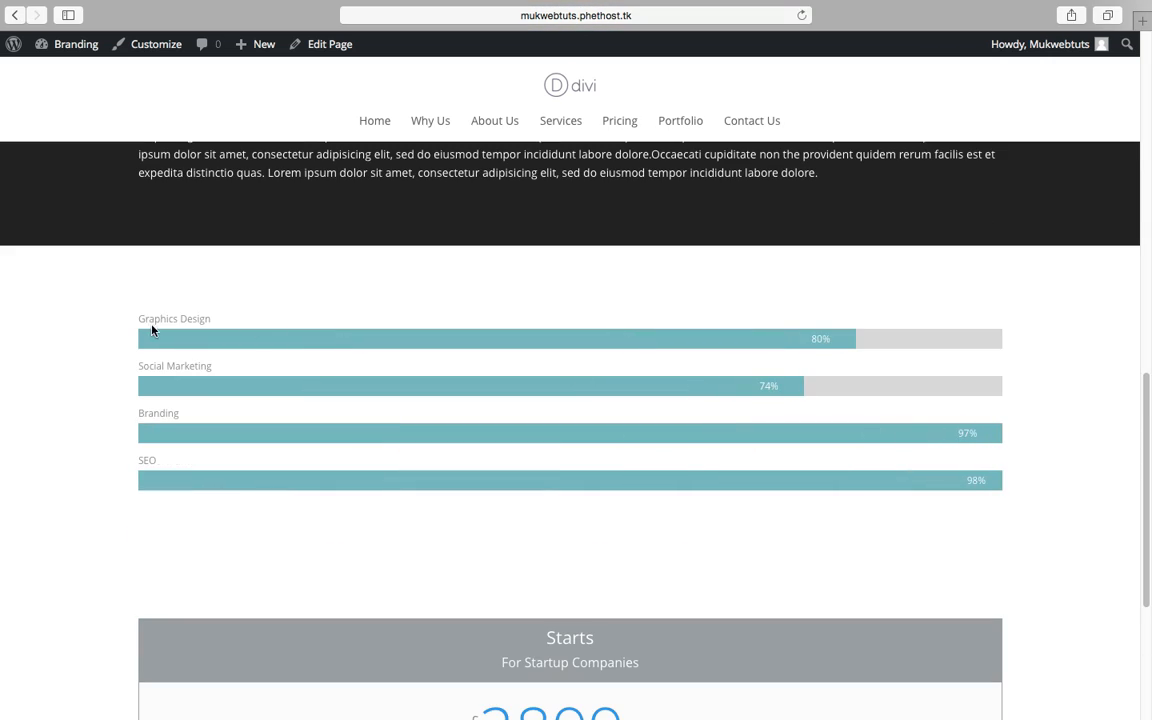
{"action": "scroll", "coordinate": [163, 325], "scroll_direction": "down", "scroll_amount": 6}
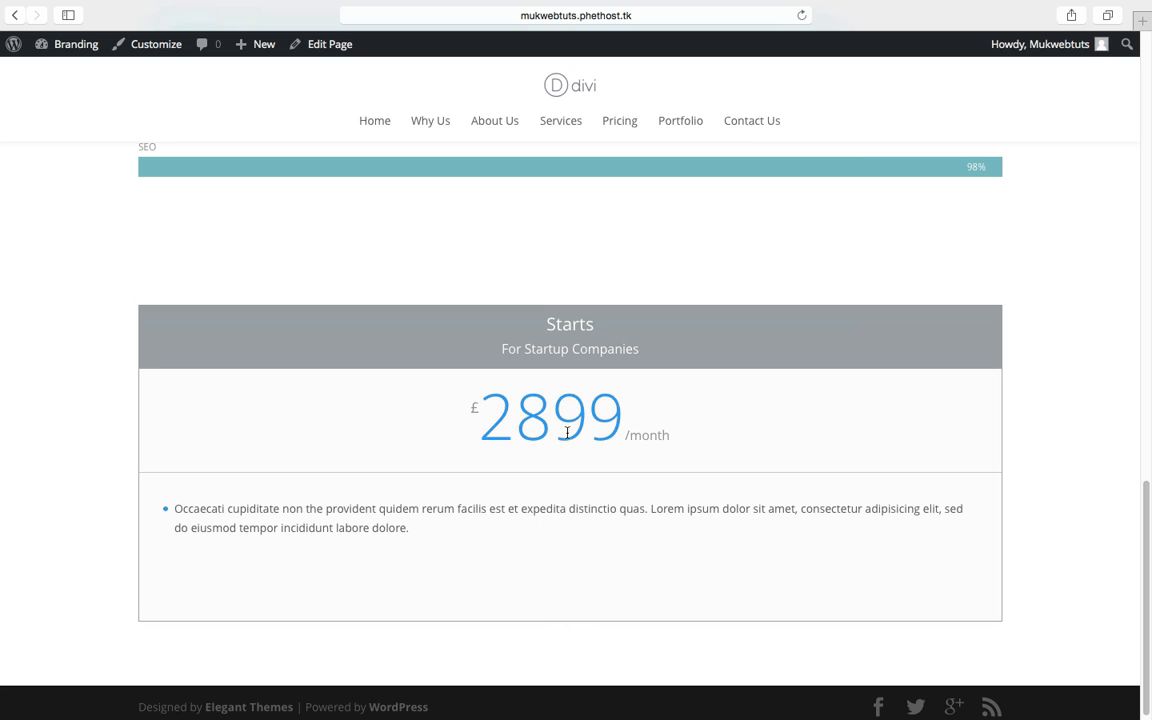
{"action": "left_click", "coordinate": [343, 47]}
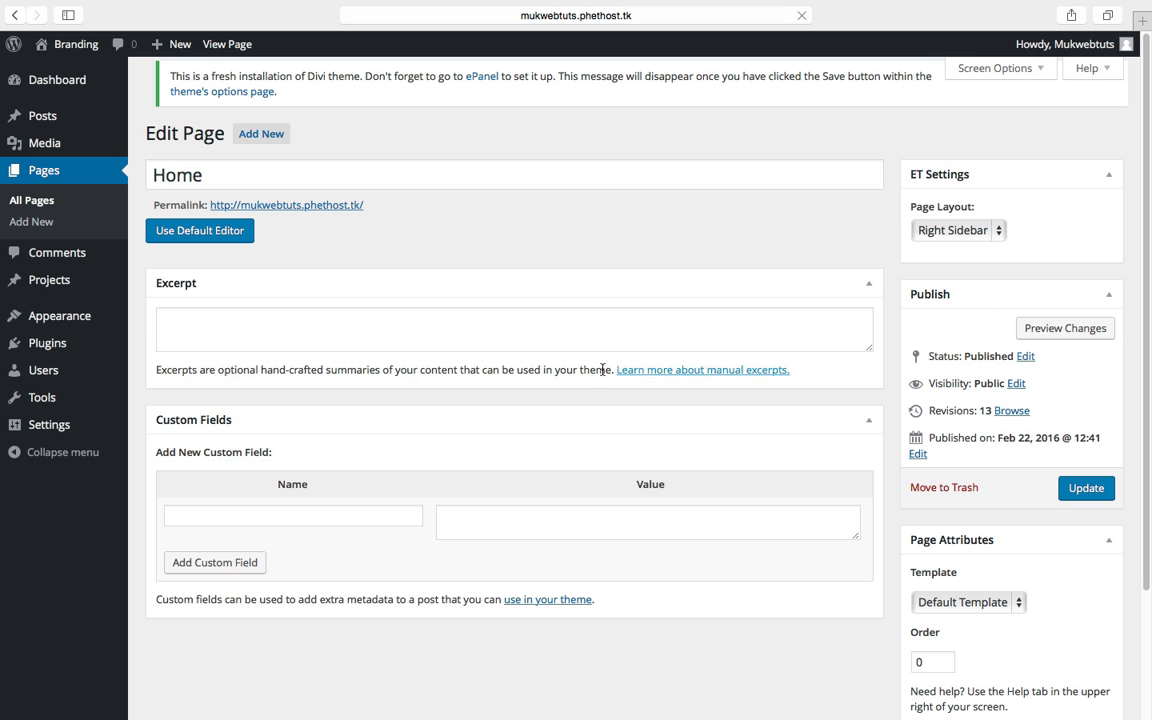
Step: Scroll the builder to the Pricing Table module and open its settings showing the Starts table
{"action": "scroll", "coordinate": [586, 376], "scroll_direction": "down", "scroll_amount": 2}
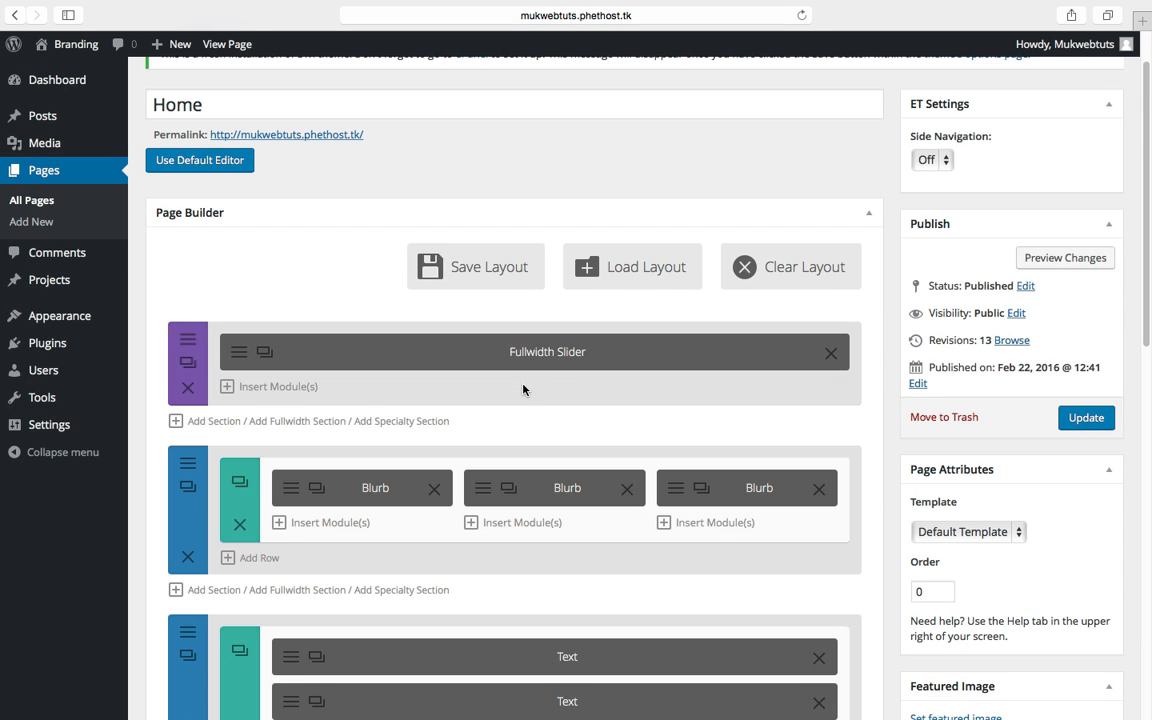
{"action": "scroll", "coordinate": [522, 388], "scroll_direction": "down", "scroll_amount": 5}
{"action": "scroll", "coordinate": [470, 442], "scroll_direction": "down", "scroll_amount": 6}
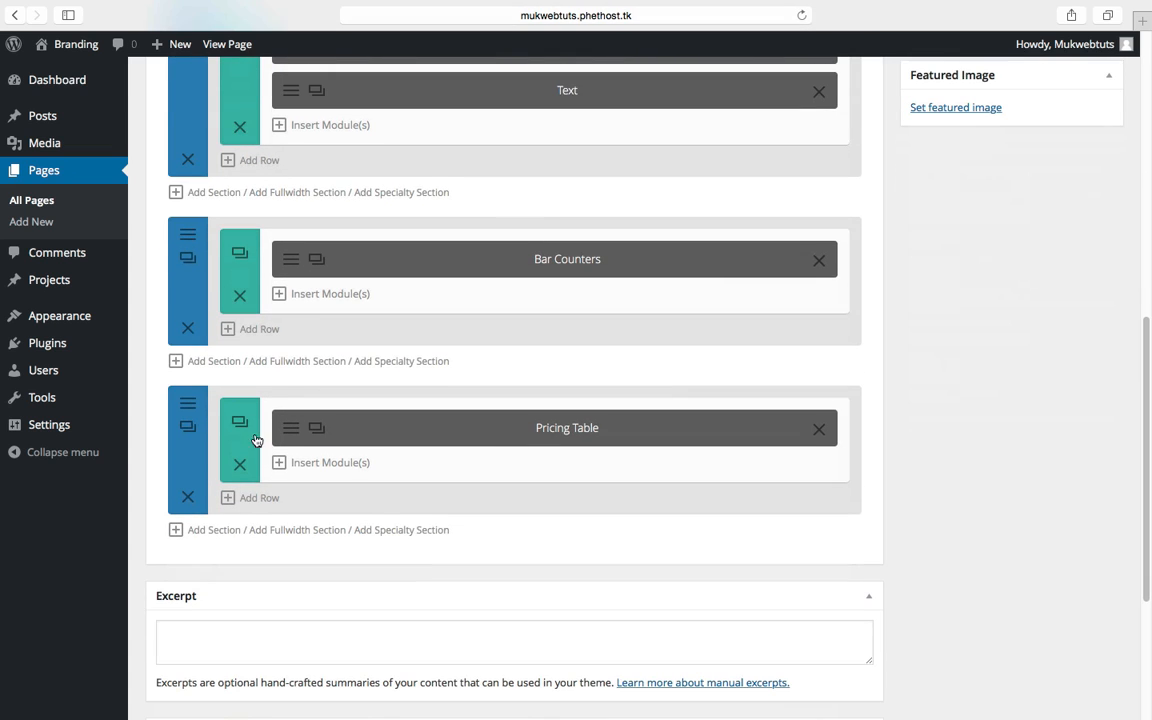
{"action": "left_click", "coordinate": [290, 430]}
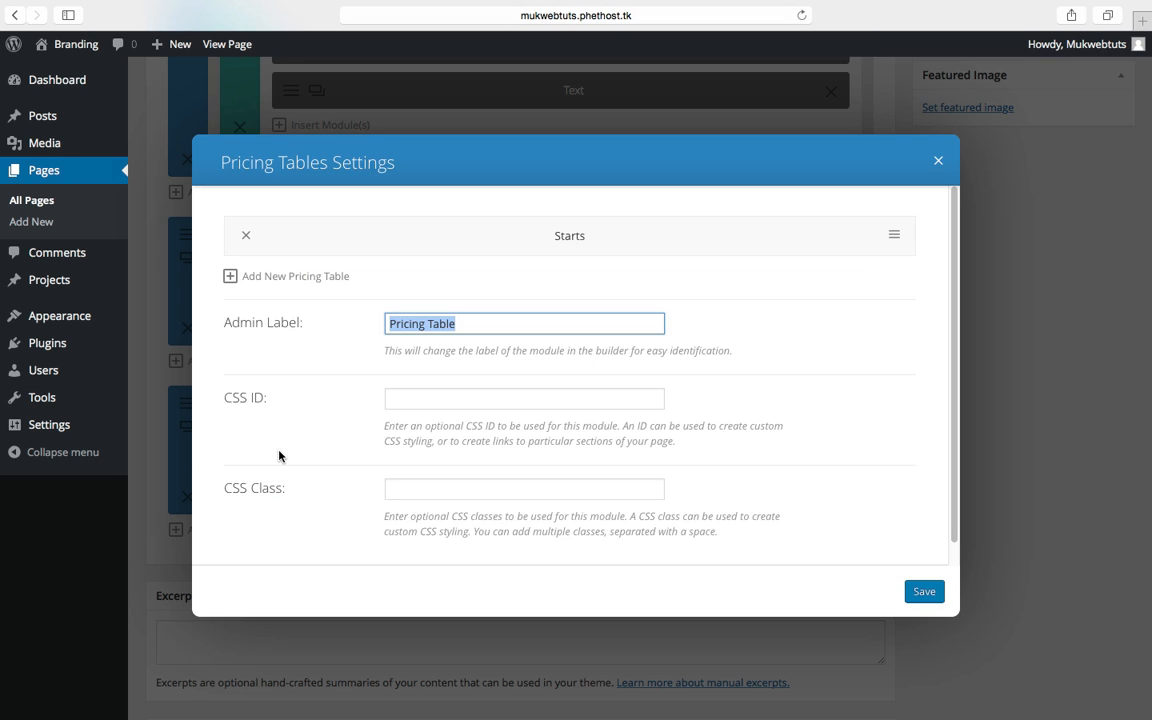
{"action": "scroll", "coordinate": [410, 295], "scroll_direction": "down", "scroll_amount": 1}
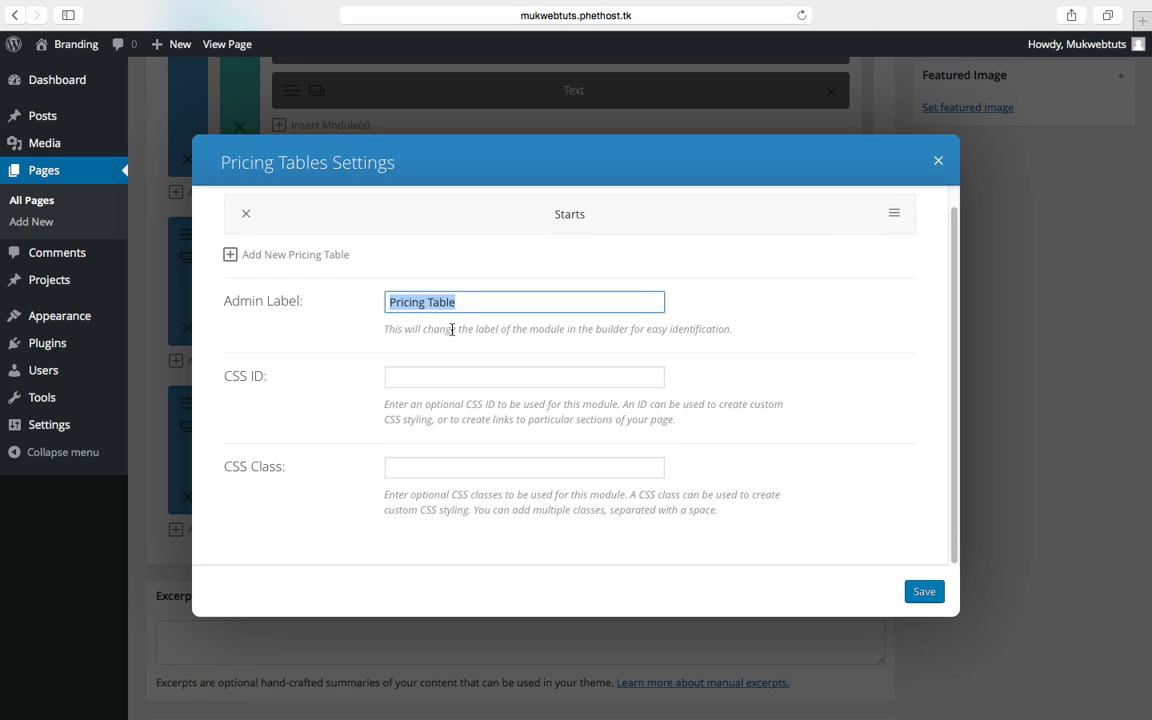
{"action": "scroll", "coordinate": [470, 347], "scroll_direction": "up", "scroll_amount": 1}
Step: Add a second pricing table titled 'Premium'
{"action": "left_click", "coordinate": [302, 279]}
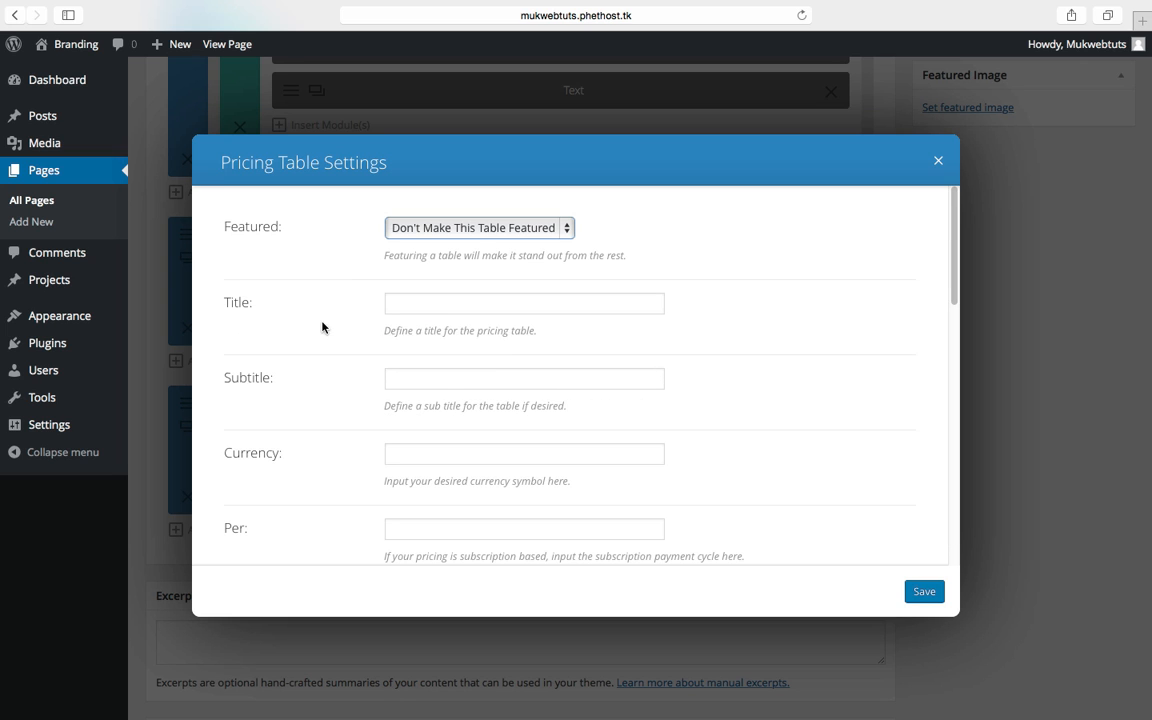
{"action": "left_click", "coordinate": [458, 304]}
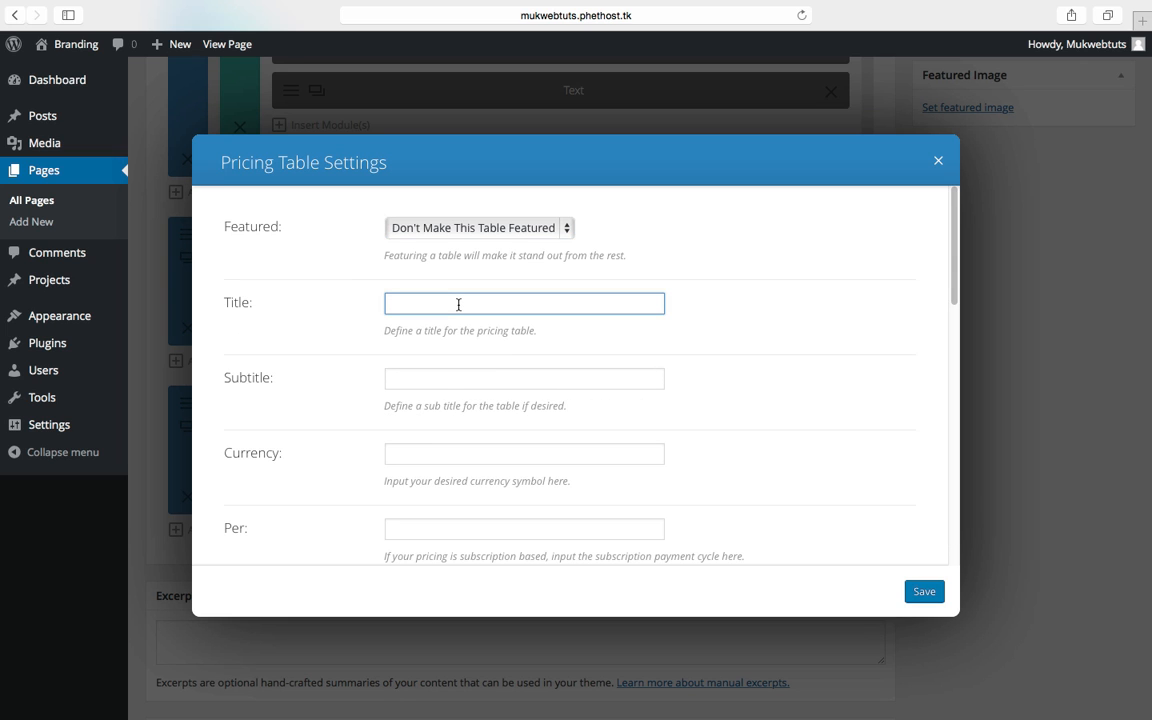
{"action": "type", "text": "Premium"}
Step: Enter the subtitle 'For Intermediate Companies', fixing the misspelling of Intermediate
{"action": "scroll", "coordinate": [445, 335], "scroll_direction": "down", "scroll_amount": 2}
{"action": "left_click", "coordinate": [440, 332]}
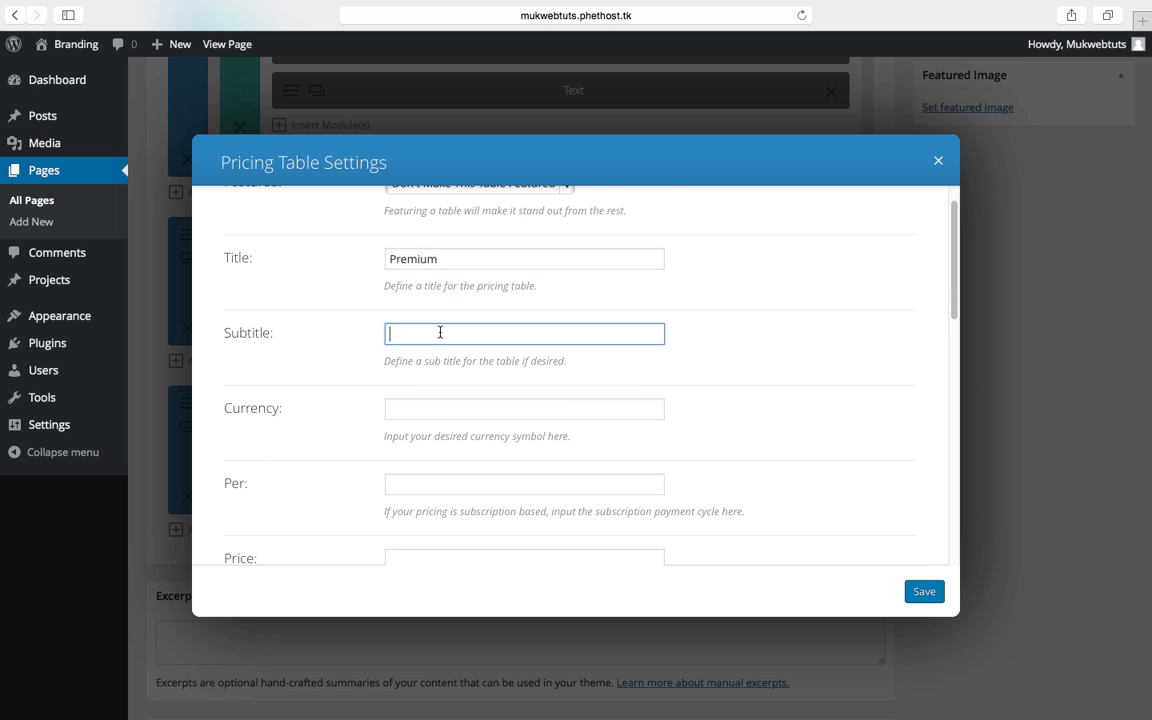
{"action": "type", "text": "For l"}
{"action": "type", "text": "ntermidiate"}
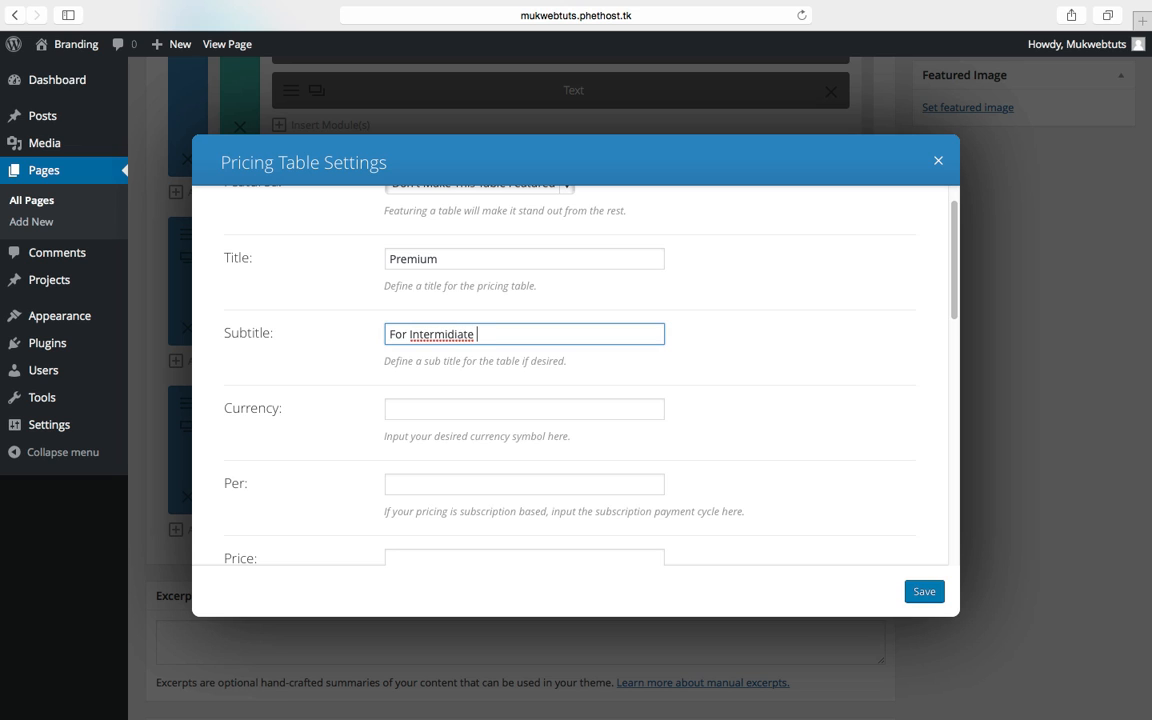
{"action": "key", "text": "BackSpace"}
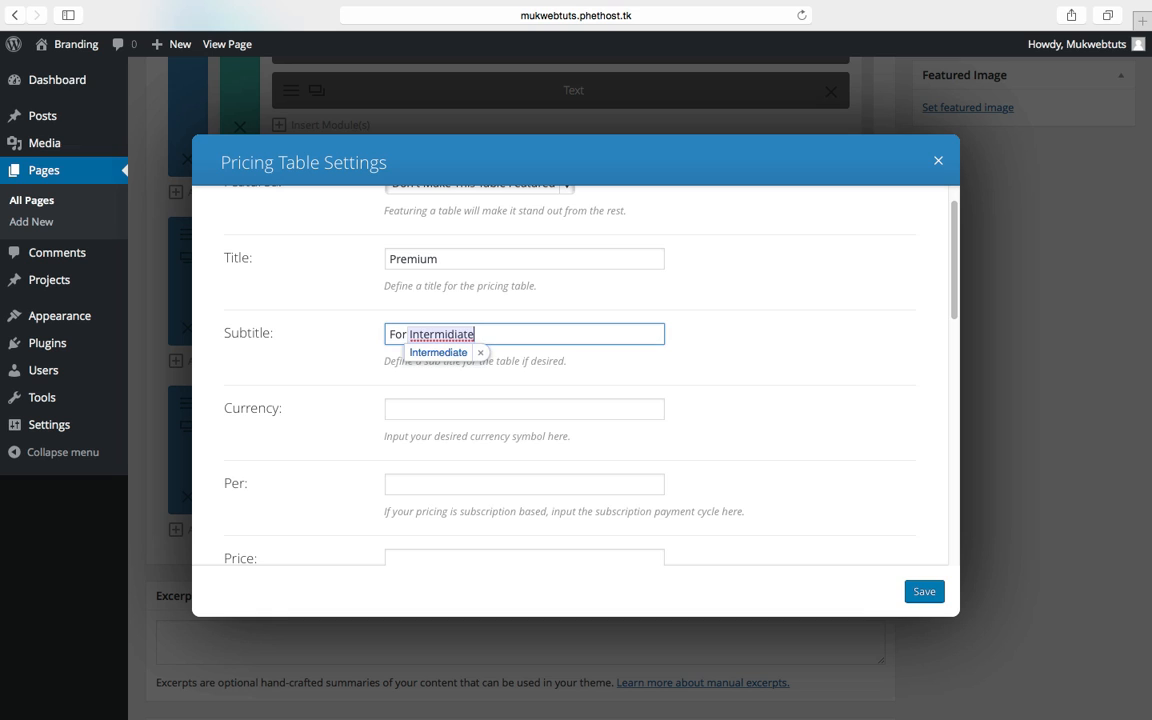
{"action": "key", "text": "BackSpace"}
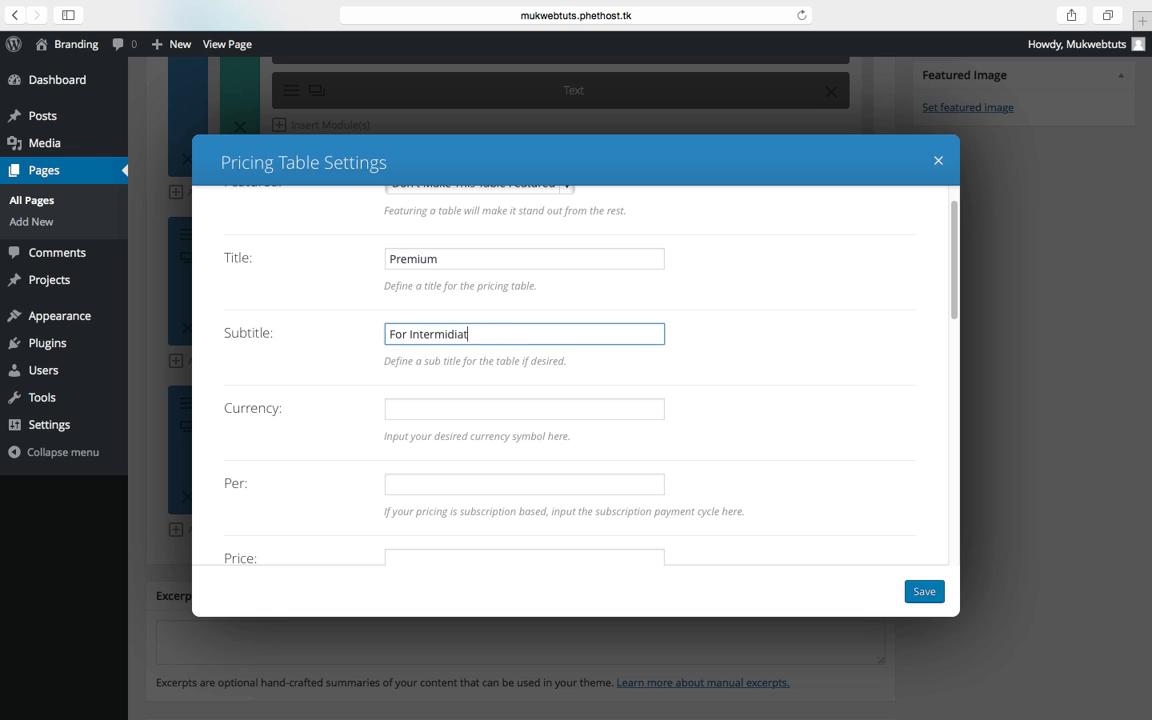
{"action": "key", "text": "Left"}
{"action": "key", "text": "Left"}
{"action": "key", "text": "Left"}
{"action": "key", "text": "Left"}
{"action": "key", "text": "Left"}
{"action": "key", "text": "Right"}
{"action": "key", "text": "Right"}
{"action": "key", "text": "Right"}
{"action": "key", "text": "BackSpace"}
{"action": "key", "text": "BackSpace"}
{"action": "key", "text": "BackSpace"}
{"action": "key", "text": "BackSpace"}
{"action": "key", "text": "BackSpace"}
{"action": "key", "text": "BackSpace"}
{"action": "type", "text": "rmdiate"}
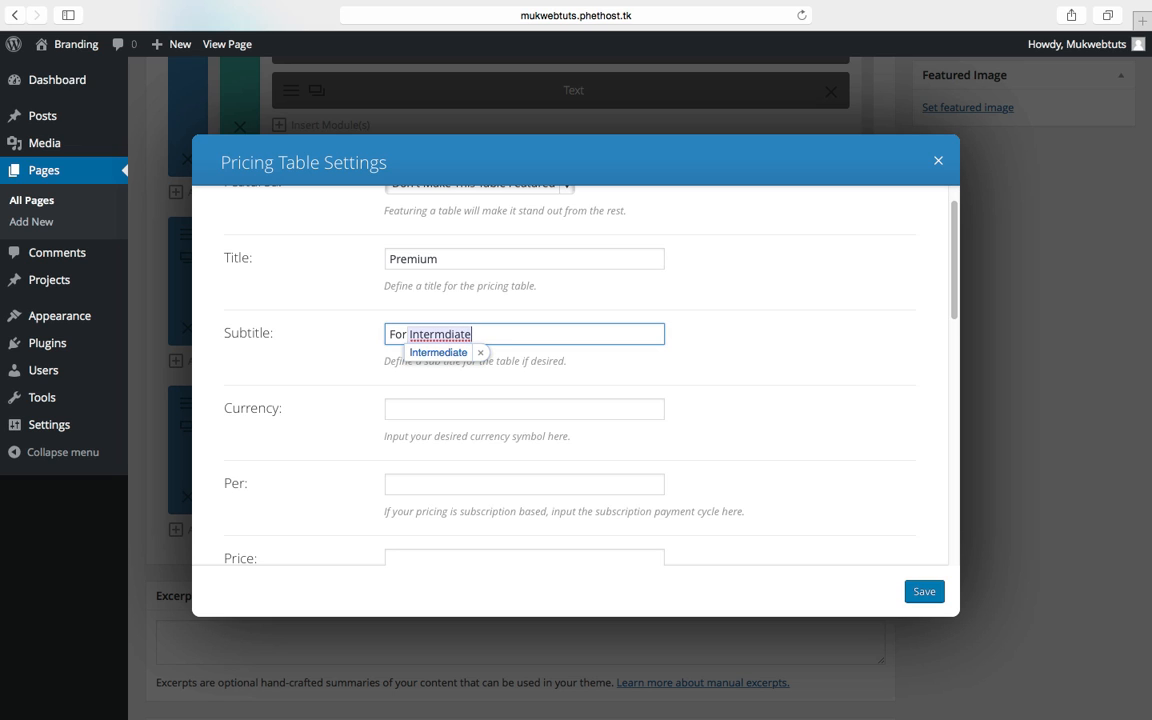
{"action": "key", "text": "Down"}
{"action": "key", "text": "Escape"}
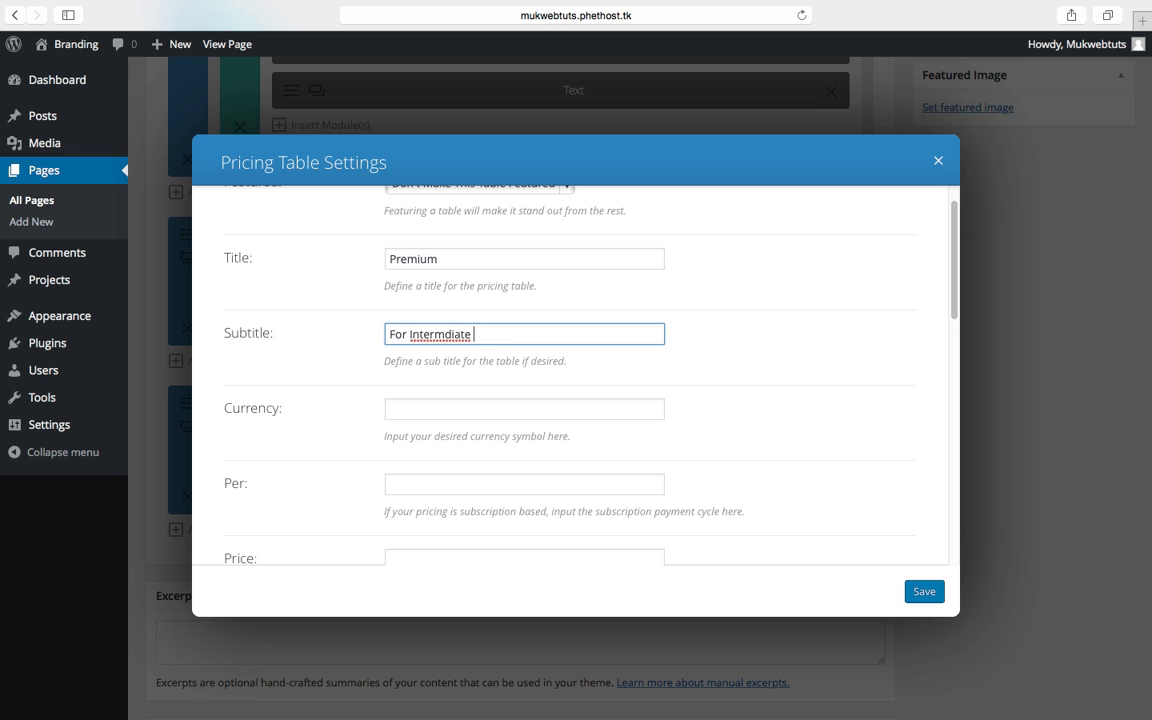
{"action": "key", "text": "BackSpace"}
{"action": "key", "text": "Down"}
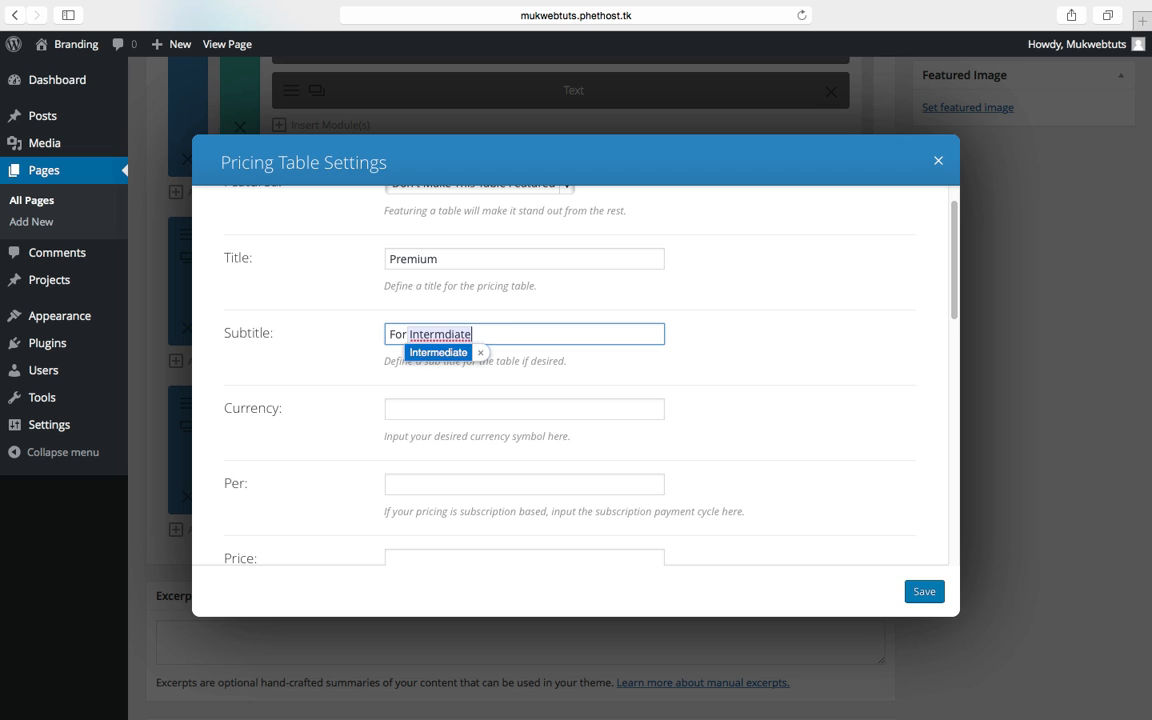
{"action": "key", "text": "Return"}
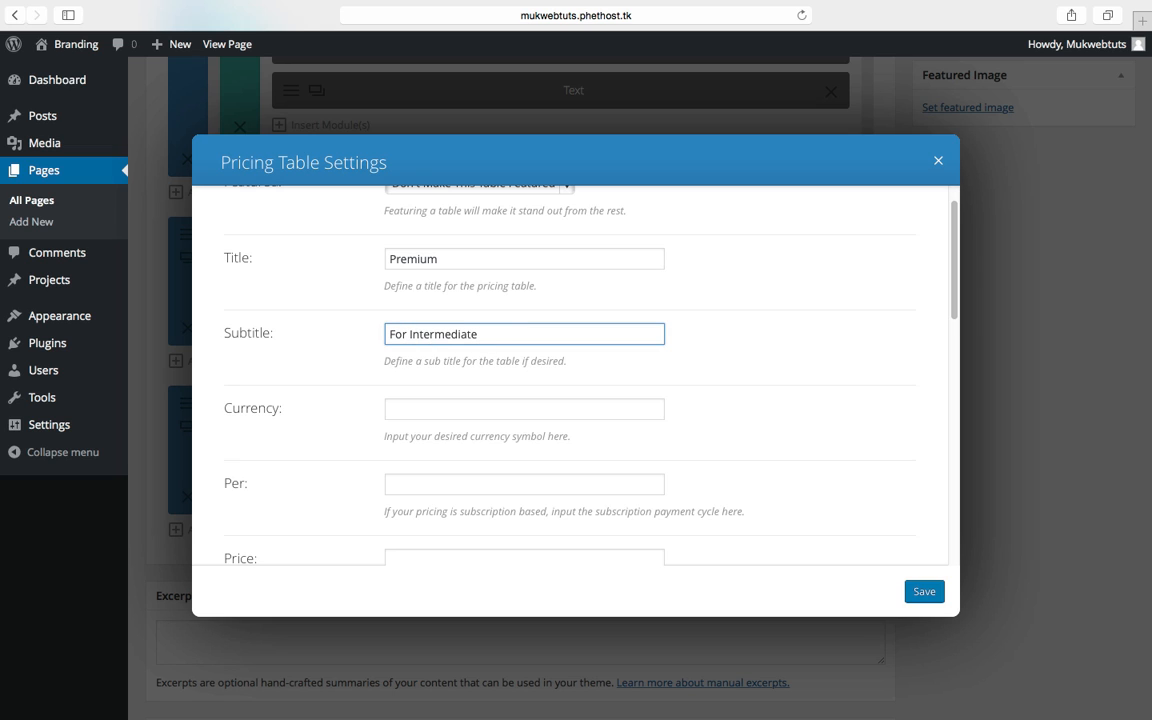
{"action": "type", "text": "Companies"}
Step: Set the Premium table's currency to £ and billing period to month
{"action": "scroll", "coordinate": [400, 400], "scroll_direction": "down", "scroll_amount": 1}
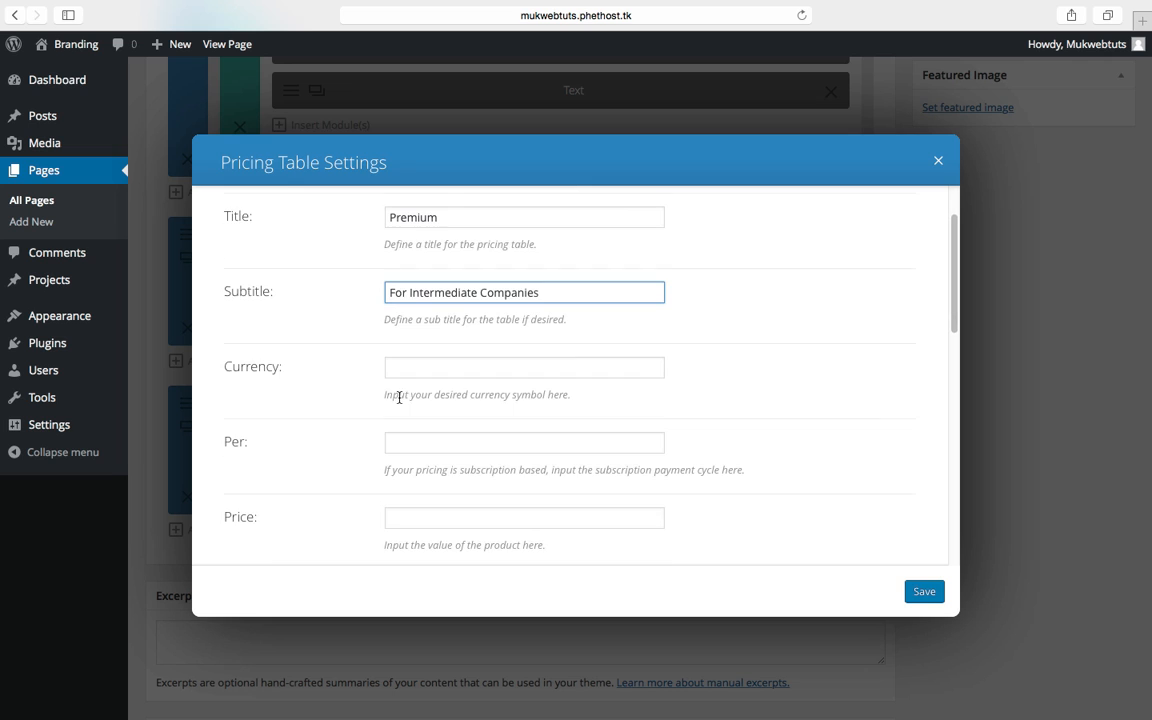
{"action": "left_click", "coordinate": [411, 365]}
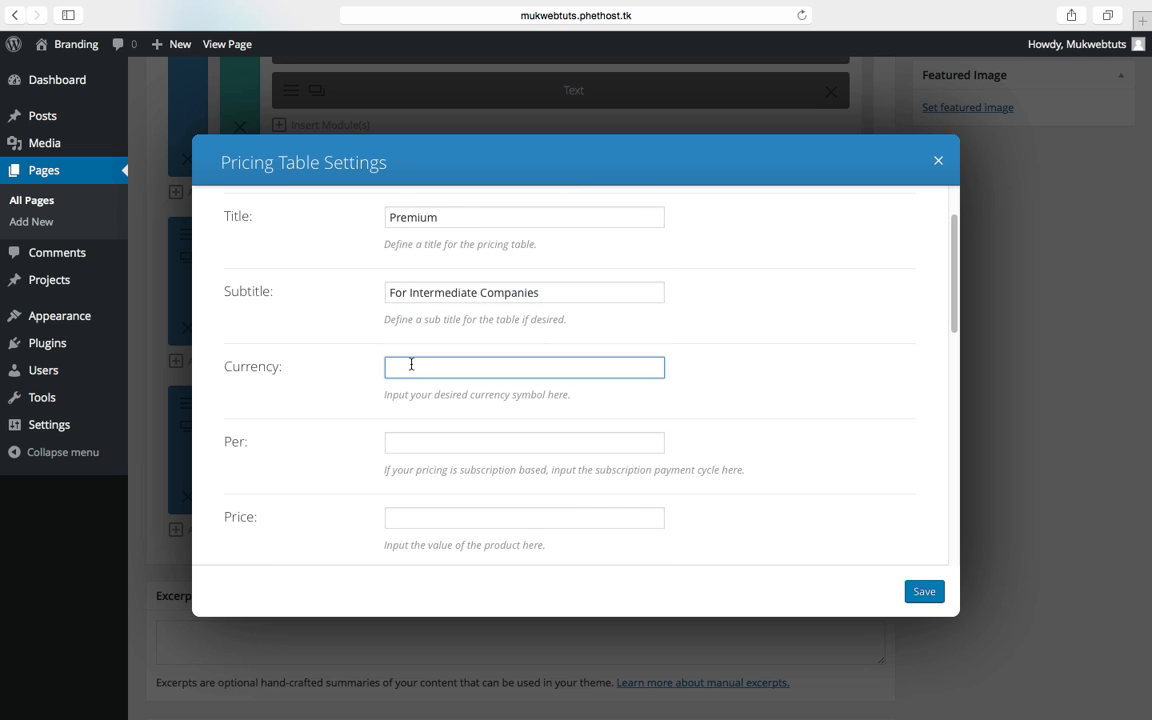
{"action": "type", "text": "£"}
{"action": "scroll", "coordinate": [437, 406], "scroll_direction": "down", "scroll_amount": 2}
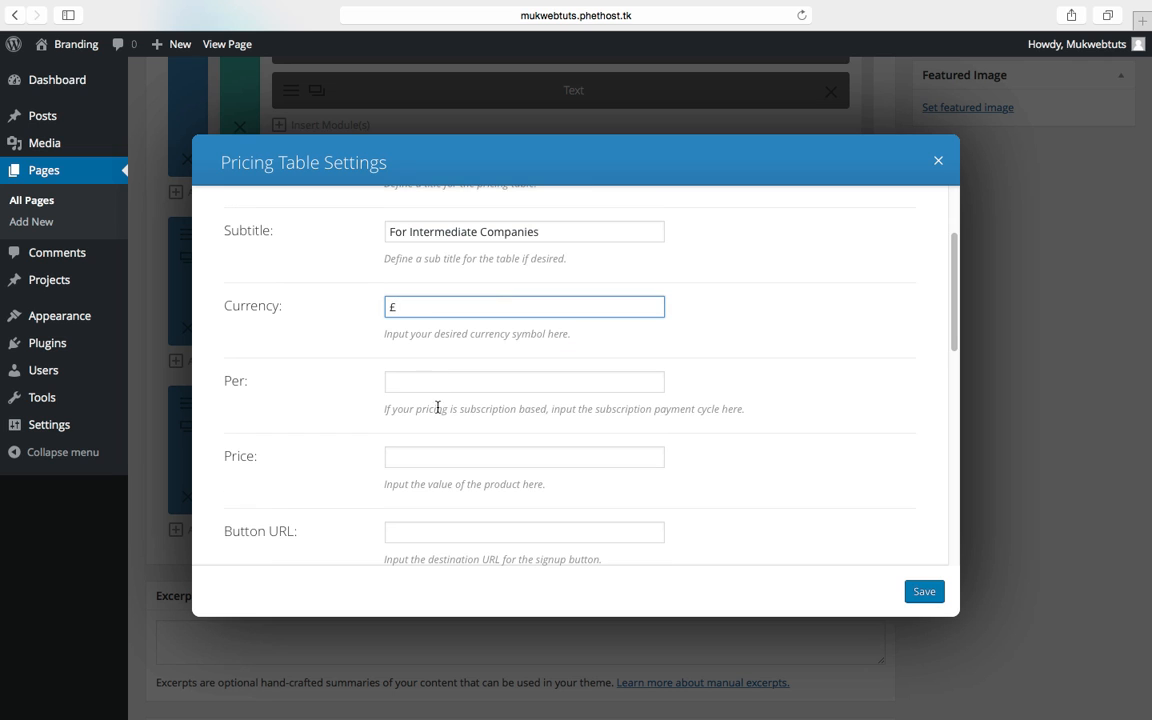
{"action": "left_click", "coordinate": [438, 386]}
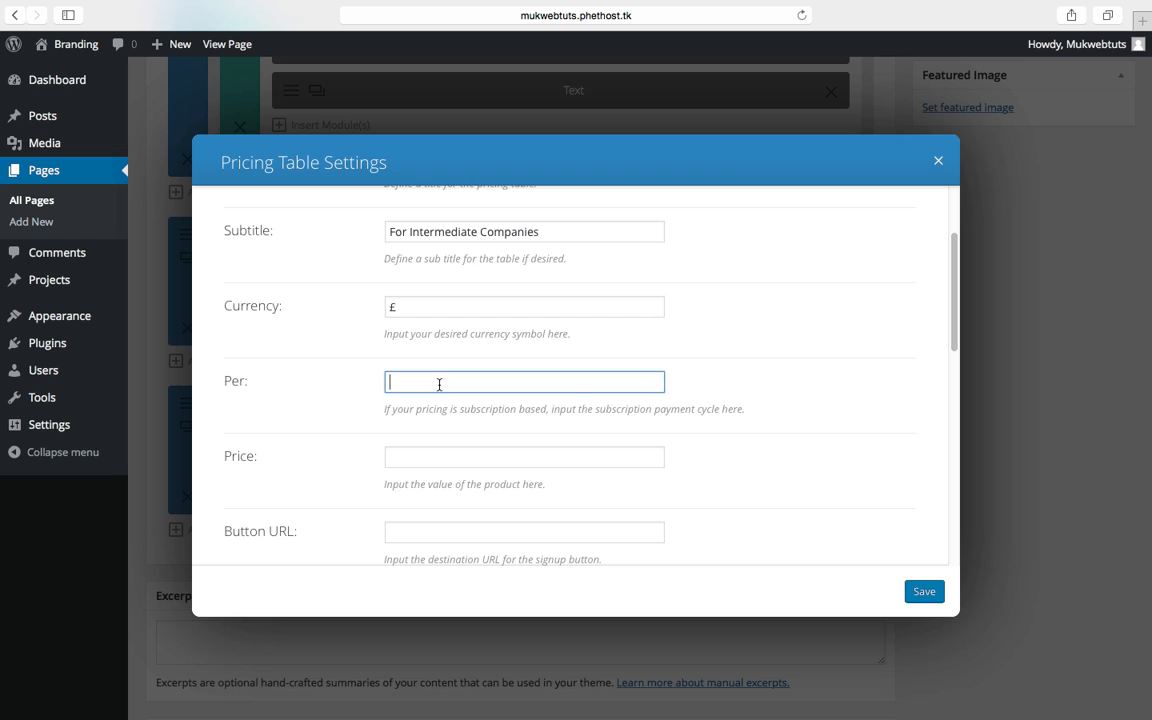
{"action": "type", "text": "month"}
Step: Enter the price 3899, paste the lorem ipsum description, and save the Premium table
{"action": "left_click", "coordinate": [462, 457]}
{"action": "scroll", "coordinate": [486, 474], "scroll_direction": "down", "scroll_amount": 1}
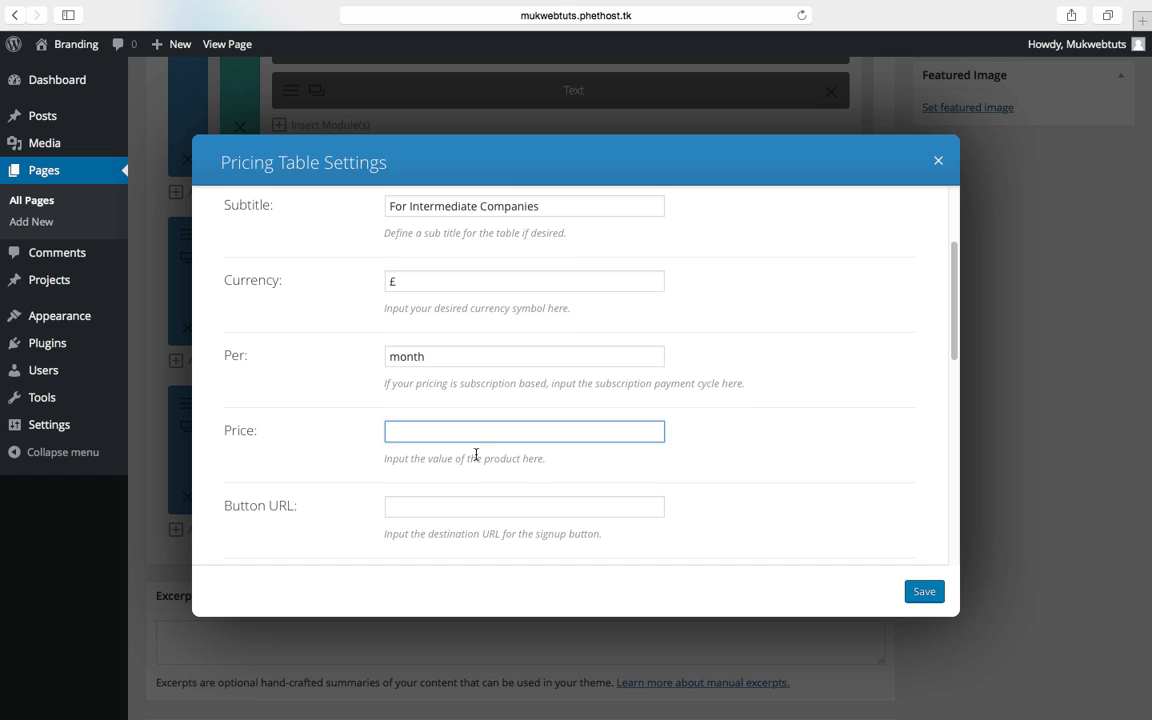
{"action": "type", "text": "383"}
{"action": "key", "text": "BackSpace"}
{"action": "type", "text": "99"}
{"action": "scroll", "coordinate": [417, 494], "scroll_direction": "down", "scroll_amount": 5}
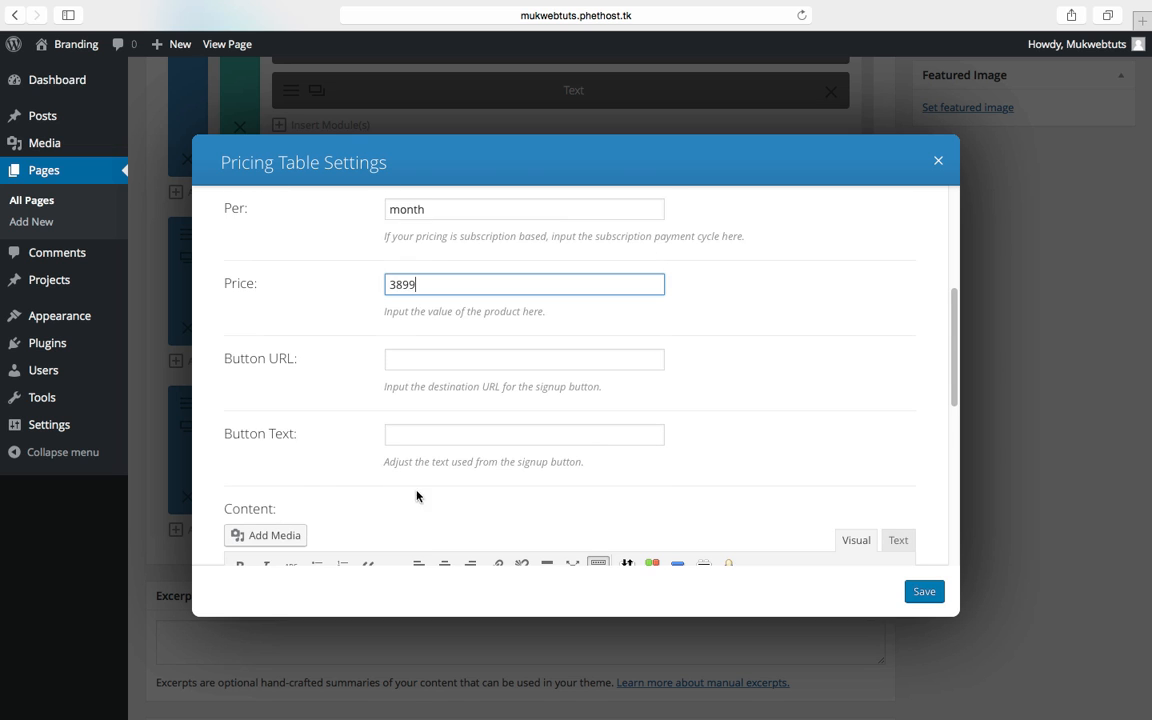
{"action": "scroll", "coordinate": [438, 530], "scroll_direction": "down", "scroll_amount": 2}
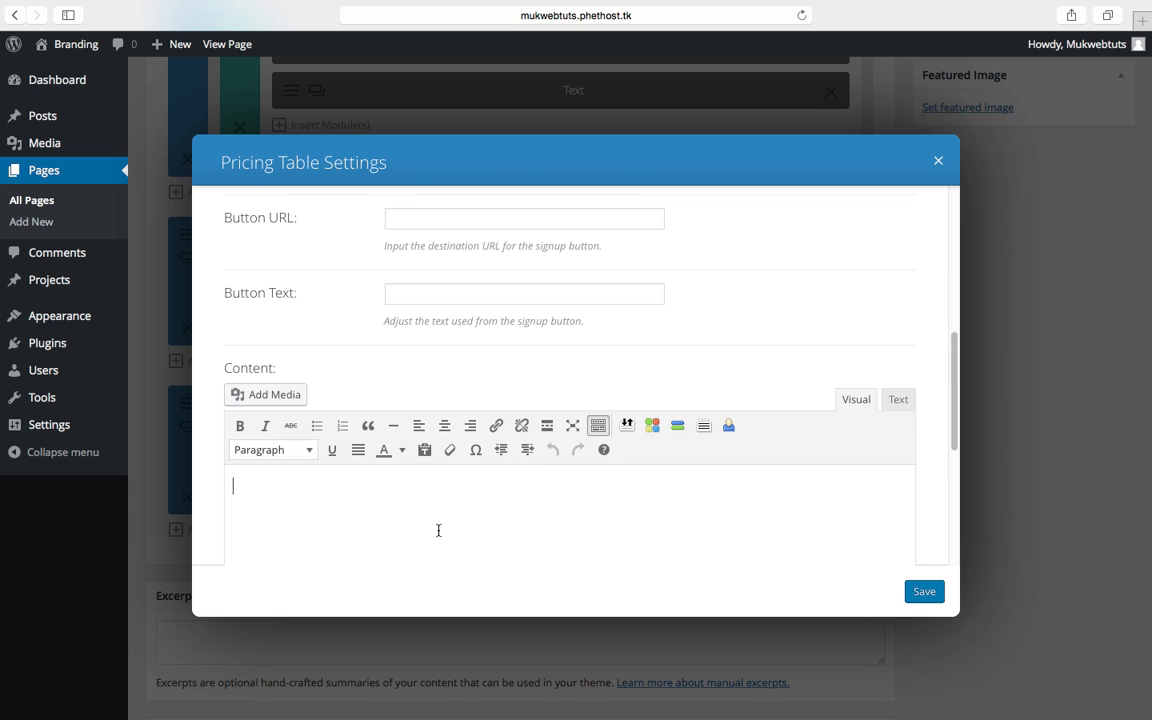
{"action": "type", "text": "Occaecati cupiditate non the provident quidem rerum facilis est et expedita distinctio quae. Lorem ipsum dolor sit amet, consectetur adipiscing elit, sed do eiusmod tempor incididunt labore dolore."}
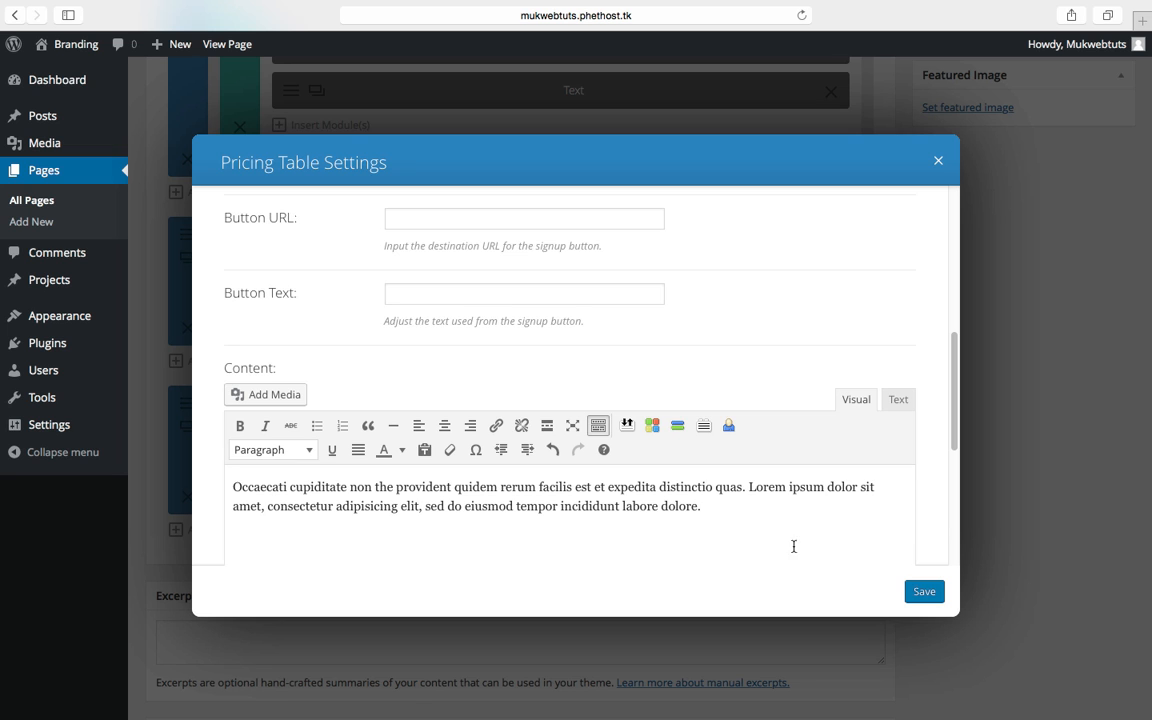
{"action": "left_click", "coordinate": [924, 591]}
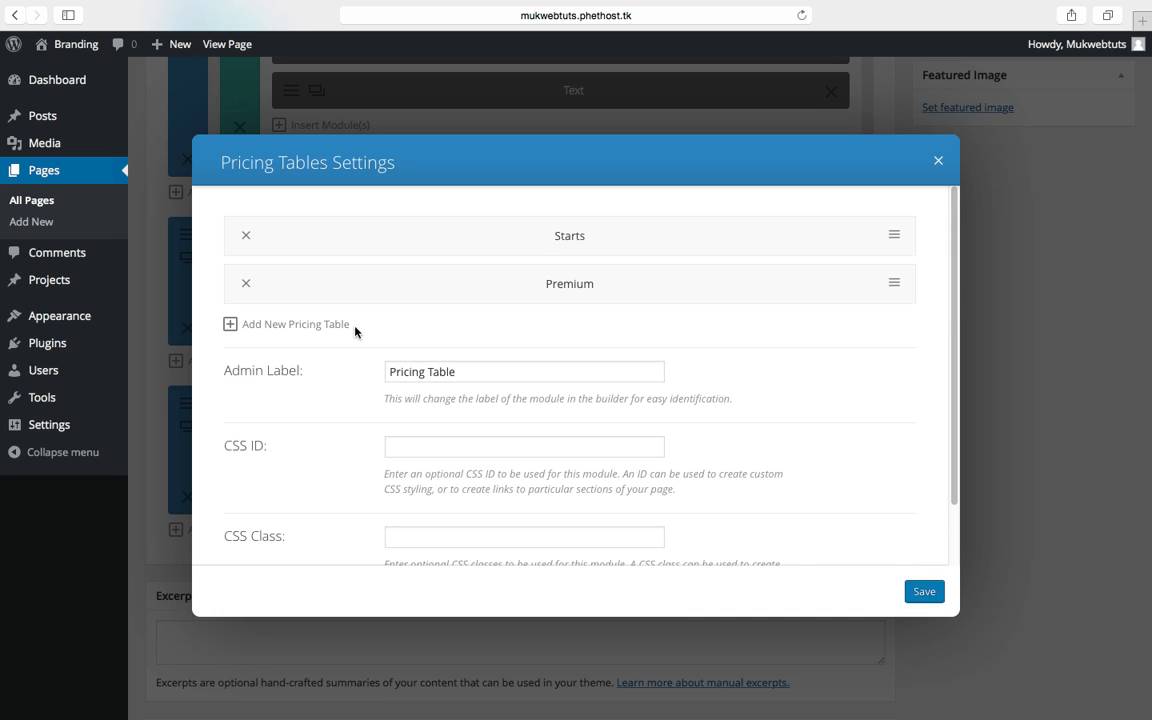
Step: Add a new featured pricing table titled 'Executive'
{"action": "left_click", "coordinate": [271, 328]}
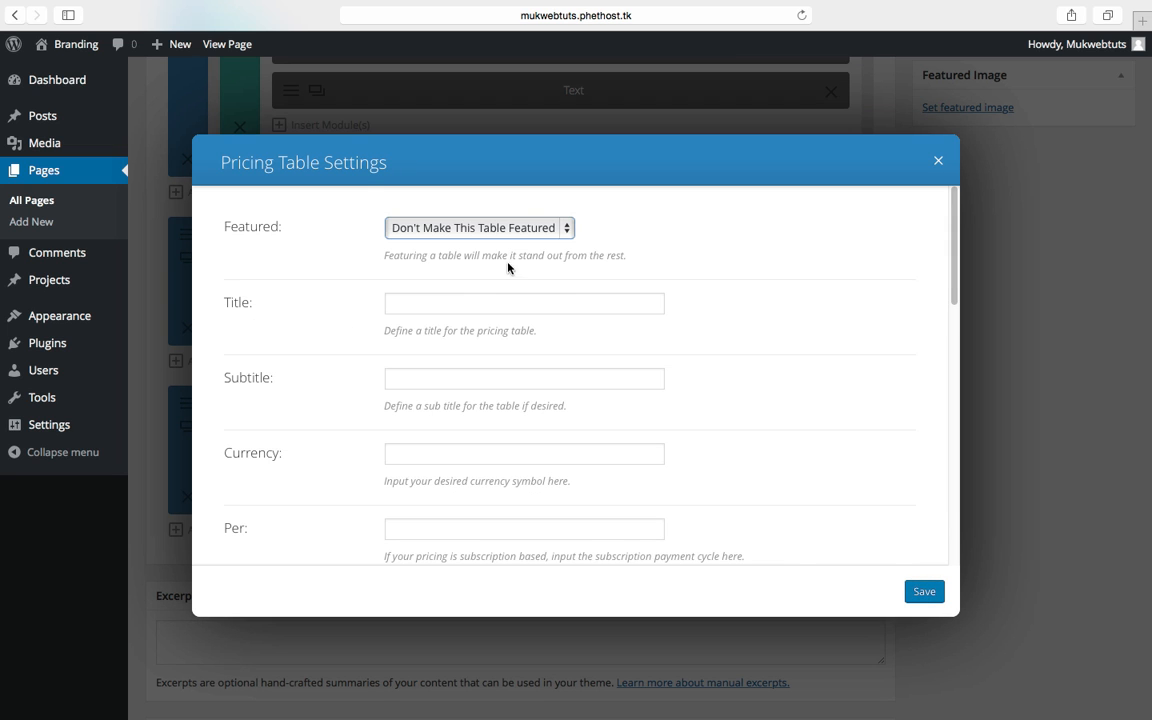
{"action": "left_click", "coordinate": [443, 234]}
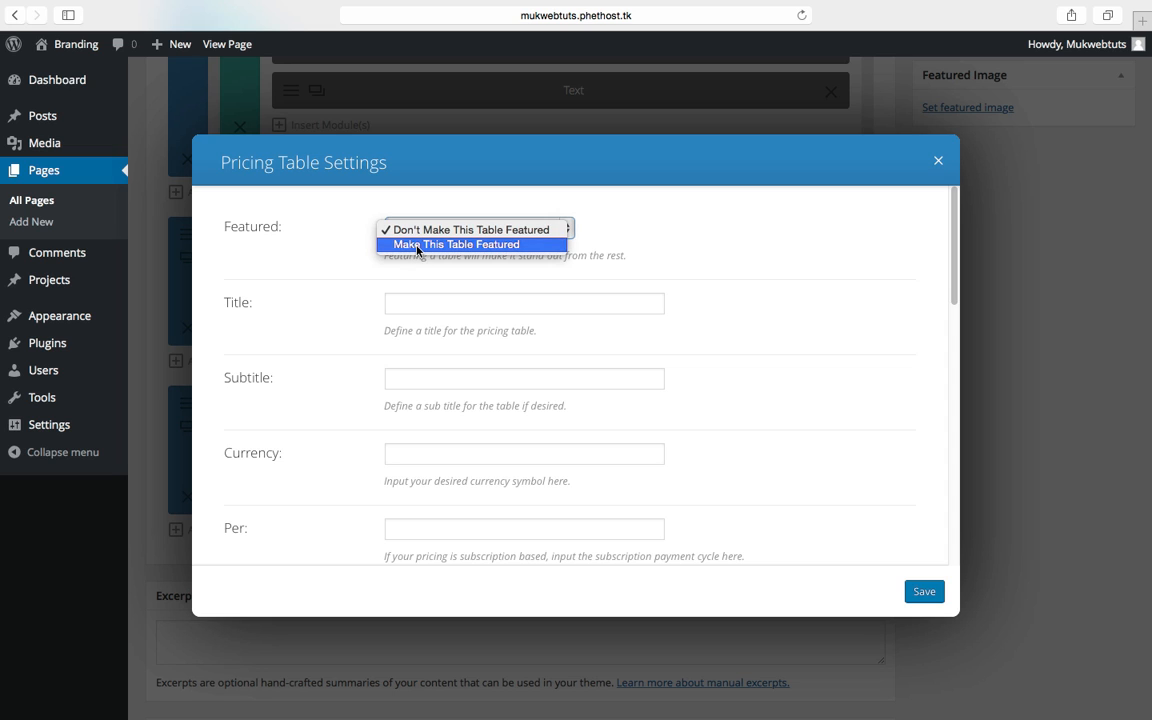
{"action": "left_click", "coordinate": [418, 245]}
{"action": "left_click", "coordinate": [447, 300]}
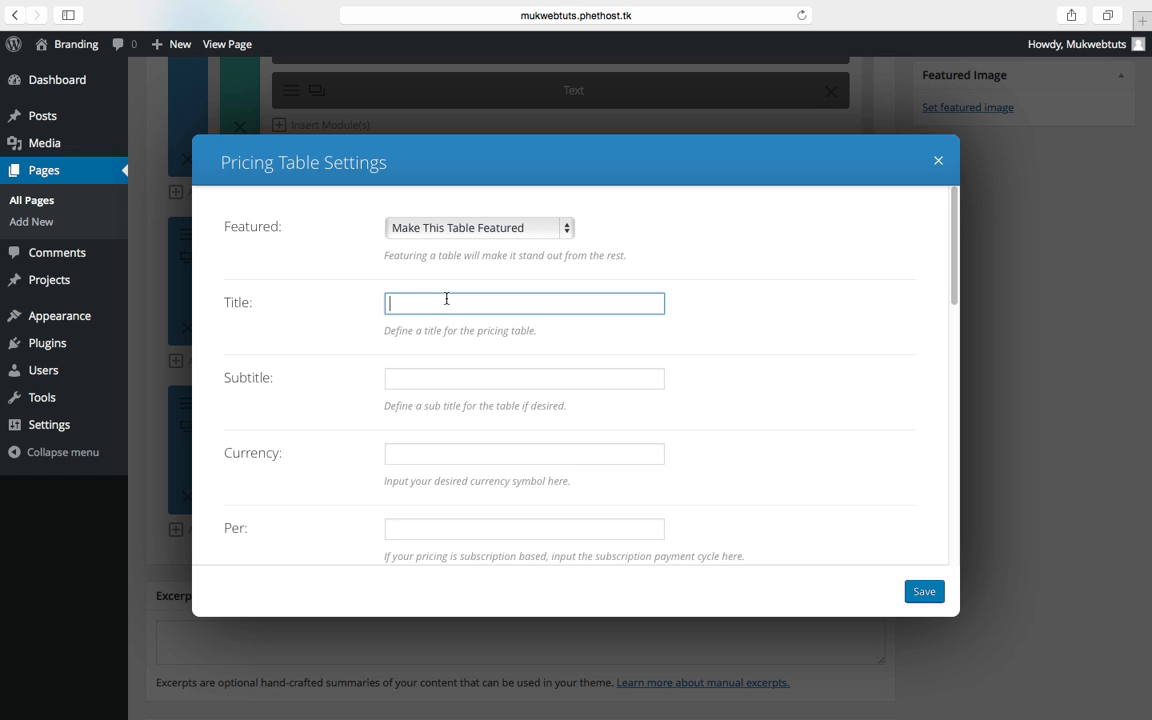
{"action": "type", "text": "Exective"}
{"action": "key", "text": "Left"}
{"action": "key", "text": "Left"}
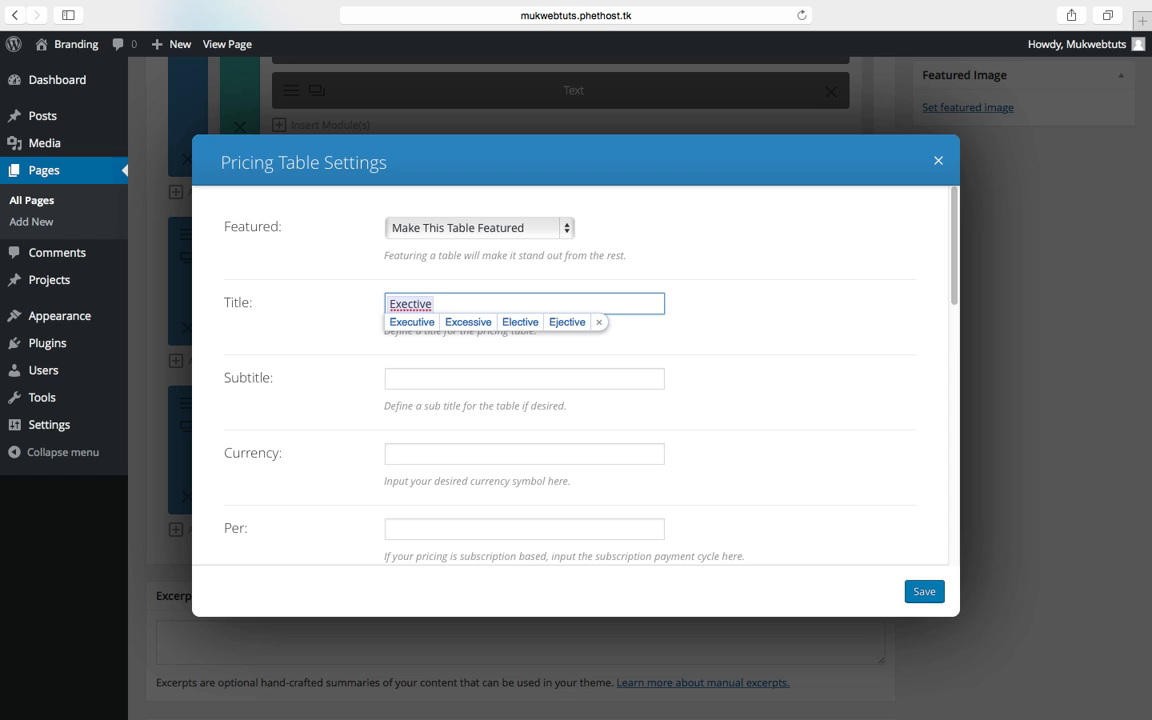
{"action": "key", "text": "Down"}
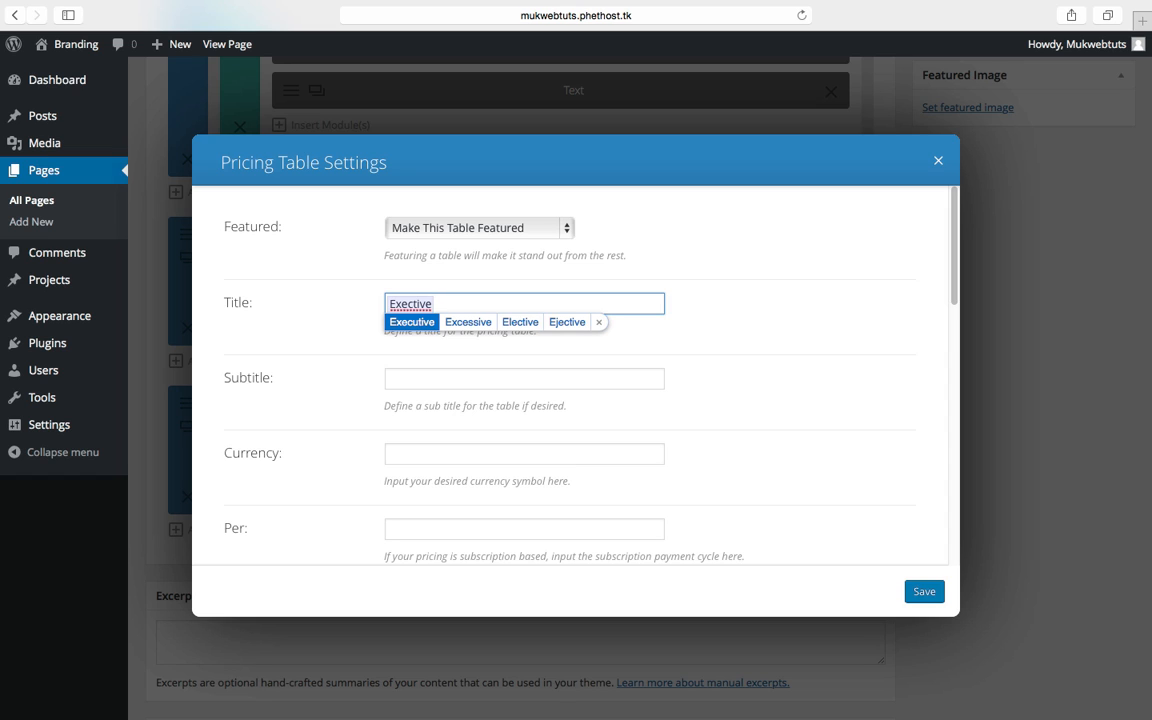
{"action": "key", "text": "Return"}
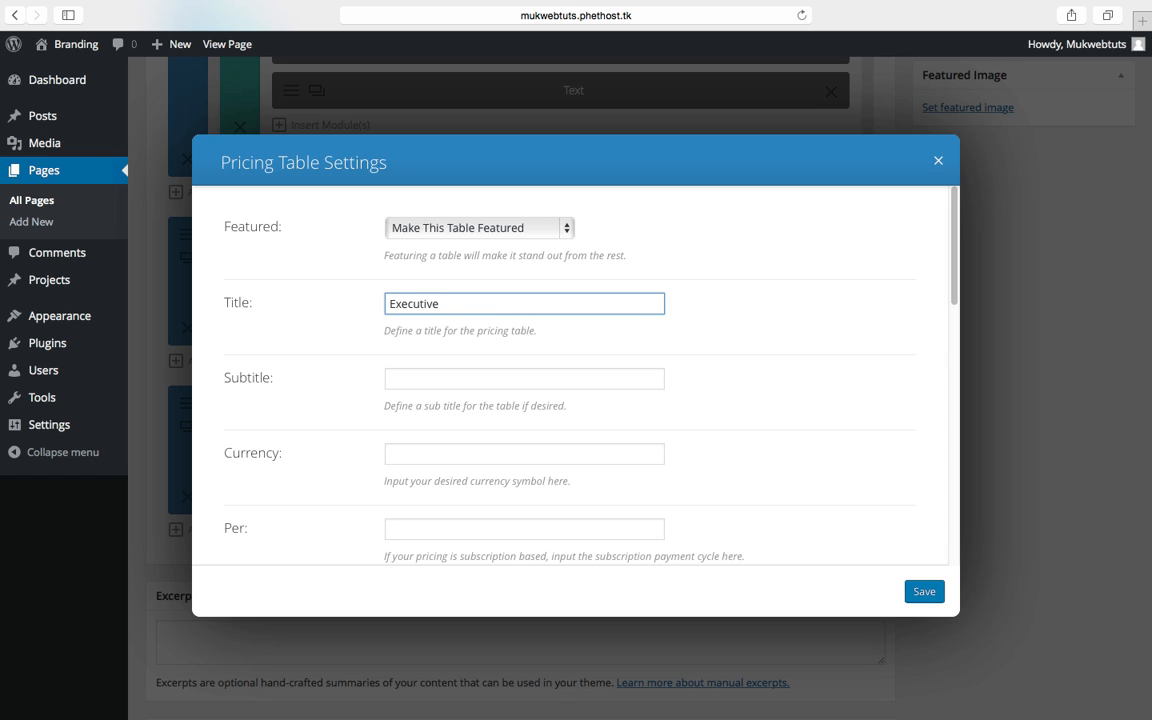
{"action": "key", "text": "BackSpace"}
Step: Give the Executive table the subtitle 'For Big Companies'
{"action": "left_click", "coordinate": [395, 378]}
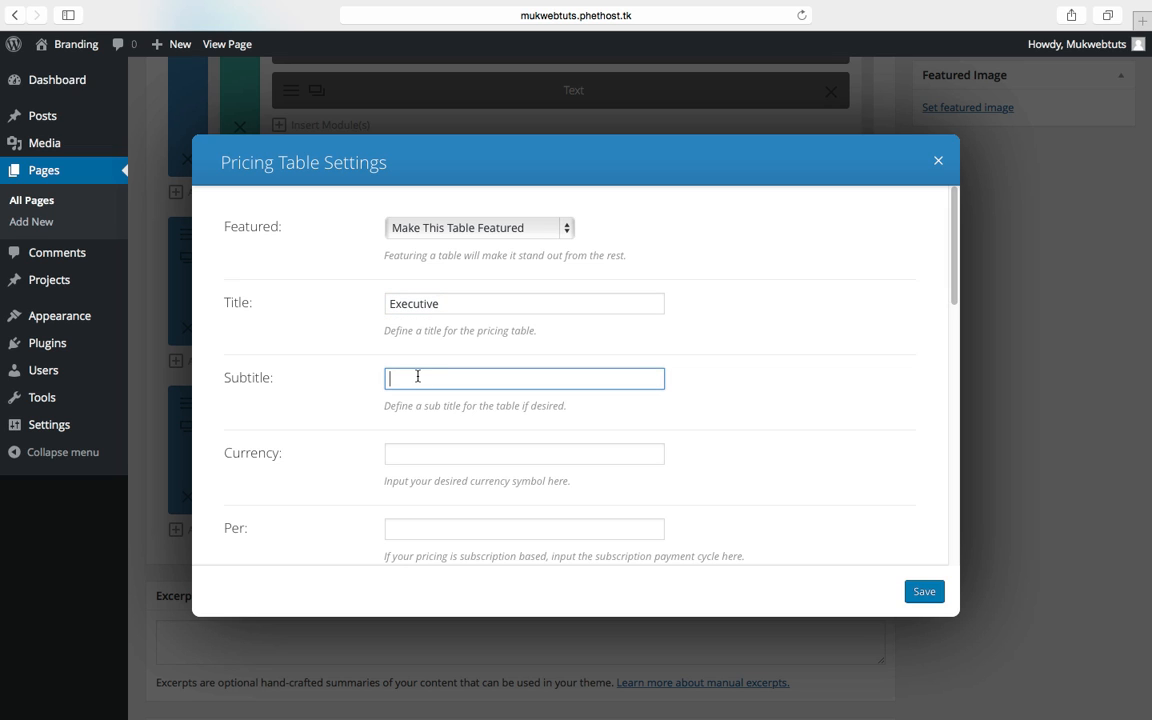
{"action": "type", "text": "A"}
{"action": "key", "text": "BackSpace"}
{"action": "type", "text": "For Bi"}
{"action": "type", "text": "g Companies"}
Step: Set the Executive table's currency to £, period to month and price to 5899
{"action": "left_click", "coordinate": [418, 454]}
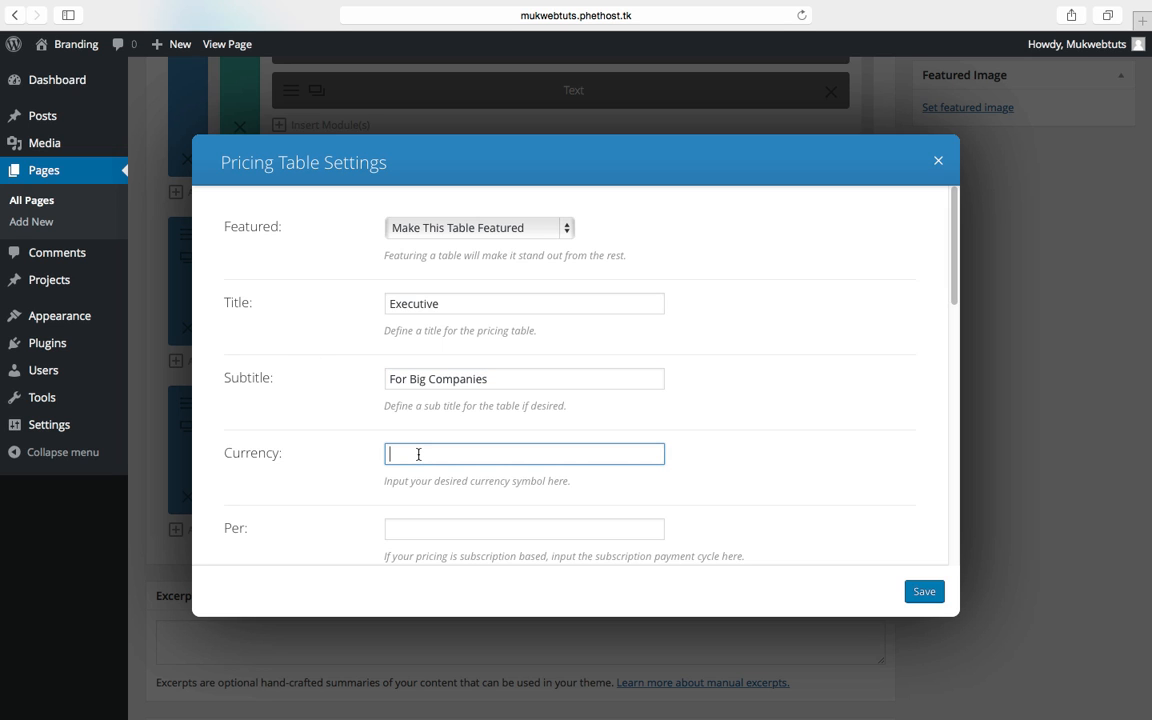
{"action": "type", "text": "£"}
{"action": "scroll", "coordinate": [420, 450], "scroll_direction": "down", "scroll_amount": 2}
{"action": "left_click", "coordinate": [427, 445]}
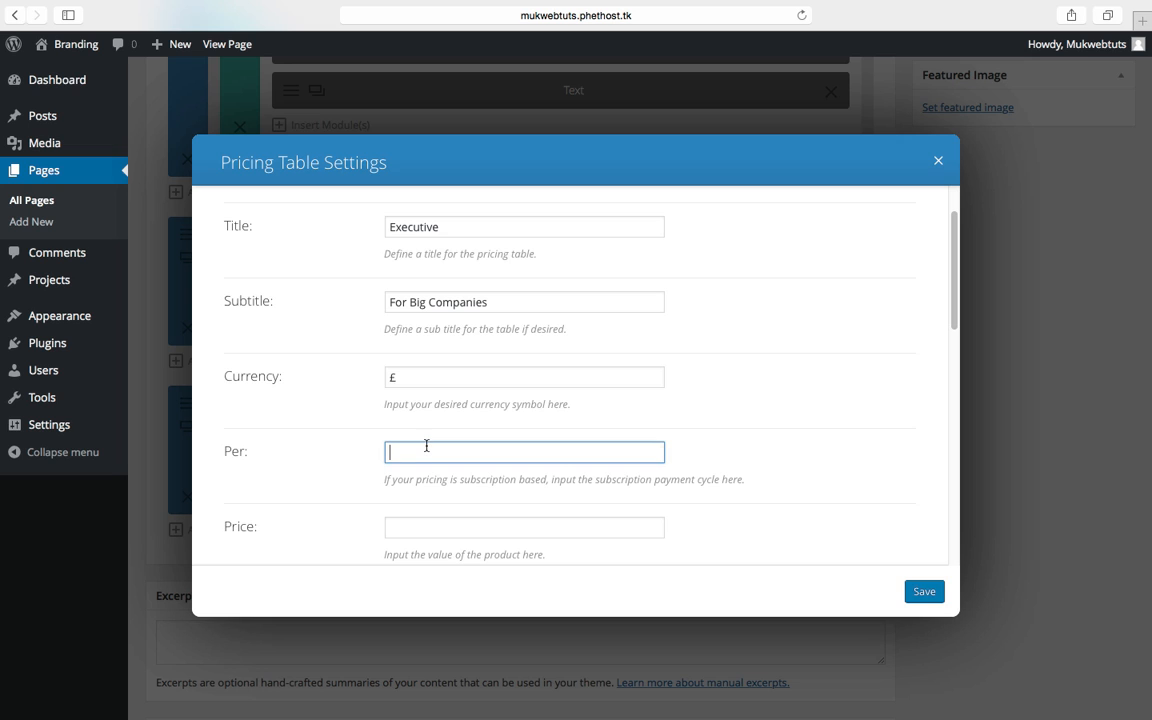
{"action": "type", "text": "month"}
{"action": "scroll", "coordinate": [432, 440], "scroll_direction": "down", "scroll_amount": 2}
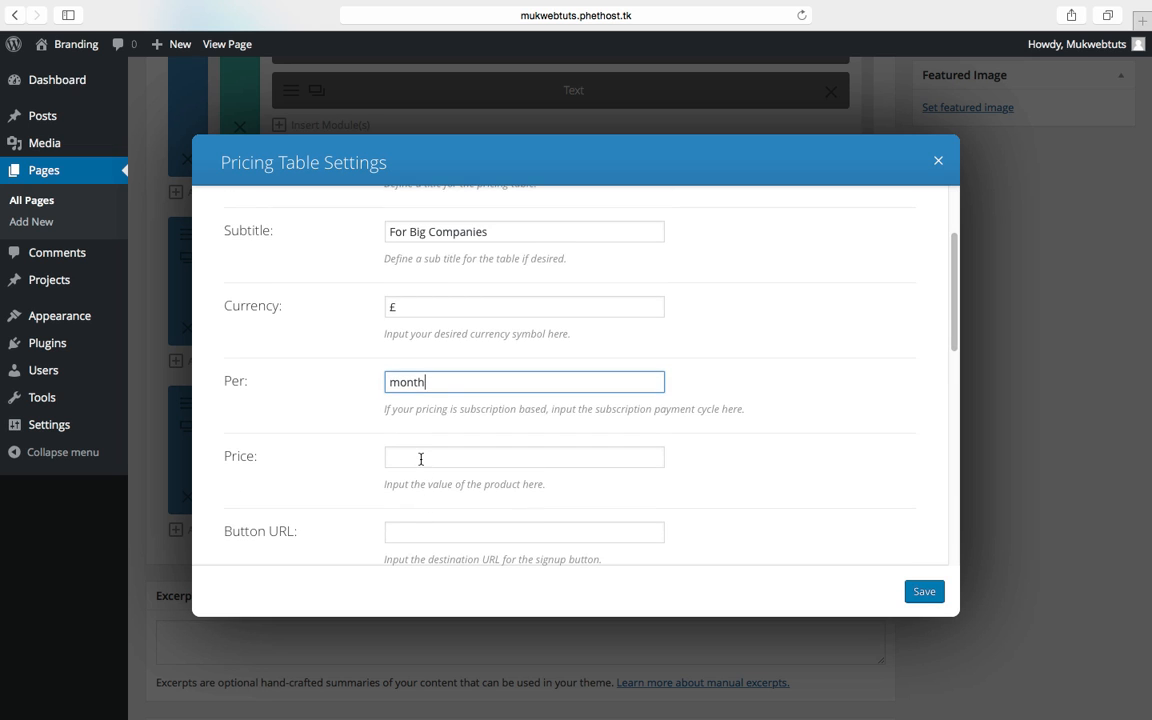
{"action": "left_click", "coordinate": [421, 458]}
{"action": "type", "text": "5"}
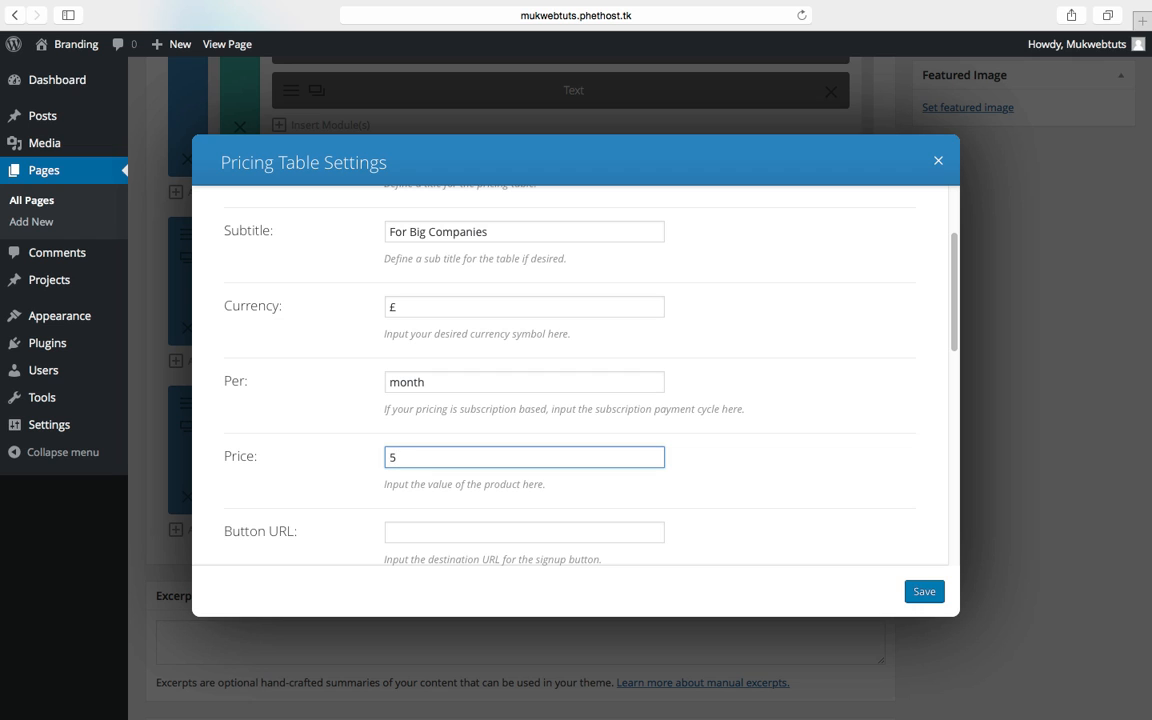
{"action": "type", "text": "88"}
{"action": "type", "text": "99"}
Step: Paste the description paragraph into Content and save the Executive table
{"action": "scroll", "coordinate": [426, 480], "scroll_direction": "down", "scroll_amount": 5}
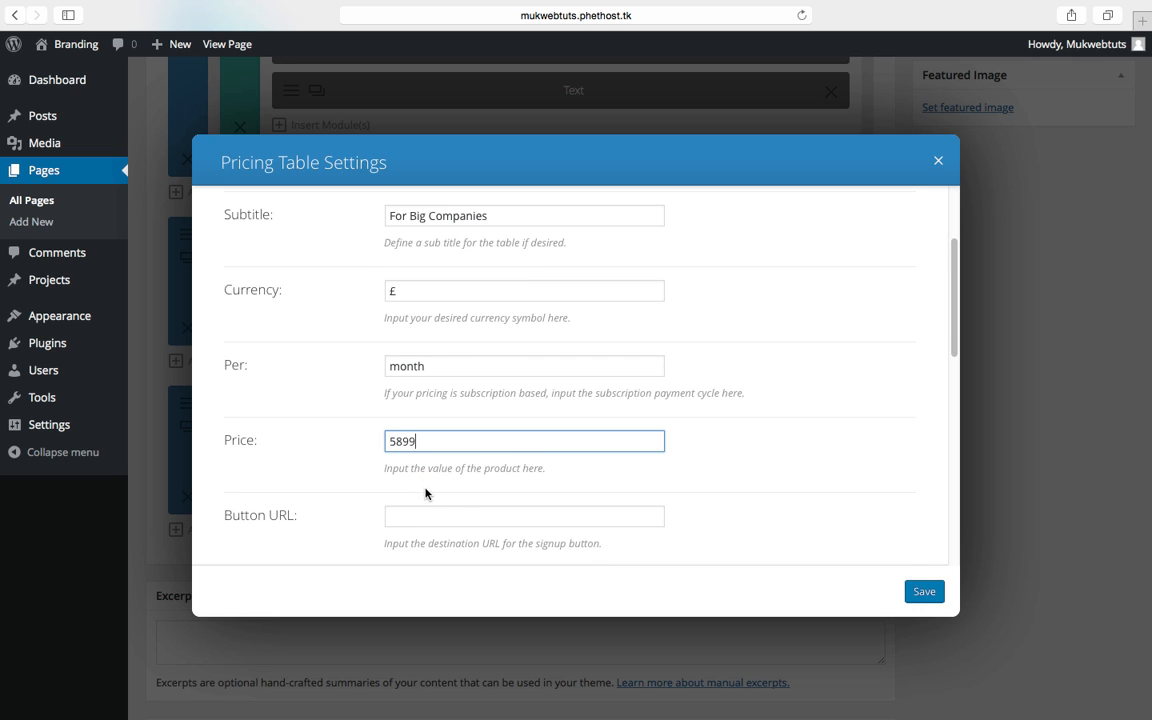
{"action": "scroll", "coordinate": [846, 567], "scroll_direction": "down", "scroll_amount": 10}
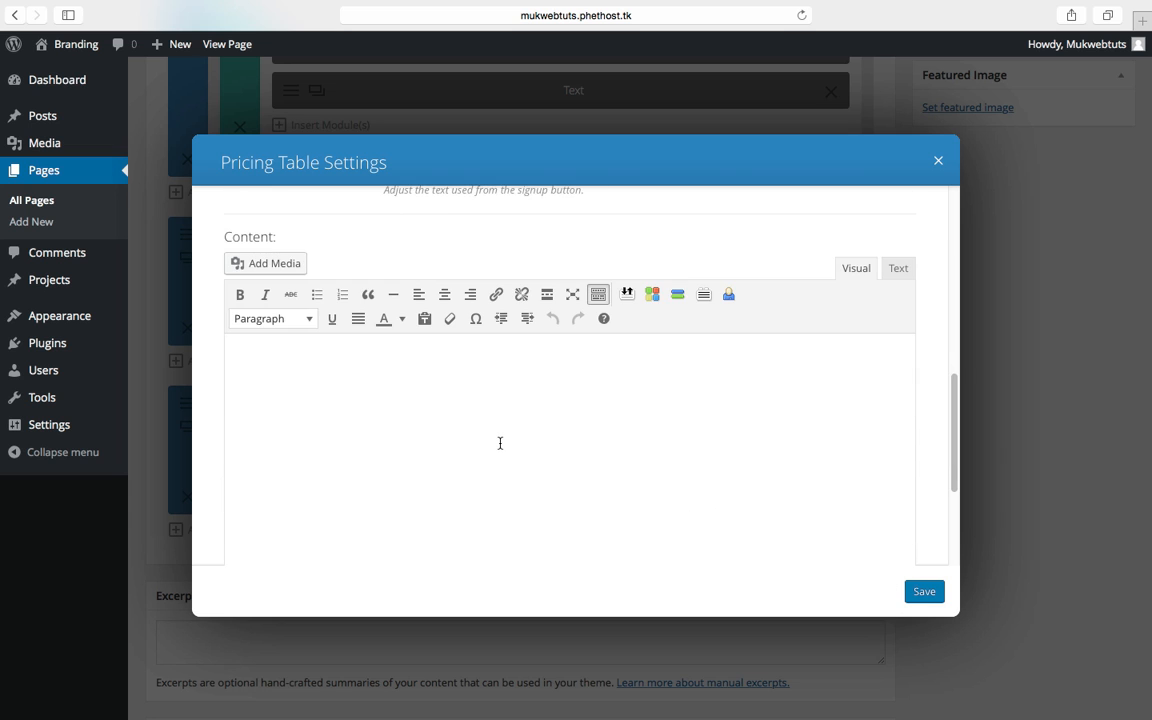
{"action": "left_click", "coordinate": [500, 443]}
{"action": "type", "text": "Occaecati cupiditate non the provident quidem rerum facilis est et expedita distinctio quas. Lorem ipsum dolor sit amet, consectetur adipisicing elit, sed do eiusmod tempor incididunt labore dolore."}
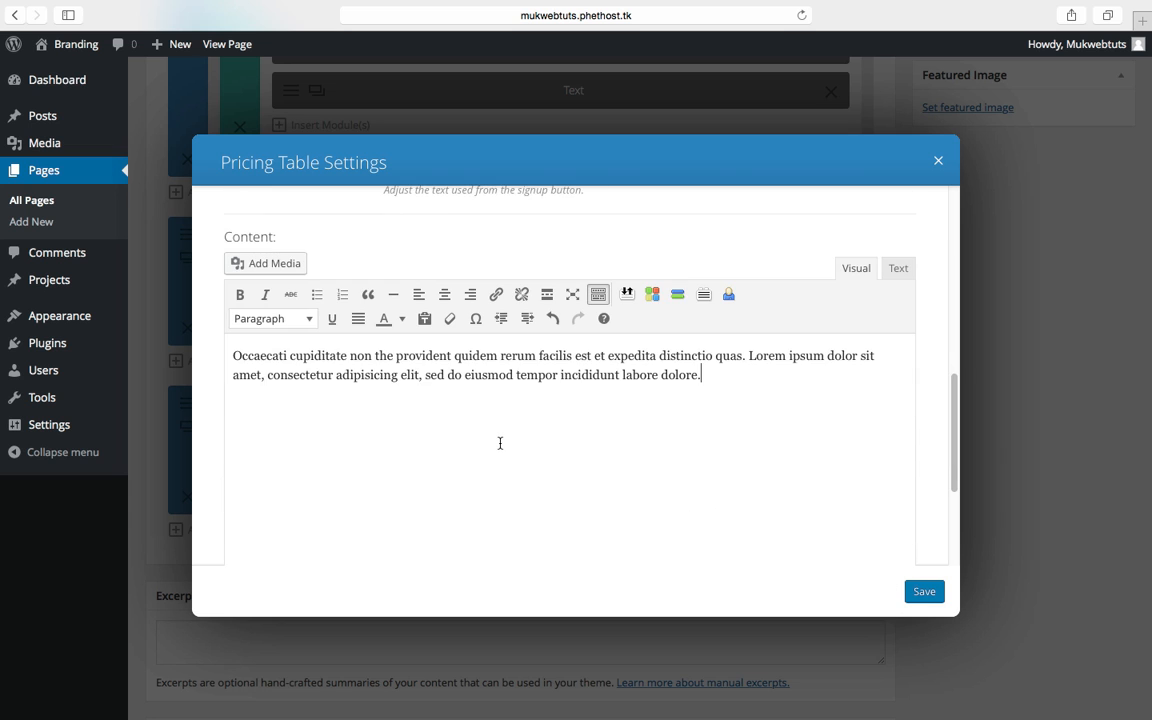
{"action": "left_click", "coordinate": [930, 594]}
Step: Save the Pricing Table module and publish the Home page changes
{"action": "left_click", "coordinate": [920, 662]}
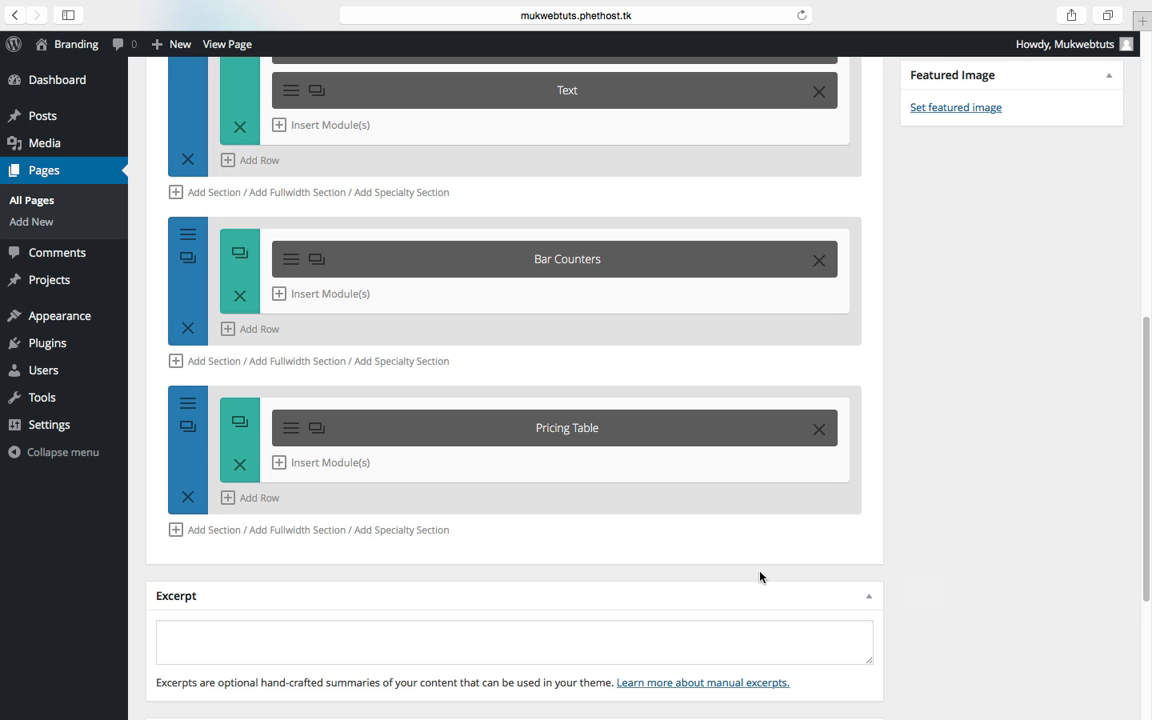
{"action": "scroll", "coordinate": [1056, 328], "scroll_direction": "up", "scroll_amount": 5}
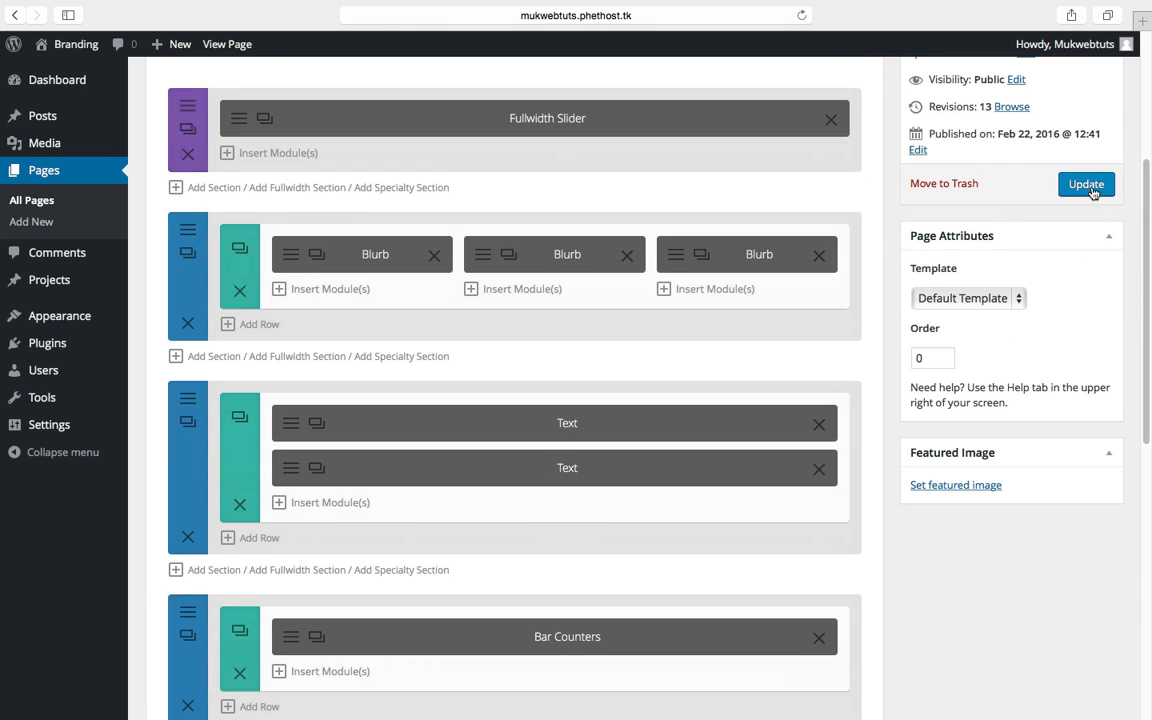
{"action": "left_click", "coordinate": [1086, 184]}
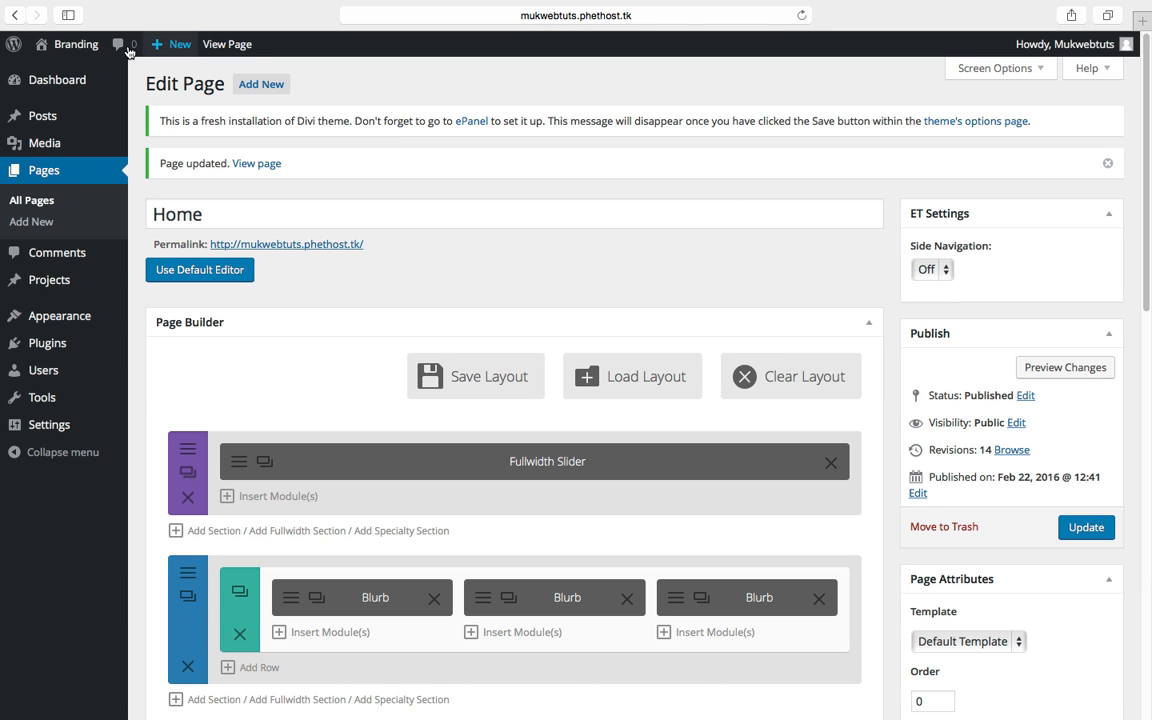
Step: Check the three pricing cards on the live Home page, then return to editing it
{"action": "left_click", "coordinate": [213, 45]}
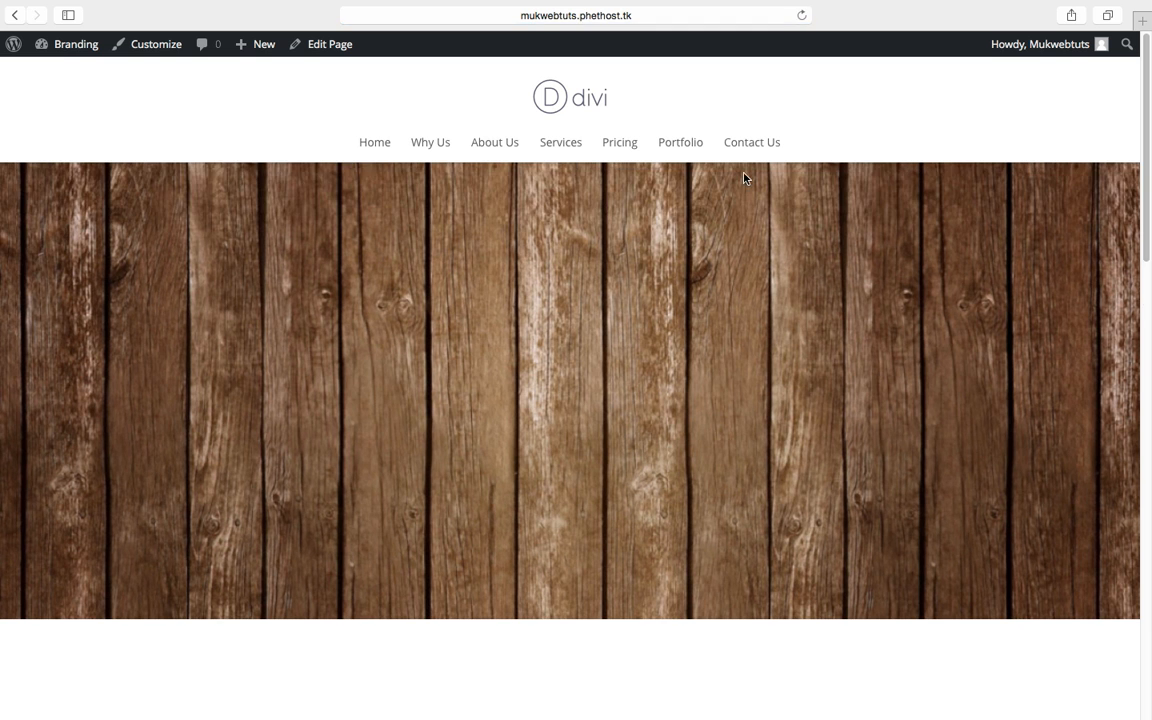
{"action": "scroll", "coordinate": [652, 191], "scroll_direction": "down", "scroll_amount": 3}
{"action": "scroll", "coordinate": [594, 220], "scroll_direction": "up", "scroll_amount": 3}
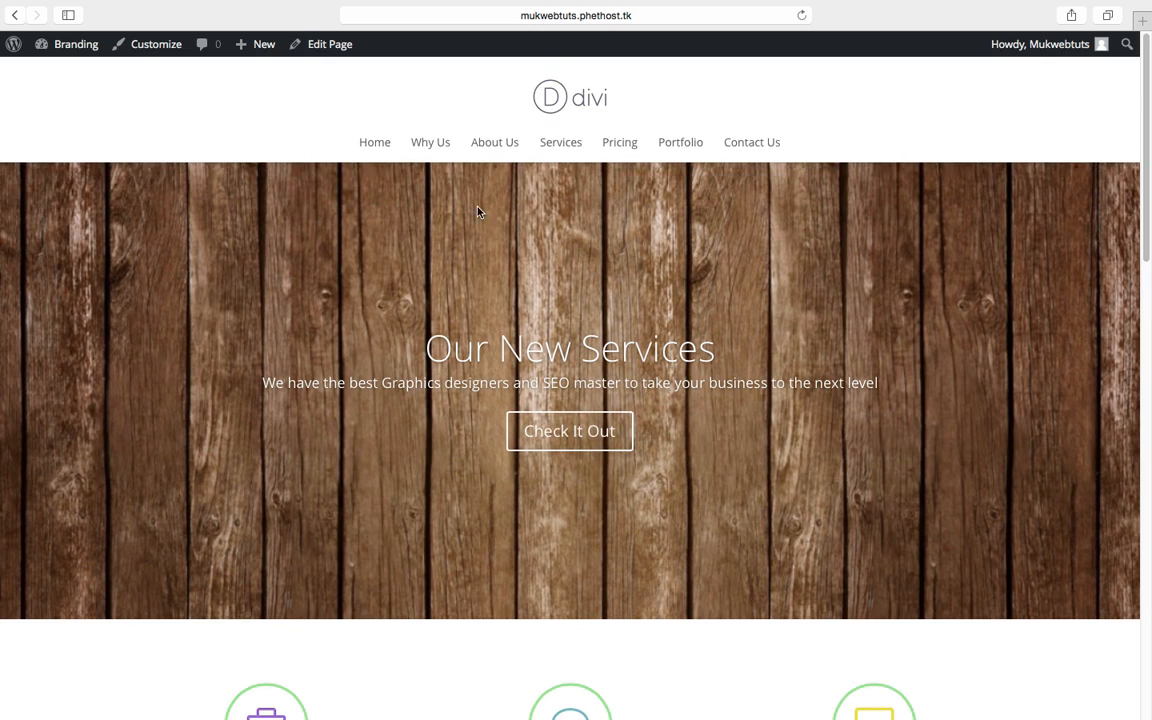
{"action": "scroll", "coordinate": [478, 211], "scroll_direction": "down", "scroll_amount": 10}
{"action": "scroll", "coordinate": [430, 305], "scroll_direction": "down", "scroll_amount": 8}
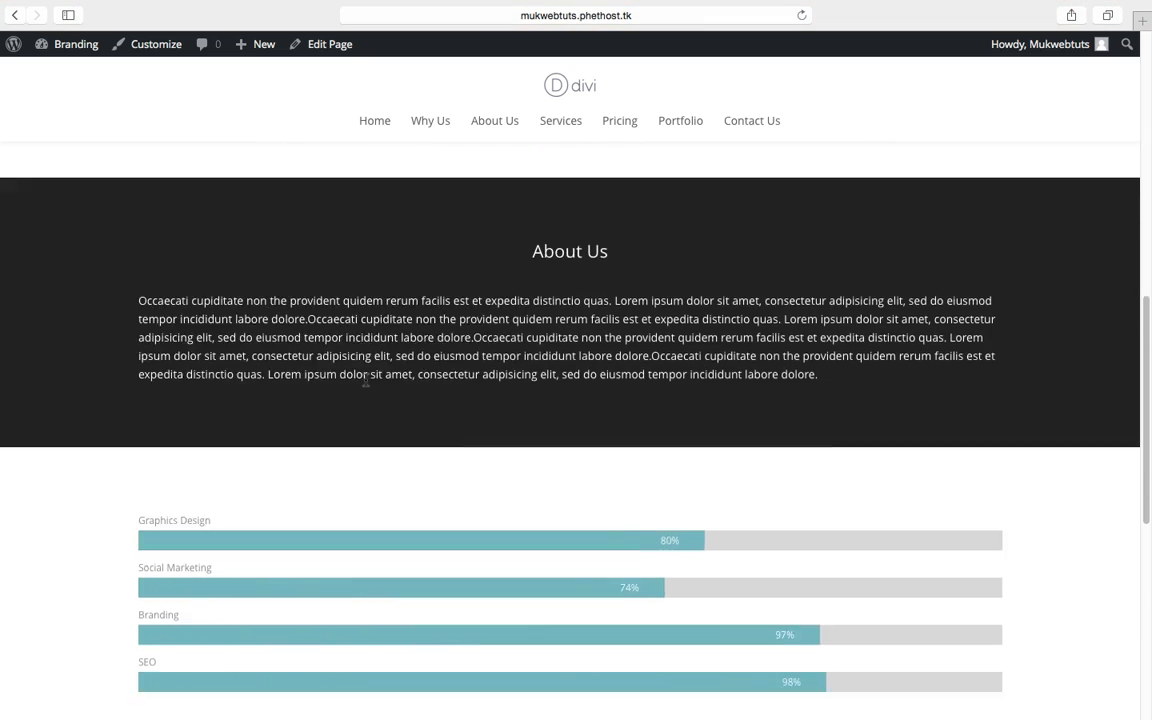
{"action": "scroll", "coordinate": [440, 355], "scroll_direction": "down", "scroll_amount": 2}
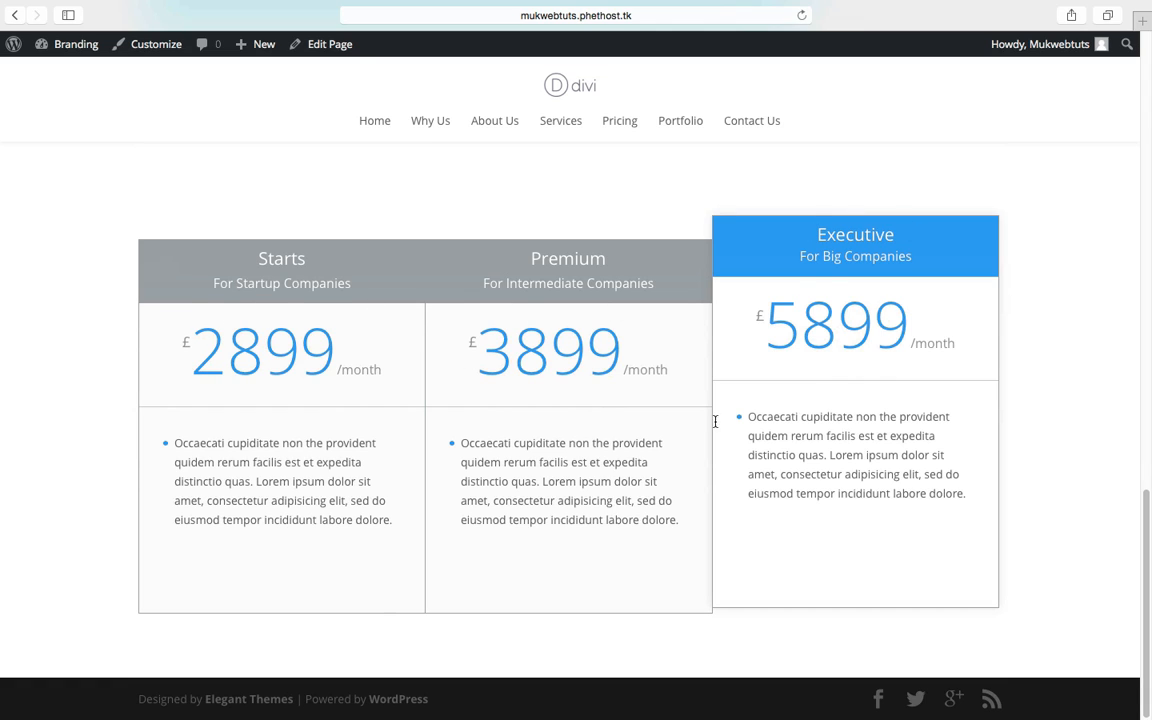
{"action": "left_click", "coordinate": [310, 46]}
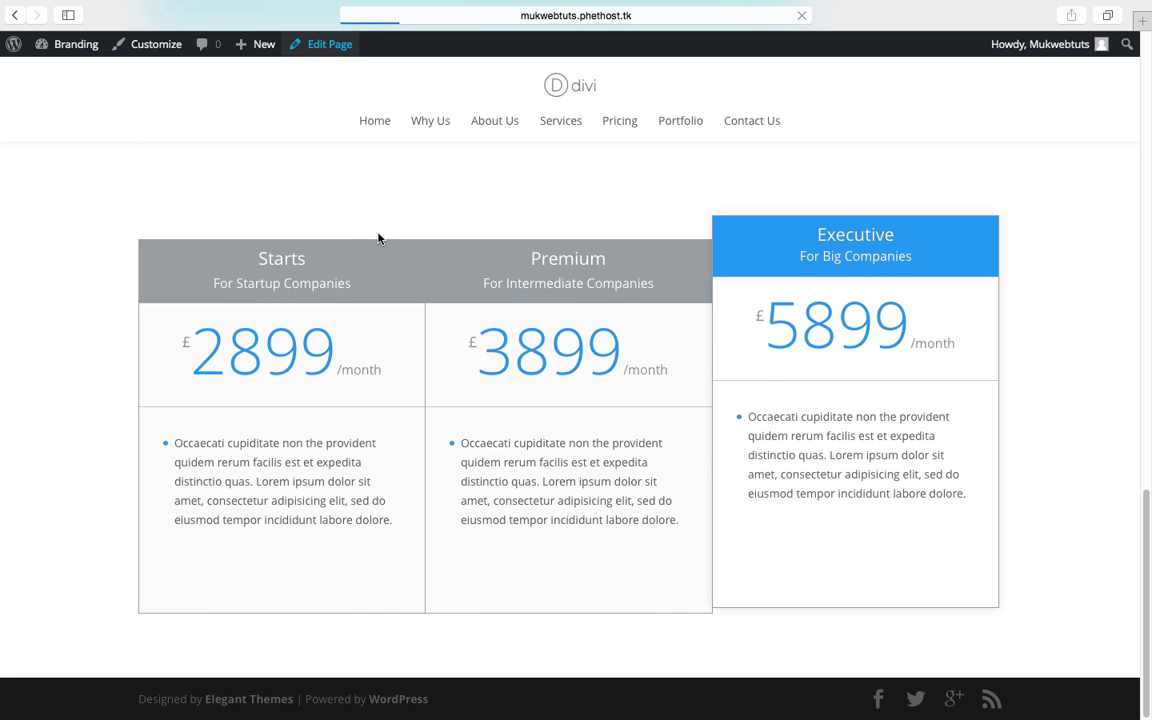
{"action": "scroll", "coordinate": [378, 238], "scroll_direction": "up", "scroll_amount": 4}
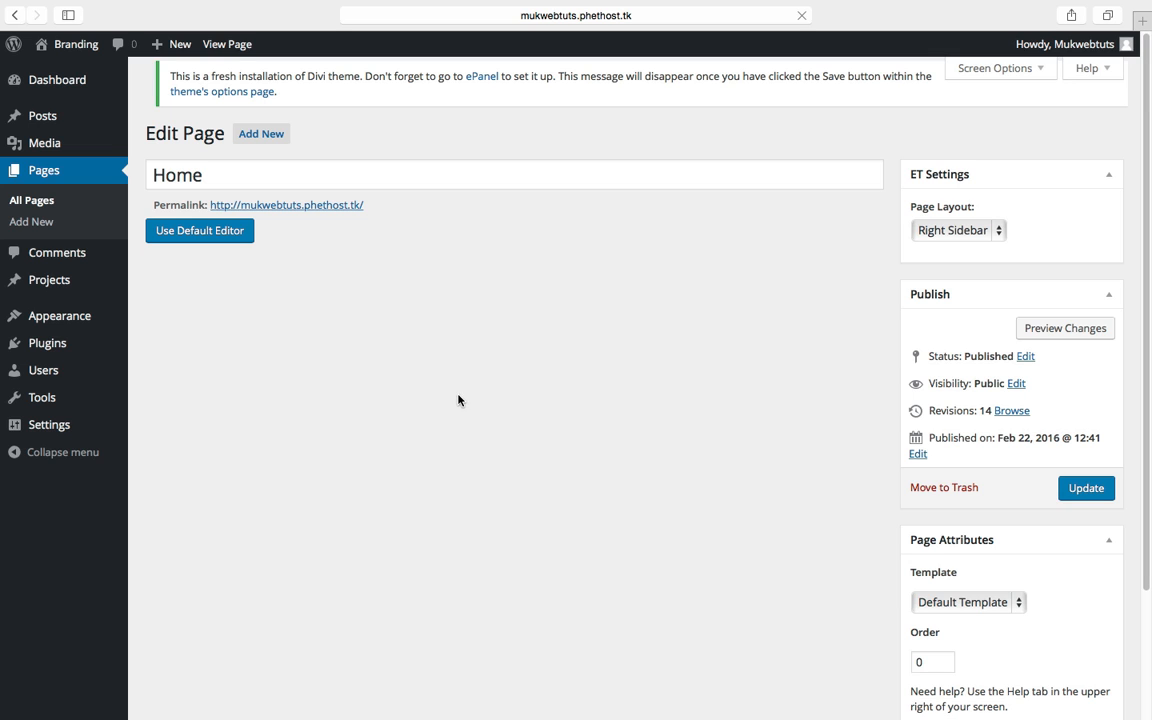
Step: Drag the Executive plan above Premium in the Pricing Table module and save
{"action": "scroll", "coordinate": [458, 400], "scroll_direction": "down", "scroll_amount": 3}
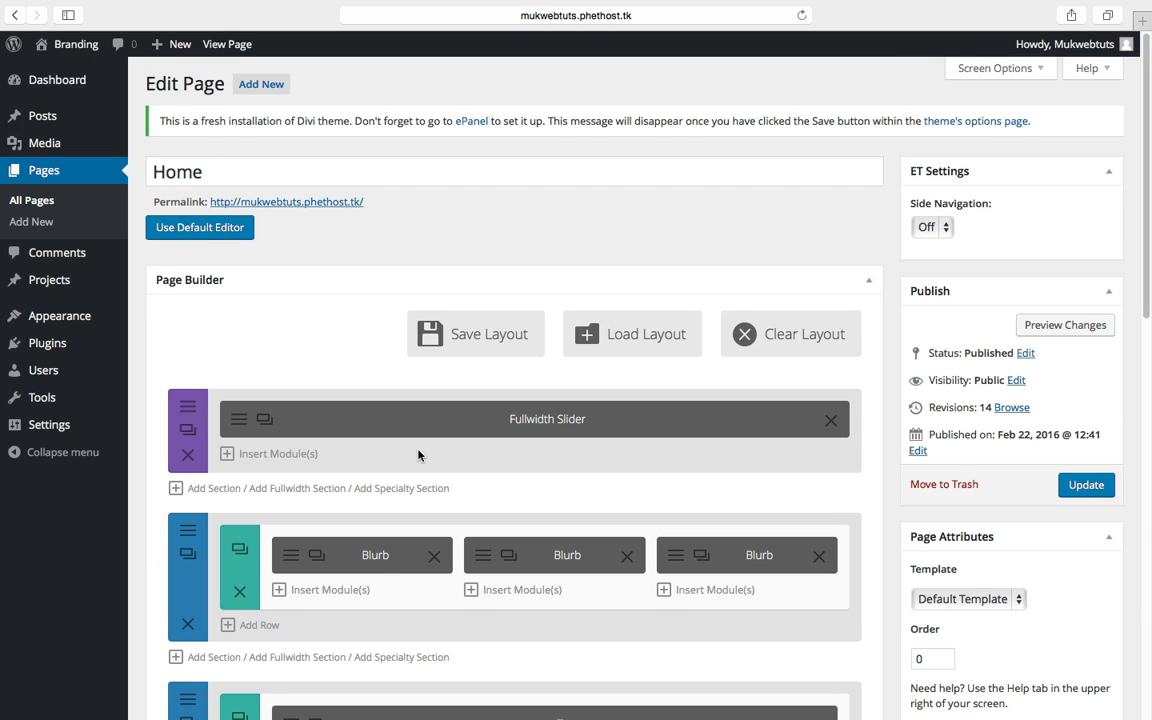
{"action": "scroll", "coordinate": [418, 455], "scroll_direction": "down", "scroll_amount": 10}
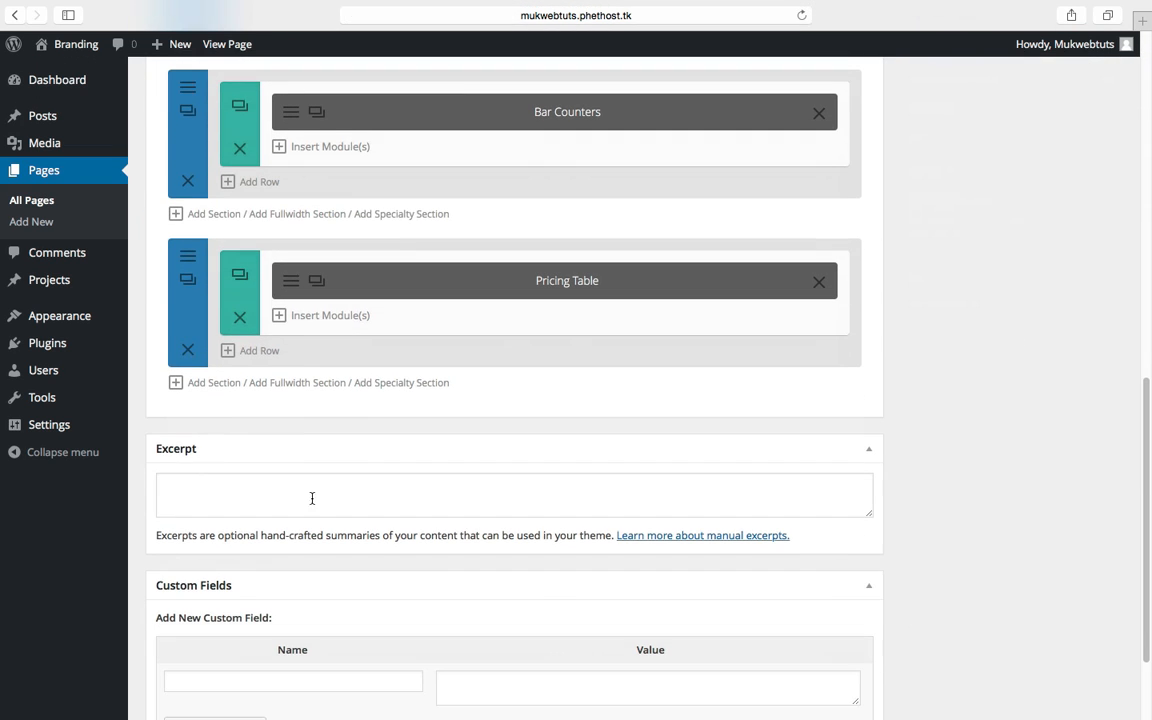
{"action": "left_click", "coordinate": [289, 284]}
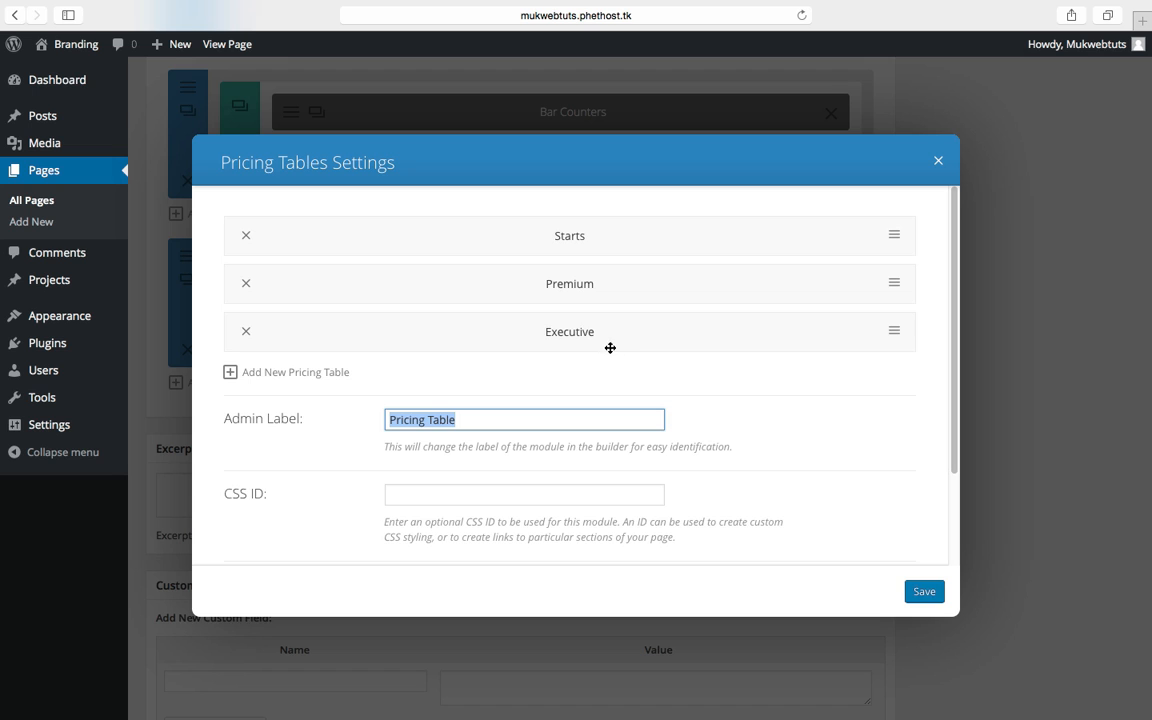
{"action": "left_click_drag", "start_coordinate": [610, 348], "coordinate": [559, 273]}
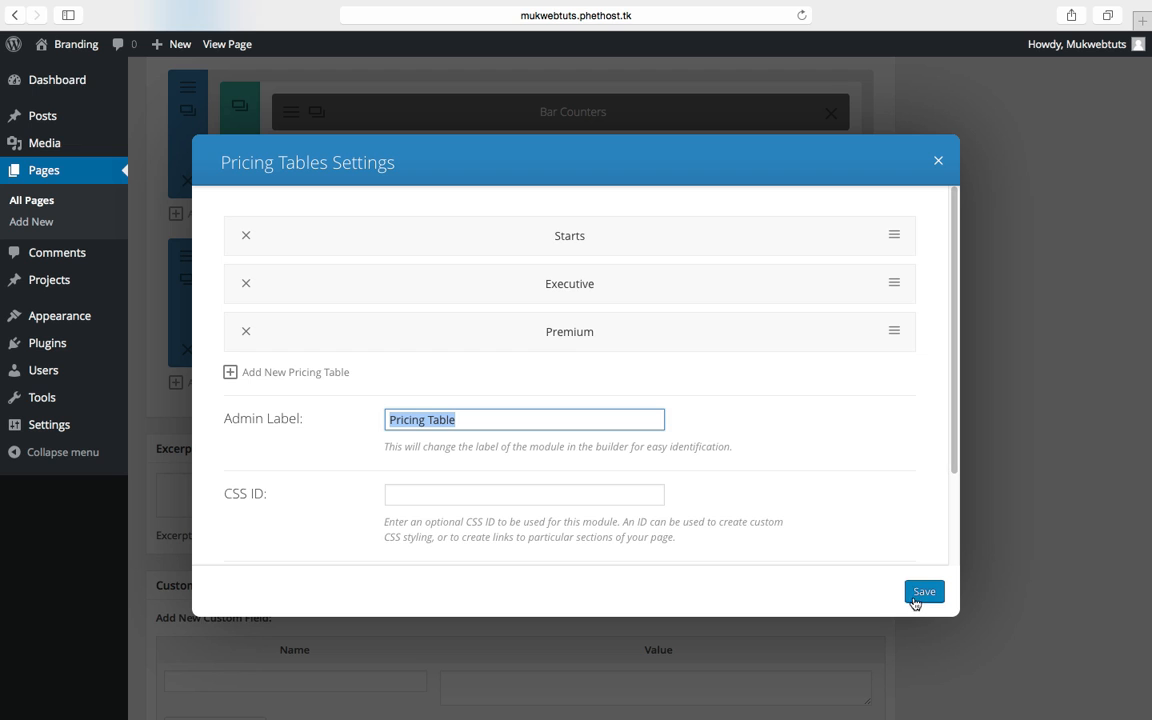
{"action": "left_click", "coordinate": [912, 598]}
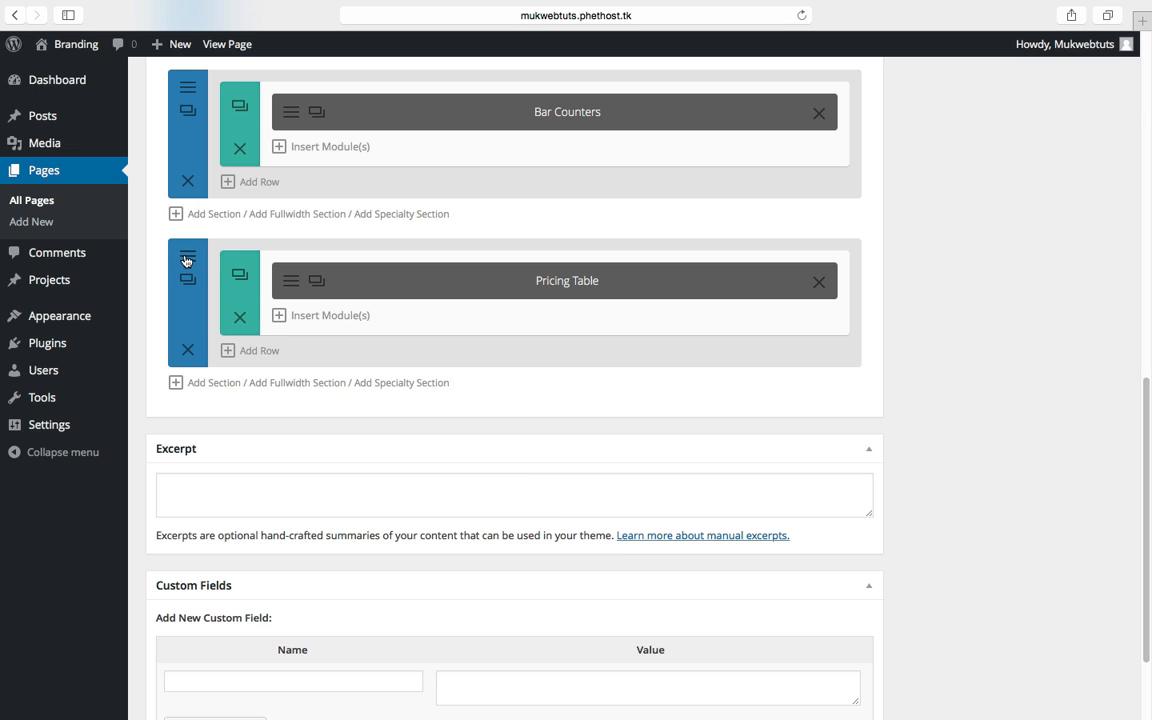
Step: Open the pricing section's background image chooser, try Upload Files, then return to Media Library
{"action": "left_click", "coordinate": [186, 257]}
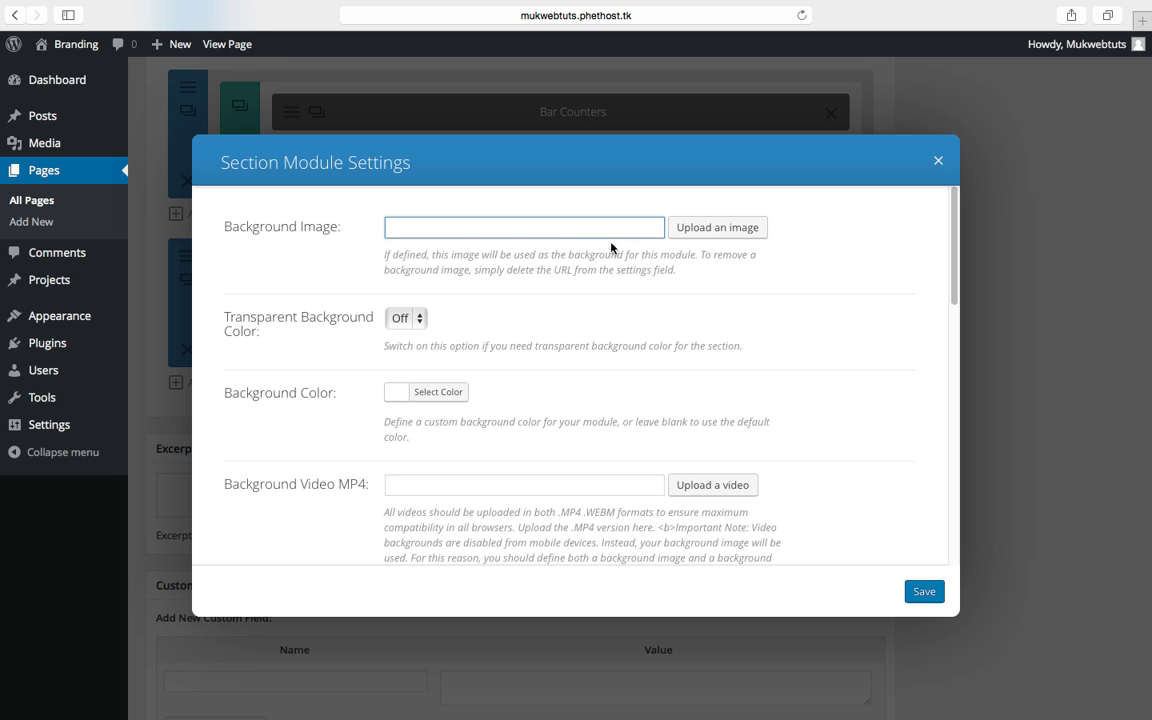
{"action": "left_click", "coordinate": [698, 237]}
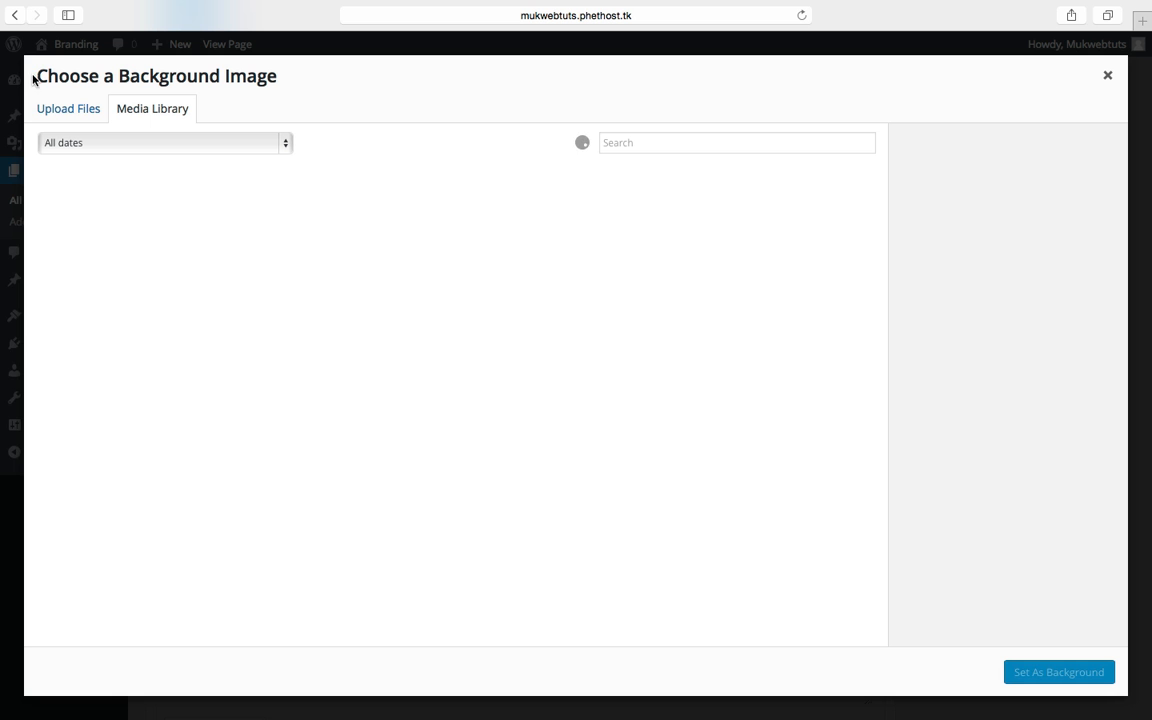
{"action": "mouse_move", "coordinate": [40, 35]}
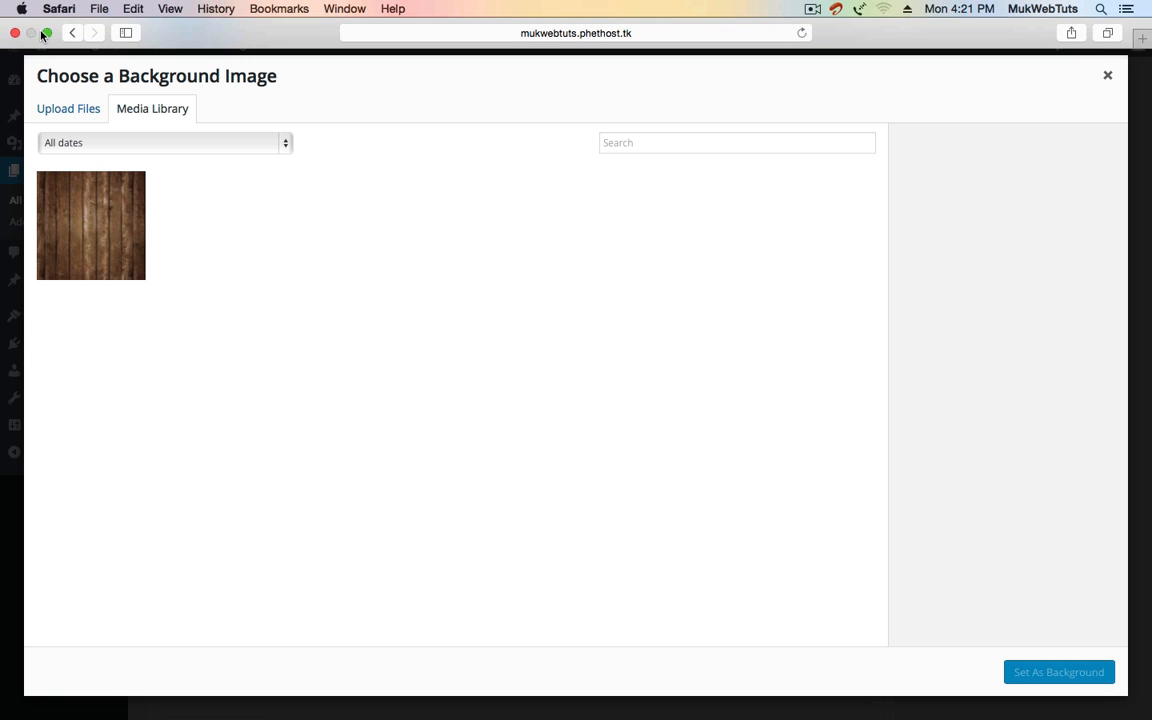
{"action": "left_click", "coordinate": [97, 109]}
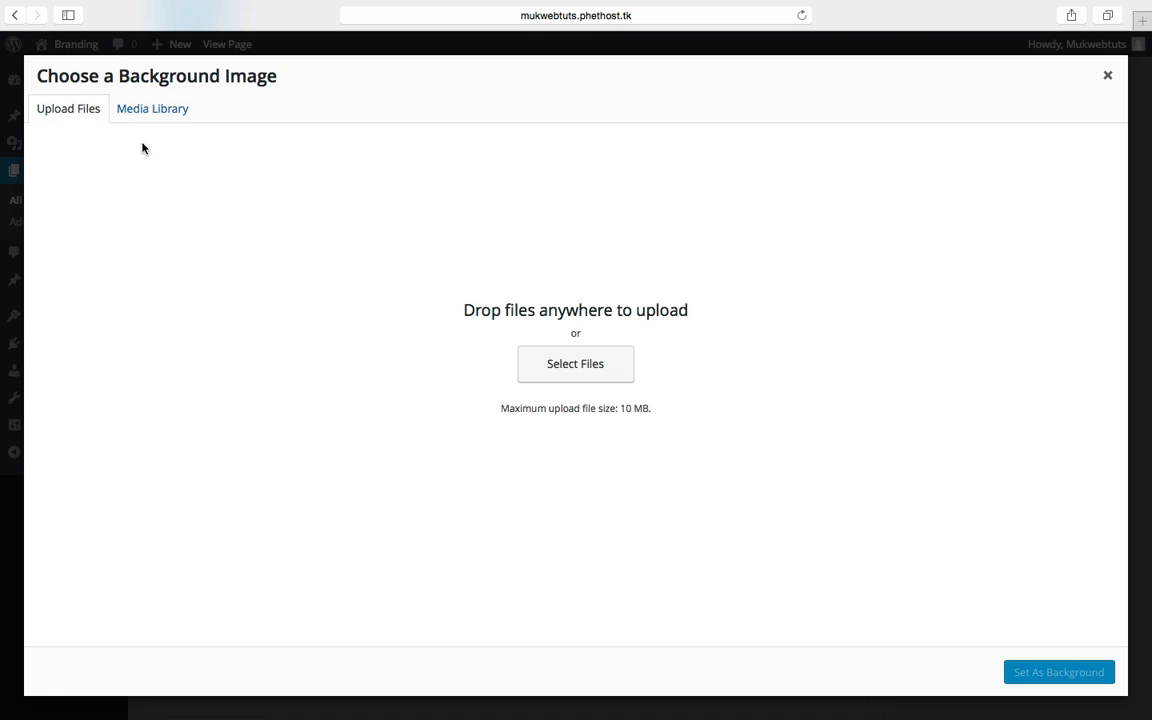
{"action": "left_click", "coordinate": [553, 377]}
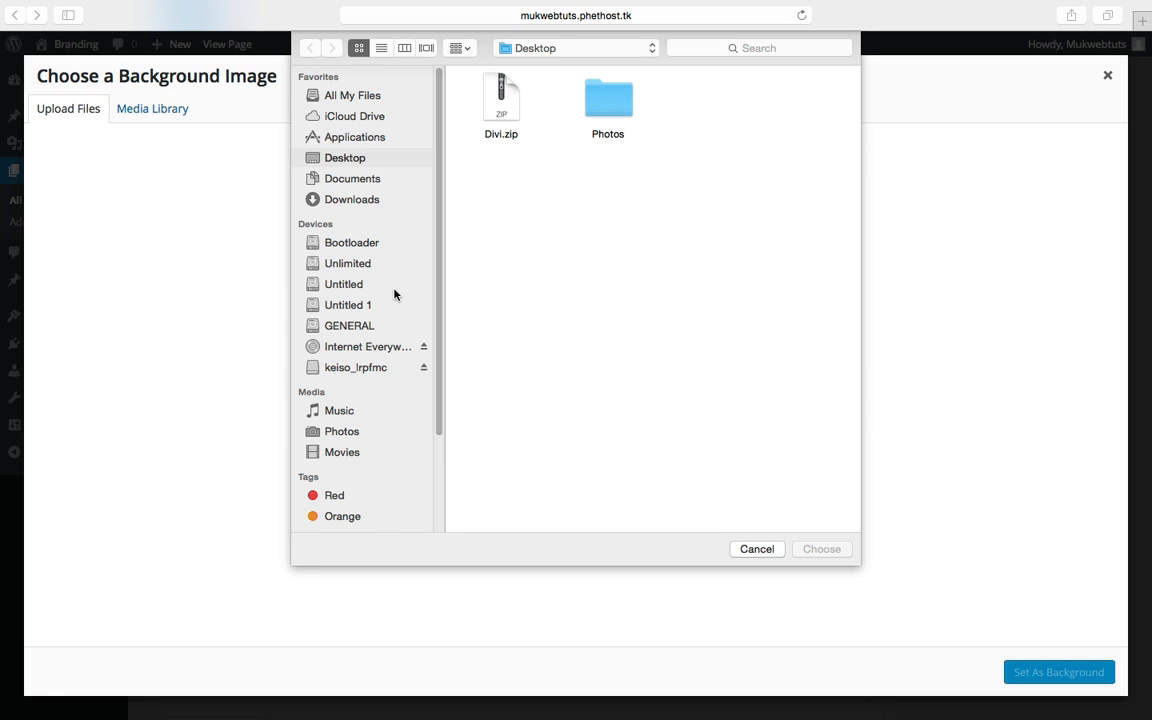
{"action": "left_click", "coordinate": [757, 549]}
{"action": "left_click", "coordinate": [155, 112]}
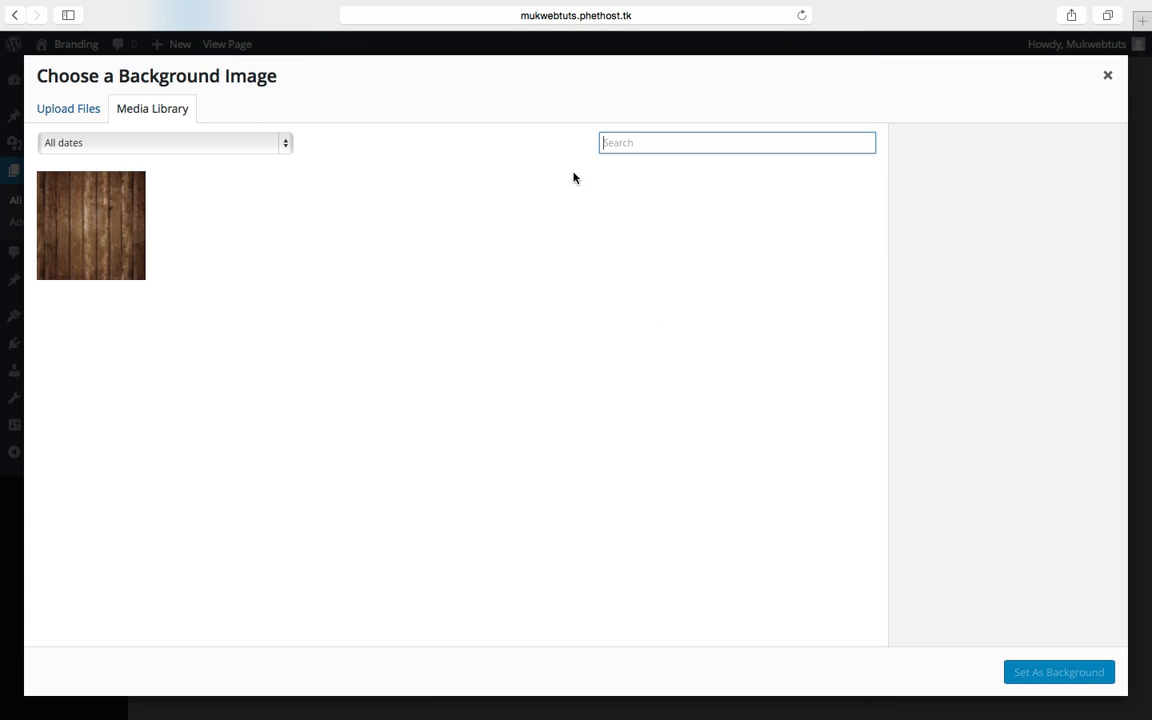
Step: Reopen the background image chooser and take Safari out of full screen beside the Photos folder
{"action": "left_click", "coordinate": [1108, 77]}
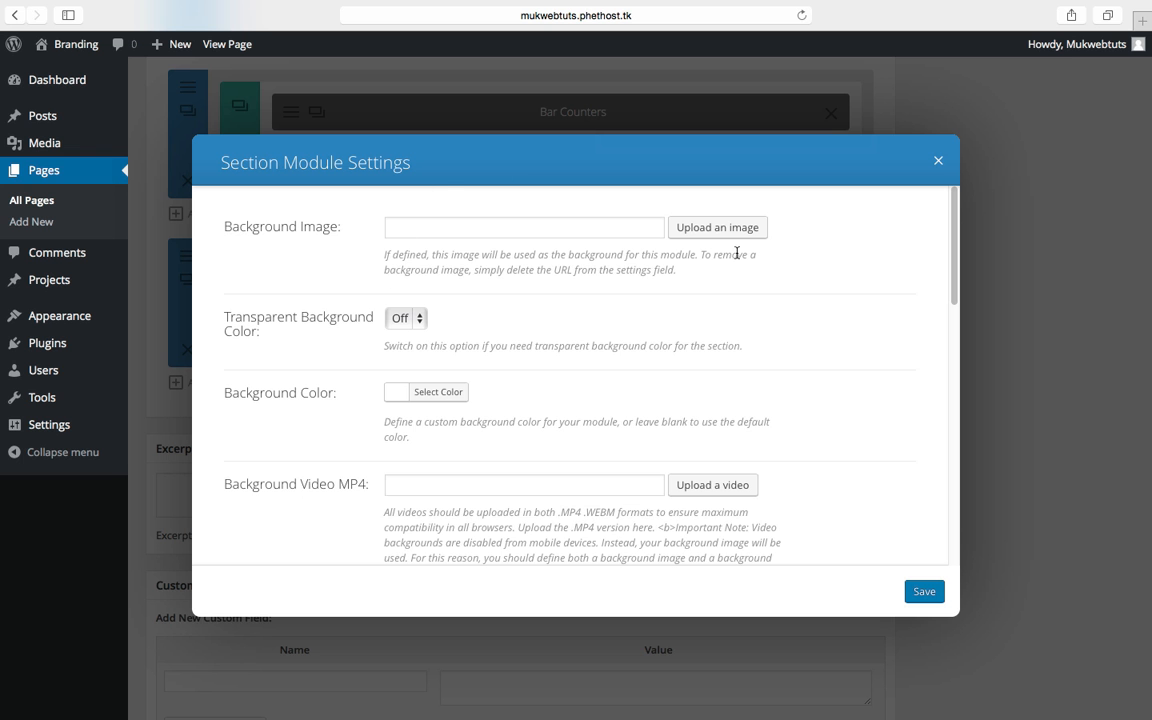
{"action": "left_click", "coordinate": [716, 227]}
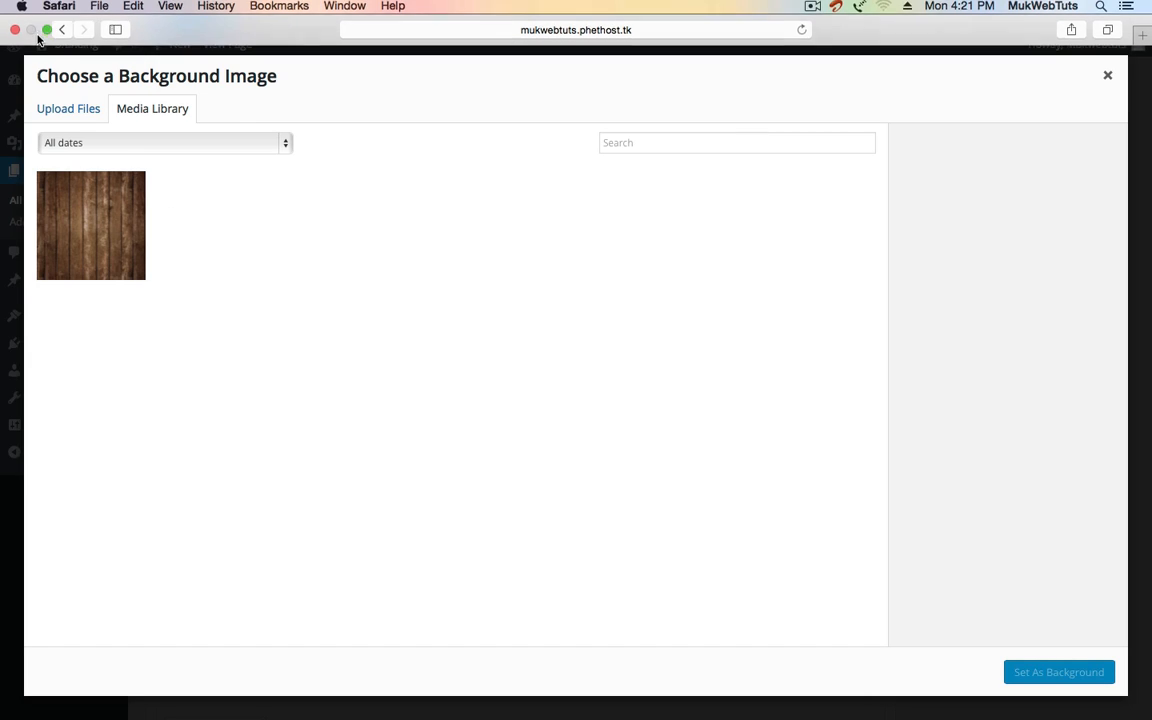
{"action": "left_click", "coordinate": [46, 36]}
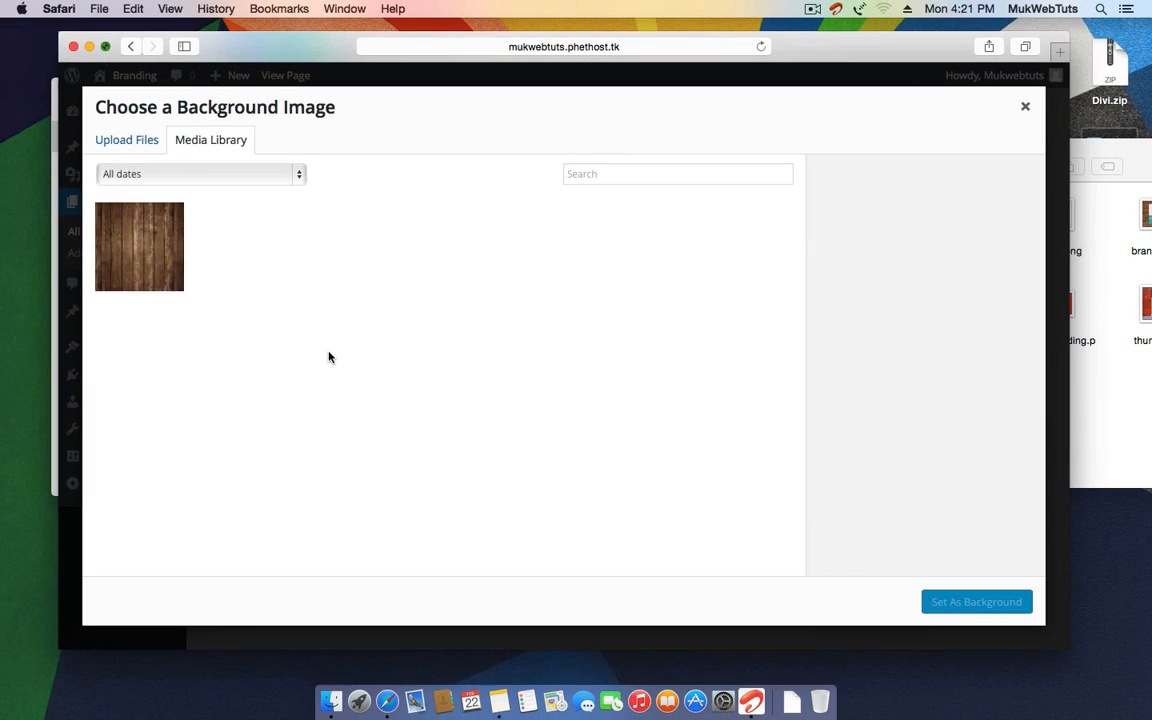
{"action": "left_click", "coordinate": [1087, 349]}
Step: Place the Photos window beside the media dialog and upload branding1.jpg
{"action": "left_click", "coordinate": [941, 338]}
{"action": "left_click_drag", "start_coordinate": [938, 156], "coordinate": [698, 156]}
{"action": "left_click_drag", "start_coordinate": [926, 218], "coordinate": [172, 413]}
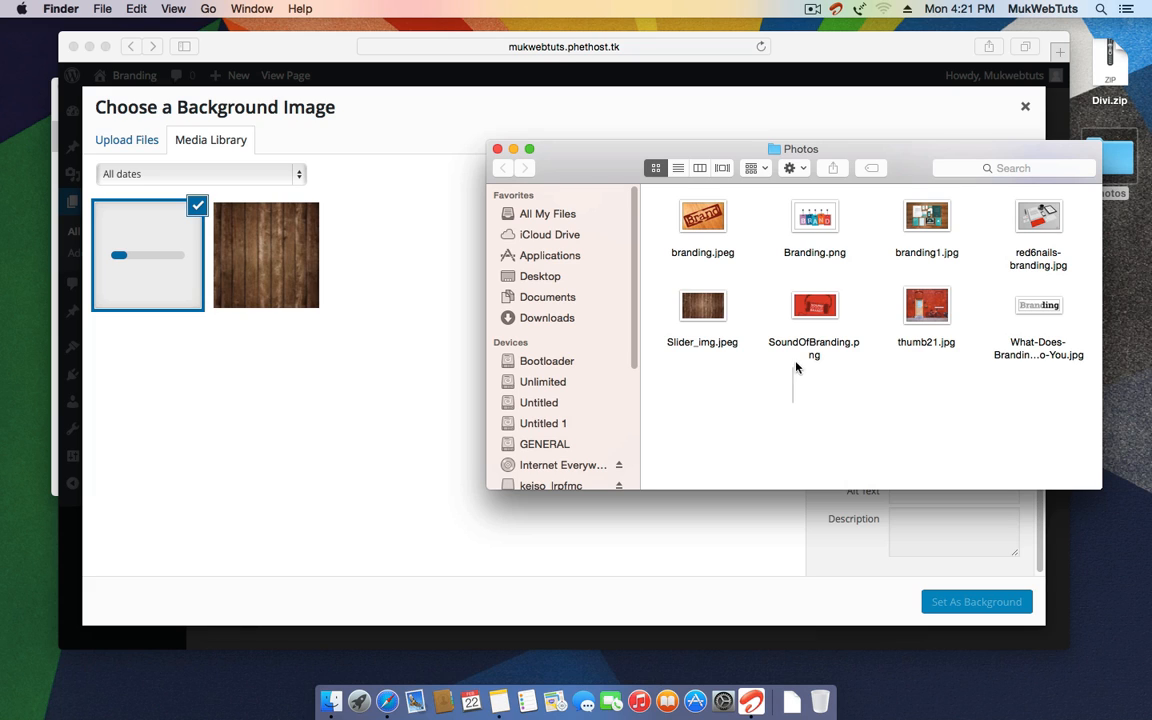
Step: Select six more branding images and drop them into the media library
{"action": "left_click_drag", "start_coordinate": [794, 365], "coordinate": [990, 283]}
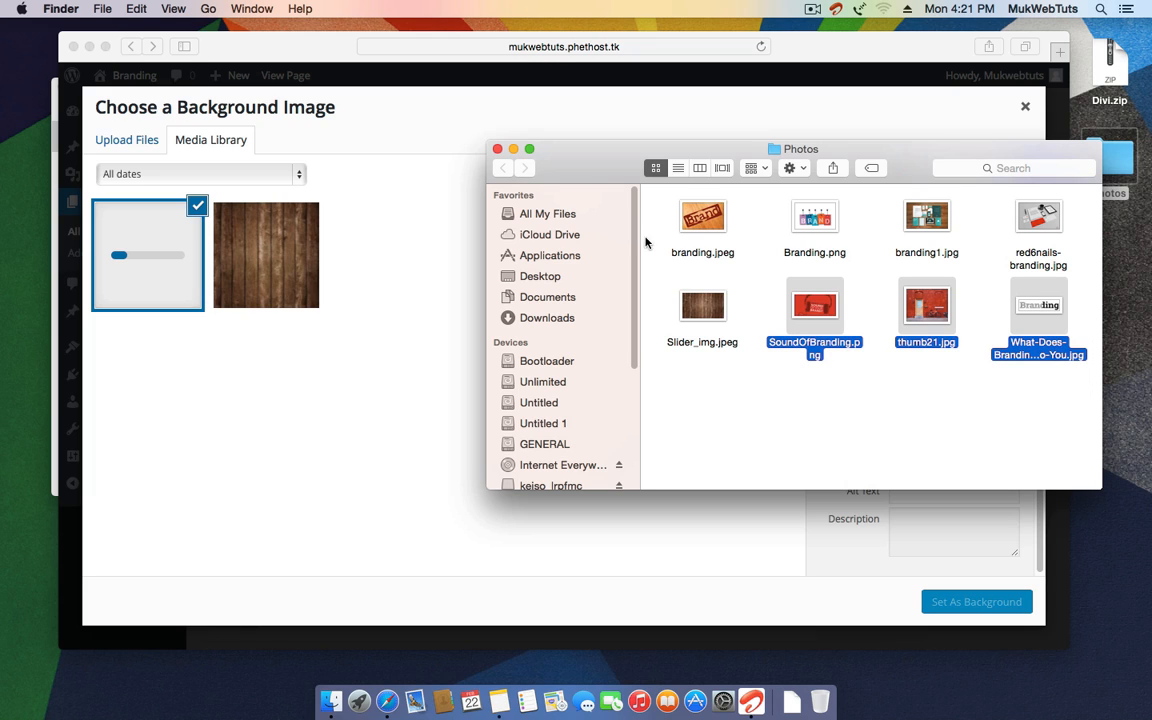
{"action": "left_click_drag", "start_coordinate": [652, 232], "coordinate": [817, 232]}
{"action": "left_click", "coordinate": [1038, 258], "text": "super"}
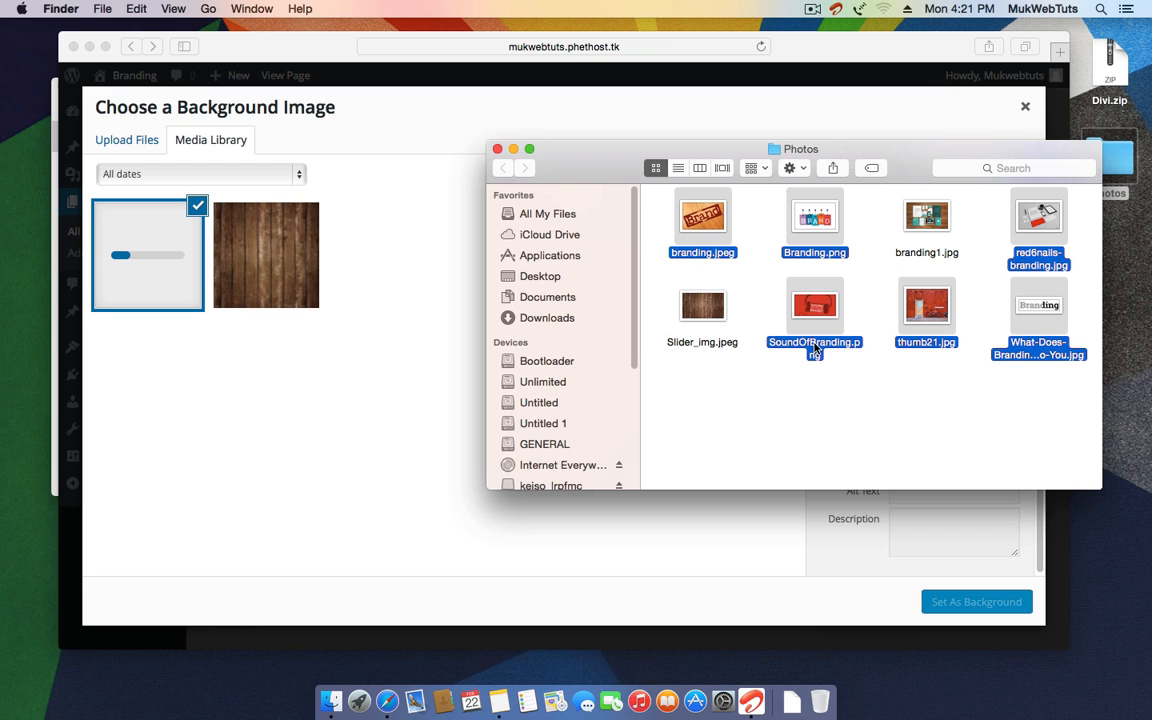
{"action": "left_click_drag", "start_coordinate": [815, 348], "coordinate": [265, 496]}
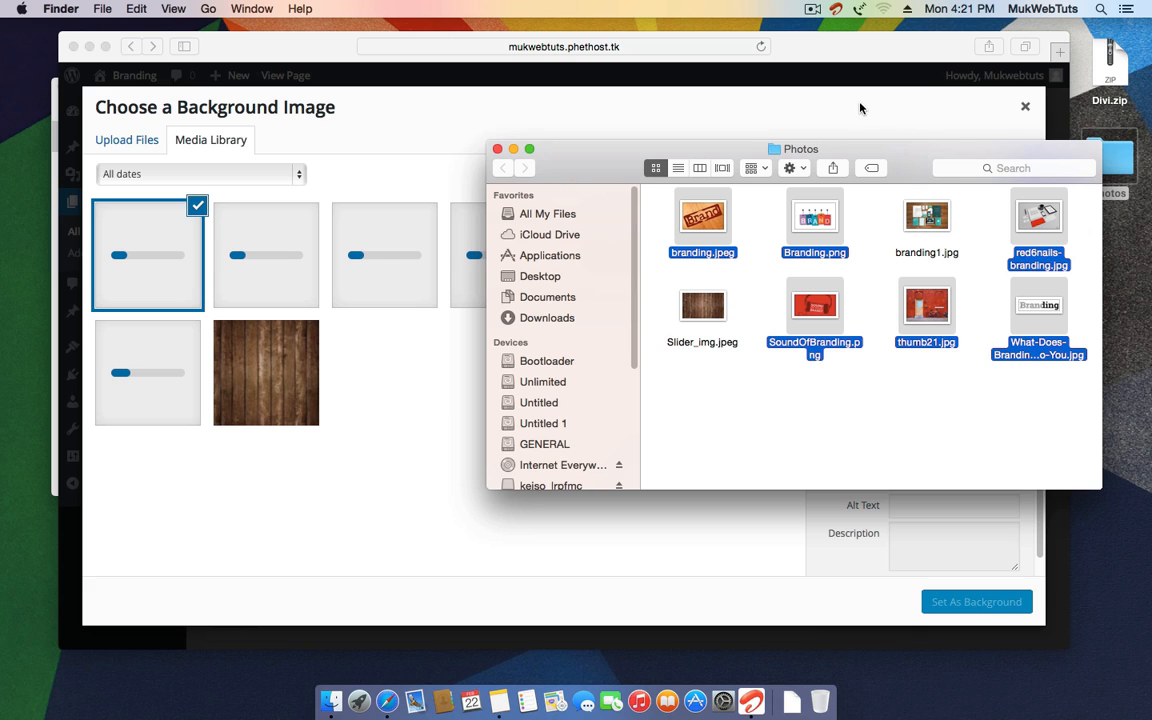
{"action": "left_click", "coordinate": [893, 117]}
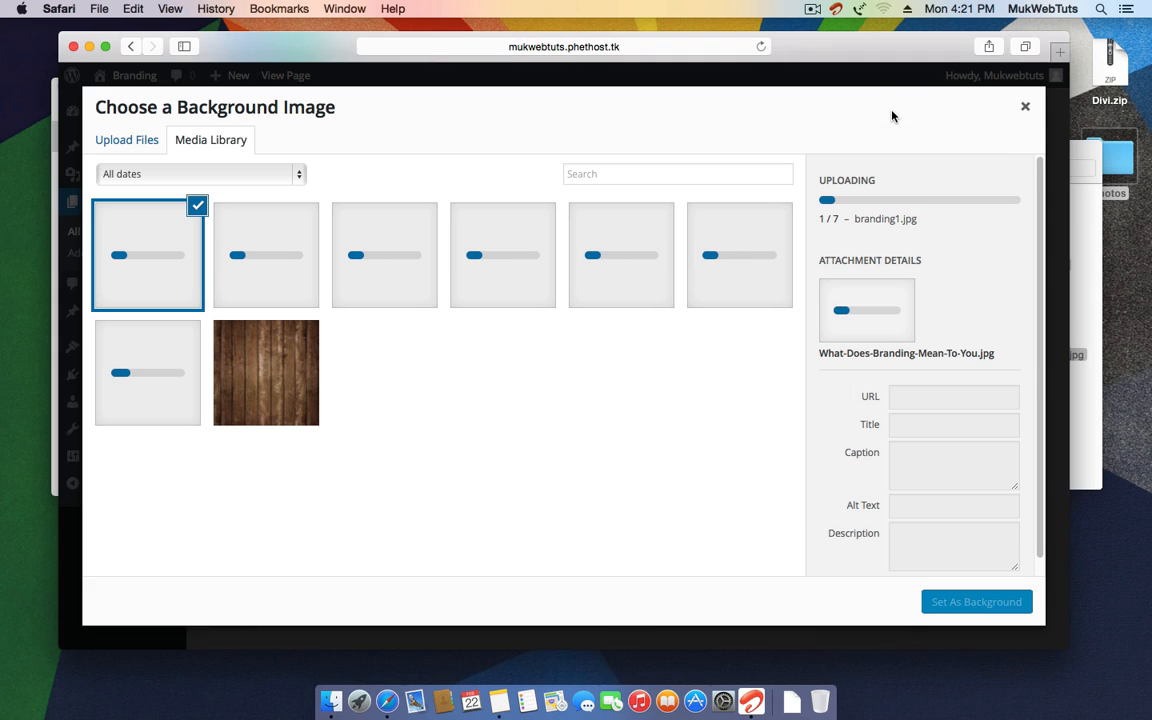
Step: Close the image chooser and section settings unsaved, then scroll the builder down to Pricing Table
{"action": "left_click", "coordinate": [1025, 112]}
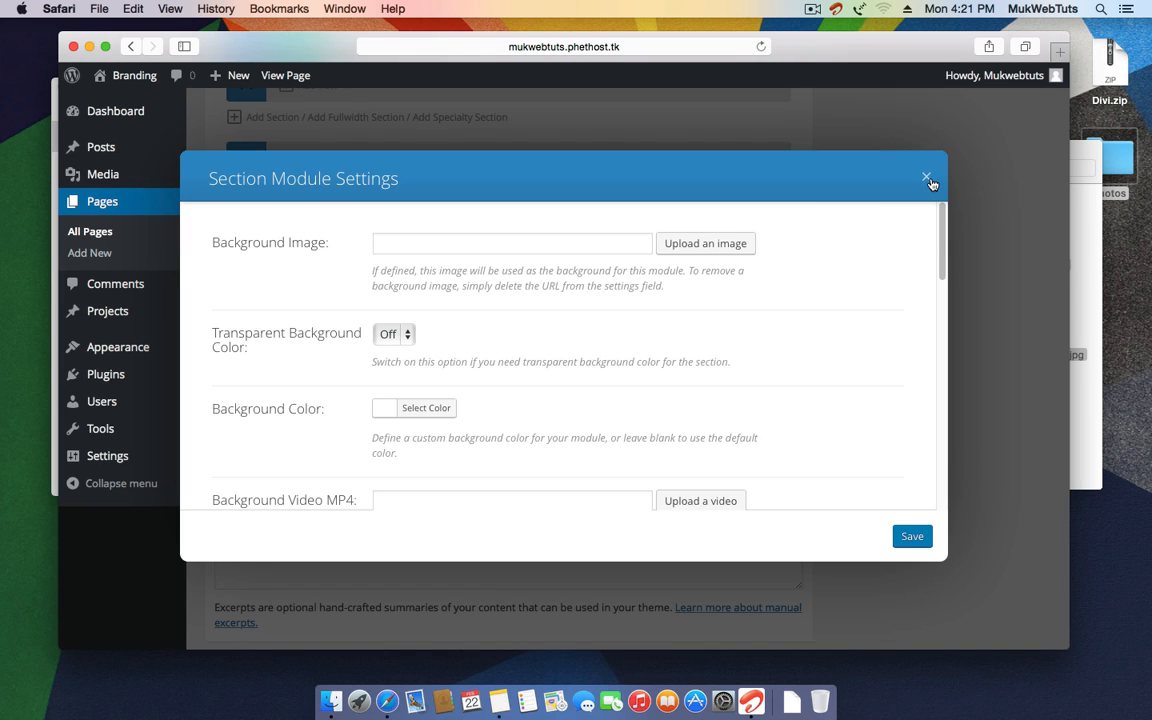
{"action": "left_click", "coordinate": [927, 179]}
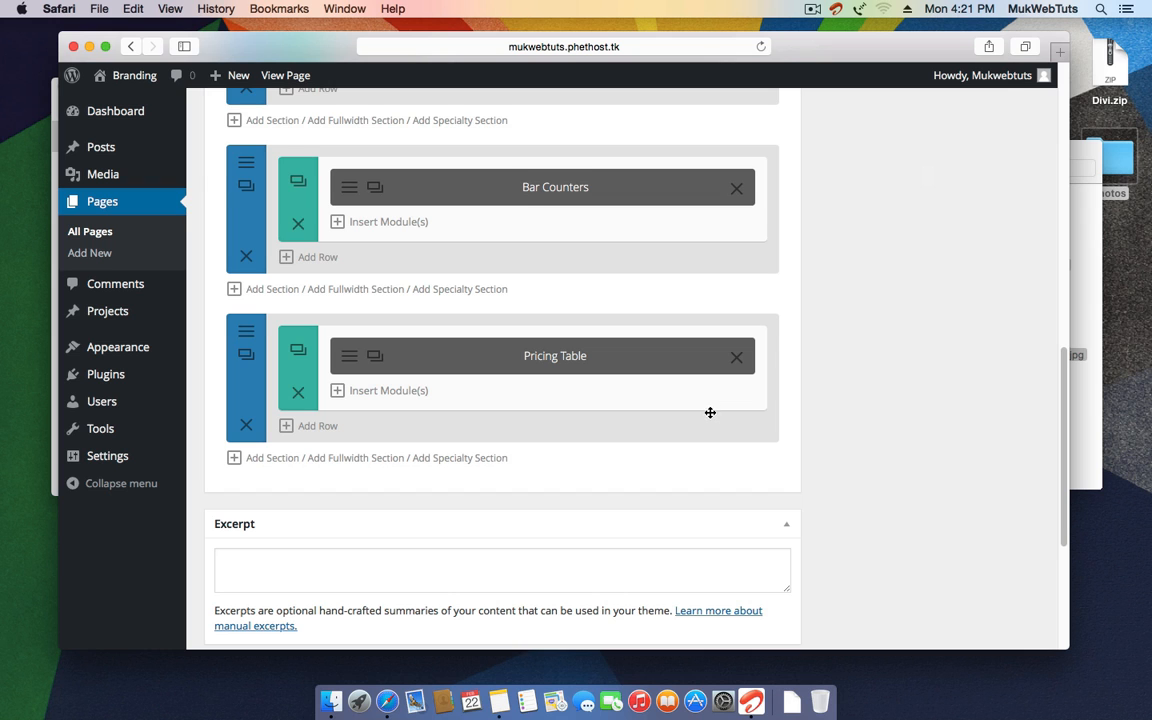
{"action": "scroll", "coordinate": [707, 411], "scroll_direction": "up", "scroll_amount": 10}
{"action": "scroll", "coordinate": [705, 419], "scroll_direction": "up", "scroll_amount": 6}
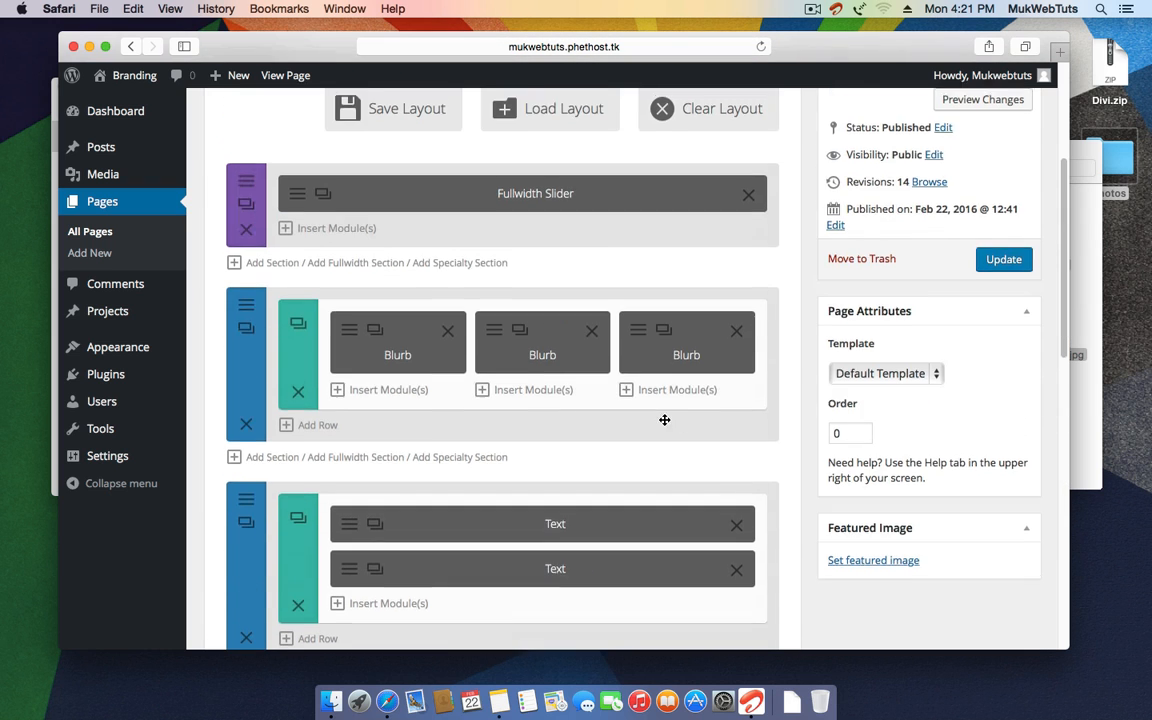
{"action": "scroll", "coordinate": [367, 461], "scroll_direction": "down", "scroll_amount": 2}
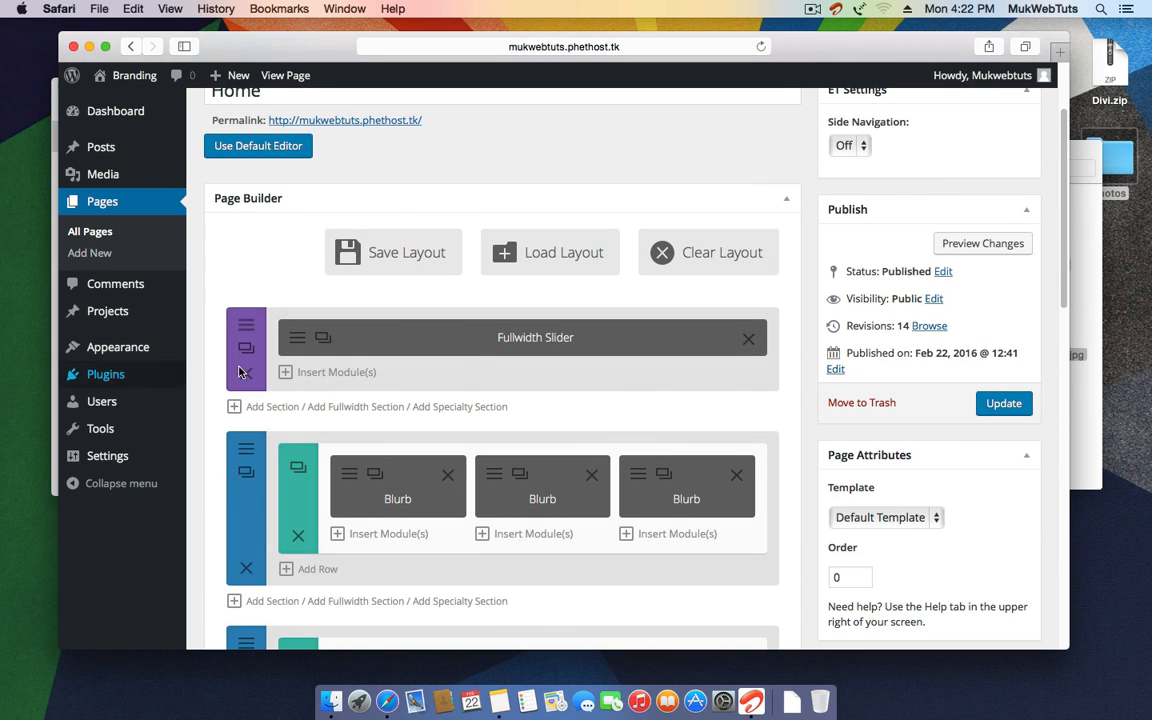
{"action": "scroll", "coordinate": [663, 380], "scroll_direction": "down", "scroll_amount": 3}
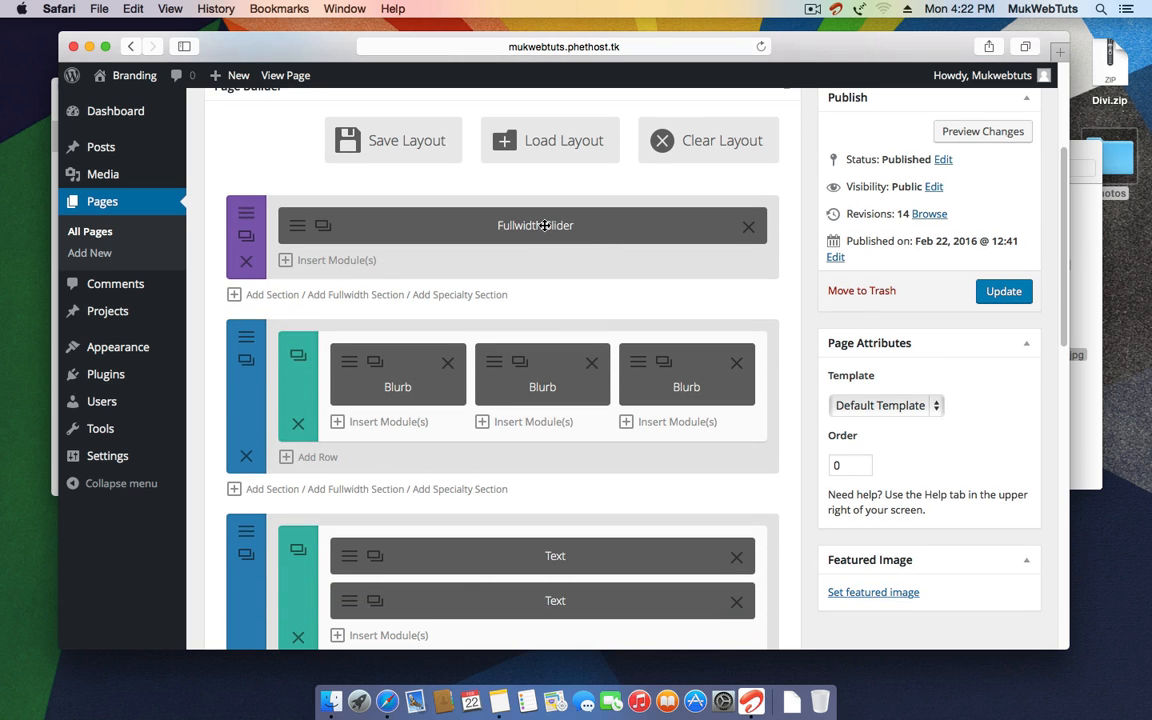
{"action": "scroll", "coordinate": [480, 255], "scroll_direction": "down", "scroll_amount": 3}
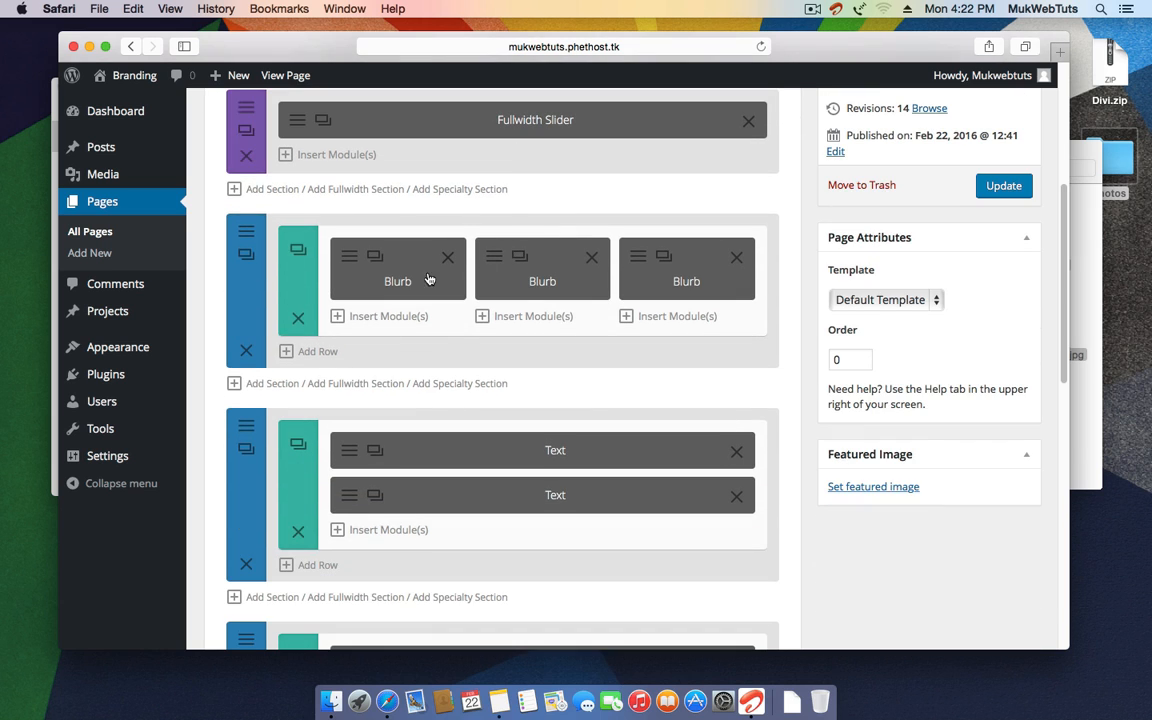
{"action": "scroll", "coordinate": [340, 280], "scroll_direction": "down", "scroll_amount": 1}
{"action": "scroll", "coordinate": [630, 310], "scroll_direction": "down", "scroll_amount": 2}
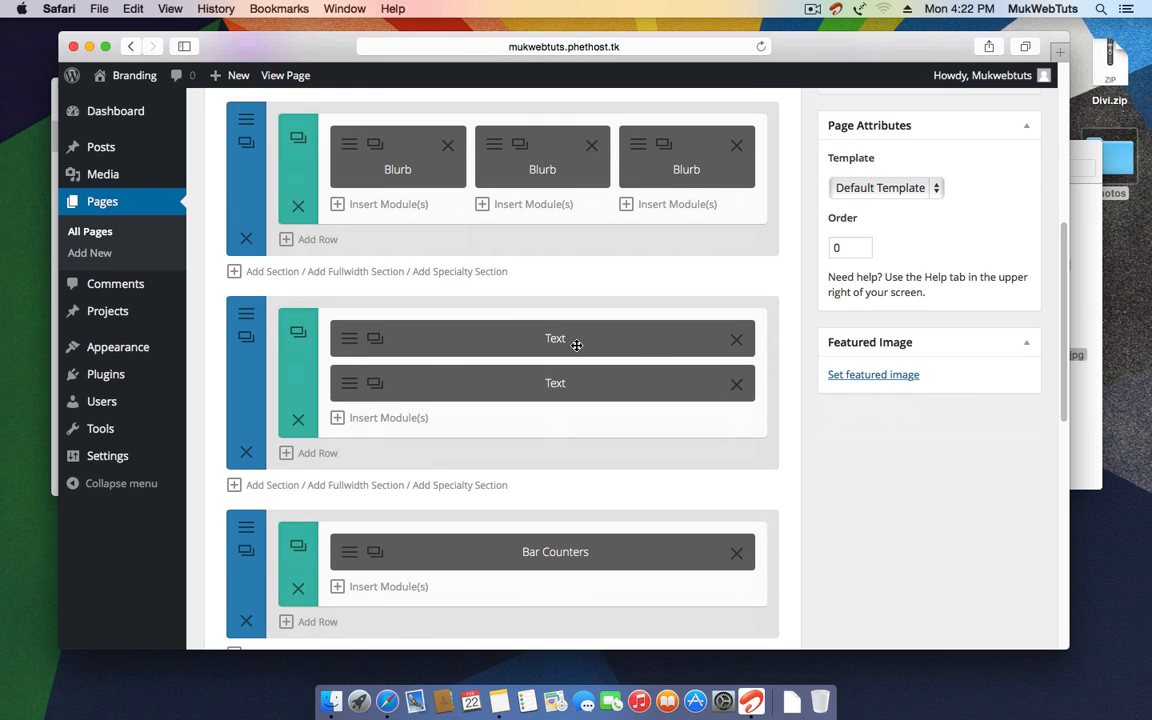
{"action": "scroll", "coordinate": [946, 363], "scroll_direction": "down", "scroll_amount": 3}
{"action": "scroll", "coordinate": [890, 400], "scroll_direction": "down", "scroll_amount": 2}
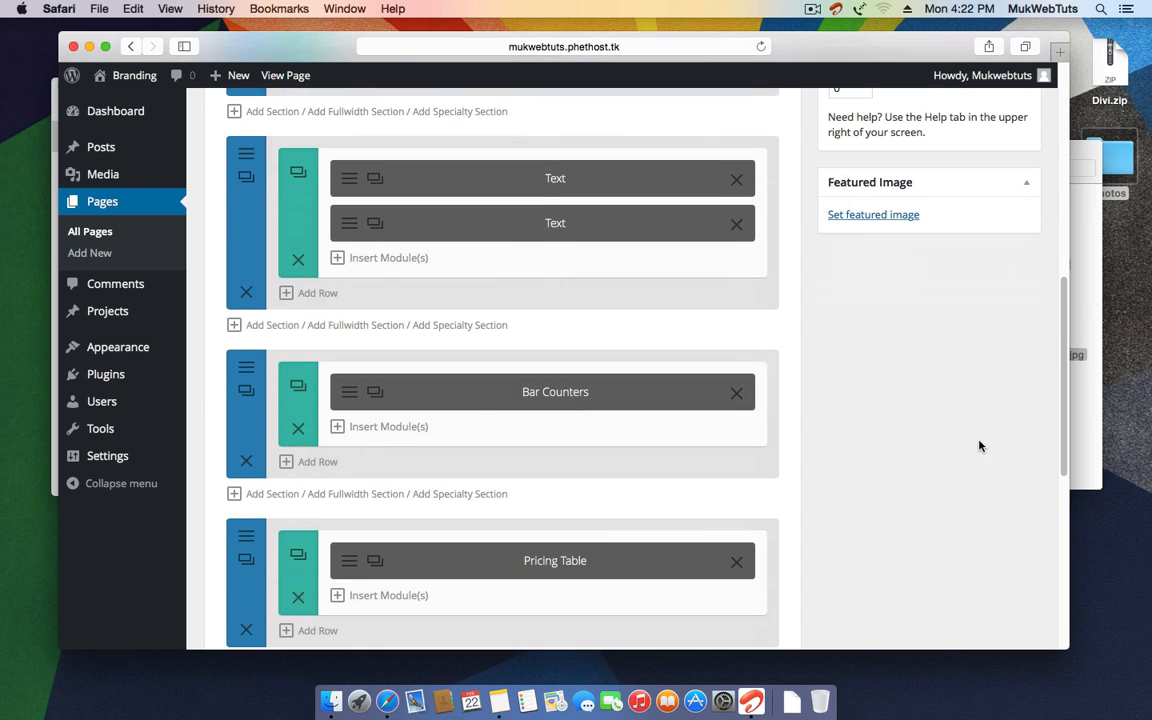
{"action": "scroll", "coordinate": [637, 428], "scroll_direction": "down", "scroll_amount": 2}
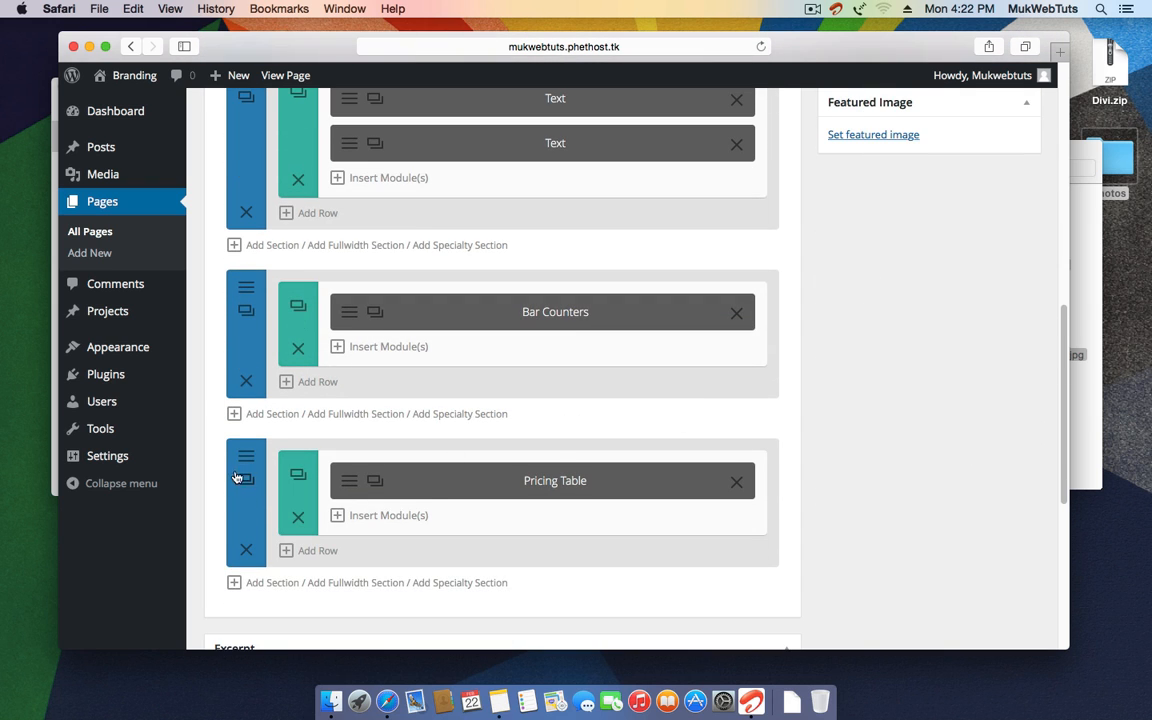
{"action": "scroll", "coordinate": [669, 460], "scroll_direction": "down", "scroll_amount": 2}
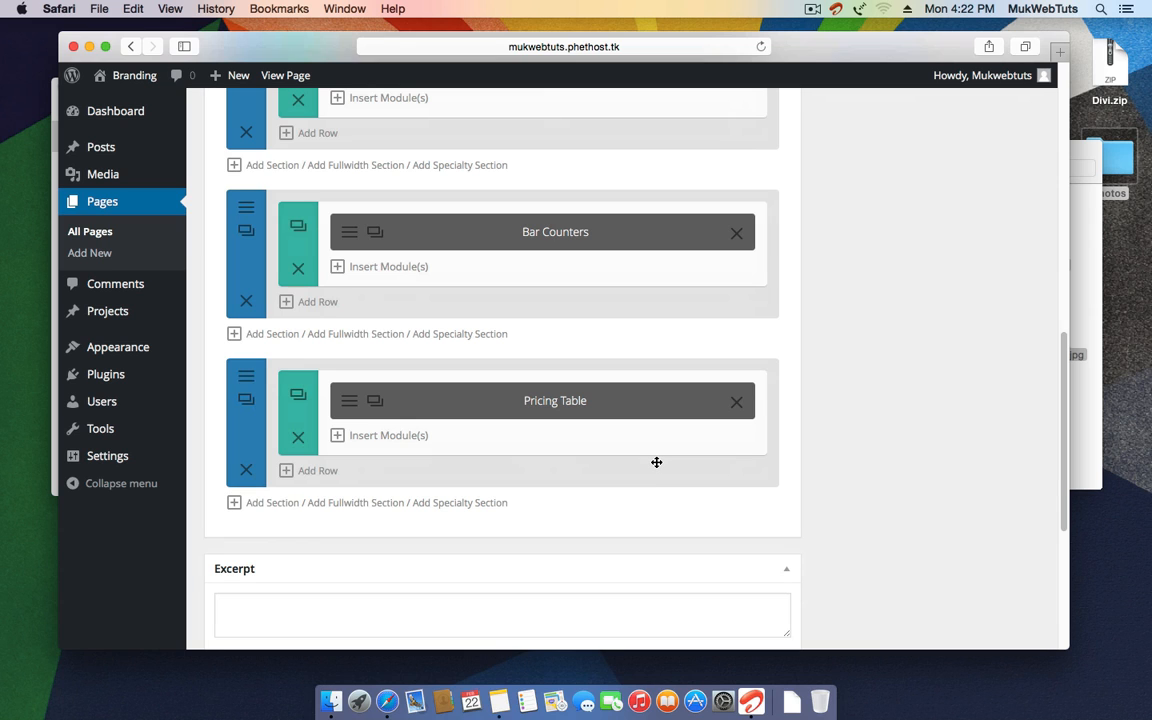
Step: Reopen the section's background image chooser, make Safari full screen, then close everything unchanged
{"action": "left_click", "coordinate": [246, 376]}
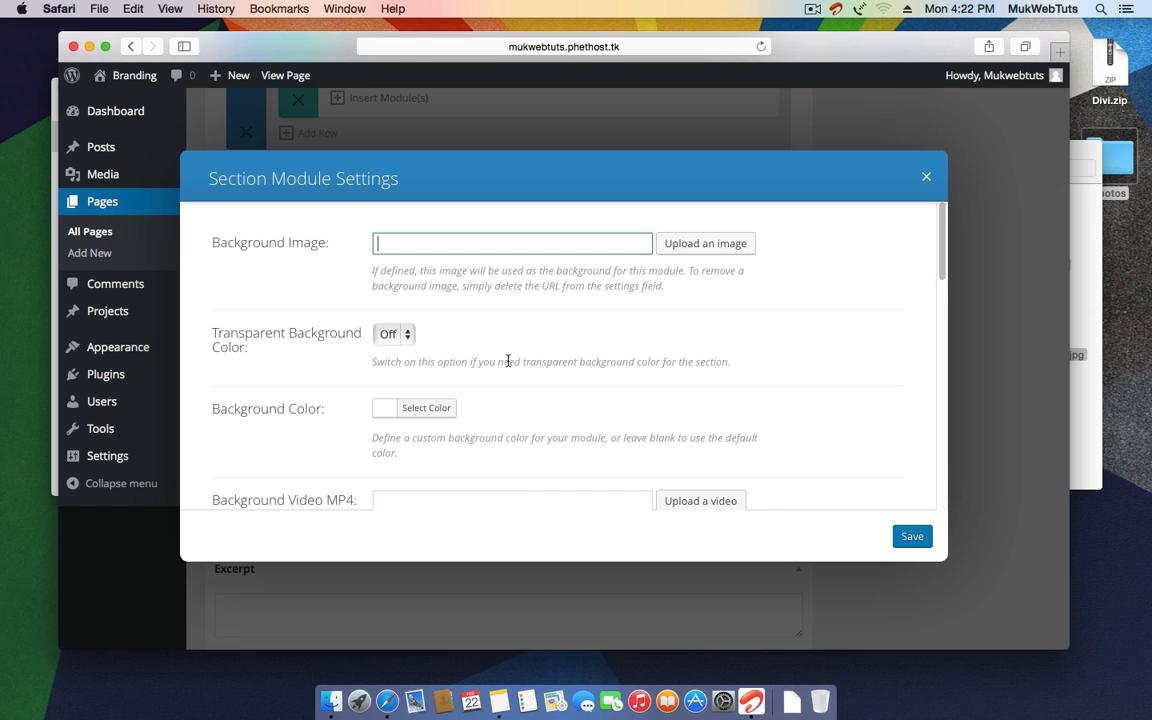
{"action": "left_click", "coordinate": [694, 248]}
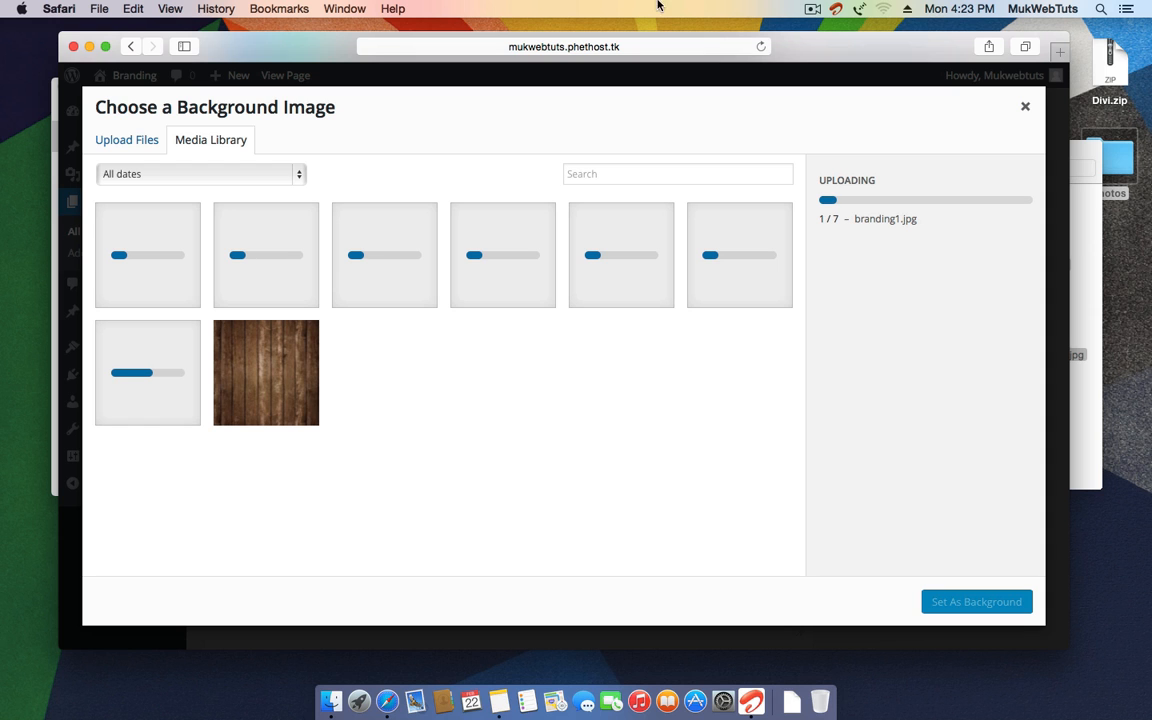
{"action": "left_click", "coordinate": [106, 47]}
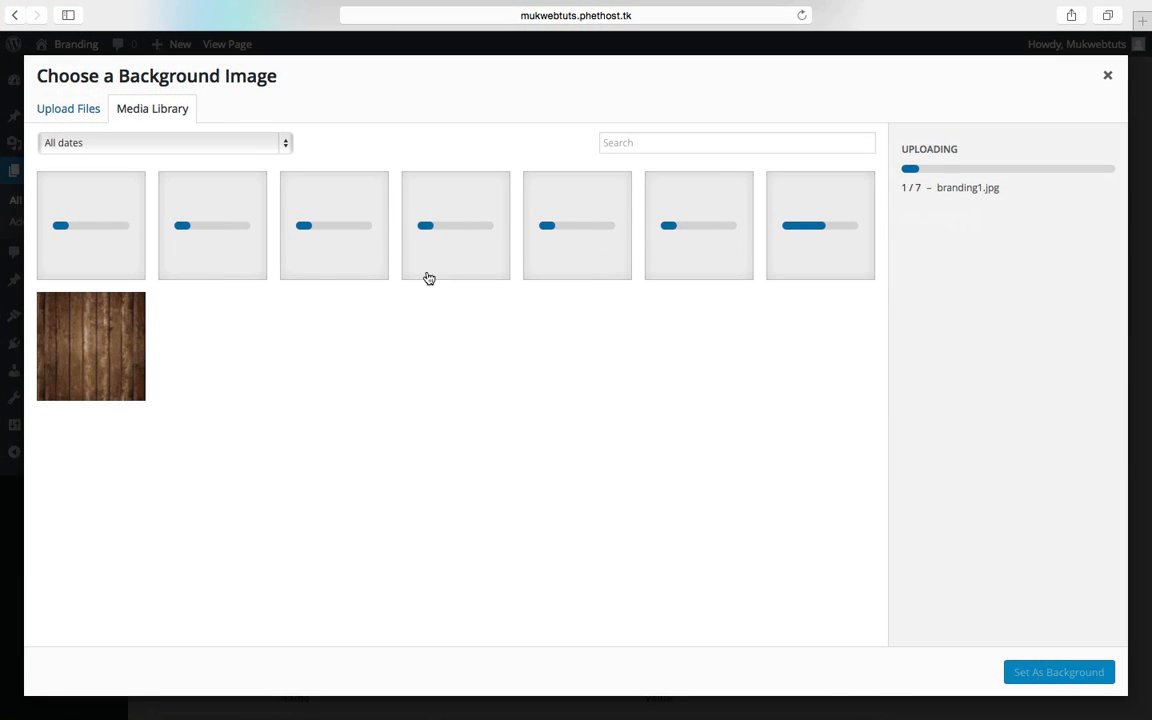
{"action": "left_click", "coordinate": [818, 222]}
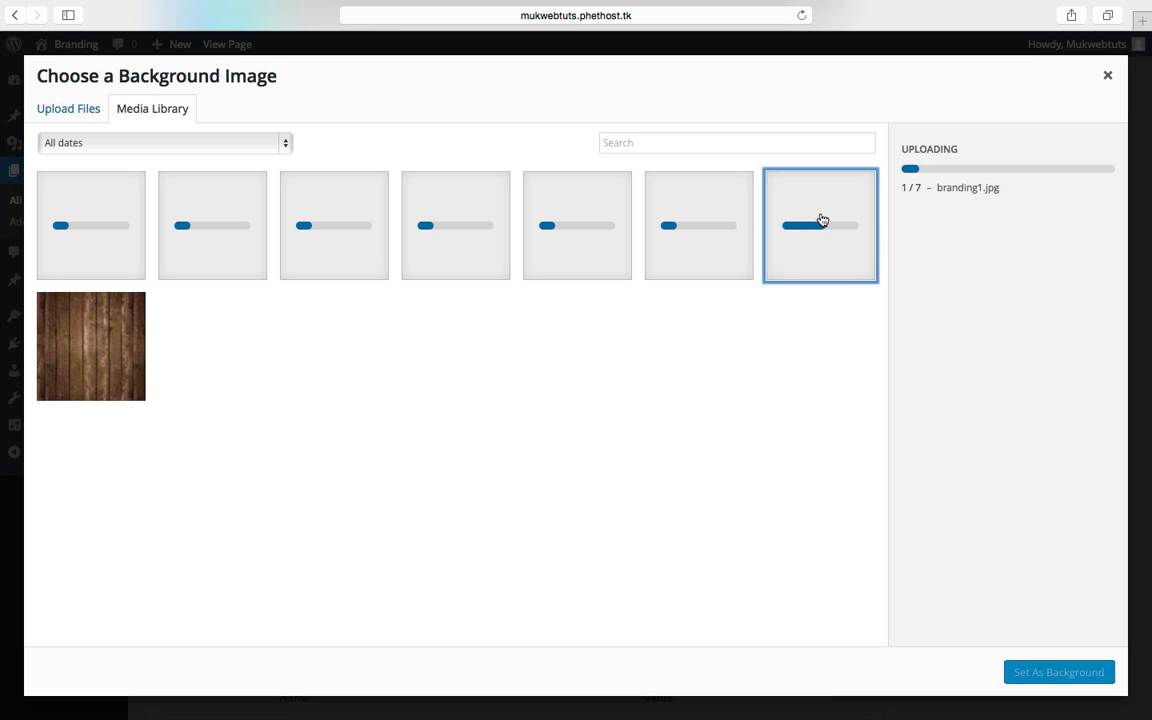
{"action": "left_click", "coordinate": [1107, 77]}
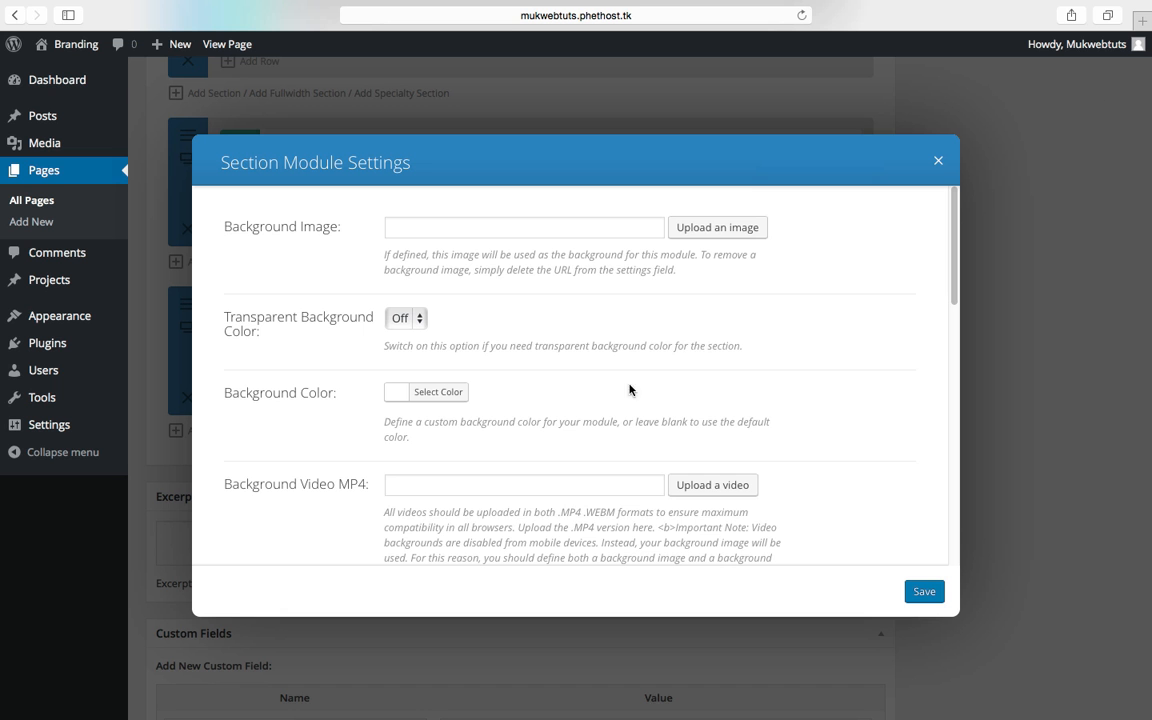
{"action": "left_click", "coordinate": [938, 162]}
Step: Add a regular section below Pricing Table, delete it, and add a fullwidth section instead
{"action": "scroll", "coordinate": [560, 440], "scroll_direction": "up", "scroll_amount": 3}
{"action": "scroll", "coordinate": [478, 455], "scroll_direction": "up", "scroll_amount": 5}
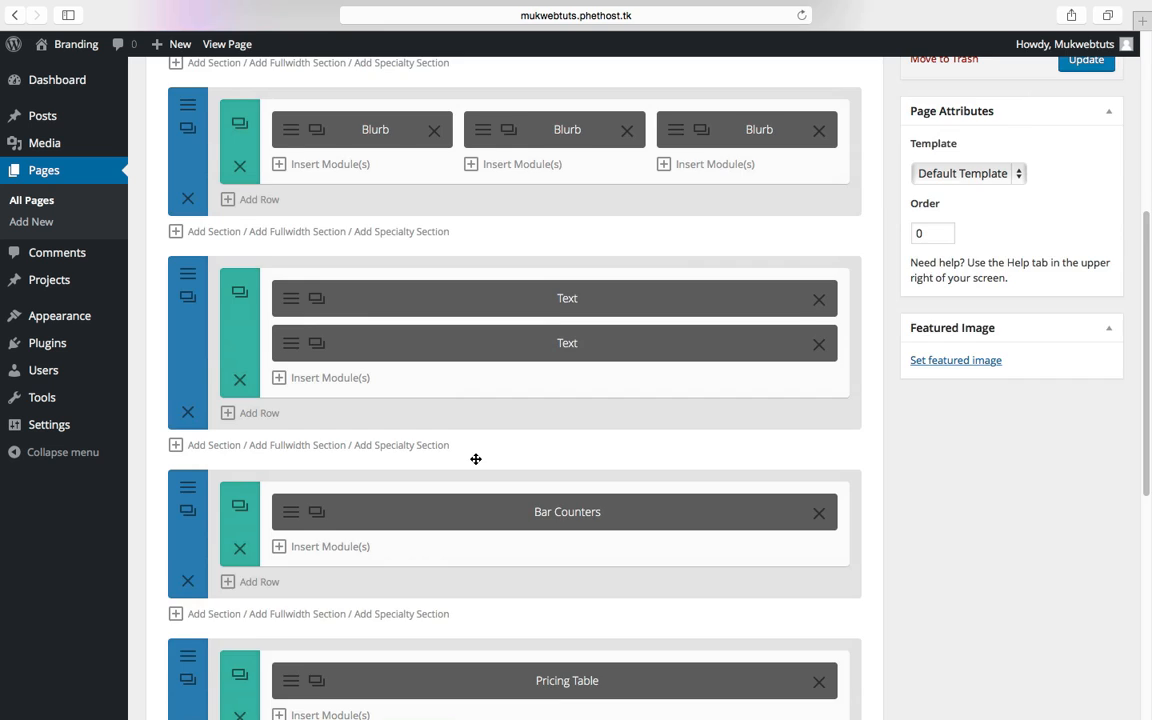
{"action": "scroll", "coordinate": [474, 420], "scroll_direction": "down", "scroll_amount": 4}
{"action": "scroll", "coordinate": [474, 462], "scroll_direction": "down", "scroll_amount": 3}
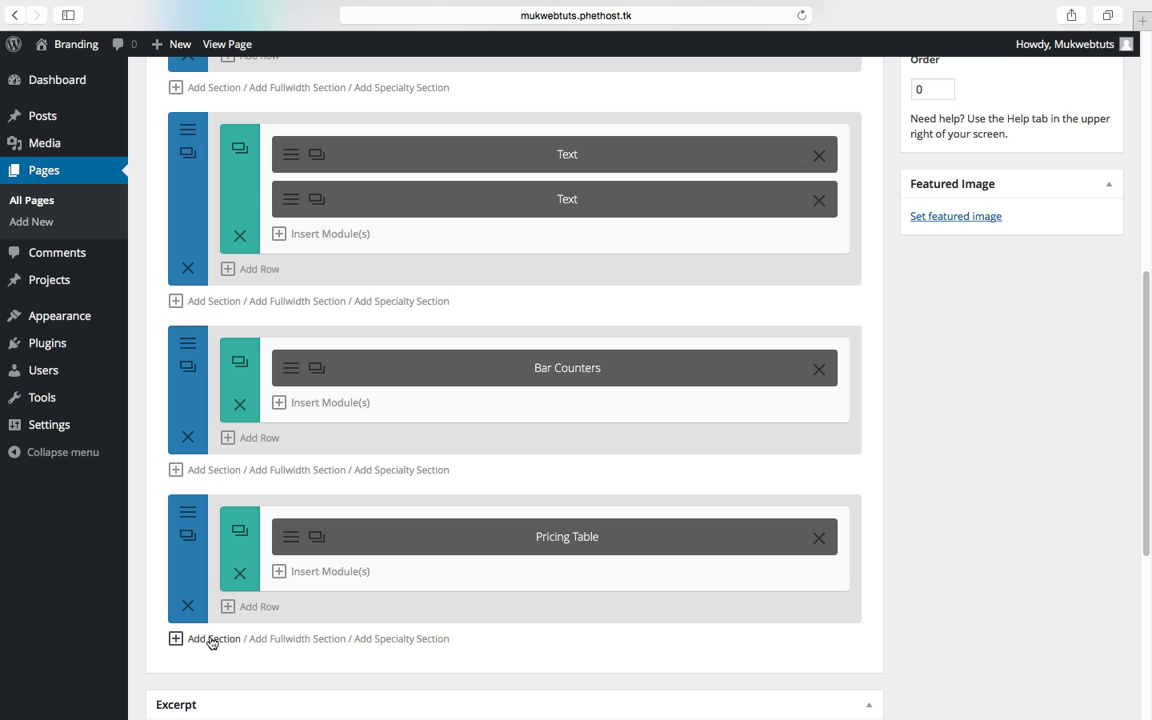
{"action": "left_click", "coordinate": [212, 640]}
{"action": "scroll", "coordinate": [479, 640], "scroll_direction": "down", "scroll_amount": 2}
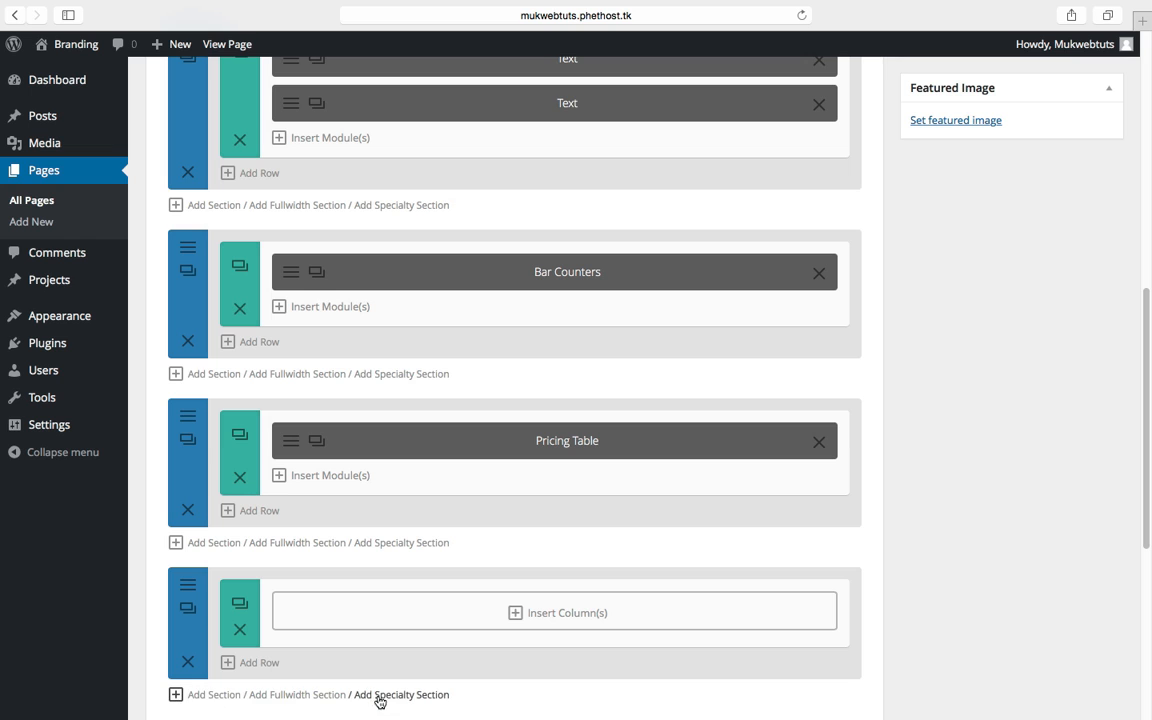
{"action": "left_click", "coordinate": [189, 662]}
{"action": "left_click", "coordinate": [301, 545]}
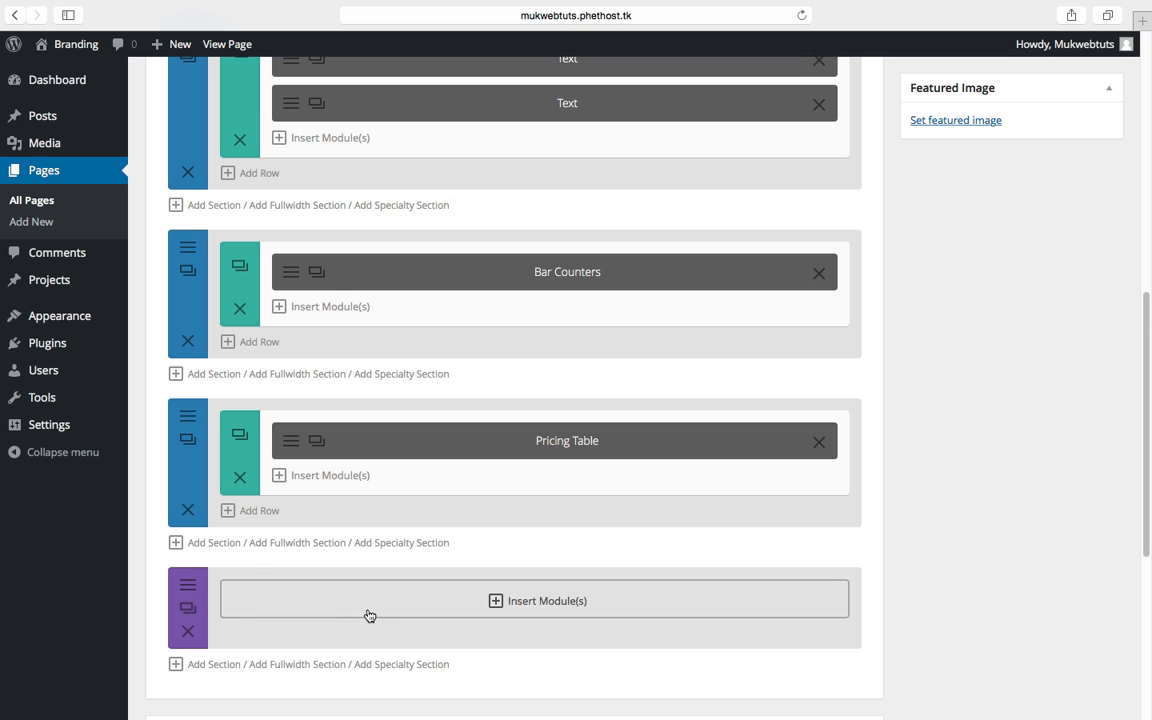
Step: Insert a Fullwidth Portfolio module titled 'Recent Projects' into the new section
{"action": "left_click", "coordinate": [412, 601]}
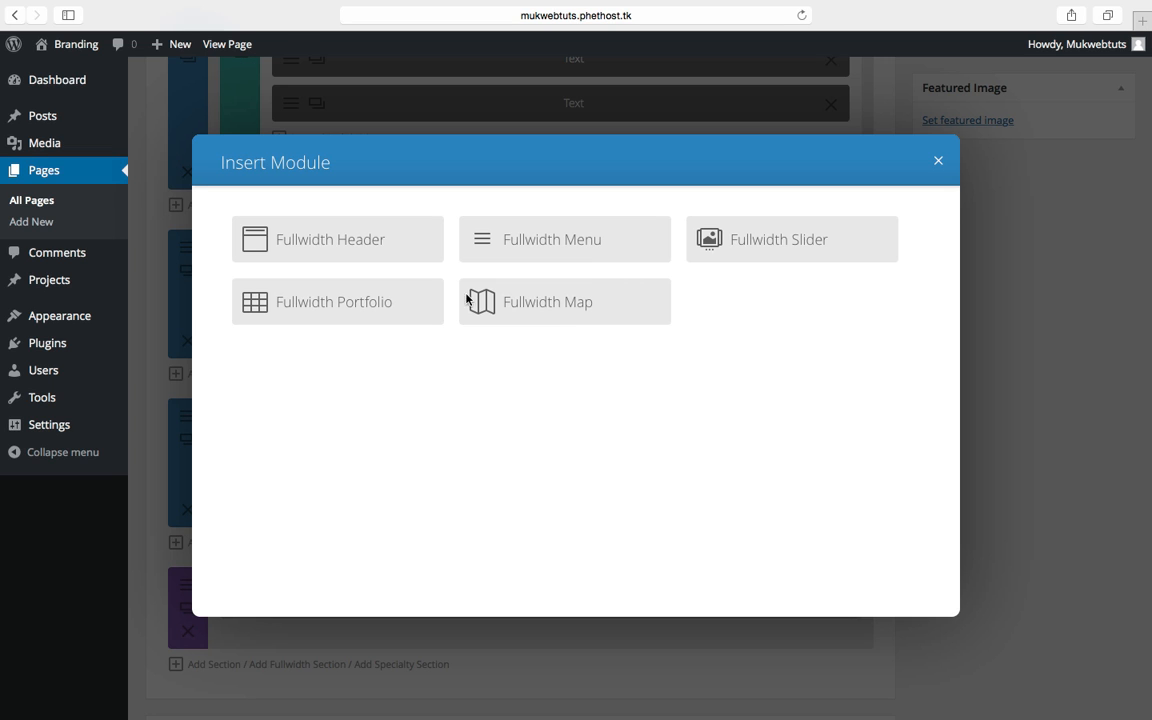
{"action": "left_click", "coordinate": [319, 311]}
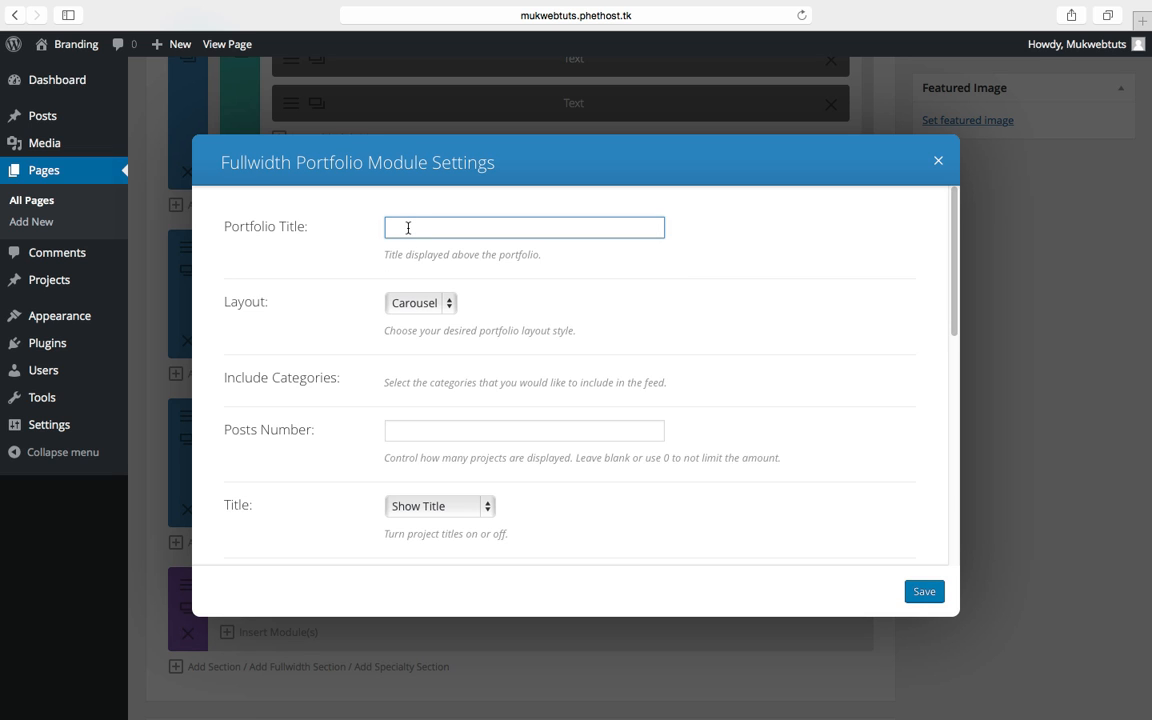
{"action": "type", "text": "Recent Projects"}
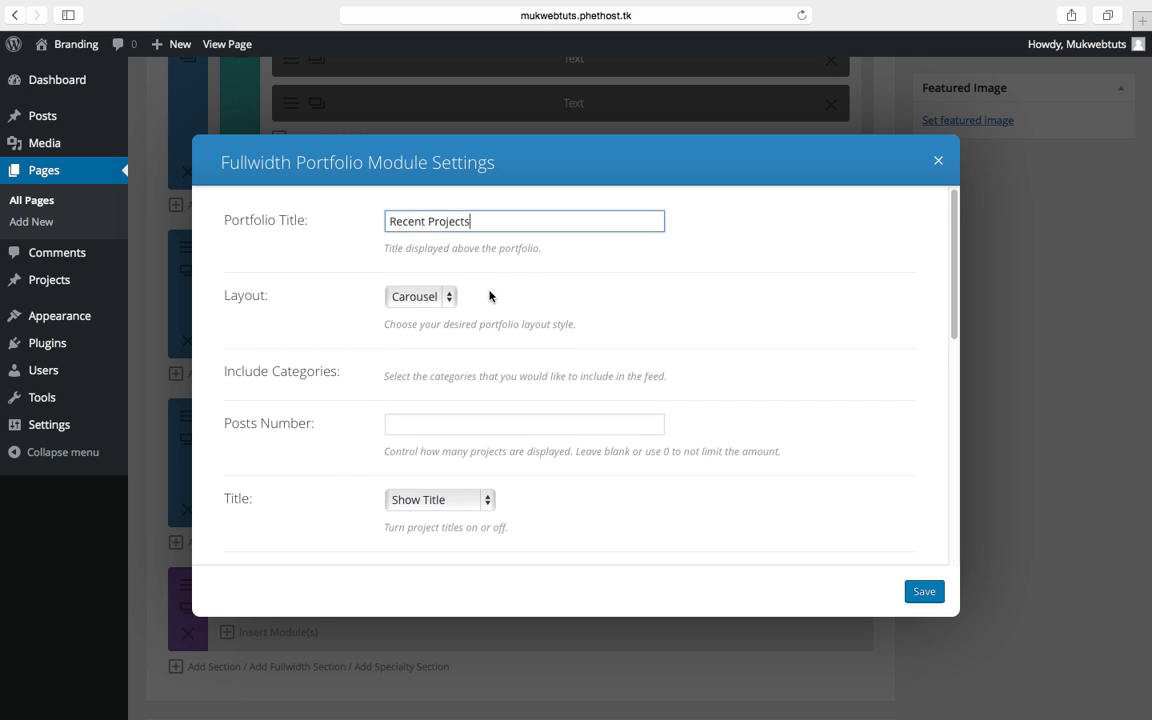
Step: Keep the portfolio layout on Carousel and move on to the Posts Number setting
{"action": "scroll", "coordinate": [491, 296], "scroll_direction": "down", "scroll_amount": 2}
{"action": "left_click", "coordinate": [420, 246]}
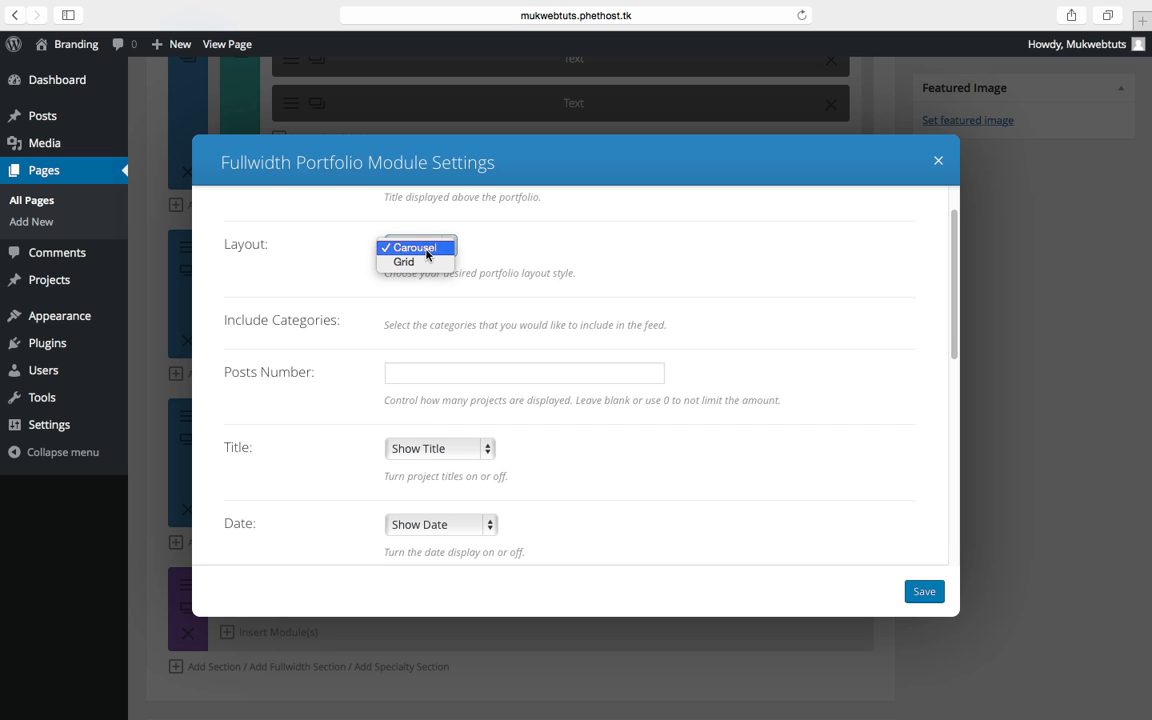
{"action": "left_click", "coordinate": [427, 250]}
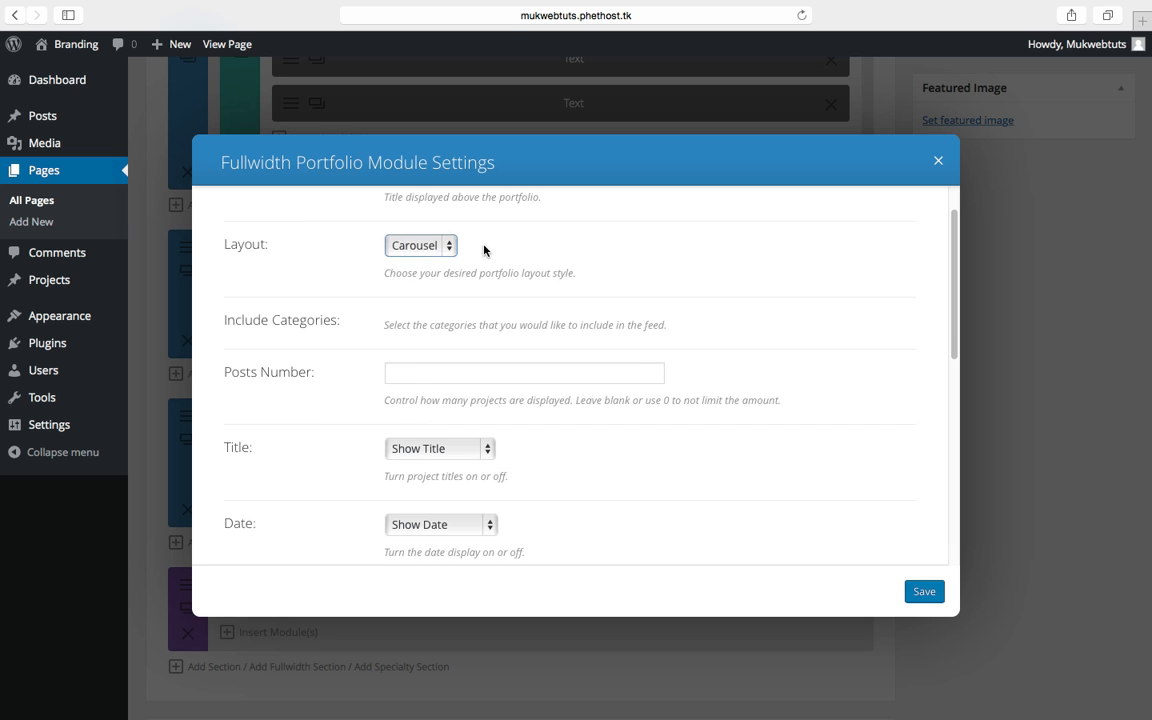
{"action": "scroll", "coordinate": [492, 256], "scroll_direction": "down", "scroll_amount": 3}
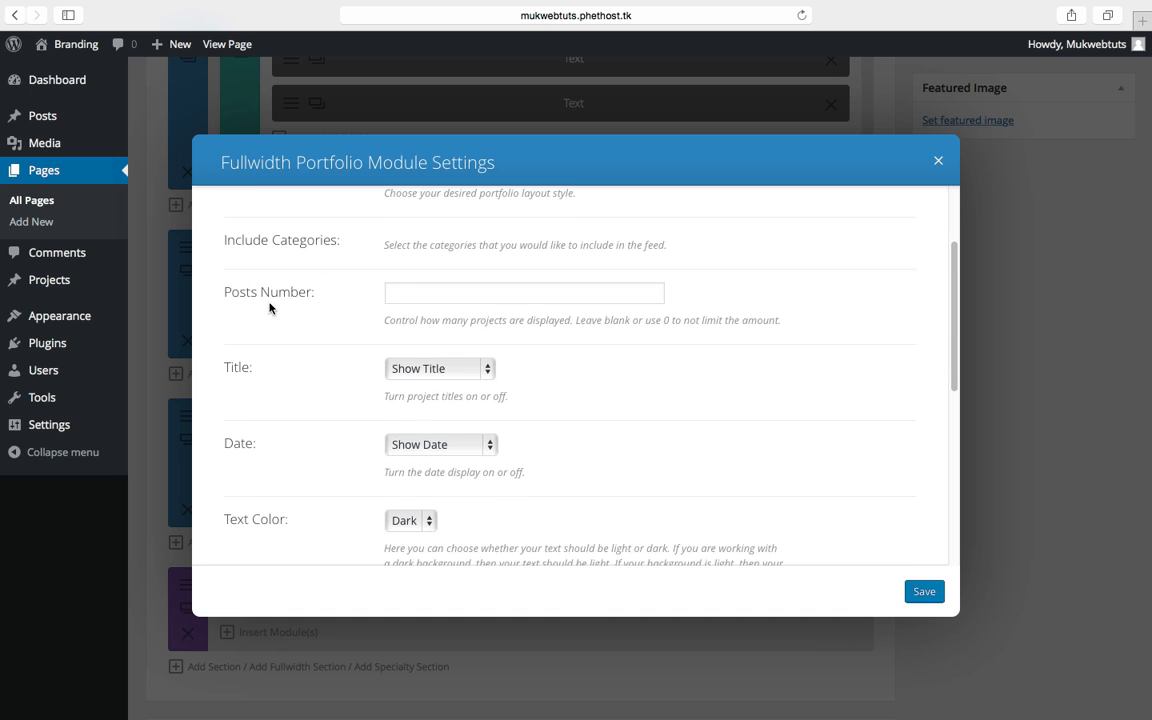
{"action": "left_click", "coordinate": [418, 291]}
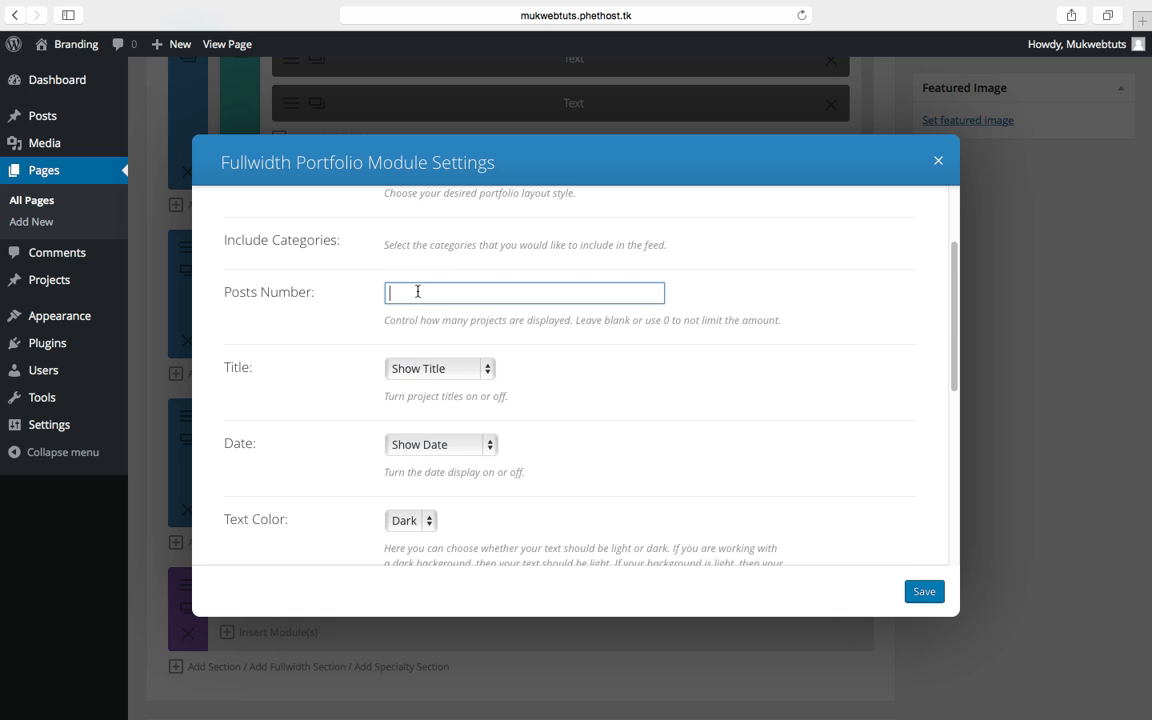
{"action": "scroll", "coordinate": [418, 296], "scroll_direction": "down", "scroll_amount": 1}
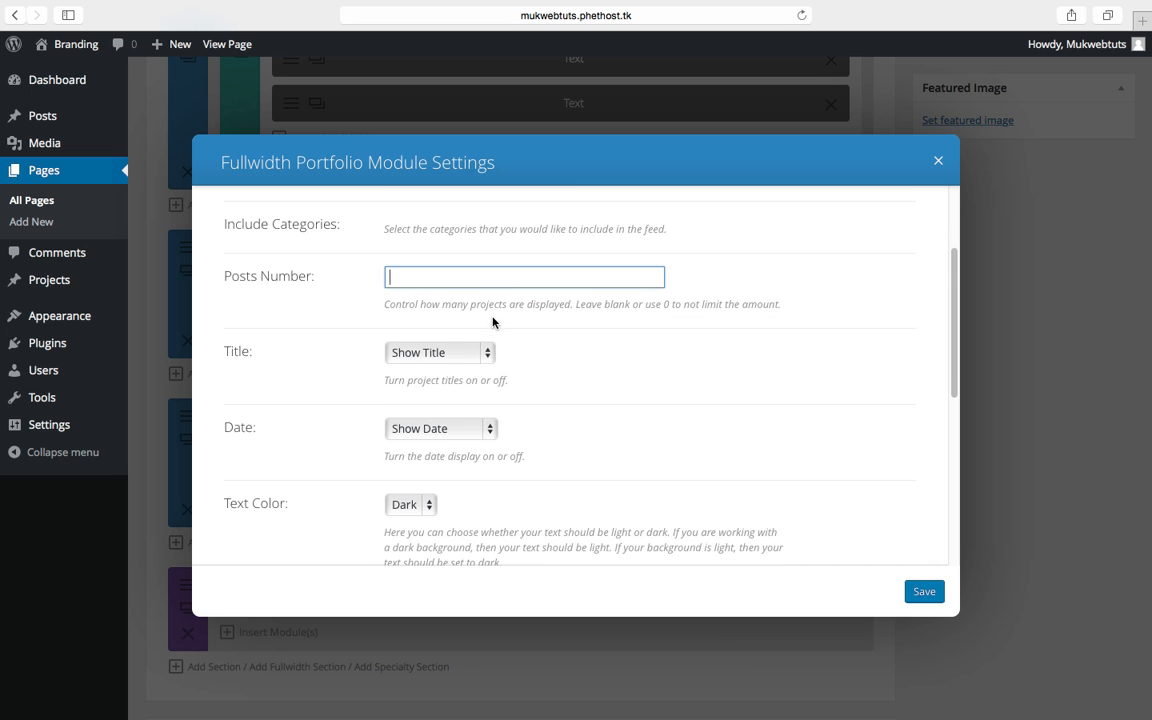
{"action": "scroll", "coordinate": [510, 345], "scroll_direction": "down", "scroll_amount": 2}
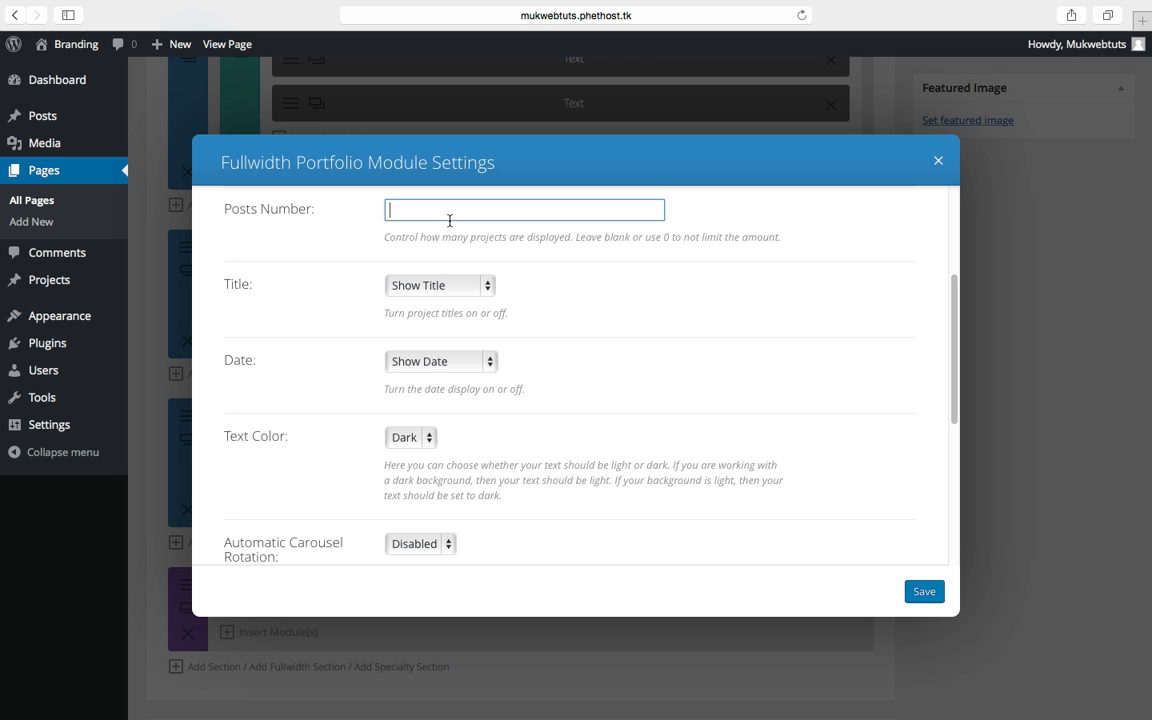
Step: Keep project titles shown and enable automatic carousel rotation
{"action": "left_click", "coordinate": [437, 286]}
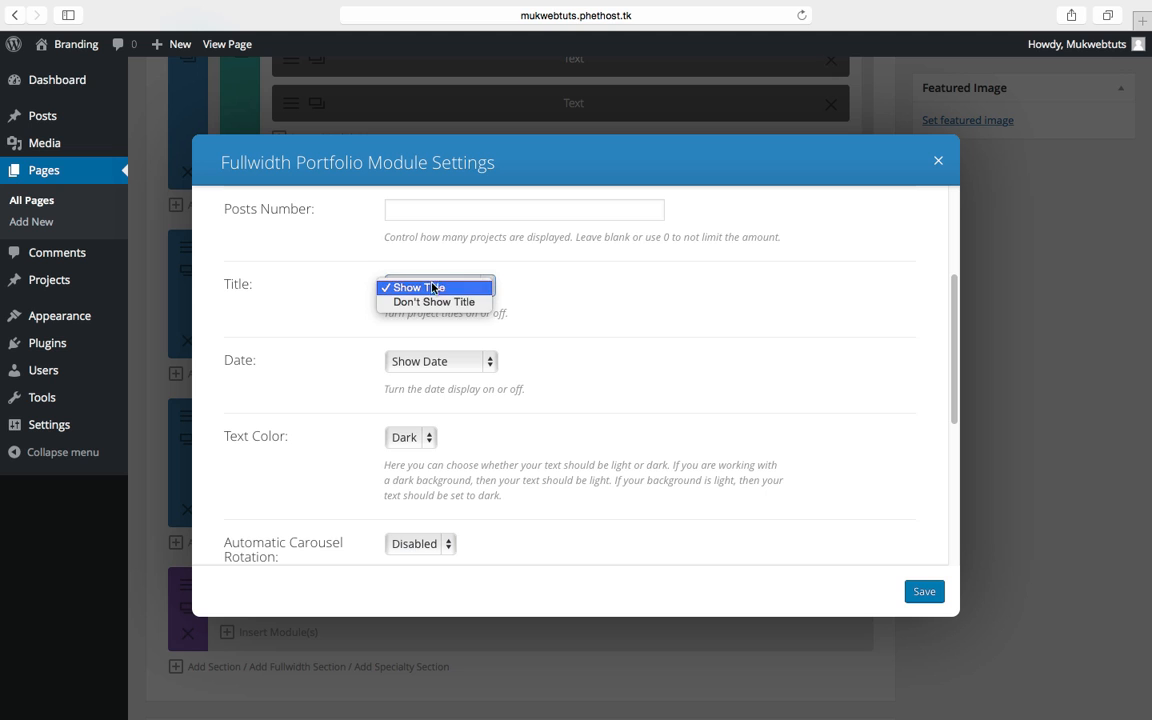
{"action": "left_click", "coordinate": [419, 289]}
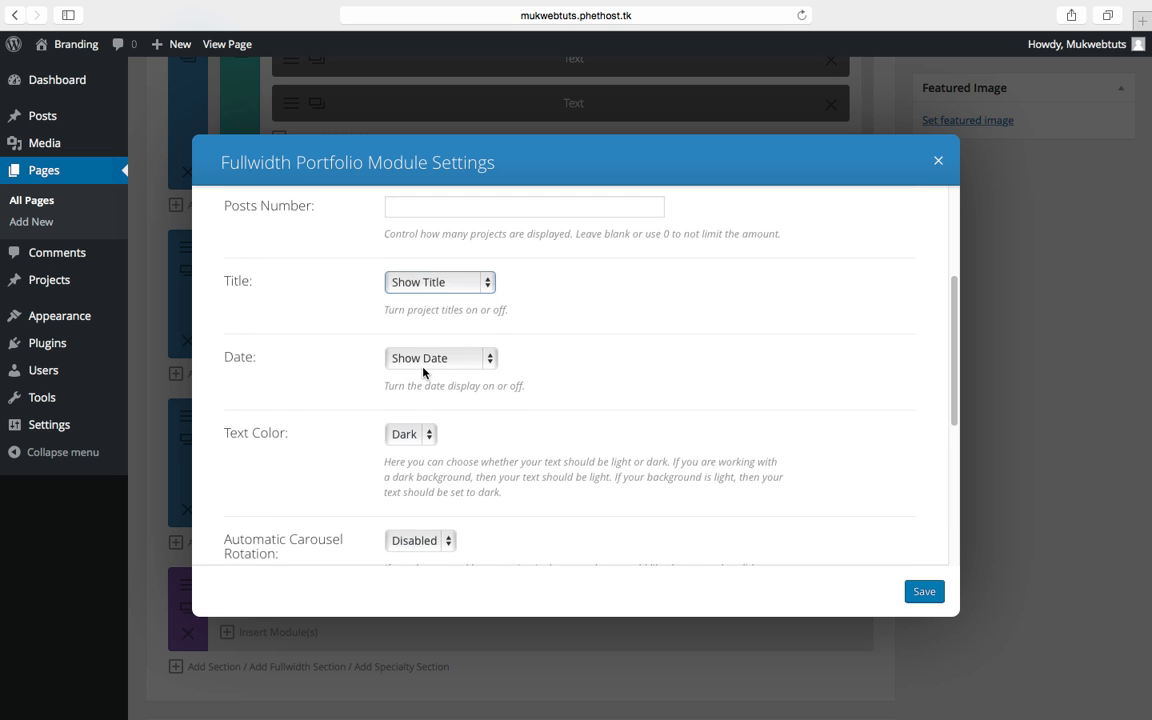
{"action": "scroll", "coordinate": [373, 357], "scroll_direction": "down", "scroll_amount": 3}
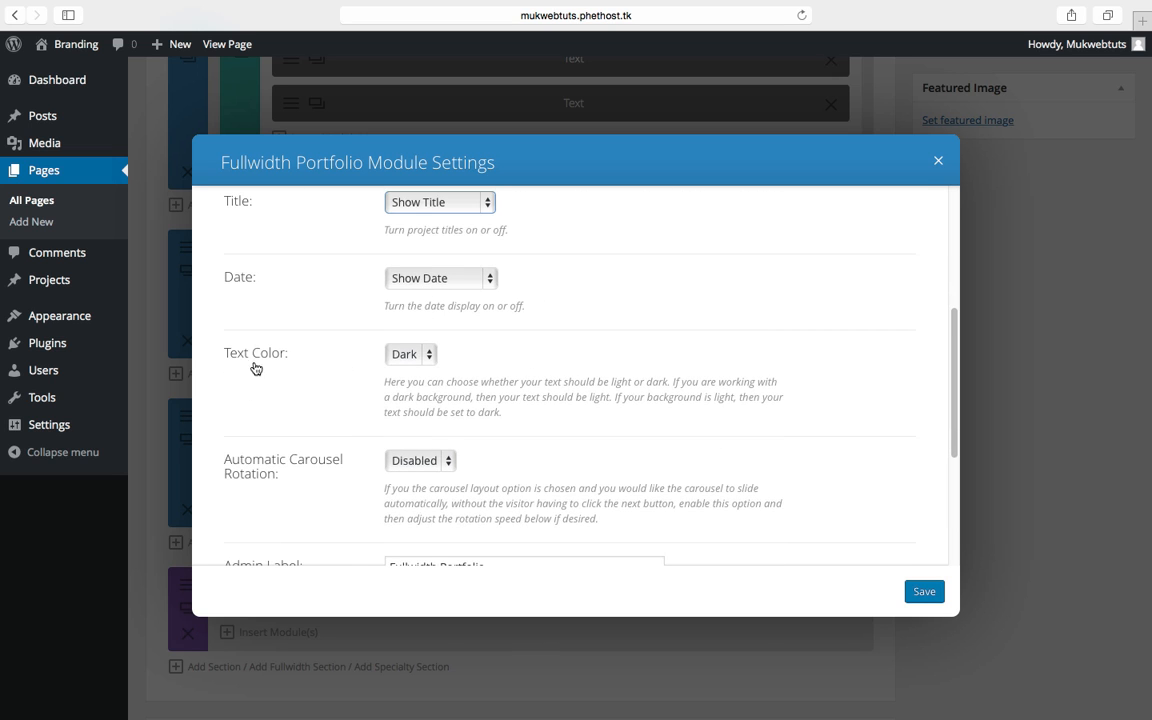
{"action": "scroll", "coordinate": [258, 368], "scroll_direction": "down", "scroll_amount": 1}
{"action": "scroll", "coordinate": [420, 335], "scroll_direction": "down", "scroll_amount": 2}
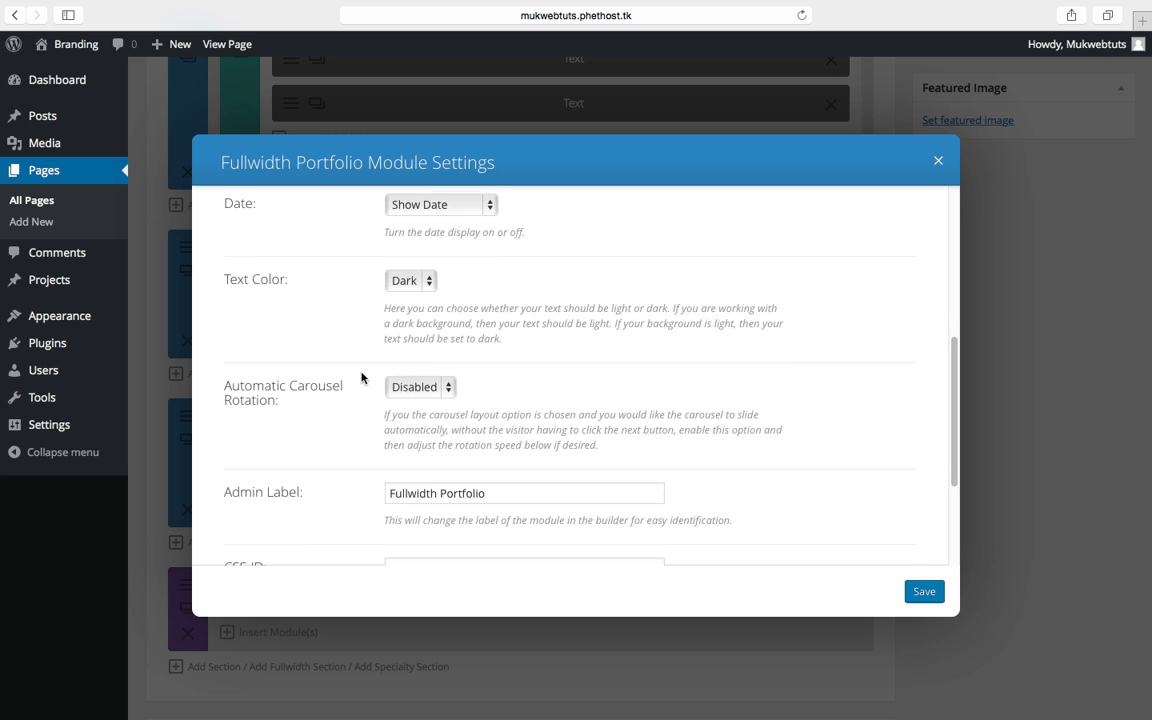
{"action": "scroll", "coordinate": [257, 380], "scroll_direction": "down", "scroll_amount": 2}
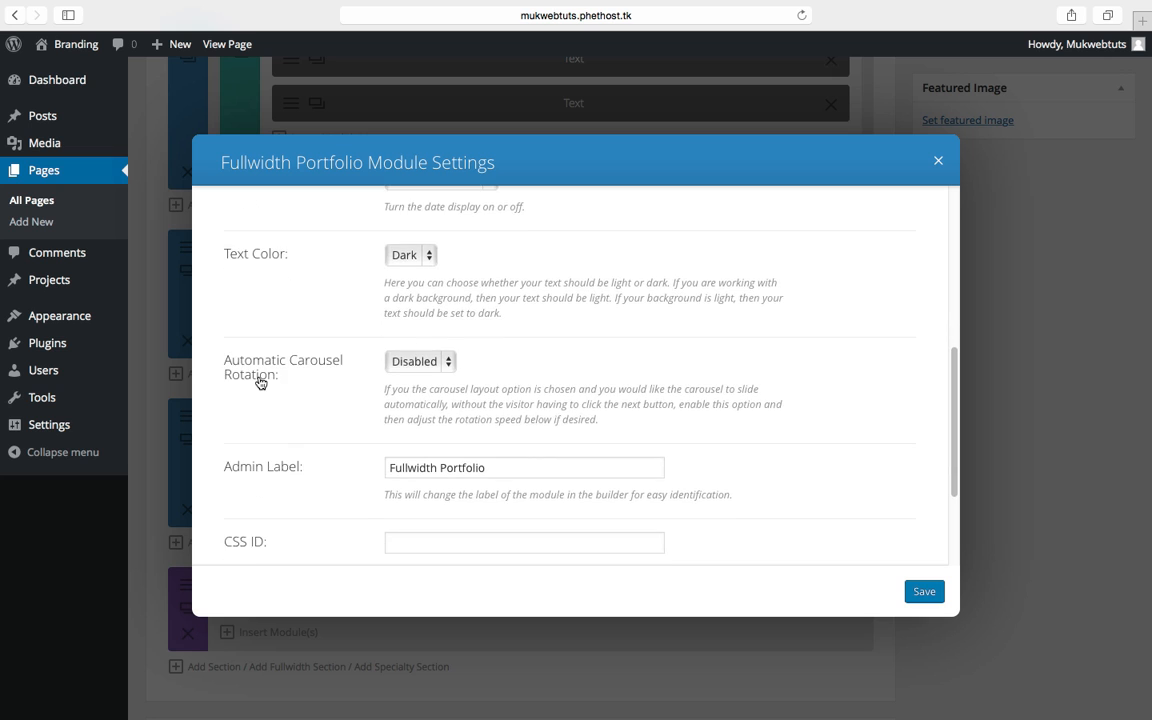
{"action": "left_click", "coordinate": [418, 323]}
{"action": "left_click", "coordinate": [409, 339]}
Step: Set the carousel rotation speed to 5000 and save the portfolio module
{"action": "scroll", "coordinate": [420, 405], "scroll_direction": "down", "scroll_amount": 2}
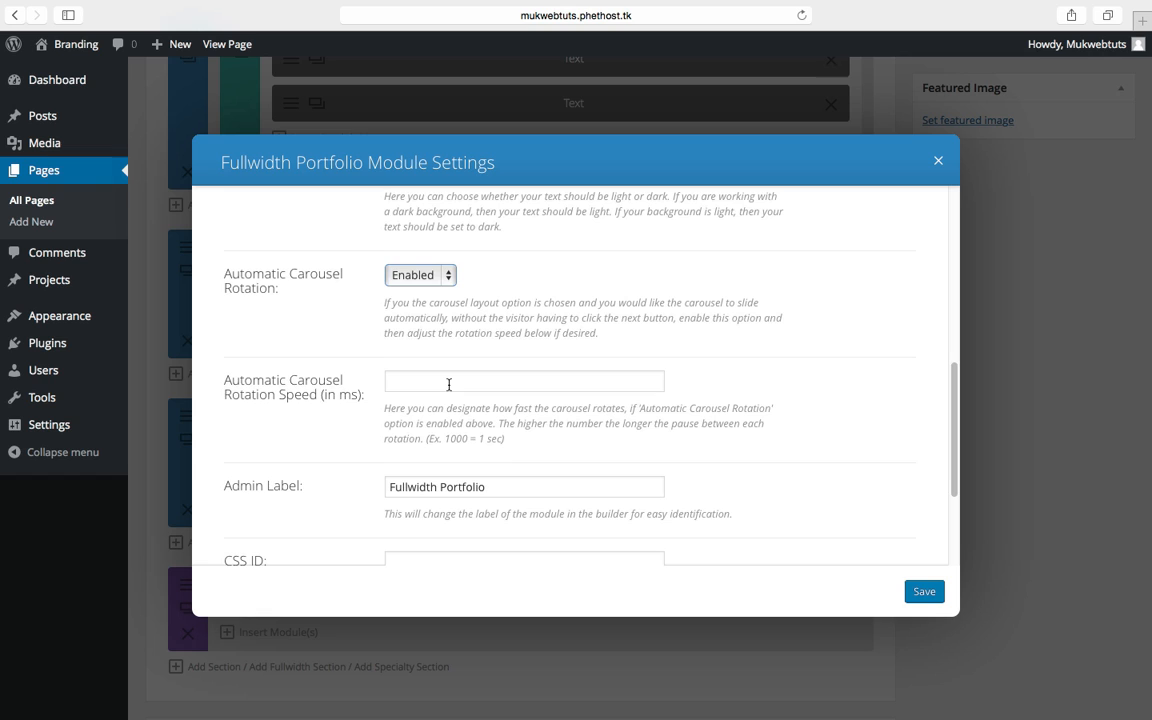
{"action": "left_click", "coordinate": [449, 384]}
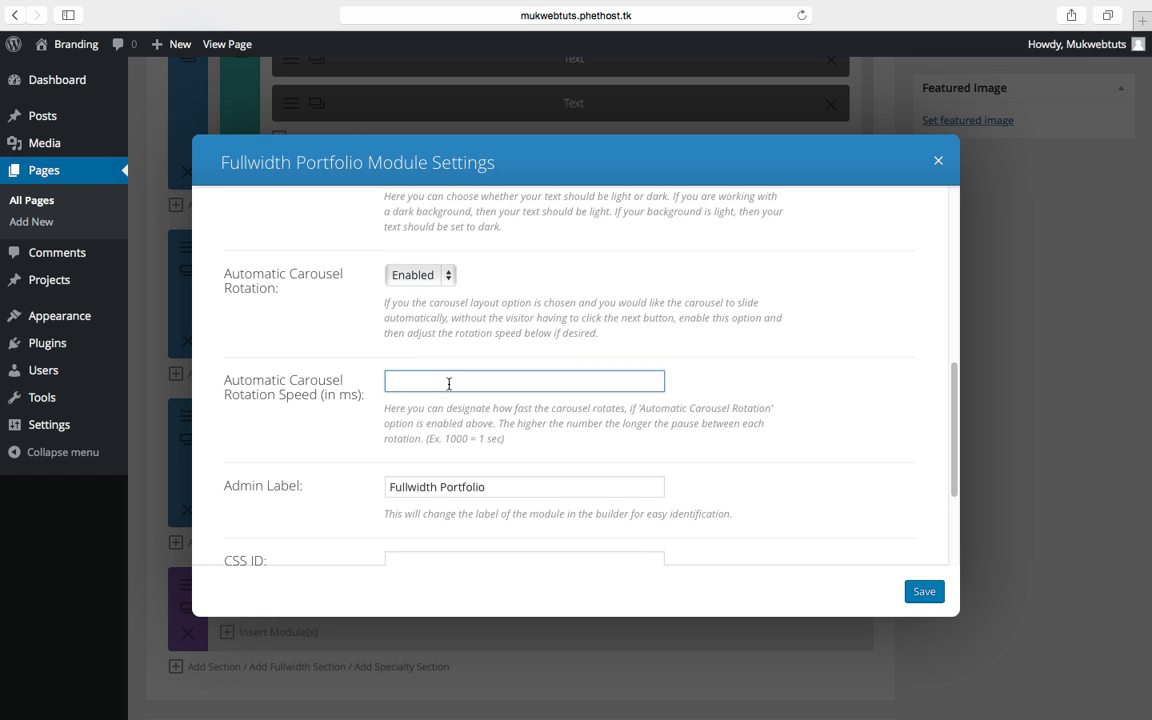
{"action": "type", "text": "5000"}
{"action": "scroll", "coordinate": [550, 386], "scroll_direction": "down", "scroll_amount": 3}
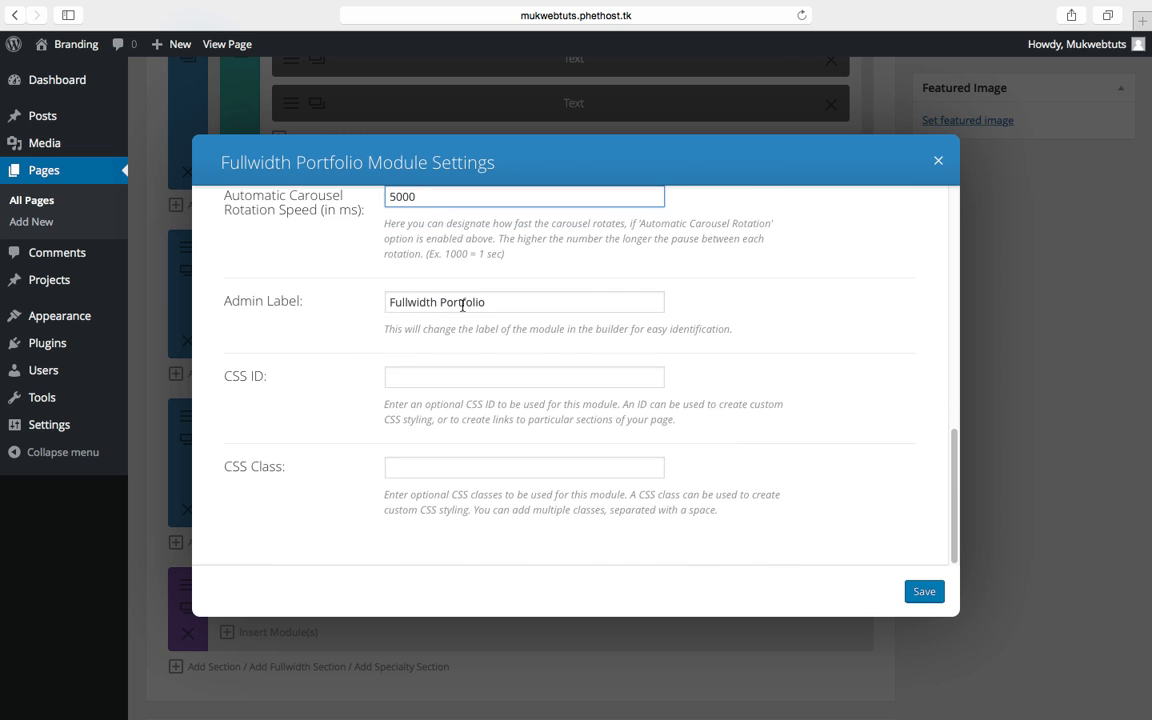
{"action": "scroll", "coordinate": [700, 460], "scroll_direction": "up", "scroll_amount": 10}
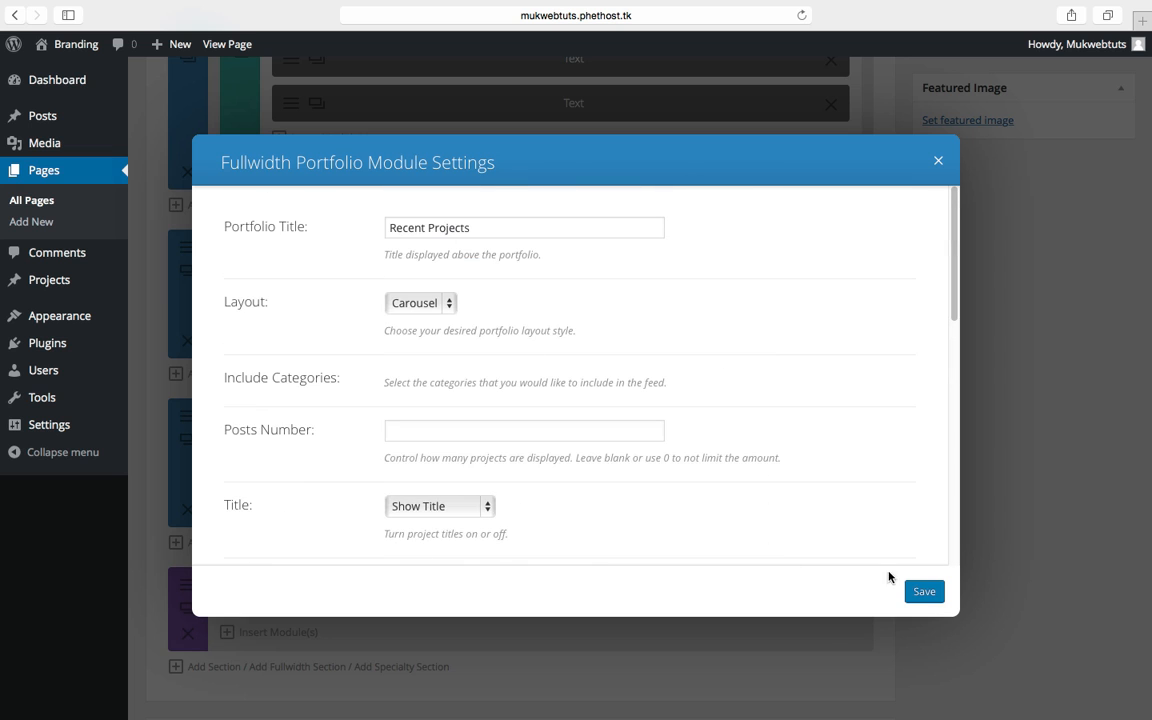
{"action": "left_click", "coordinate": [924, 592]}
{"action": "scroll", "coordinate": [450, 510], "scroll_direction": "down", "scroll_amount": 2}
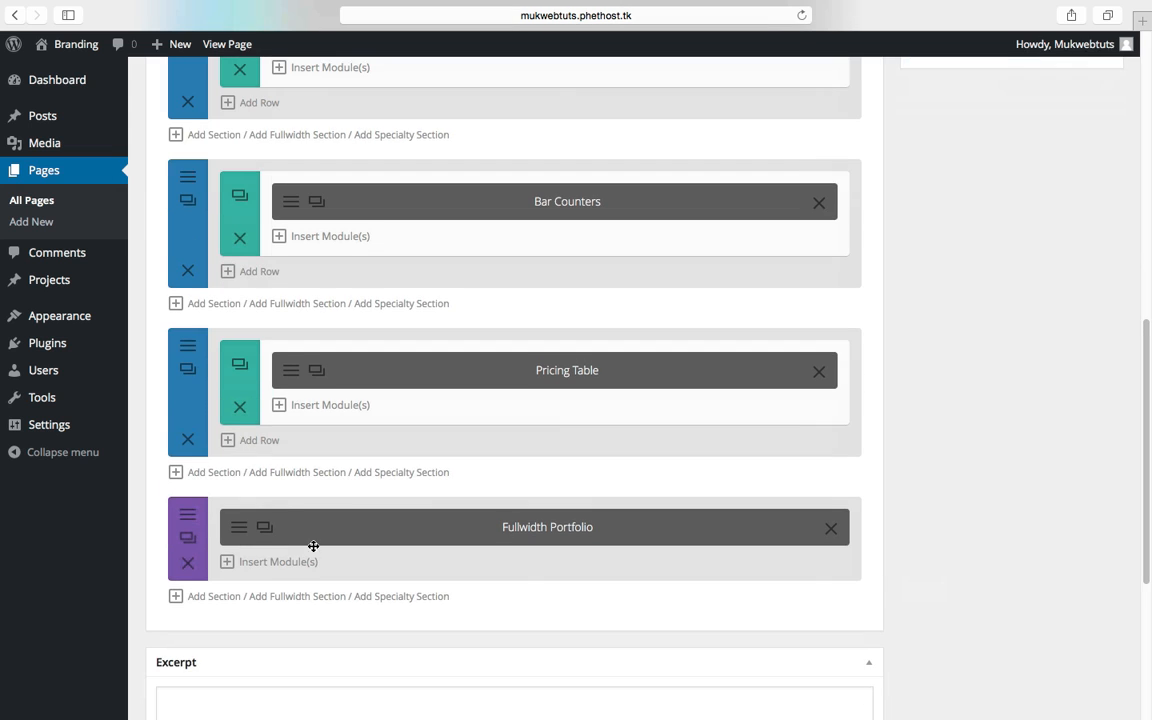
Step: Look at branding1.jpg in the pricing section's background image library, then close the library and section settings
{"action": "scroll", "coordinate": [413, 470], "scroll_direction": "up", "scroll_amount": 2}
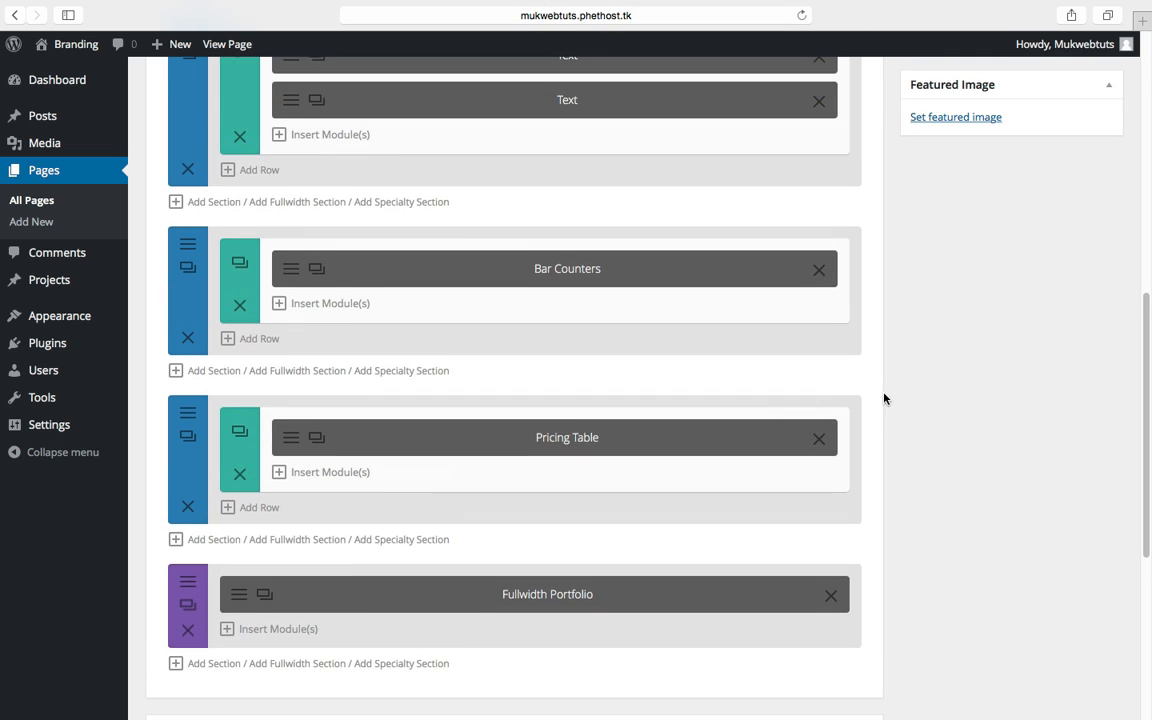
{"action": "left_click", "coordinate": [188, 438]}
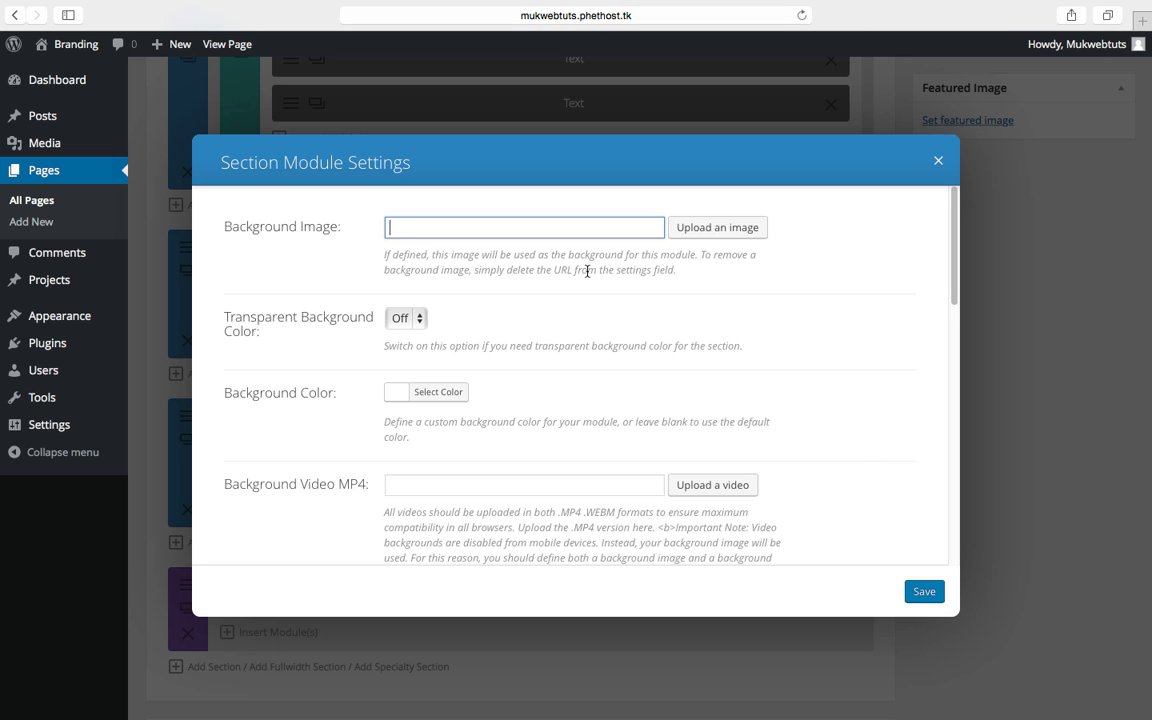
{"action": "left_click", "coordinate": [727, 229]}
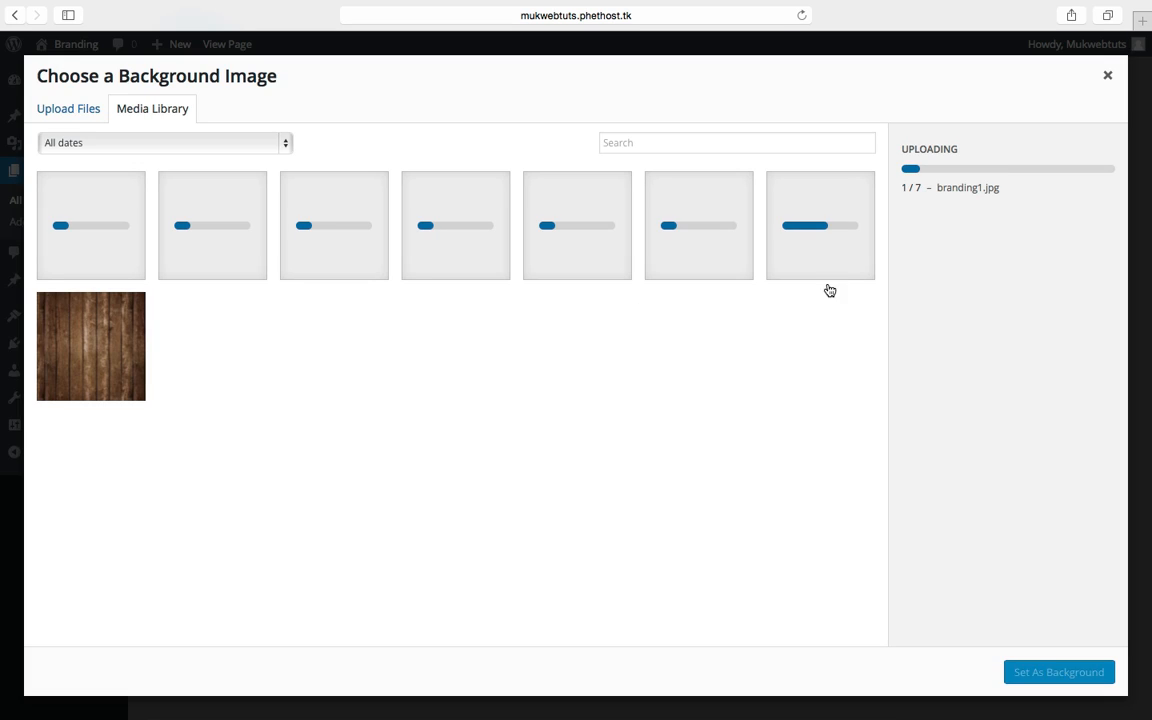
{"action": "left_click", "coordinate": [855, 249]}
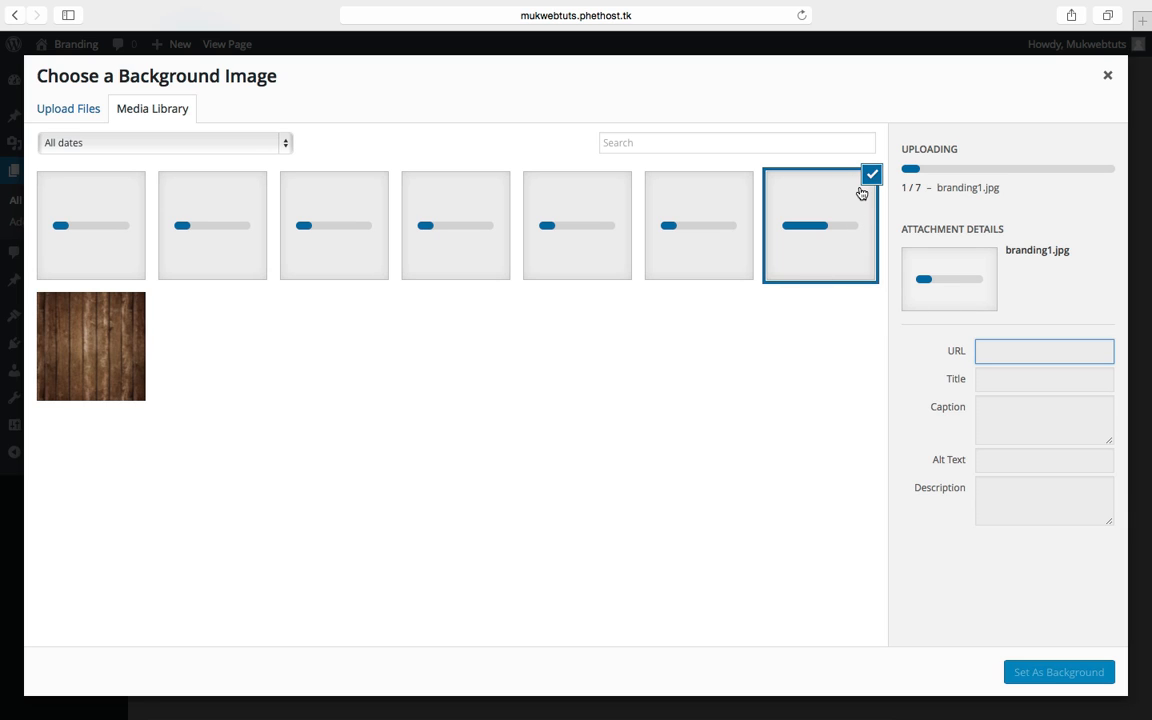
{"action": "left_click", "coordinate": [663, 224]}
{"action": "left_click", "coordinate": [825, 218]}
{"action": "left_click", "coordinate": [1108, 77]}
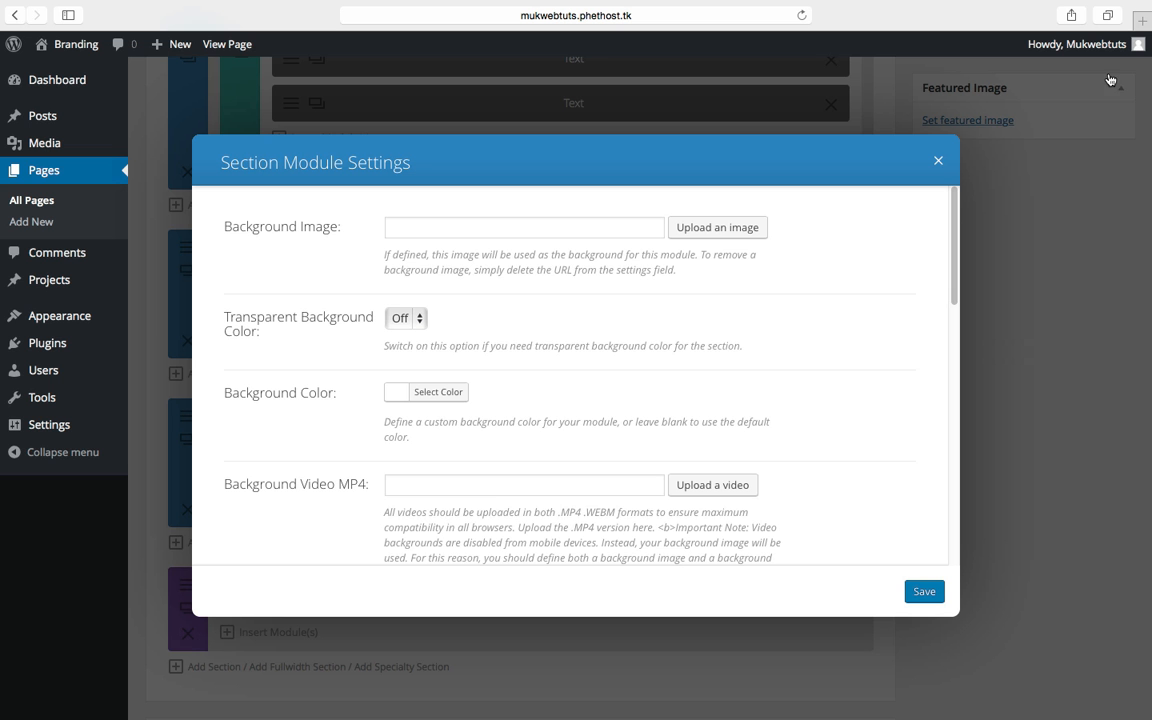
{"action": "left_click", "coordinate": [937, 162]}
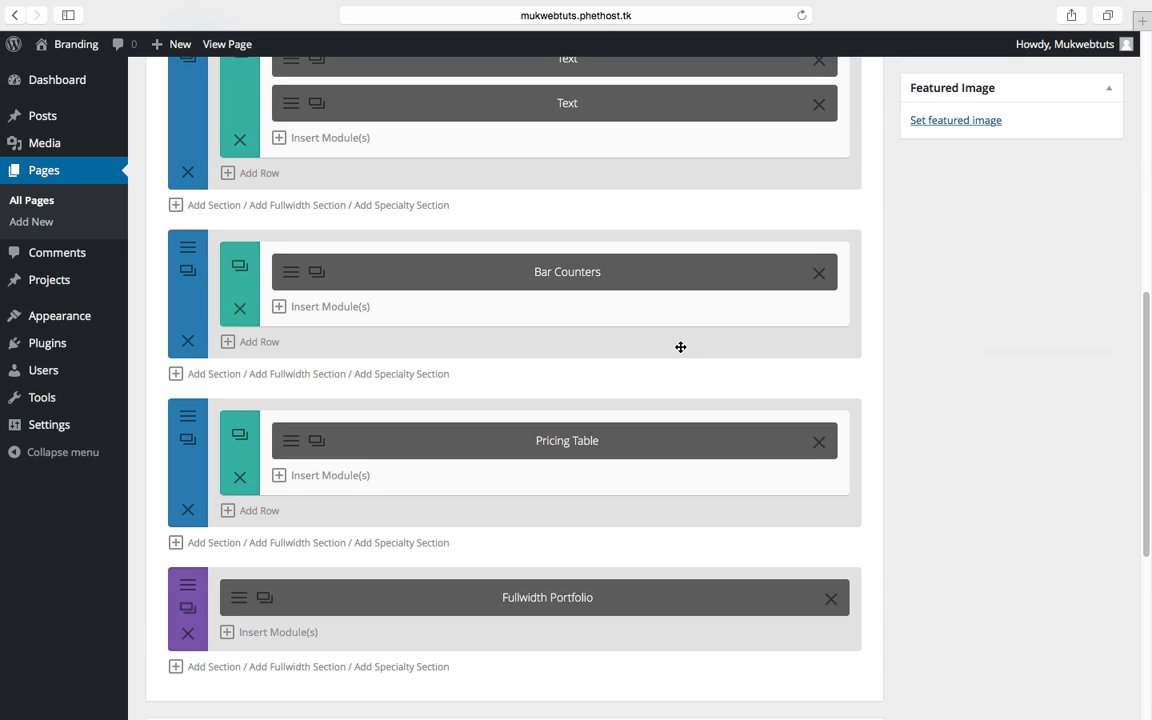
Step: Check the pricing table module, then reopen the section's background library and review branding1.jpg without choosing it
{"action": "scroll", "coordinate": [693, 392], "scroll_direction": "down", "scroll_amount": 1}
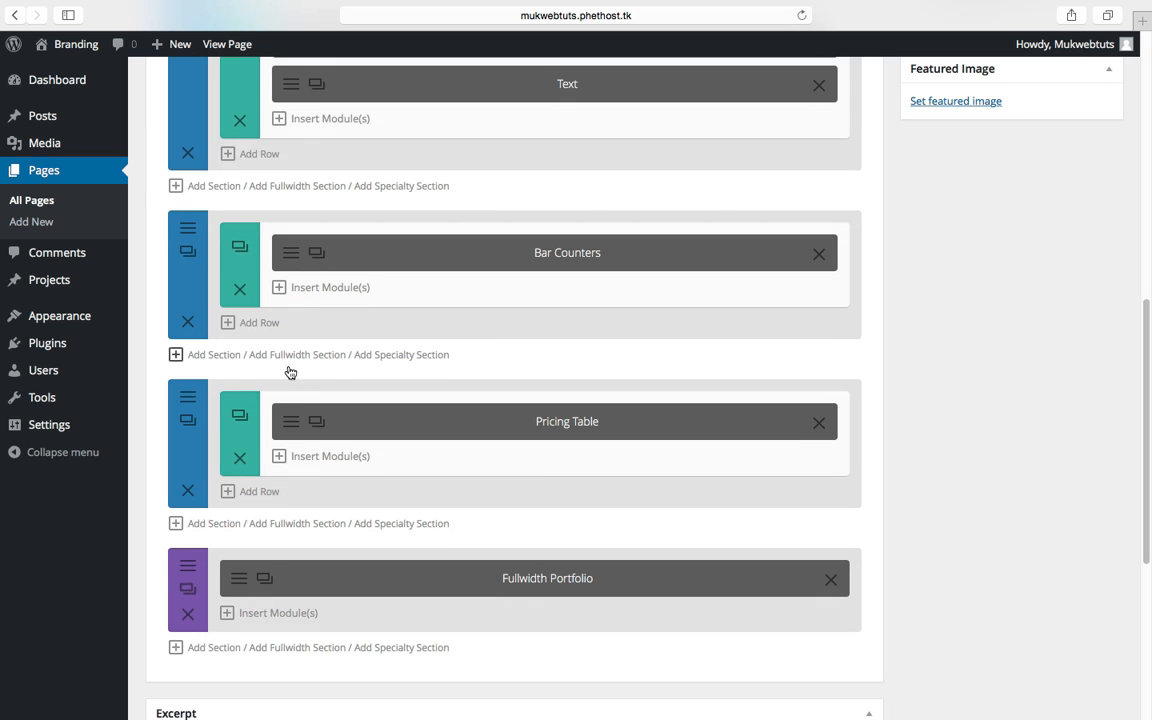
{"action": "left_click", "coordinate": [316, 421]}
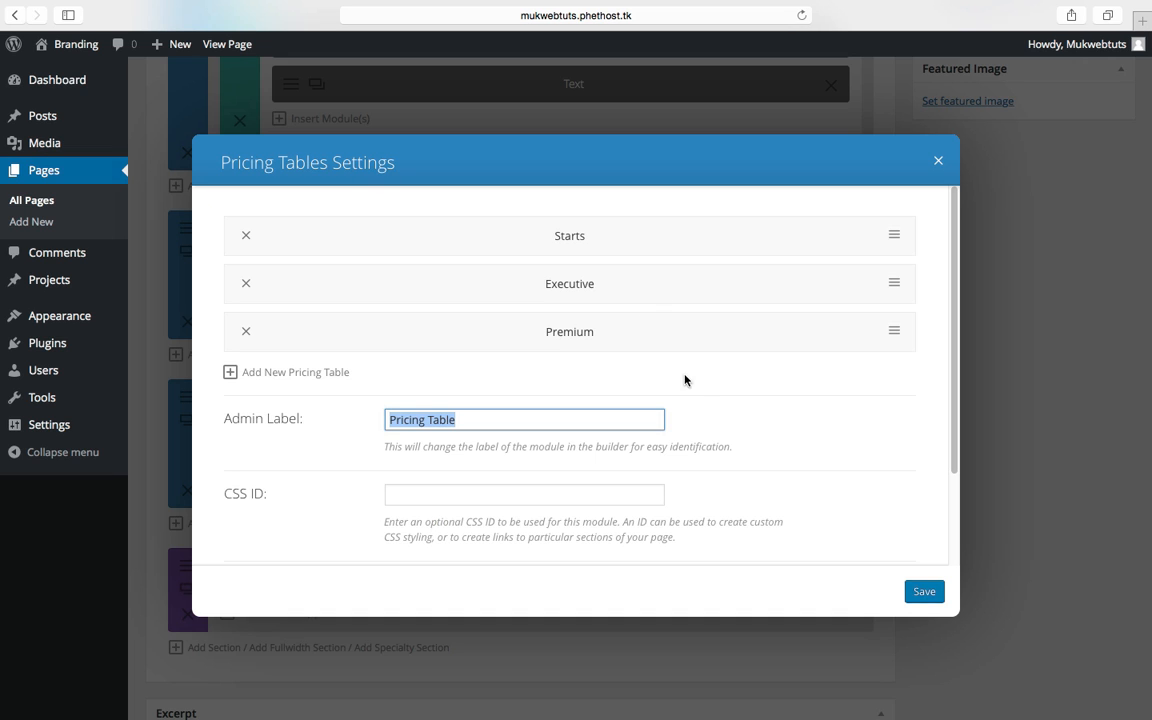
{"action": "left_click", "coordinate": [941, 162]}
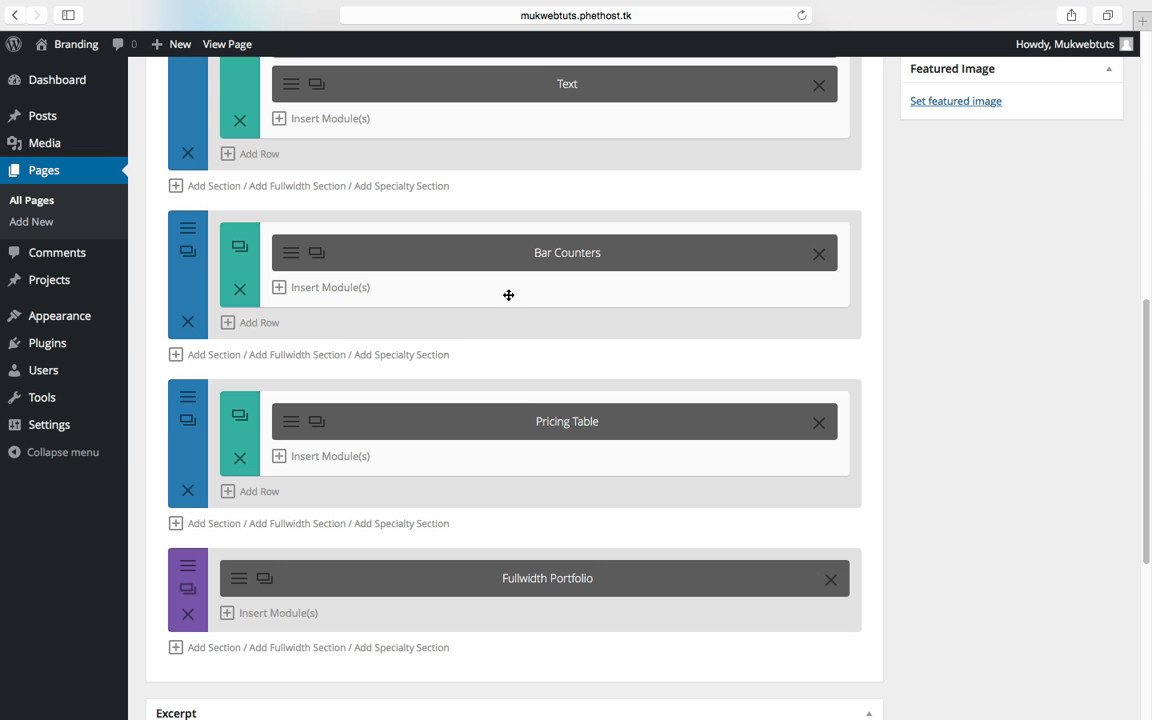
{"action": "left_click", "coordinate": [186, 394]}
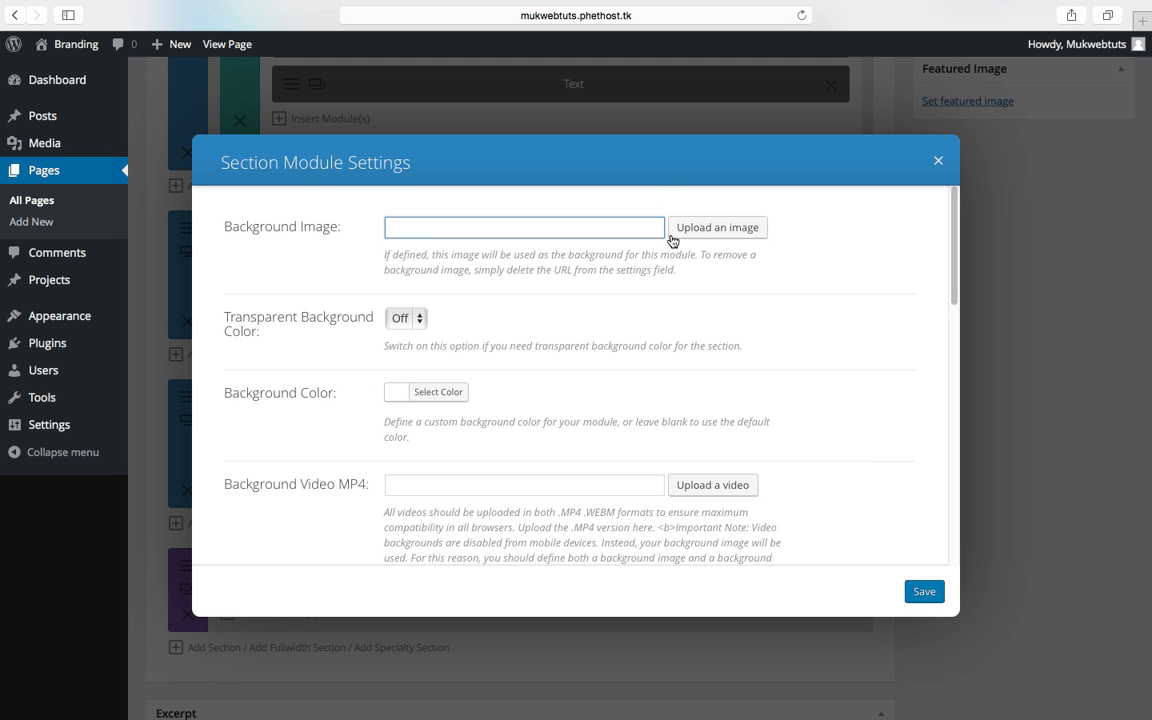
{"action": "left_click", "coordinate": [717, 227]}
{"action": "left_click", "coordinate": [810, 226]}
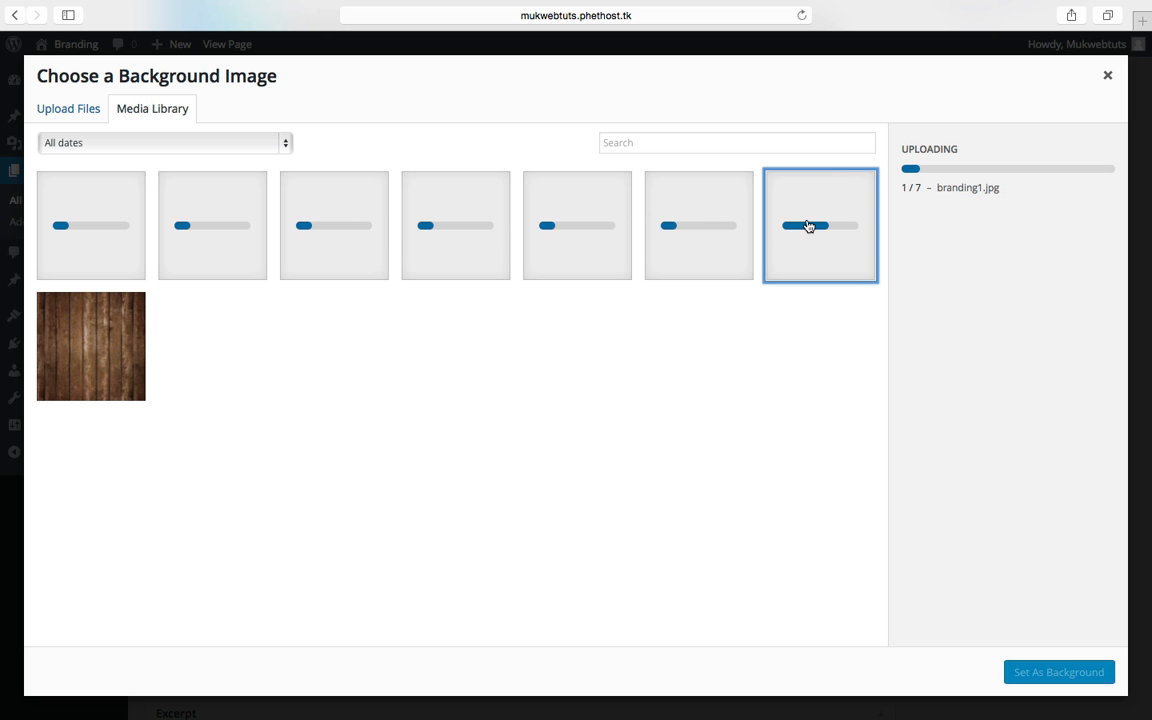
{"action": "left_click", "coordinate": [707, 257]}
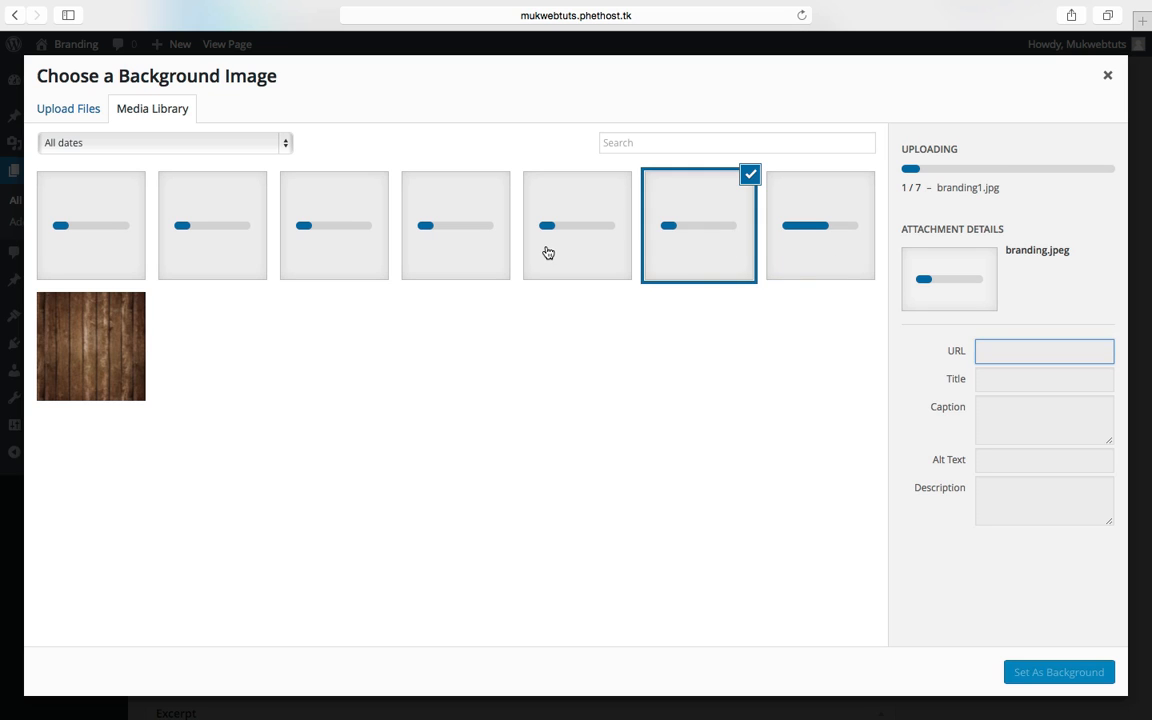
{"action": "left_click", "coordinate": [550, 252]}
{"action": "left_click", "coordinate": [680, 249]}
{"action": "left_click", "coordinate": [798, 241]}
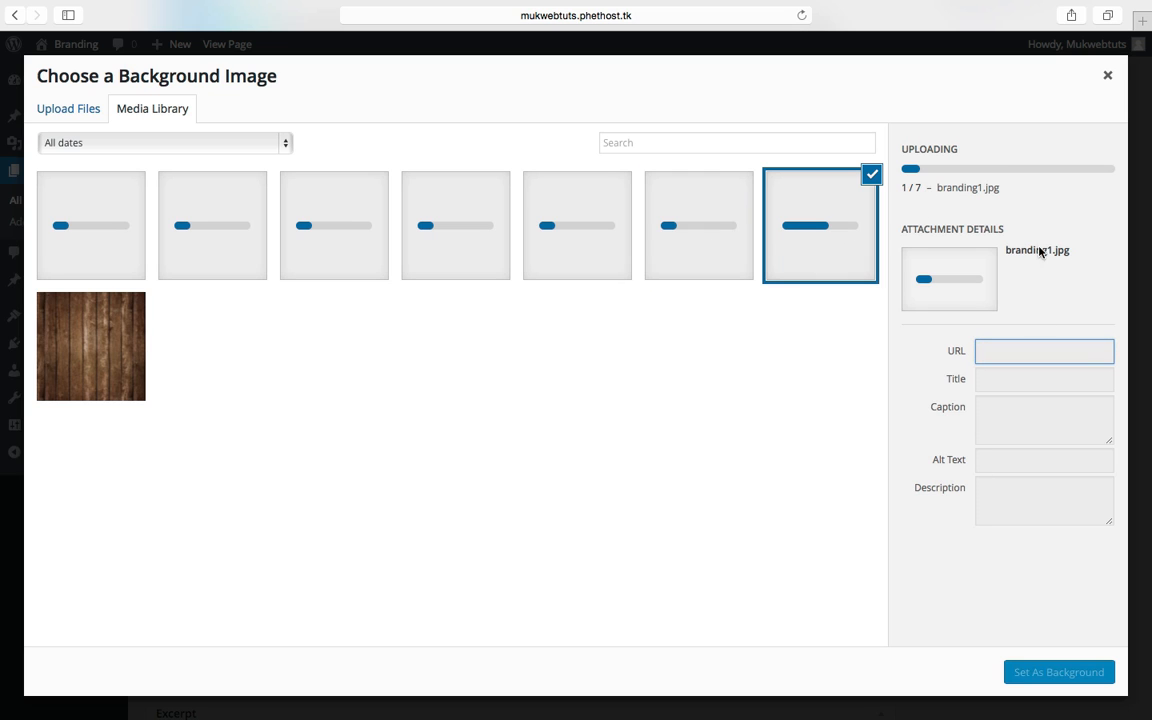
{"action": "left_click", "coordinate": [1107, 76]}
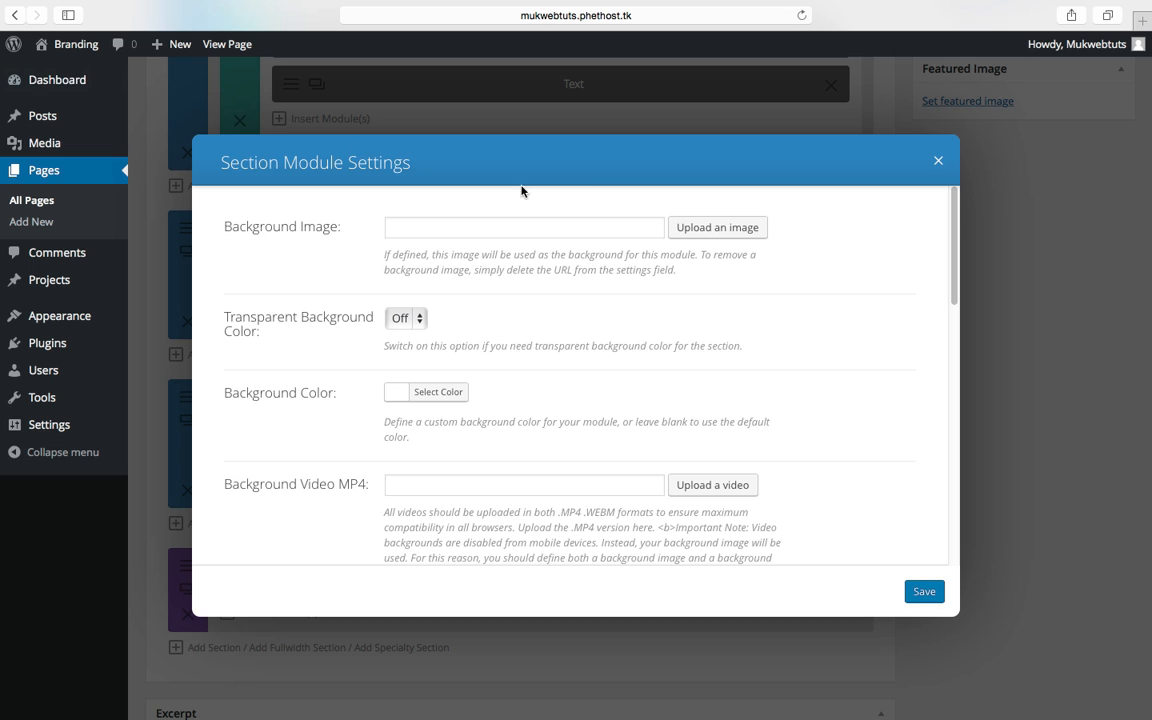
Step: In Finder's Photos folder, confirm branding1.jpg is 1920 × 1242 and 1.7 MB via Get Info
{"action": "mouse_move", "coordinate": [4, 2]}
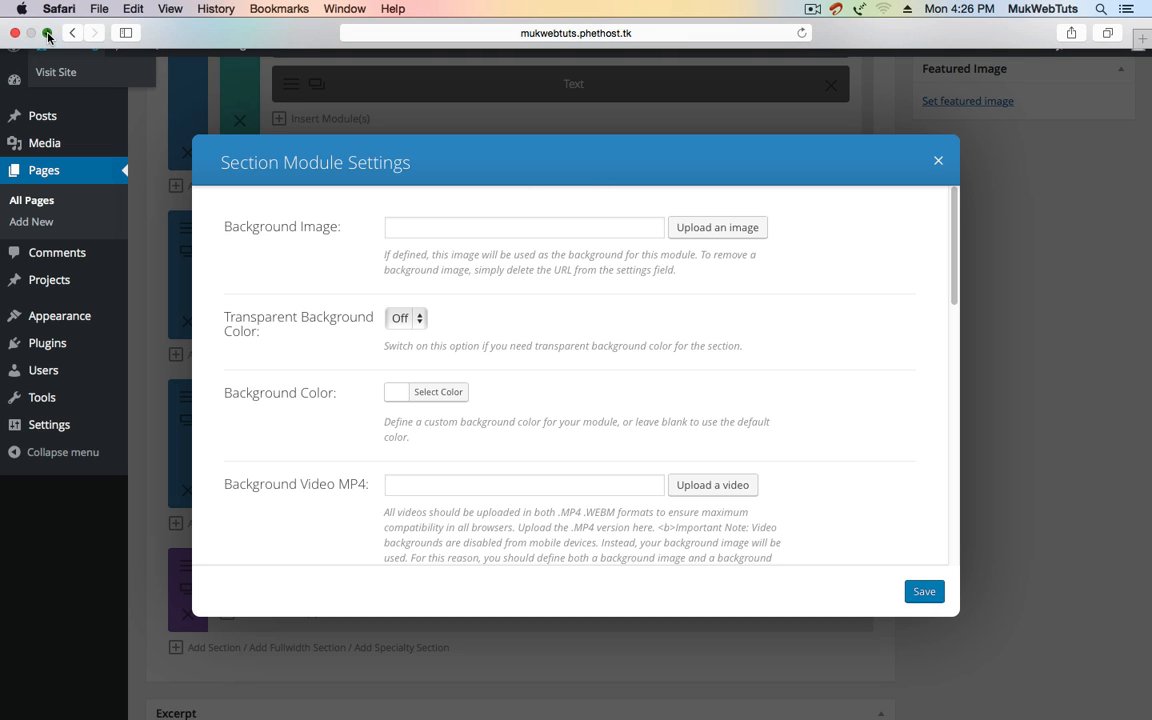
{"action": "left_click", "coordinate": [46, 33]}
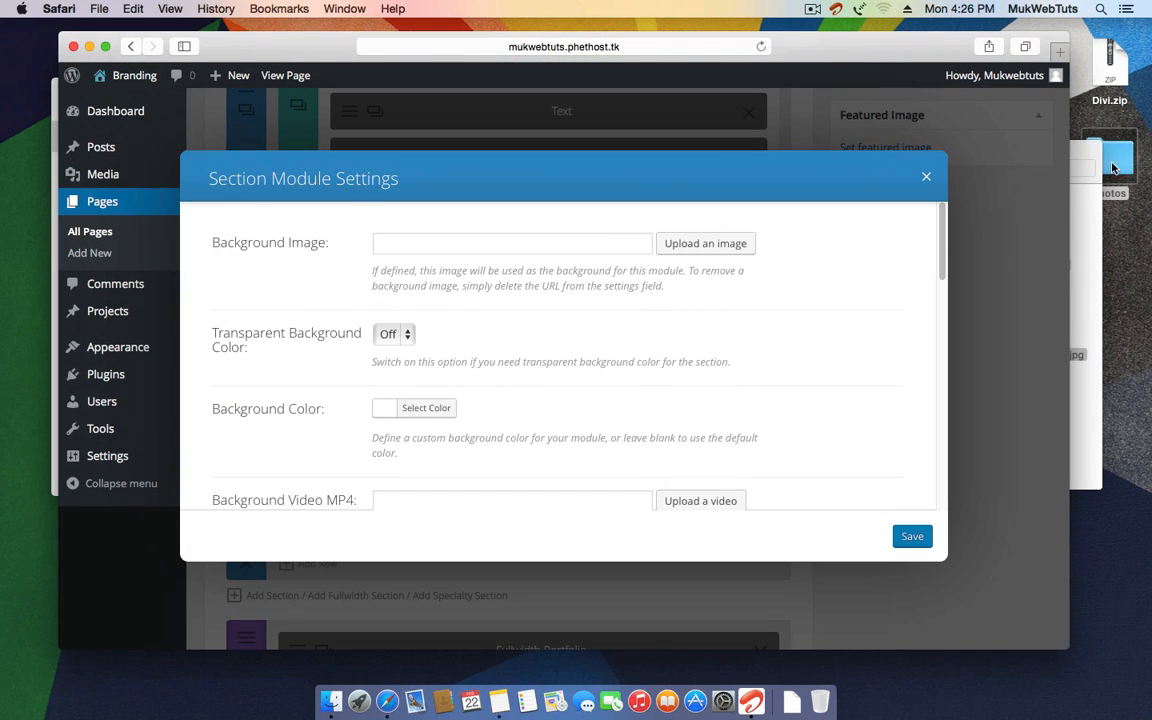
{"action": "left_click", "coordinate": [1086, 210]}
{"action": "left_click", "coordinate": [689, 288]}
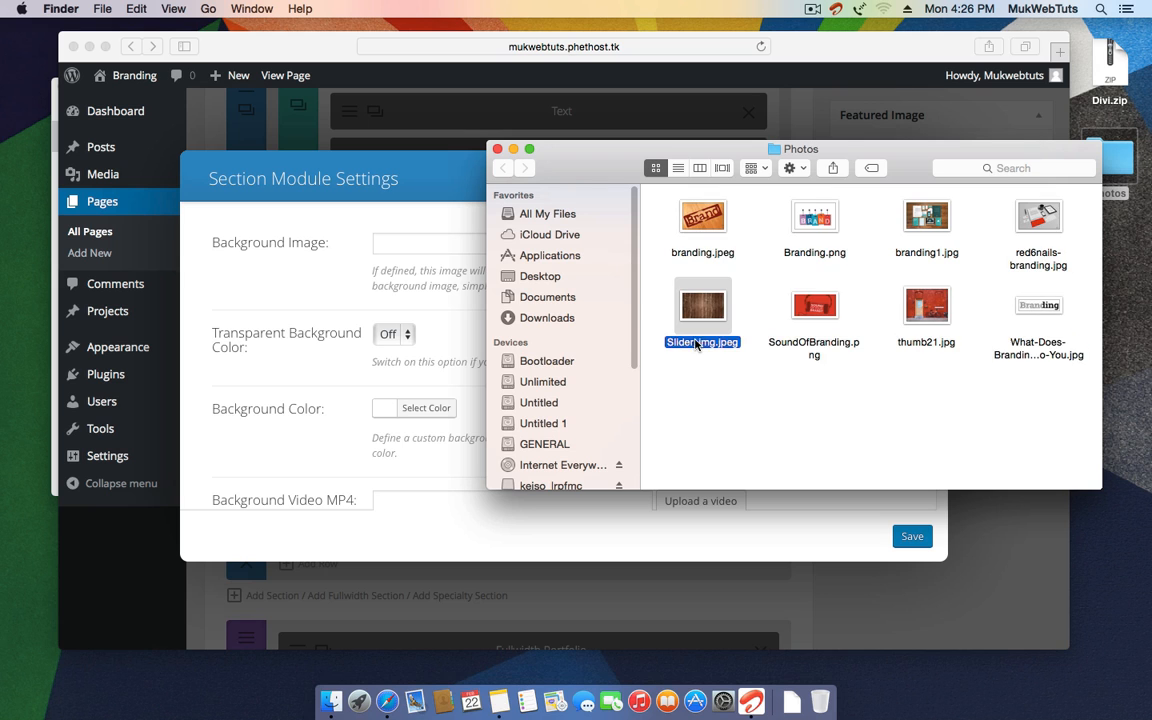
{"action": "left_click", "coordinate": [913, 258]}
{"action": "right_click", "coordinate": [913, 258]}
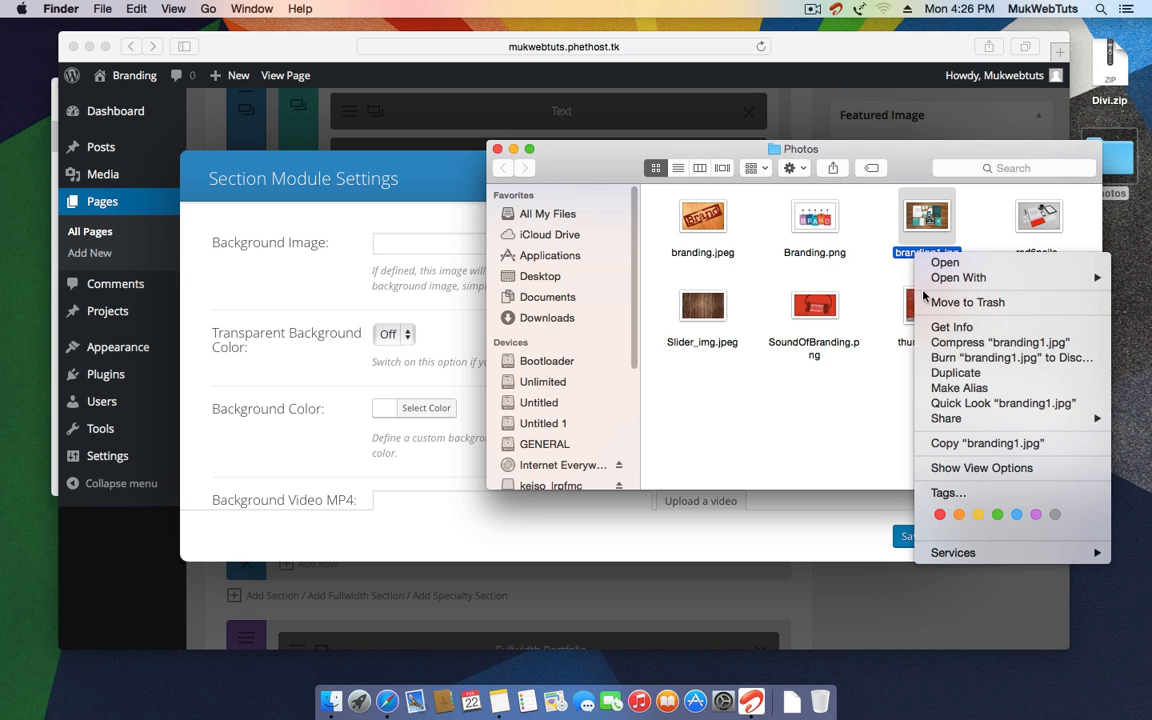
{"action": "left_click", "coordinate": [940, 327]}
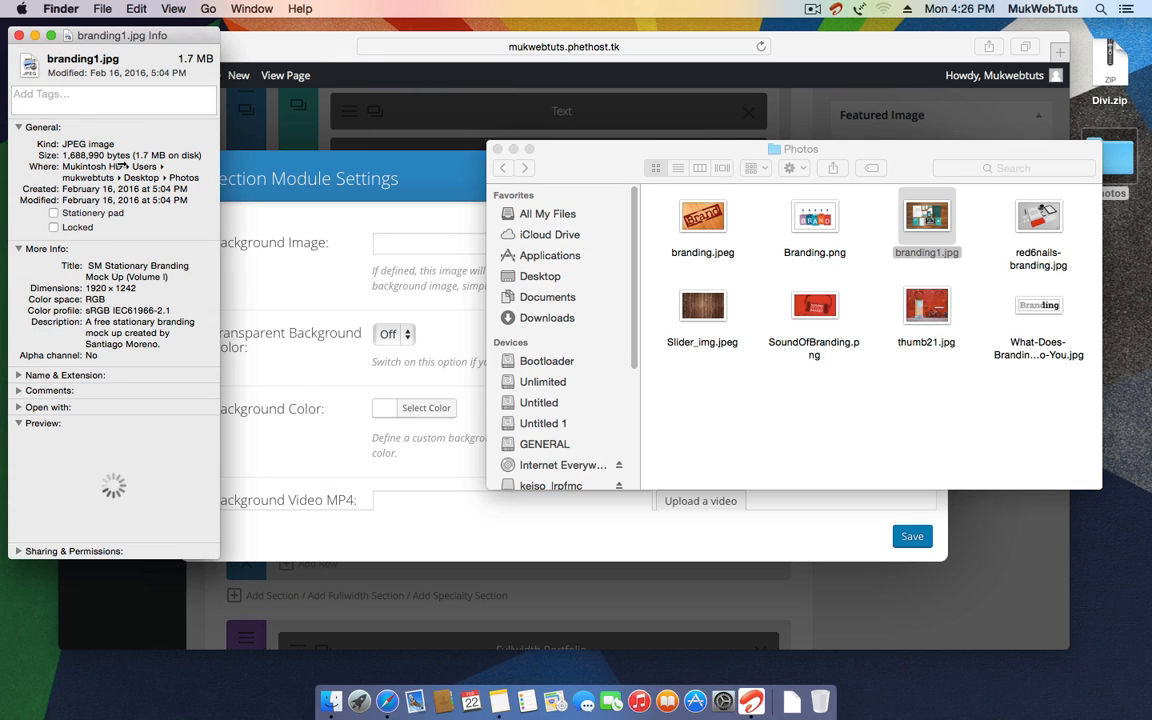
{"action": "left_click", "coordinate": [18, 36]}
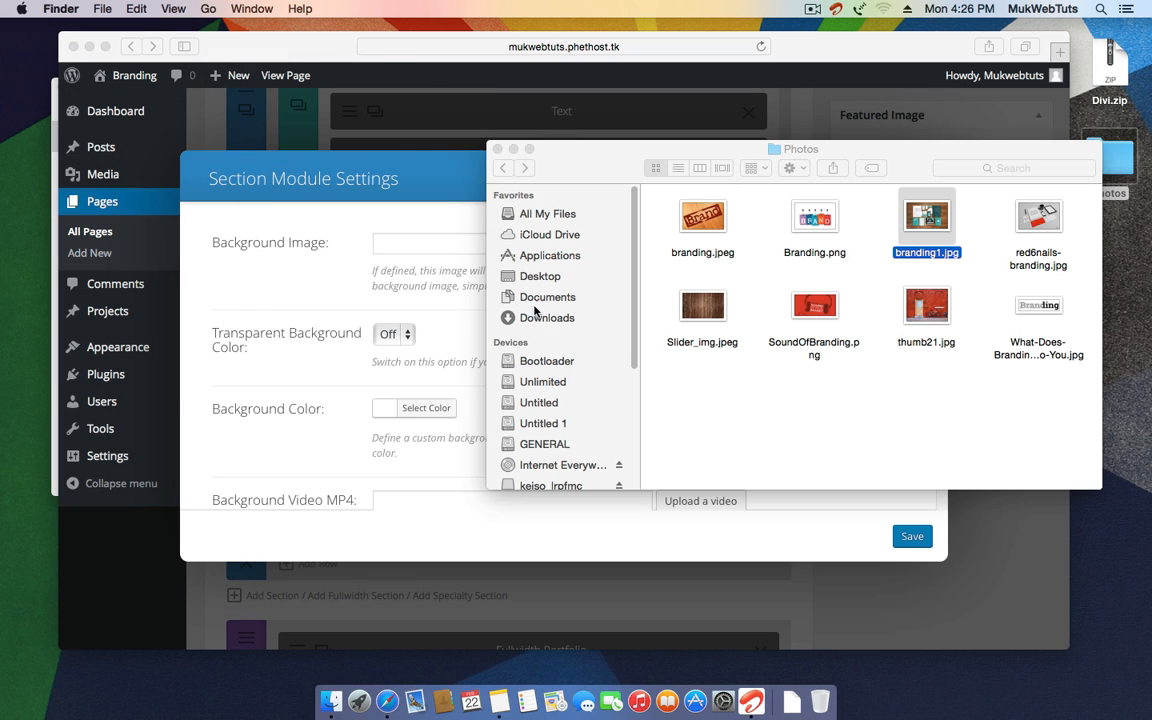
{"action": "left_click", "coordinate": [507, 282]}
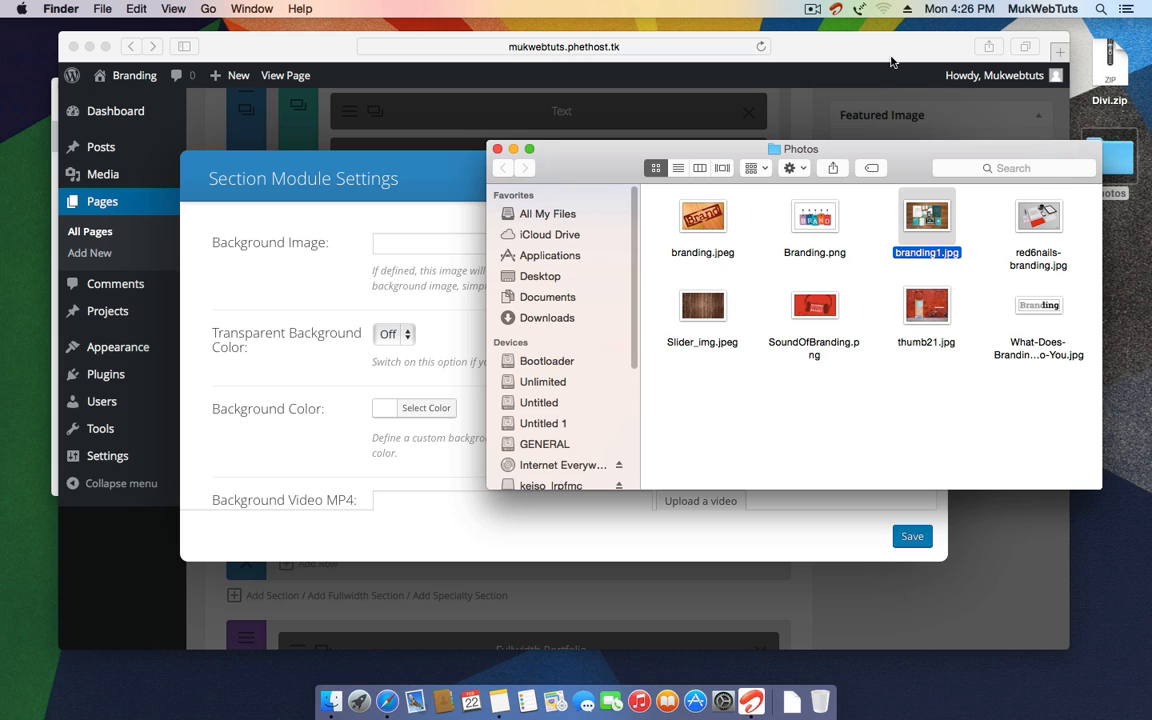
Step: Reopen the pricing section's background library, select branding1.jpg and open its image editor in a new tab
{"action": "left_click", "coordinate": [803, 58]}
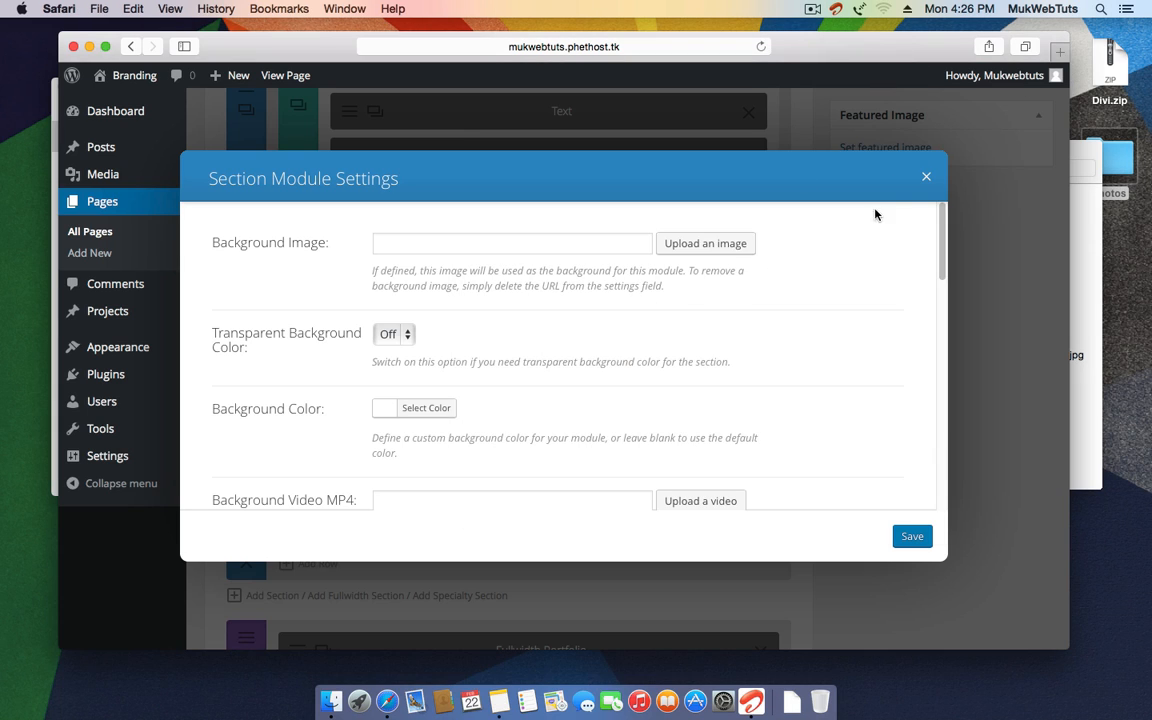
{"action": "left_click", "coordinate": [930, 179]}
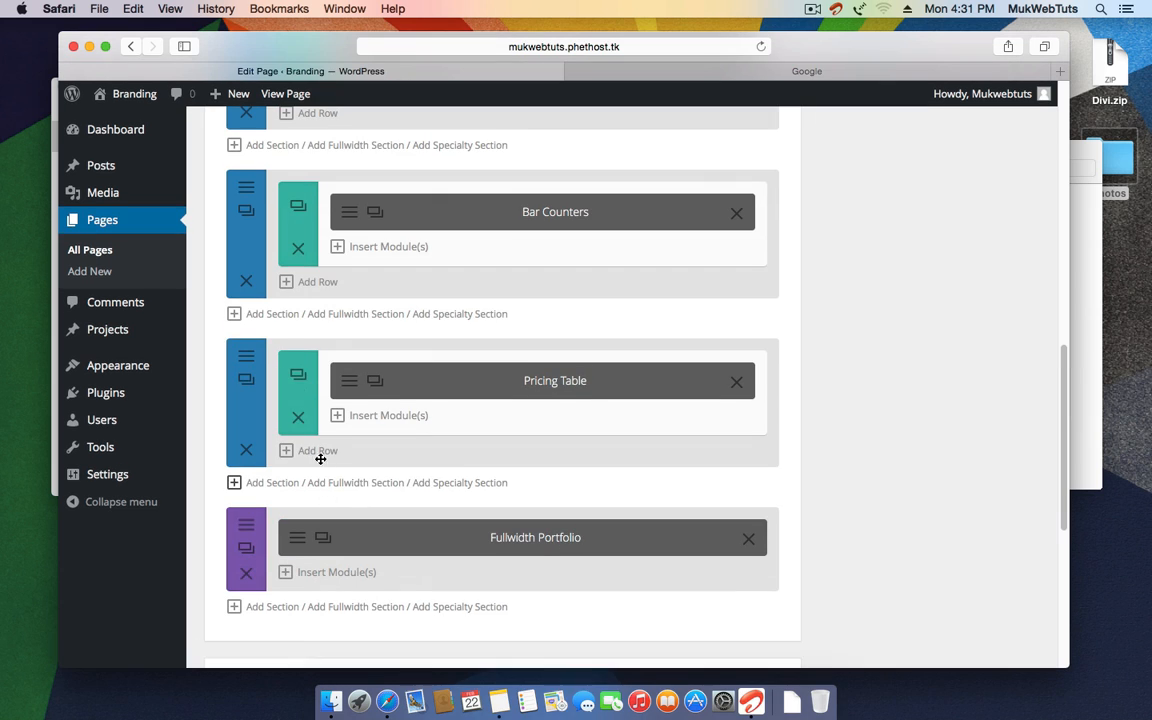
{"action": "left_click", "coordinate": [247, 358]}
{"action": "left_click", "coordinate": [697, 262]}
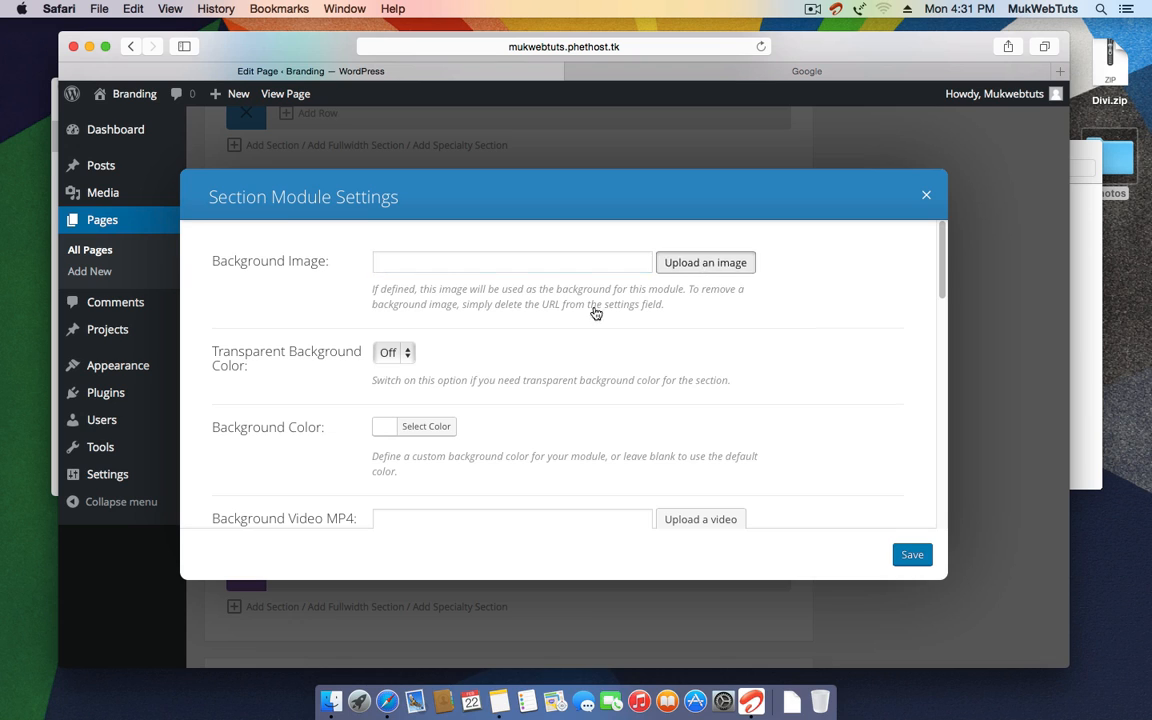
{"action": "left_click", "coordinate": [358, 272]}
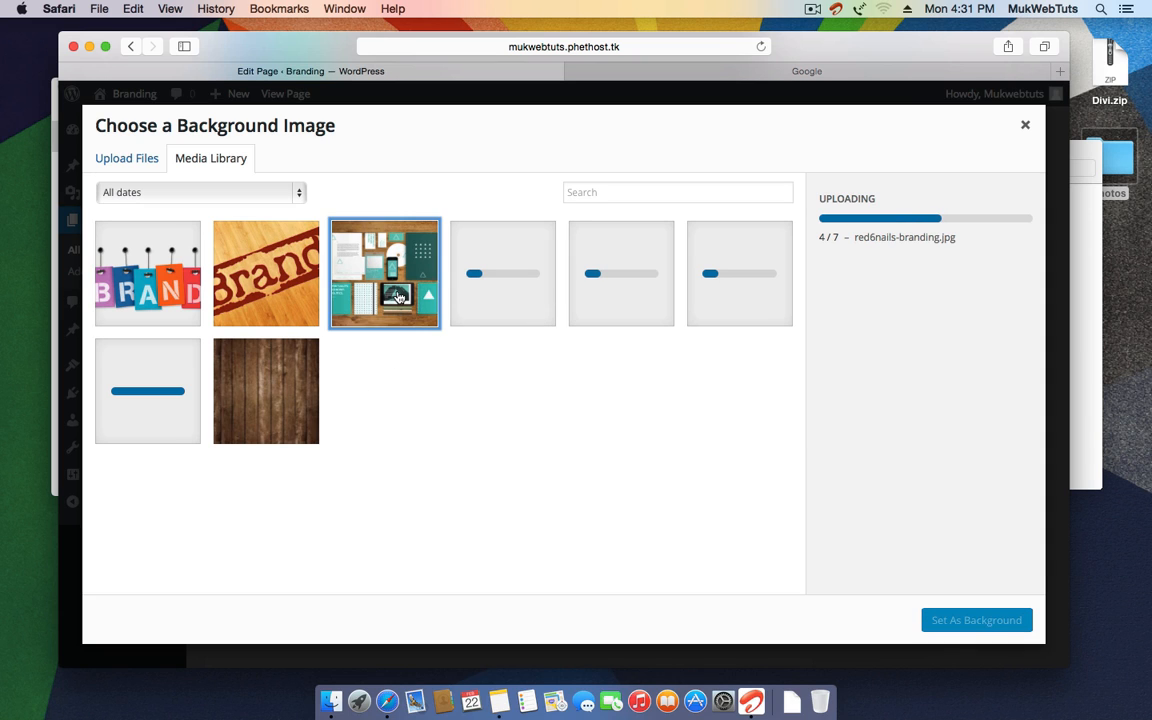
{"action": "double_click", "coordinate": [937, 328]}
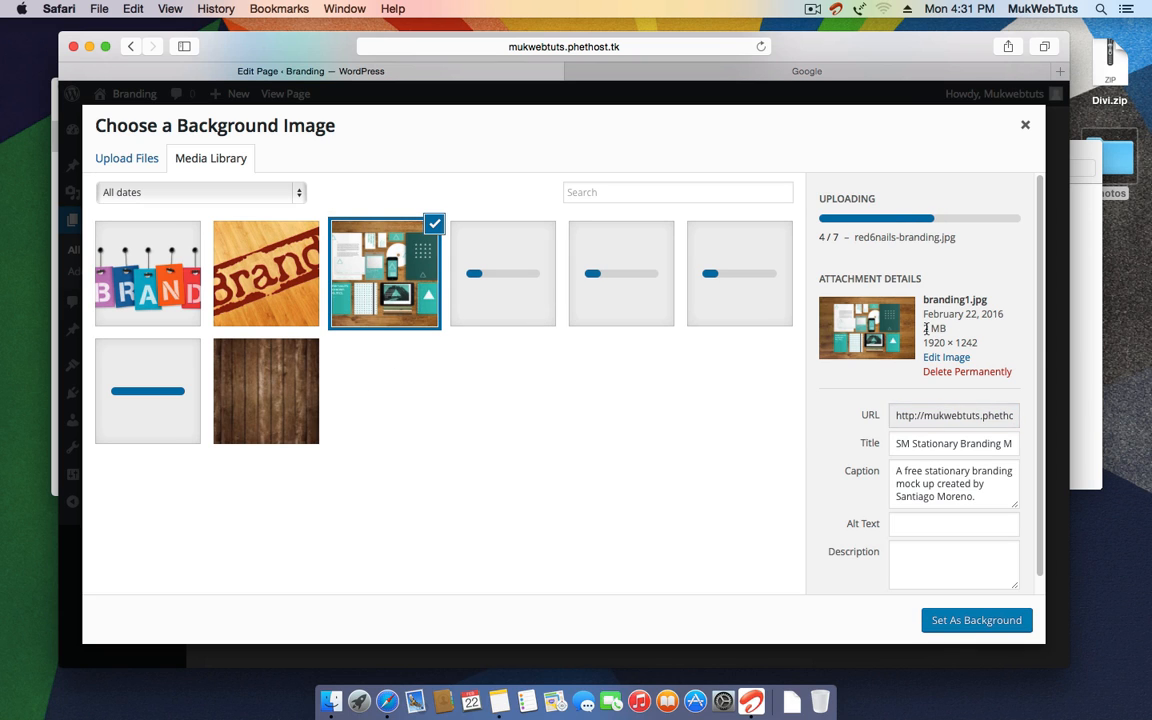
{"action": "left_click_drag", "start_coordinate": [920, 336], "coordinate": [938, 331]}
{"action": "left_click", "coordinate": [965, 330]}
{"action": "left_click", "coordinate": [940, 358]}
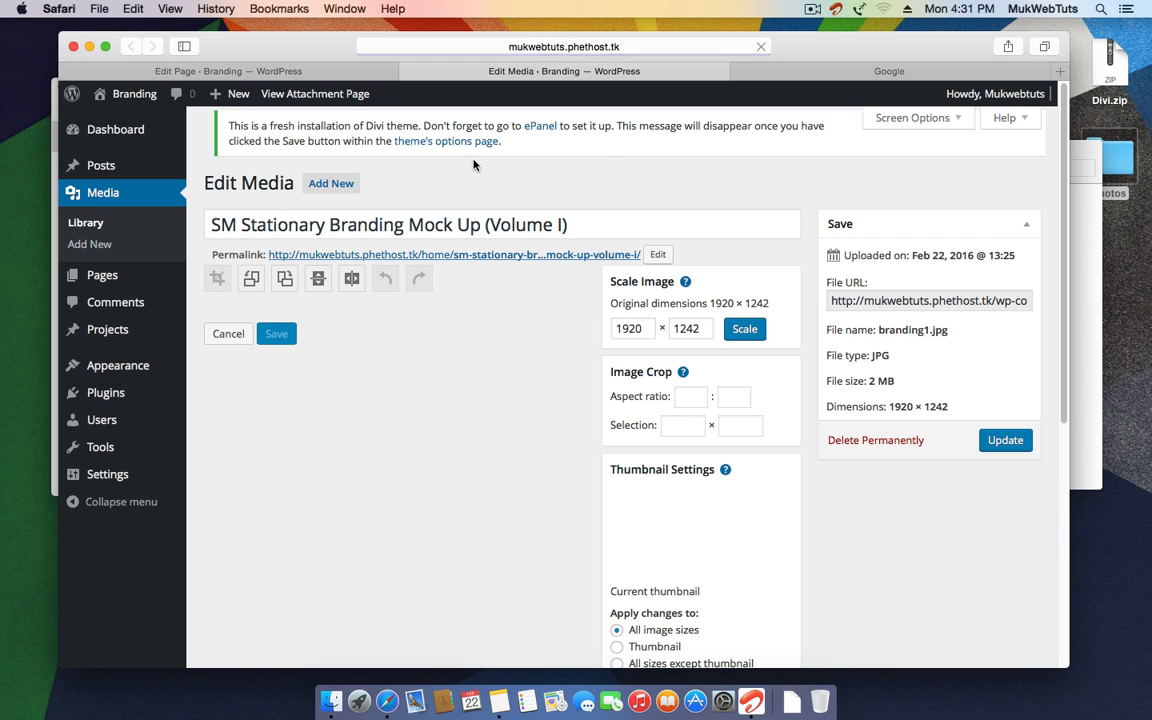
Step: Scale branding1.jpg to a width of 1280 (1280 × 828) and update the image
{"action": "scroll", "coordinate": [474, 371], "scroll_direction": "down", "scroll_amount": 2}
{"action": "double_click", "coordinate": [626, 259]}
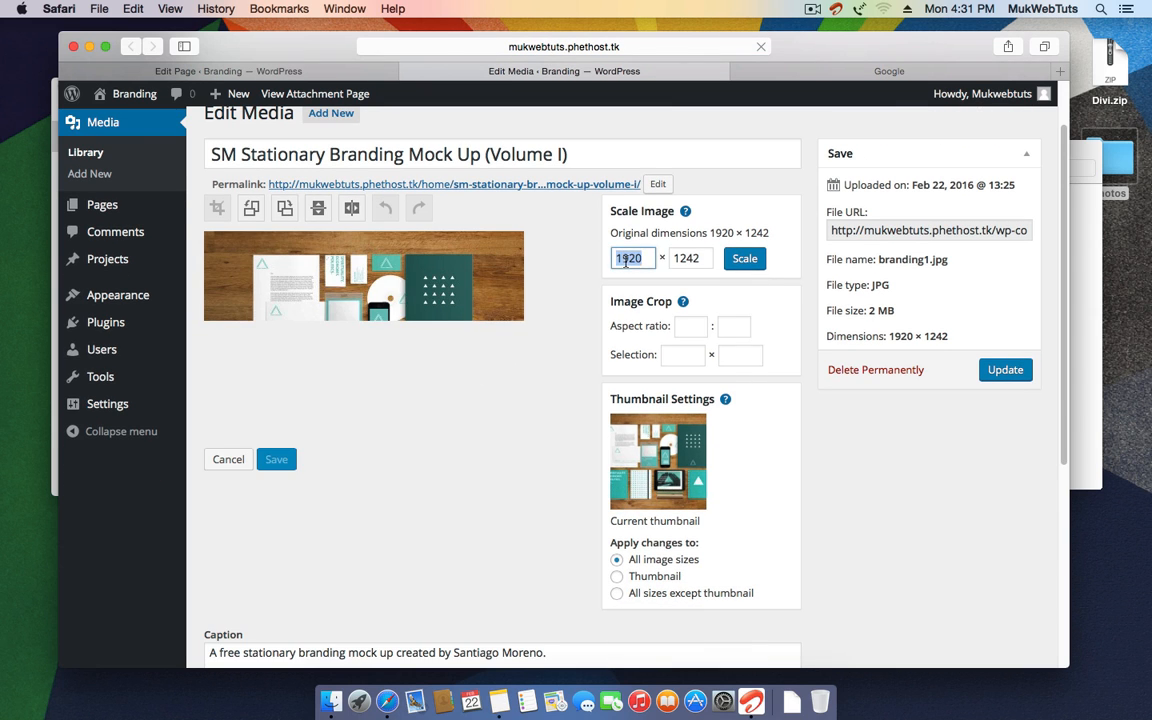
{"action": "type", "text": "12"}
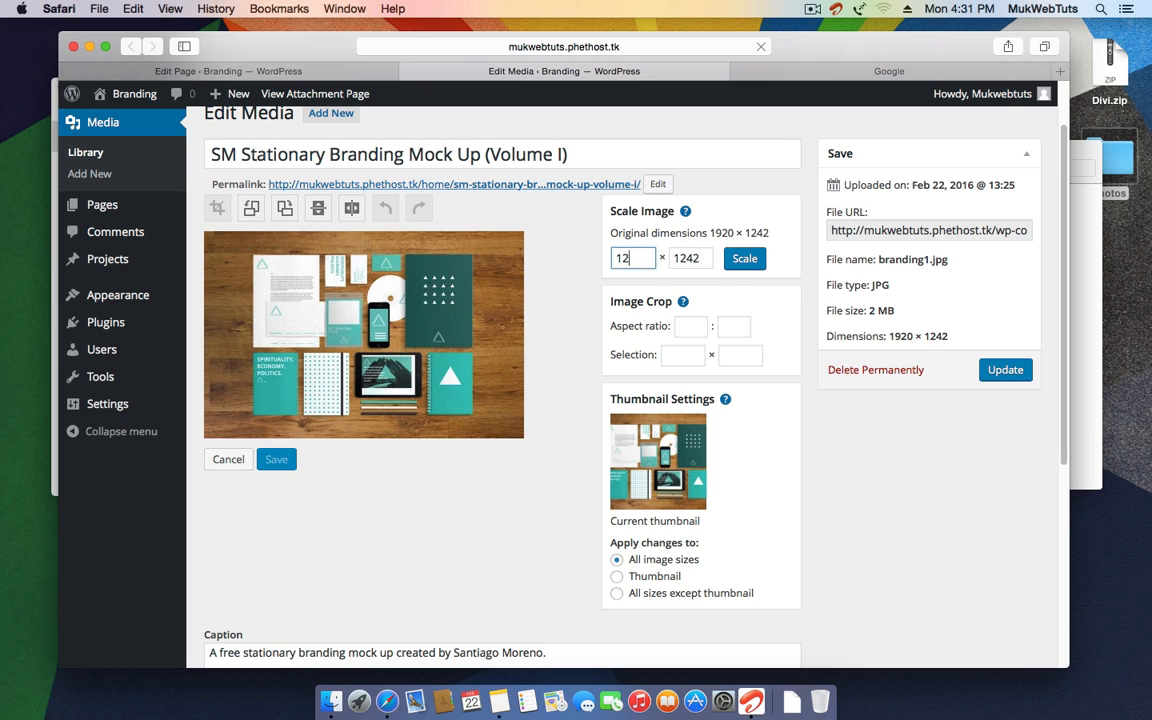
{"action": "type", "text": "80"}
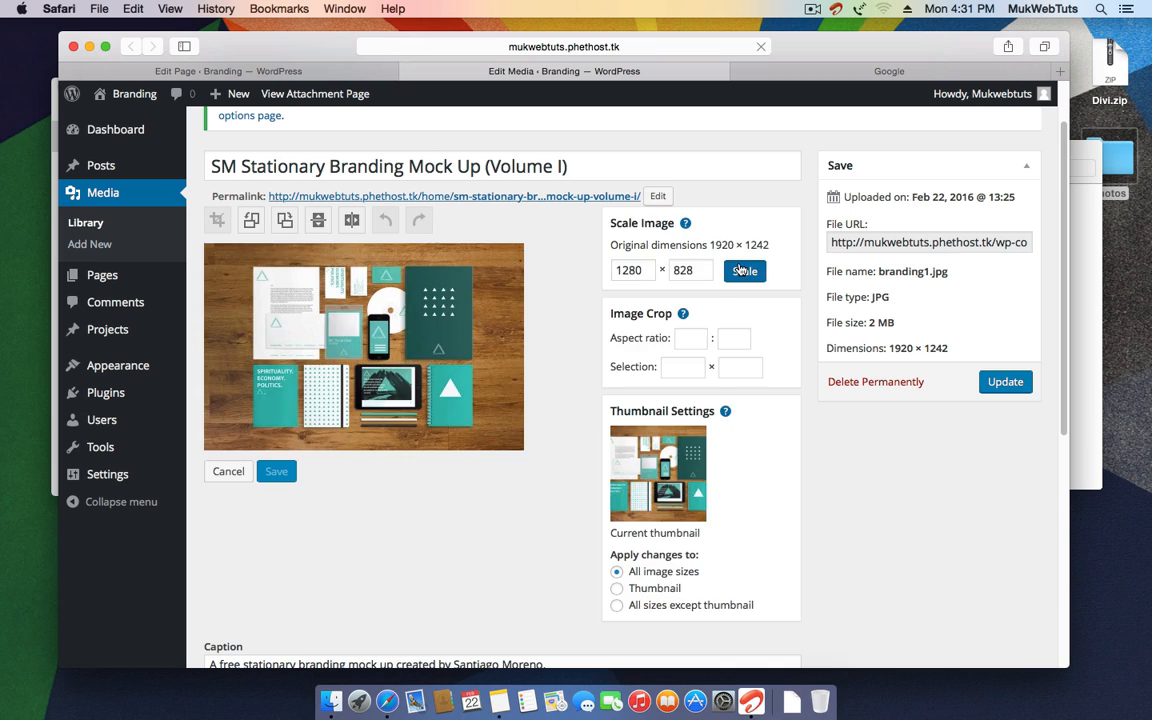
{"action": "left_click", "coordinate": [744, 270]}
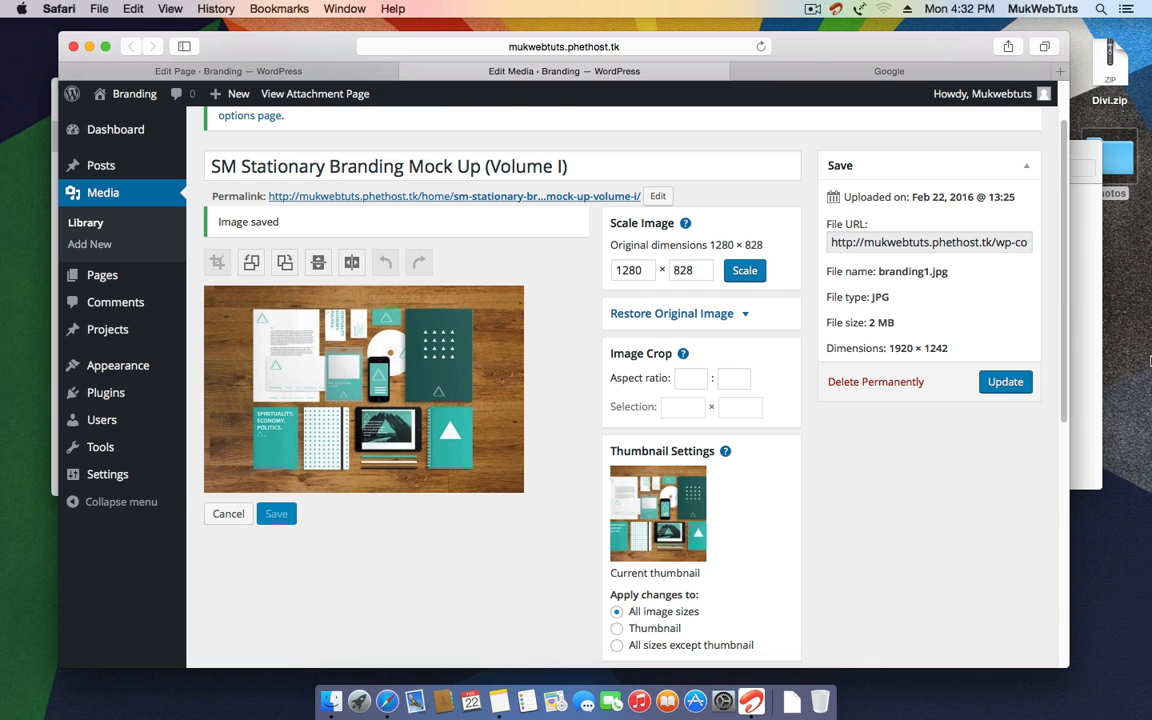
{"action": "left_click", "coordinate": [996, 385]}
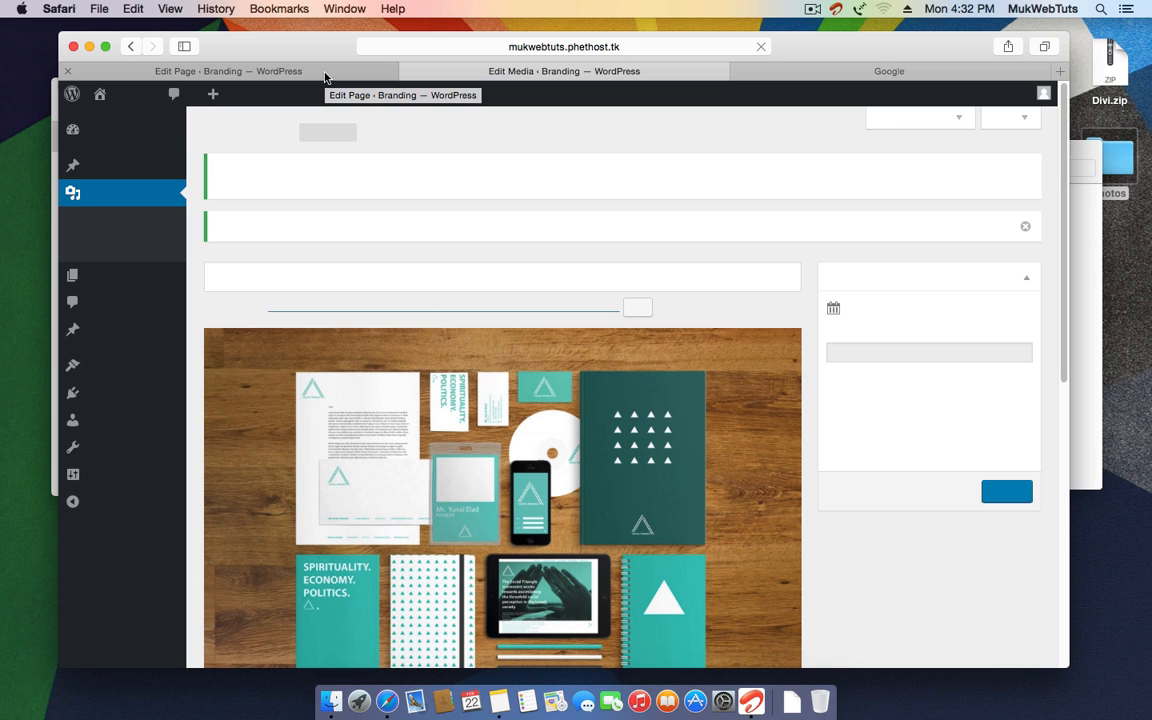
Step: Check branding1.jpg's file size on the Edit Media tab, then return to the page editor
{"action": "left_click", "coordinate": [324, 76]}
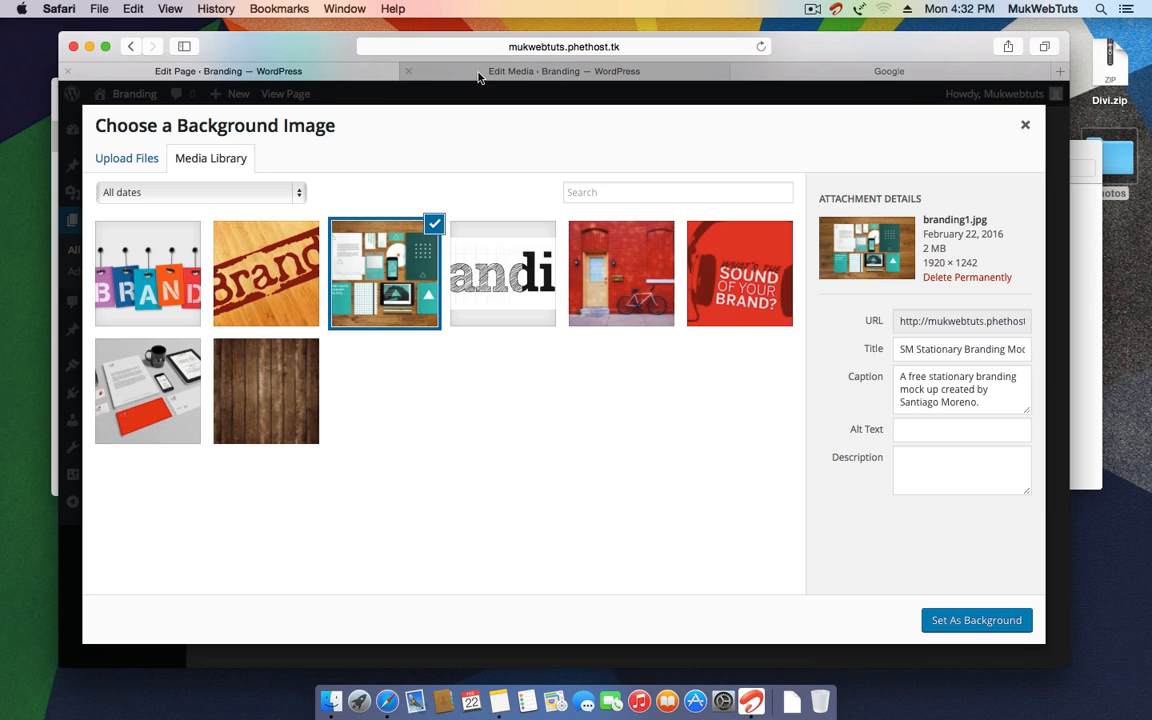
{"action": "left_click", "coordinate": [576, 72]}
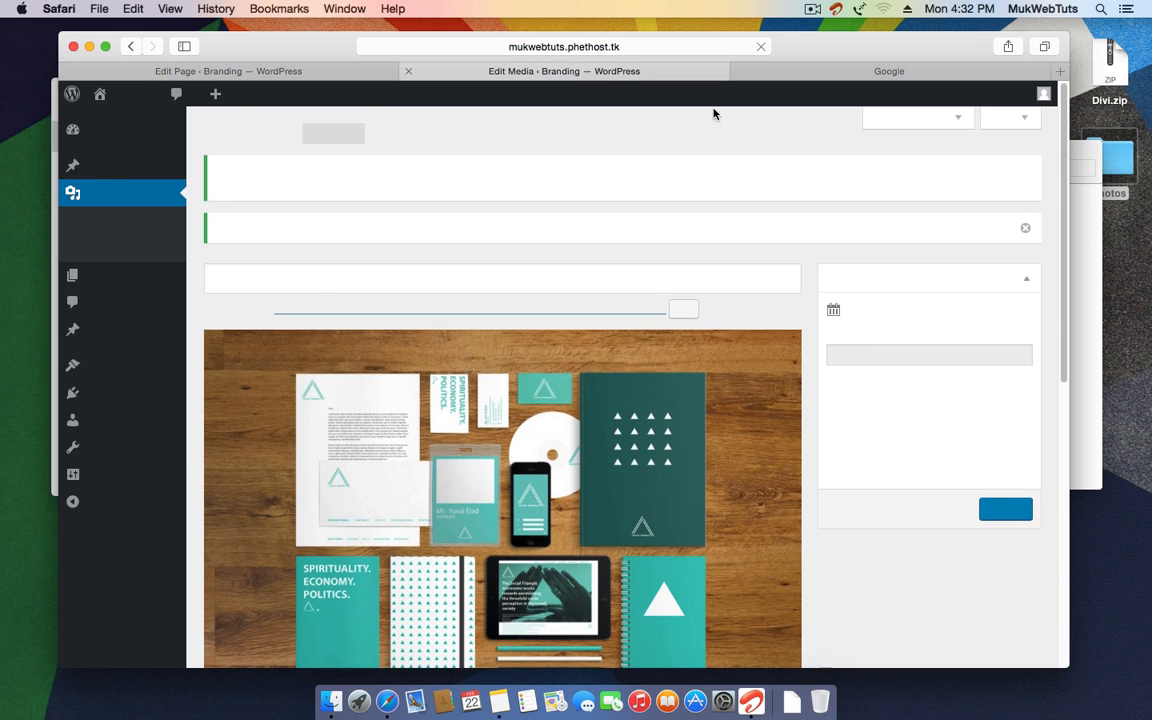
{"action": "left_click_drag", "start_coordinate": [873, 456], "coordinate": [923, 451]}
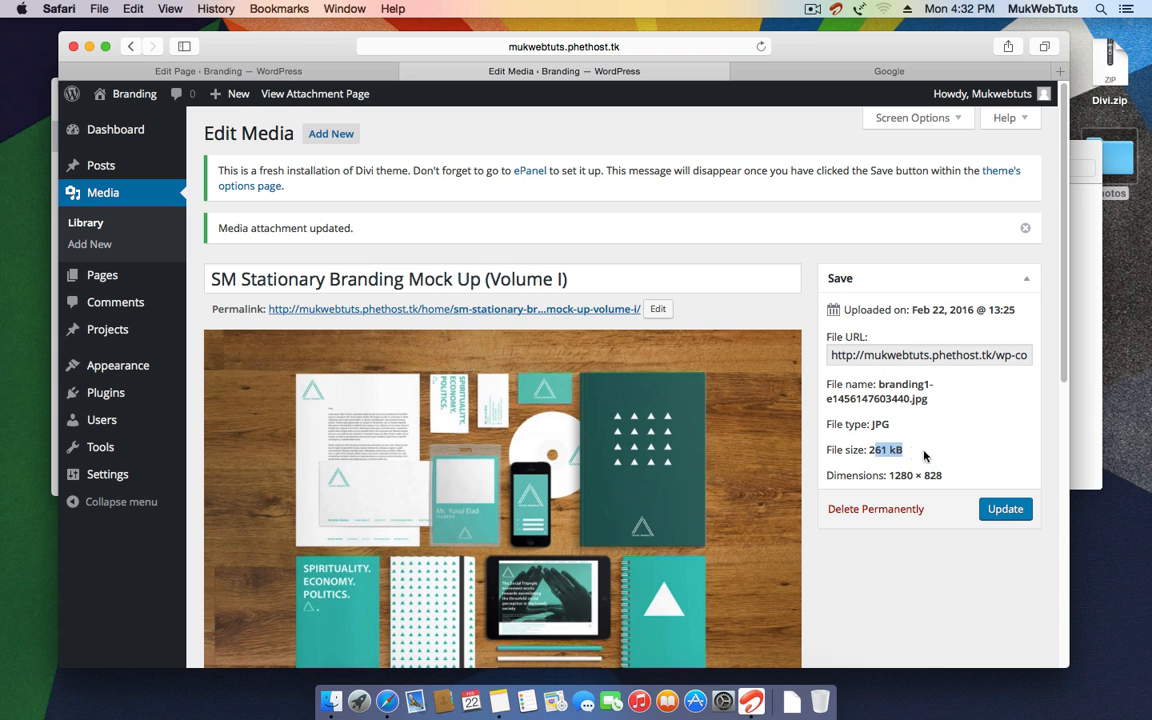
{"action": "left_click", "coordinate": [925, 451]}
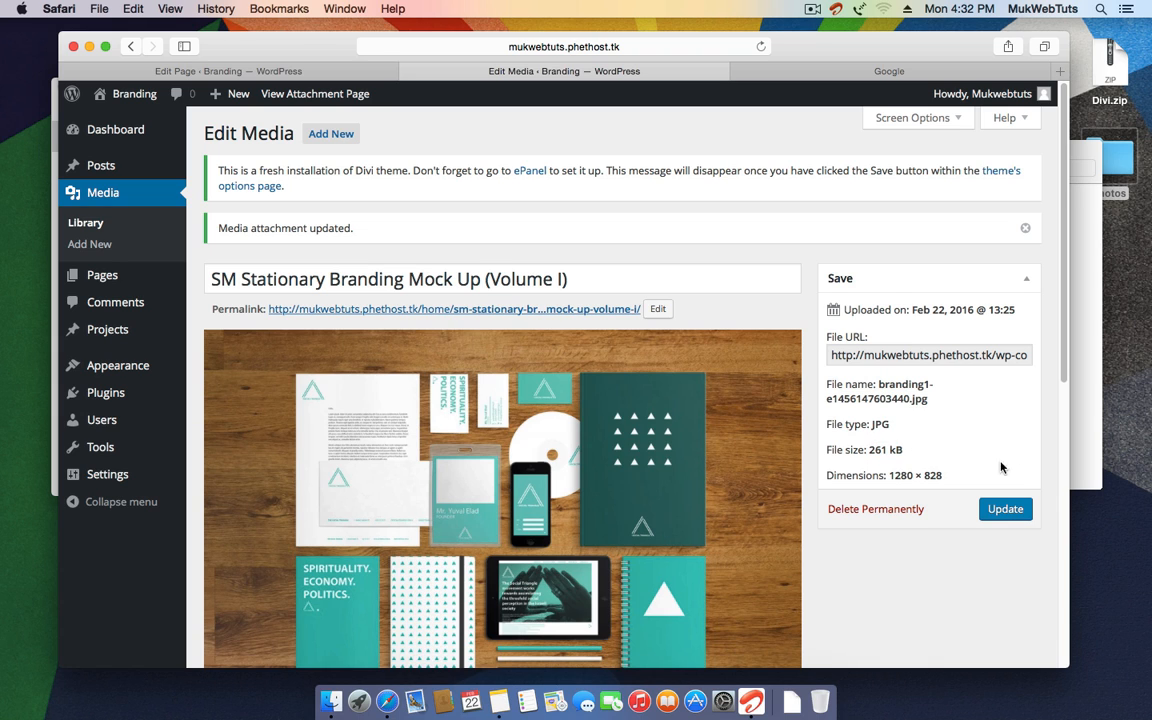
{"action": "left_click", "coordinate": [409, 72]}
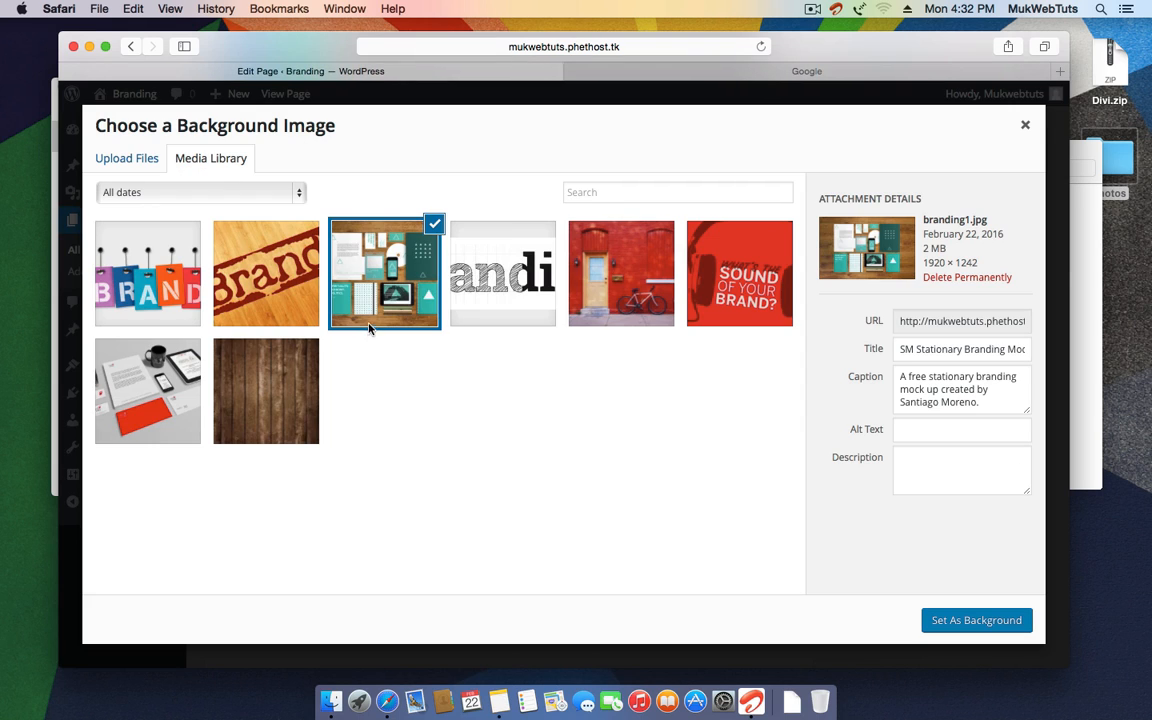
Step: Set branding1.jpg as the section background, save the section settings, and update the Home page
{"action": "left_click", "coordinate": [957, 621]}
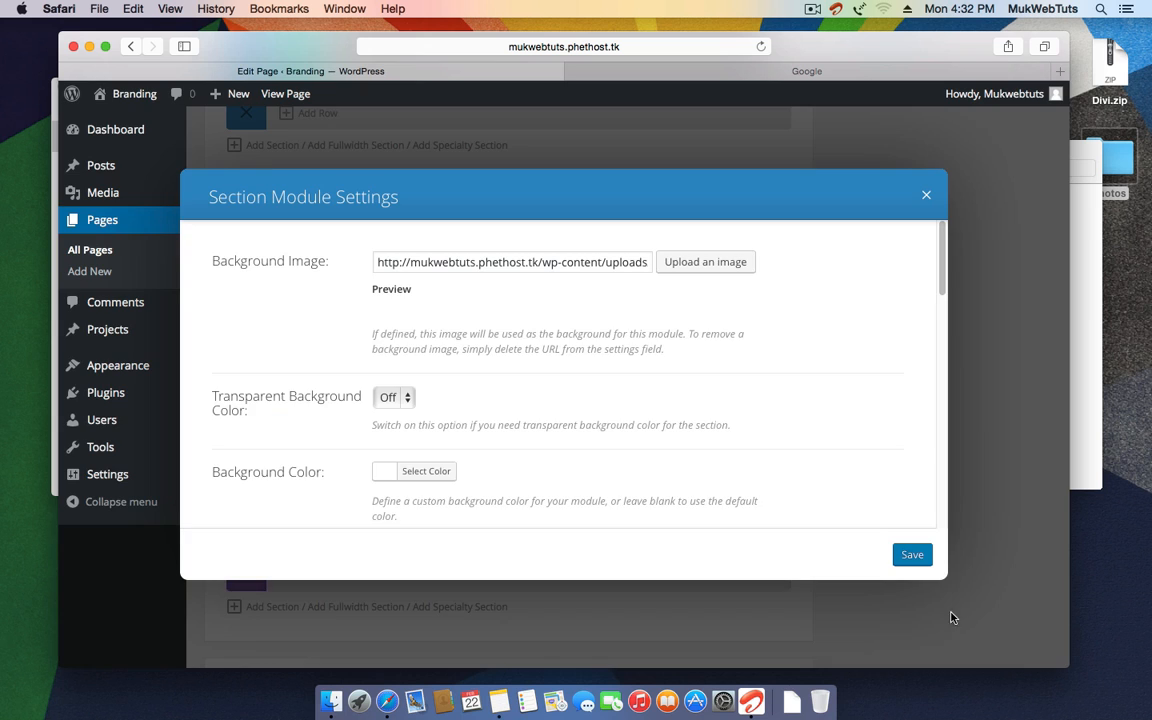
{"action": "scroll", "coordinate": [406, 434], "scroll_direction": "down", "scroll_amount": 10}
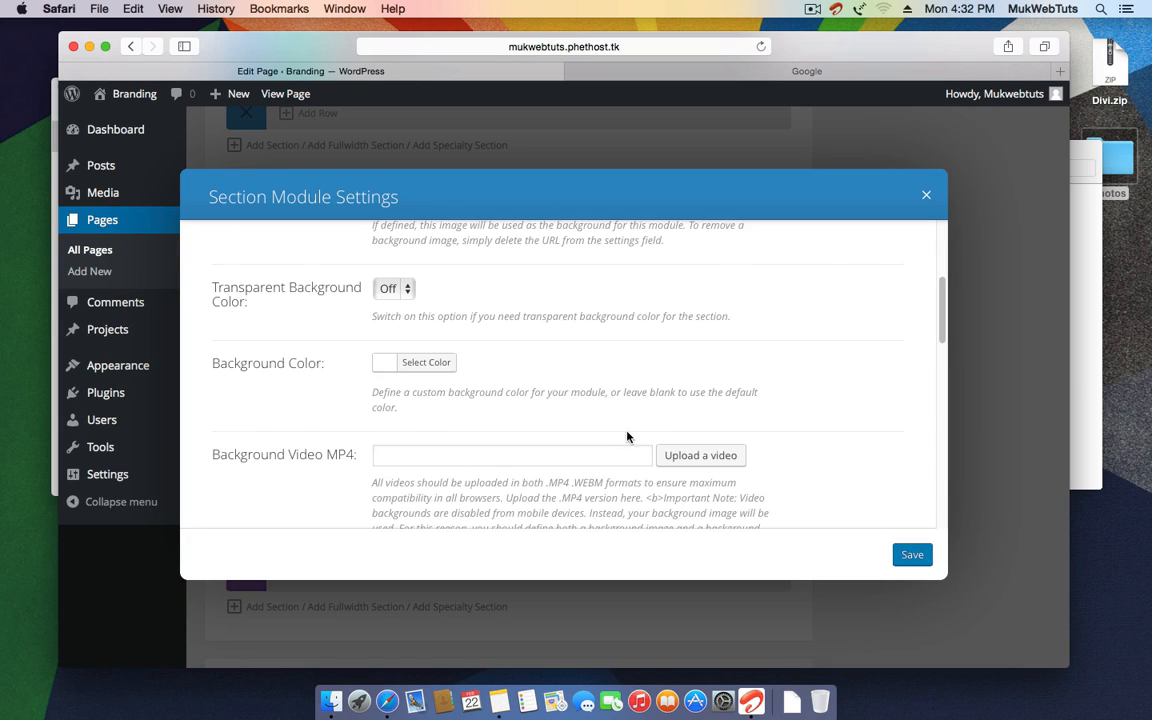
{"action": "scroll", "coordinate": [406, 434], "scroll_direction": "up", "scroll_amount": 7}
{"action": "scroll", "coordinate": [406, 434], "scroll_direction": "up", "scroll_amount": 3}
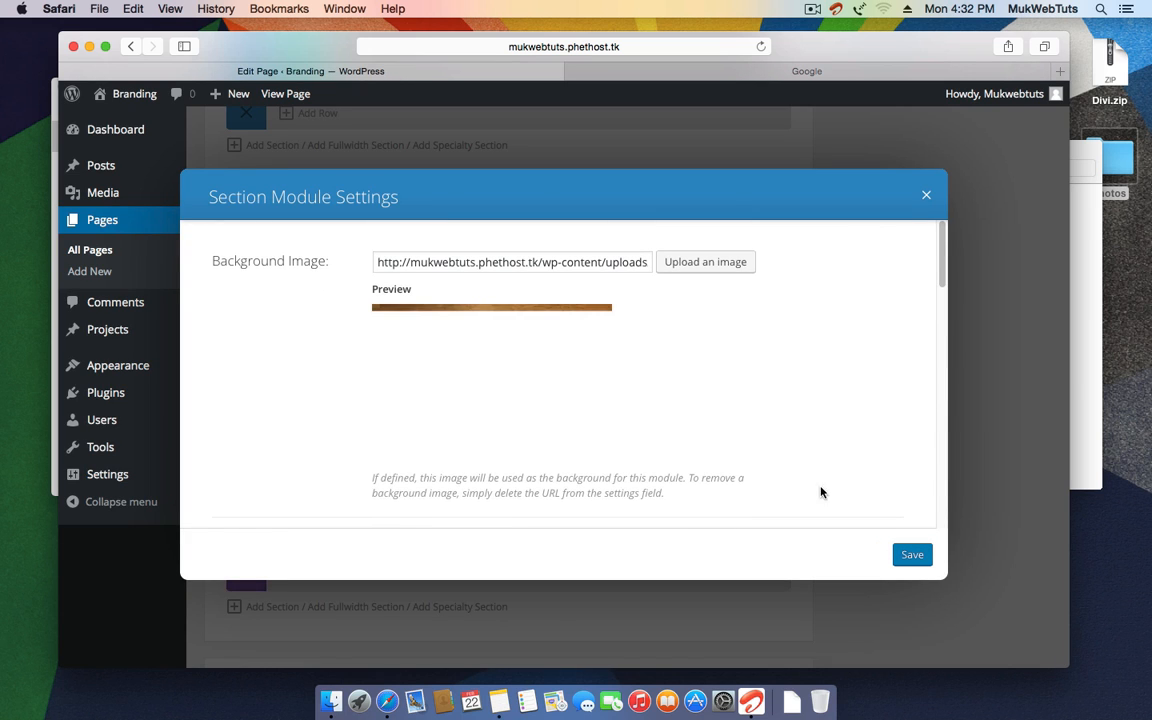
{"action": "left_click", "coordinate": [906, 560]}
{"action": "scroll", "coordinate": [534, 463], "scroll_direction": "down", "scroll_amount": 3}
{"action": "scroll", "coordinate": [534, 463], "scroll_direction": "up", "scroll_amount": 15}
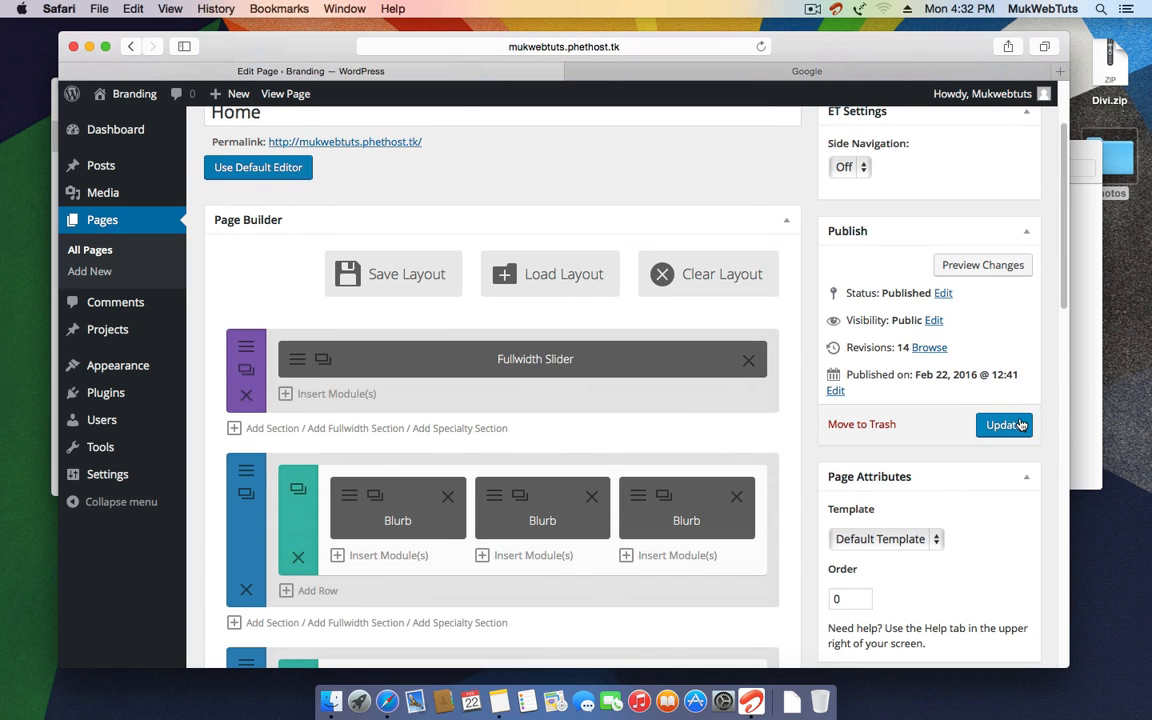
{"action": "left_click", "coordinate": [1021, 425]}
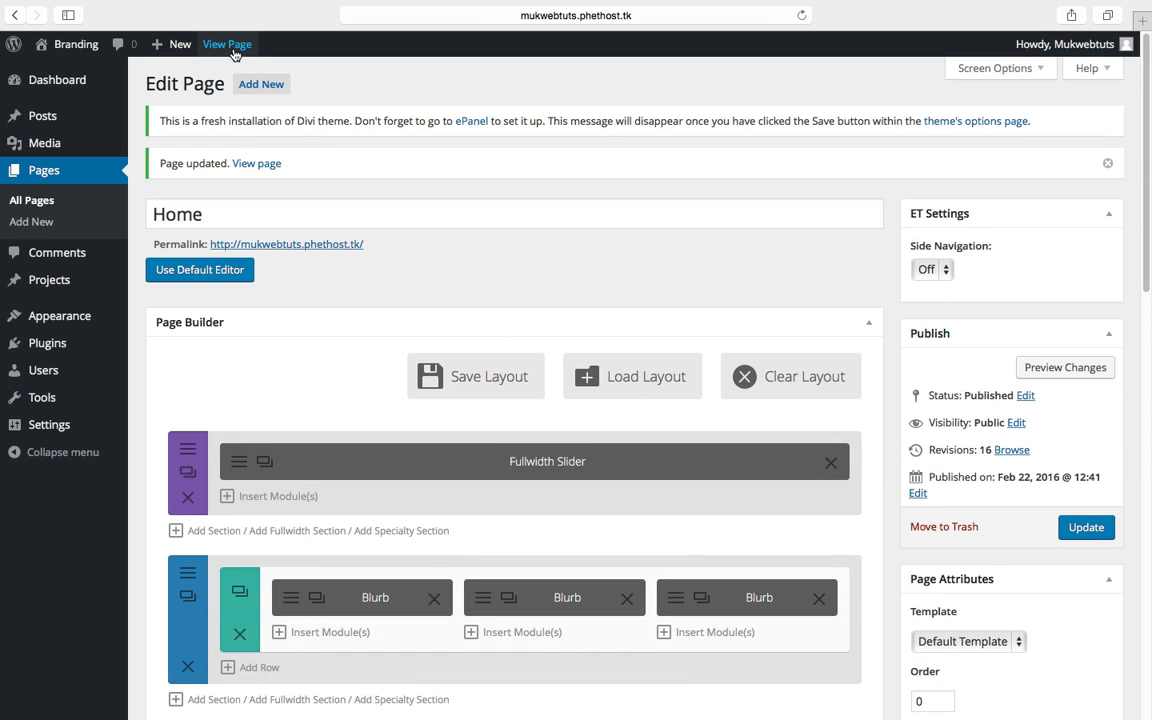
Step: View the live Home page and scroll to the pricing tables over the stationery background
{"action": "left_click", "coordinate": [227, 44]}
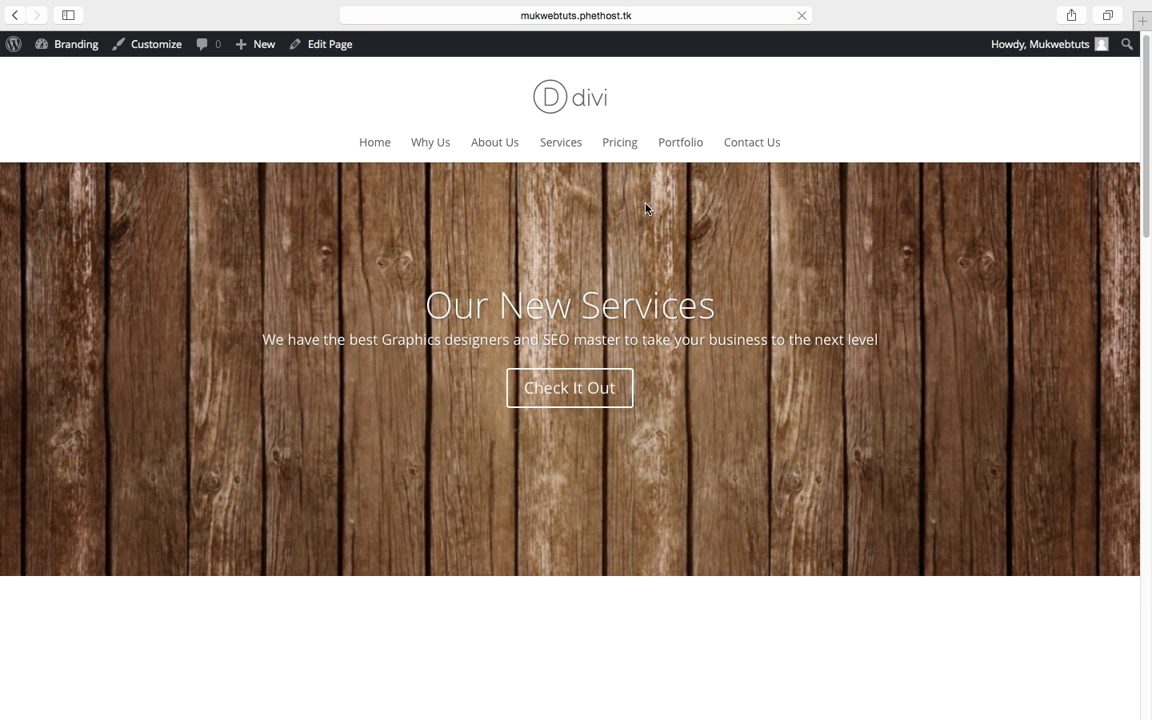
{"action": "scroll", "coordinate": [630, 240], "scroll_direction": "down", "scroll_amount": 4}
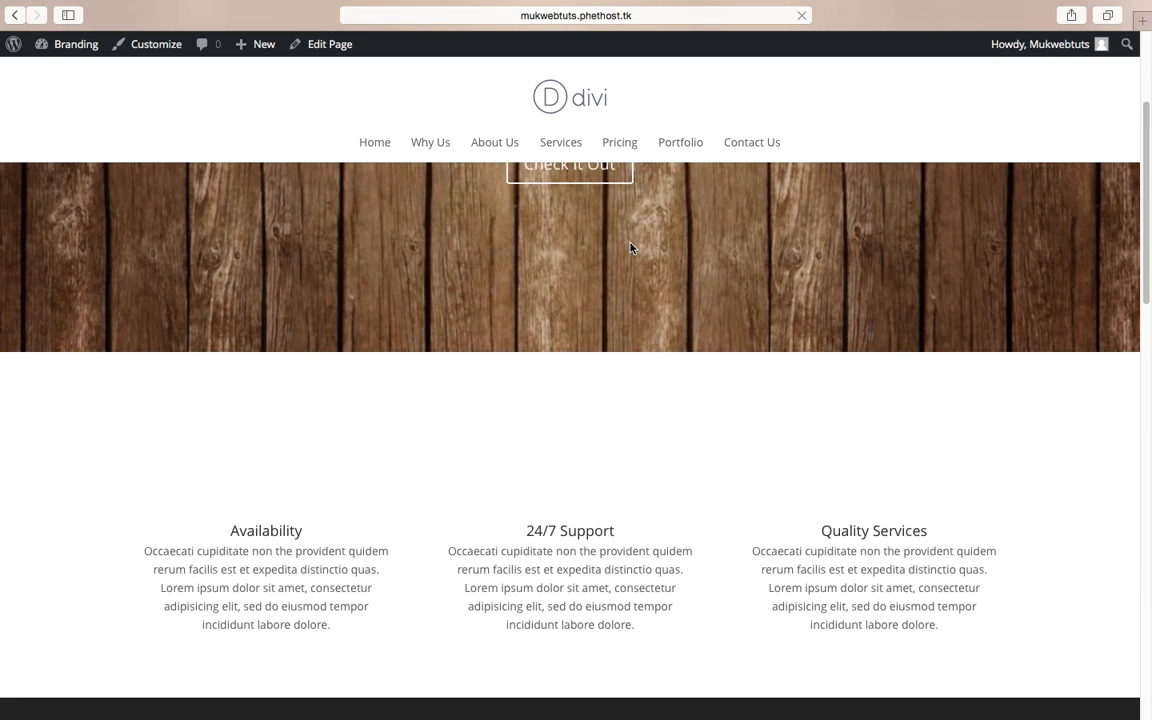
{"action": "scroll", "coordinate": [630, 248], "scroll_direction": "up", "scroll_amount": 4}
{"action": "scroll", "coordinate": [630, 245], "scroll_direction": "down", "scroll_amount": 10}
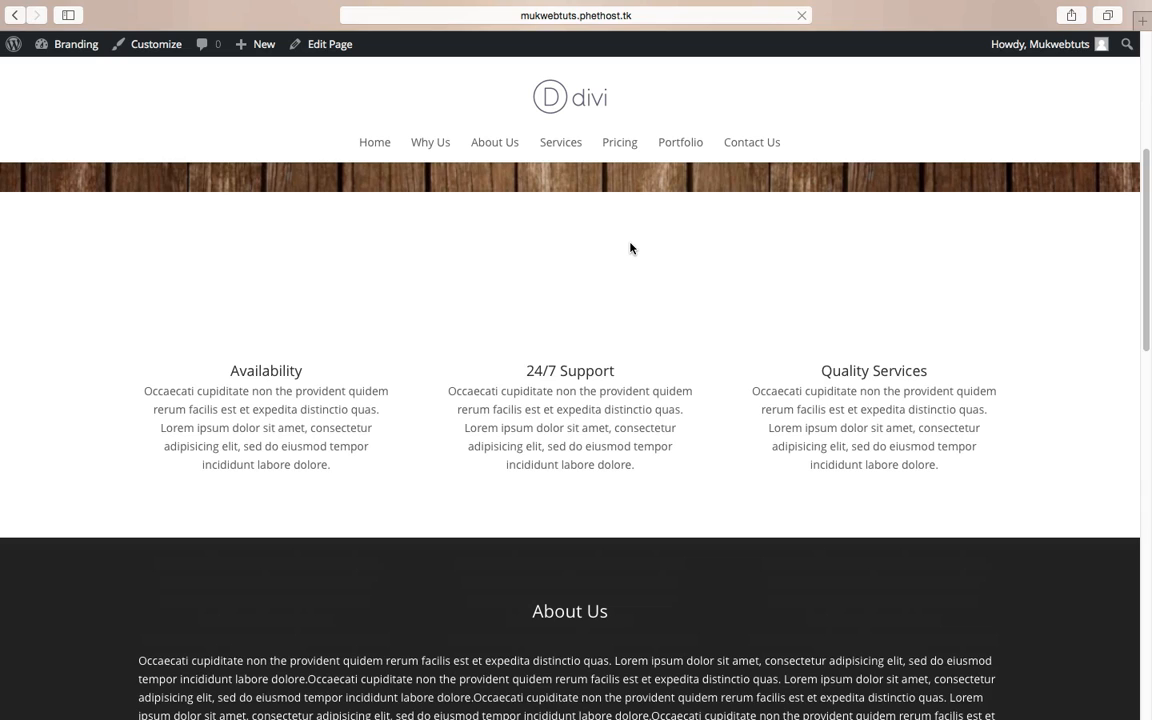
{"action": "scroll", "coordinate": [630, 248], "scroll_direction": "down", "scroll_amount": 2}
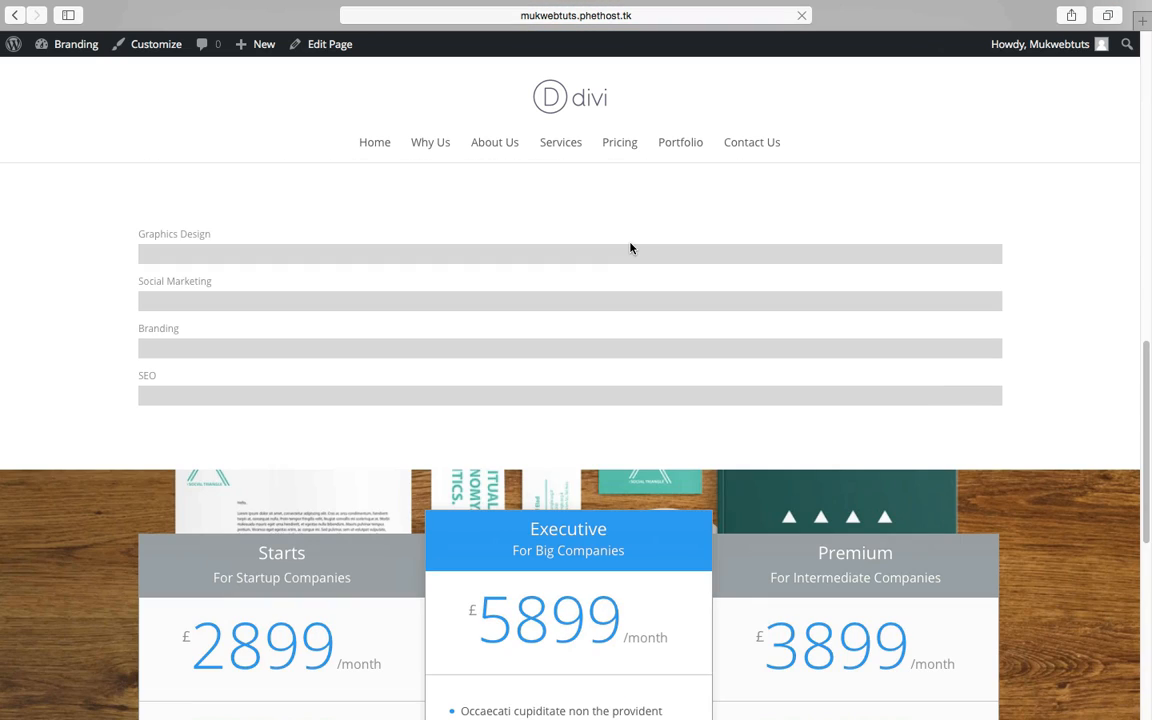
{"action": "scroll", "coordinate": [630, 248], "scroll_direction": "down", "scroll_amount": 1}
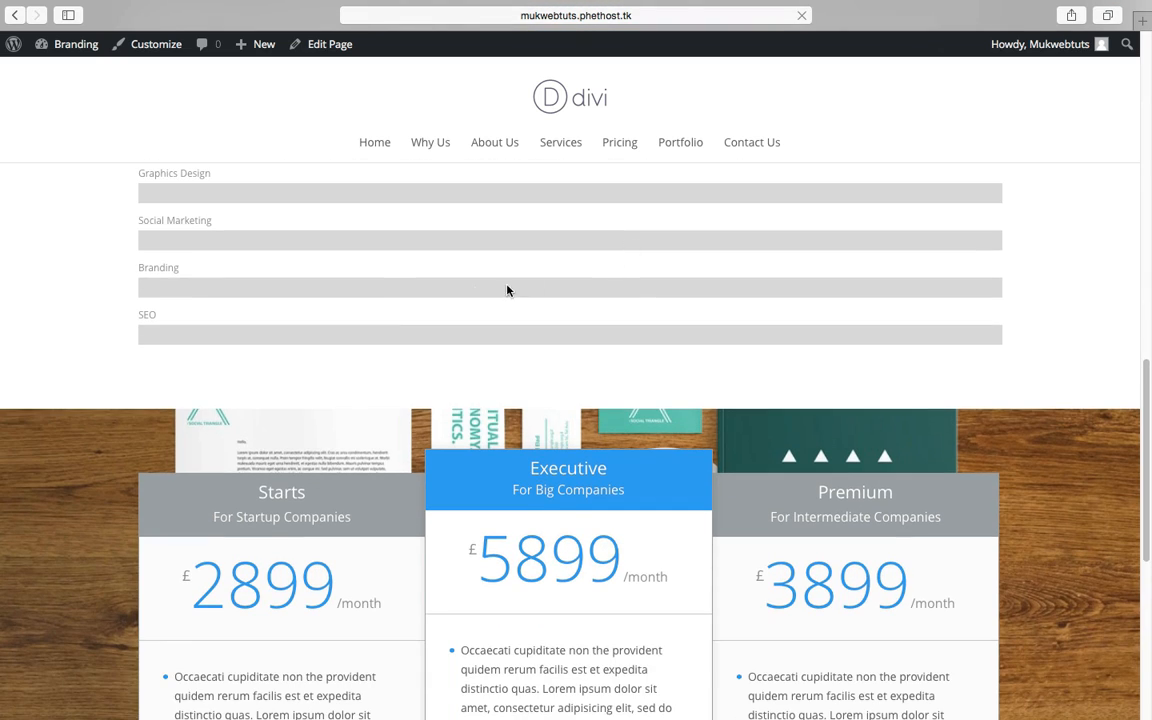
{"action": "scroll", "coordinate": [395, 301], "scroll_direction": "down", "scroll_amount": 5}
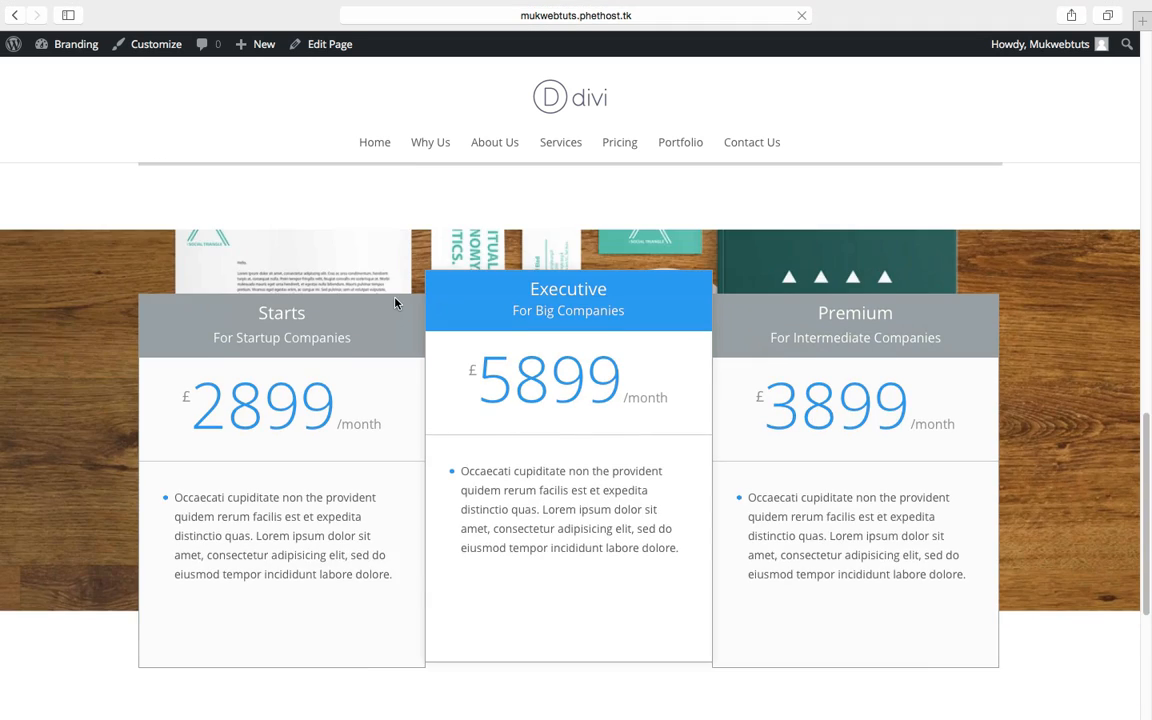
{"action": "scroll", "coordinate": [427, 355], "scroll_direction": "down", "scroll_amount": 3}
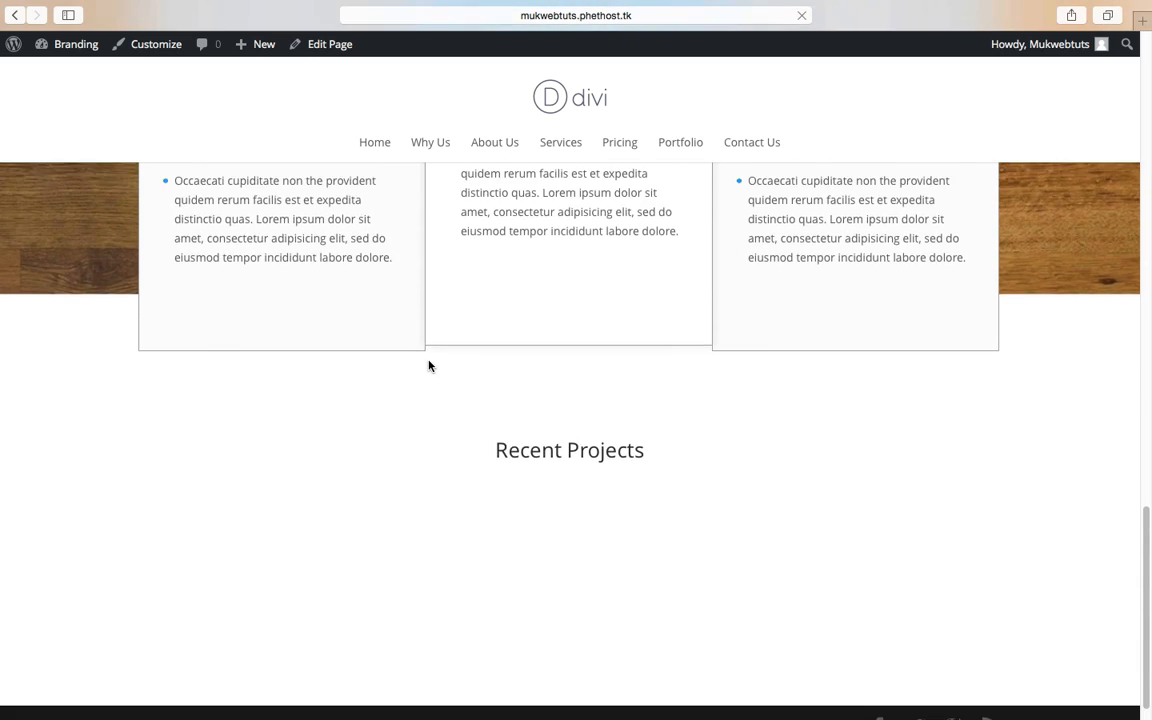
{"action": "scroll", "coordinate": [429, 365], "scroll_direction": "up", "scroll_amount": 7}
{"action": "scroll", "coordinate": [429, 365], "scroll_direction": "down", "scroll_amount": 4}
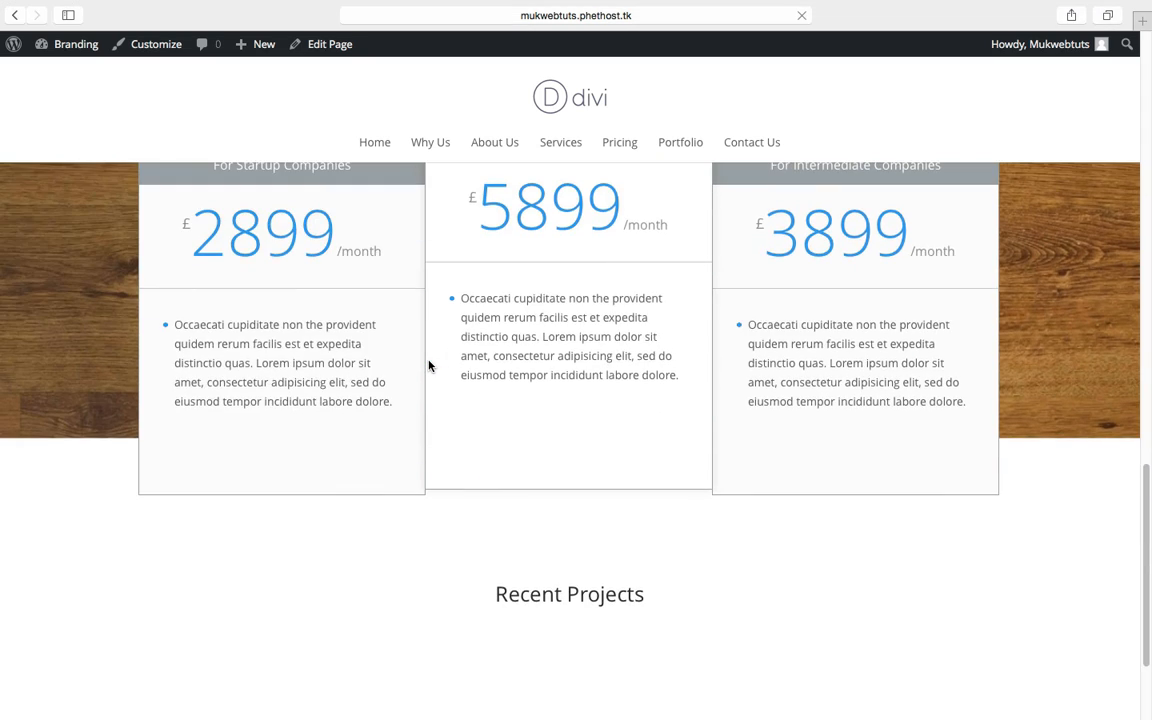
{"action": "scroll", "coordinate": [429, 365], "scroll_direction": "up", "scroll_amount": 2}
{"action": "scroll", "coordinate": [429, 365], "scroll_direction": "up", "scroll_amount": 2}
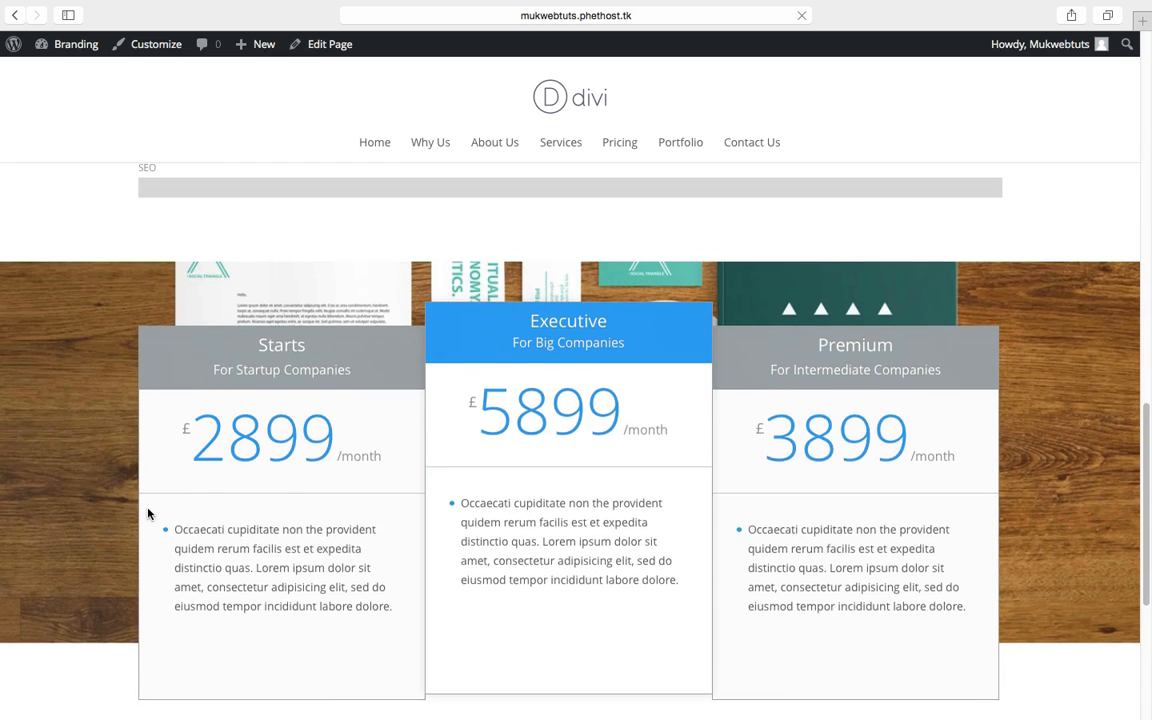
{"action": "scroll", "coordinate": [116, 545], "scroll_direction": "down", "scroll_amount": 2}
{"action": "scroll", "coordinate": [130, 584], "scroll_direction": "down", "scroll_amount": 3}
{"action": "scroll", "coordinate": [175, 584], "scroll_direction": "up", "scroll_amount": 6}
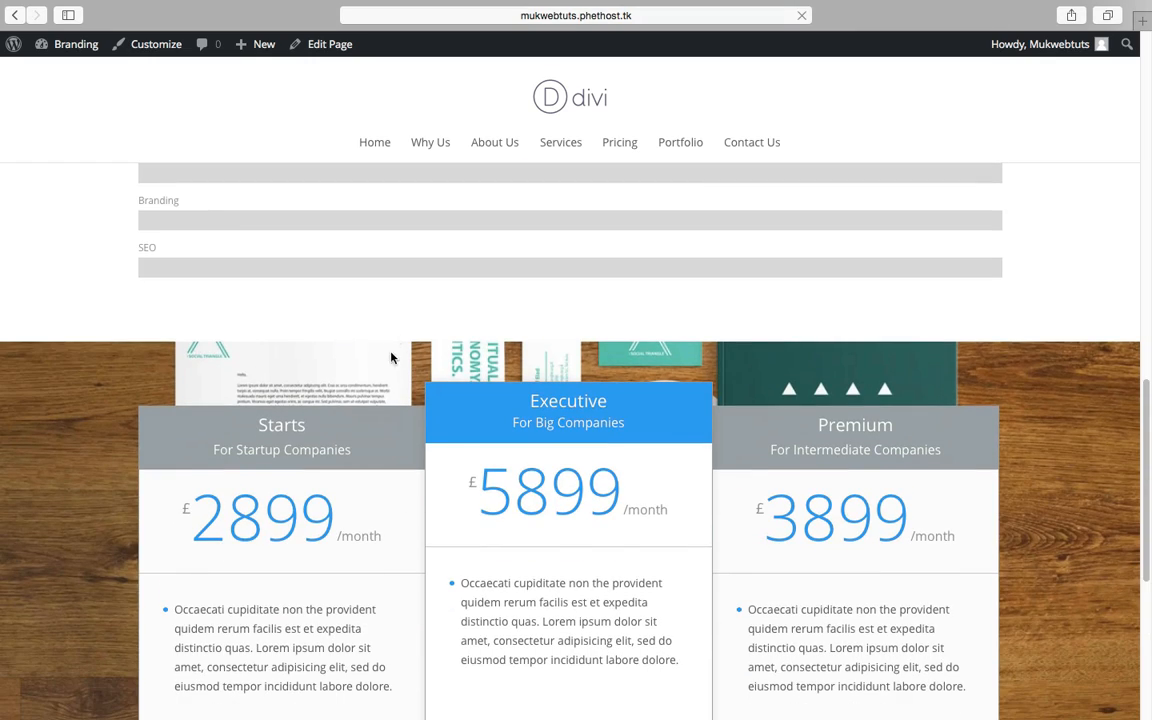
{"action": "scroll", "coordinate": [391, 362], "scroll_direction": "up", "scroll_amount": 2}
{"action": "scroll", "coordinate": [391, 366], "scroll_direction": "down", "scroll_amount": 4}
{"action": "scroll", "coordinate": [393, 365], "scroll_direction": "up", "scroll_amount": 6}
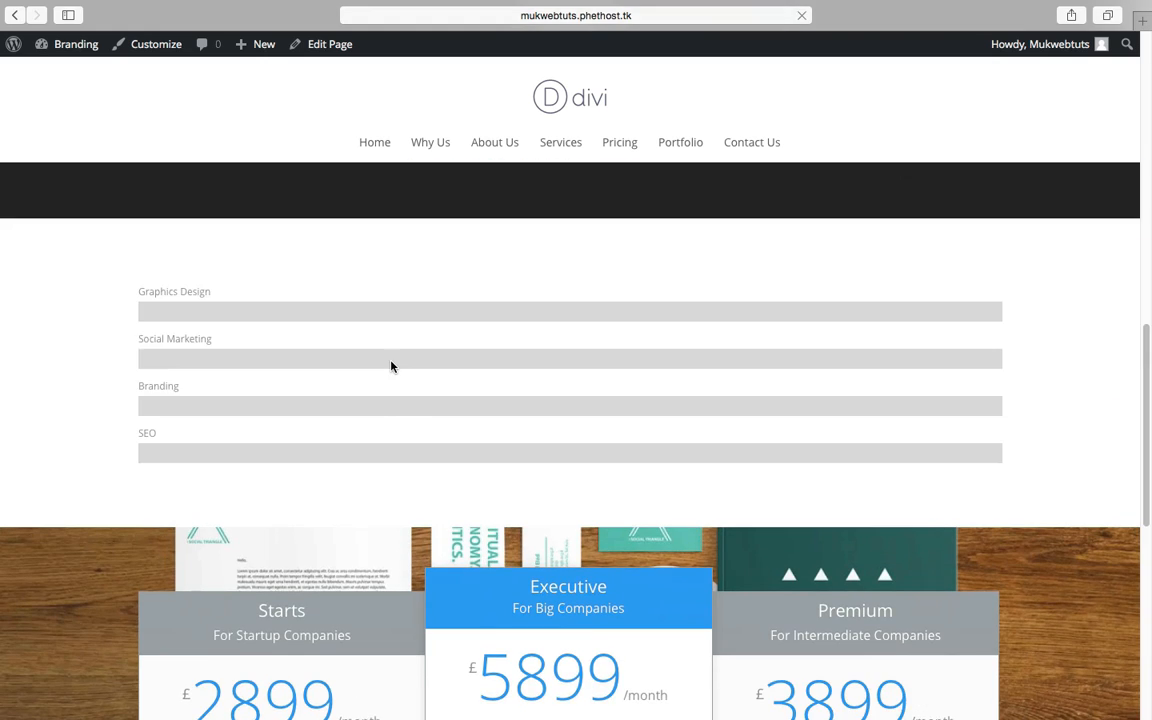
{"action": "scroll", "coordinate": [391, 373], "scroll_direction": "down", "scroll_amount": 8}
{"action": "scroll", "coordinate": [373, 460], "scroll_direction": "down", "scroll_amount": 3}
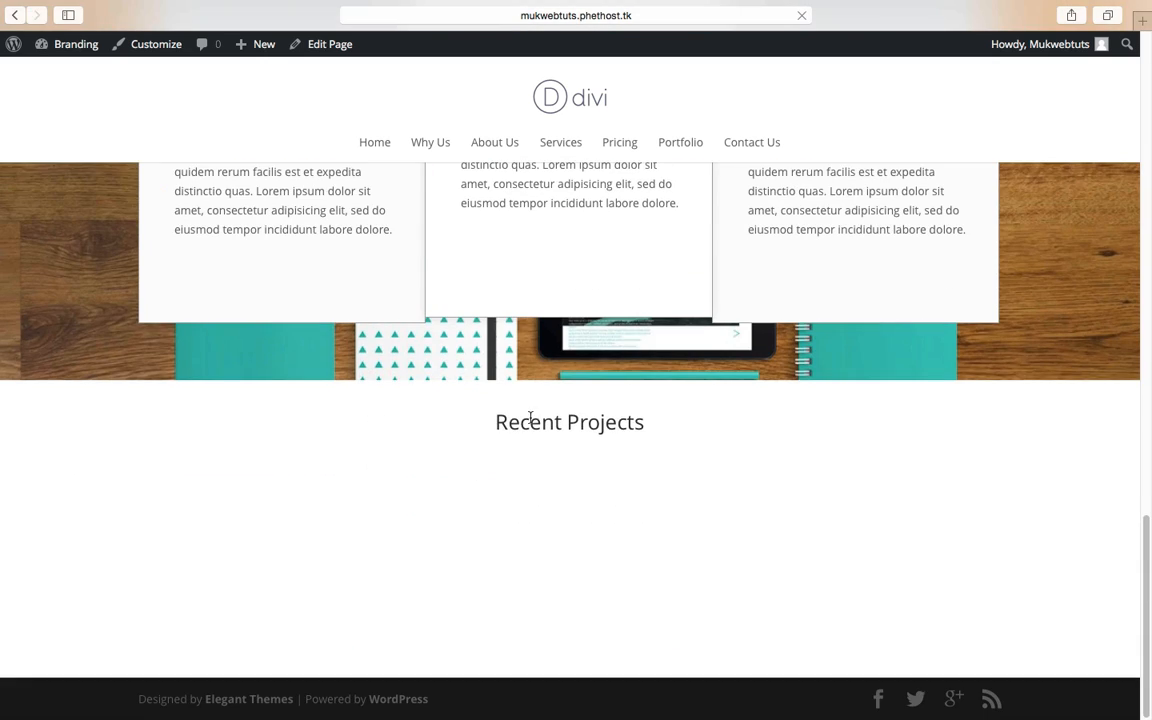
Step: Highlight the Recent Projects heading text, then scroll around the pricing section again
{"action": "left_click_drag", "start_coordinate": [483, 430], "coordinate": [657, 425]}
{"action": "left_click", "coordinate": [669, 430]}
{"action": "left_click_drag", "start_coordinate": [477, 424], "coordinate": [643, 425]}
{"action": "left_click", "coordinate": [706, 428]}
{"action": "scroll", "coordinate": [425, 428], "scroll_direction": "up", "scroll_amount": 10}
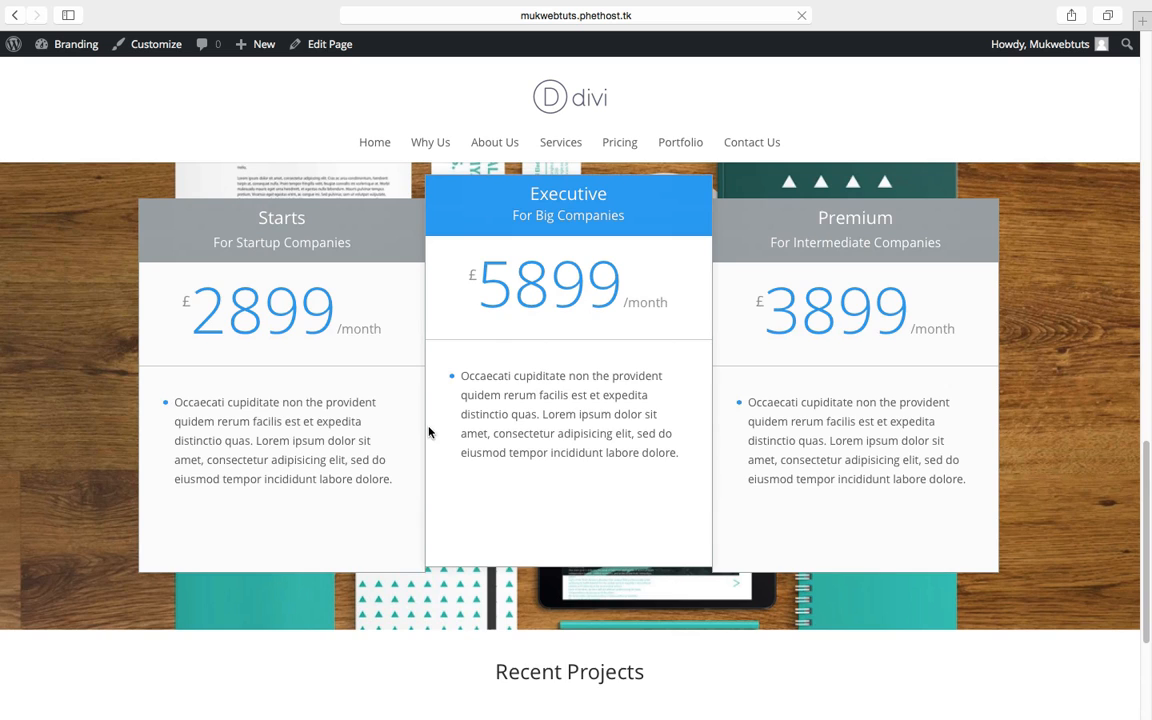
{"action": "scroll", "coordinate": [422, 428], "scroll_direction": "up", "scroll_amount": 8}
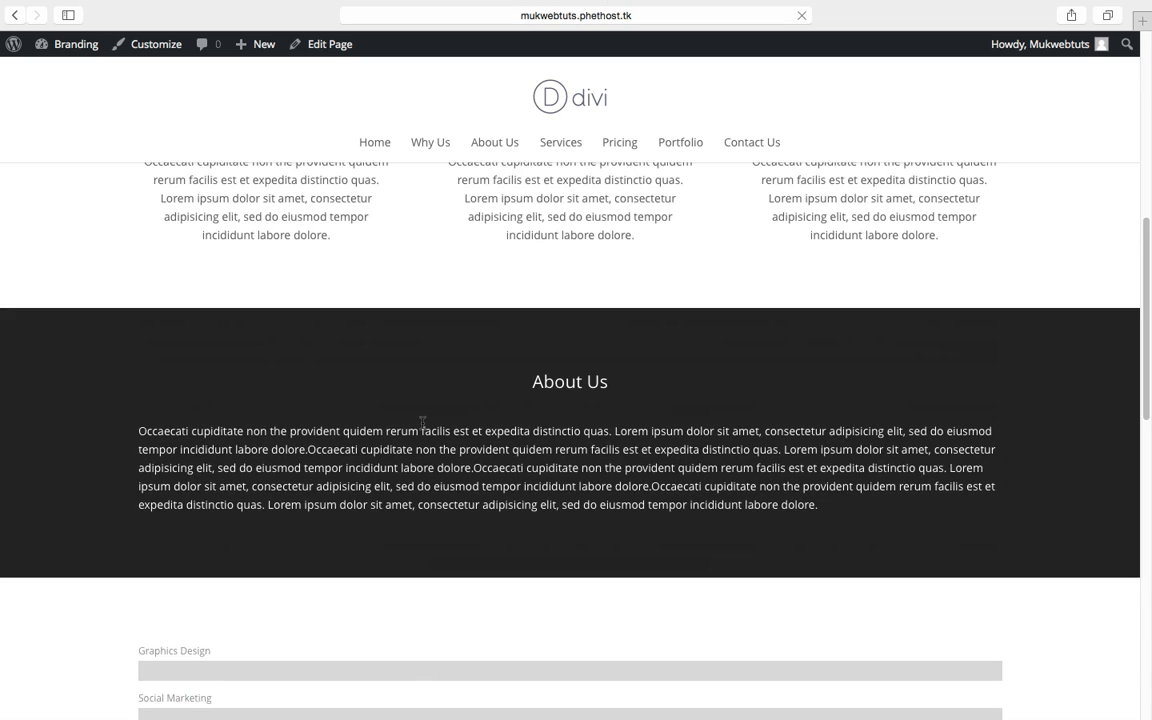
{"action": "scroll", "coordinate": [422, 428], "scroll_direction": "down", "scroll_amount": 4}
{"action": "scroll", "coordinate": [423, 424], "scroll_direction": "down", "scroll_amount": 12}
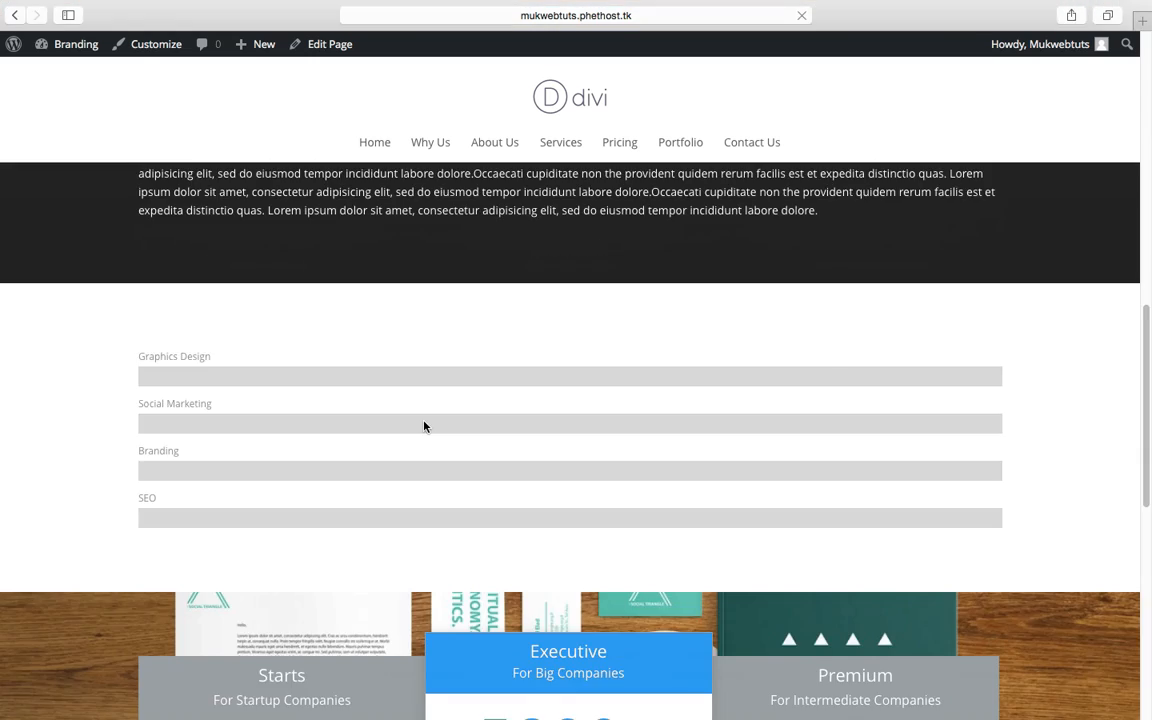
{"action": "scroll", "coordinate": [424, 426], "scroll_direction": "up", "scroll_amount": 20}
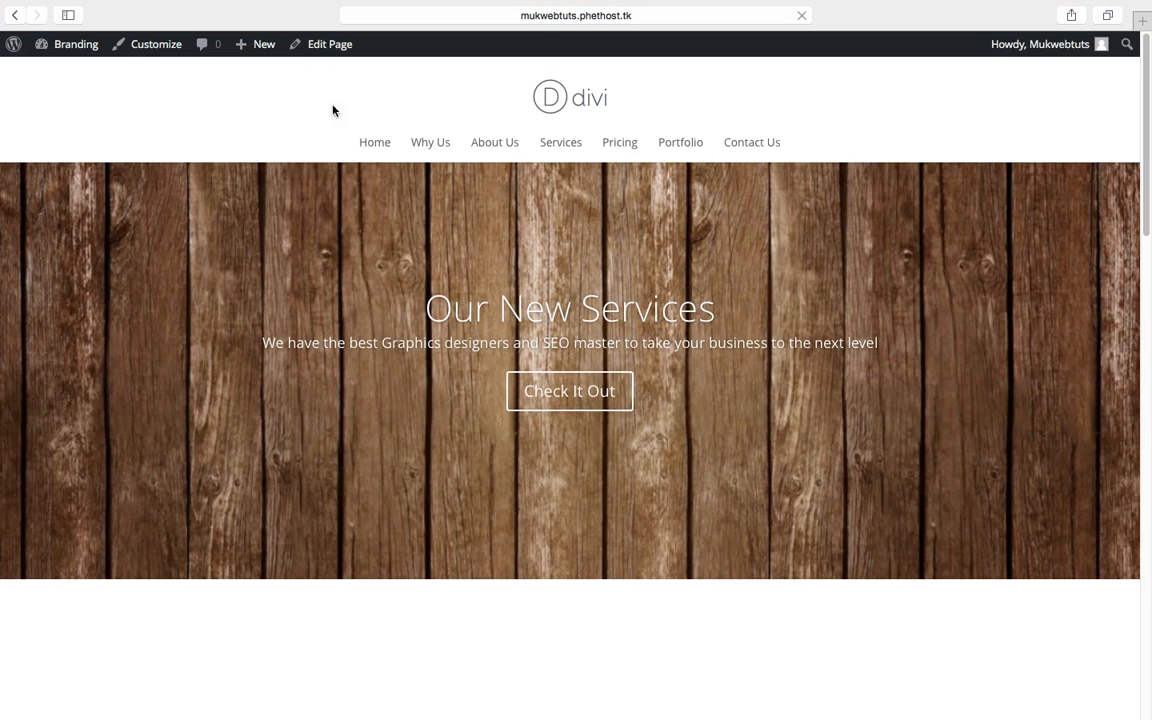
{"action": "scroll", "coordinate": [534, 348], "scroll_direction": "down", "scroll_amount": 3}
{"action": "scroll", "coordinate": [534, 348], "scroll_direction": "down", "scroll_amount": 15}
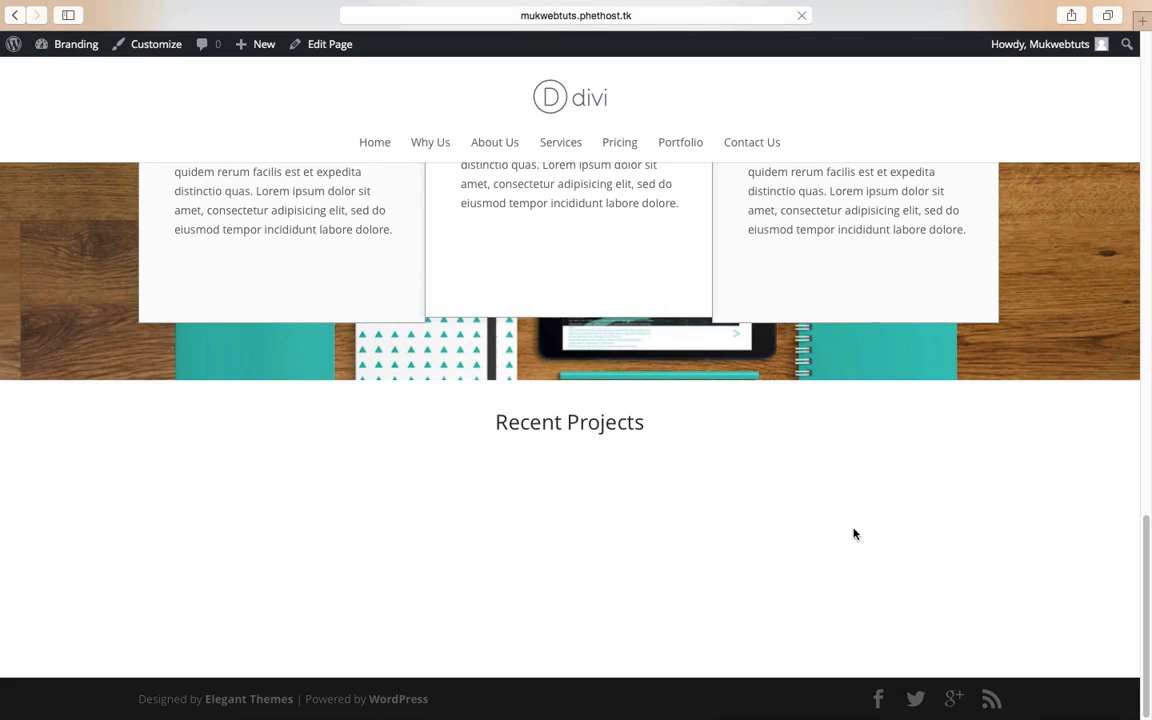
{"action": "scroll", "coordinate": [465, 586], "scroll_direction": "up", "scroll_amount": 20}
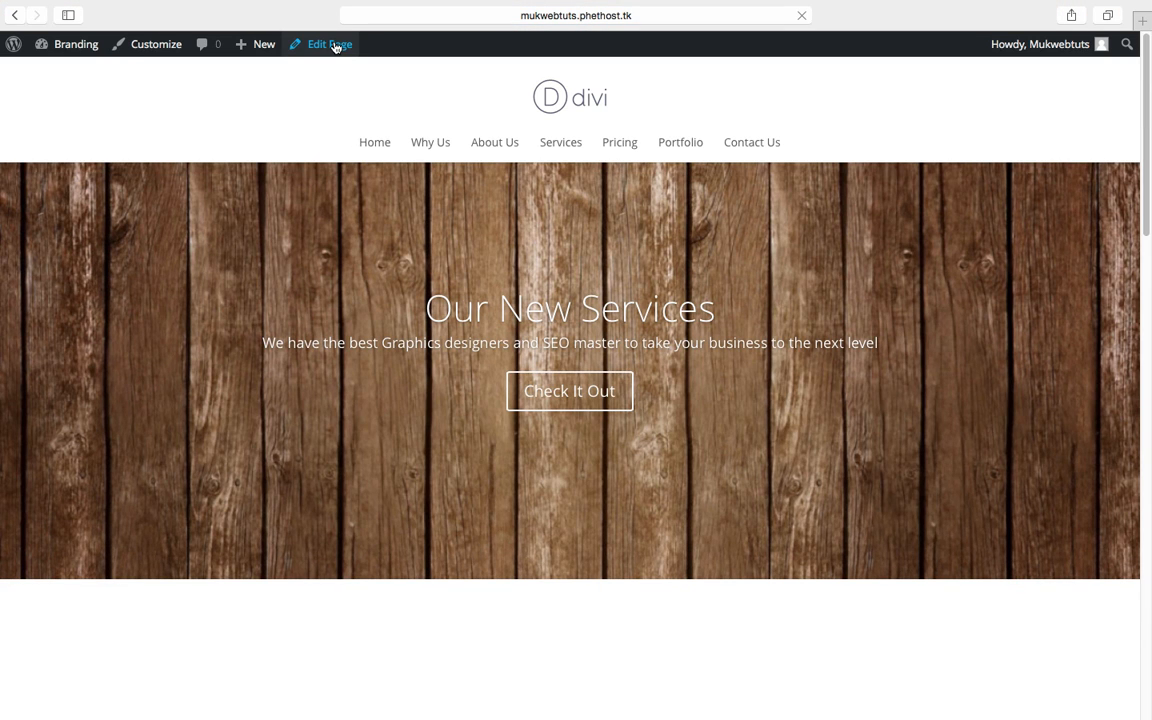
Step: Go to the admin Dashboard and start a new project from Projects > Add New
{"action": "mouse_move", "coordinate": [57, 46]}
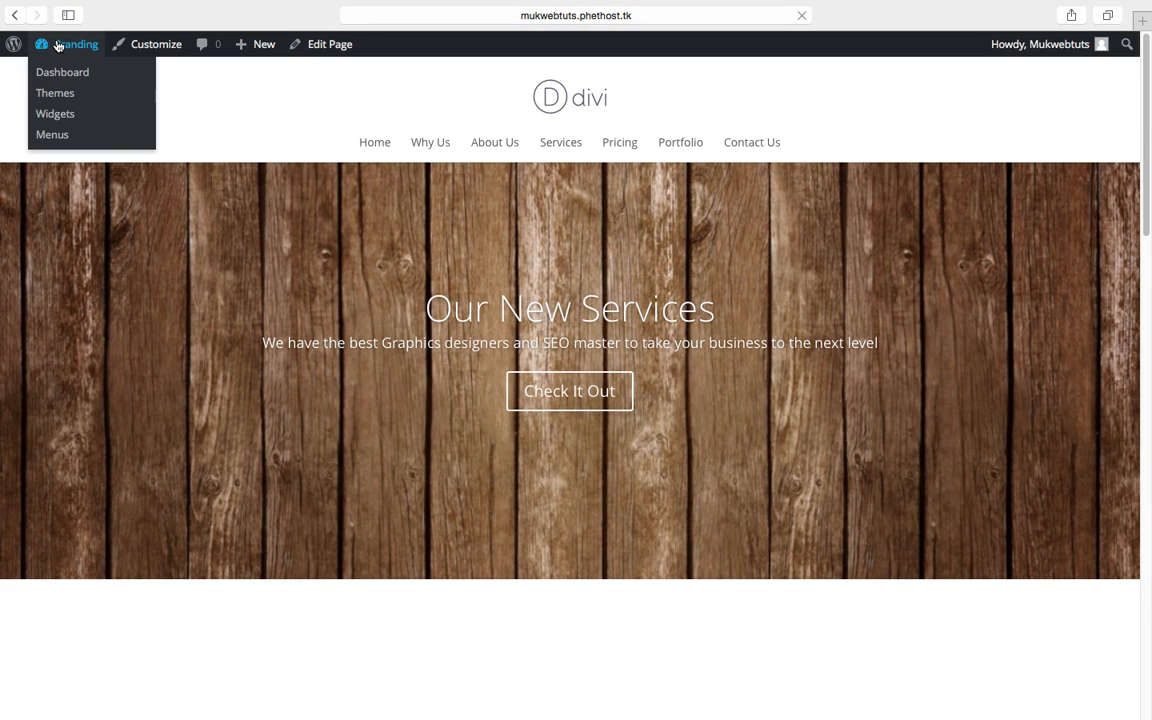
{"action": "left_click", "coordinate": [628, 142]}
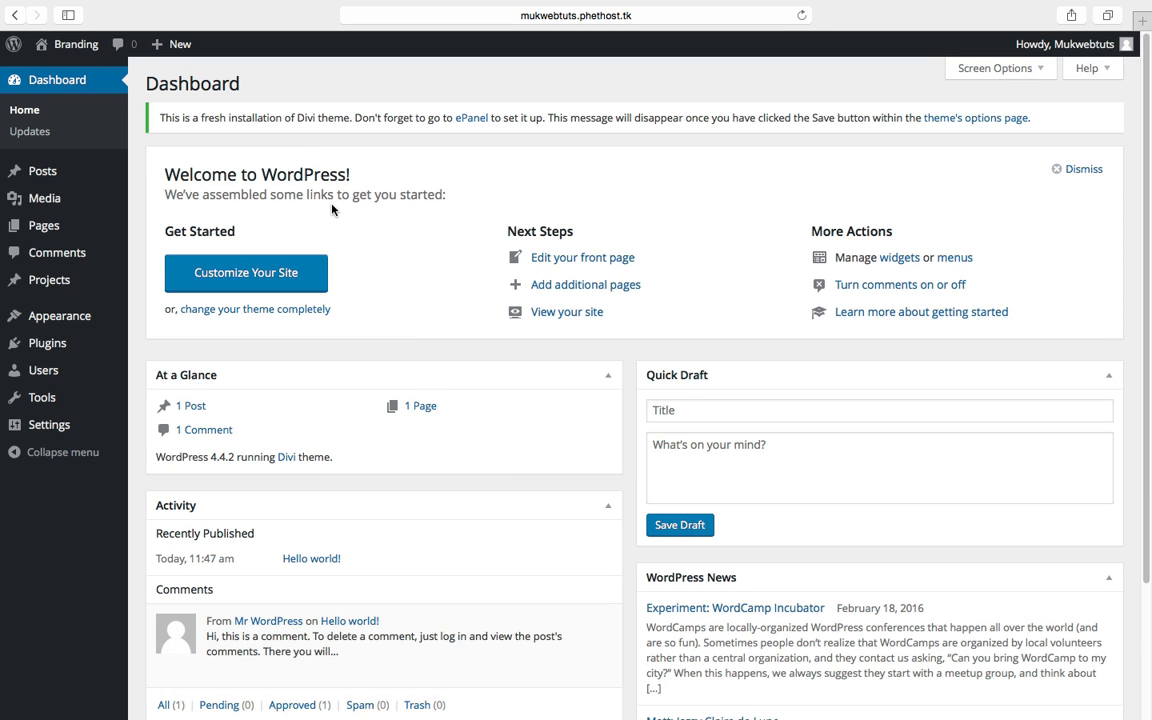
{"action": "mouse_move", "coordinate": [131, 284]}
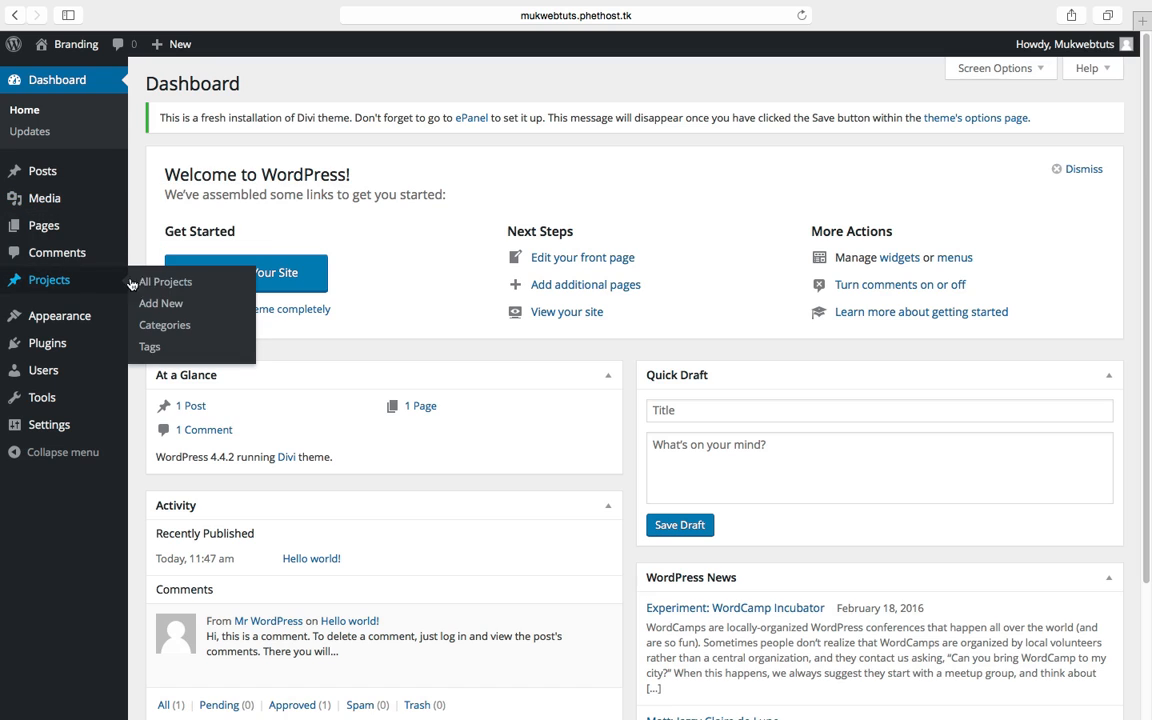
{"action": "left_click", "coordinate": [158, 303]}
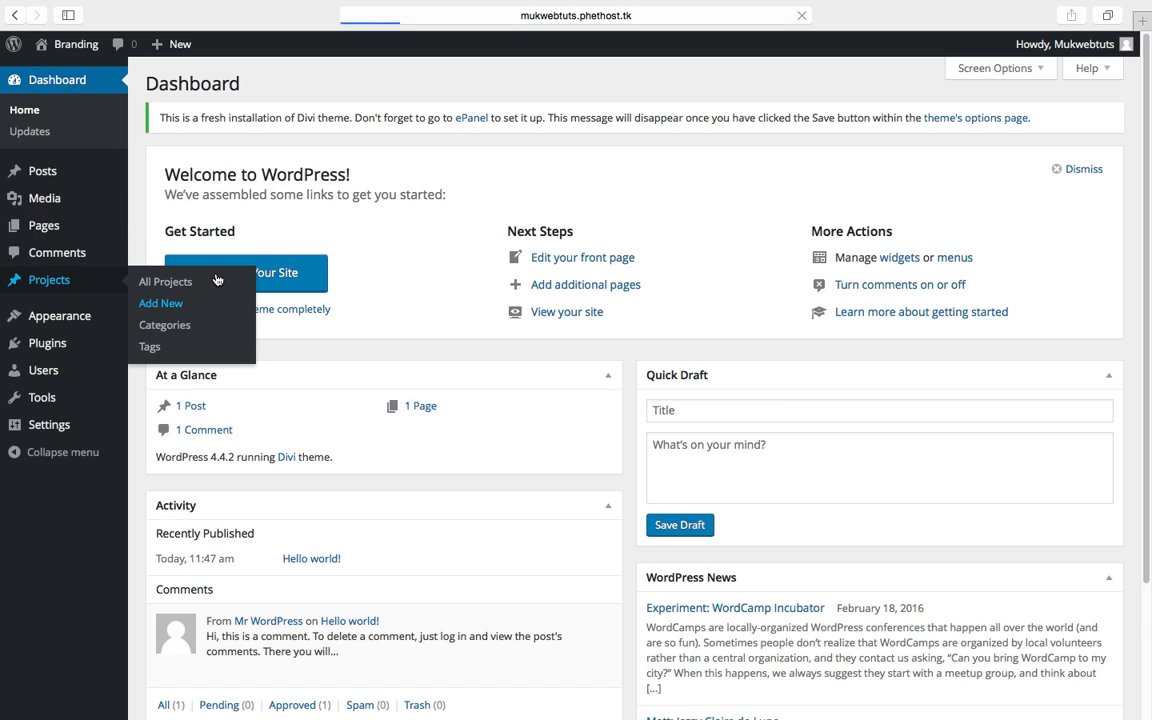
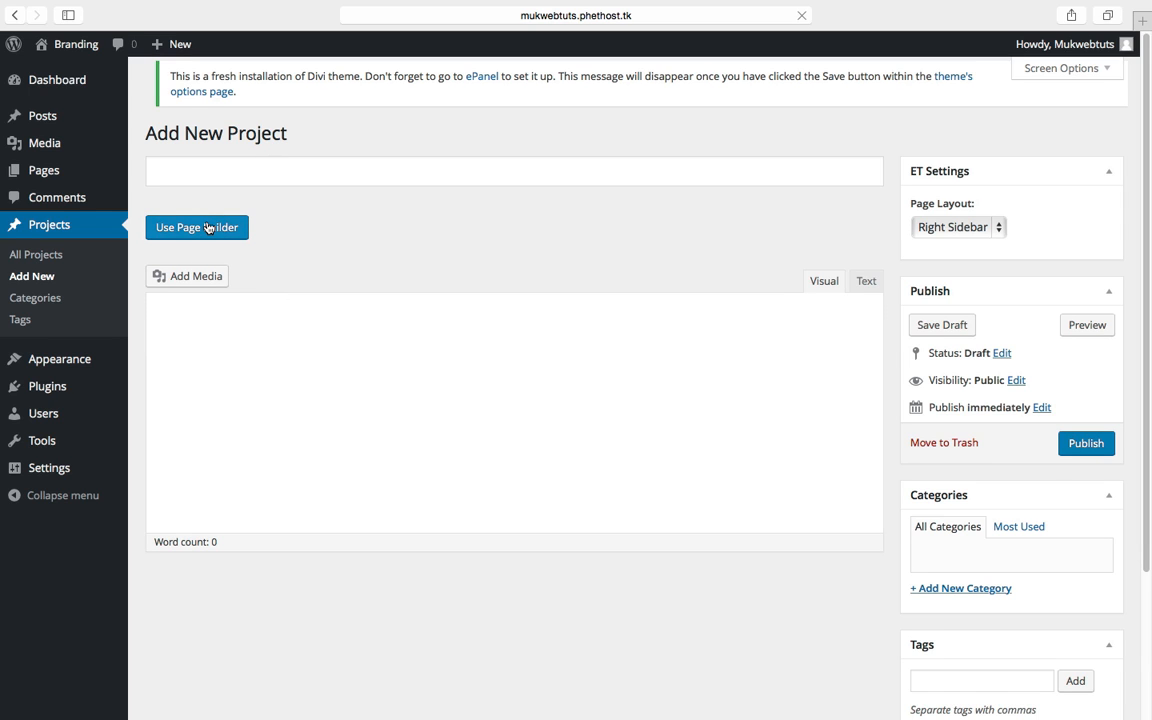
Step: Set the red headphones SoundOfBranding image as the new project's featured image
{"action": "scroll", "coordinate": [209, 228], "scroll_direction": "down", "scroll_amount": 1}
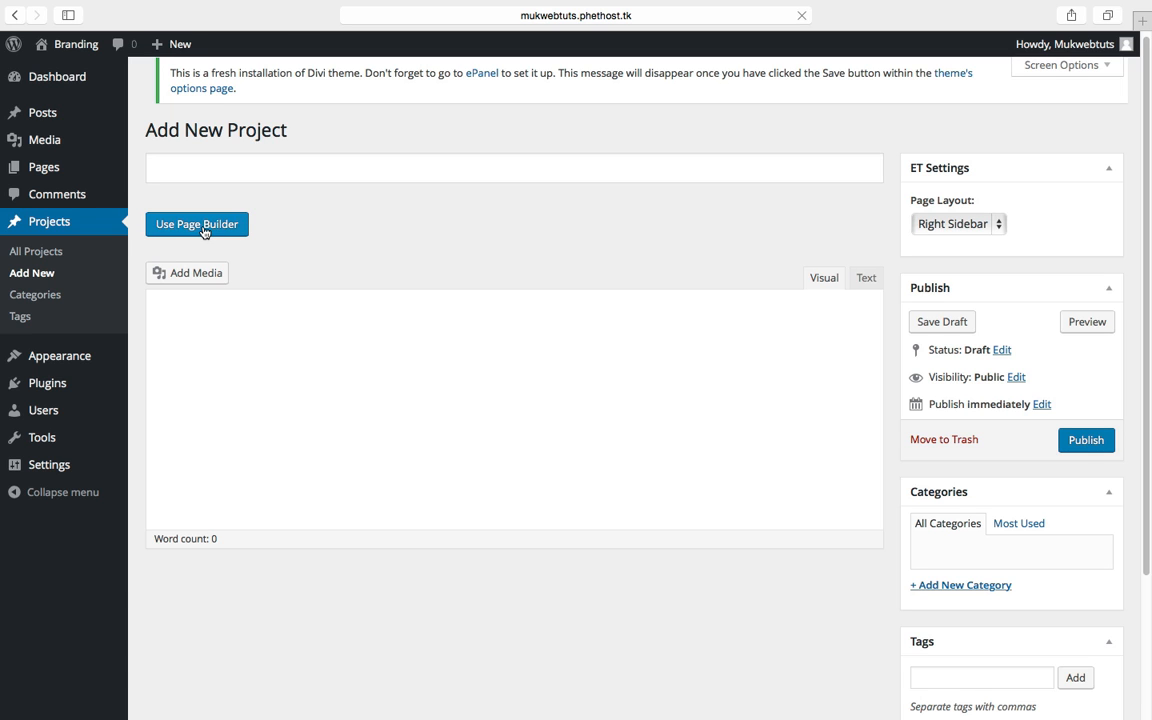
{"action": "scroll", "coordinate": [203, 231], "scroll_direction": "down", "scroll_amount": 5}
{"action": "scroll", "coordinate": [373, 276], "scroll_direction": "up", "scroll_amount": 5}
{"action": "left_click", "coordinate": [245, 183]}
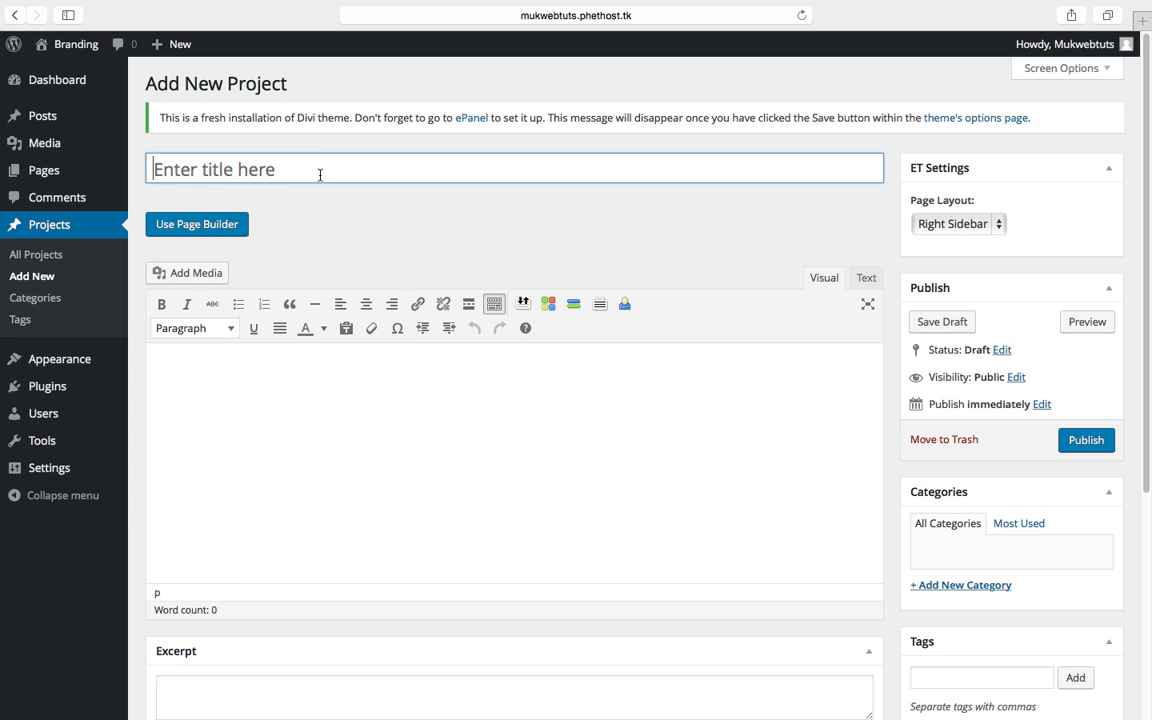
{"action": "scroll", "coordinate": [257, 319], "scroll_direction": "down", "scroll_amount": 2}
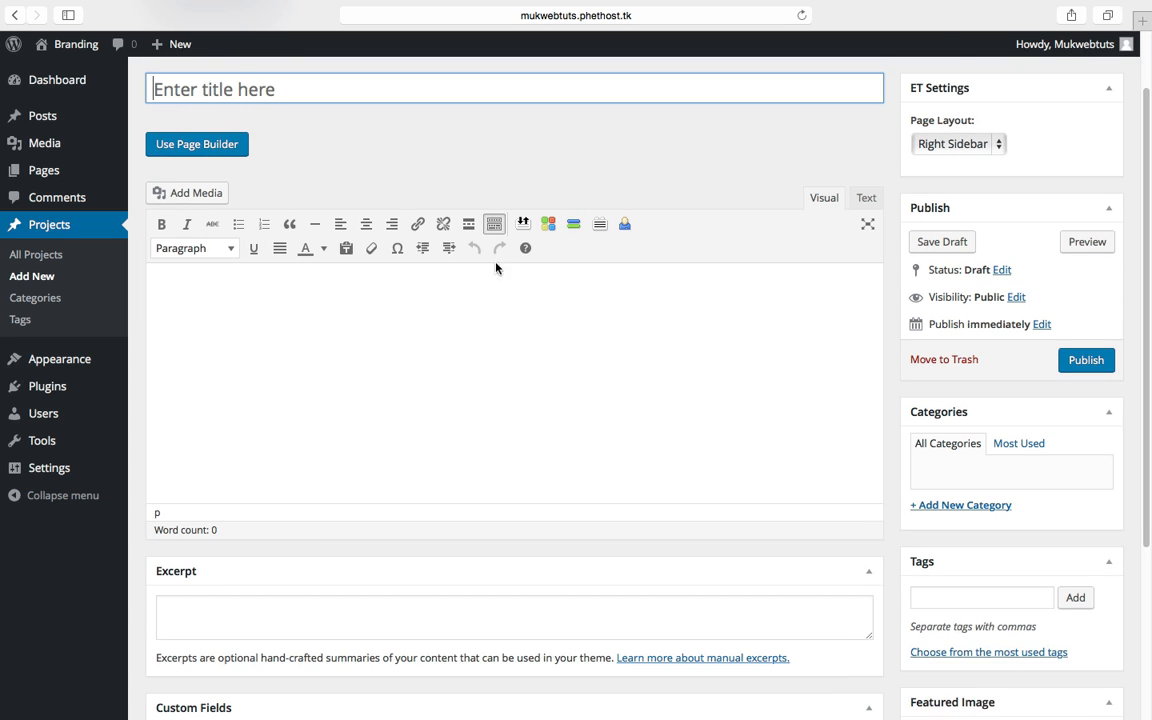
{"action": "scroll", "coordinate": [785, 459], "scroll_direction": "down", "scroll_amount": 3}
{"action": "scroll", "coordinate": [785, 459], "scroll_direction": "down", "scroll_amount": 3}
{"action": "left_click", "coordinate": [940, 518]}
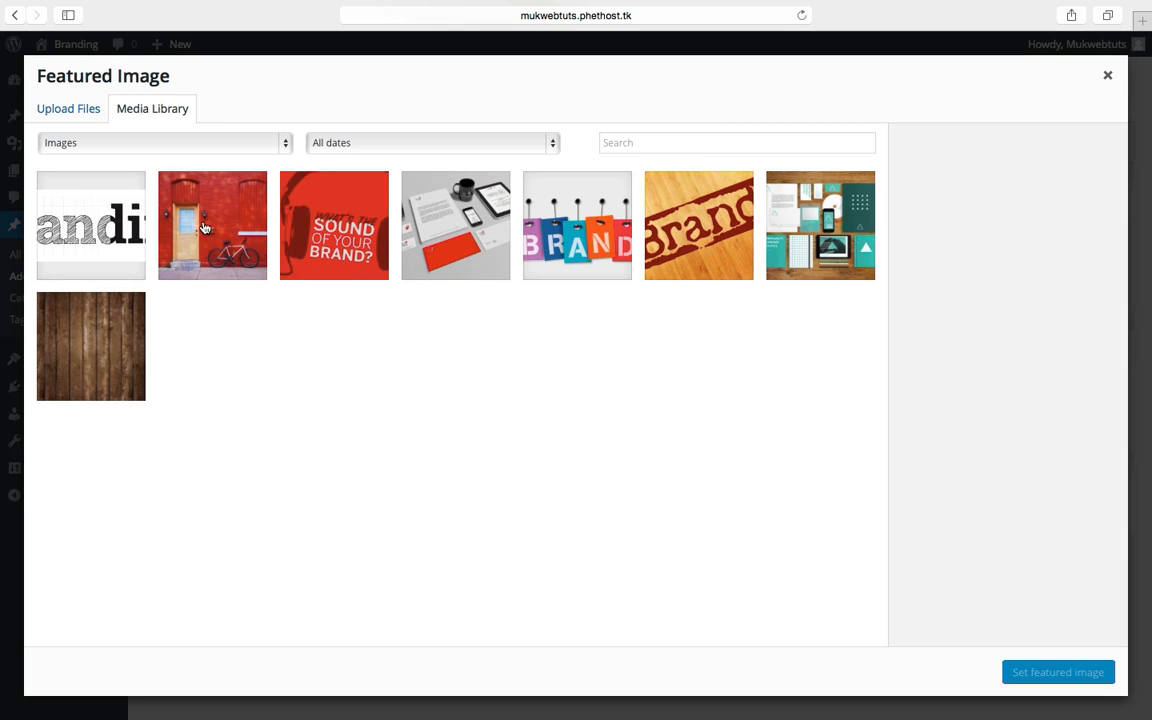
{"action": "left_click", "coordinate": [300, 205]}
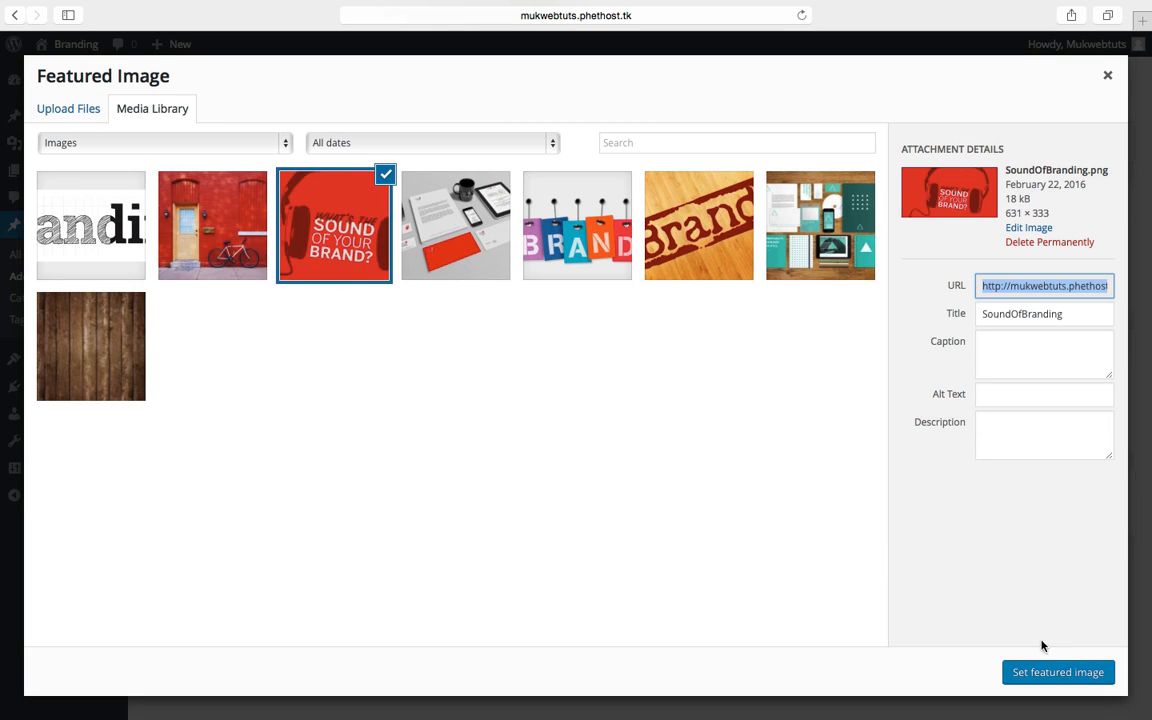
{"action": "left_click", "coordinate": [1057, 673]}
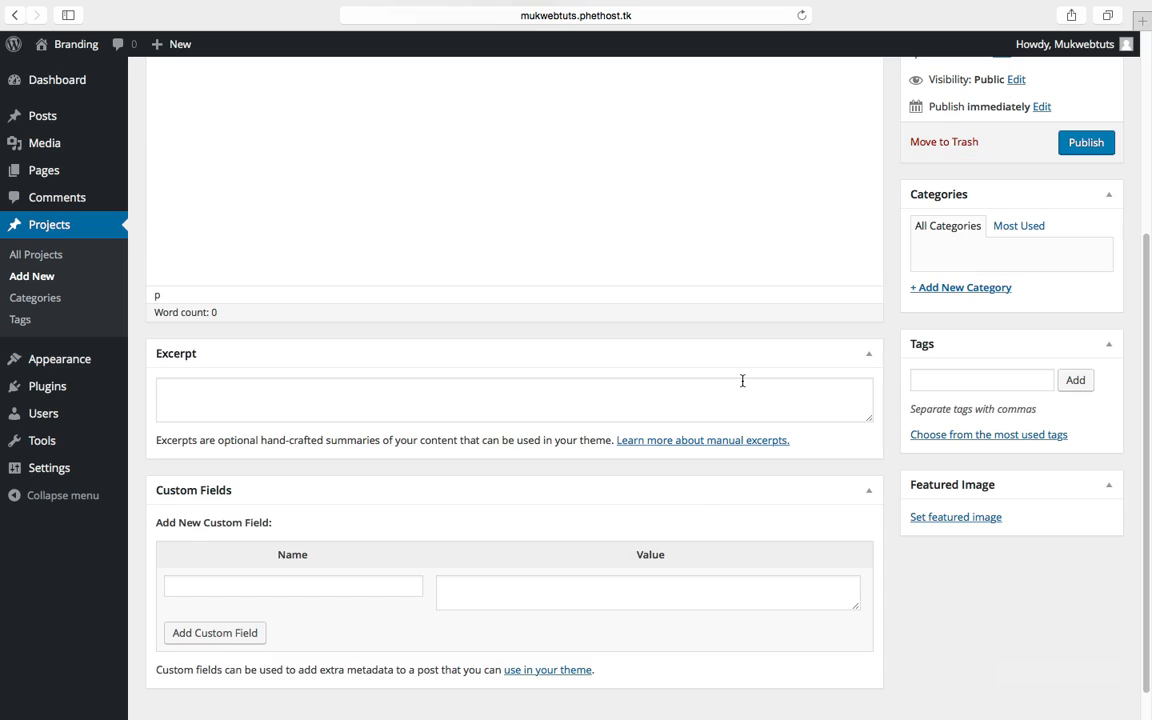
Step: Title the project 'Sound Of Your Brand', capitalising Of and Your
{"action": "scroll", "coordinate": [681, 489], "scroll_direction": "up", "scroll_amount": 5}
{"action": "left_click", "coordinate": [273, 105]}
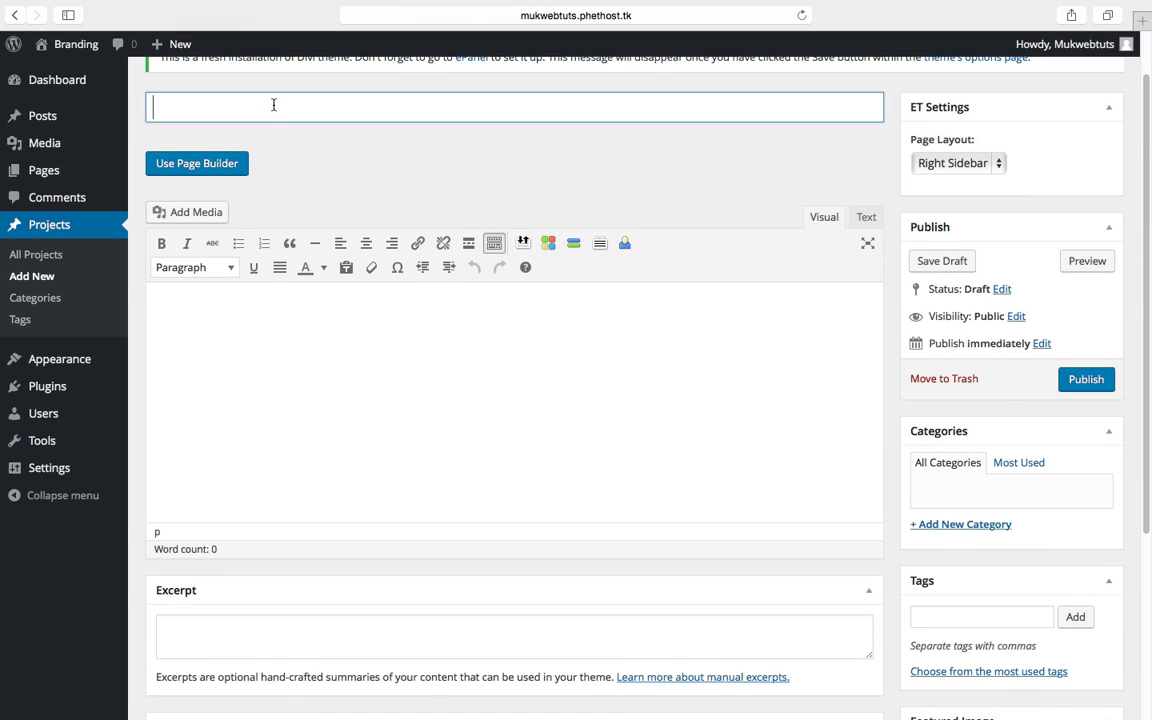
{"action": "type", "text": "Sound of you"}
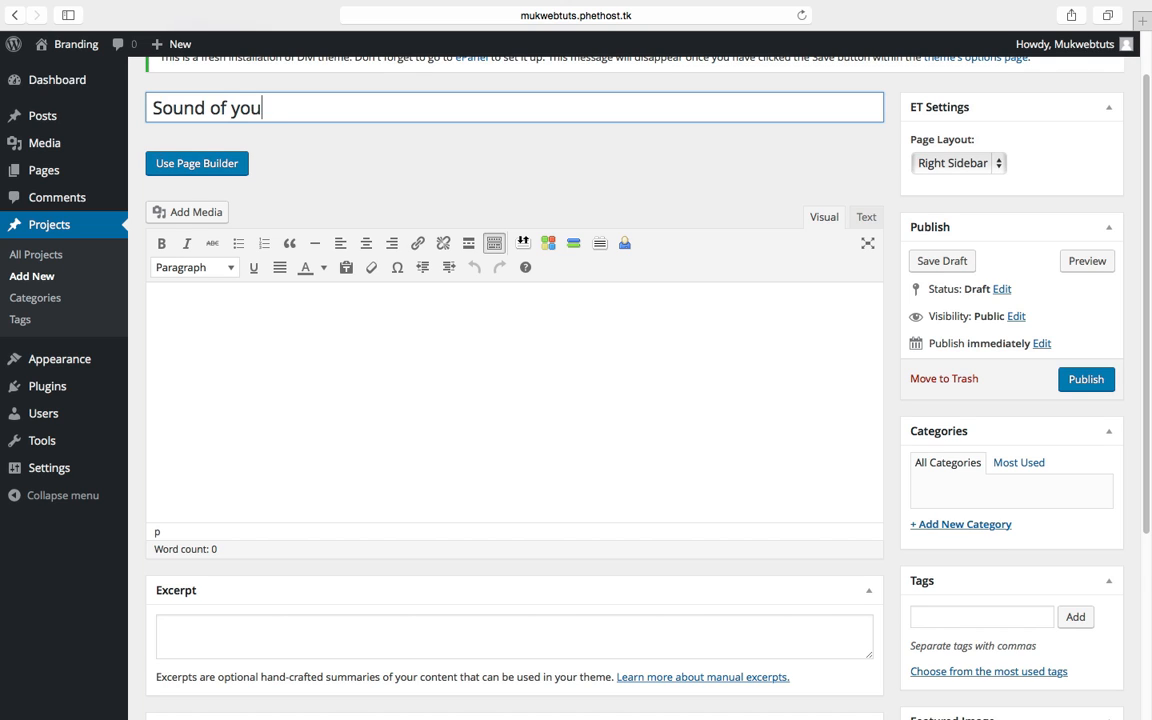
{"action": "type", "text": "r Brand"}
{"action": "key", "text": "Left"}
{"action": "key", "text": "Left"}
{"action": "key", "text": "Left"}
{"action": "key", "text": "Left"}
{"action": "key", "text": "Left"}
{"action": "key", "text": "Left"}
{"action": "key", "text": "Left"}
{"action": "key", "text": "Left"}
{"action": "key", "text": "Left"}
{"action": "key", "text": "BackSpace"}
{"action": "type", "text": "Y"}
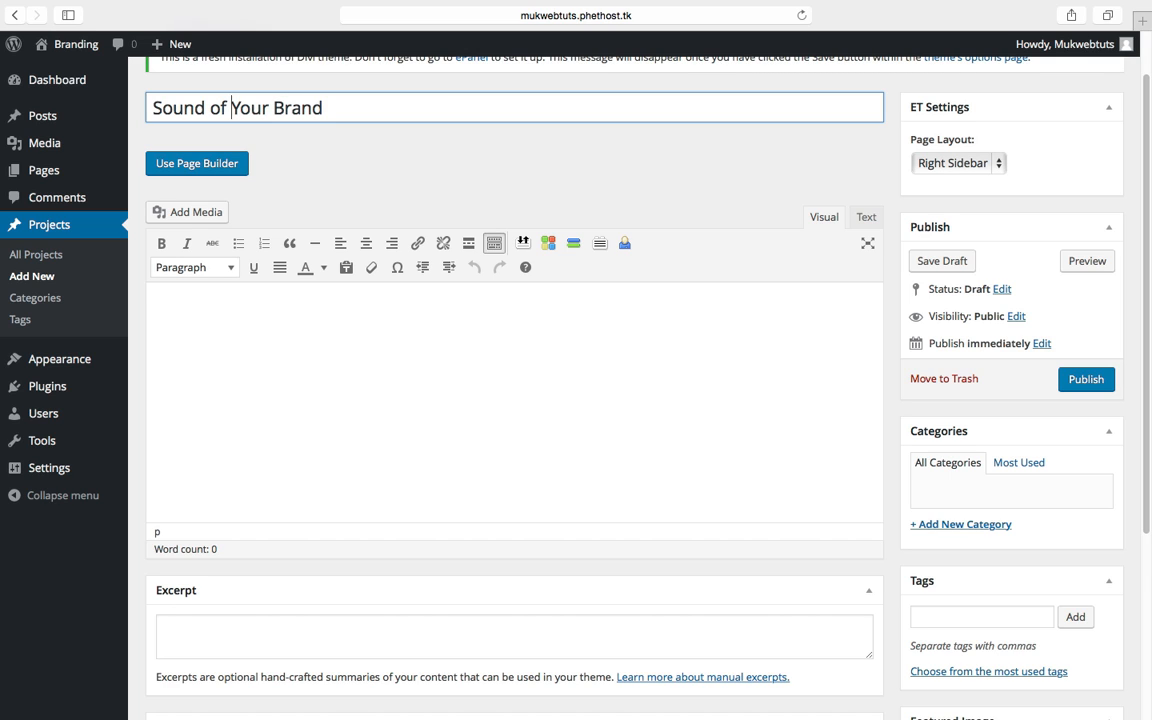
{"action": "key", "text": "Left"}
{"action": "key", "text": "Left"}
{"action": "key", "text": "BackSpace"}
{"action": "type", "text": "O"}
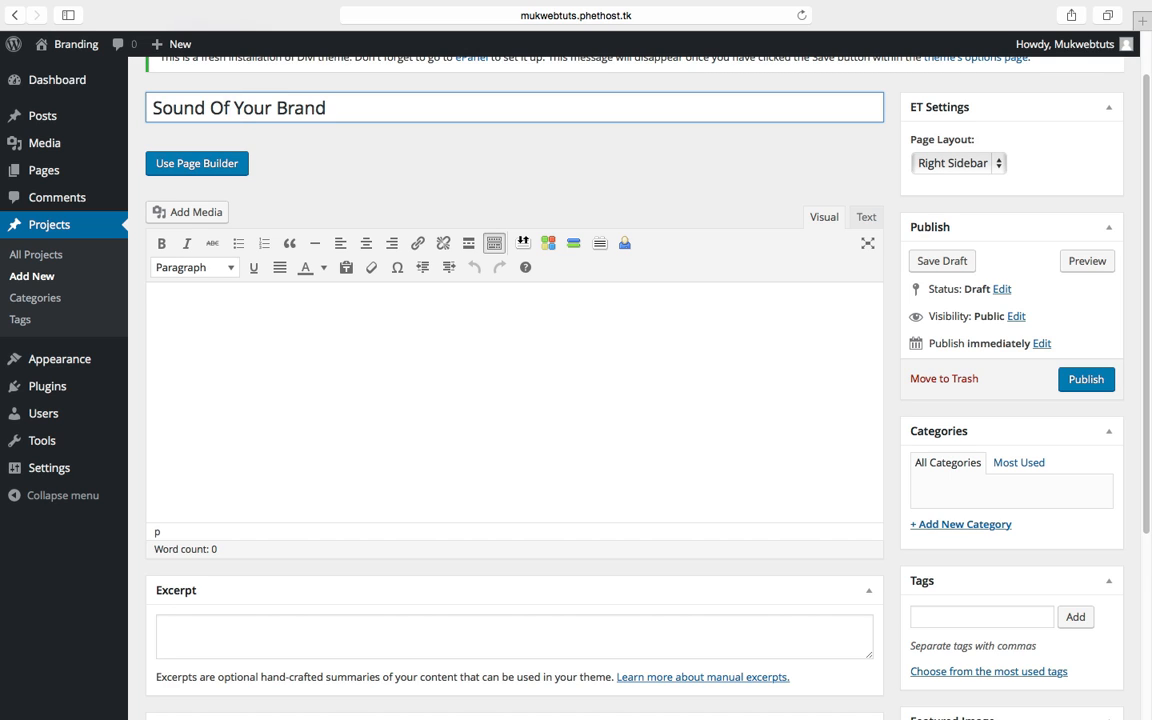
Step: Paste the lorem ipsum paragraph into the body and publish the project
{"action": "left_click", "coordinate": [370, 423]}
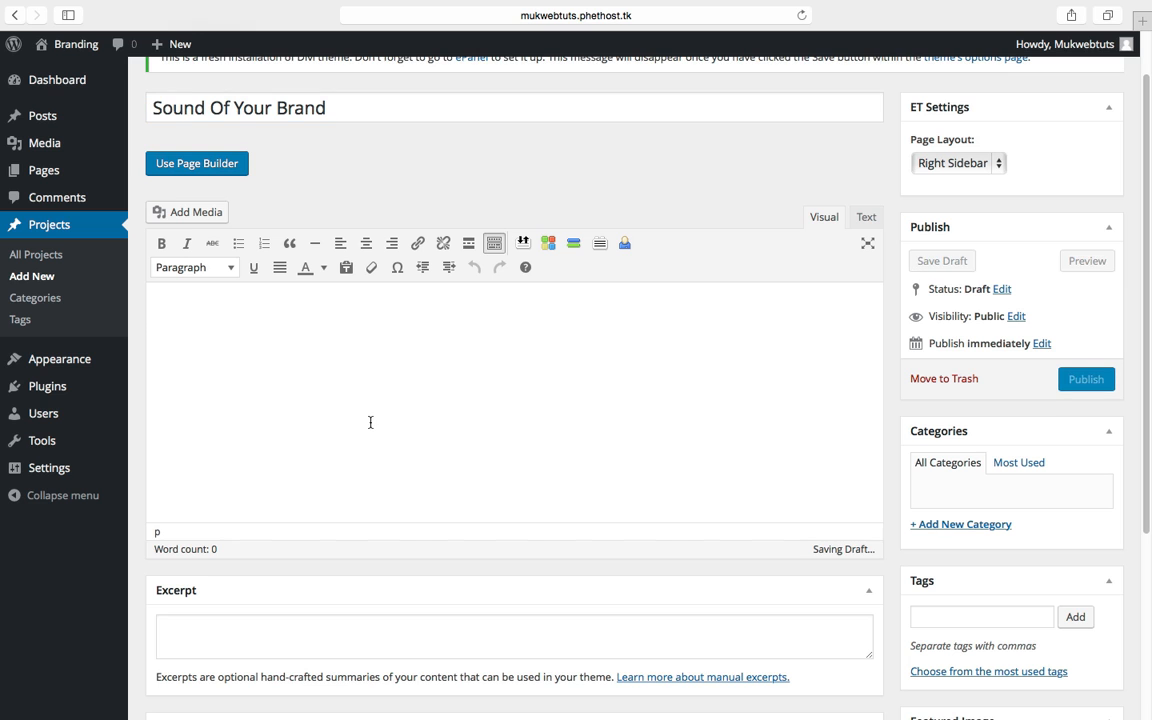
{"action": "type", "text": "Occaecati cupiditate non the provident quidem rerum facilis est et expedita distinctio quas. Lorem ipsum dolor sit amet, consectetur adipisicing elit, sed do eiusmod tempor incididunt labore dolore."}
{"action": "scroll", "coordinate": [406, 381], "scroll_direction": "down", "scroll_amount": 5}
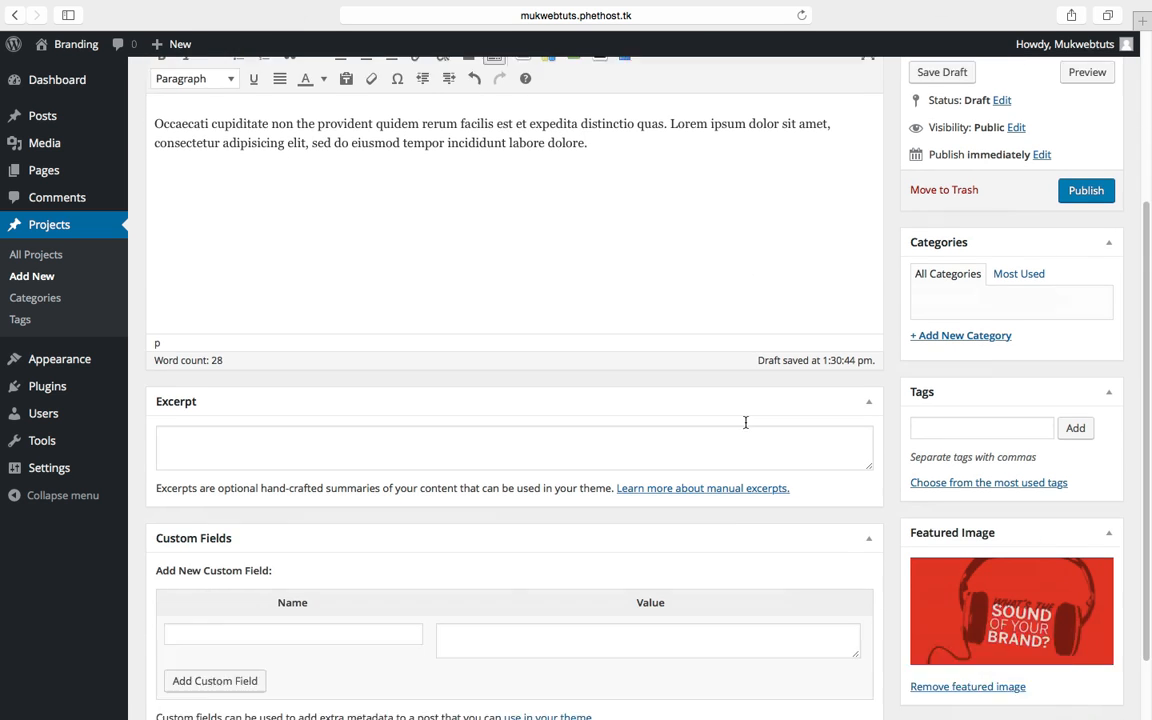
{"action": "scroll", "coordinate": [515, 470], "scroll_direction": "up", "scroll_amount": 5}
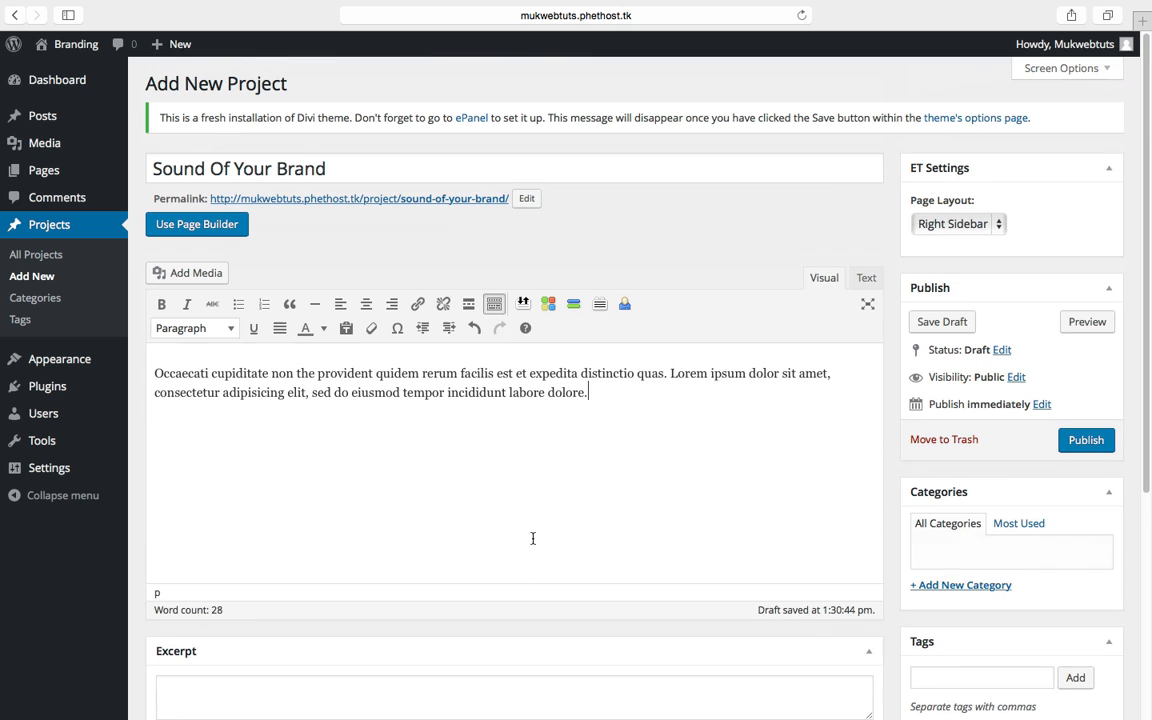
{"action": "left_click", "coordinate": [1105, 442]}
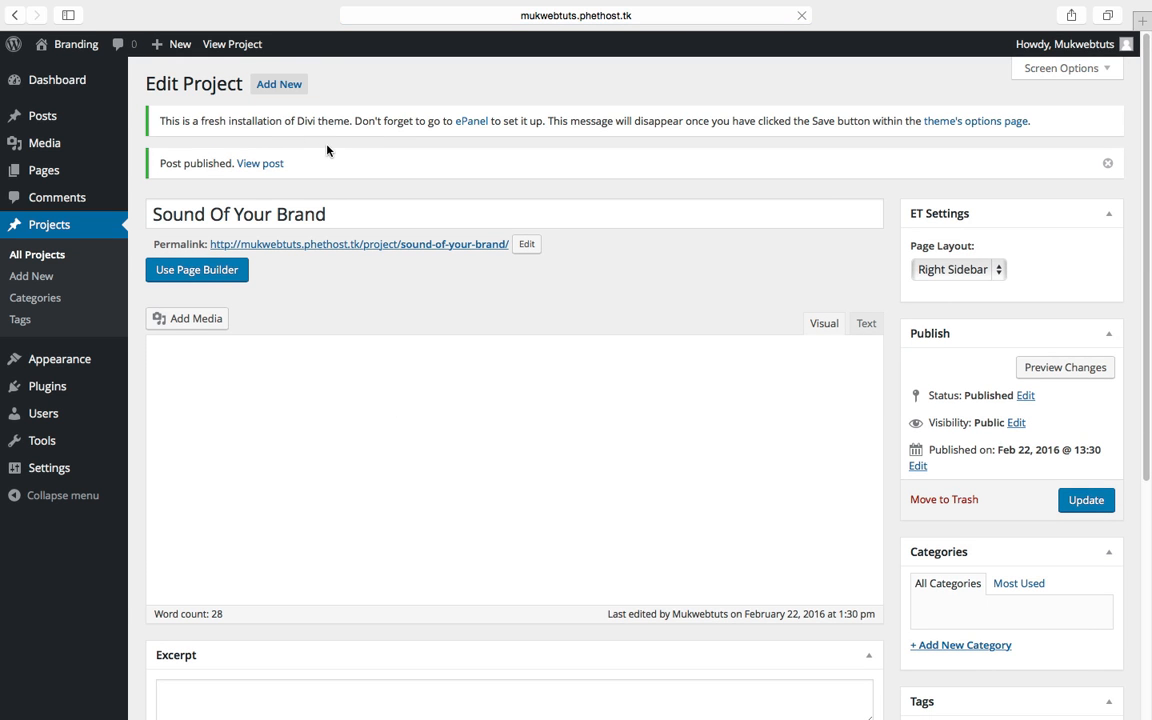
{"action": "left_click", "coordinate": [286, 86]}
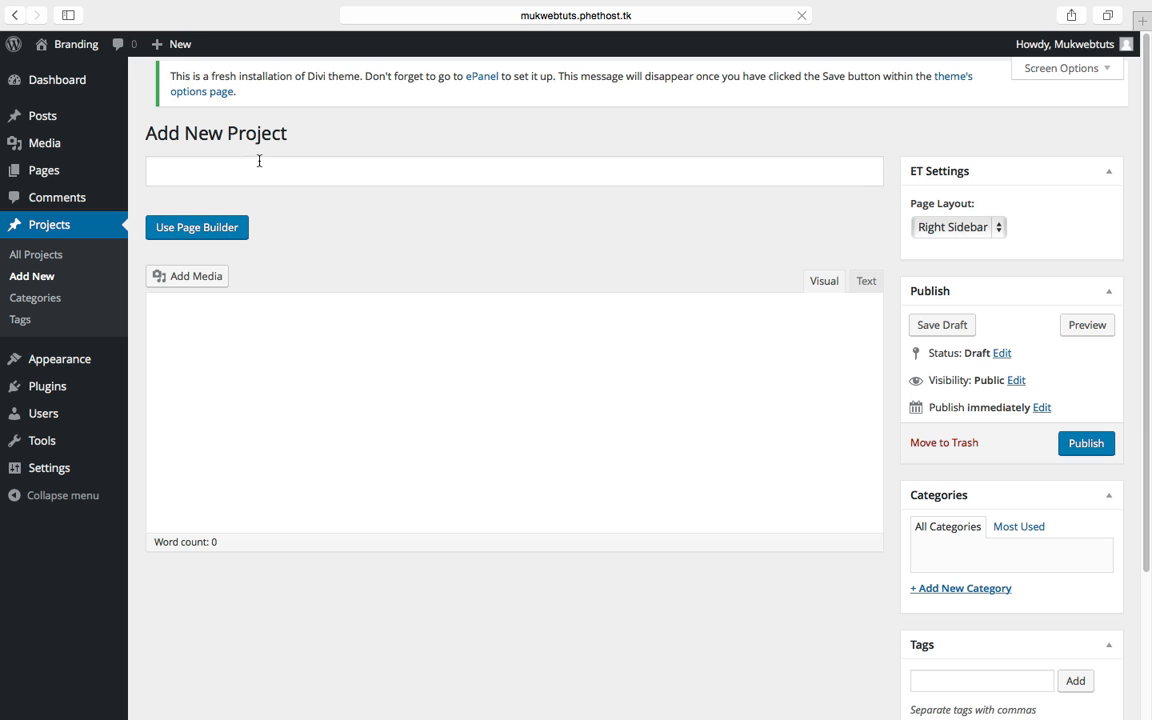
Step: Set the wooden Brand stamp picture as the new project's featured image
{"action": "left_click", "coordinate": [271, 165]}
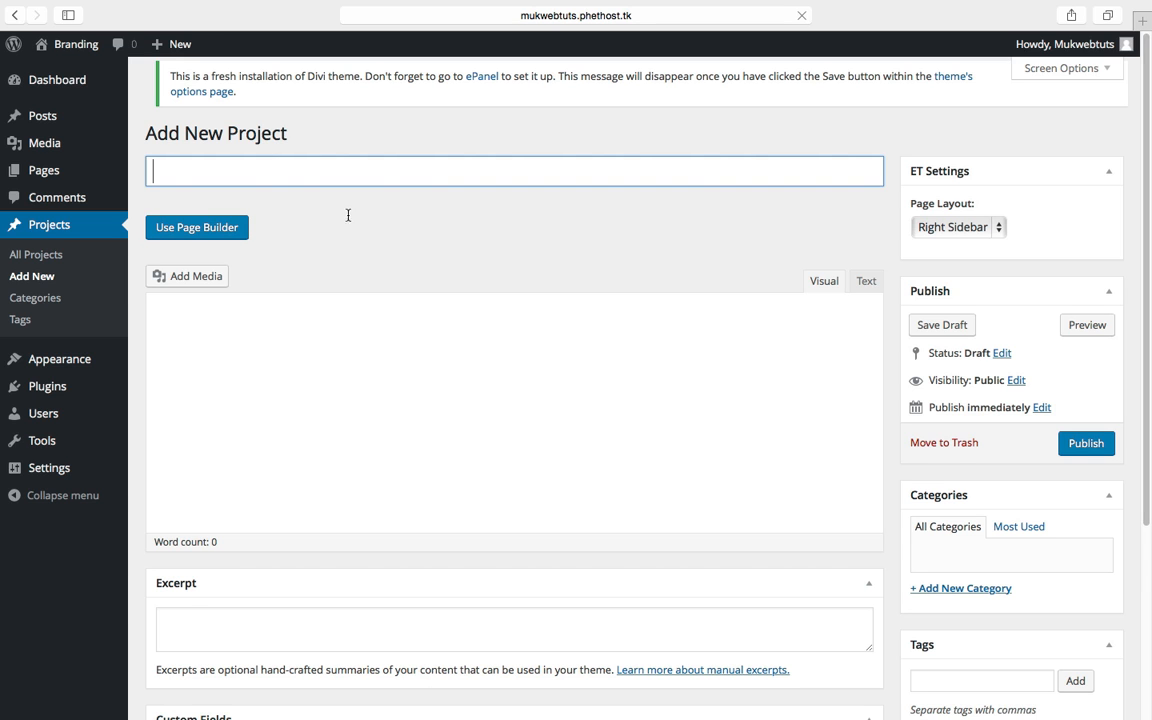
{"action": "scroll", "coordinate": [678, 389], "scroll_direction": "down", "scroll_amount": 3}
{"action": "scroll", "coordinate": [678, 389], "scroll_direction": "down", "scroll_amount": 5}
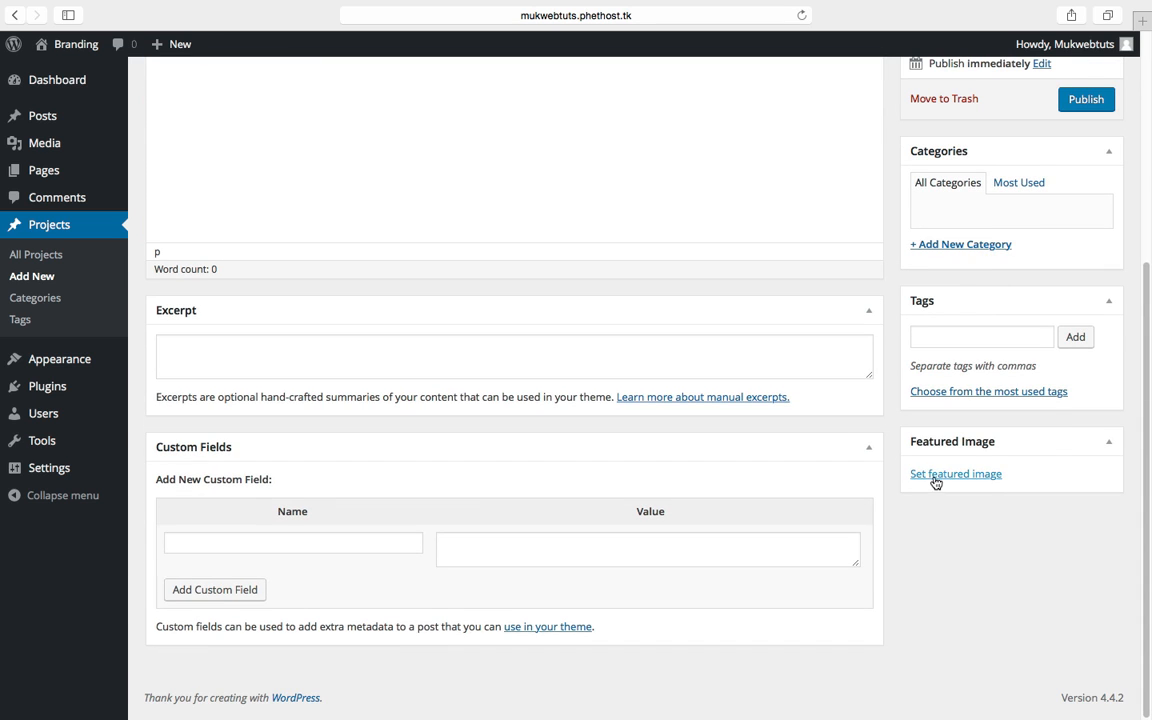
{"action": "left_click", "coordinate": [936, 480]}
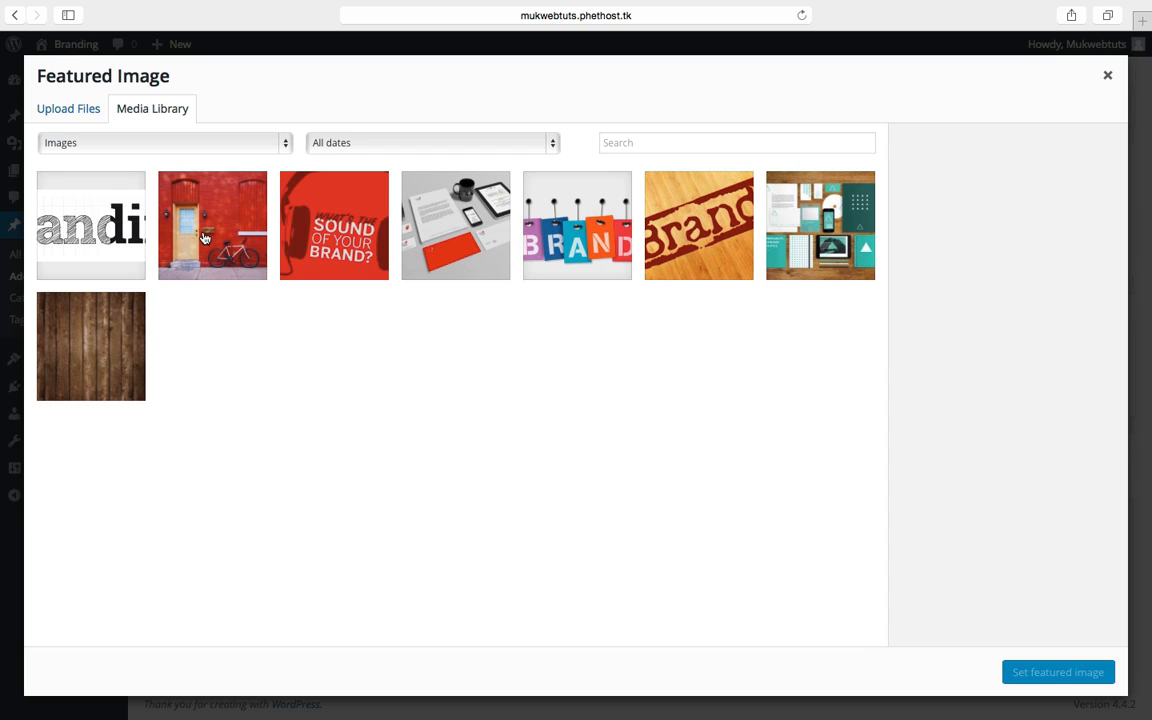
{"action": "left_click", "coordinate": [695, 230]}
{"action": "left_click", "coordinate": [1058, 672]}
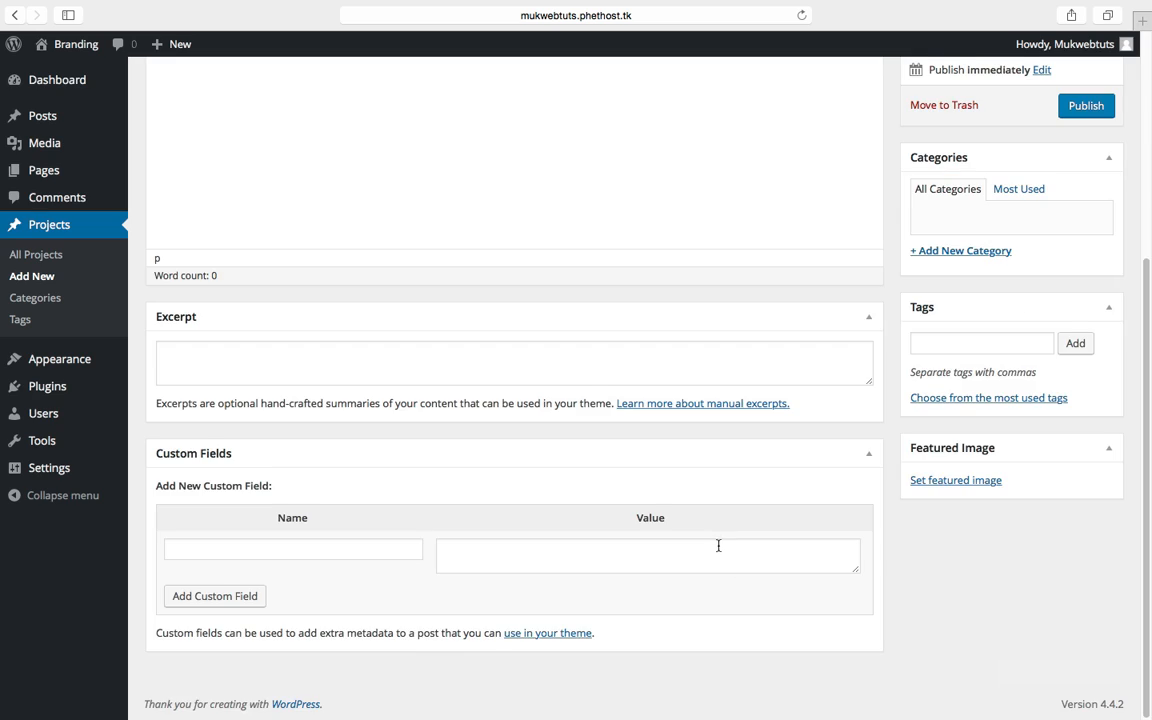
Step: Title the project 'Brand', paste the lorem ipsum paragraph into the body and publish it
{"action": "scroll", "coordinate": [710, 545], "scroll_direction": "up", "scroll_amount": 5}
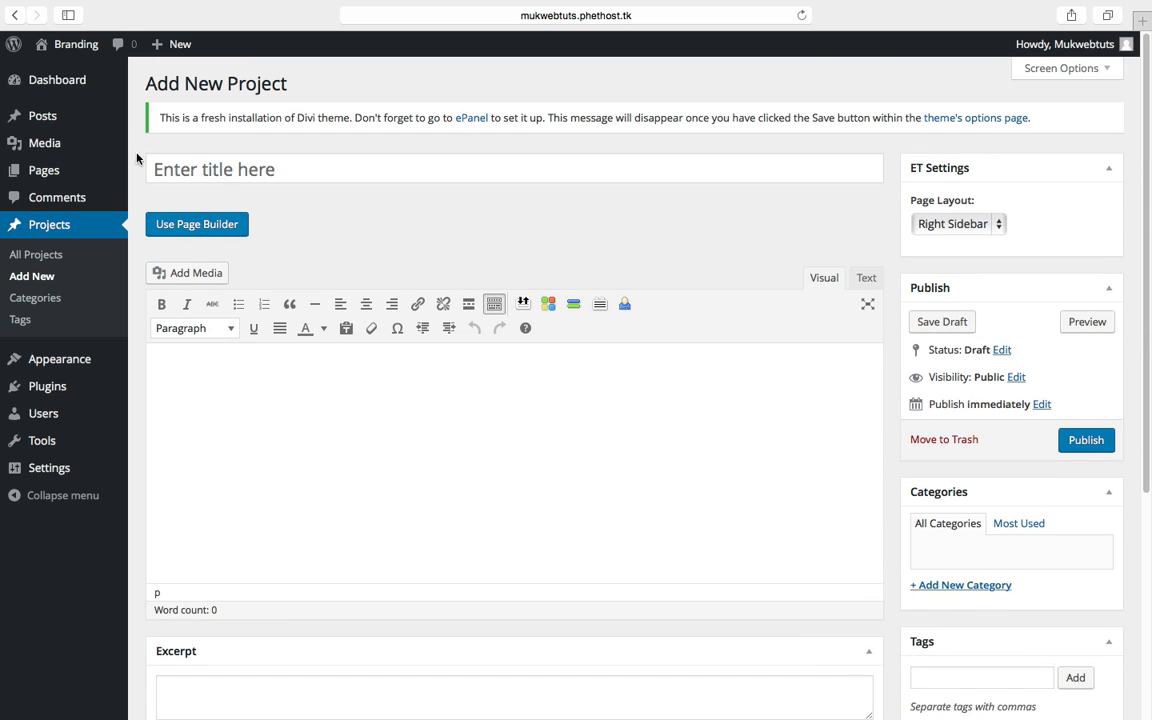
{"action": "left_click", "coordinate": [228, 167]}
{"action": "type", "text": "Brand"}
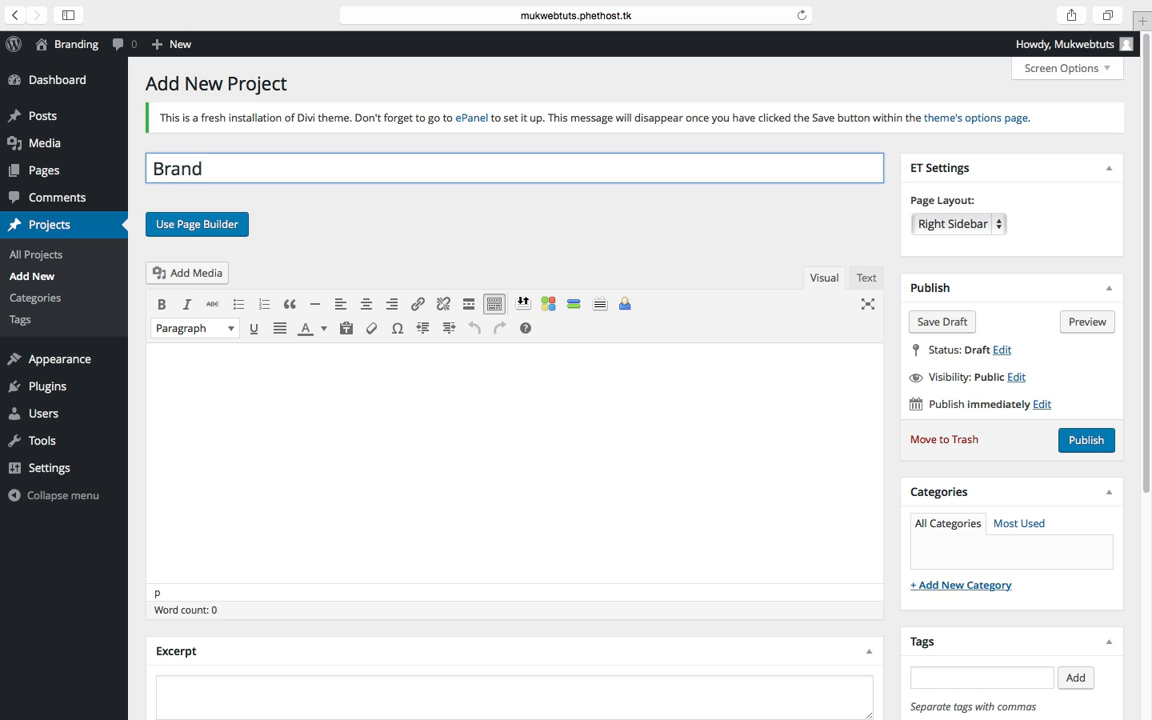
{"action": "left_click", "coordinate": [290, 393]}
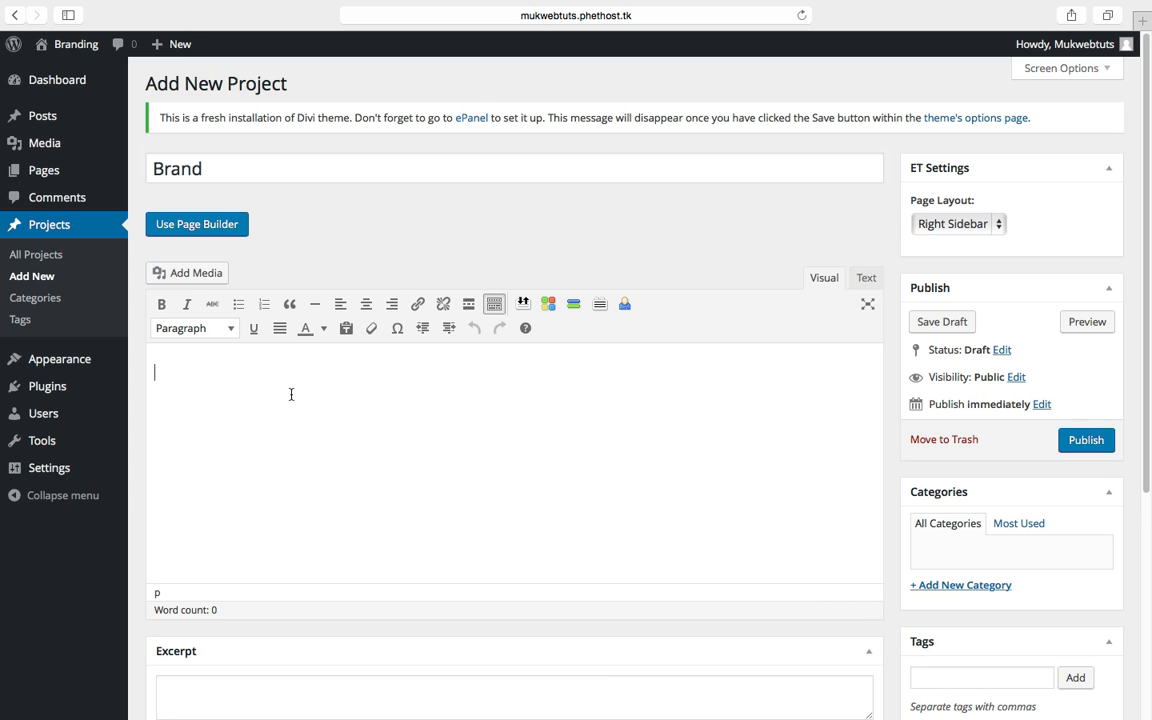
{"action": "type", "text": "Occaecati cupiditate non provident quidem rerum facilis est et expedita distinctio quas. Lorem ipsum dolor sit amet, consectetur adipisicing elit, sed do eiusmod tempor incididunt labore dolore."}
{"action": "scroll", "coordinate": [334, 429], "scroll_direction": "down", "scroll_amount": 6}
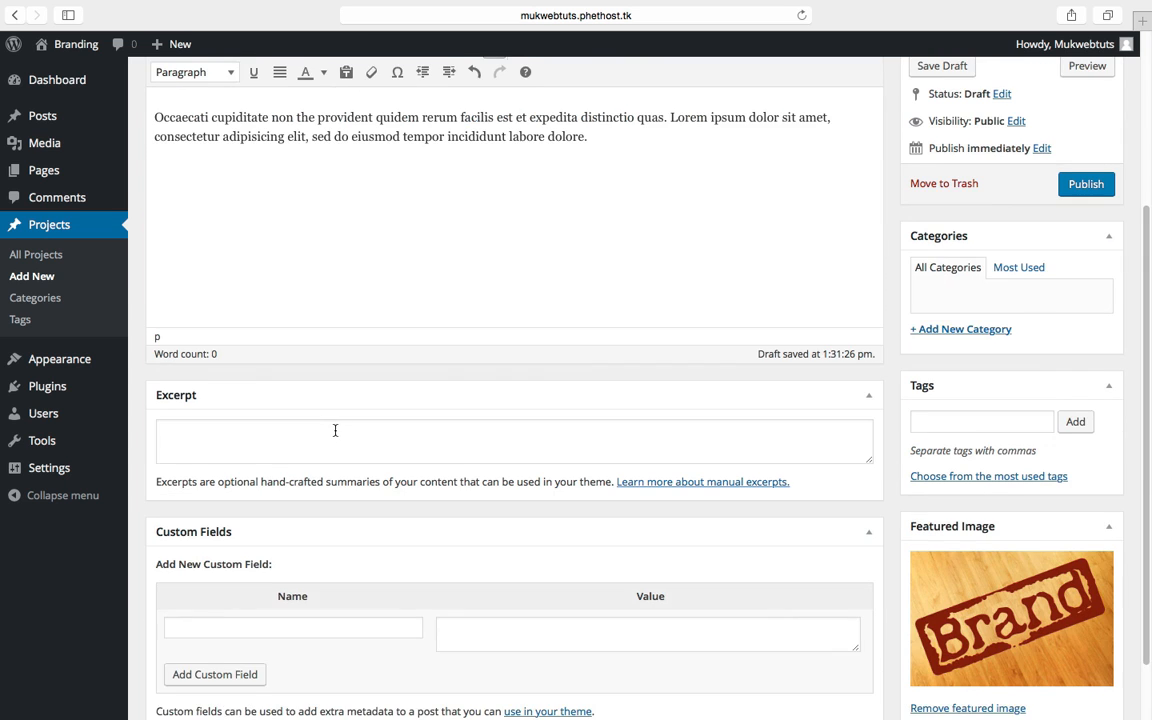
{"action": "scroll", "coordinate": [1018, 477], "scroll_direction": "up", "scroll_amount": 5}
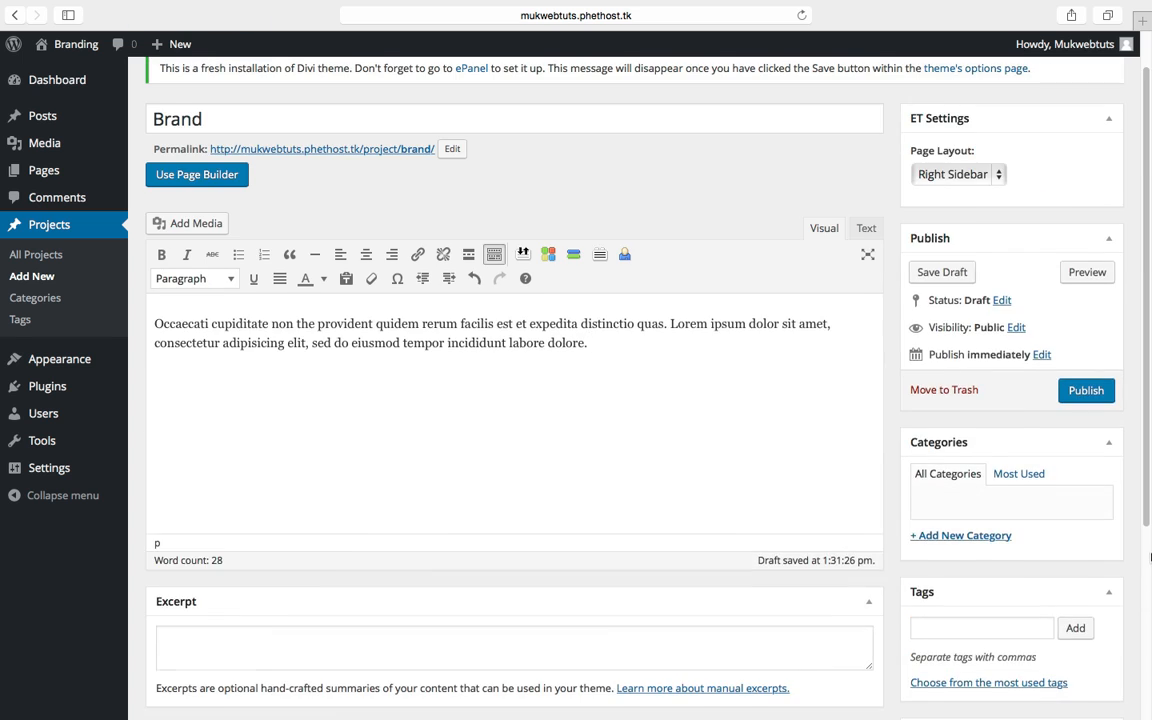
{"action": "left_click", "coordinate": [1087, 440]}
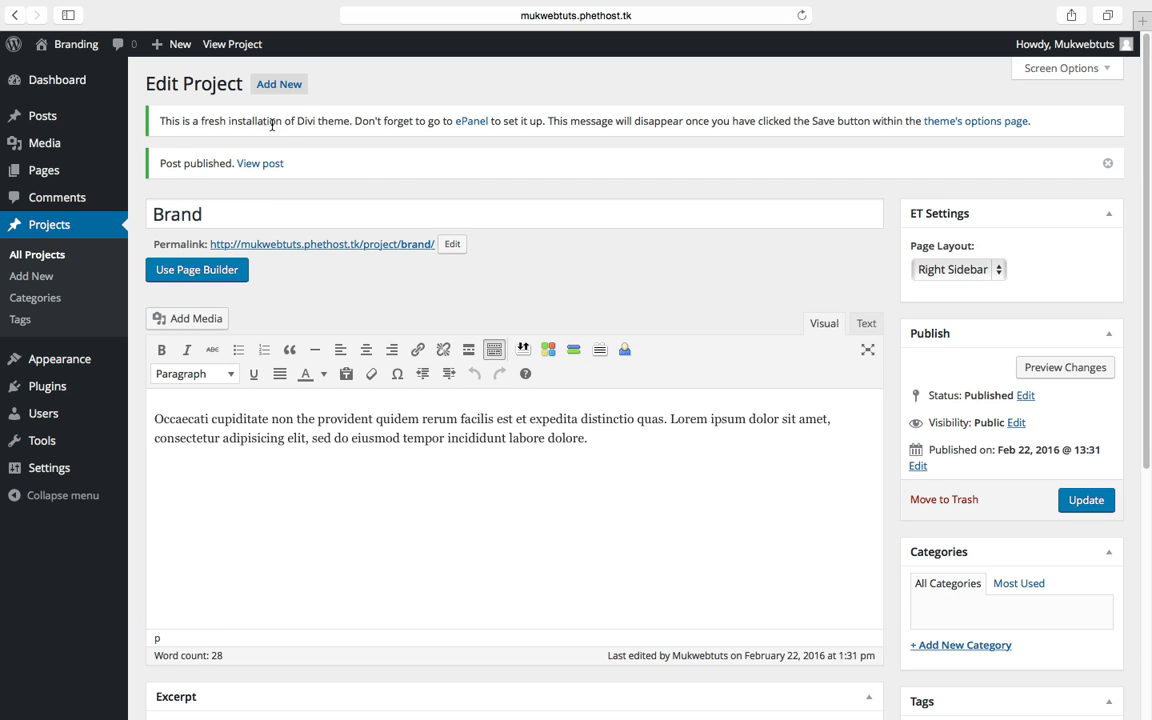
{"action": "left_click", "coordinate": [284, 87]}
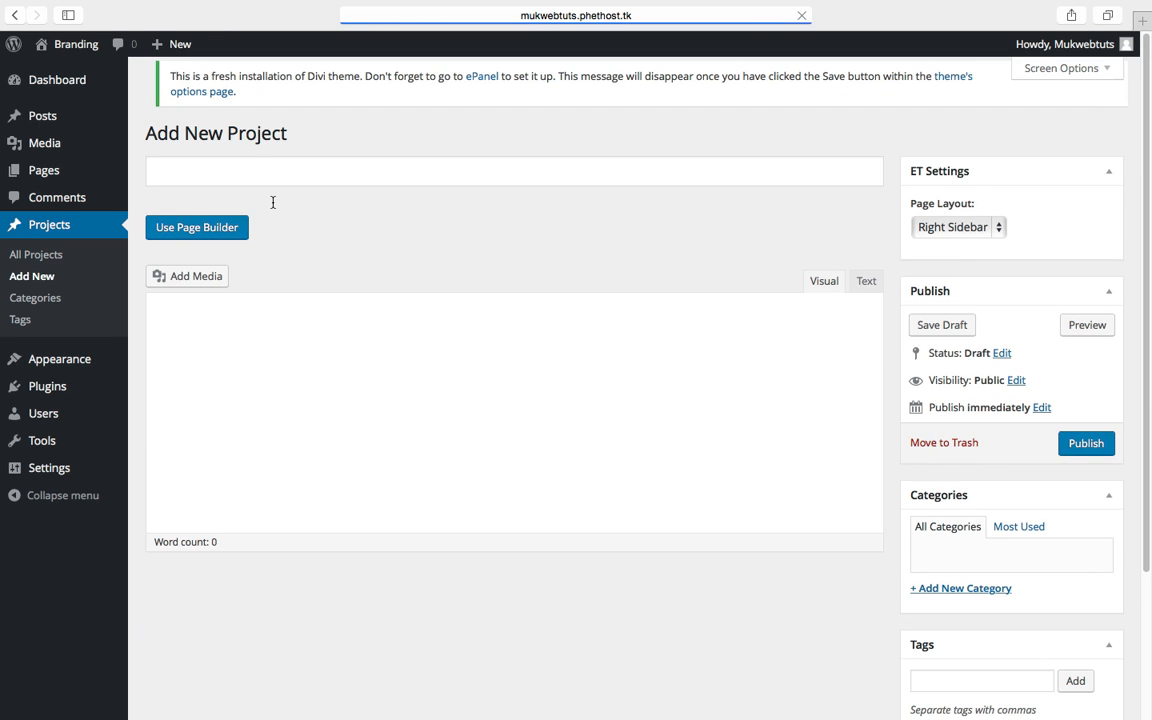
Step: Set the red door and bicycle photo as the project's featured image
{"action": "scroll", "coordinate": [710, 269], "scroll_direction": "down", "scroll_amount": 1}
{"action": "scroll", "coordinate": [709, 270], "scroll_direction": "down", "scroll_amount": 3}
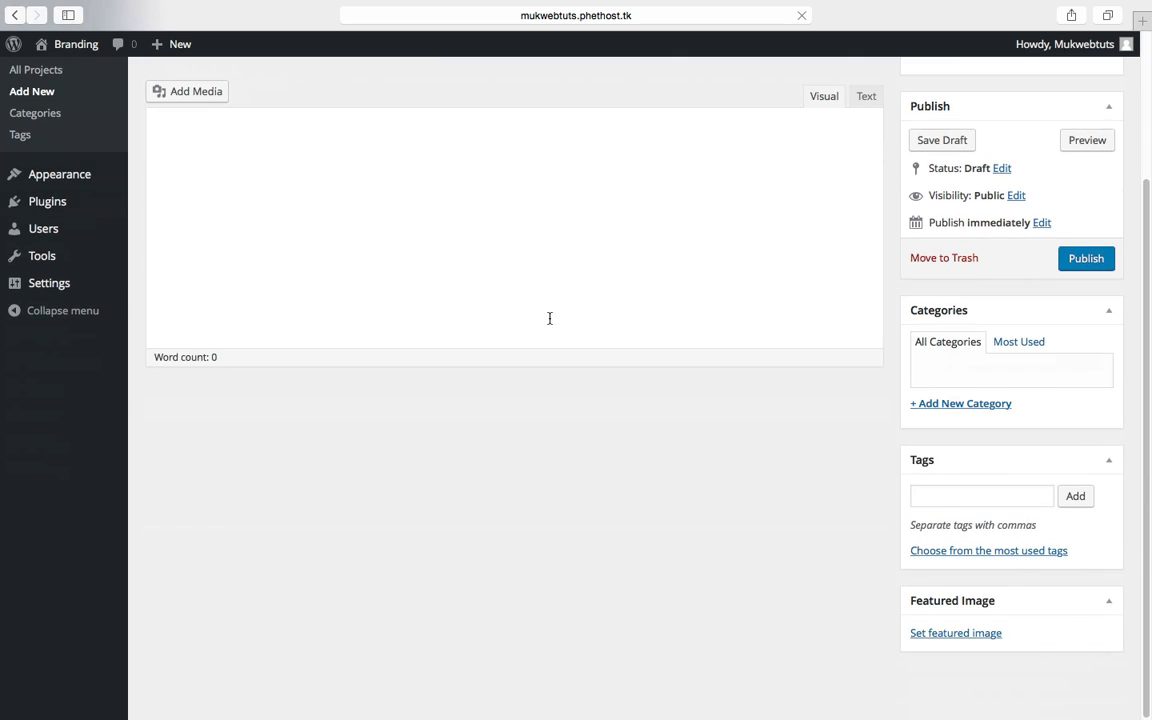
{"action": "scroll", "coordinate": [936, 564], "scroll_direction": "down", "scroll_amount": 5}
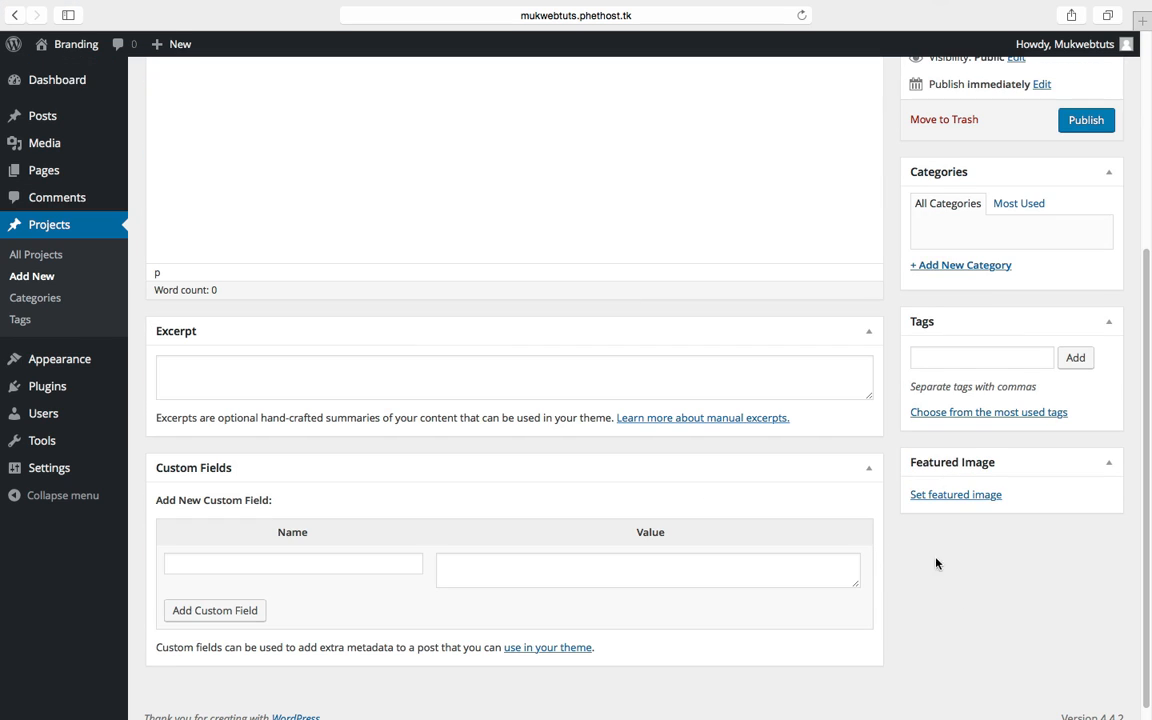
{"action": "left_click", "coordinate": [950, 495]}
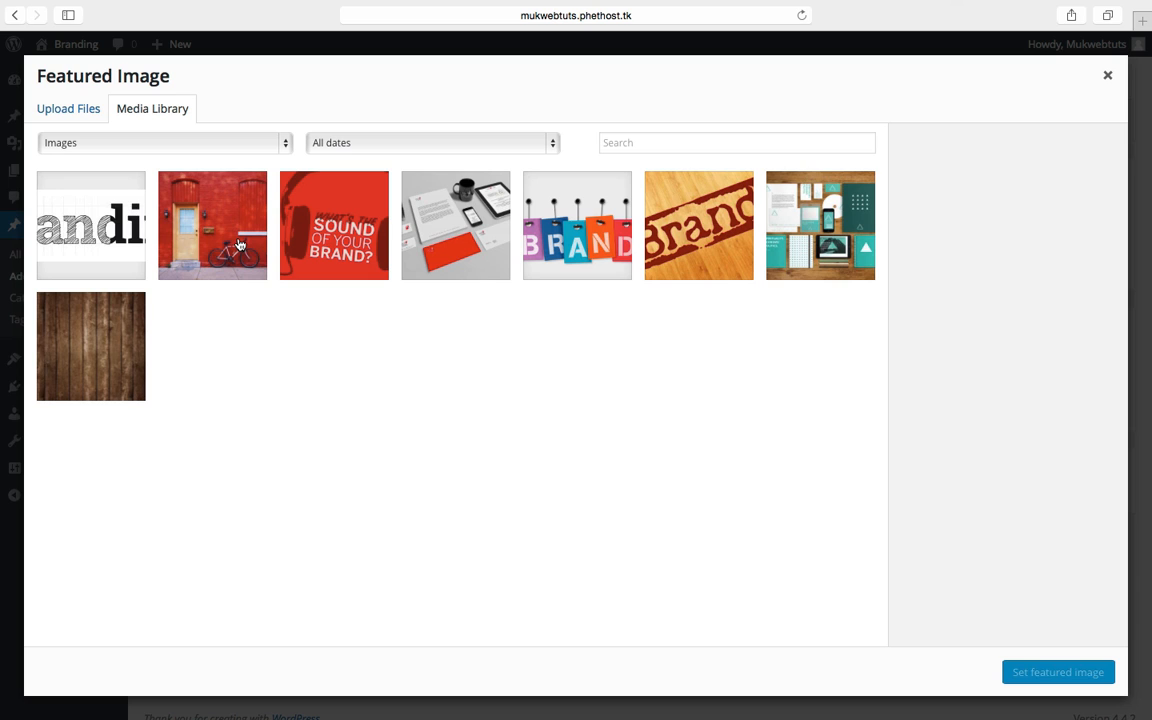
{"action": "left_click", "coordinate": [224, 200]}
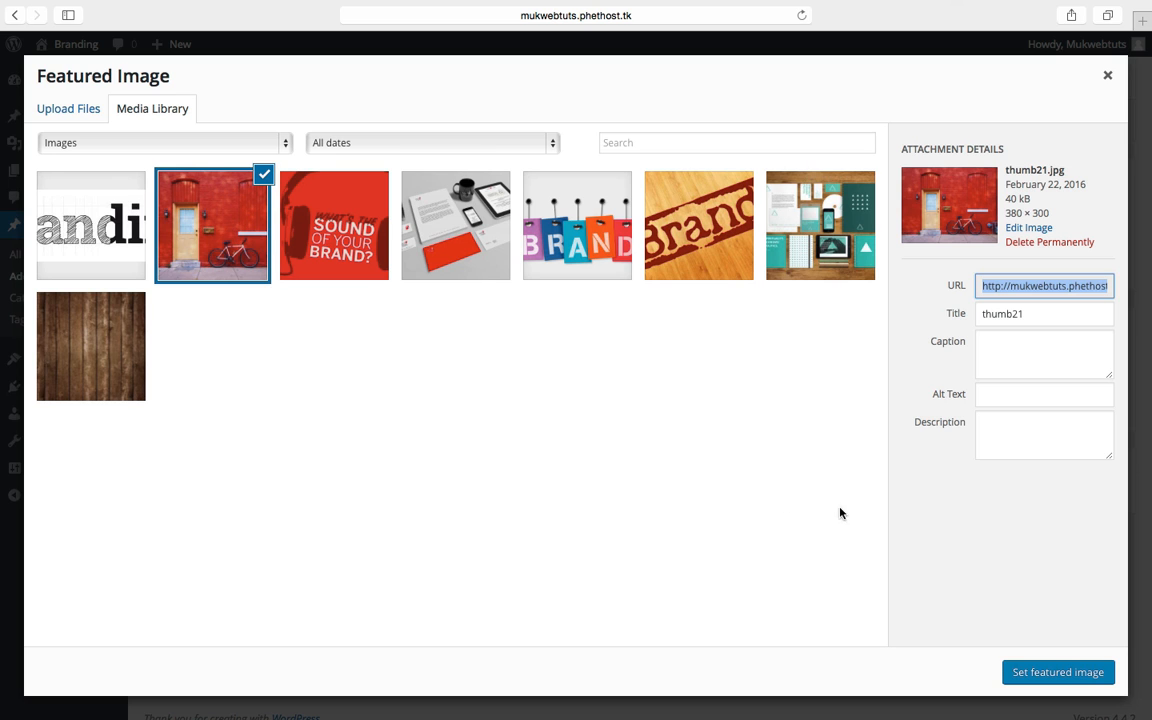
{"action": "left_click", "coordinate": [1041, 669]}
Step: Title the project 'Branding Your World', correcting the typos along the way
{"action": "scroll", "coordinate": [512, 422], "scroll_direction": "up", "scroll_amount": 8}
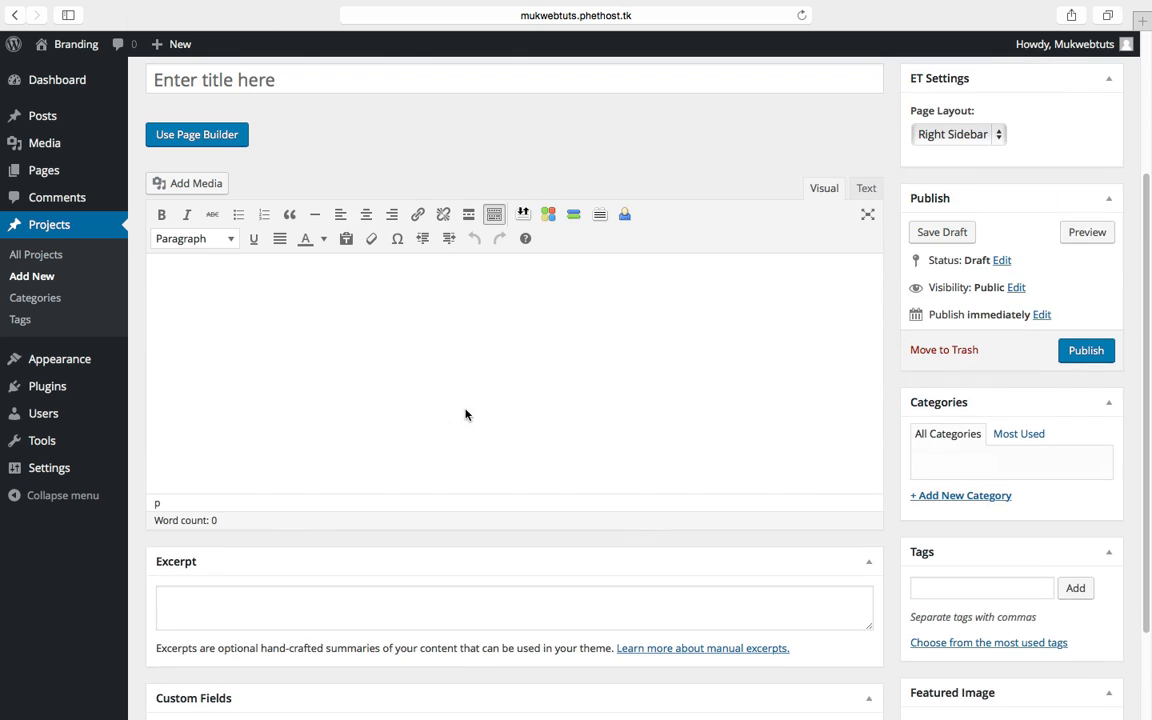
{"action": "left_click", "coordinate": [276, 162]}
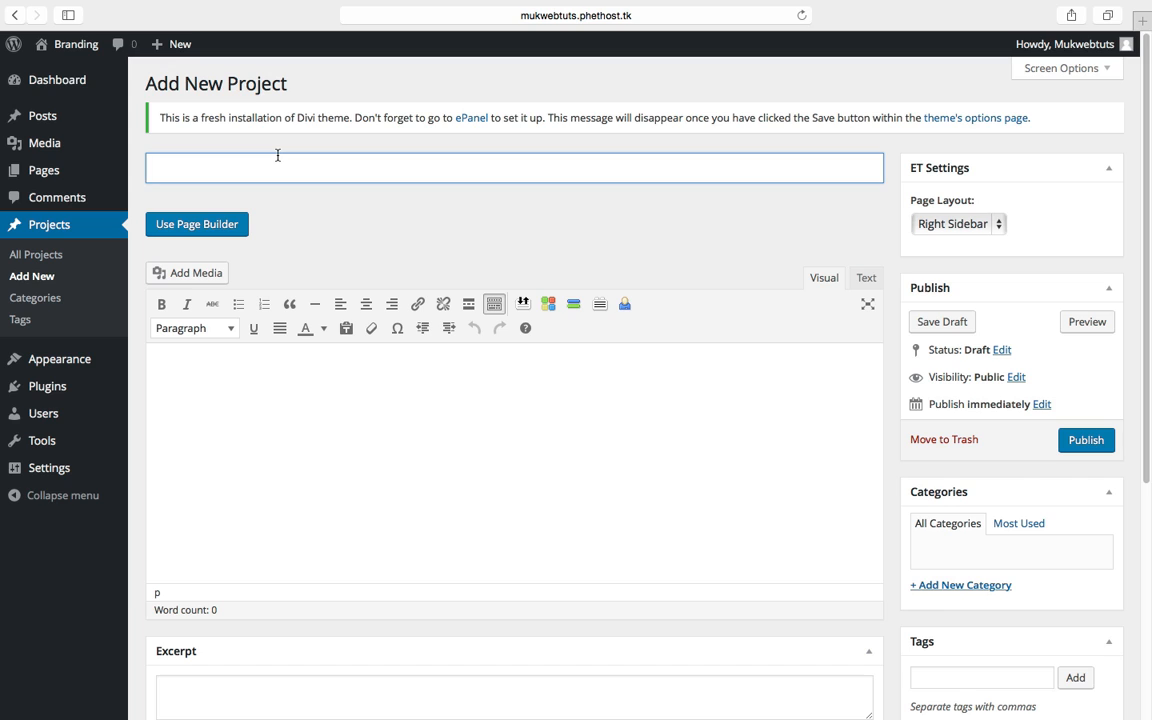
{"action": "type", "text": "Brnad"}
{"action": "key", "text": "BackSpace"}
{"action": "key", "text": "BackSpace"}
{"action": "key", "text": "BackSpace"}
{"action": "type", "text": "anding "}
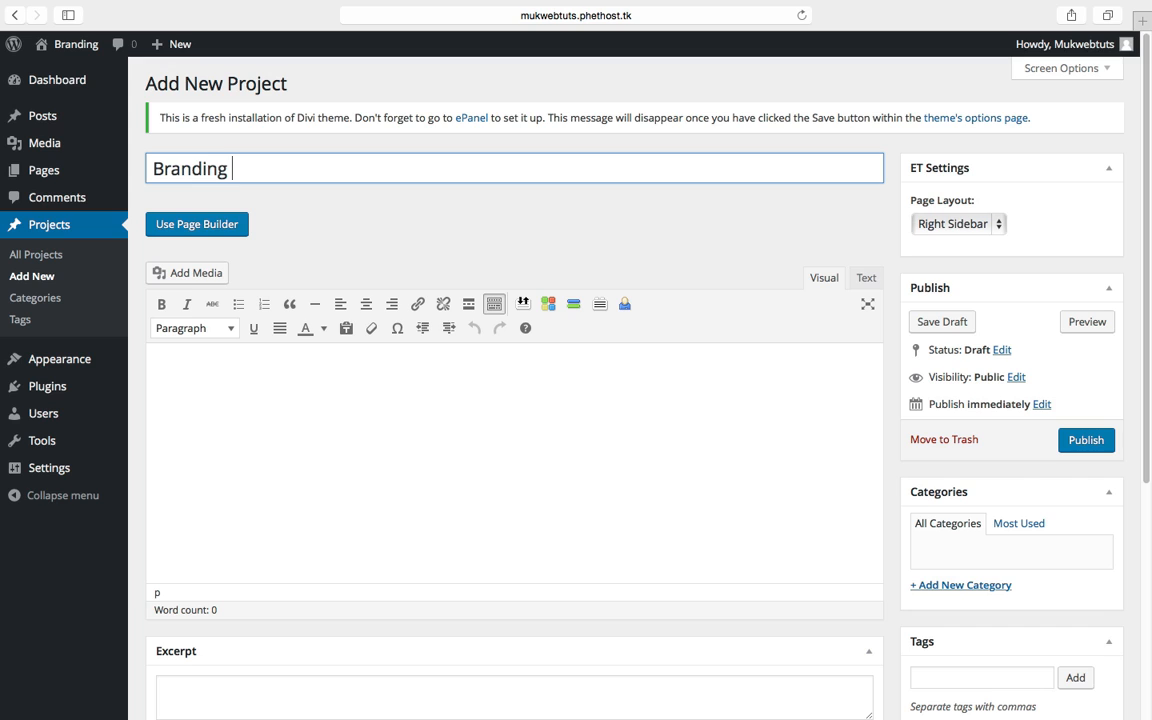
{"action": "type", "text": "Your Work"}
{"action": "key", "text": "BackSpace"}
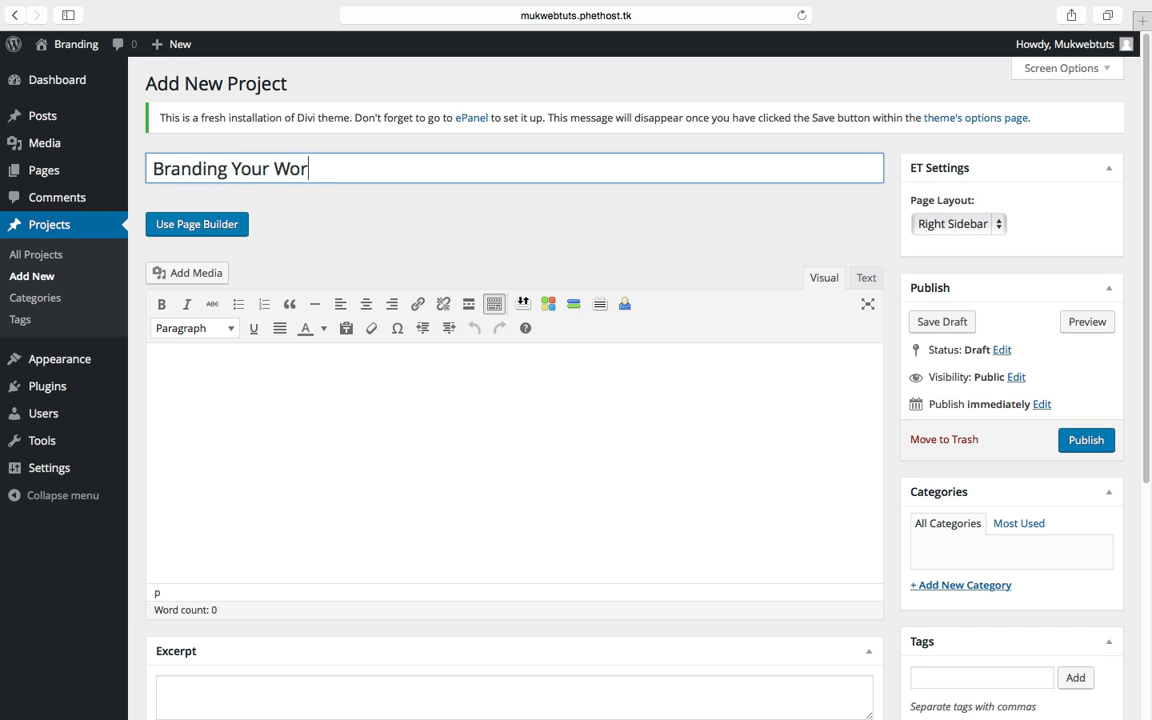
{"action": "type", "text": "ld"}
Step: Paste the lorem ipsum description into the body and publish the project
{"action": "left_click", "coordinate": [306, 464]}
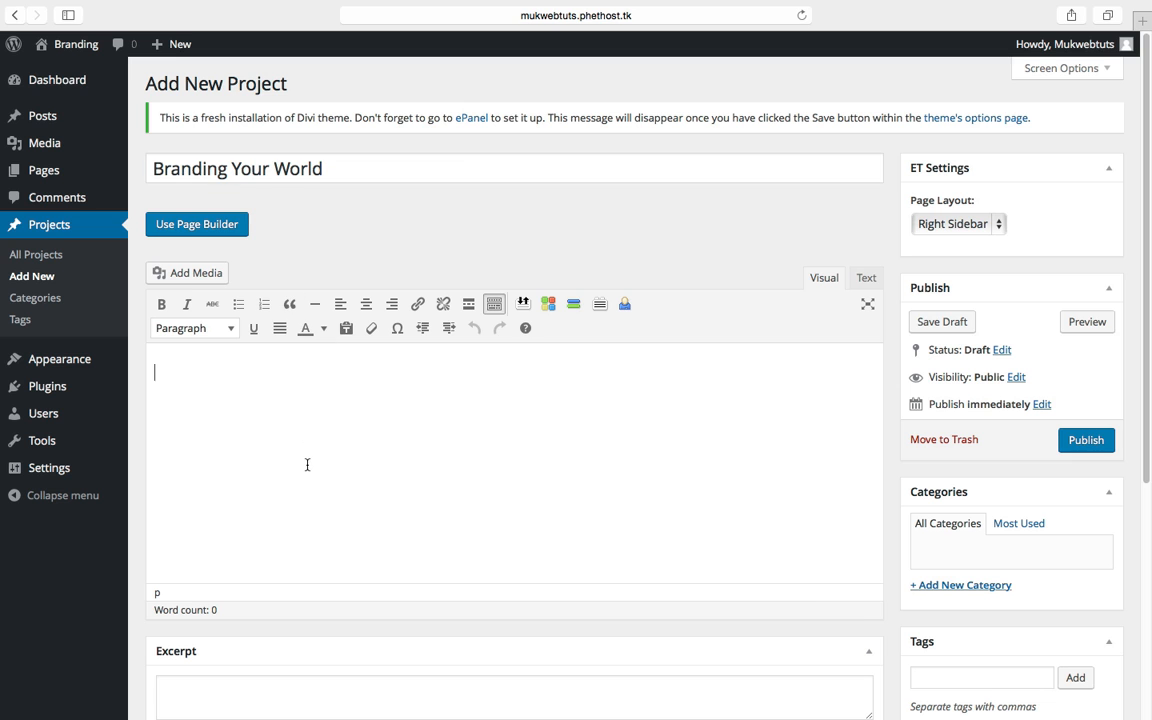
{"action": "type", "text": "Occaecati cupiditate non the provident quidem rerum facilis est et expedita distinctio quas. Lorem ipsum dolor sit amet, consectetur adipisicing elit, sed do eiusmod tempor incididunt labore dolore."}
{"action": "scroll", "coordinate": [1150, 540], "scroll_direction": "down", "scroll_amount": 4}
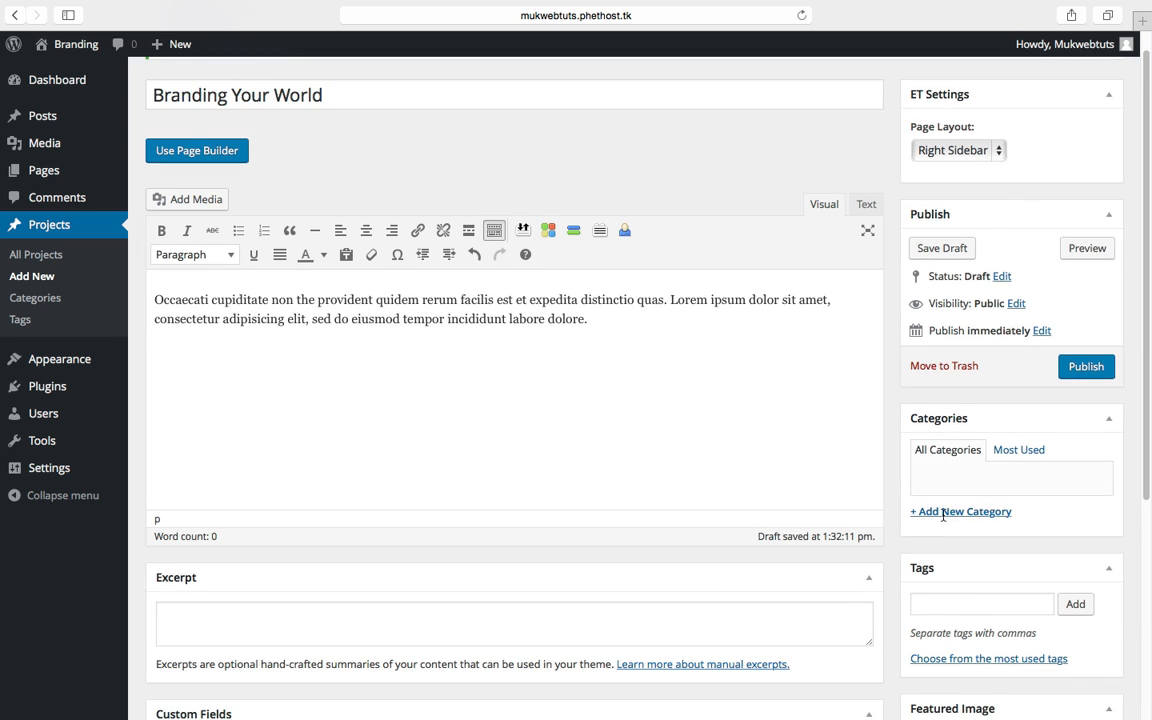
{"action": "scroll", "coordinate": [1150, 540], "scroll_direction": "down", "scroll_amount": 3}
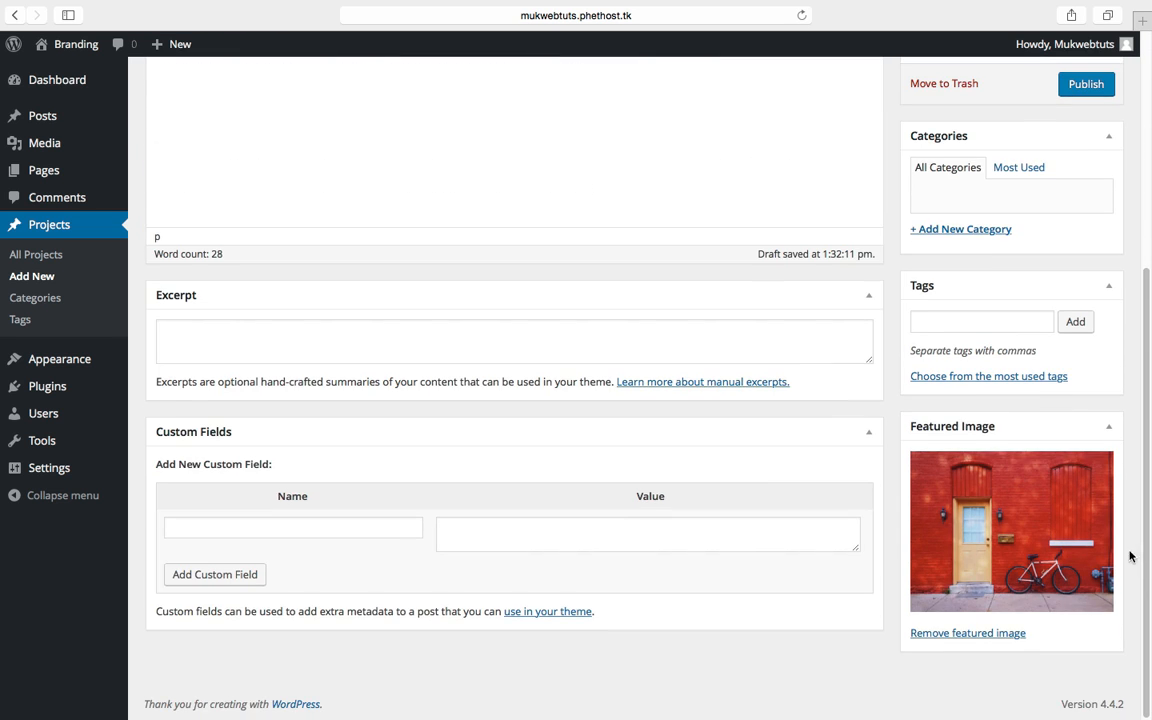
{"action": "scroll", "coordinate": [1134, 548], "scroll_direction": "up", "scroll_amount": 7}
{"action": "left_click", "coordinate": [1096, 440]}
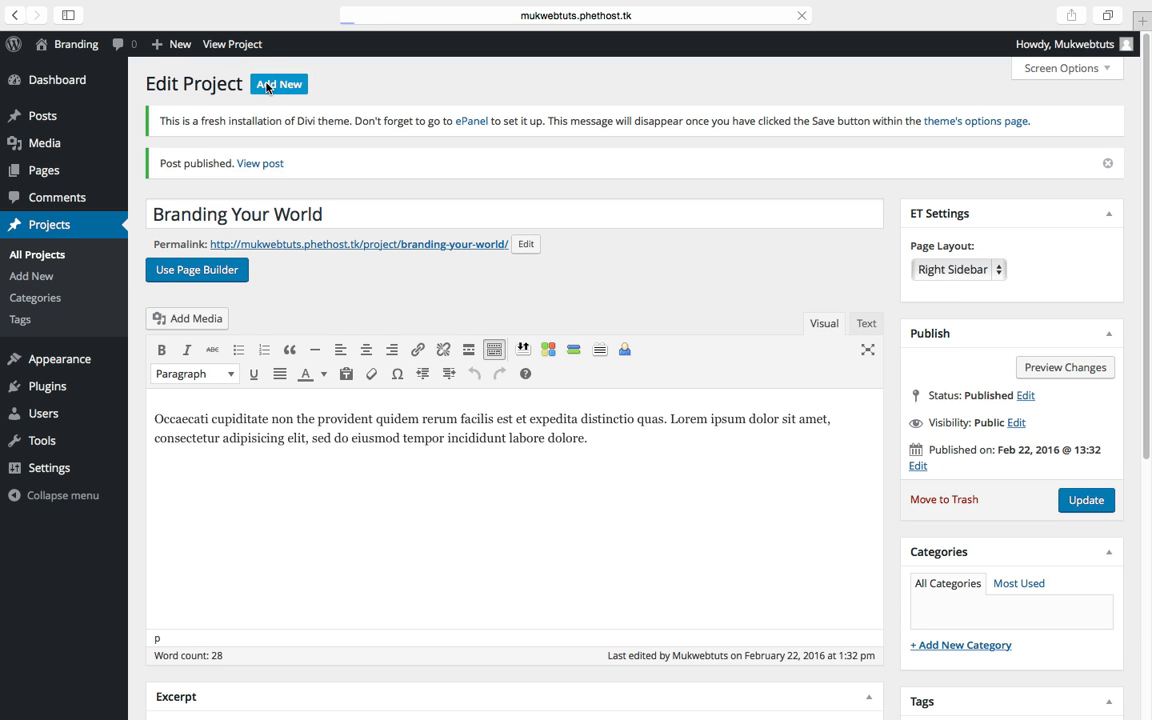
Step: Start a new project and, after a stalled page load, set the BRAND tags picture as featured image
{"action": "left_click", "coordinate": [267, 88]}
{"action": "scroll", "coordinate": [479, 290], "scroll_direction": "down", "scroll_amount": 4}
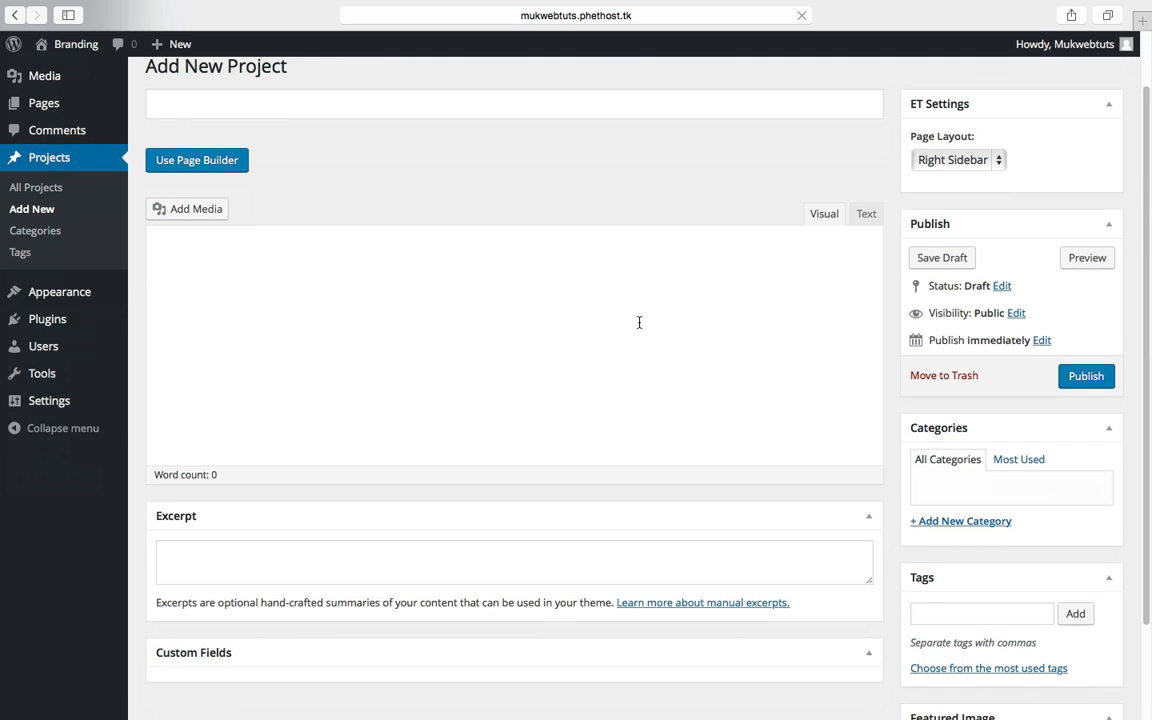
{"action": "left_click", "coordinate": [930, 635]}
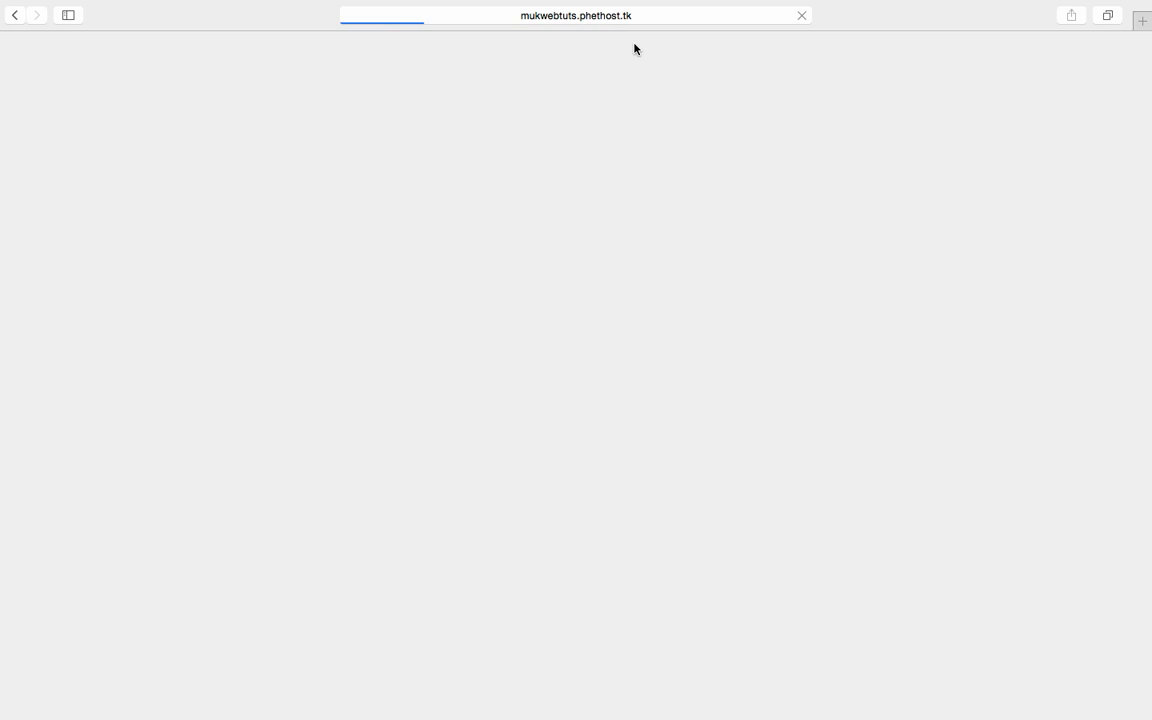
{"action": "left_click", "coordinate": [648, 15]}
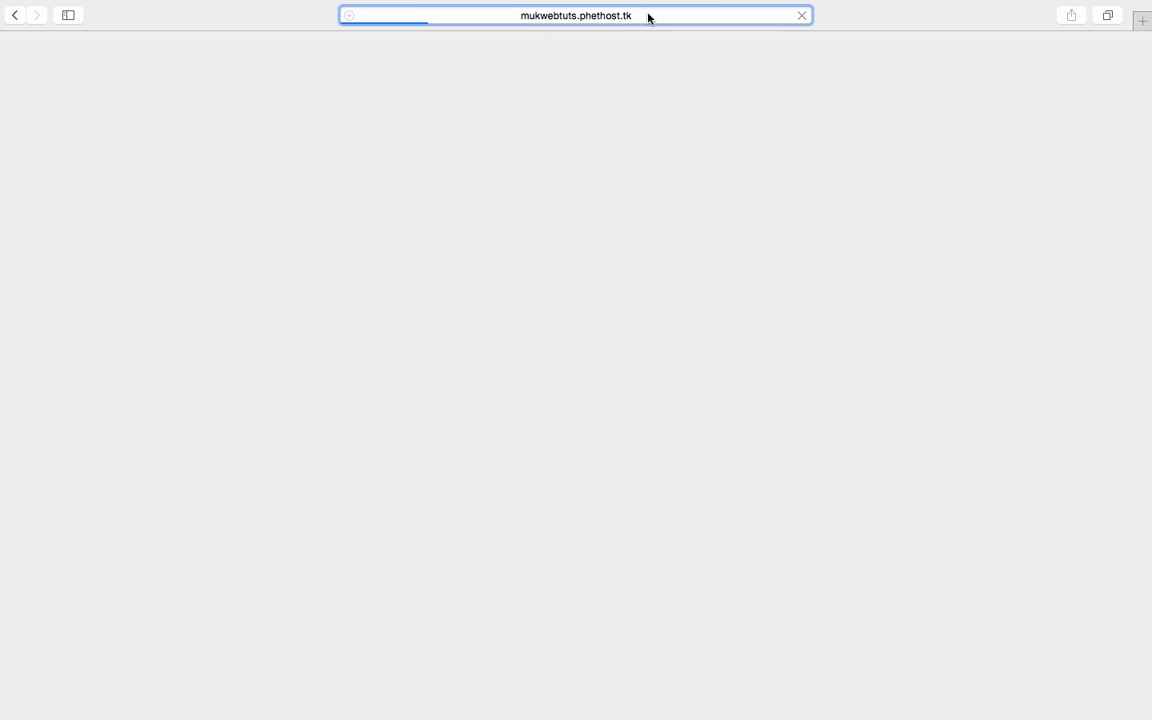
{"action": "left_click", "coordinate": [859, 134]}
{"action": "left_click", "coordinate": [12, 16]}
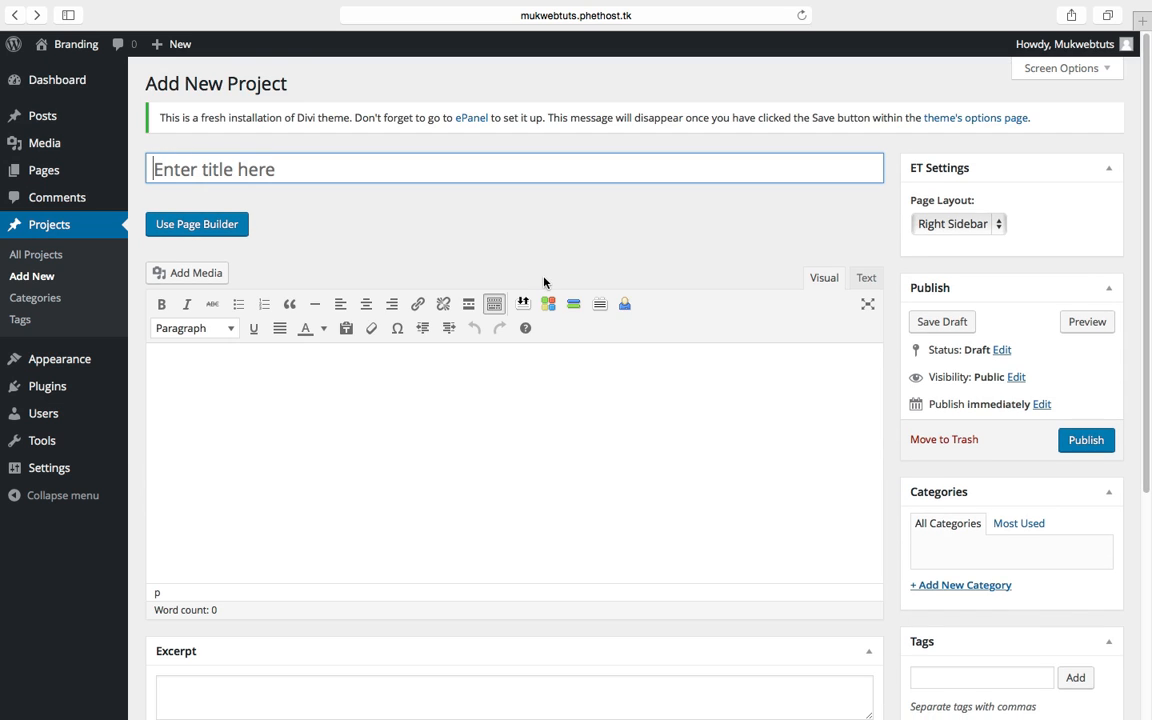
{"action": "scroll", "coordinate": [562, 293], "scroll_direction": "down", "scroll_amount": 5}
{"action": "left_click", "coordinate": [920, 550]}
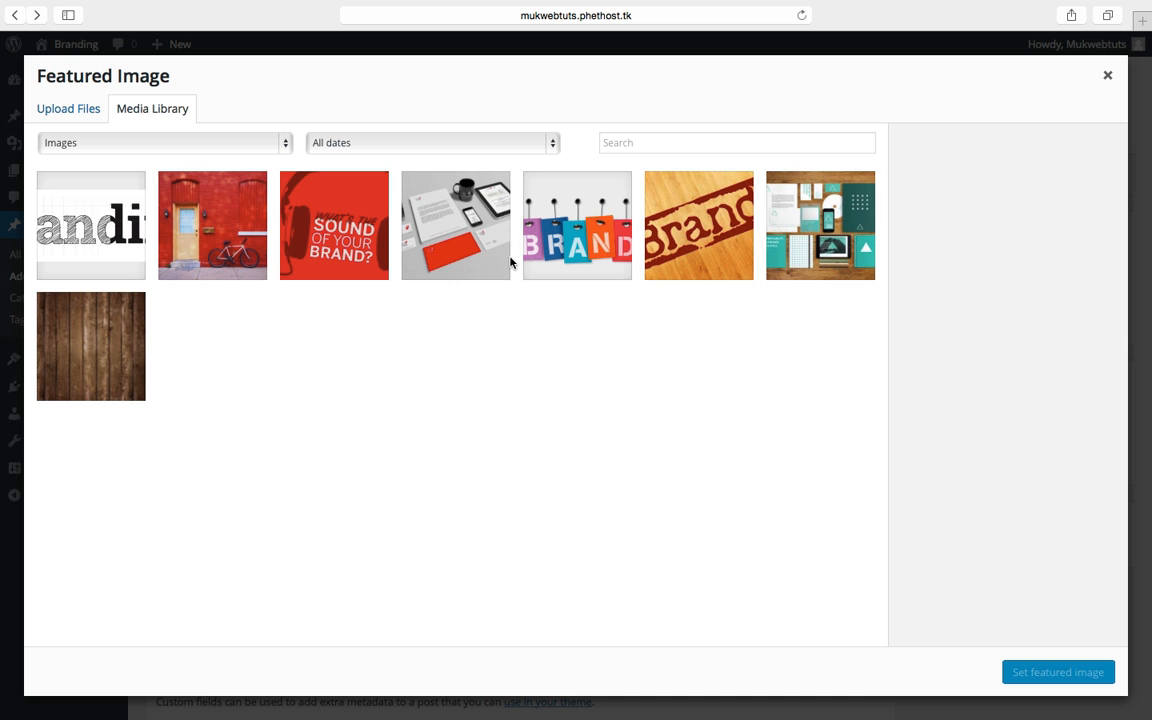
{"action": "left_click", "coordinate": [590, 233]}
{"action": "left_click", "coordinate": [1056, 672]}
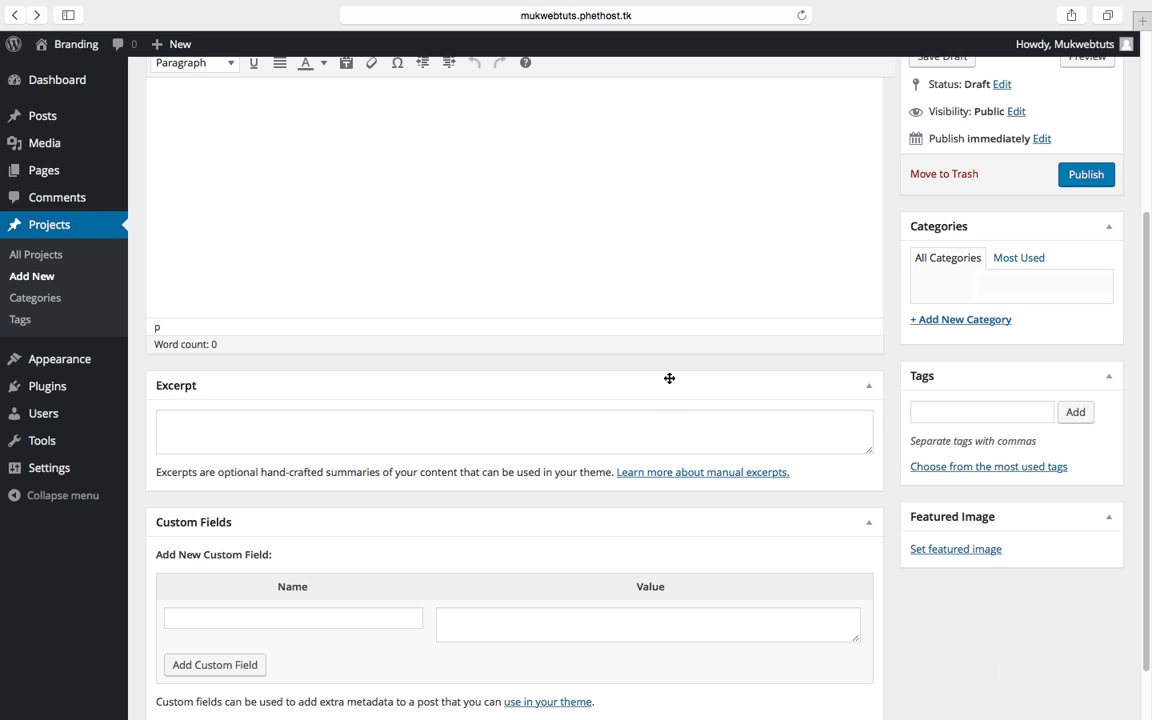
Step: Title the project 'Colourful Brand'
{"action": "scroll", "coordinate": [811, 512], "scroll_direction": "up", "scroll_amount": 5}
{"action": "left_click", "coordinate": [293, 165]}
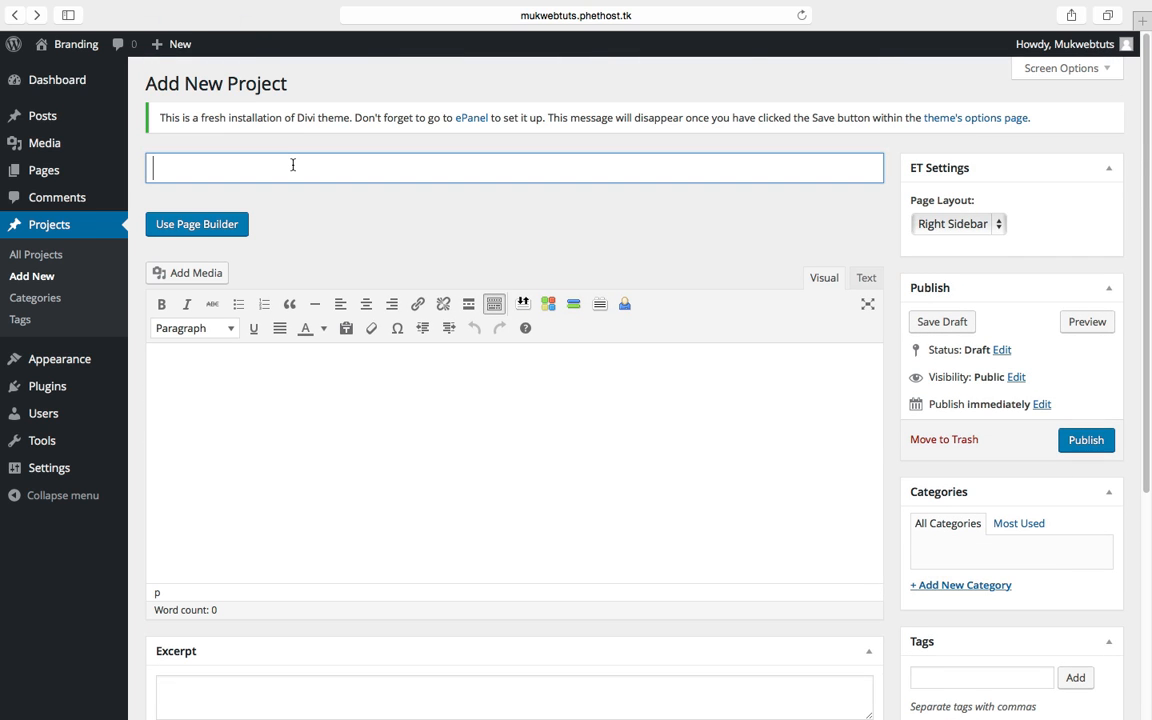
{"action": "type", "text": "Colour"}
{"action": "key", "text": "BackSpace"}
{"action": "type", "text": "ful"}
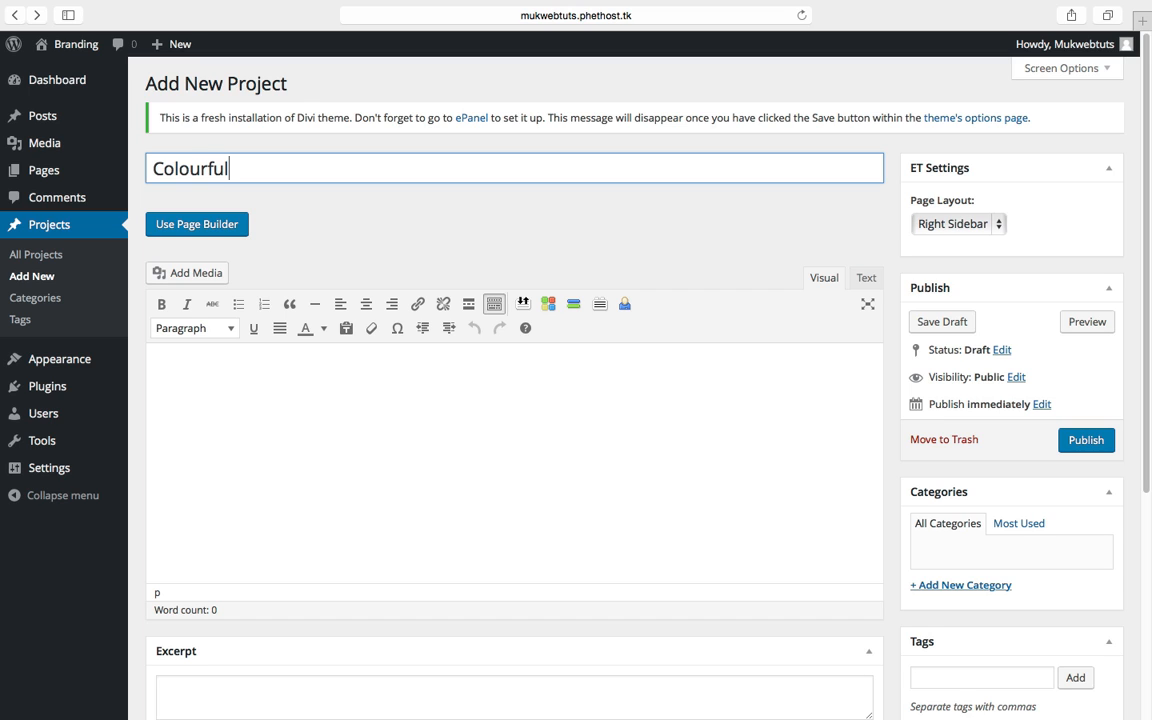
{"action": "type", "text": " Brand"}
Step: Paste the lorem ipsum description into the body and publish the project
{"action": "left_click", "coordinate": [275, 433]}
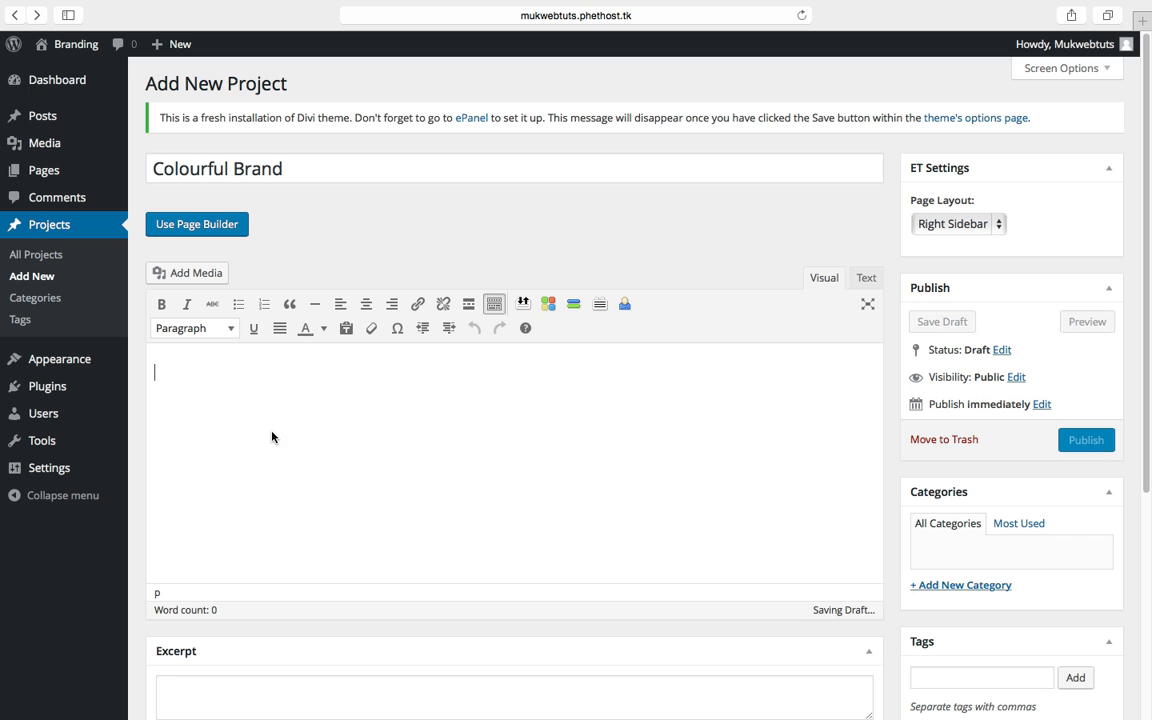
{"action": "type", "text": "Occaecati cupiditate non the provident quidem rerum facilis est et expedita distinctio quas. Lorem ipsum dolor sit amet, consectetur adipisicing elit, sed do eiusmod tempor incididunt labore dolore."}
{"action": "scroll", "coordinate": [1083, 584], "scroll_direction": "down", "scroll_amount": 3}
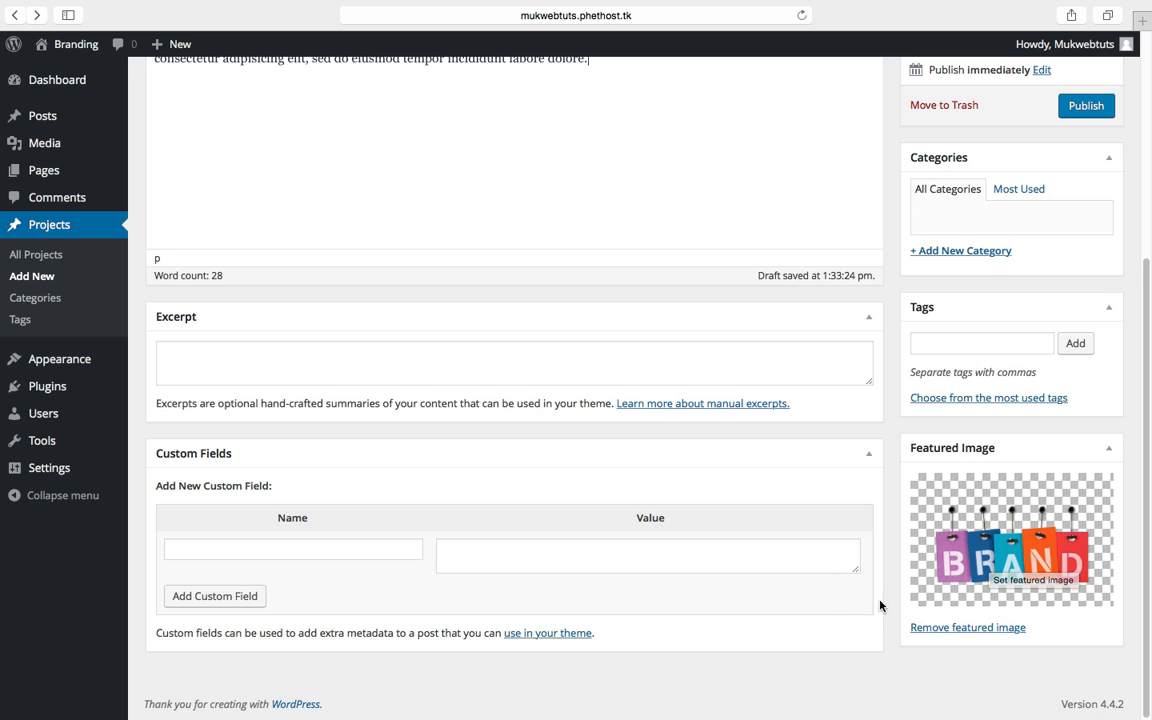
{"action": "scroll", "coordinate": [988, 632], "scroll_direction": "up", "scroll_amount": 2}
{"action": "scroll", "coordinate": [988, 632], "scroll_direction": "up", "scroll_amount": 5}
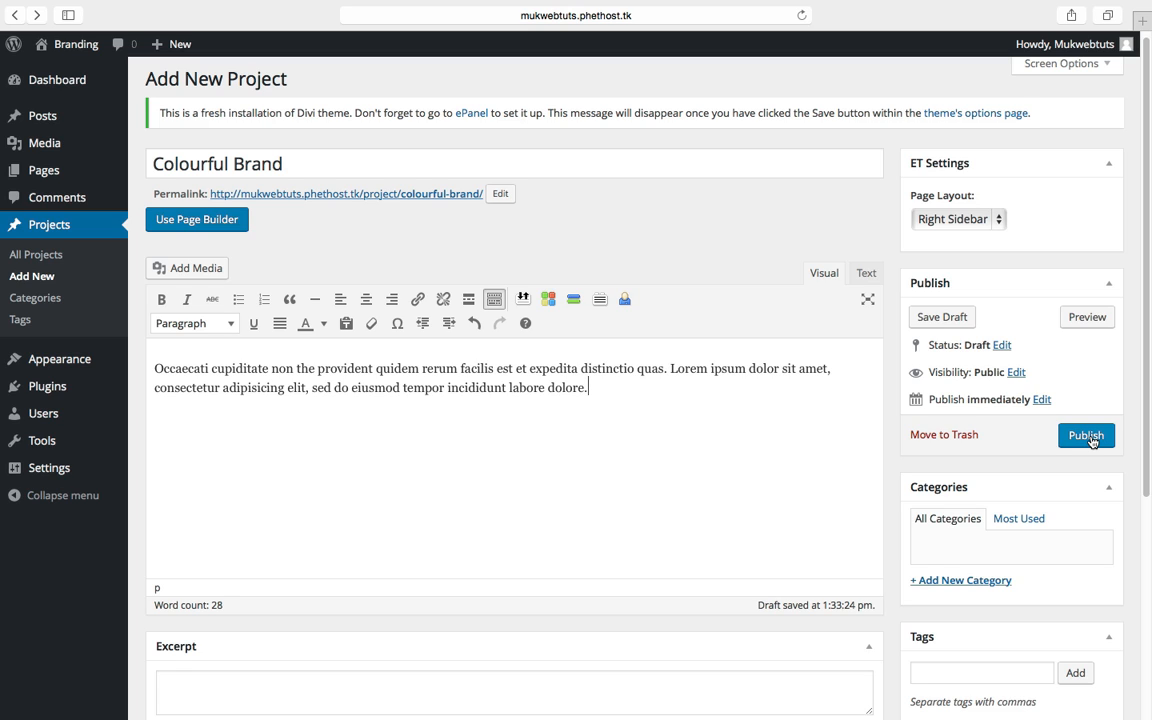
{"action": "left_click", "coordinate": [1088, 437]}
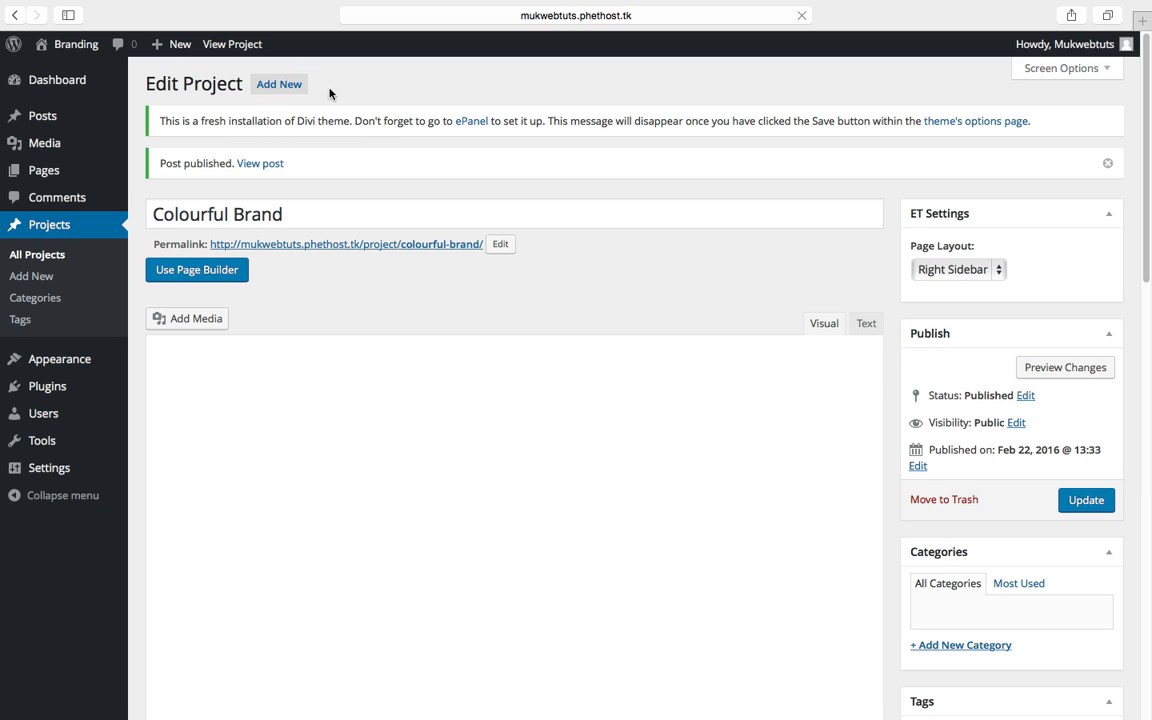
{"action": "left_click", "coordinate": [293, 87]}
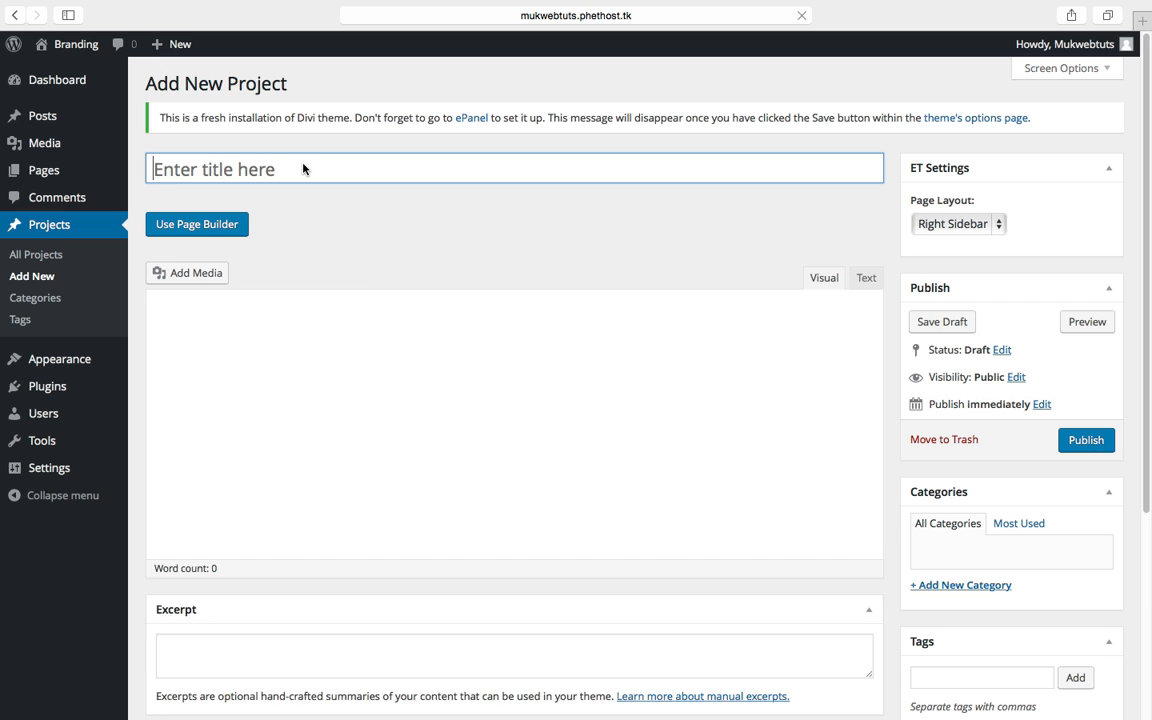
Step: Set the stationery mockup image as the project's featured image
{"action": "scroll", "coordinate": [364, 229], "scroll_direction": "up", "scroll_amount": 1}
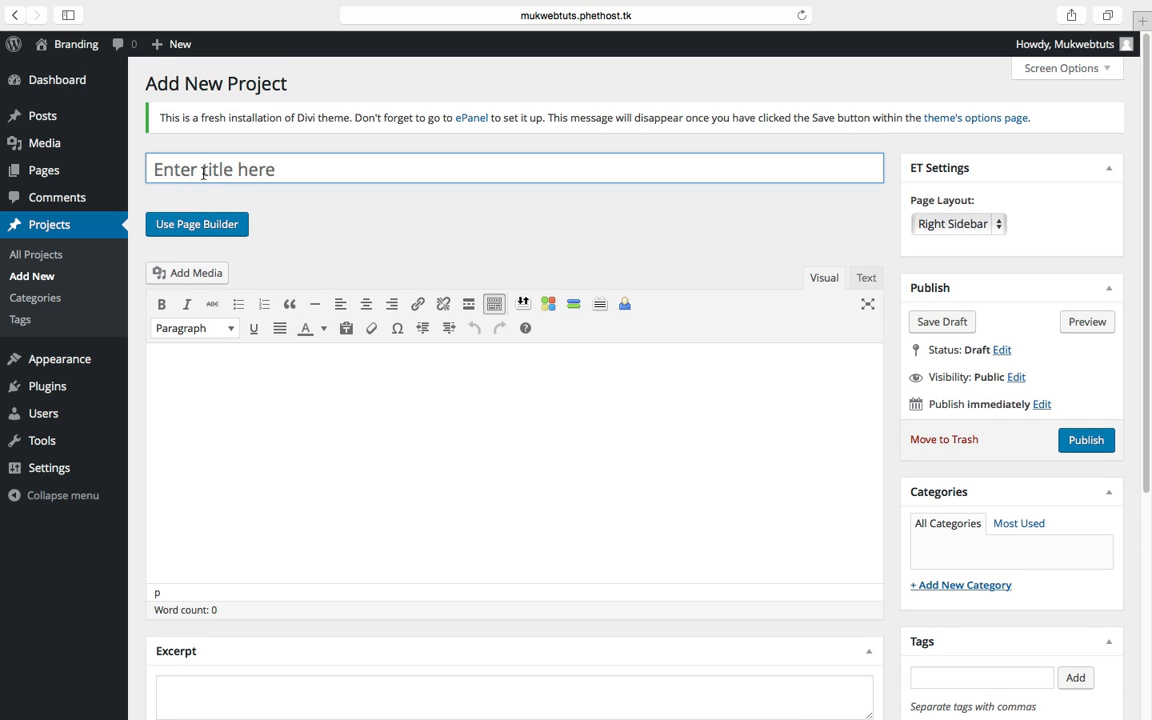
{"action": "scroll", "coordinate": [398, 296], "scroll_direction": "down", "scroll_amount": 5}
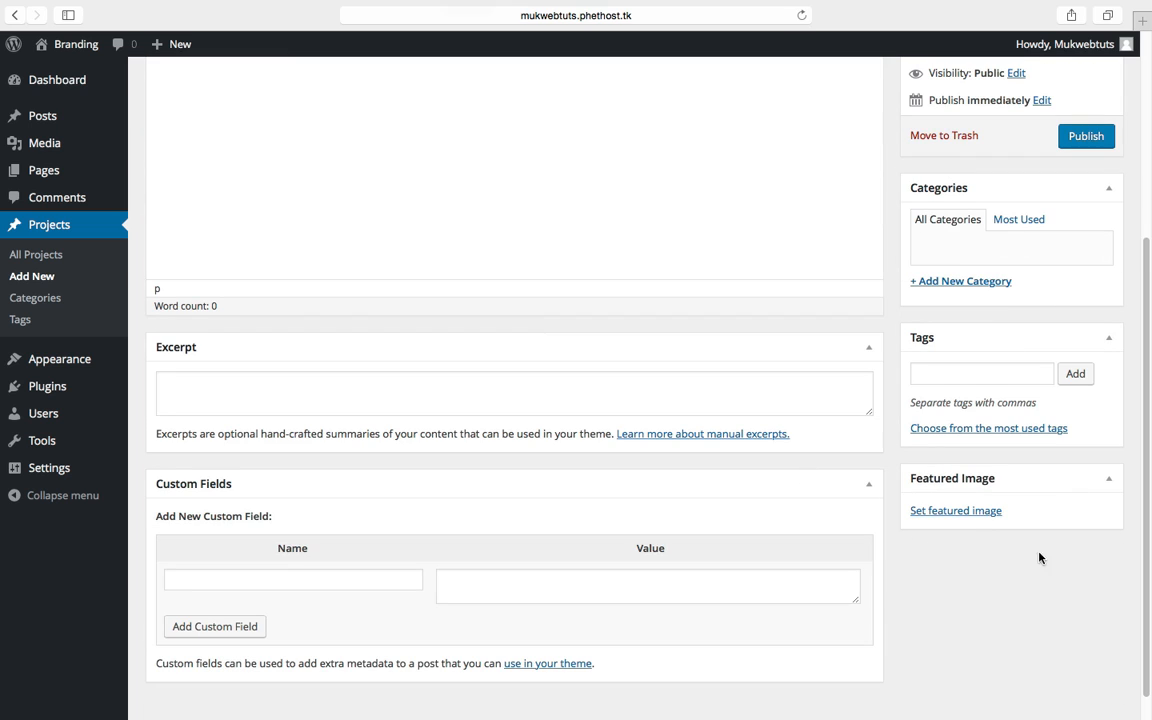
{"action": "left_click", "coordinate": [975, 512]}
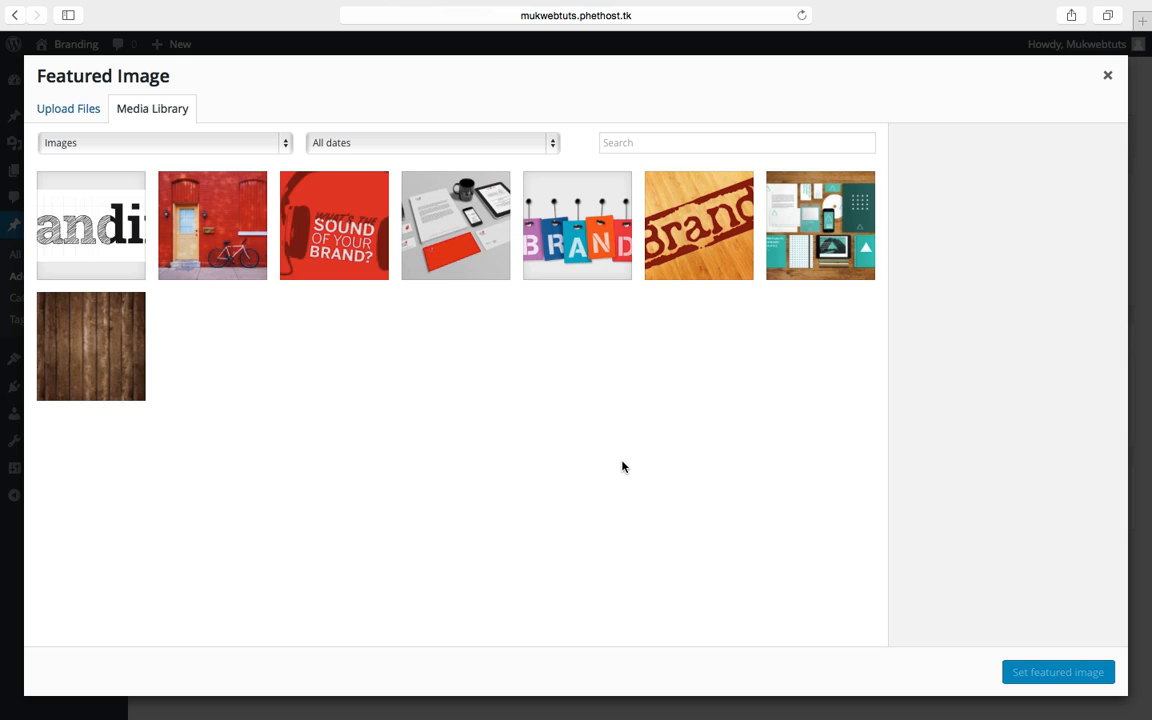
{"action": "left_click", "coordinate": [480, 231]}
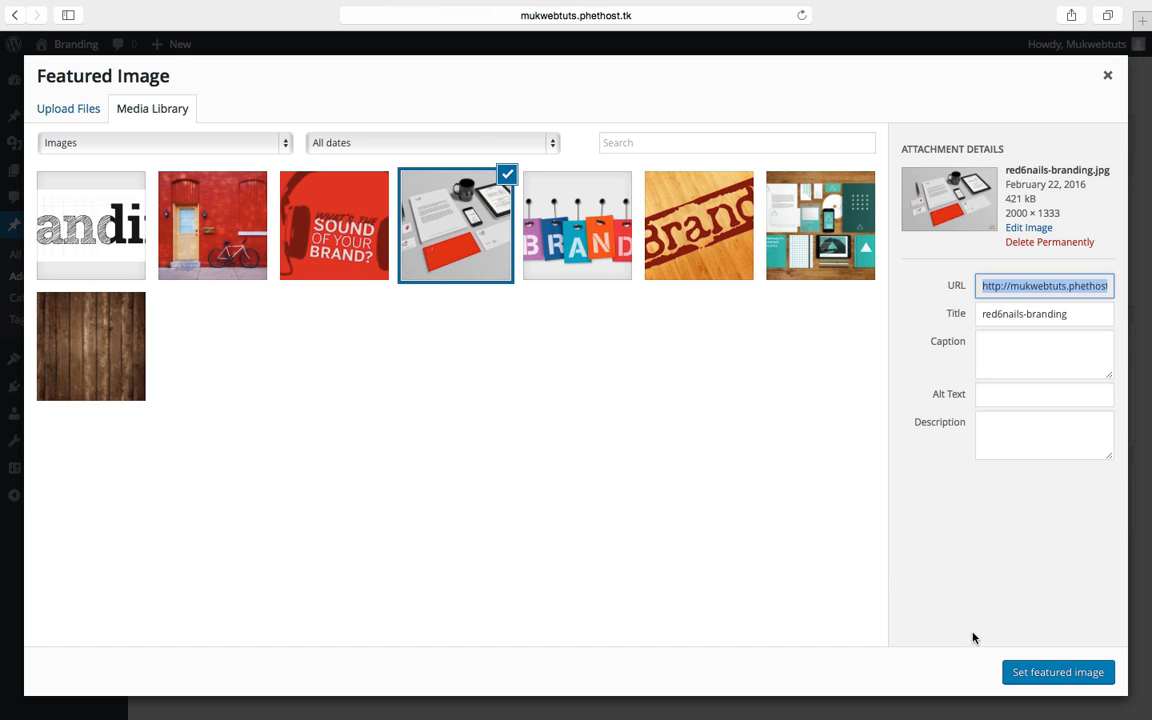
{"action": "left_click", "coordinate": [1040, 674]}
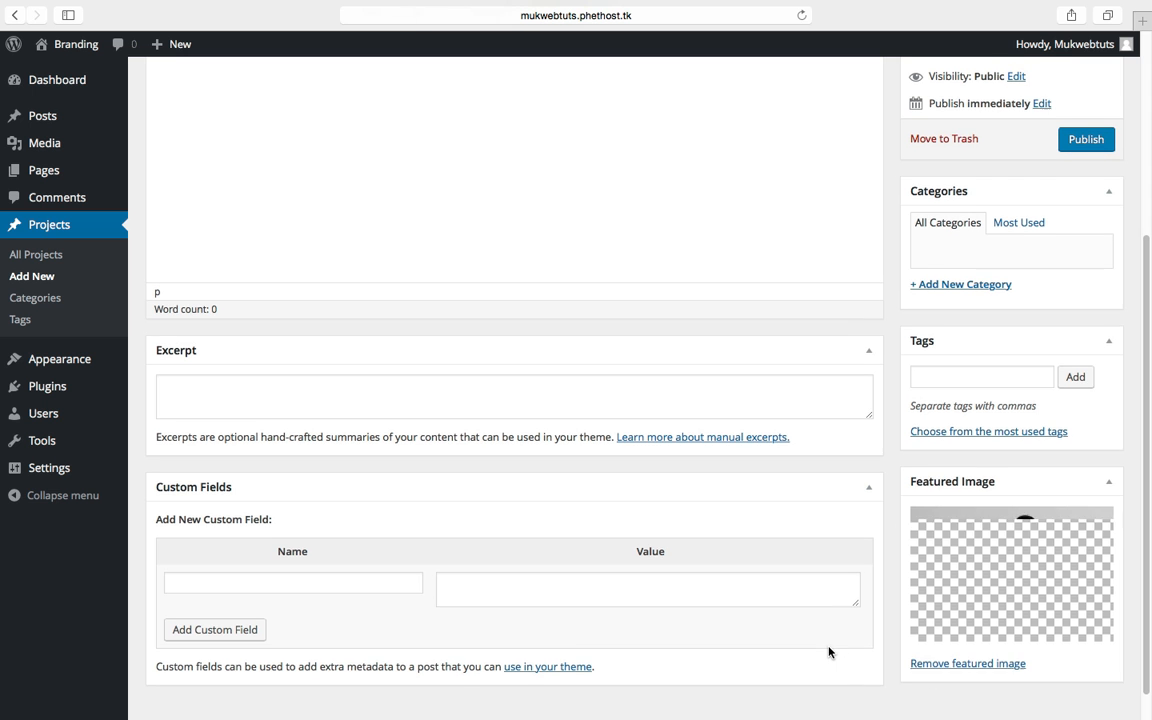
Step: Title the project 'Graphics Design'
{"action": "scroll", "coordinate": [828, 651], "scroll_direction": "up", "scroll_amount": 5}
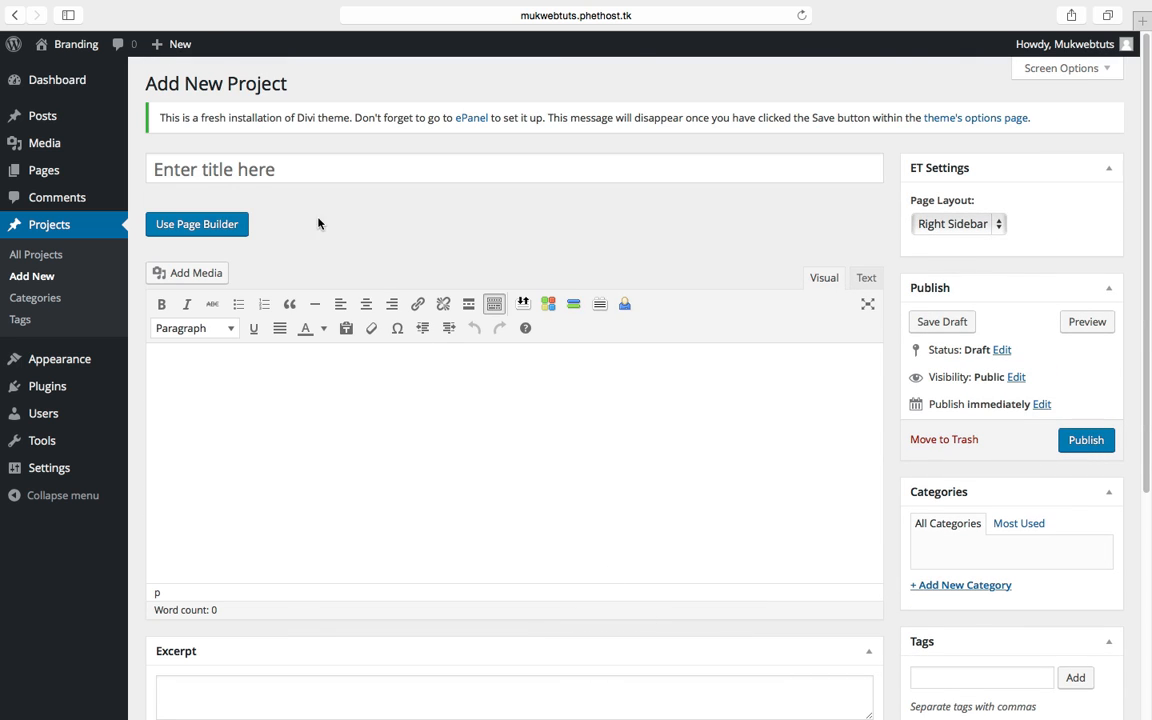
{"action": "left_click", "coordinate": [312, 161]}
{"action": "type", "text": "G"}
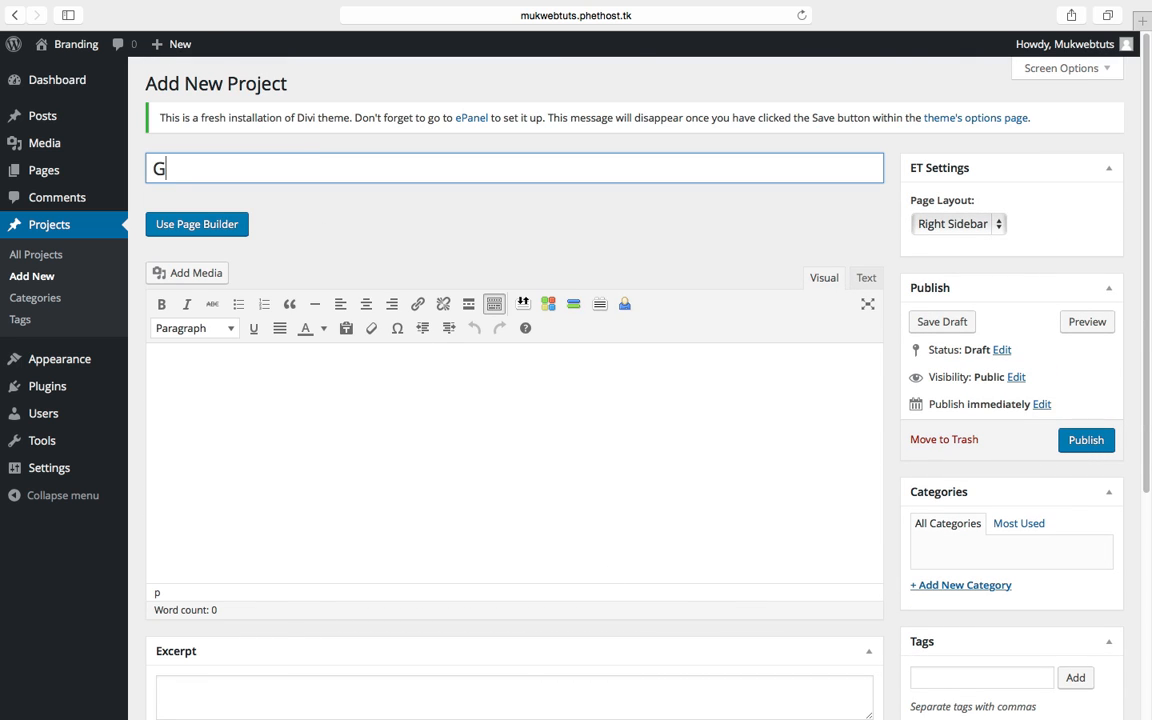
{"action": "key", "text": "BackSpace"}
{"action": "type", "text": "Graphics D"}
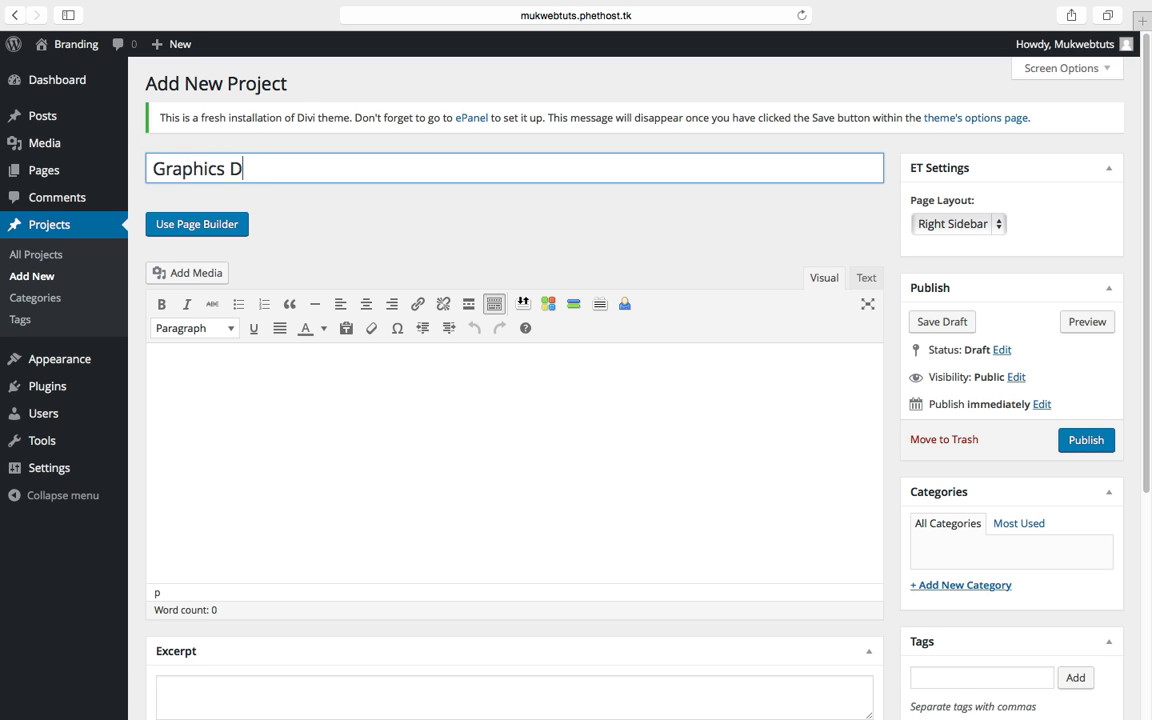
{"action": "type", "text": "esign"}
Step: Paste the lorem ipsum description into the body and publish the Graphics Design project
{"action": "left_click", "coordinate": [278, 366]}
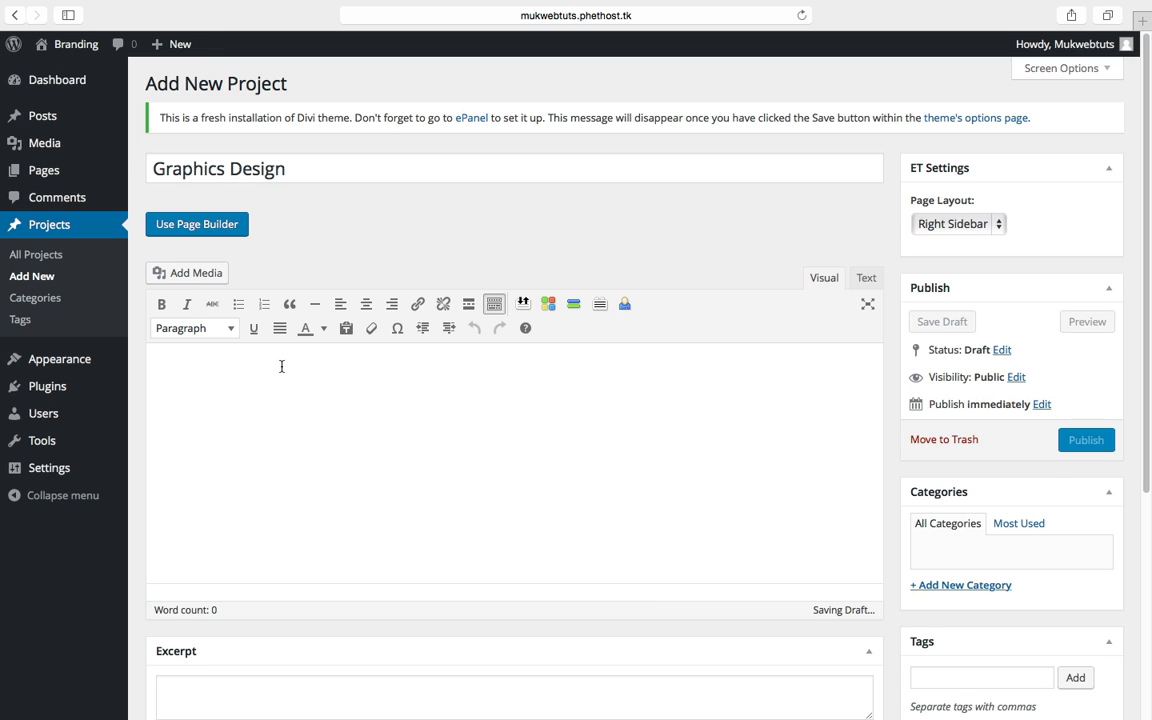
{"action": "type", "text": "Occaecati cupiditate non provident quidem rerum facilis est et expedita distincta quas. Lorem ipsum dolor sit amet, consectetur adipisicing elit, sed do eiusmod tempor incididunt labore dolore."}
{"action": "scroll", "coordinate": [453, 458], "scroll_direction": "down", "scroll_amount": 5}
{"action": "scroll", "coordinate": [963, 486], "scroll_direction": "down", "scroll_amount": 1}
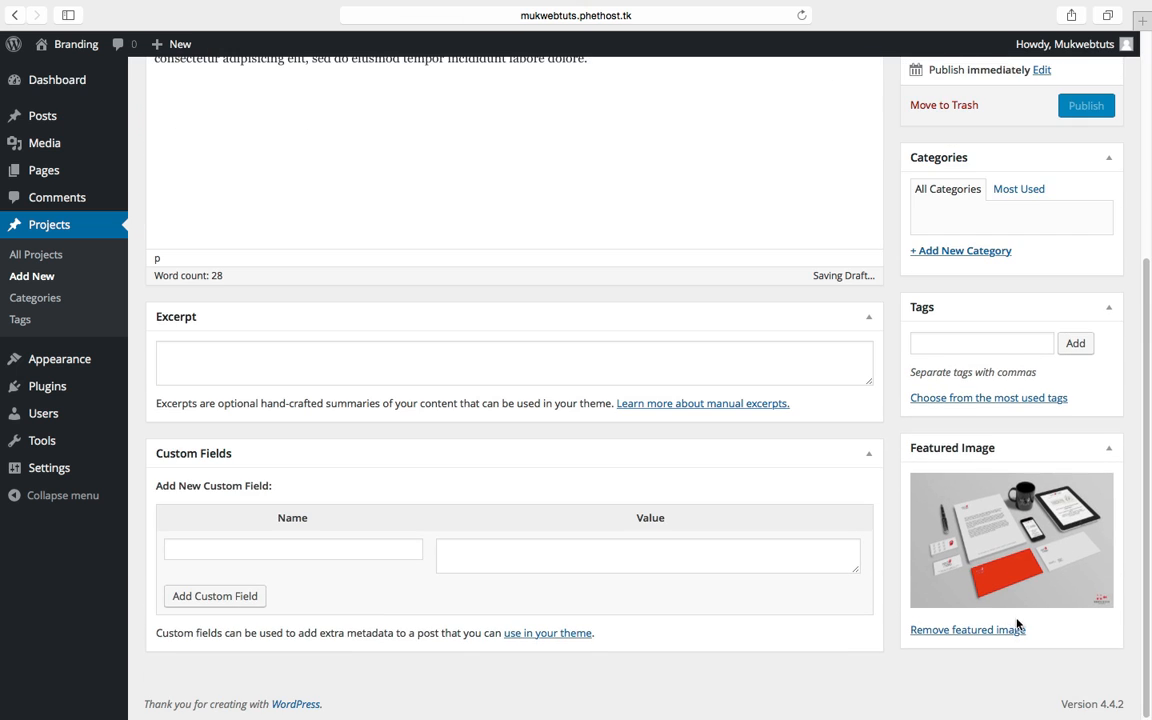
{"action": "scroll", "coordinate": [1040, 540], "scroll_direction": "up", "scroll_amount": 5}
{"action": "scroll", "coordinate": [328, 472], "scroll_direction": "up", "scroll_amount": 1}
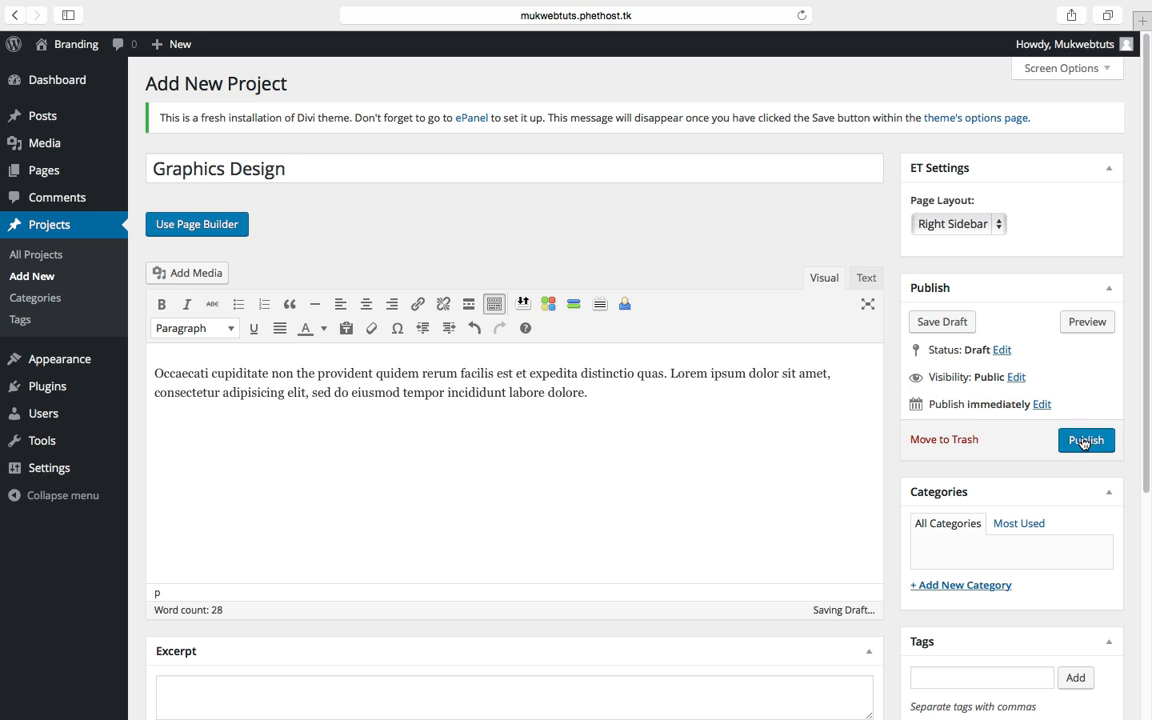
{"action": "left_click", "coordinate": [1083, 441]}
{"action": "scroll", "coordinate": [789, 470], "scroll_direction": "down", "scroll_amount": 4}
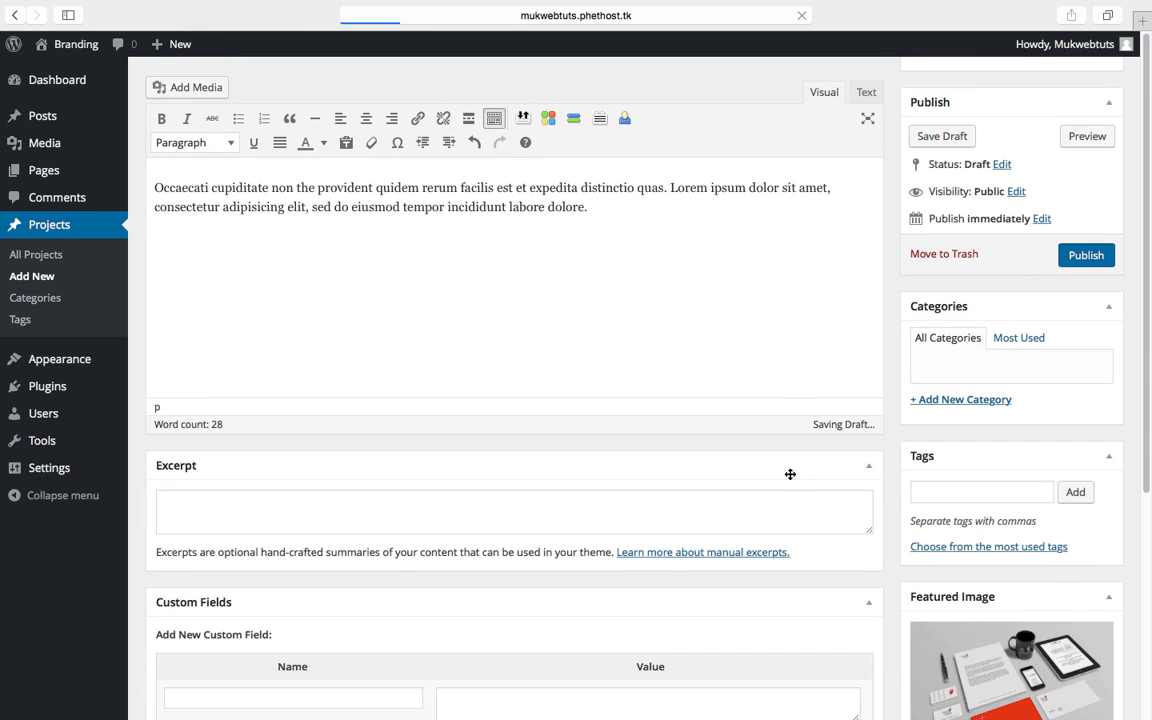
{"action": "scroll", "coordinate": [790, 474], "scroll_direction": "down", "scroll_amount": 3}
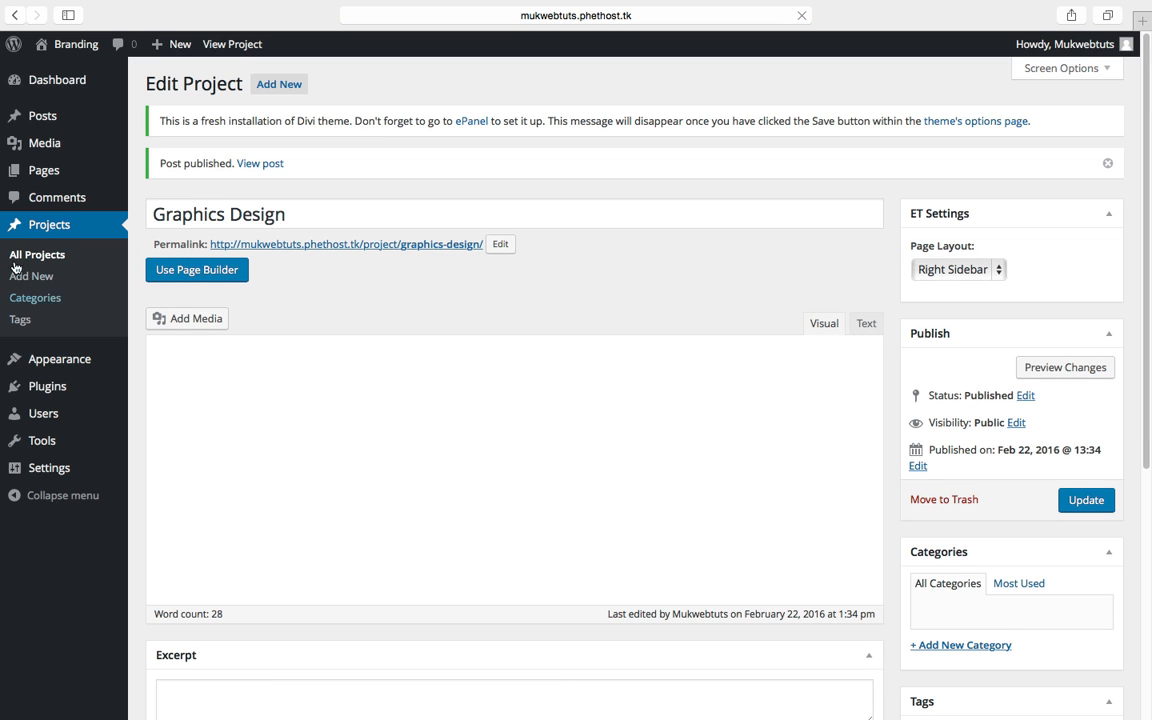
Step: Check the five published projects under All Projects, then open a blank Add New Project screen
{"action": "left_click", "coordinate": [42, 254]}
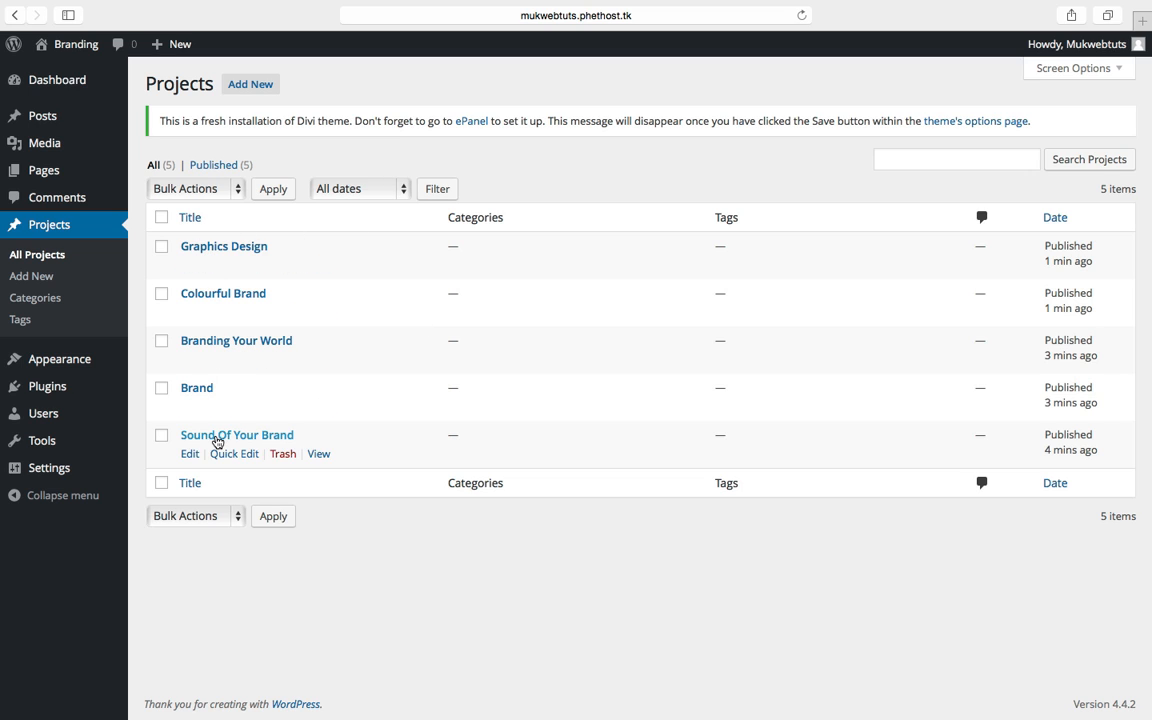
{"action": "left_click", "coordinate": [240, 92]}
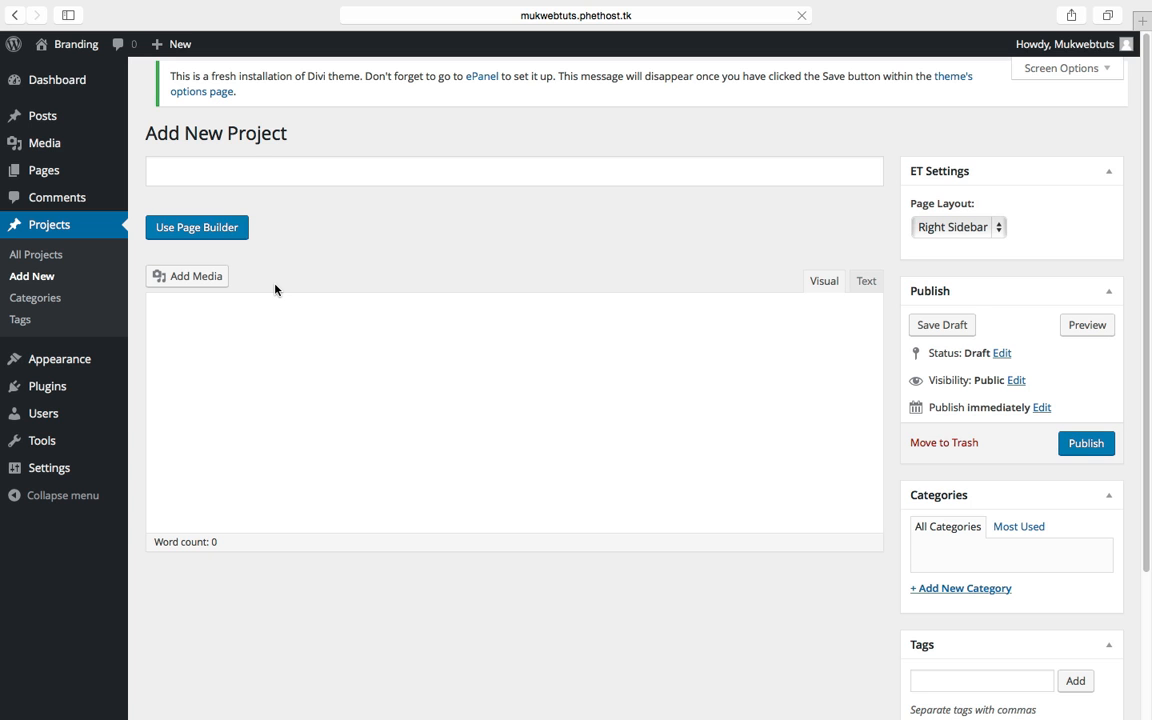
{"action": "scroll", "coordinate": [476, 375], "scroll_direction": "down", "scroll_amount": 4}
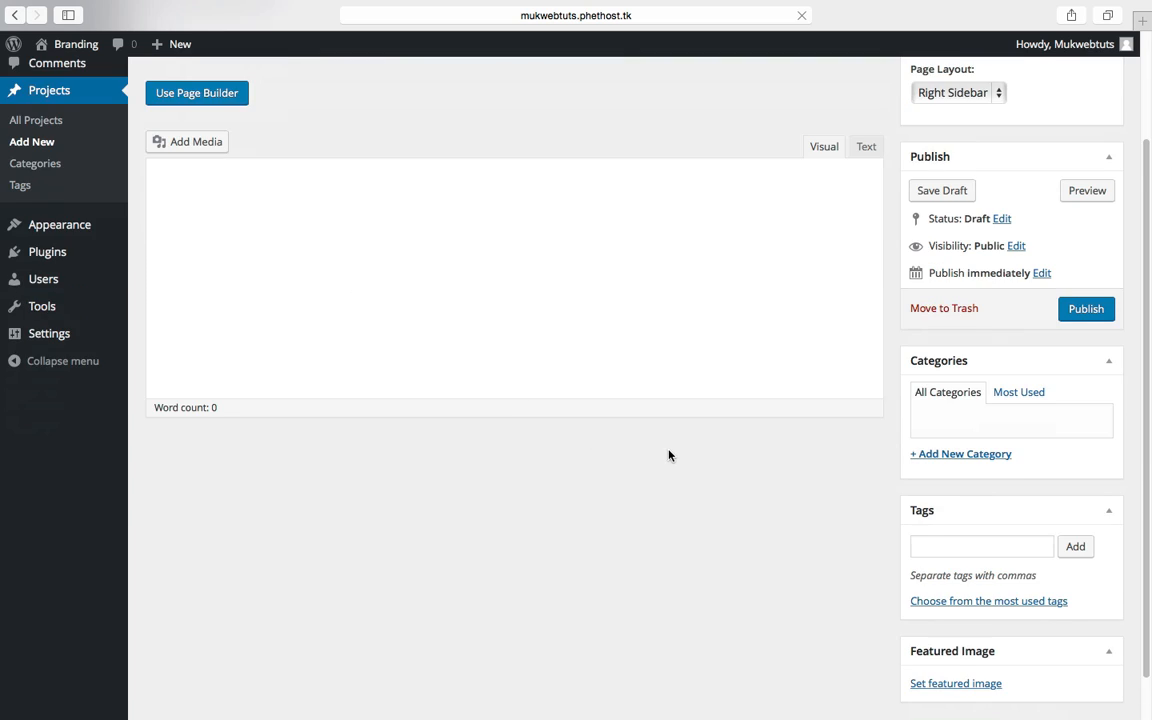
{"action": "scroll", "coordinate": [669, 456], "scroll_direction": "up", "scroll_amount": 4}
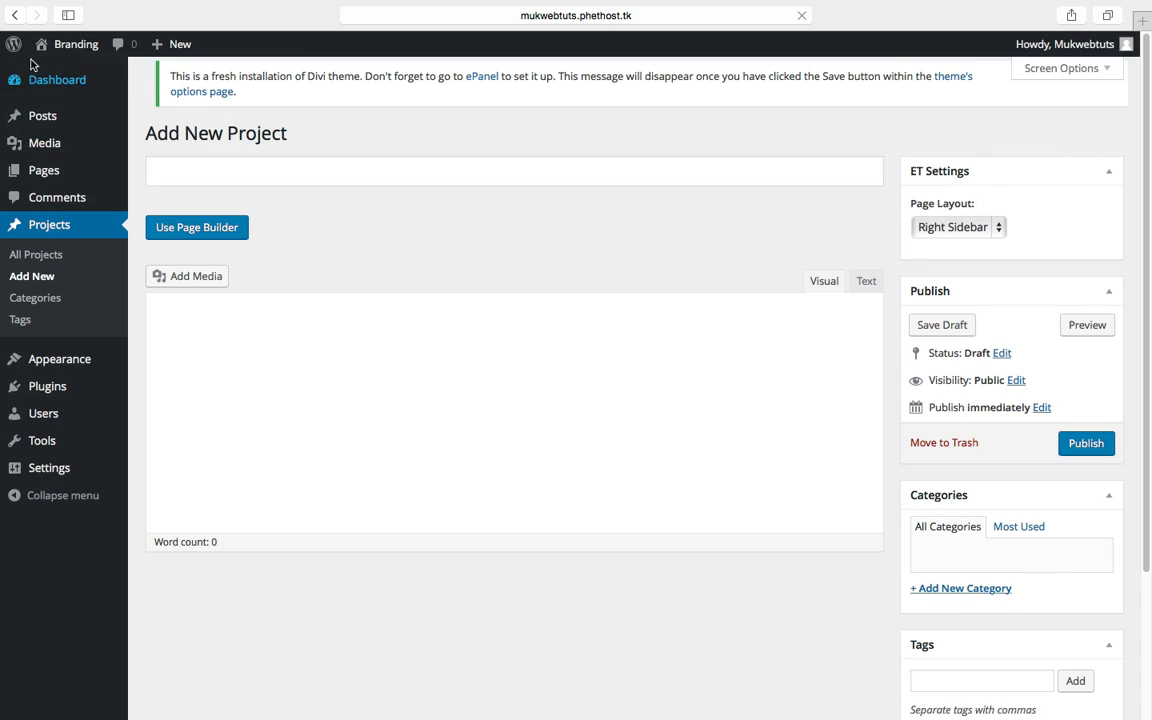
{"action": "mouse_move", "coordinate": [43, 53]}
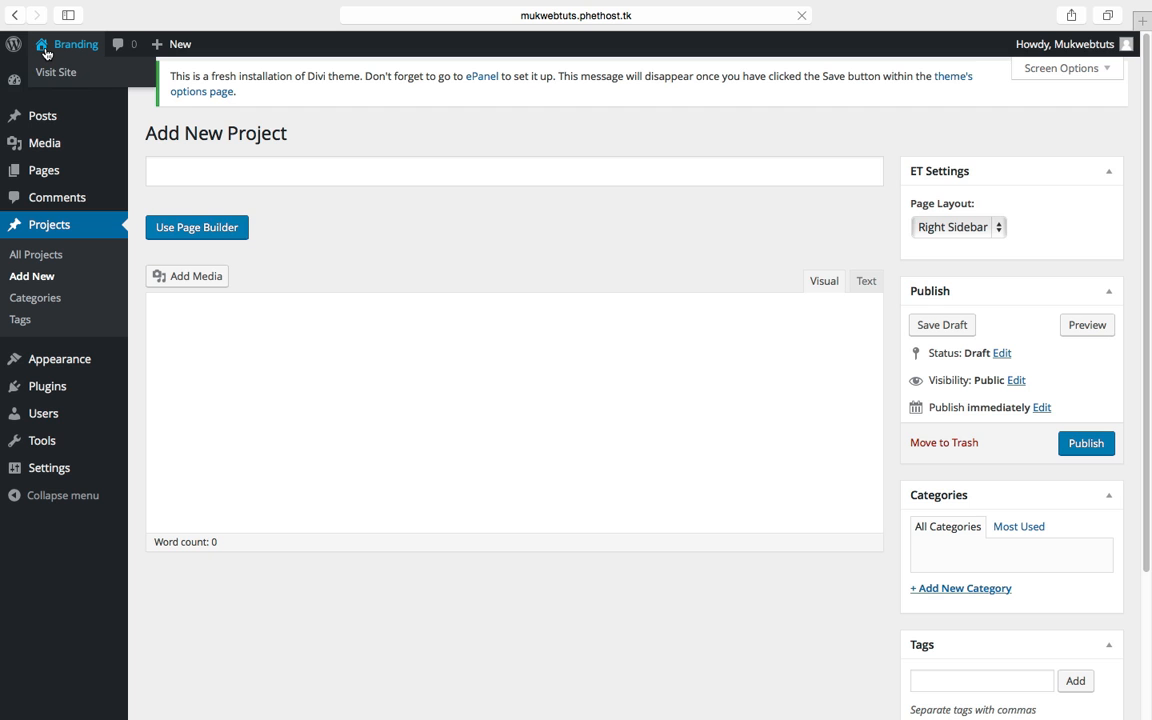
Step: Visit the live front page and scroll down to the Recent Projects row
{"action": "left_click", "coordinate": [45, 53]}
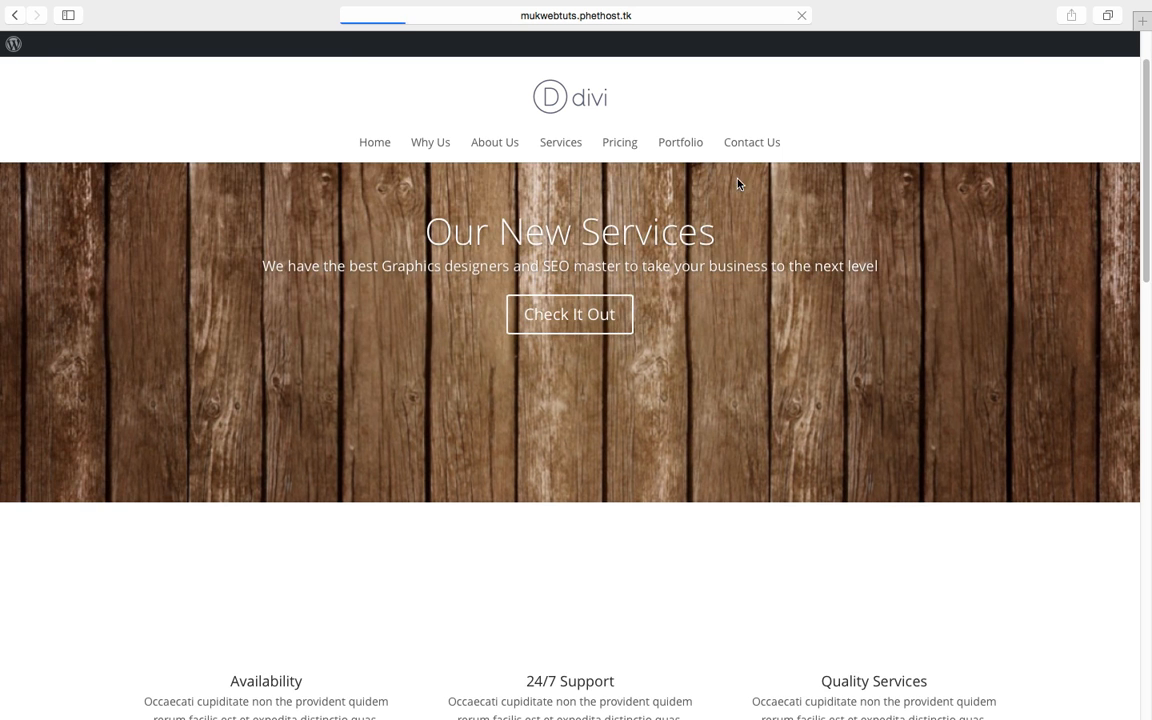
{"action": "scroll", "coordinate": [400, 187], "scroll_direction": "down", "scroll_amount": 5}
{"action": "scroll", "coordinate": [401, 187], "scroll_direction": "up", "scroll_amount": 5}
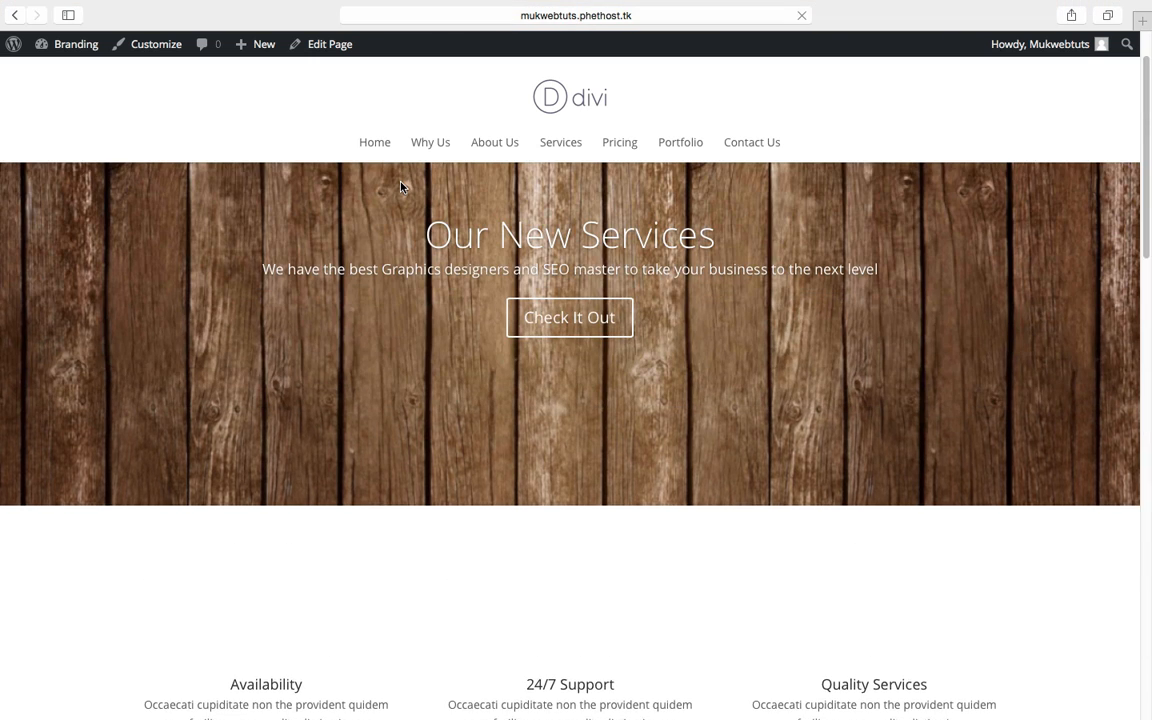
{"action": "scroll", "coordinate": [405, 158], "scroll_direction": "down", "scroll_amount": 8}
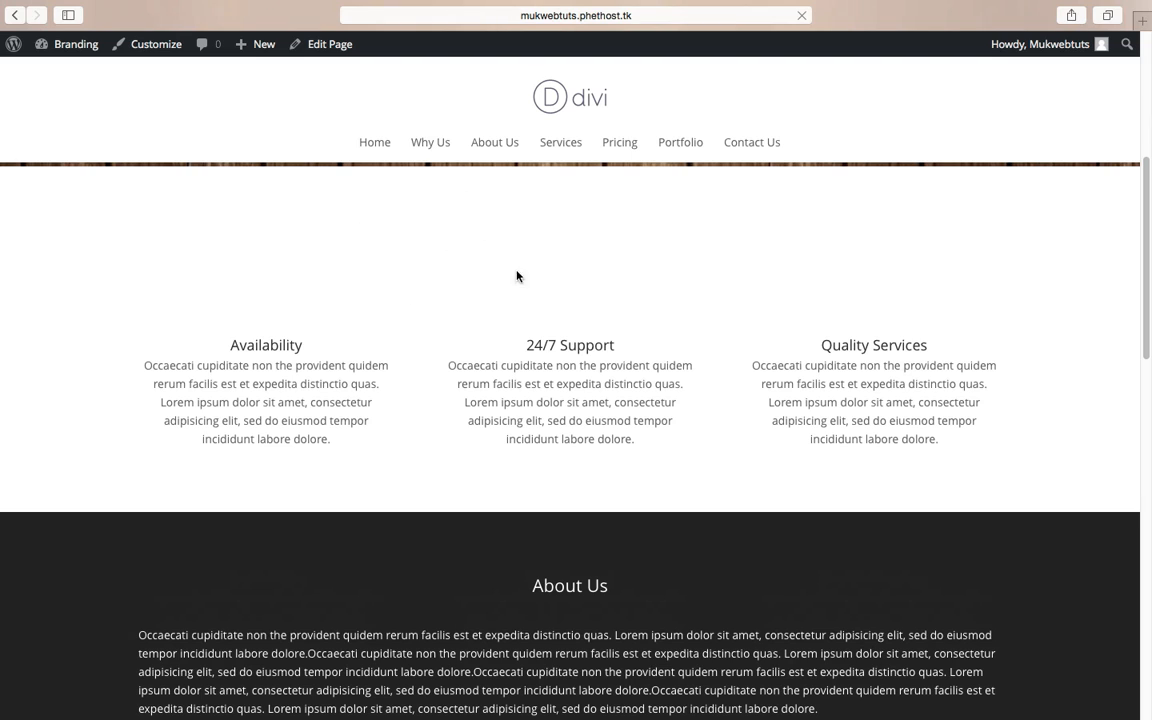
{"action": "scroll", "coordinate": [496, 242], "scroll_direction": "down", "scroll_amount": 5}
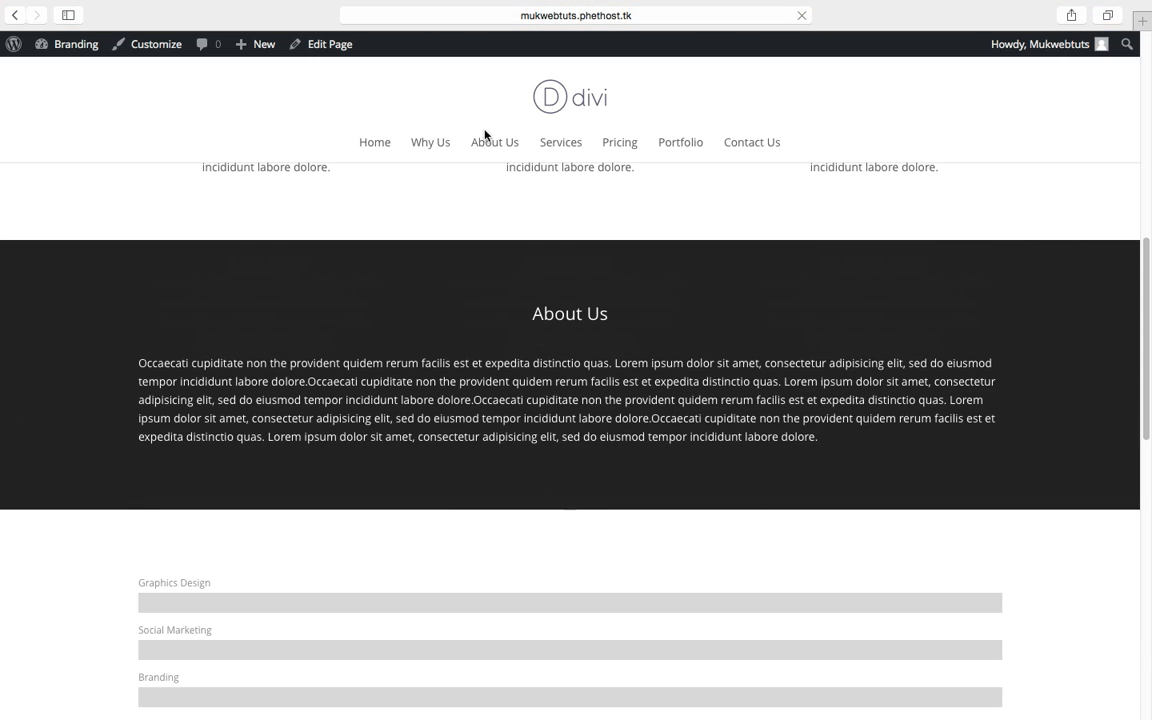
{"action": "scroll", "coordinate": [580, 244], "scroll_direction": "down", "scroll_amount": 4}
{"action": "scroll", "coordinate": [520, 350], "scroll_direction": "down", "scroll_amount": 1}
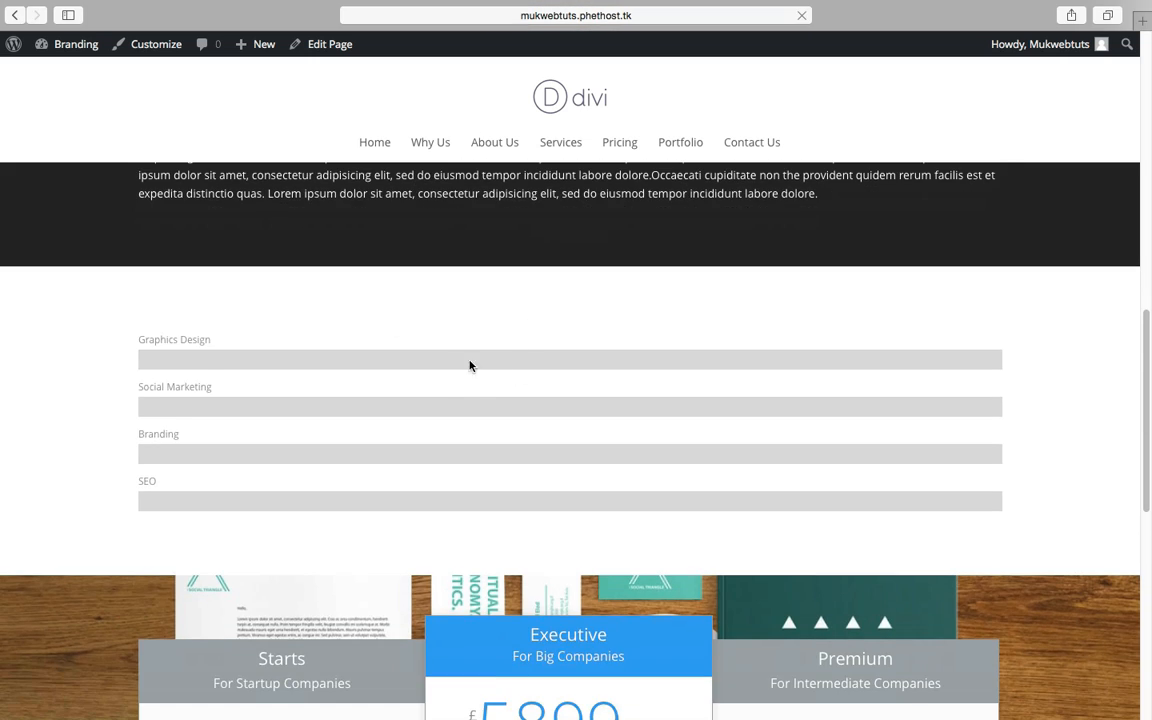
{"action": "scroll", "coordinate": [465, 395], "scroll_direction": "down", "scroll_amount": 2}
{"action": "scroll", "coordinate": [472, 350], "scroll_direction": "down", "scroll_amount": 6}
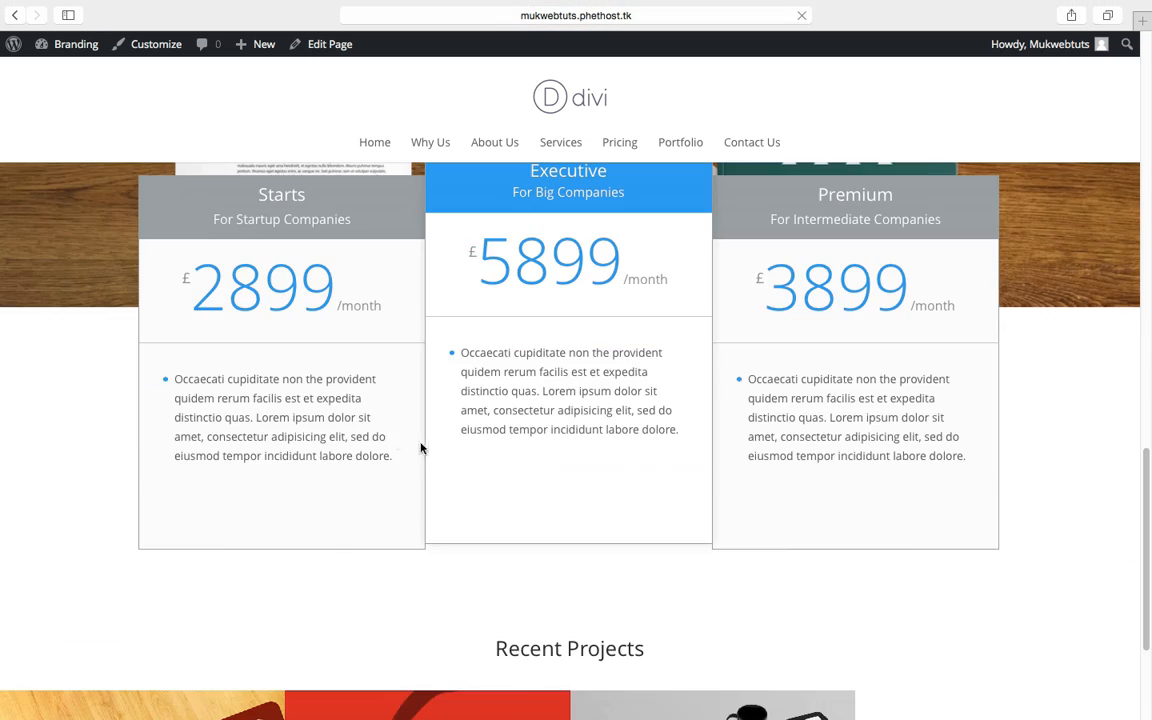
{"action": "scroll", "coordinate": [607, 282], "scroll_direction": "up", "scroll_amount": 1}
{"action": "scroll", "coordinate": [630, 230], "scroll_direction": "down", "scroll_amount": 1}
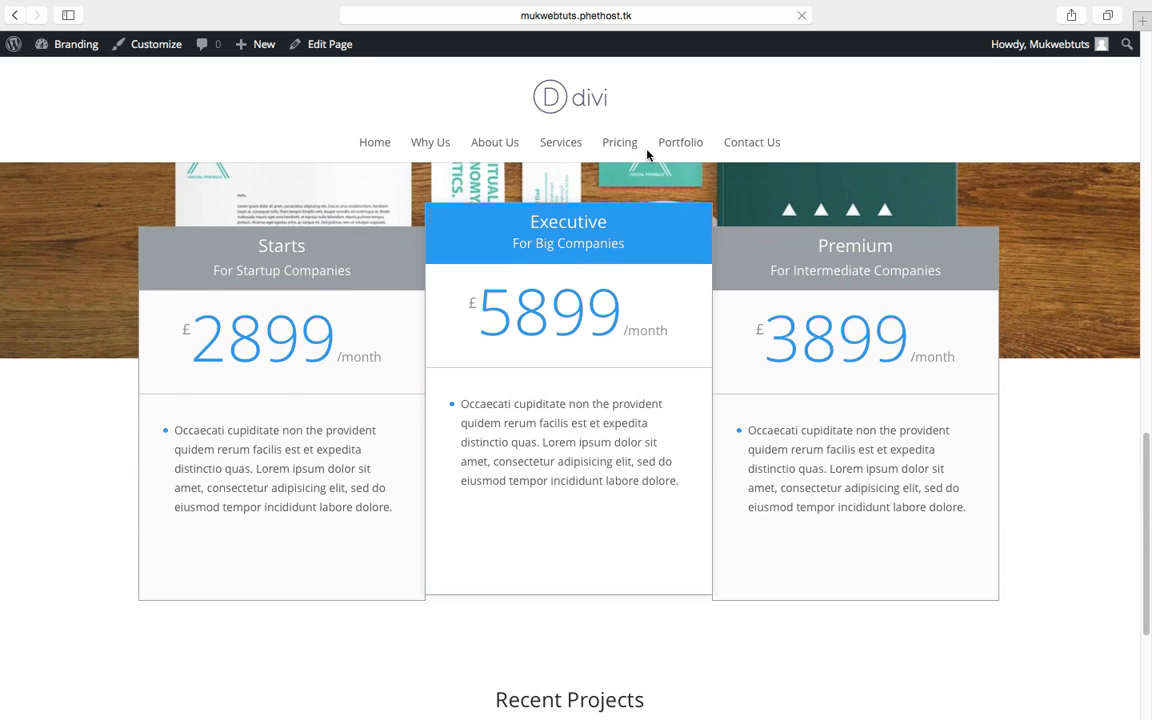
{"action": "scroll", "coordinate": [60, 217], "scroll_direction": "down", "scroll_amount": 5}
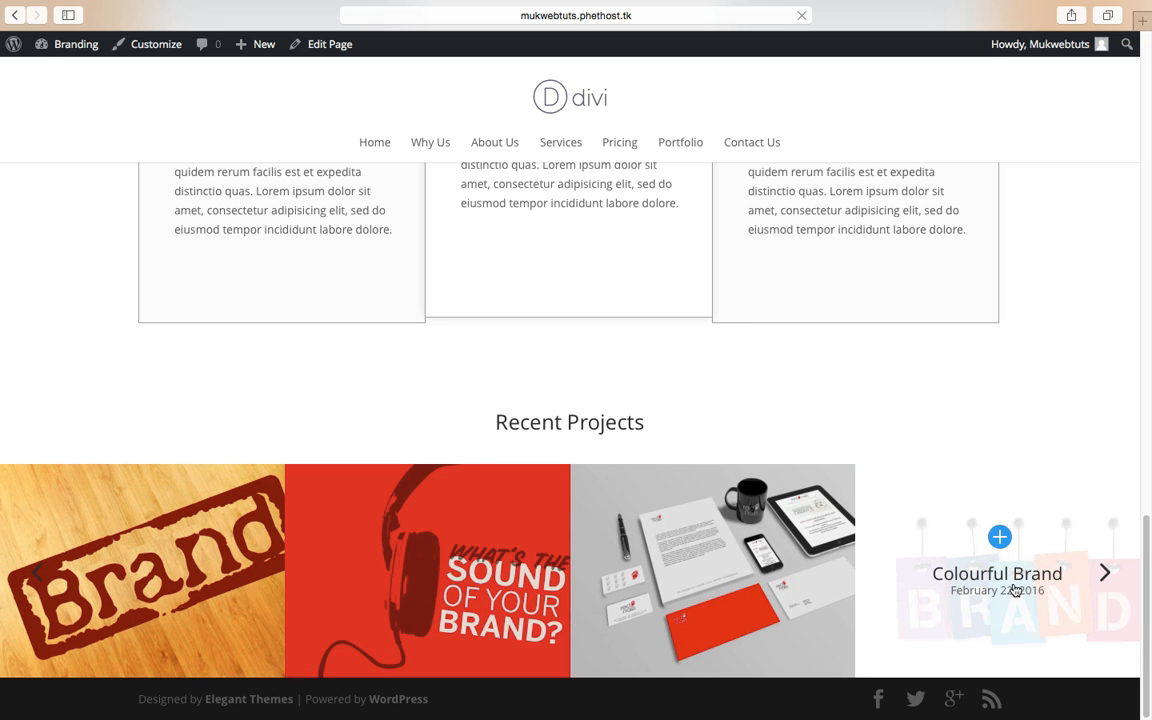
Step: Cycle the Recent Projects carousel six times to see the new project thumbnails
{"action": "left_click", "coordinate": [1105, 573]}
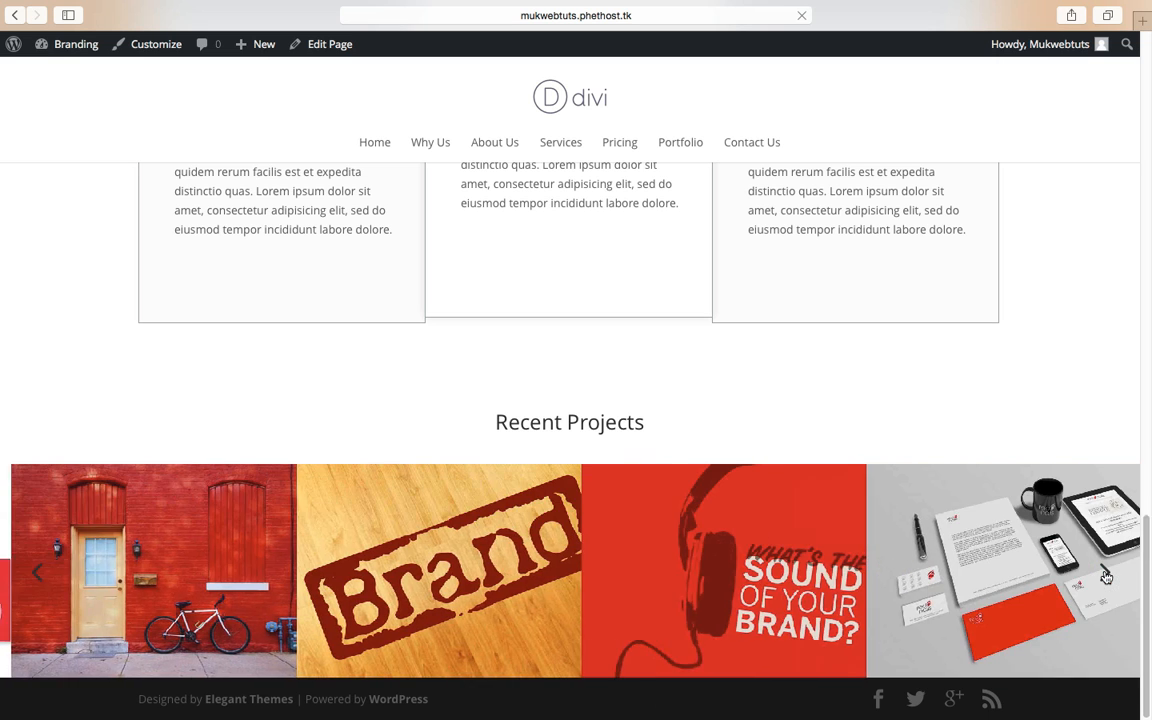
{"action": "left_click", "coordinate": [1106, 575]}
{"action": "left_click", "coordinate": [1106, 575]}
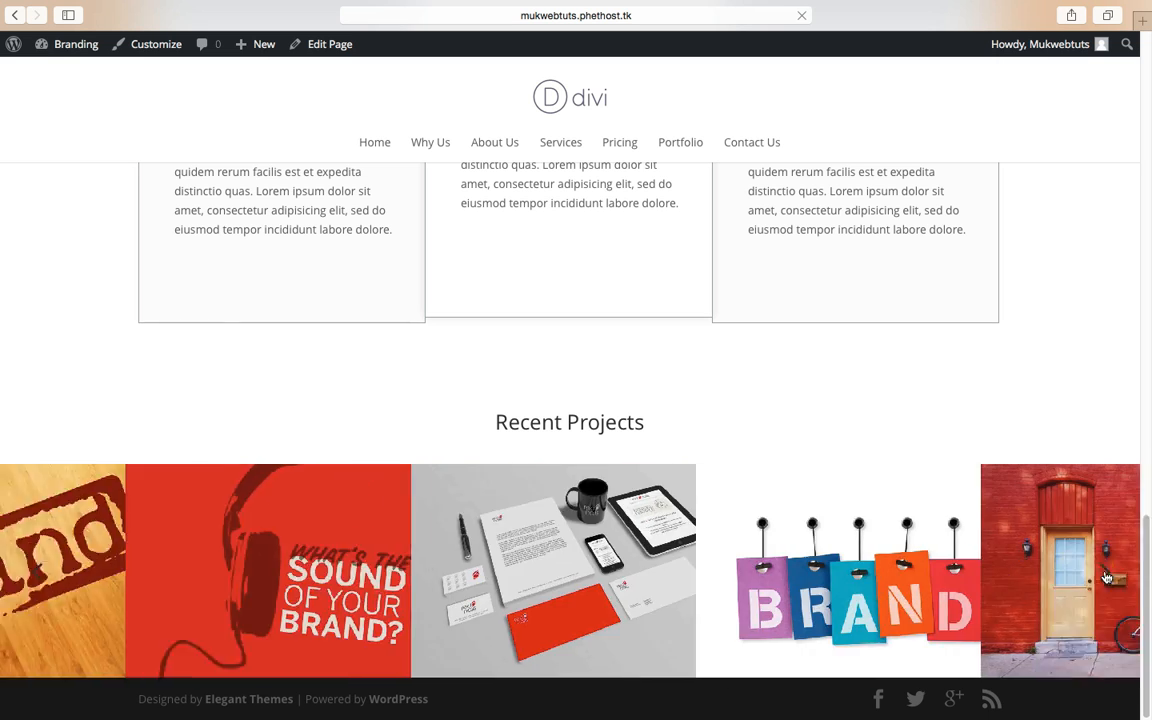
{"action": "left_click", "coordinate": [1106, 577]}
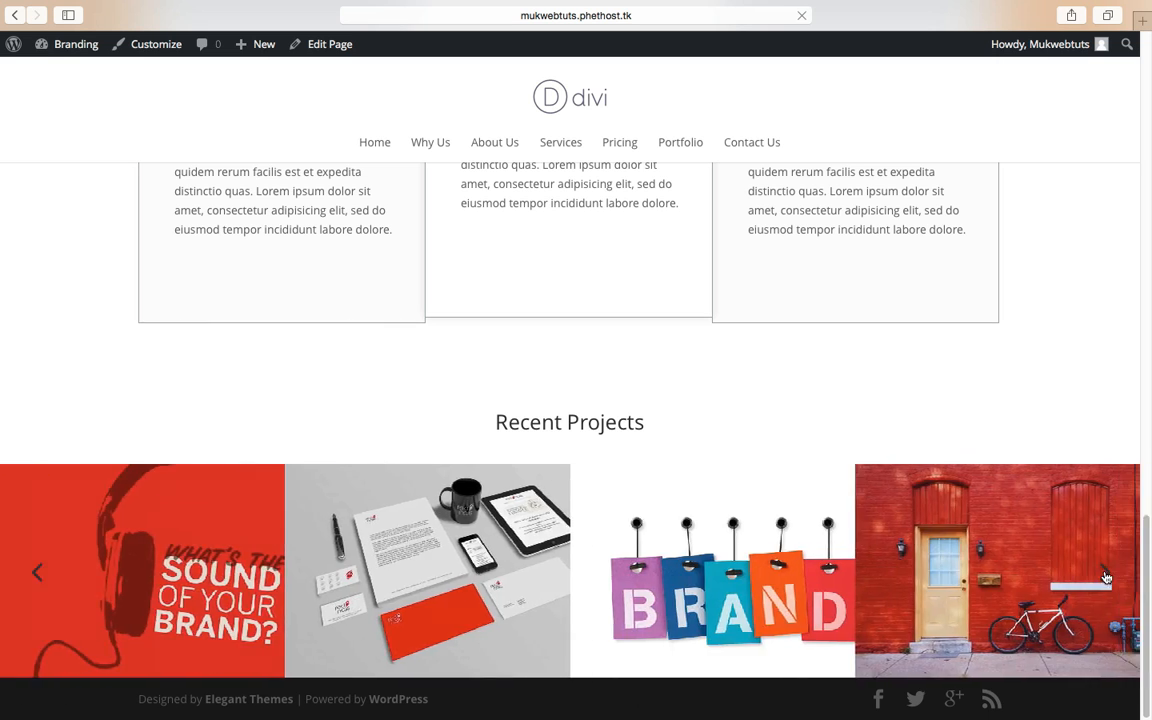
{"action": "left_click", "coordinate": [1106, 577]}
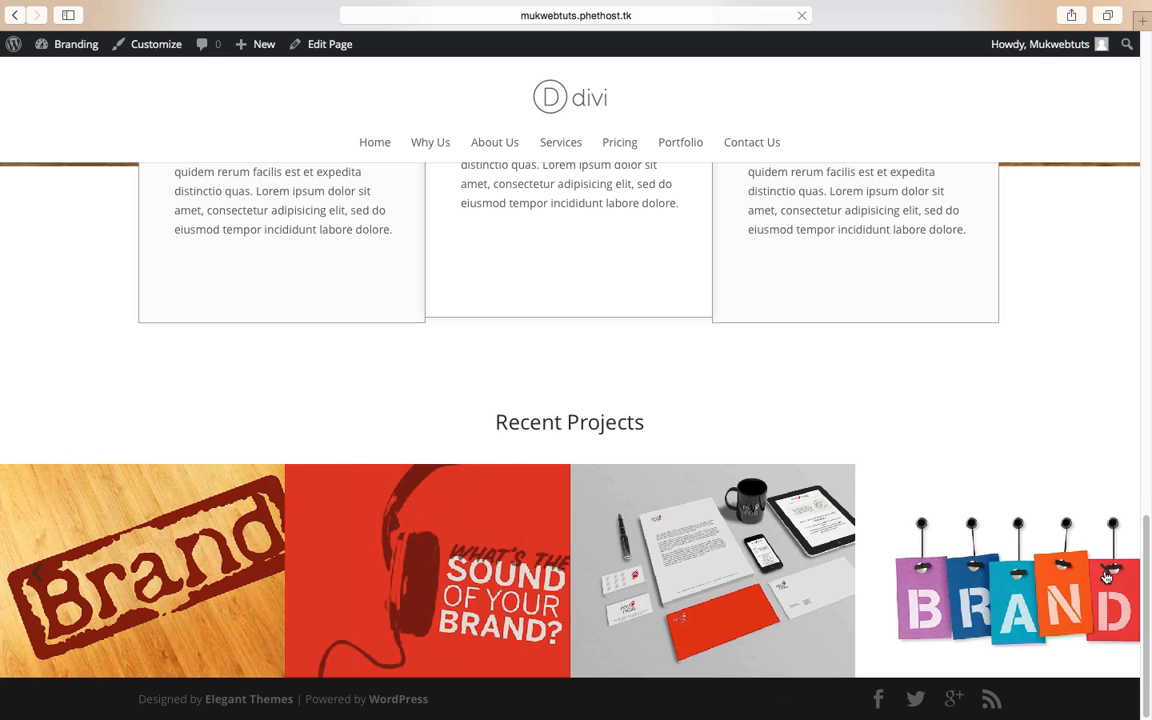
{"action": "left_click", "coordinate": [1106, 577]}
{"action": "scroll", "coordinate": [578, 592], "scroll_direction": "up", "scroll_amount": 2}
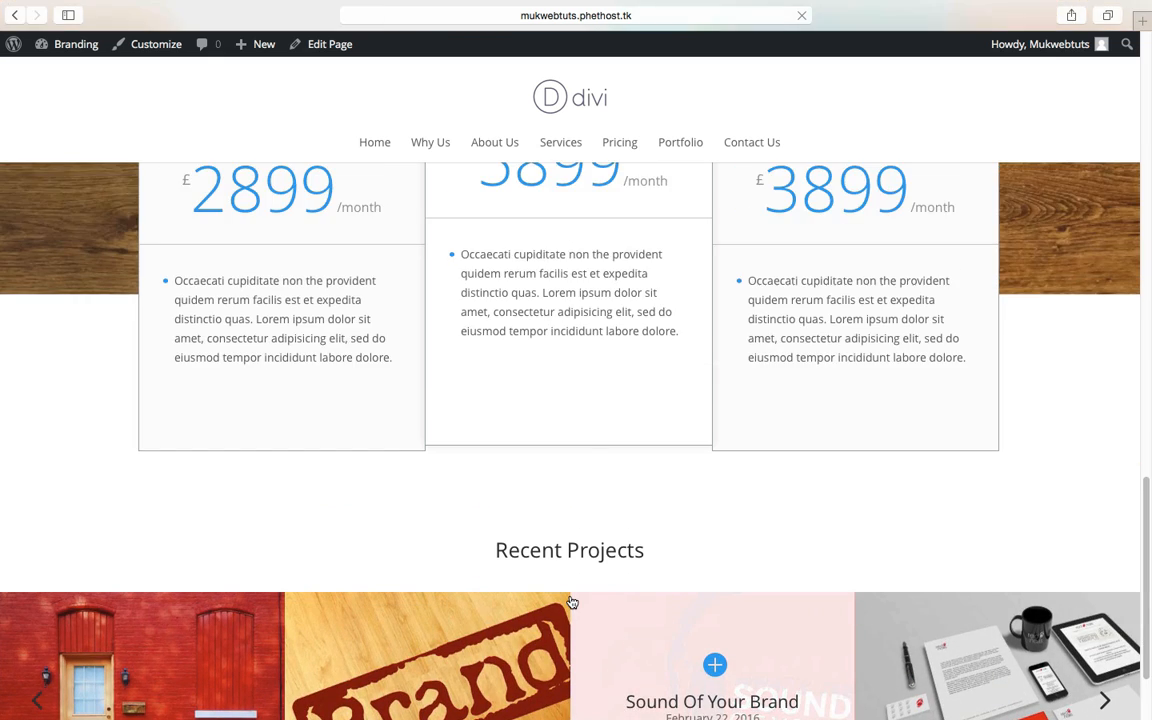
{"action": "scroll", "coordinate": [572, 602], "scroll_direction": "down", "scroll_amount": 2}
{"action": "scroll", "coordinate": [572, 602], "scroll_direction": "up", "scroll_amount": 4}
{"action": "scroll", "coordinate": [572, 602], "scroll_direction": "down", "scroll_amount": 4}
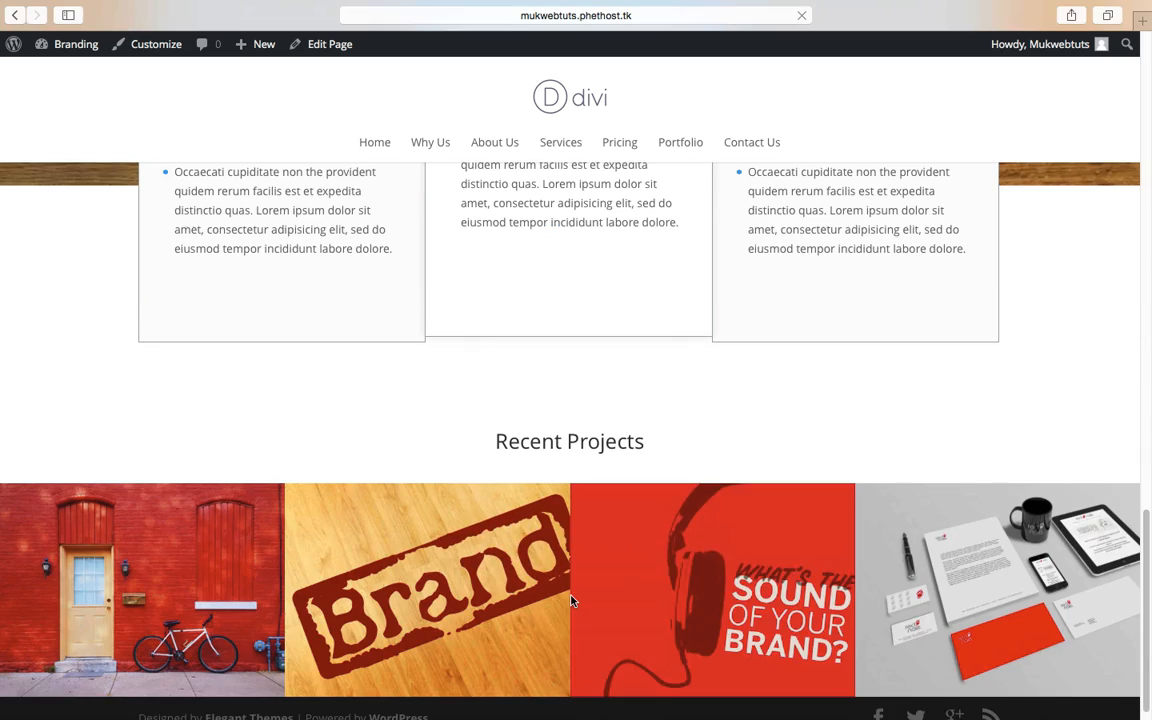
{"action": "scroll", "coordinate": [574, 602], "scroll_direction": "up", "scroll_amount": 20}
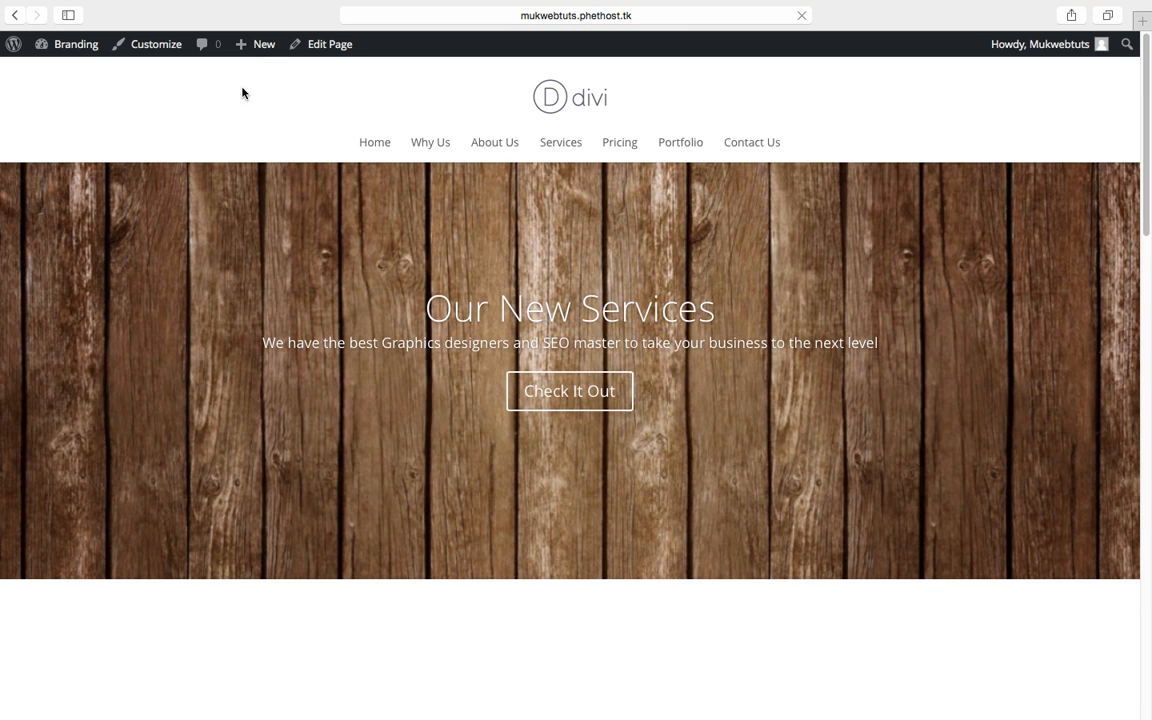
{"action": "left_click", "coordinate": [303, 44]}
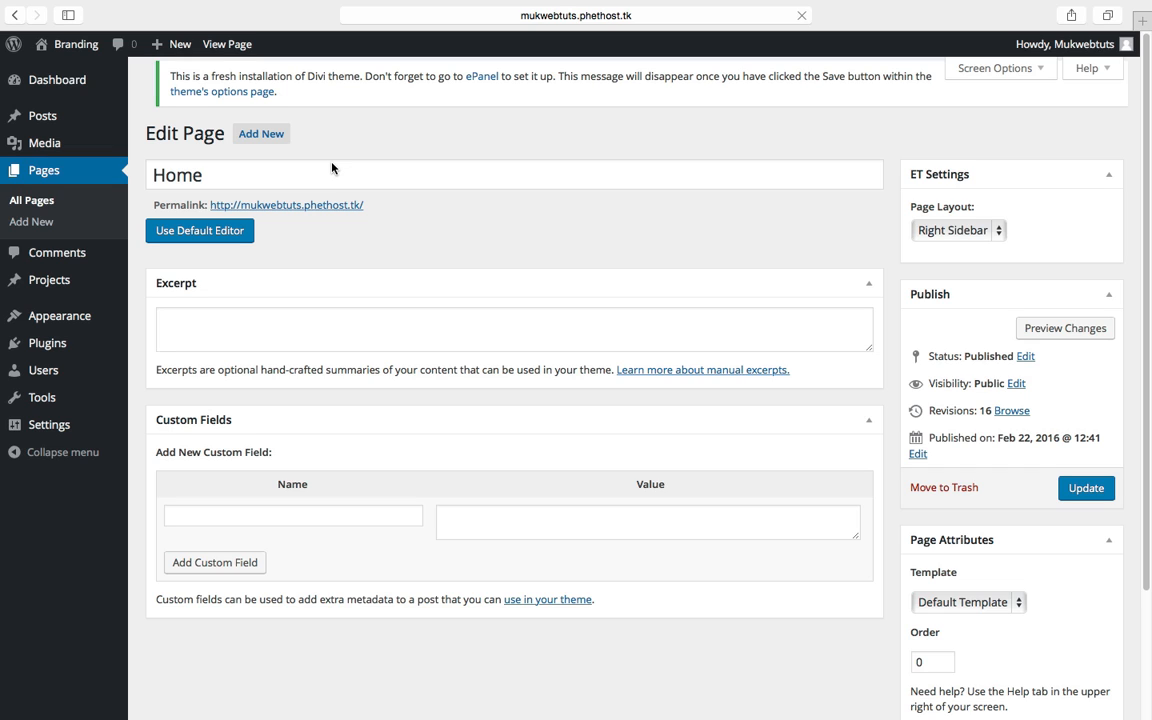
Step: Scroll the Home page builder layout down to the Bar Counters, Pricing Table and Fullwidth Portfolio sections
{"action": "scroll", "coordinate": [327, 154], "scroll_direction": "down", "scroll_amount": 1}
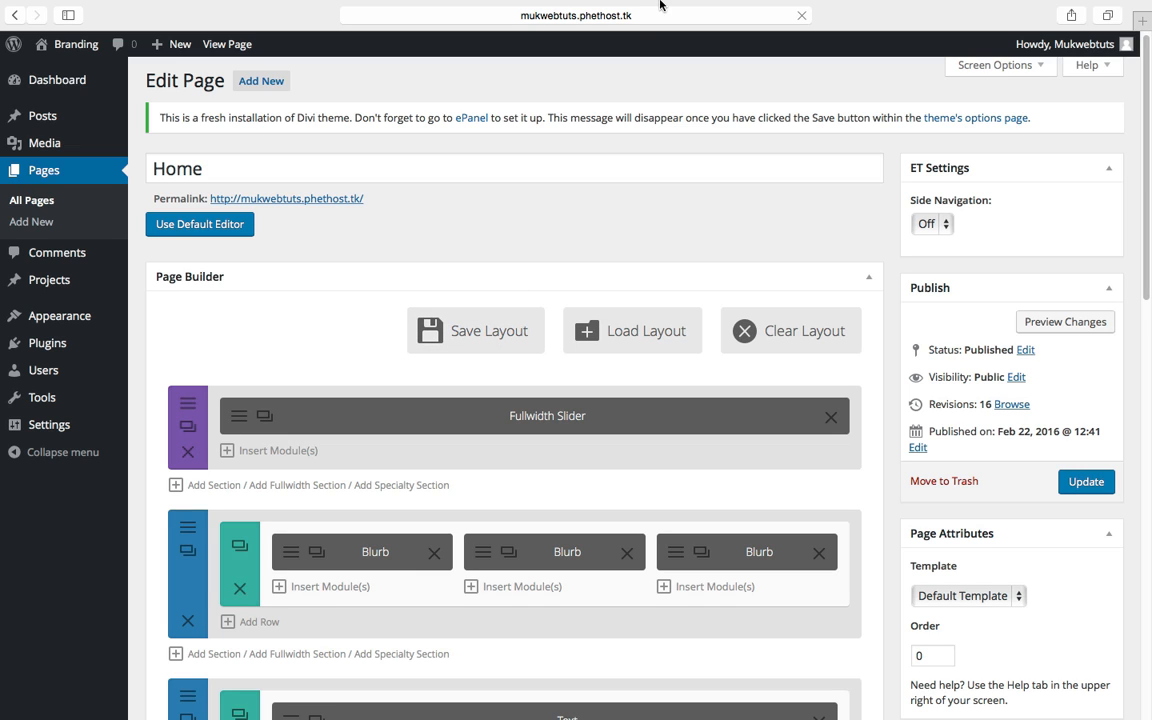
{"action": "mouse_move", "coordinate": [659, 5]}
{"action": "scroll", "coordinate": [544, 224], "scroll_direction": "down", "scroll_amount": 15}
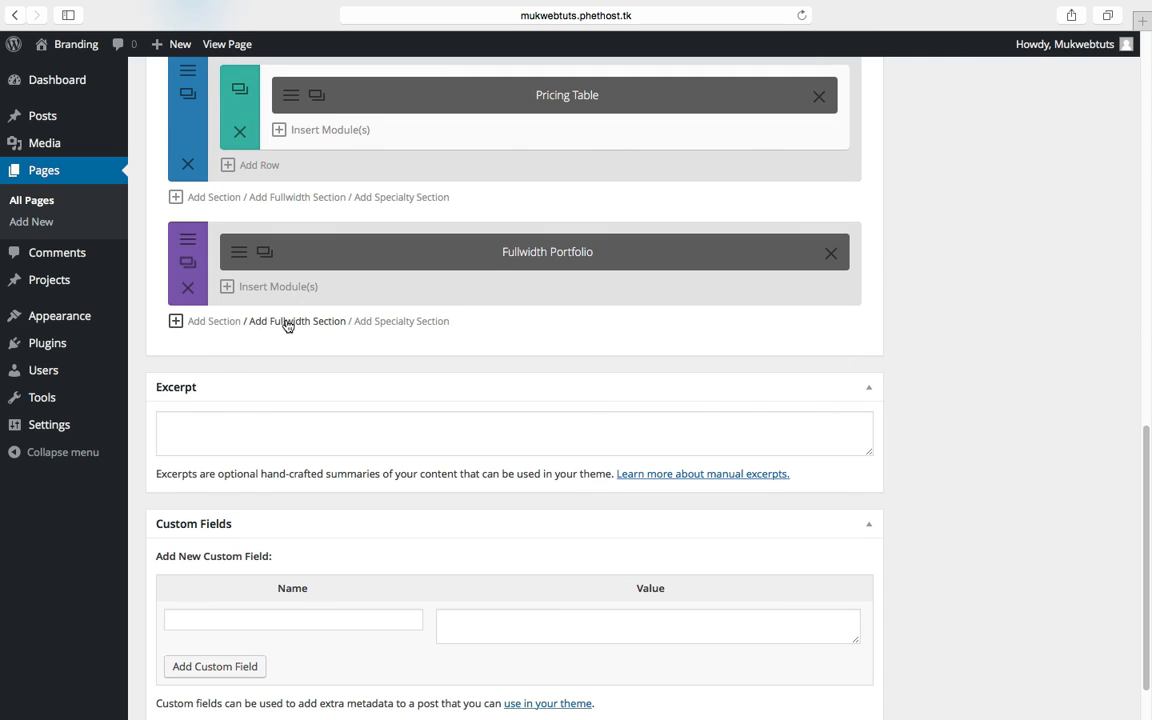
Step: Add a trial section below the Fullwidth Portfolio, look at its module choices, then delete it
{"action": "left_click", "coordinate": [287, 322]}
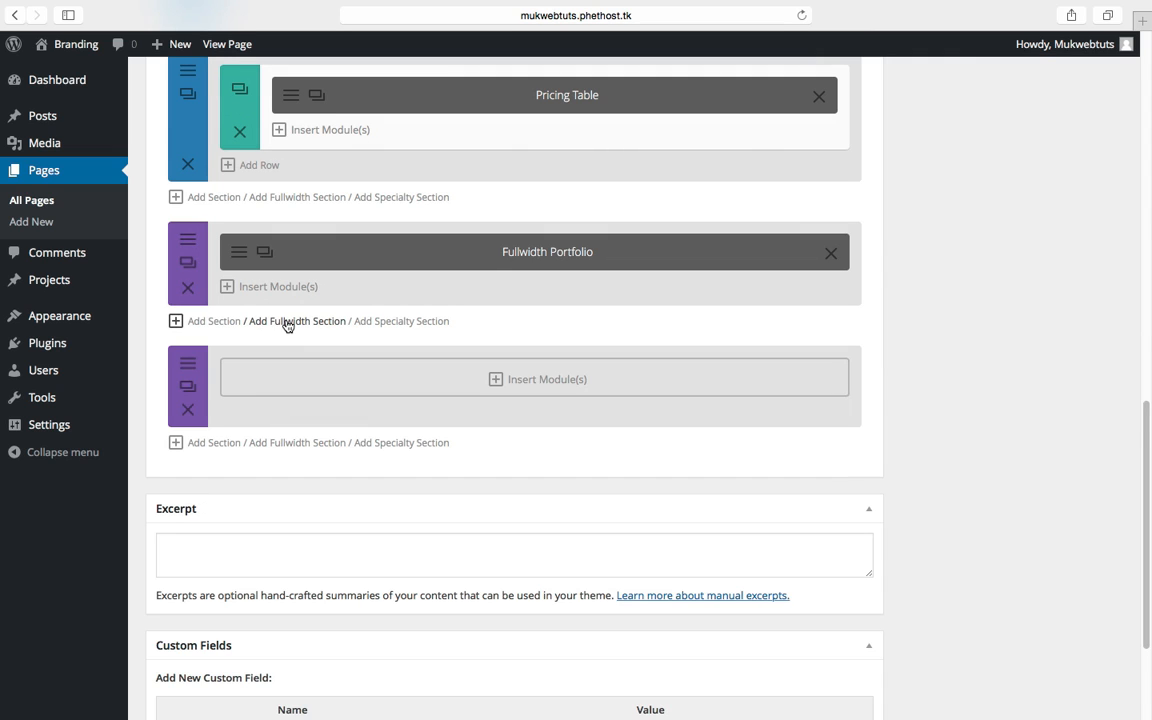
{"action": "left_click", "coordinate": [339, 370]}
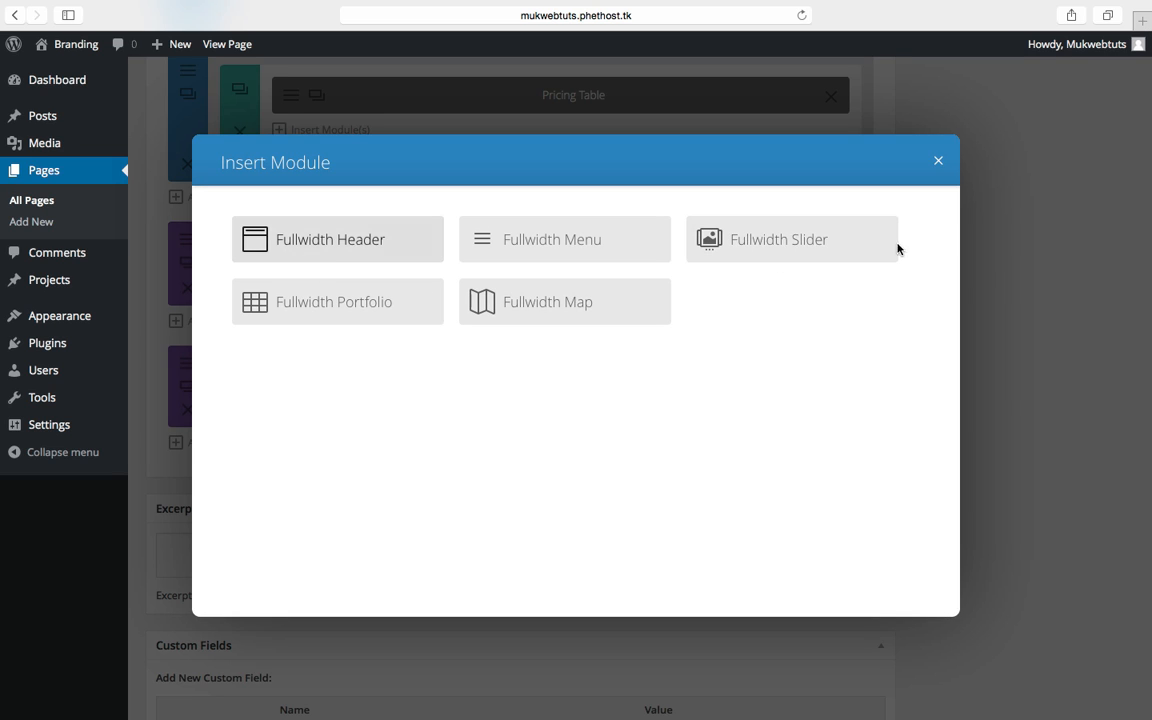
{"action": "left_click", "coordinate": [940, 163]}
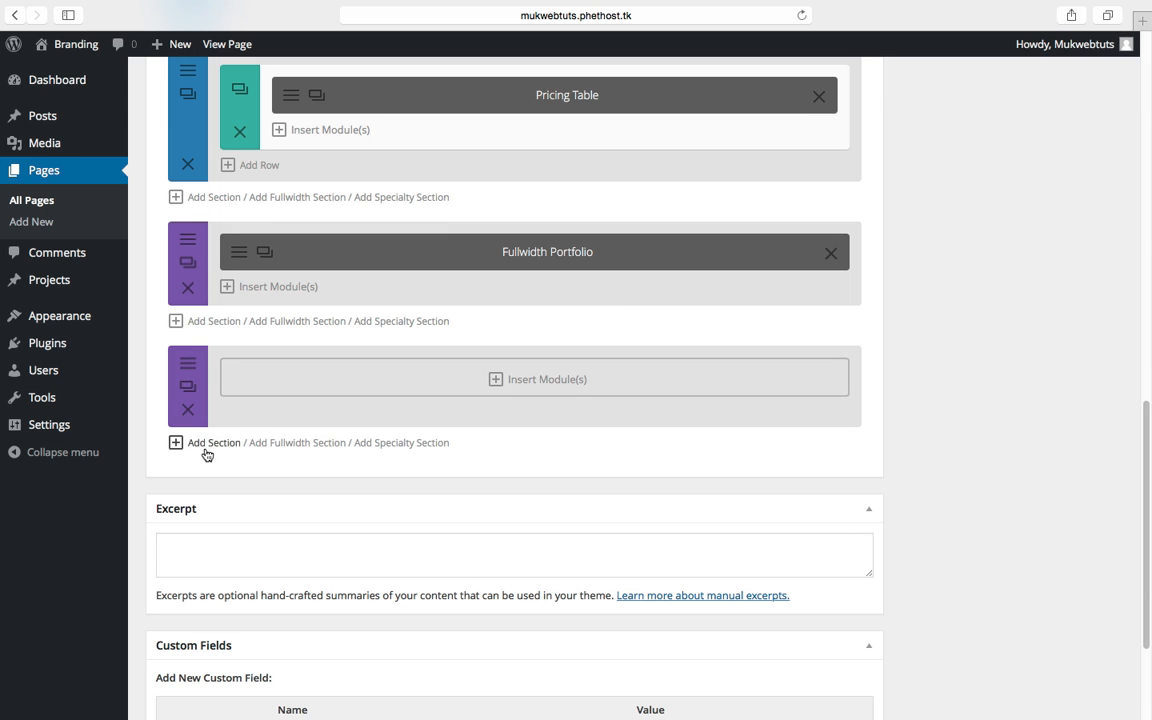
{"action": "left_click", "coordinate": [188, 411]}
{"action": "scroll", "coordinate": [473, 280], "scroll_direction": "up", "scroll_amount": 15}
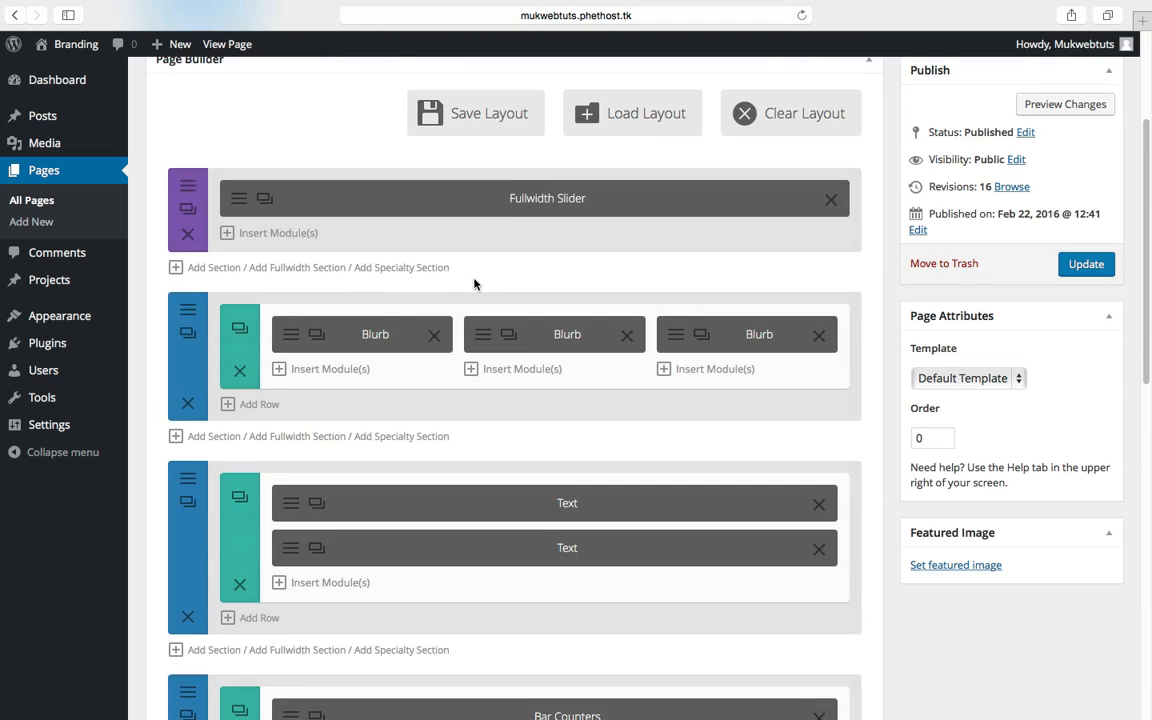
{"action": "scroll", "coordinate": [535, 193], "scroll_direction": "down", "scroll_amount": 10}
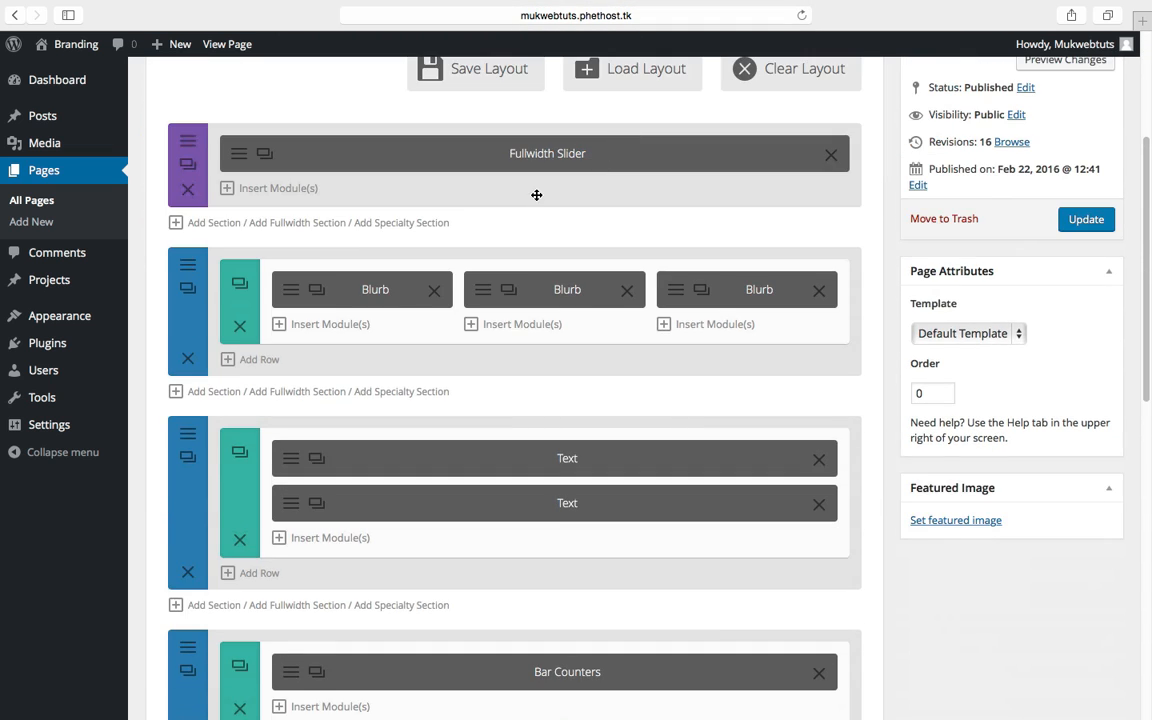
{"action": "scroll", "coordinate": [477, 271], "scroll_direction": "down", "scroll_amount": 10}
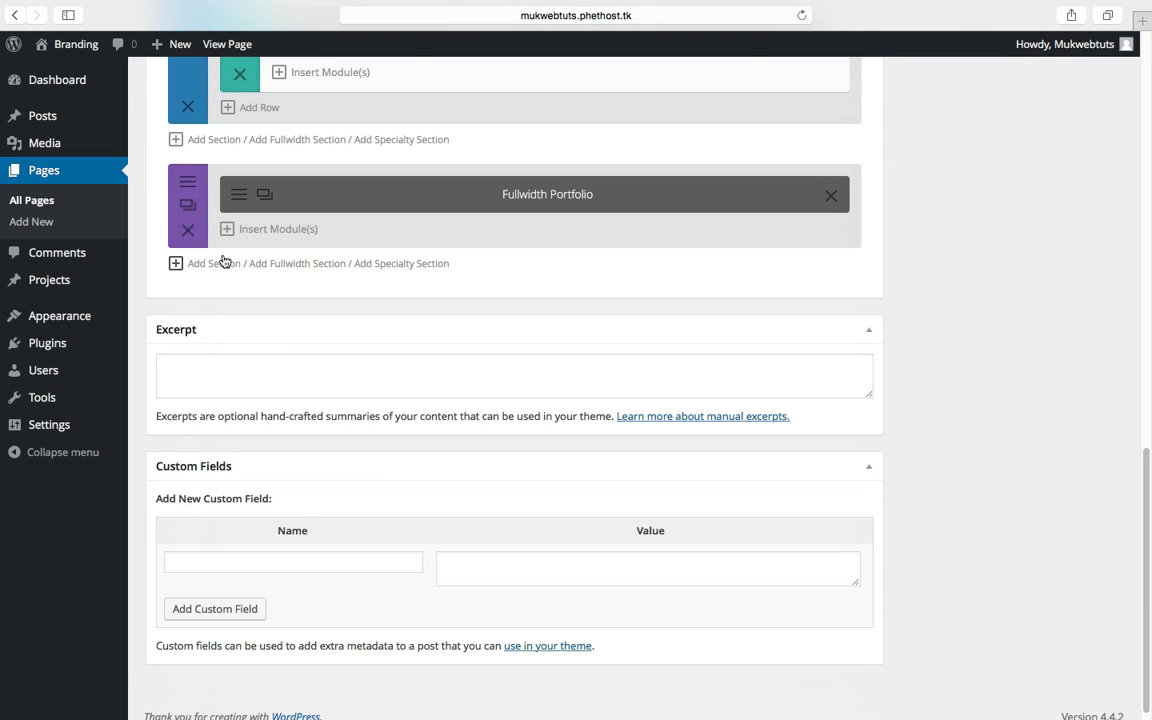
Step: Add a new section at the bottom of the page with one full-width column
{"action": "left_click", "coordinate": [211, 262]}
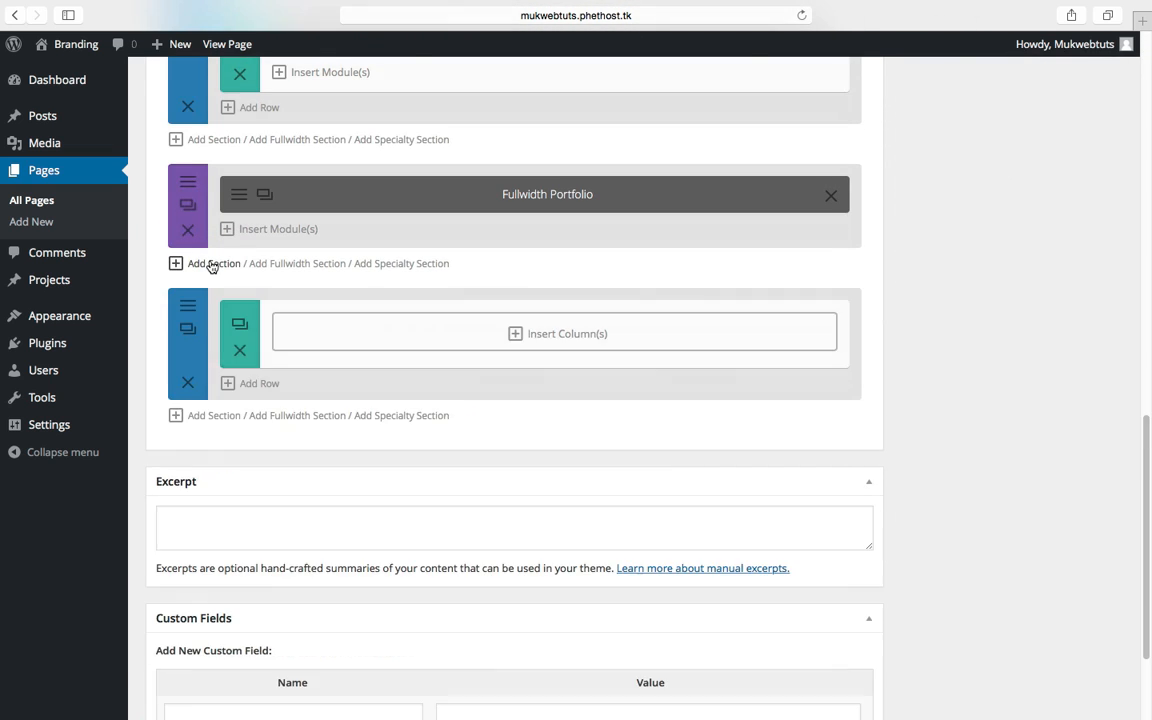
{"action": "left_click", "coordinate": [393, 327]}
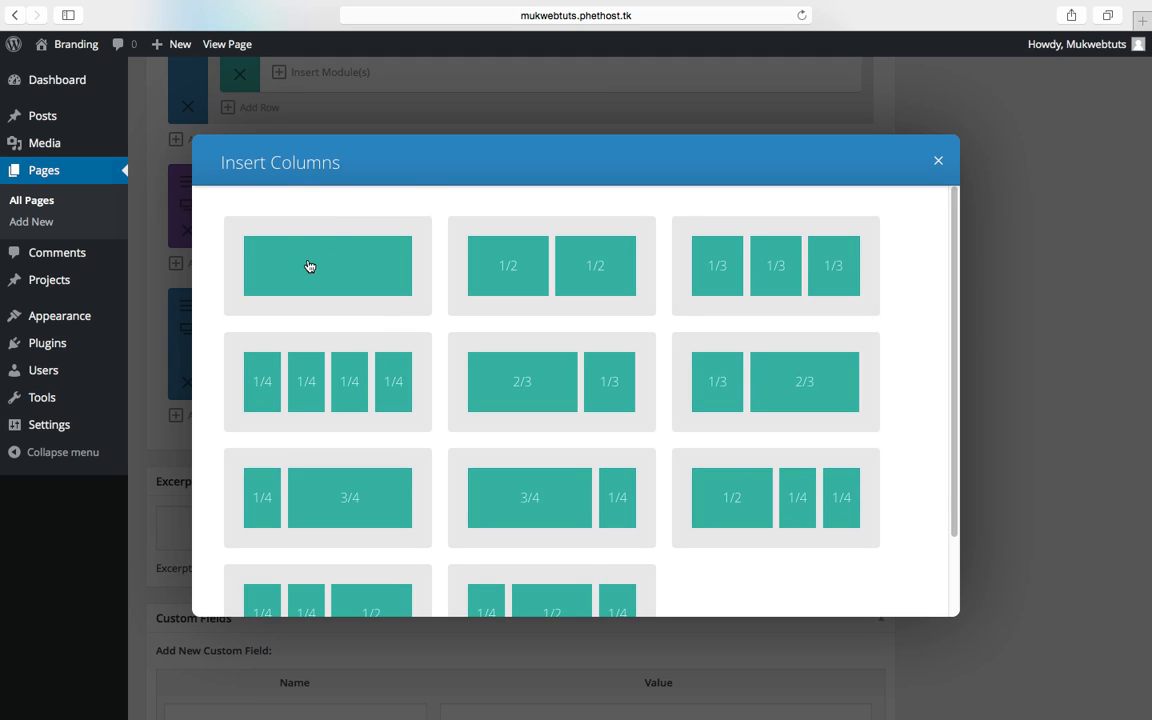
{"action": "left_click", "coordinate": [309, 265]}
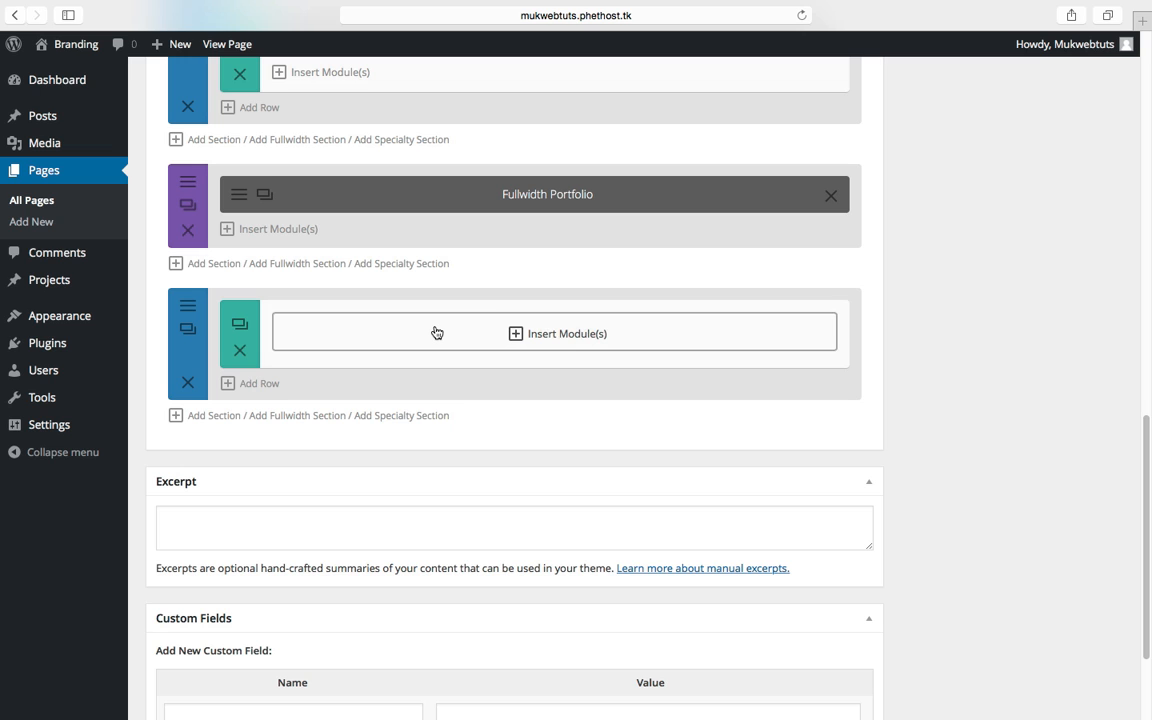
Step: Browse the module types and insert a Contact Form module into the column
{"action": "left_click", "coordinate": [535, 333]}
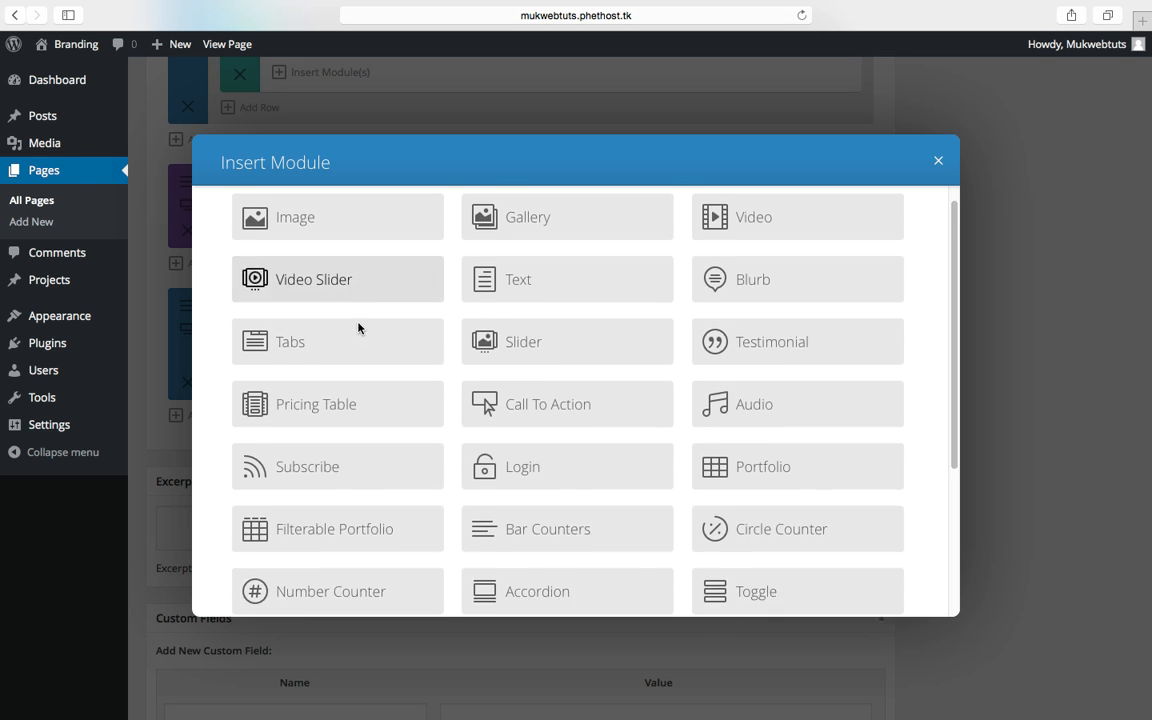
{"action": "scroll", "coordinate": [342, 283], "scroll_direction": "down", "scroll_amount": 2}
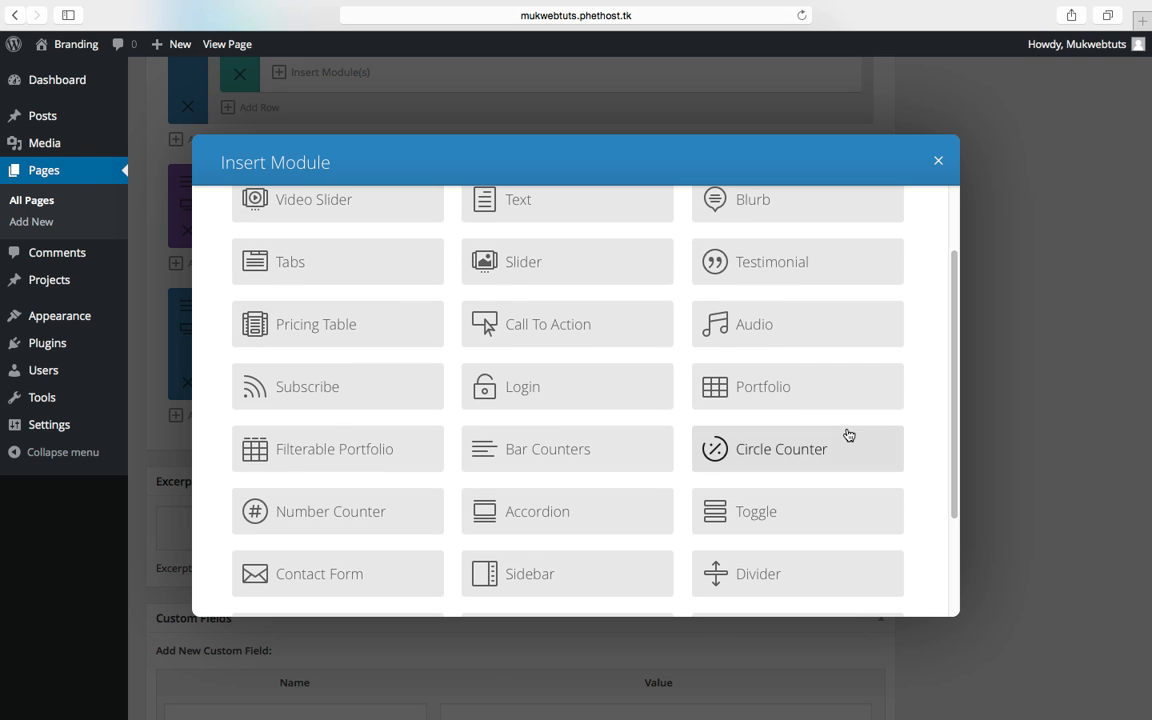
{"action": "scroll", "coordinate": [627, 373], "scroll_direction": "down", "scroll_amount": 3}
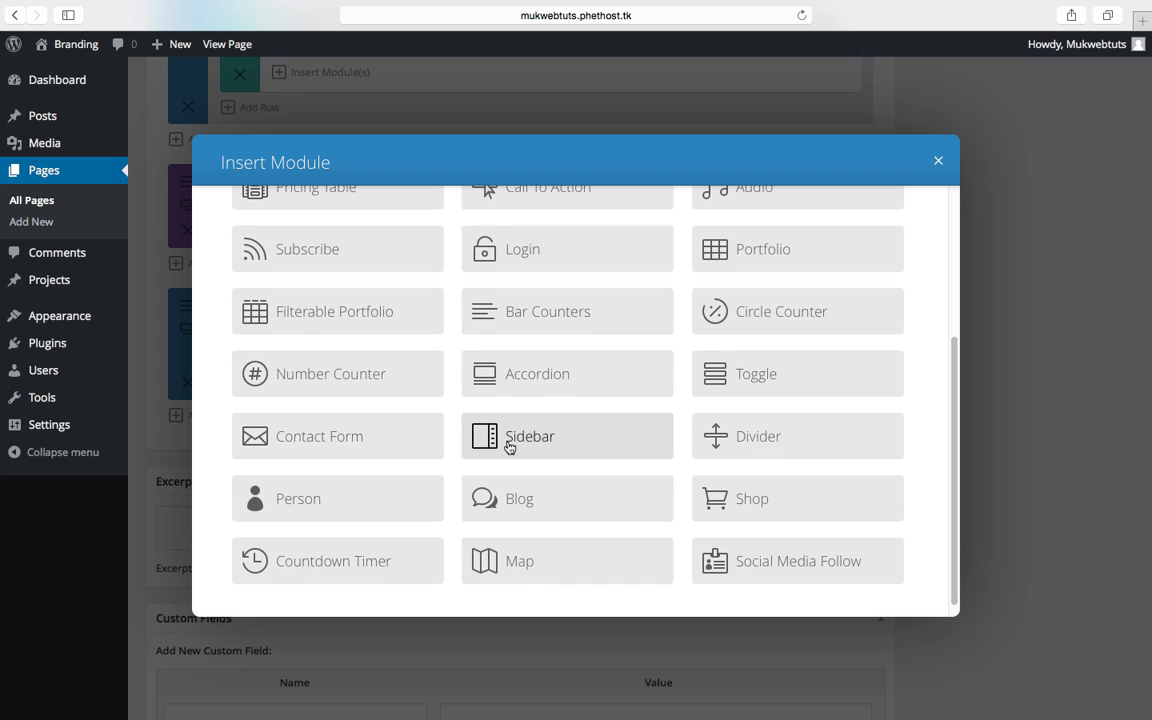
{"action": "scroll", "coordinate": [715, 478], "scroll_direction": "up", "scroll_amount": 3}
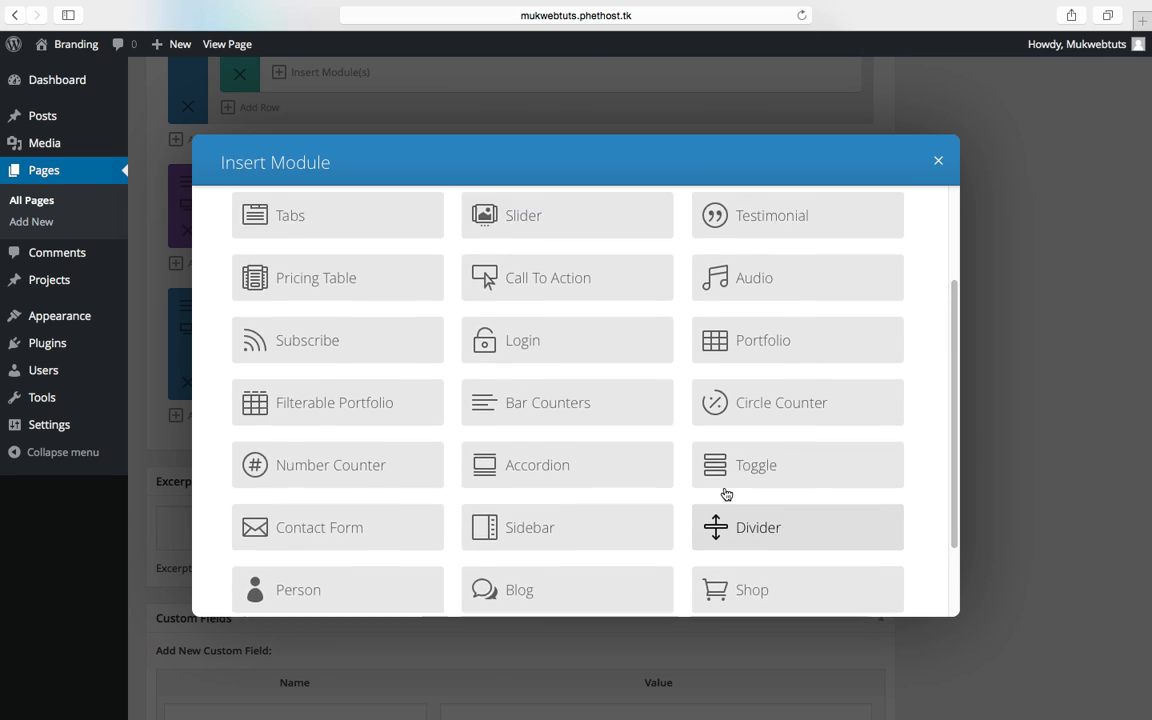
{"action": "scroll", "coordinate": [625, 476], "scroll_direction": "up", "scroll_amount": 3}
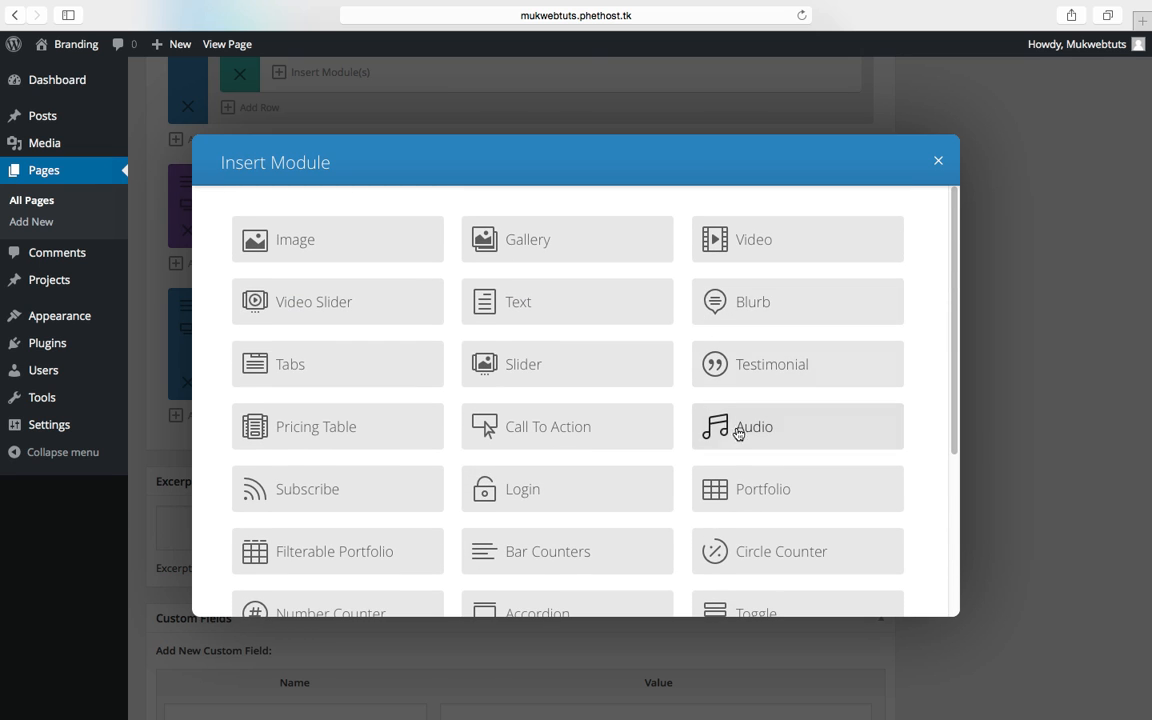
{"action": "scroll", "coordinate": [845, 492], "scroll_direction": "down", "scroll_amount": 1}
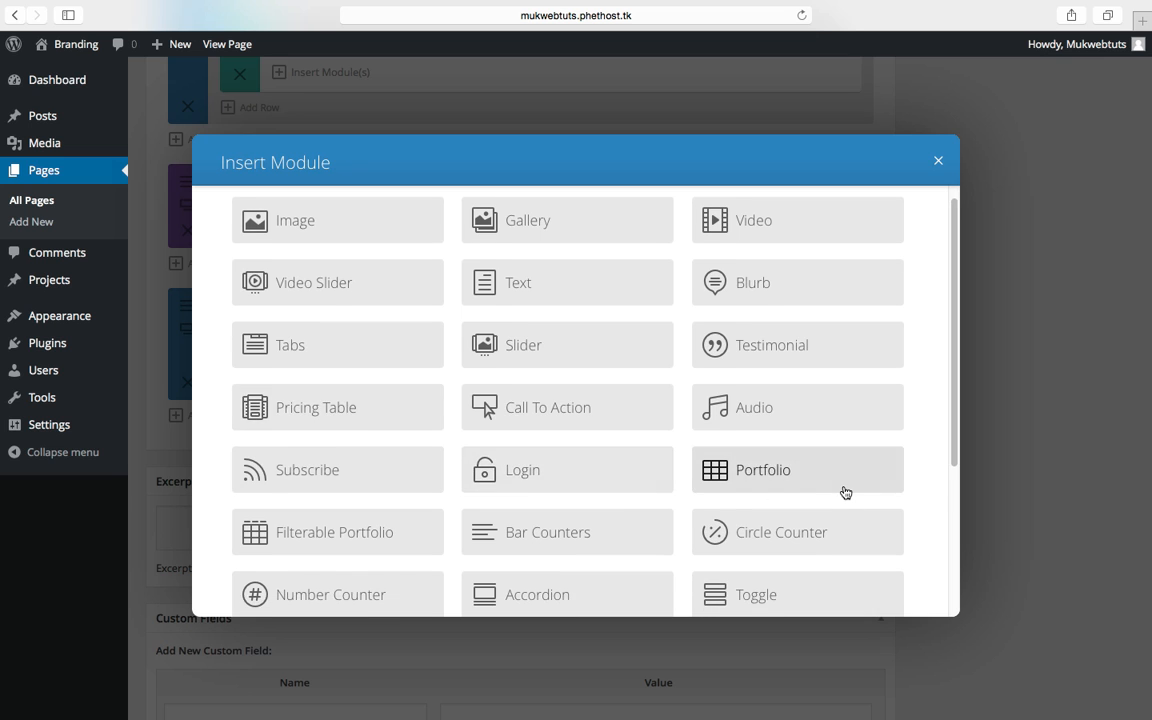
{"action": "scroll", "coordinate": [845, 492], "scroll_direction": "down", "scroll_amount": 2}
{"action": "scroll", "coordinate": [327, 504], "scroll_direction": "down", "scroll_amount": 1}
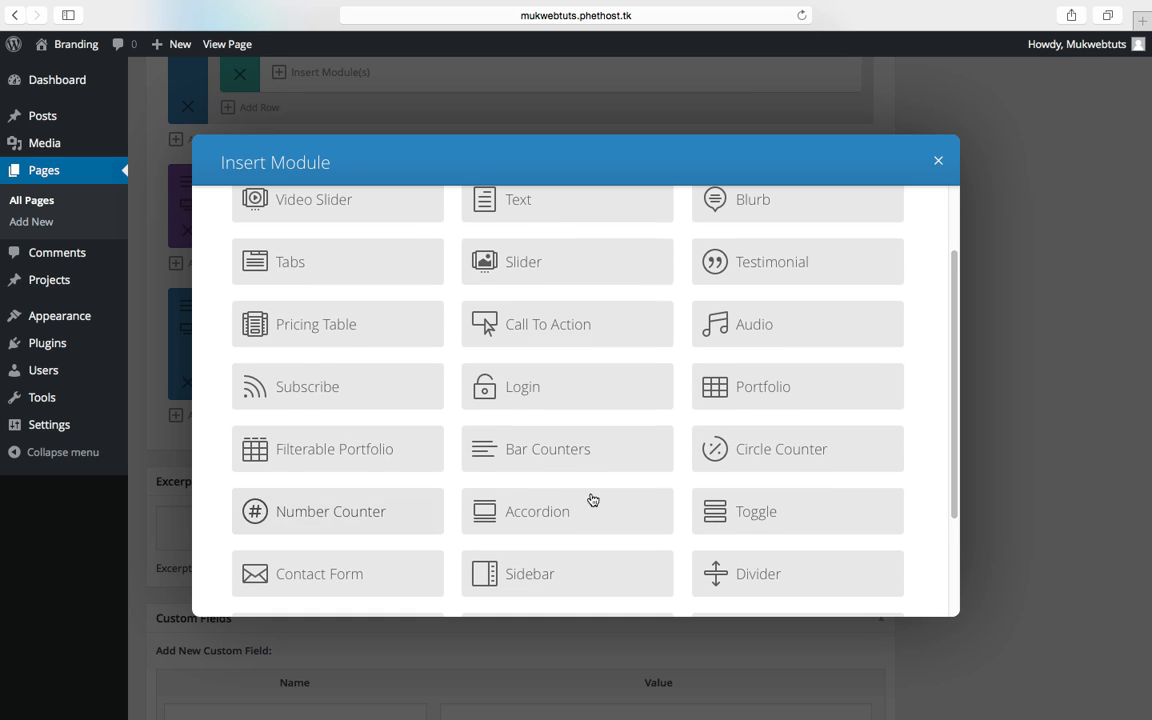
{"action": "scroll", "coordinate": [807, 522], "scroll_direction": "down", "scroll_amount": 5}
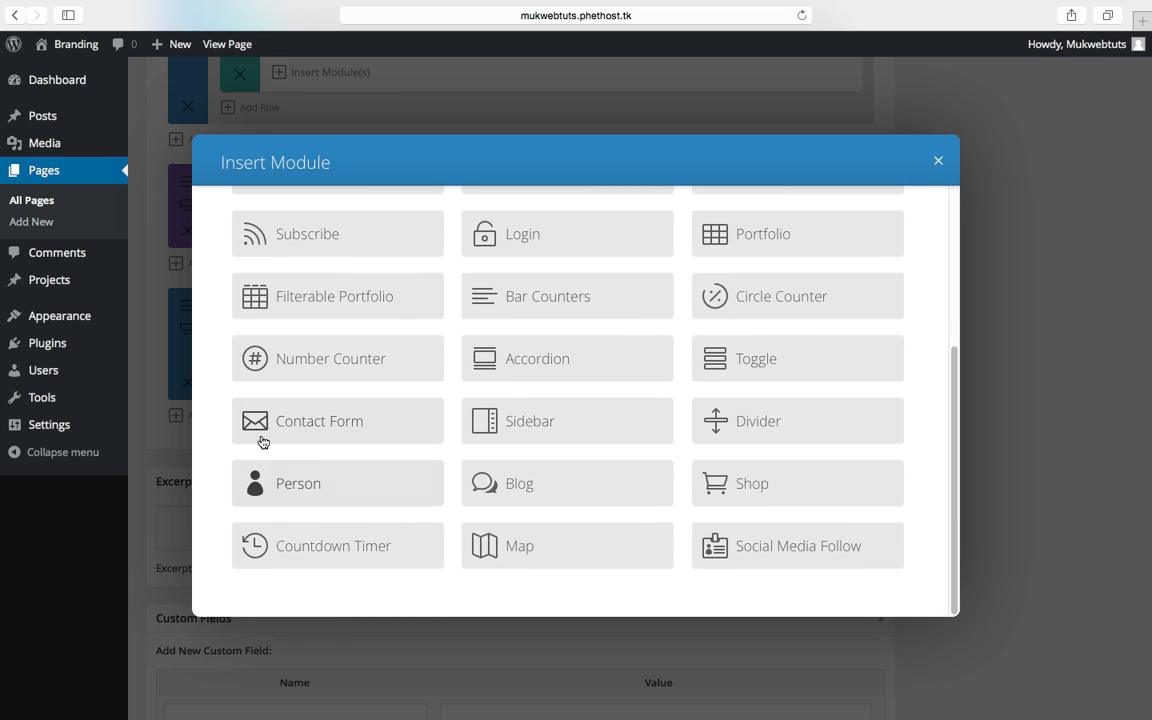
{"action": "left_click", "coordinate": [303, 421]}
Step: Set the form's captcha to Don't Display Captcha and enter the recipient e-mail address
{"action": "left_click", "coordinate": [505, 232]}
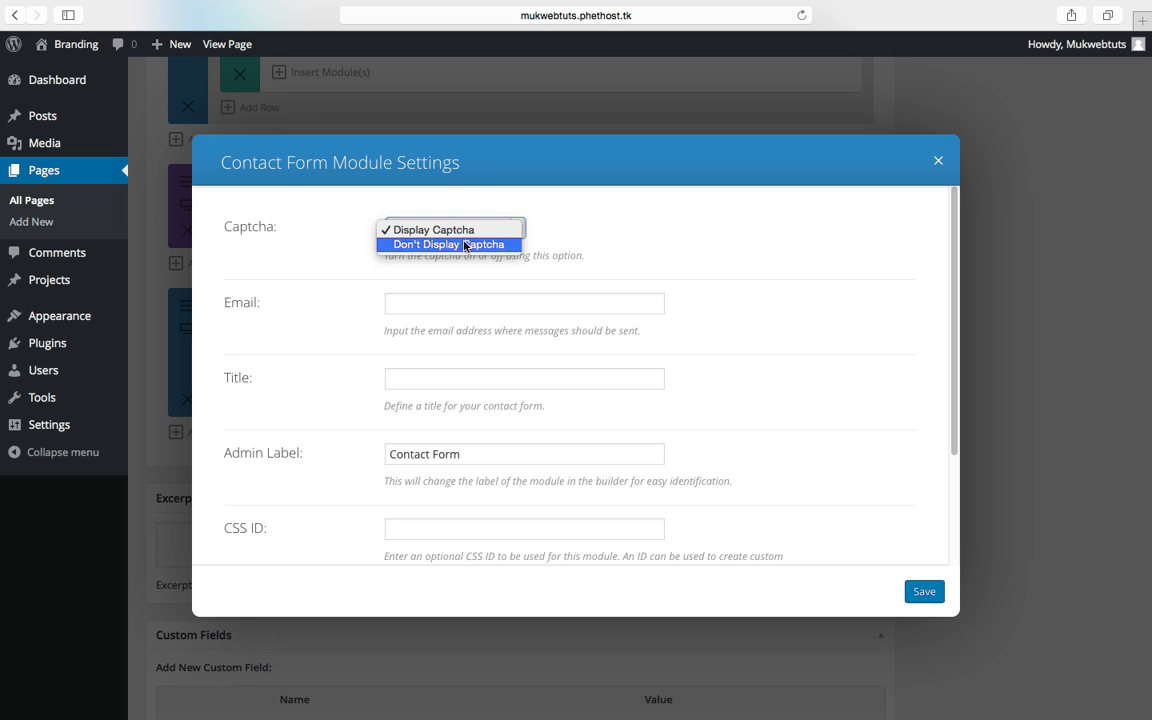
{"action": "left_click", "coordinate": [464, 245]}
{"action": "left_click", "coordinate": [412, 305]}
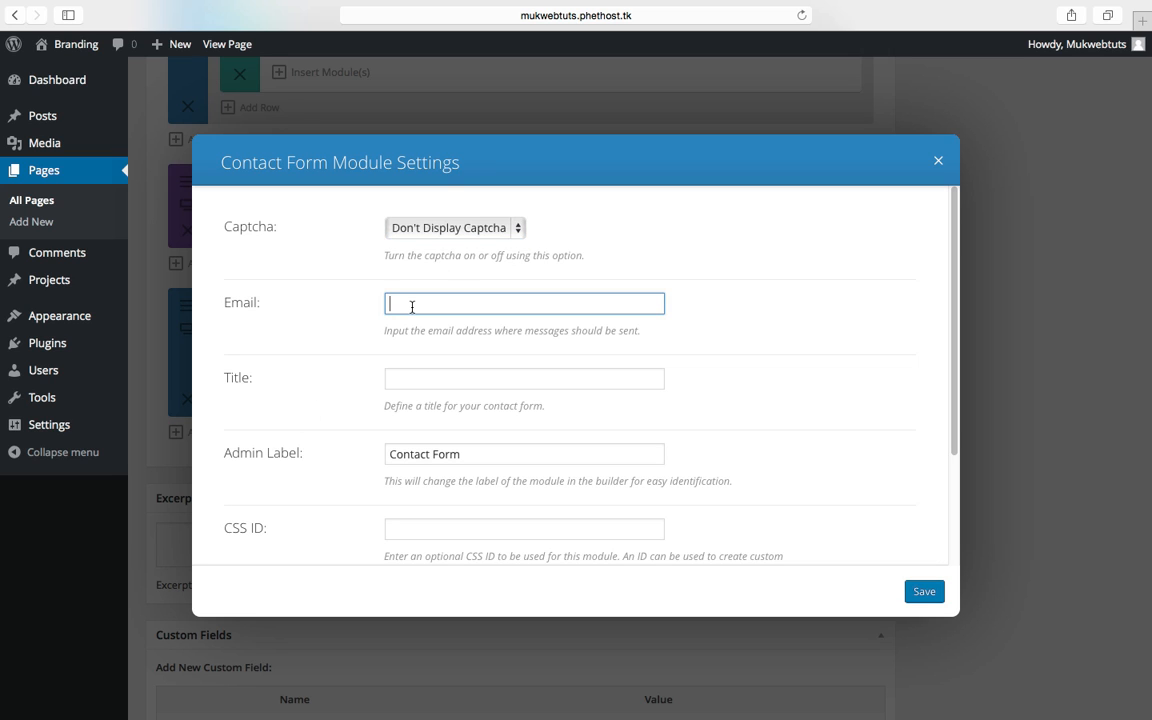
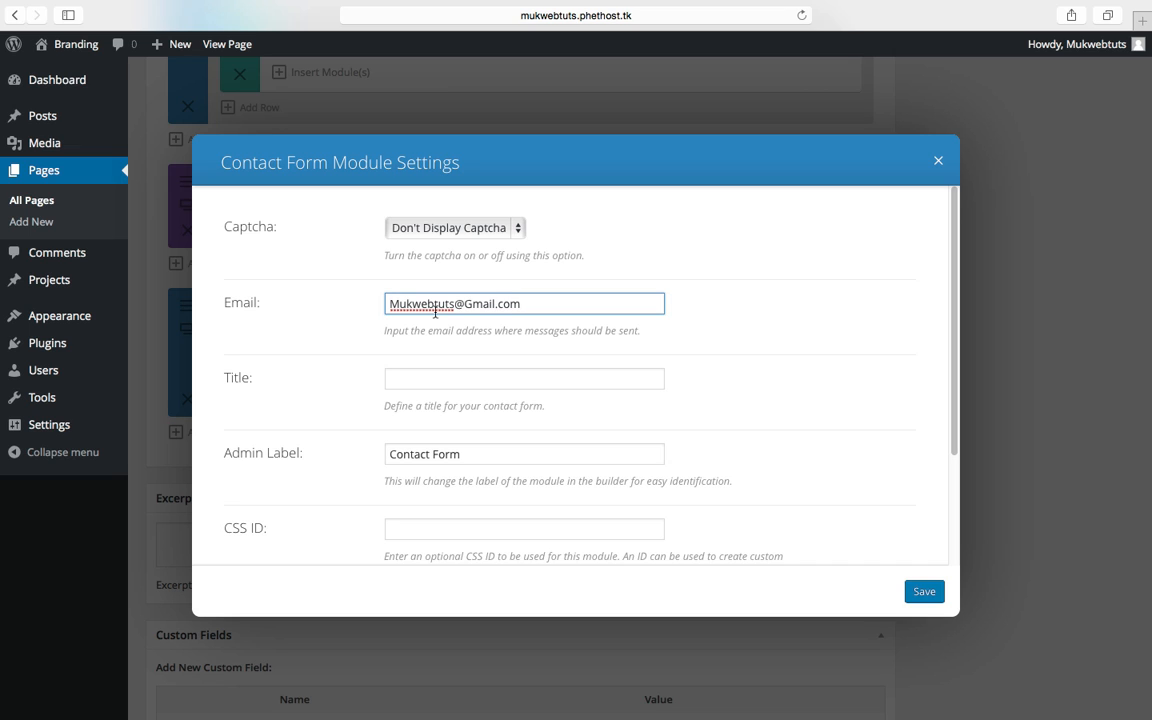
{"action": "scroll", "coordinate": [483, 360], "scroll_direction": "down", "scroll_amount": 1}
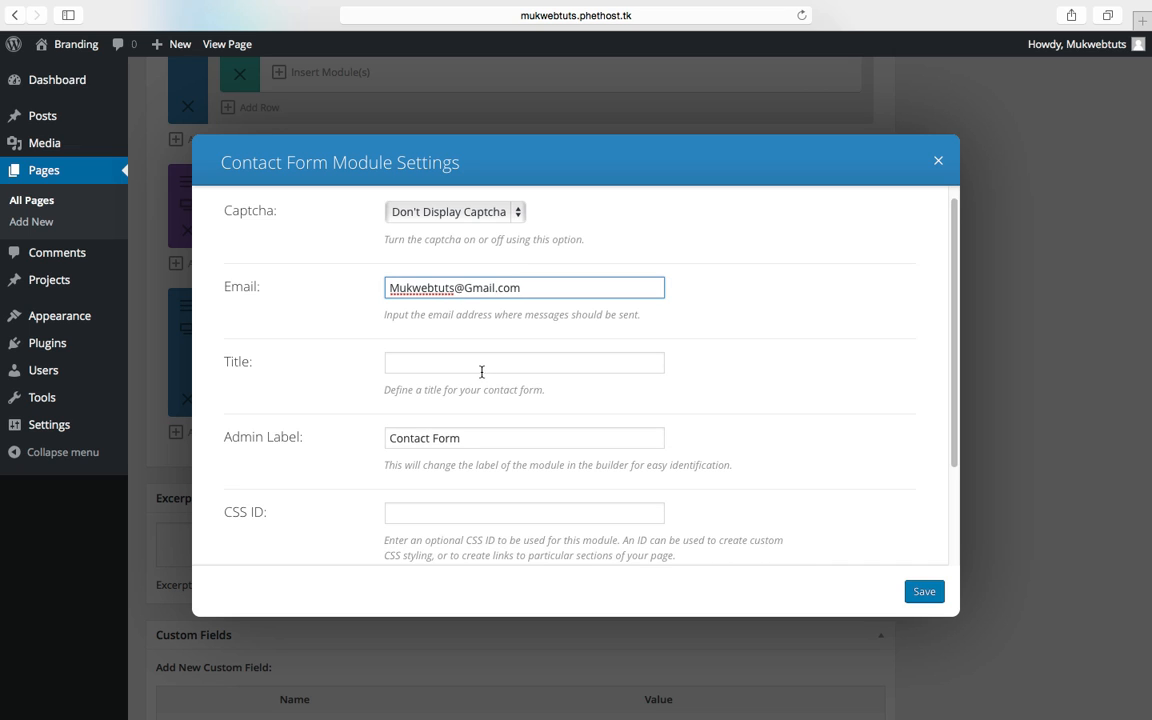
Step: Title the contact form 'Contact Us' and save the module settings
{"action": "left_click", "coordinate": [409, 362]}
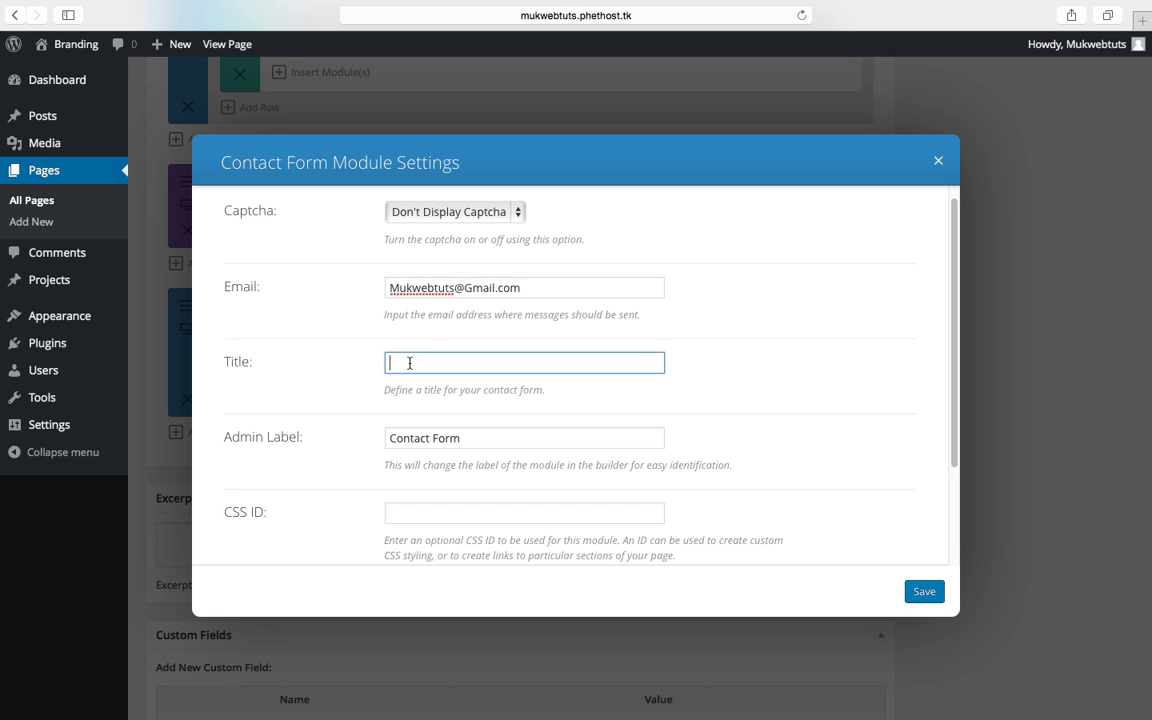
{"action": "type", "text": "Contact Us"}
{"action": "scroll", "coordinate": [409, 362], "scroll_direction": "down", "scroll_amount": 5}
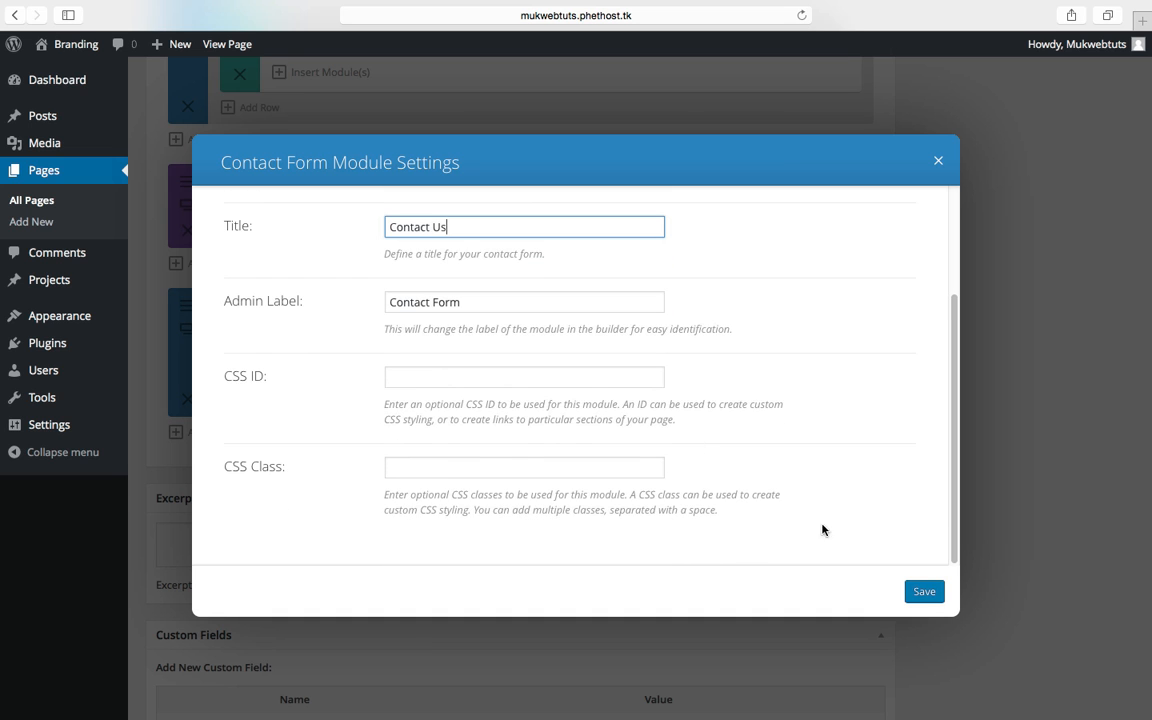
{"action": "left_click", "coordinate": [929, 590]}
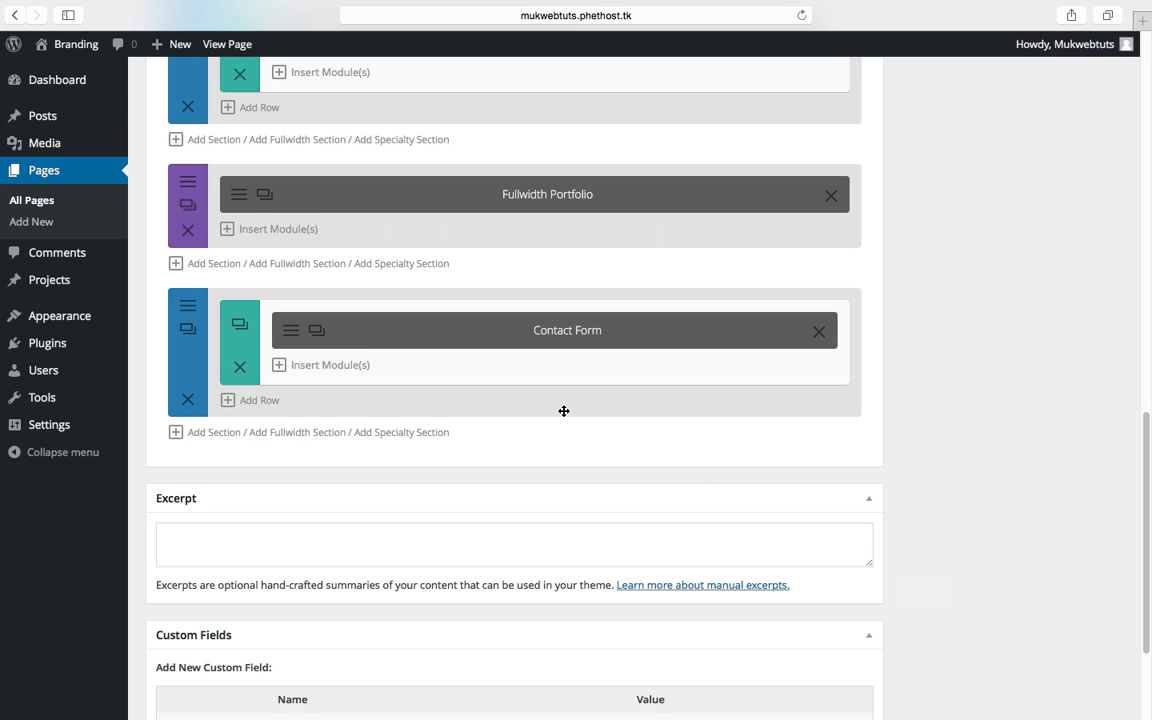
Step: Copy the #262626 background hex colour from the Text section's settings
{"action": "scroll", "coordinate": [500, 420], "scroll_direction": "down", "scroll_amount": 3}
{"action": "scroll", "coordinate": [1026, 378], "scroll_direction": "up", "scroll_amount": 15}
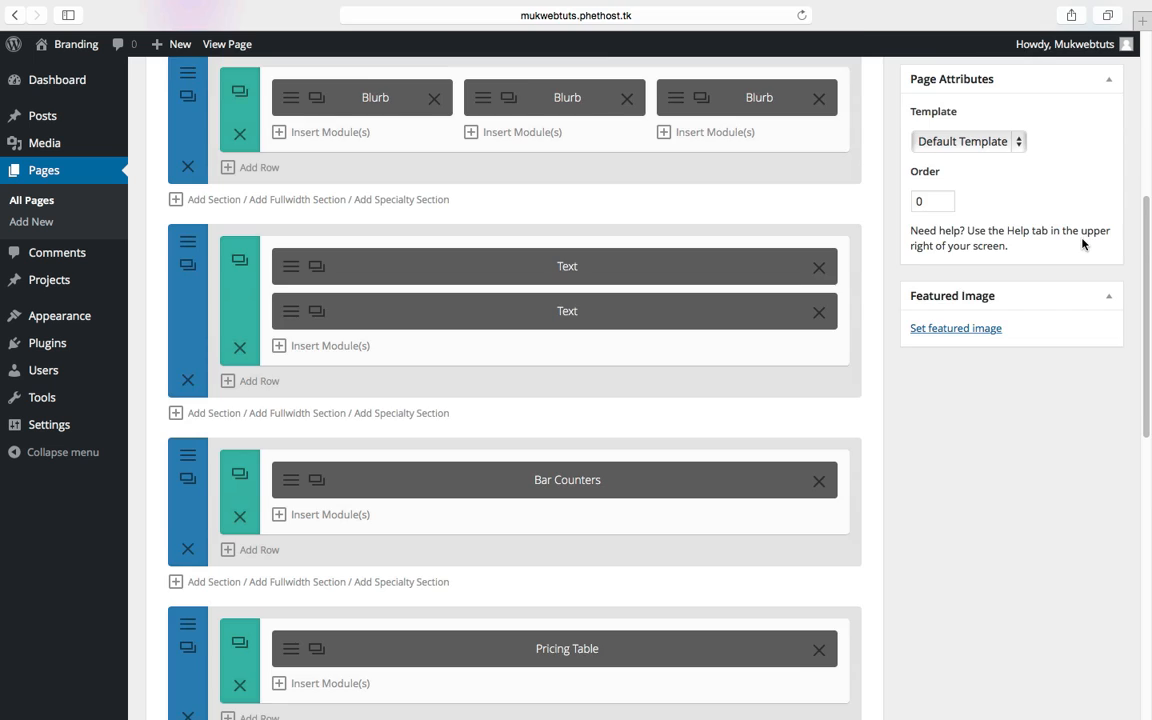
{"action": "scroll", "coordinate": [224, 558], "scroll_direction": "down", "scroll_amount": 10}
{"action": "scroll", "coordinate": [290, 430], "scroll_direction": "up", "scroll_amount": 5}
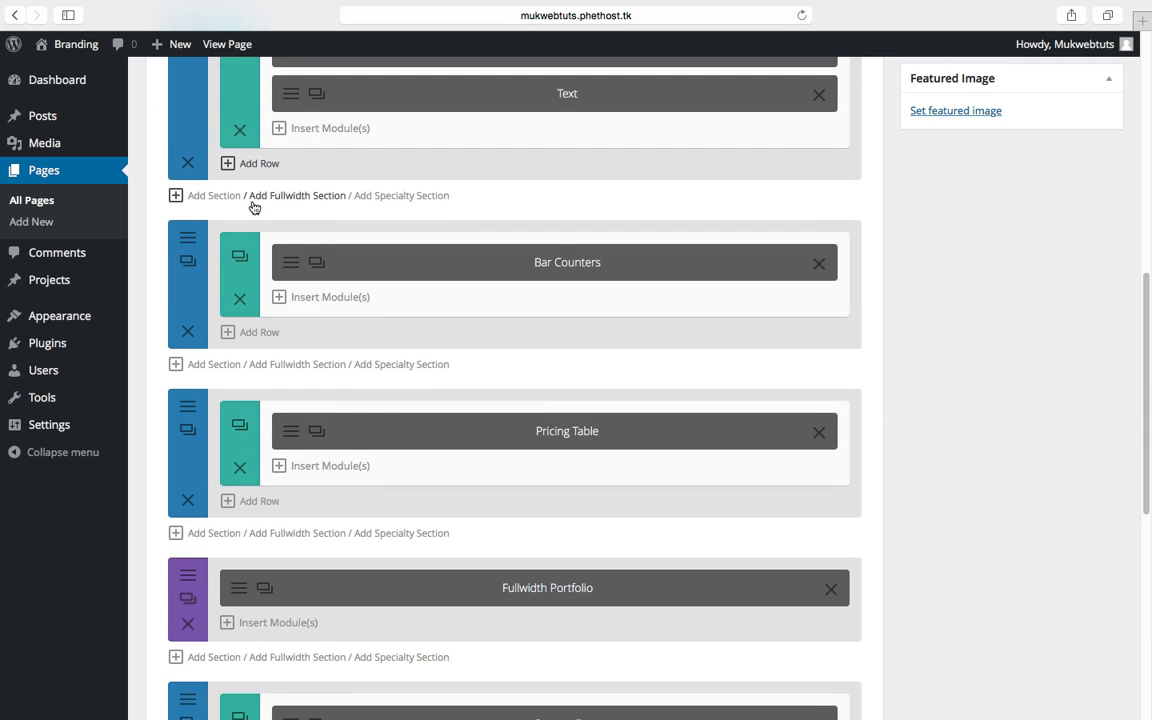
{"action": "scroll", "coordinate": [260, 258], "scroll_direction": "up", "scroll_amount": 2}
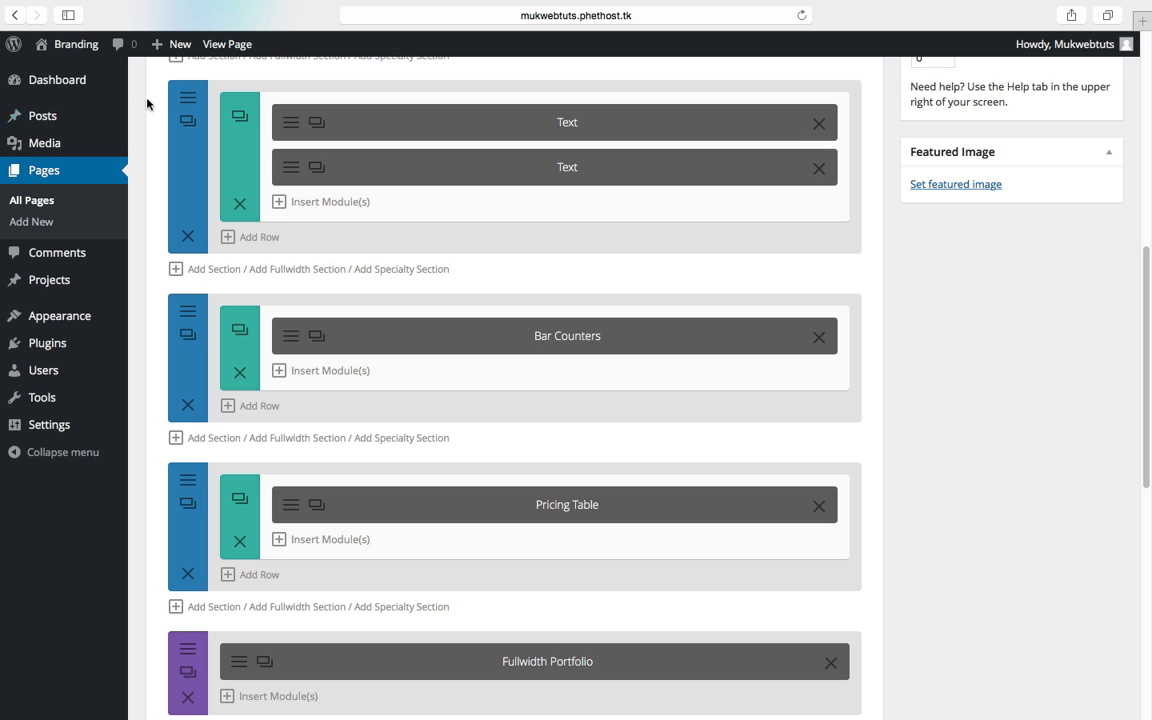
{"action": "left_click", "coordinate": [188, 117]}
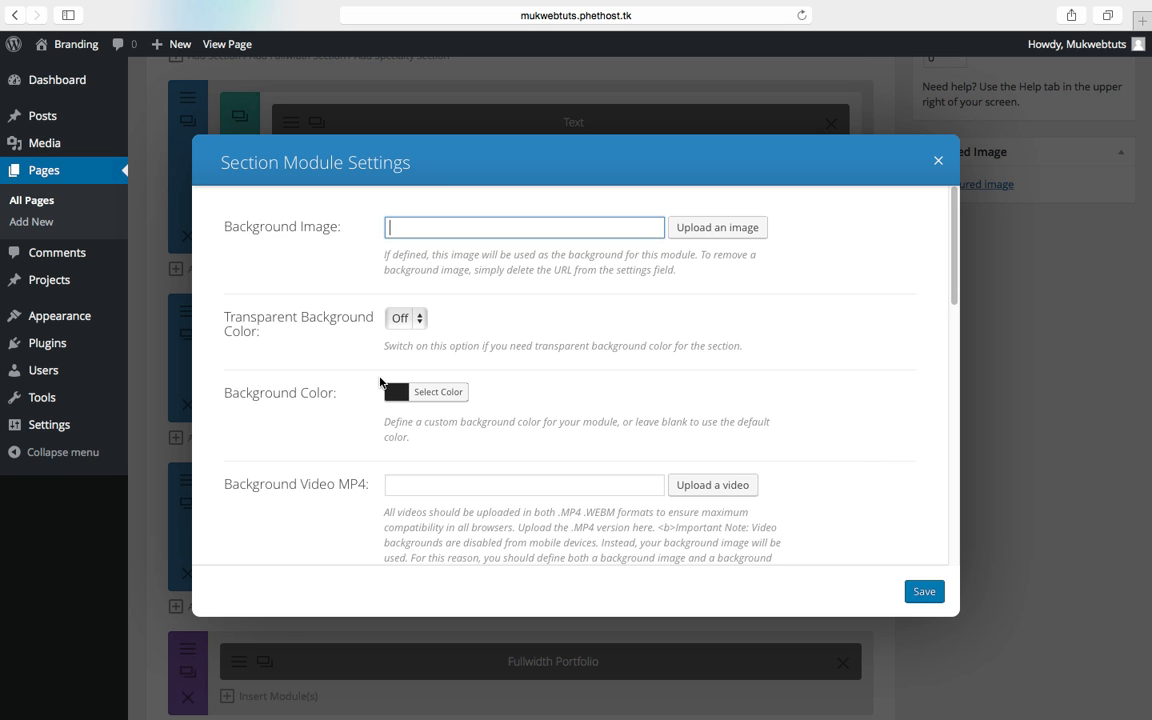
{"action": "left_click", "coordinate": [402, 392]}
{"action": "left_click", "coordinate": [497, 398]}
{"action": "double_click", "coordinate": [497, 395]}
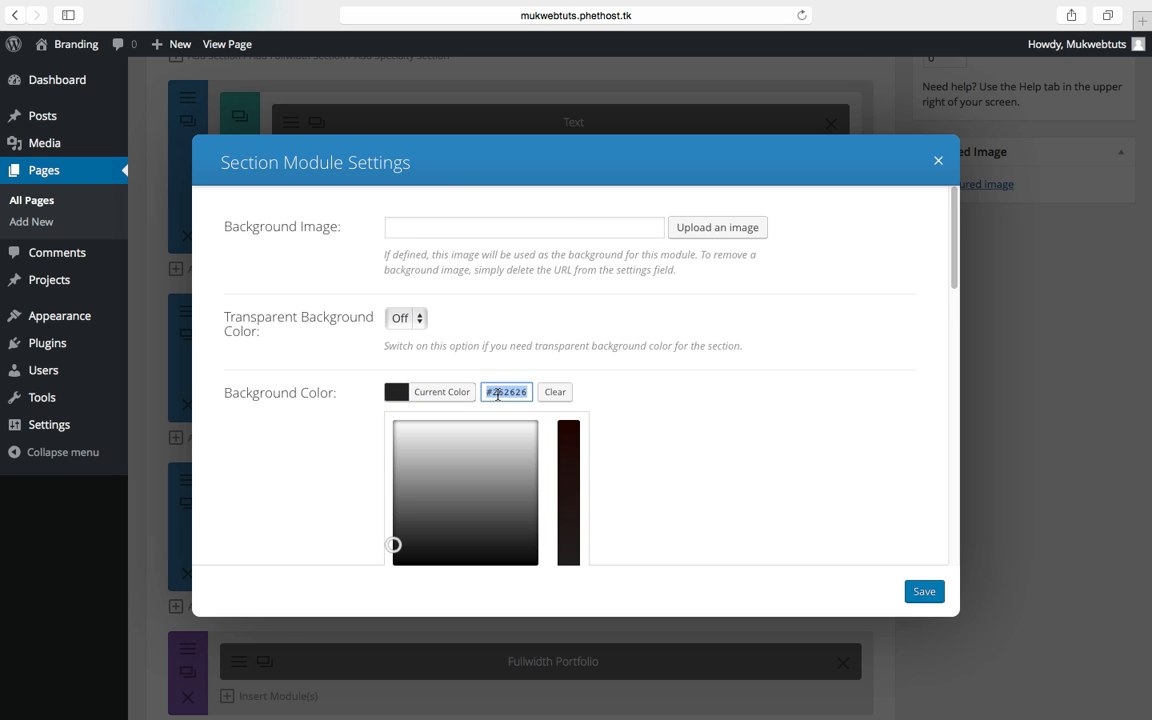
{"action": "left_click", "coordinate": [924, 591]}
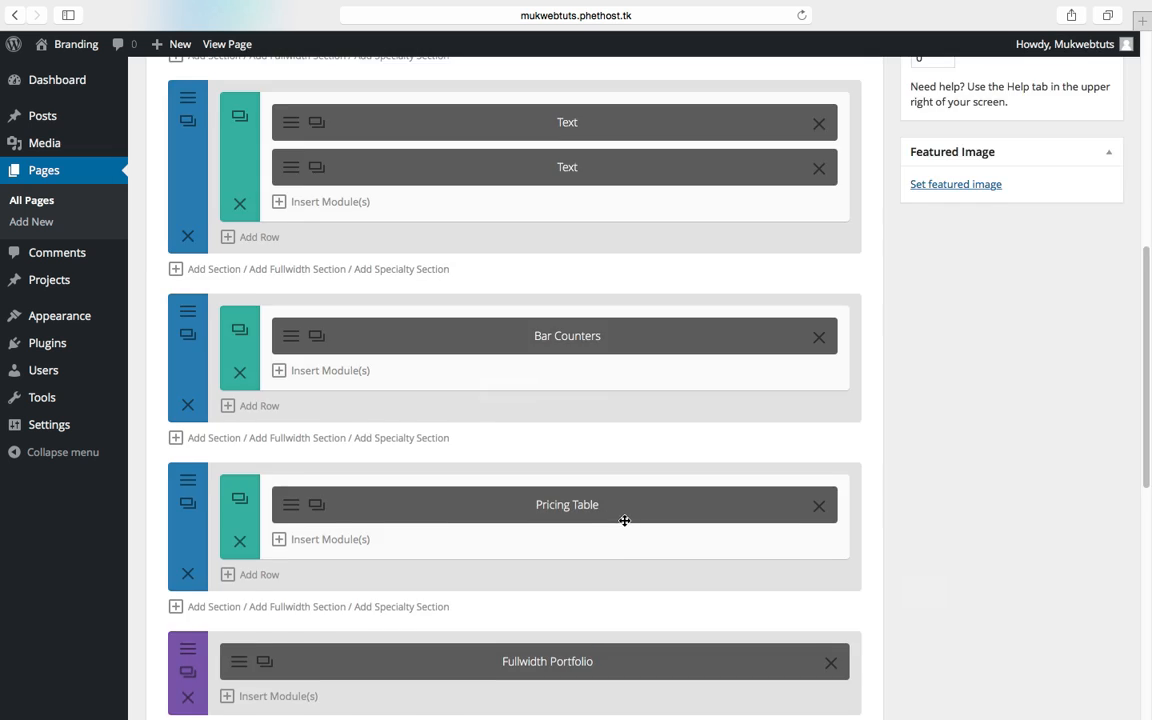
Step: Paste #262626 as the Contact Form section's background colour and save
{"action": "scroll", "coordinate": [568, 507], "scroll_direction": "down", "scroll_amount": 5}
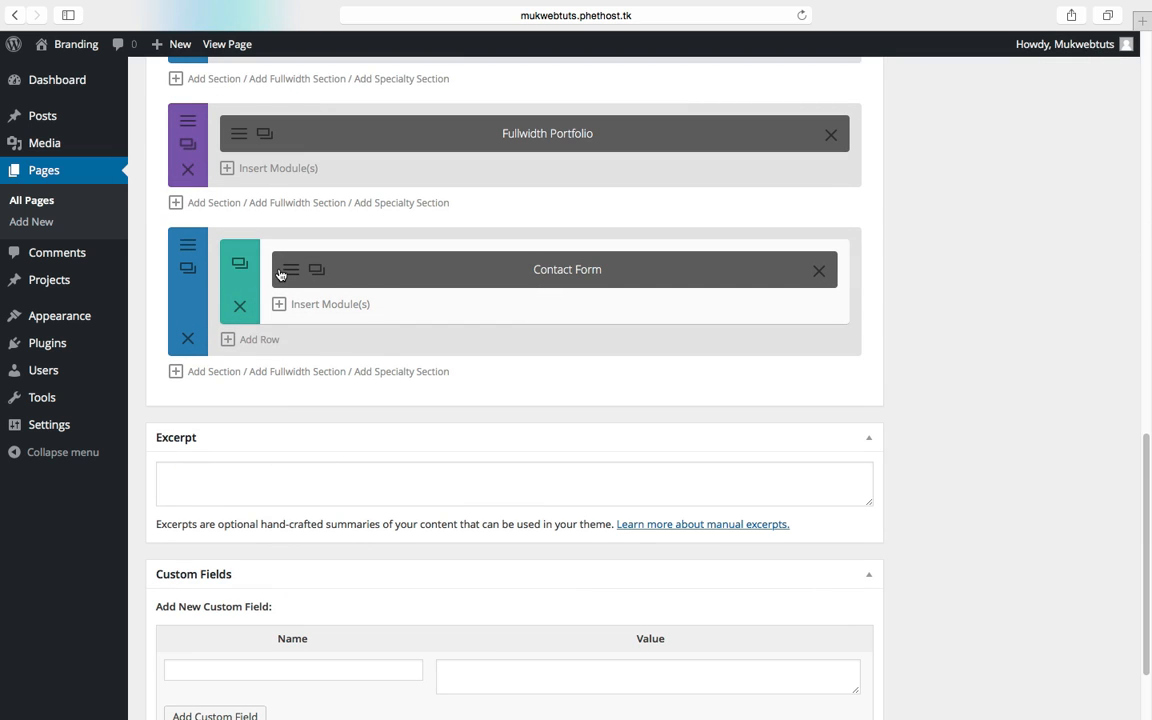
{"action": "left_click", "coordinate": [188, 267]}
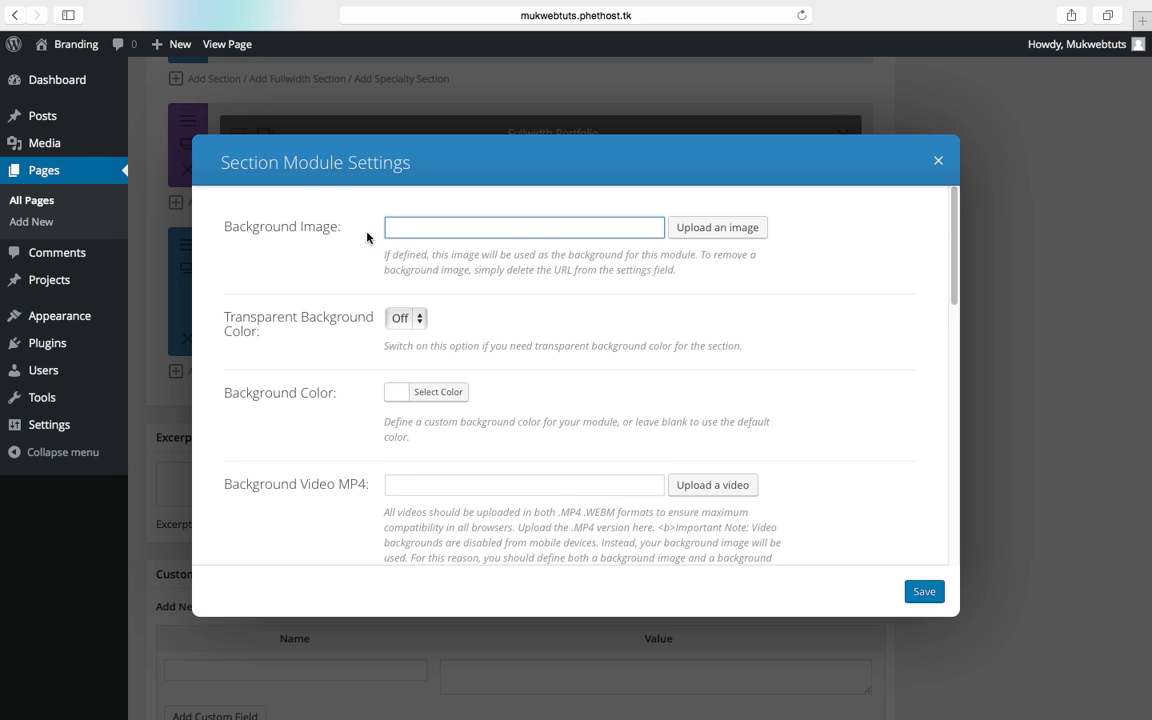
{"action": "scroll", "coordinate": [400, 290], "scroll_direction": "down", "scroll_amount": 3}
{"action": "left_click", "coordinate": [438, 263]}
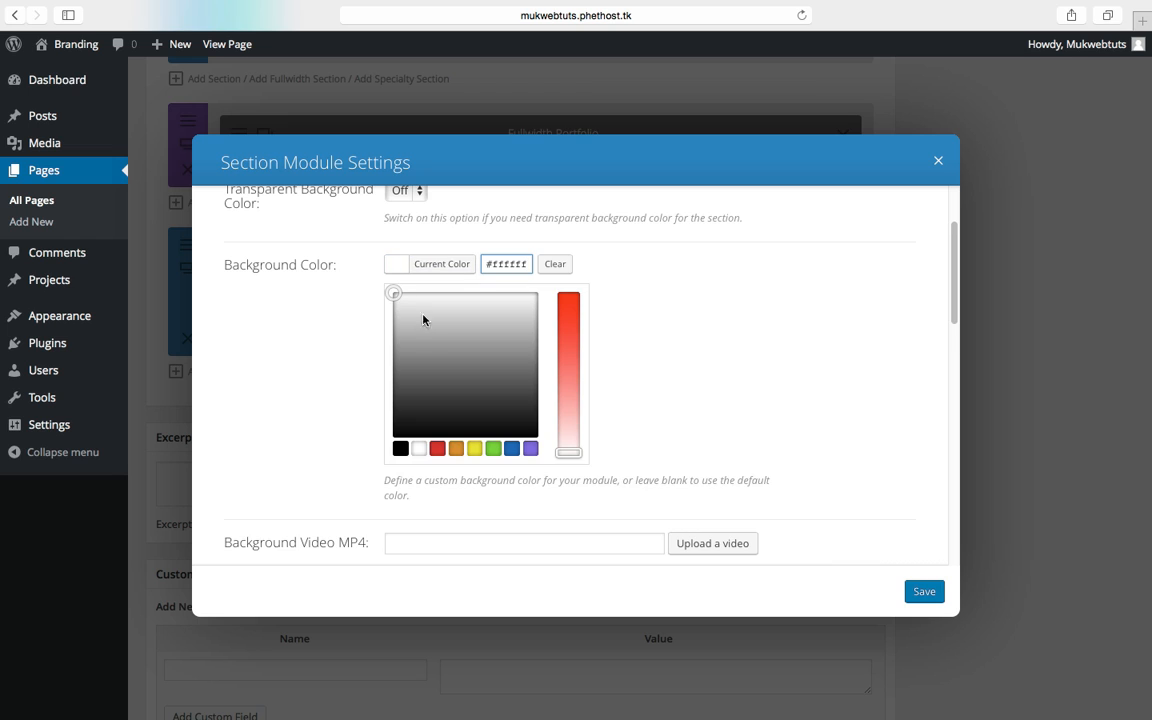
{"action": "double_click", "coordinate": [493, 263]}
{"action": "type", "text": "#262626"}
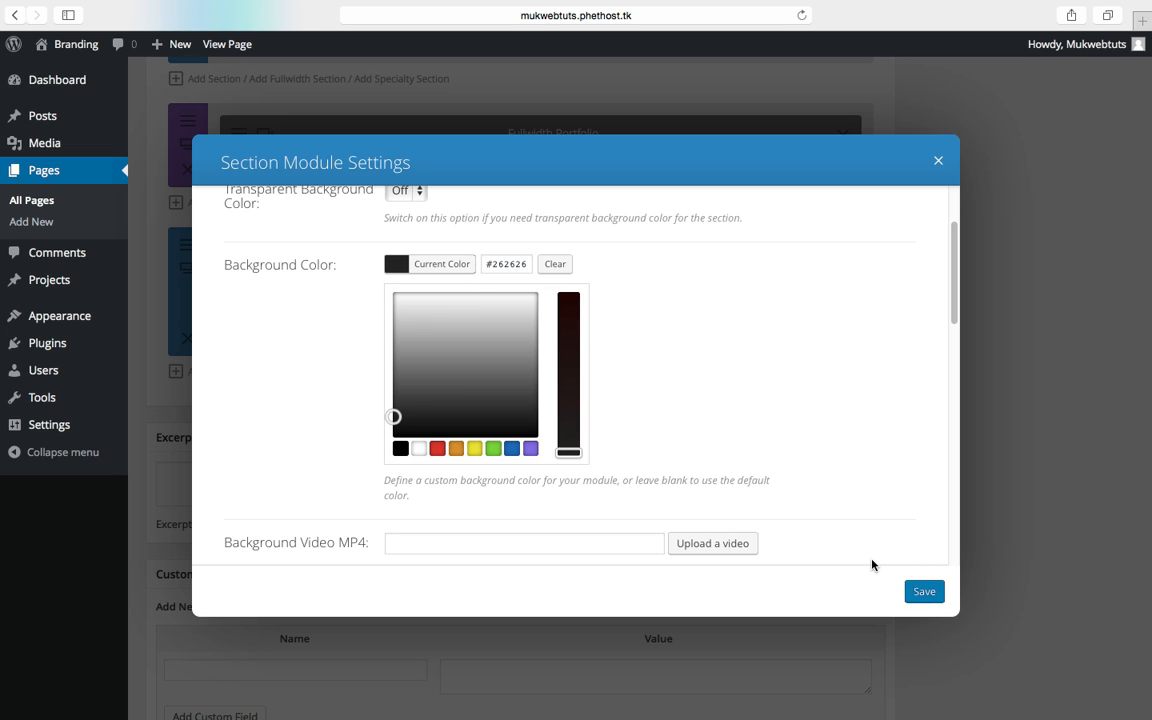
{"action": "left_click", "coordinate": [924, 591]}
{"action": "scroll", "coordinate": [990, 578], "scroll_direction": "up", "scroll_amount": 10}
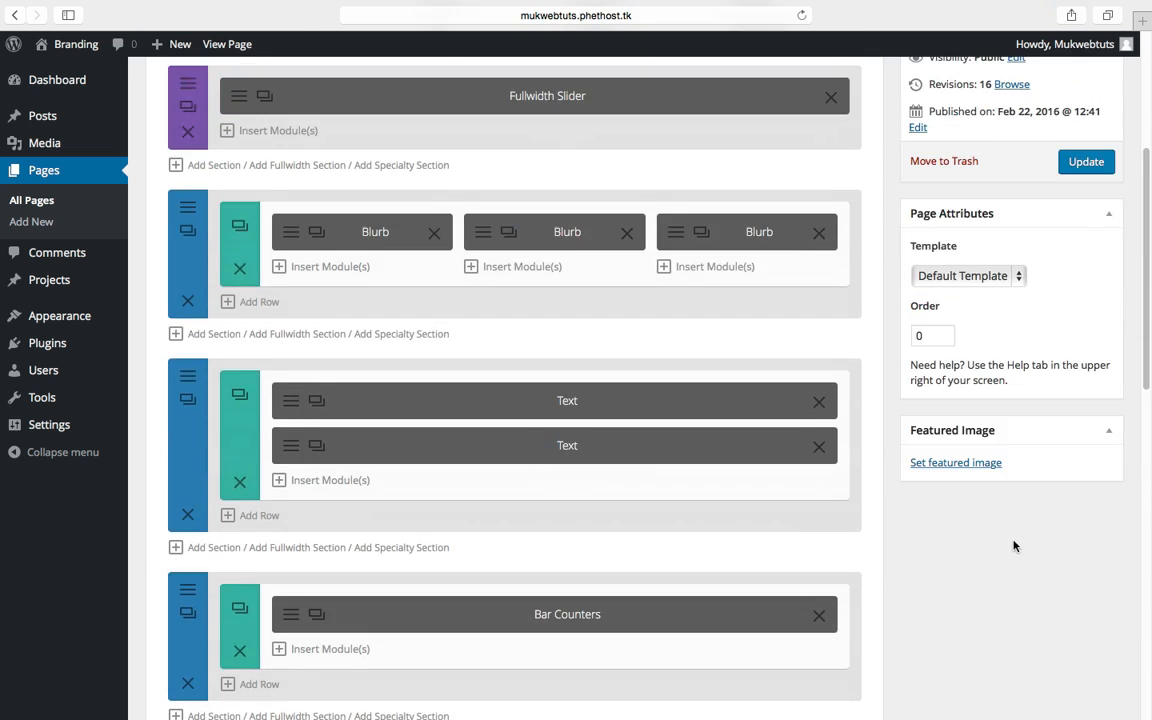
{"action": "scroll", "coordinate": [1013, 545], "scroll_direction": "up", "scroll_amount": 5}
Step: Update the Home page to publish the new contact section
{"action": "left_click", "coordinate": [1062, 476]}
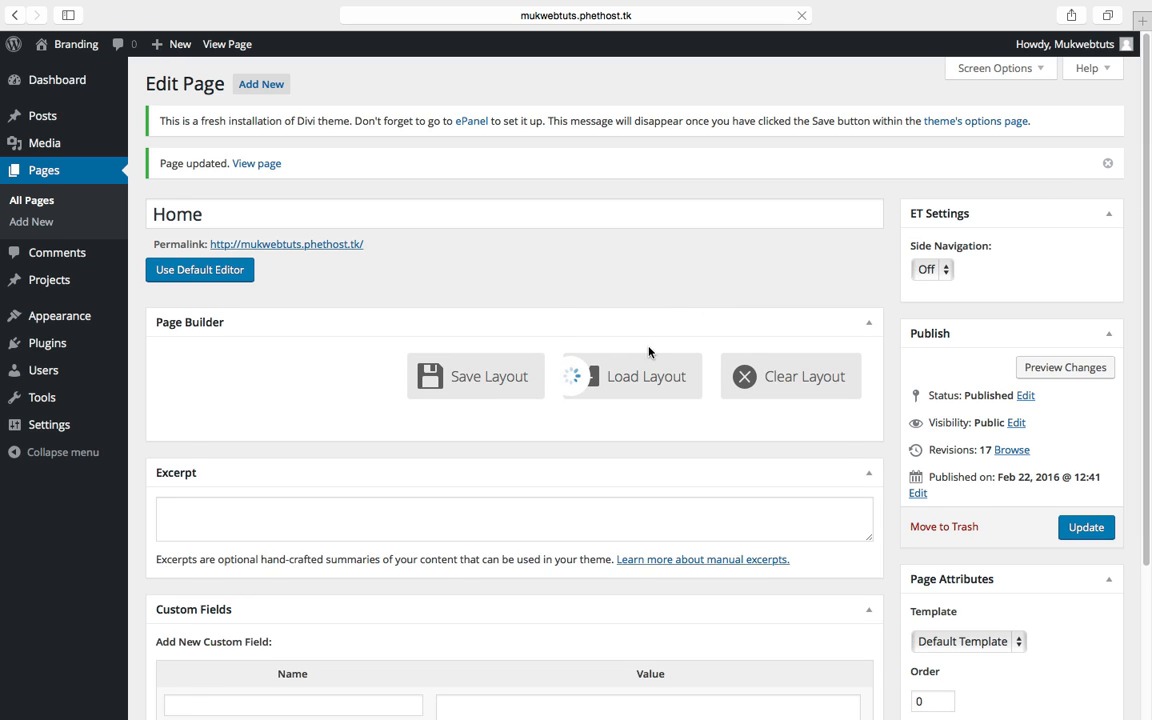
{"action": "scroll", "coordinate": [483, 308], "scroll_direction": "down", "scroll_amount": 10}
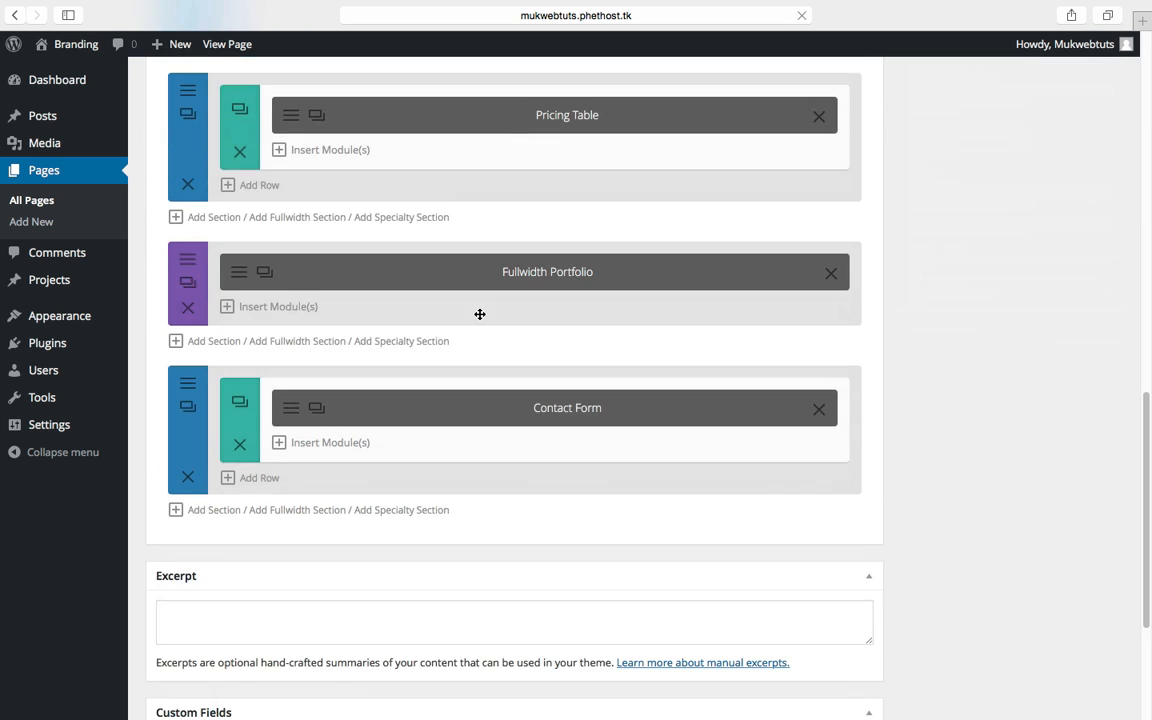
{"action": "scroll", "coordinate": [480, 314], "scroll_direction": "down", "scroll_amount": 5}
{"action": "scroll", "coordinate": [416, 303], "scroll_direction": "up", "scroll_amount": 3}
Step: View the live homepage down to the faint Contact Us form, then return to Edit Page
{"action": "left_click", "coordinate": [216, 46]}
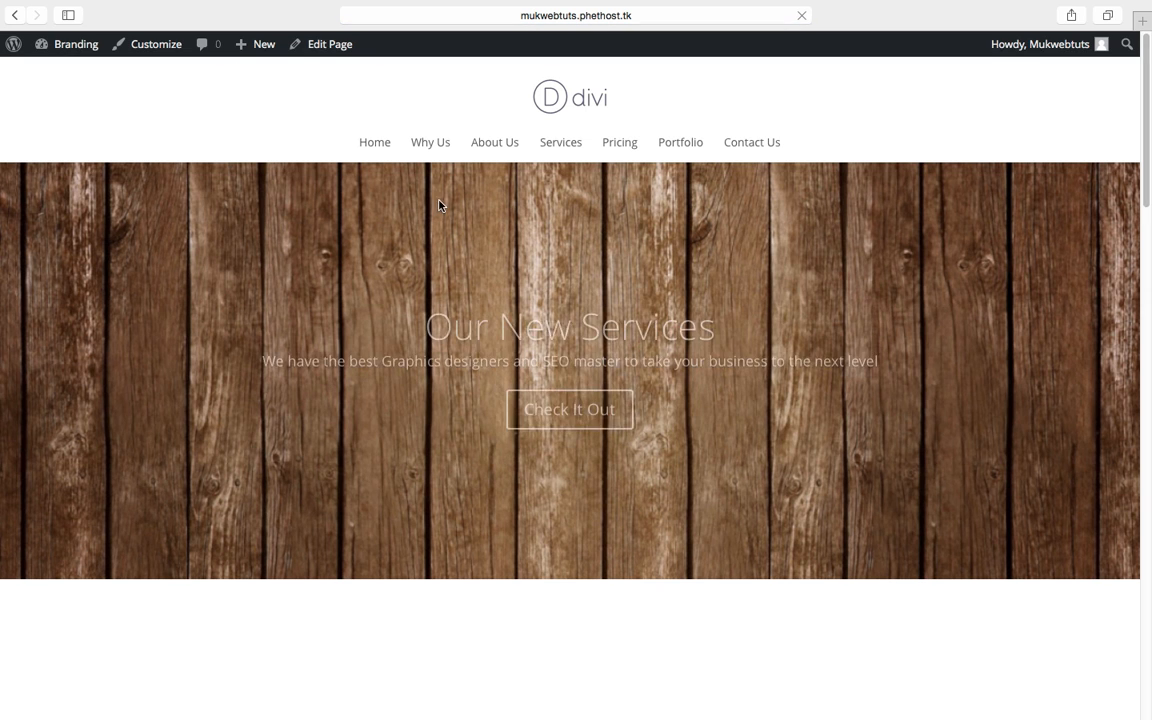
{"action": "scroll", "coordinate": [466, 200], "scroll_direction": "down", "scroll_amount": 5}
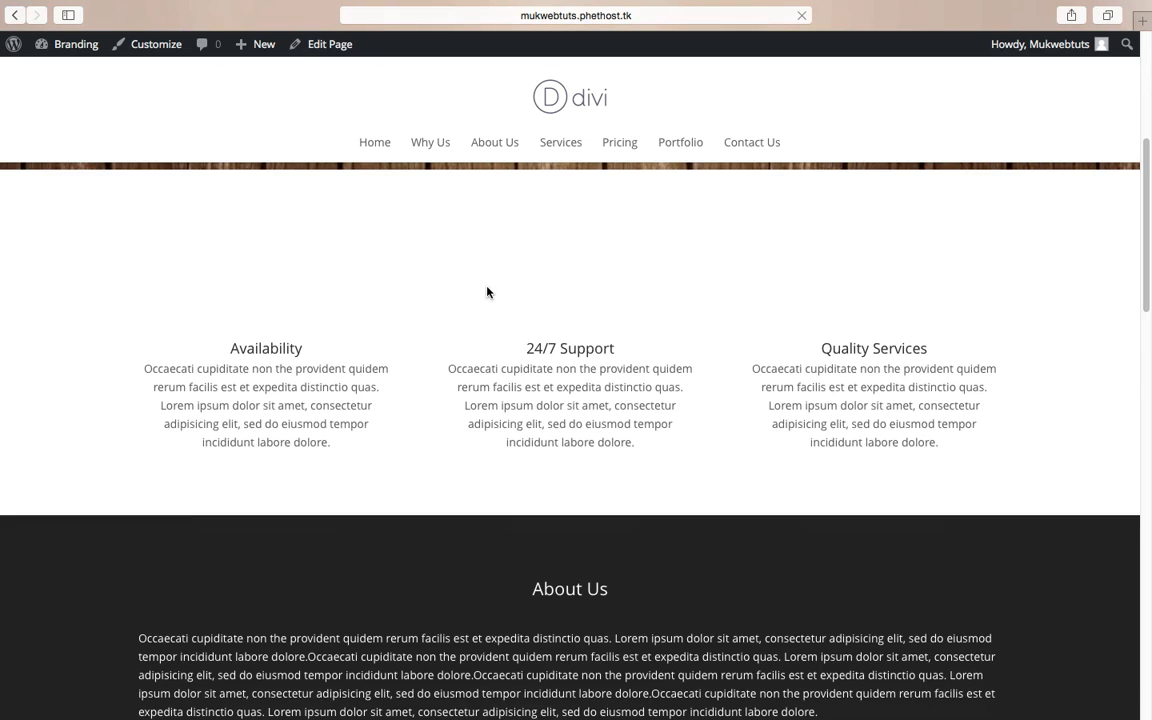
{"action": "scroll", "coordinate": [606, 291], "scroll_direction": "down", "scroll_amount": 4}
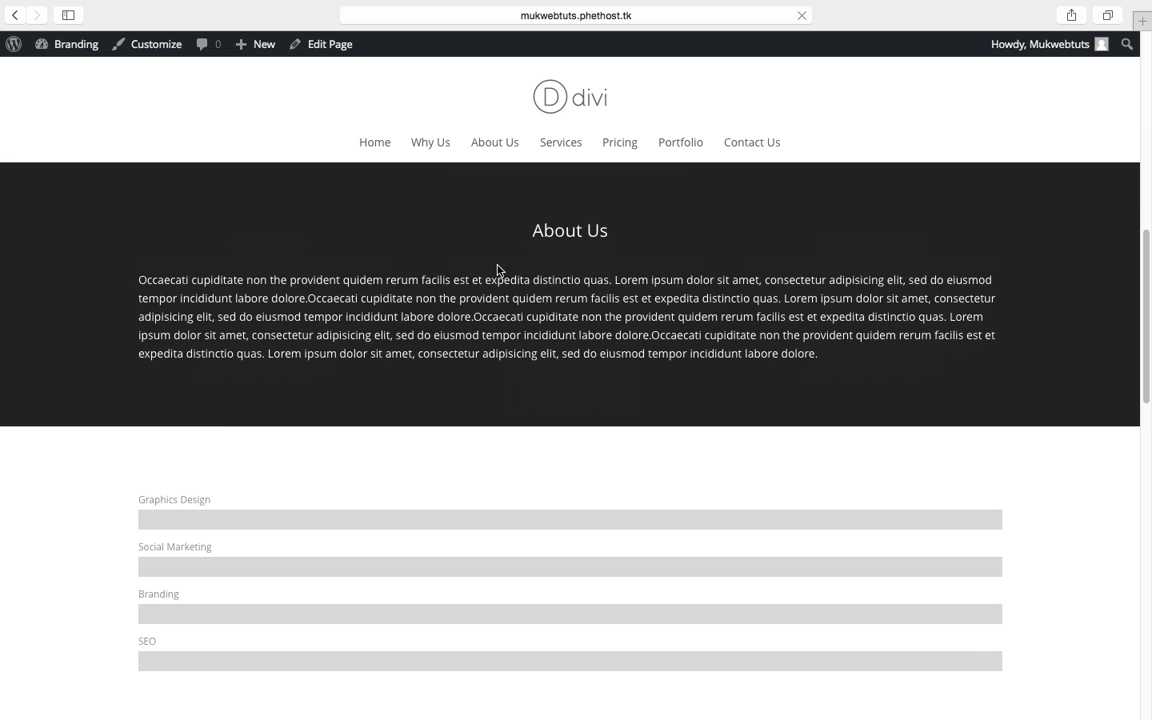
{"action": "scroll", "coordinate": [143, 368], "scroll_direction": "down", "scroll_amount": 2}
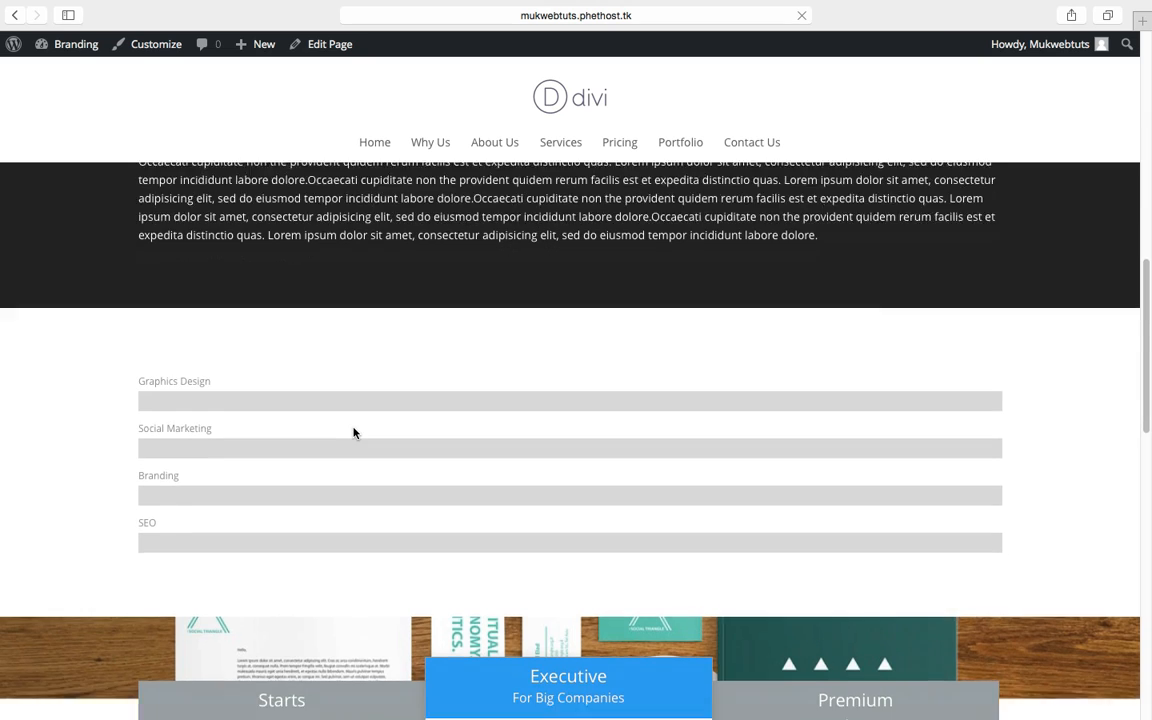
{"action": "scroll", "coordinate": [353, 432], "scroll_direction": "down", "scroll_amount": 1}
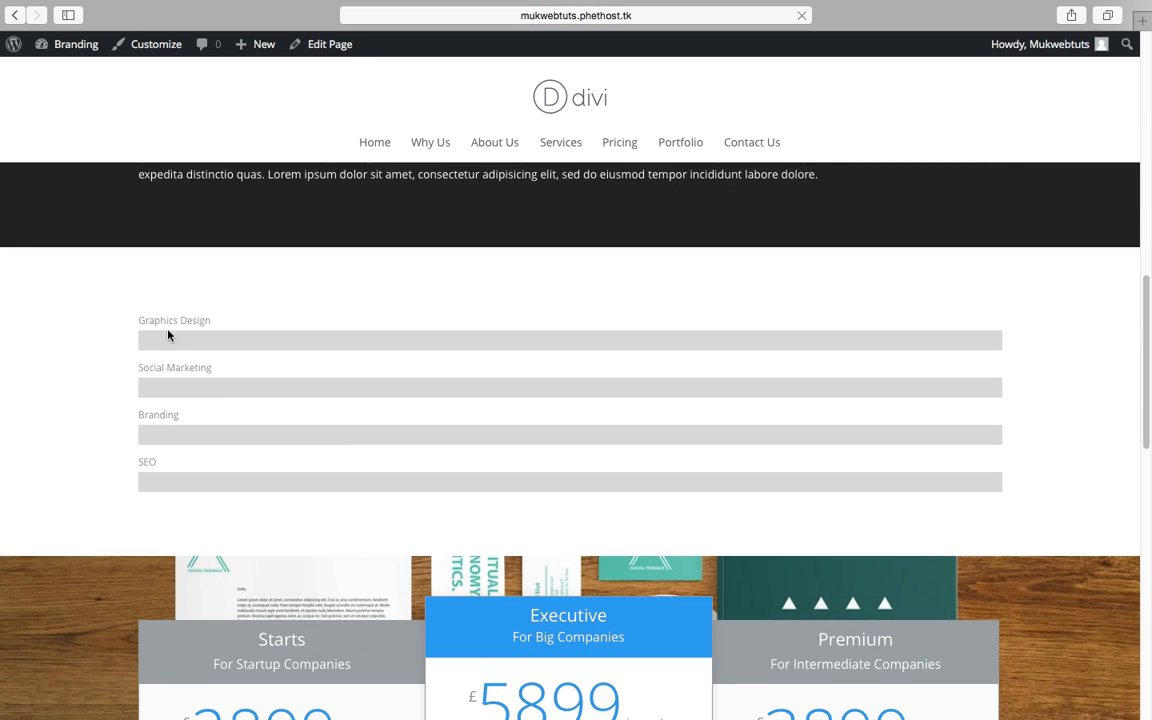
{"action": "scroll", "coordinate": [681, 355], "scroll_direction": "down", "scroll_amount": 8}
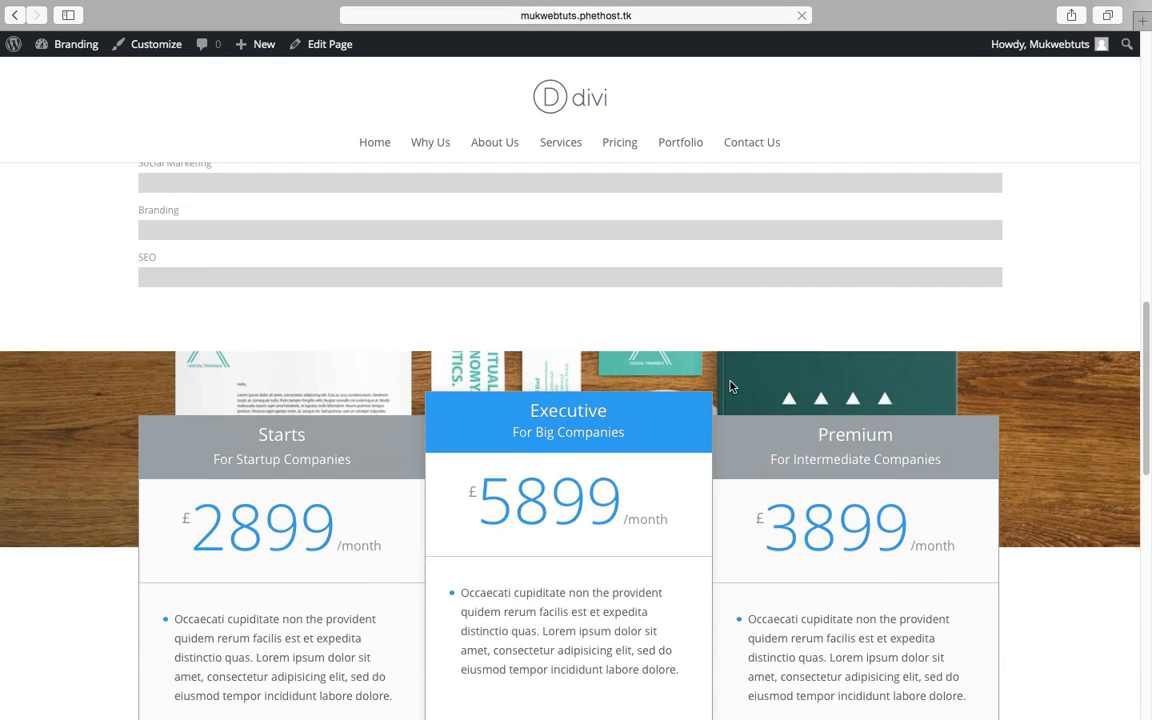
{"action": "scroll", "coordinate": [458, 448], "scroll_direction": "down", "scroll_amount": 5}
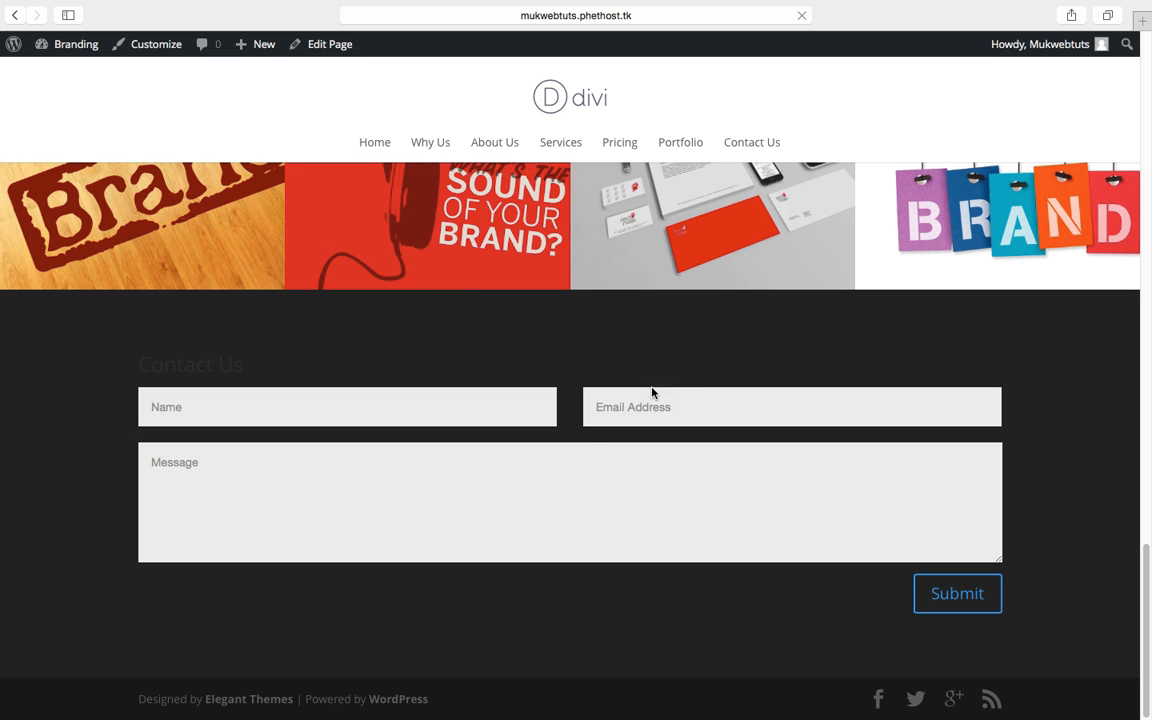
{"action": "scroll", "coordinate": [588, 472], "scroll_direction": "up", "scroll_amount": 20}
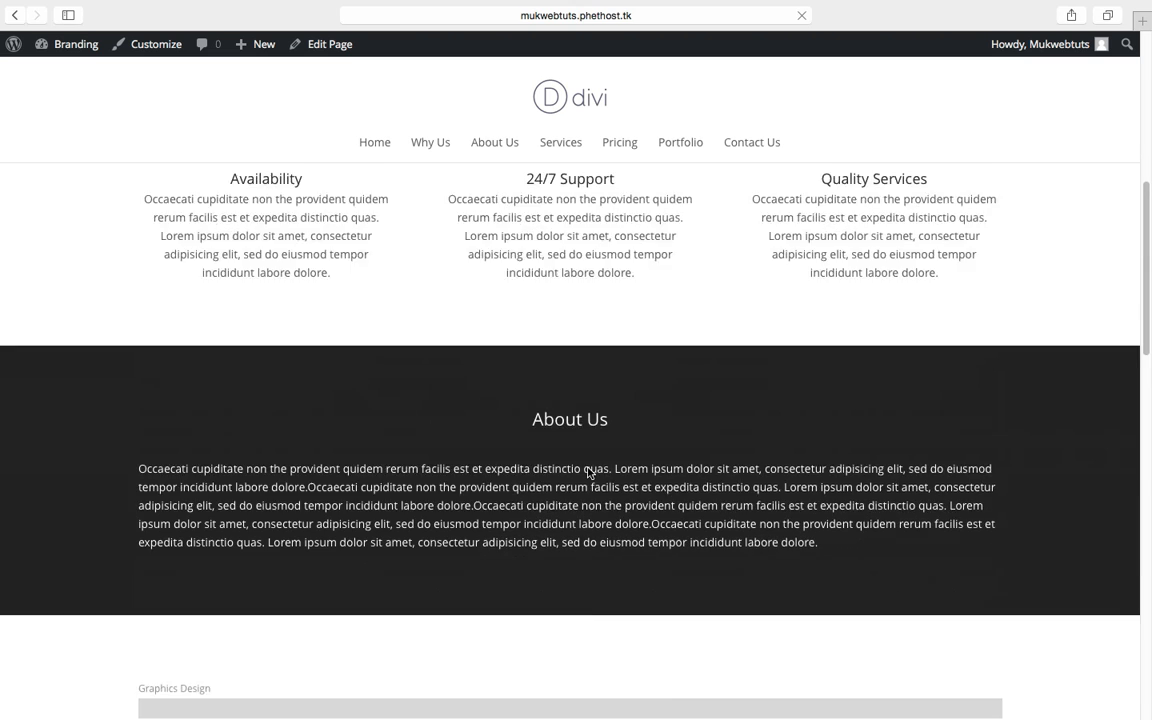
{"action": "scroll", "coordinate": [588, 472], "scroll_direction": "down", "scroll_amount": 3}
{"action": "scroll", "coordinate": [588, 472], "scroll_direction": "up", "scroll_amount": 8}
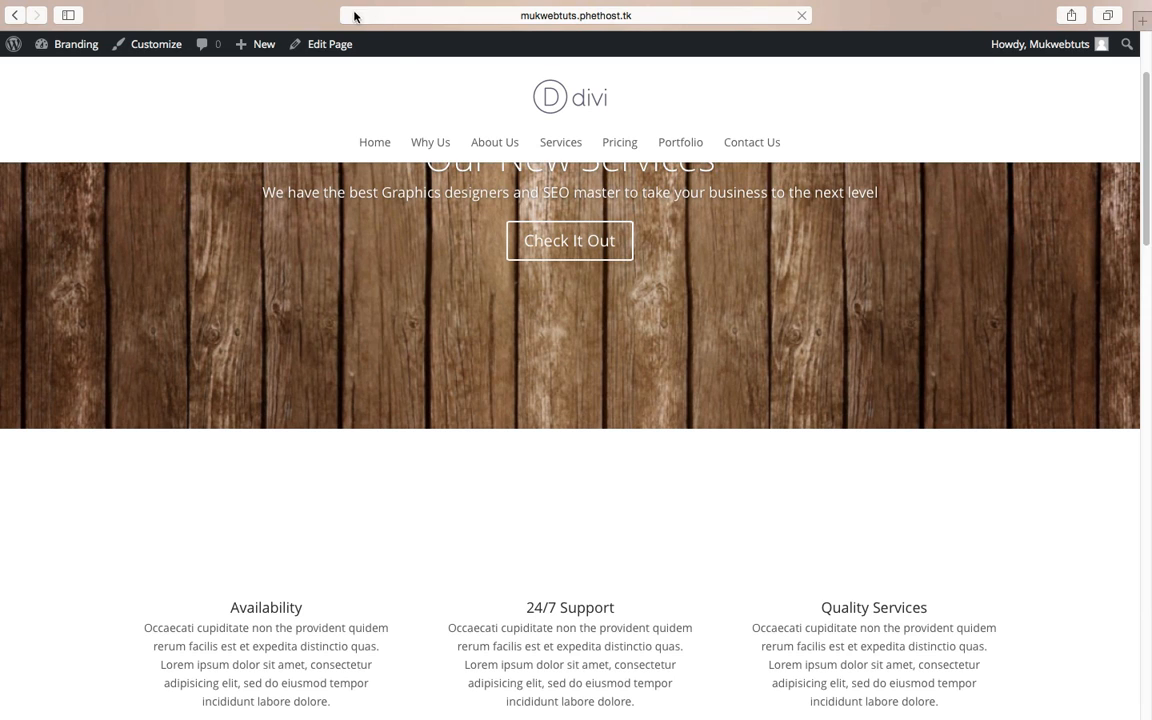
{"action": "left_click", "coordinate": [306, 45]}
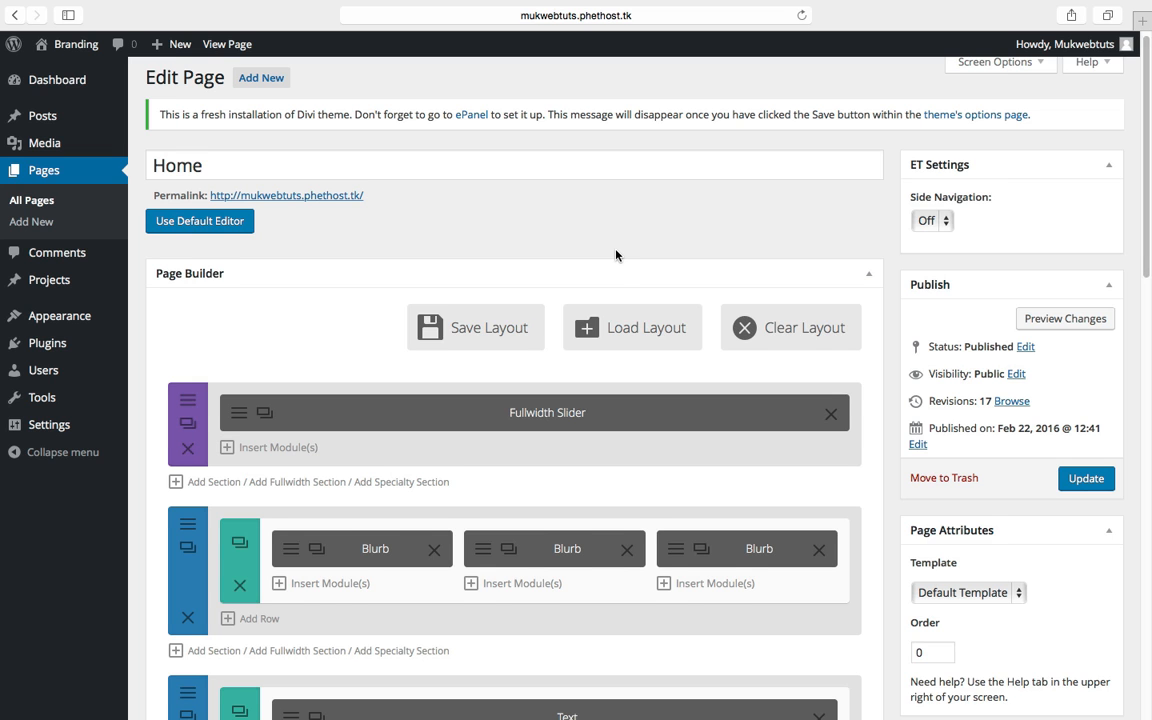
Step: Insert a Text module in the contact row reading 'Contact Us' as Heading 3
{"action": "scroll", "coordinate": [616, 255], "scroll_direction": "down", "scroll_amount": 10}
{"action": "scroll", "coordinate": [616, 251], "scroll_direction": "down", "scroll_amount": 9}
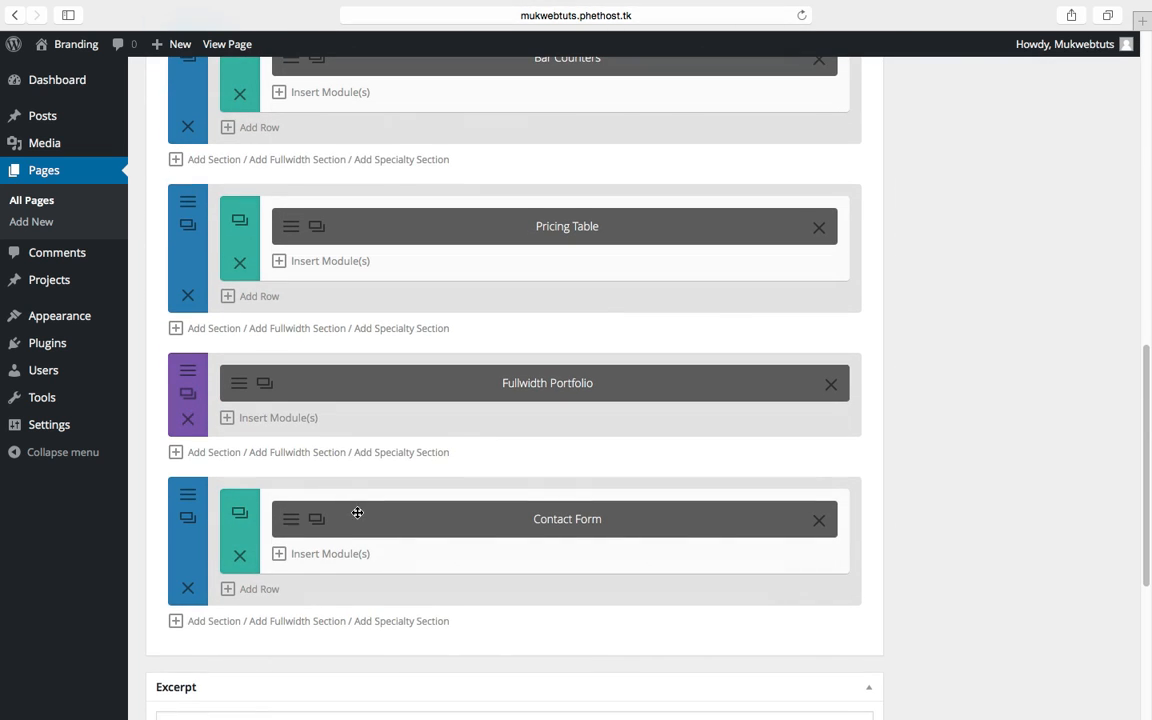
{"action": "left_click", "coordinate": [340, 560]}
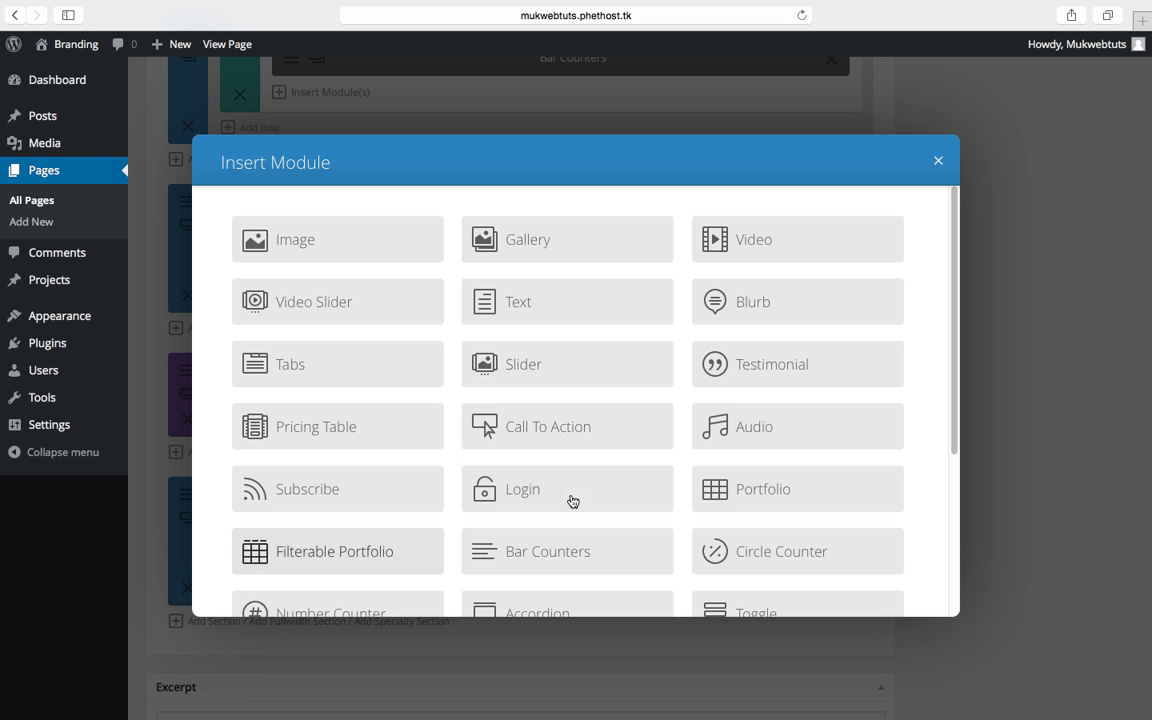
{"action": "left_click", "coordinate": [583, 318]}
{"action": "left_click", "coordinate": [407, 533]}
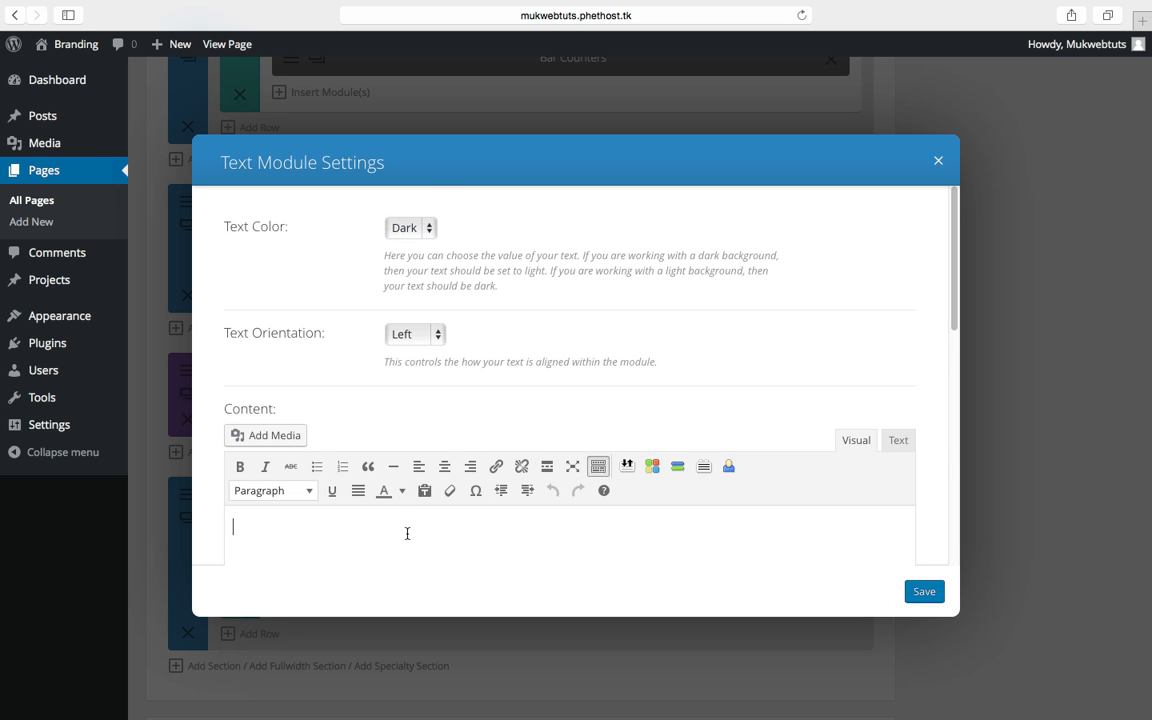
{"action": "type", "text": "ct Us"}
{"action": "left_click", "coordinate": [292, 491]}
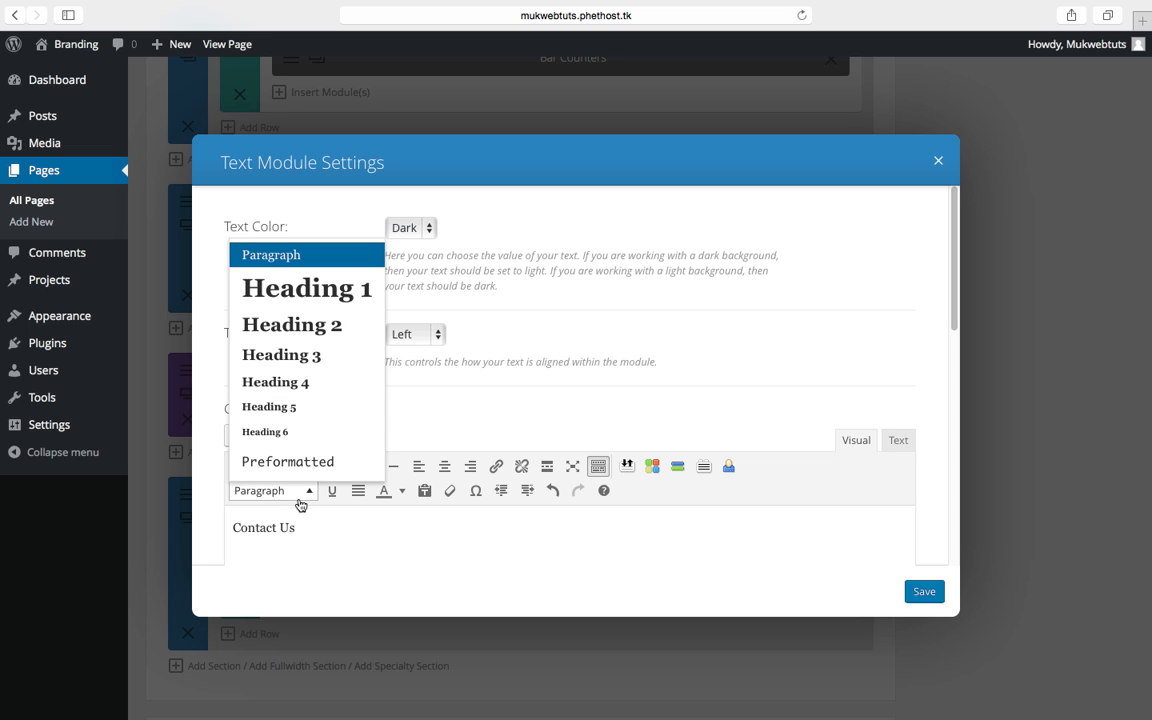
{"action": "left_click", "coordinate": [285, 361]}
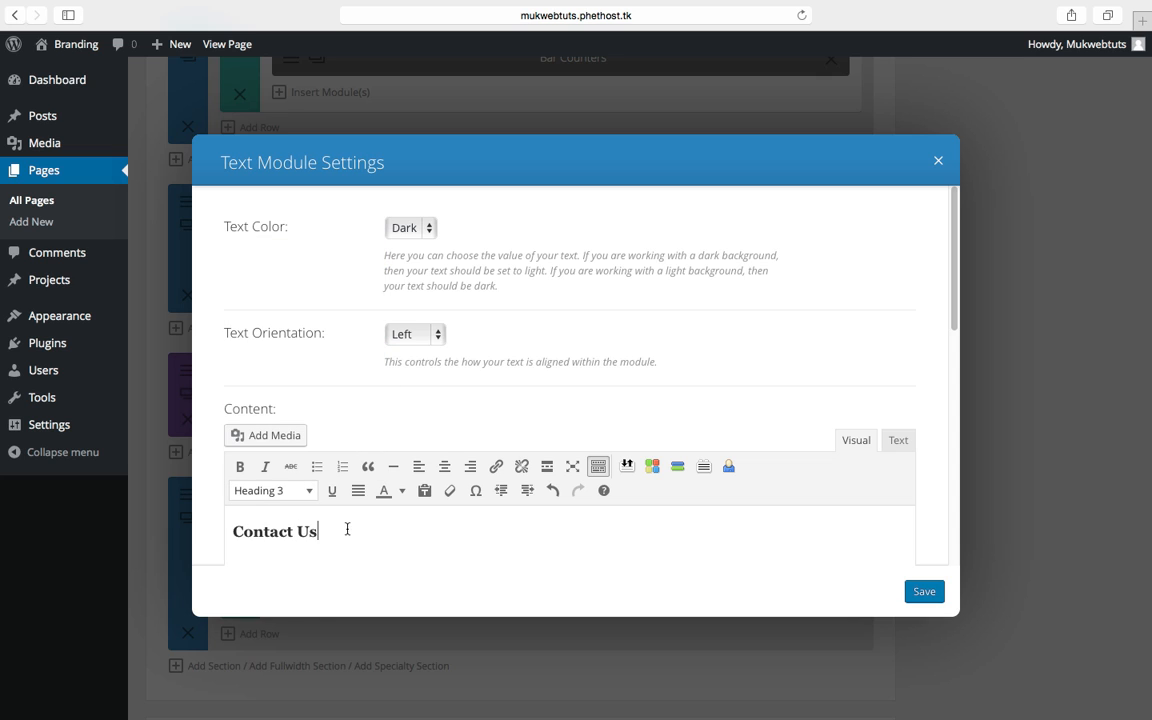
Step: Make the text Light and centered, save, and drag the module above the Contact Form
{"action": "left_click_drag", "start_coordinate": [345, 530], "coordinate": [265, 532]}
{"action": "left_click", "coordinate": [411, 228]}
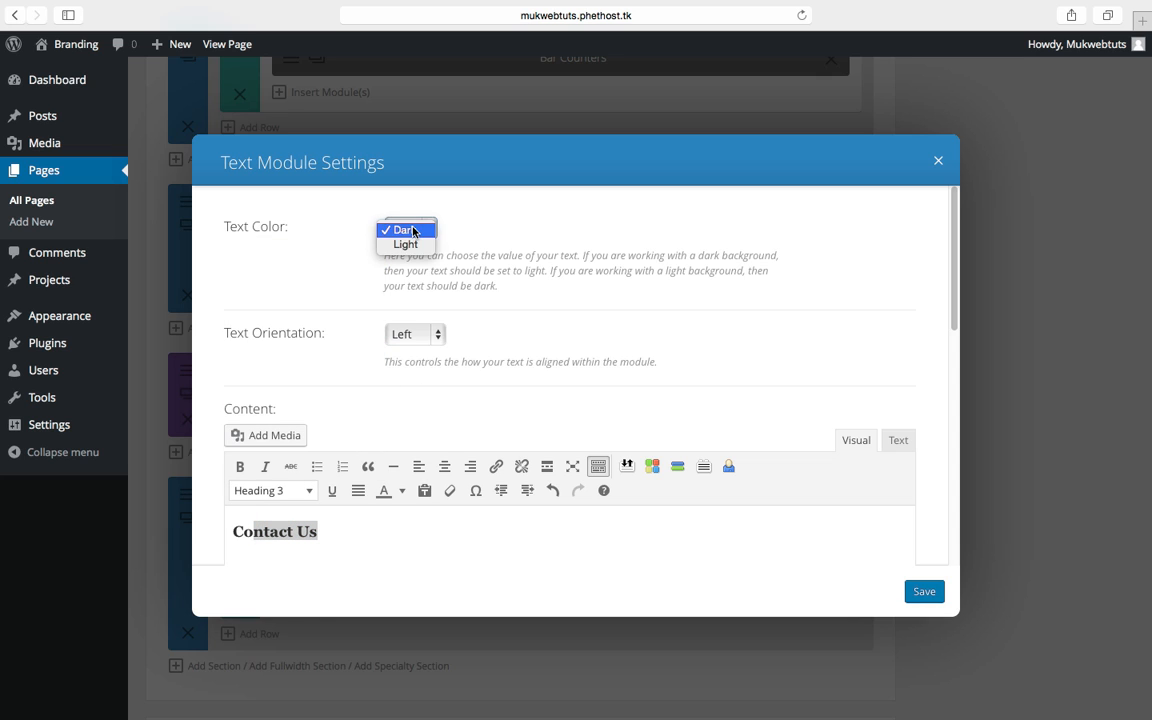
{"action": "left_click", "coordinate": [405, 243]}
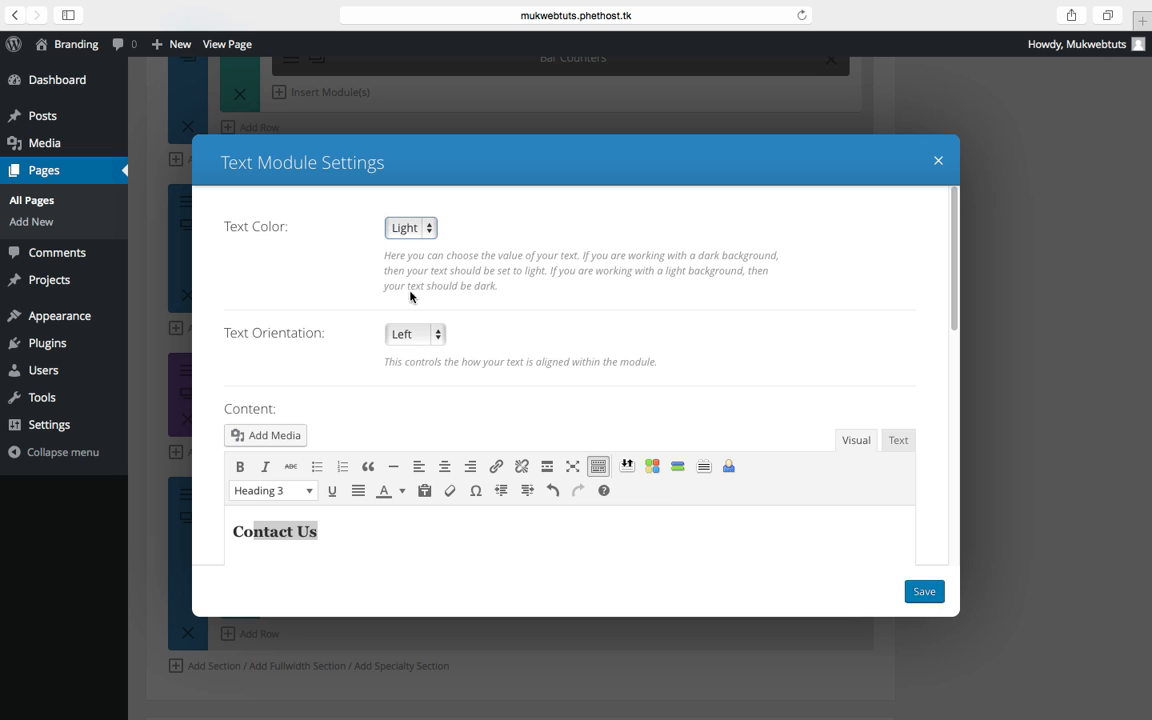
{"action": "left_click", "coordinate": [414, 334]}
{"action": "left_click", "coordinate": [404, 352]}
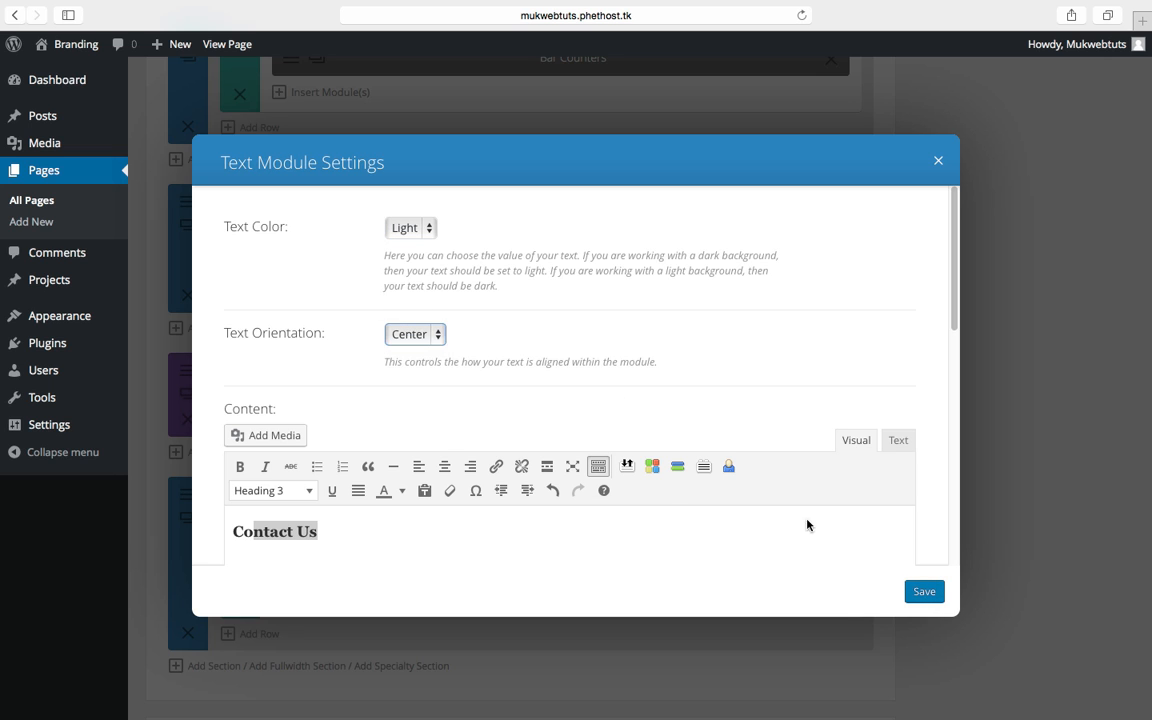
{"action": "left_click", "coordinate": [922, 591]}
{"action": "left_click_drag", "start_coordinate": [515, 564], "coordinate": [519, 520]}
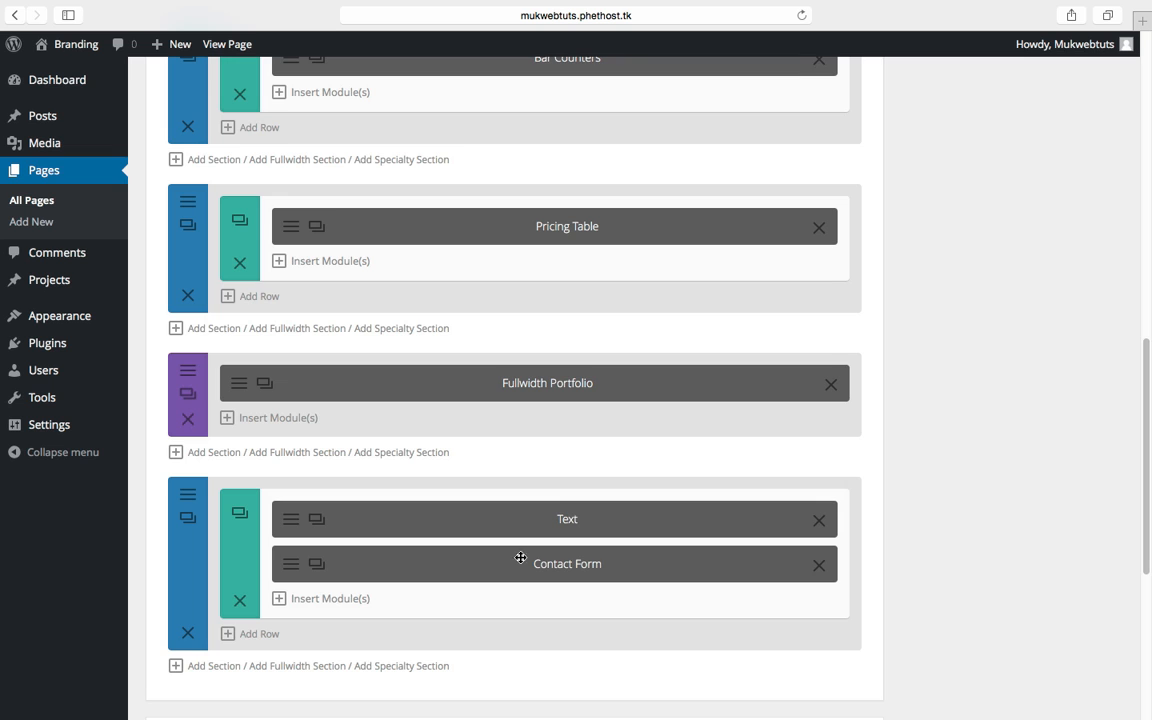
Step: Clear the Contact Form module's 'Contact Us' title and save the module
{"action": "left_click", "coordinate": [314, 564]}
{"action": "left_click_drag", "start_coordinate": [454, 388], "coordinate": [266, 379]}
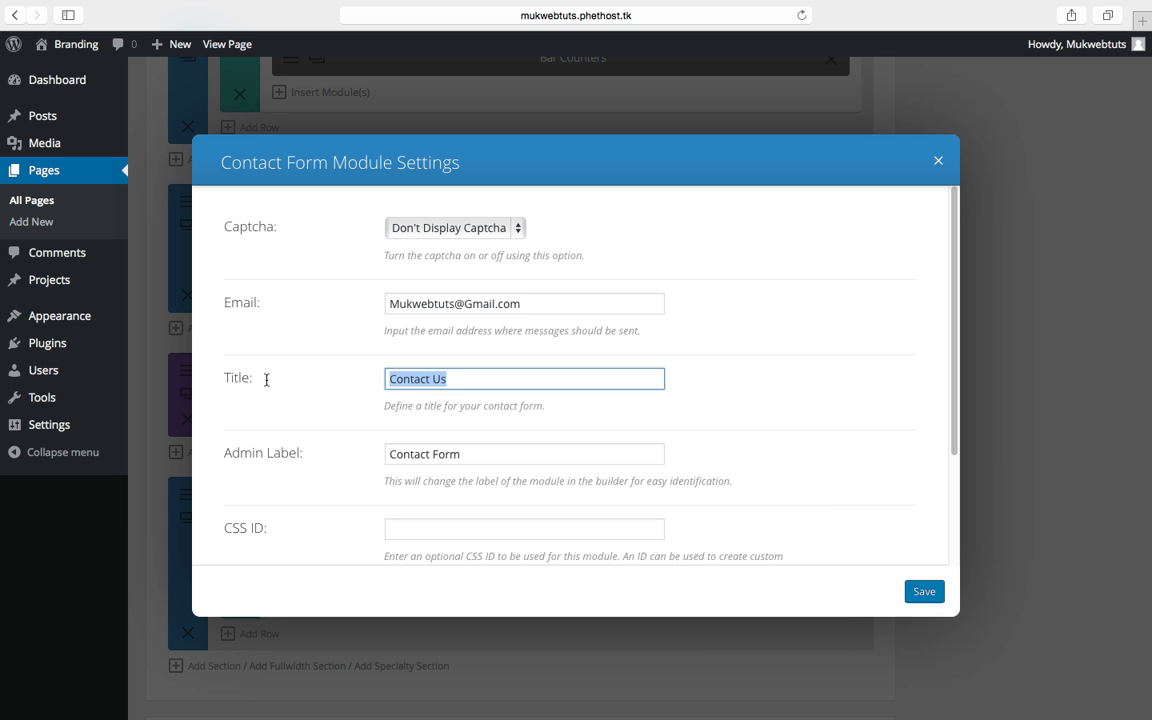
{"action": "key", "text": "BackSpace"}
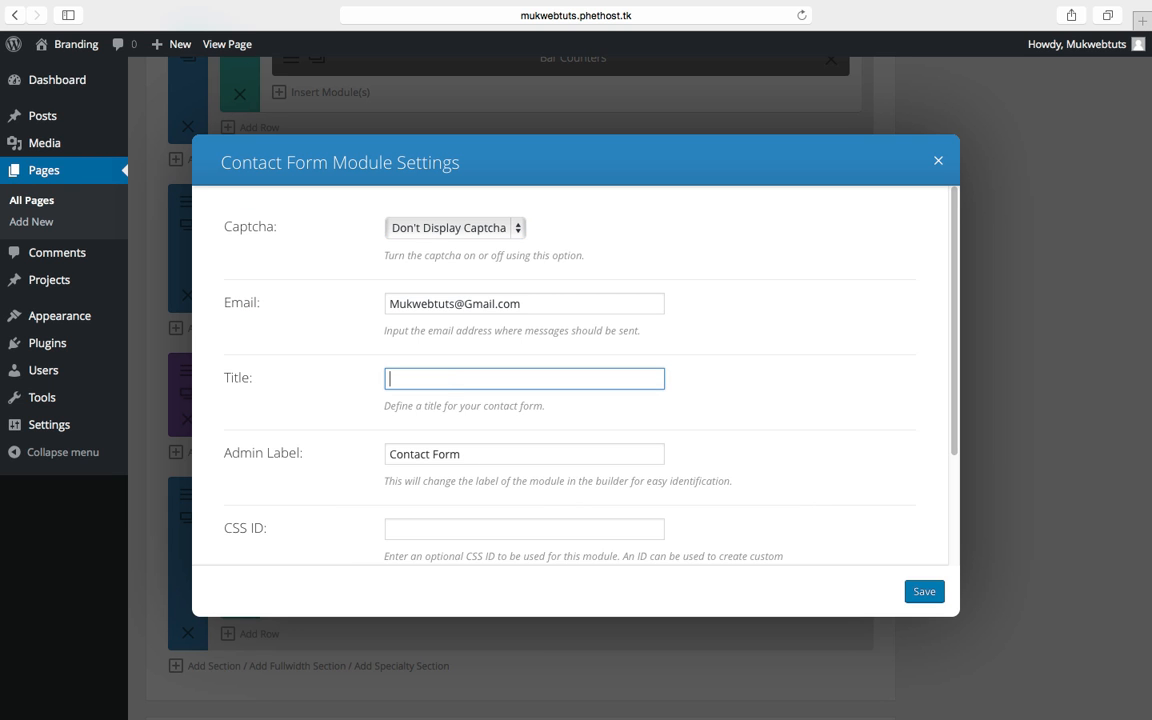
{"action": "left_click", "coordinate": [928, 590]}
Step: Update the Home page and view the live homepage
{"action": "scroll", "coordinate": [905, 576], "scroll_direction": "up", "scroll_amount": 10}
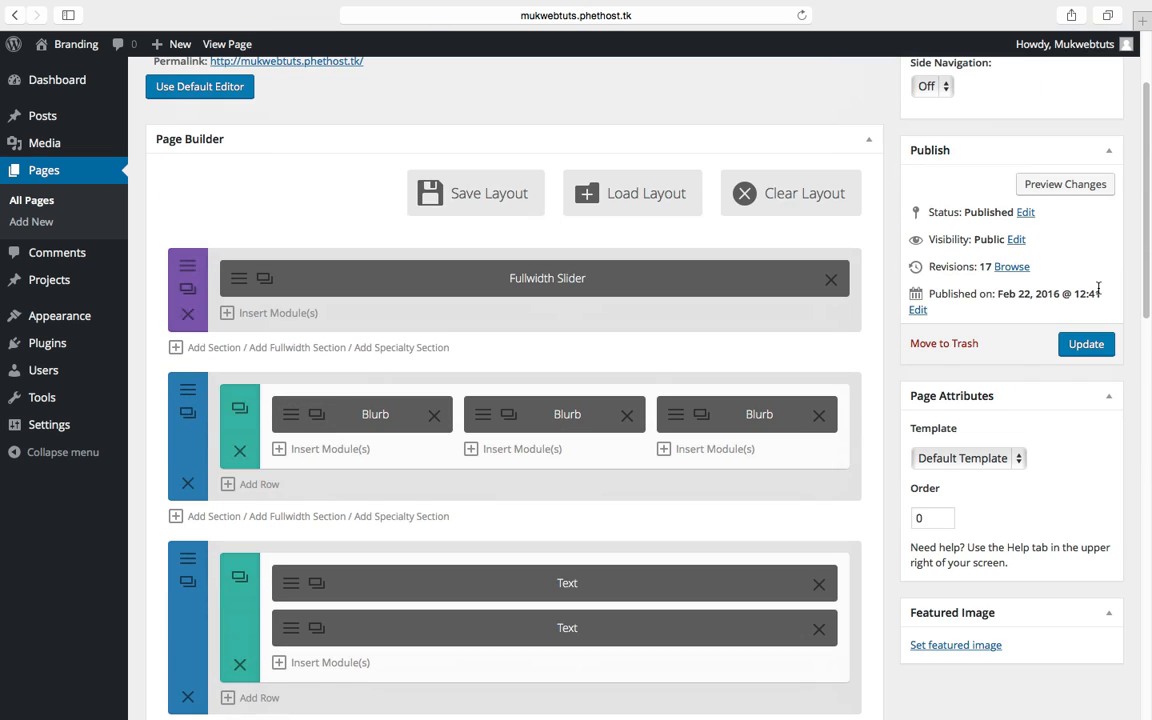
{"action": "left_click", "coordinate": [1100, 345]}
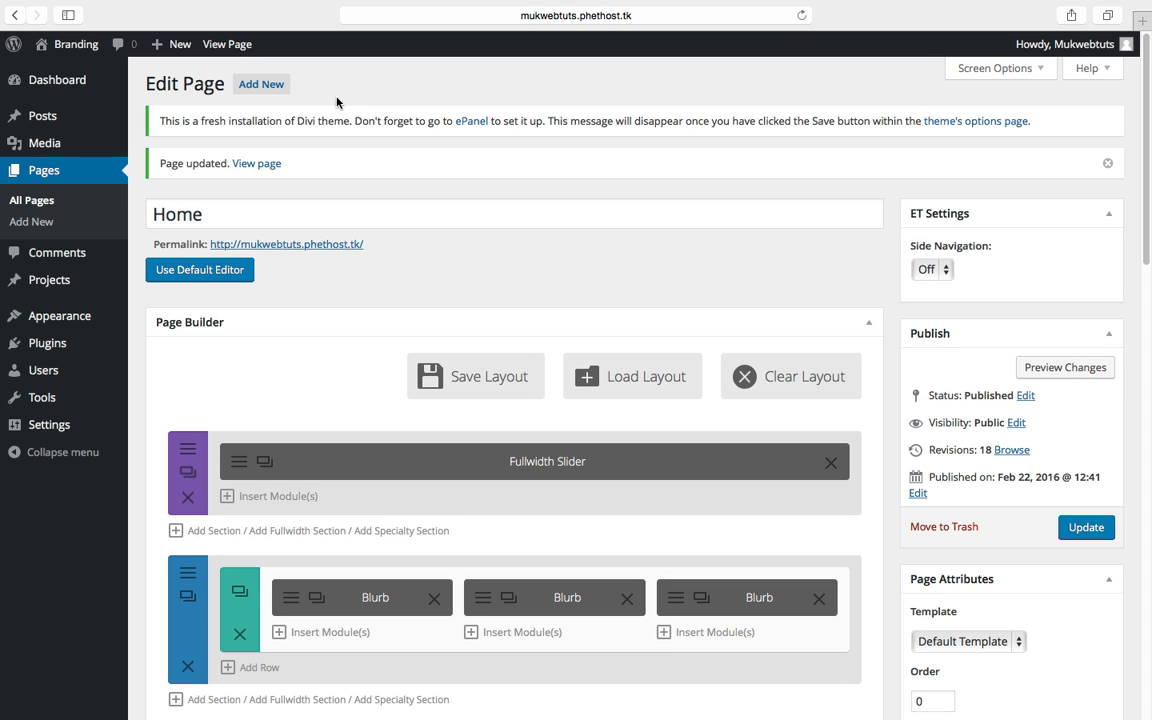
{"action": "left_click", "coordinate": [230, 44]}
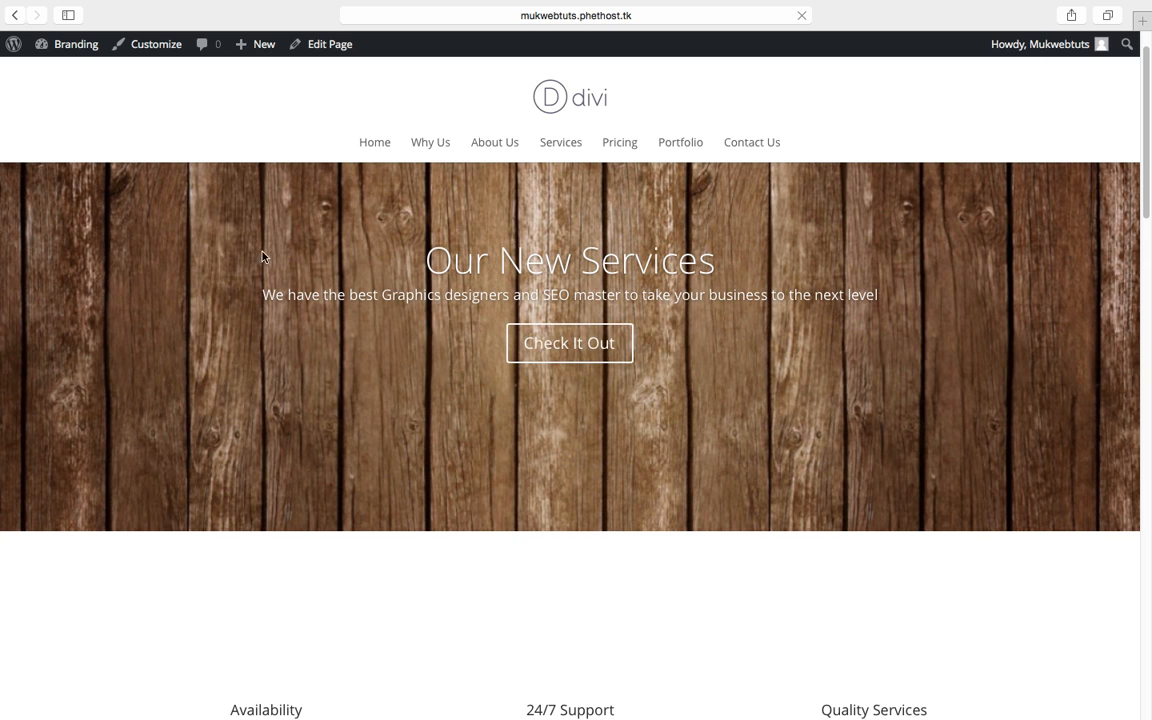
Step: Scroll the live homepage to check the light Contact Us heading above the form
{"action": "scroll", "coordinate": [188, 440], "scroll_direction": "down", "scroll_amount": 5}
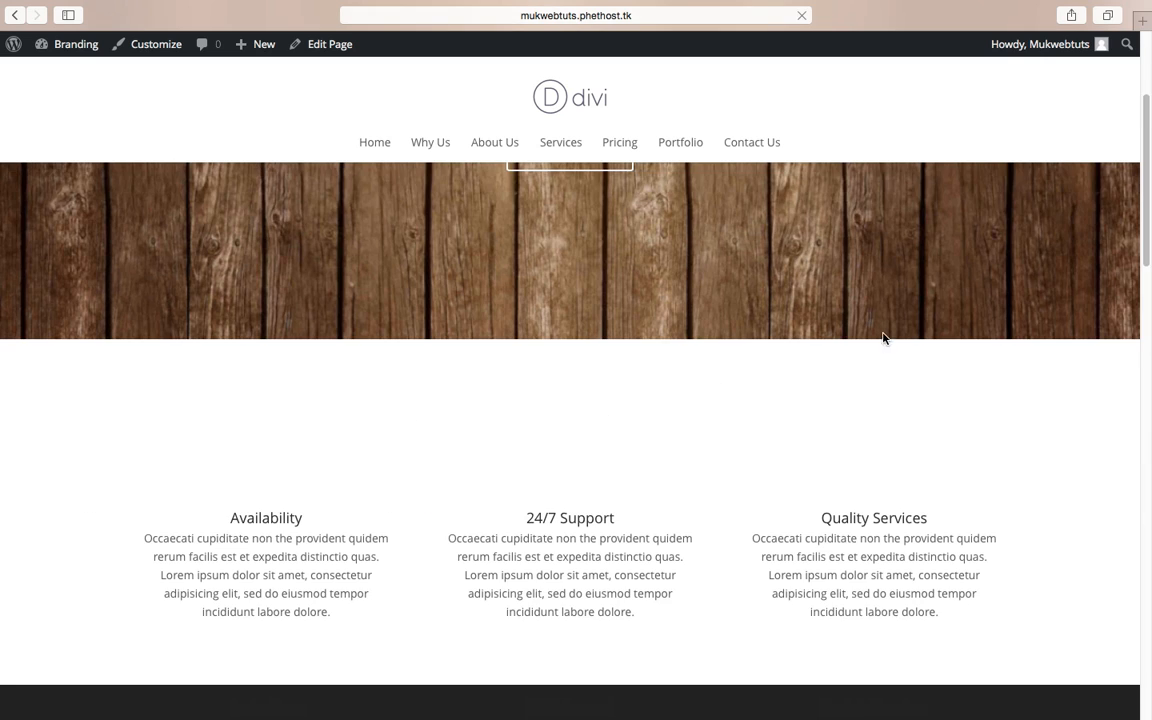
{"action": "scroll", "coordinate": [175, 429], "scroll_direction": "down", "scroll_amount": 7}
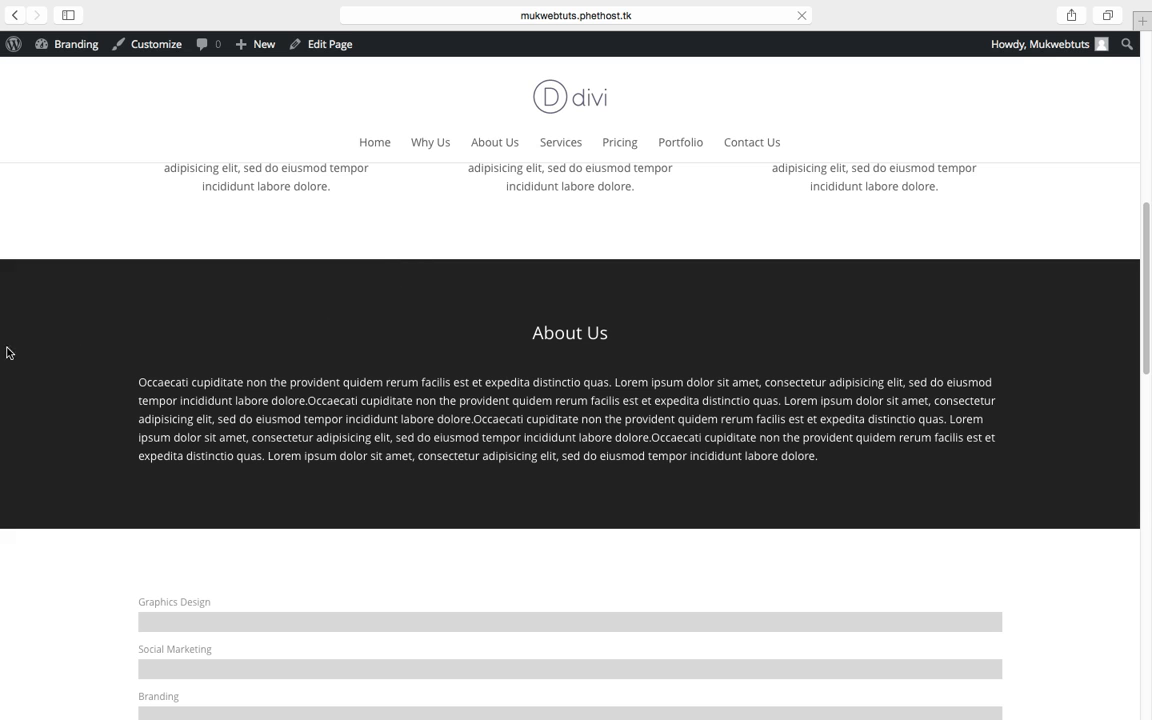
{"action": "scroll", "coordinate": [457, 405], "scroll_direction": "down", "scroll_amount": 3}
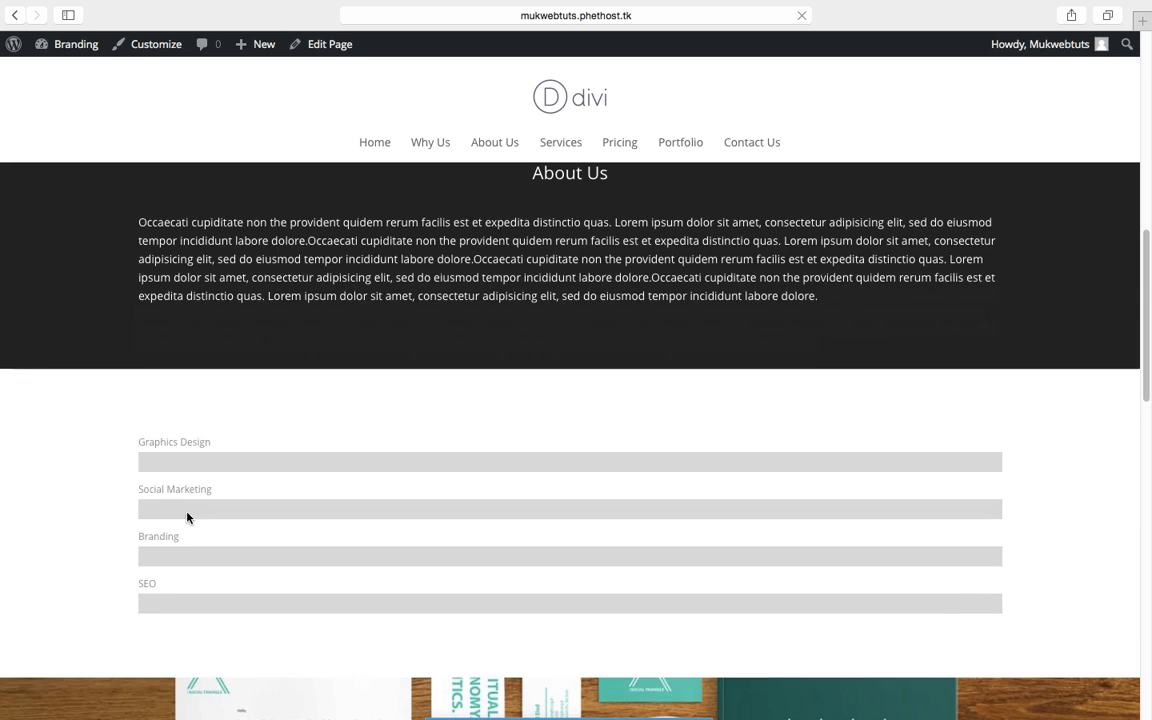
{"action": "scroll", "coordinate": [429, 536], "scroll_direction": "down", "scroll_amount": 2}
{"action": "scroll", "coordinate": [152, 648], "scroll_direction": "down", "scroll_amount": 12}
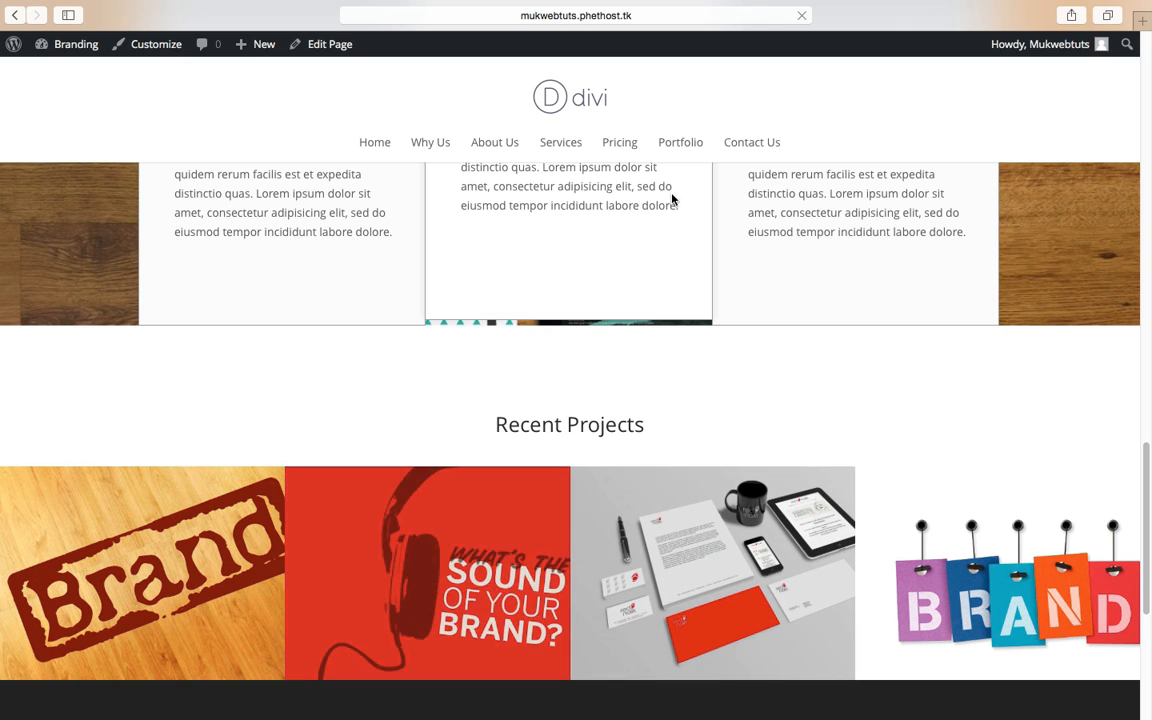
{"action": "scroll", "coordinate": [372, 508], "scroll_direction": "down", "scroll_amount": 2}
{"action": "scroll", "coordinate": [697, 468], "scroll_direction": "down", "scroll_amount": 4}
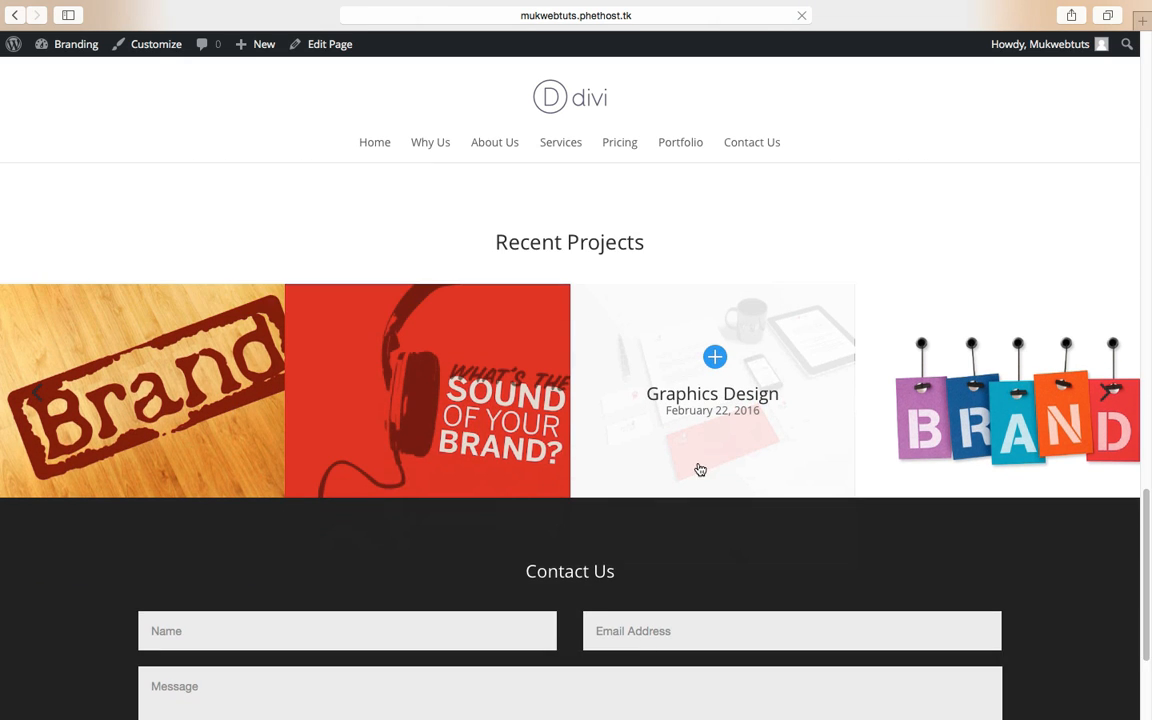
{"action": "scroll", "coordinate": [956, 612], "scroll_direction": "down", "scroll_amount": 2}
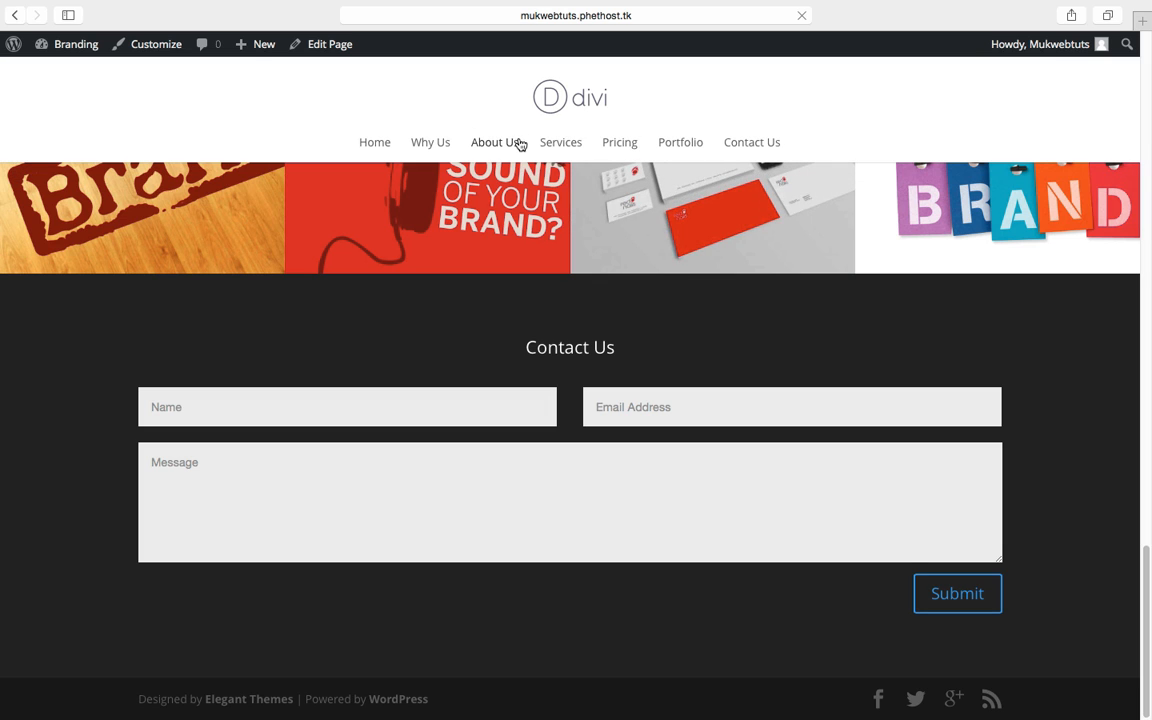
{"action": "scroll", "coordinate": [545, 484], "scroll_direction": "up", "scroll_amount": 5}
{"action": "scroll", "coordinate": [545, 485], "scroll_direction": "up", "scroll_amount": 20}
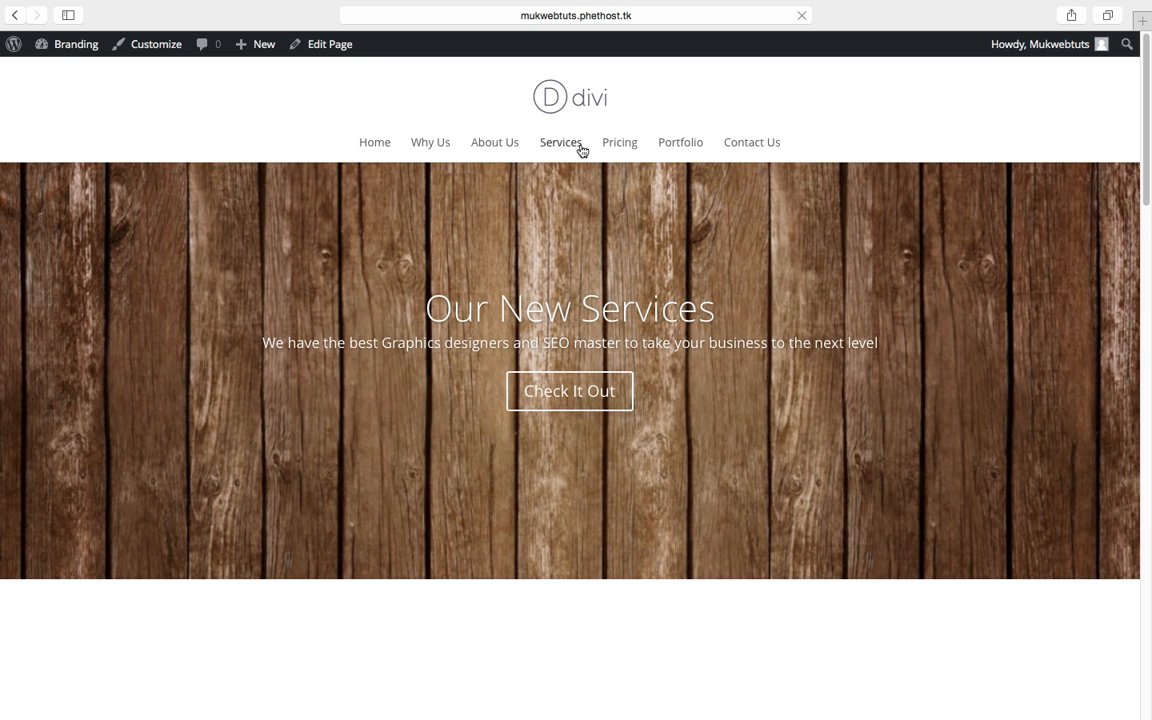
Step: In Divi Theme Options, set What-Does-Branding-Mean-To-You.jpg from the media library as the Logo
{"action": "mouse_move", "coordinate": [48, 44]}
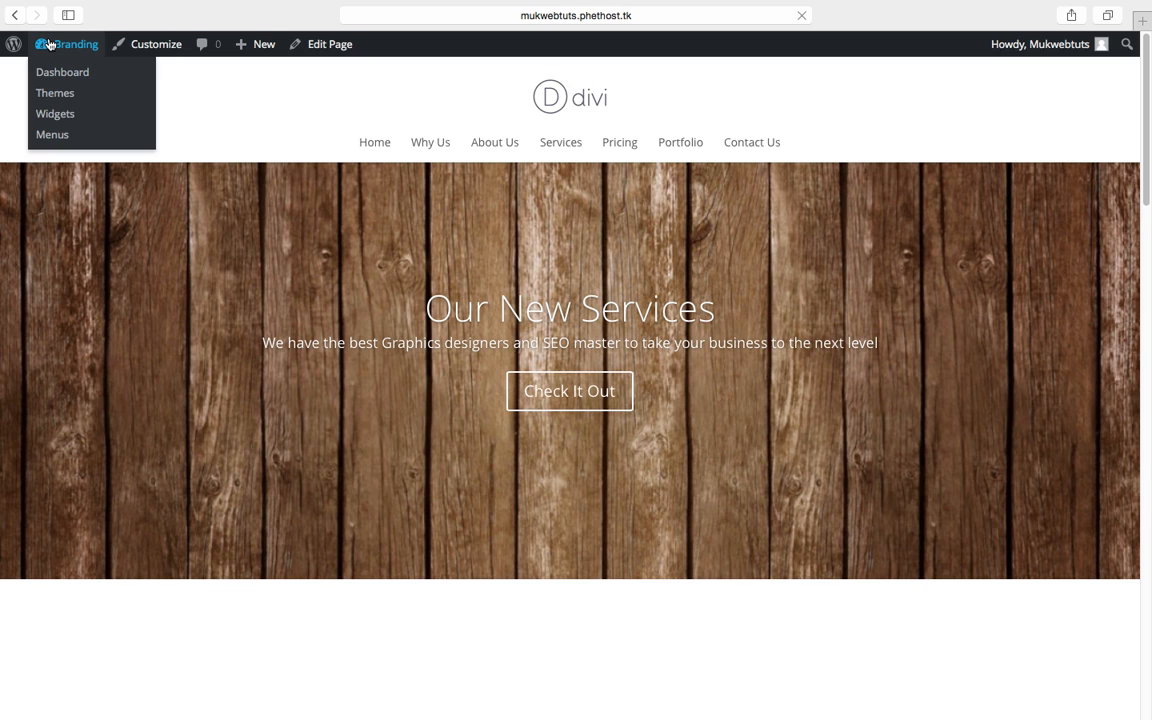
{"action": "left_click", "coordinate": [48, 44]}
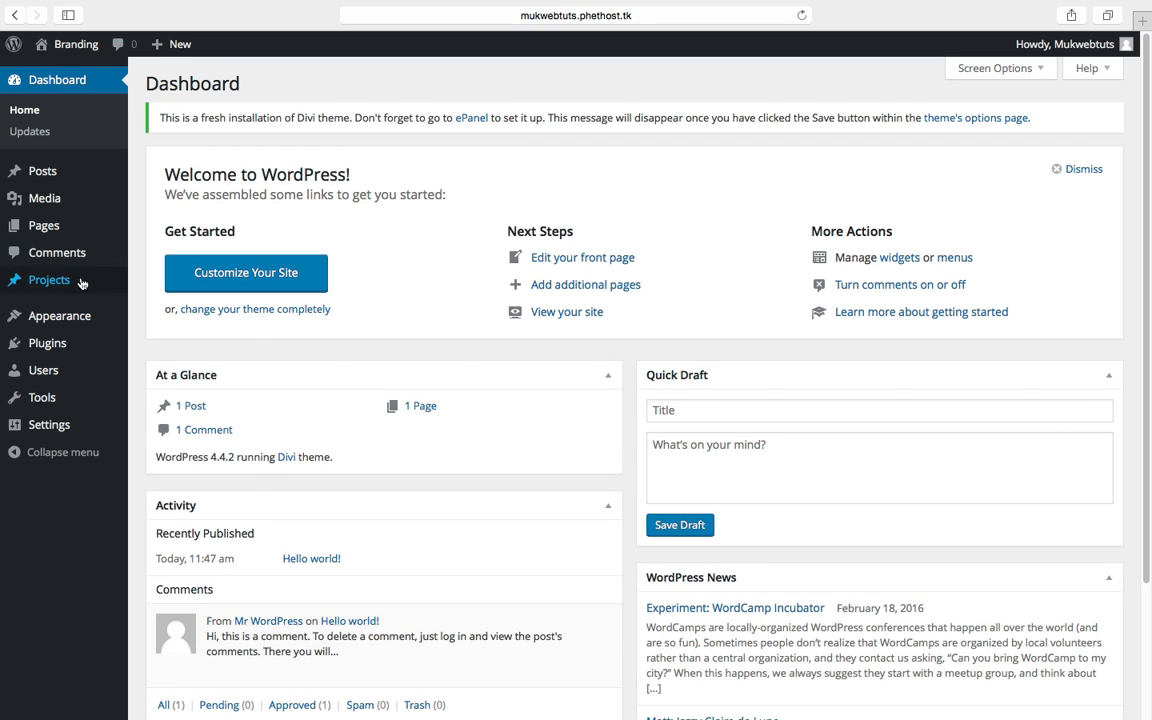
{"action": "mouse_move", "coordinate": [67, 318]}
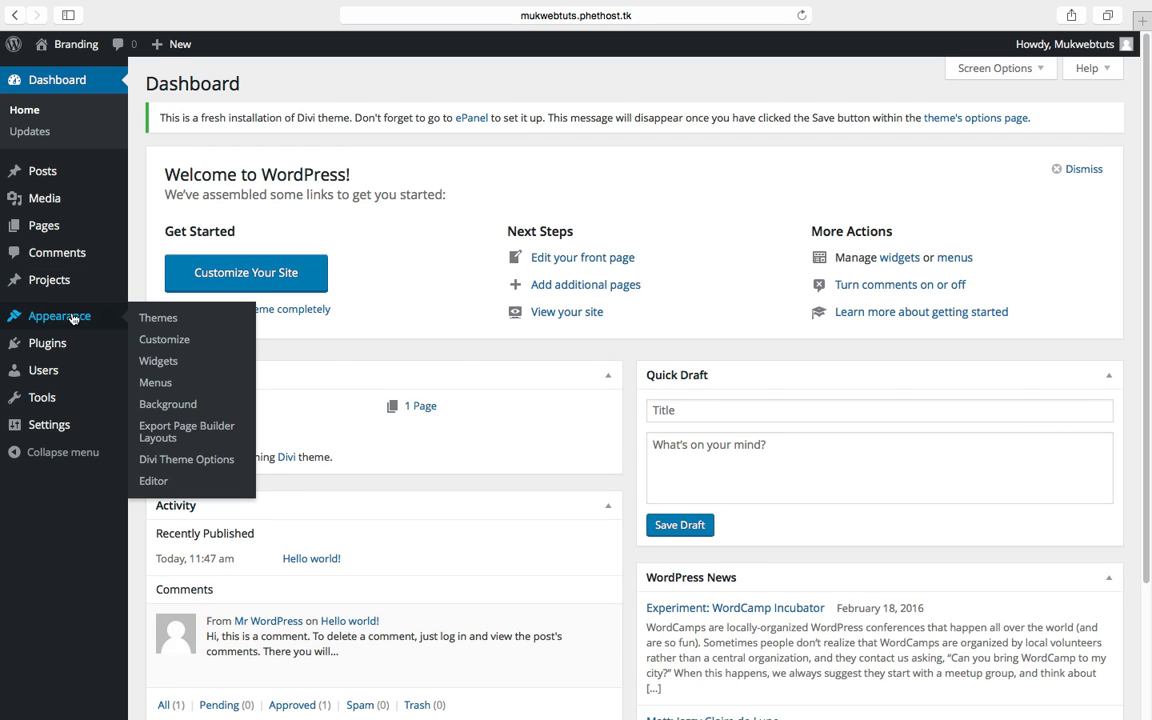
{"action": "left_click", "coordinate": [160, 459]}
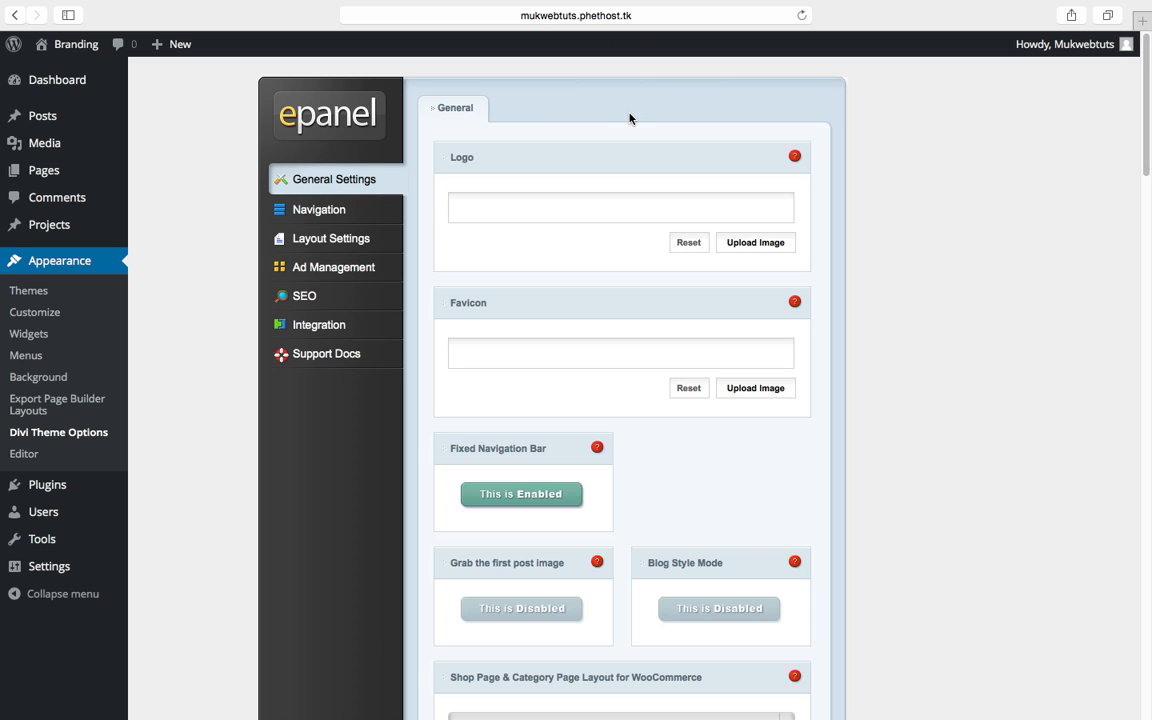
{"action": "left_click", "coordinate": [740, 243]}
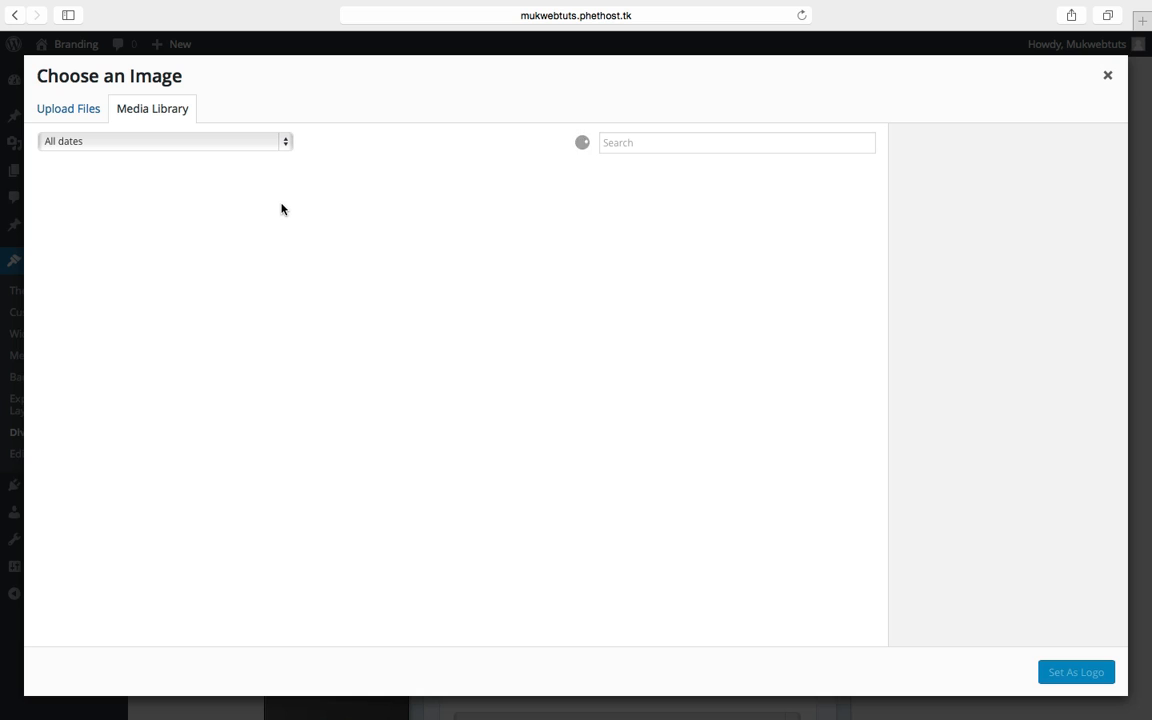
{"action": "left_click", "coordinate": [98, 217]}
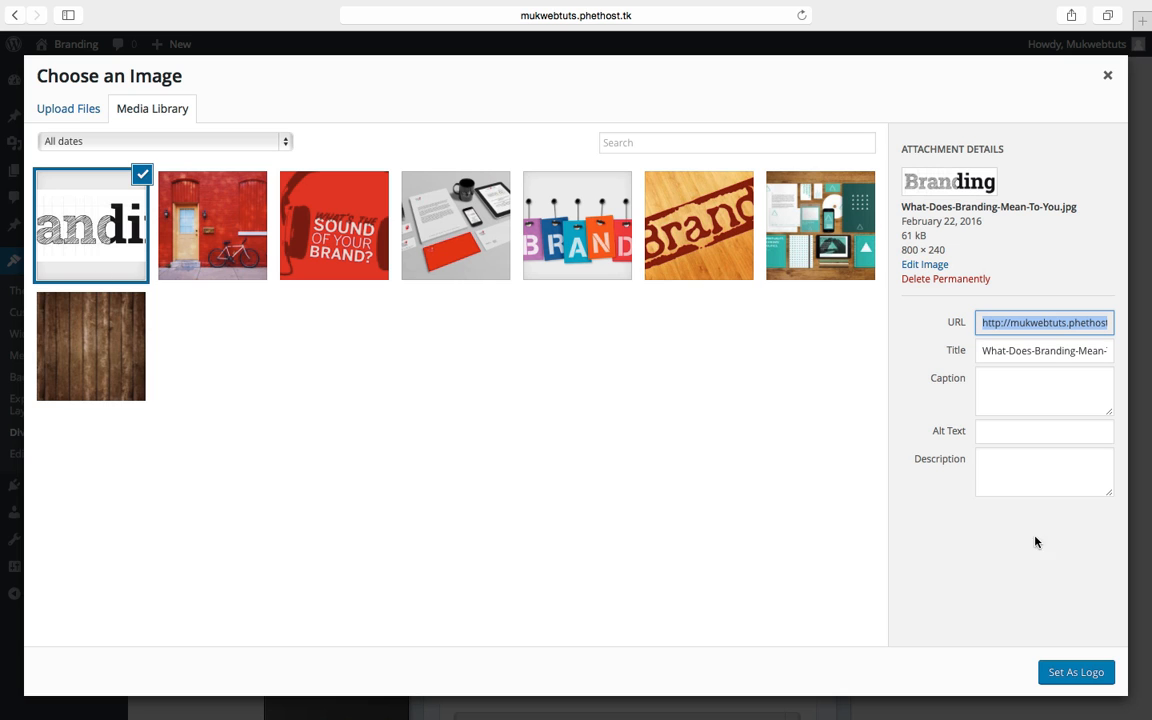
{"action": "left_click", "coordinate": [1074, 679]}
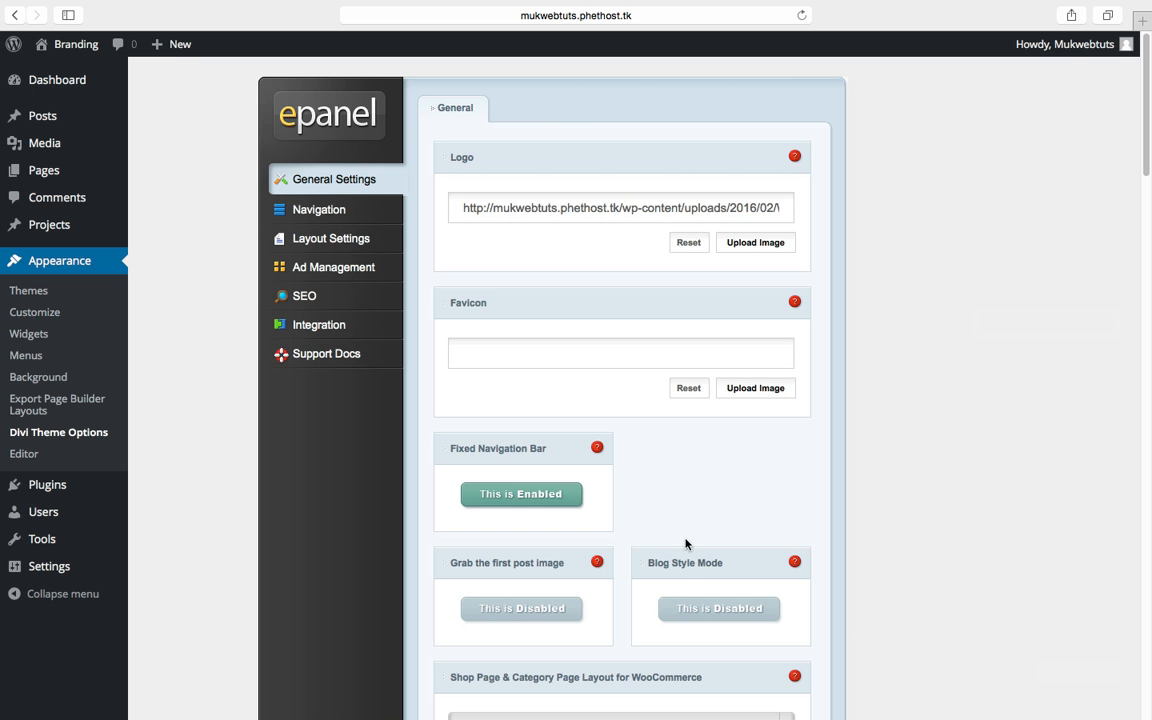
Step: Save the Divi theme options with the new Branding logo
{"action": "scroll", "coordinate": [710, 500], "scroll_direction": "down", "scroll_amount": 5}
{"action": "scroll", "coordinate": [719, 553], "scroll_direction": "down", "scroll_amount": 15}
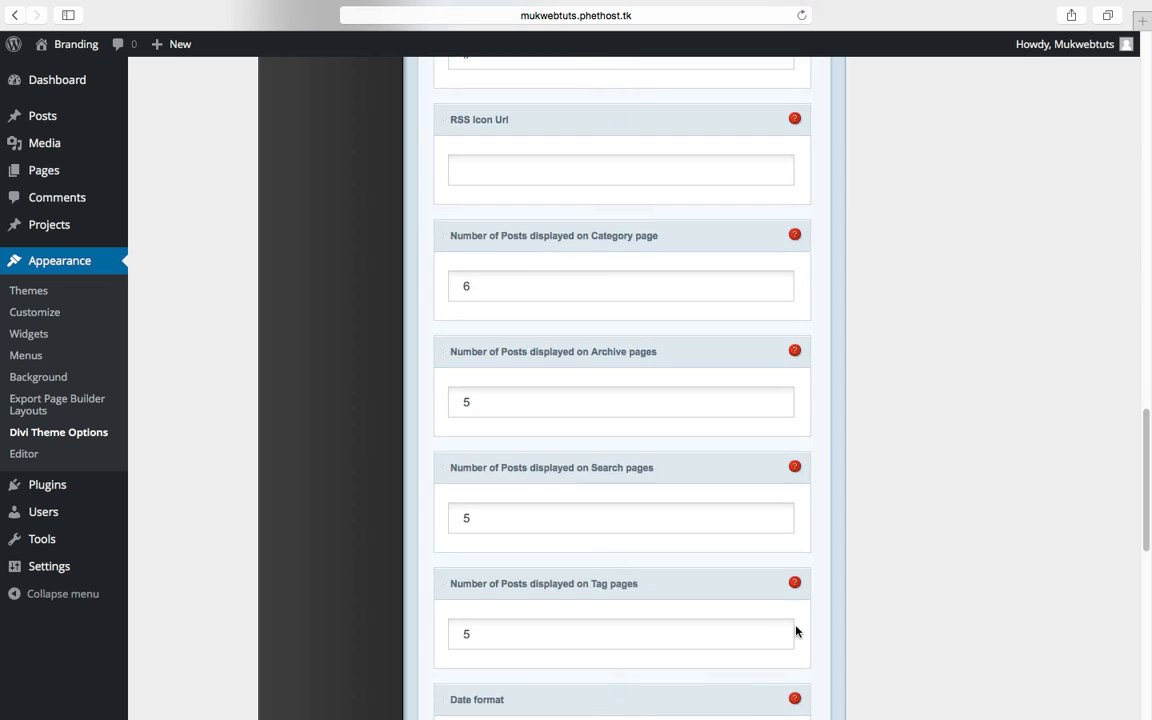
{"action": "left_click", "coordinate": [799, 609]}
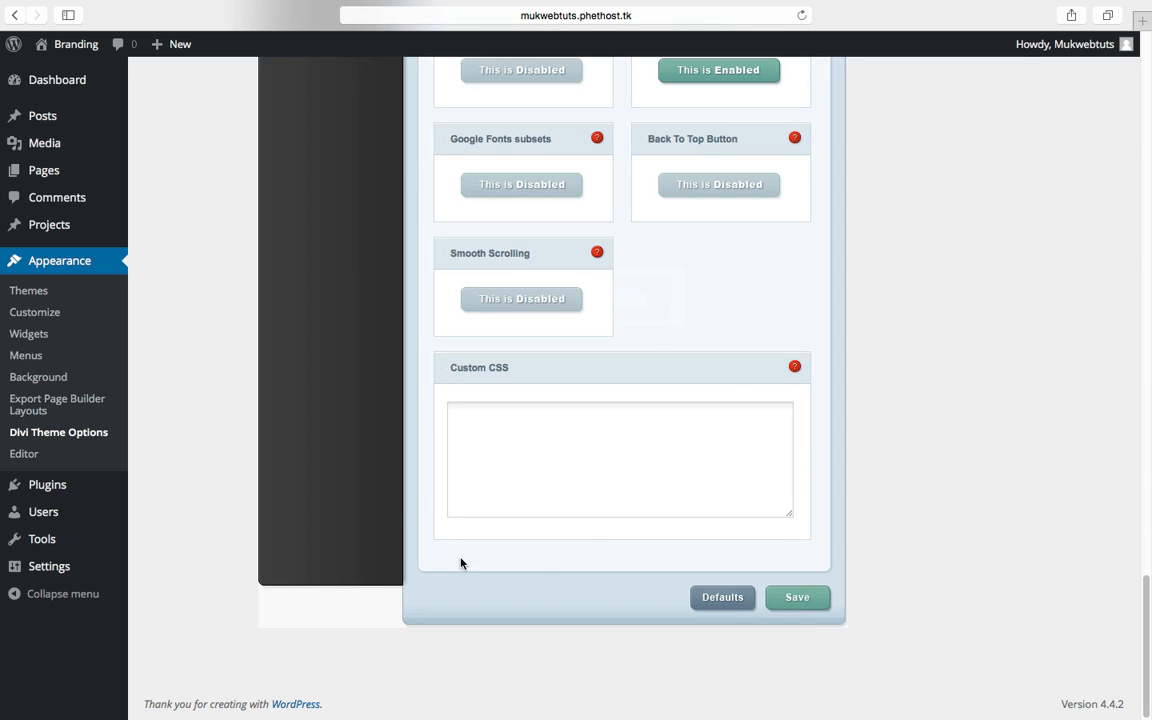
{"action": "scroll", "coordinate": [598, 486], "scroll_direction": "up", "scroll_amount": 2}
{"action": "scroll", "coordinate": [598, 486], "scroll_direction": "up", "scroll_amount": 15}
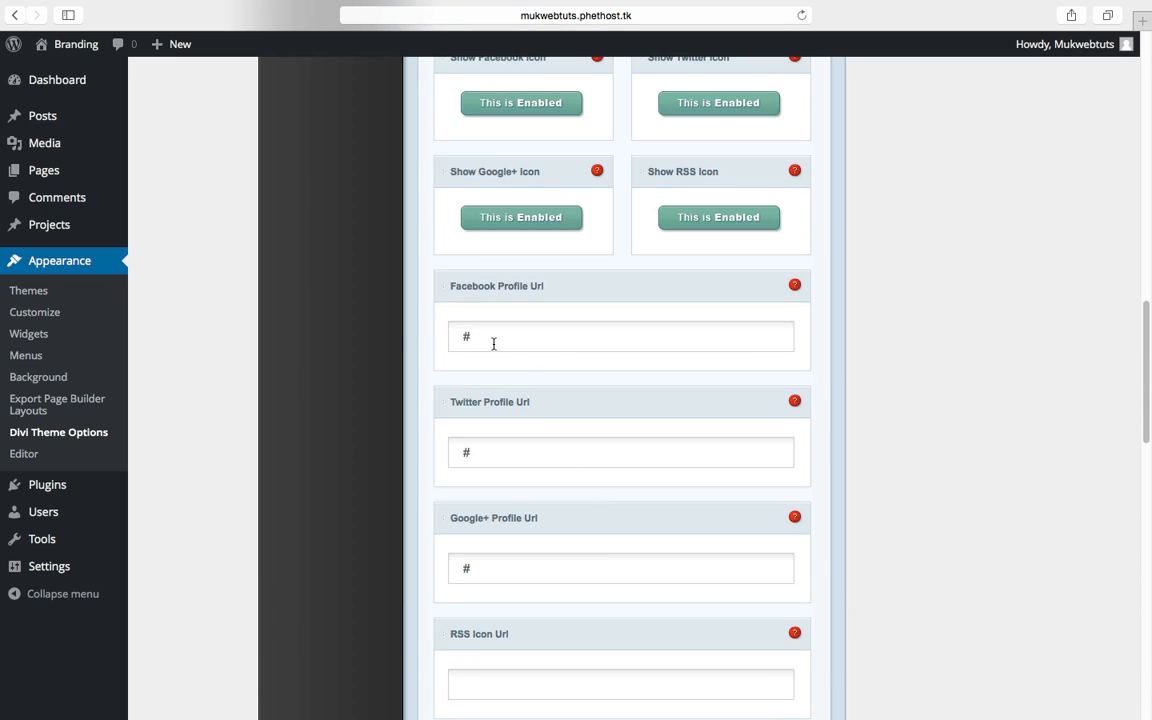
{"action": "scroll", "coordinate": [442, 427], "scroll_direction": "down", "scroll_amount": 4}
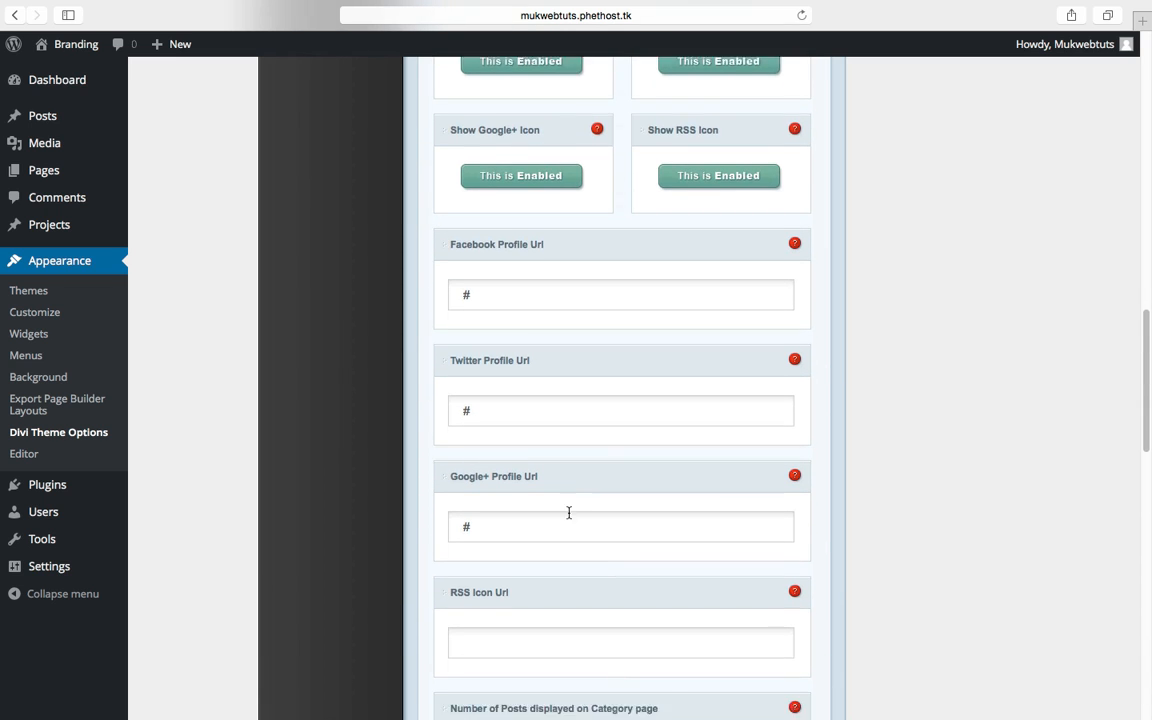
{"action": "scroll", "coordinate": [588, 536], "scroll_direction": "down", "scroll_amount": 2}
{"action": "scroll", "coordinate": [525, 316], "scroll_direction": "up", "scroll_amount": 6}
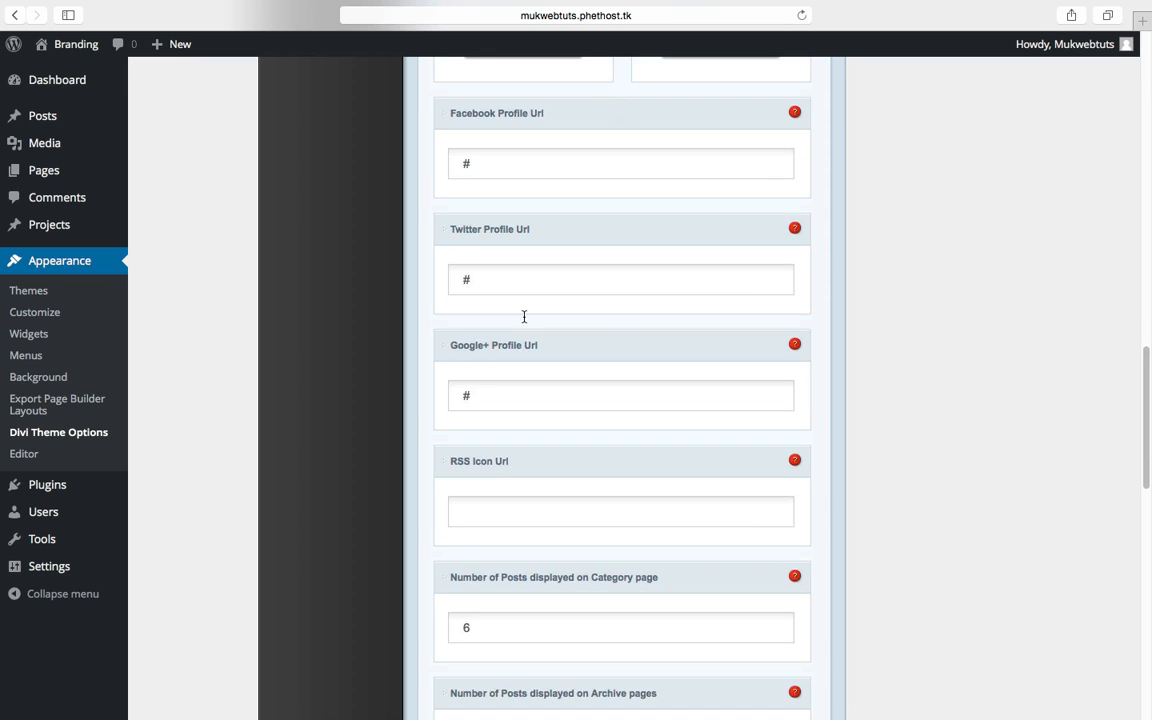
{"action": "scroll", "coordinate": [526, 300], "scroll_direction": "down", "scroll_amount": 9}
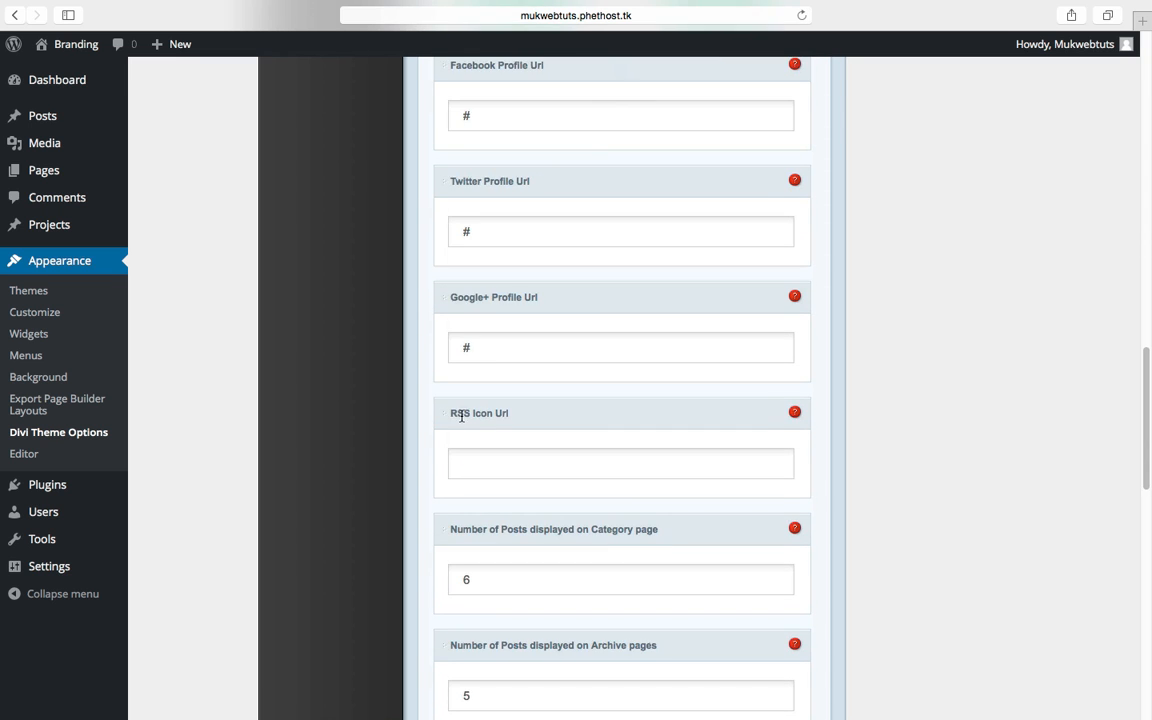
{"action": "scroll", "coordinate": [532, 504], "scroll_direction": "down", "scroll_amount": 11}
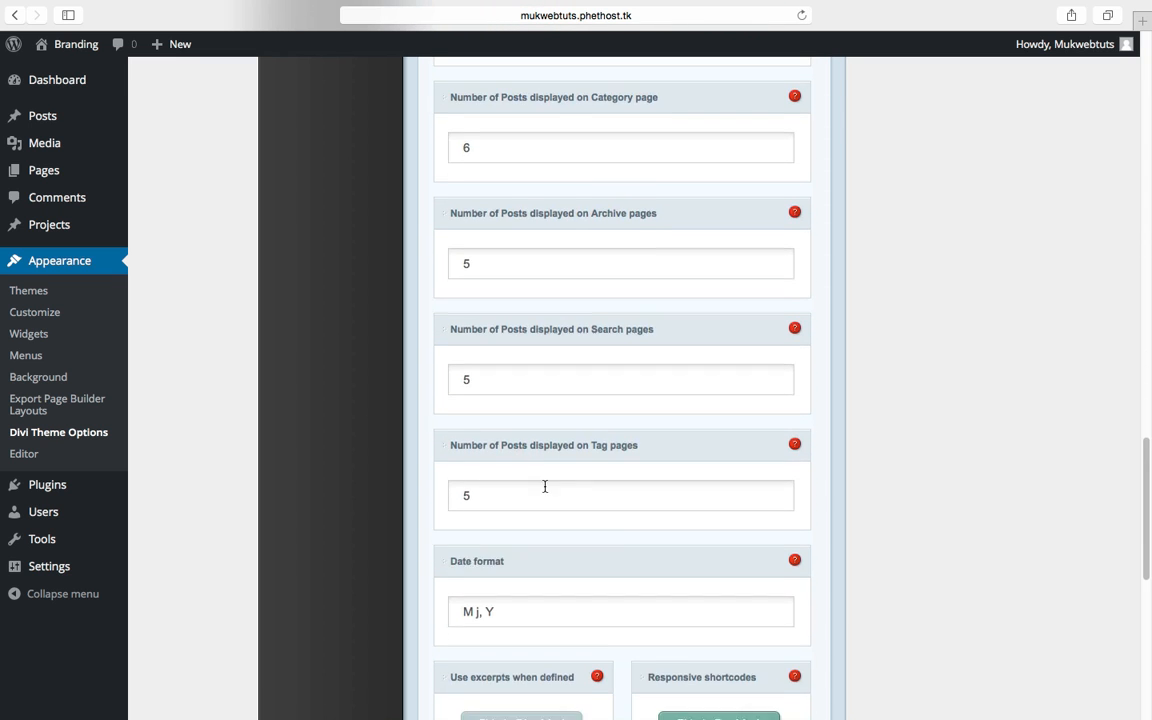
{"action": "scroll", "coordinate": [525, 494], "scroll_direction": "up", "scroll_amount": 14}
{"action": "scroll", "coordinate": [457, 467], "scroll_direction": "up", "scroll_amount": 8}
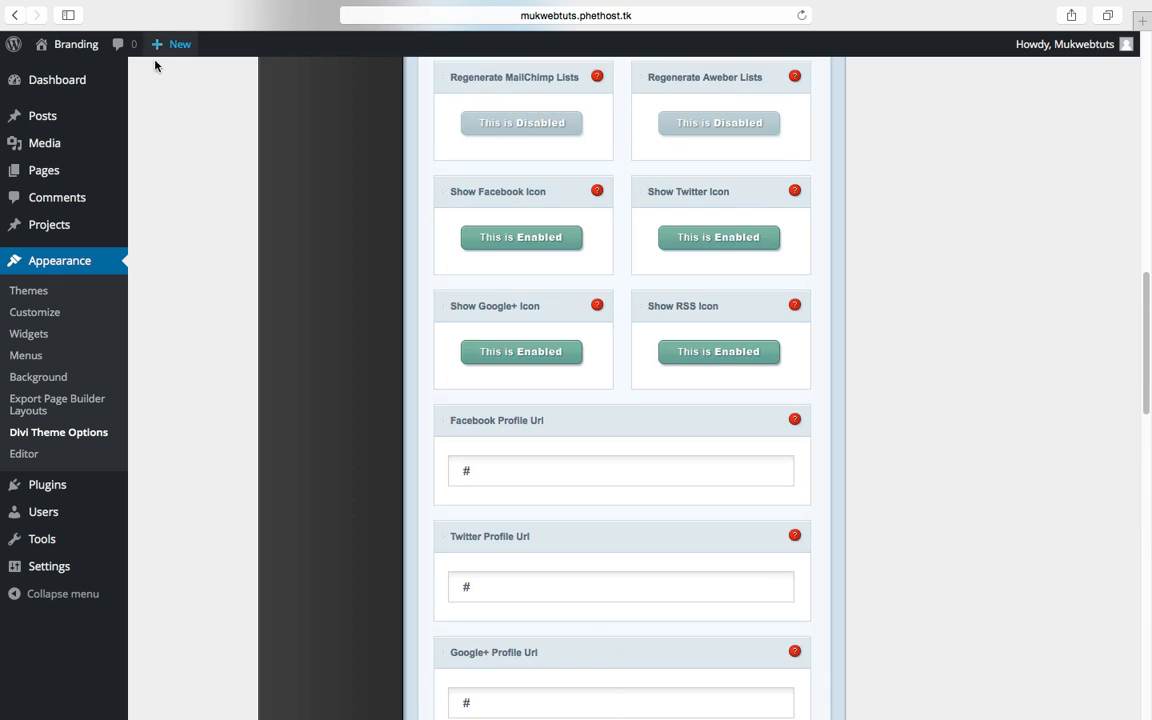
Step: Visit the live site and scroll through it to check the Branding logo in the header
{"action": "left_click", "coordinate": [71, 45]}
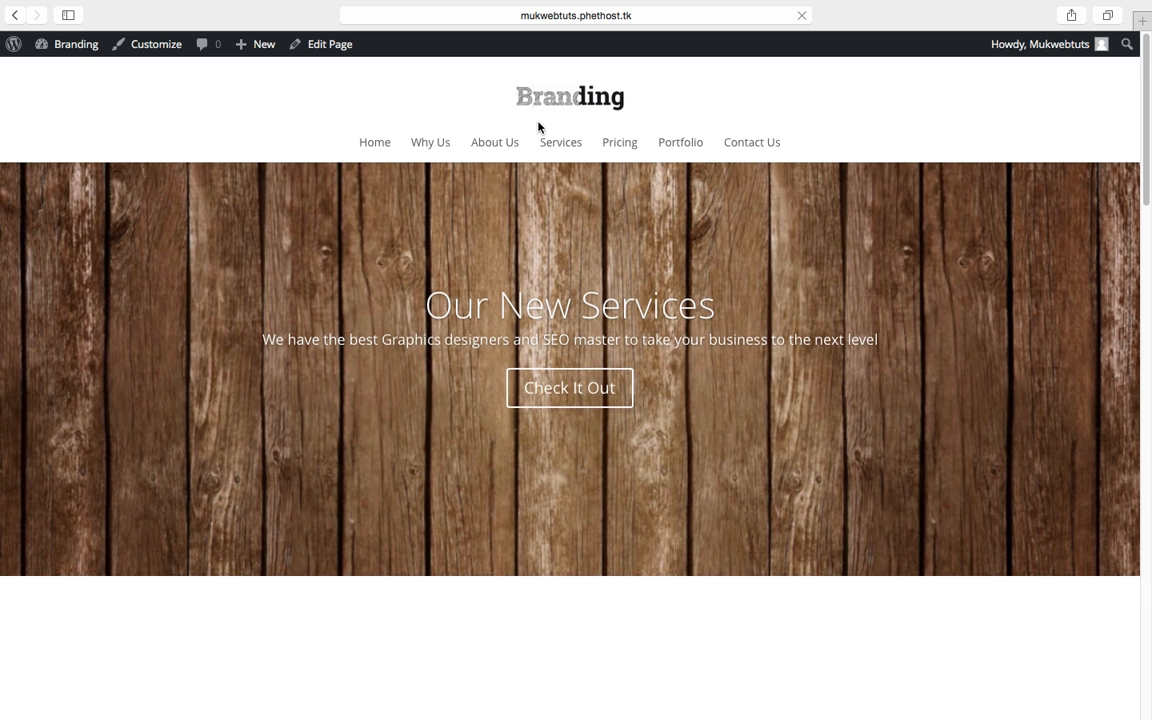
{"action": "scroll", "coordinate": [540, 178], "scroll_direction": "down", "scroll_amount": 5}
{"action": "scroll", "coordinate": [576, 179], "scroll_direction": "down", "scroll_amount": 20}
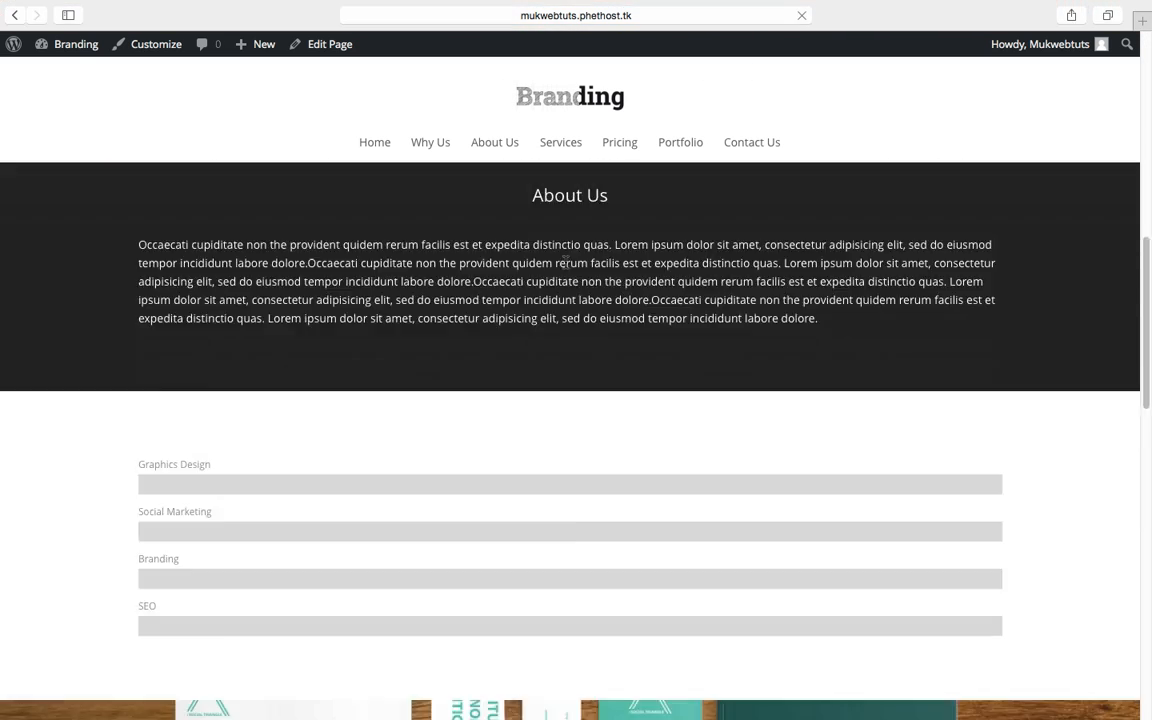
{"action": "scroll", "coordinate": [674, 470], "scroll_direction": "down", "scroll_amount": 3}
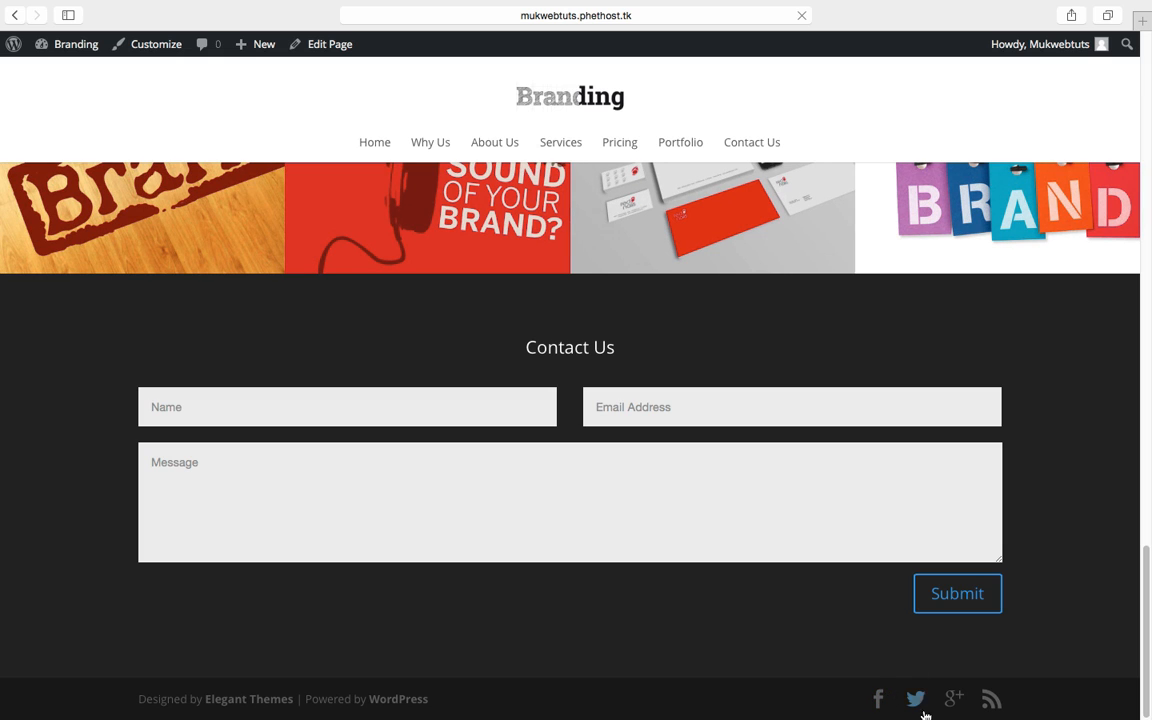
{"action": "scroll", "coordinate": [556, 625], "scroll_direction": "up", "scroll_amount": 10}
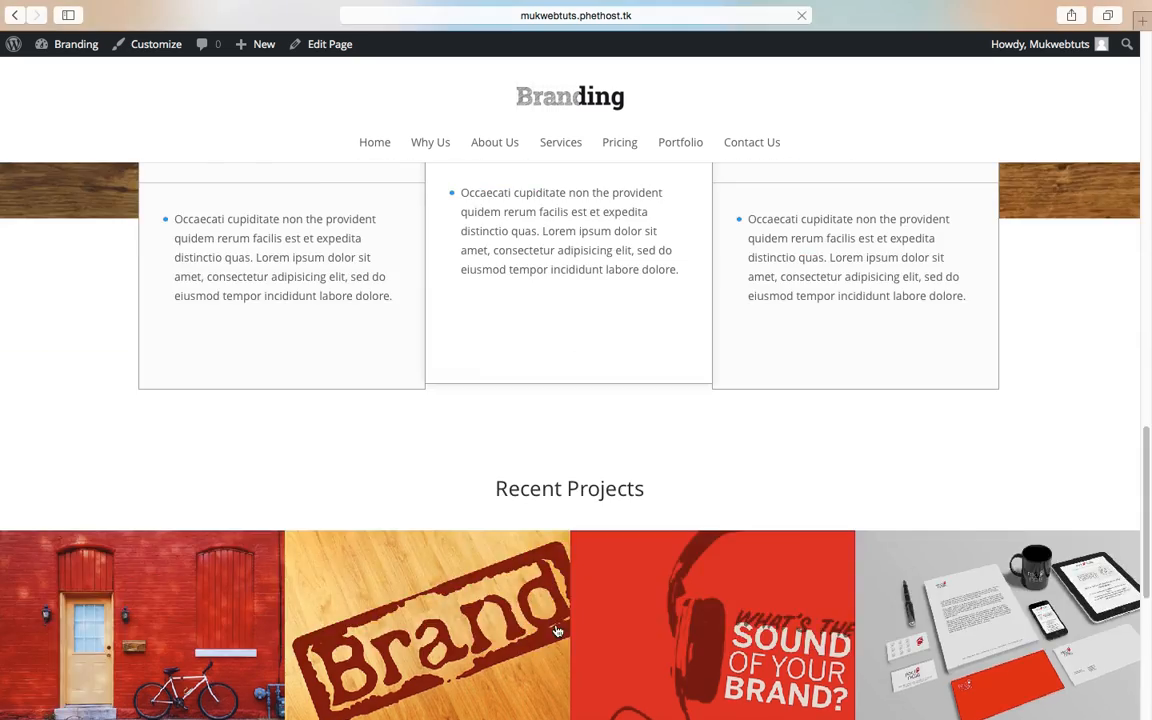
{"action": "scroll", "coordinate": [556, 625], "scroll_direction": "up", "scroll_amount": 5}
{"action": "scroll", "coordinate": [556, 627], "scroll_direction": "down", "scroll_amount": 15}
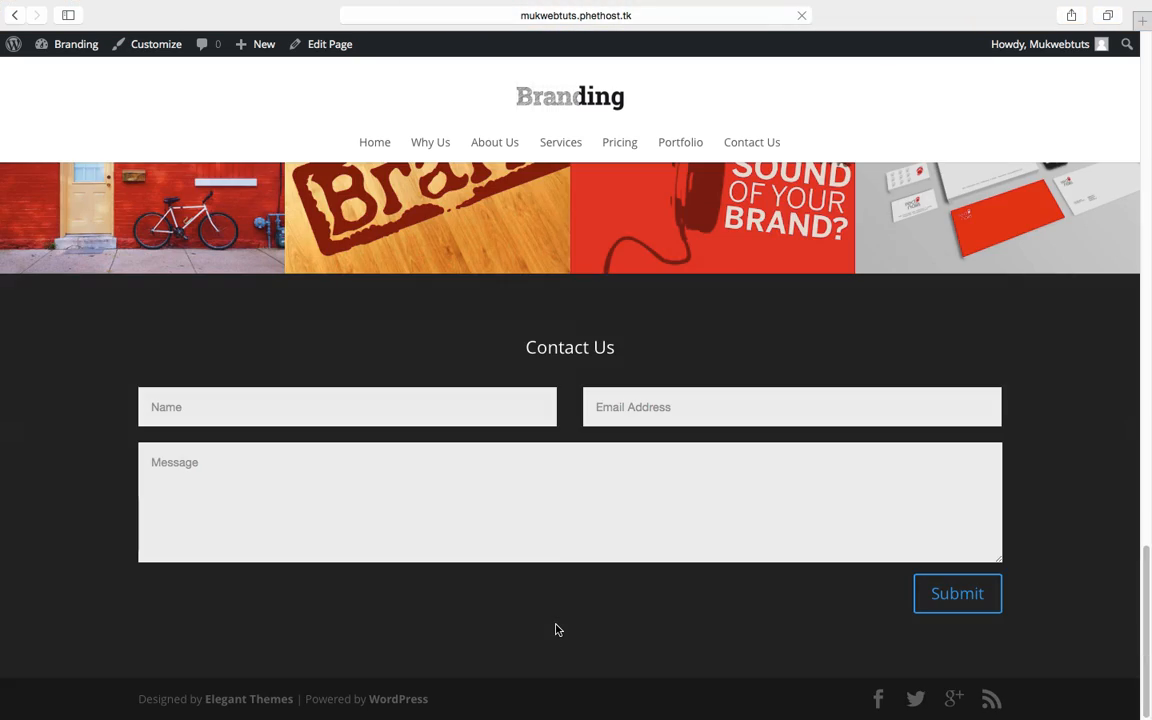
{"action": "scroll", "coordinate": [557, 628], "scroll_direction": "up", "scroll_amount": 10}
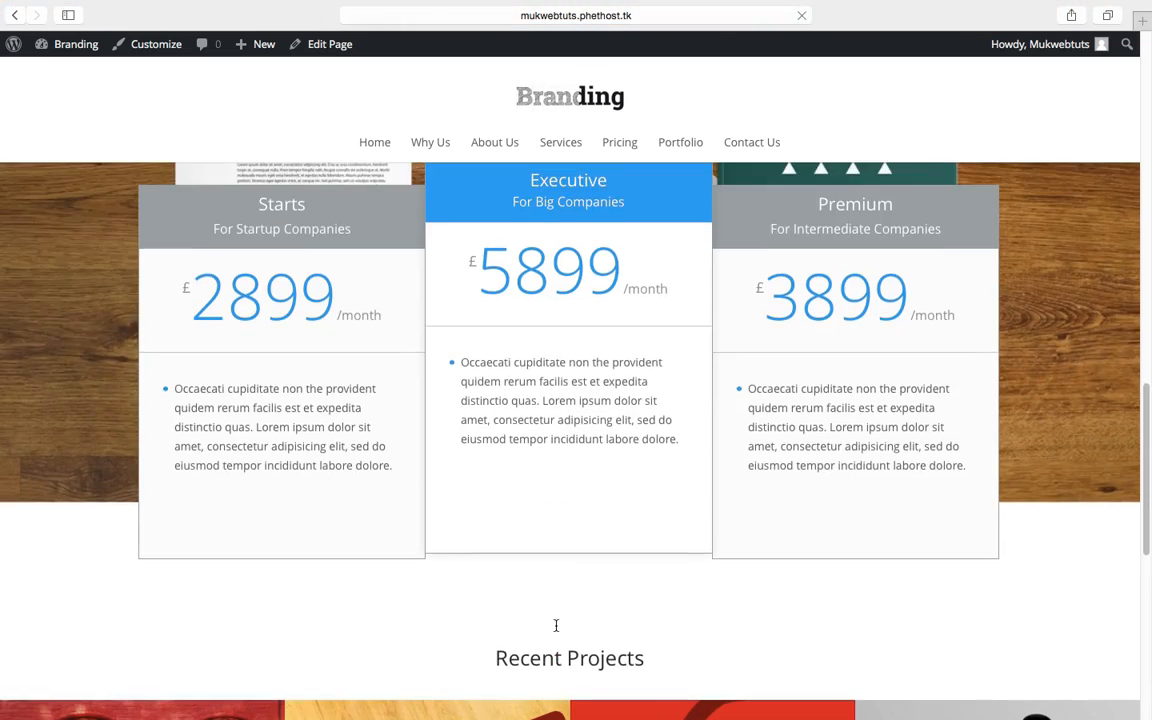
{"action": "scroll", "coordinate": [556, 626], "scroll_direction": "down", "scroll_amount": 5}
{"action": "scroll", "coordinate": [556, 625], "scroll_direction": "up", "scroll_amount": 15}
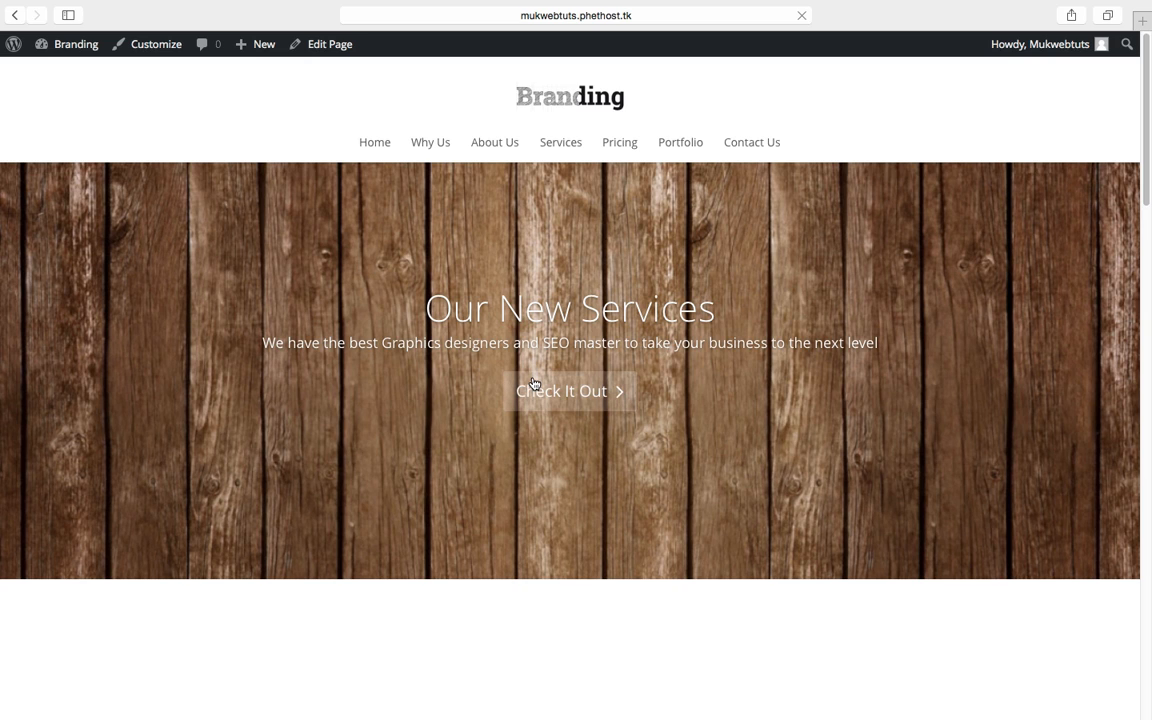
{"action": "scroll", "coordinate": [534, 383], "scroll_direction": "down", "scroll_amount": 6}
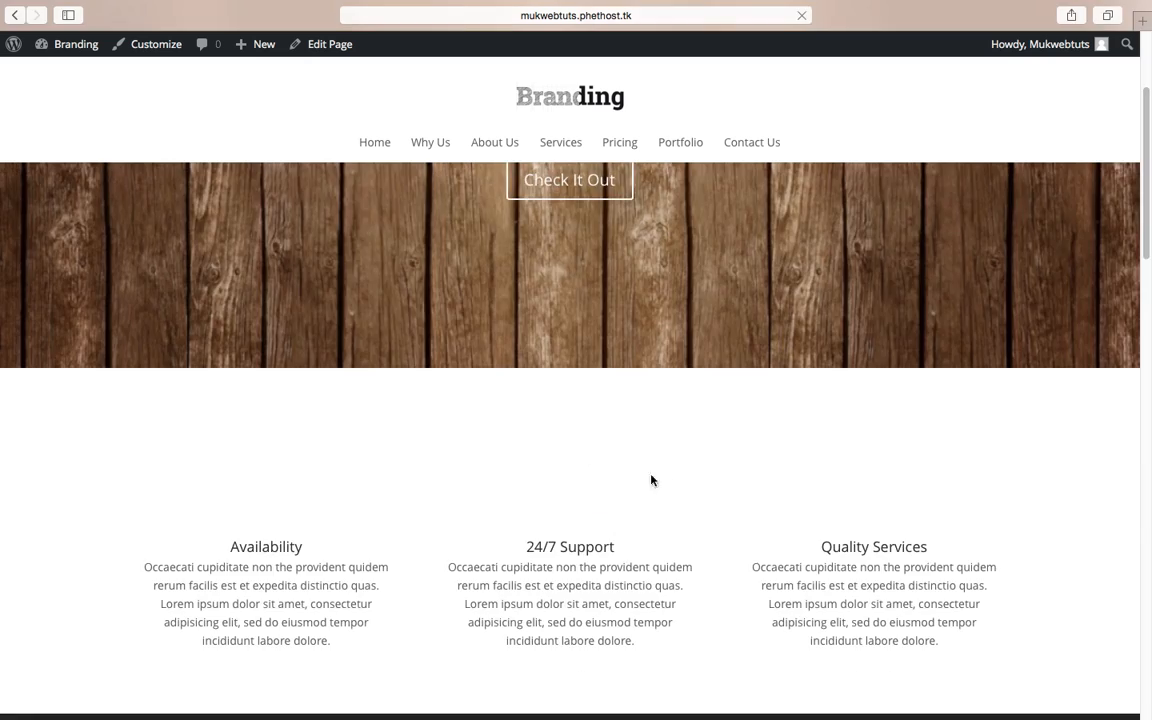
{"action": "scroll", "coordinate": [514, 451], "scroll_direction": "down", "scroll_amount": 2}
{"action": "scroll", "coordinate": [463, 400], "scroll_direction": "up", "scroll_amount": 6}
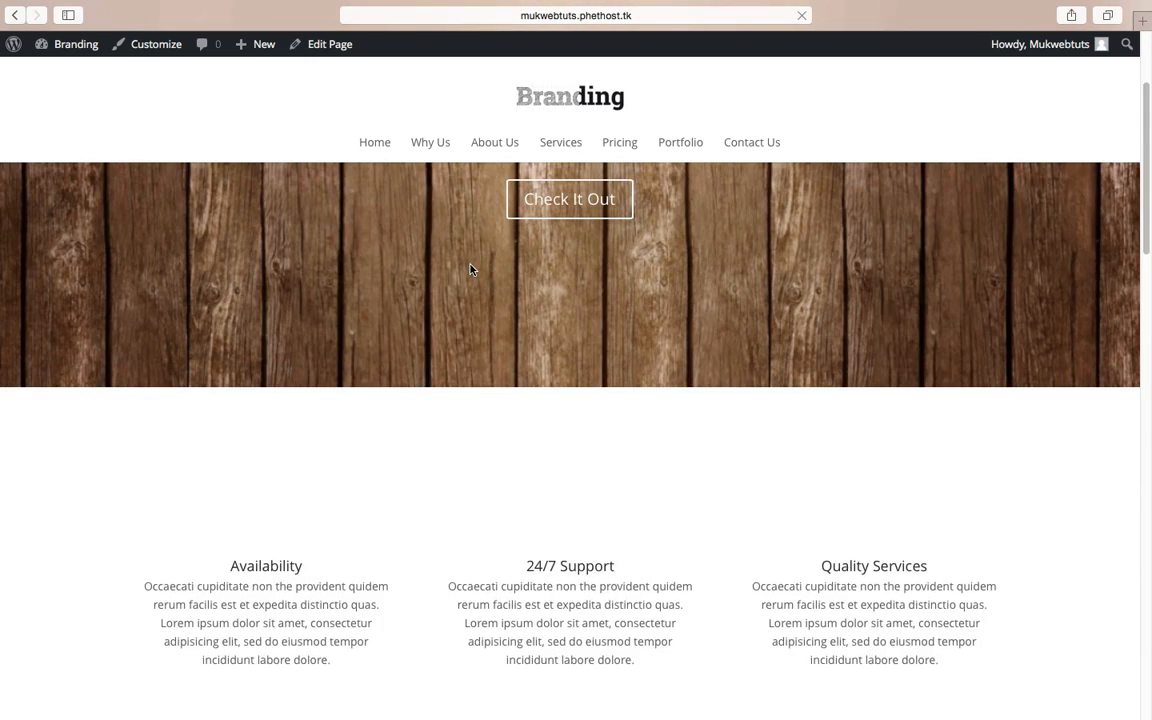
Step: Return to the Home page editor via Edit Page and scroll its Divi builder sections
{"action": "left_click", "coordinate": [310, 44]}
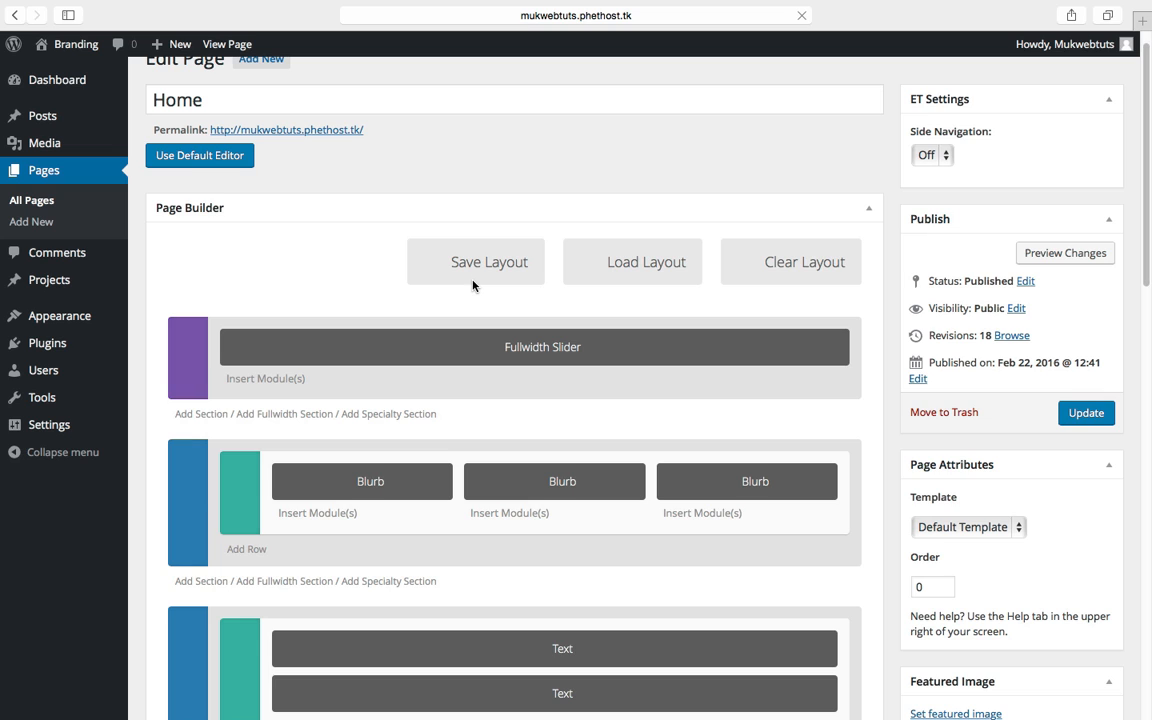
{"action": "scroll", "coordinate": [473, 286], "scroll_direction": "down", "scroll_amount": 2}
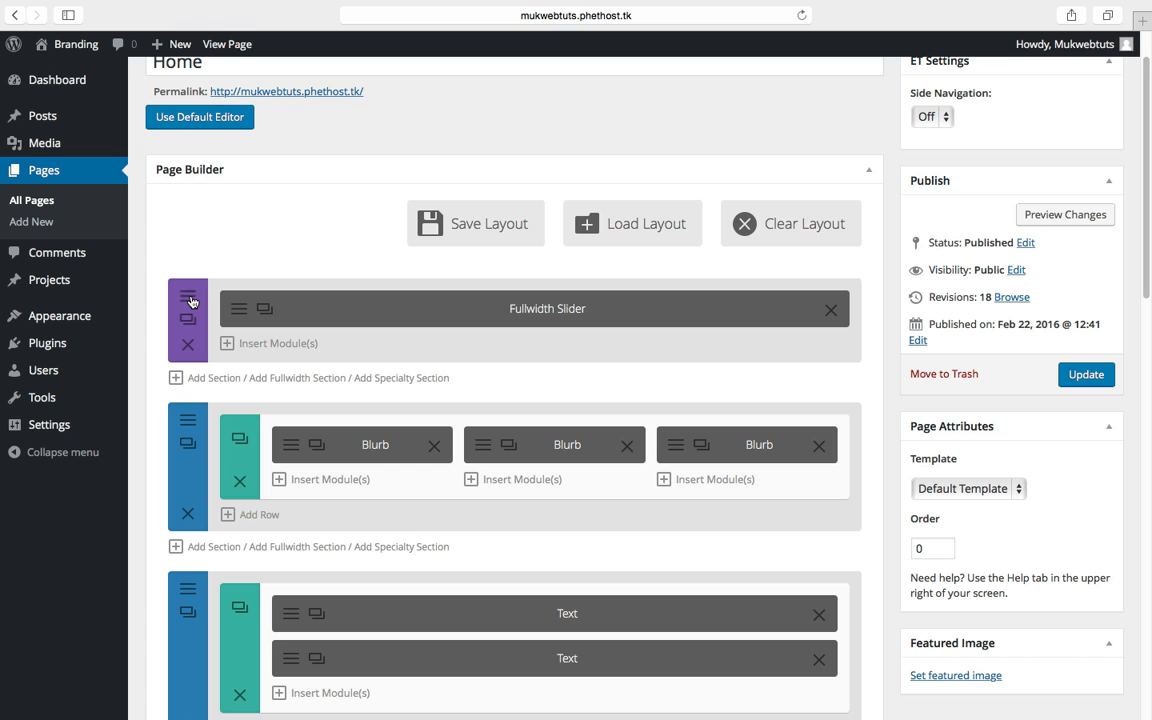
Step: Give the top fullwidth section the CSS ID 'home' and save it
{"action": "left_click", "coordinate": [189, 300]}
{"action": "scroll", "coordinate": [501, 350], "scroll_direction": "down", "scroll_amount": 10}
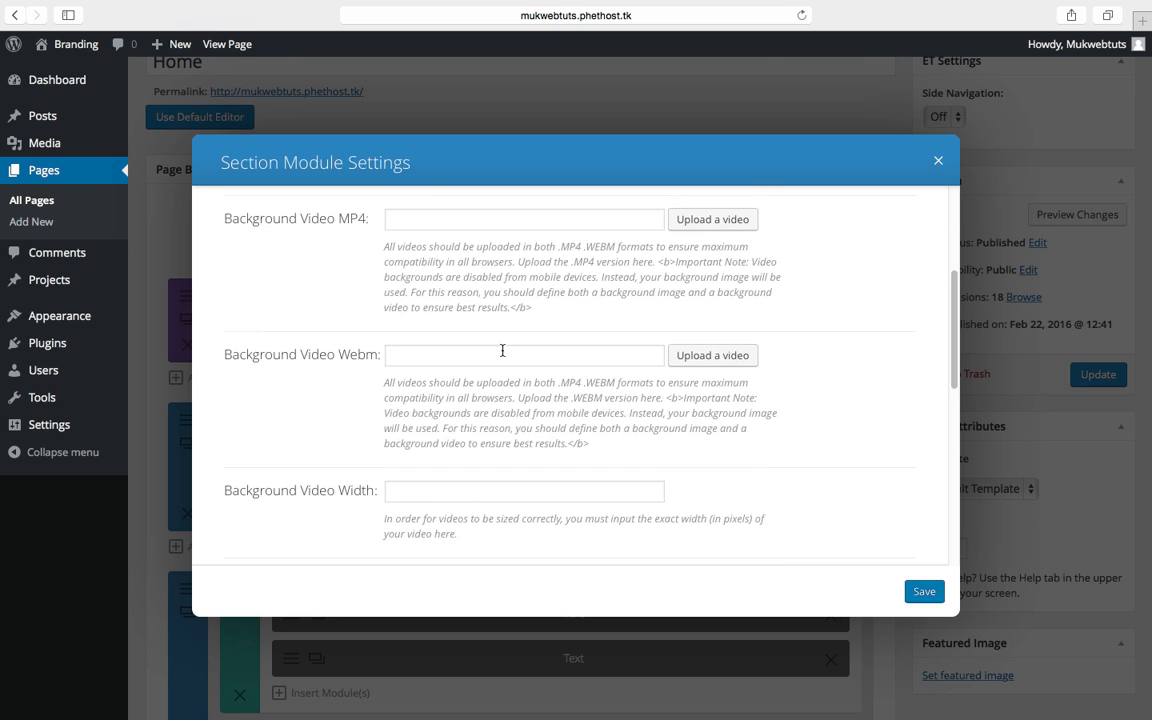
{"action": "scroll", "coordinate": [345, 420], "scroll_direction": "down", "scroll_amount": 5}
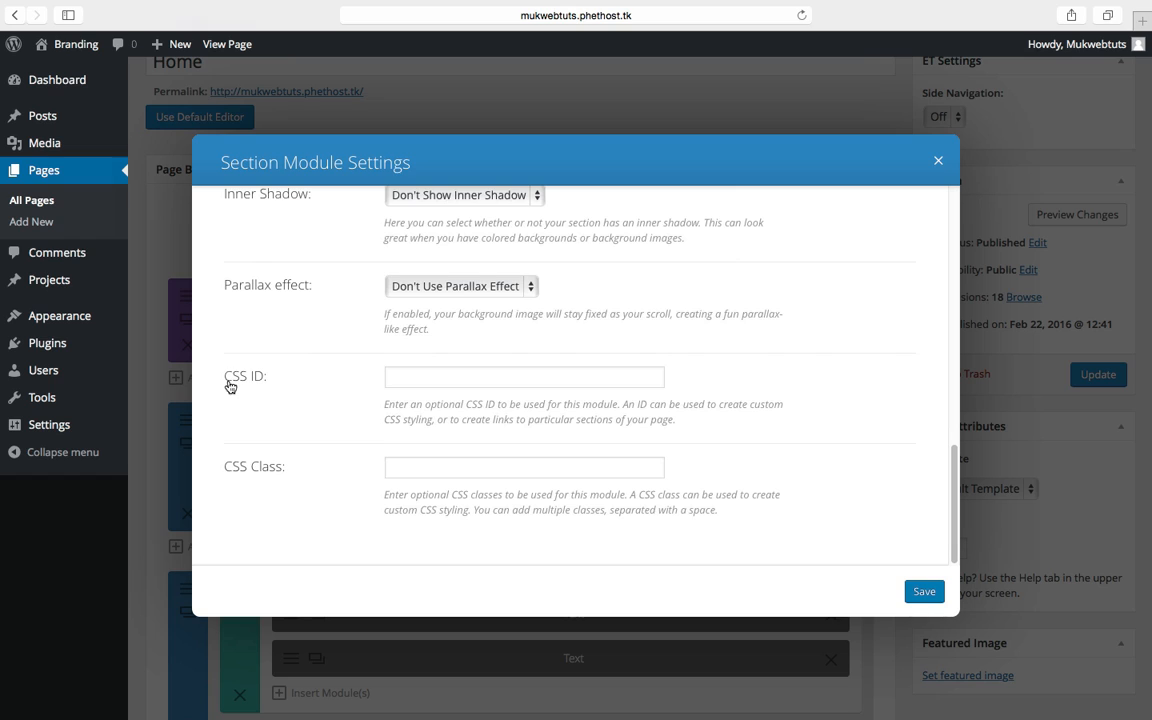
{"action": "left_click", "coordinate": [425, 376]}
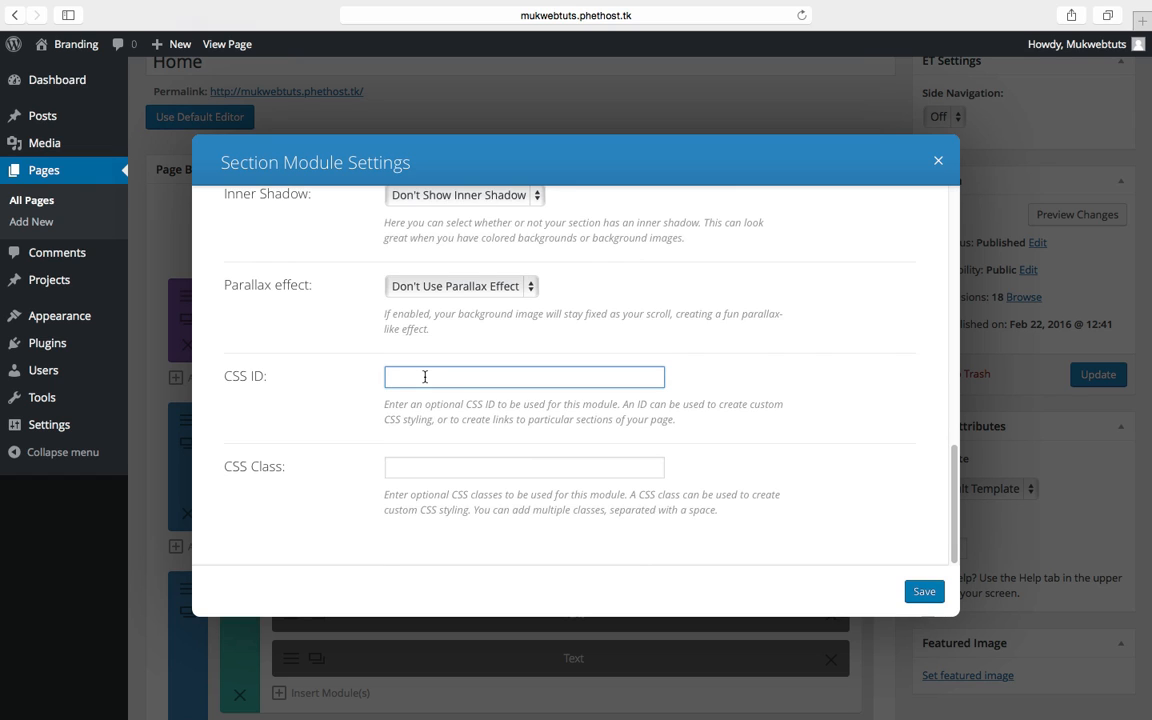
{"action": "type", "text": "home"}
{"action": "key", "text": "BackSpace"}
{"action": "key", "text": "BackSpace"}
{"action": "key", "text": "BackSpace"}
{"action": "key", "text": "BackSpace"}
{"action": "type", "text": "home"}
{"action": "left_click", "coordinate": [924, 592]}
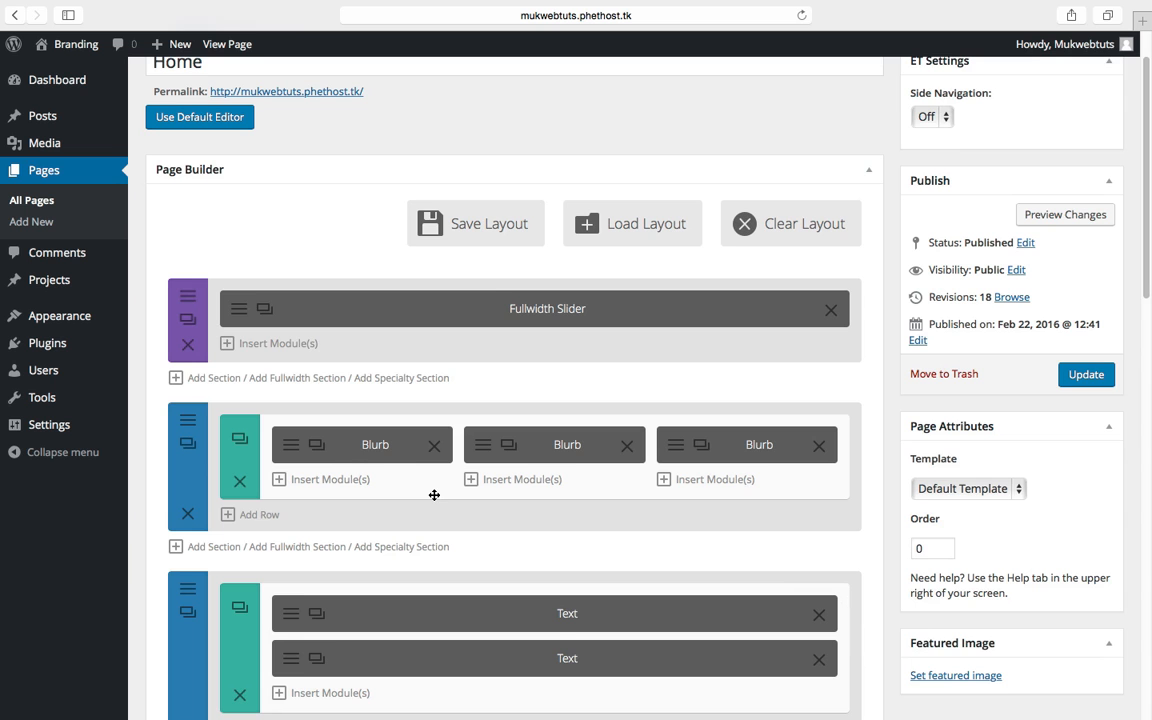
{"action": "scroll", "coordinate": [300, 480], "scroll_direction": "down", "scroll_amount": 2}
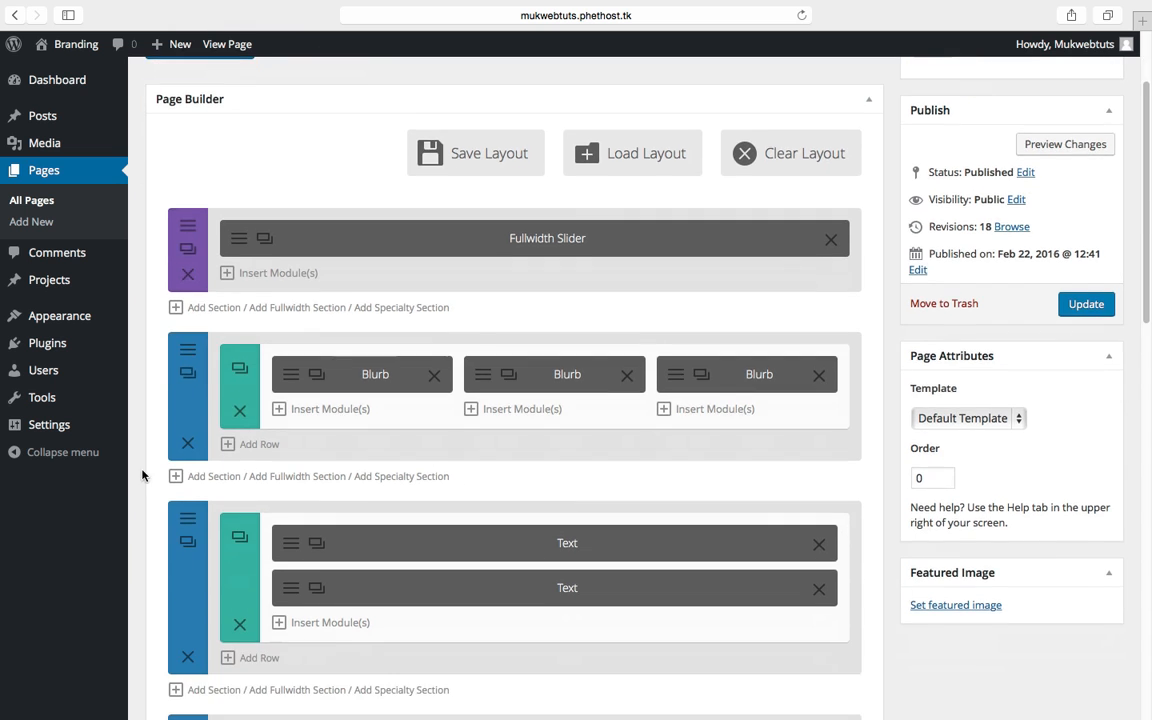
Step: Assign the CSS ID 'whyus' to the three-Blurb section and save it
{"action": "left_click", "coordinate": [186, 350]}
{"action": "scroll", "coordinate": [402, 360], "scroll_direction": "down", "scroll_amount": 10}
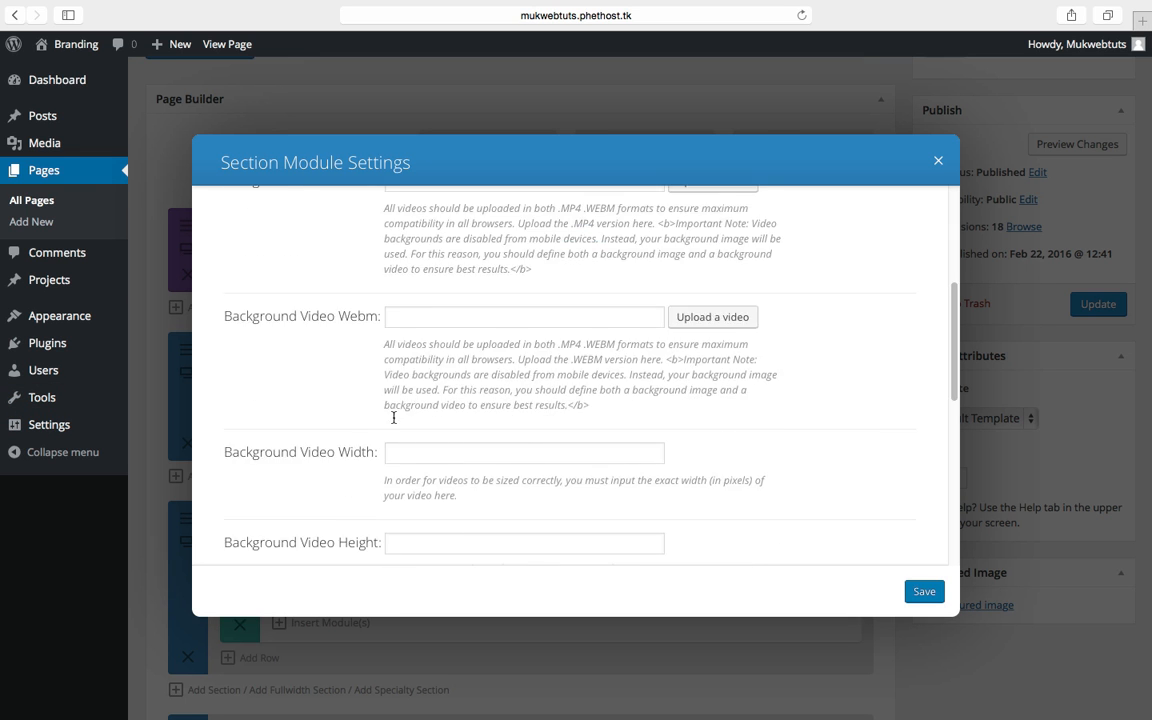
{"action": "left_click", "coordinate": [411, 382]}
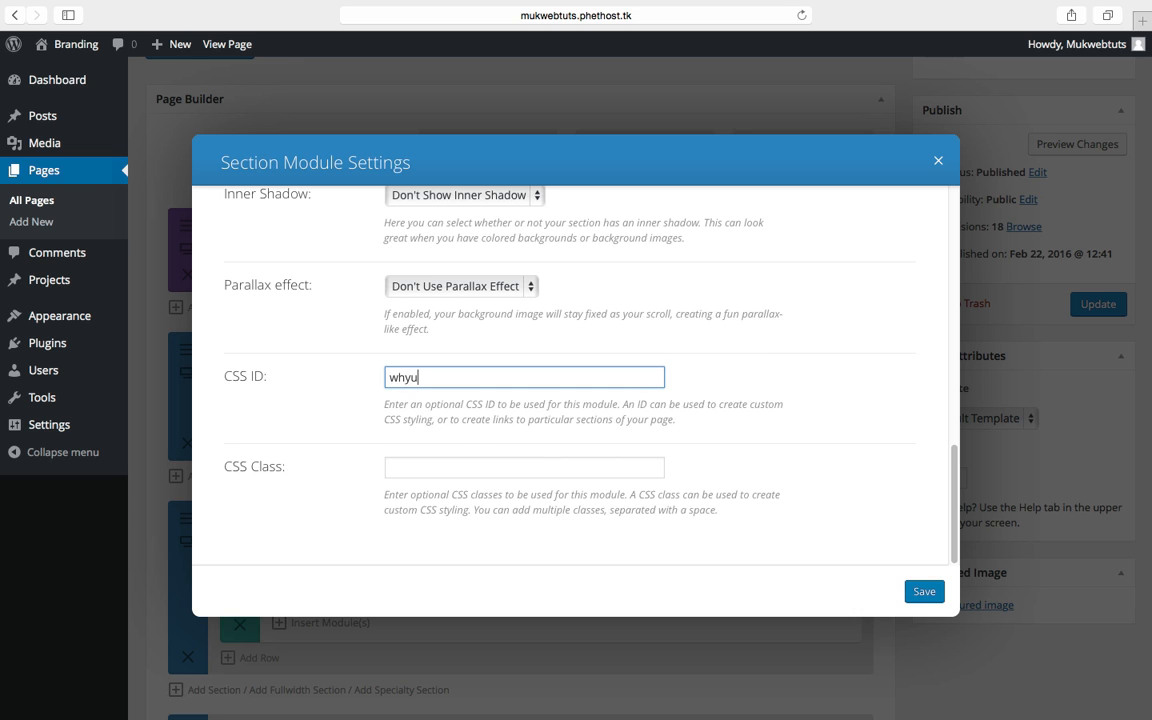
{"action": "left_click", "coordinate": [924, 591]}
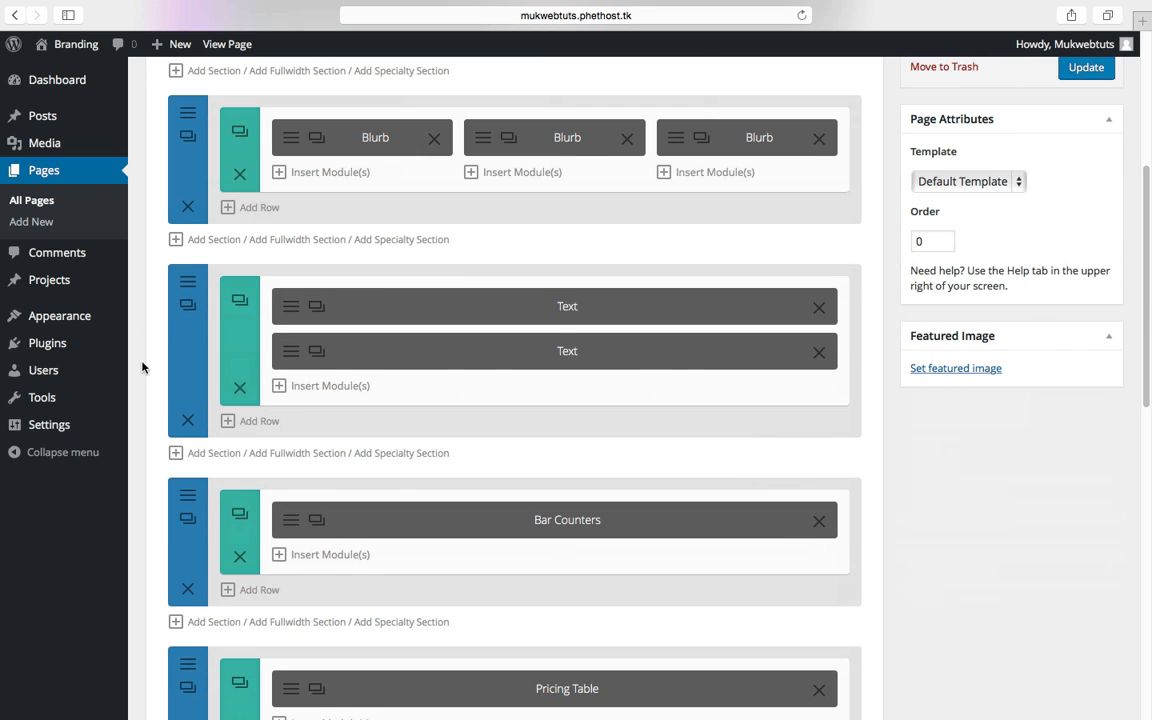
Step: Set the Text section's CSS ID to 'about' and save it
{"action": "left_click", "coordinate": [187, 302]}
{"action": "scroll", "coordinate": [471, 481], "scroll_direction": "down", "scroll_amount": 15}
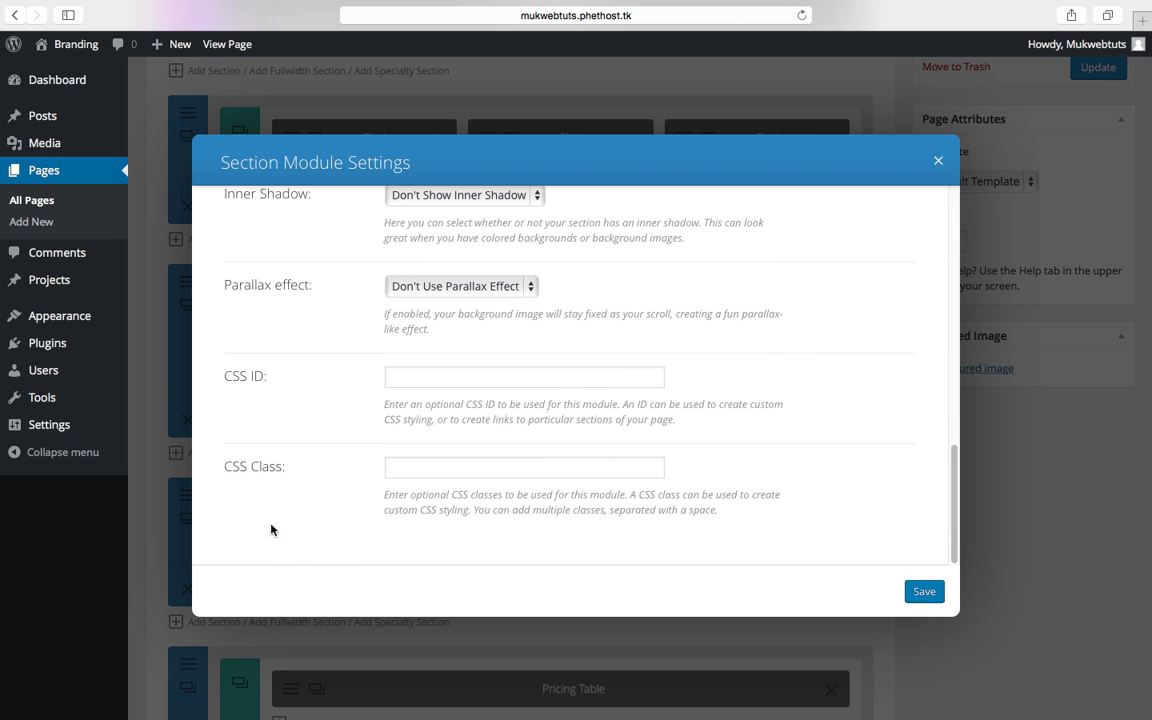
{"action": "left_click", "coordinate": [417, 374]}
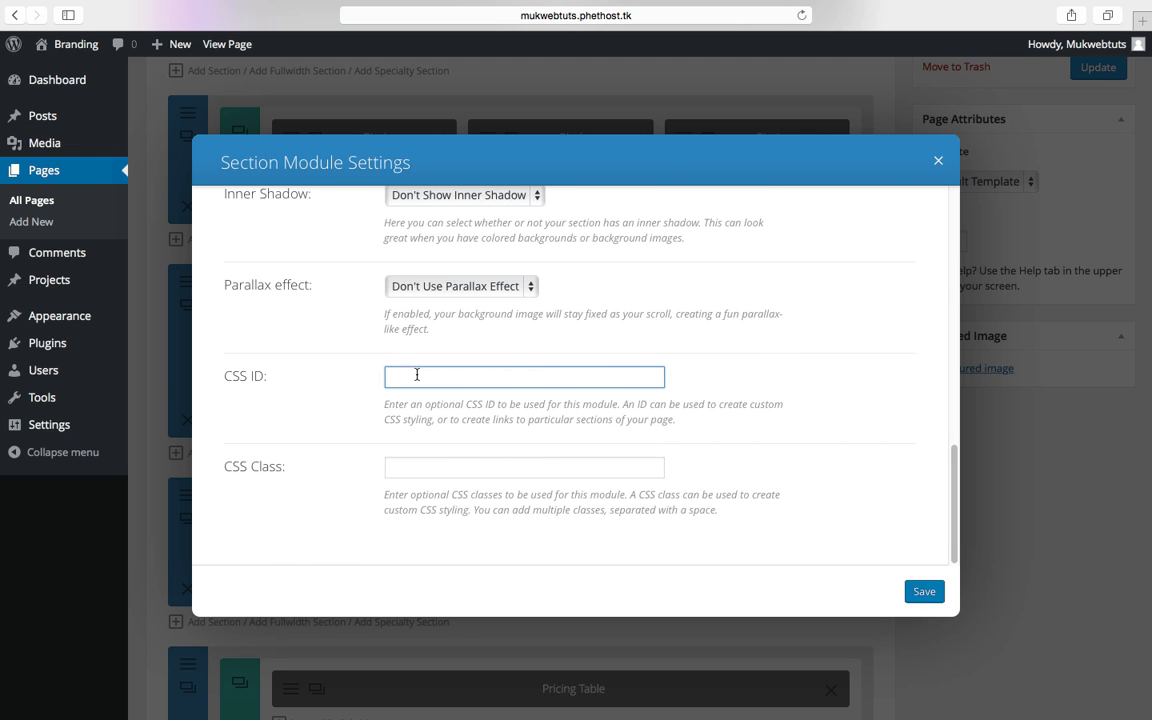
{"action": "type", "text": "abouta"}
{"action": "key", "text": "BackSpace"}
{"action": "left_click", "coordinate": [912, 592]}
Step: Give the Bar Counters section the CSS ID 'Services' and save it
{"action": "scroll", "coordinate": [470, 478], "scroll_direction": "down", "scroll_amount": 5}
{"action": "scroll", "coordinate": [265, 415], "scroll_direction": "up", "scroll_amount": 7}
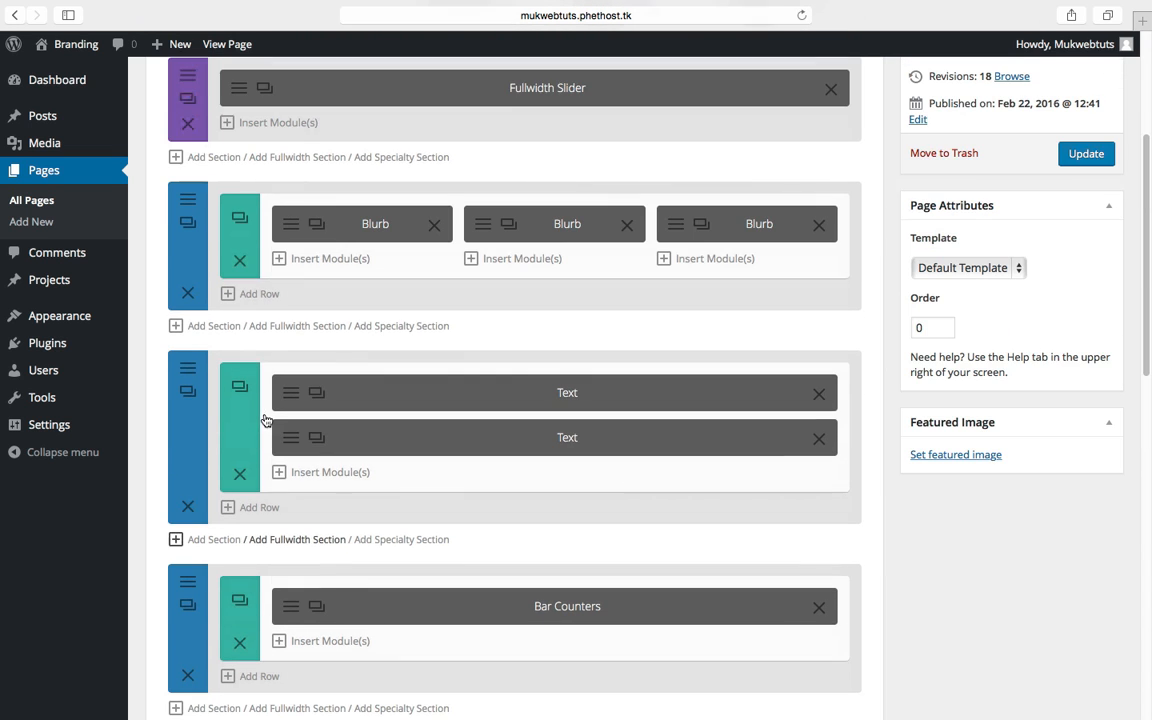
{"action": "scroll", "coordinate": [250, 487], "scroll_direction": "down", "scroll_amount": 1}
{"action": "scroll", "coordinate": [250, 487], "scroll_direction": "up", "scroll_amount": 1}
{"action": "scroll", "coordinate": [200, 505], "scroll_direction": "down", "scroll_amount": 2}
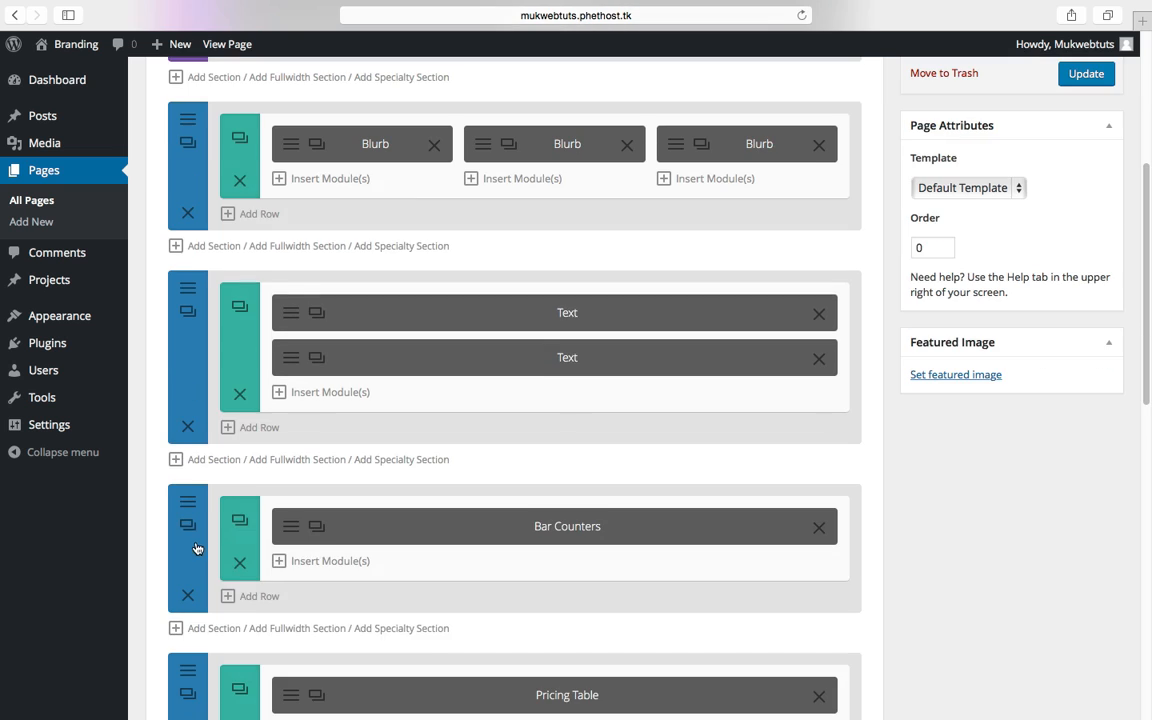
{"action": "left_click", "coordinate": [188, 516]}
{"action": "scroll", "coordinate": [303, 490], "scroll_direction": "down", "scroll_amount": 10}
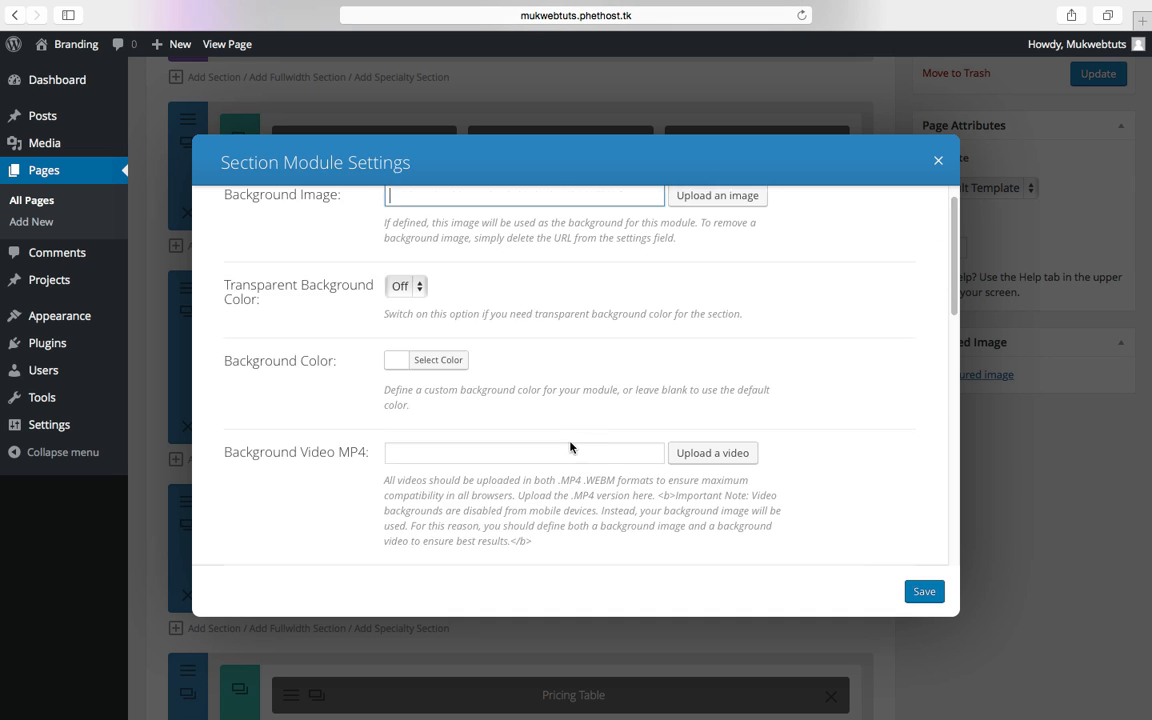
{"action": "left_click", "coordinate": [429, 377]}
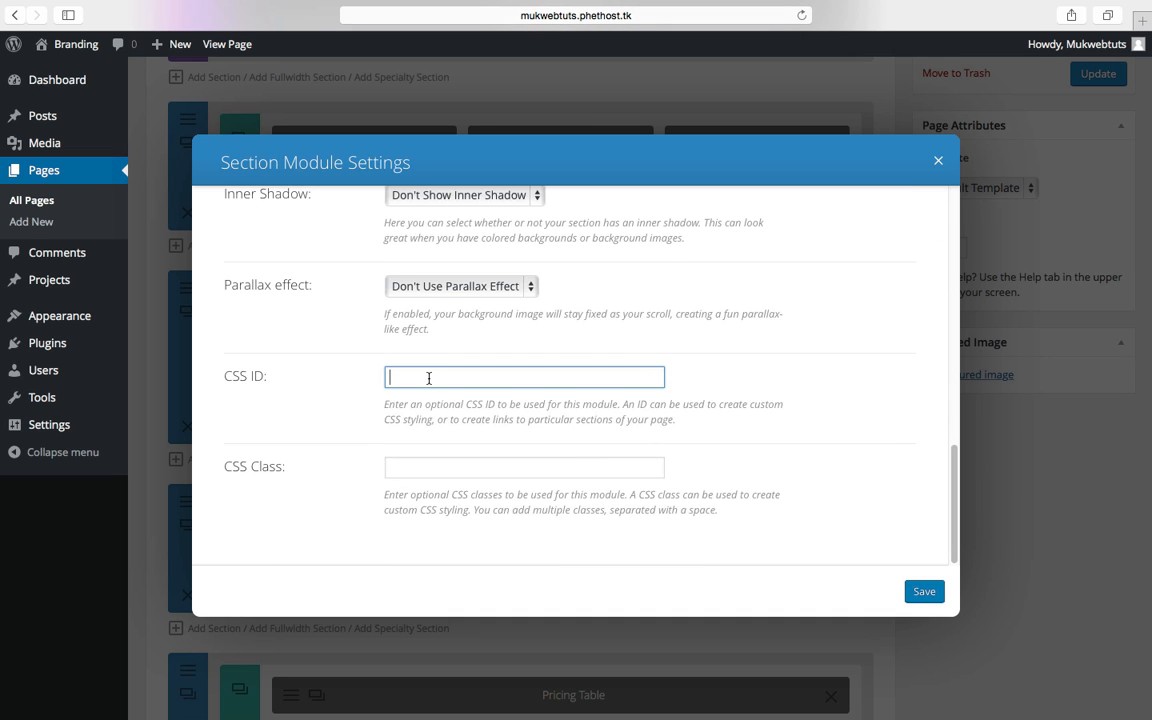
{"action": "type", "text": "Services"}
{"action": "left_click", "coordinate": [918, 590]}
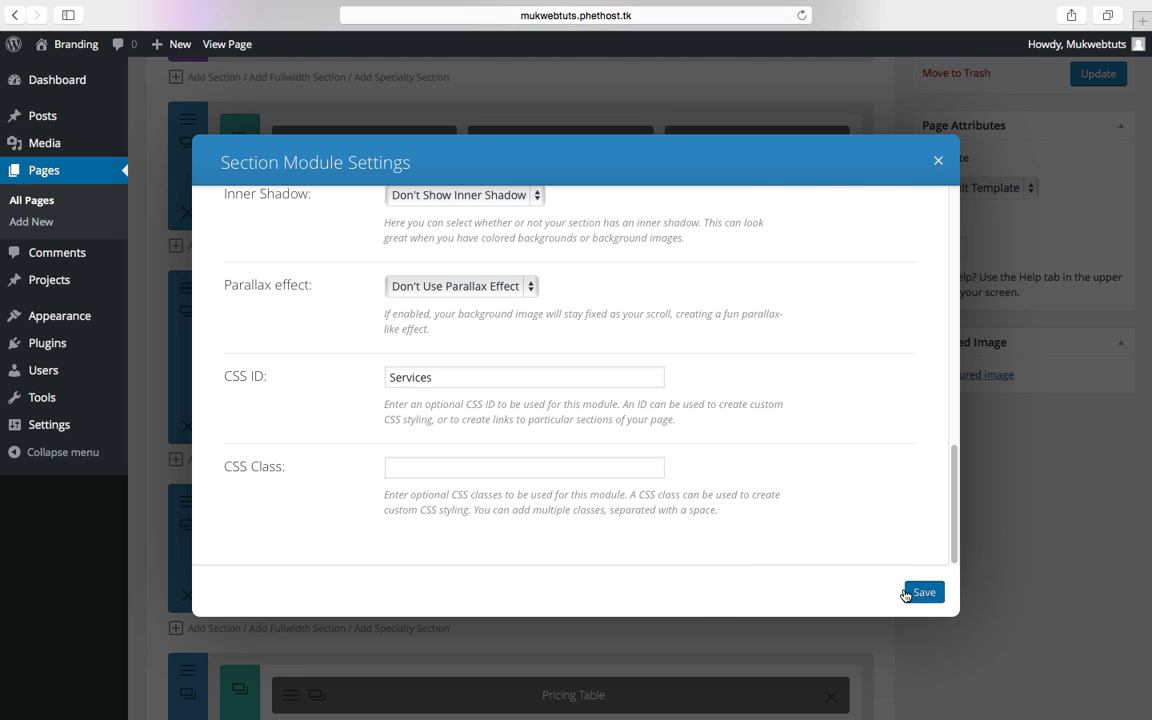
{"action": "scroll", "coordinate": [350, 481], "scroll_direction": "down", "scroll_amount": 4}
{"action": "scroll", "coordinate": [220, 455], "scroll_direction": "down", "scroll_amount": 2}
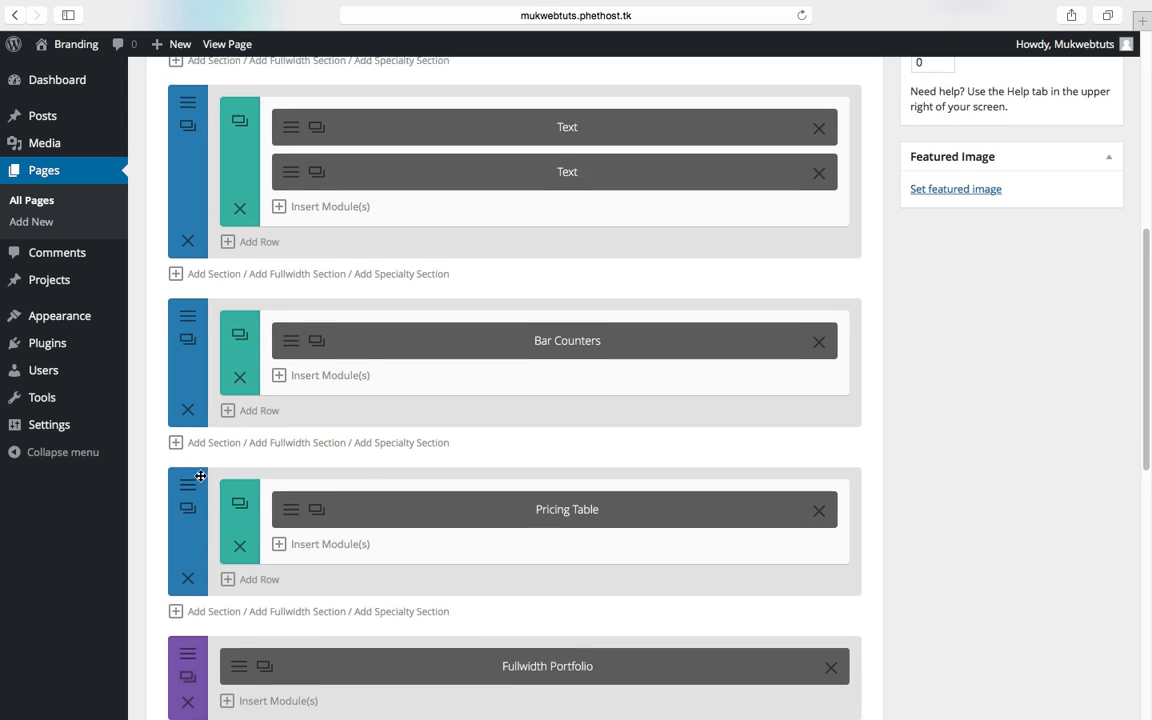
Step: Set the Pricing Table section's CSS ID to 'pricing' and save it
{"action": "left_click", "coordinate": [188, 457]}
{"action": "scroll", "coordinate": [661, 545], "scroll_direction": "down", "scroll_amount": 10}
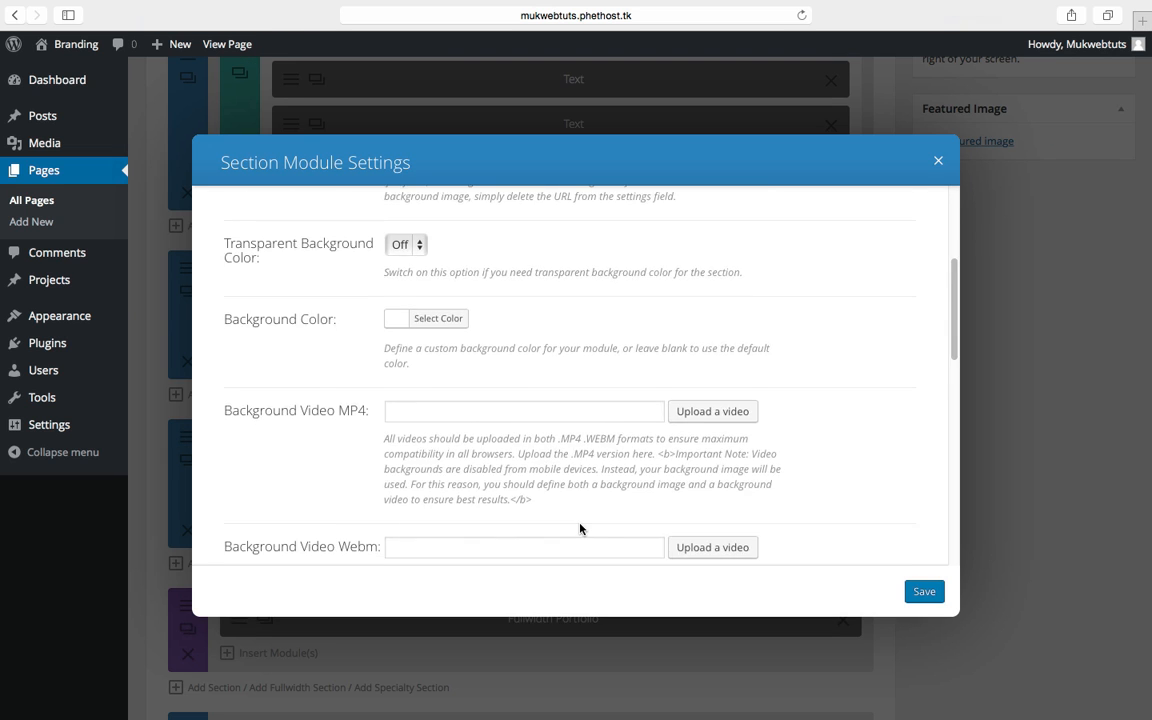
{"action": "left_click", "coordinate": [415, 523]}
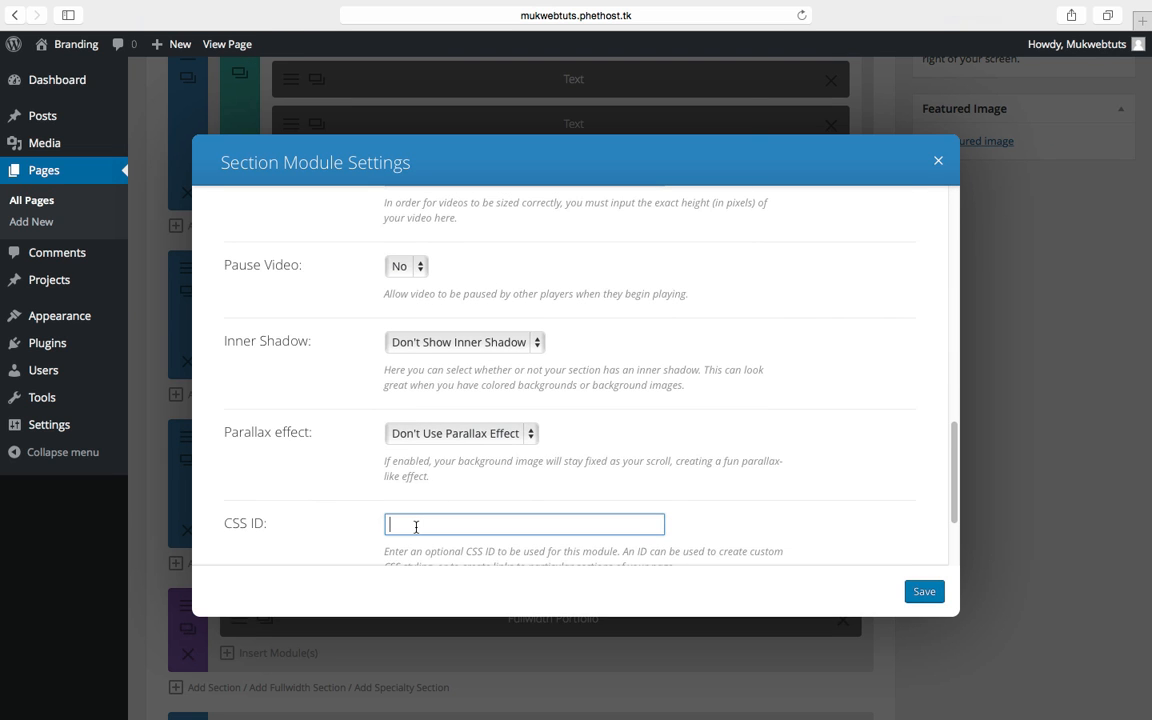
{"action": "type", "text": "pricing"}
{"action": "left_click", "coordinate": [910, 594]}
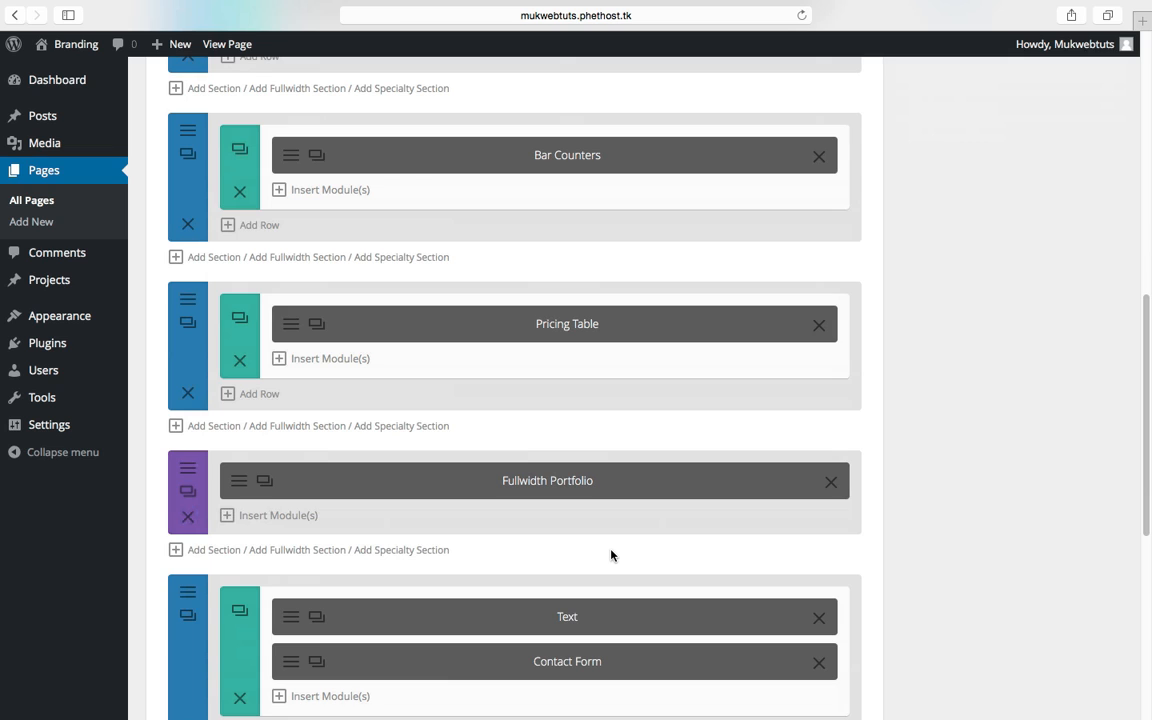
{"action": "scroll", "coordinate": [611, 556], "scroll_direction": "down", "scroll_amount": 3}
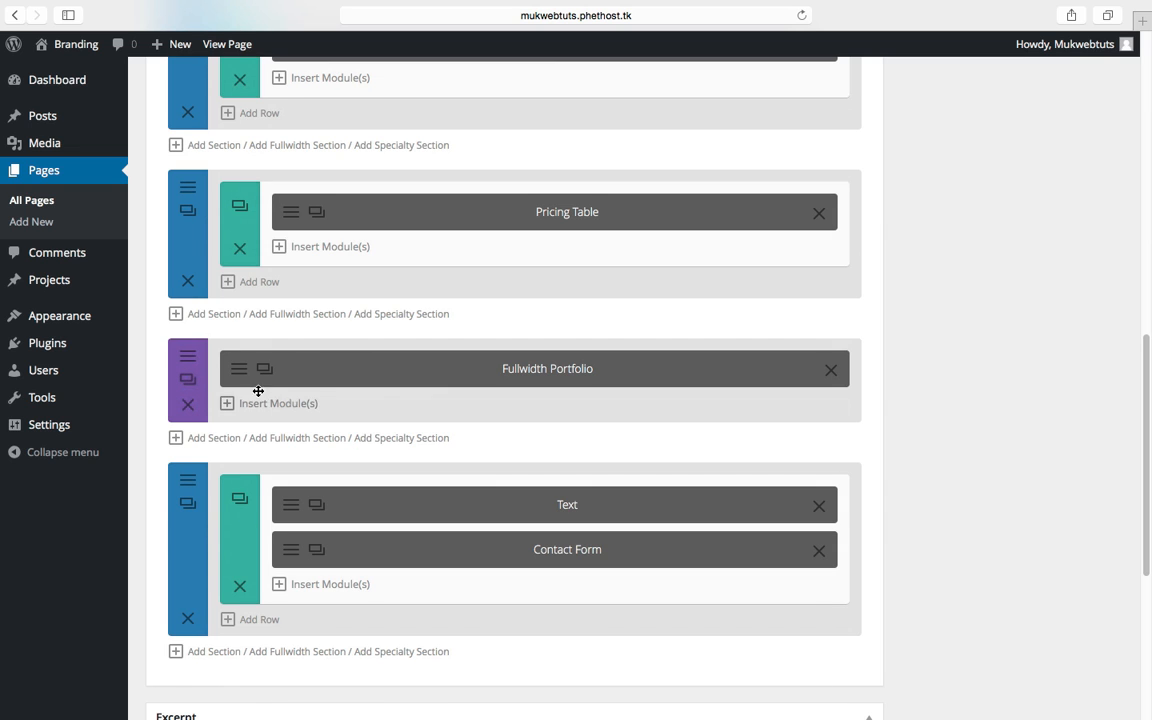
Step: Give the Fullwidth Portfolio section the CSS ID 'portfolio' and save it
{"action": "left_click", "coordinate": [190, 368]}
{"action": "scroll", "coordinate": [357, 437], "scroll_direction": "down", "scroll_amount": 15}
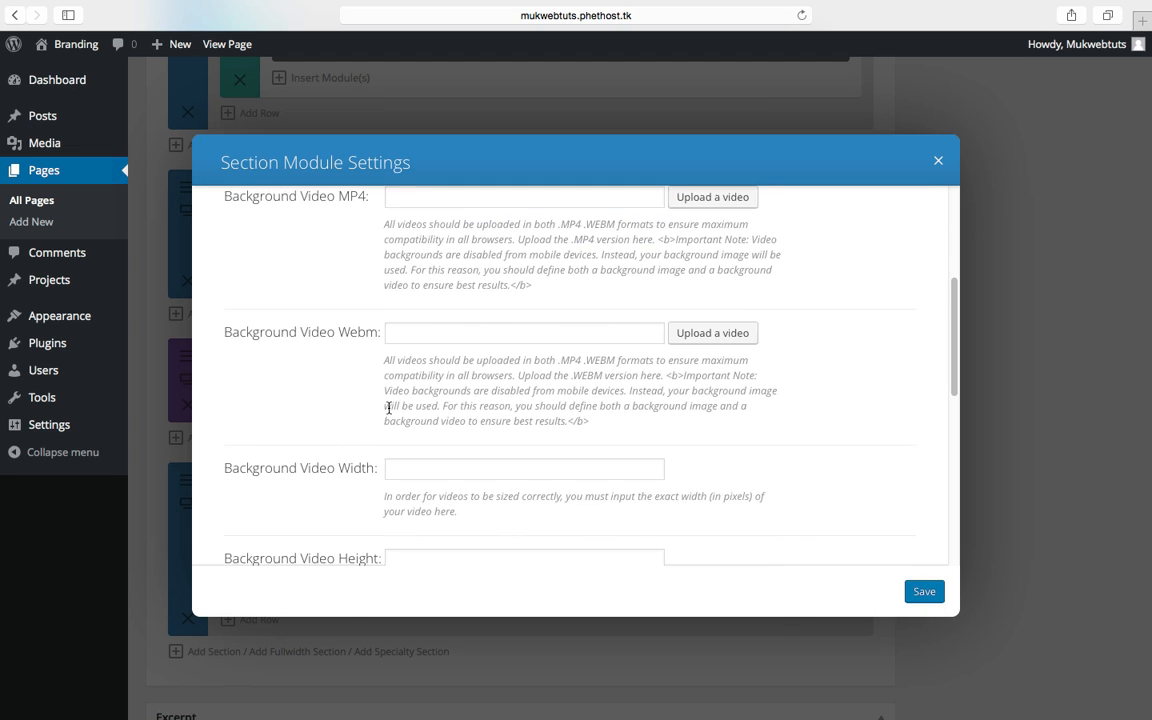
{"action": "left_click", "coordinate": [433, 380]}
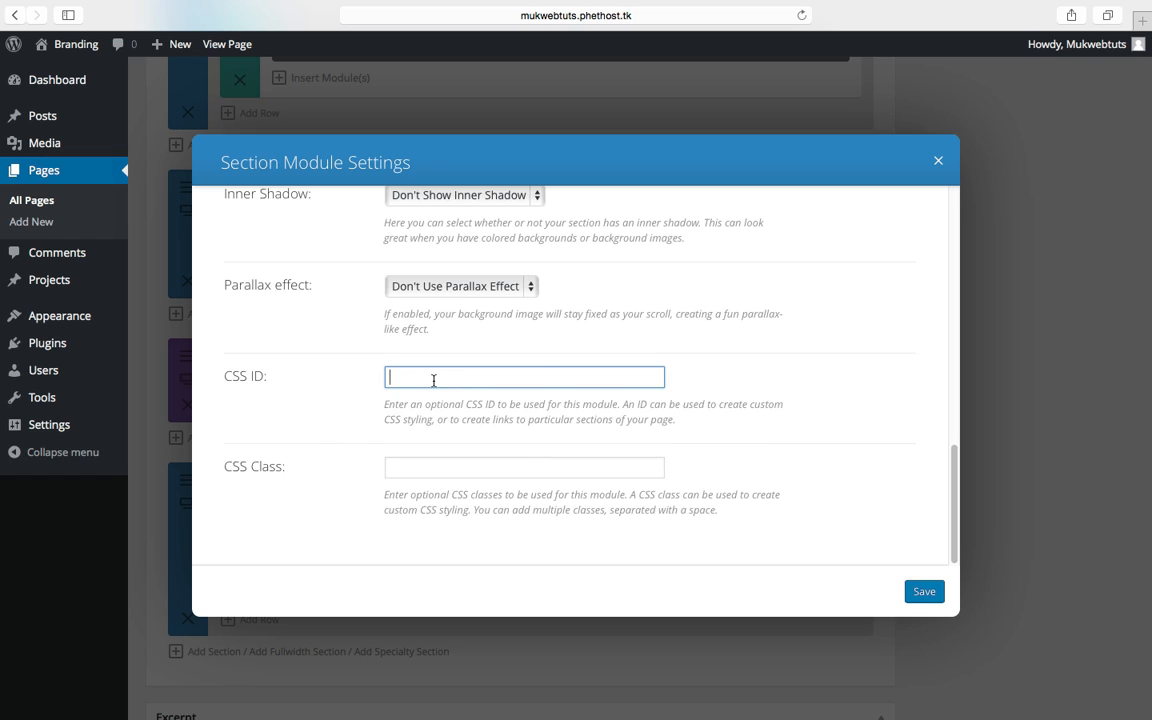
{"action": "type", "text": "portfolio"}
{"action": "left_click", "coordinate": [920, 591]}
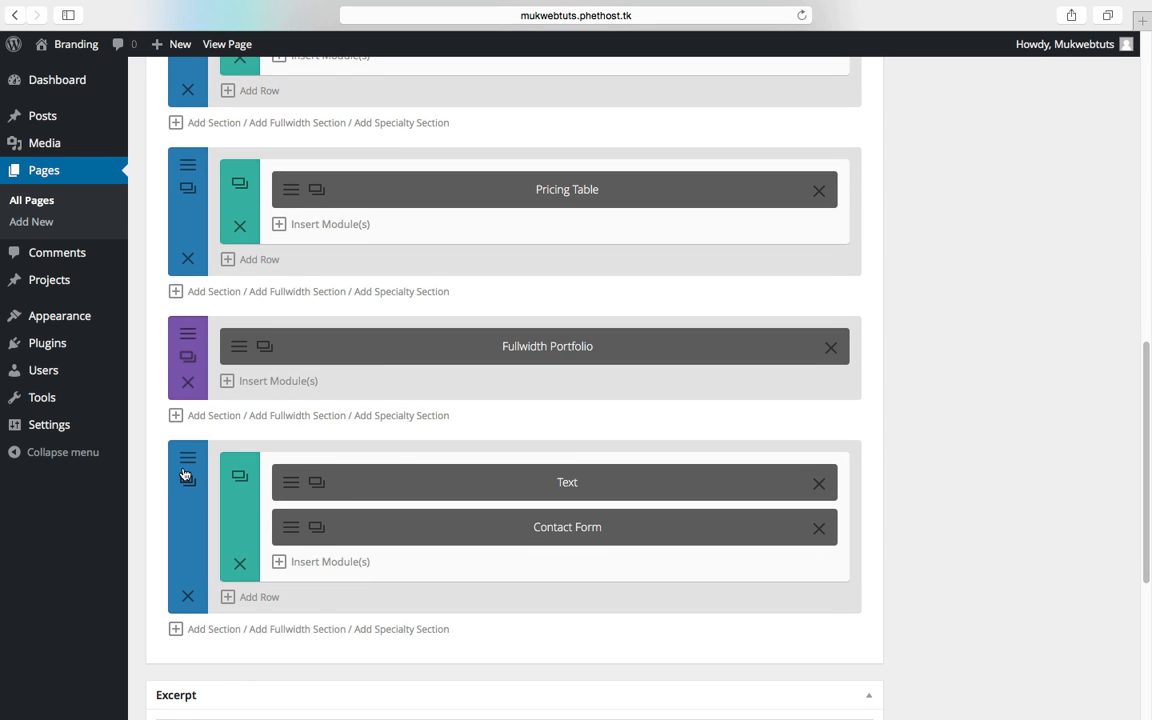
Step: Assign the CSS ID 'contactus' to the Contact Form section and save it
{"action": "left_click", "coordinate": [186, 477]}
{"action": "scroll", "coordinate": [459, 411], "scroll_direction": "down", "scroll_amount": 10}
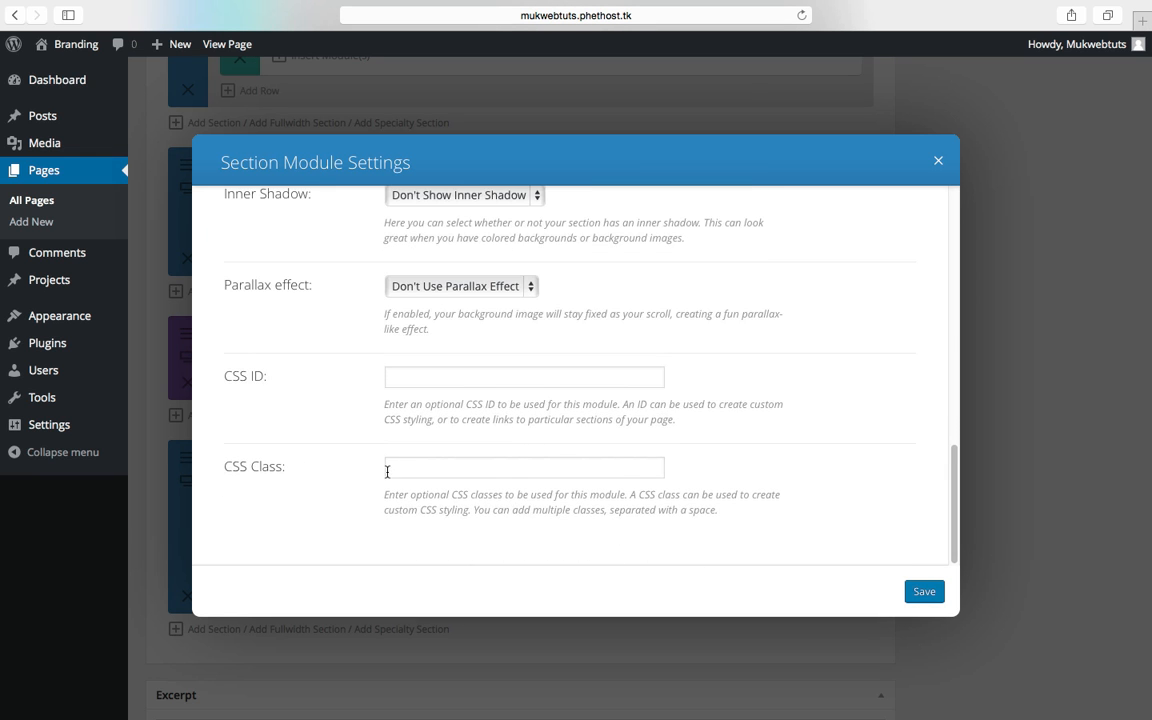
{"action": "left_click", "coordinate": [416, 386]}
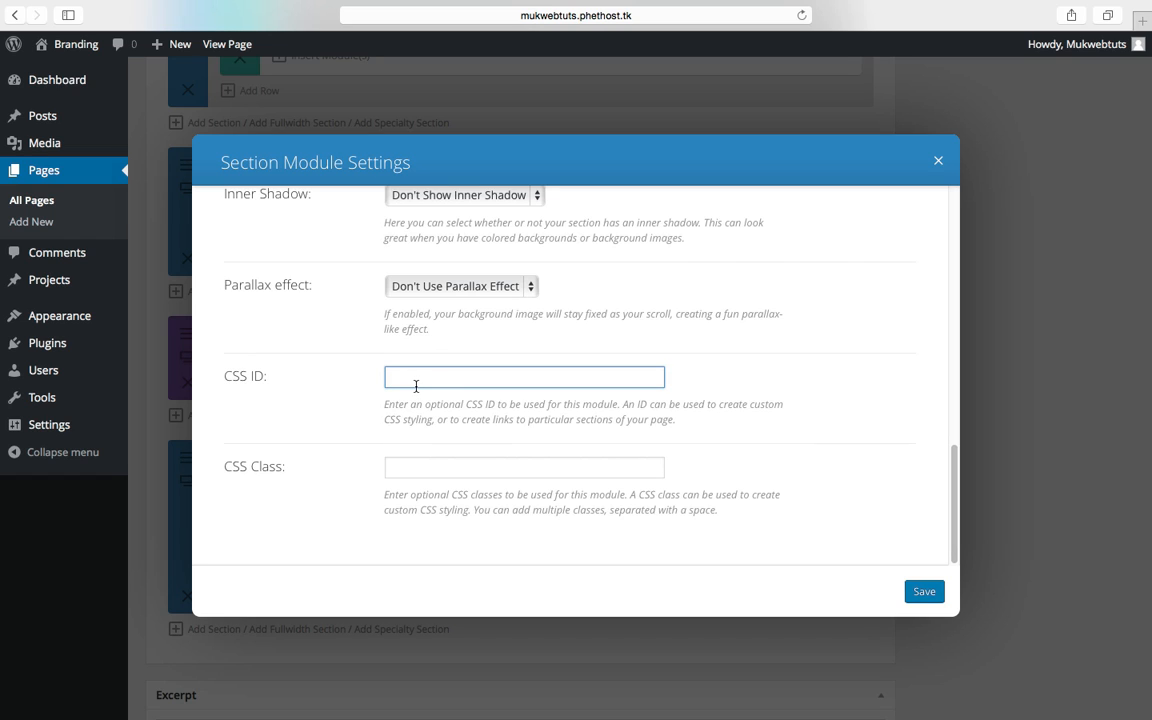
{"action": "type", "text": "contactus"}
{"action": "left_click", "coordinate": [924, 591]}
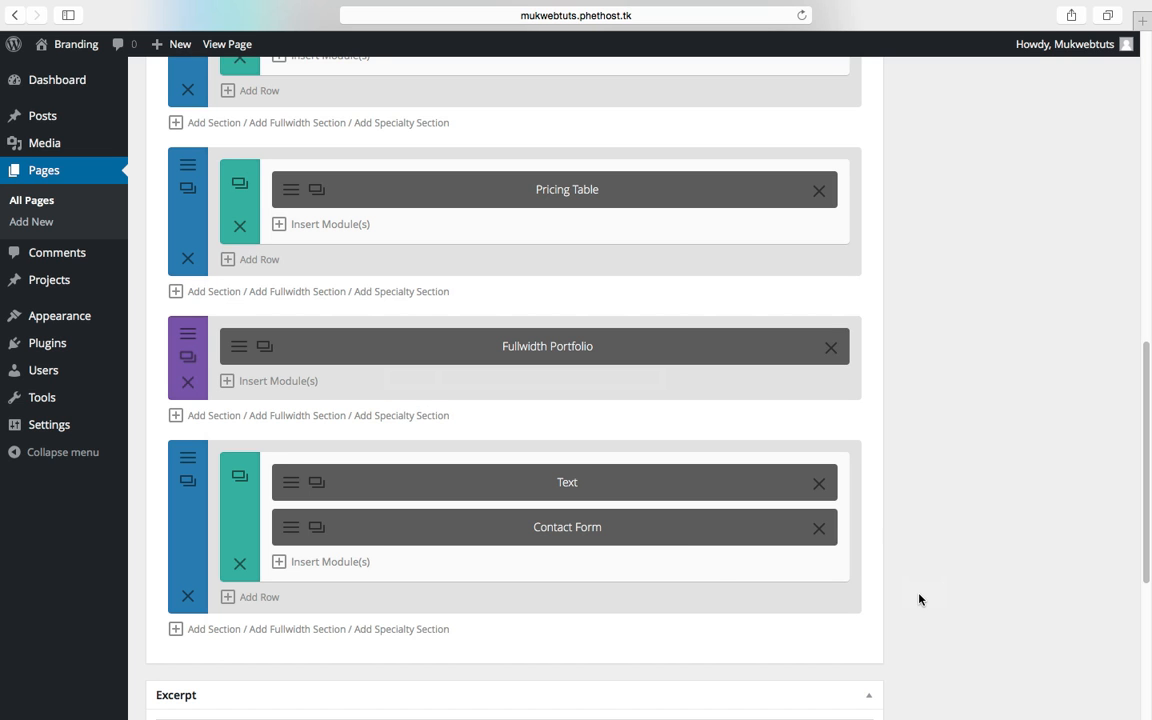
Step: Update the Home page to save all the section changes
{"action": "scroll", "coordinate": [654, 550], "scroll_direction": "down", "scroll_amount": 2}
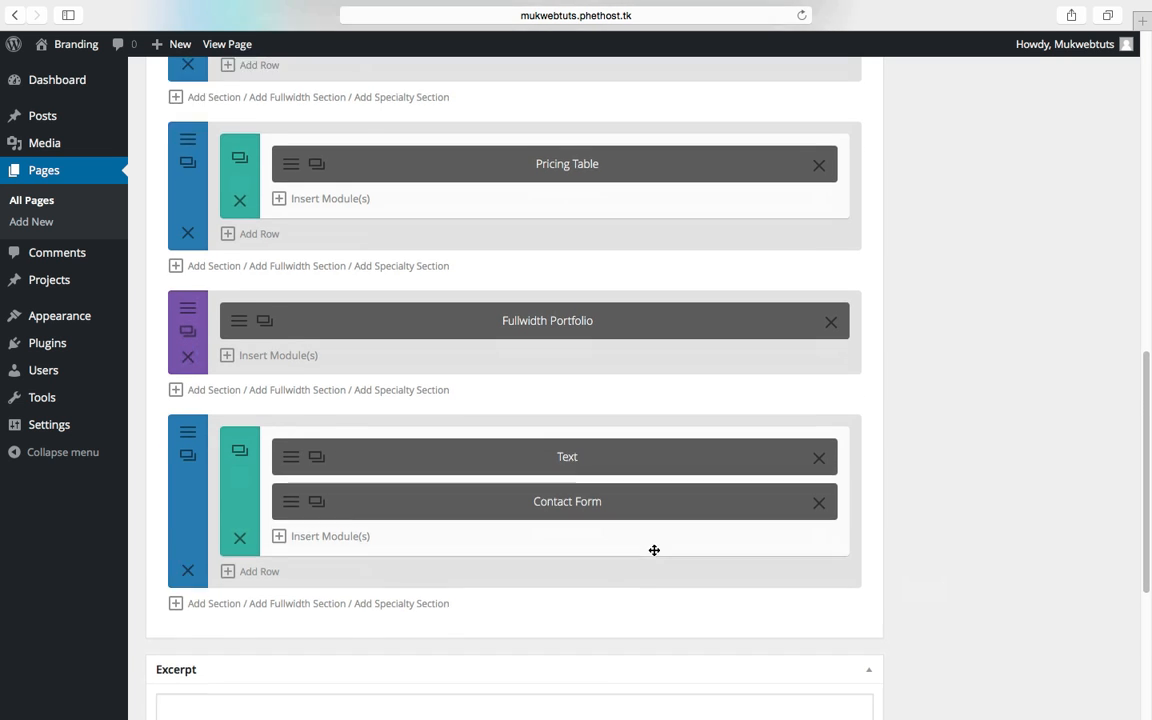
{"action": "scroll", "coordinate": [897, 566], "scroll_direction": "up", "scroll_amount": 10}
{"action": "scroll", "coordinate": [961, 562], "scroll_direction": "up", "scroll_amount": 2}
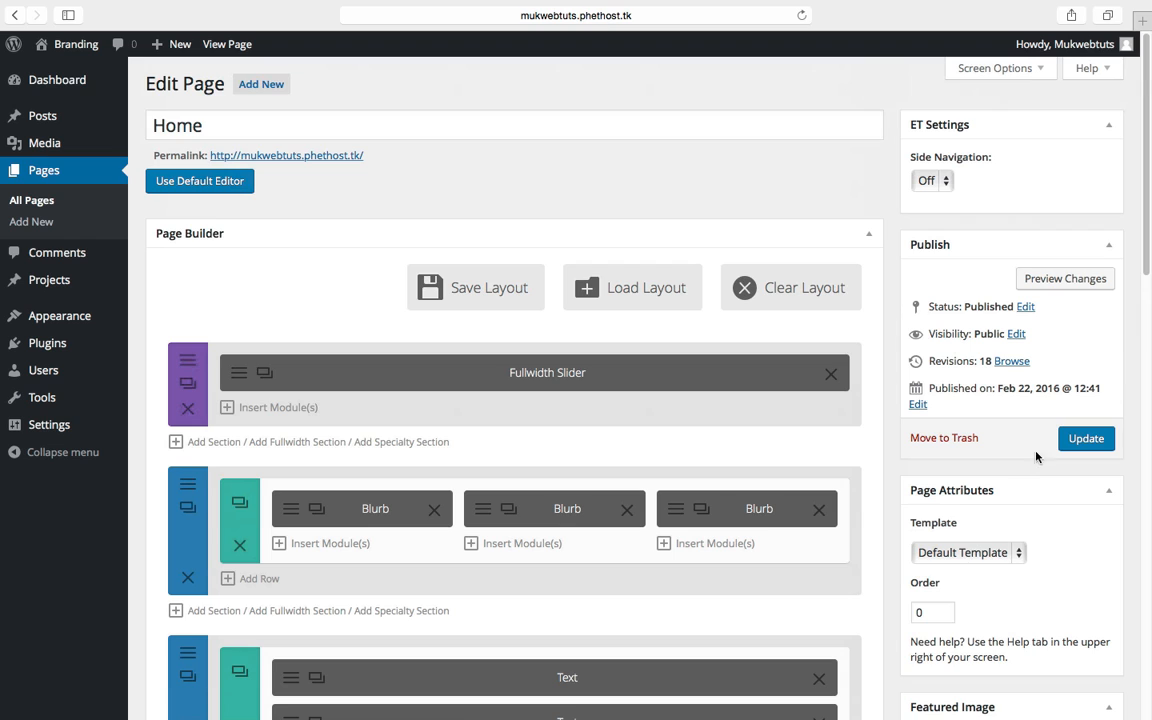
{"action": "left_click", "coordinate": [1084, 438]}
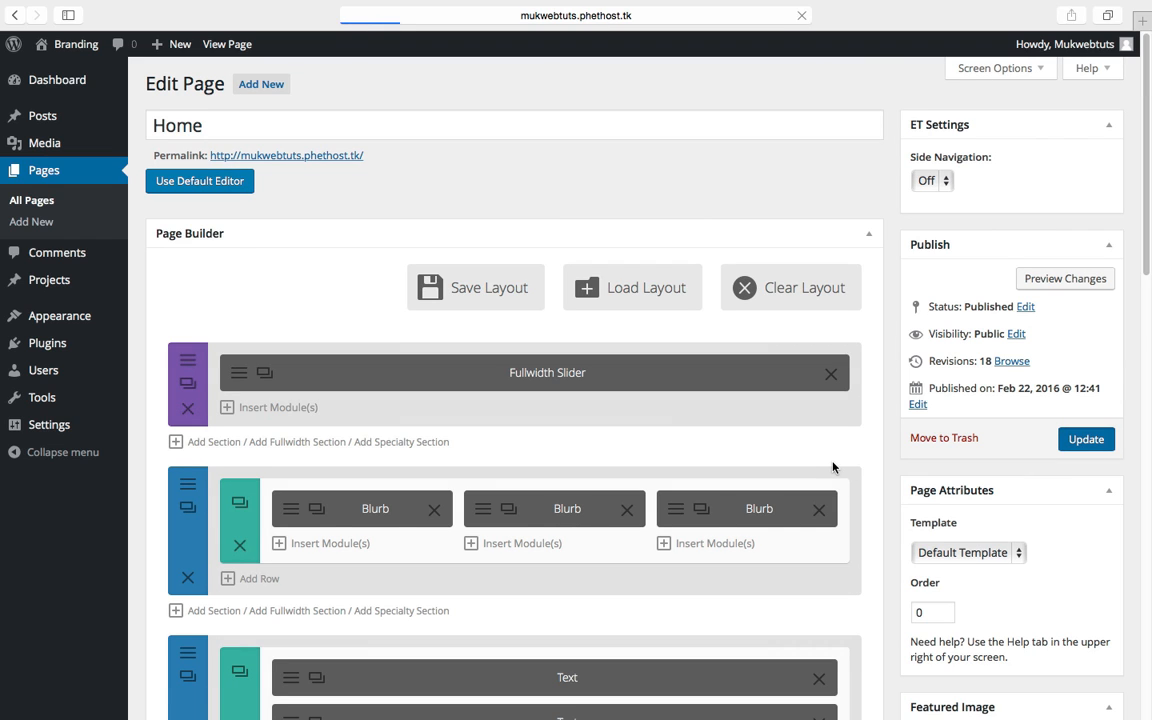
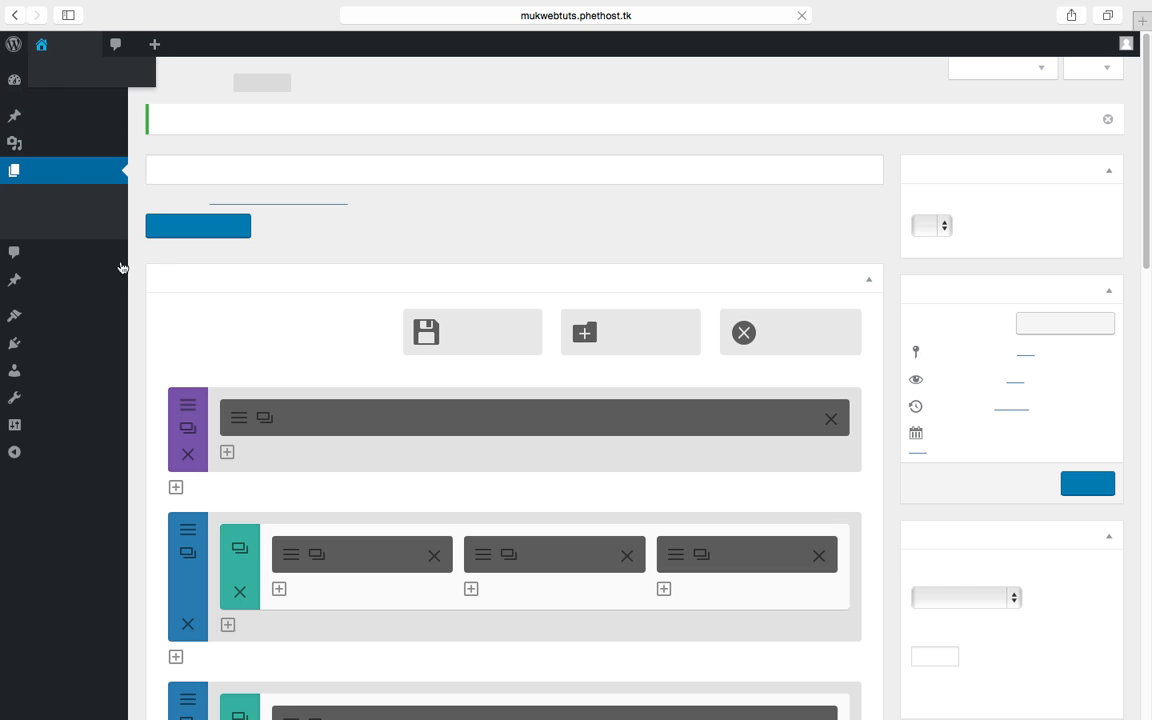
Step: Leave the Home page editor for Appearance > Menus to edit the Main Menu
{"action": "mouse_move", "coordinate": [55, 49]}
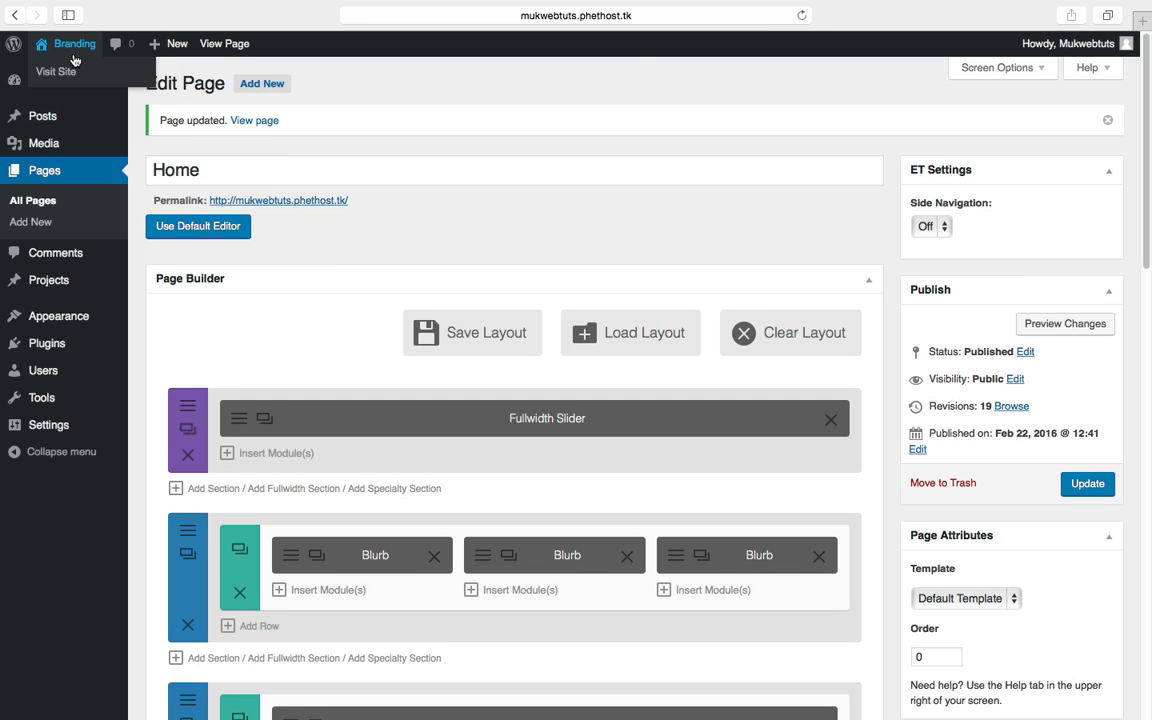
{"action": "mouse_move", "coordinate": [55, 316]}
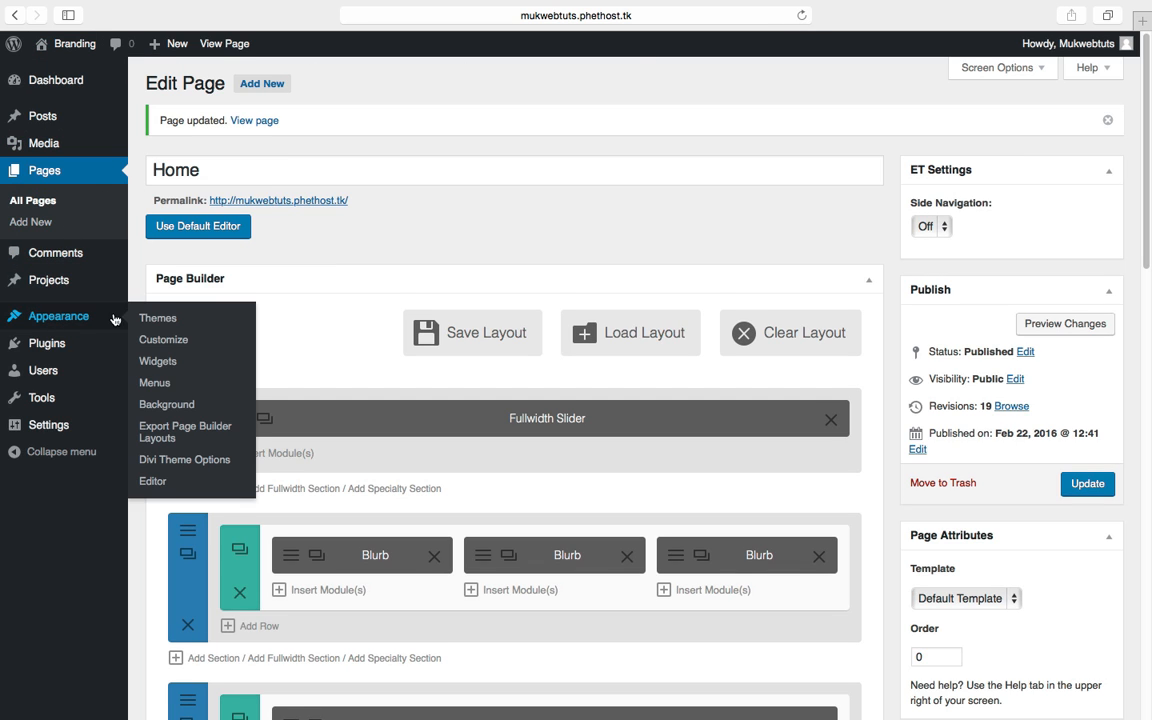
{"action": "left_click", "coordinate": [150, 383]}
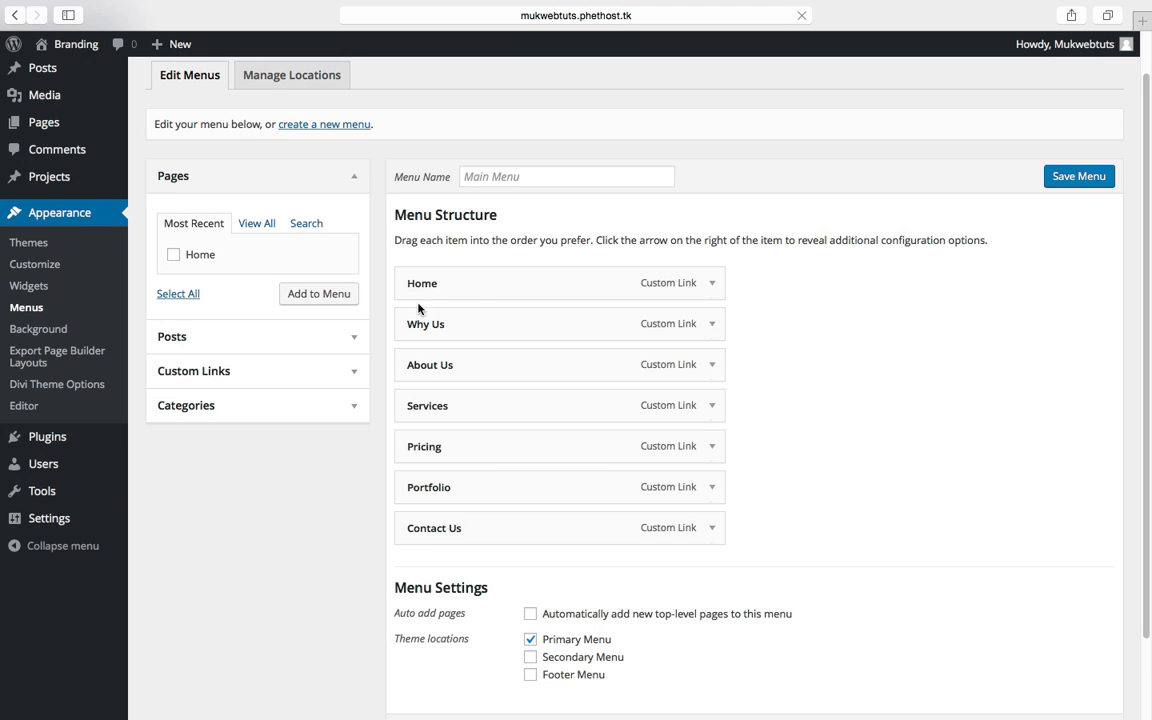
{"action": "left_click", "coordinate": [712, 288]}
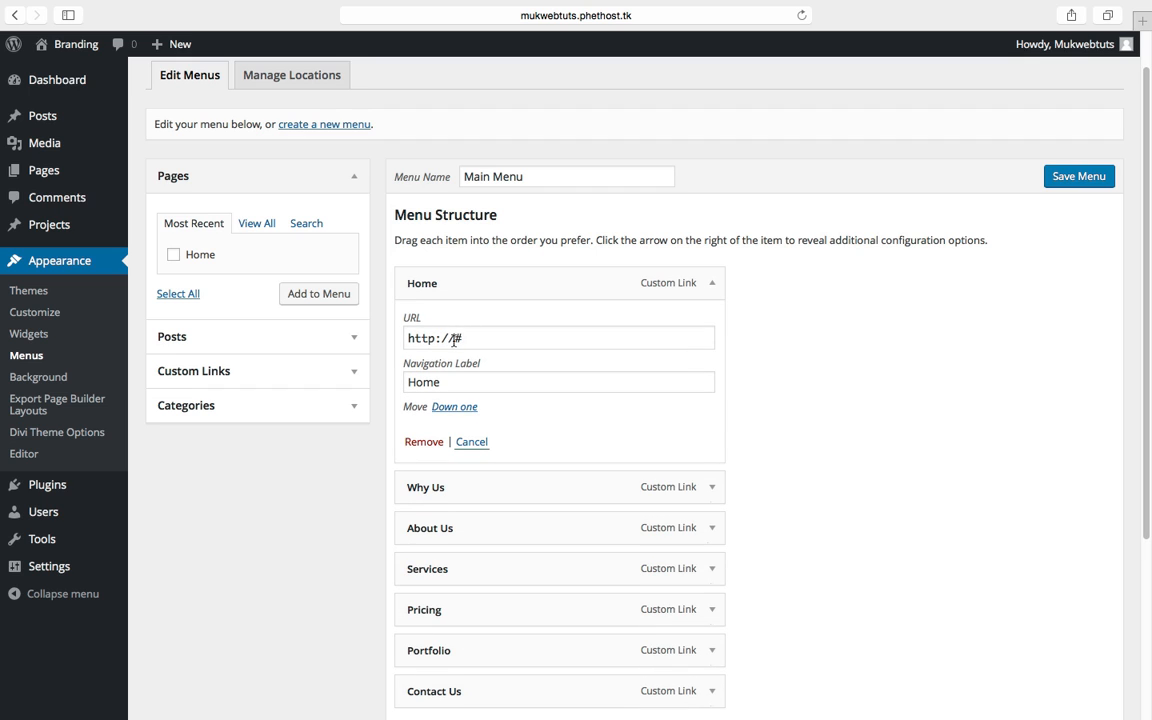
{"action": "left_click_drag", "start_coordinate": [453, 341], "coordinate": [294, 333]}
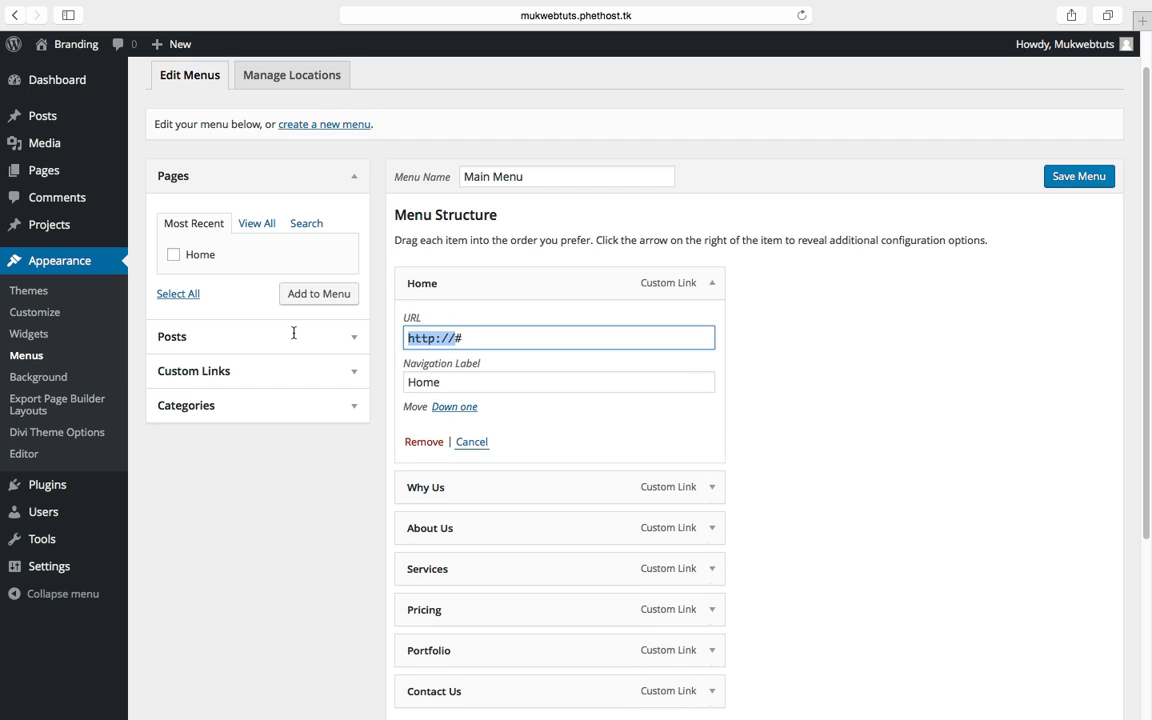
{"action": "key", "text": "BackSpace"}
{"action": "type", "text": "home"}
Step: Change the Why Us link's URL to #whyus and save the Main Menu
{"action": "scroll", "coordinate": [450, 334], "scroll_direction": "down", "scroll_amount": 2}
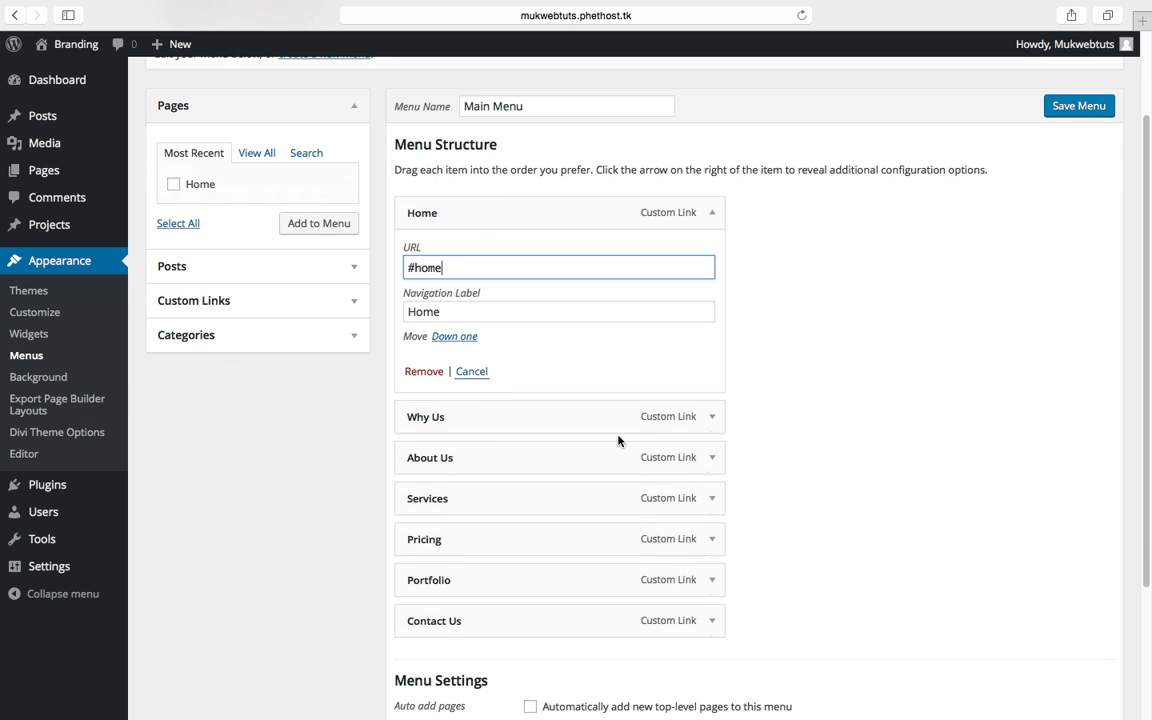
{"action": "left_click", "coordinate": [711, 418]}
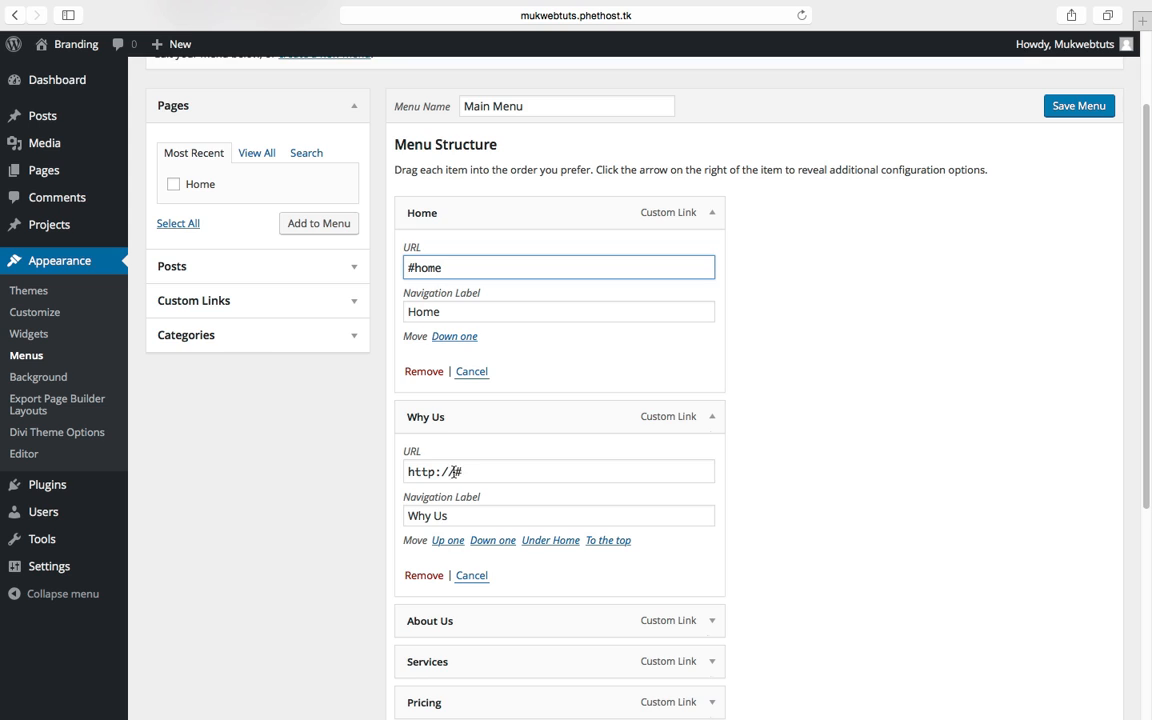
{"action": "left_click_drag", "start_coordinate": [453, 471], "coordinate": [410, 476]}
{"action": "left_click", "coordinate": [399, 472]}
{"action": "key", "text": "BackSpace"}
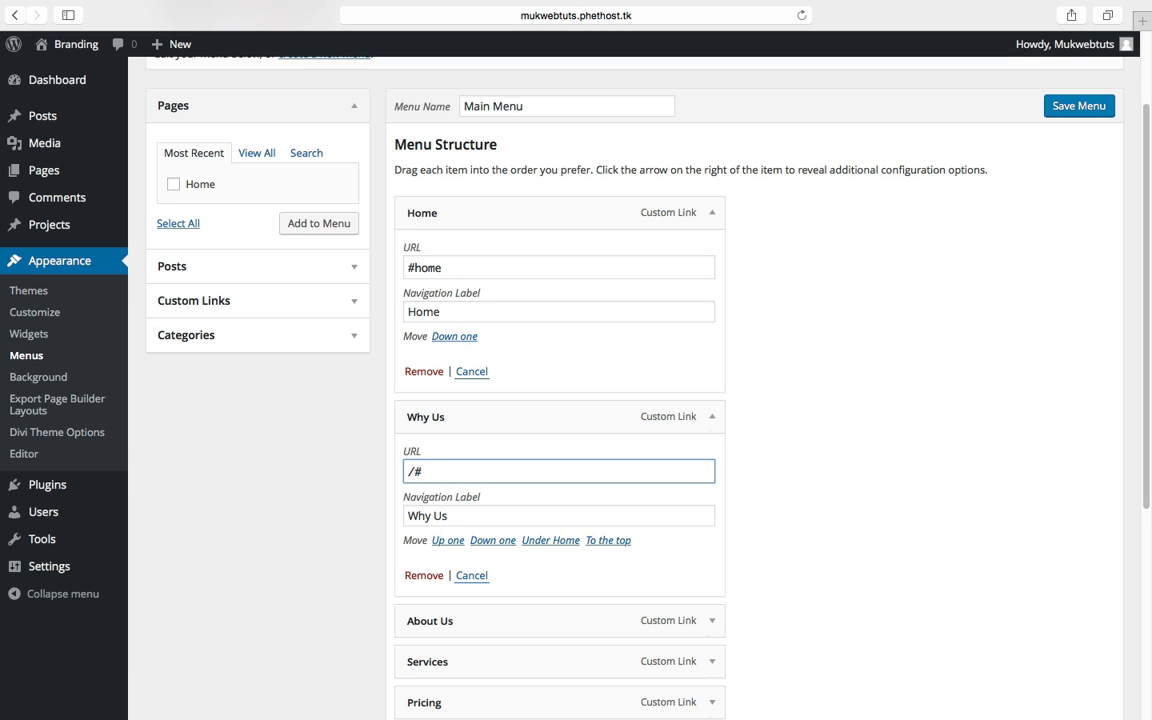
{"action": "key", "text": "Delete"}
{"action": "type", "text": "whyus"}
{"action": "left_click_drag", "start_coordinate": [406, 471], "coordinate": [474, 469]}
{"action": "left_click", "coordinate": [485, 469]}
{"action": "left_click", "coordinate": [464, 471]}
{"action": "left_click_drag", "start_coordinate": [416, 469], "coordinate": [477, 468]}
{"action": "left_click", "coordinate": [522, 465]}
{"action": "scroll", "coordinate": [563, 473], "scroll_direction": "down", "scroll_amount": 1}
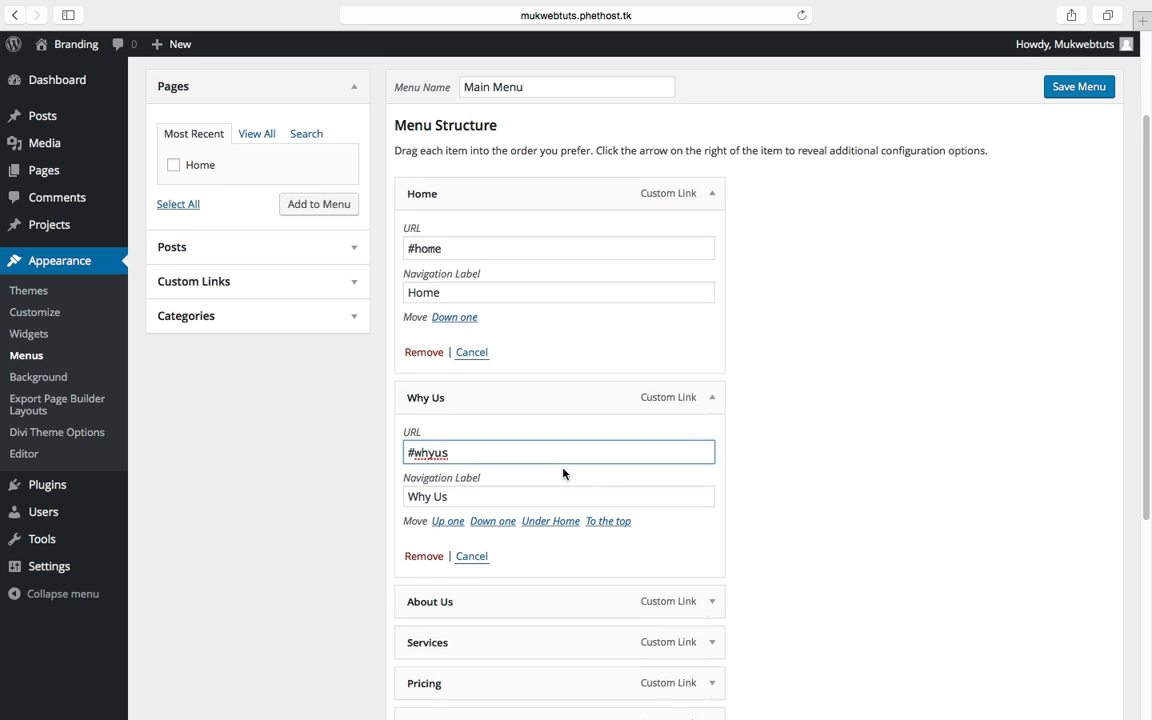
{"action": "scroll", "coordinate": [653, 460], "scroll_direction": "up", "scroll_amount": 3}
{"action": "left_click", "coordinate": [1080, 156]}
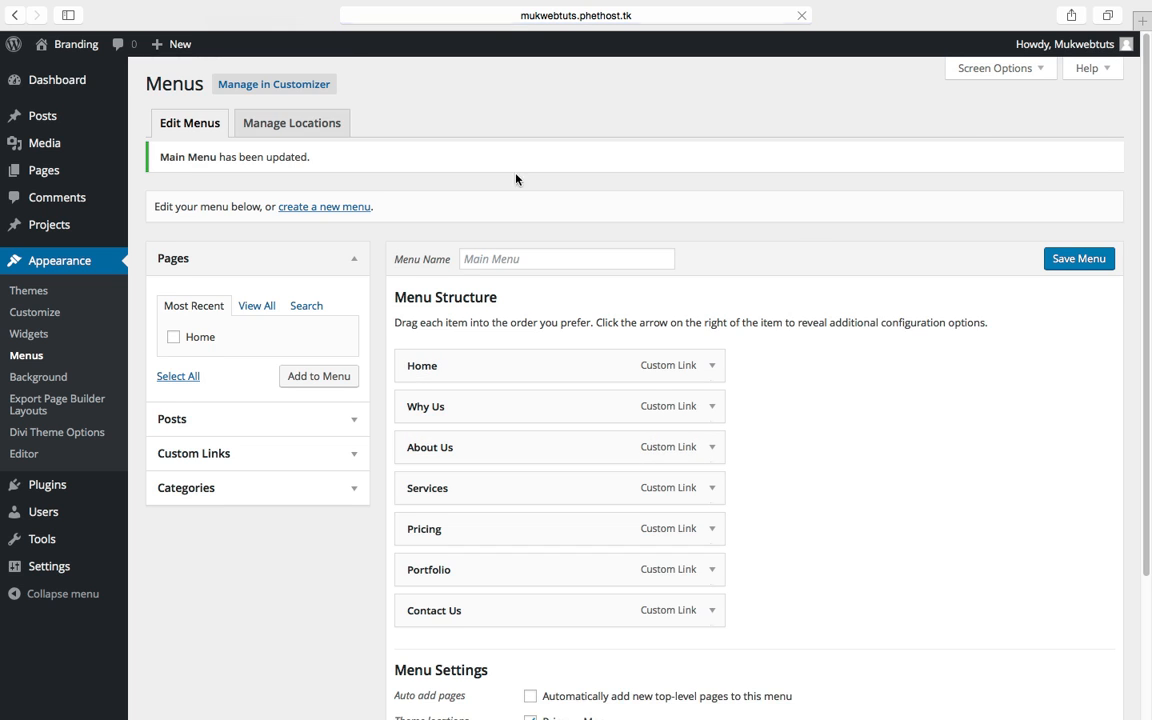
Step: Visit the live site and test that the Why Us and Home links jump to their sections
{"action": "left_click", "coordinate": [78, 46]}
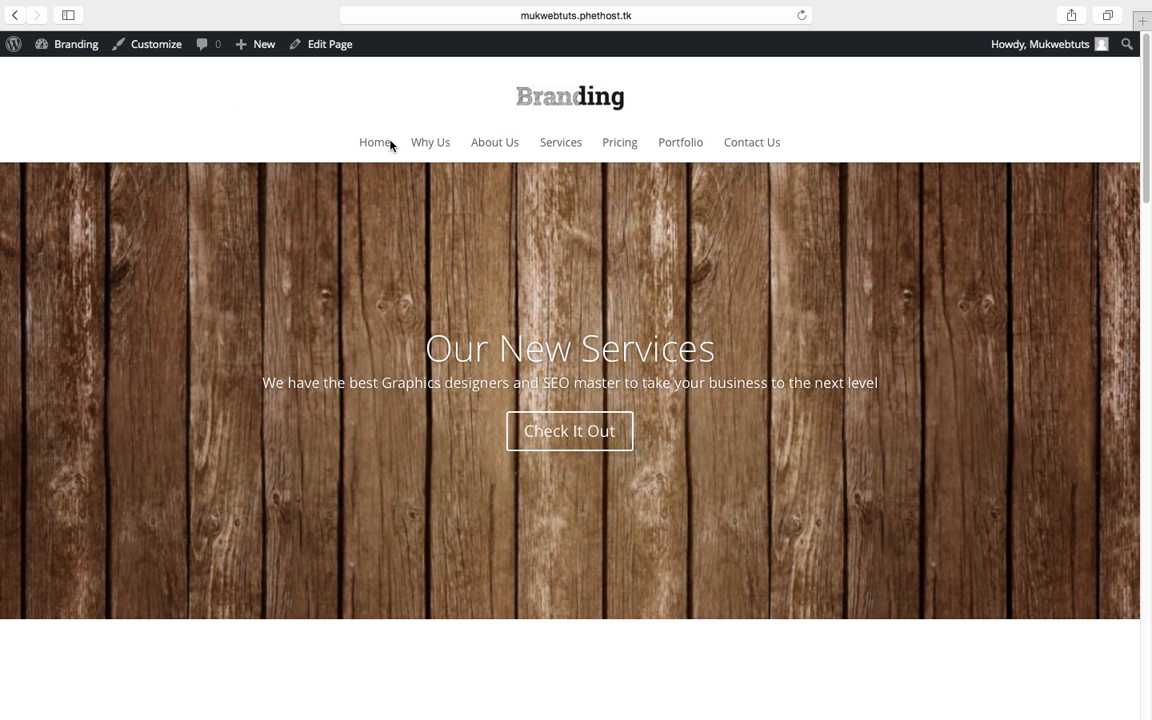
{"action": "left_click", "coordinate": [434, 143]}
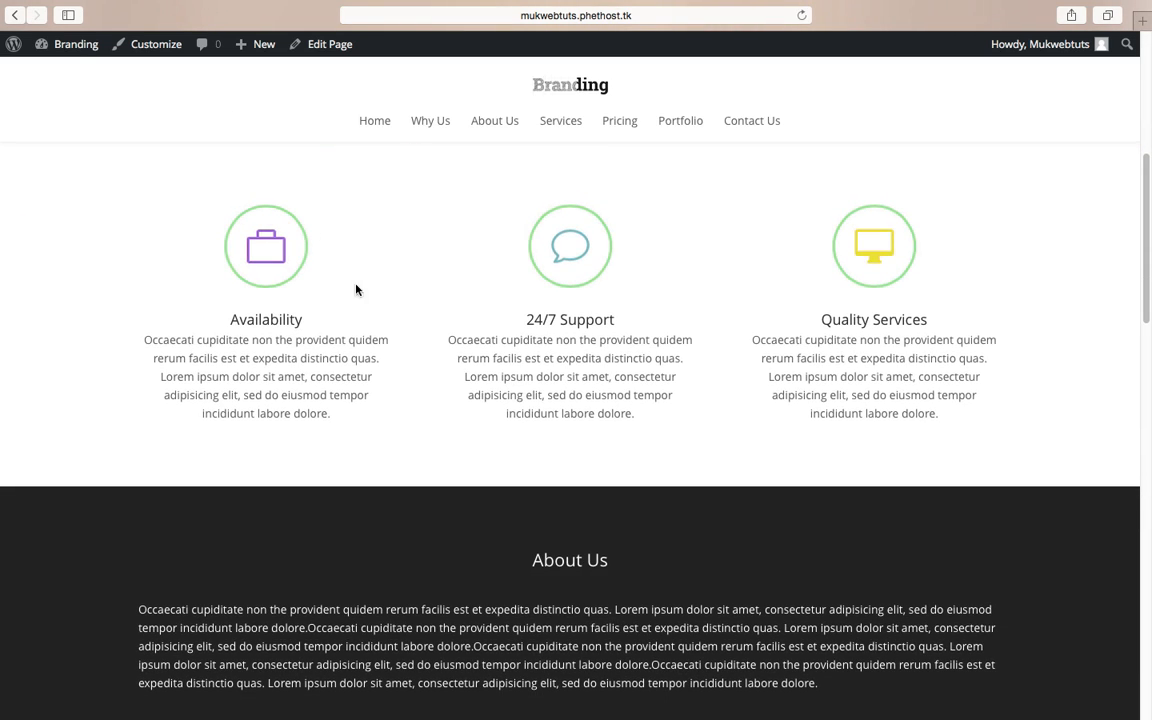
{"action": "left_click", "coordinate": [380, 121]}
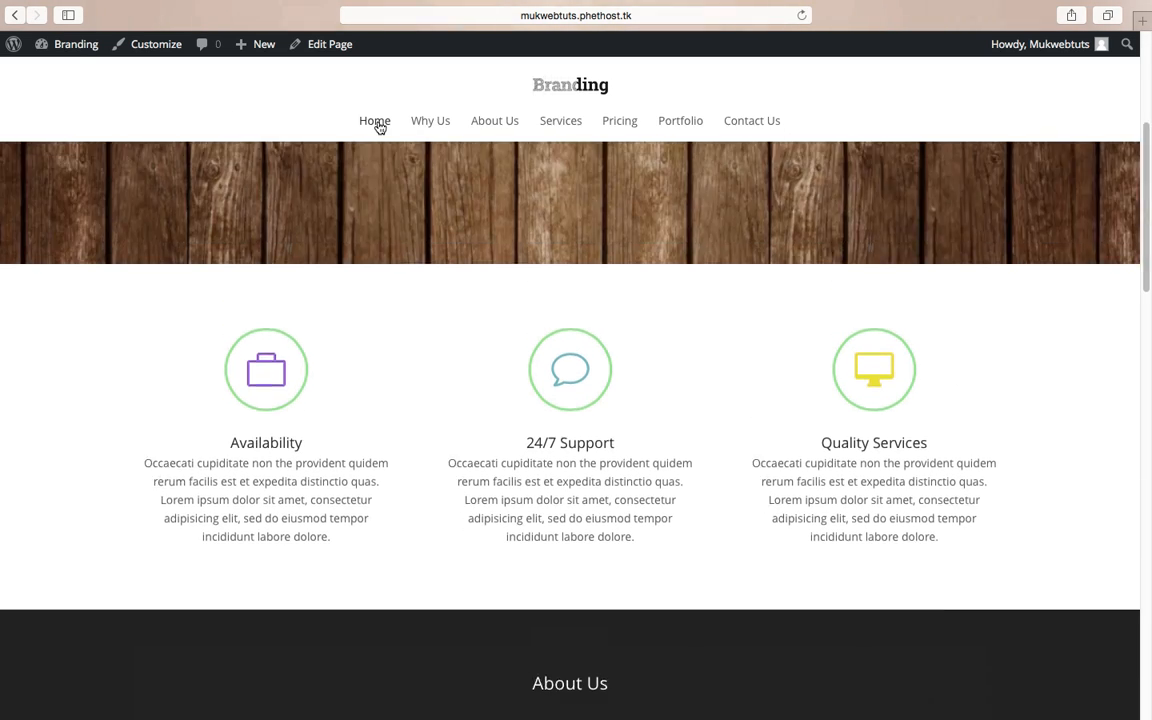
{"action": "left_click", "coordinate": [419, 146]}
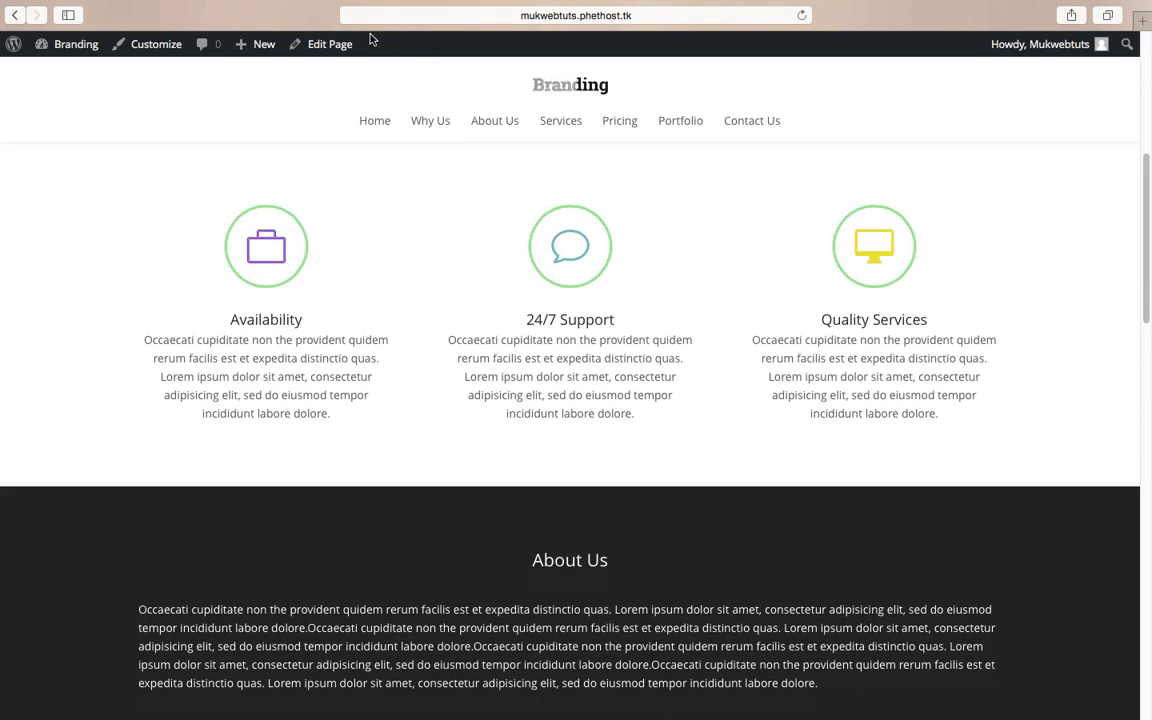
Step: Return to Appearance > Menus and check the Why Us menu item's settings
{"action": "mouse_move", "coordinate": [75, 44]}
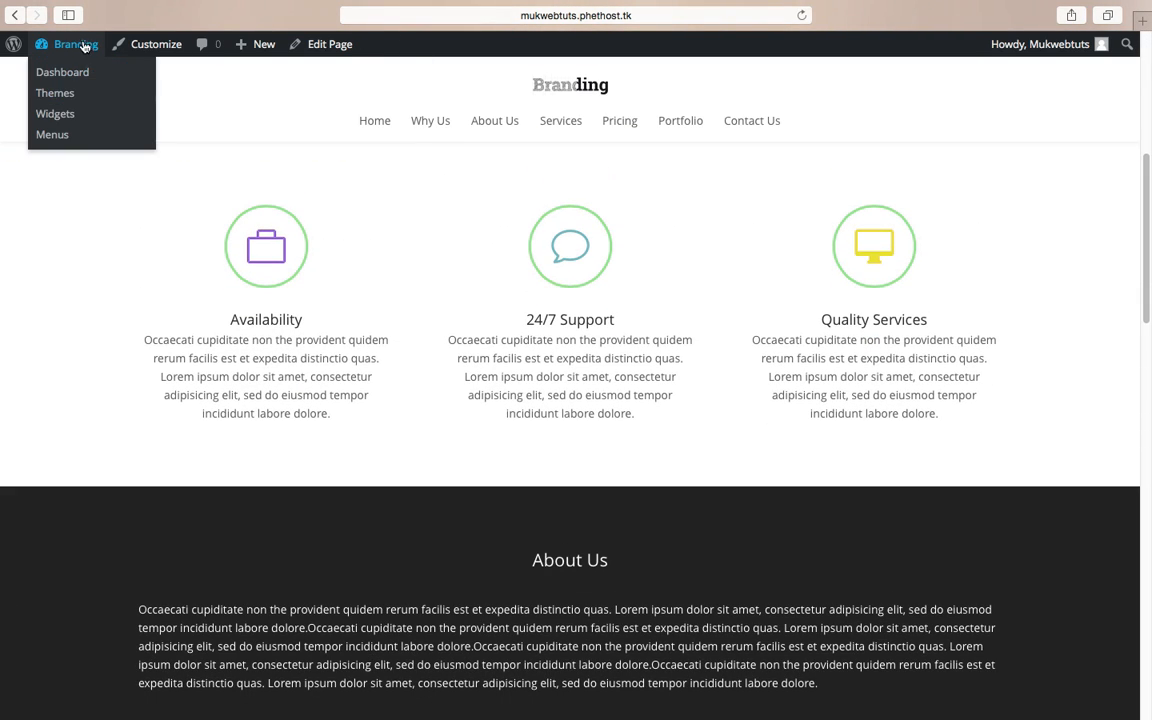
{"action": "left_click", "coordinate": [54, 136]}
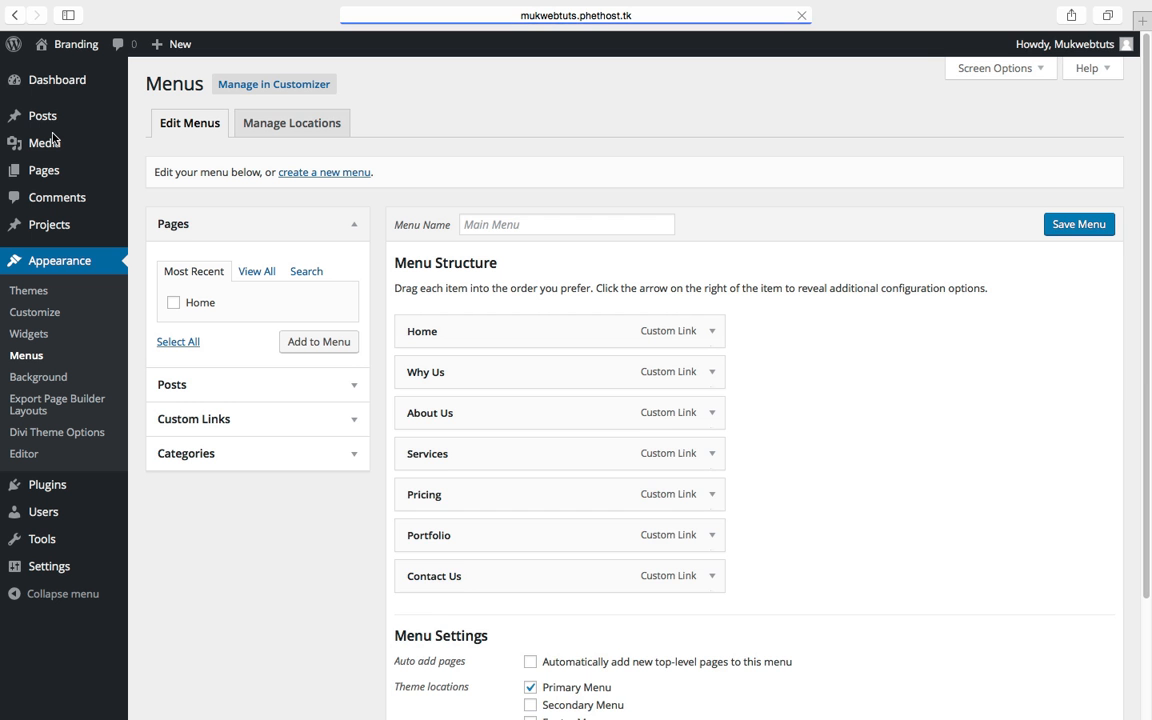
{"action": "scroll", "coordinate": [391, 239], "scroll_direction": "down", "scroll_amount": 2}
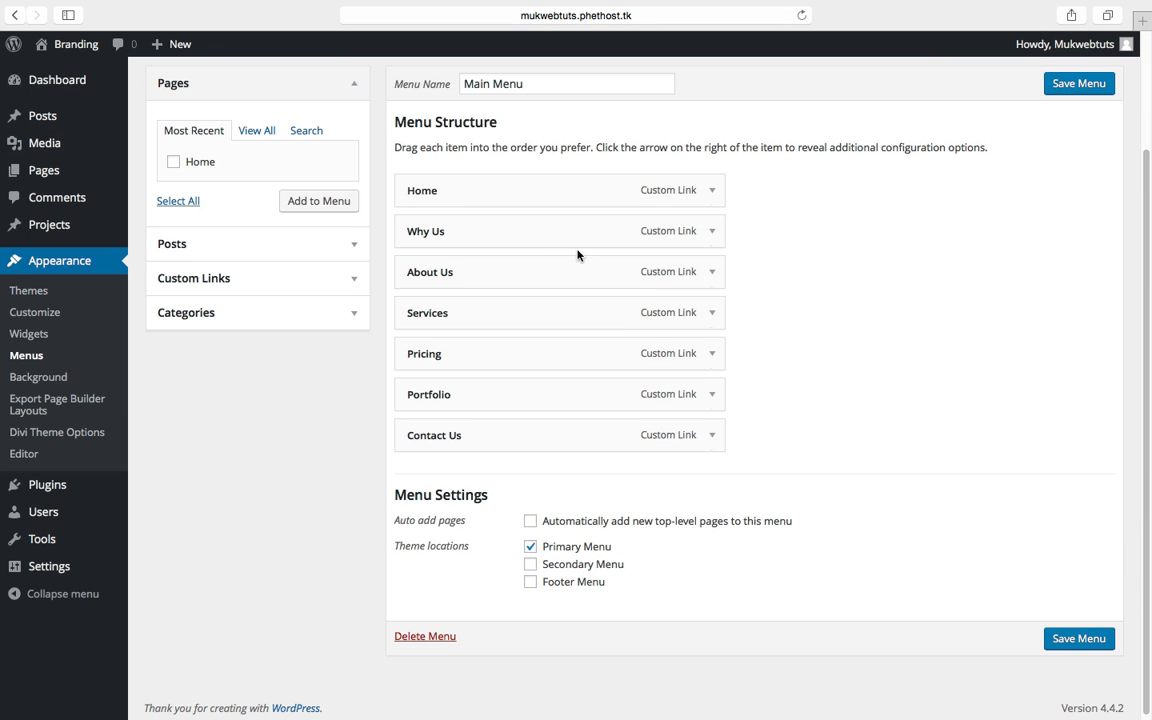
{"action": "left_click", "coordinate": [712, 232]}
{"action": "left_click", "coordinate": [712, 232]}
{"action": "left_click", "coordinate": [712, 232]}
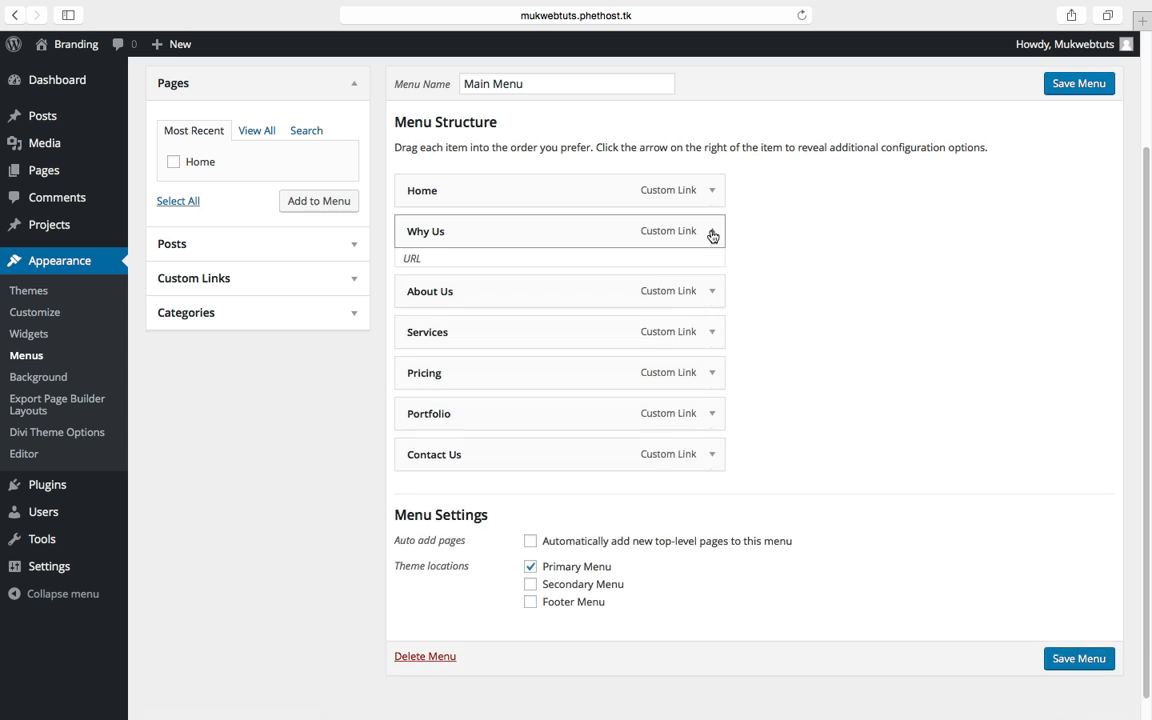
{"action": "left_click", "coordinate": [712, 232]}
Step: Replace the About Us and Services link URLs with # anchors
{"action": "left_click", "coordinate": [709, 274]}
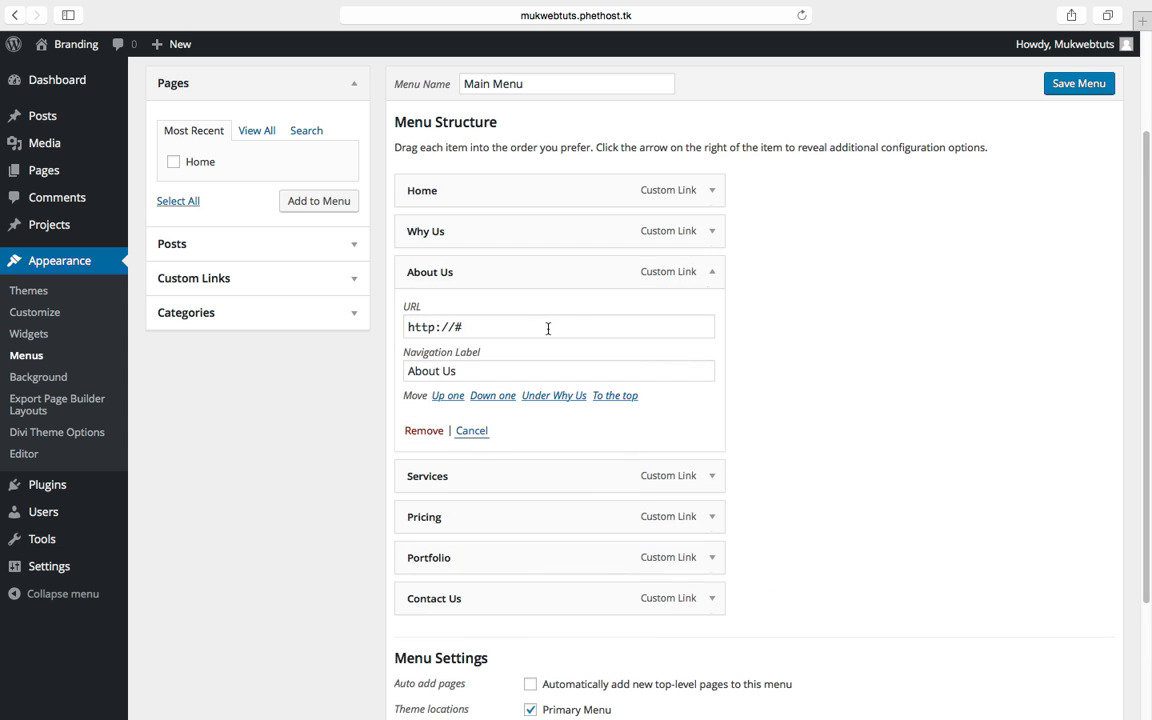
{"action": "left_click", "coordinate": [458, 328]}
{"action": "left_click", "coordinate": [408, 327]}
{"action": "left_click_drag", "start_coordinate": [368, 326], "coordinate": [397, 322]}
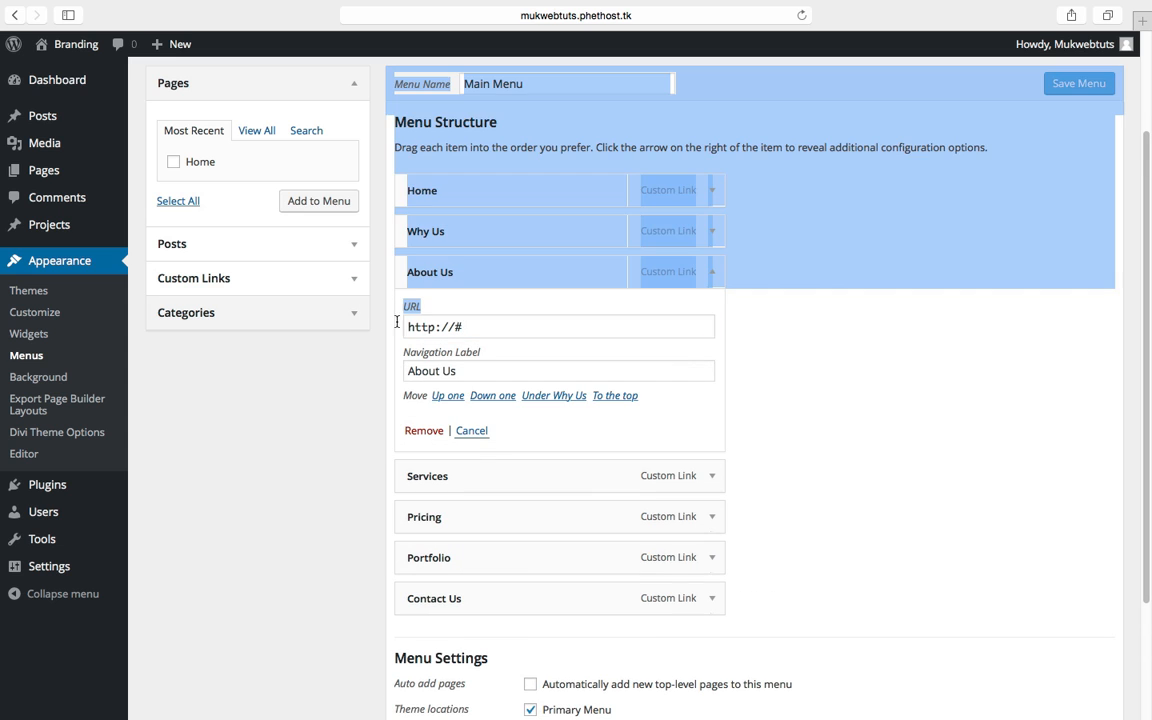
{"action": "triple_click", "coordinate": [428, 326]}
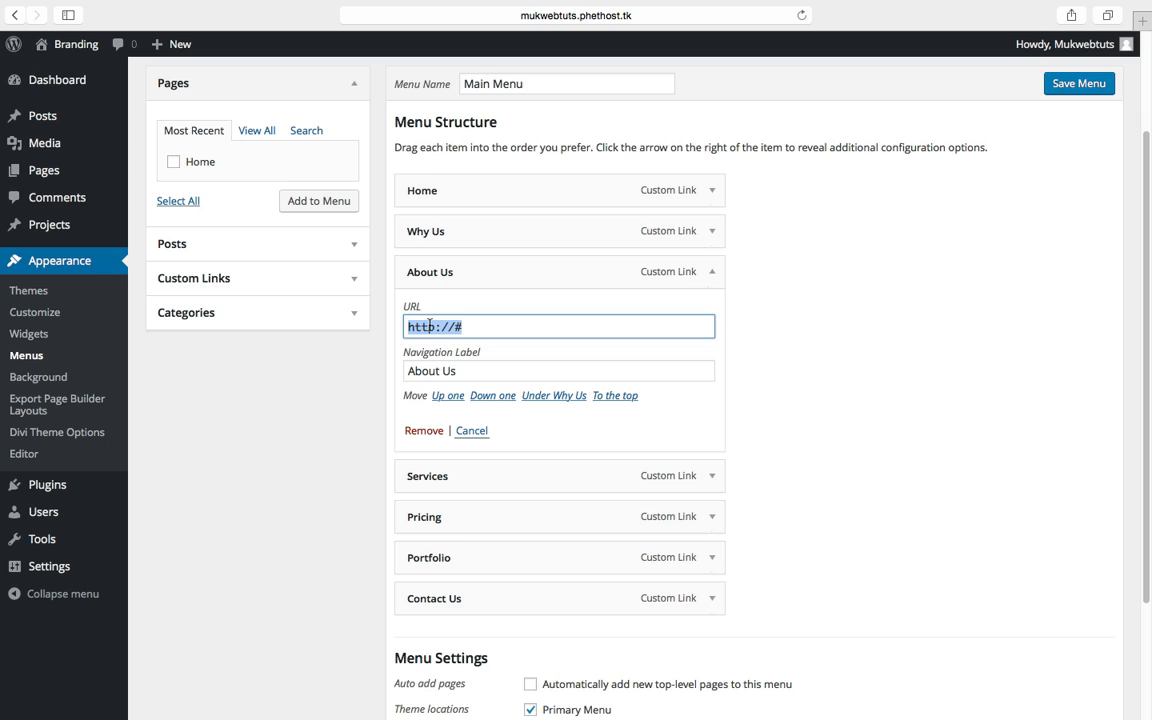
{"action": "type", "text": "#aboutus"}
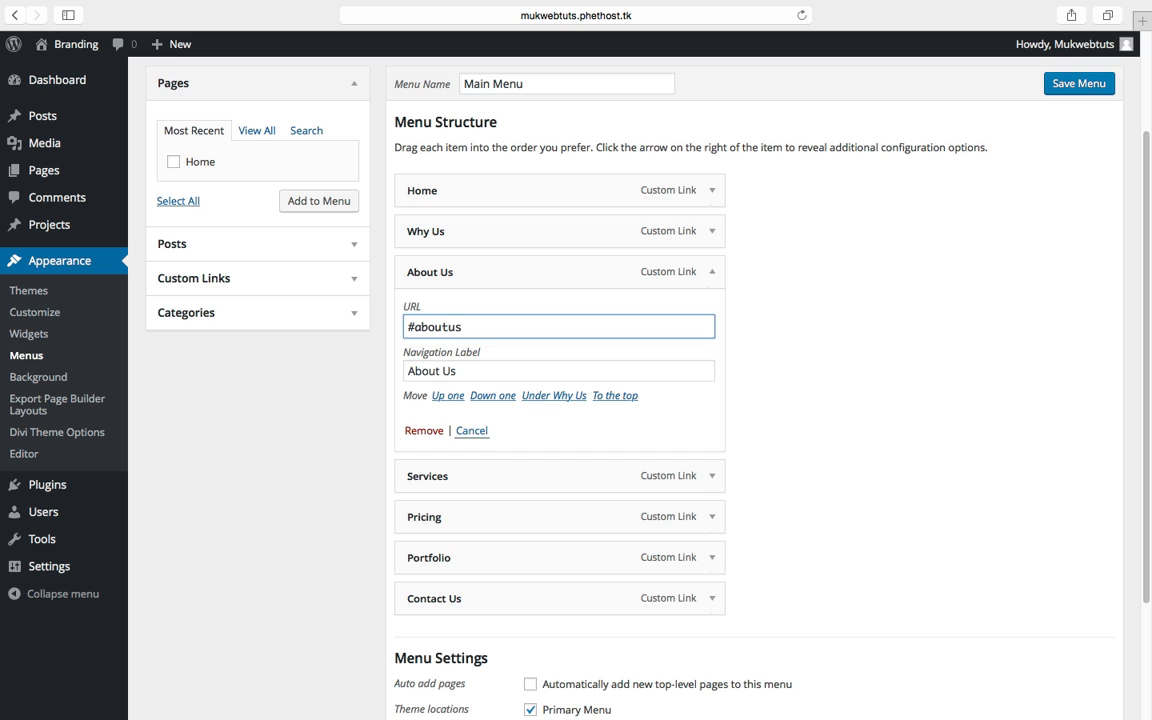
{"action": "left_click", "coordinate": [711, 478]}
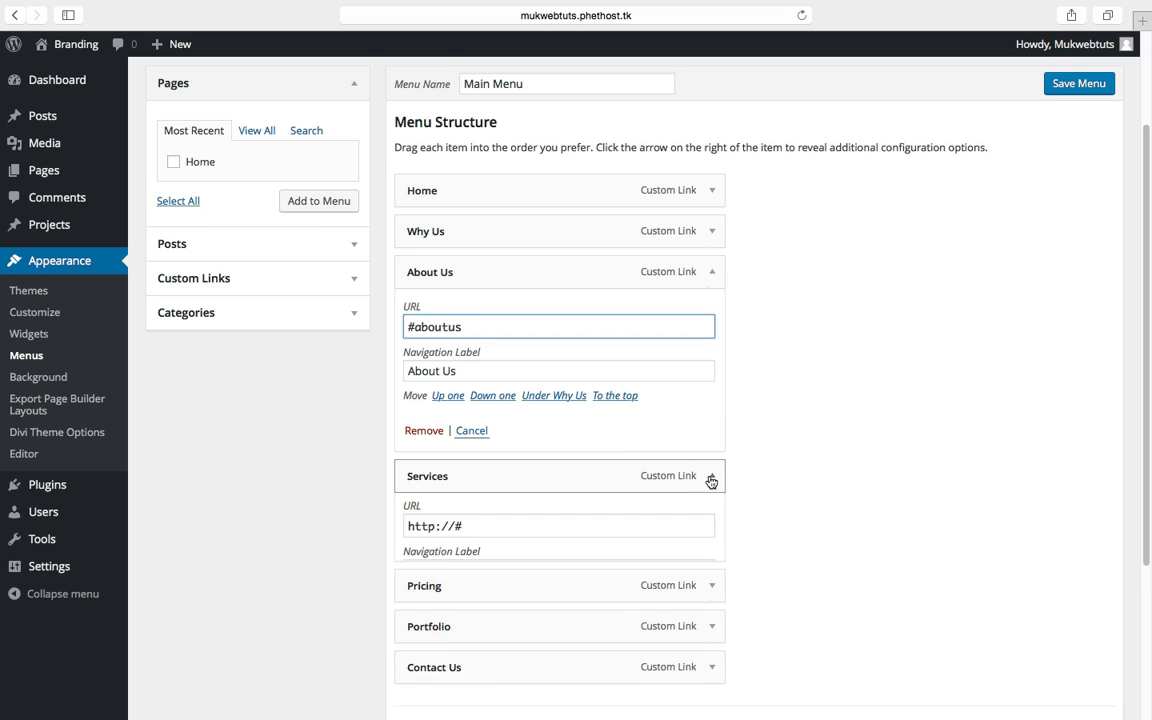
{"action": "scroll", "coordinate": [516, 511], "scroll_direction": "down", "scroll_amount": 2}
{"action": "left_click", "coordinate": [487, 460]}
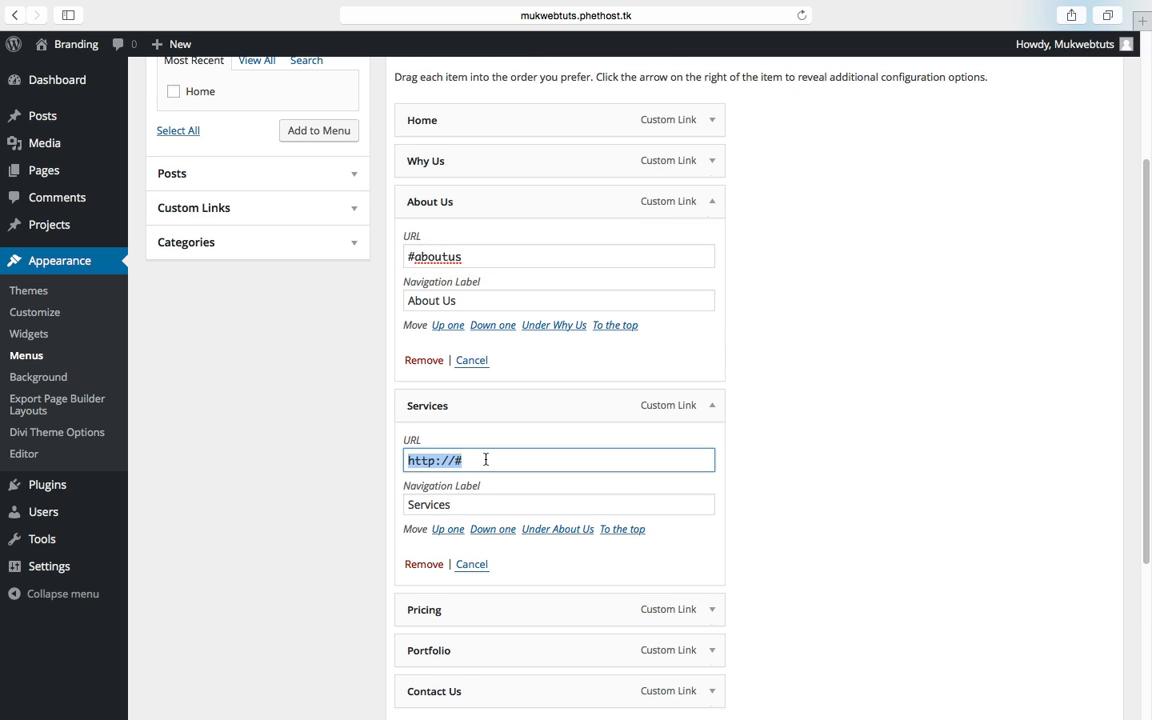
{"action": "type", "text": "#services"}
Step: Set the Pricing and Portfolio link URLs to #pricing and #portfolio
{"action": "scroll", "coordinate": [527, 463], "scroll_direction": "down", "scroll_amount": 5}
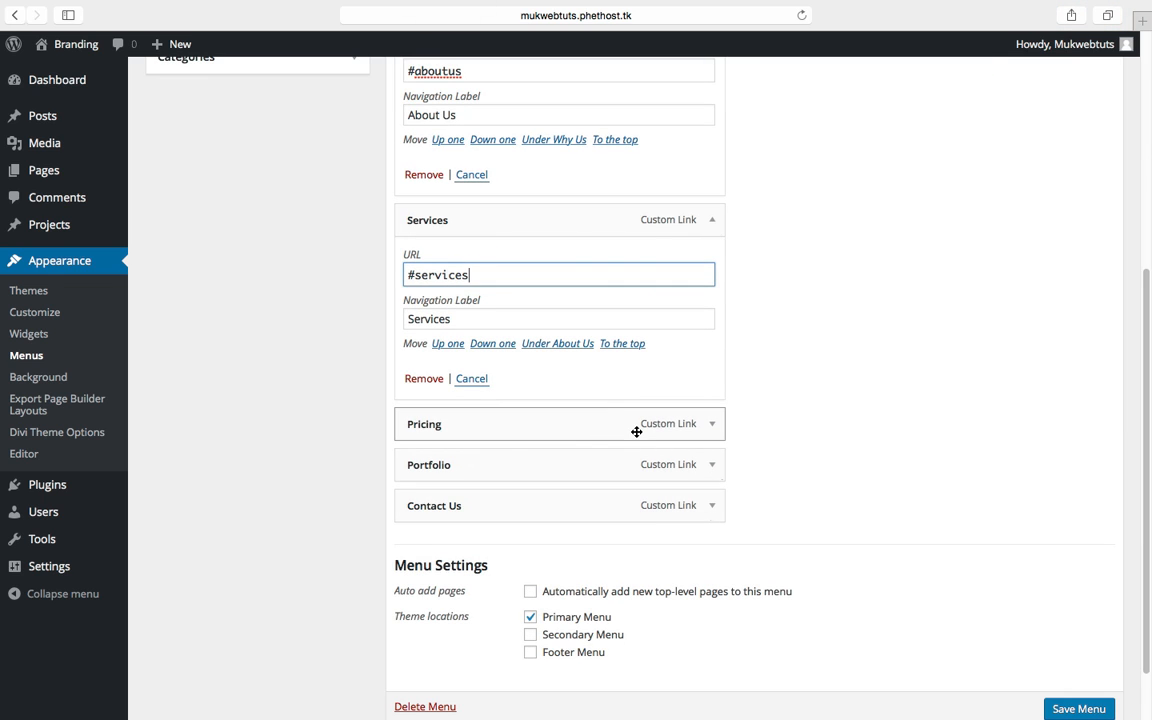
{"action": "left_click", "coordinate": [709, 425]}
{"action": "scroll", "coordinate": [514, 450], "scroll_direction": "down", "scroll_amount": 2}
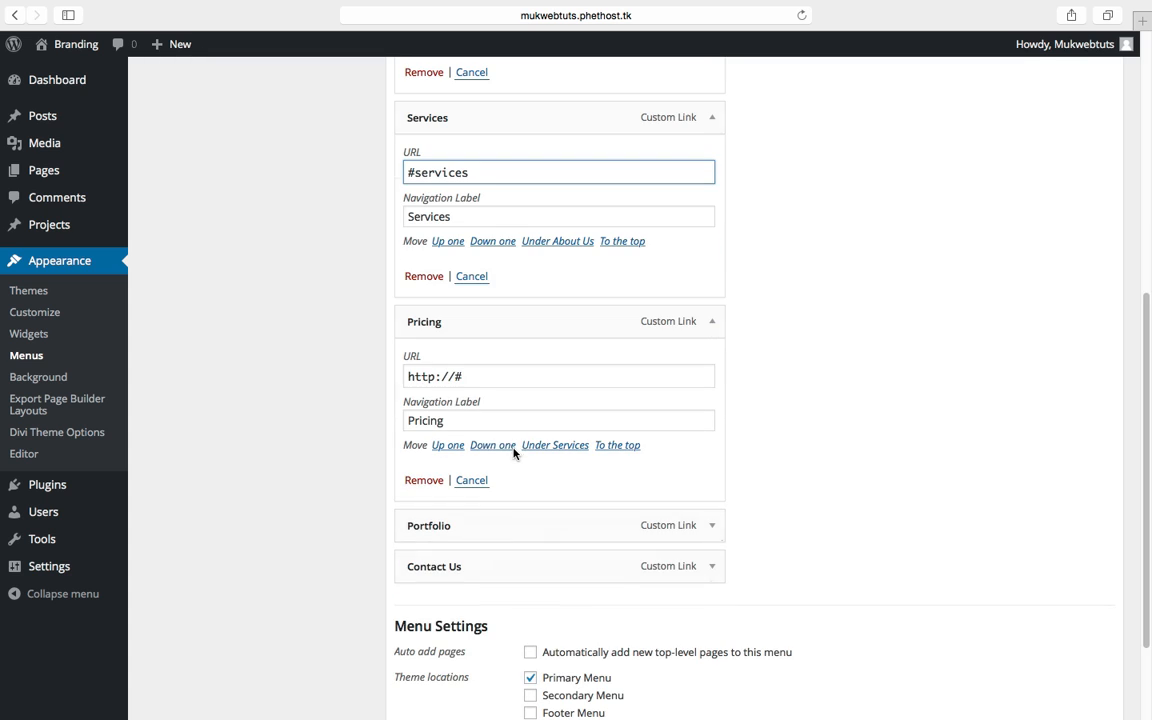
{"action": "double_click", "coordinate": [477, 378]}
{"action": "triple_click", "coordinate": [477, 378]}
{"action": "type", "text": "#pricing"}
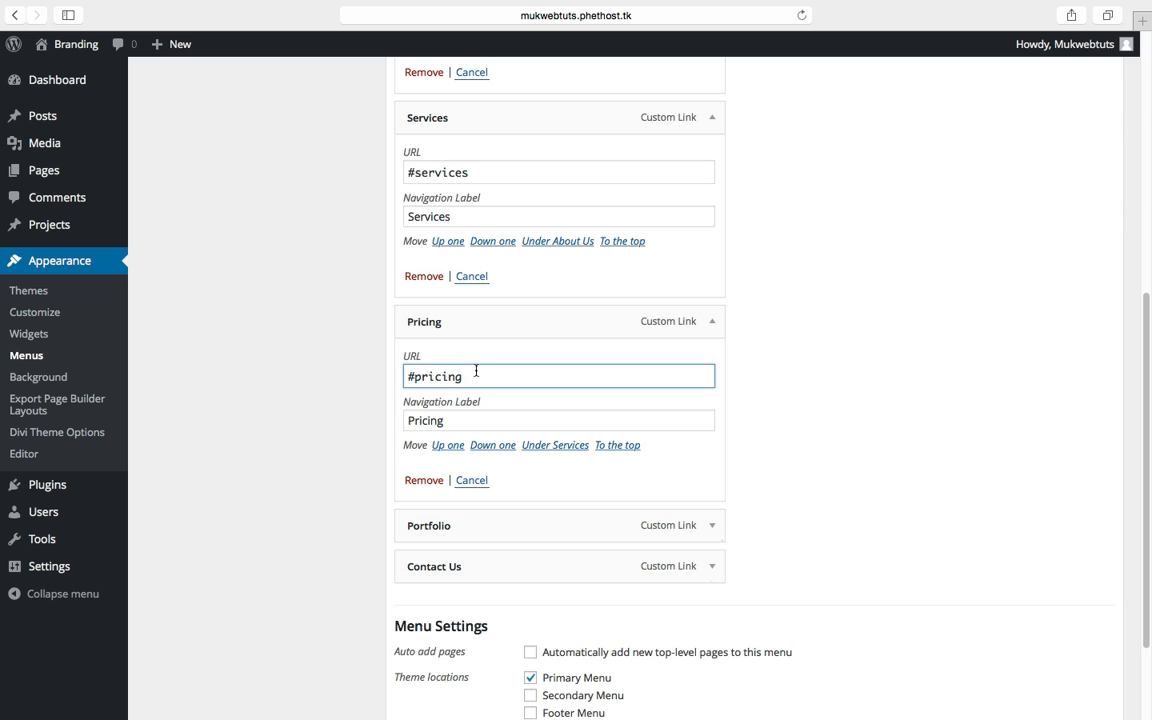
{"action": "scroll", "coordinate": [478, 350], "scroll_direction": "down", "scroll_amount": 2}
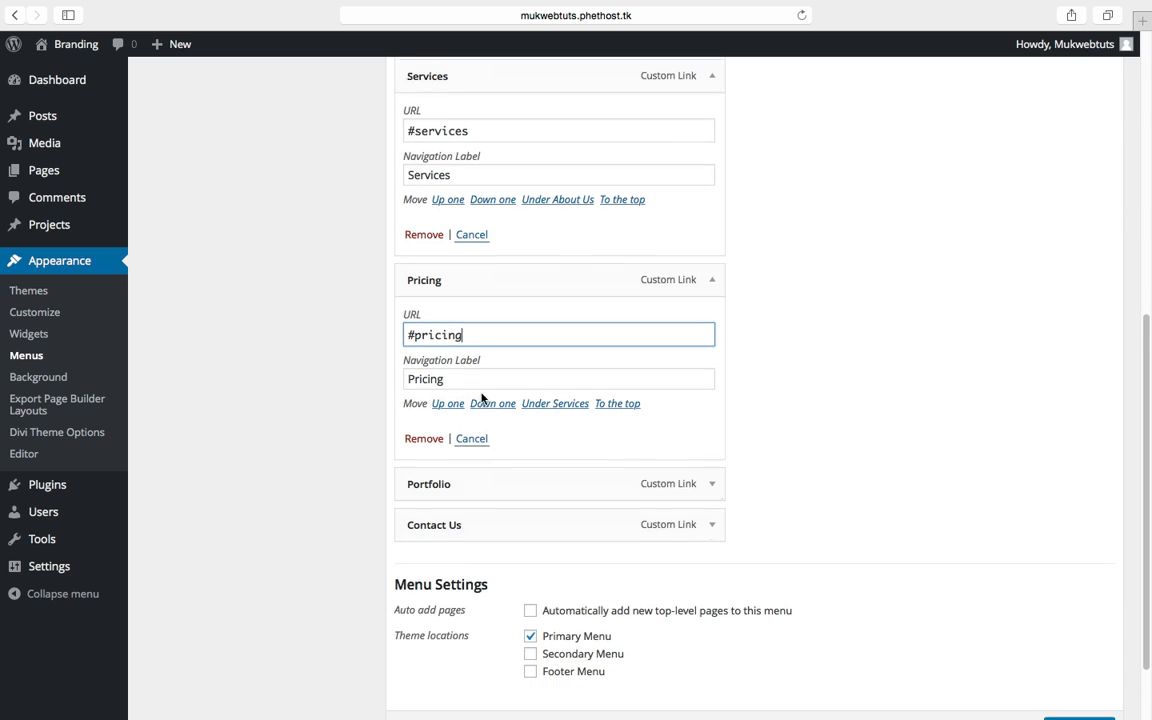
{"action": "left_click", "coordinate": [711, 443]}
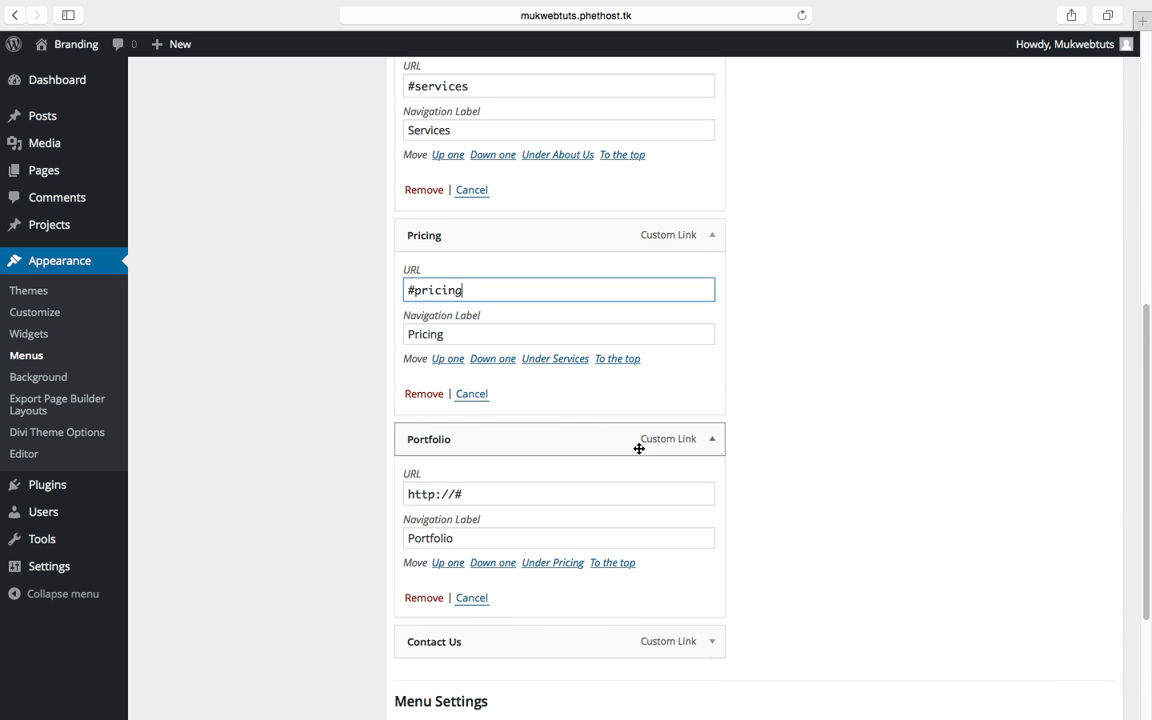
{"action": "triple_click", "coordinate": [474, 494]}
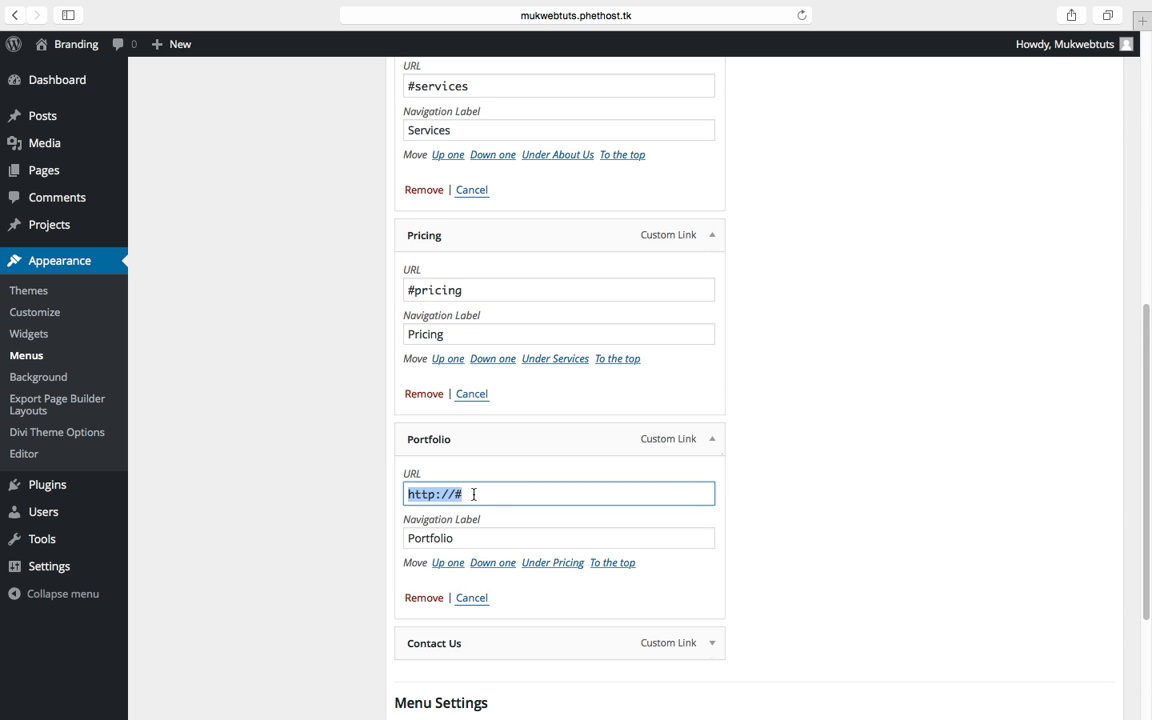
{"action": "type", "text": "#portfolio"}
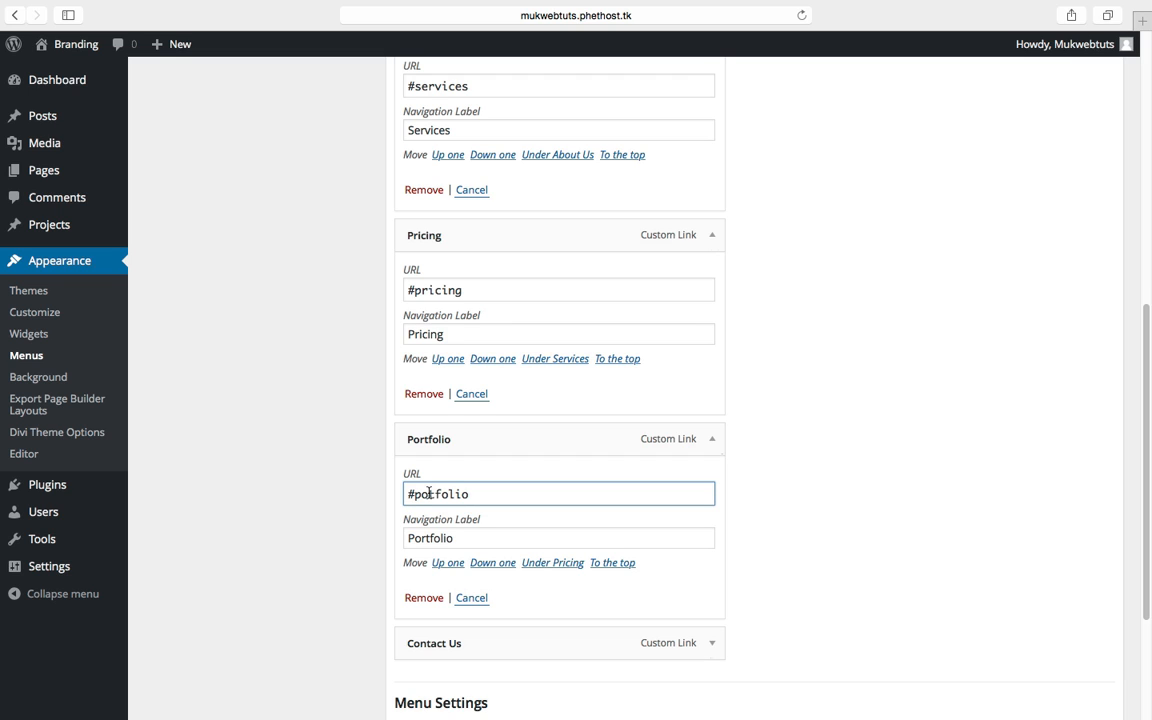
{"action": "type", "text": "r"}
Step: Set the Contact Us link URL to #contactus and save the Main Menu
{"action": "scroll", "coordinate": [530, 578], "scroll_direction": "down", "scroll_amount": 2}
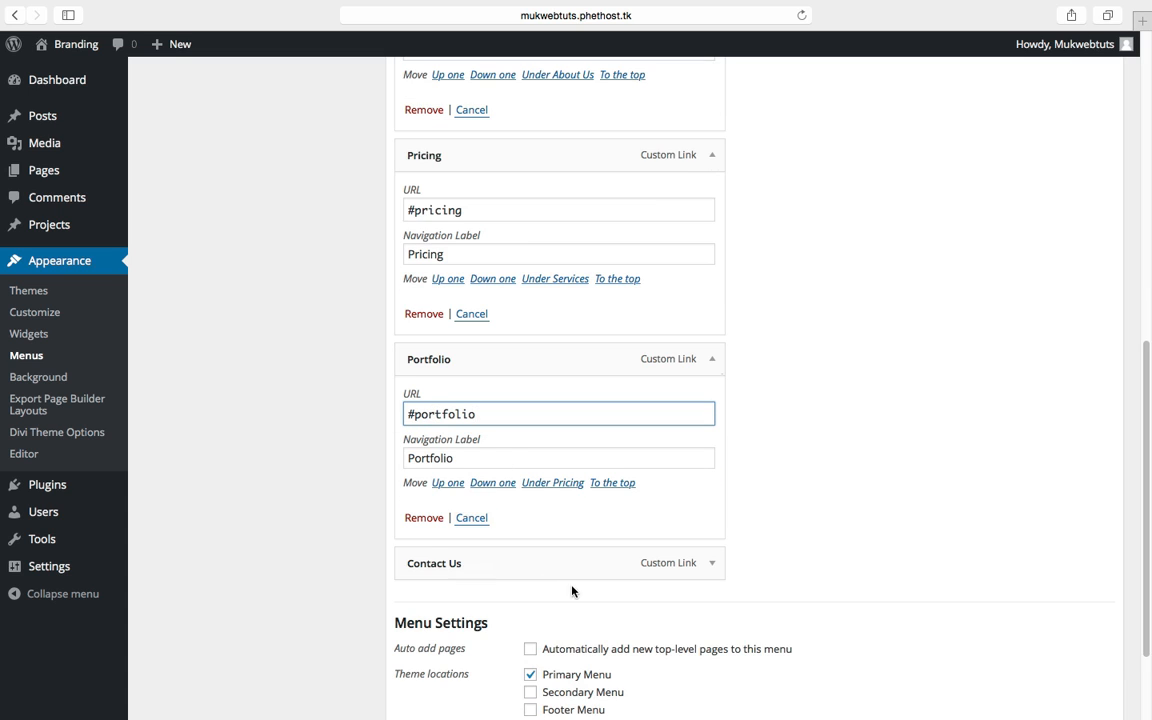
{"action": "left_click", "coordinate": [718, 564]}
{"action": "triple_click", "coordinate": [465, 614]}
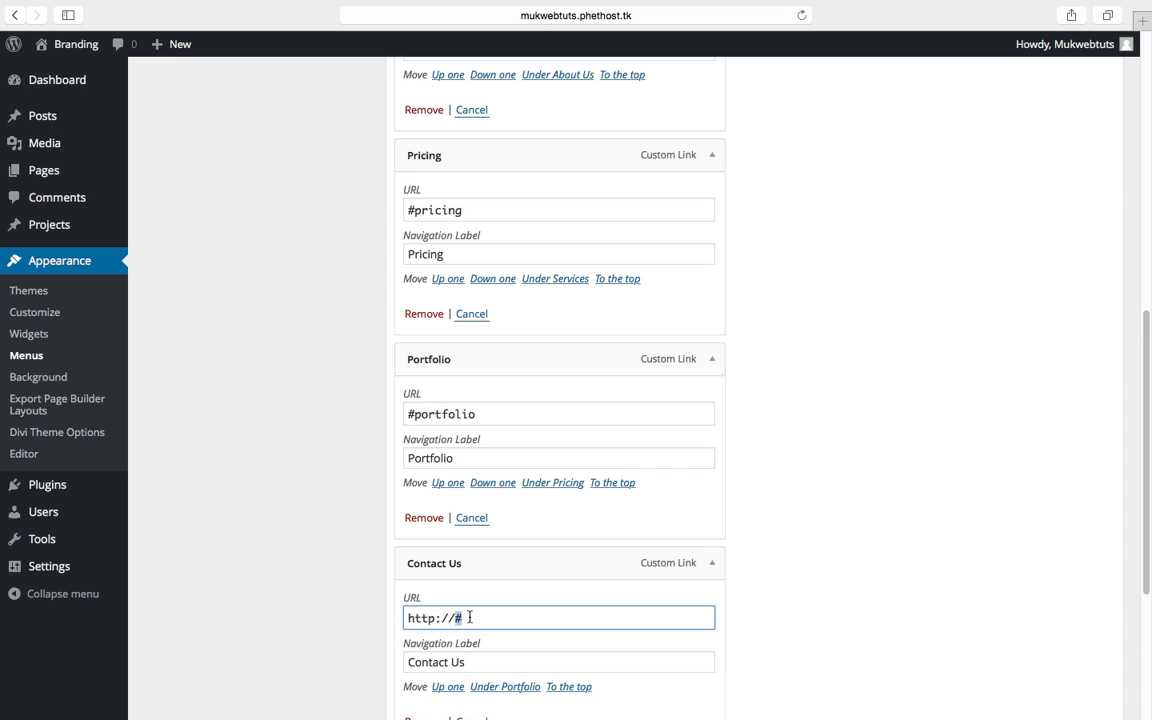
{"action": "type", "text": "#contactus"}
{"action": "scroll", "coordinate": [632, 612], "scroll_direction": "down", "scroll_amount": 3}
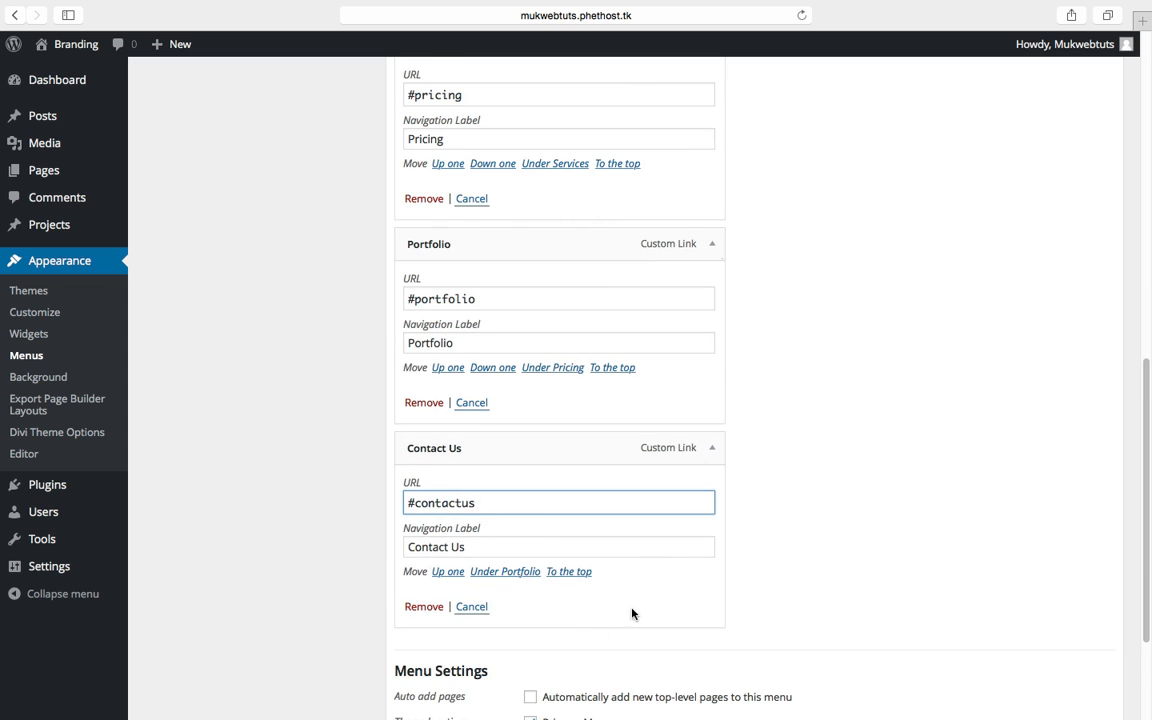
{"action": "scroll", "coordinate": [1015, 540], "scroll_direction": "up", "scroll_amount": 10}
{"action": "scroll", "coordinate": [1090, 238], "scroll_direction": "up", "scroll_amount": 4}
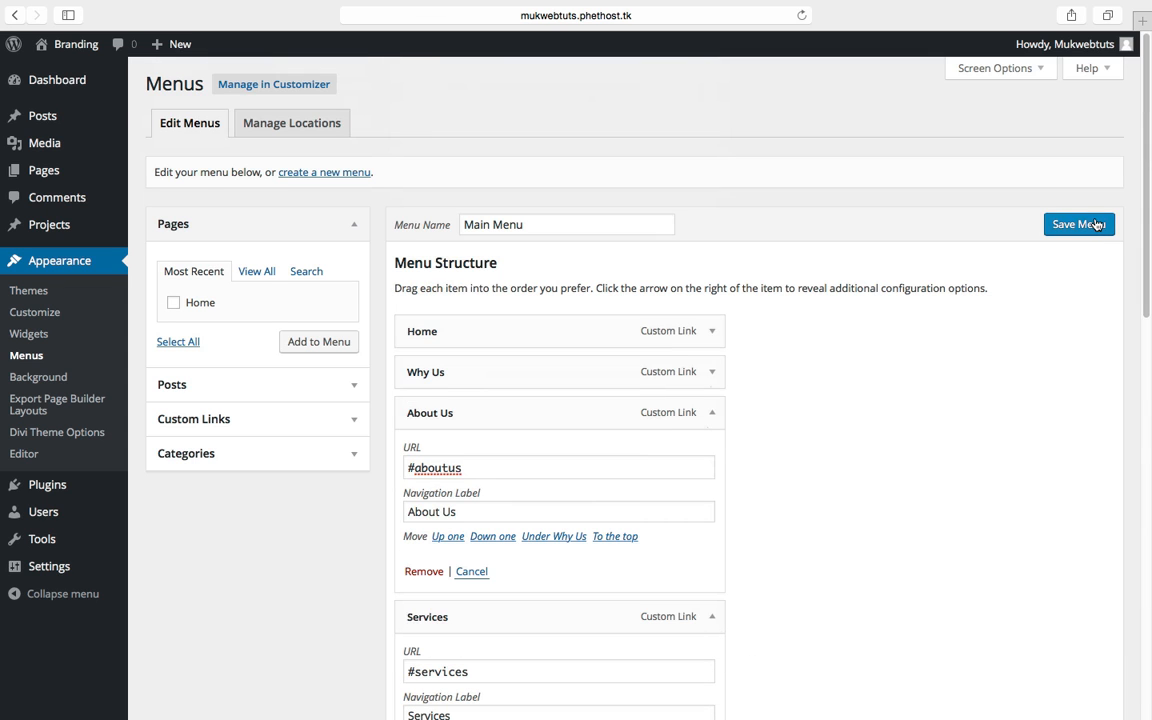
{"action": "left_click", "coordinate": [1098, 226]}
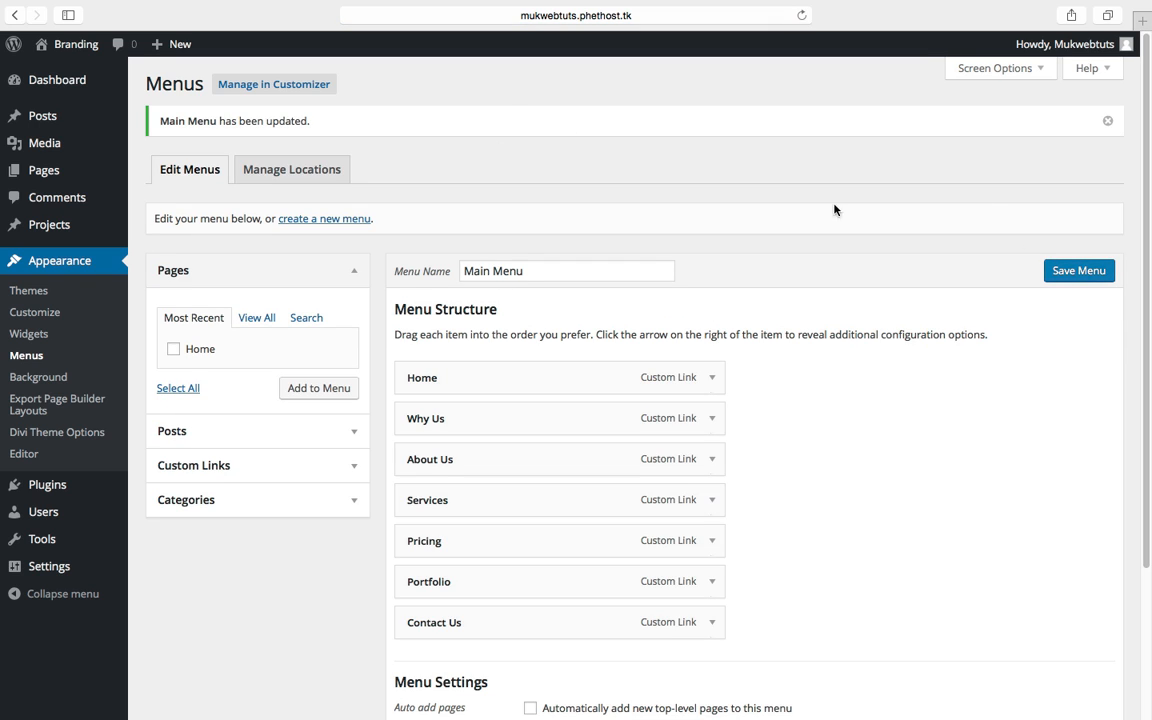
{"action": "mouse_move", "coordinate": [72, 46]}
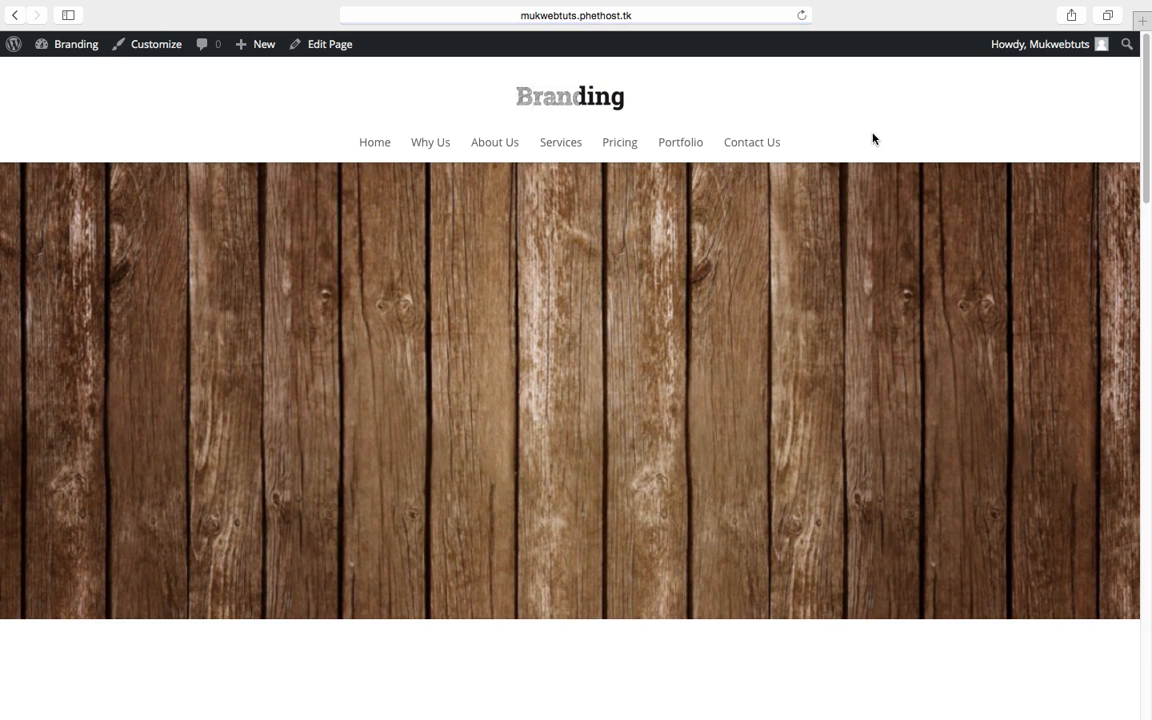
{"action": "left_click", "coordinate": [428, 143]}
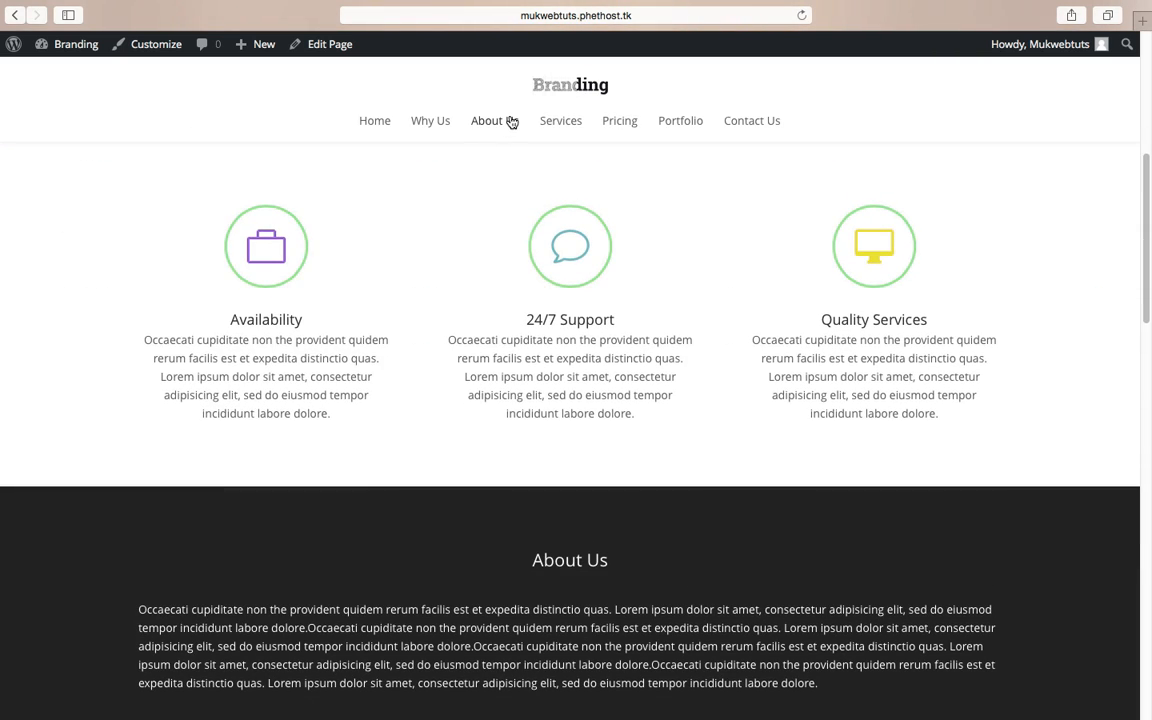
{"action": "left_click", "coordinate": [511, 122]}
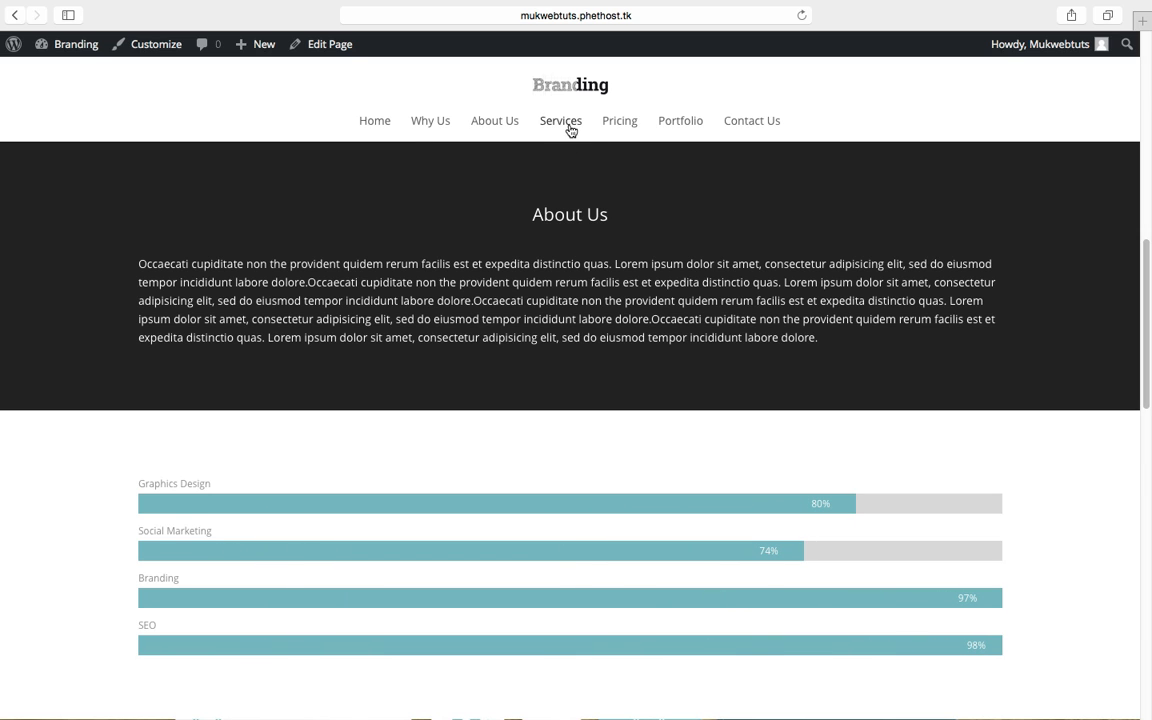
{"action": "left_click", "coordinate": [624, 123]}
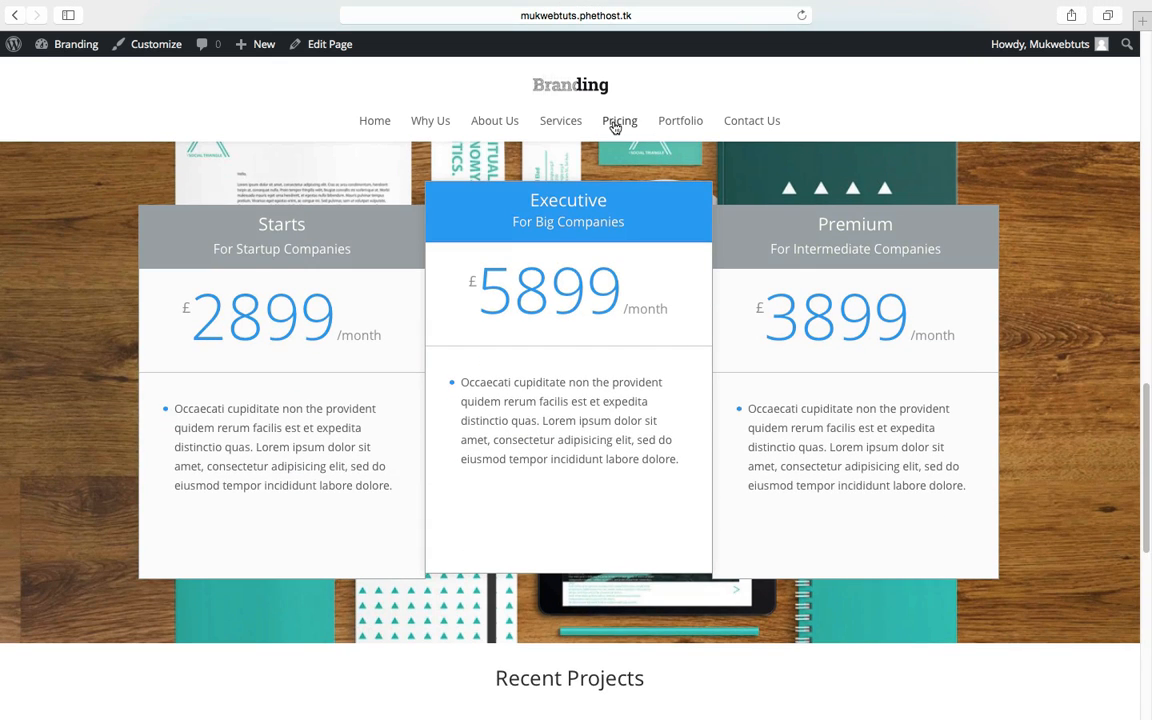
{"action": "left_click", "coordinate": [687, 122]}
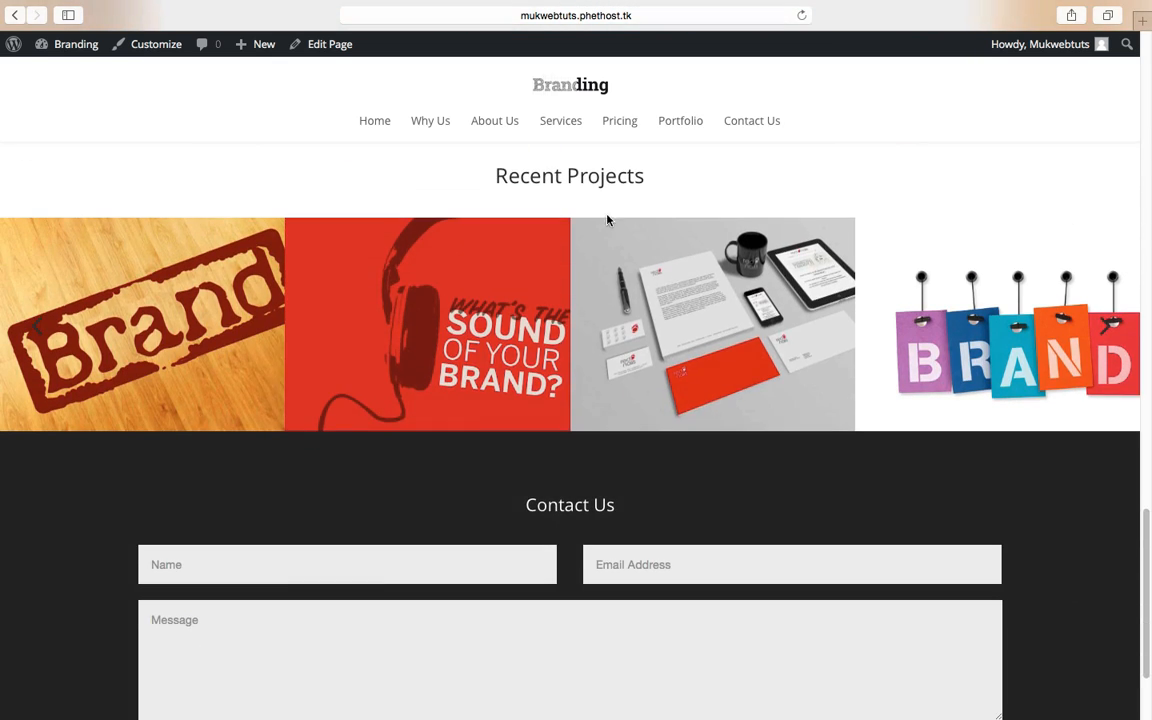
{"action": "left_click", "coordinate": [755, 121]}
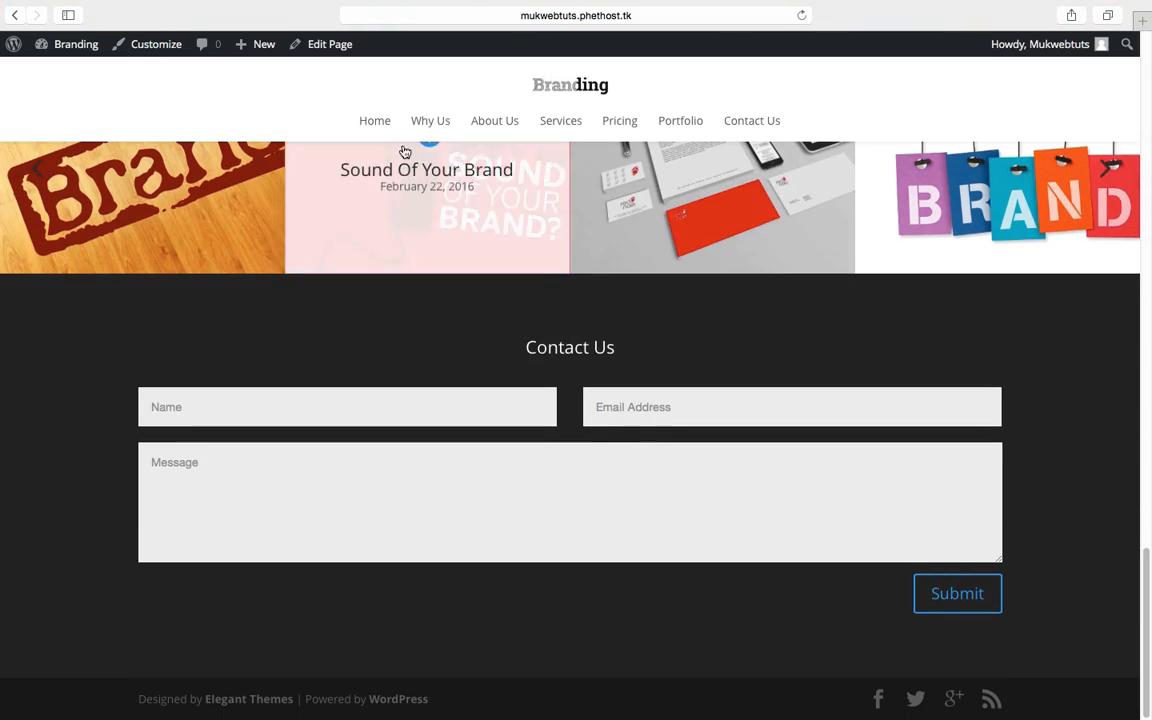
{"action": "left_click", "coordinate": [387, 124]}
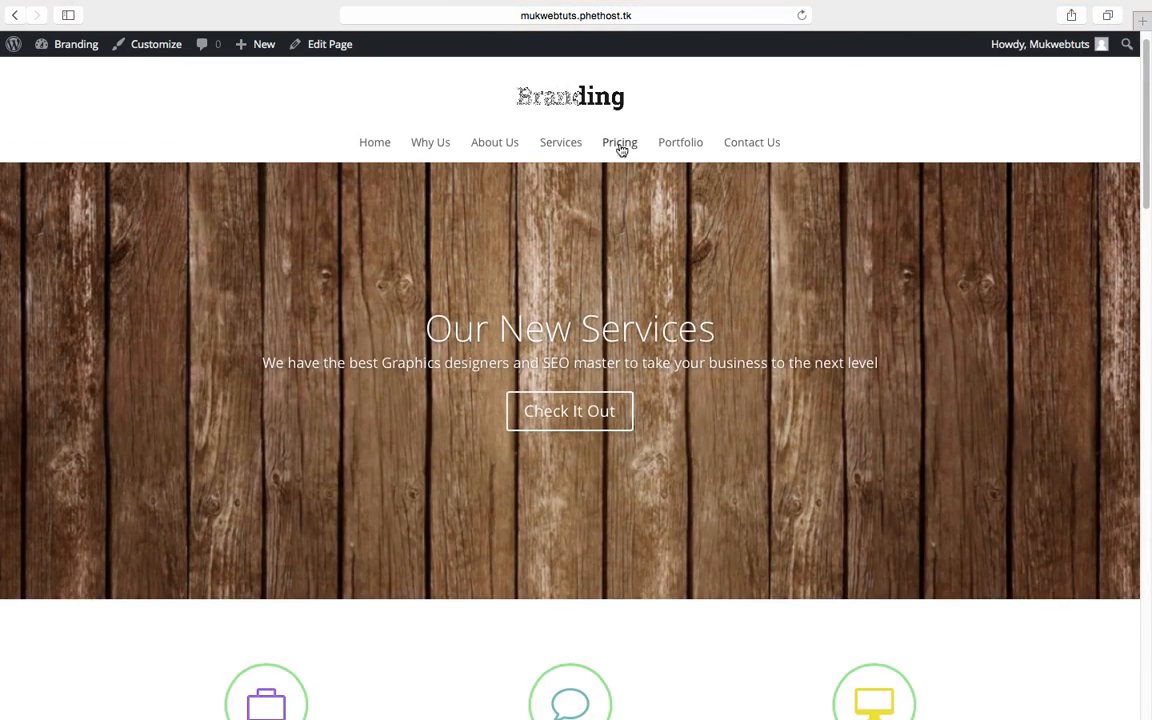
{"action": "left_click", "coordinate": [621, 128]}
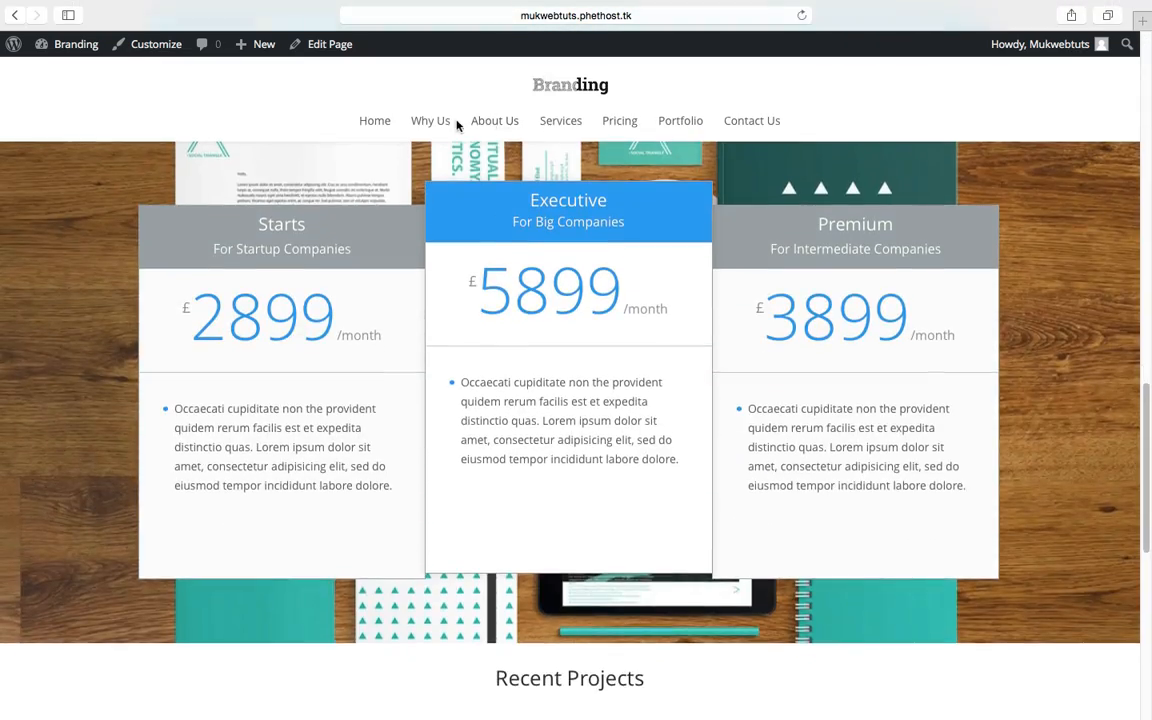
{"action": "left_click", "coordinate": [479, 124]}
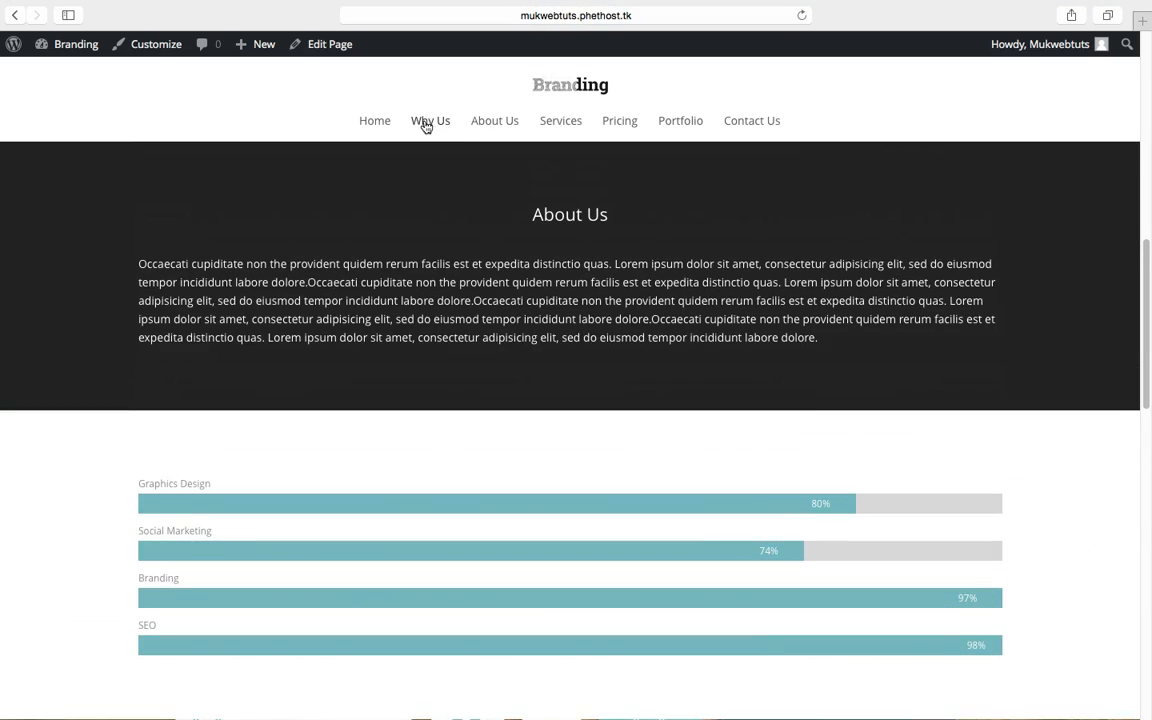
{"action": "left_click", "coordinate": [425, 124]}
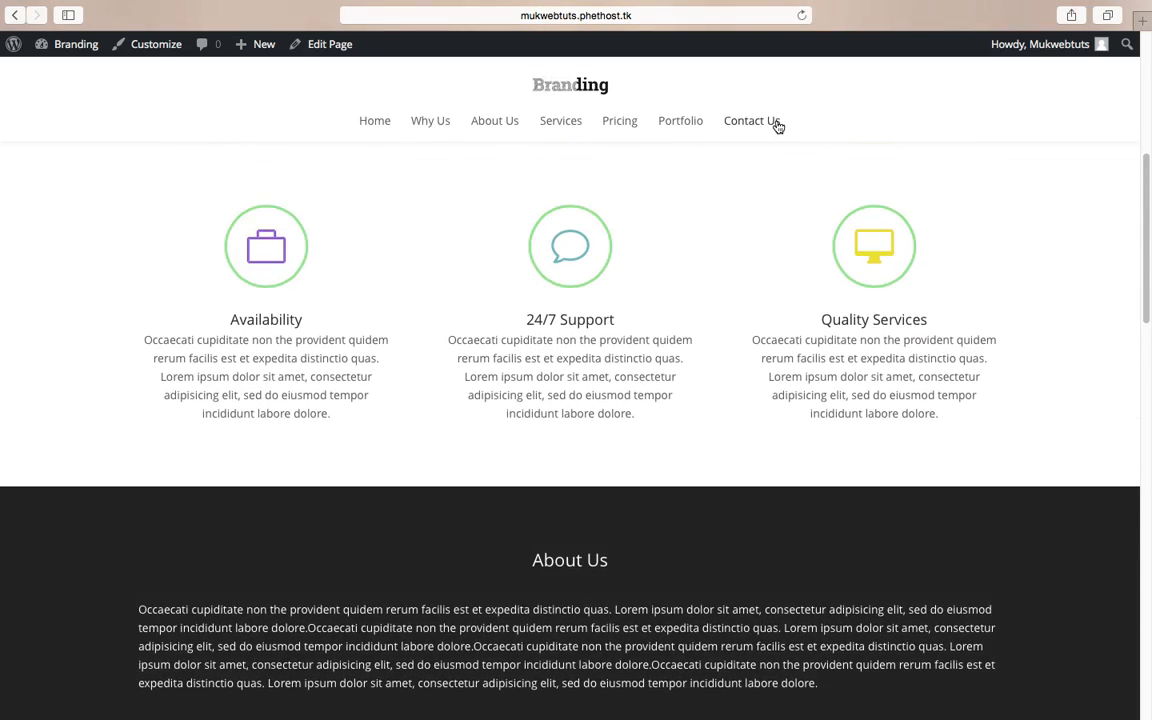
{"action": "left_click", "coordinate": [777, 123]}
{"action": "left_click", "coordinate": [436, 122]}
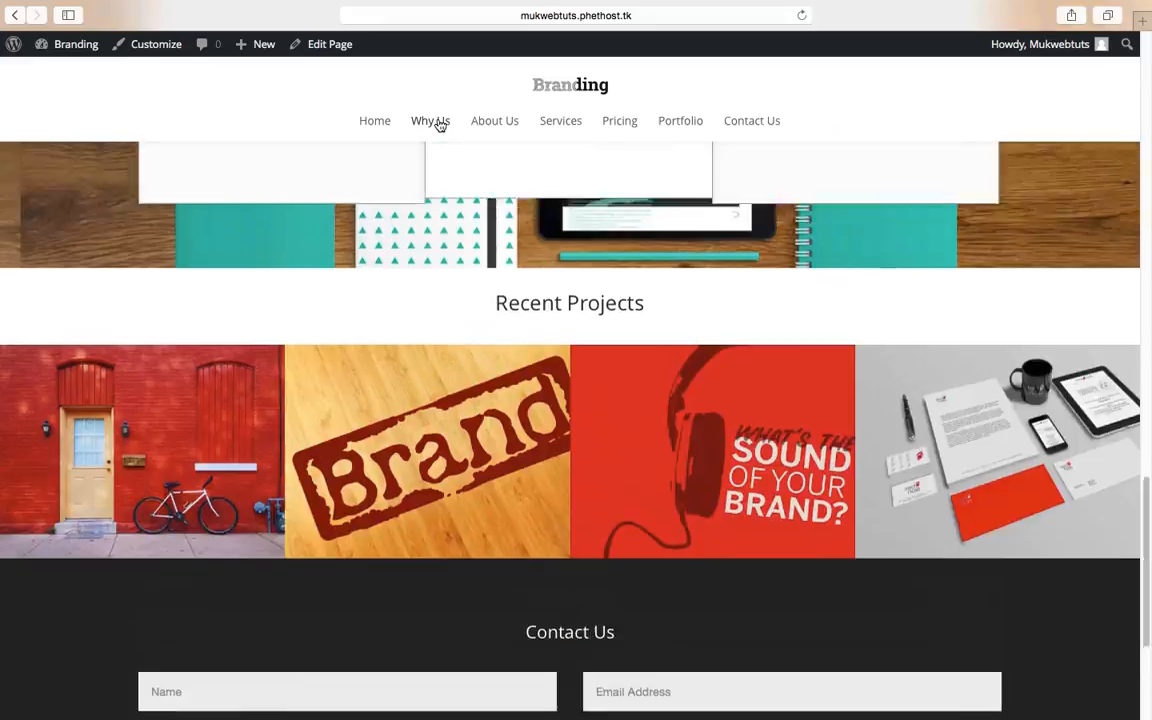
{"action": "scroll", "coordinate": [440, 125], "scroll_direction": "down", "scroll_amount": 1}
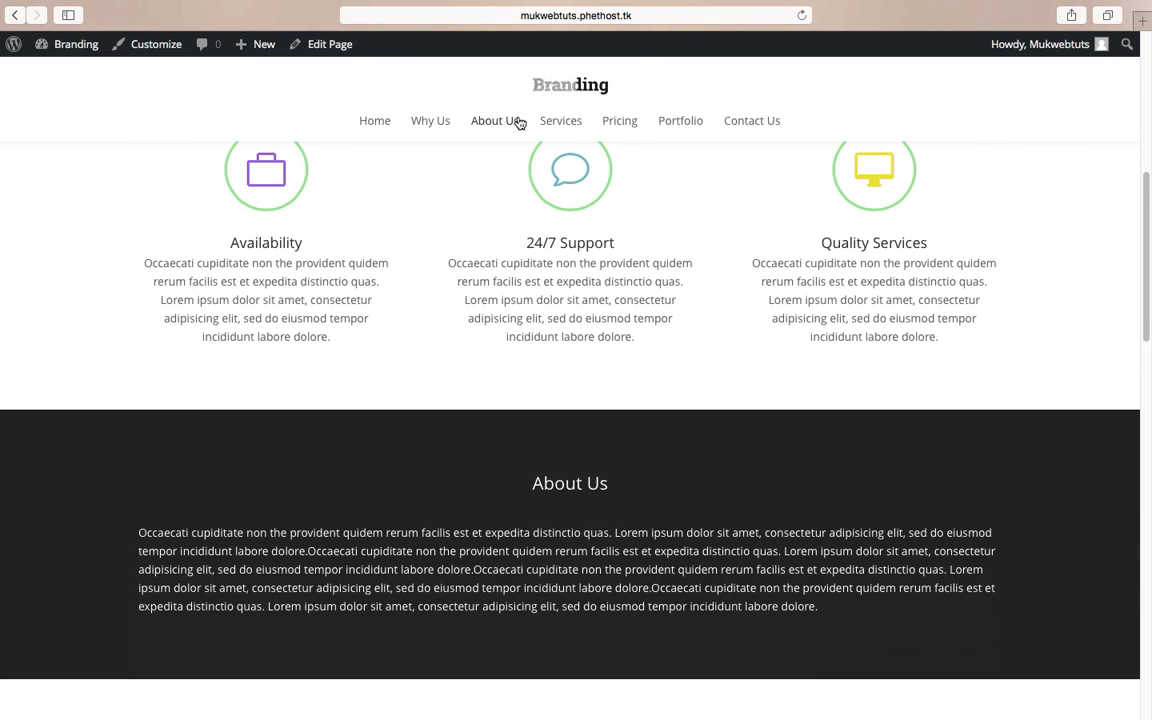
{"action": "scroll", "coordinate": [813, 185], "scroll_direction": "down", "scroll_amount": 8}
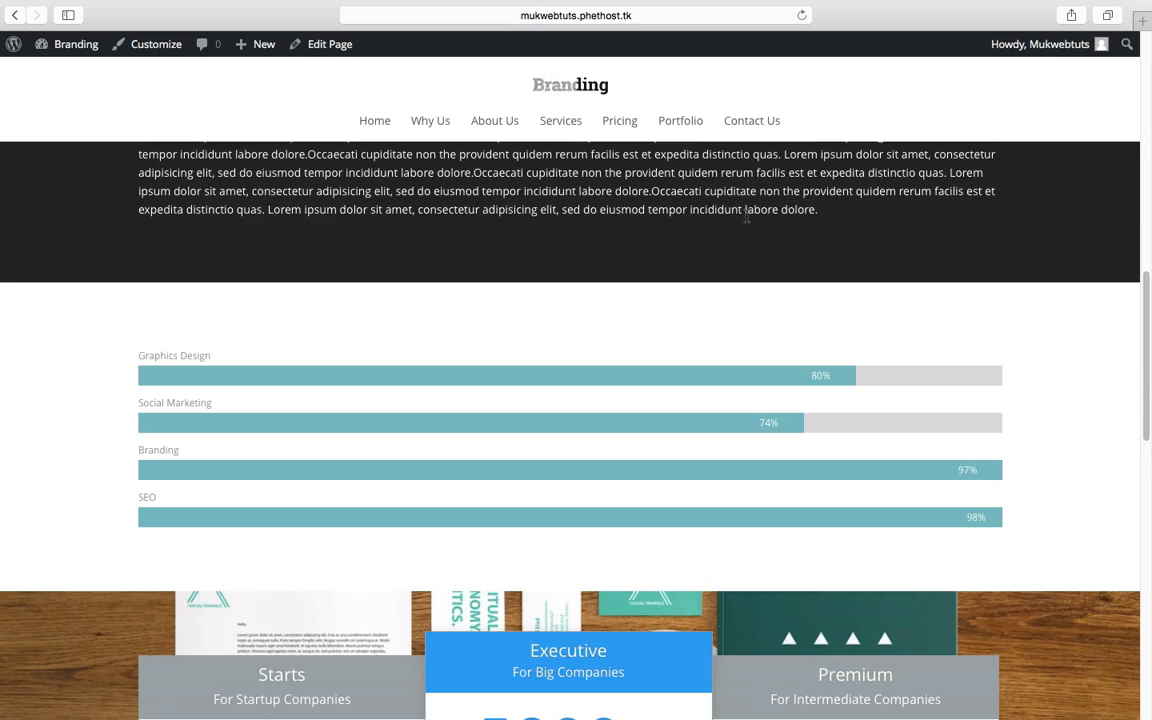
{"action": "scroll", "coordinate": [530, 334], "scroll_direction": "down", "scroll_amount": 3}
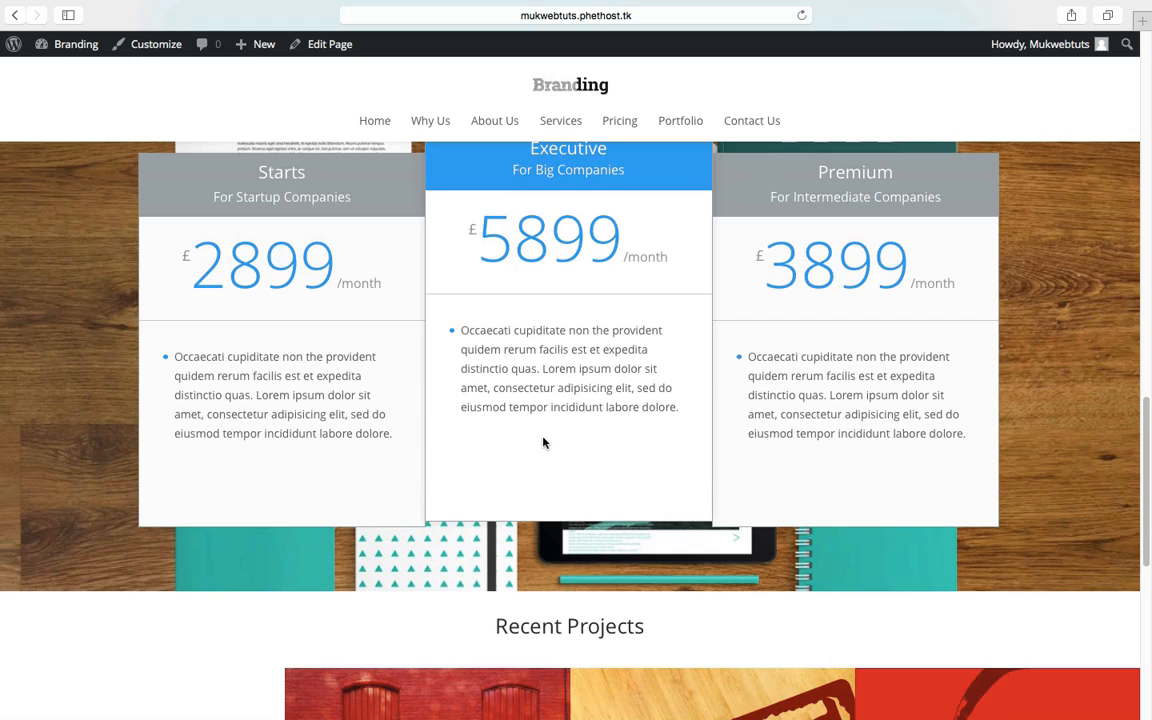
{"action": "scroll", "coordinate": [543, 442], "scroll_direction": "down", "scroll_amount": 3}
{"action": "scroll", "coordinate": [543, 437], "scroll_direction": "up", "scroll_amount": 7}
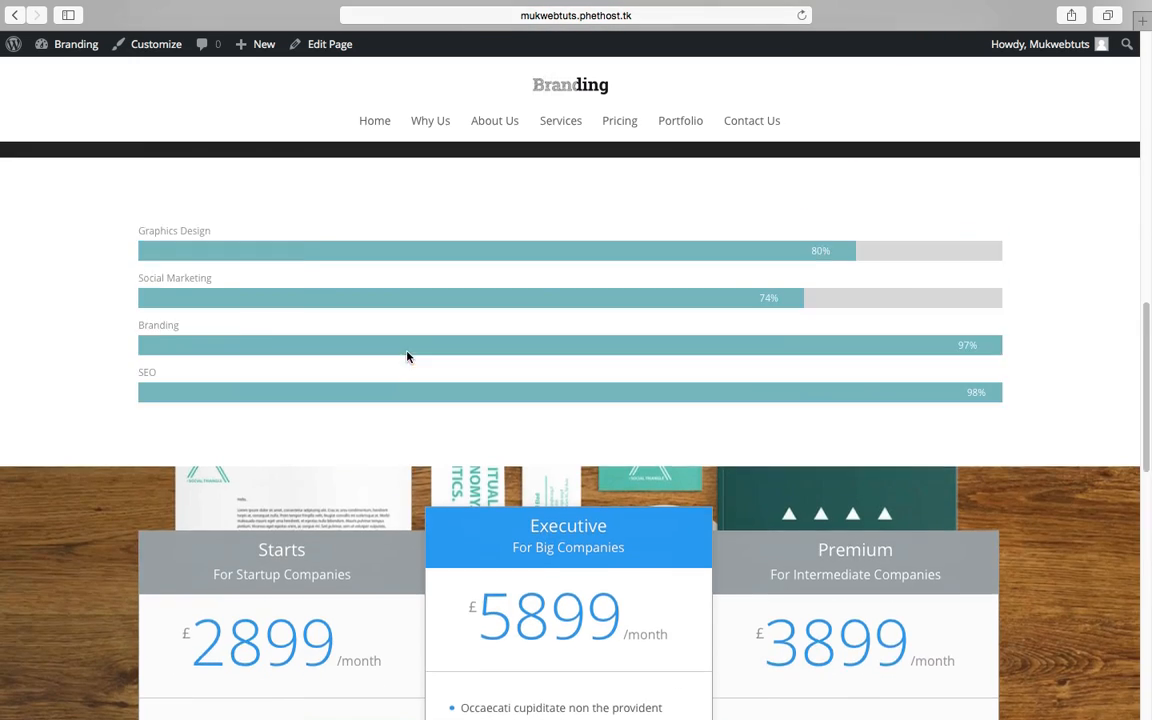
{"action": "scroll", "coordinate": [407, 356], "scroll_direction": "up", "scroll_amount": 4}
{"action": "scroll", "coordinate": [180, 400], "scroll_direction": "up", "scroll_amount": 4}
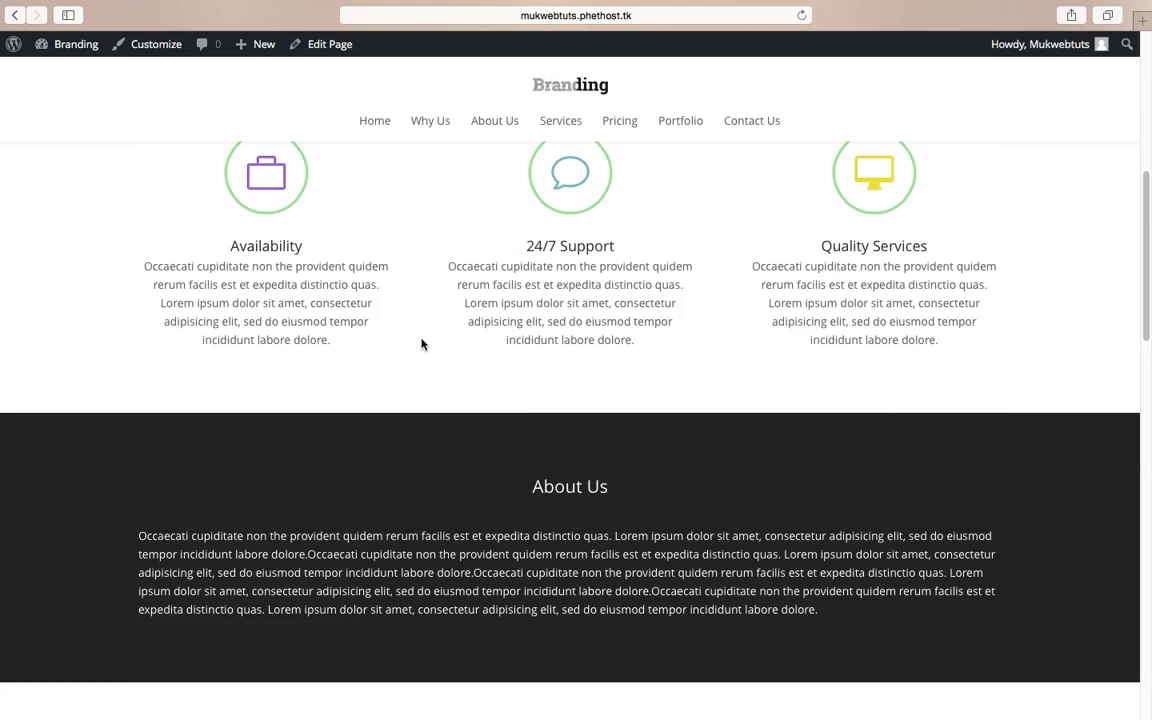
{"action": "left_click", "coordinate": [557, 133]}
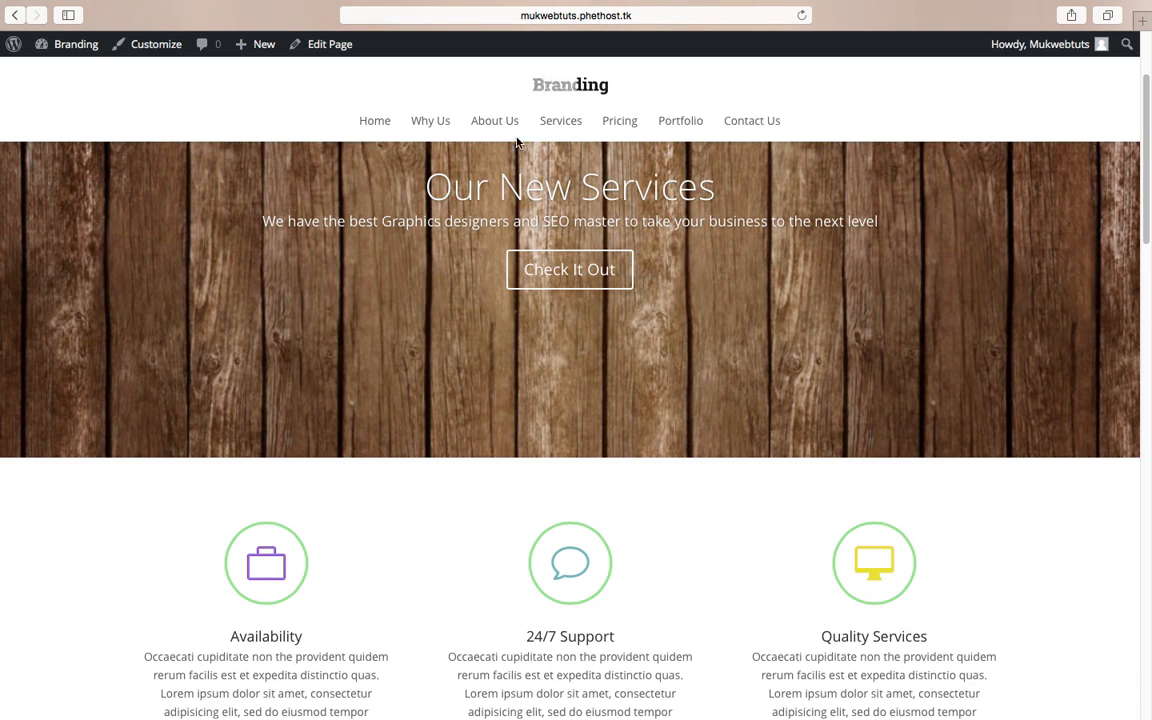
Step: Change the Services menu link to #services, save the Main Menu, and view the site
{"action": "left_click", "coordinate": [290, 43]}
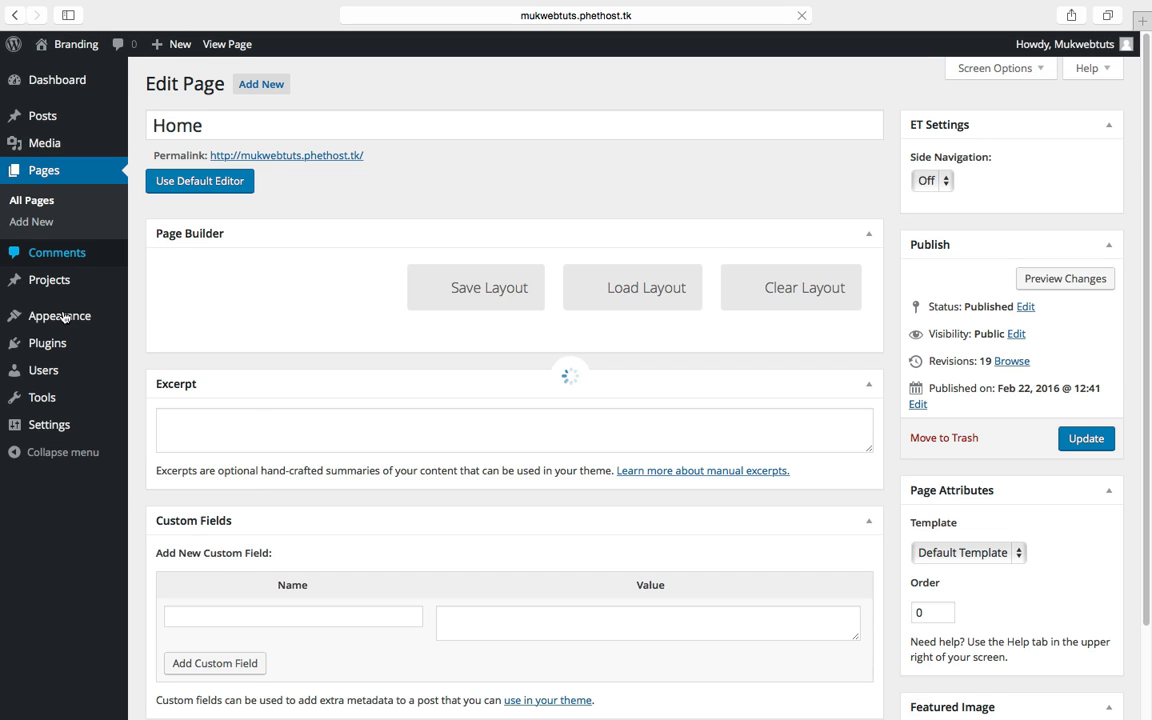
{"action": "mouse_move", "coordinate": [58, 314]}
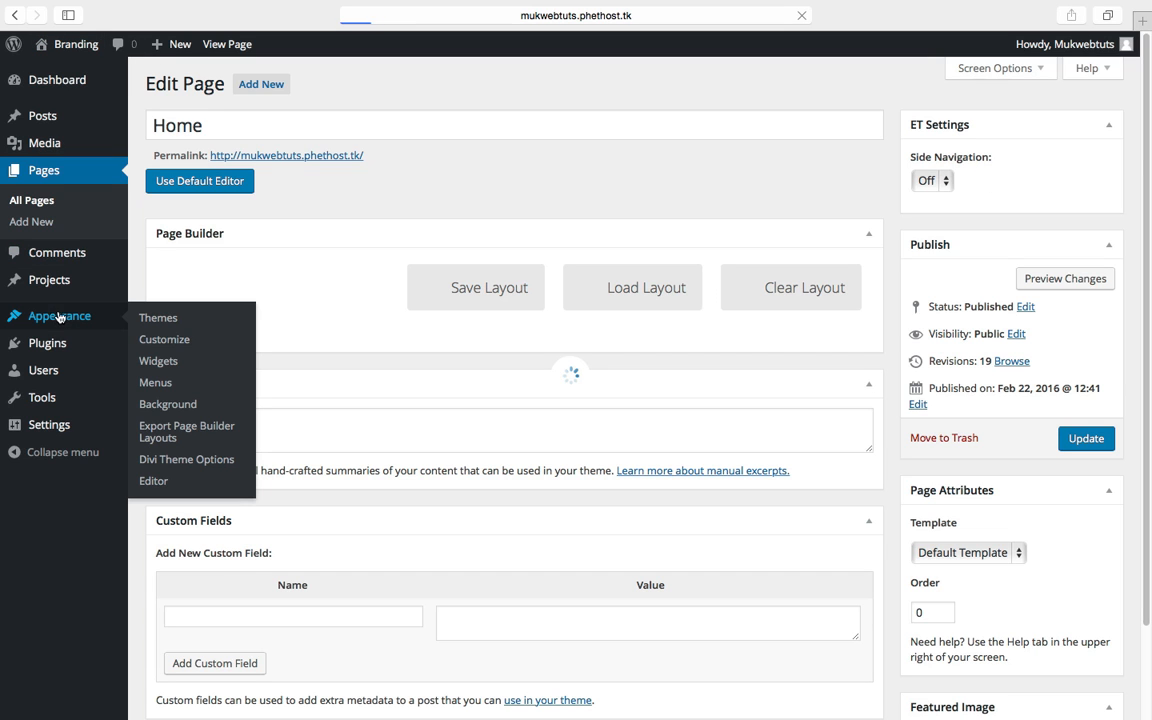
{"action": "left_click", "coordinate": [226, 379]}
{"action": "scroll", "coordinate": [581, 373], "scroll_direction": "down", "scroll_amount": 2}
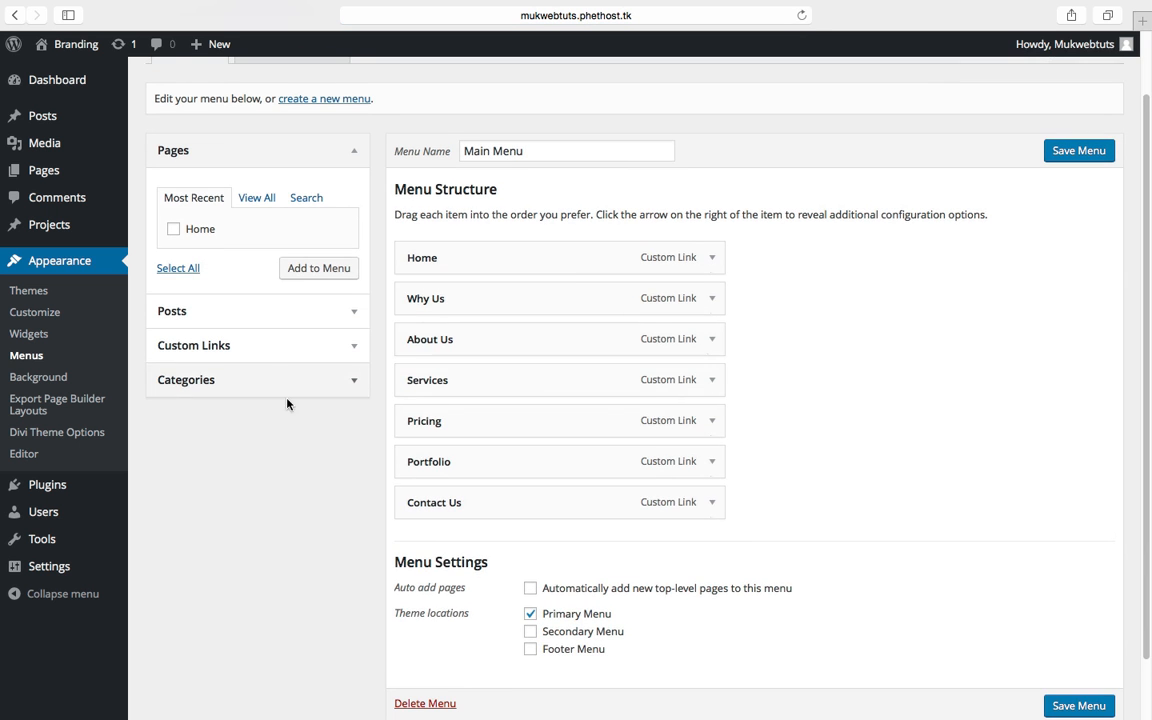
{"action": "left_click", "coordinate": [706, 379]}
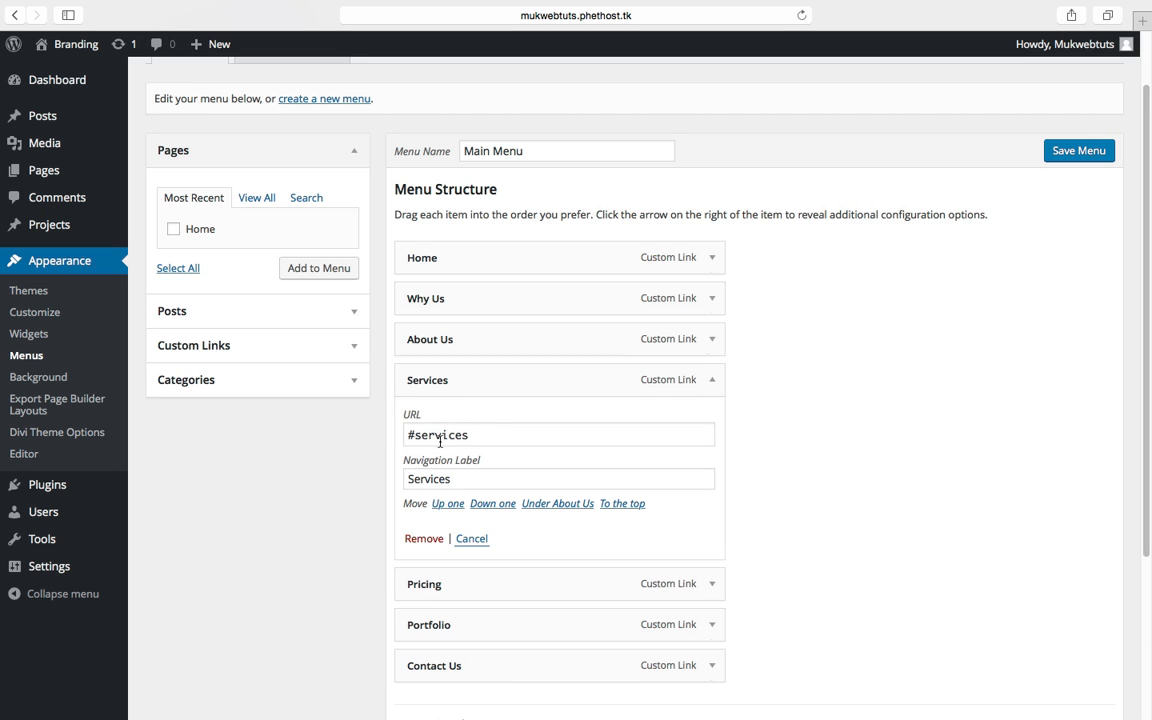
{"action": "left_click", "coordinate": [479, 433]}
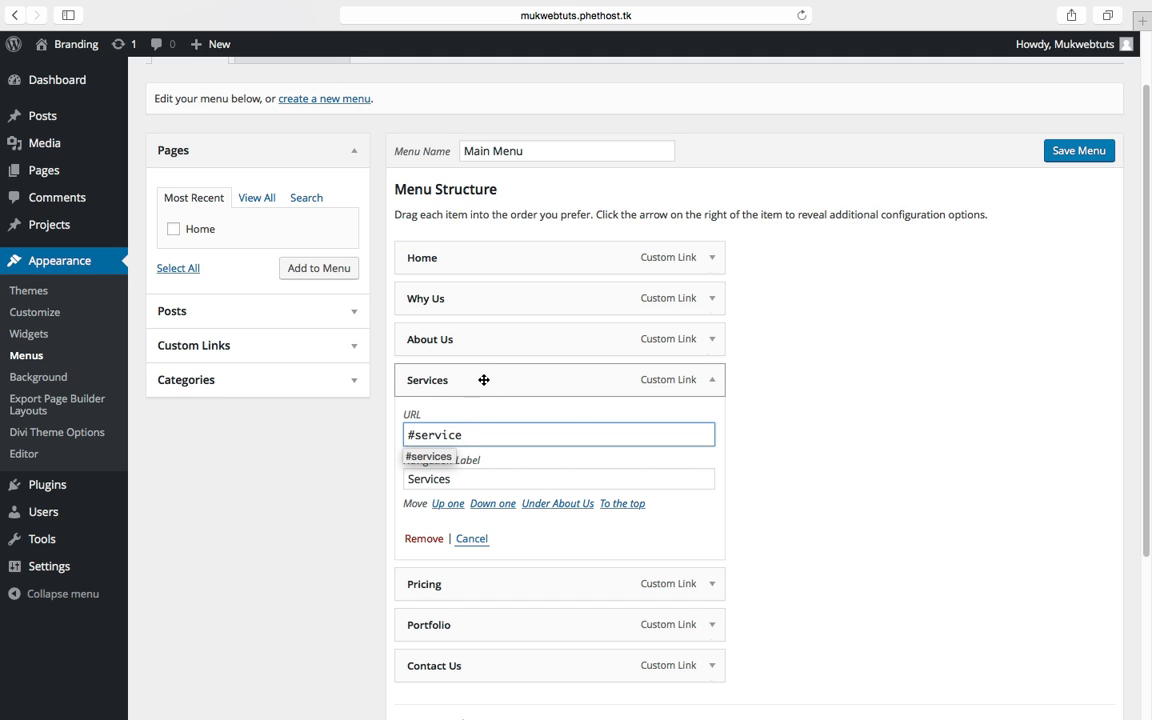
{"action": "left_click", "coordinate": [1096, 158]}
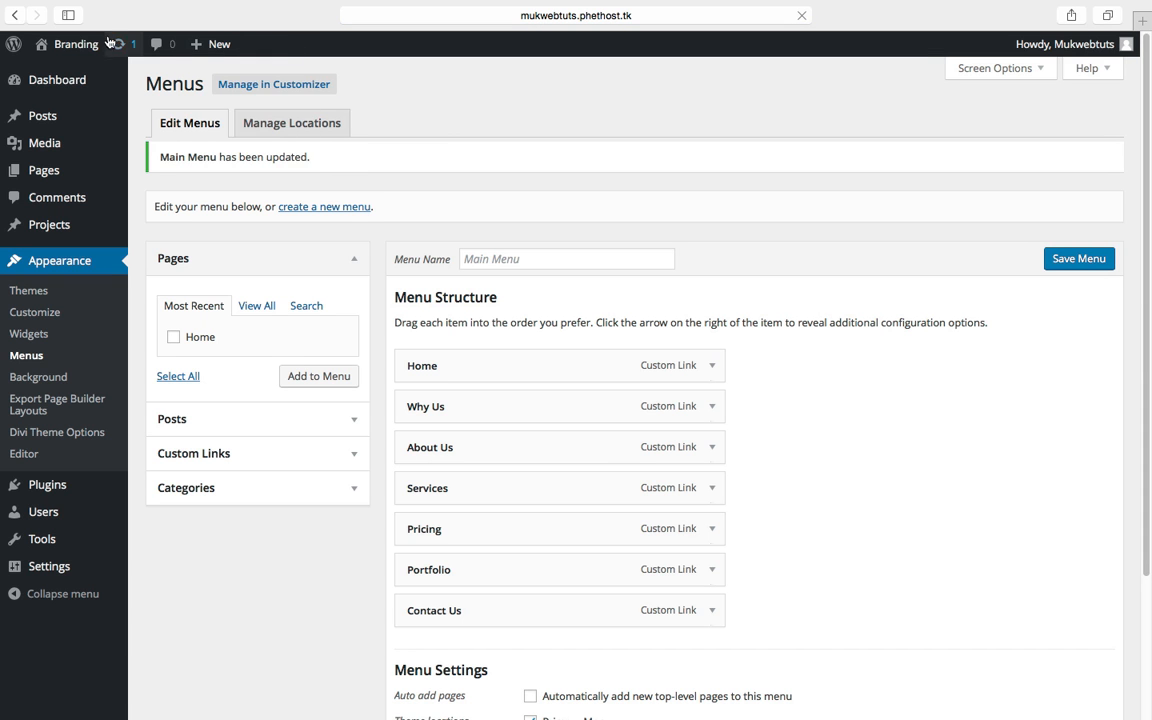
{"action": "left_click", "coordinate": [110, 68]}
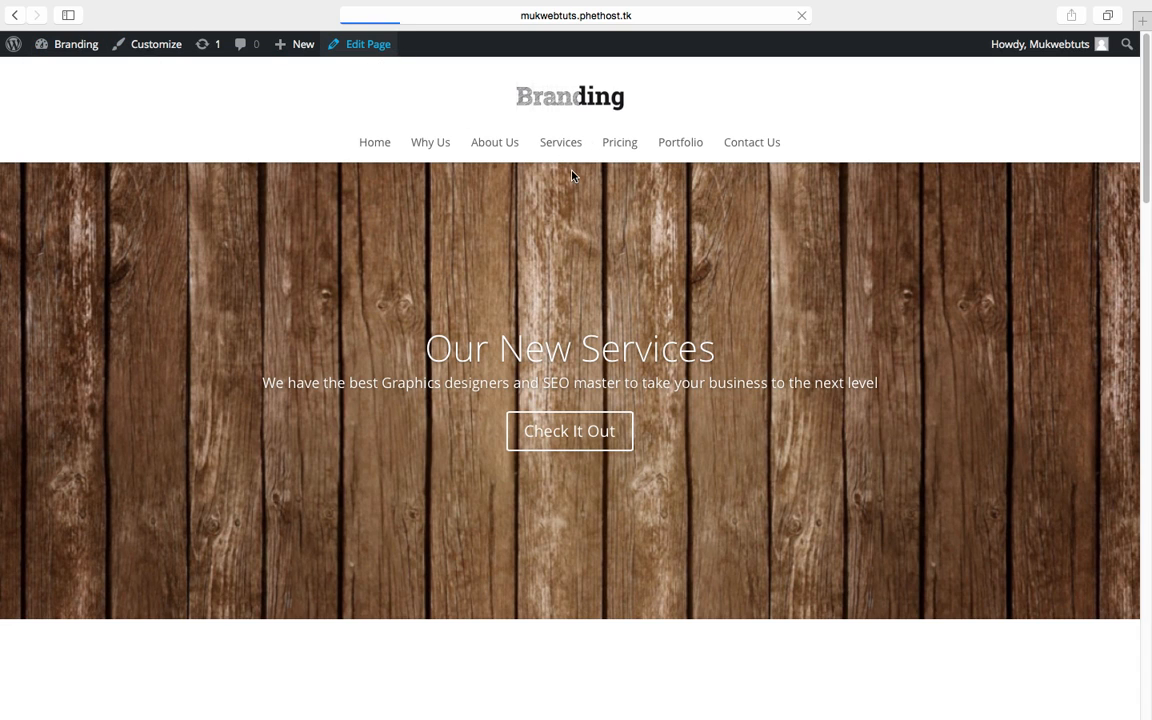
Step: Change the Bar Counters section's CSS ID from 'Services' to 'services', then update the Home page
{"action": "scroll", "coordinate": [566, 188], "scroll_direction": "down", "scroll_amount": 2}
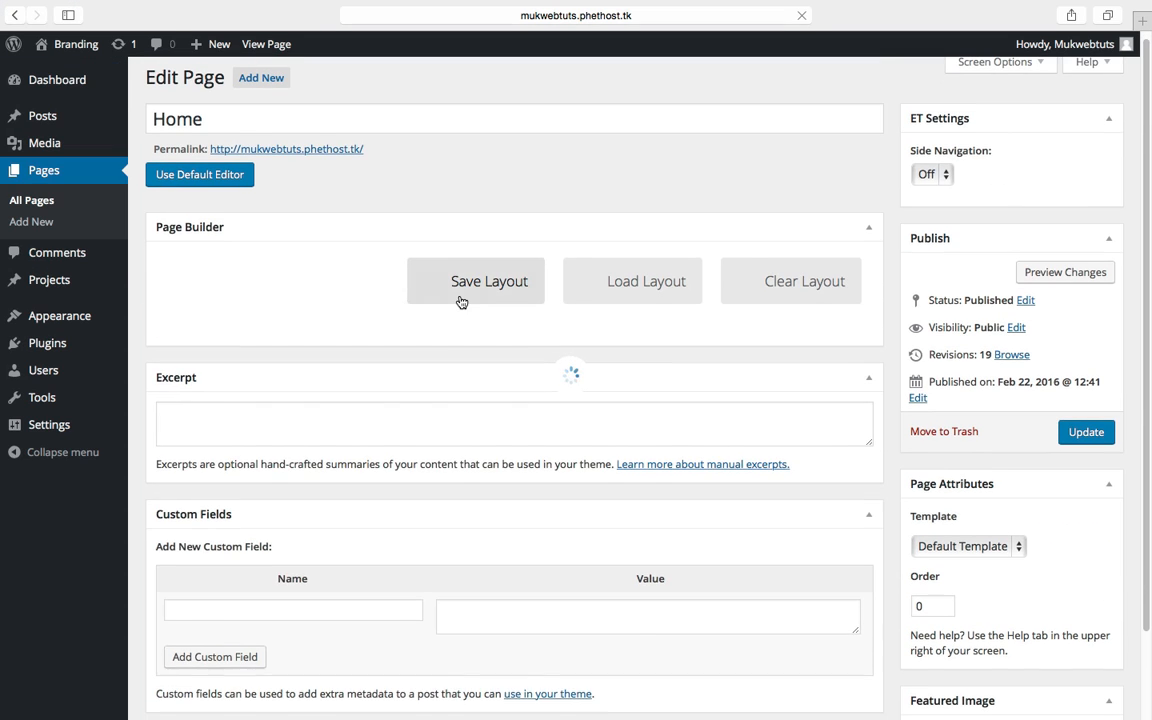
{"action": "scroll", "coordinate": [462, 302], "scroll_direction": "down", "scroll_amount": 5}
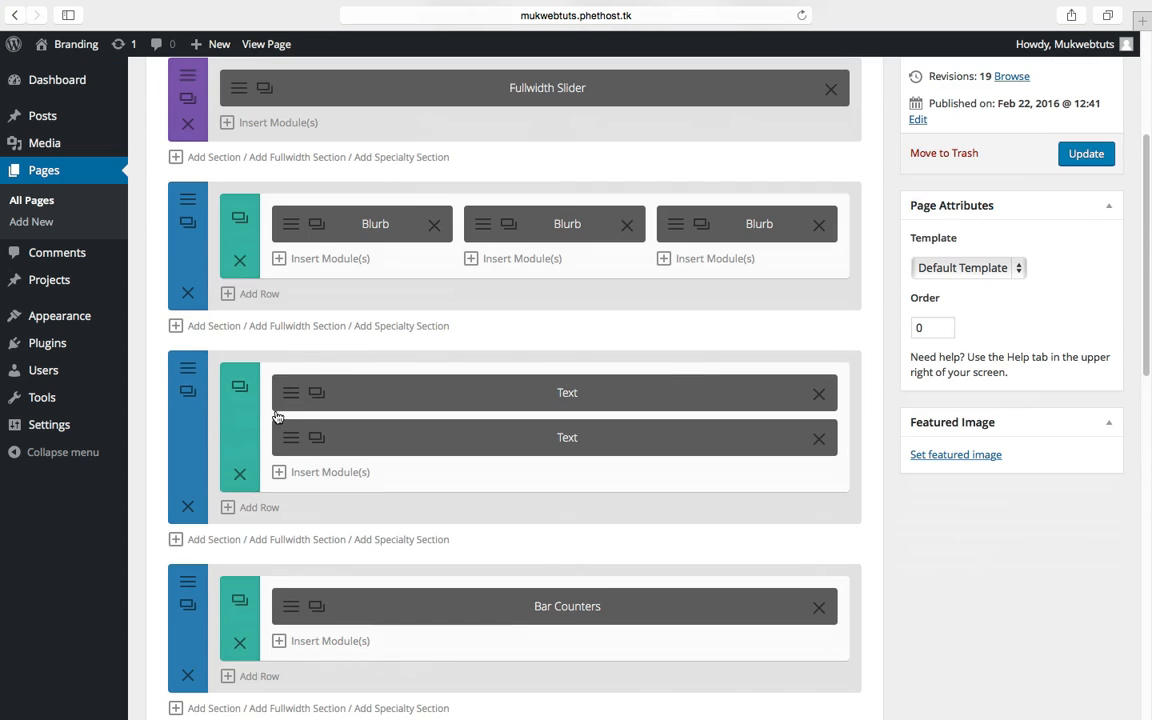
{"action": "scroll", "coordinate": [222, 410], "scroll_direction": "down", "scroll_amount": 4}
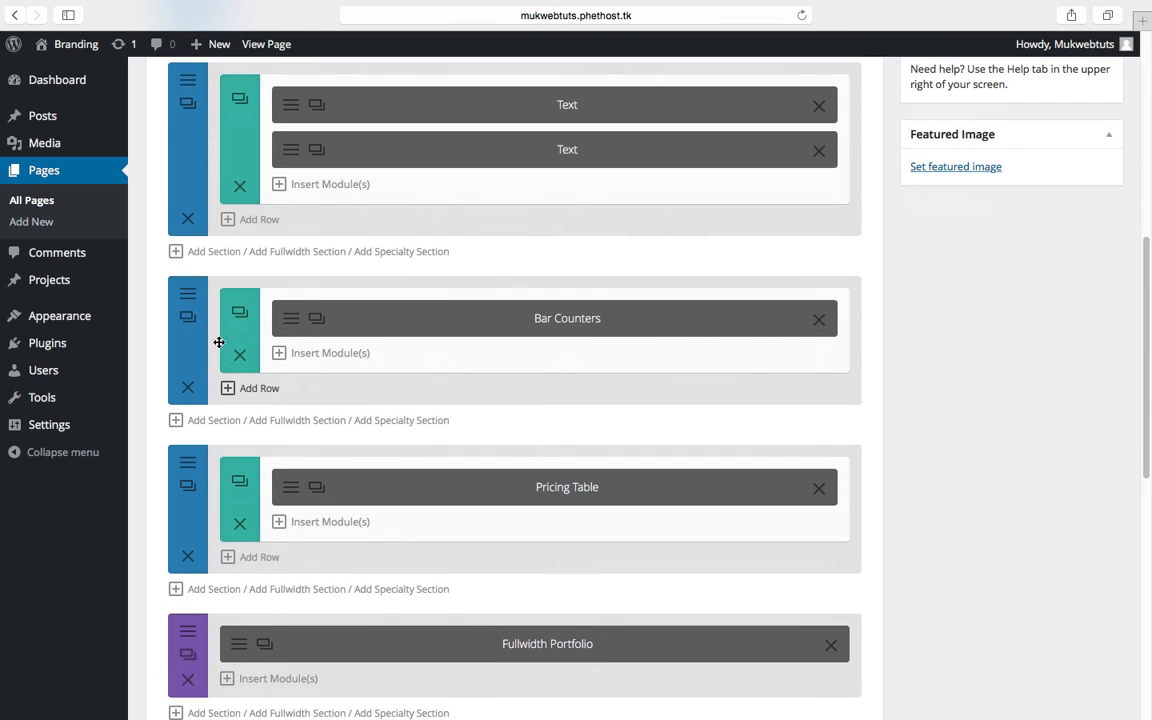
{"action": "left_click", "coordinate": [187, 314]}
{"action": "scroll", "coordinate": [361, 344], "scroll_direction": "down", "scroll_amount": 10}
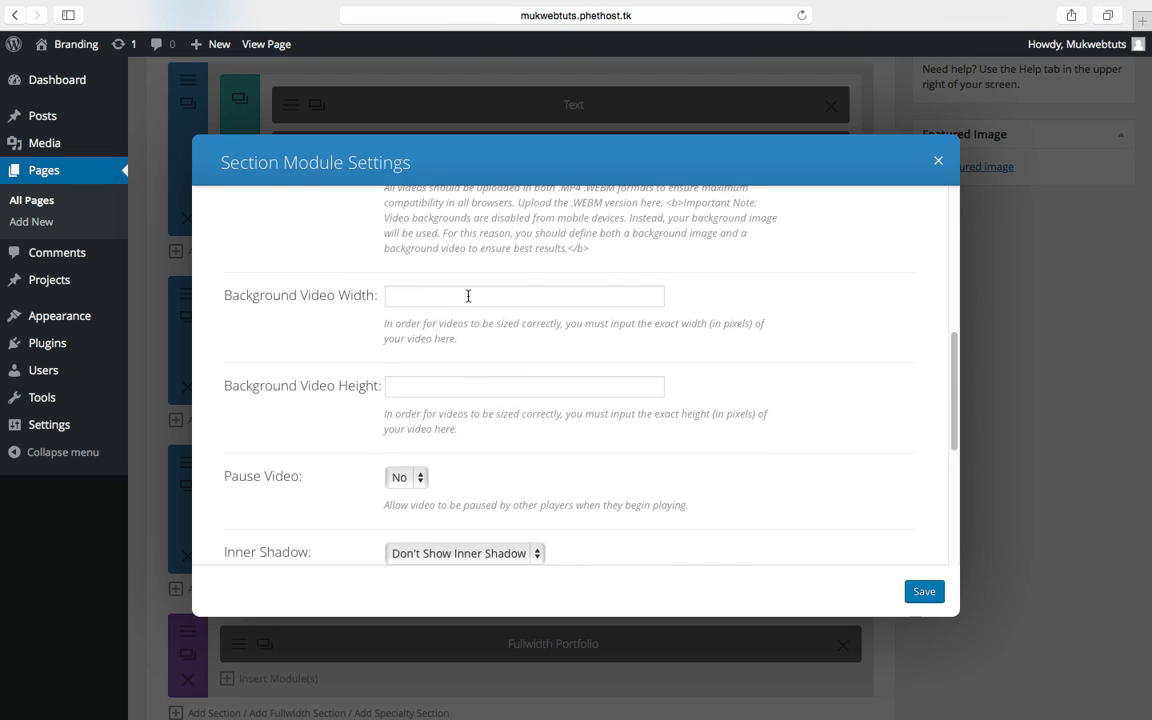
{"action": "scroll", "coordinate": [361, 344], "scroll_direction": "down", "scroll_amount": 5}
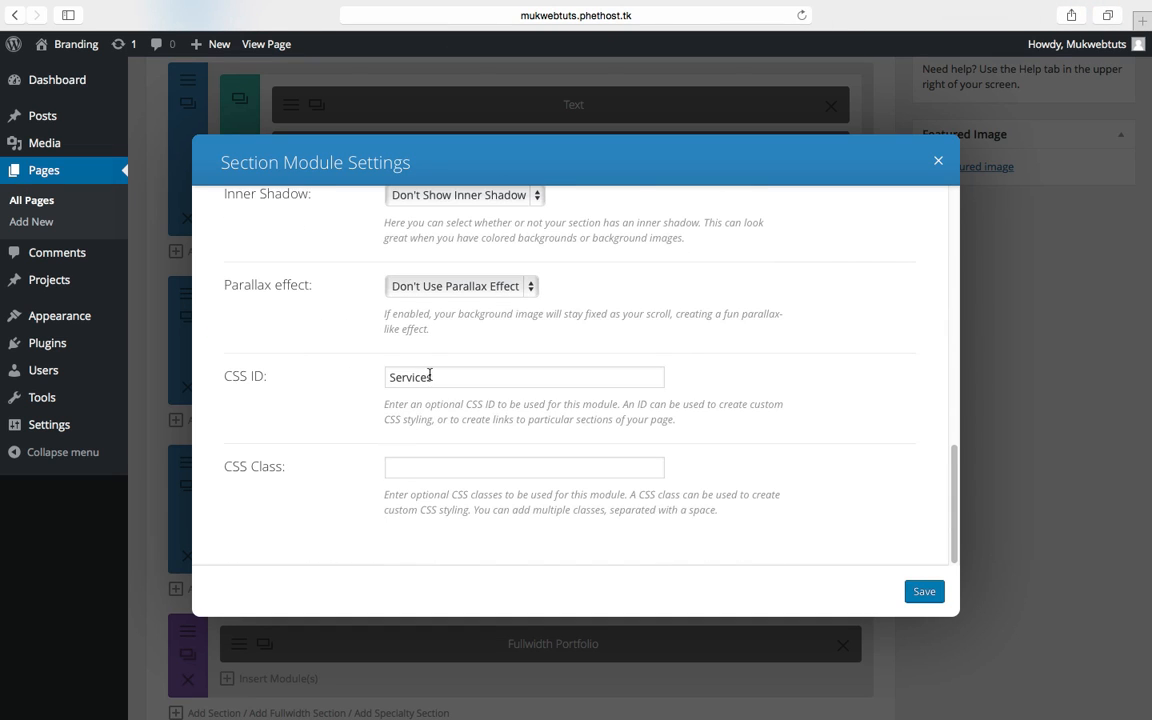
{"action": "left_click", "coordinate": [394, 378]}
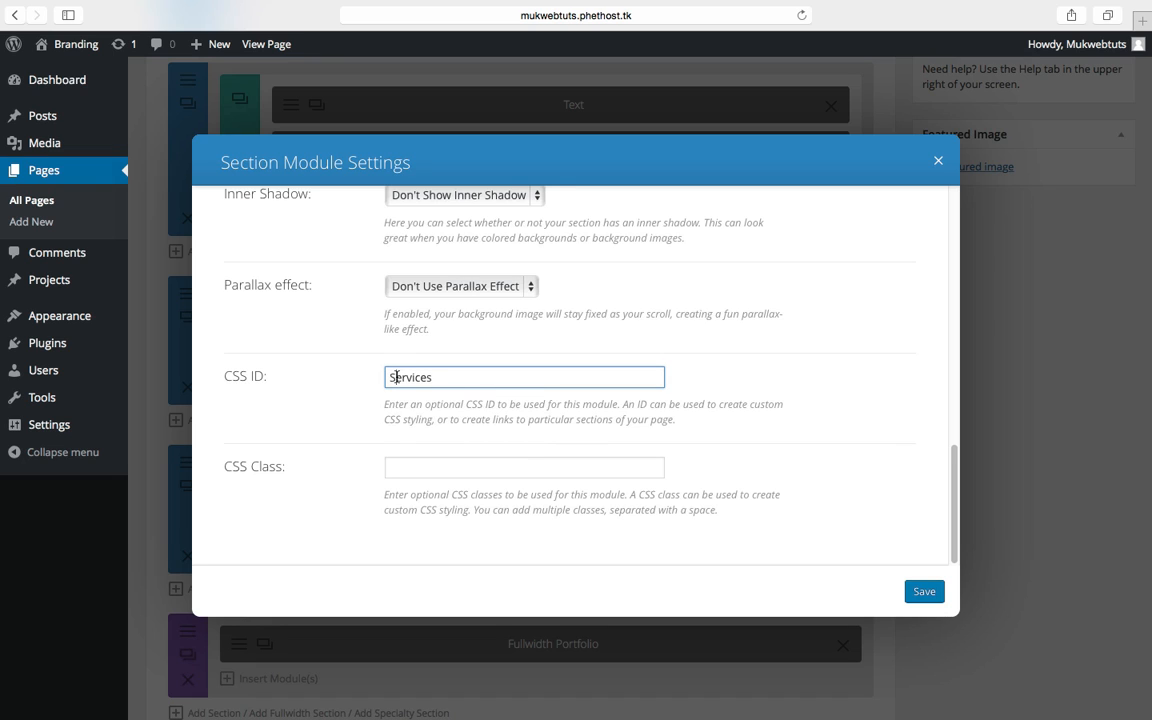
{"action": "key", "text": "BackSpace"}
{"action": "type", "text": "s"}
{"action": "left_click", "coordinate": [458, 377]}
{"action": "left_click", "coordinate": [922, 591]}
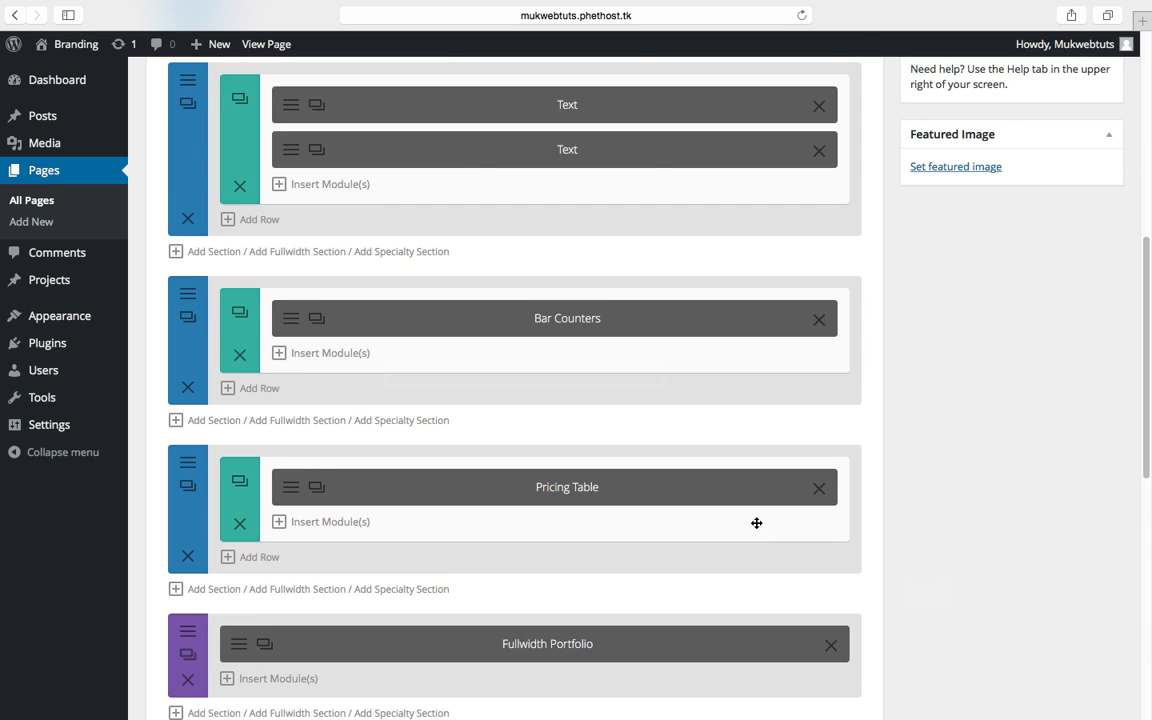
{"action": "scroll", "coordinate": [756, 523], "scroll_direction": "up", "scroll_amount": 10}
{"action": "left_click", "coordinate": [1086, 426]}
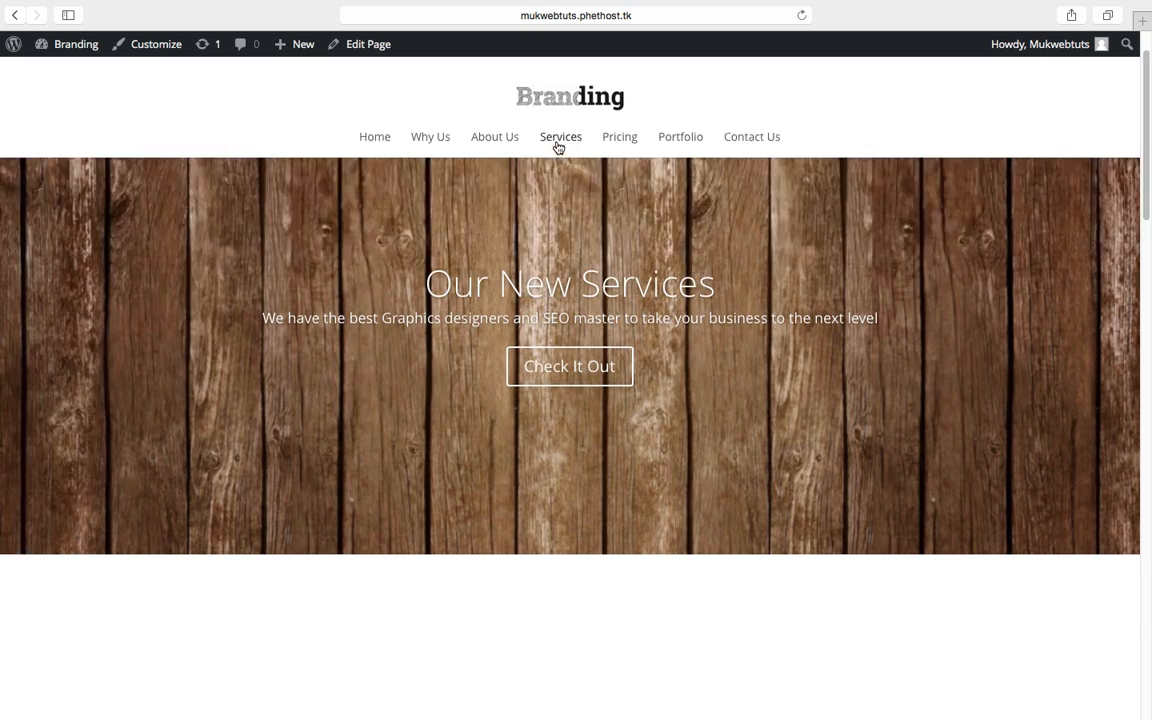
Step: Test the Services, Home, Why Us, About Us, Pricing and Contact Us links on the live site
{"action": "left_click", "coordinate": [558, 143]}
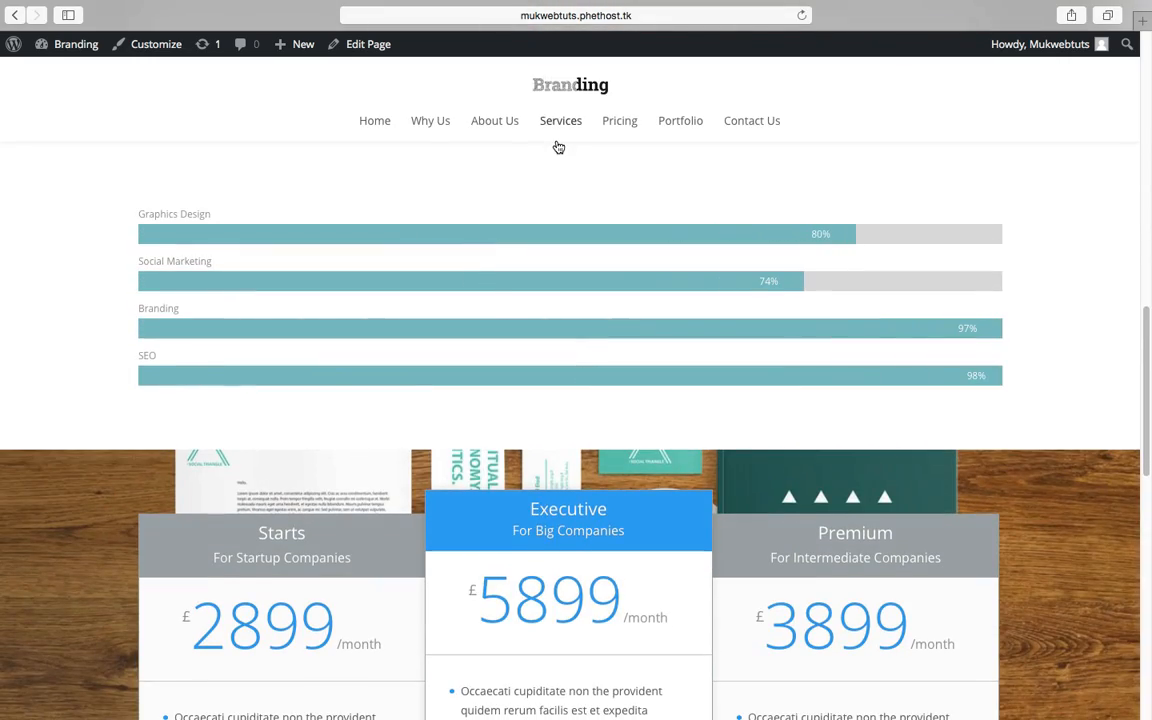
{"action": "left_click", "coordinate": [382, 121]}
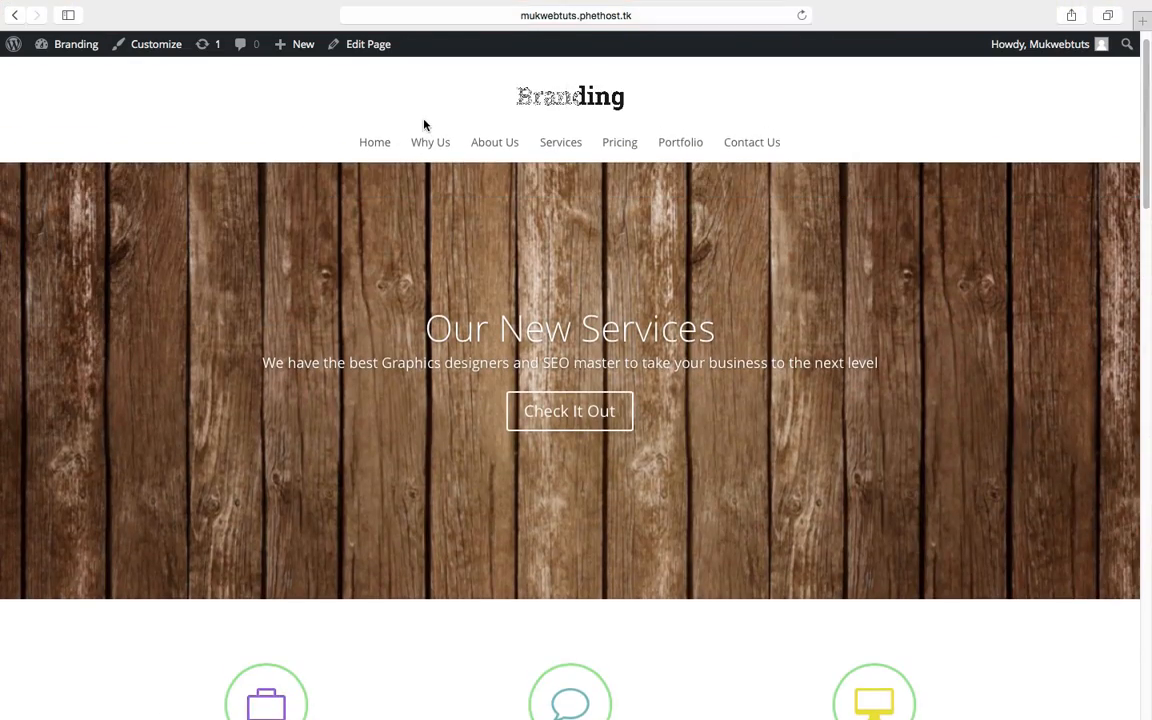
{"action": "left_click", "coordinate": [429, 142]}
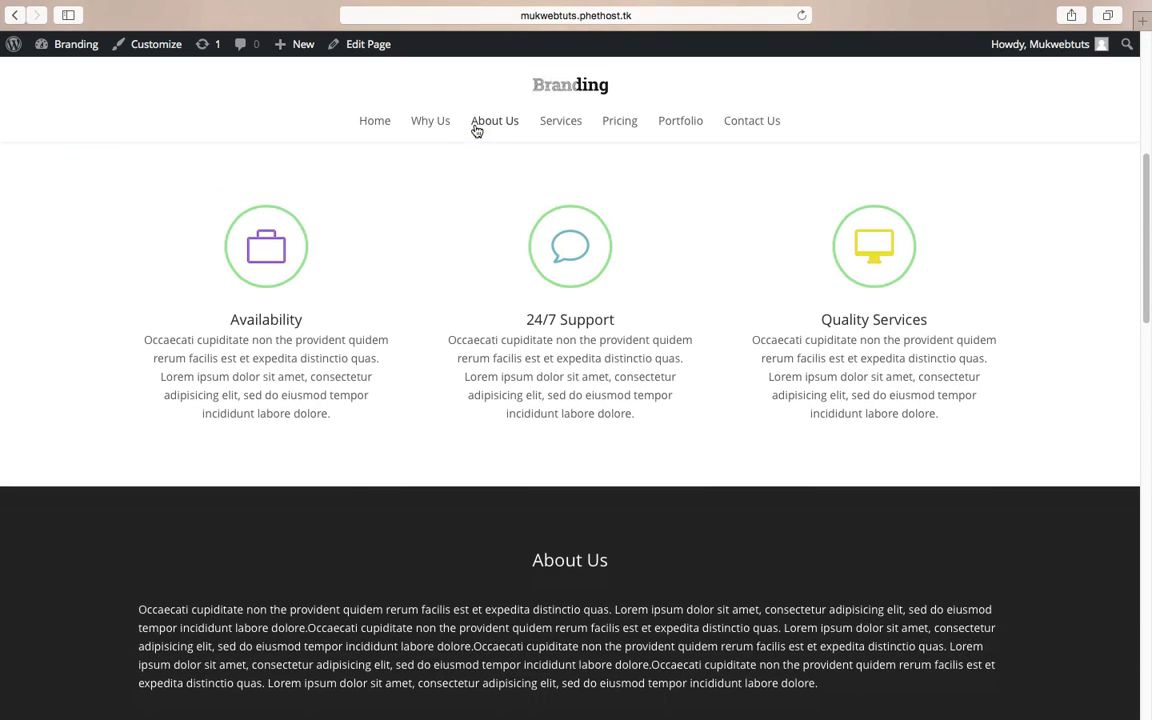
{"action": "left_click", "coordinate": [490, 122]}
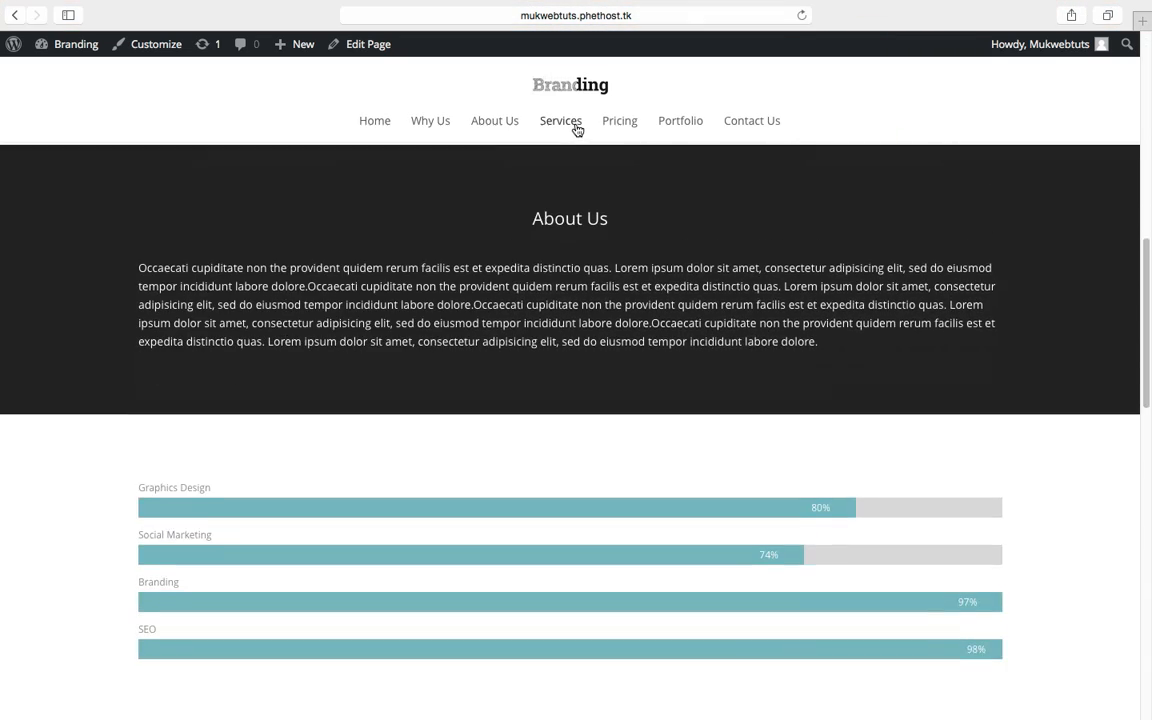
{"action": "left_click", "coordinate": [572, 124]}
{"action": "left_click", "coordinate": [620, 121]}
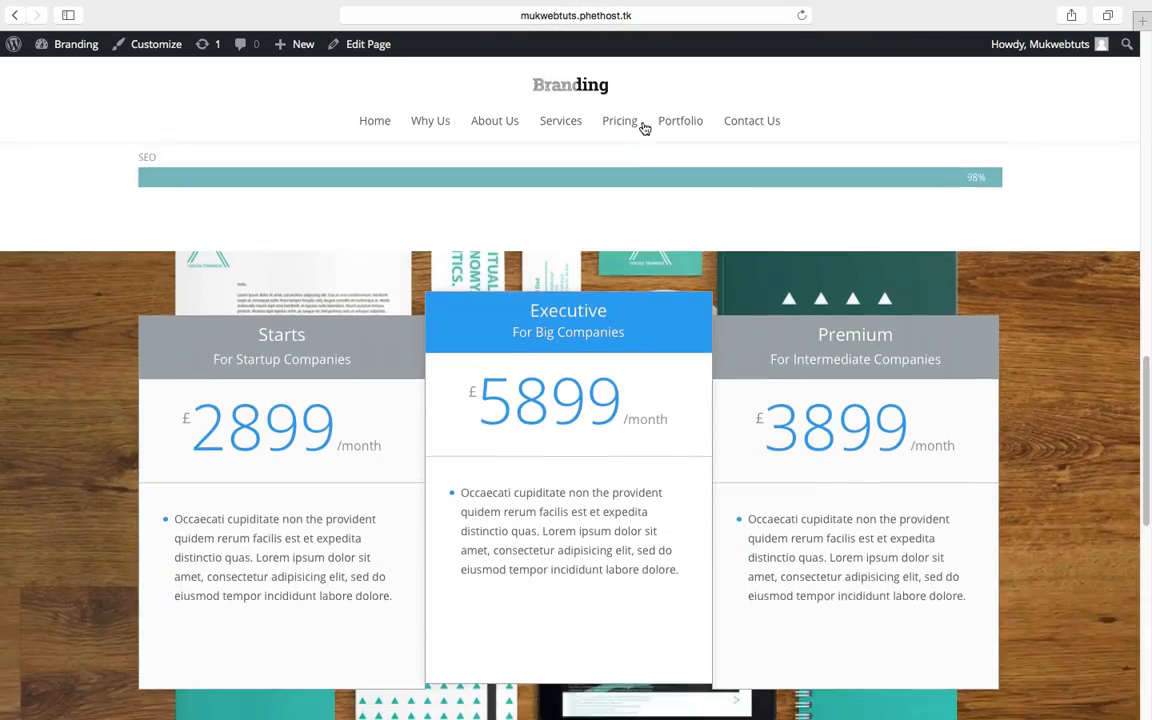
{"action": "left_click", "coordinate": [746, 121]}
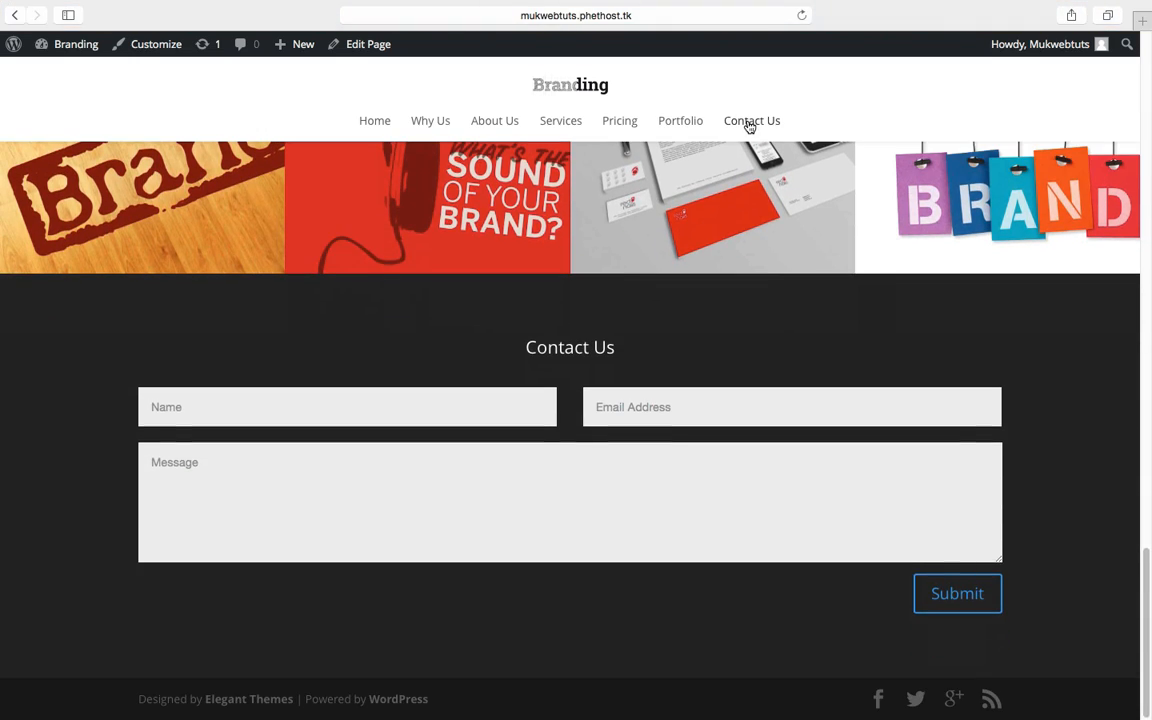
{"action": "left_click", "coordinate": [430, 121]}
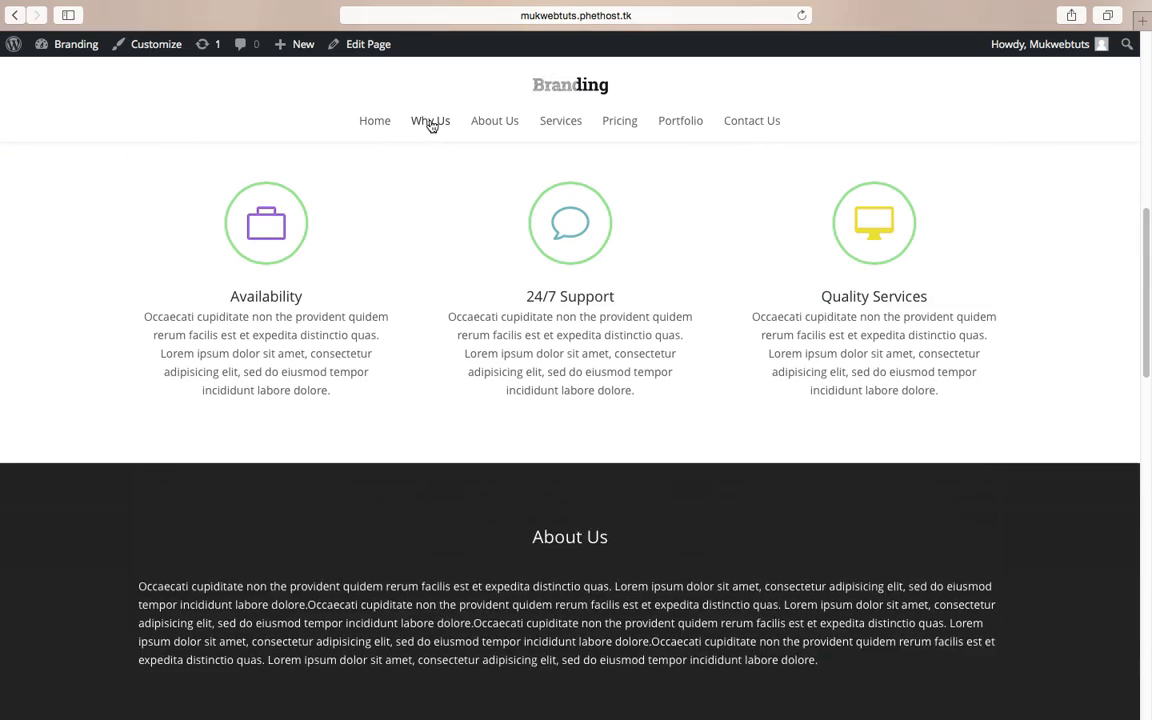
{"action": "scroll", "coordinate": [445, 180], "scroll_direction": "up", "scroll_amount": 5}
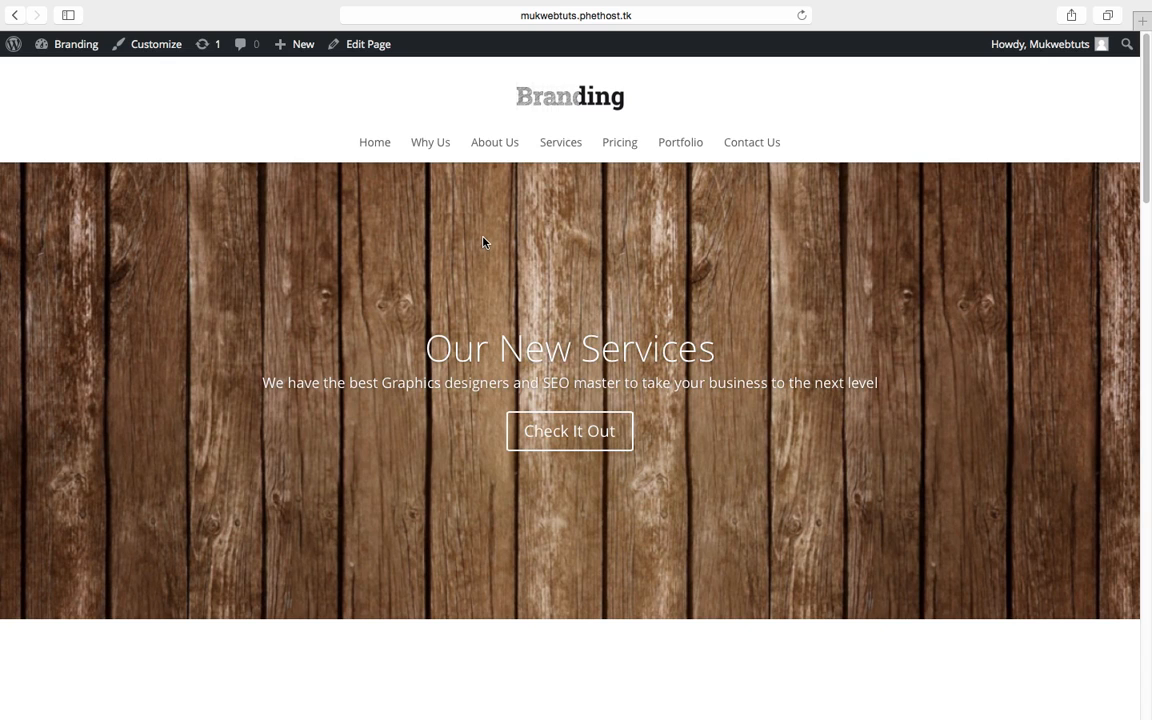
Step: Open the Home page in the Divi builder and save its layout as 'Branding'
{"action": "left_click", "coordinate": [83, 50]}
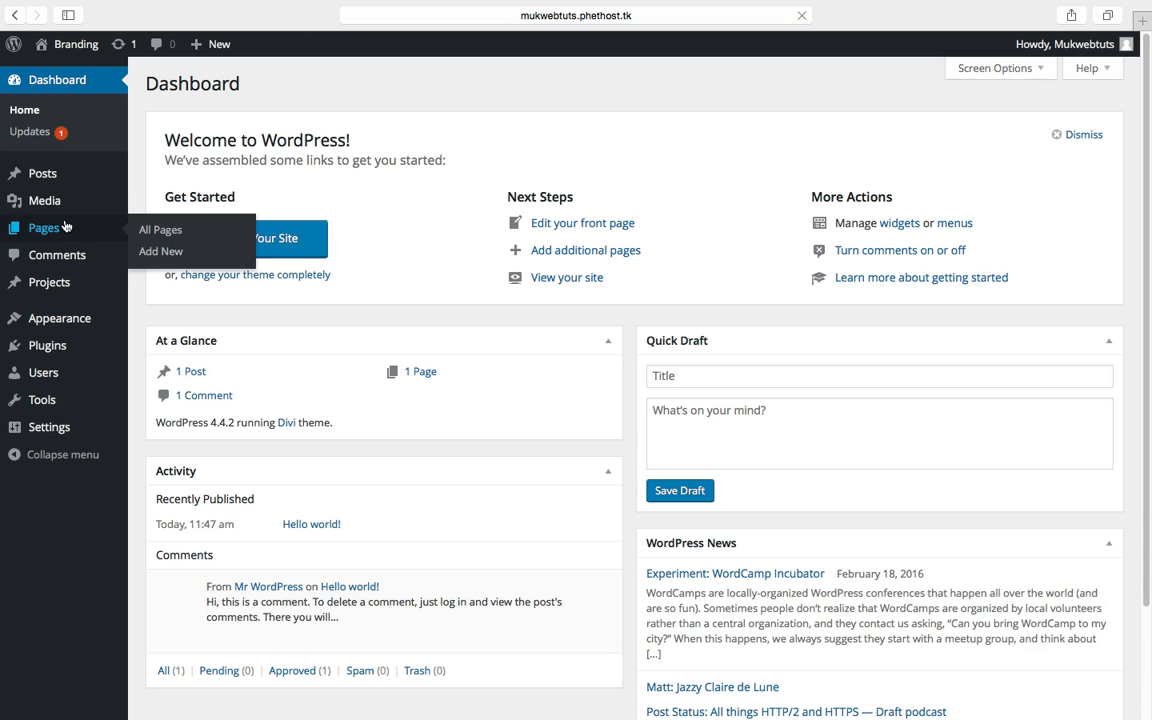
{"action": "left_click", "coordinate": [55, 227]}
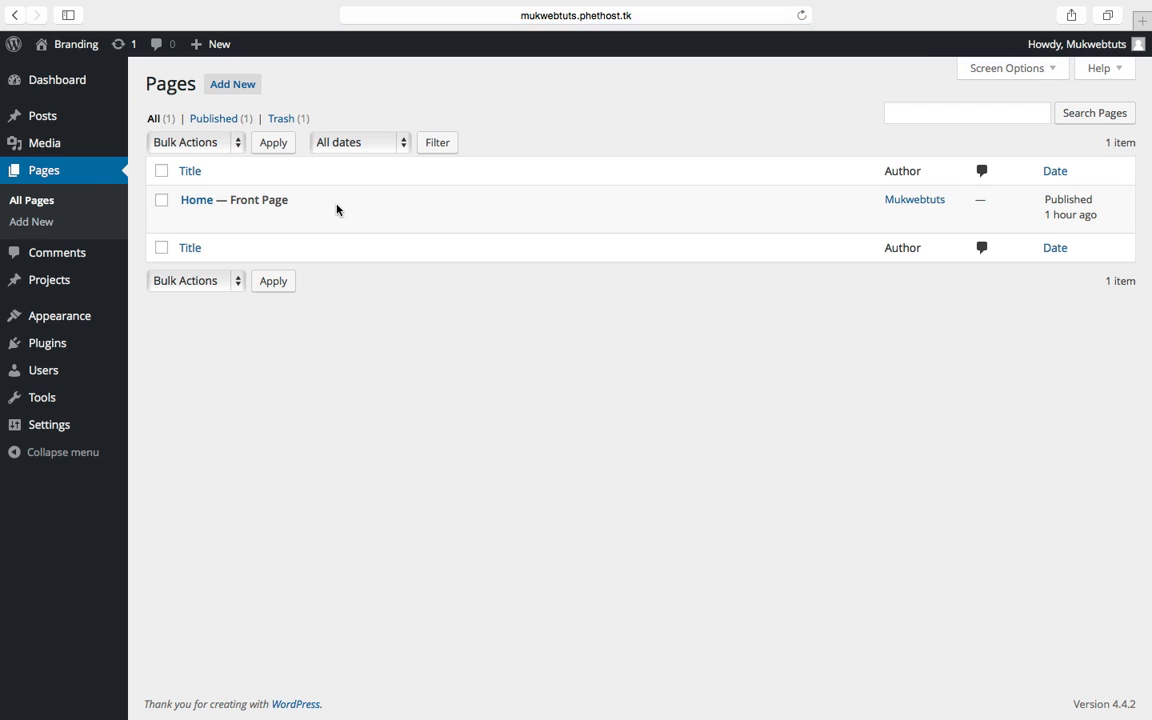
{"action": "mouse_move", "coordinate": [167, 200]}
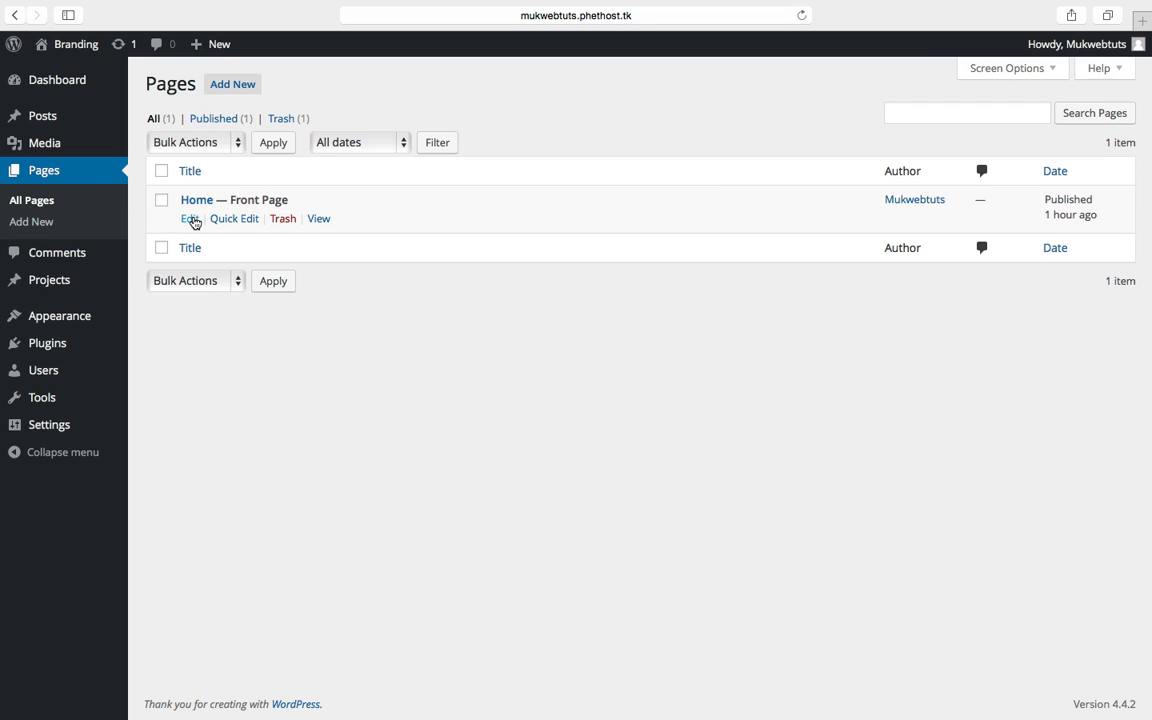
{"action": "left_click", "coordinate": [190, 219]}
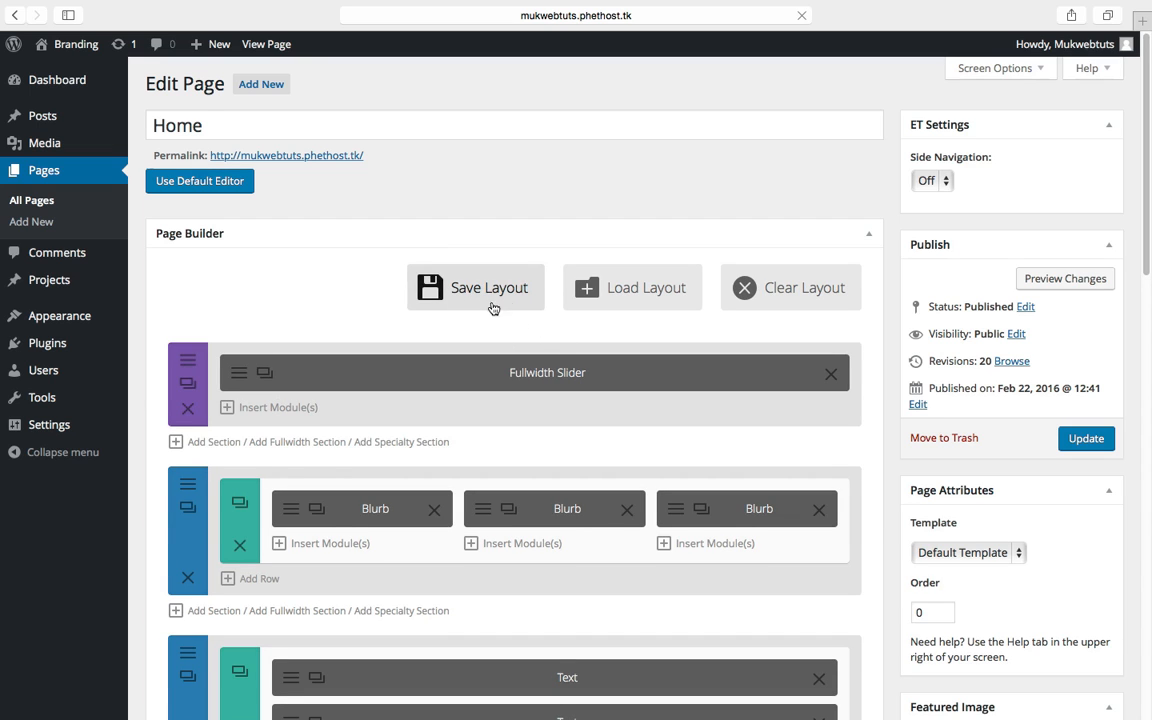
{"action": "left_click", "coordinate": [504, 298]}
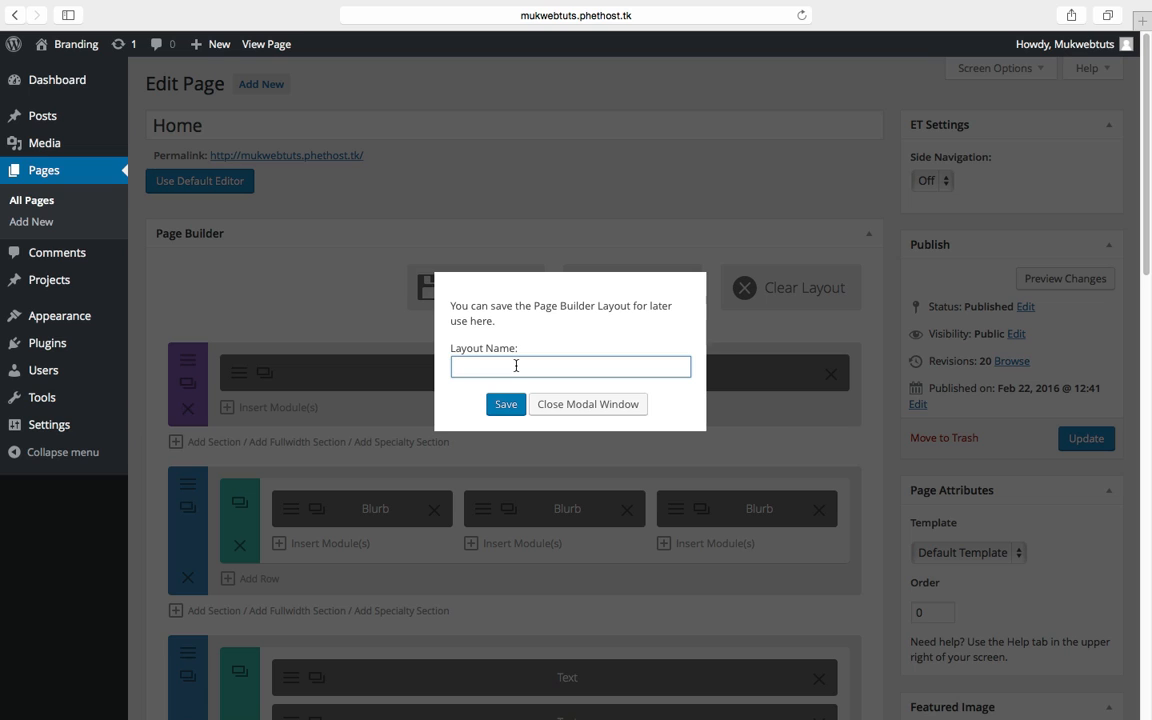
{"action": "type", "text": "Branding"}
{"action": "left_click", "coordinate": [506, 404]}
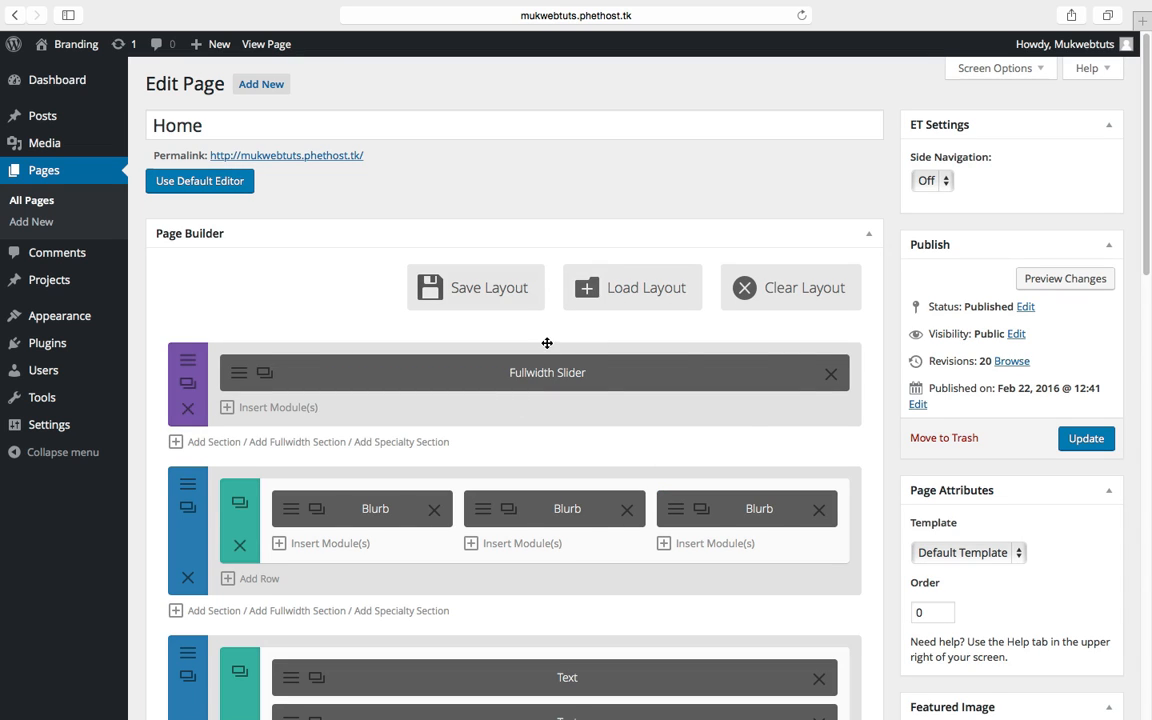
Step: Check that Branding appears under Saved Layouts, then close the list without loading anything
{"action": "left_click", "coordinate": [632, 298]}
{"action": "scroll", "coordinate": [470, 429], "scroll_direction": "down", "scroll_amount": 5}
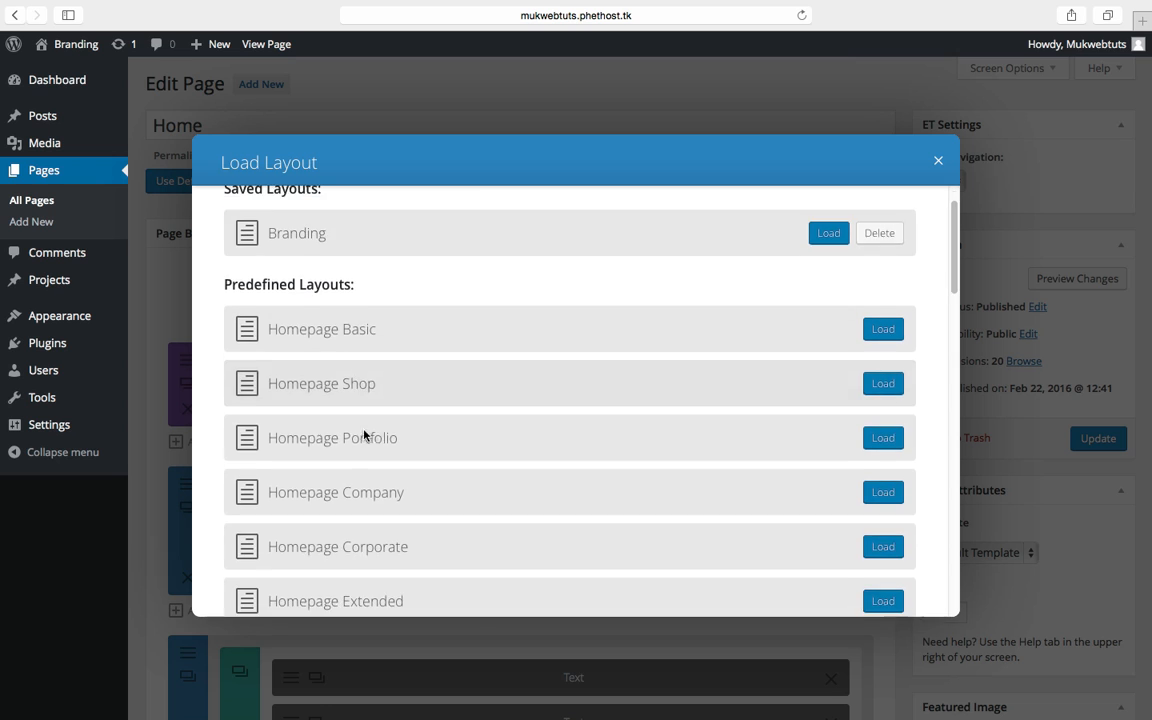
{"action": "scroll", "coordinate": [736, 534], "scroll_direction": "down", "scroll_amount": 15}
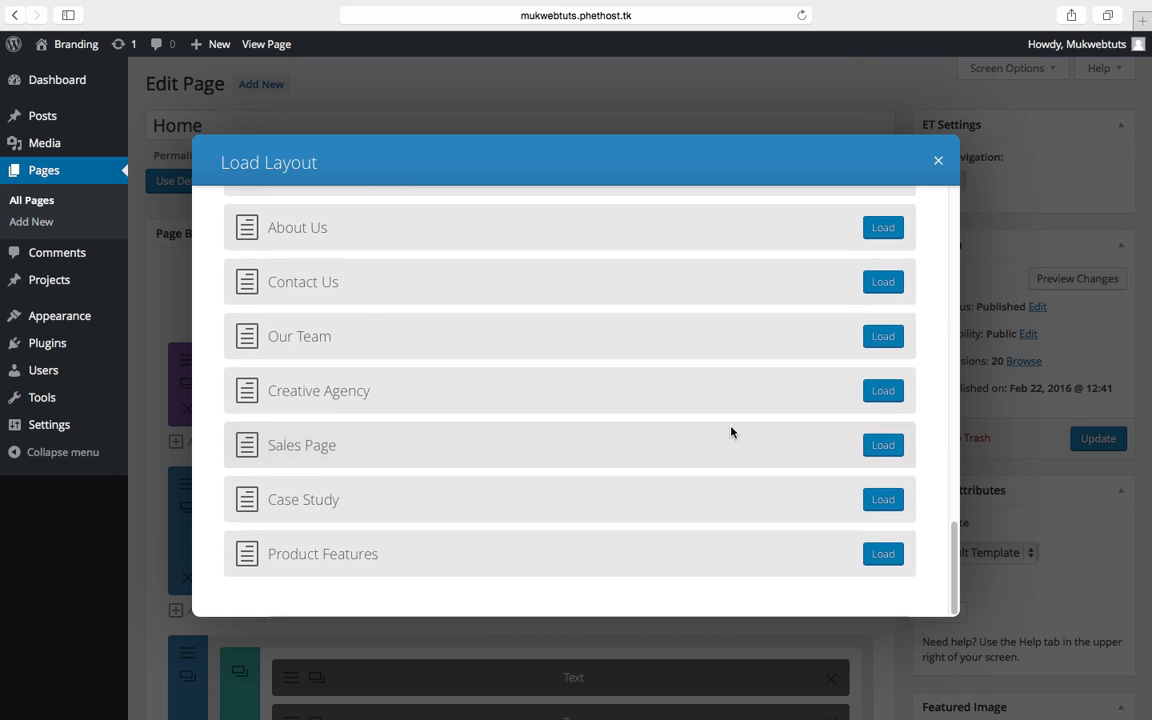
{"action": "scroll", "coordinate": [700, 501], "scroll_direction": "up", "scroll_amount": 20}
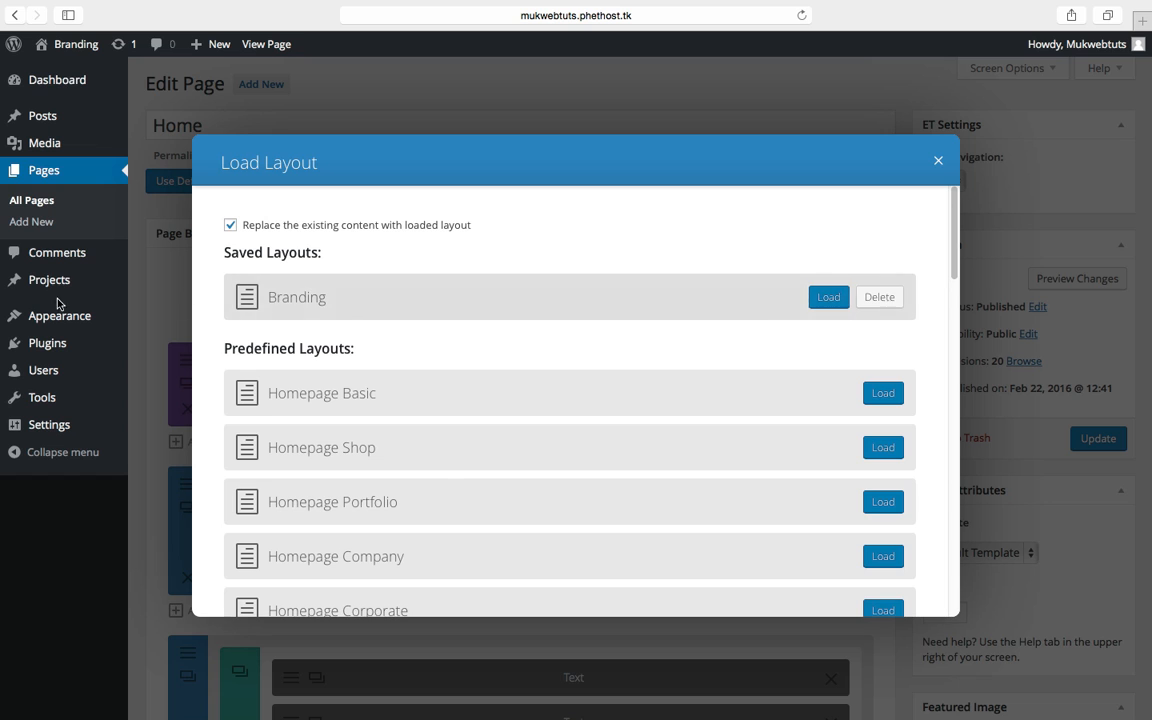
{"action": "left_click_drag", "start_coordinate": [212, 253], "coordinate": [366, 248]}
{"action": "left_click", "coordinate": [689, 255]}
{"action": "left_click", "coordinate": [940, 162]}
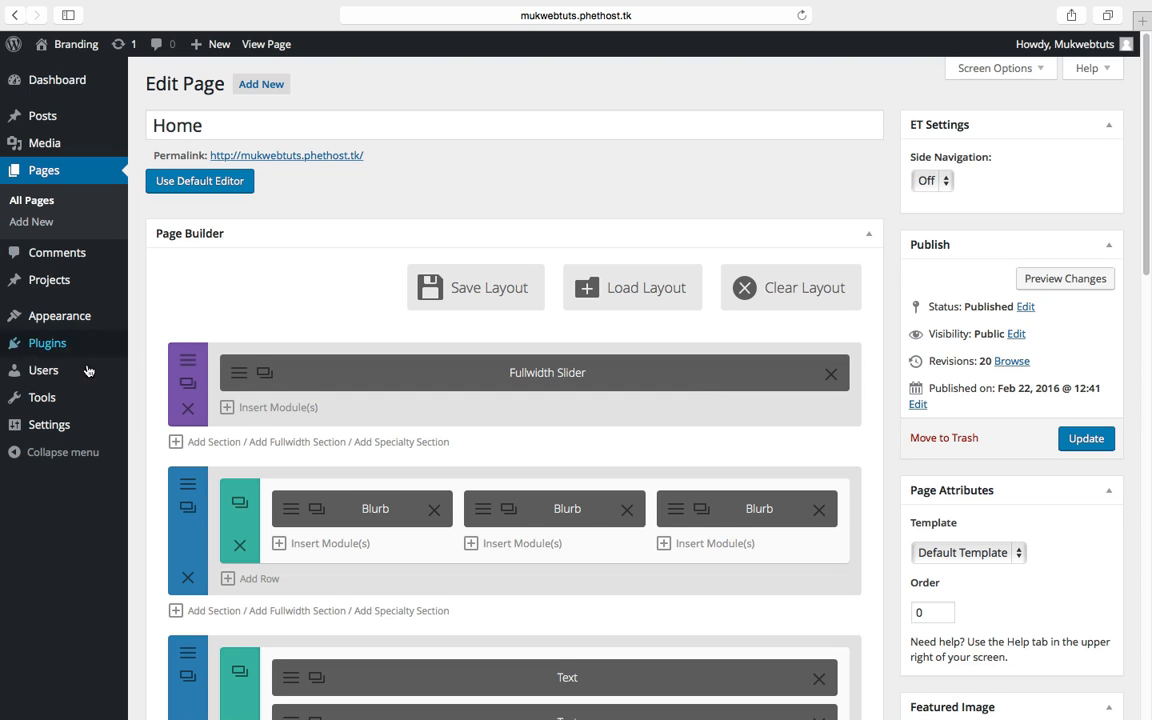
Step: Download an all-content export file from Tools > Export, then go to Tools > Import
{"action": "mouse_move", "coordinate": [71, 410]}
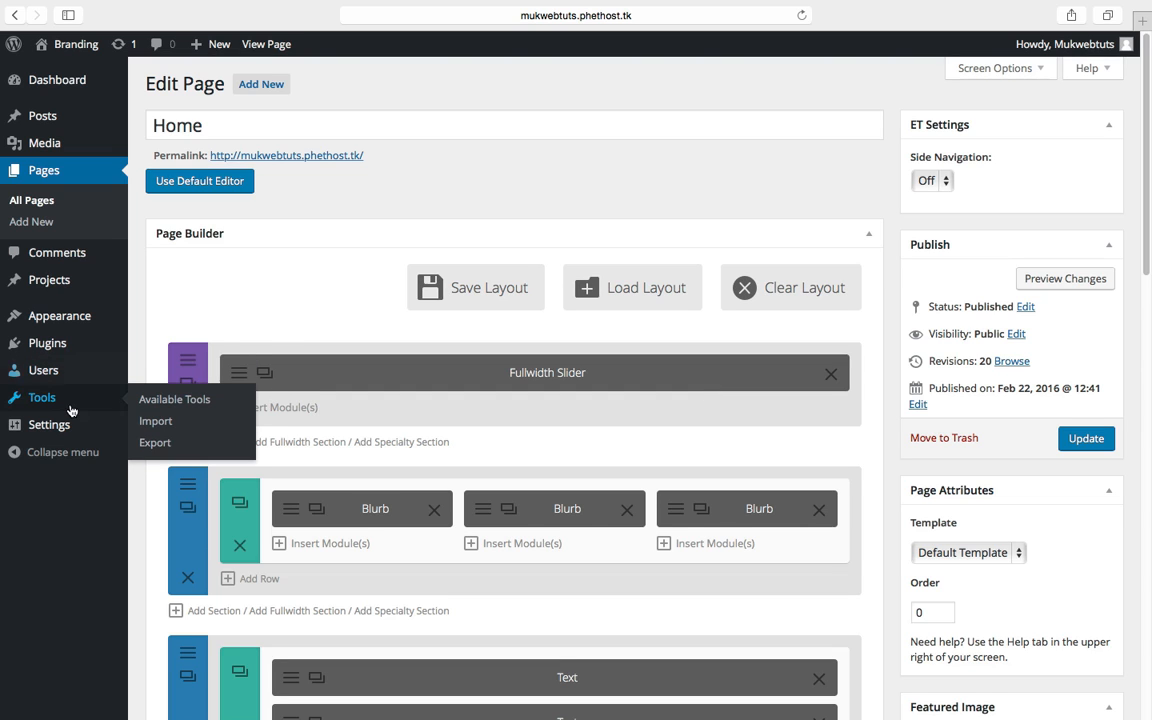
{"action": "left_click", "coordinate": [165, 441]}
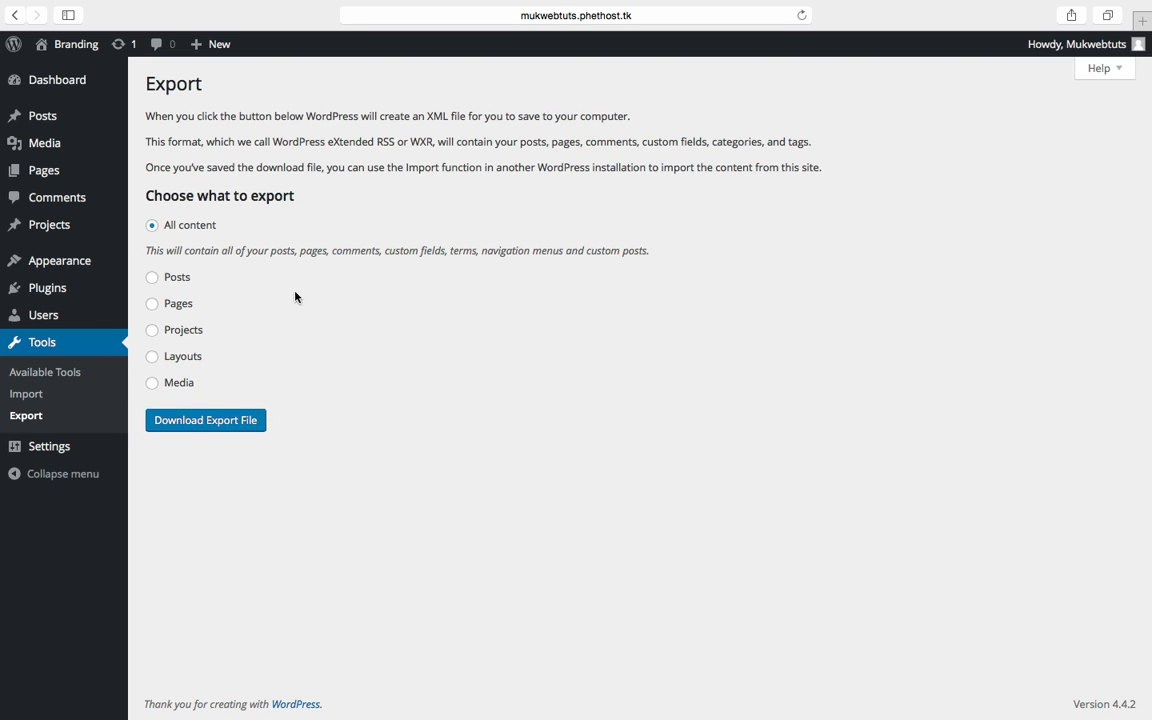
{"action": "left_click", "coordinate": [186, 426]}
{"action": "left_click", "coordinate": [27, 400]}
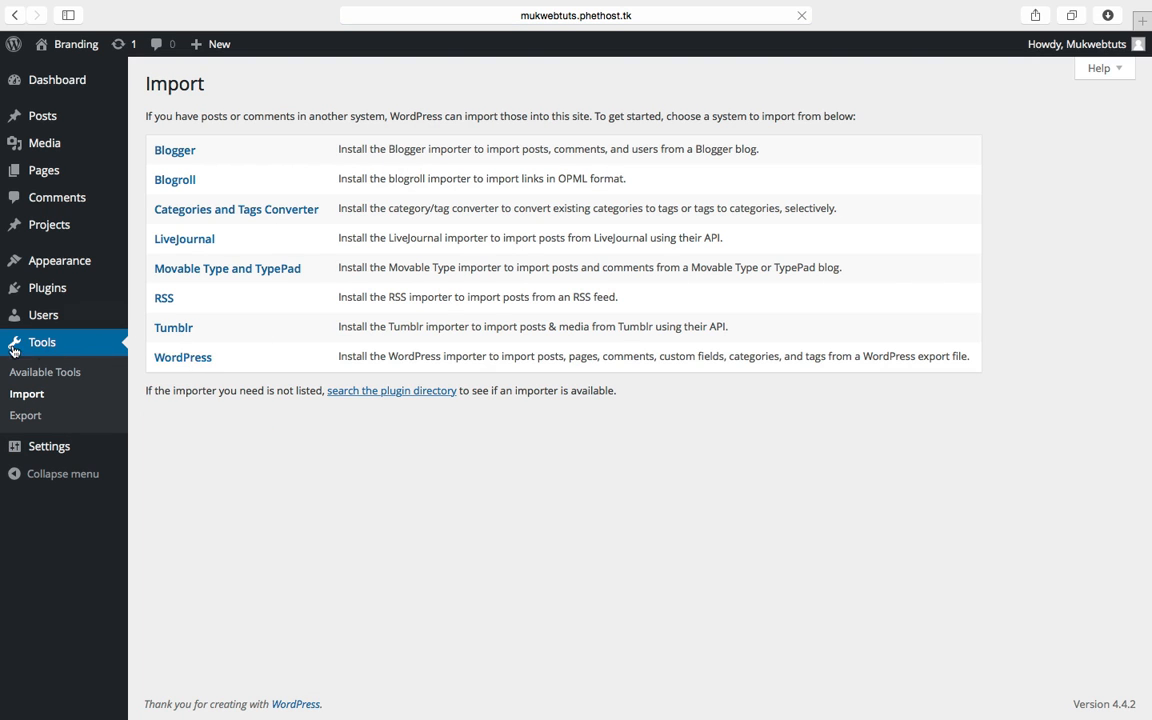
{"action": "left_click", "coordinate": [184, 358]}
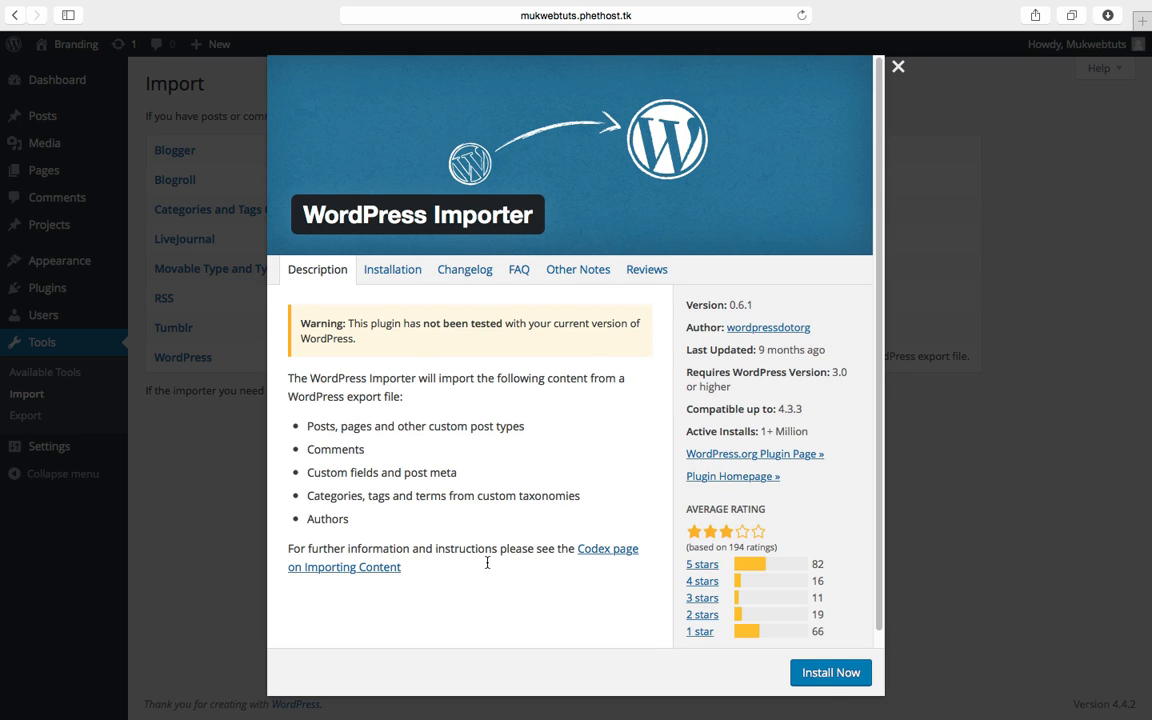
{"action": "left_click", "coordinate": [826, 674]}
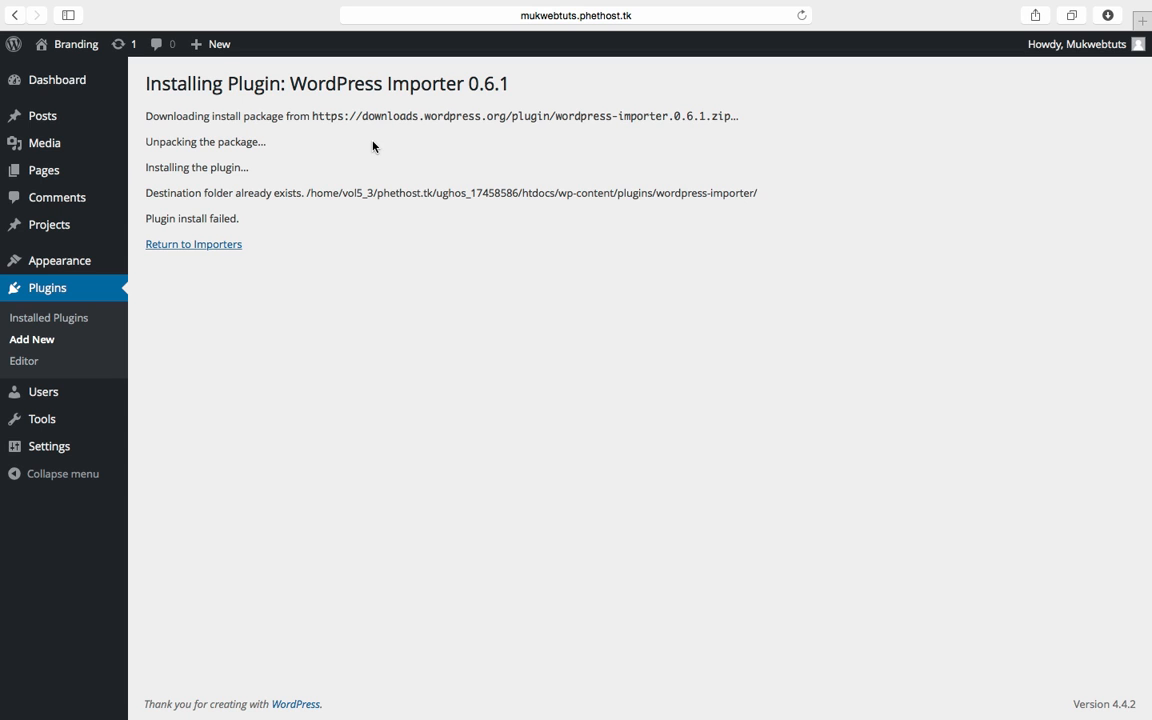
{"action": "mouse_move", "coordinate": [729, 4]}
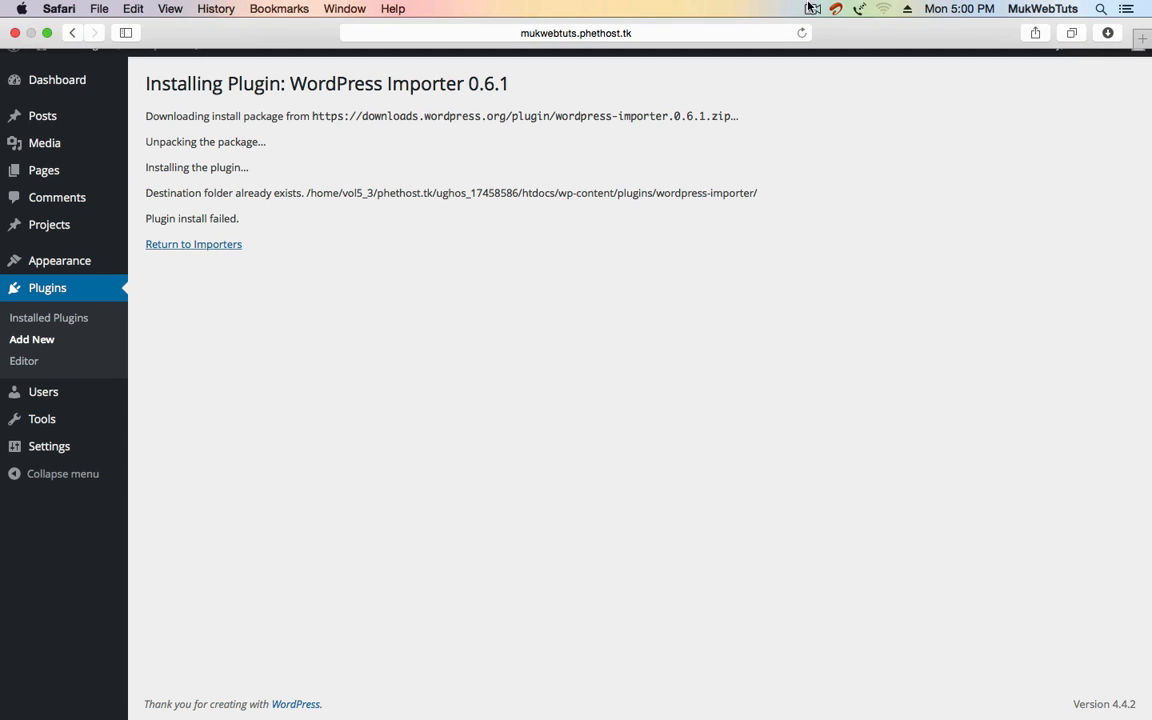
{"action": "left_click_drag", "start_coordinate": [150, 220], "coordinate": [267, 226]}
{"action": "left_click", "coordinate": [193, 252]}
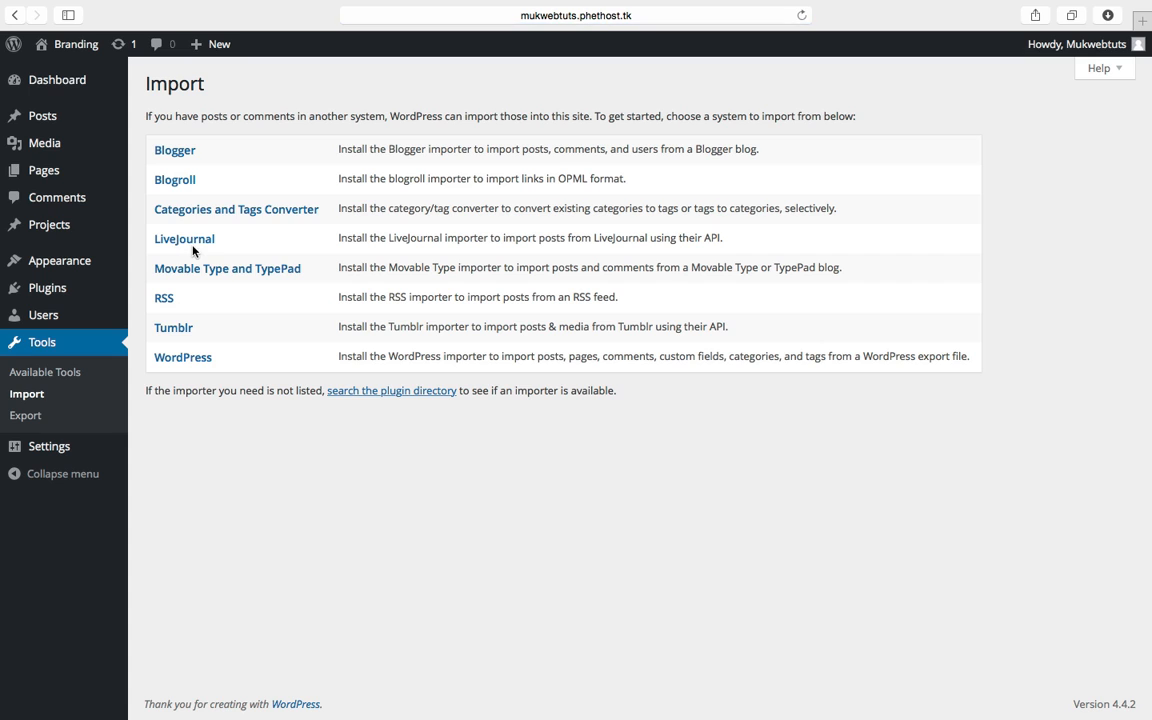
Step: Open the WordPress importer's upload screen, then view the Pages list with the Home front page
{"action": "left_click", "coordinate": [180, 357]}
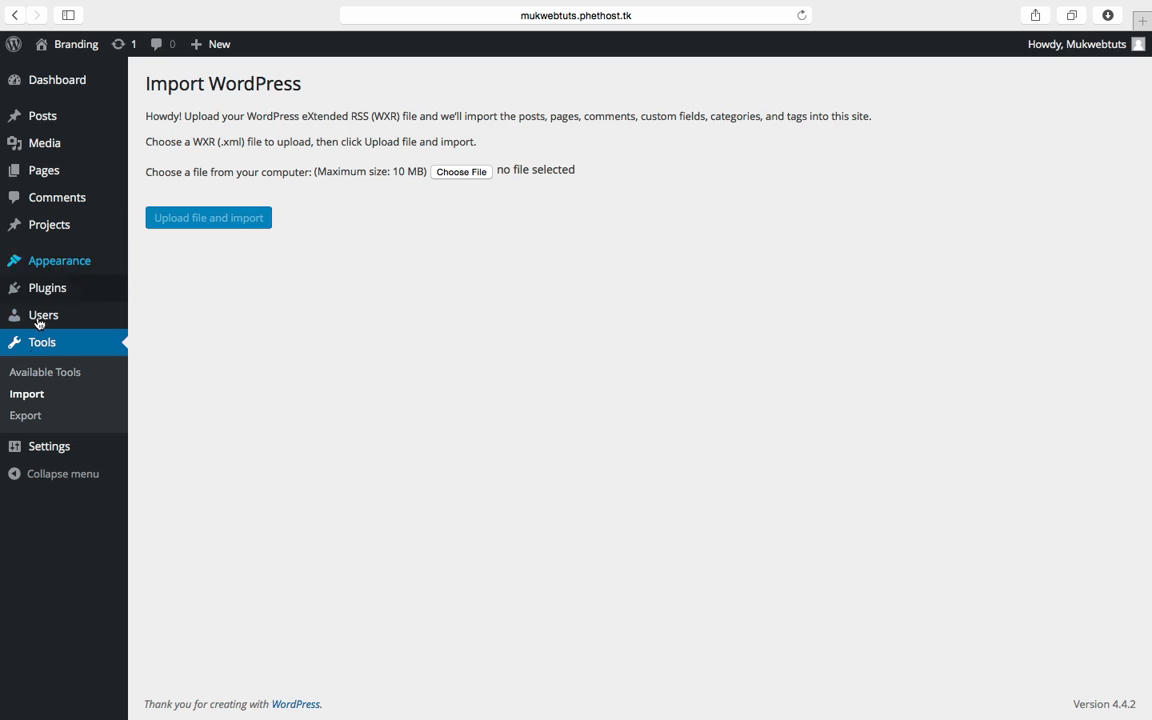
{"action": "left_click", "coordinate": [45, 393]}
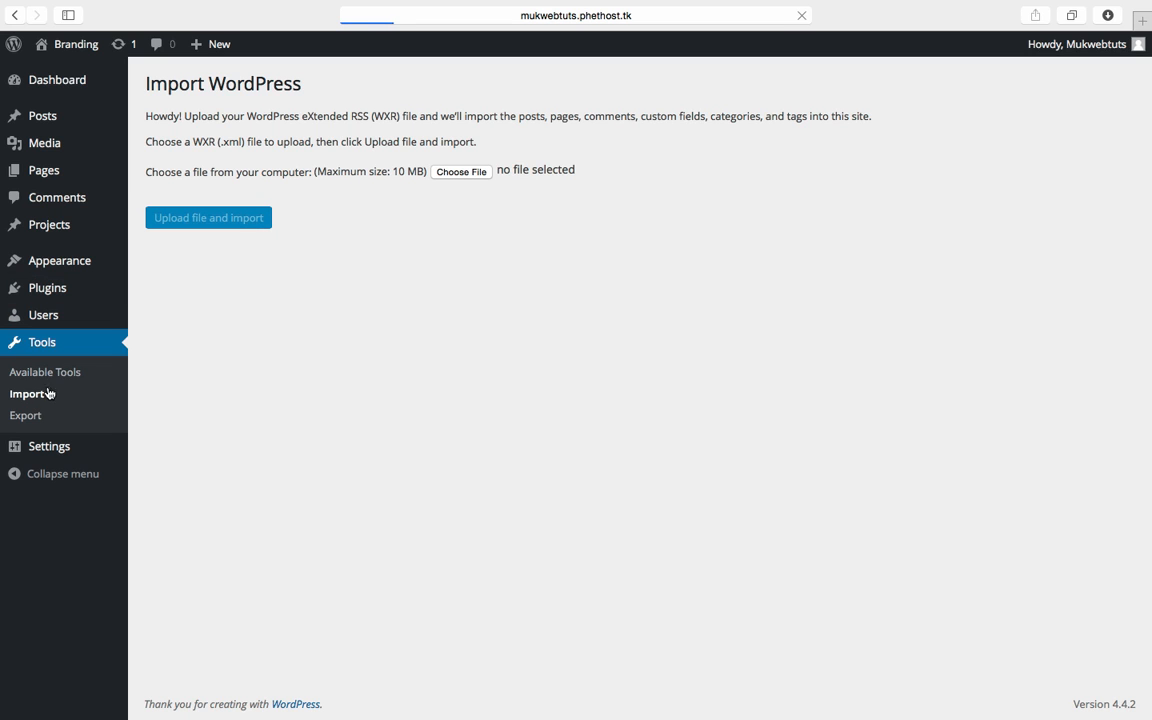
{"action": "left_click", "coordinate": [196, 360]}
{"action": "mouse_move", "coordinate": [71, 172]}
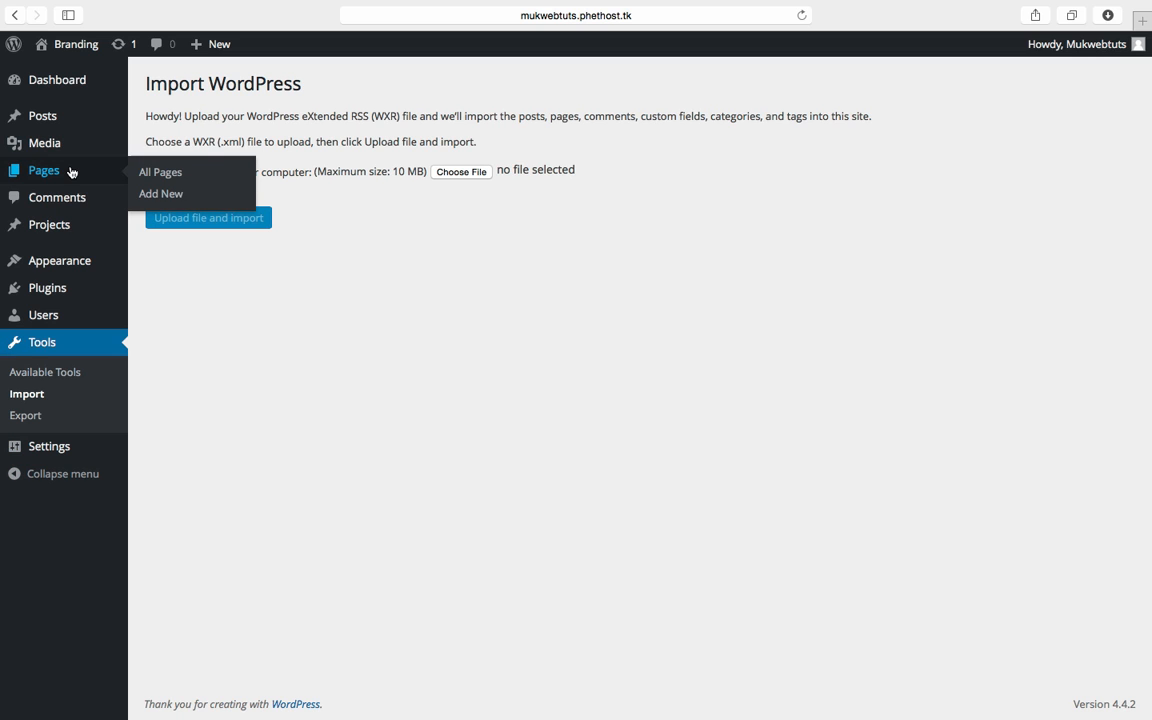
{"action": "left_click", "coordinate": [71, 172]}
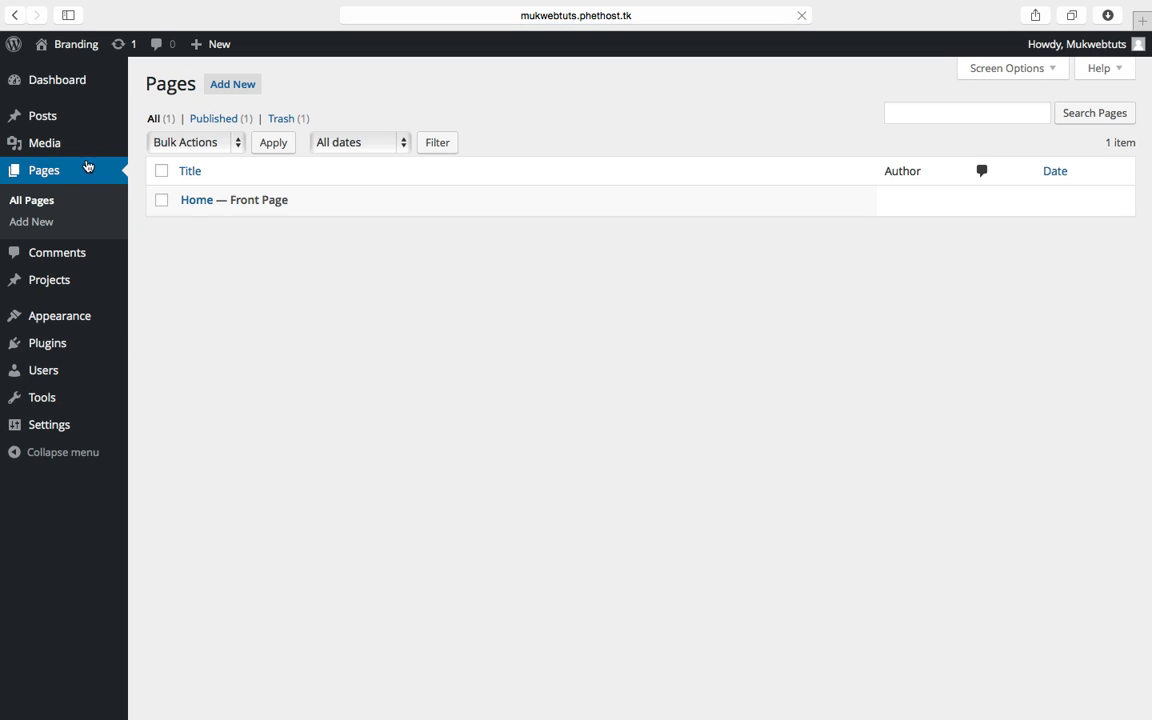
Step: Edit the Home page, check the layouts list without loading one, then view the live Branding site
{"action": "left_click", "coordinate": [187, 220]}
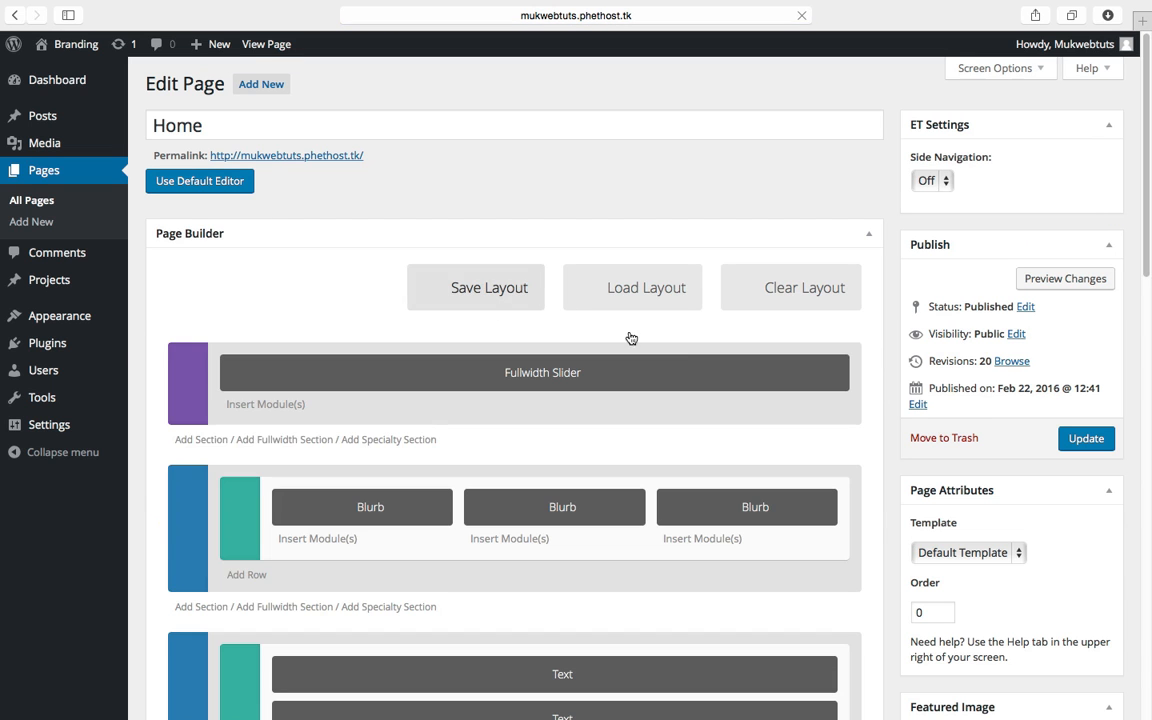
{"action": "left_click", "coordinate": [637, 288]}
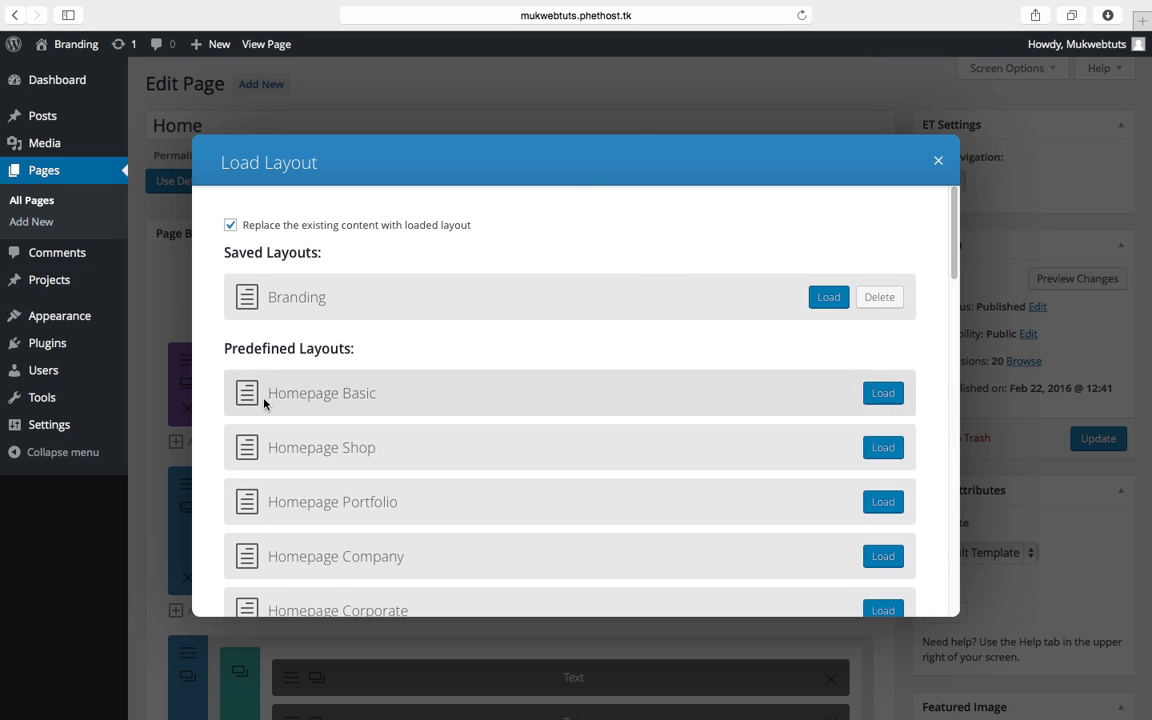
{"action": "left_click", "coordinate": [938, 161]}
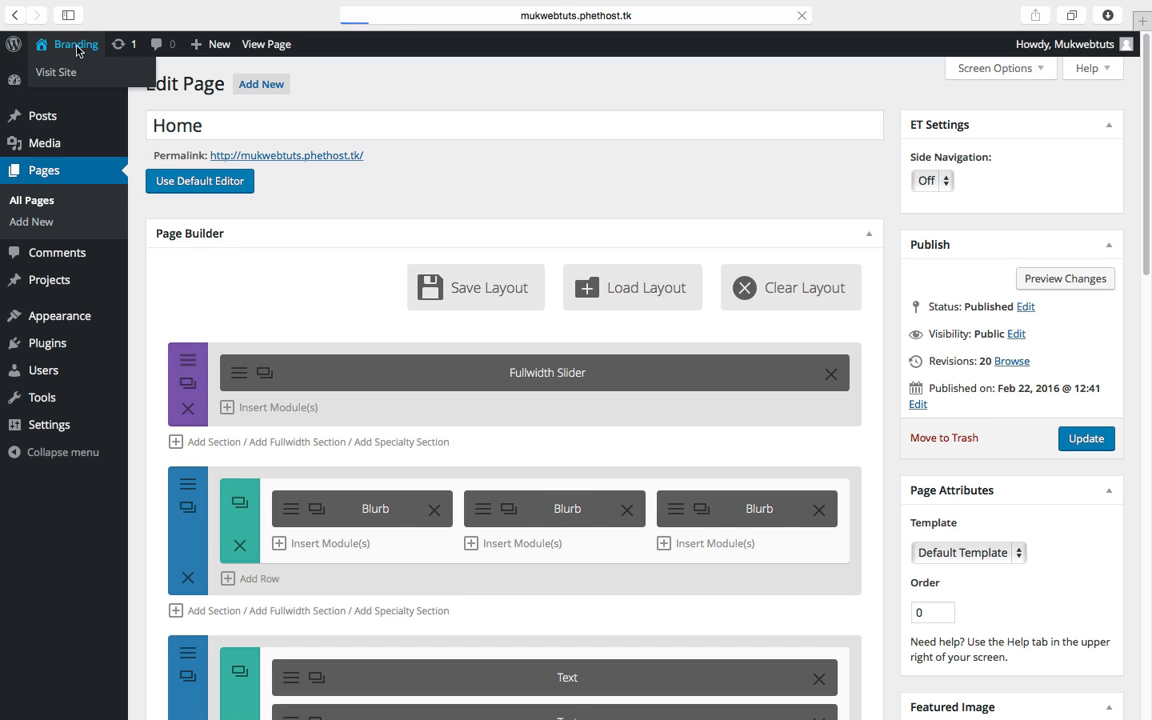
{"action": "left_click", "coordinate": [72, 72]}
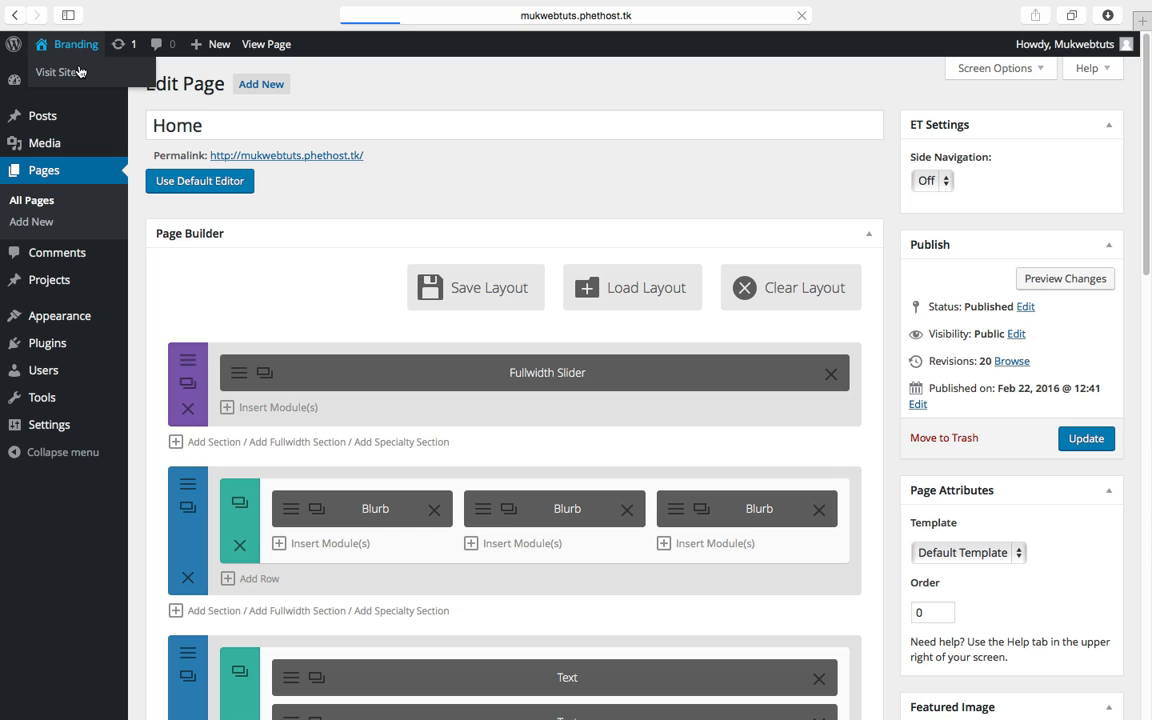